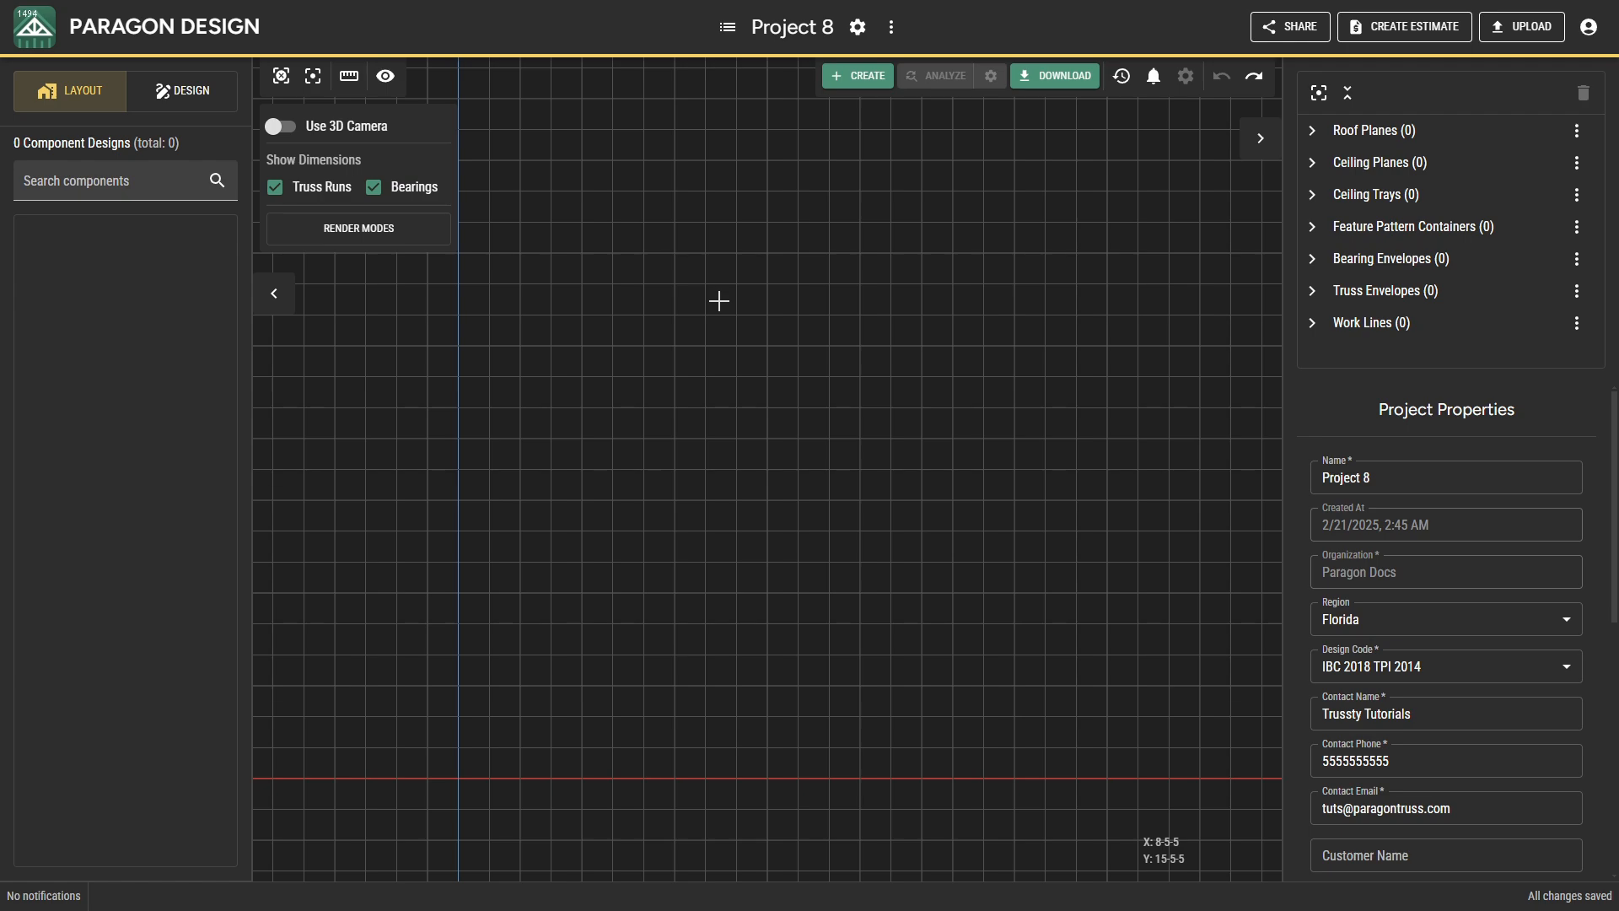
# Start creating a bearing envelope with a top height of 9-1-0 and a thickness of 0-5-8.
pyautogui.rightClick(719, 301)
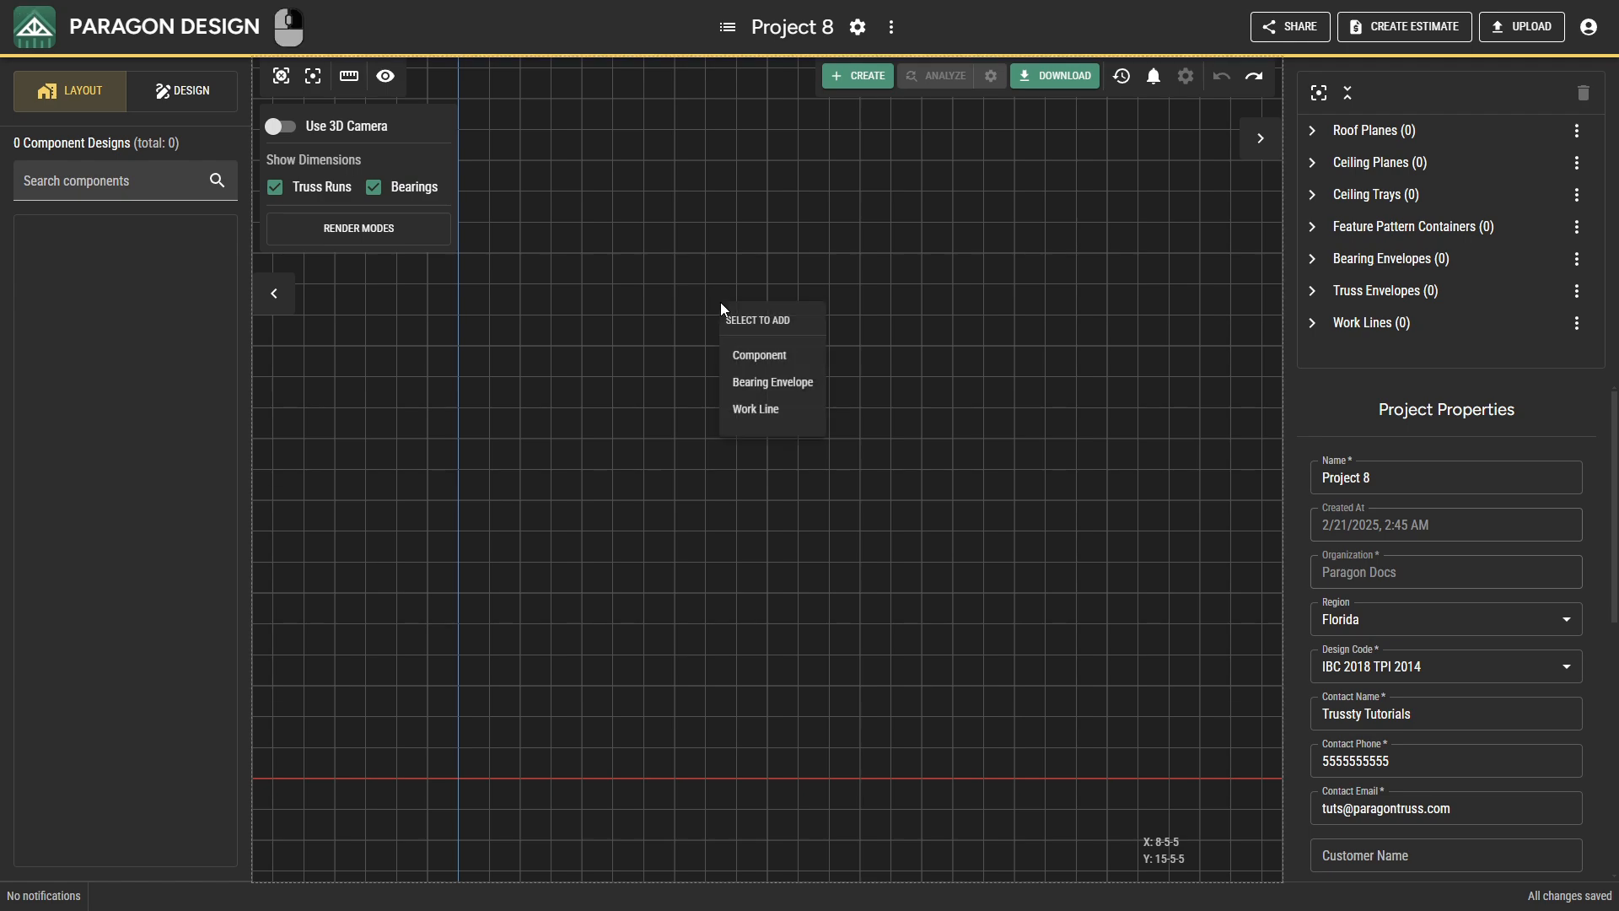
pyautogui.click(759, 379)
pyautogui.click(1328, 236)
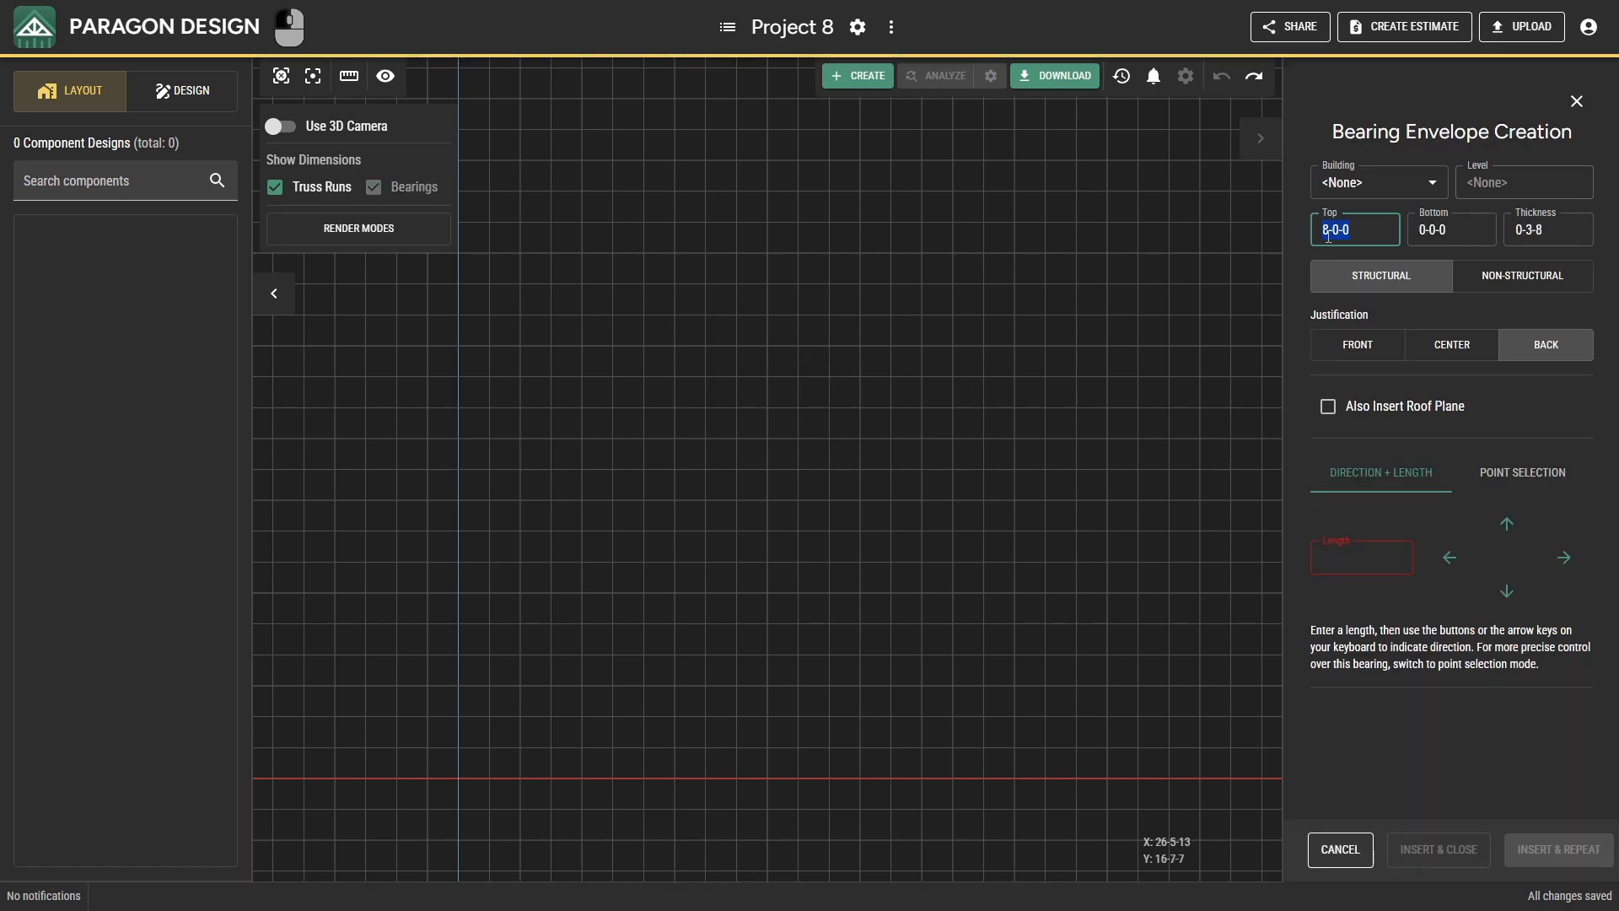
pyautogui.write('9-1-0')
pyautogui.press('Tab')
pyautogui.press('Tab')
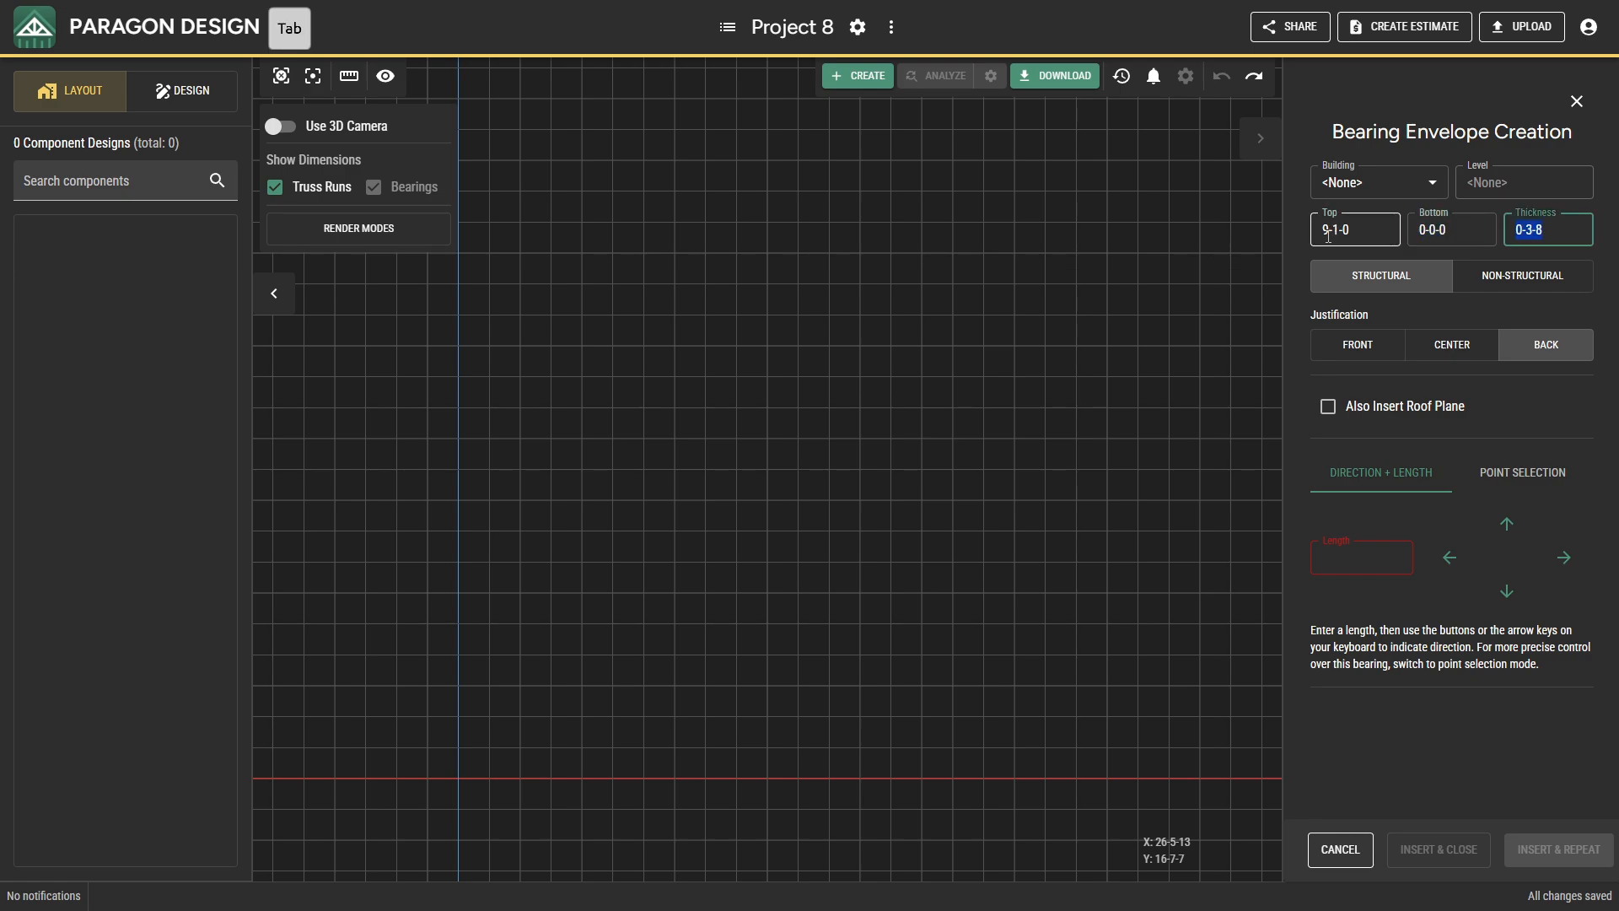
pyautogui.write('508')
pyautogui.click(1368, 300)
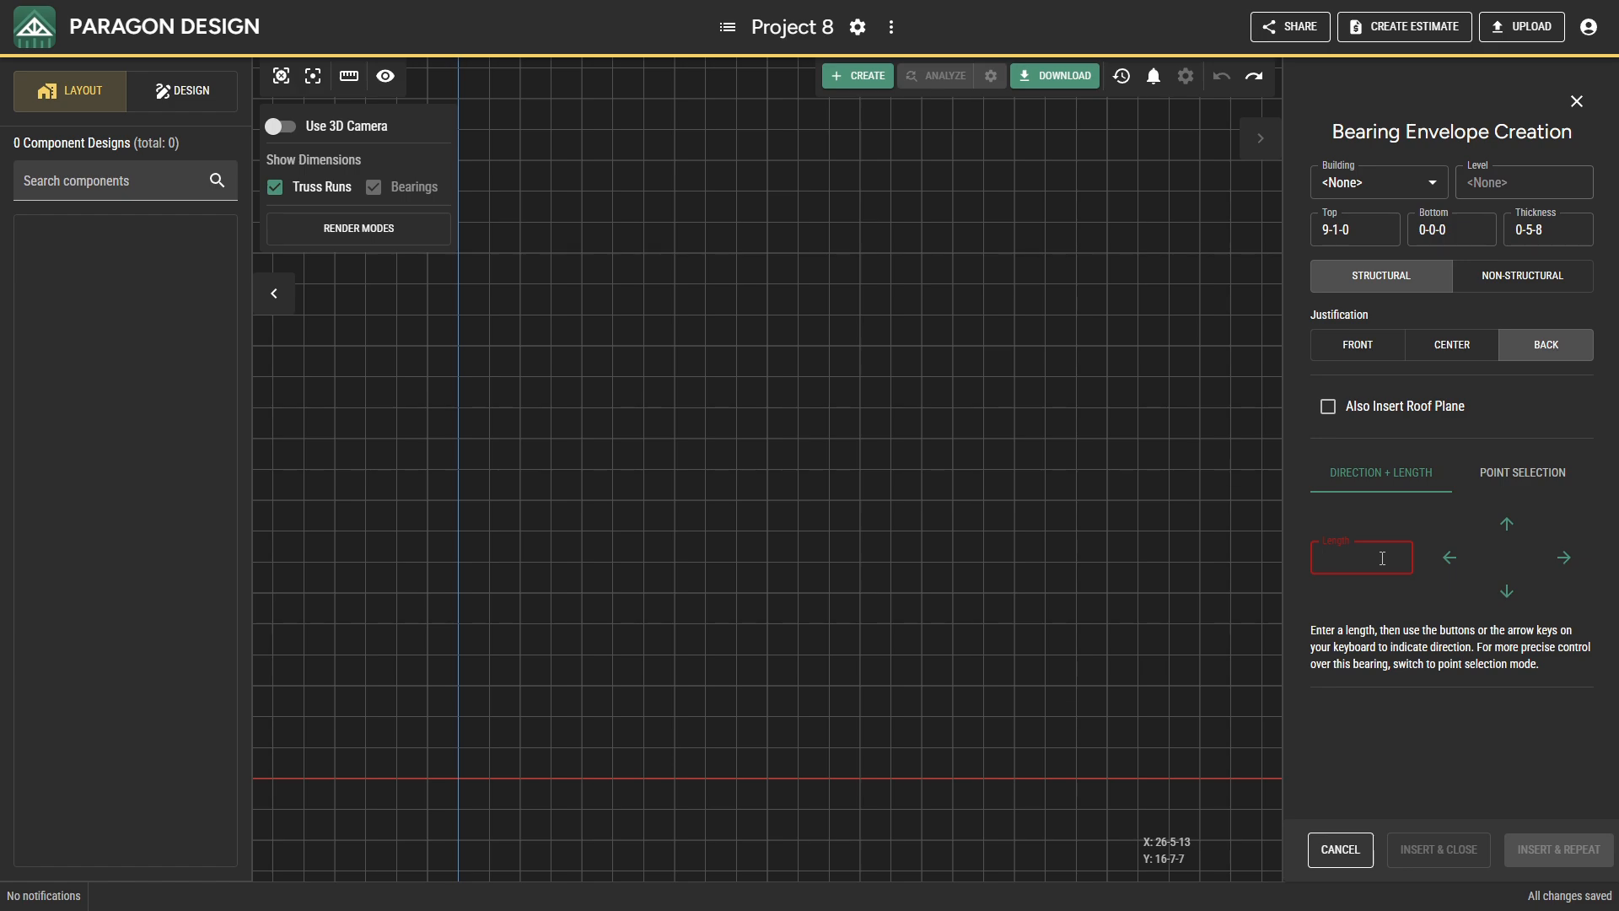
# Lay out the first exterior bearings from the origin: 18-0-0 upward, followed by 14-0-0 to the right.
pyautogui.write('18')
pyautogui.press('Up')
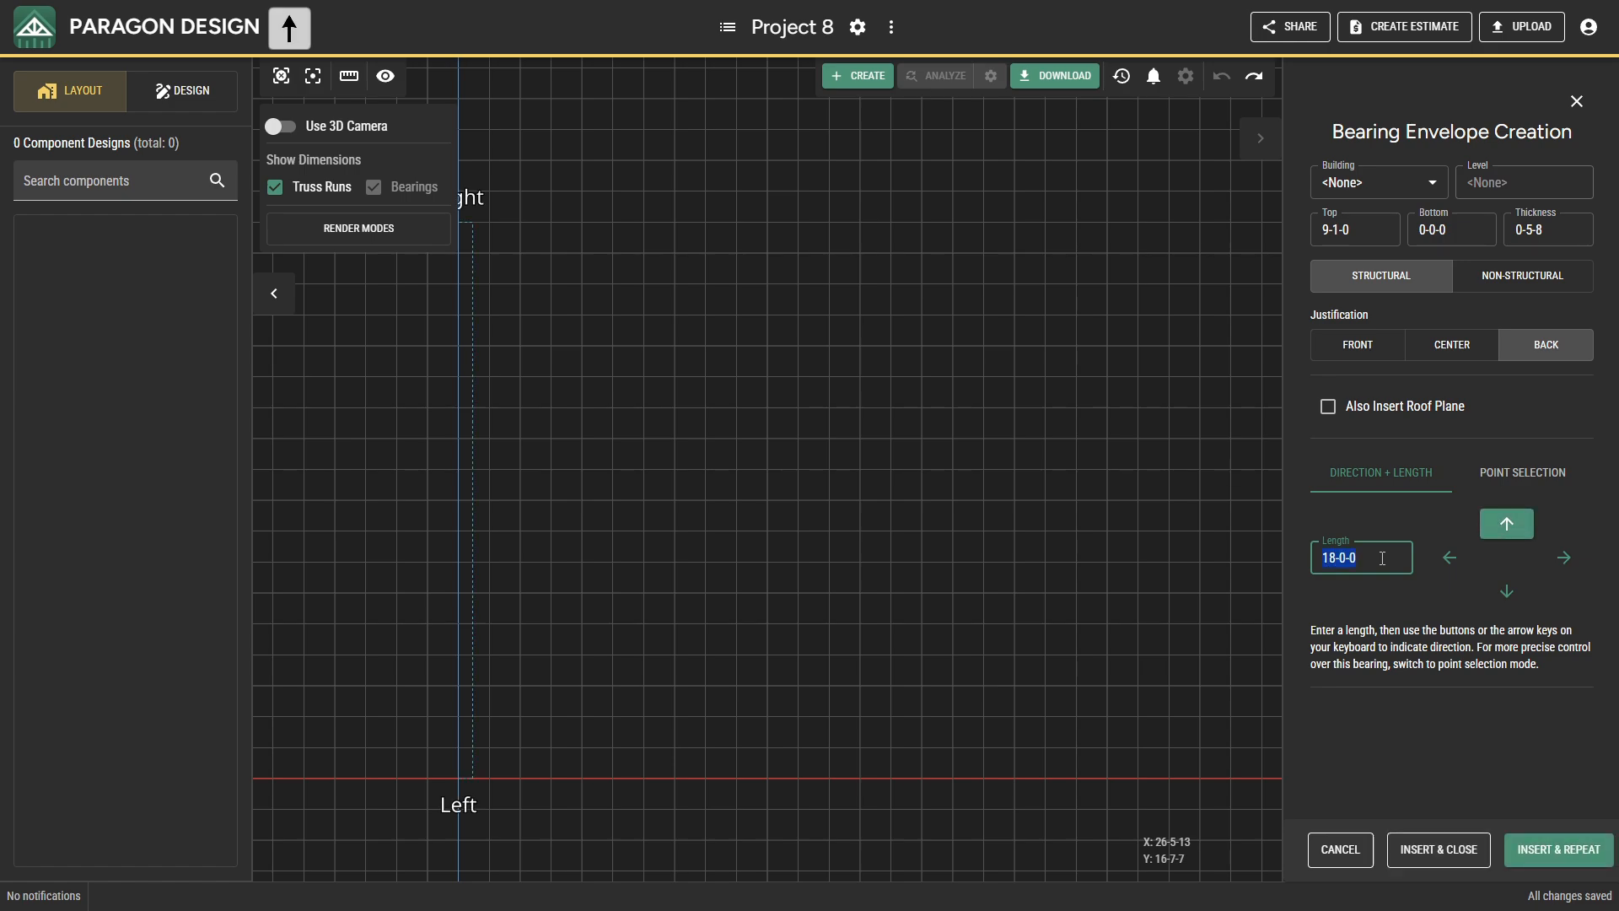
pyautogui.press('Return')
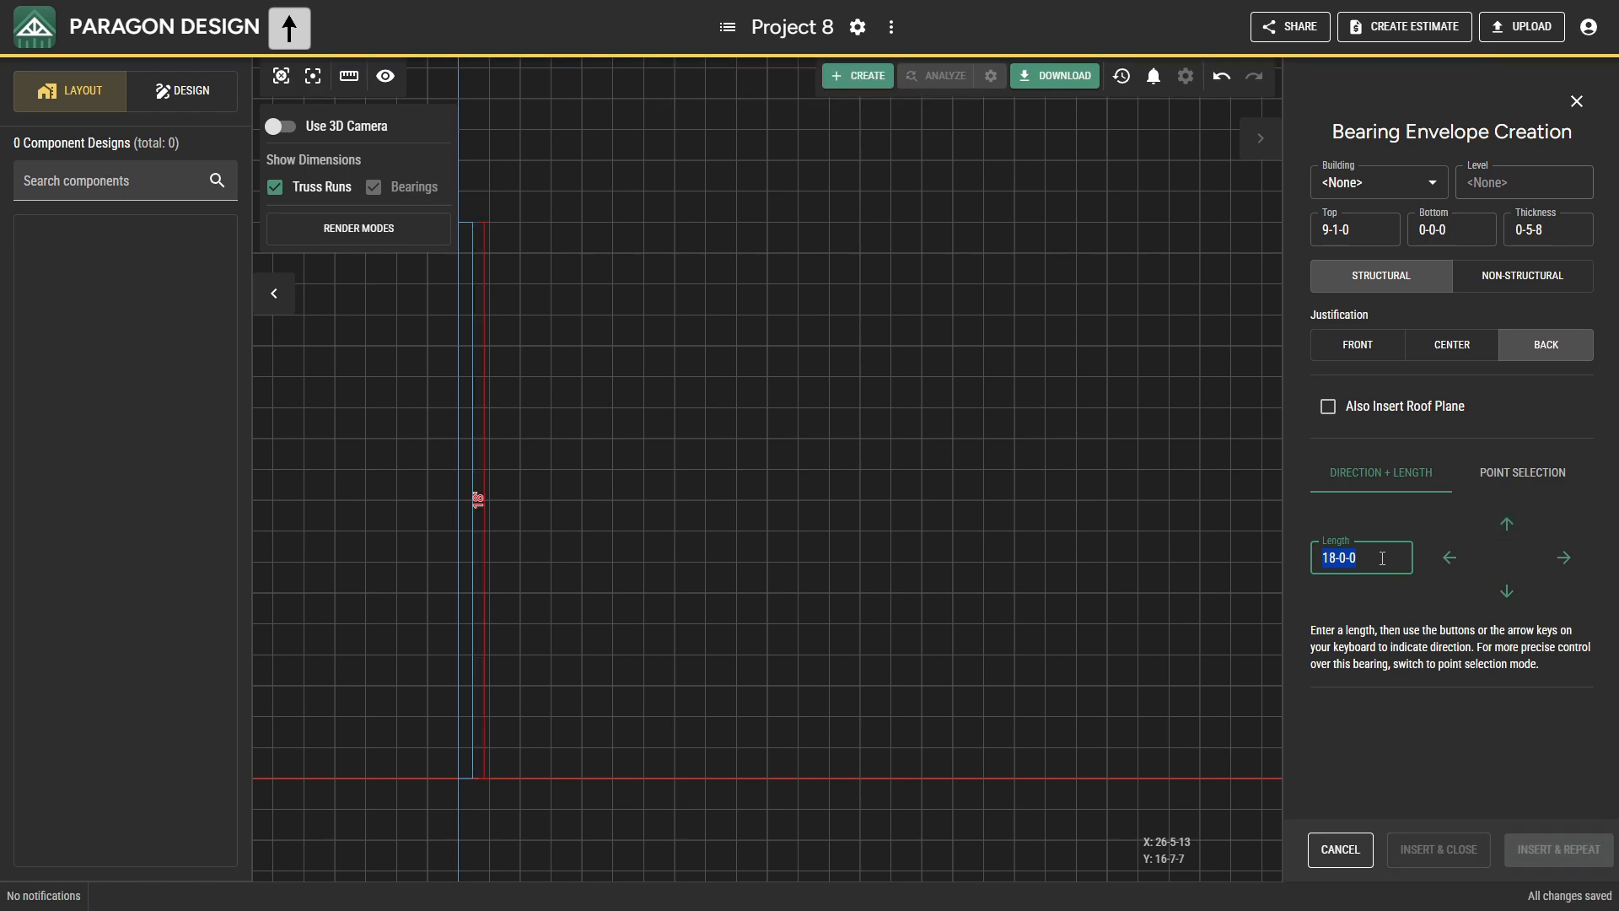
pyautogui.press('Up')
pyautogui.write('14')
pyautogui.press('Right')
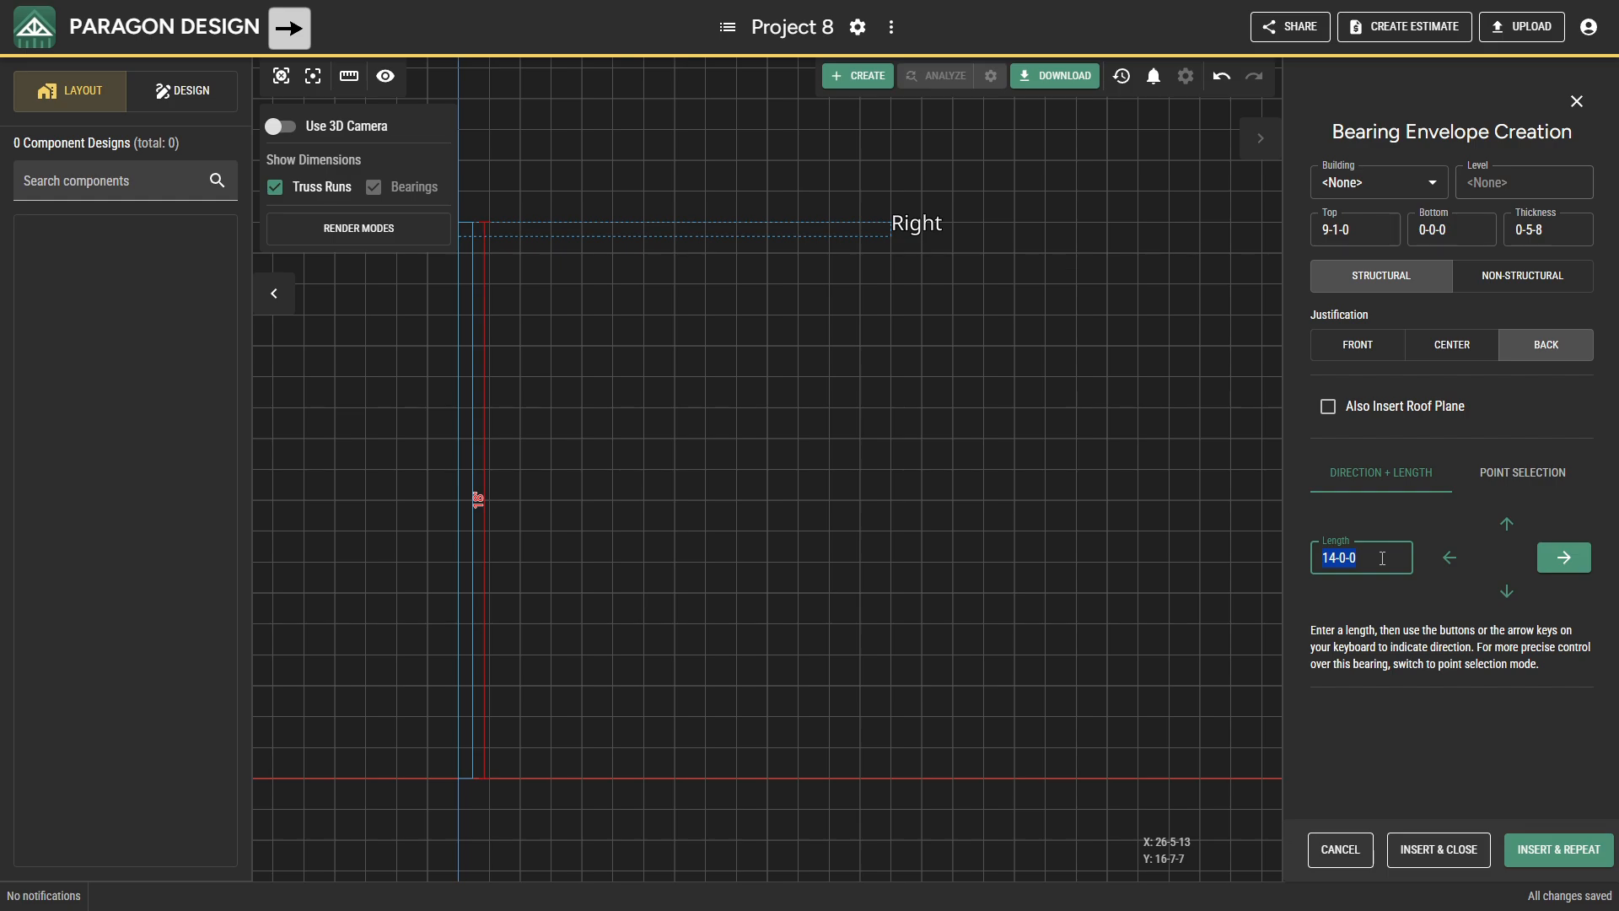
# Continue the bearing outline with a 19-0-0 run upward and a 50-0-0 run to the right.
pyautogui.write('19')
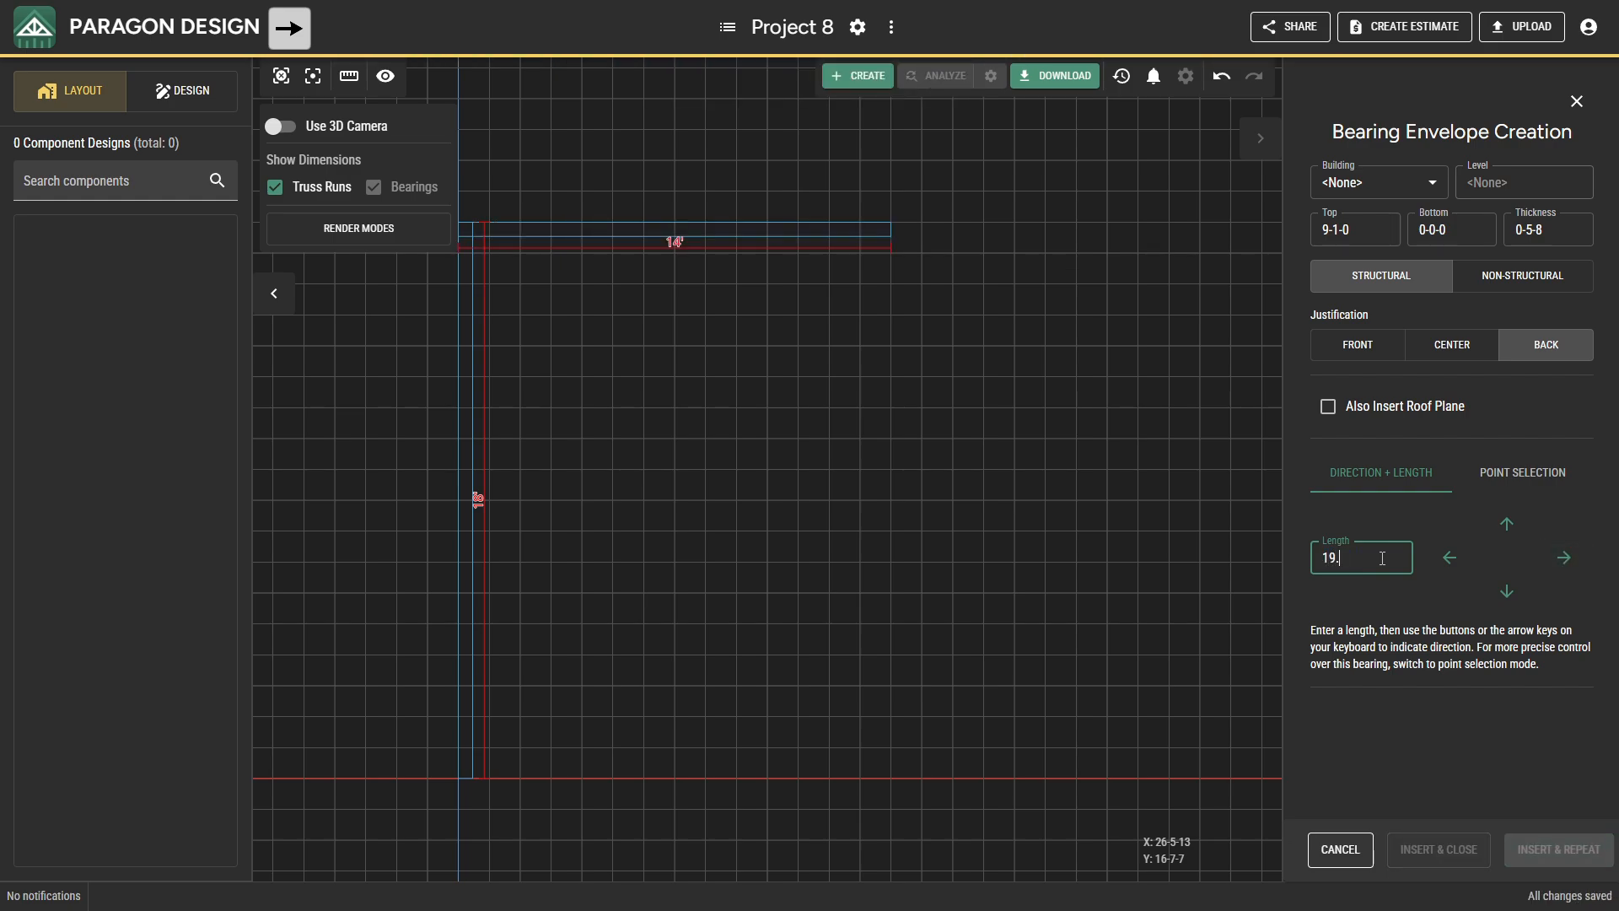
pyautogui.press('Up')
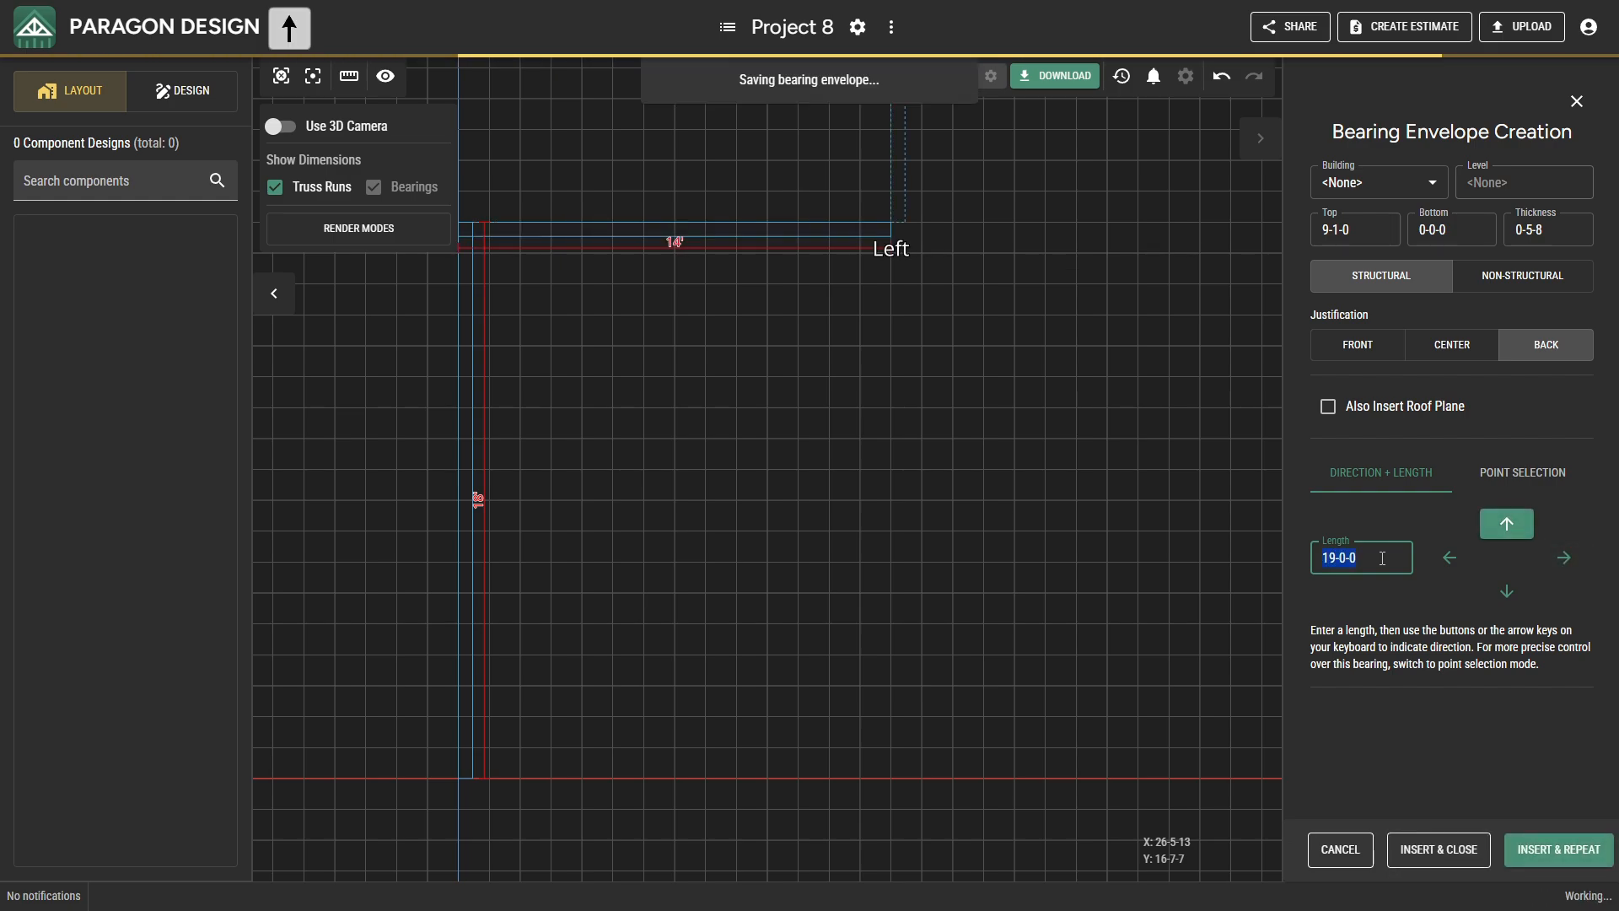
pyautogui.write('50')
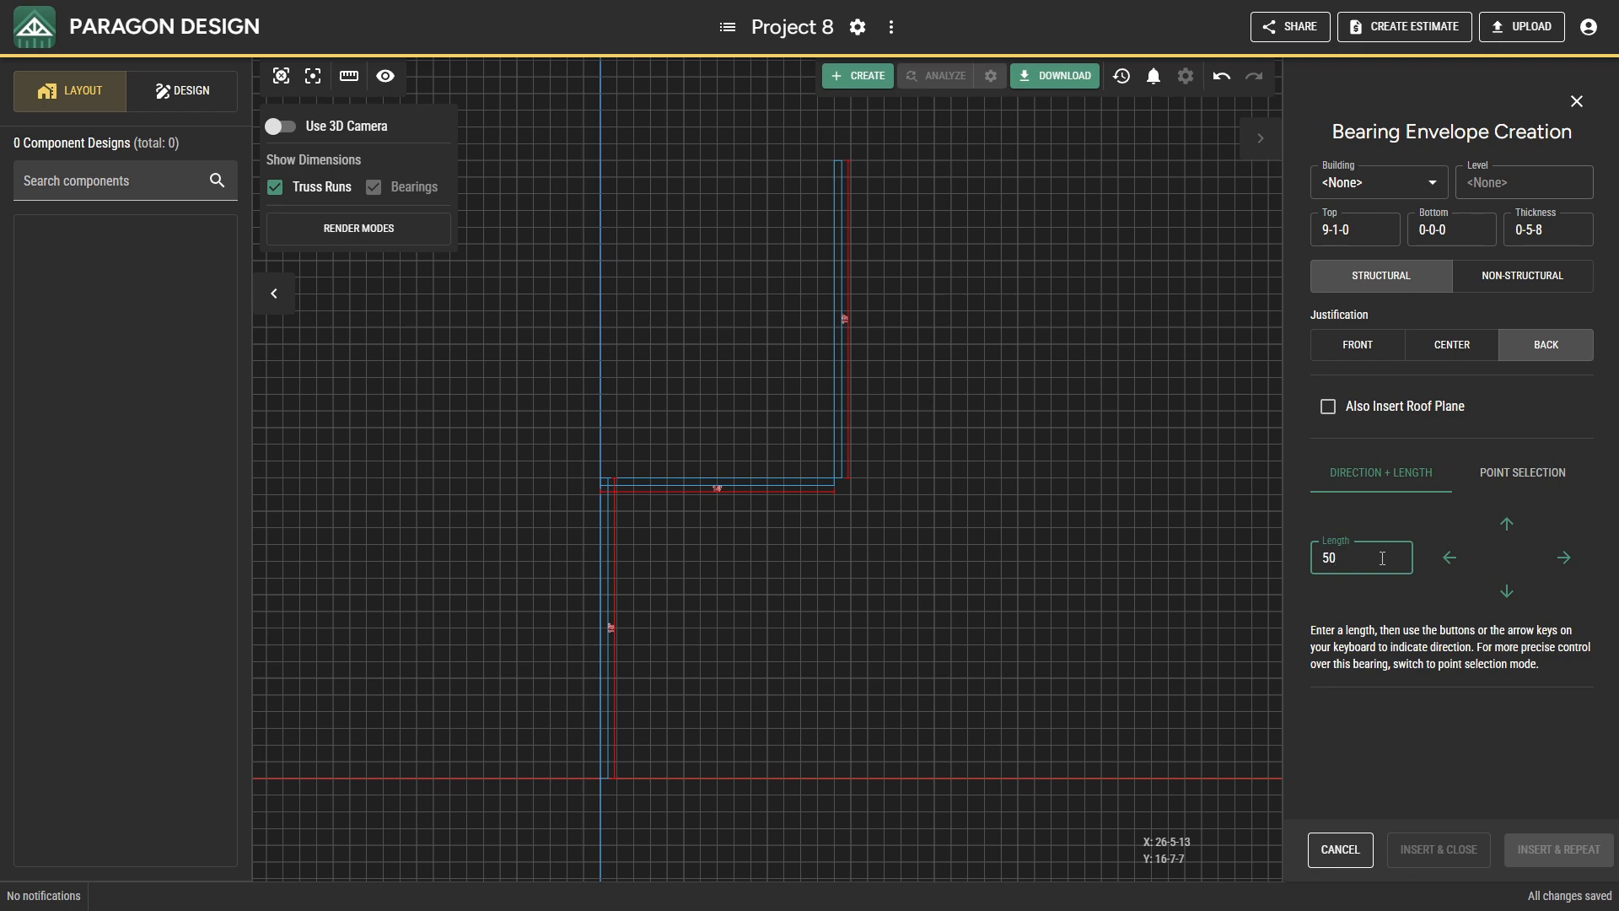
pyautogui.write('.')
pyautogui.press('Right')
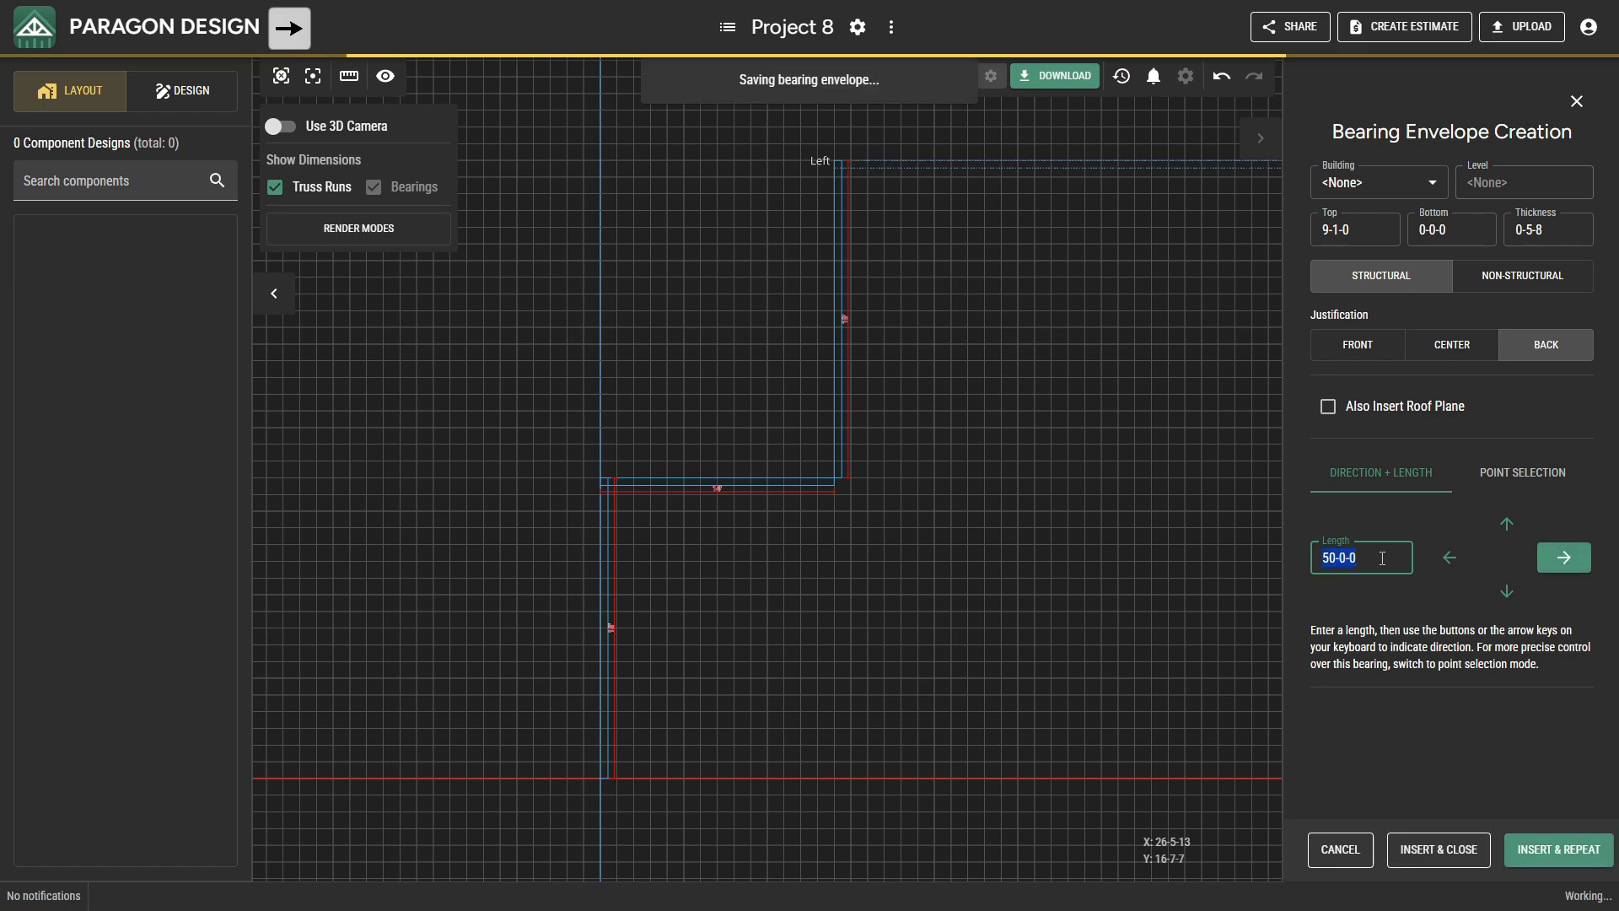
# Add a 3-0-0 bearing downward and a 12-0-0 bearing to the right from the end of the 50-0-0 run.
pyautogui.write('3.')
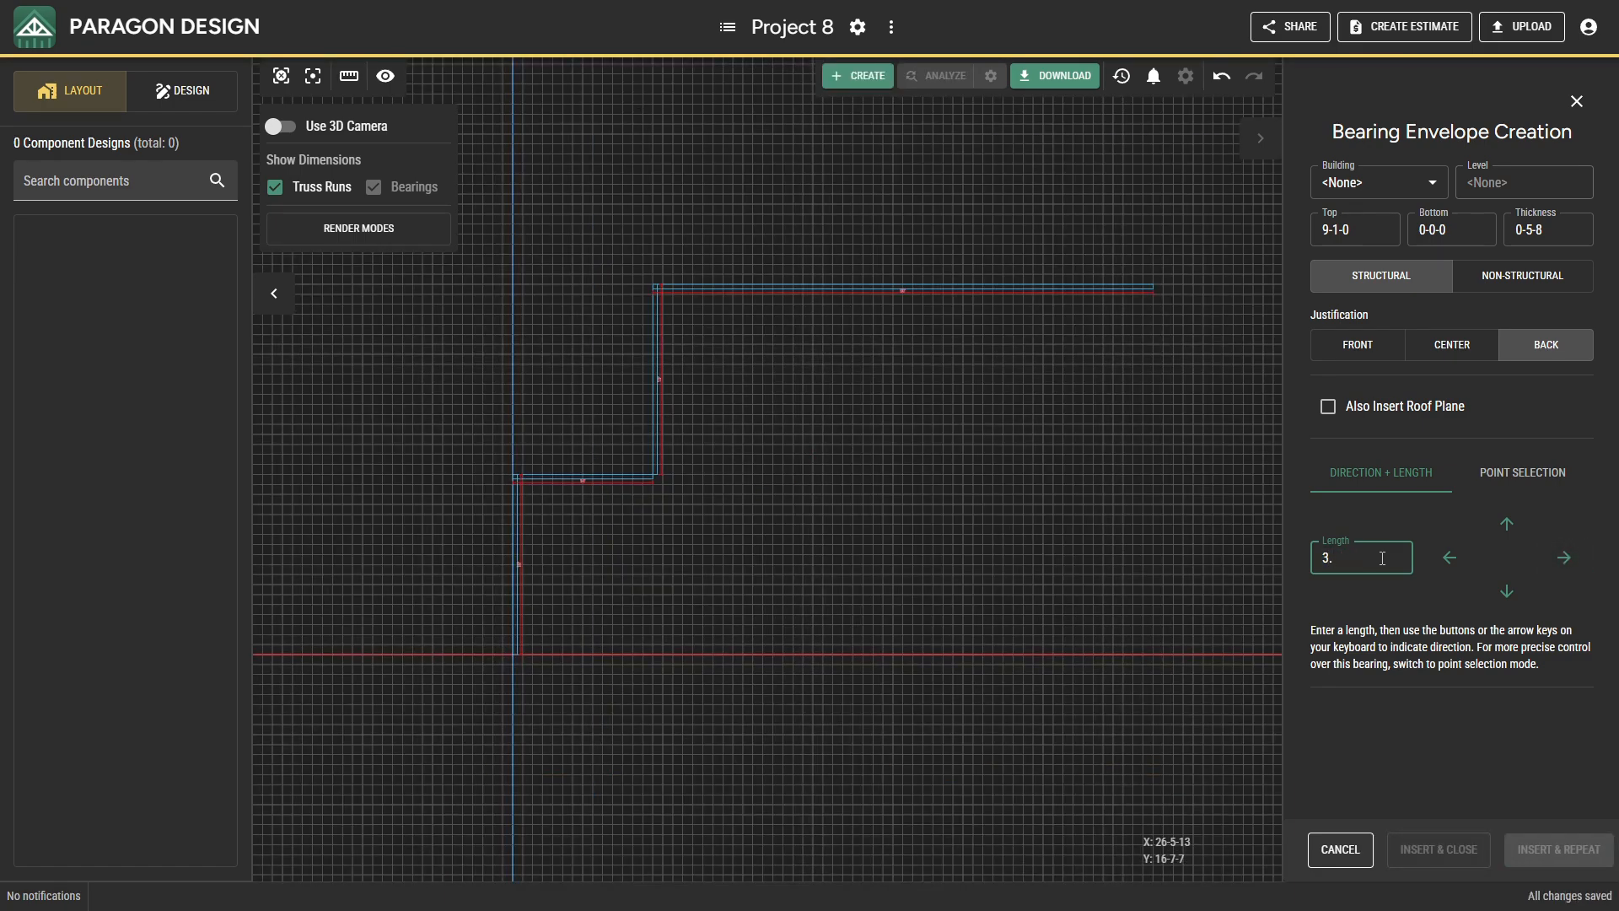
pyautogui.press('Down')
pyautogui.write('12.')
pyautogui.press('Right')
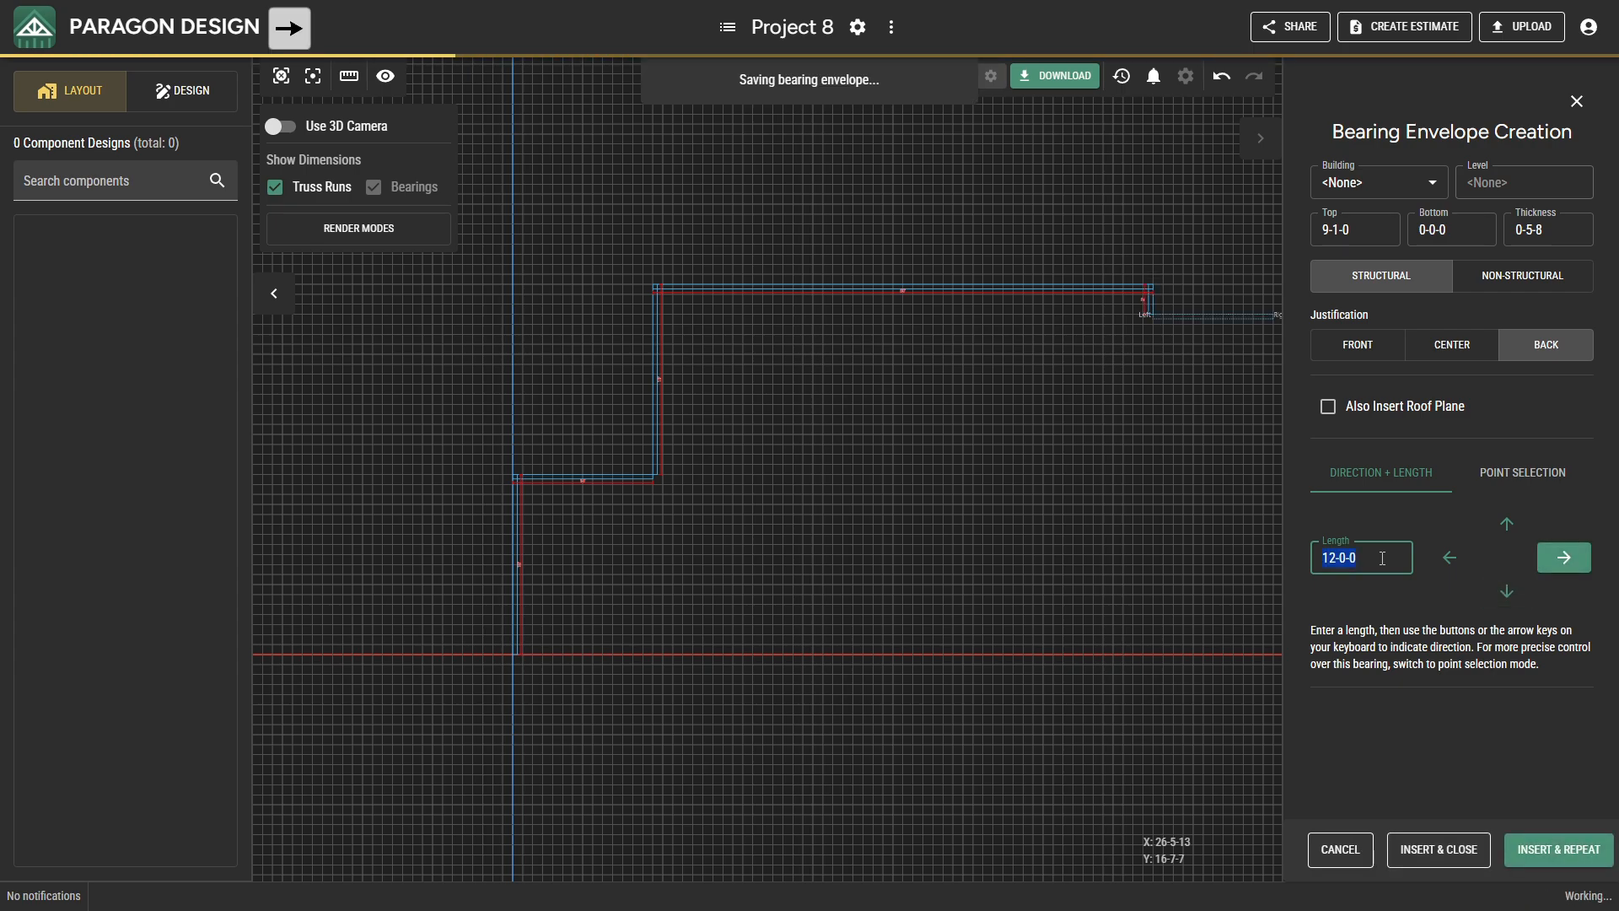
# Extend the bearing outline 16-0-0 downward and 5-0-0 to the right.
pyautogui.write('16')
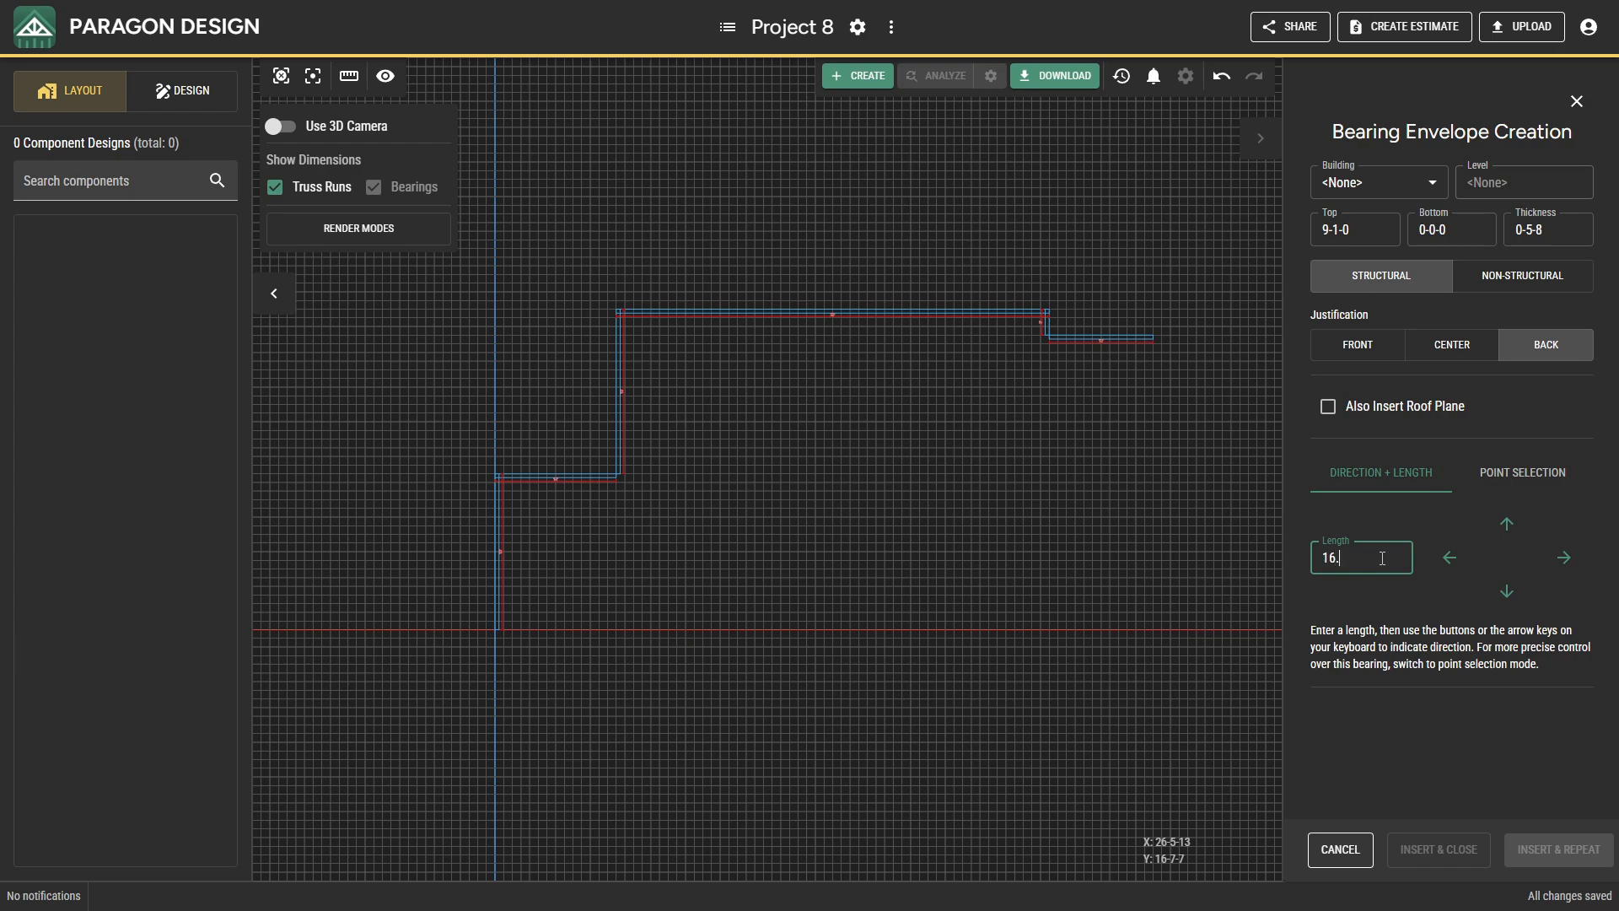
pyautogui.write('.')
pyautogui.press('Down')
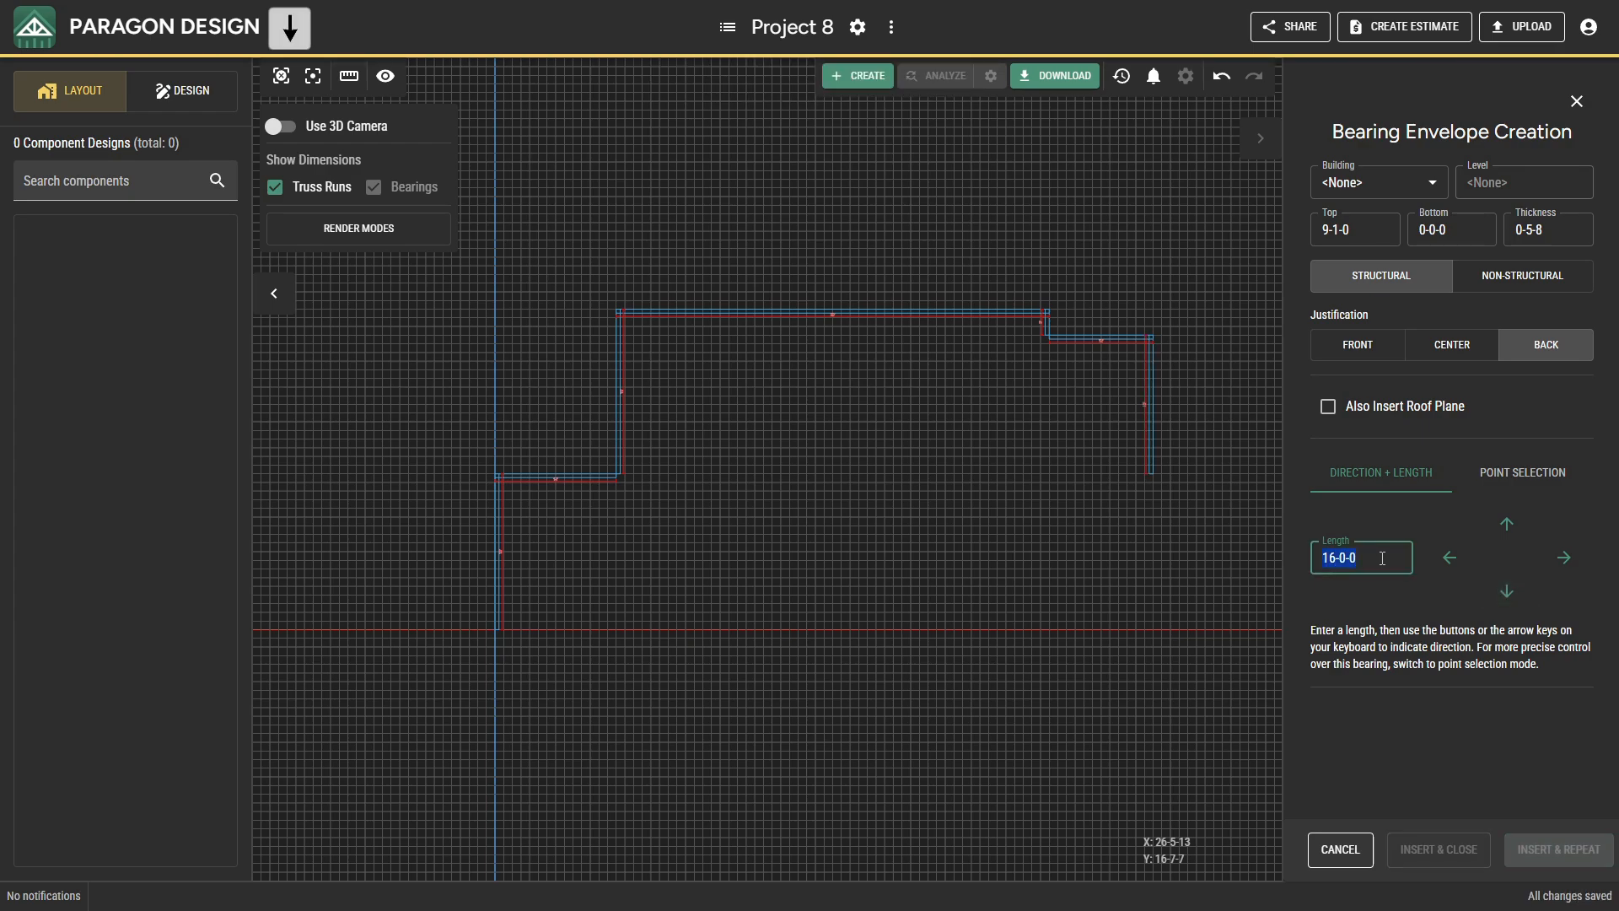
pyautogui.write('5.')
pyautogui.press('Right')
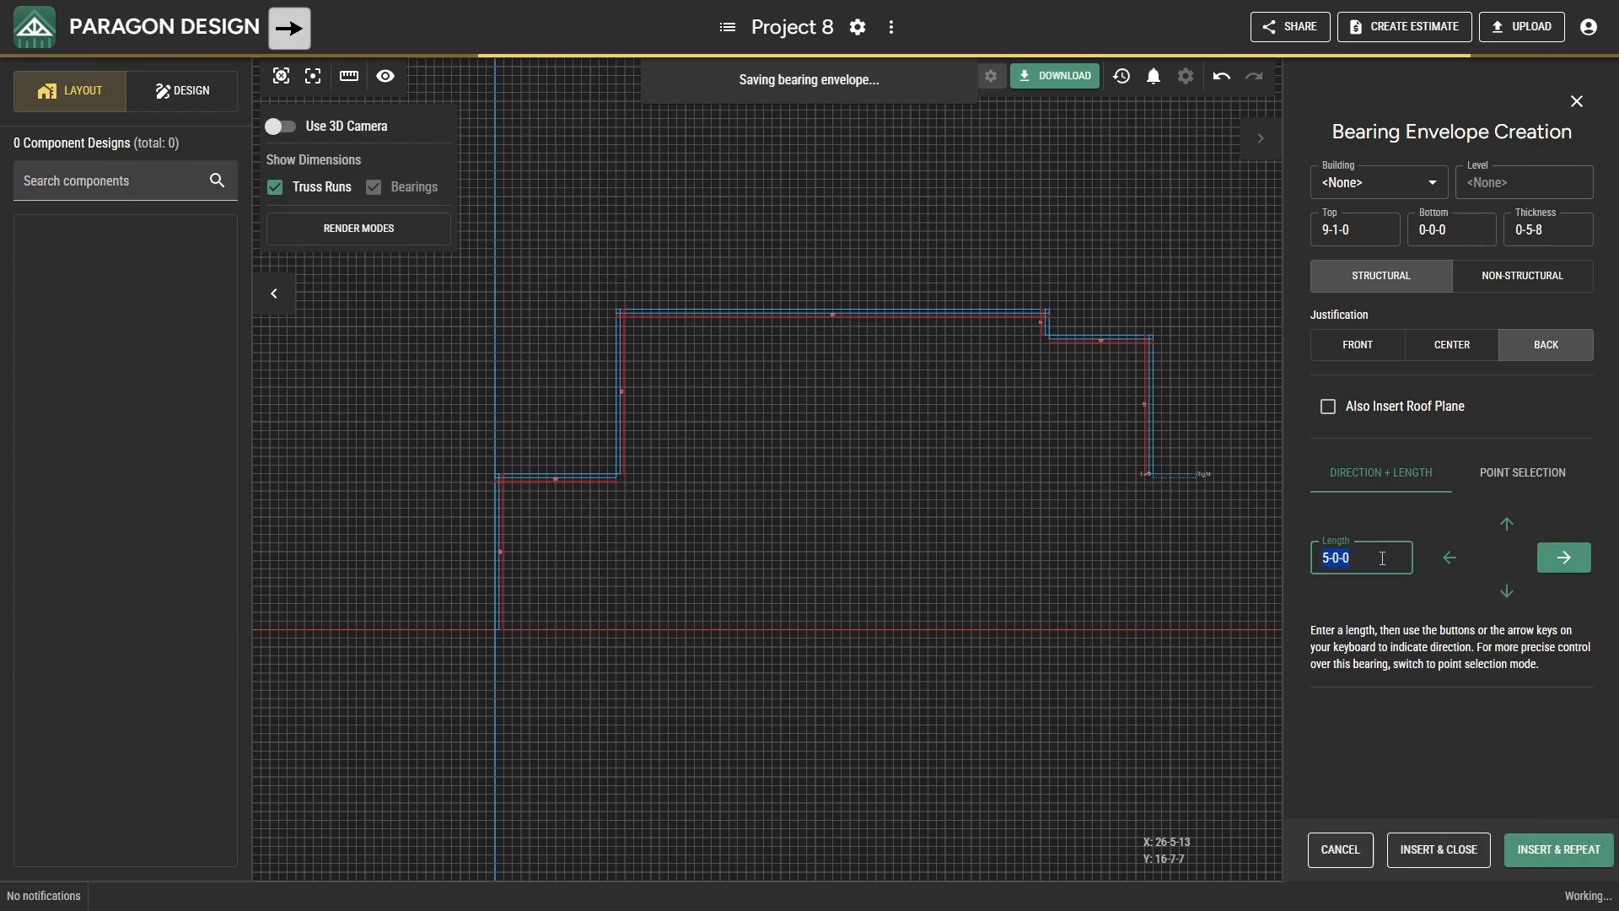
# Add the 22-0-0 bearing downward along the outer right side and a 2-0-0 return to the left.
pyautogui.write('22.')
pyautogui.press('Down')
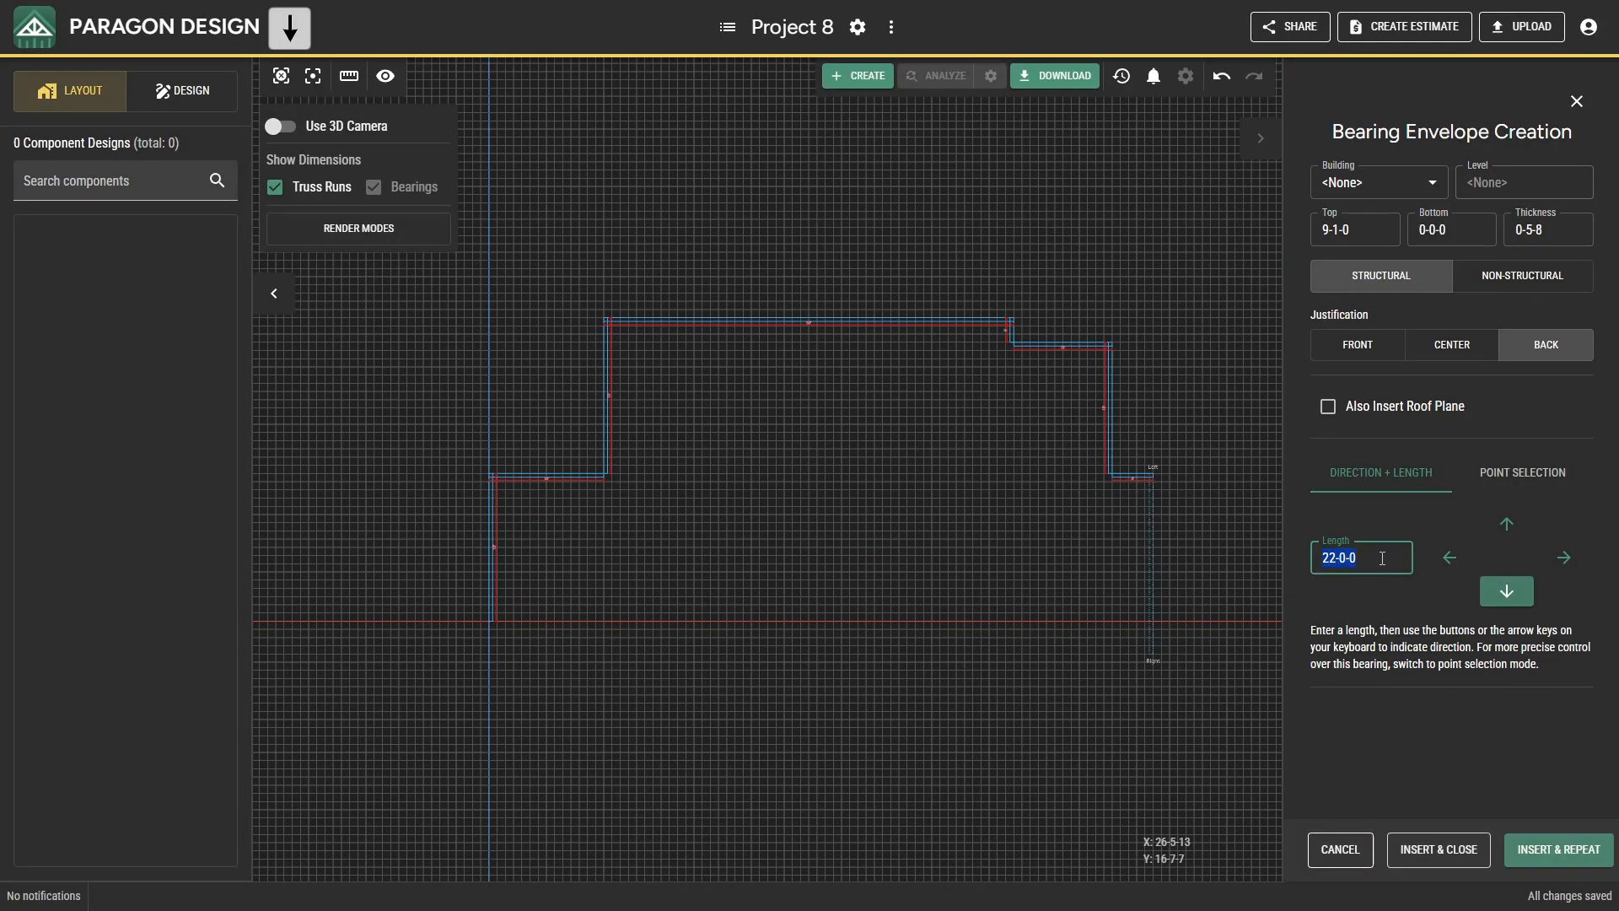
pyautogui.write('2')
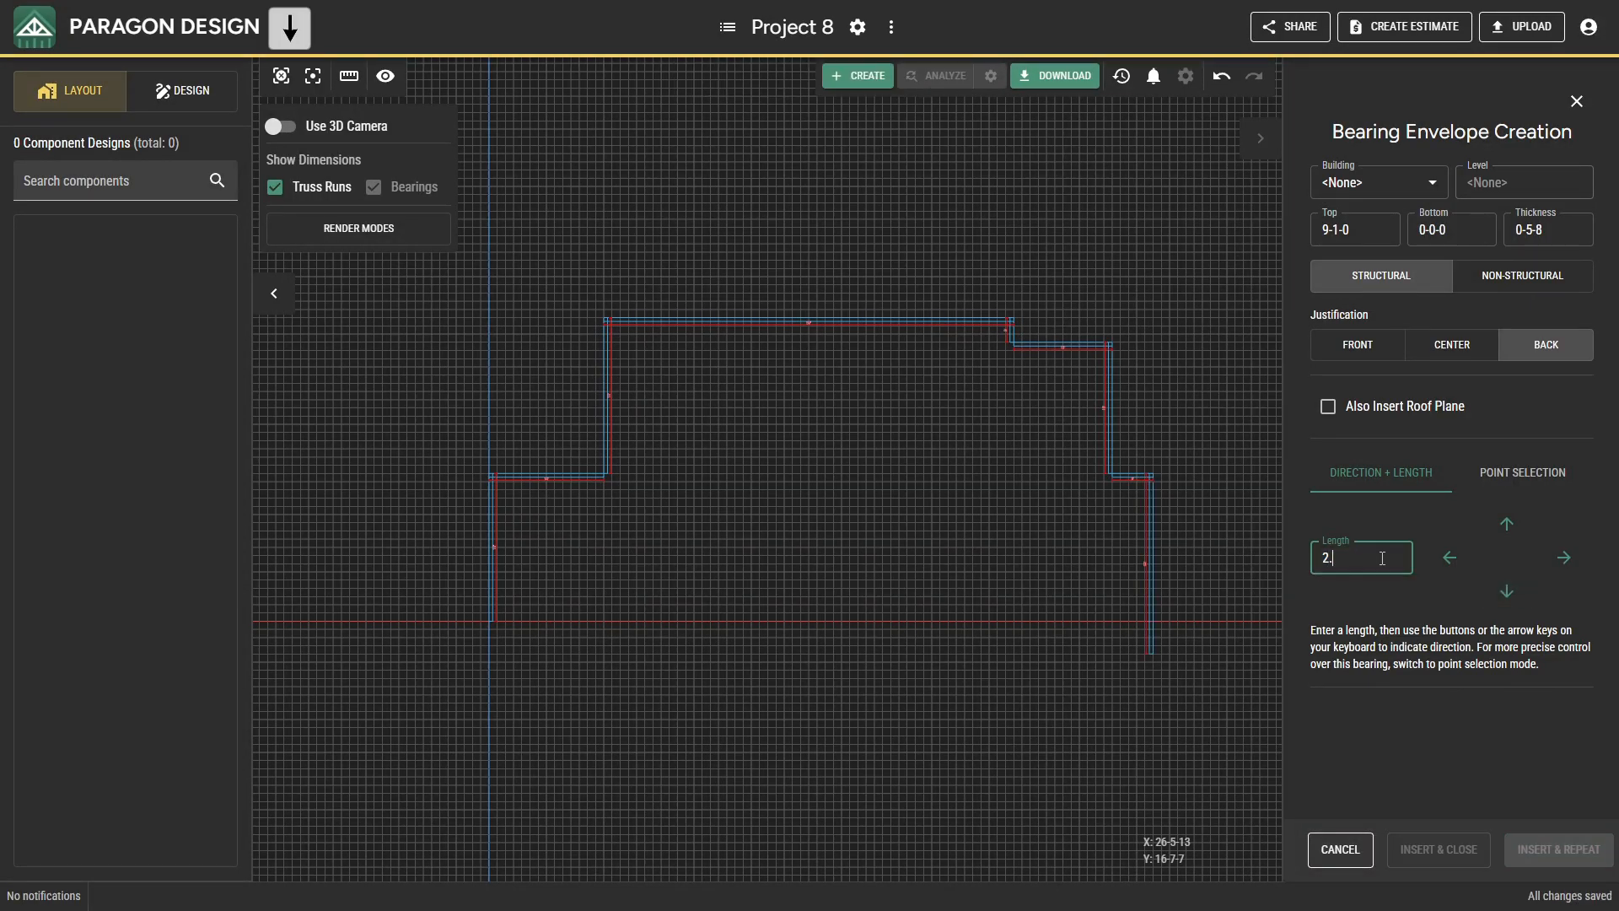
pyautogui.write('.')
pyautogui.press('Left')
# Continue the lower right wall to the left with a 9-0-0 bearing and a 2-0-0 bearing.
pyautogui.write('9.')
pyautogui.press('Left')
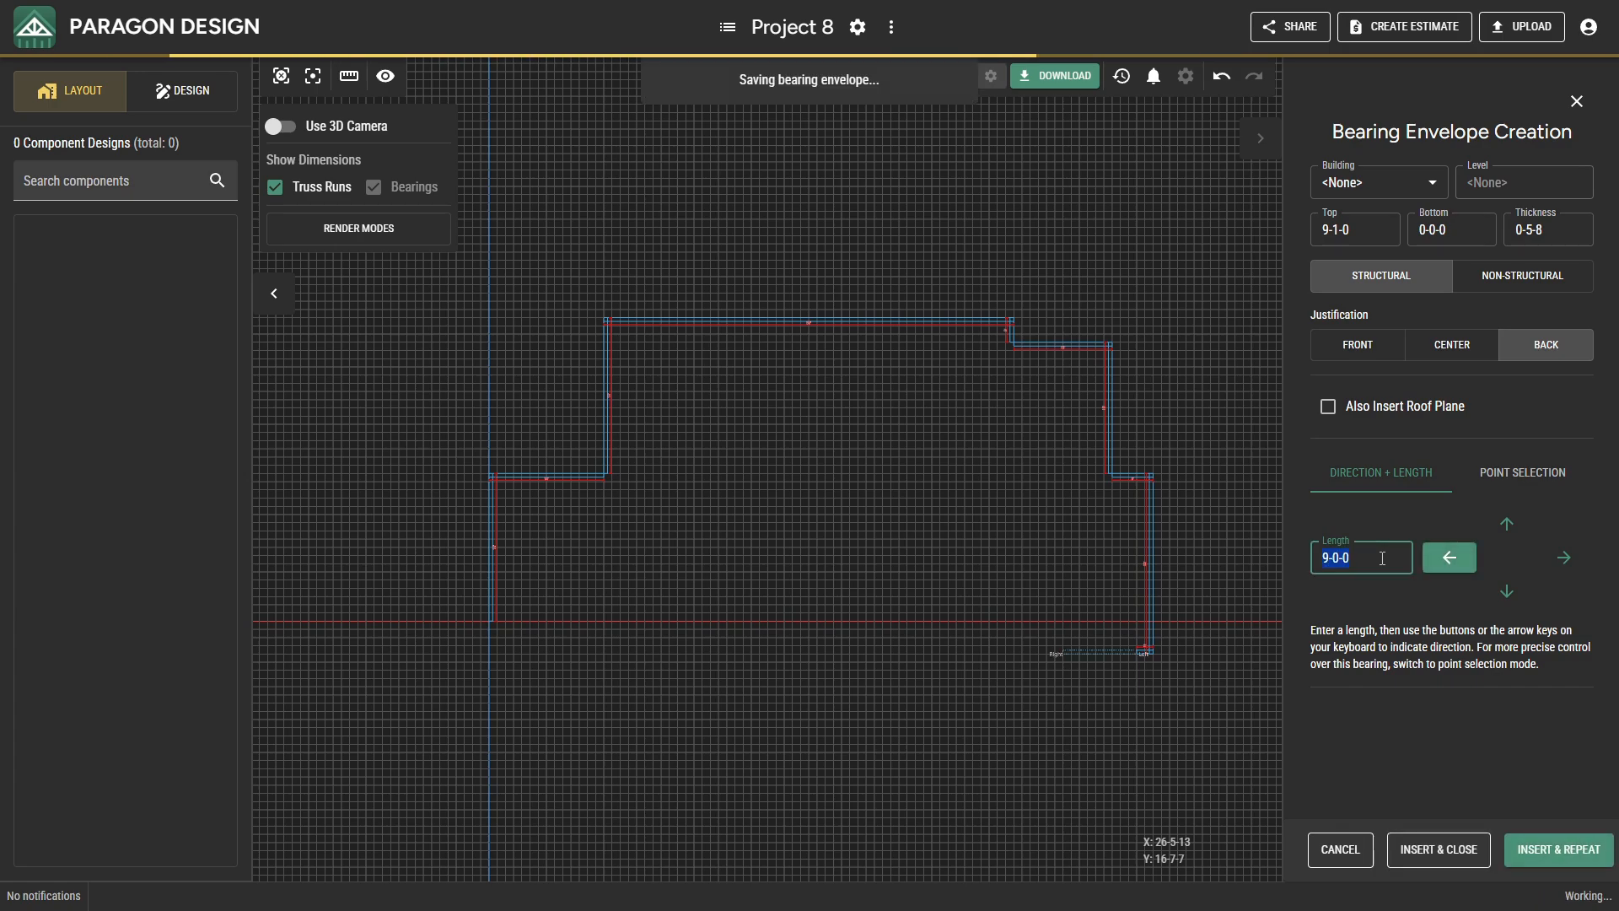
pyautogui.write('2.')
pyautogui.press('Left')
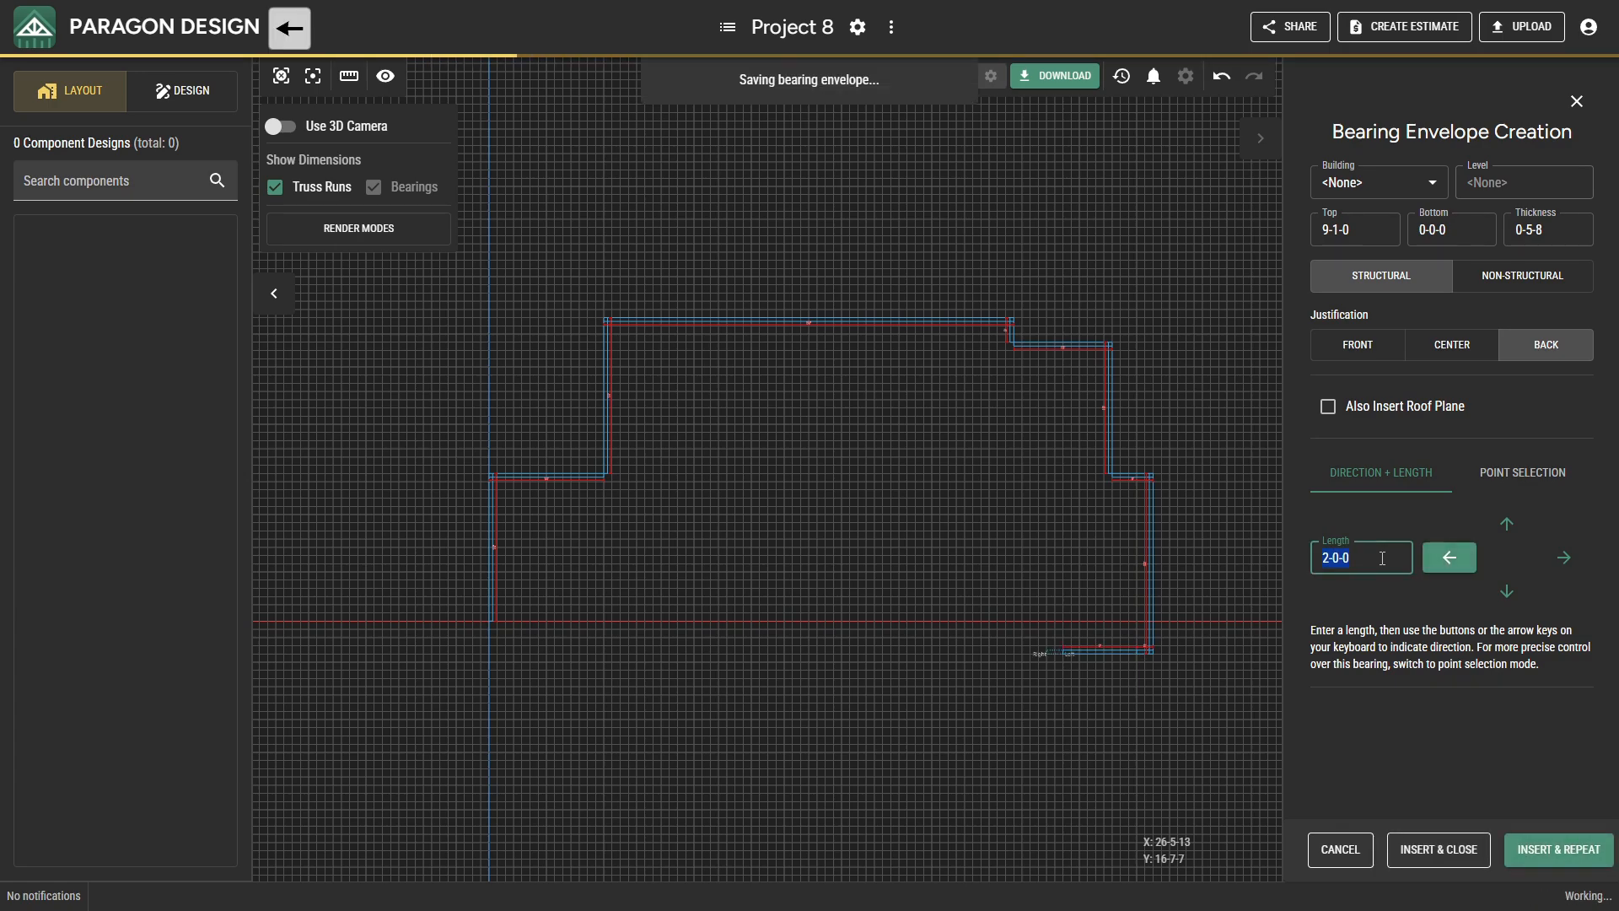
# Step the bearing outline 2-0-0 downward and add a 2-6-0 bearing to the left.
pyautogui.write('2.')
pyautogui.press('Down')
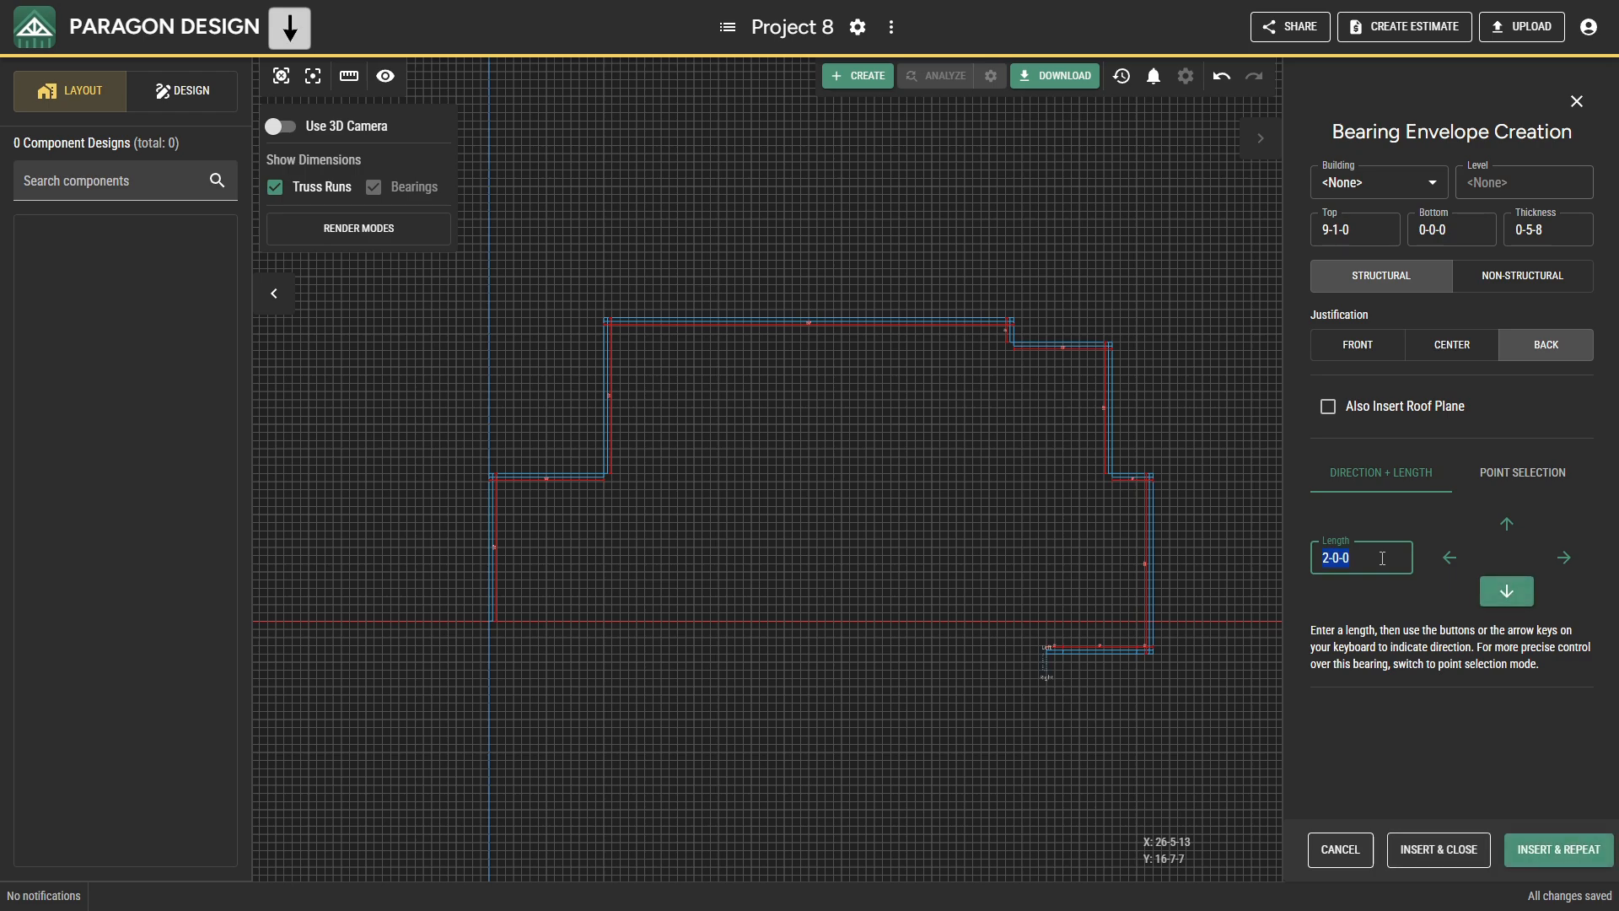
pyautogui.write('20')
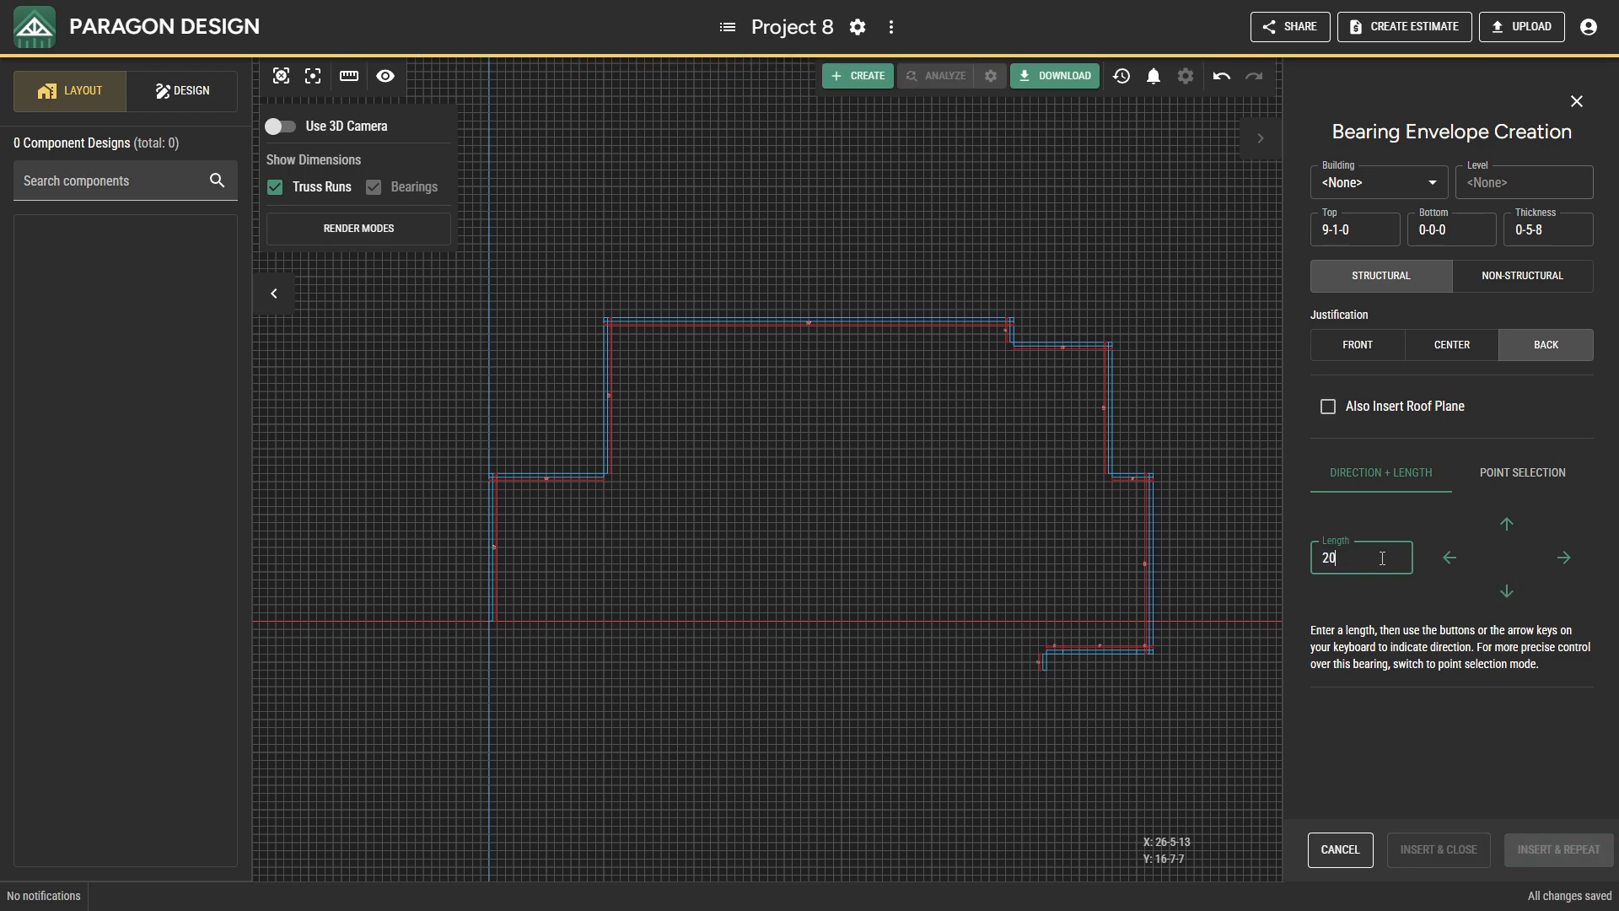
pyautogui.write('600.')
pyautogui.press('Left')
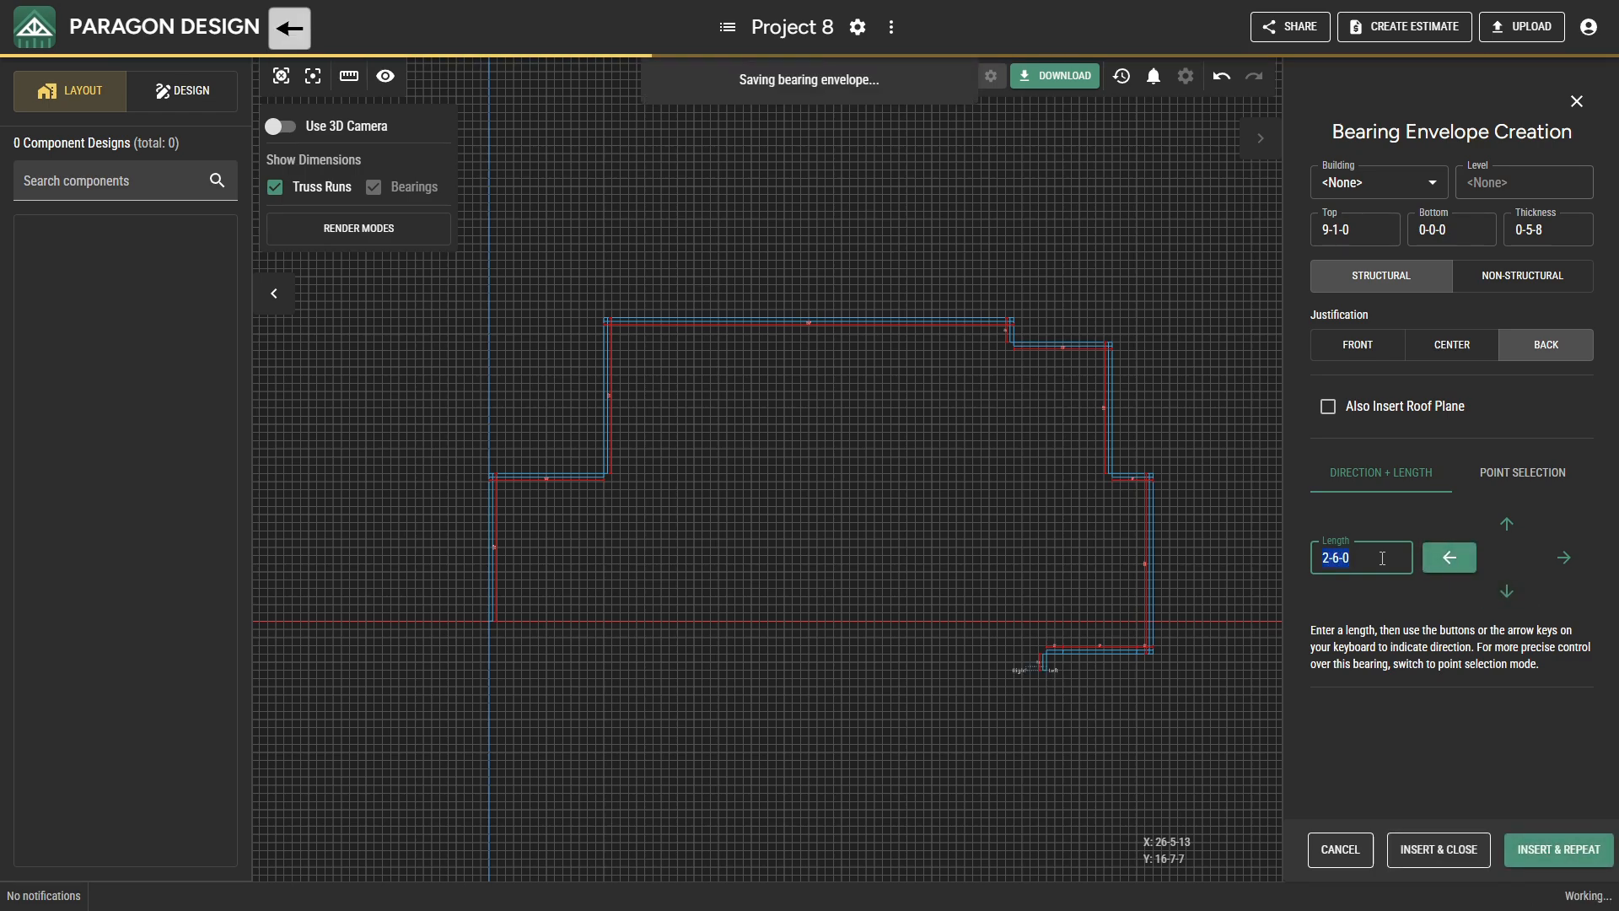
# Extend the lower wall to the left with a 16-0-0 bearing and a 2-6-0 bearing.
pyautogui.write('16.')
pyautogui.press('Left')
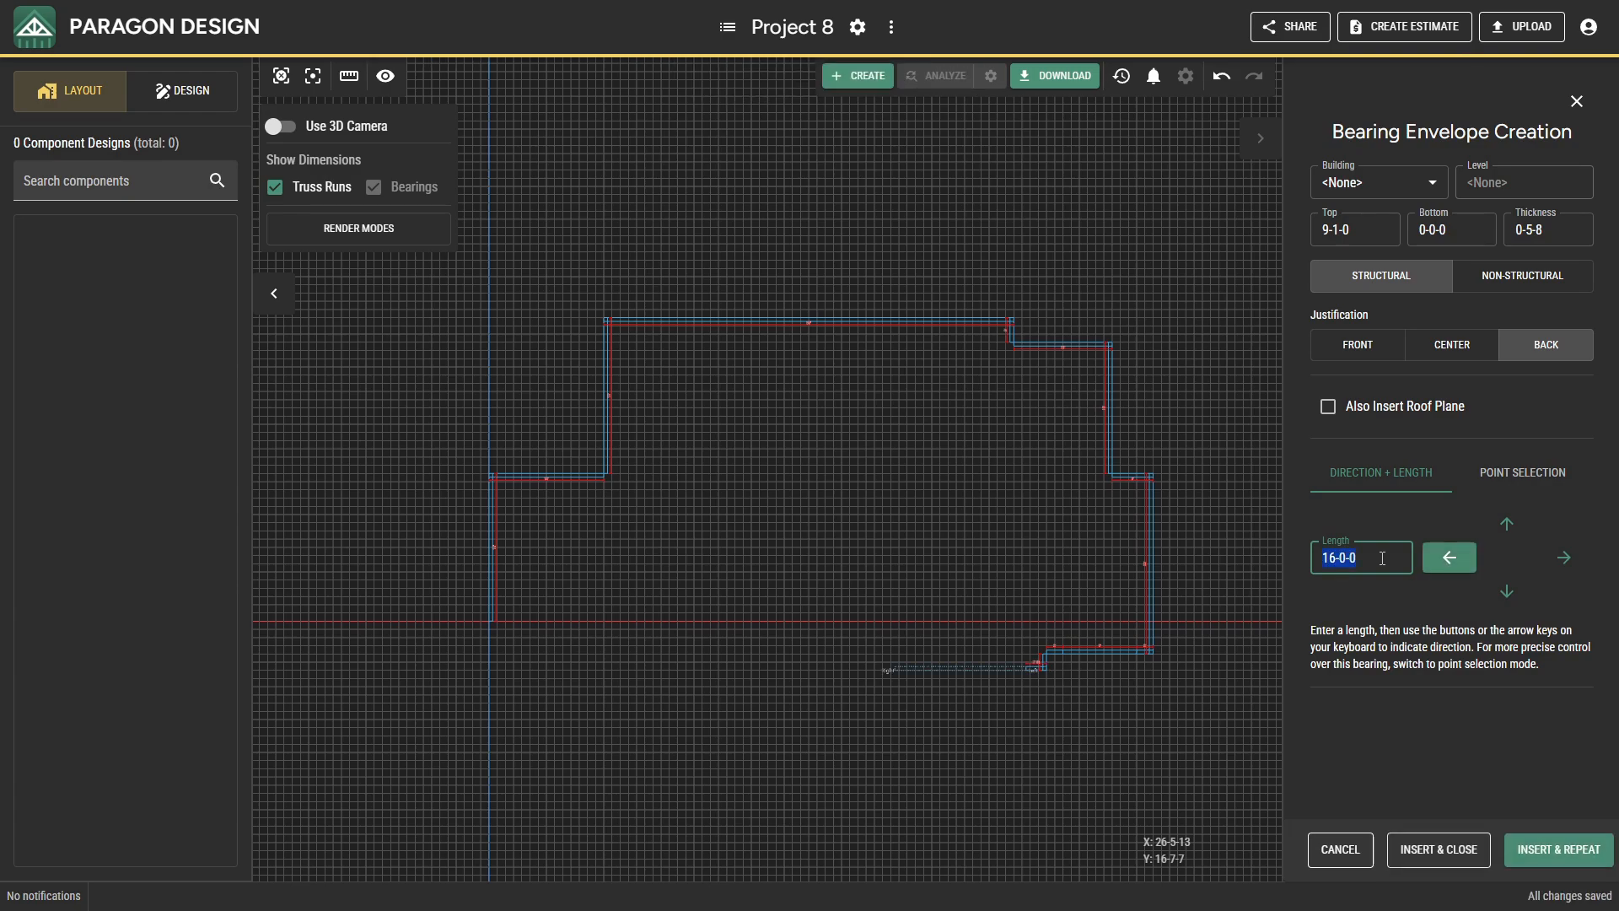
pyautogui.write('20')
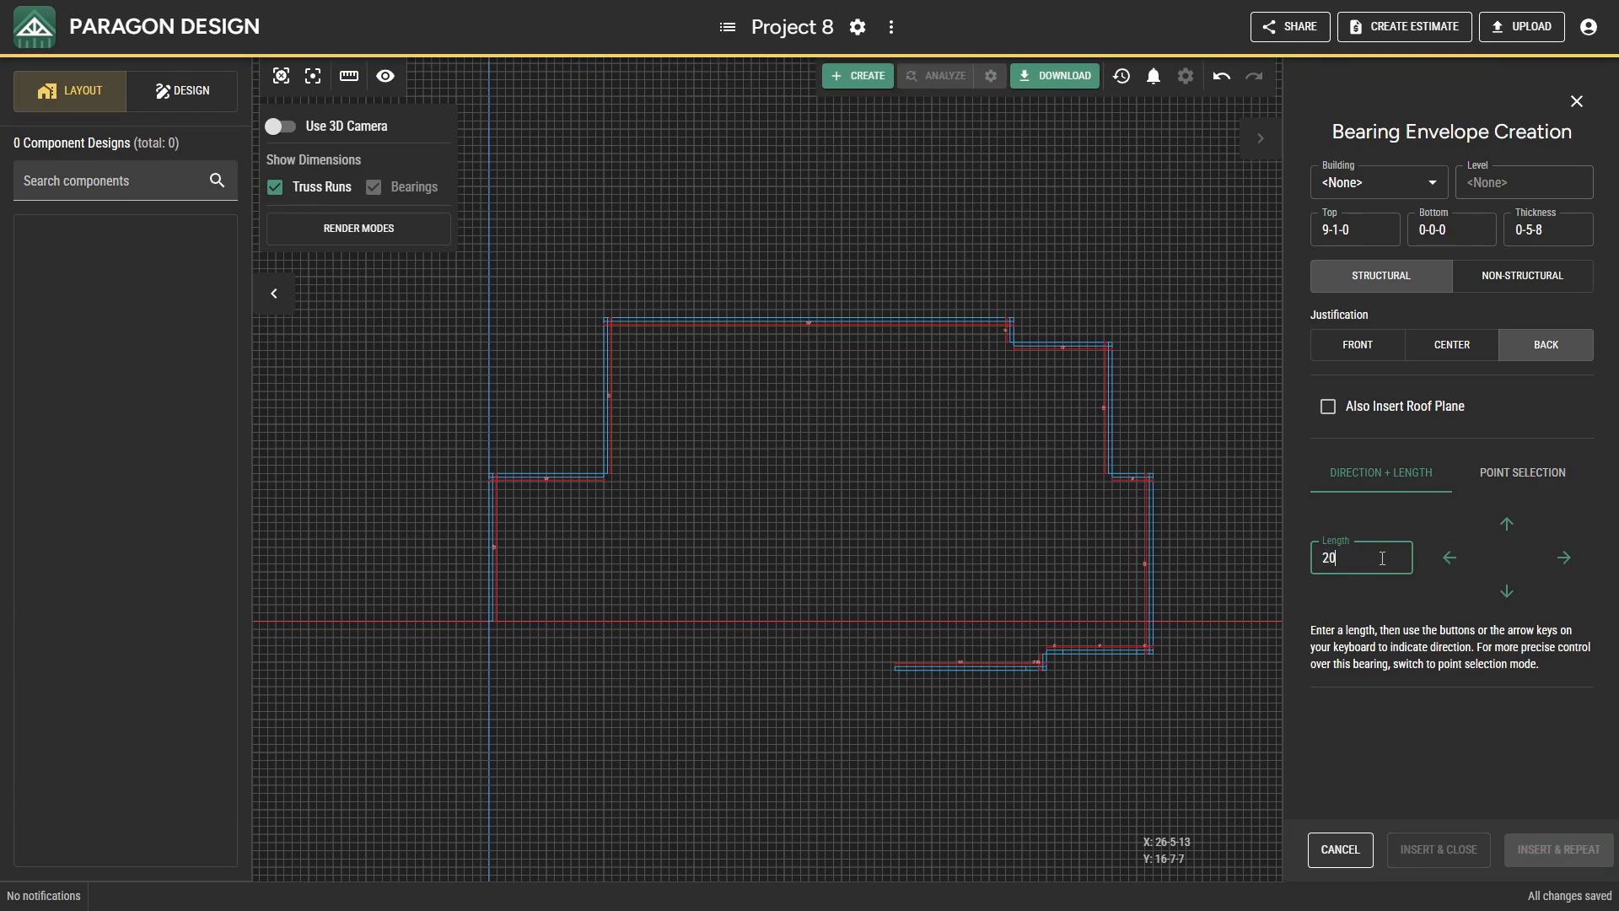
pyautogui.write('600.')
pyautogui.press('Left')
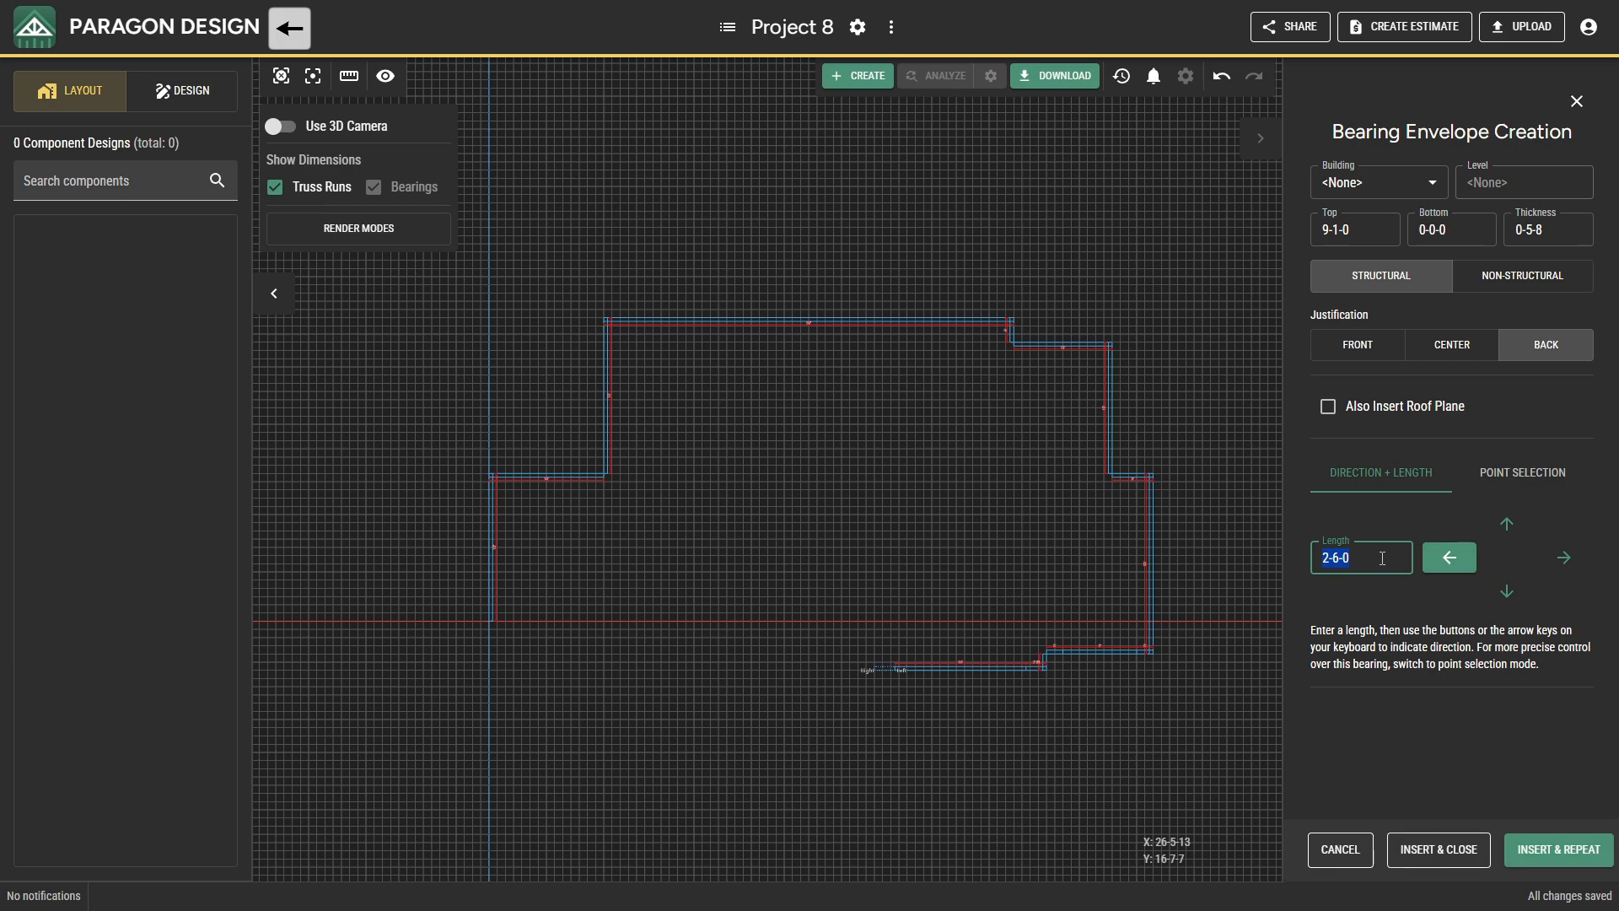
# Form one side and the back of the recess with bearings 6-0-0 upward and 8-0-0 to the left.
pyautogui.write('600')
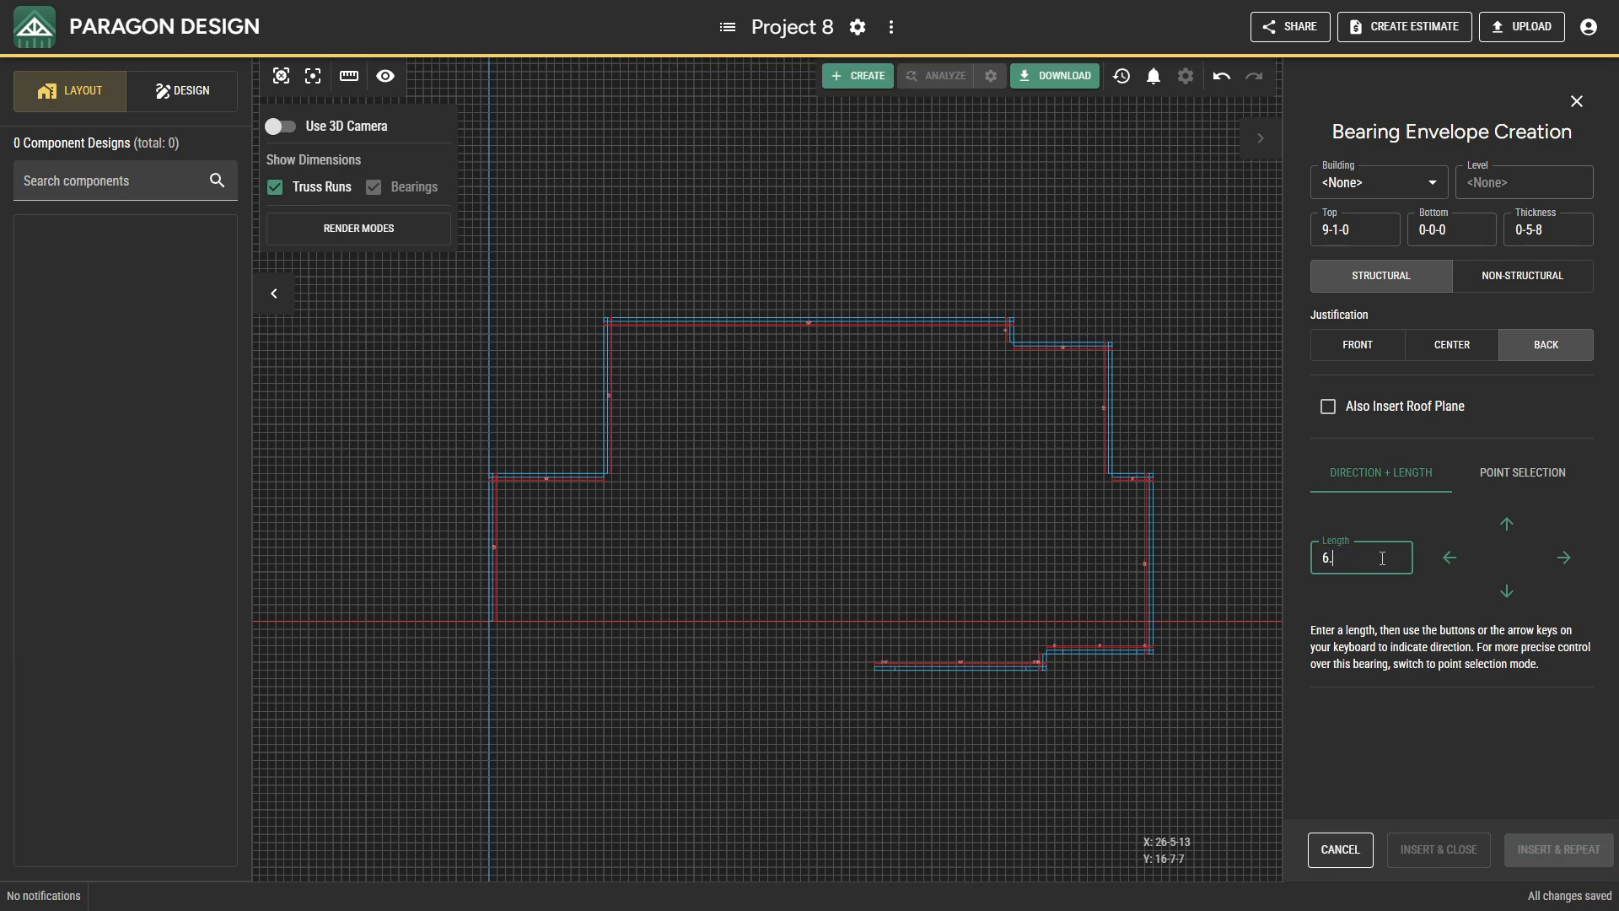
pyautogui.press('Up')
pyautogui.write('8')
pyautogui.press('Left')
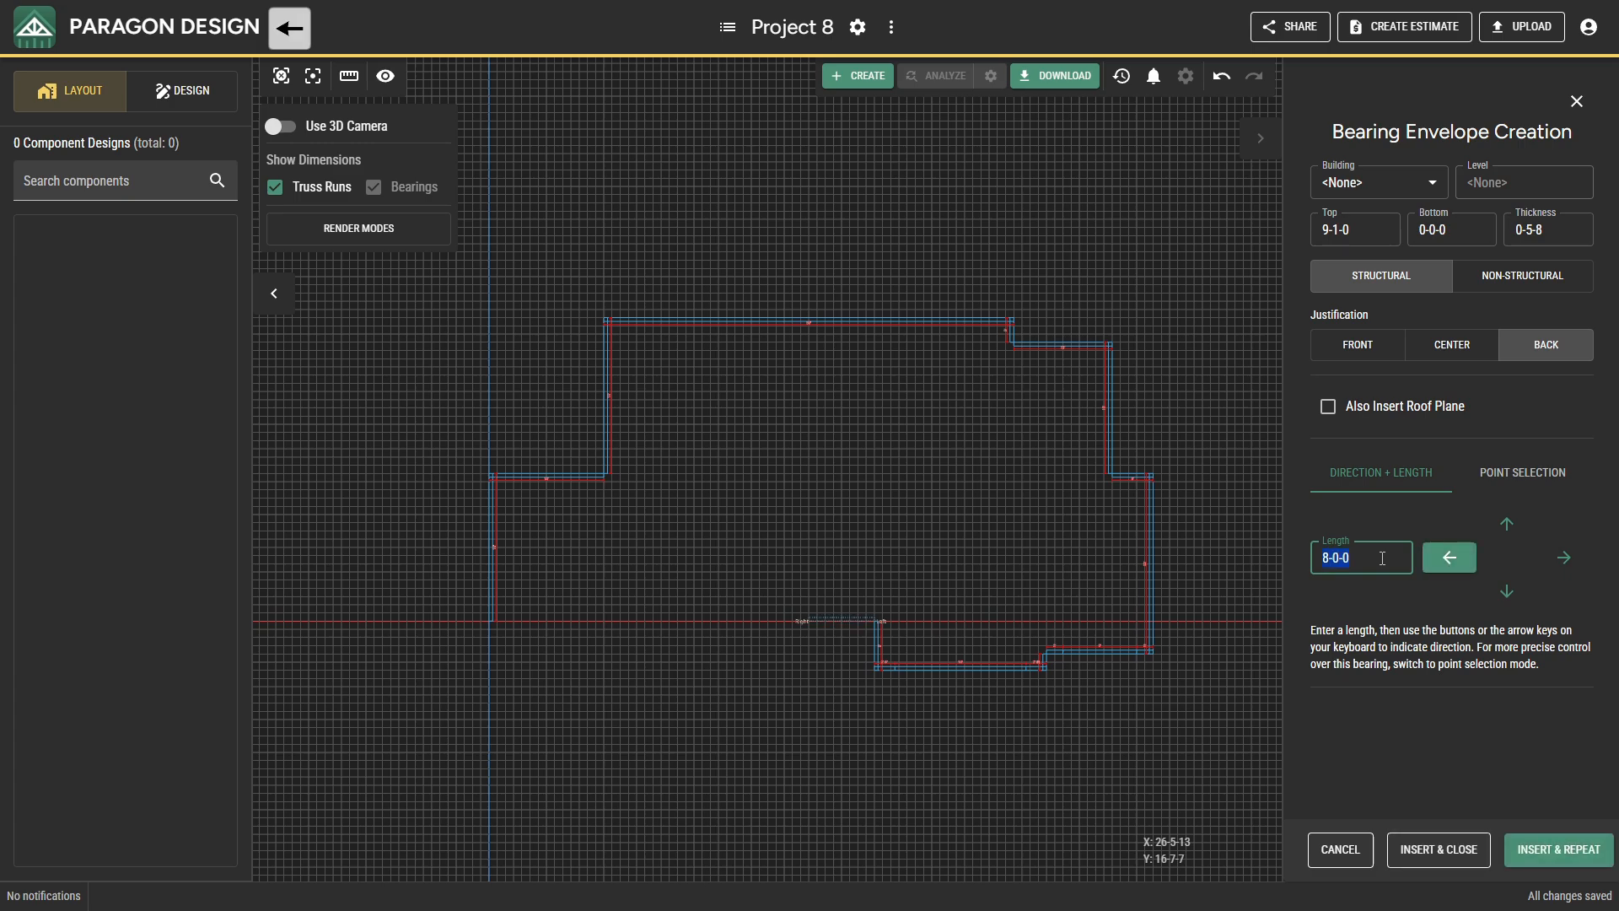
# Close the recess with an 8-0-0 bearing downward and add a 12-0-0 bearing to the left.
pyautogui.press('Down')
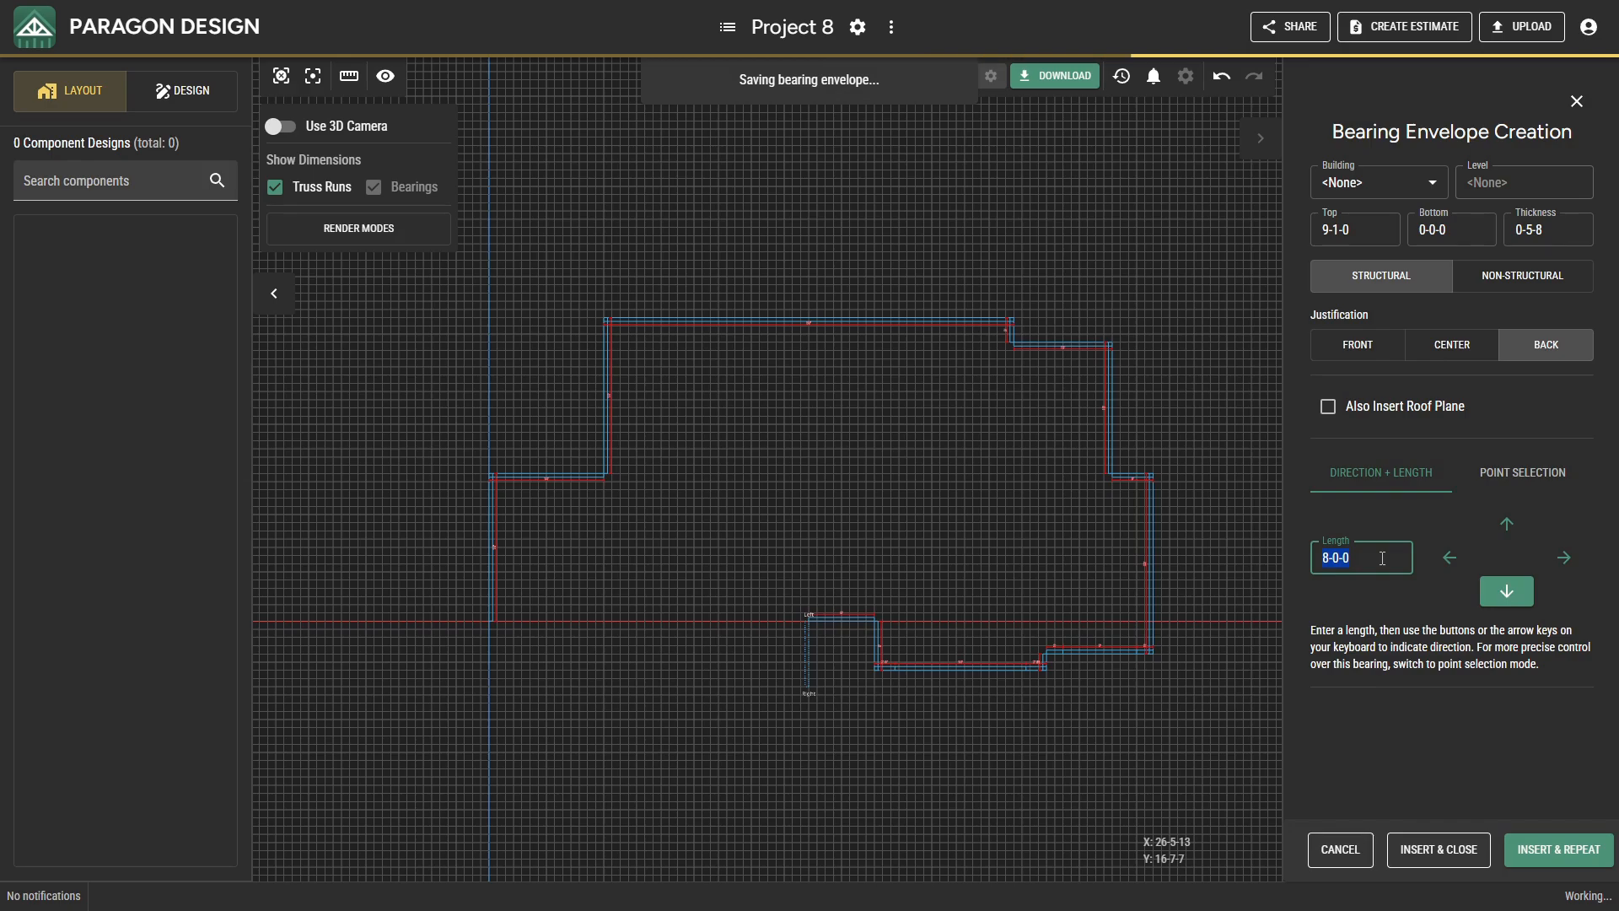
pyautogui.write('12')
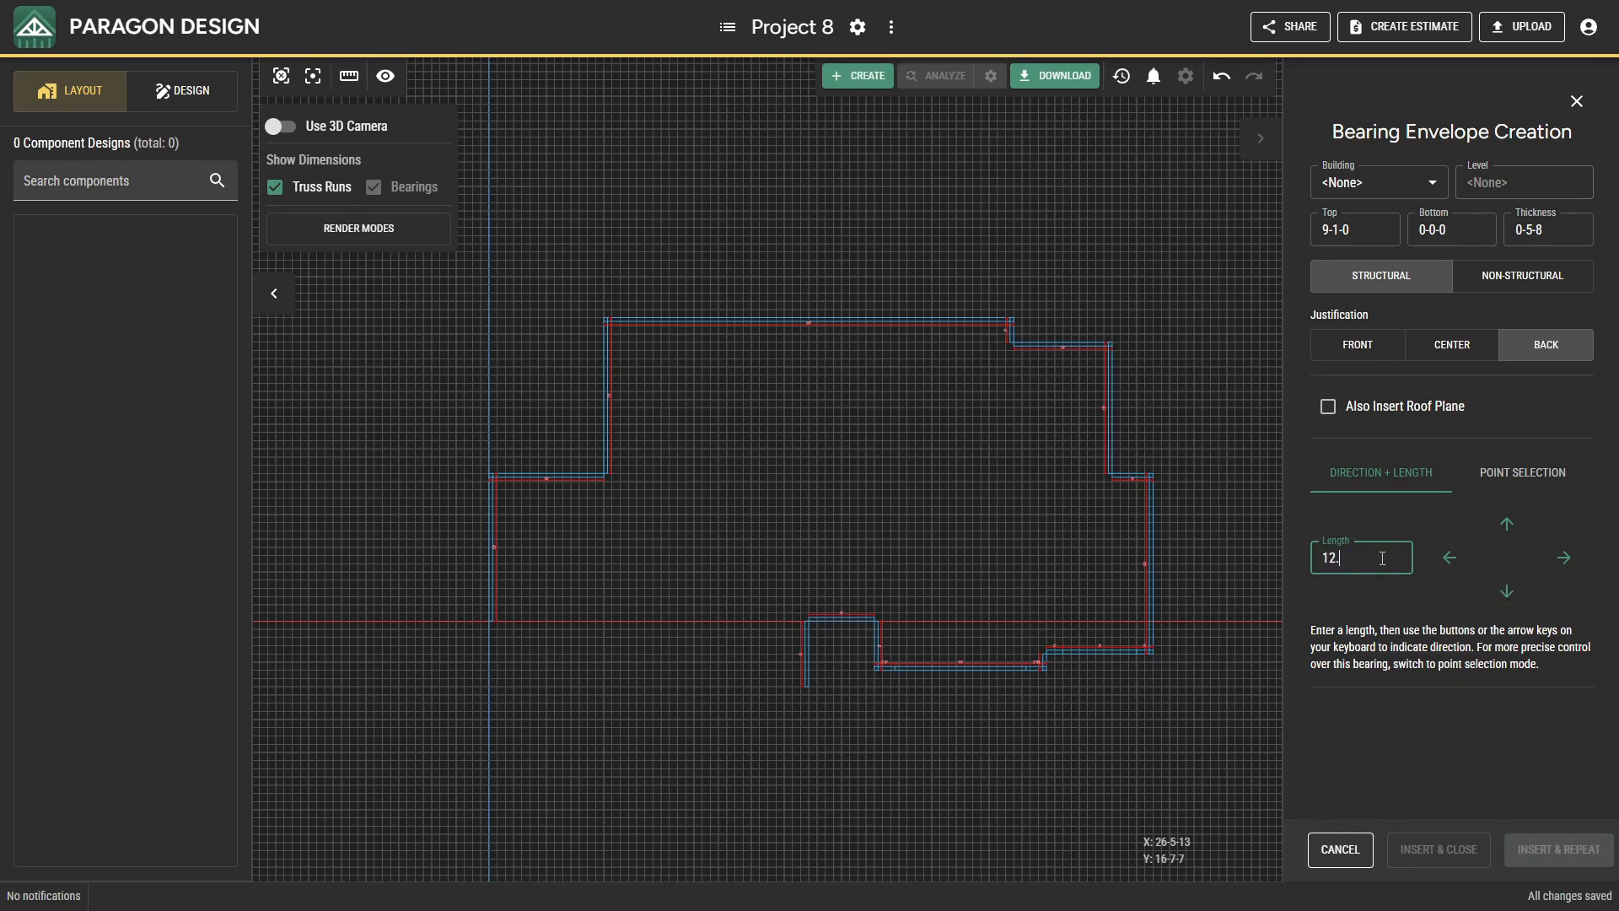
pyautogui.press('Left')
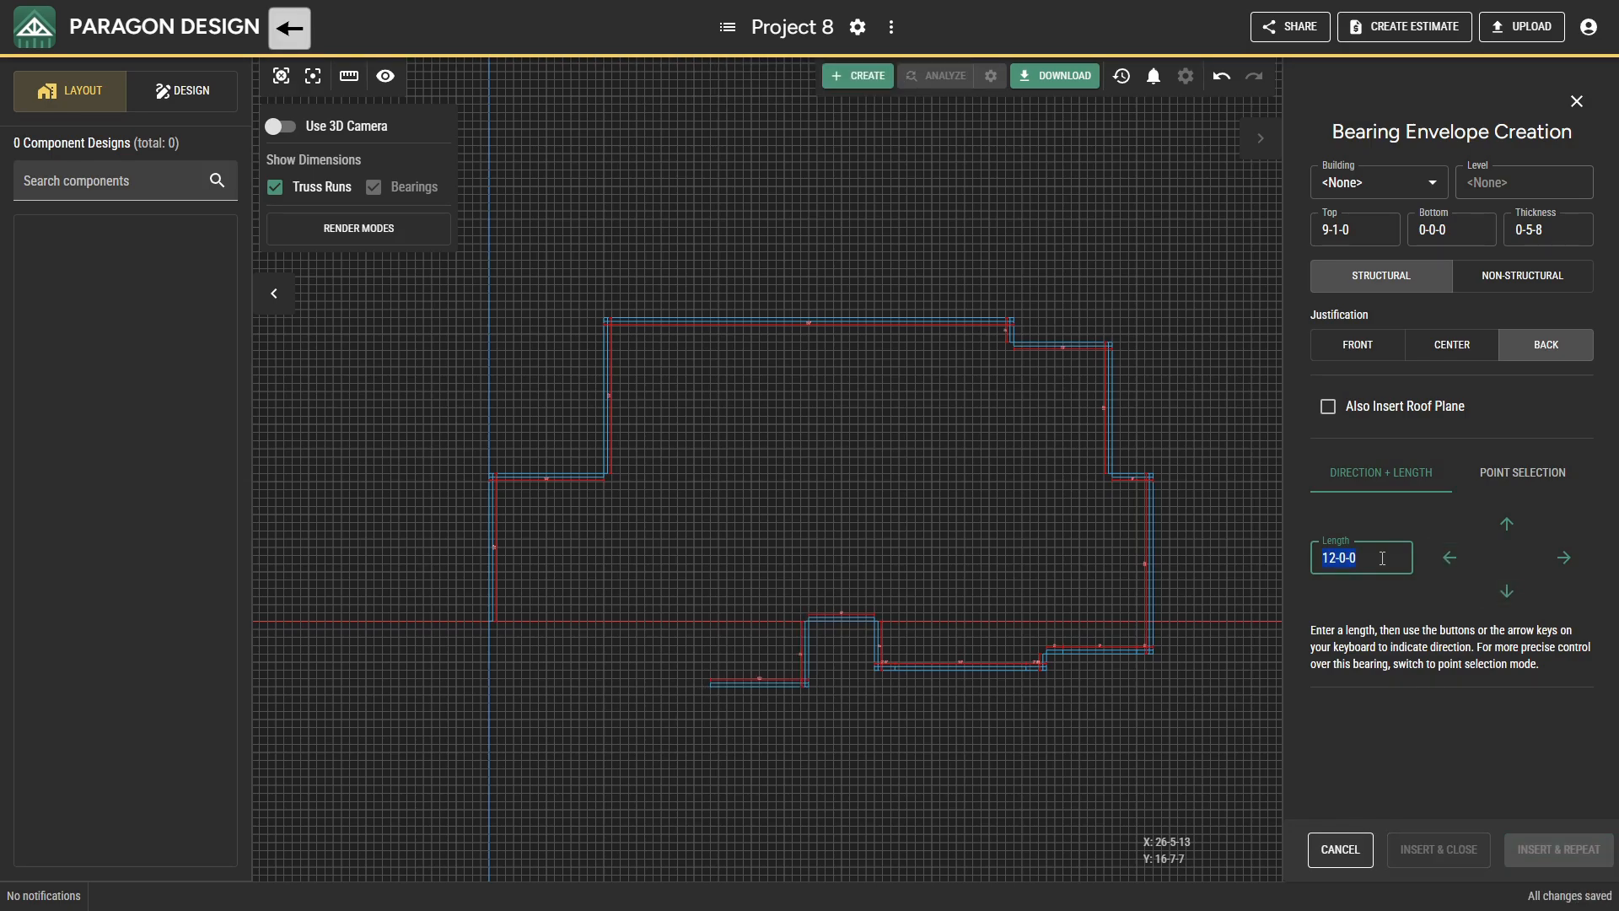
# Jog the bearing outline 2-0-0 upward and extend it 10-0-0 to the left.
pyautogui.write('2')
pyautogui.press('Up')
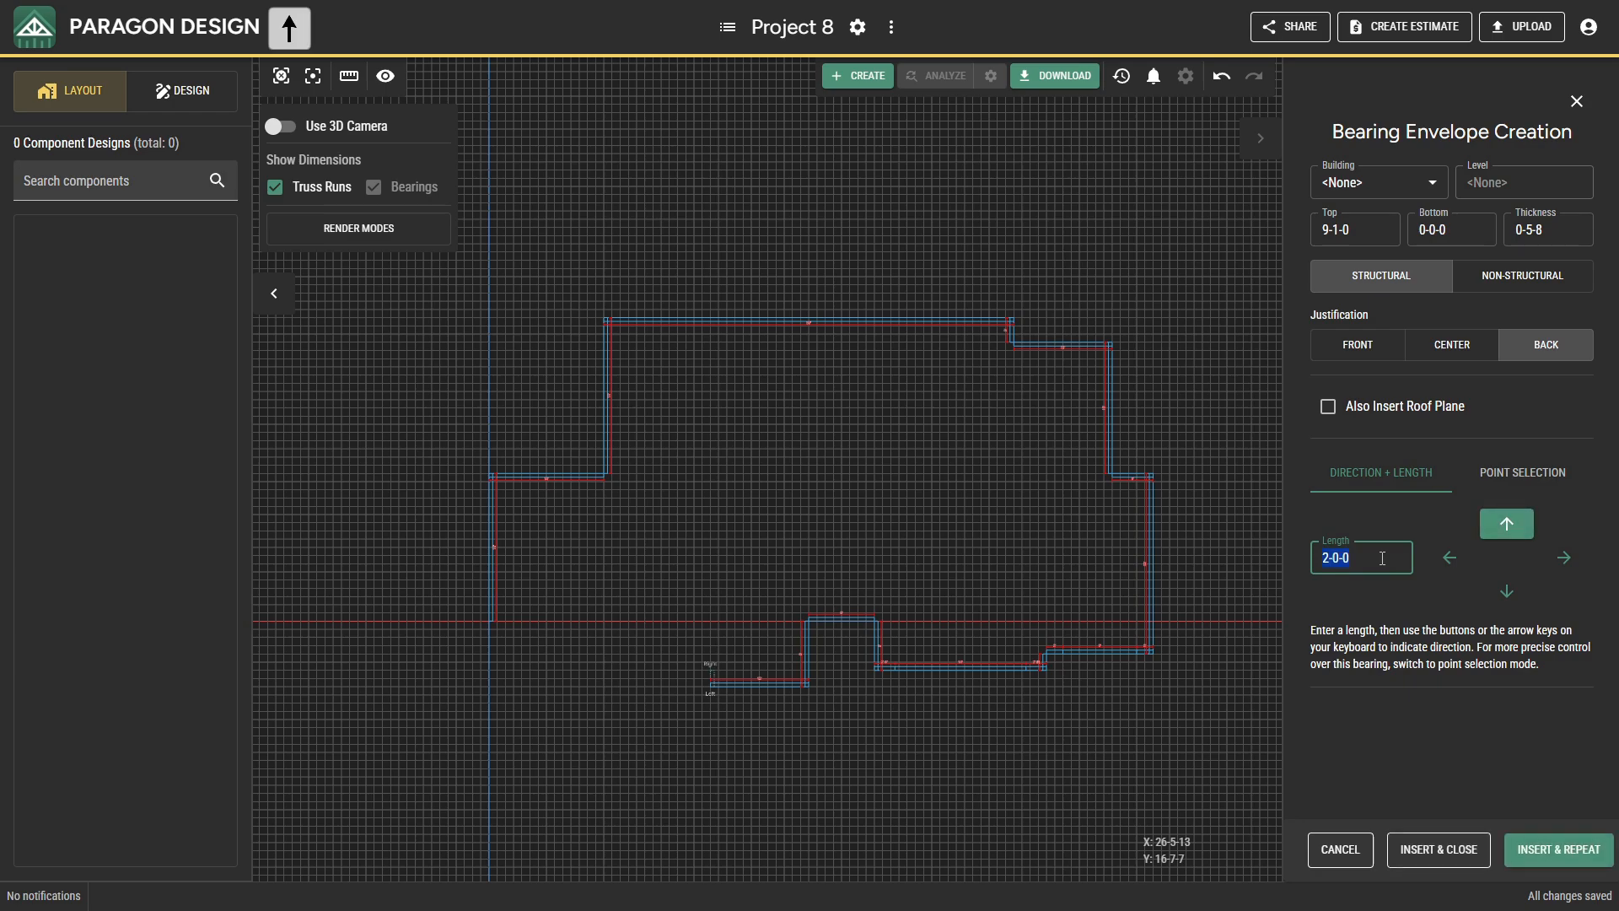
pyautogui.write('10.')
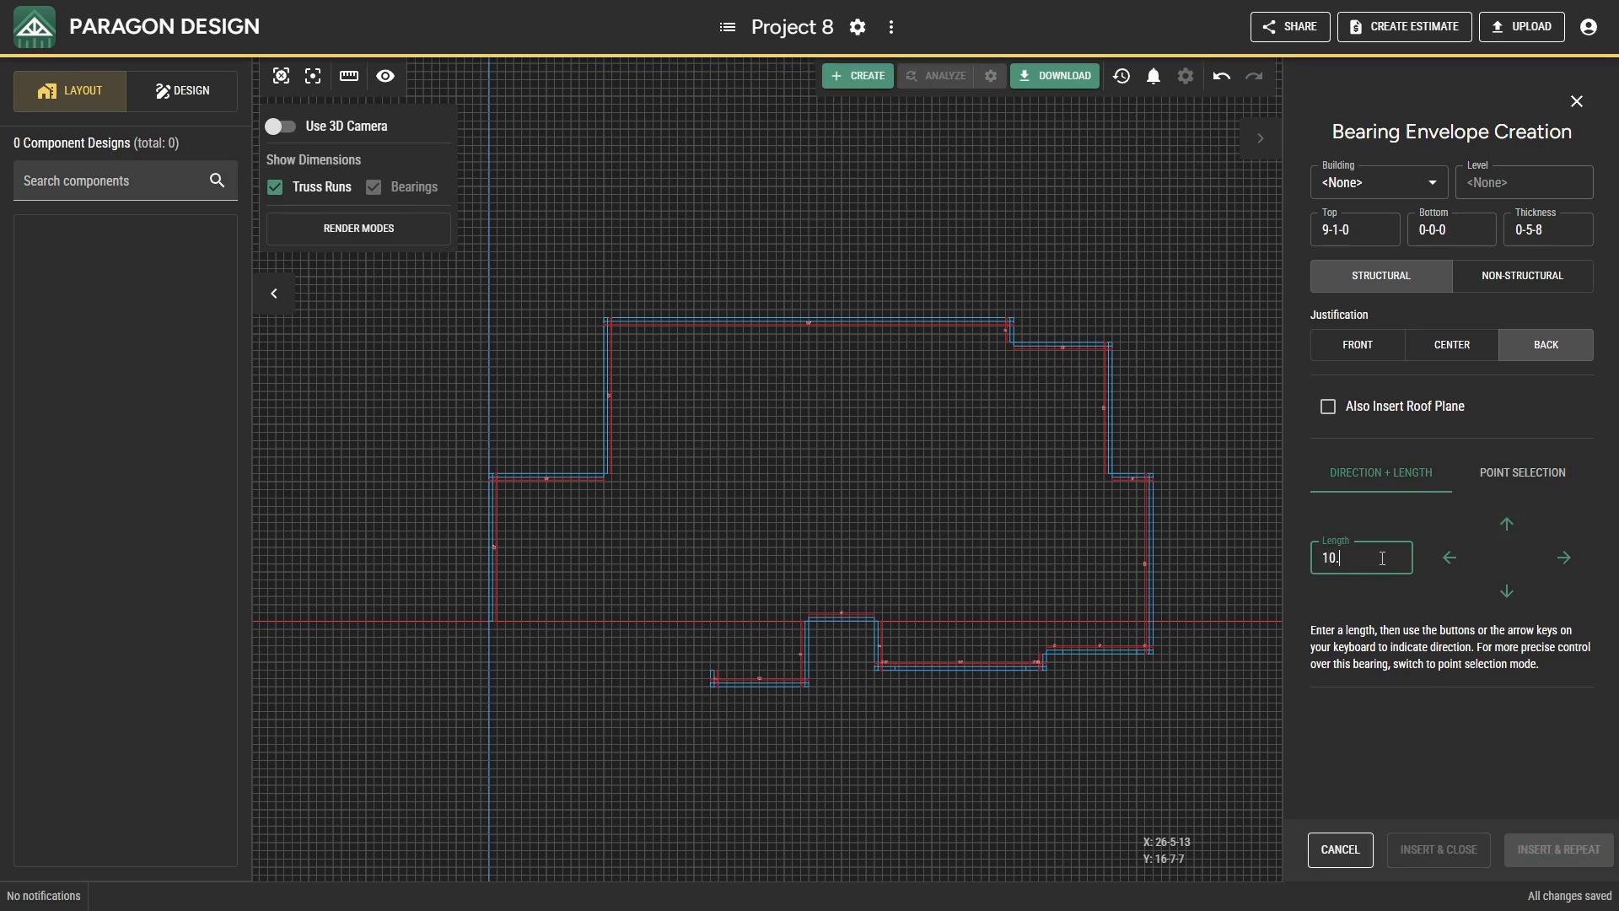
pyautogui.write('6')
pyautogui.press('Left')
pyautogui.write('6')
# Close the outline at the origin with bearings 6-0-0 upward and 17-0-0 to the left, and finish bearing creation.
pyautogui.press('Up')
pyautogui.write('17')
pyautogui.press('Left')
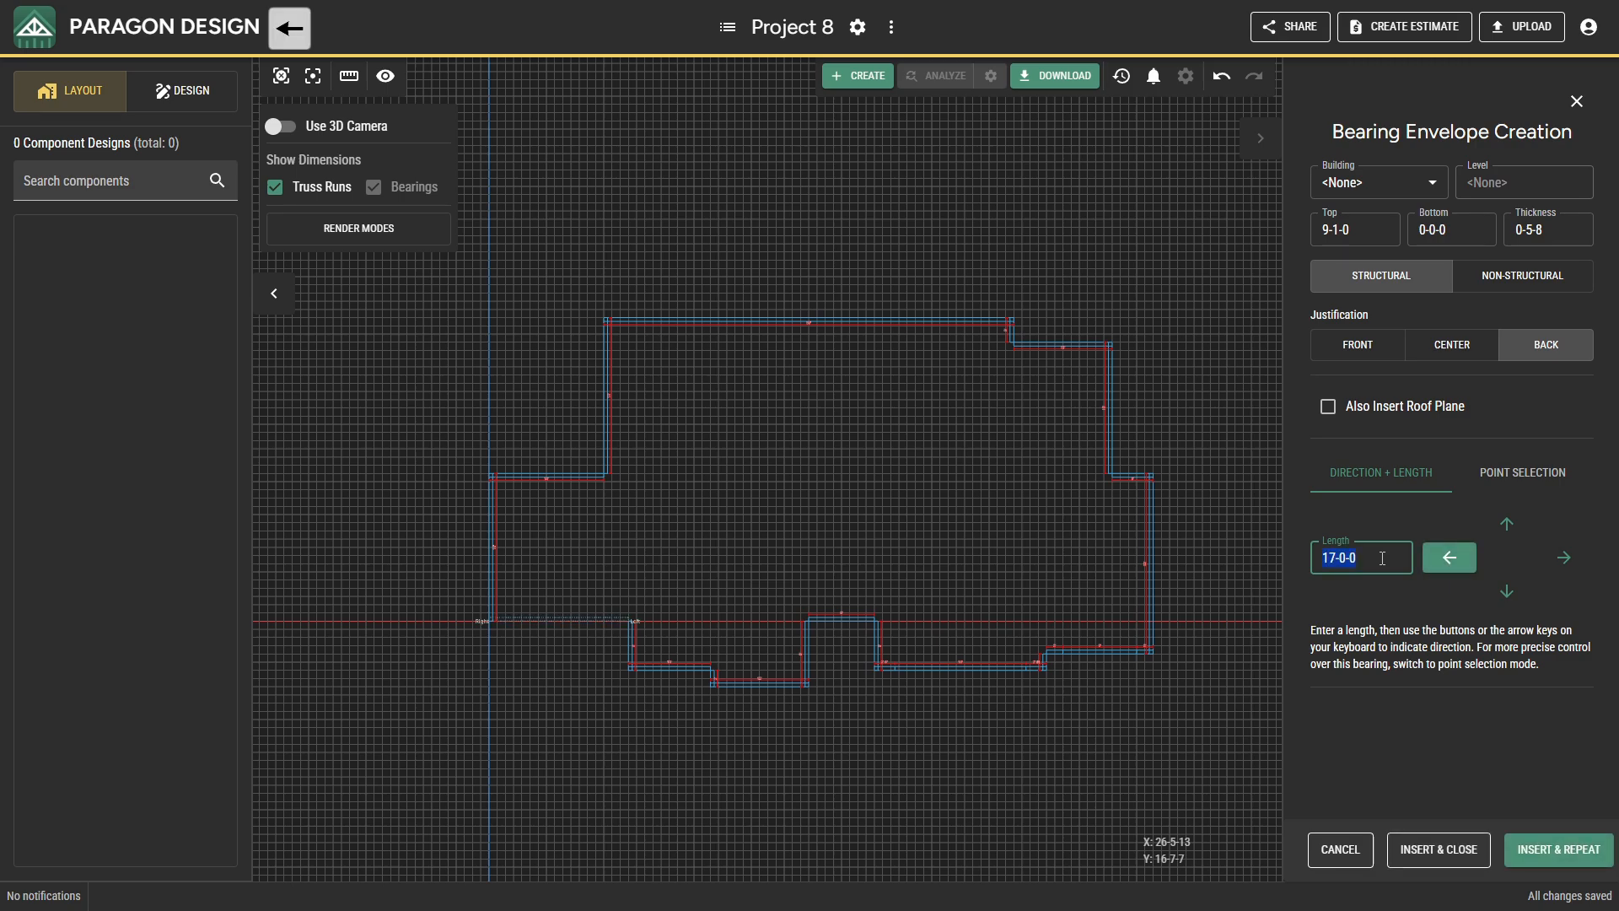
pyautogui.click(1415, 847)
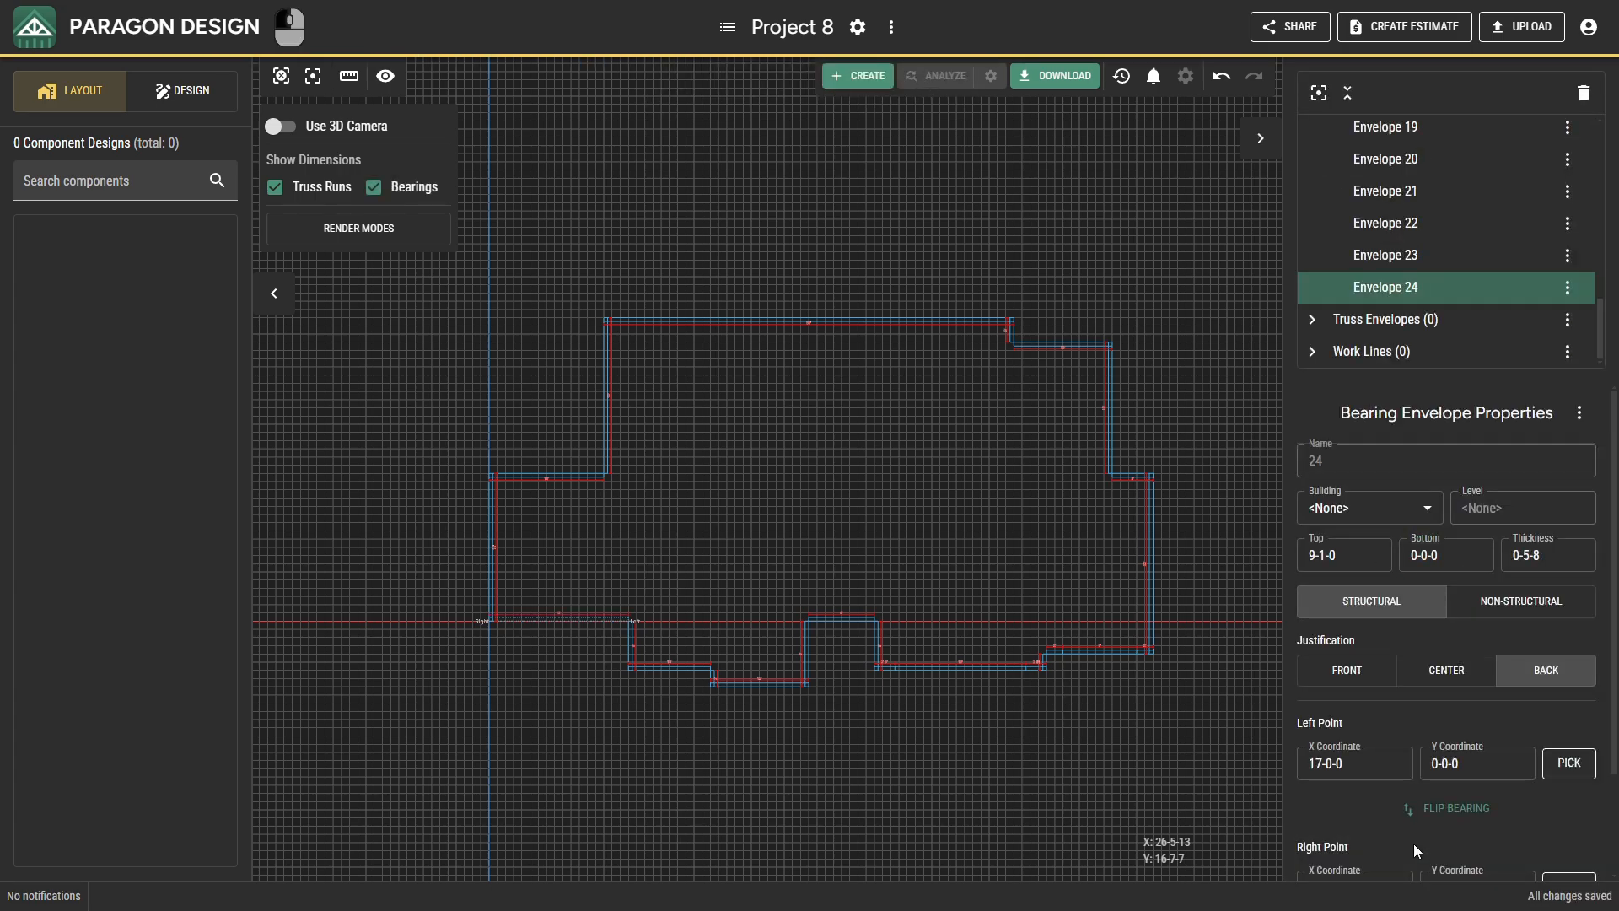
# Extend the 17-0-0 bearing along the origin line by repicking its left point at the bump-out's far corner, giving a 39-0-0 length.
pyautogui.press('Escape')
pyautogui.scroll(5, 546, 616)
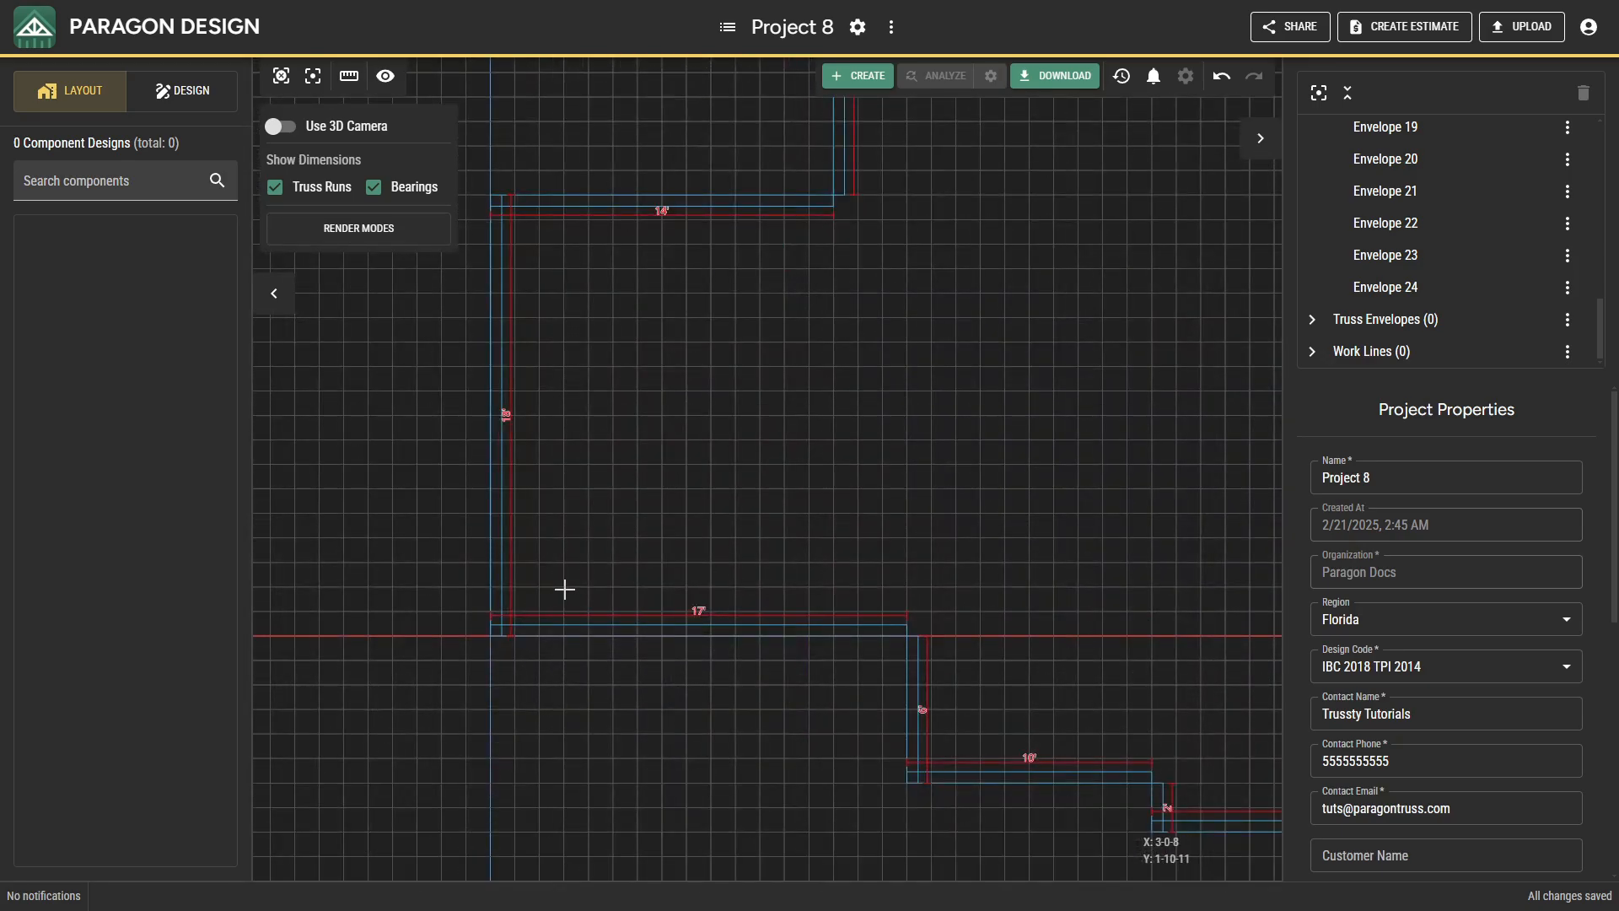
pyautogui.scroll(-2, 575, 587)
pyautogui.moveTo(786, 620); pyautogui.dragTo(664, 568, button='middle')
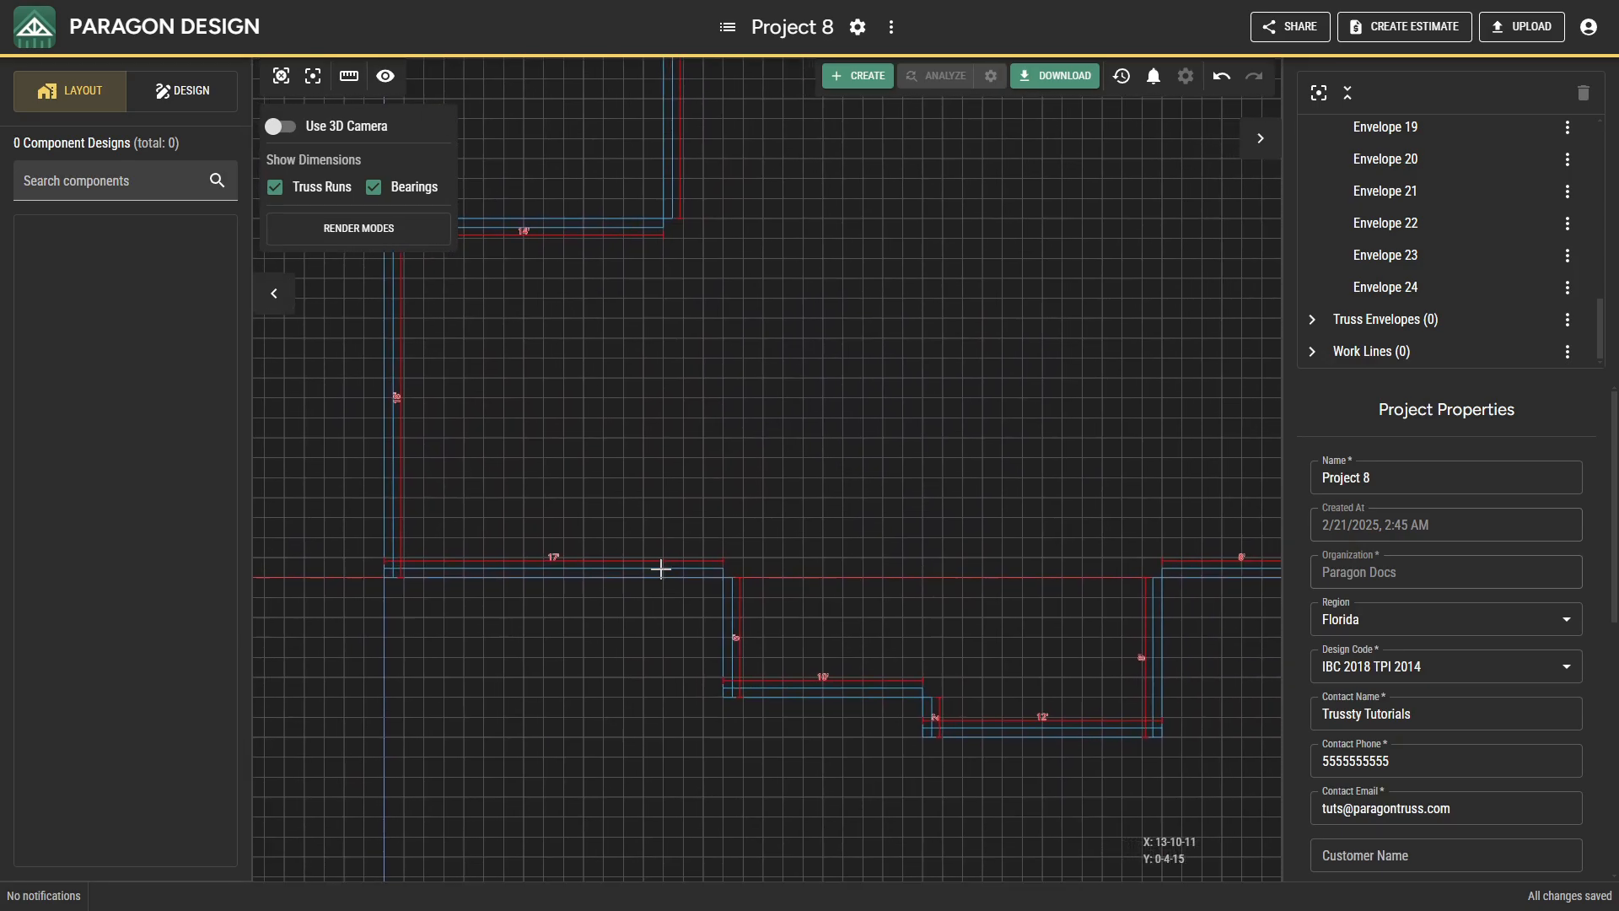
pyautogui.click(667, 570)
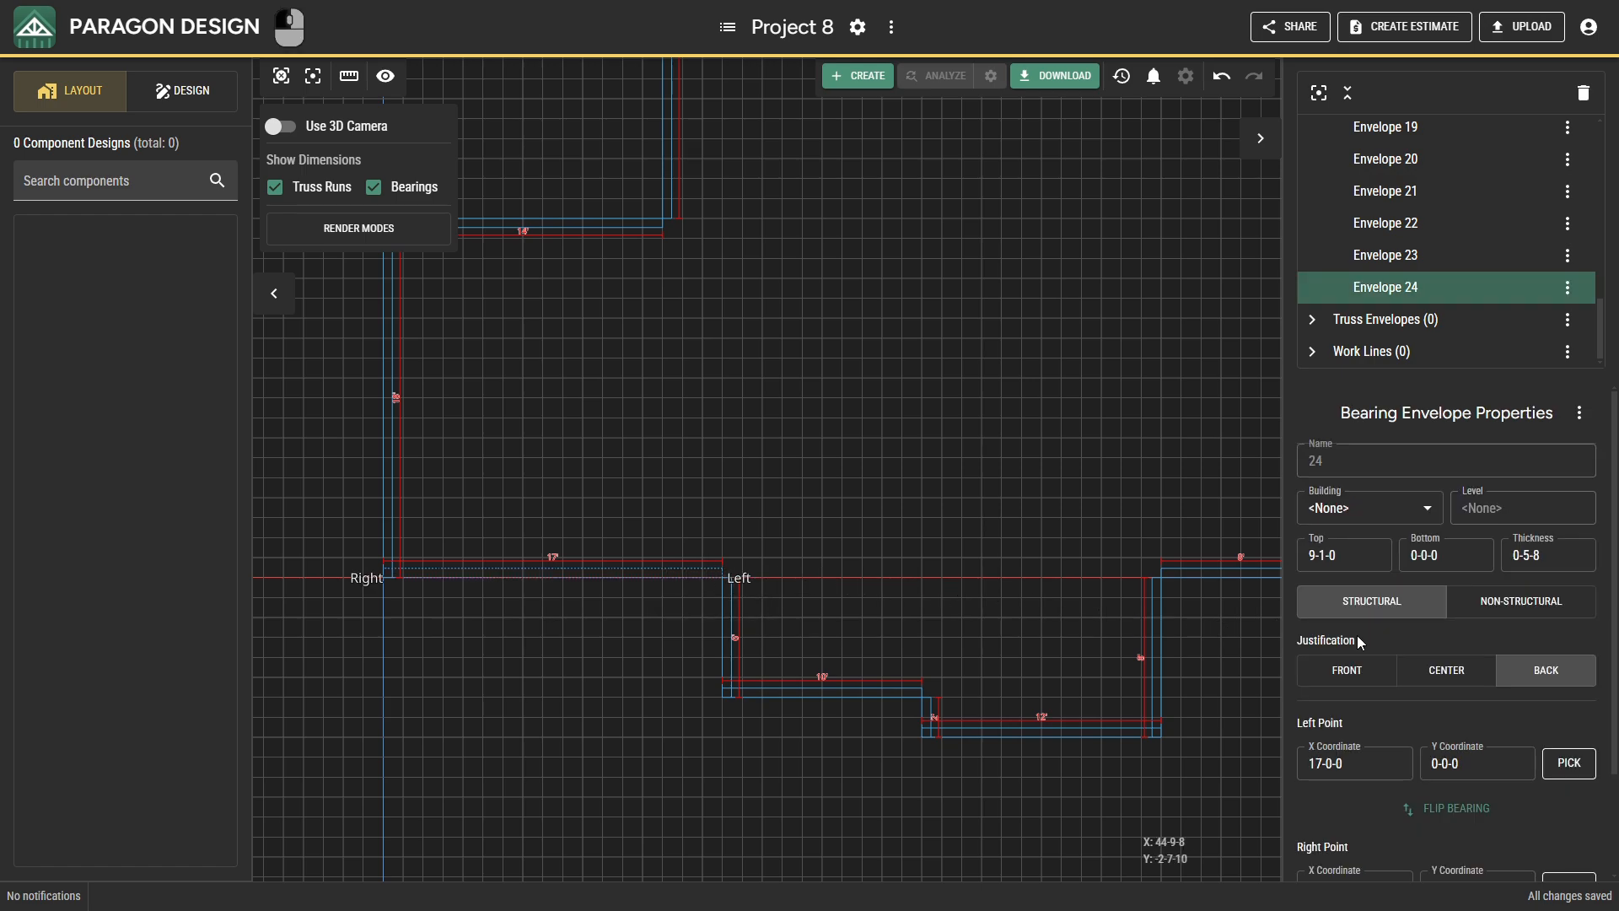
pyautogui.scroll(-2, 1358, 636)
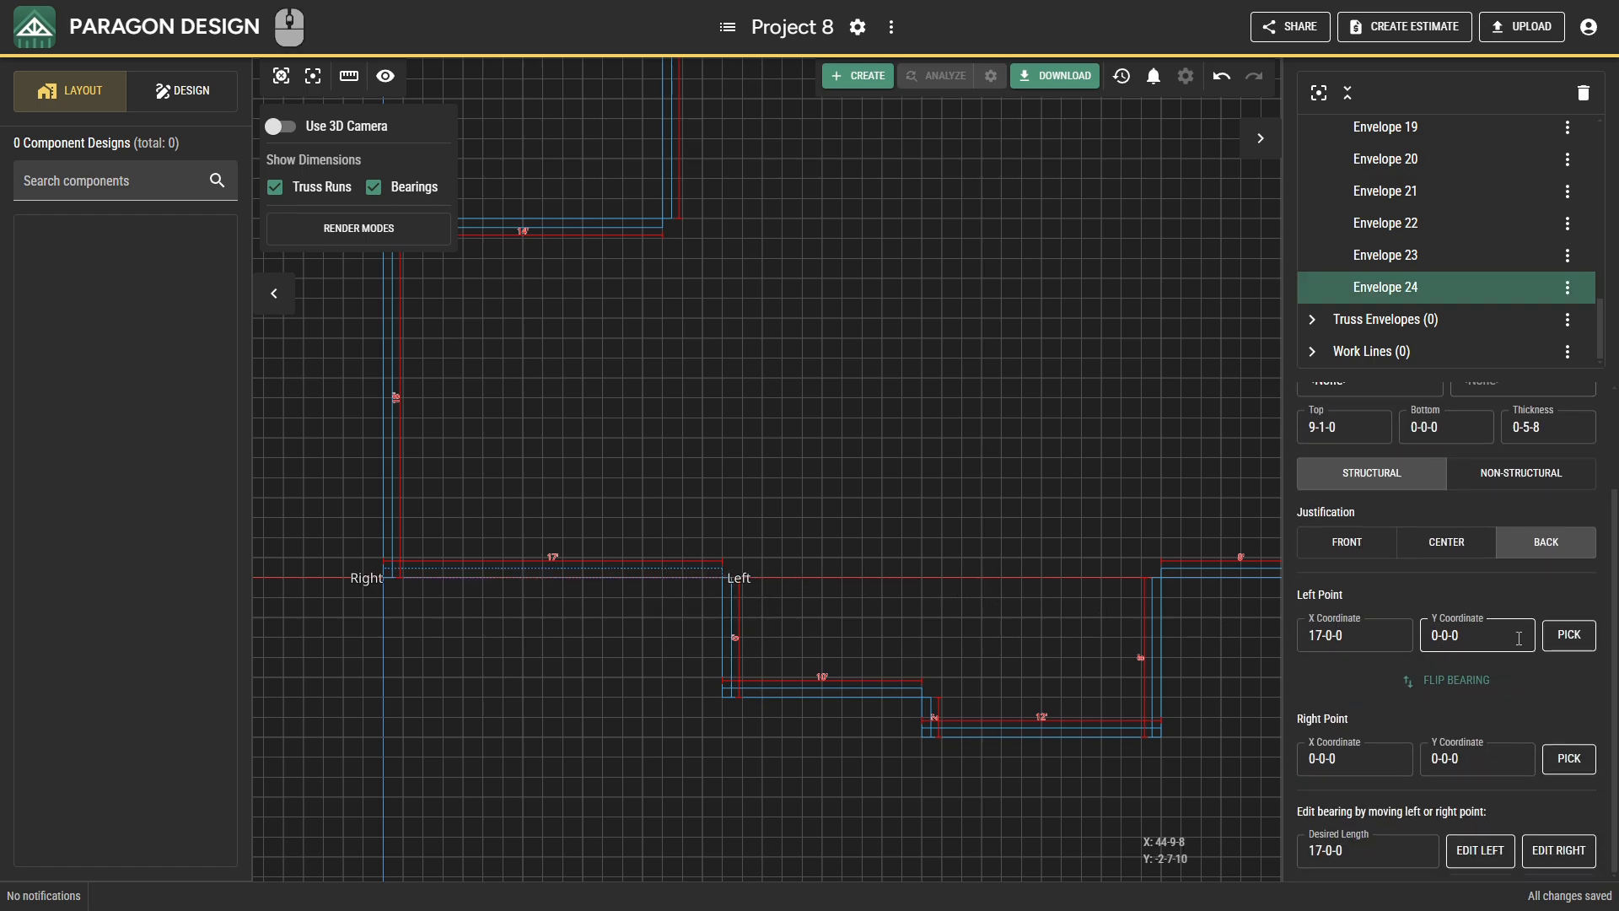
pyautogui.click(1553, 645)
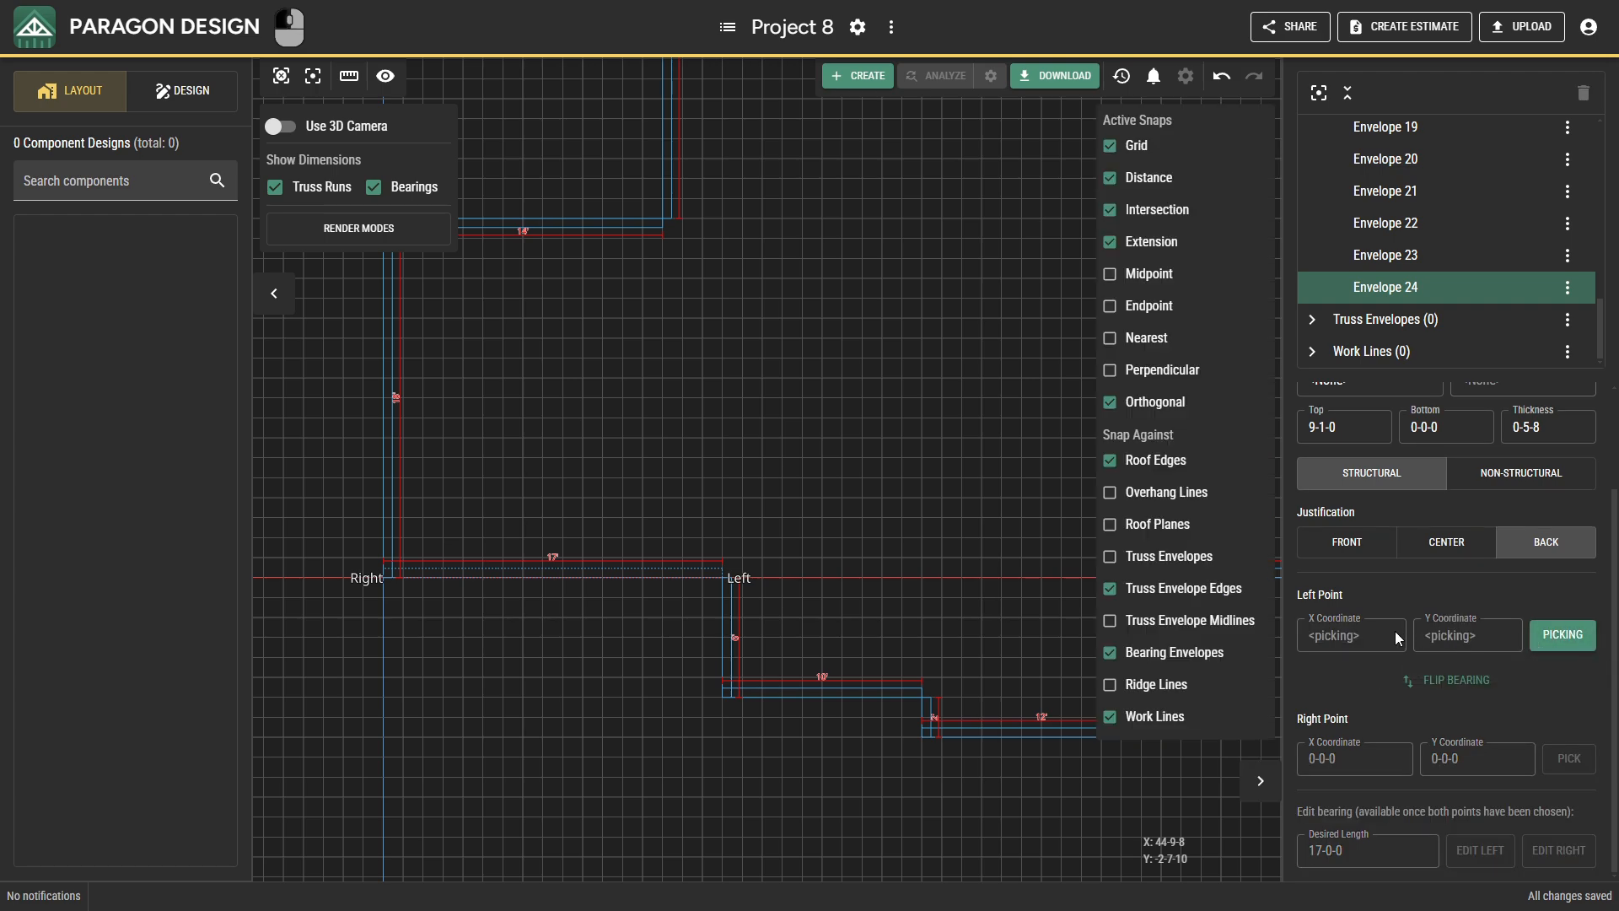
pyautogui.moveTo(1059, 607); pyautogui.dragTo(893, 614, button='middle')
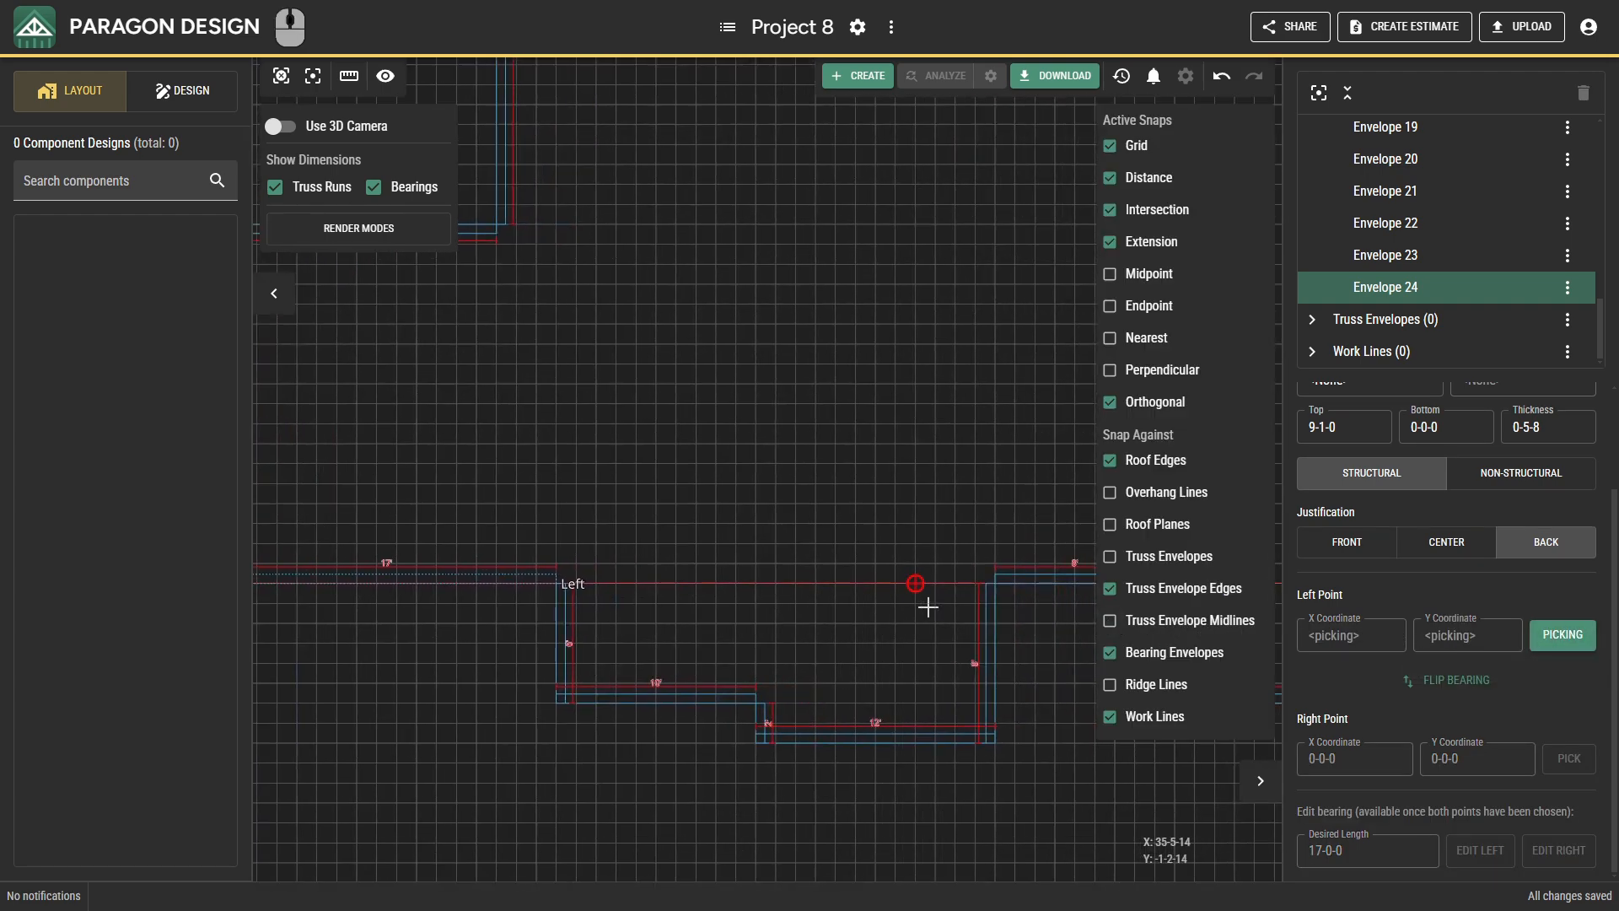
pyautogui.click(996, 593)
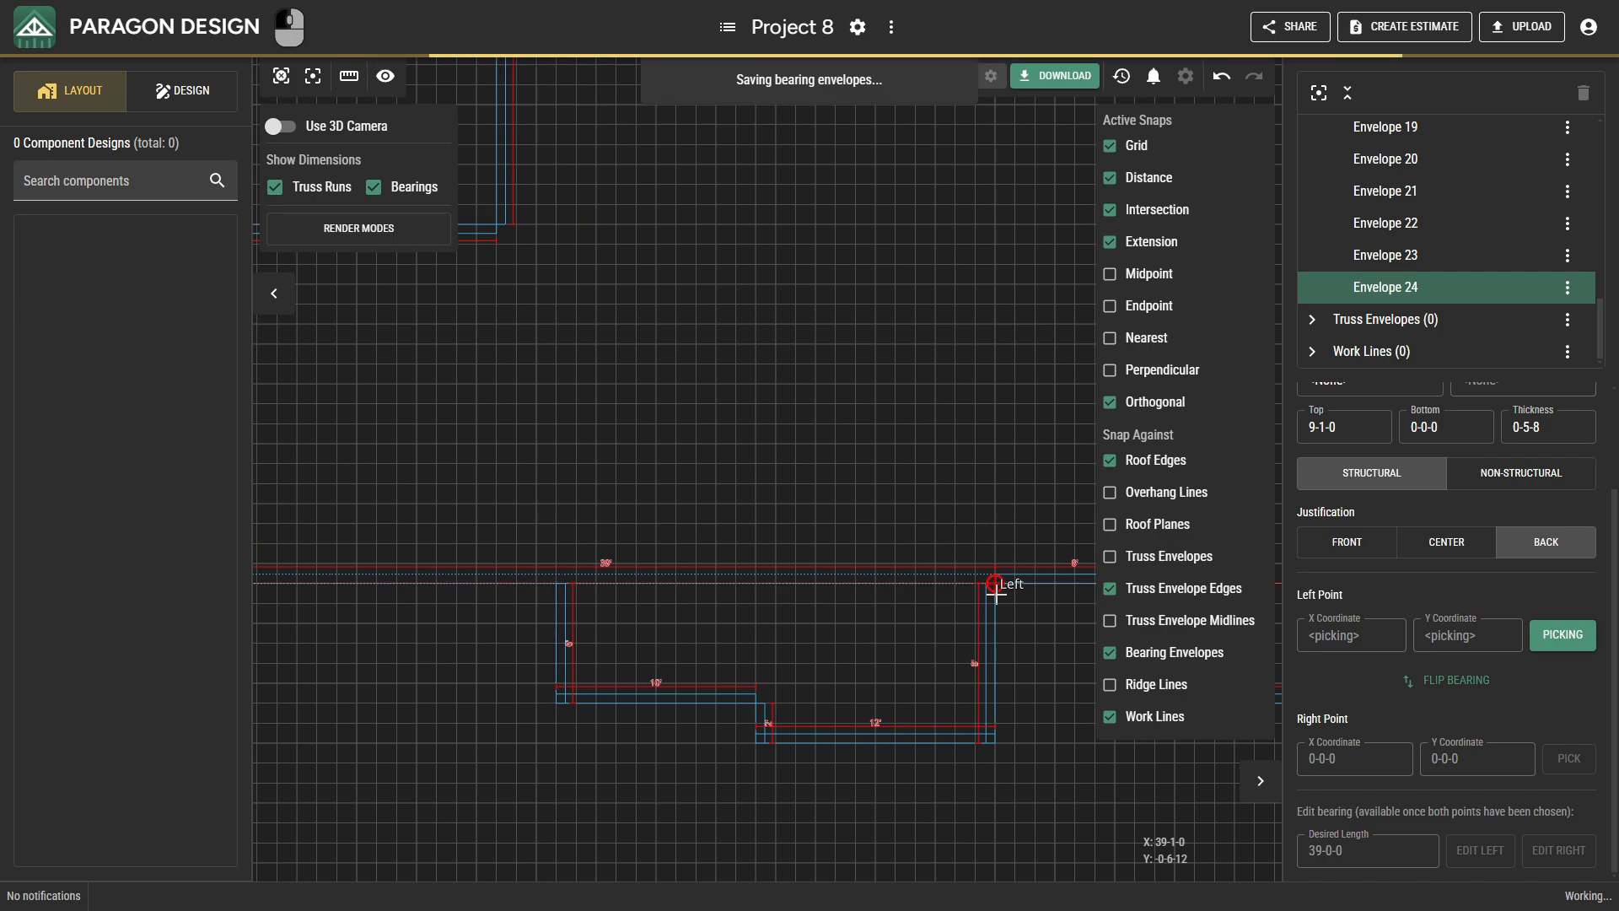
pyautogui.press('Escape')
pyautogui.scroll(-3, 995, 592)
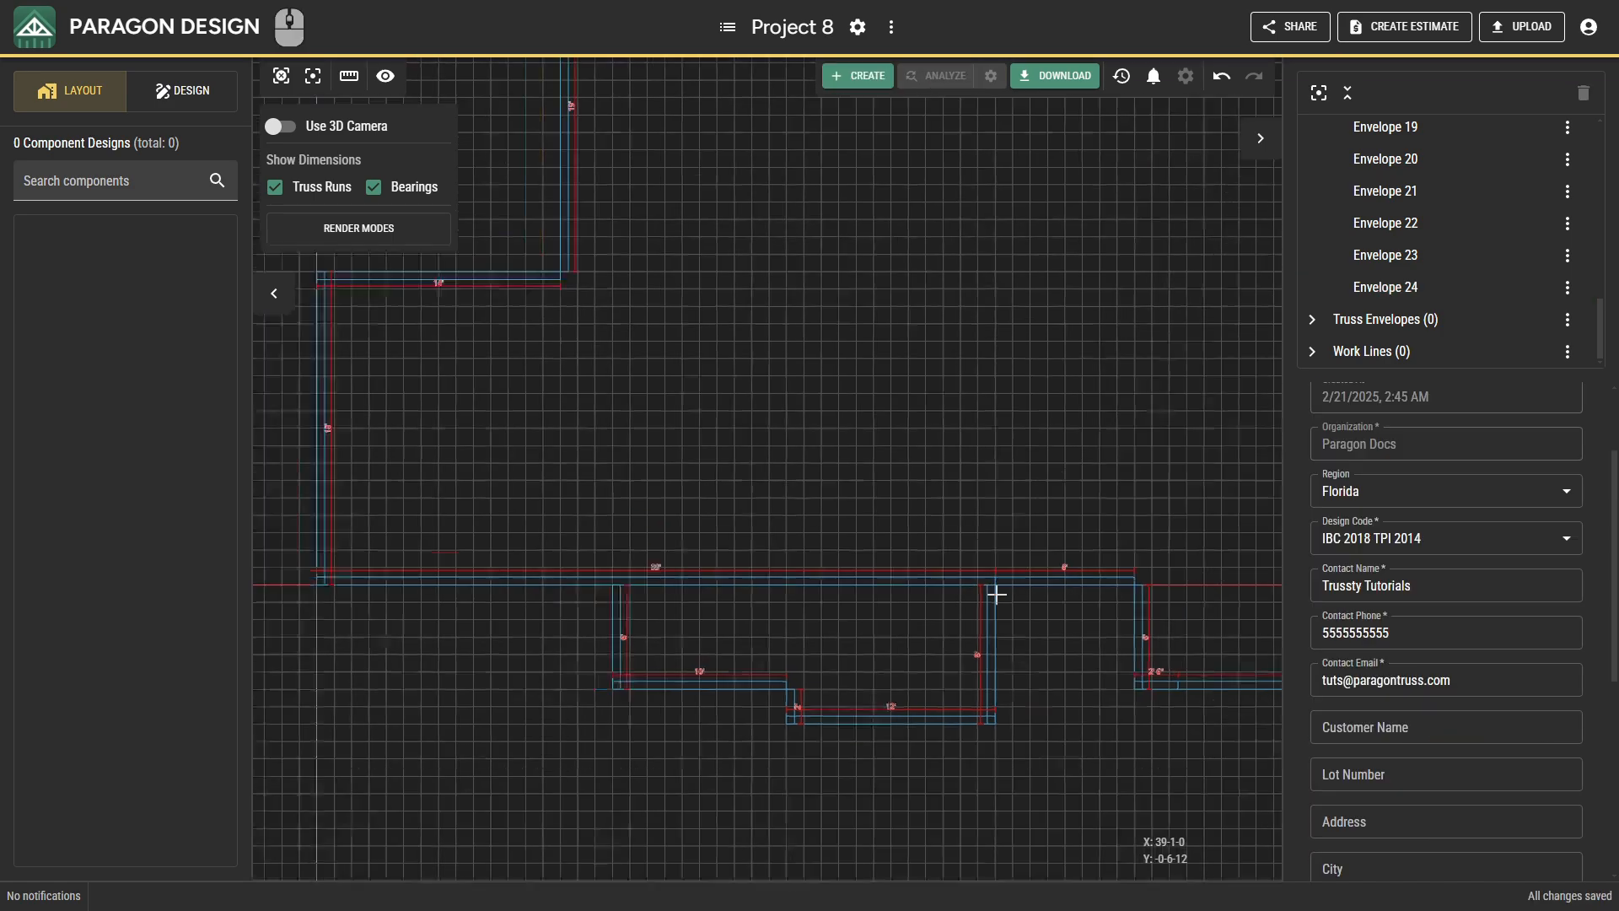
# Insert a parallel work line offset 9-0-0 to the right of the upper-left vertical wall's outer edge.
pyautogui.scroll(-4, 1044, 415)
pyautogui.moveTo(1045, 405); pyautogui.dragTo(928, 766, button='middle')
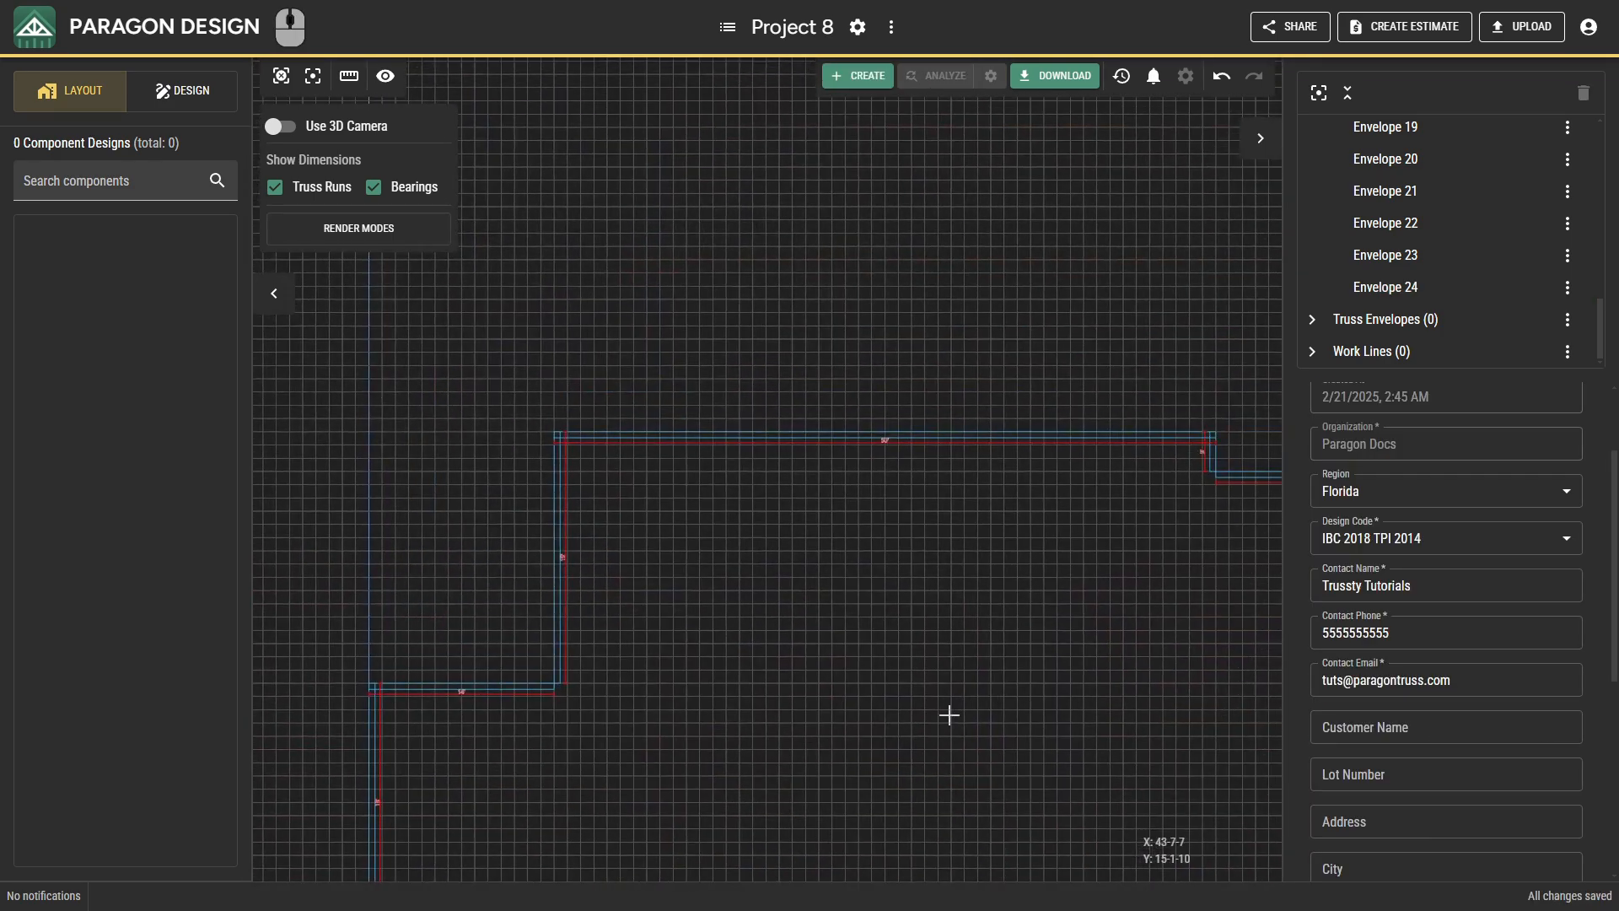
pyautogui.moveTo(960, 699); pyautogui.dragTo(788, 669, button='middle')
pyautogui.rightClick(788, 669)
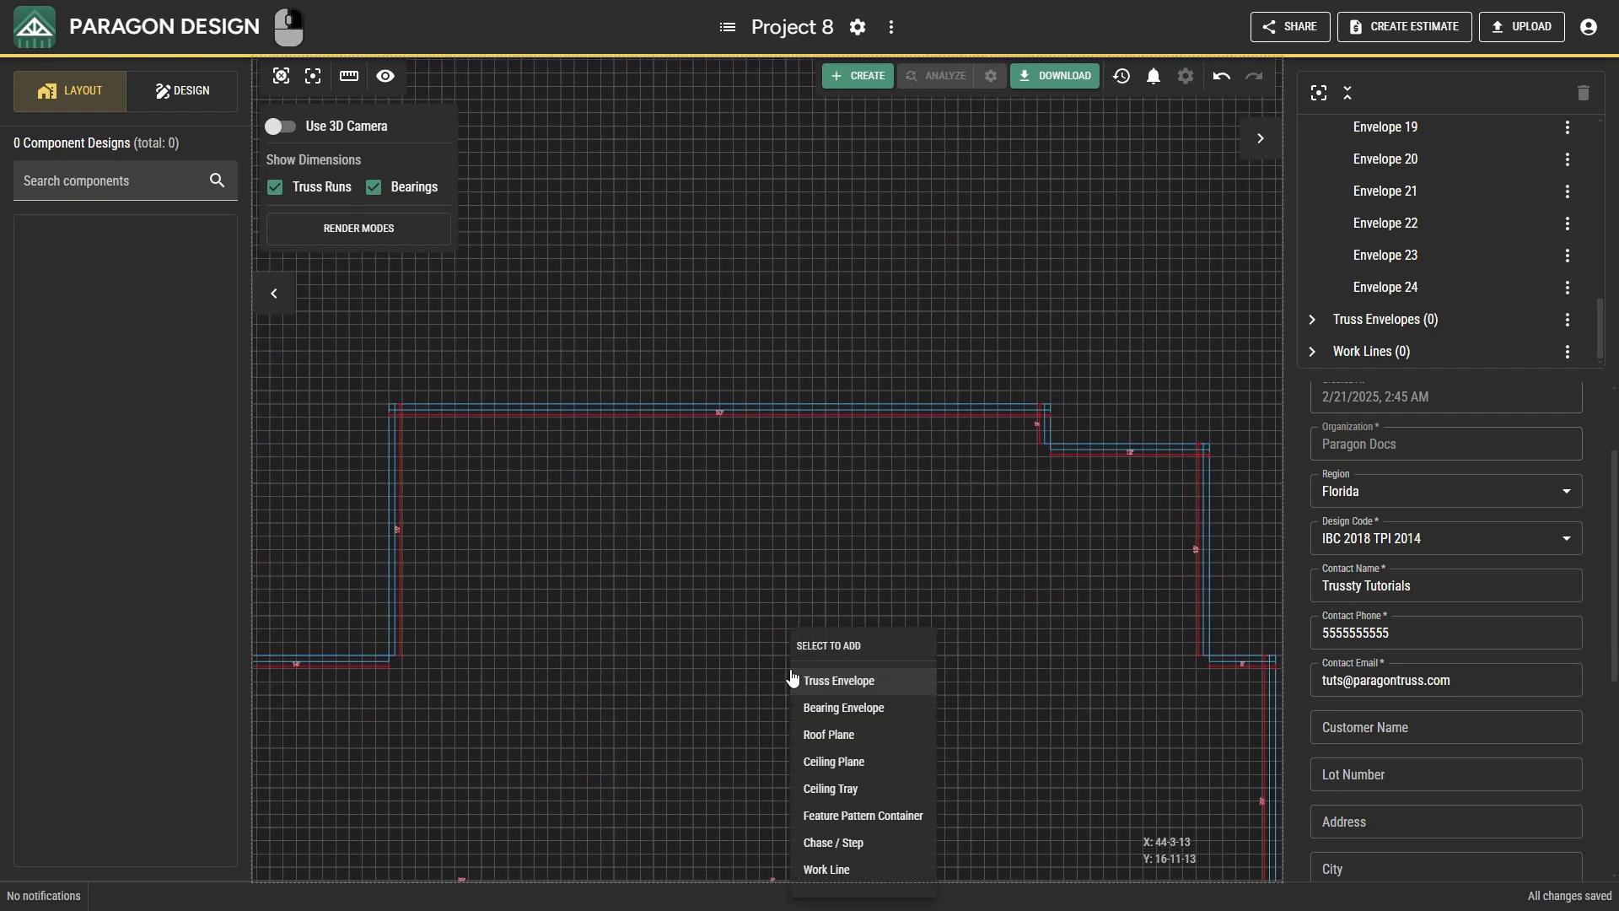
pyautogui.click(827, 869)
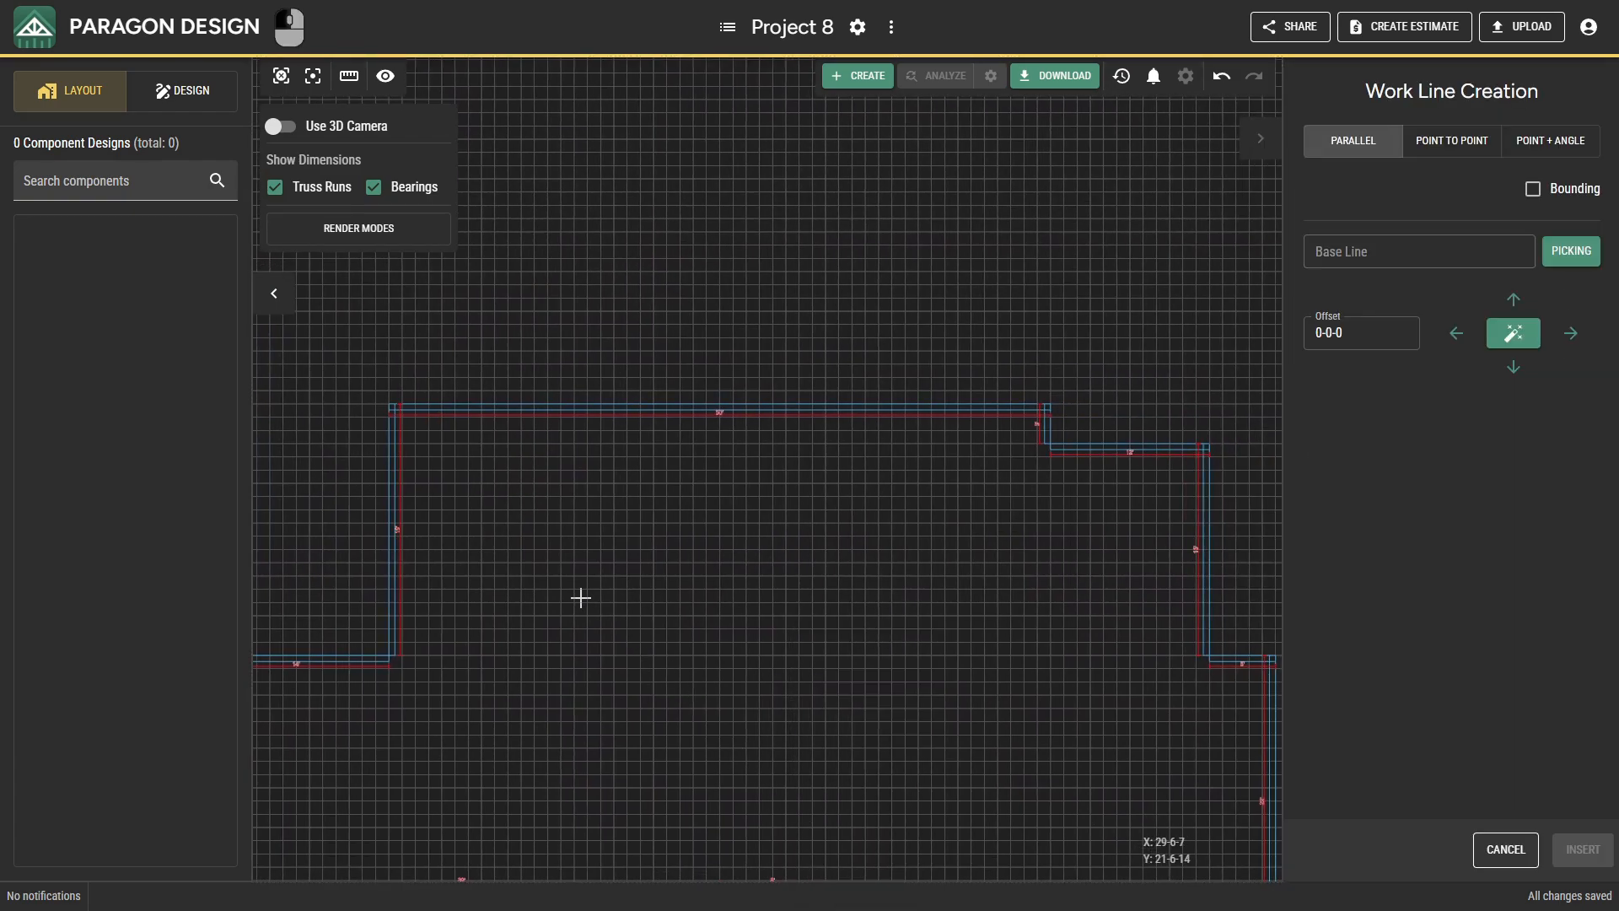
pyautogui.scroll(1, 387, 445)
pyautogui.click(389, 445)
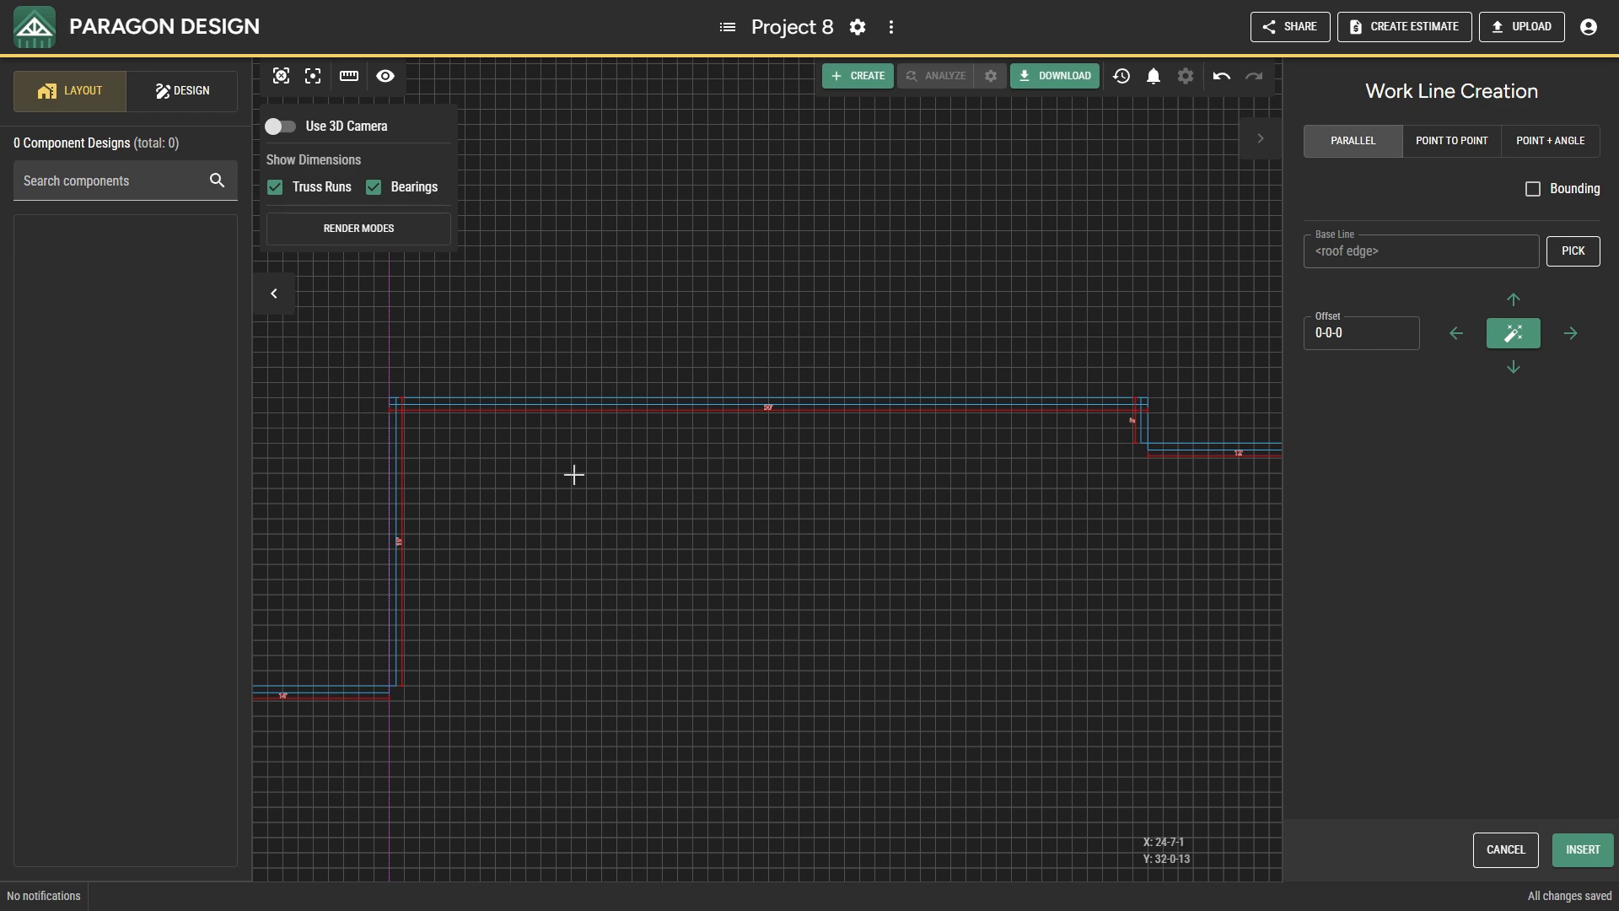
pyautogui.click(1325, 334)
pyautogui.write('9')
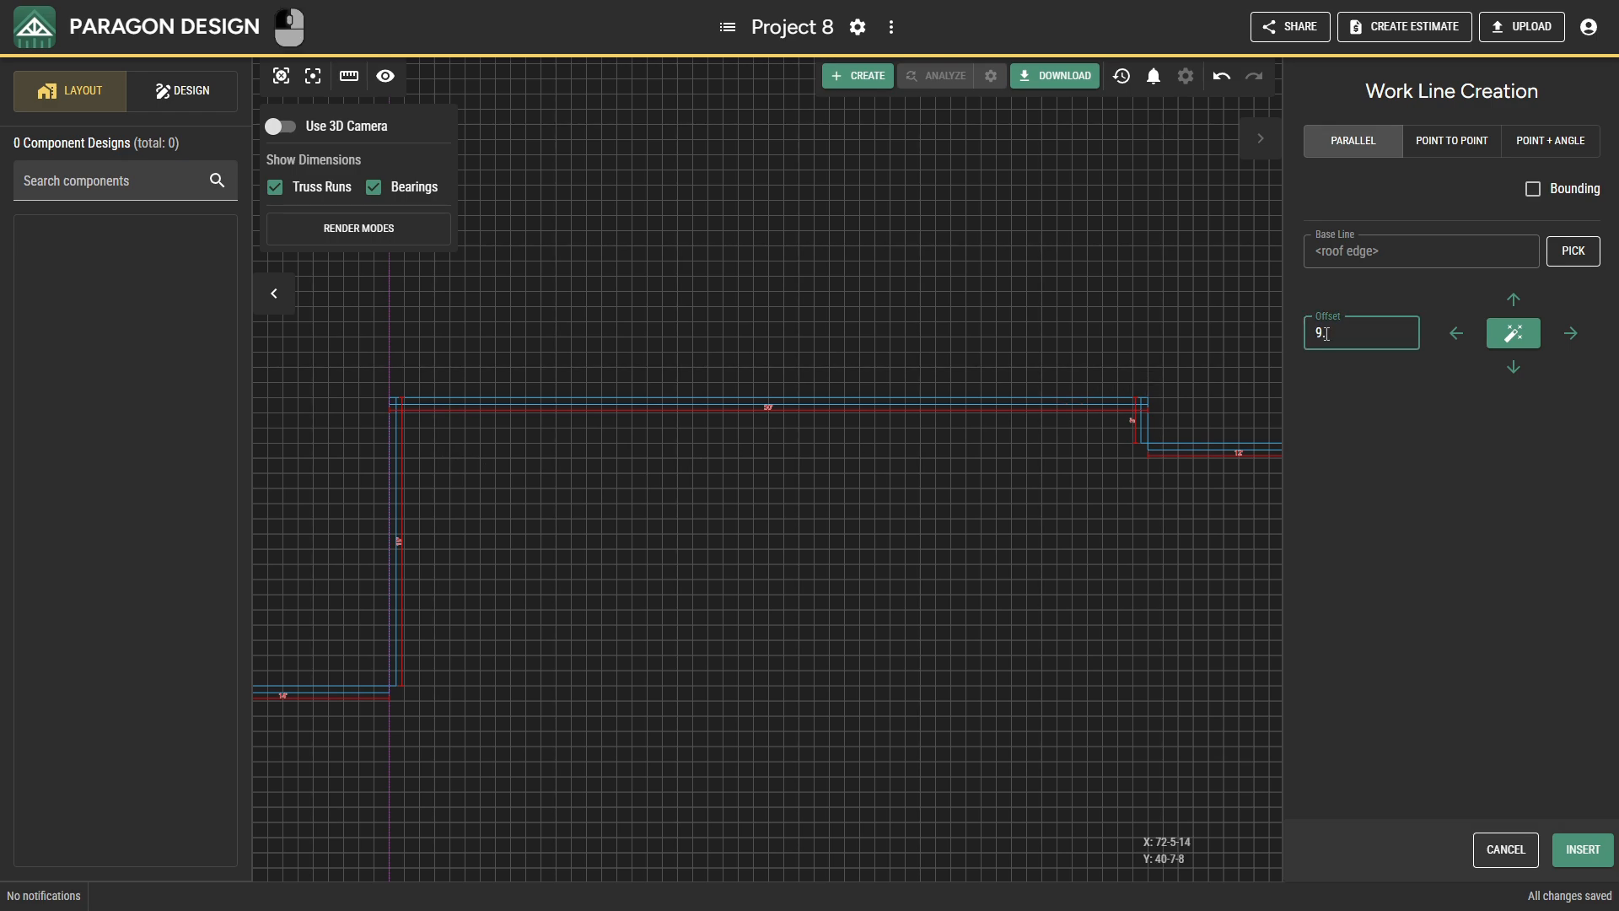
pyautogui.press('Right')
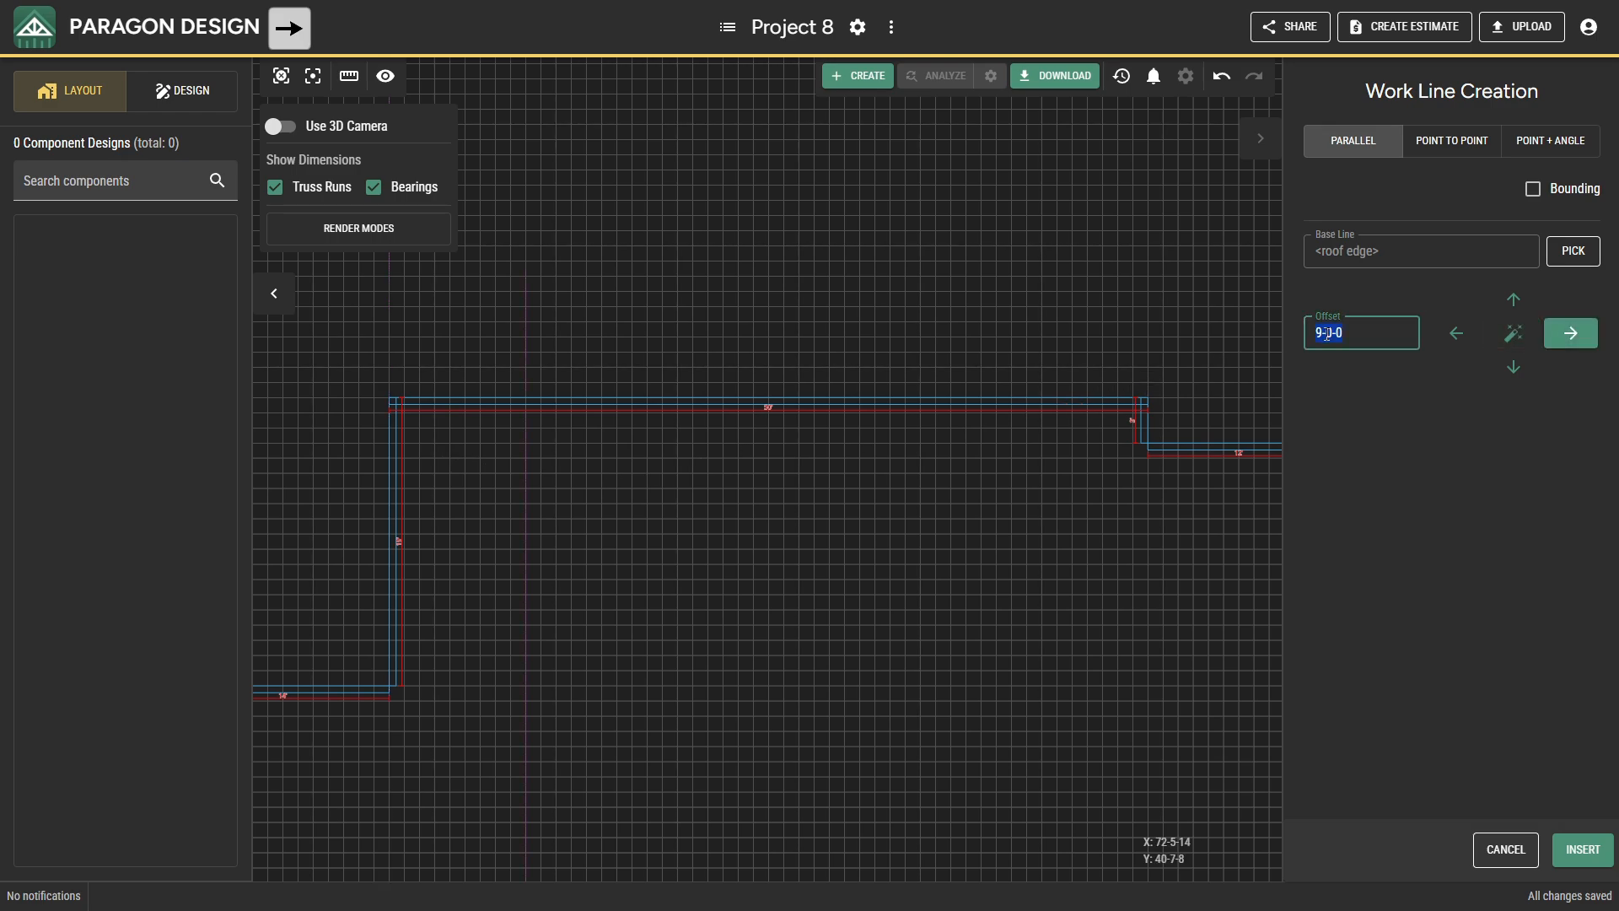
pyautogui.click(1585, 850)
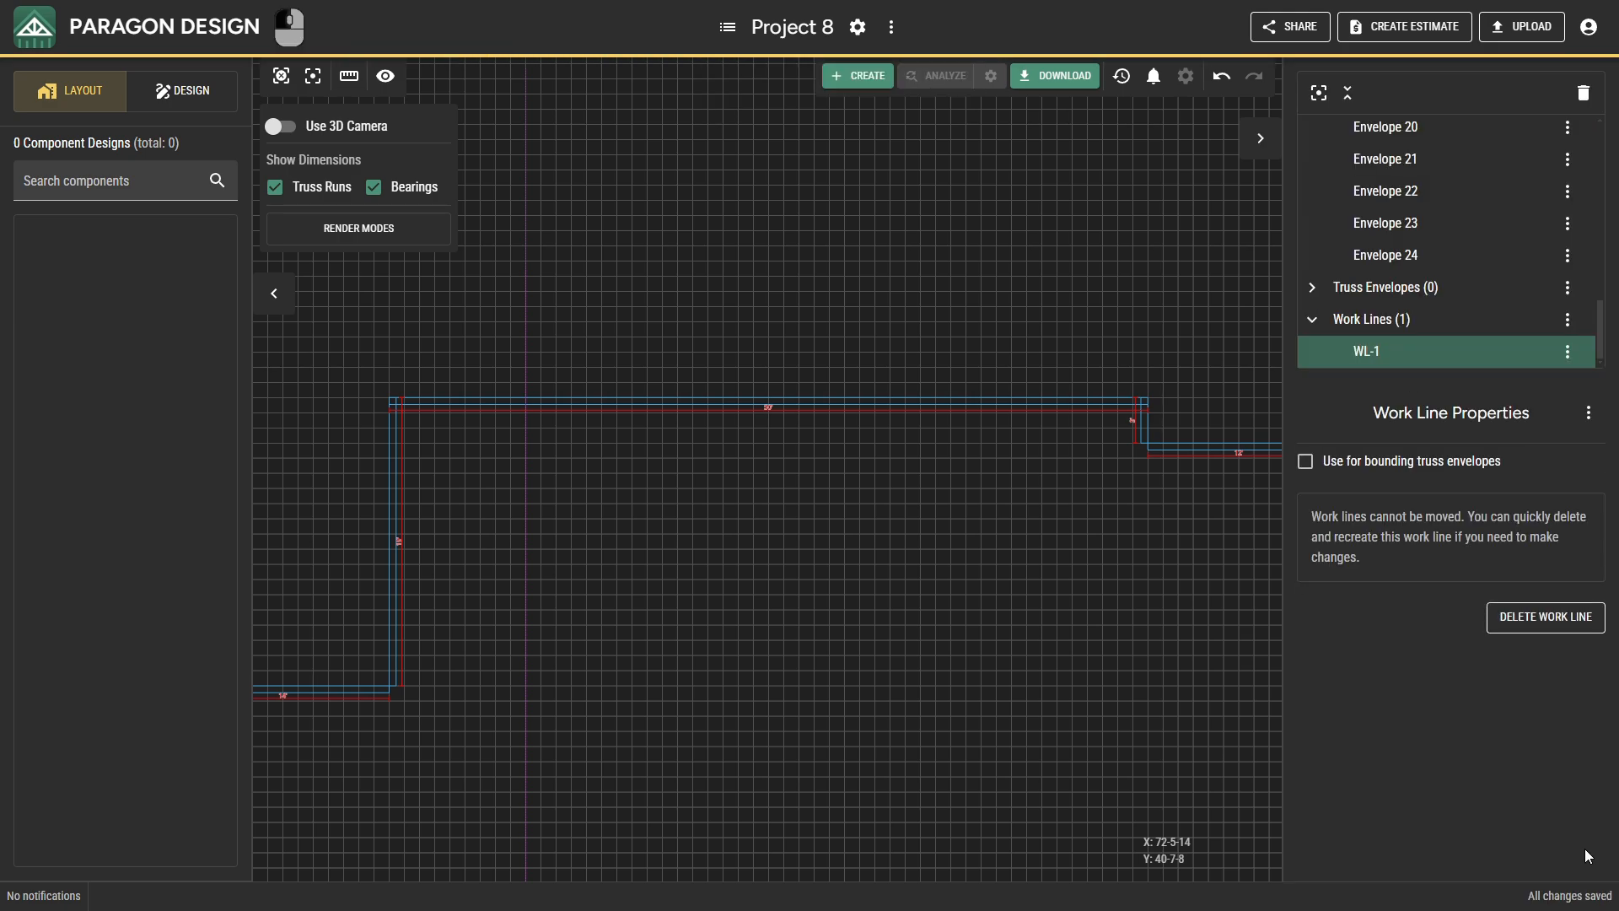
# Insert a parallel work line offset 10-0-0 above the outer edge of the long upper wall.
pyautogui.rightClick(858, 516)
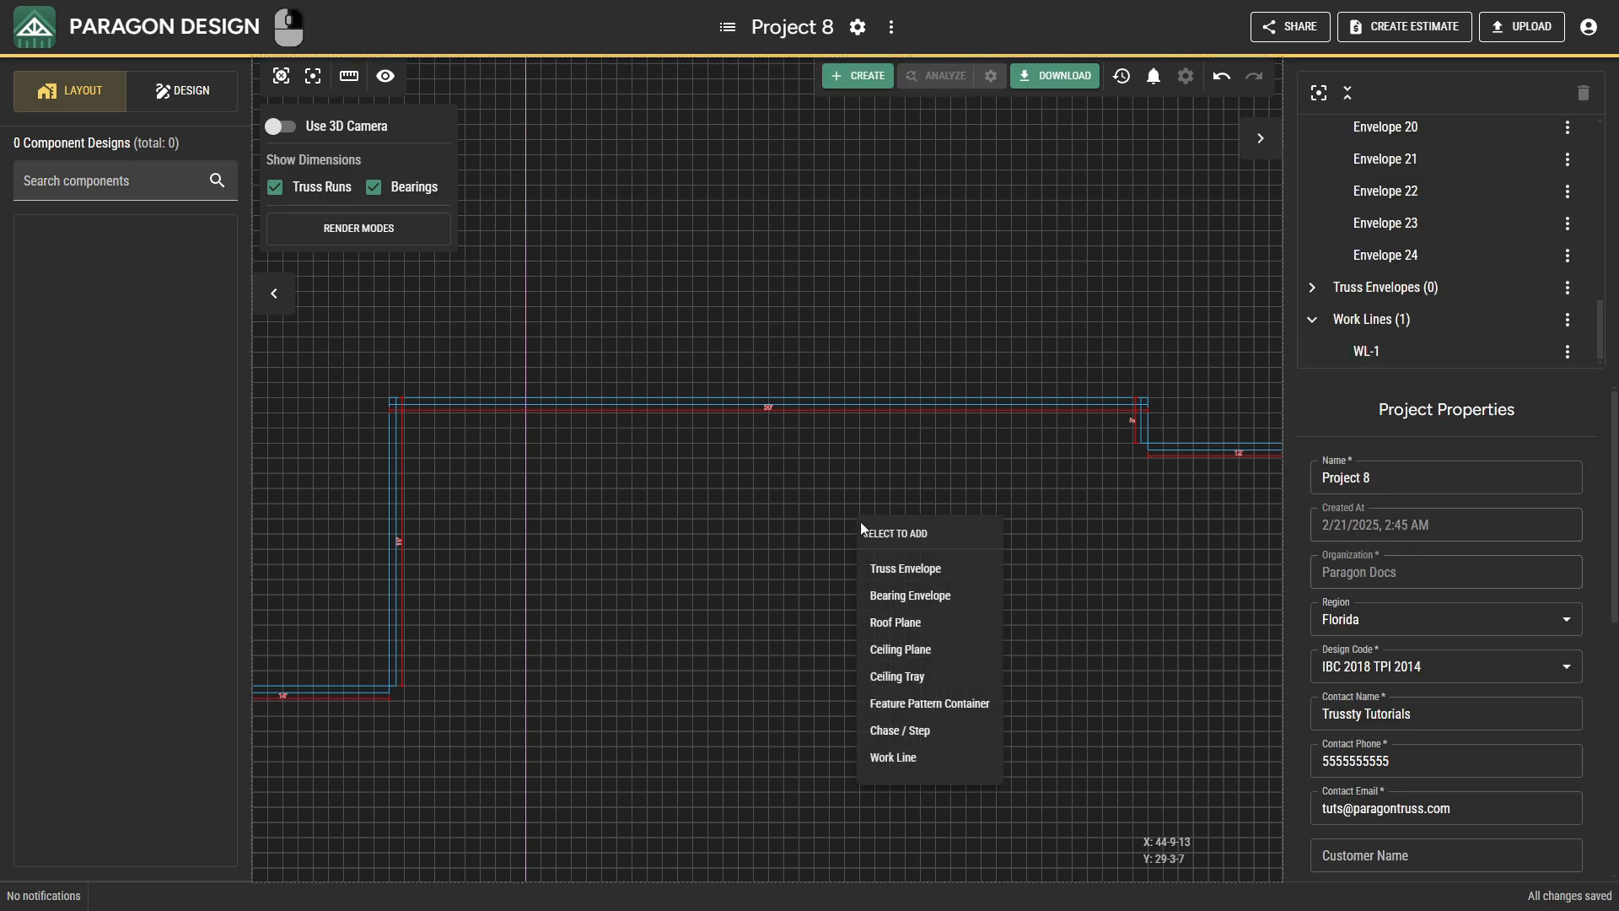
pyautogui.click(904, 754)
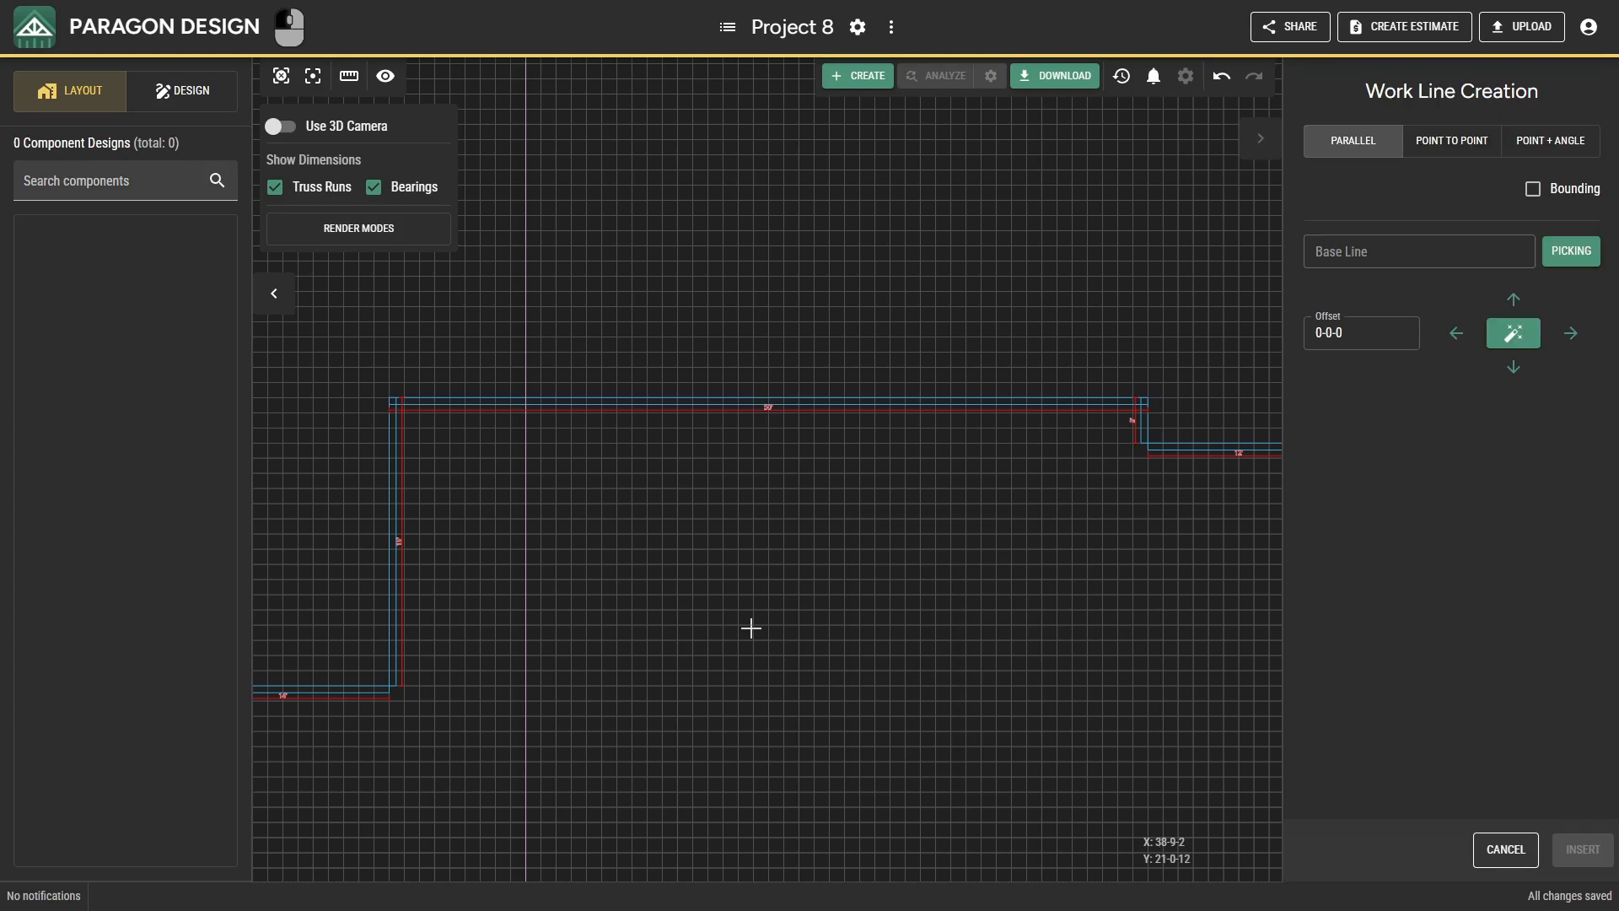
pyautogui.click(500, 396)
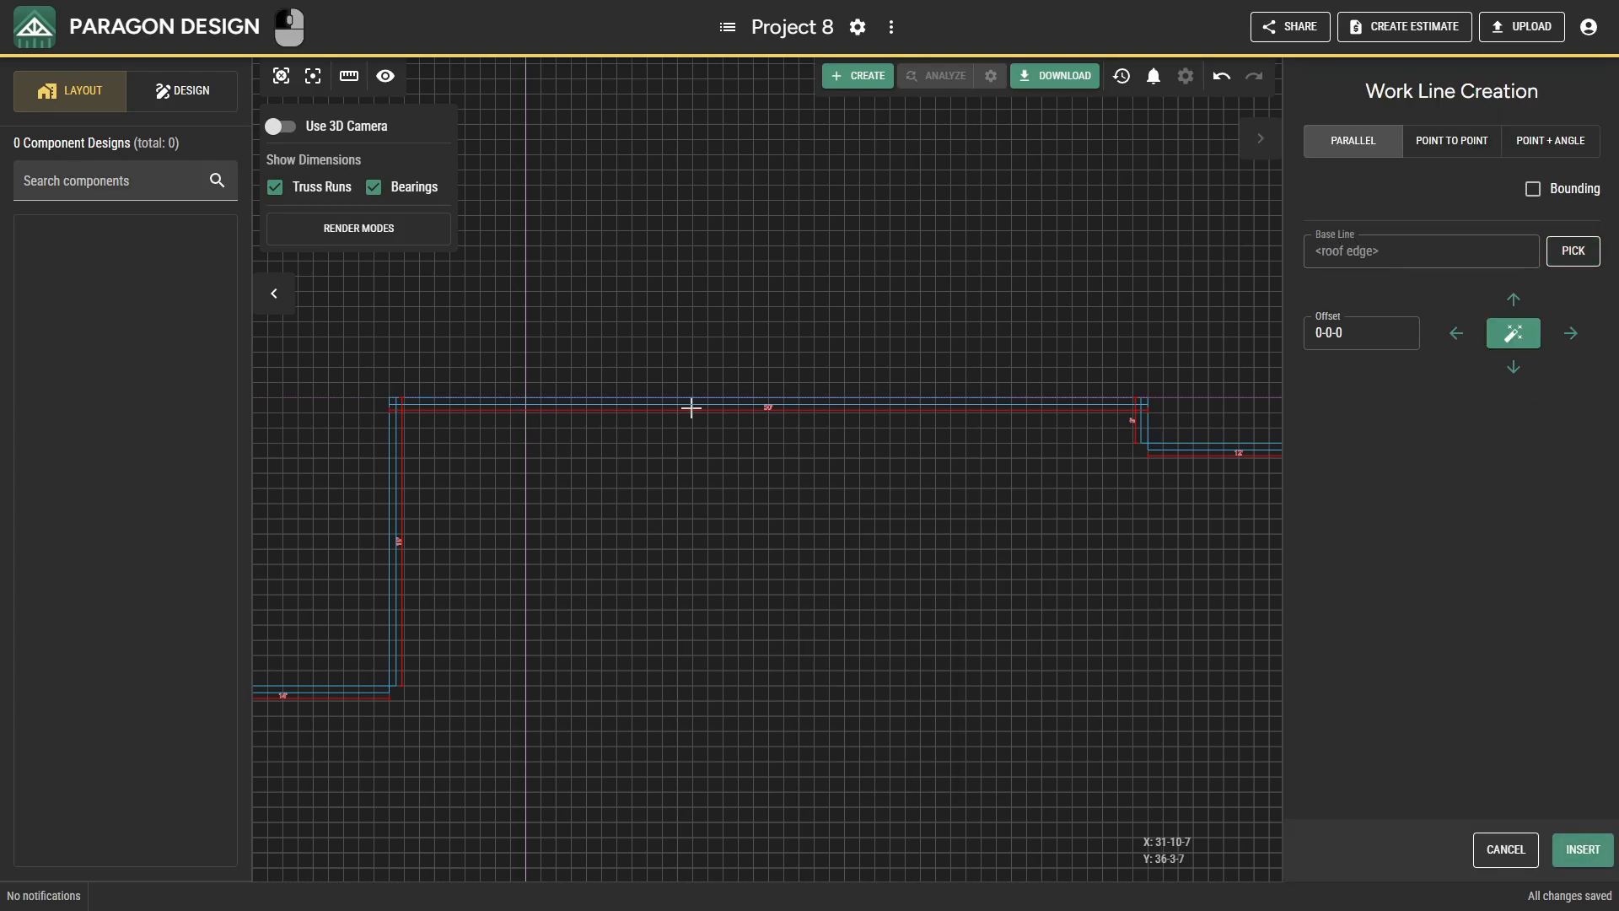
pyautogui.click(1327, 335)
pyautogui.write('10')
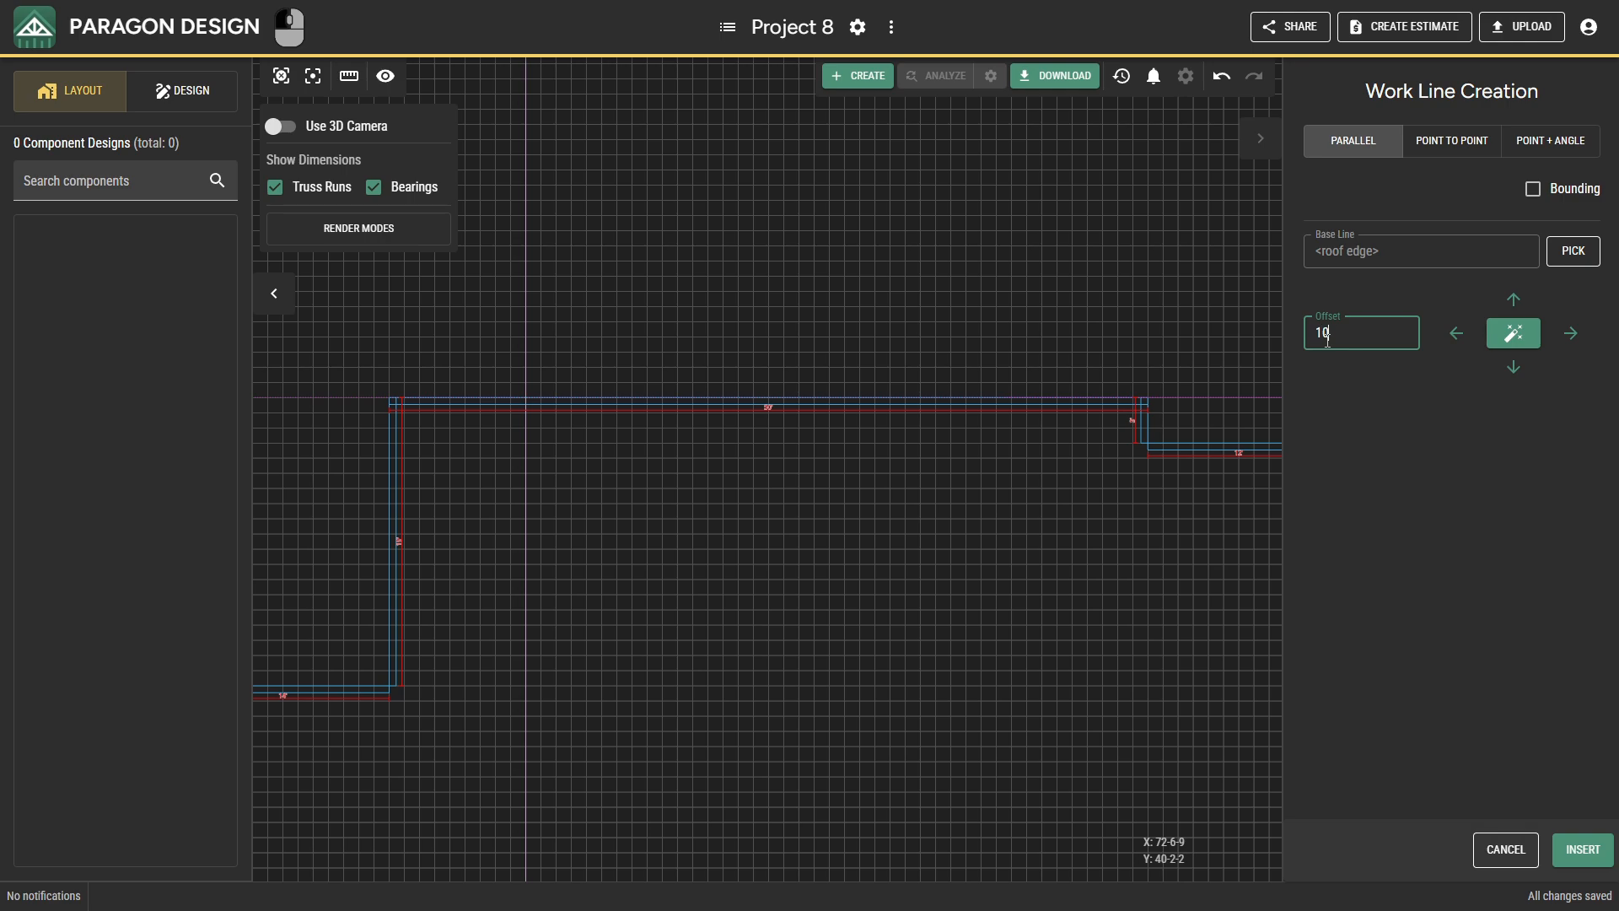
pyautogui.press('Return')
pyautogui.press('Up')
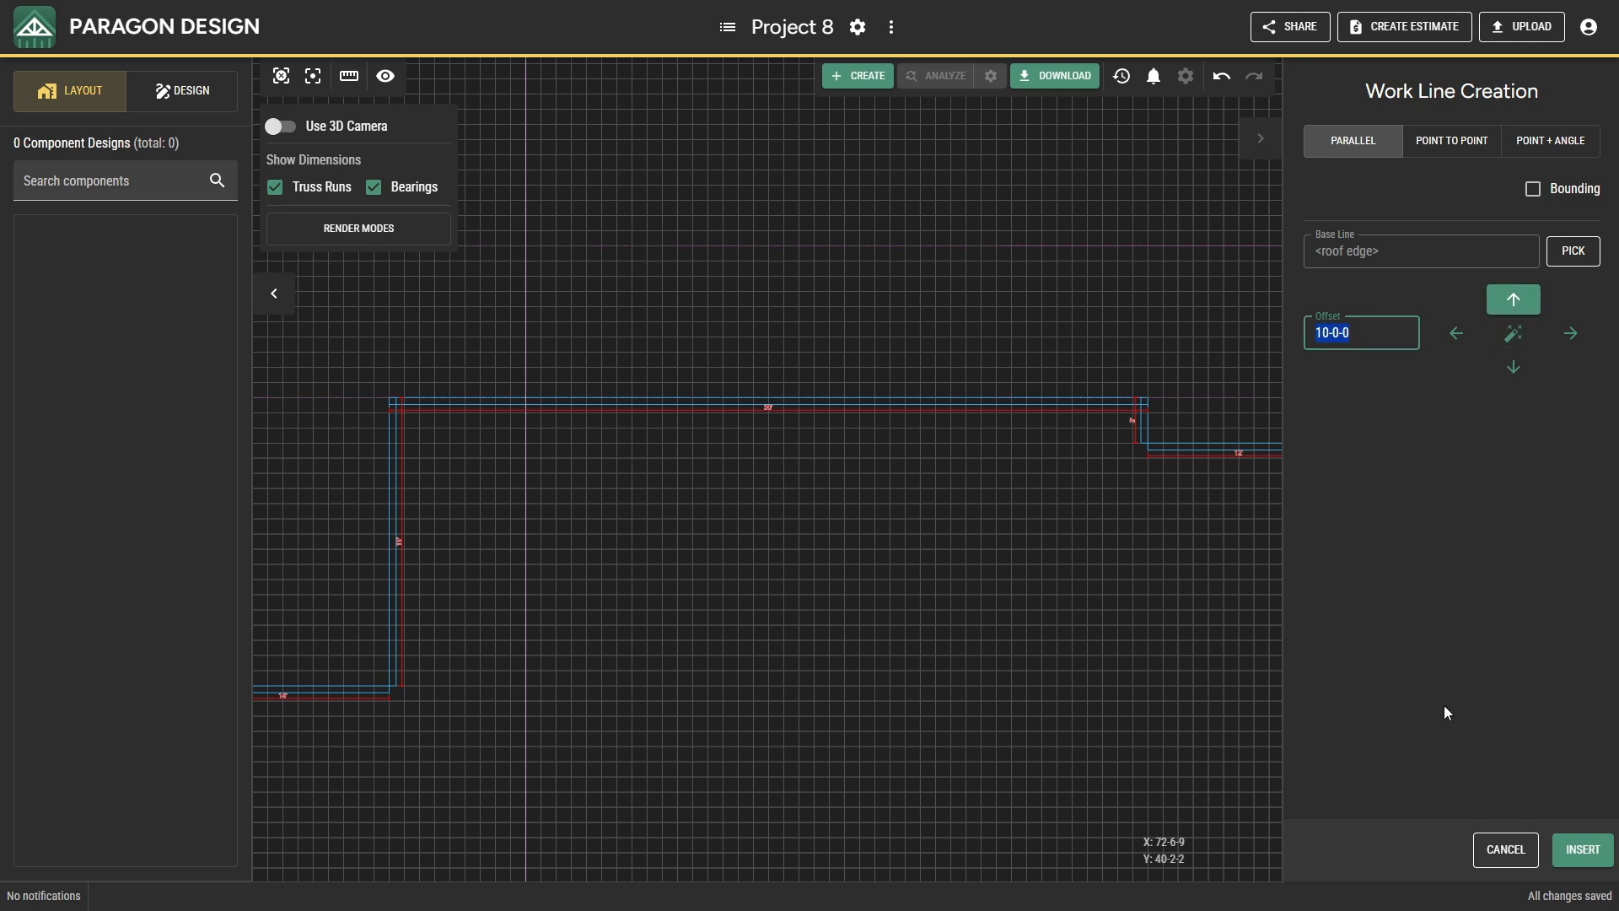
pyautogui.click(1558, 851)
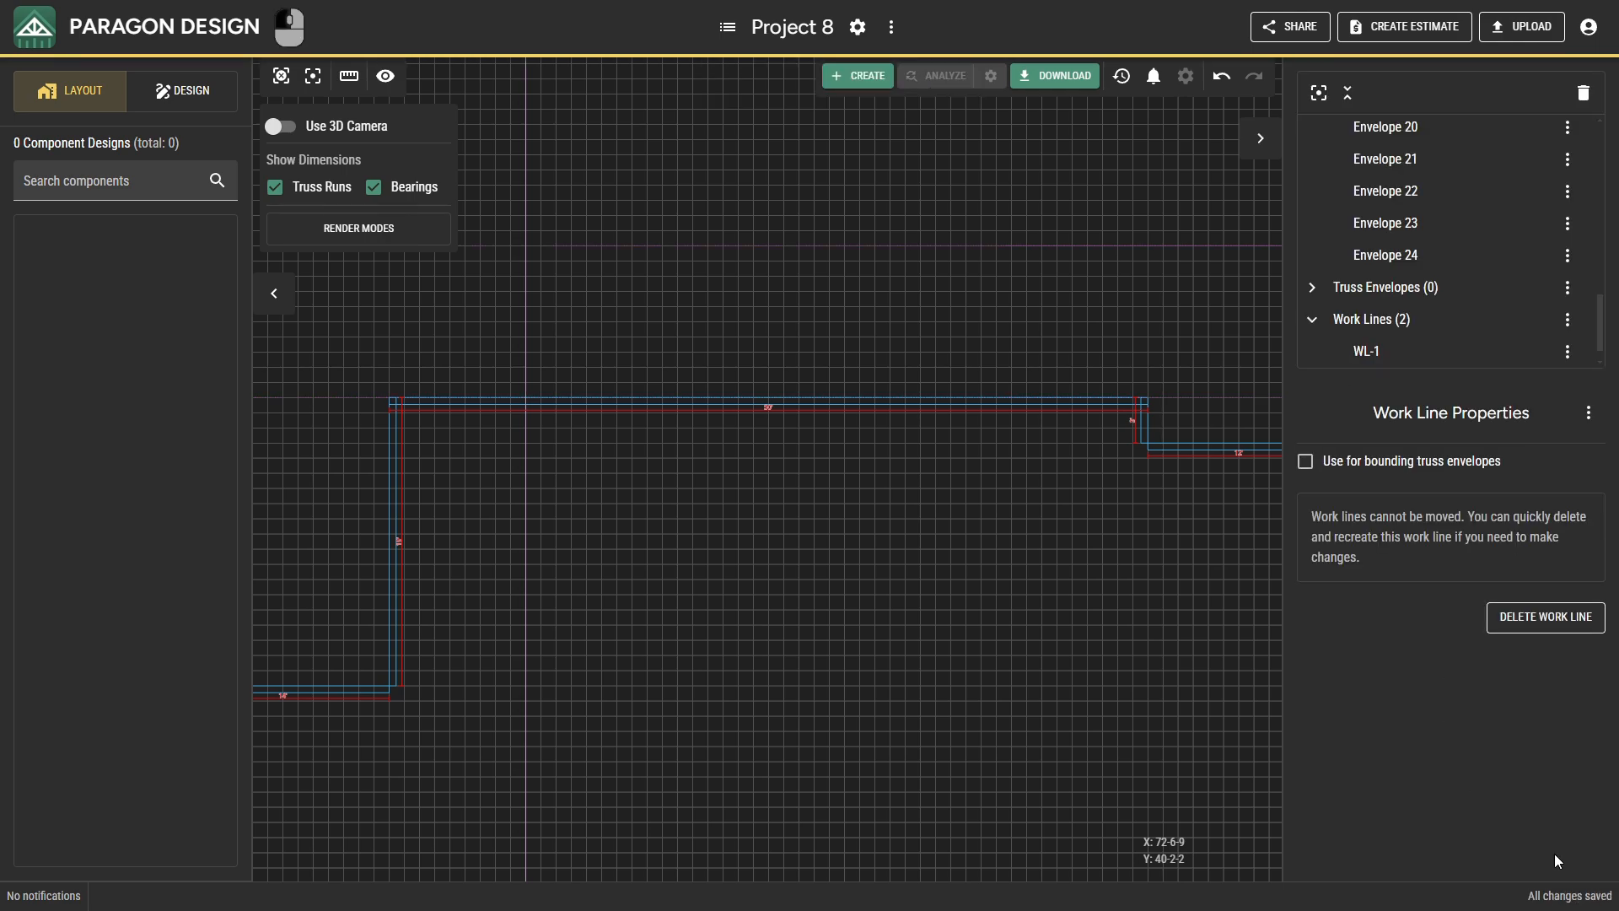
# Insert a work line with zero offset along the outer edge of the short vertical jog at the upper wall's right end.
pyautogui.moveTo(1203, 579)
pyautogui.mouseDown()
pyautogui.moveTo(1106, 607)
pyautogui.moveTo(992, 672)
pyautogui.mouseUp()
pyautogui.rightClick(991, 673)
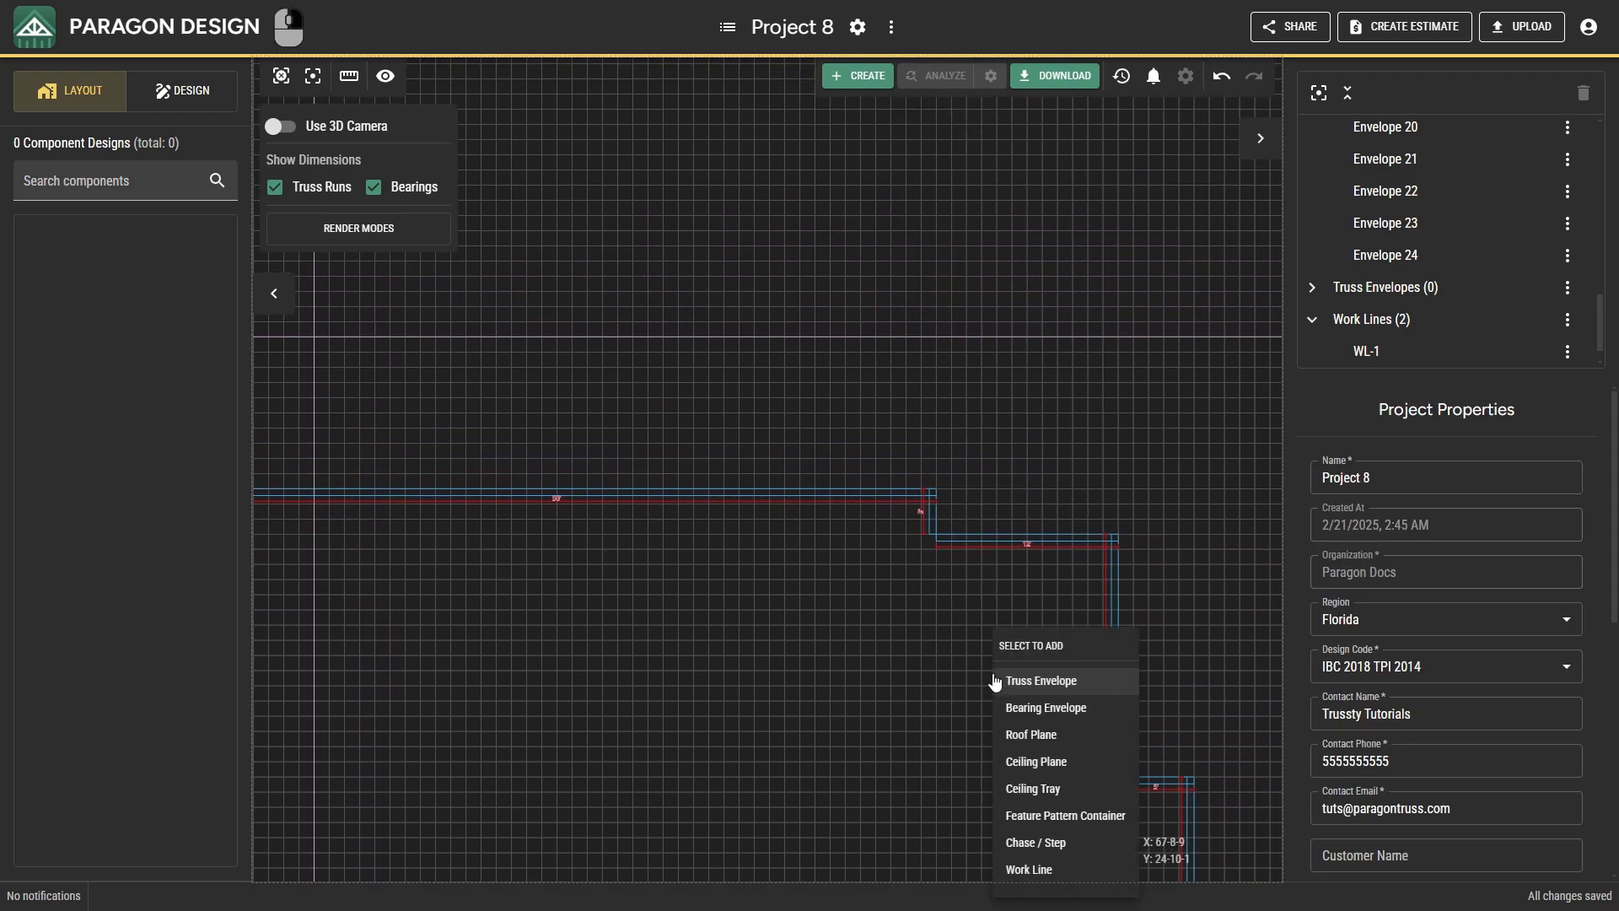
pyautogui.click(1024, 868)
pyautogui.click(942, 513)
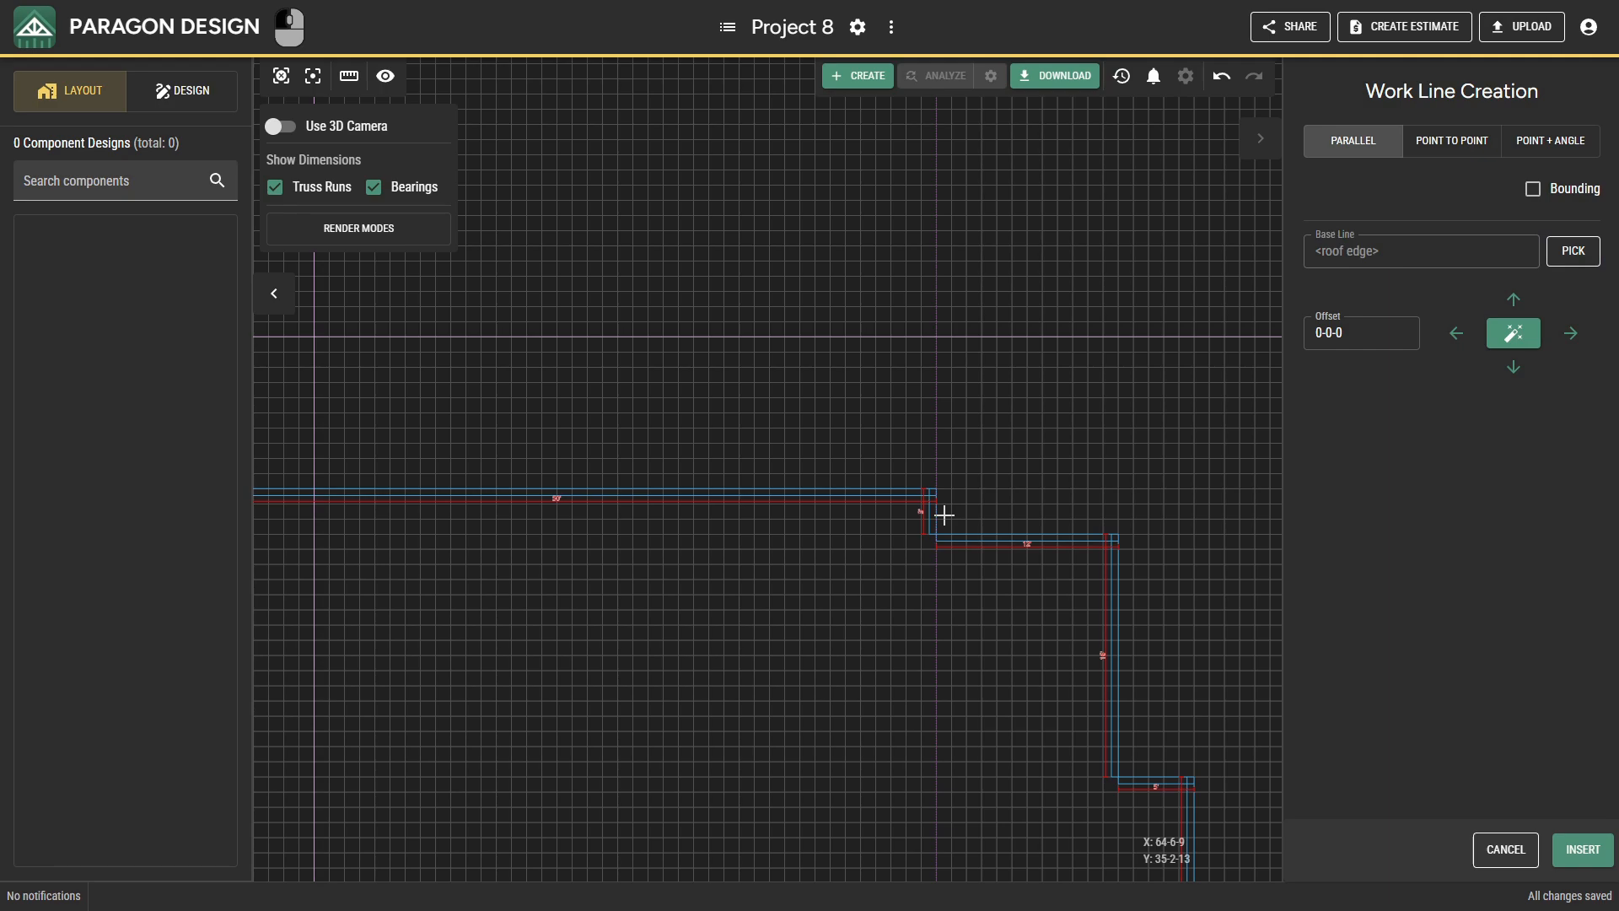
pyautogui.click(1559, 839)
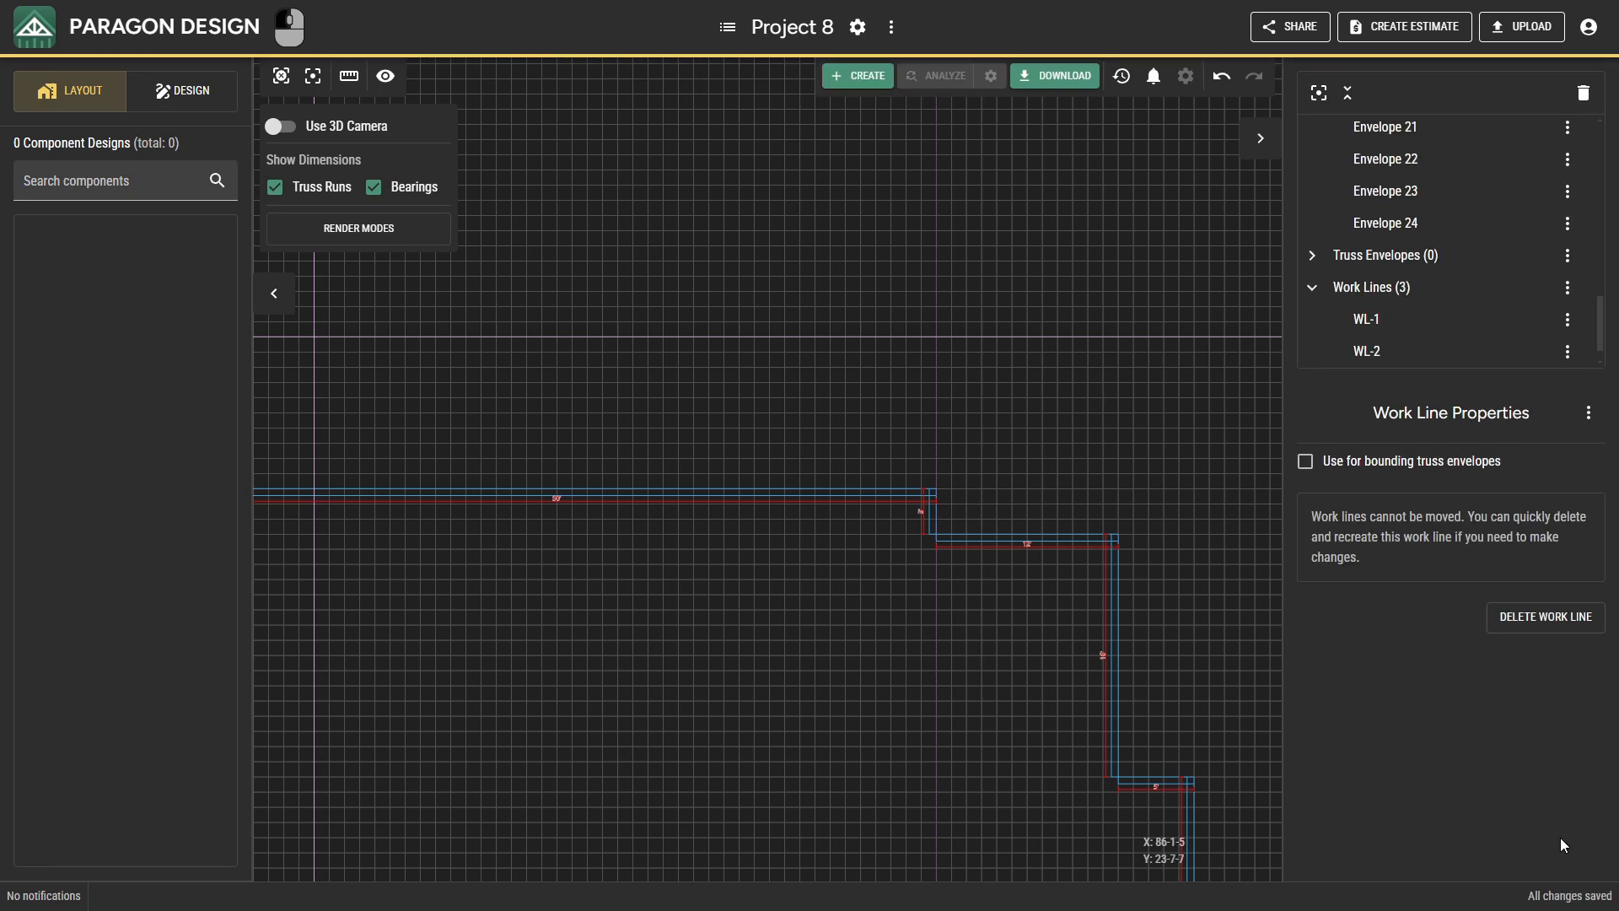
pyautogui.press('Escape')
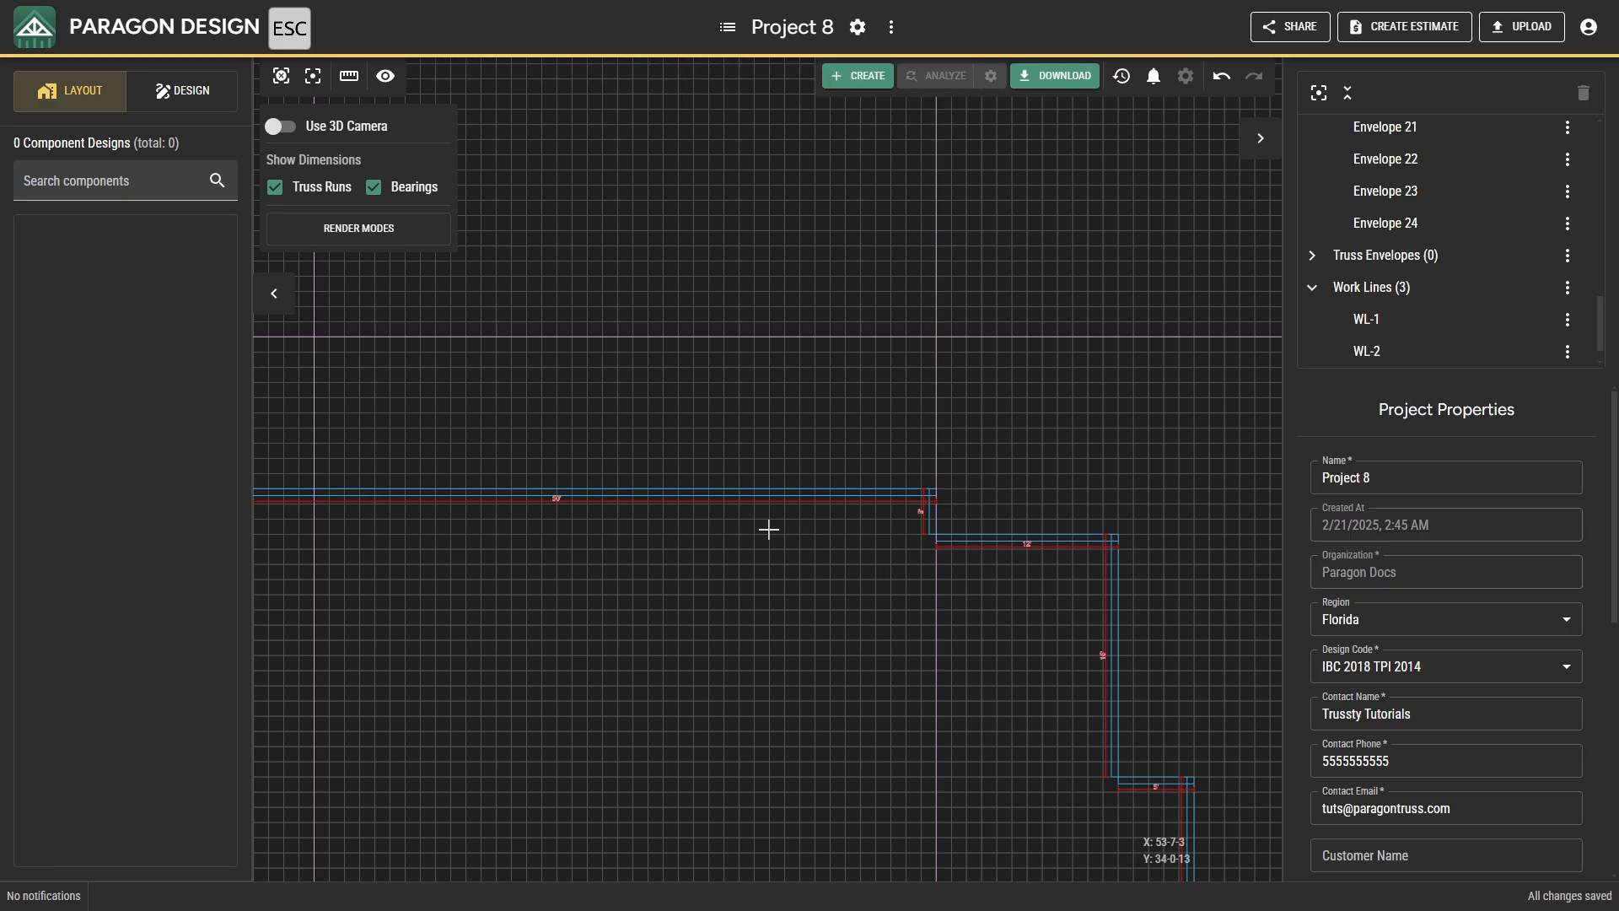
# Create a 10-0-0 bearing by point selection from (23-0-0, 37-0-0) up to the work-line intersection at (23-0-0, 47-0-0).
pyautogui.moveTo(653, 477); pyautogui.dragTo(813, 463, button='middle')
pyautogui.rightClick(723, 427)
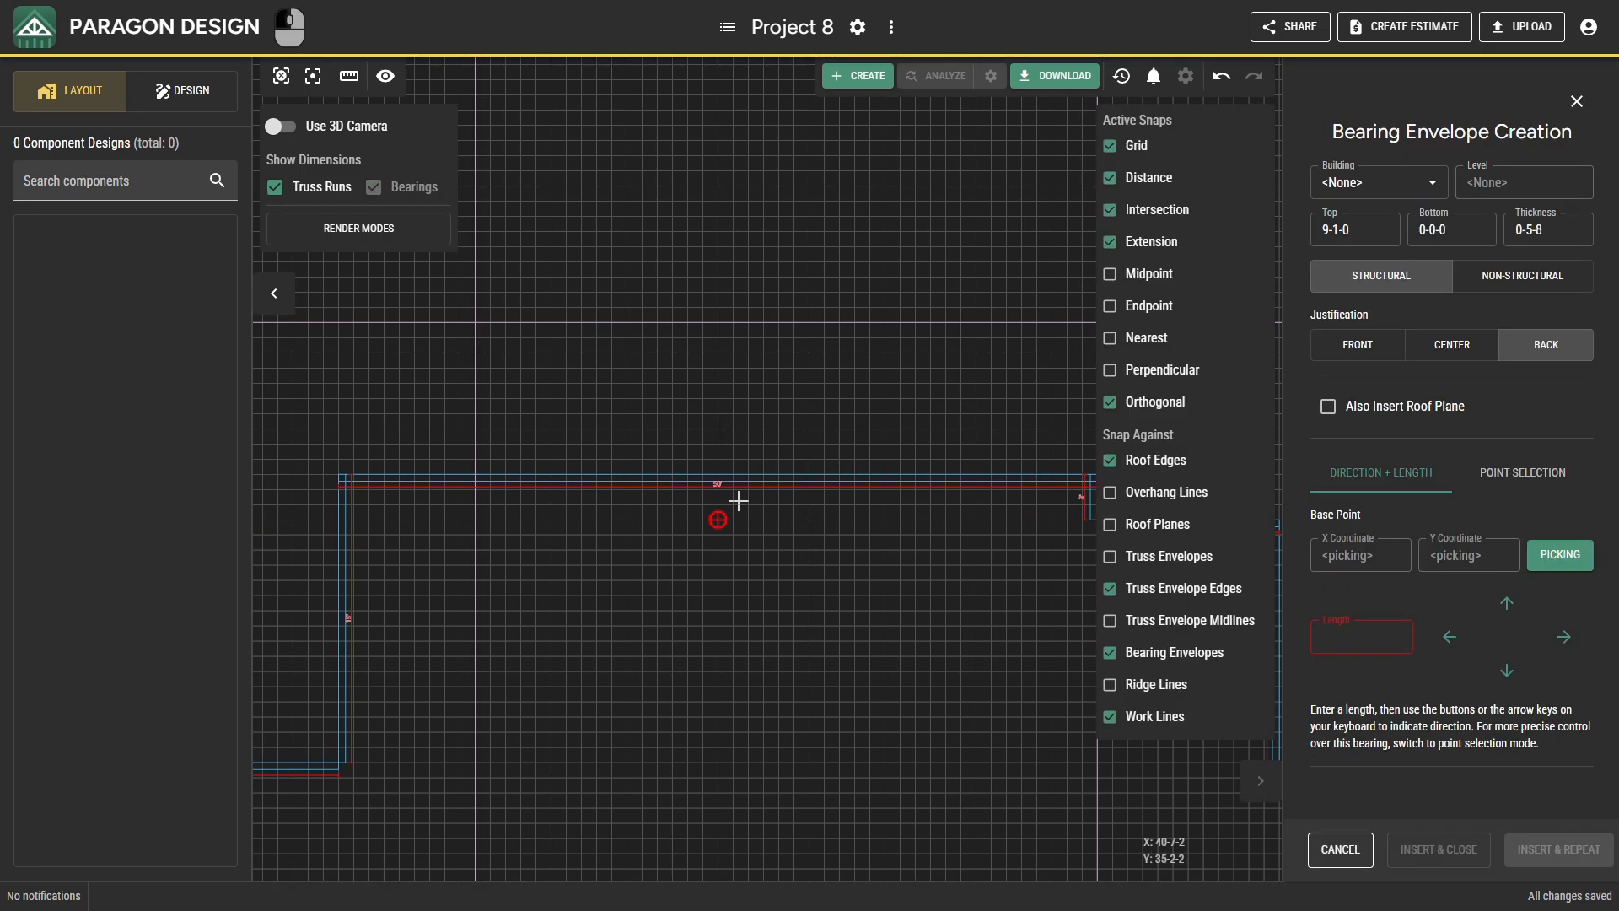
pyautogui.click(1489, 474)
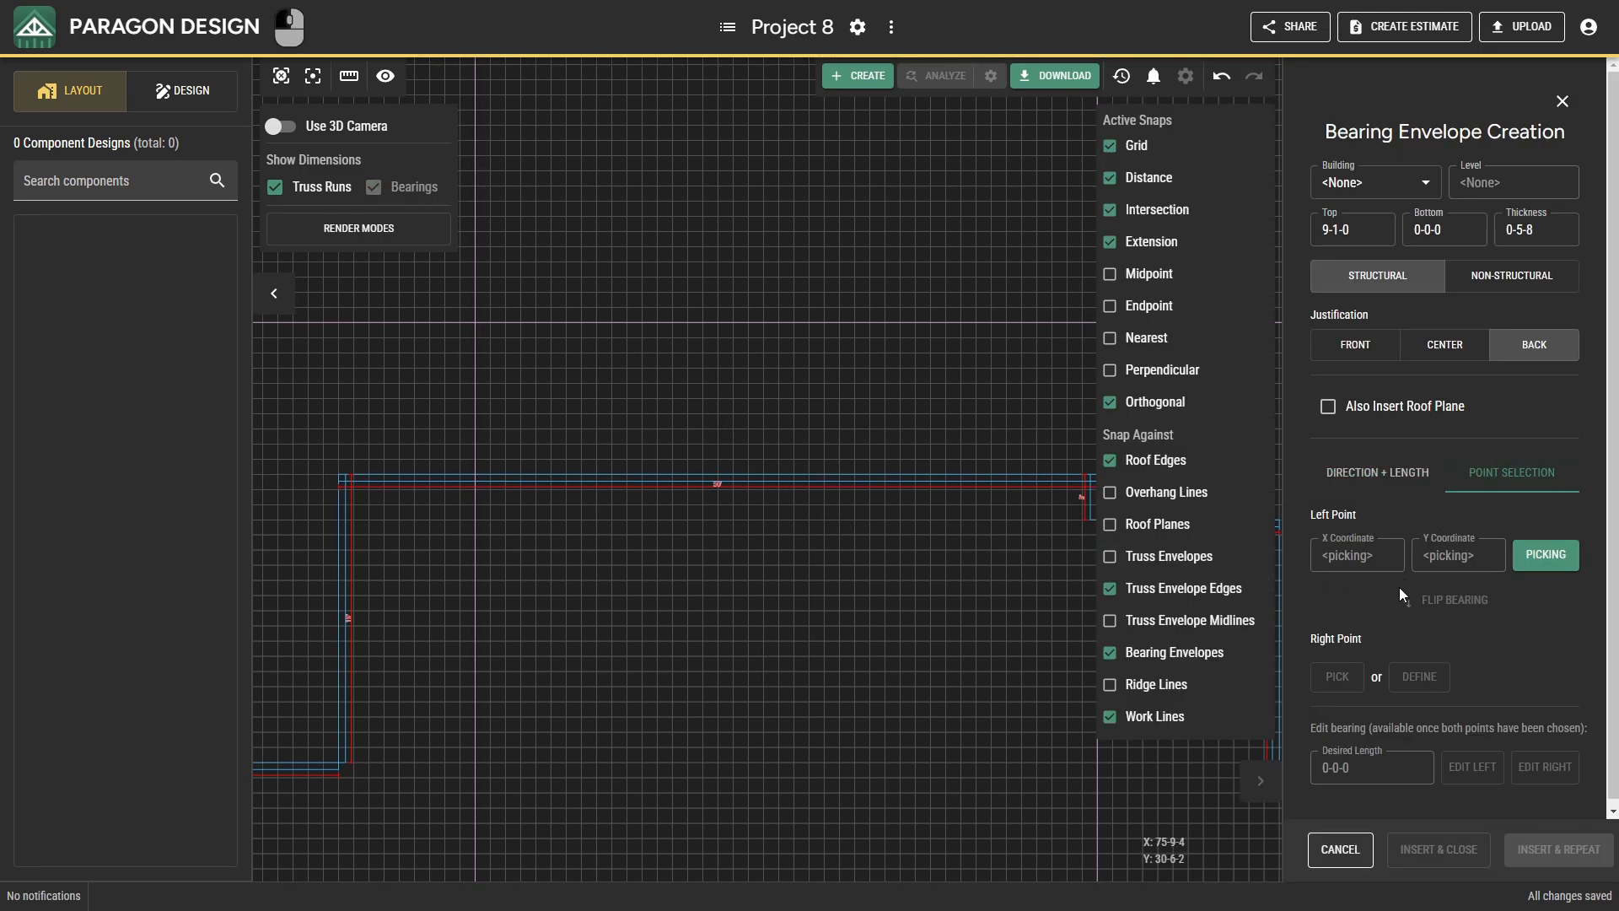
pyautogui.click(479, 476)
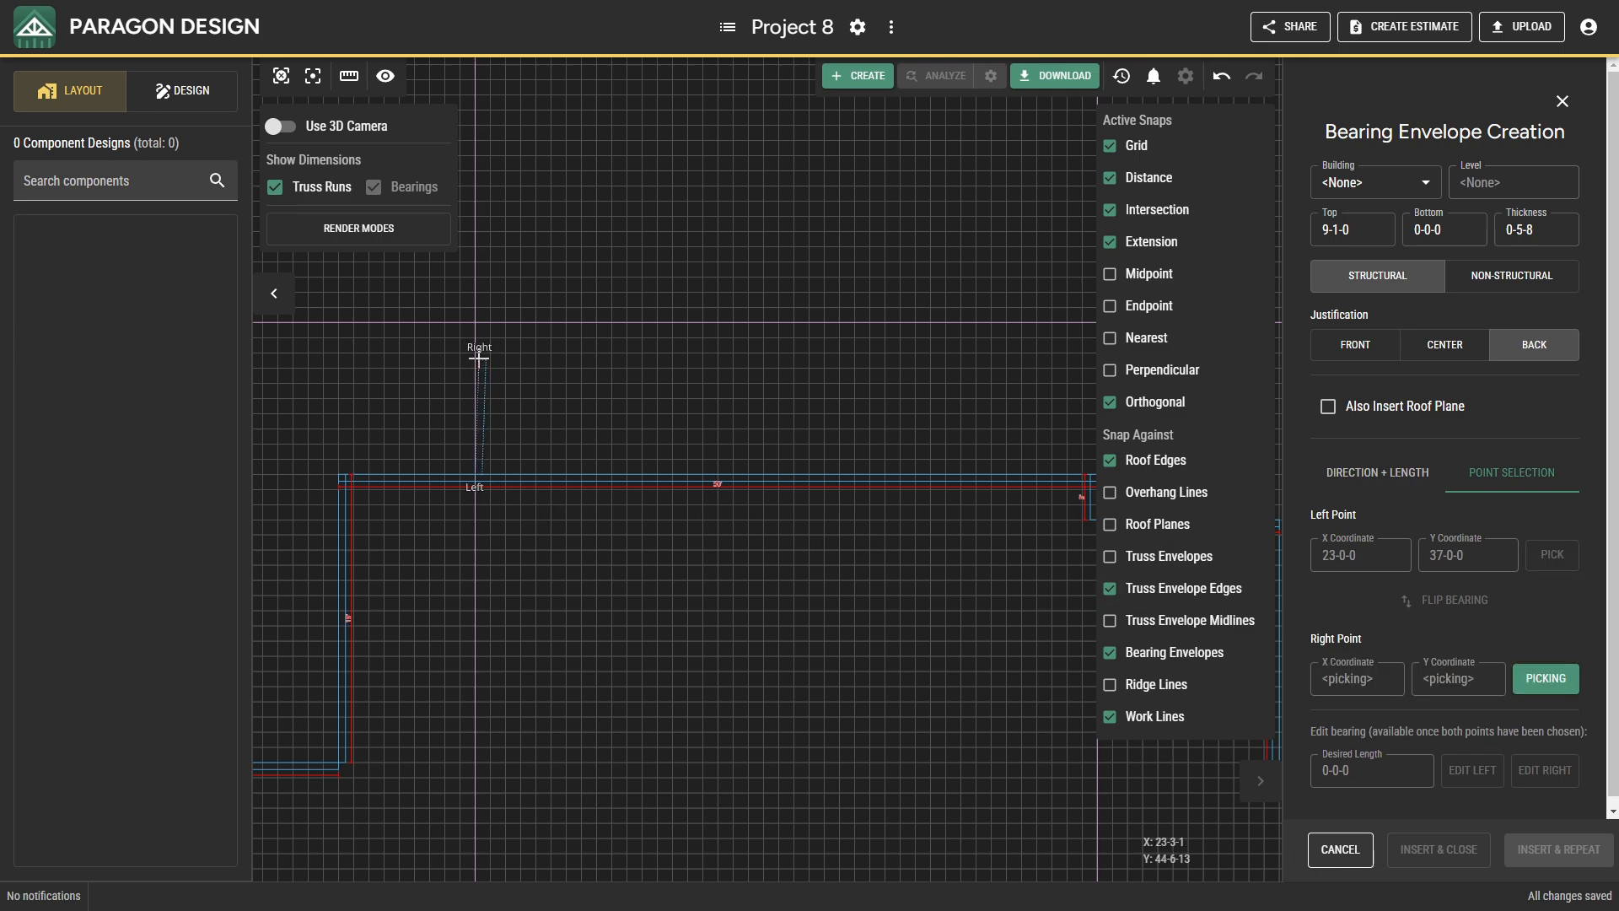
pyautogui.click(473, 331)
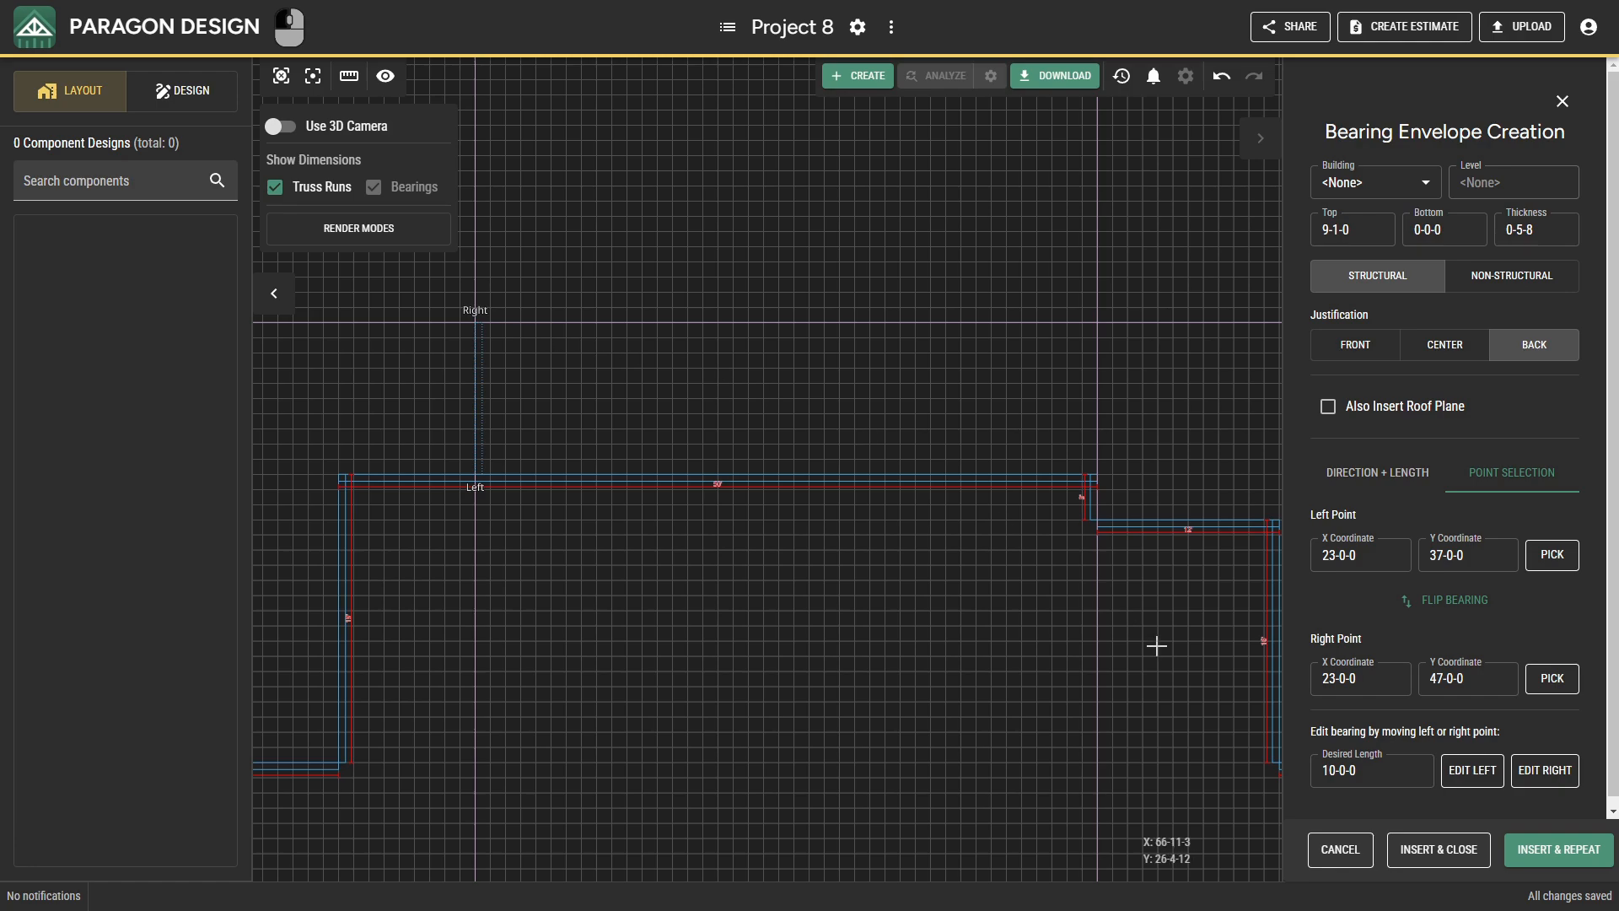
pyautogui.click(1508, 852)
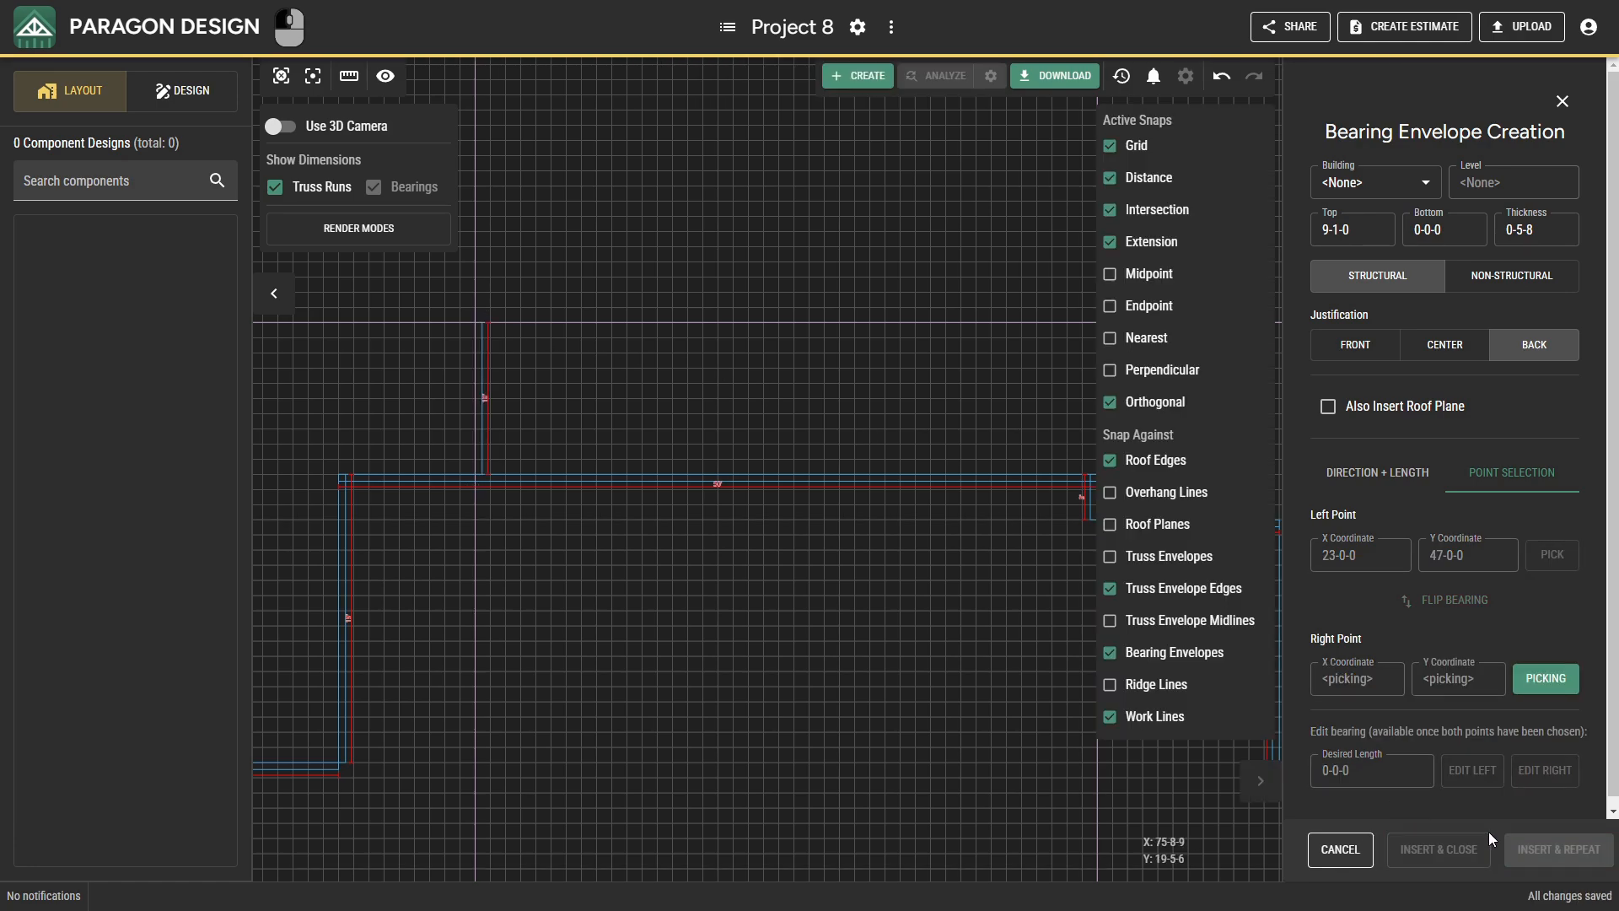
# Add a 41-0-0 bearing along the upper work line from (23-0-0, 47-0-0) to (64-0-0, 47-0-0).
pyautogui.moveTo(993, 463); pyautogui.dragTo(741, 514, button='middle')
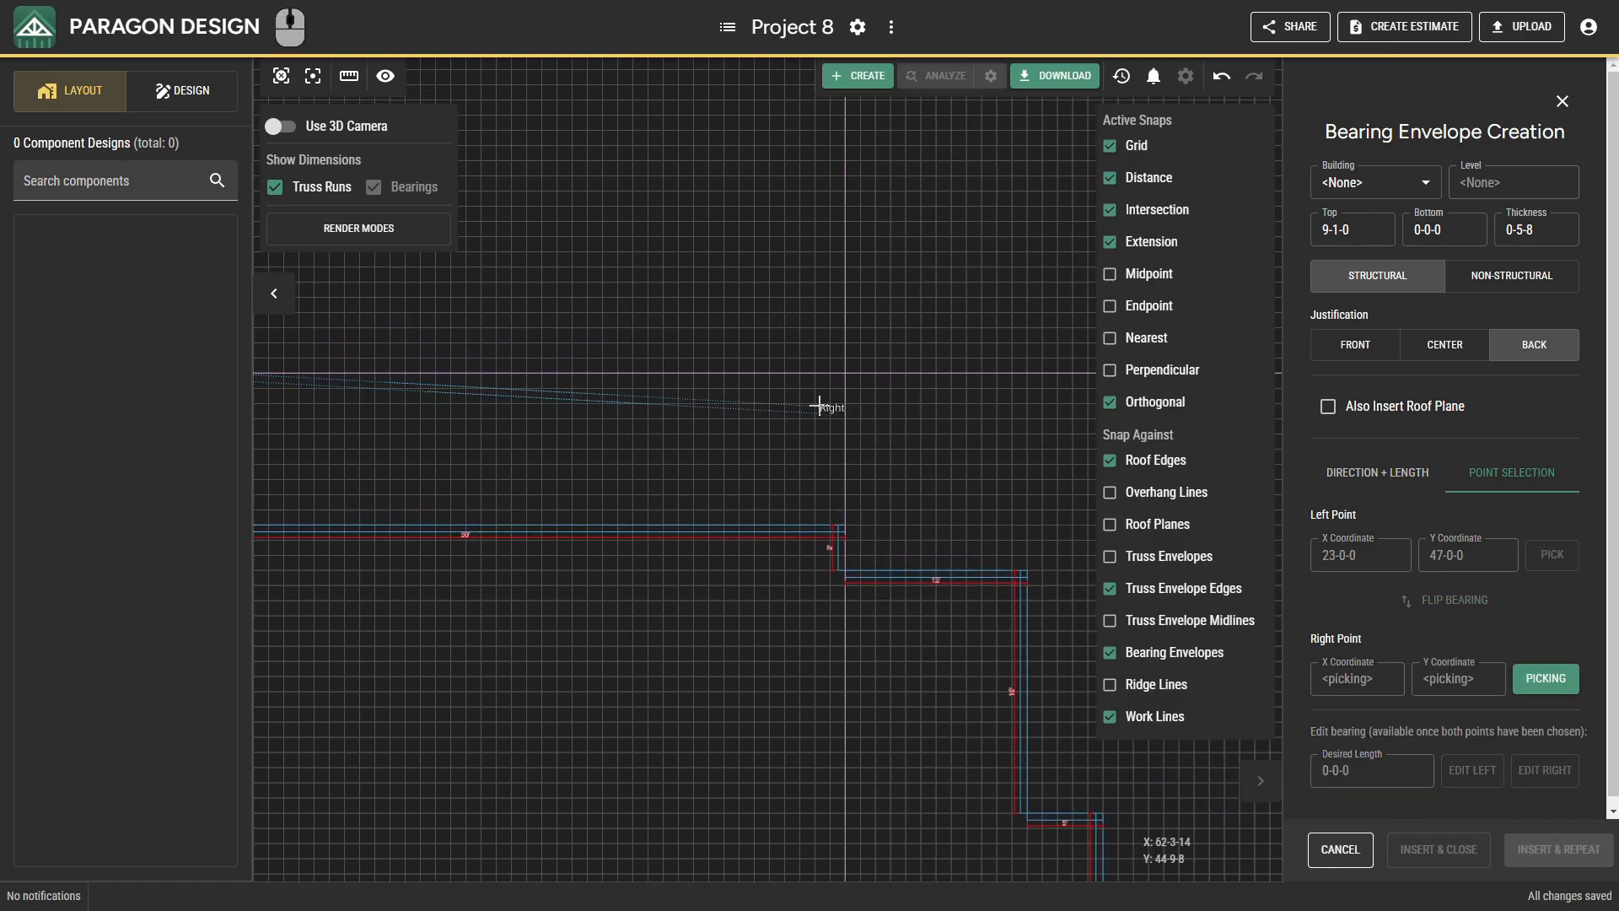
pyautogui.click(839, 374)
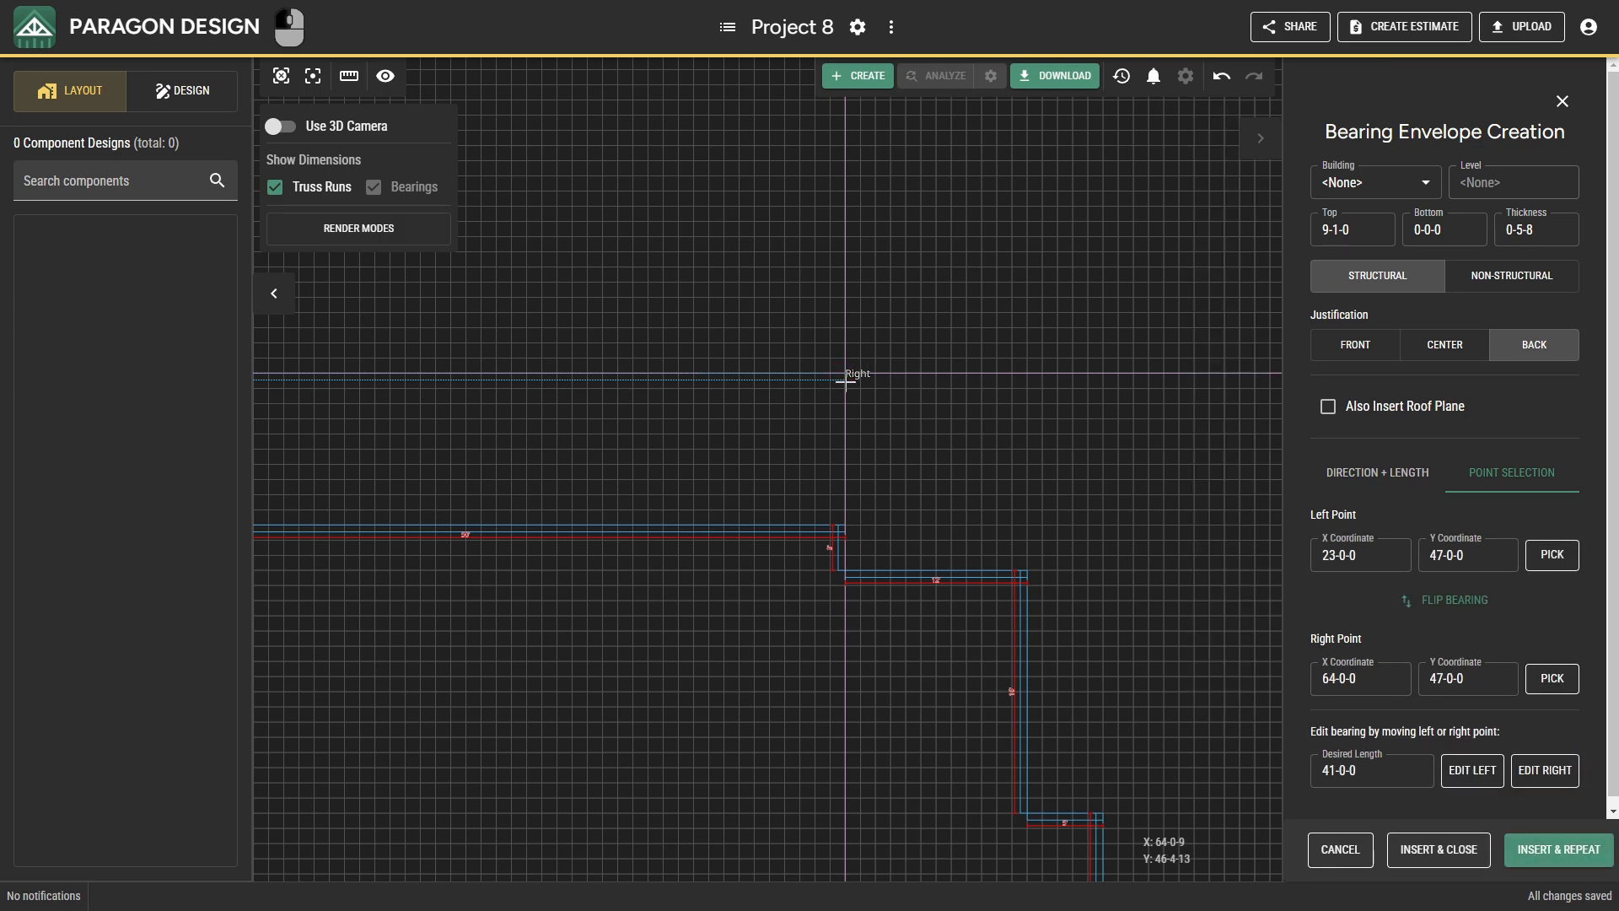
pyautogui.click(1558, 849)
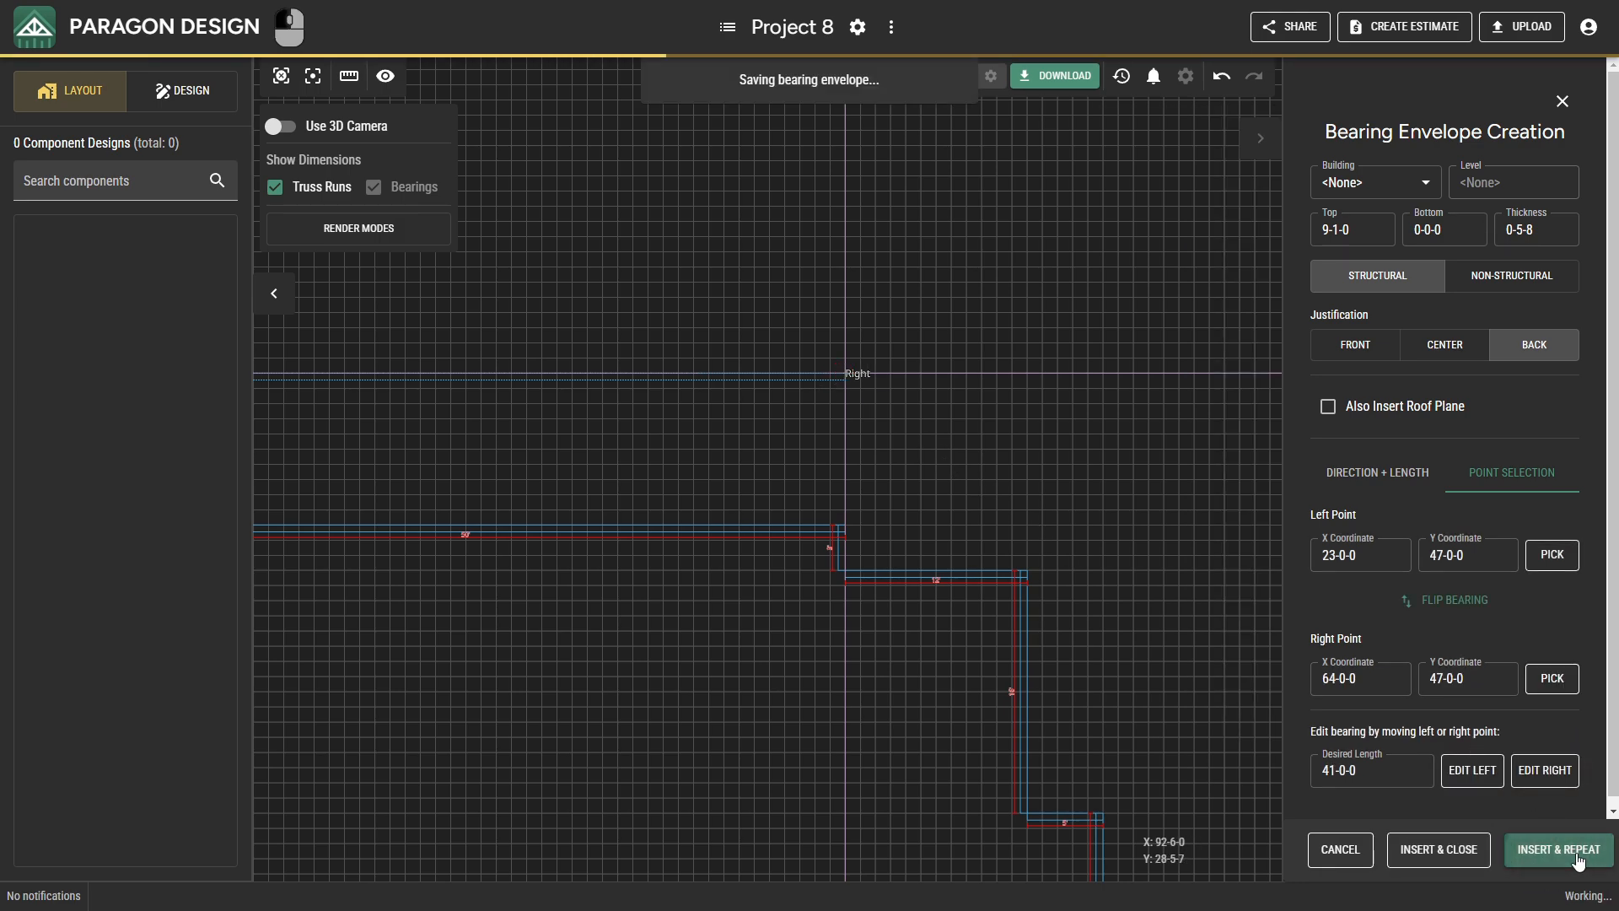
# Close the upper projection with a 10-0-0 bearing from (64-0-0, 47-0-0) down to (64-0-0, 37-0-0) and finish bearing creation.
pyautogui.scroll(2, 907, 489)
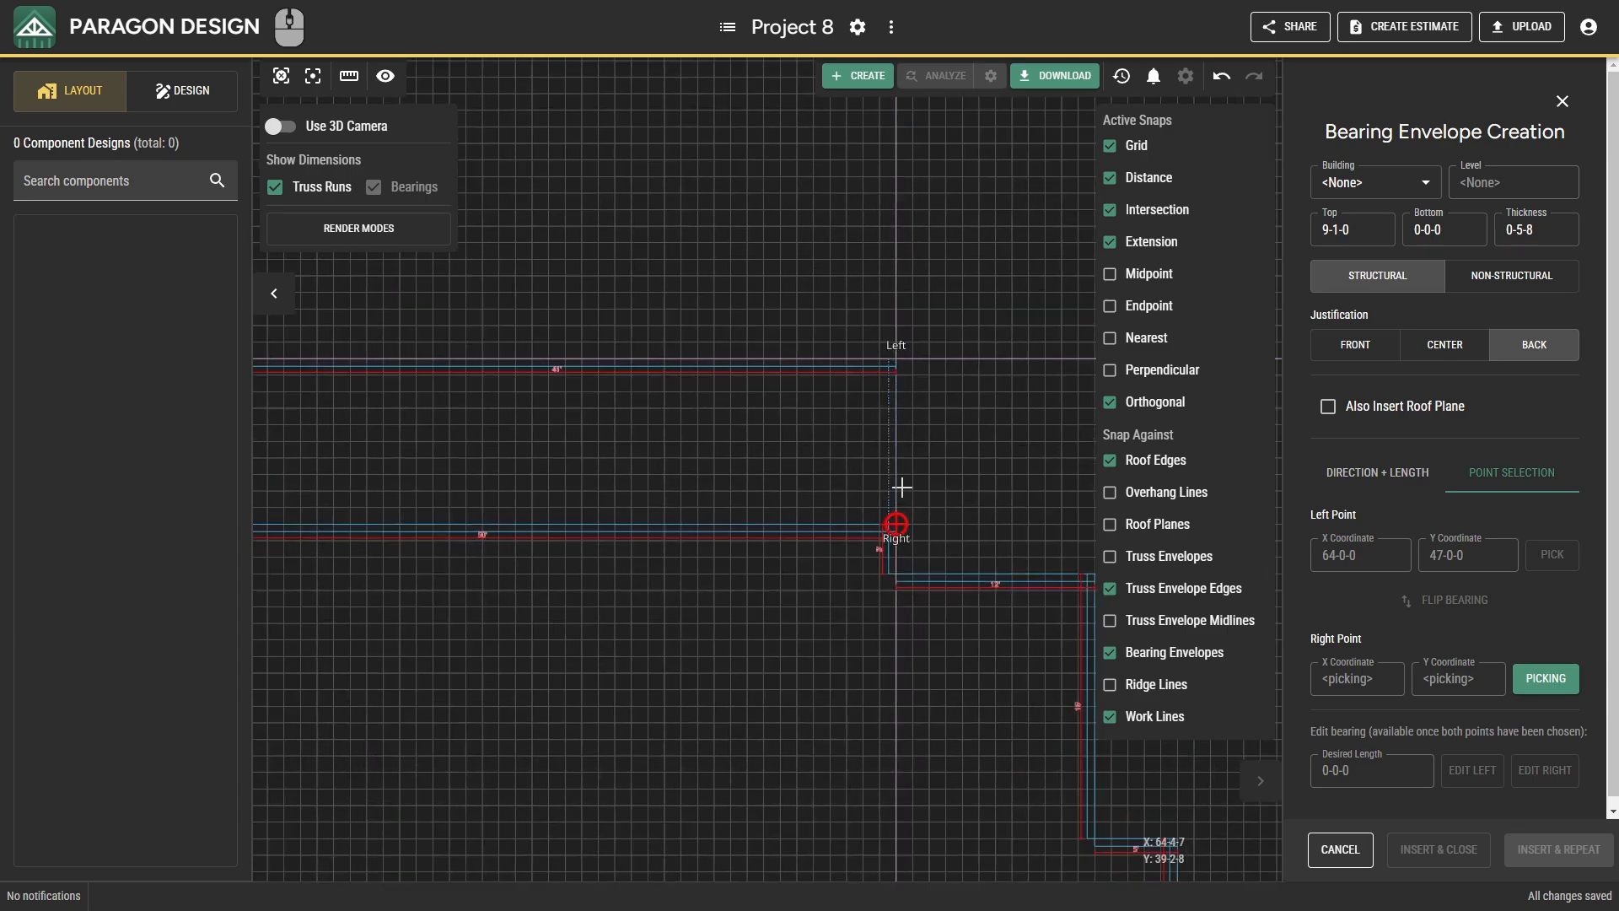
pyautogui.click(898, 526)
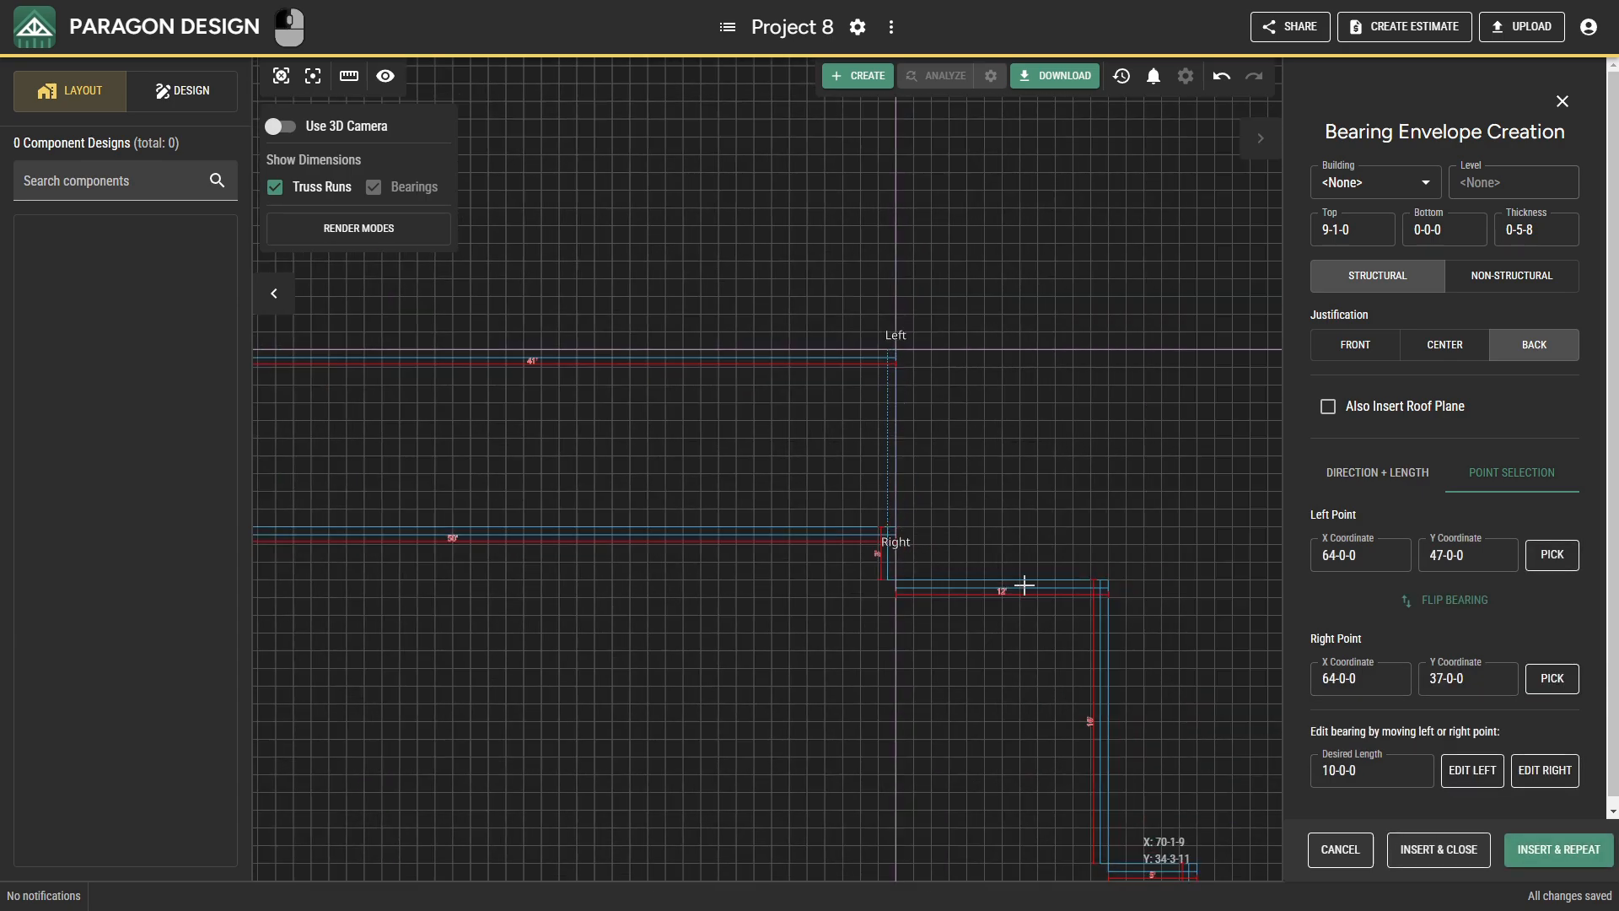
pyautogui.click(1454, 852)
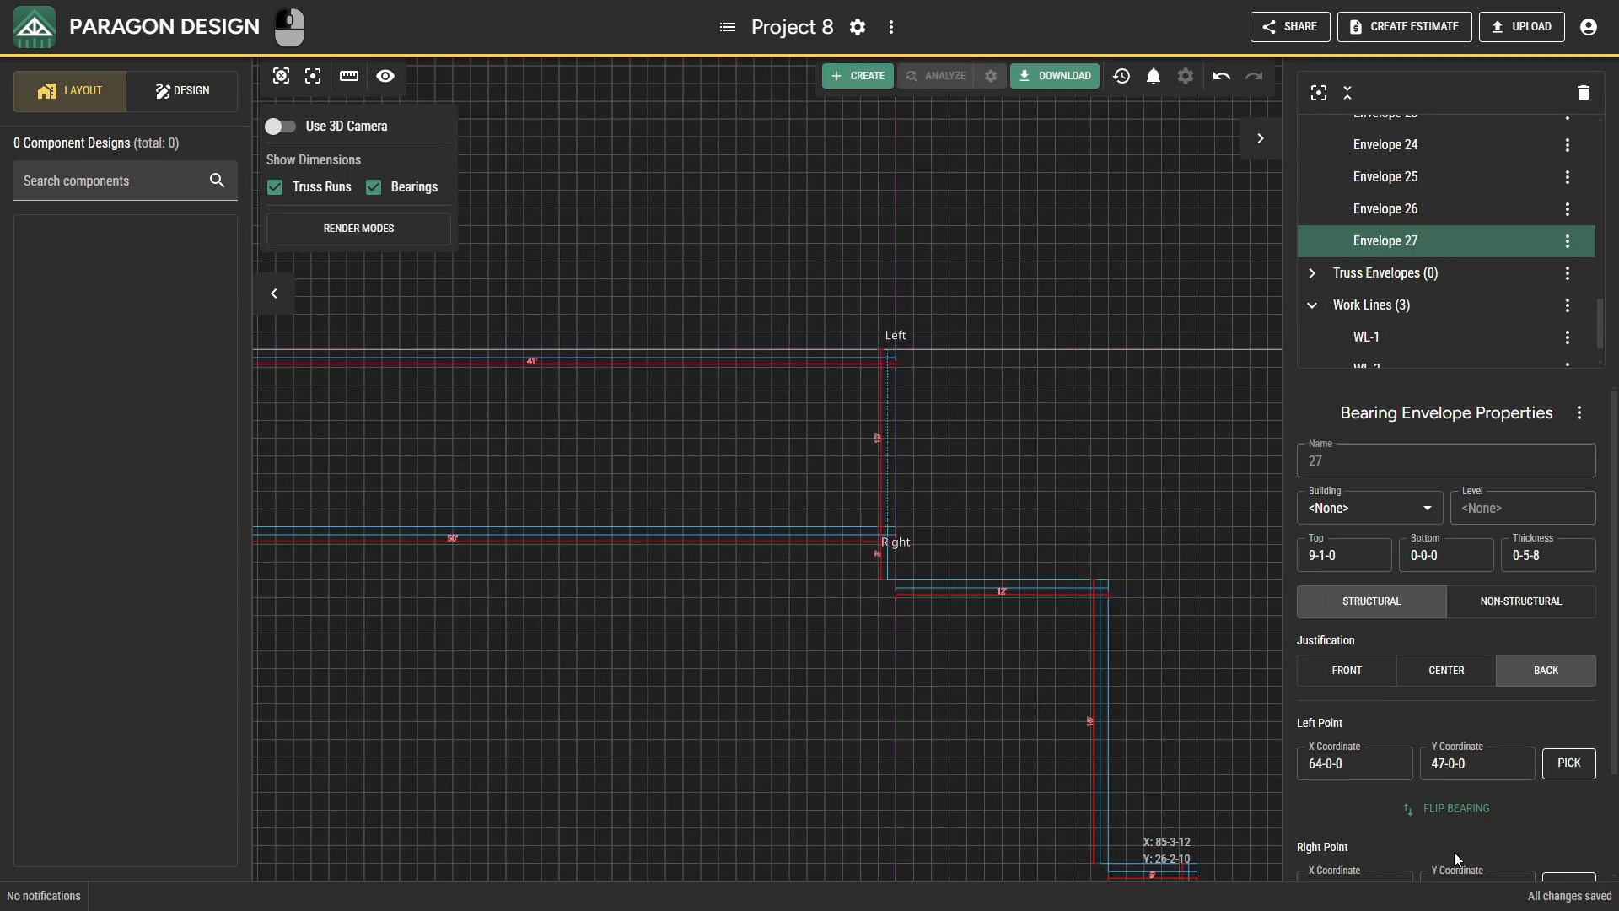
pyautogui.press('Escape')
pyautogui.press('Escape')
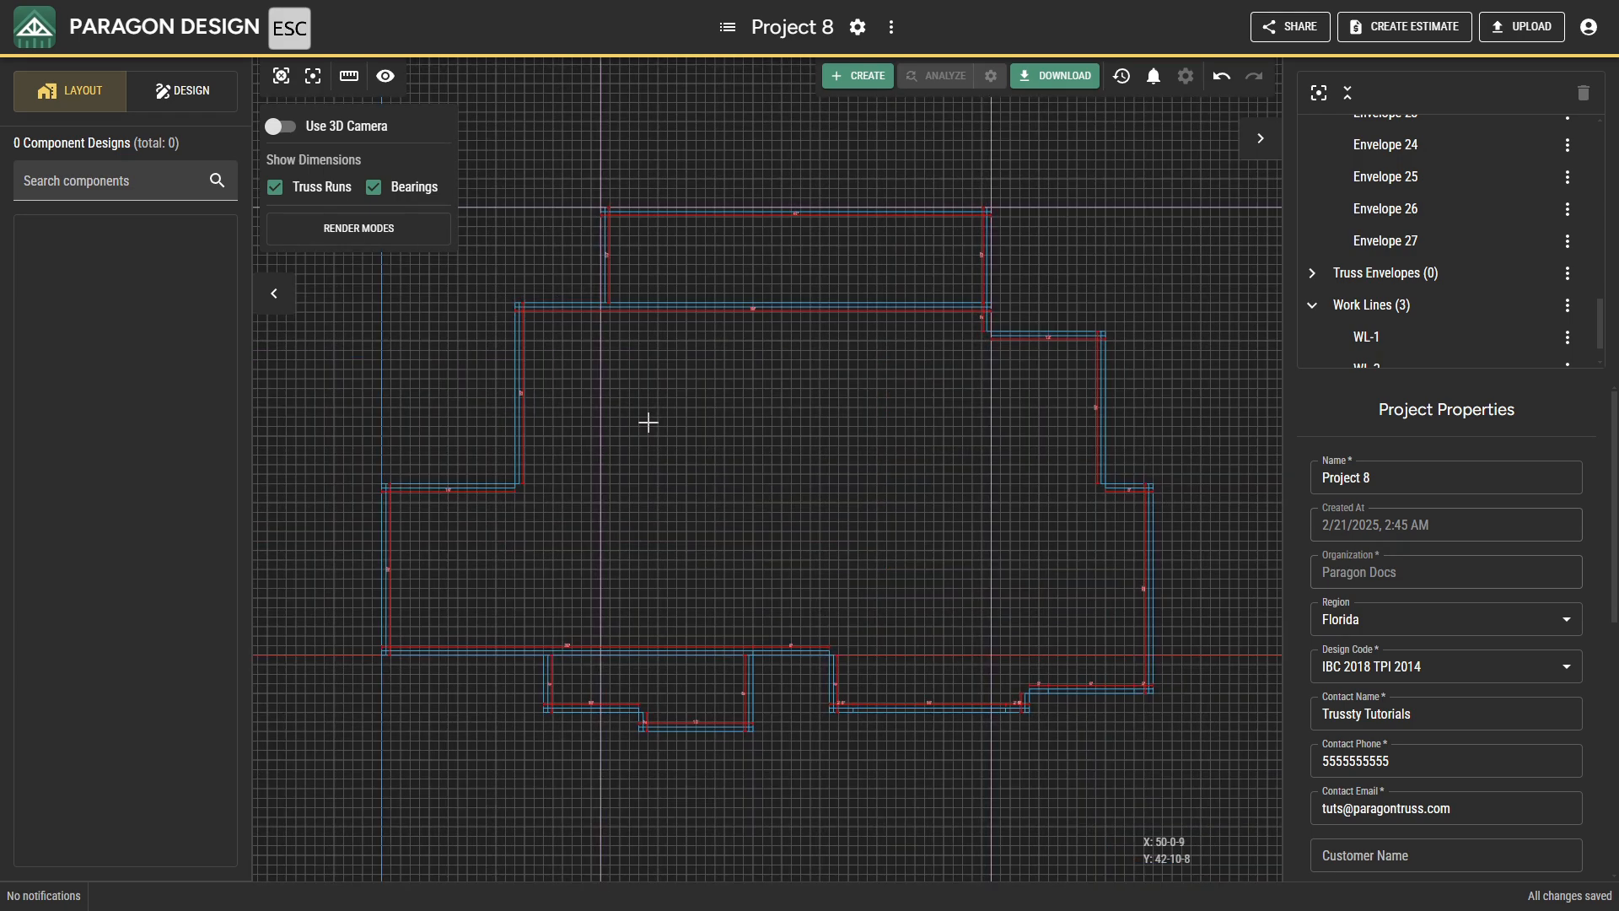
# Delete the work line along the upper projection's left side and all the remaining work lines.
pyautogui.click(601, 396)
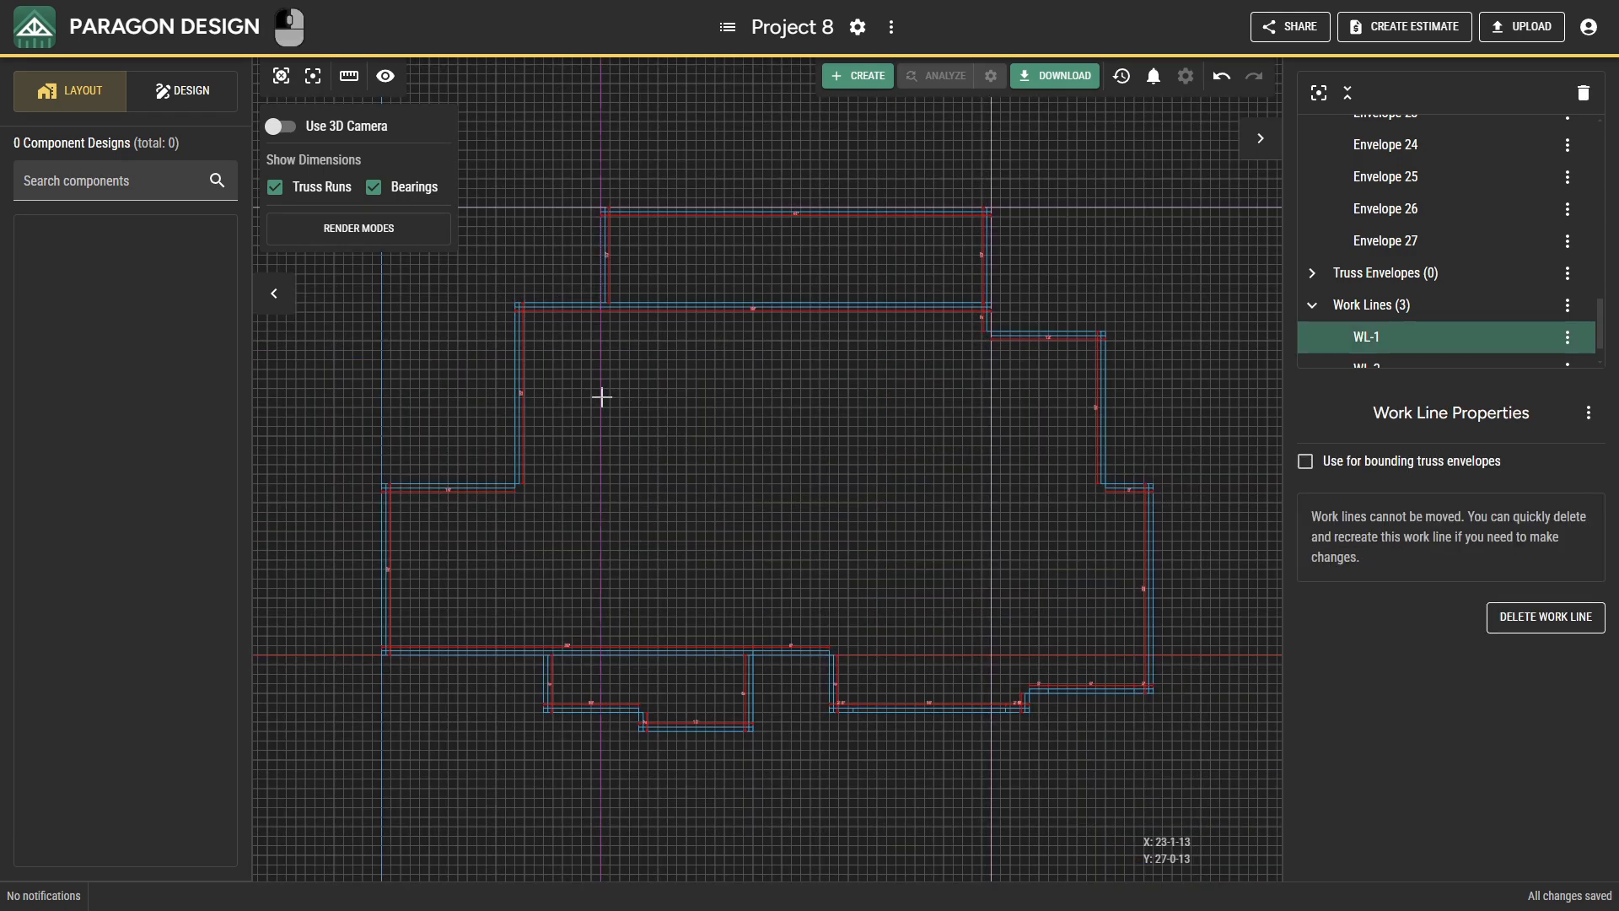
pyautogui.press('Delete')
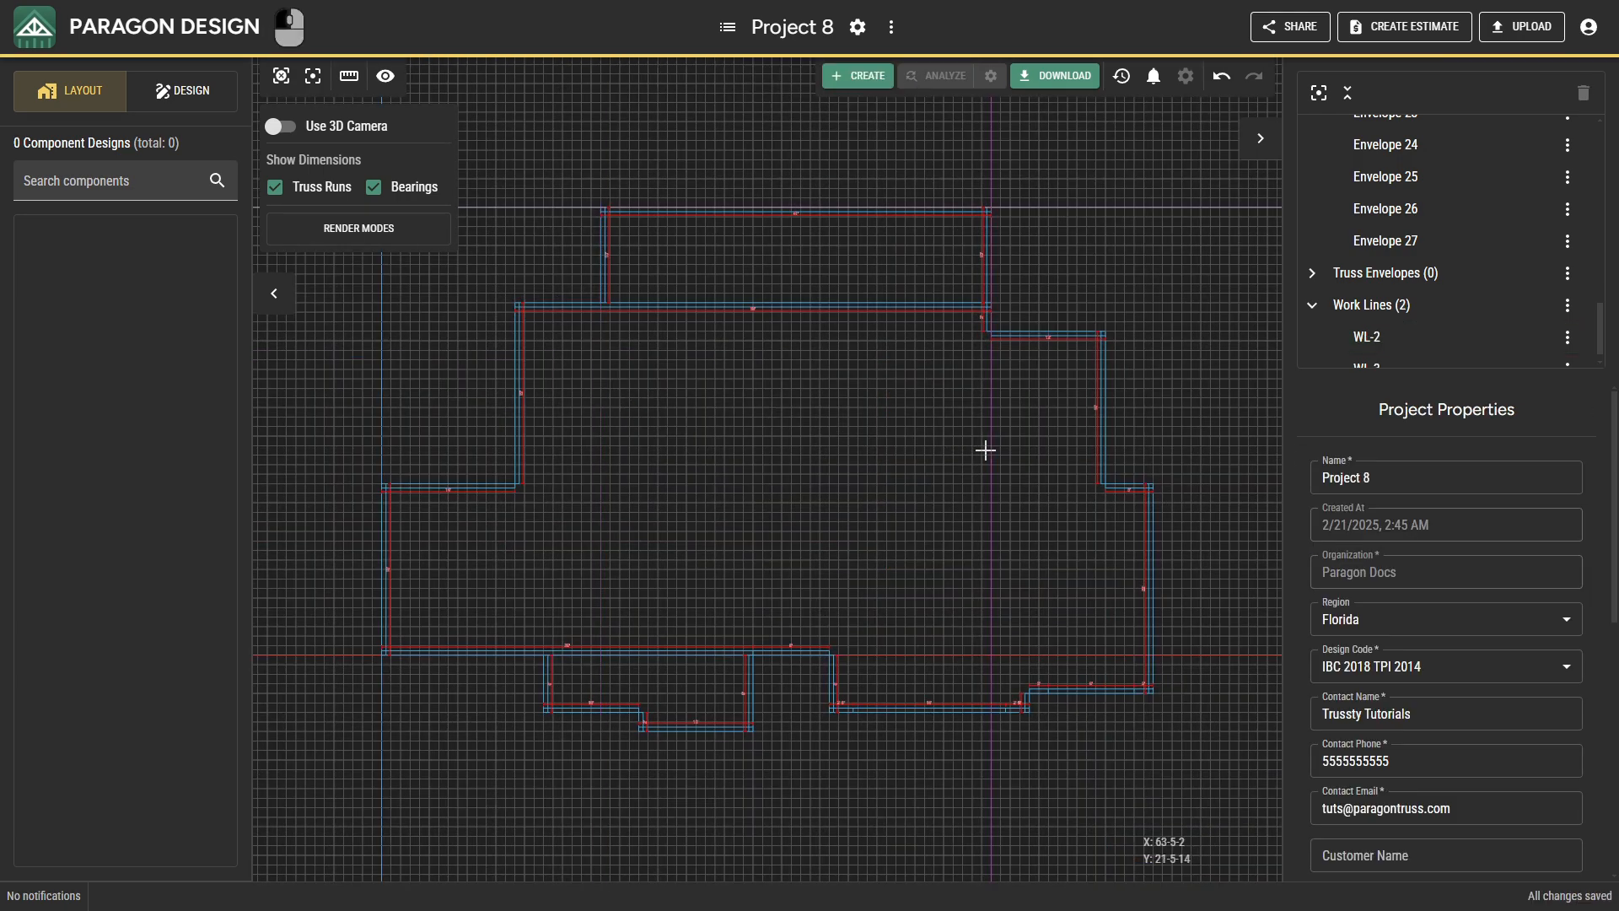
pyautogui.click(987, 449)
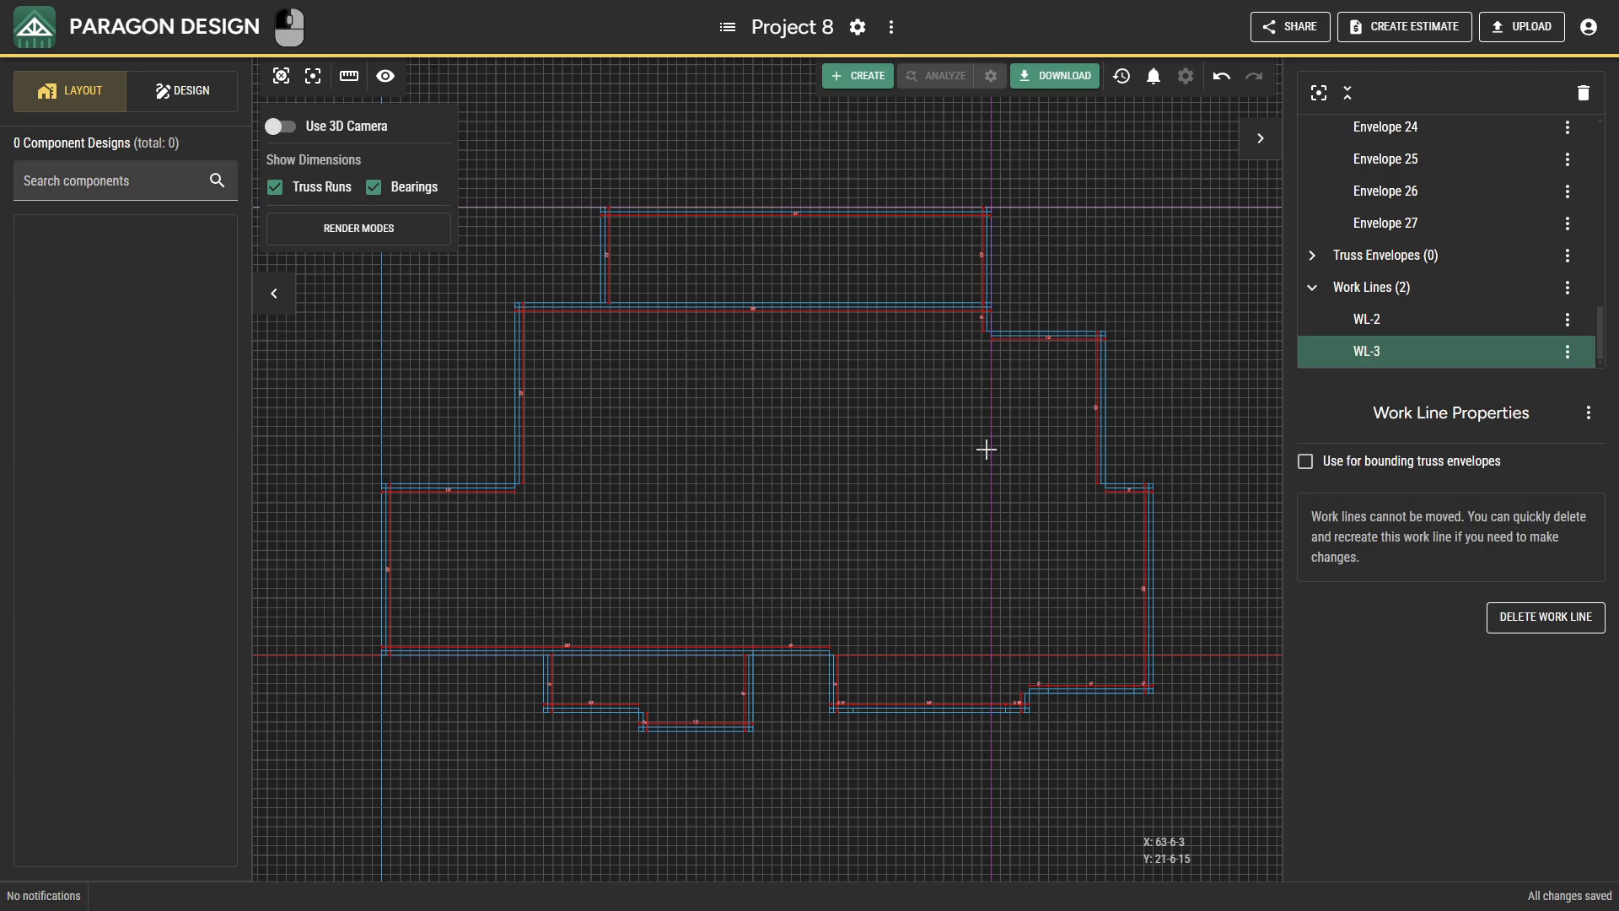
pyautogui.hotkey('ctrl', 'shift')
pyautogui.keyDown('ctrl'); pyautogui.click(1029, 208); pyautogui.keyUp('ctrl')
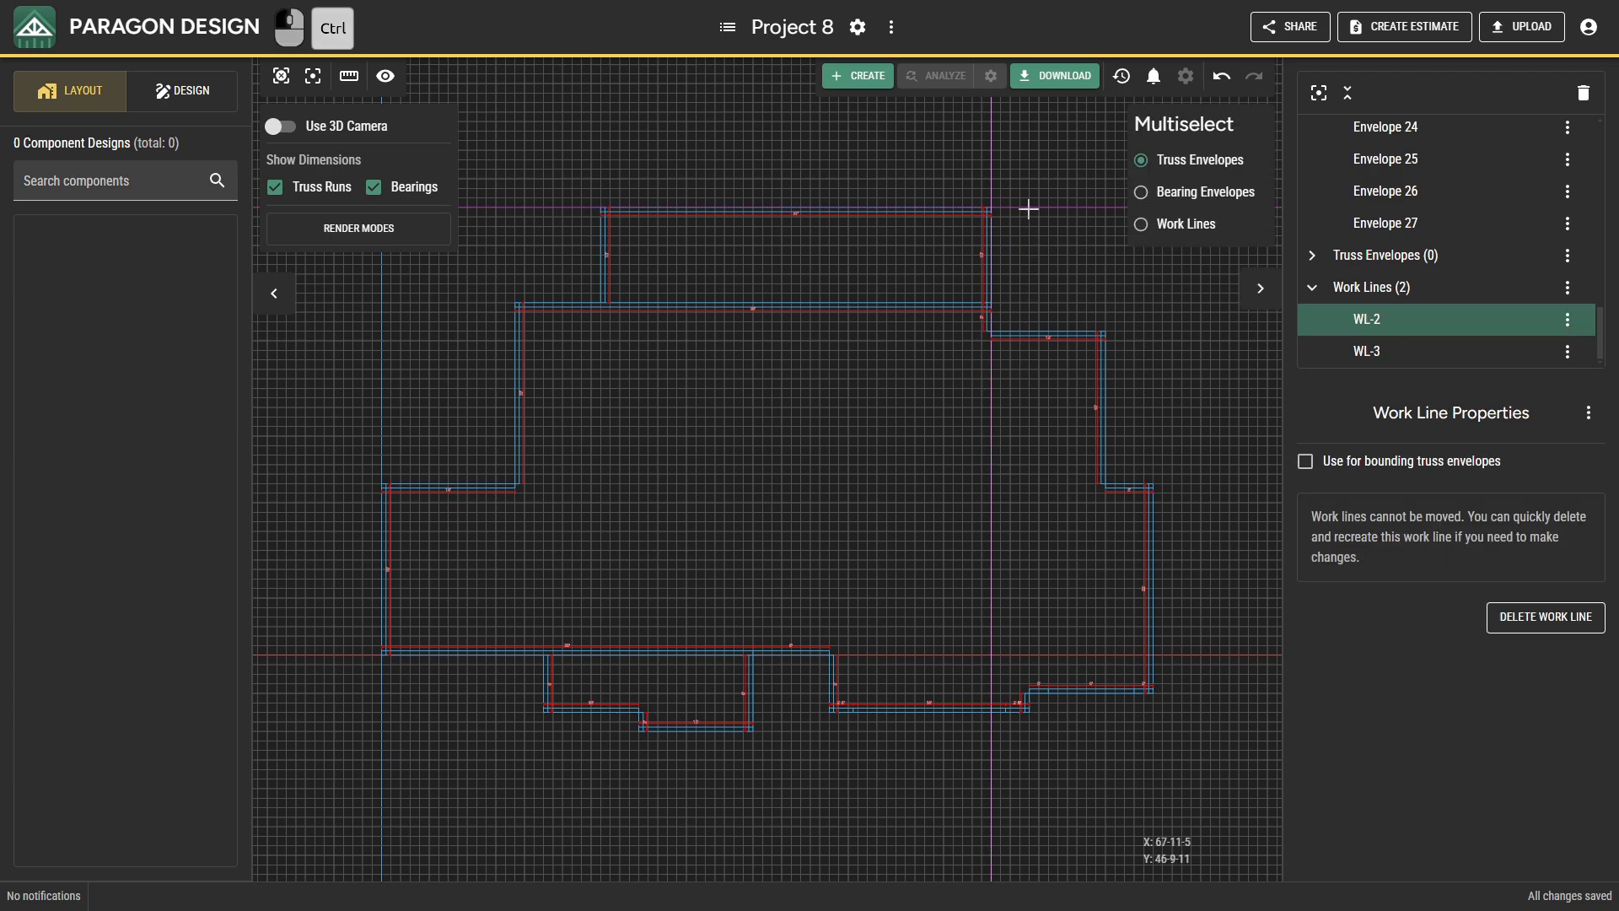
pyautogui.click(1567, 288)
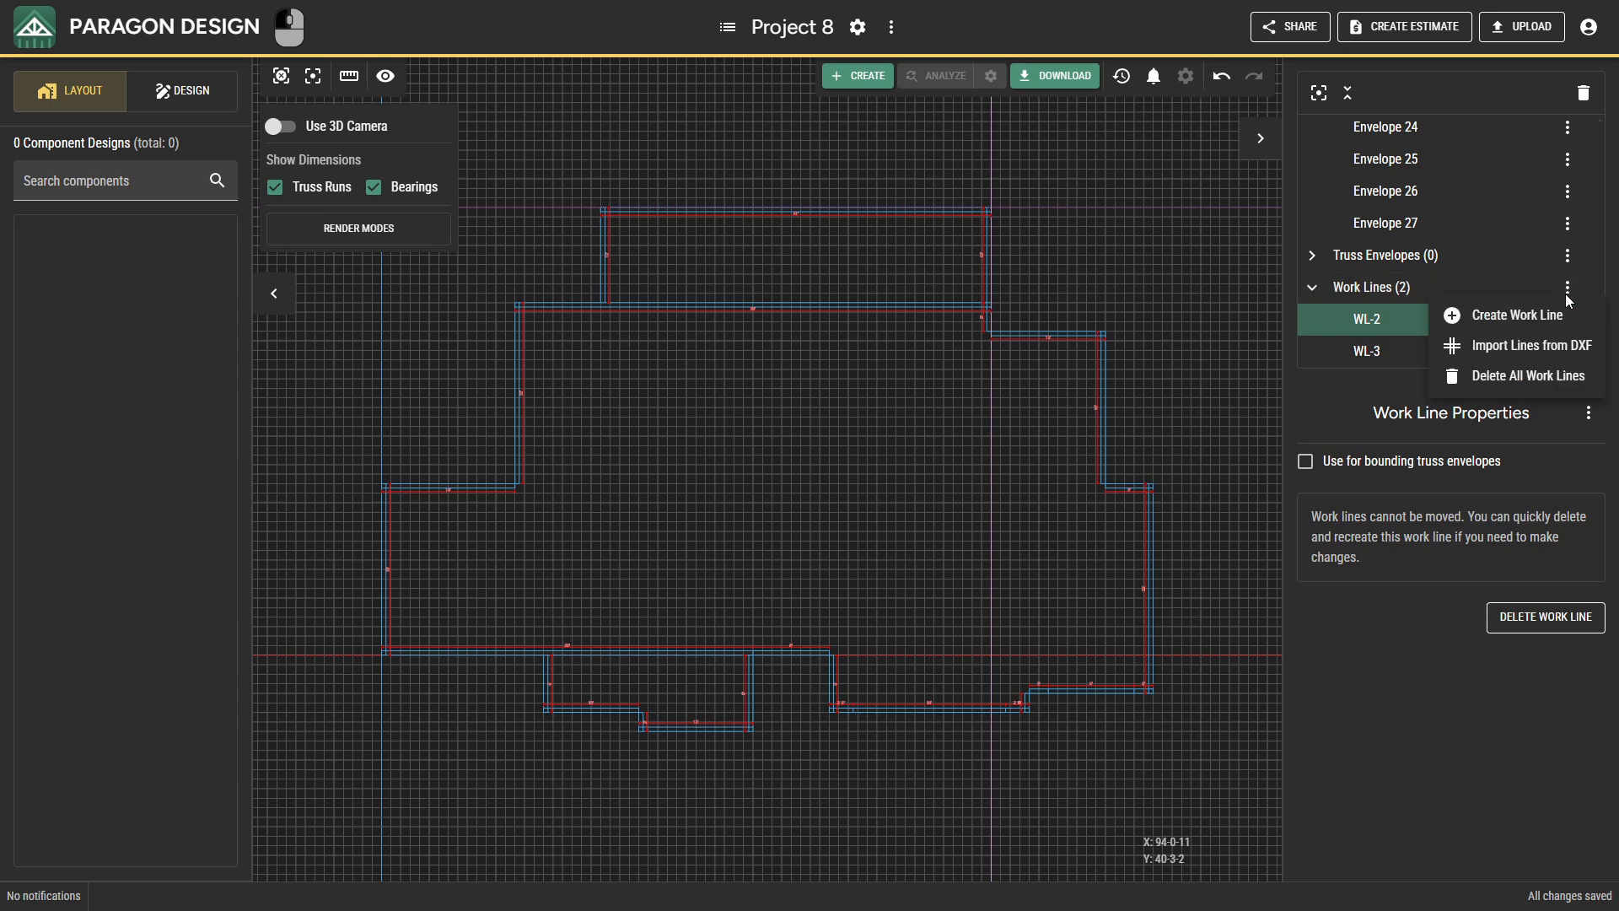
pyautogui.click(1540, 374)
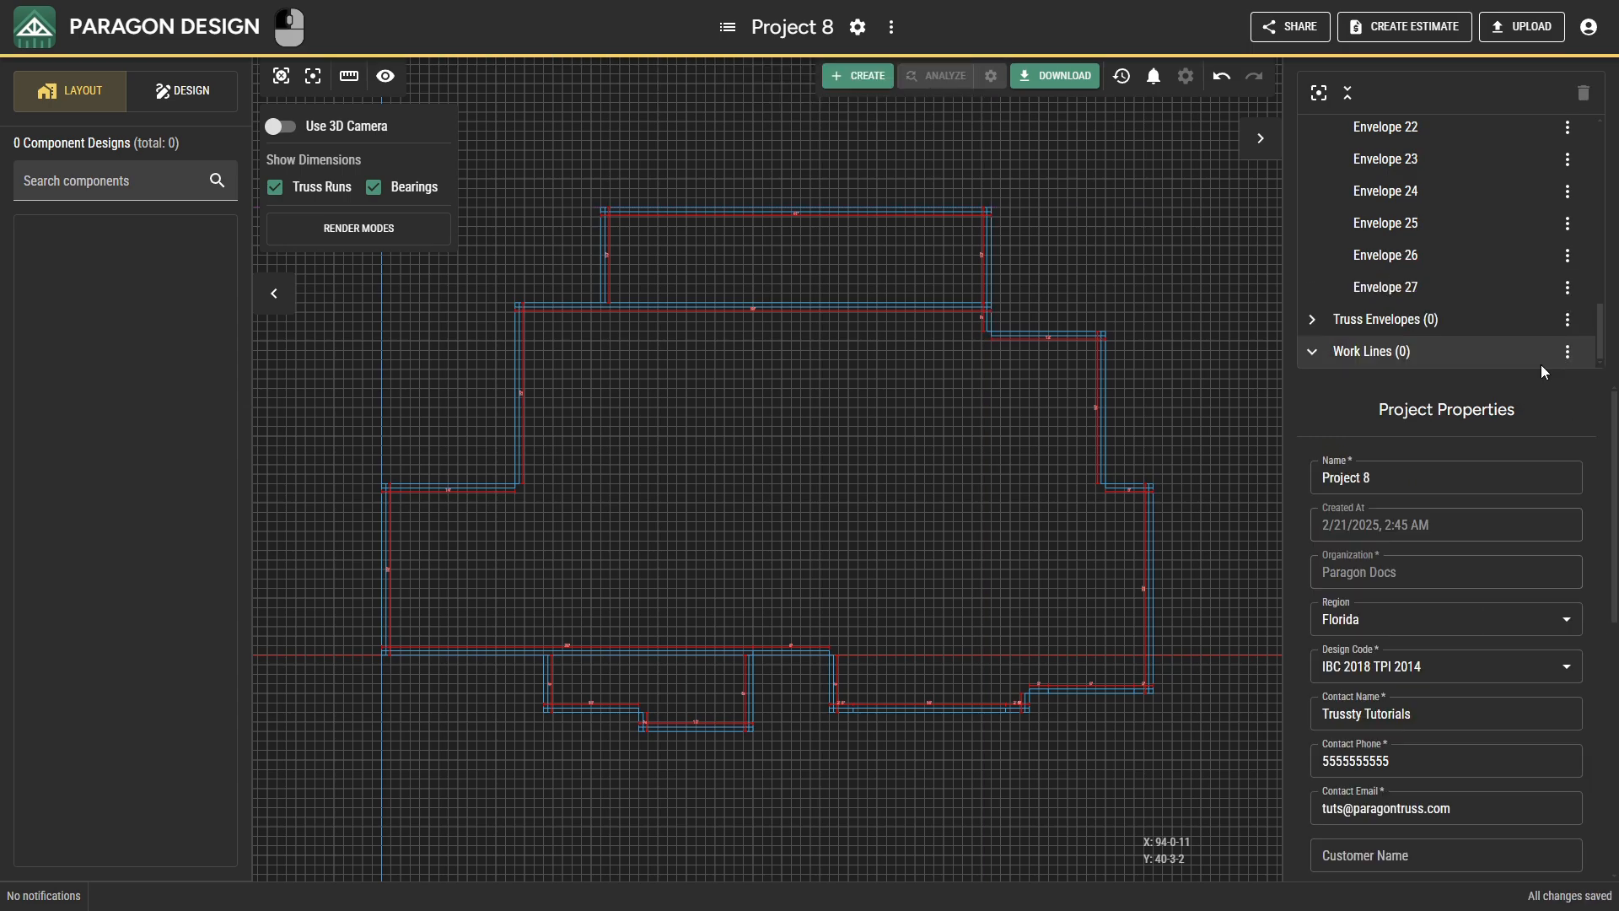
# Set the top height to 11-1-0 for the right side, bottom and short jog bearings of the lower-left projection.
pyautogui.click(752, 694)
pyautogui.keyDown('ctrl'); pyautogui.click(721, 725); pyautogui.keyUp('ctrl')
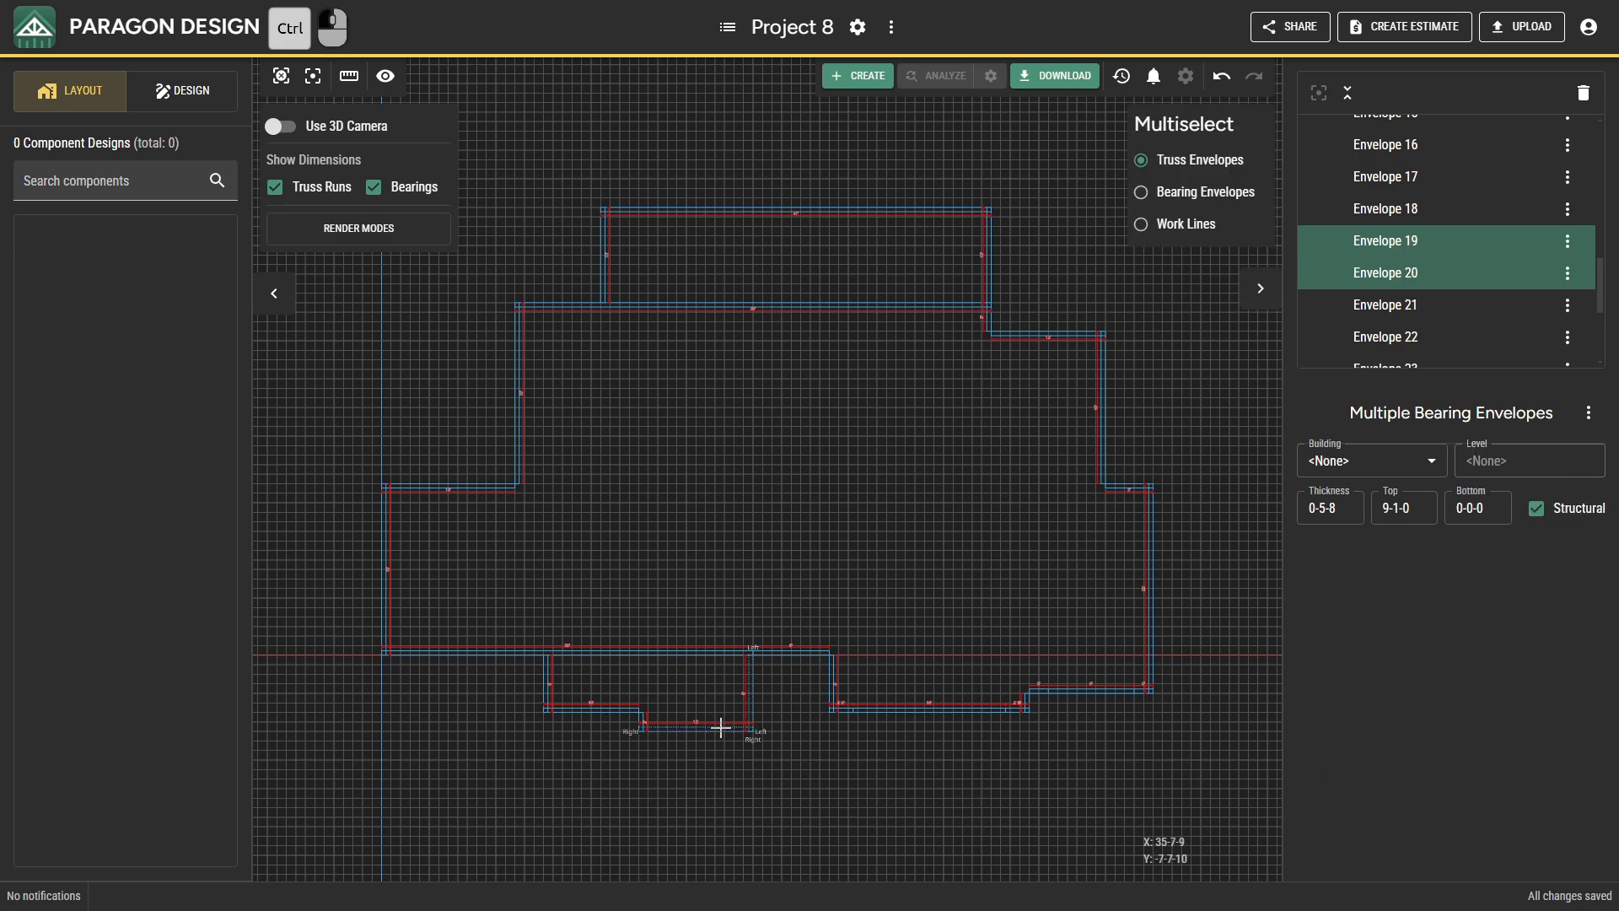
pyautogui.keyDown('ctrl'); pyautogui.click(637, 713); pyautogui.keyUp('ctrl')
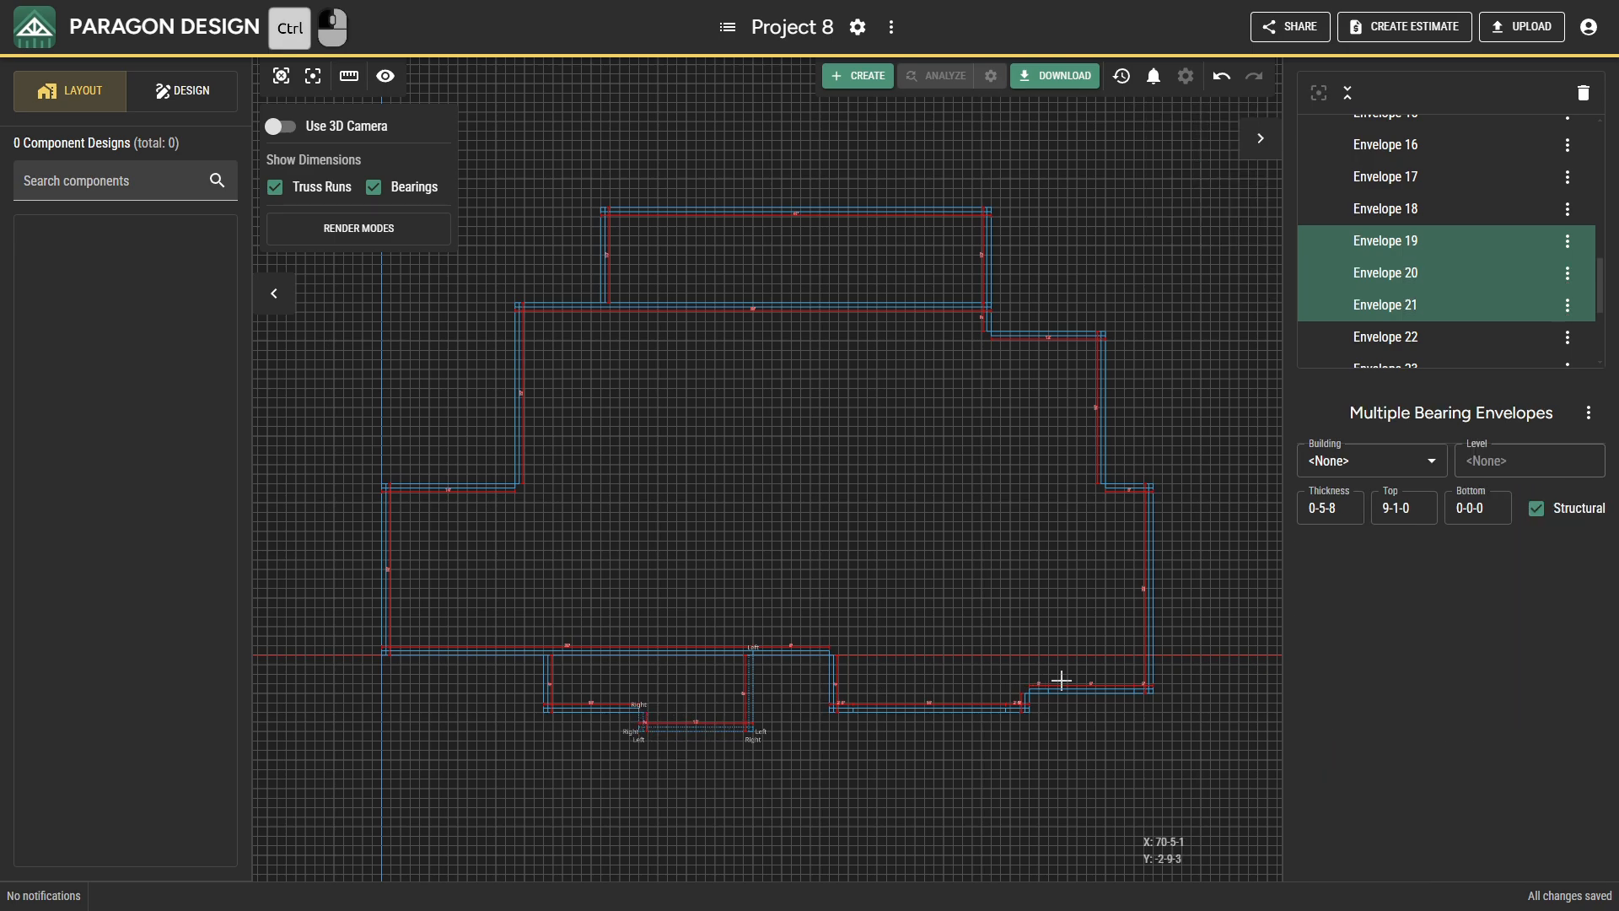
pyautogui.doubleClick(1413, 509)
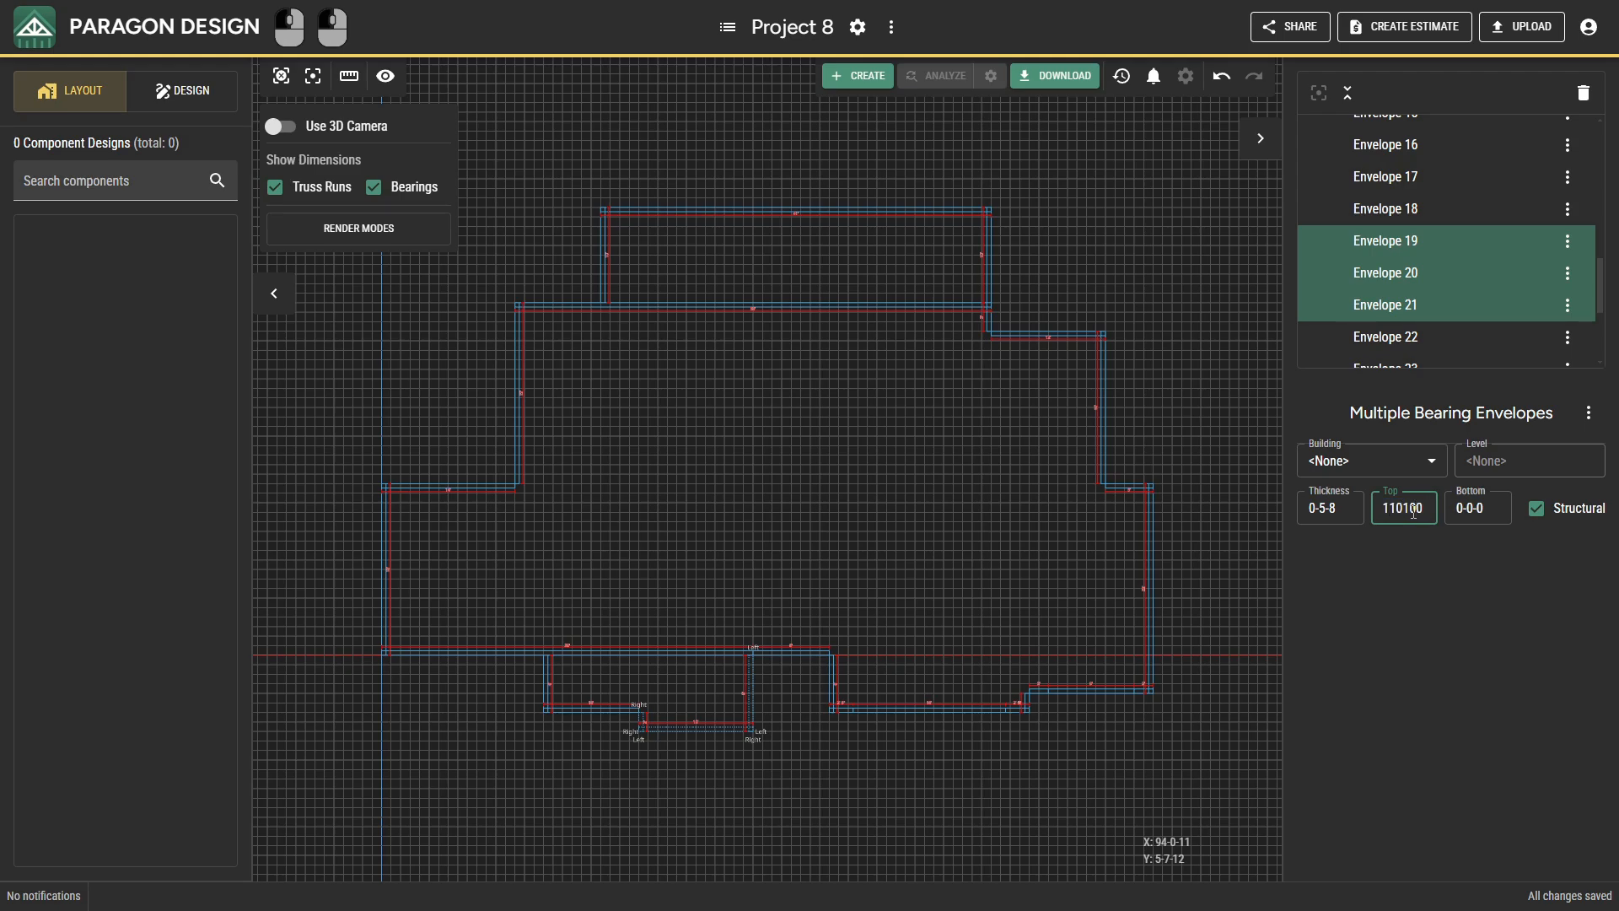
pyautogui.write('110100')
pyautogui.press('Return')
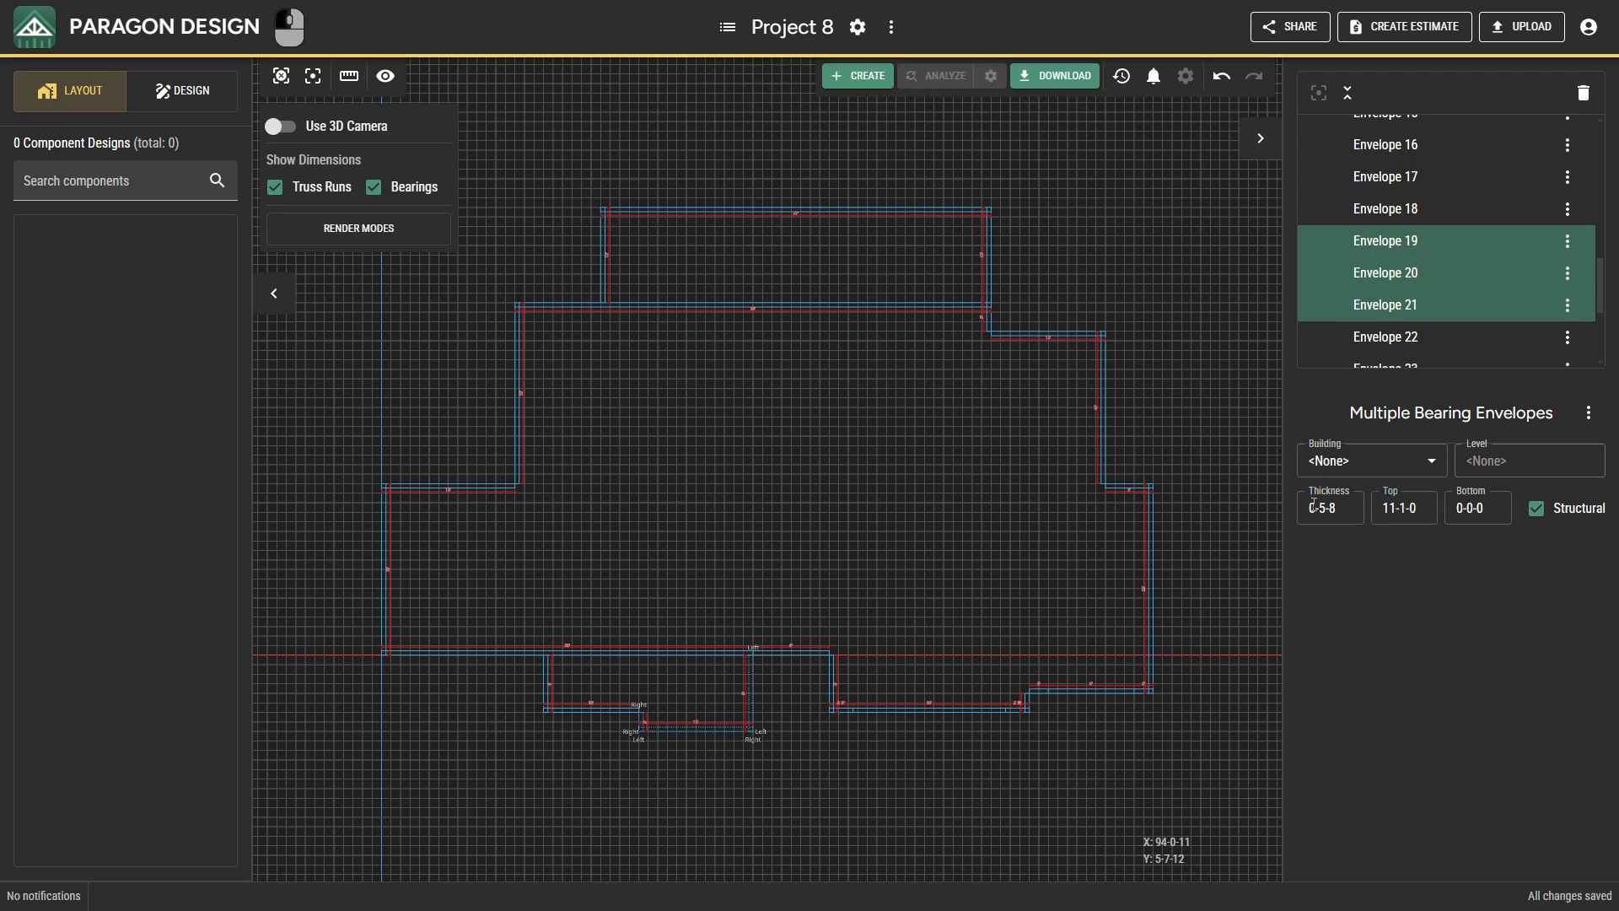
# Set the top height to 11-1-0 for the three bearings forming the upper projection.
pyautogui.click(603, 227)
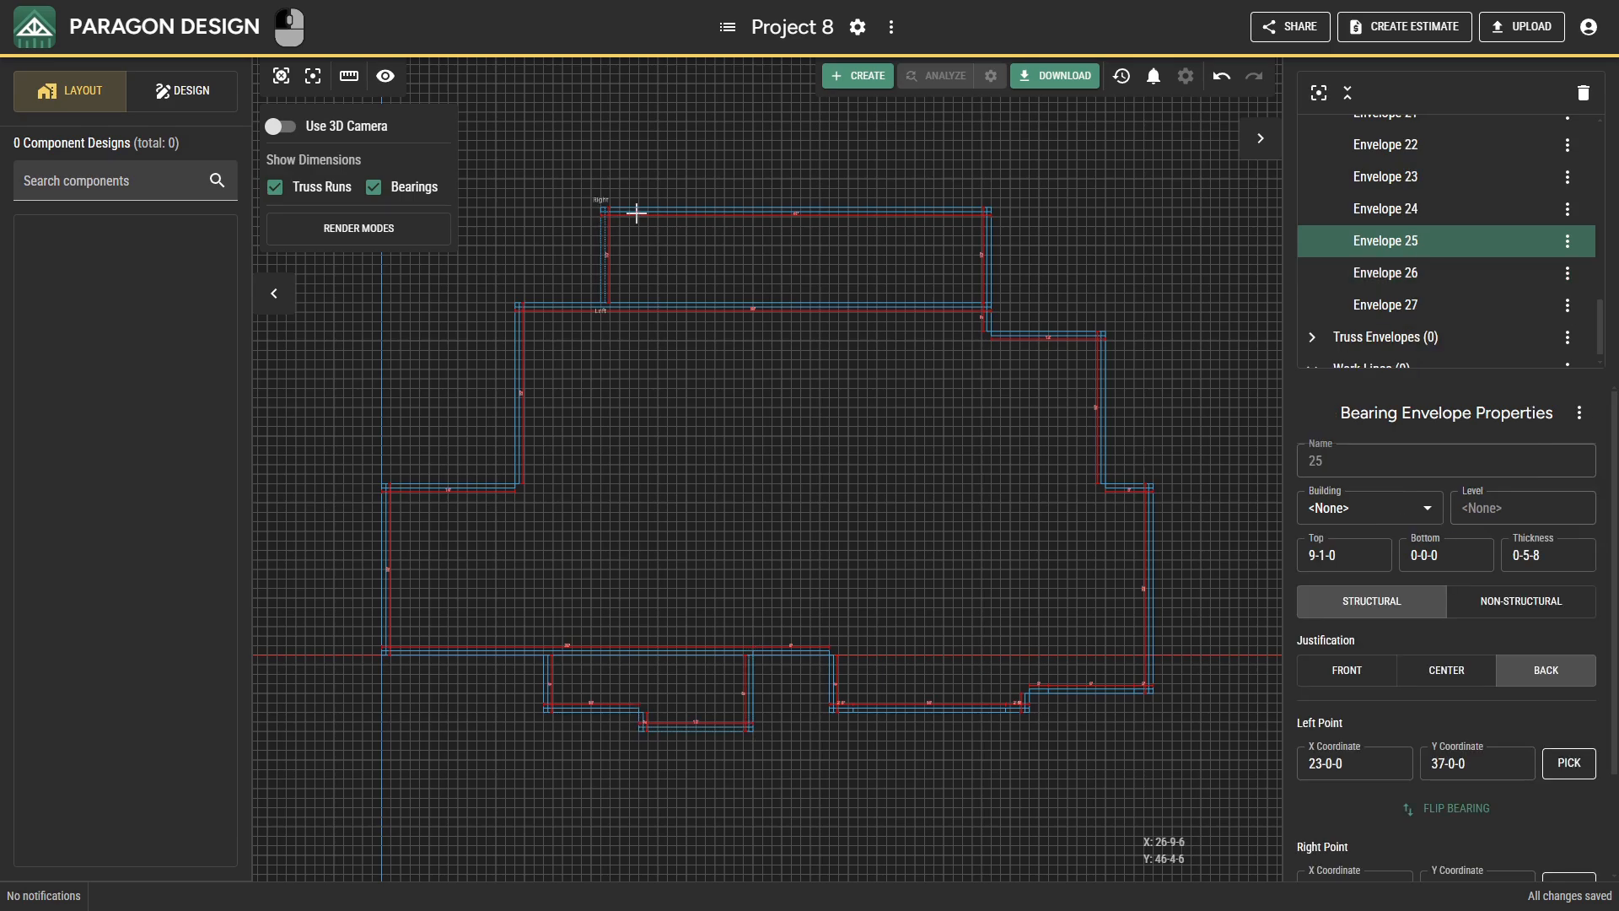
pyautogui.keyDown('ctrl'); pyautogui.moveTo(647, 203); pyautogui.dragTo(1025, 274); pyautogui.keyUp('ctrl')
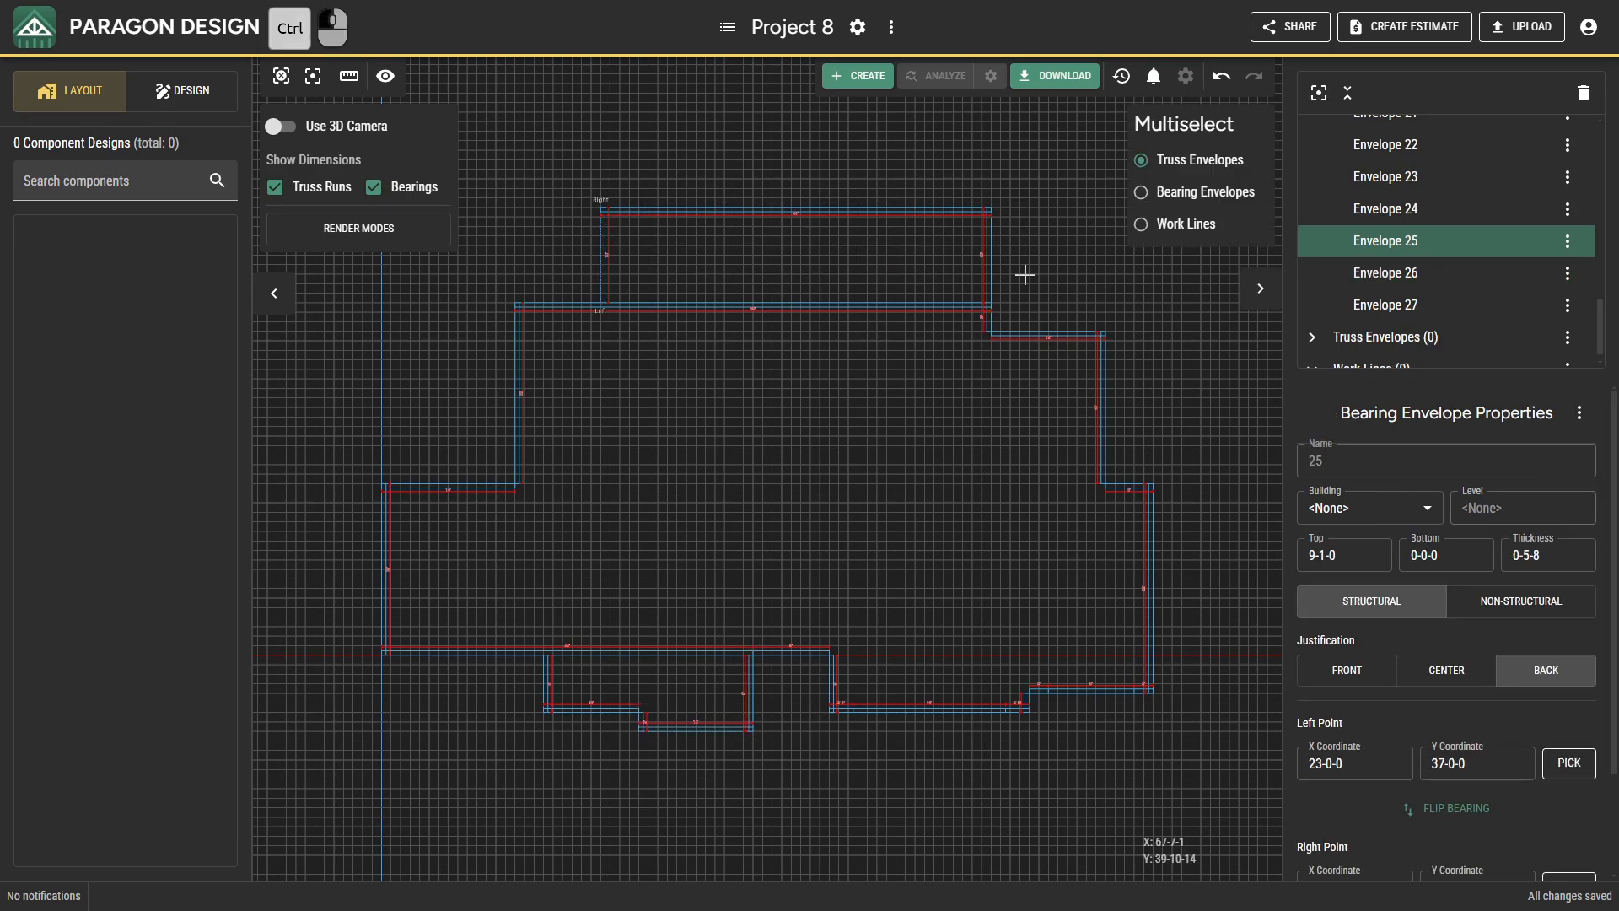
pyautogui.keyDown('ctrl'); pyautogui.click(1144, 194); pyautogui.keyUp('ctrl')
pyautogui.keyDown('ctrl'); pyautogui.moveTo(705, 180); pyautogui.dragTo(1056, 273); pyautogui.keyUp('ctrl')
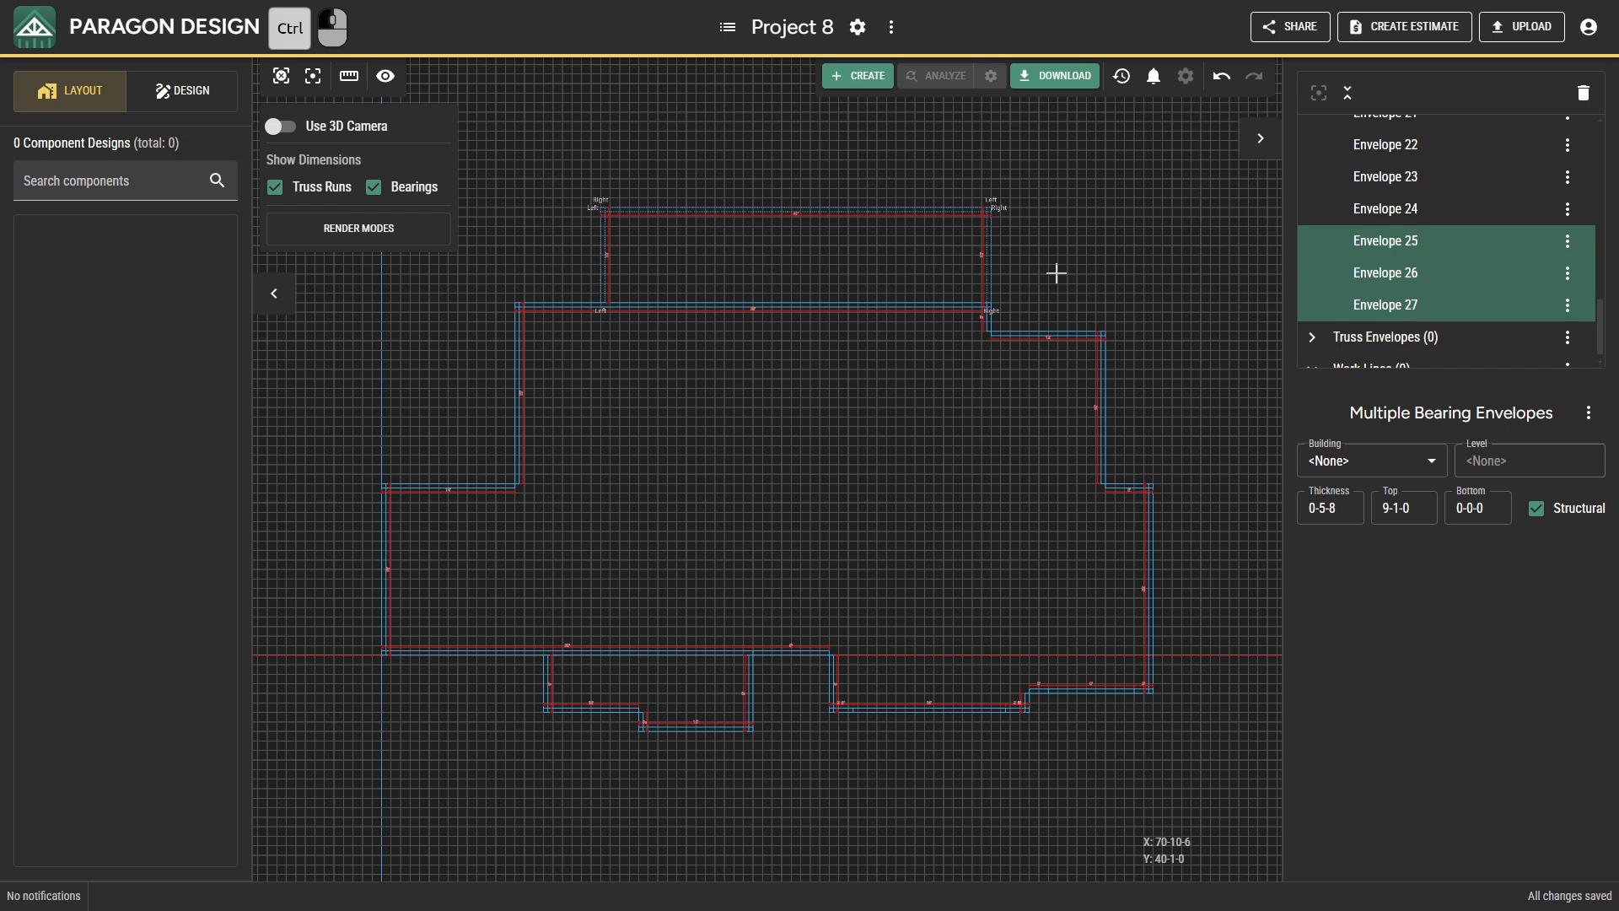
pyautogui.click(1430, 518)
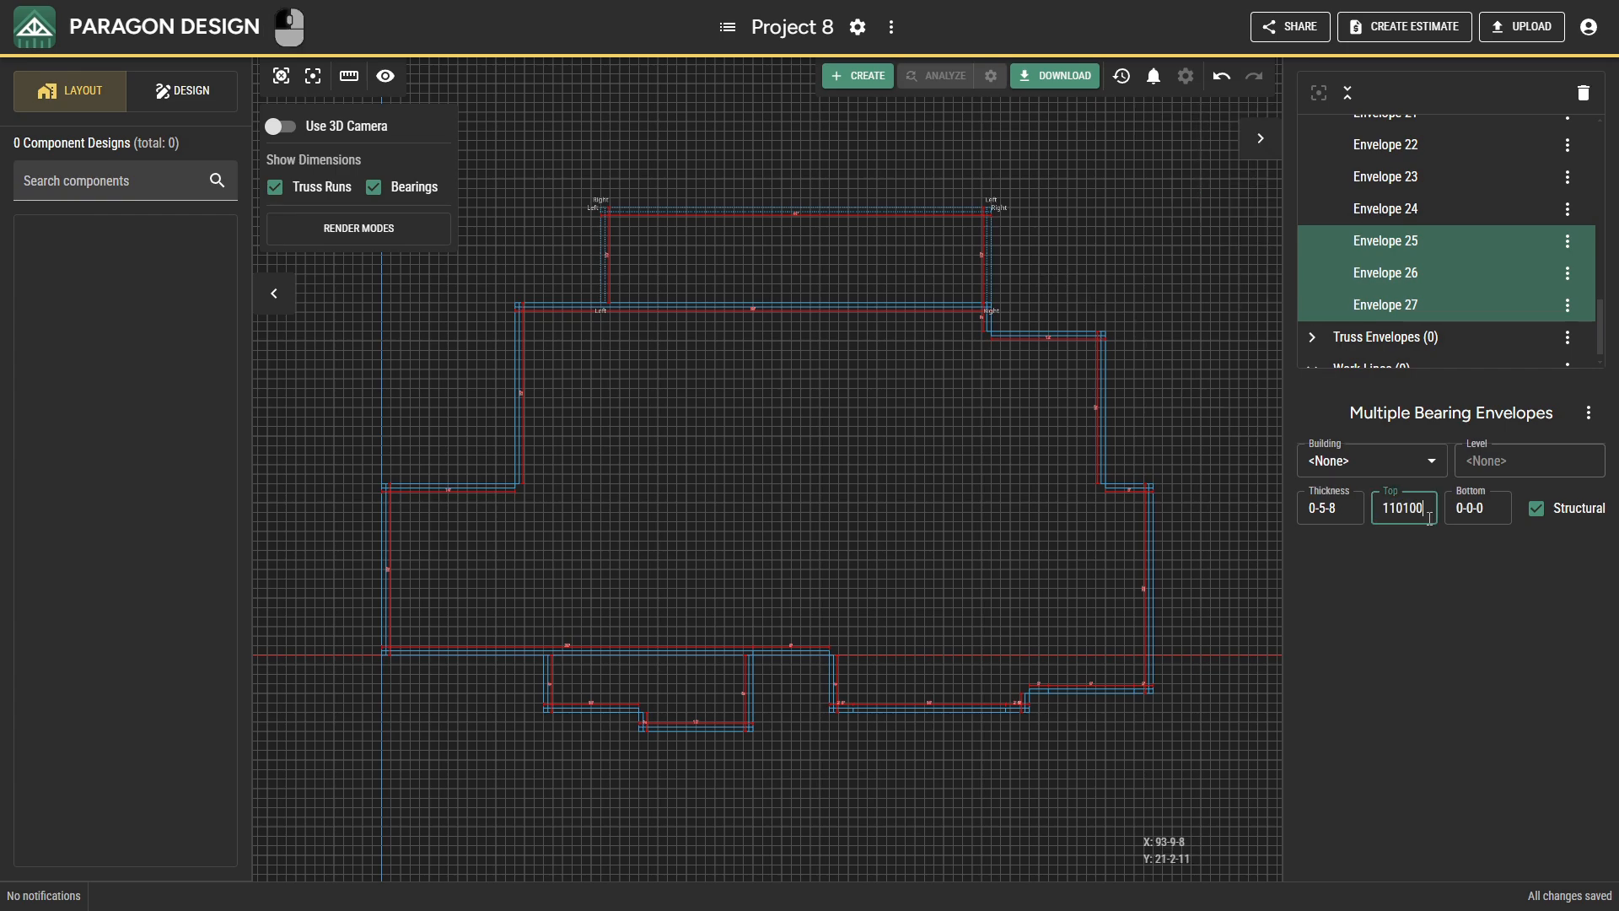
pyautogui.press('Return')
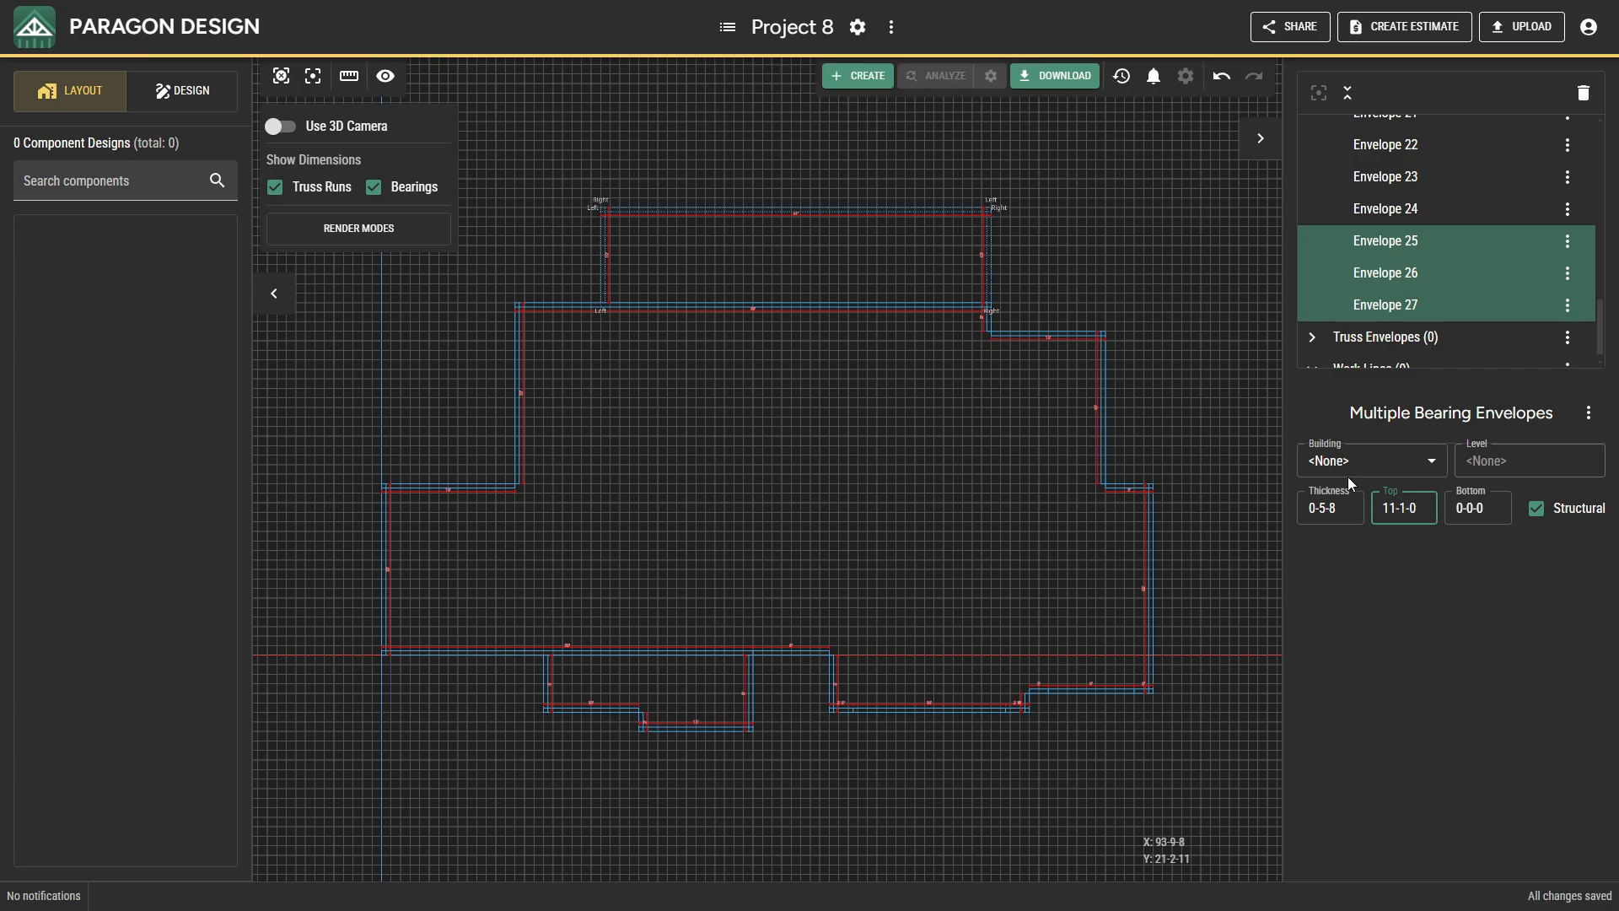
# Insert a parallel work line offset 20-0-0 to the right of the upper projection's left outer edge.
pyautogui.rightClick(1179, 316)
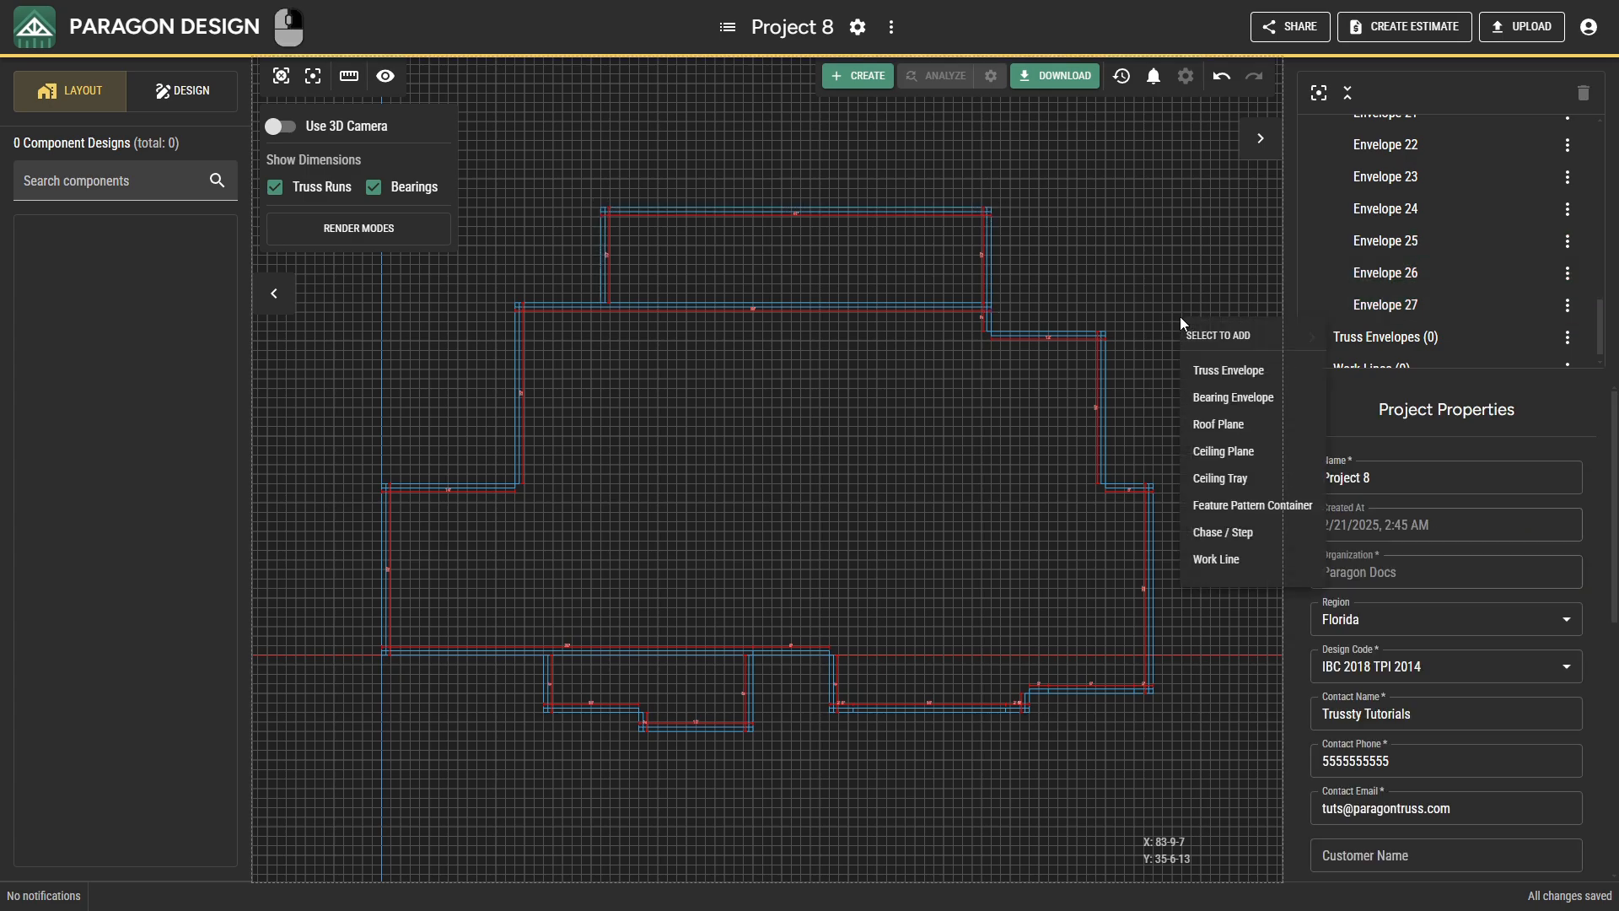
pyautogui.click(1222, 556)
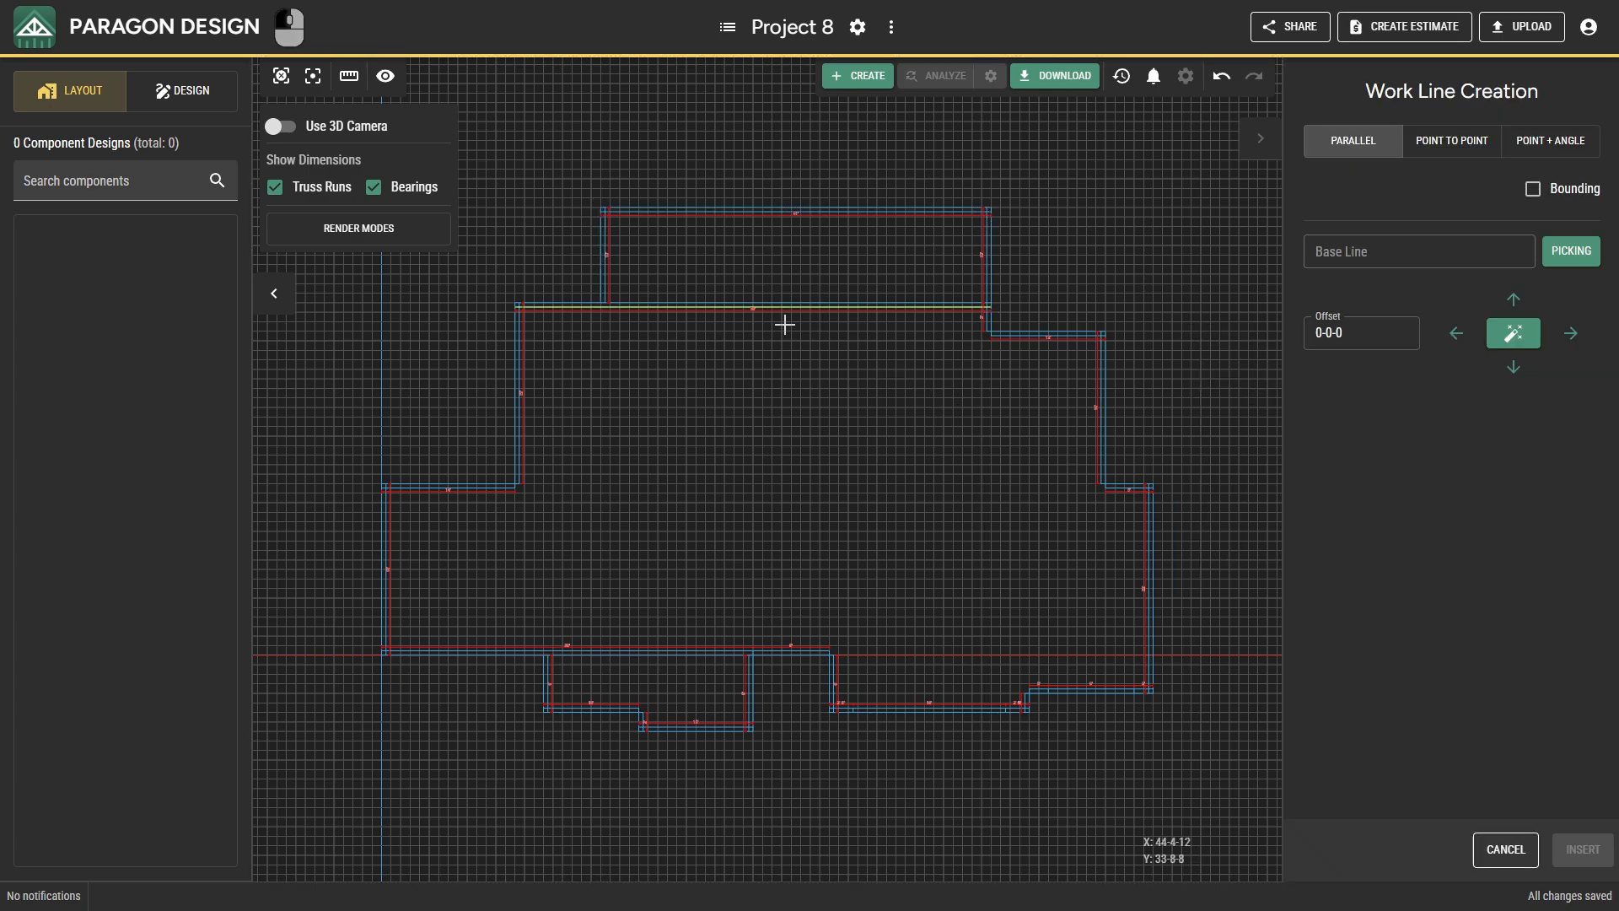
pyautogui.click(600, 228)
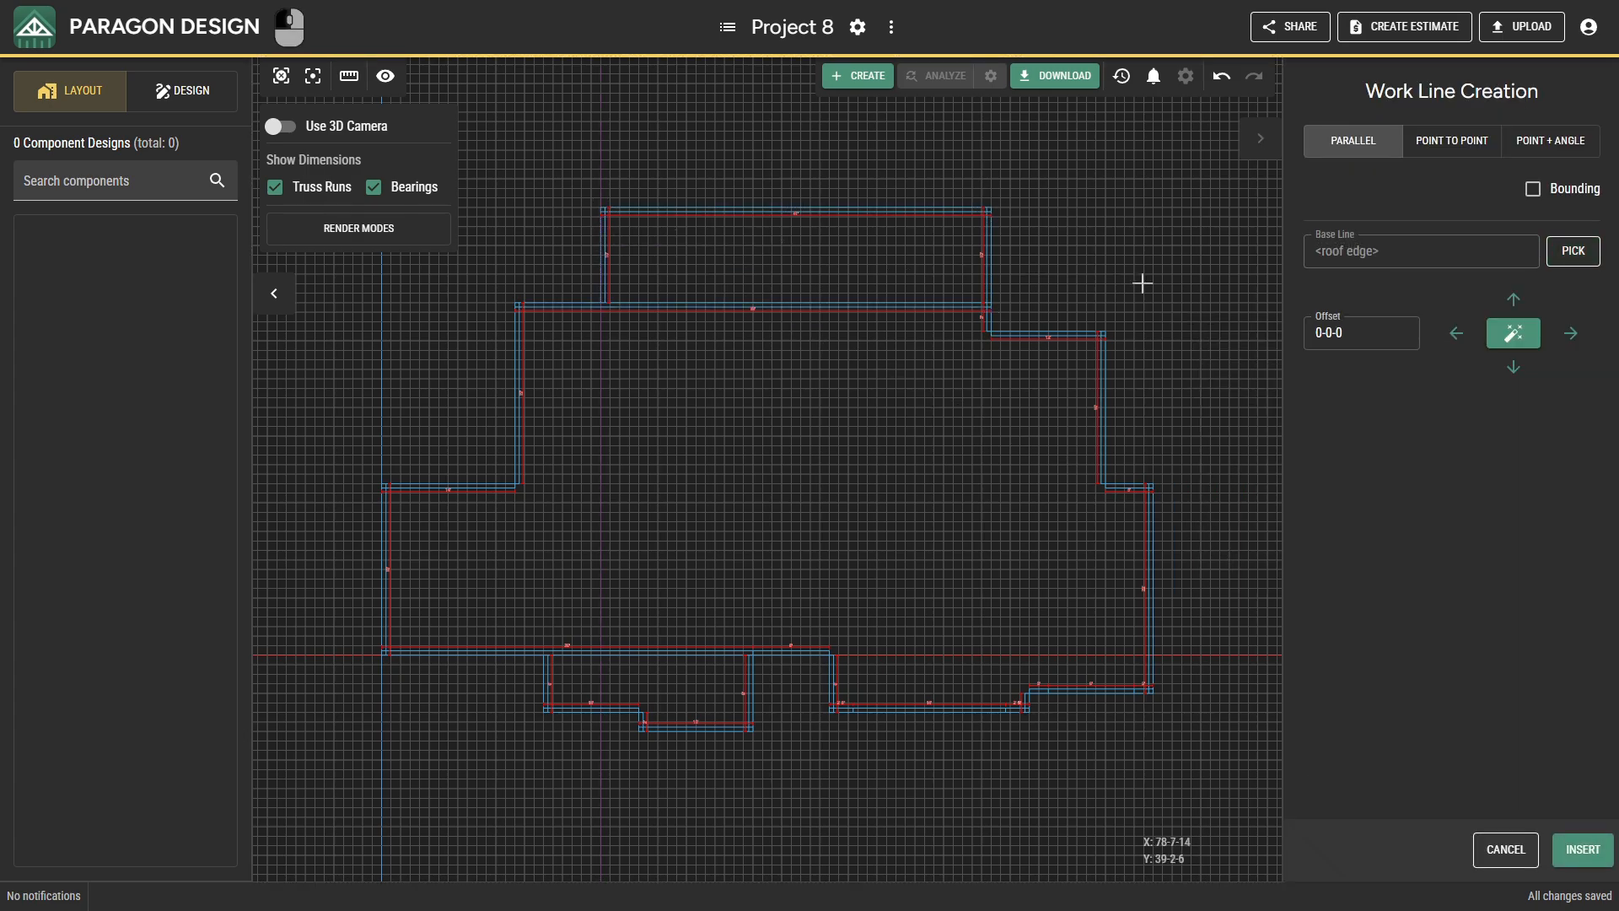
pyautogui.click(1343, 330)
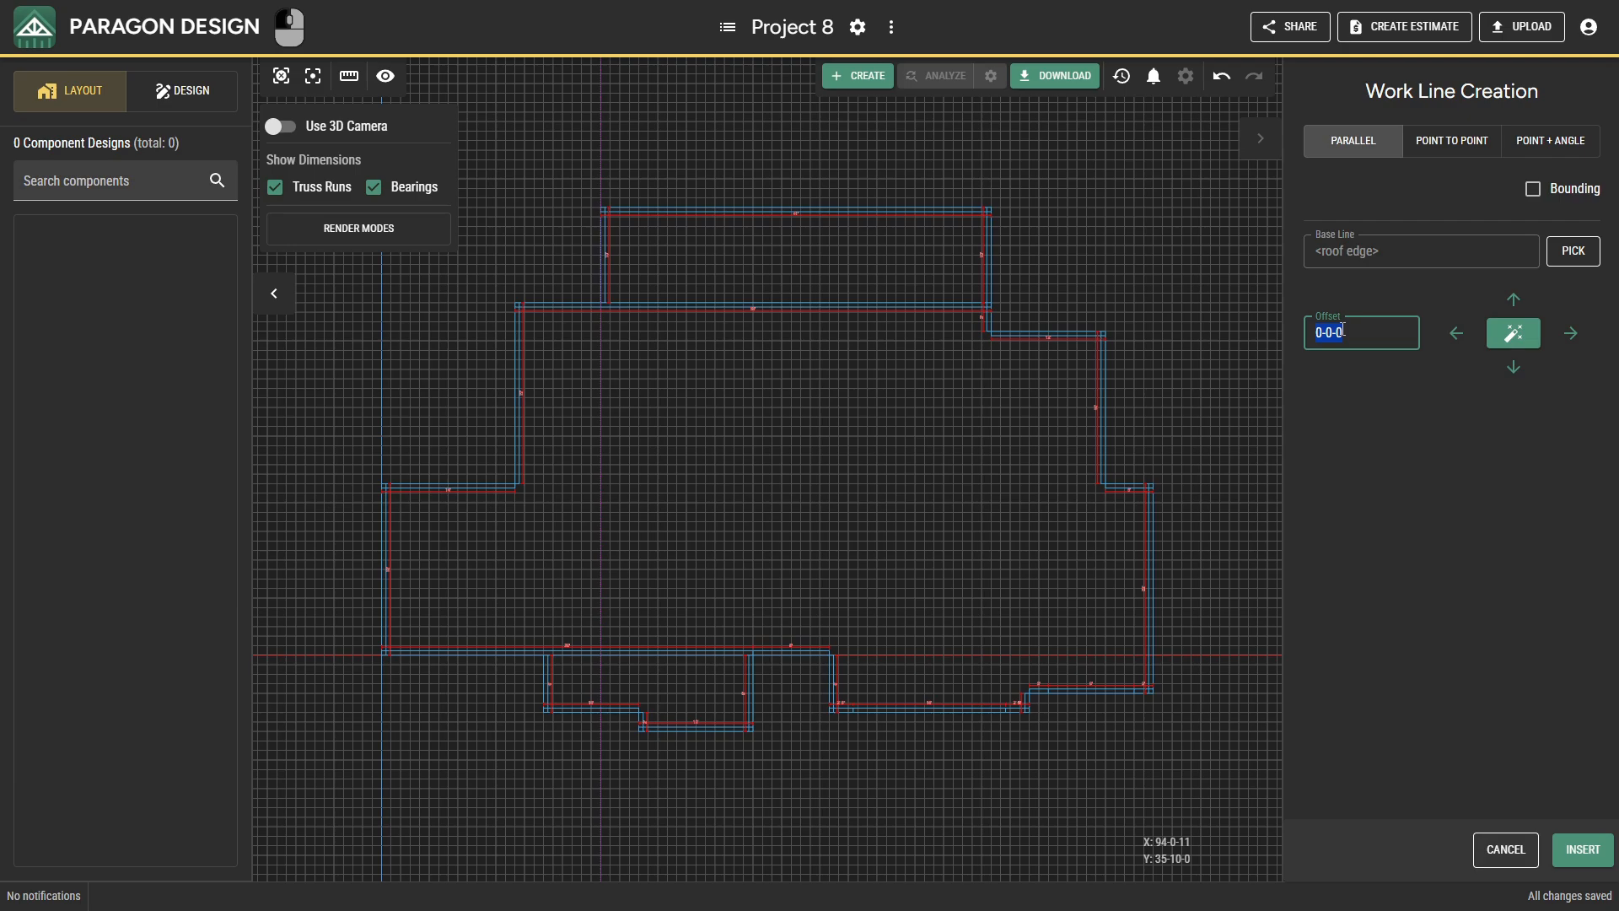
pyautogui.write('20')
pyautogui.press('Right')
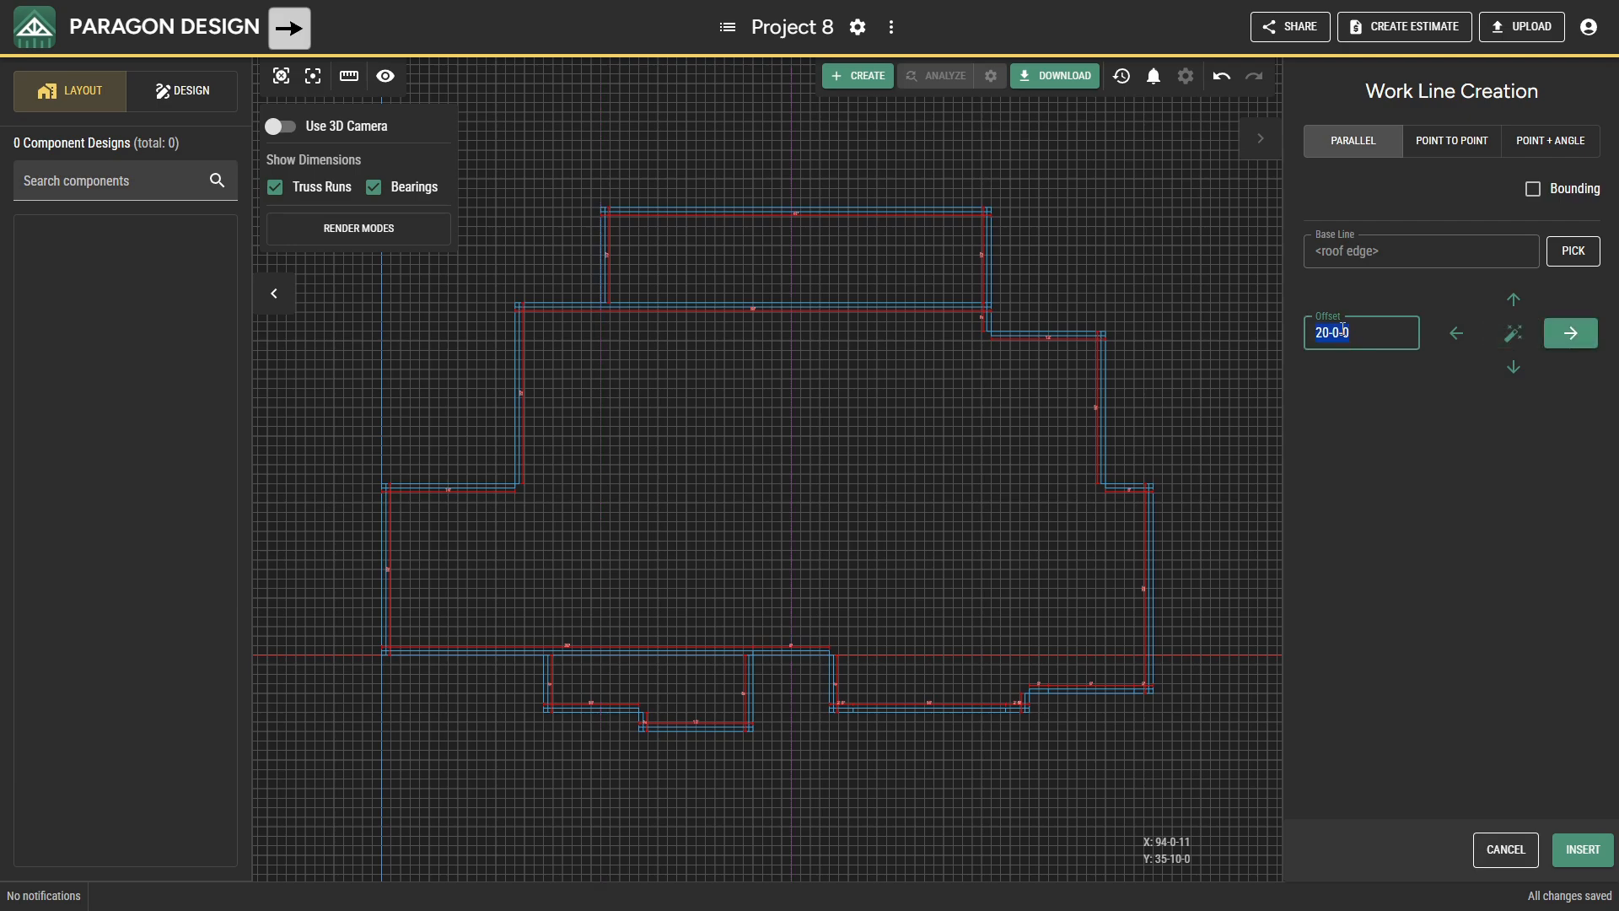
pyautogui.click(1580, 850)
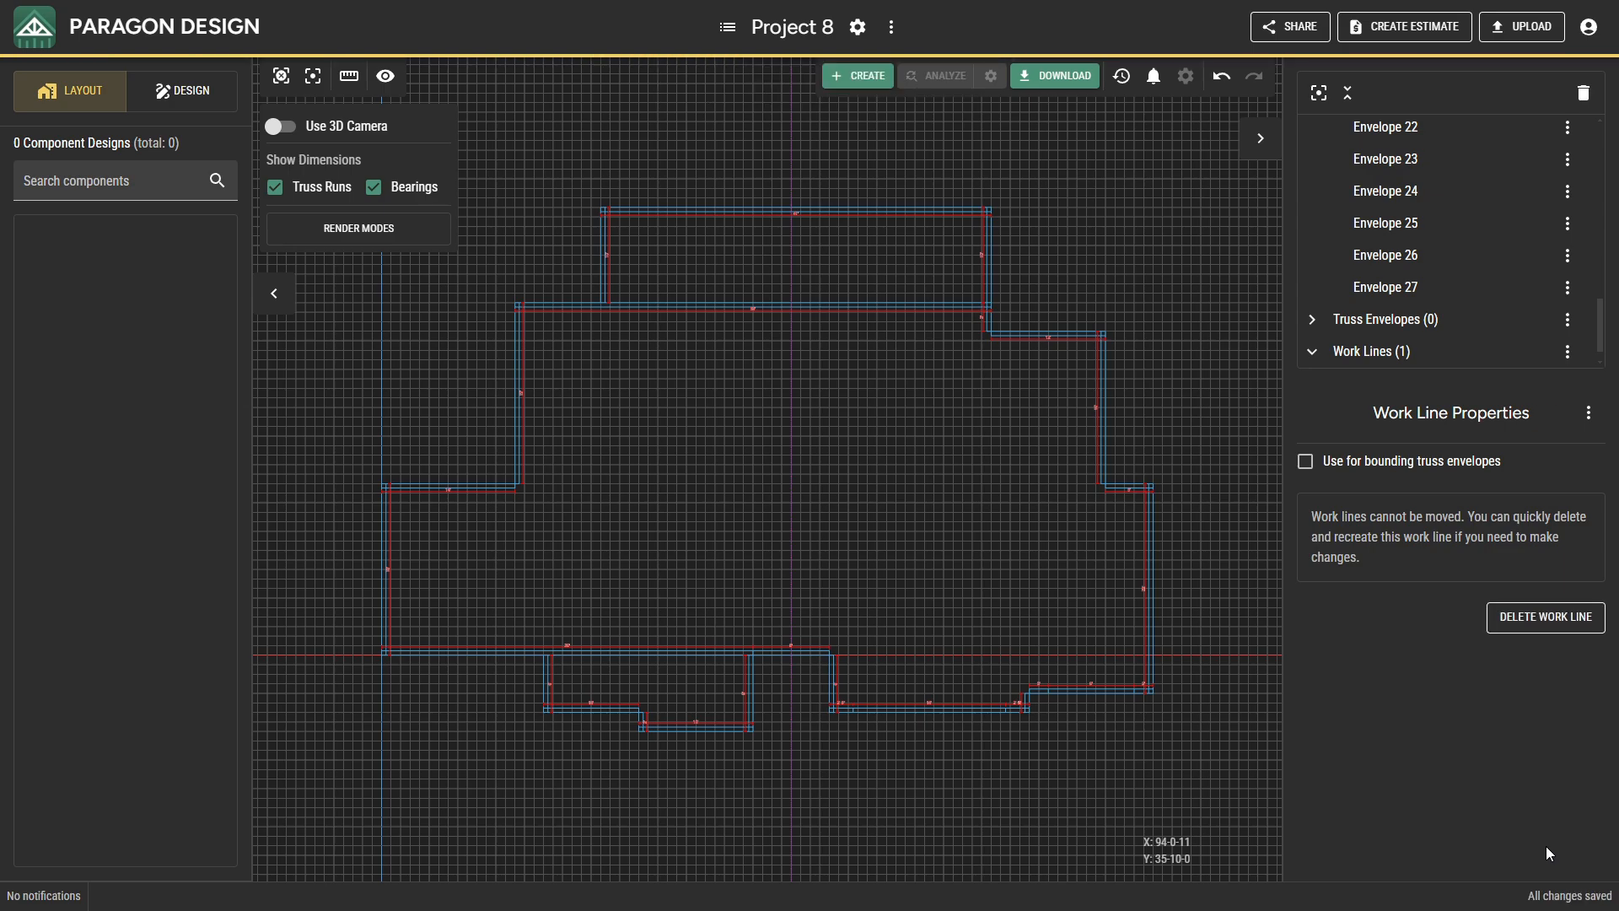
# Shorten the upper projection's top bearing by moving its right point to the work-line intersection at (43-0-0, 47-0-0).
pyautogui.click(963, 212)
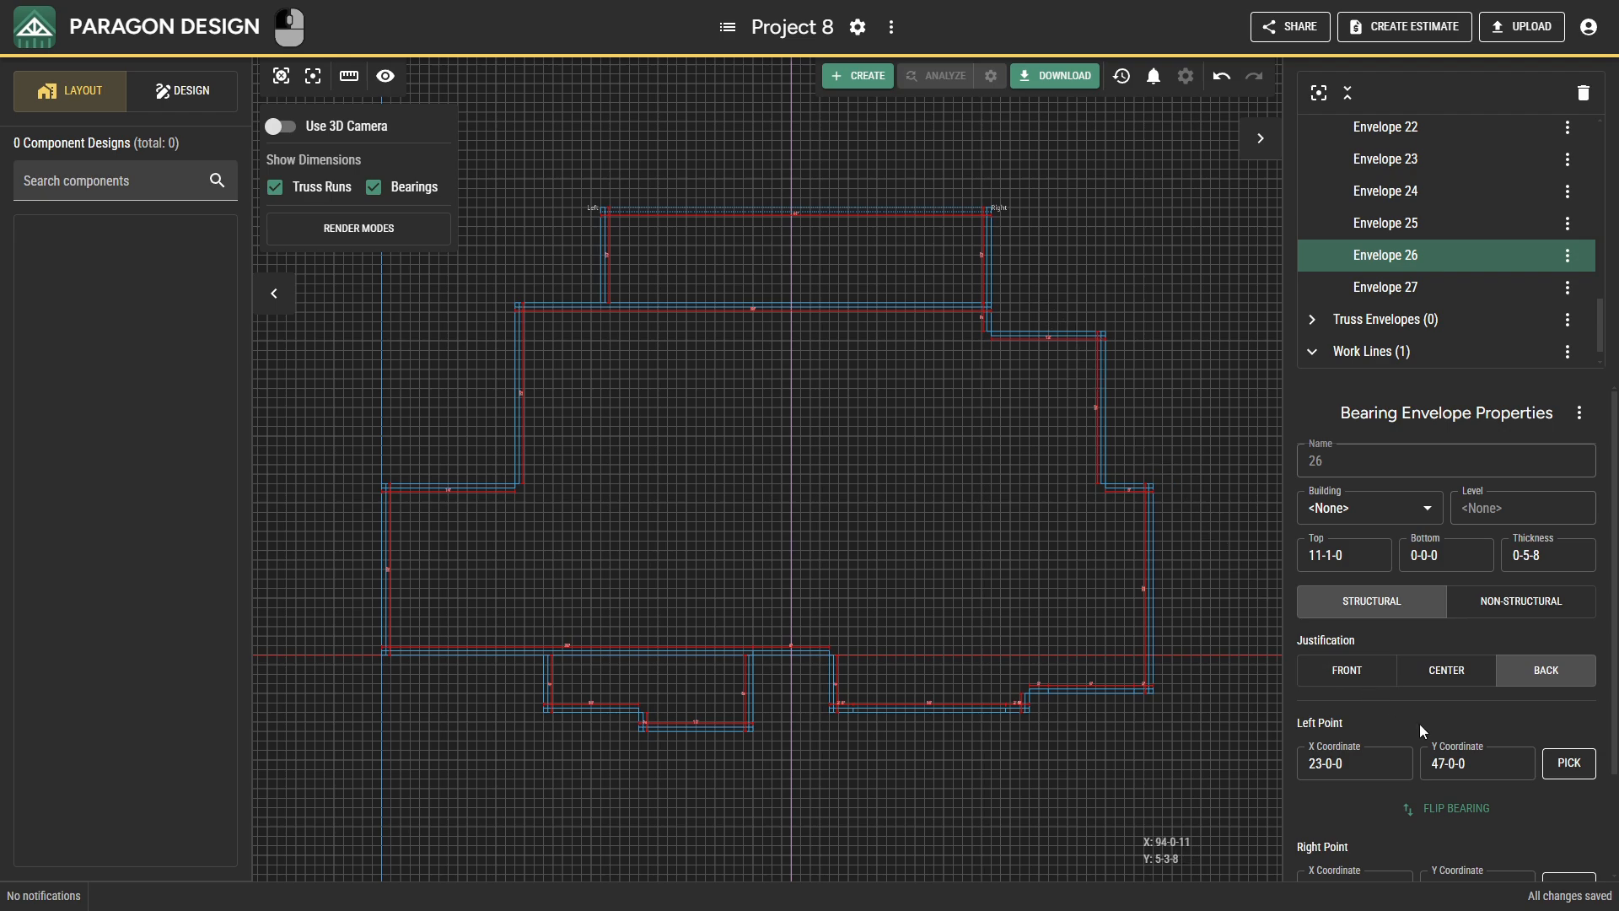
pyautogui.scroll(-1, 1554, 830)
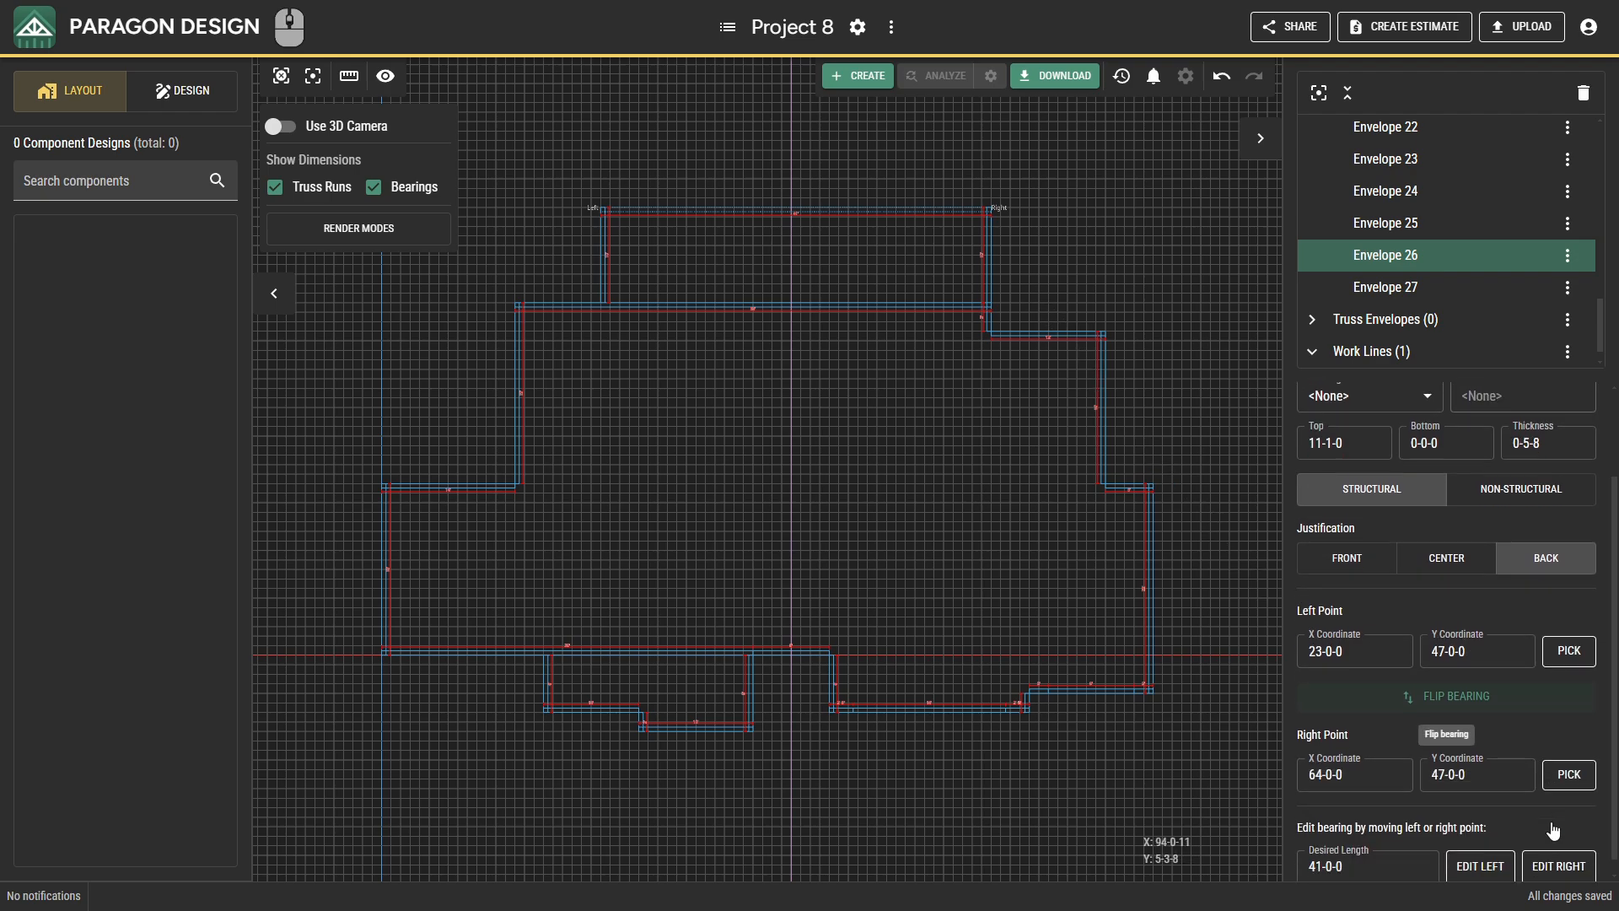
pyautogui.click(1567, 776)
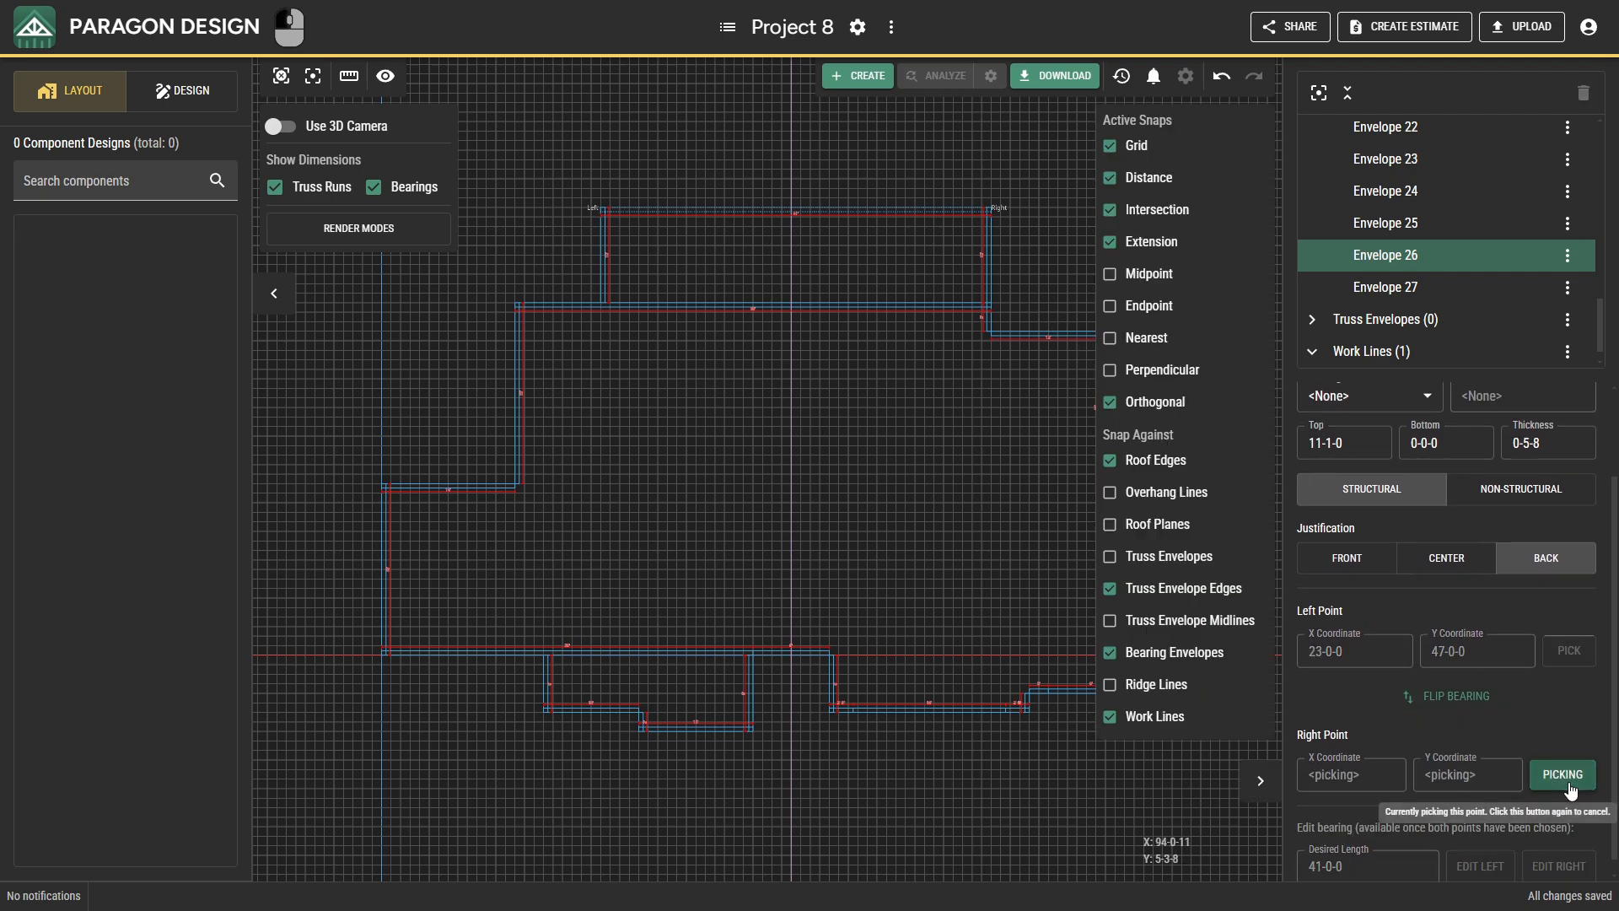
pyautogui.click(797, 217)
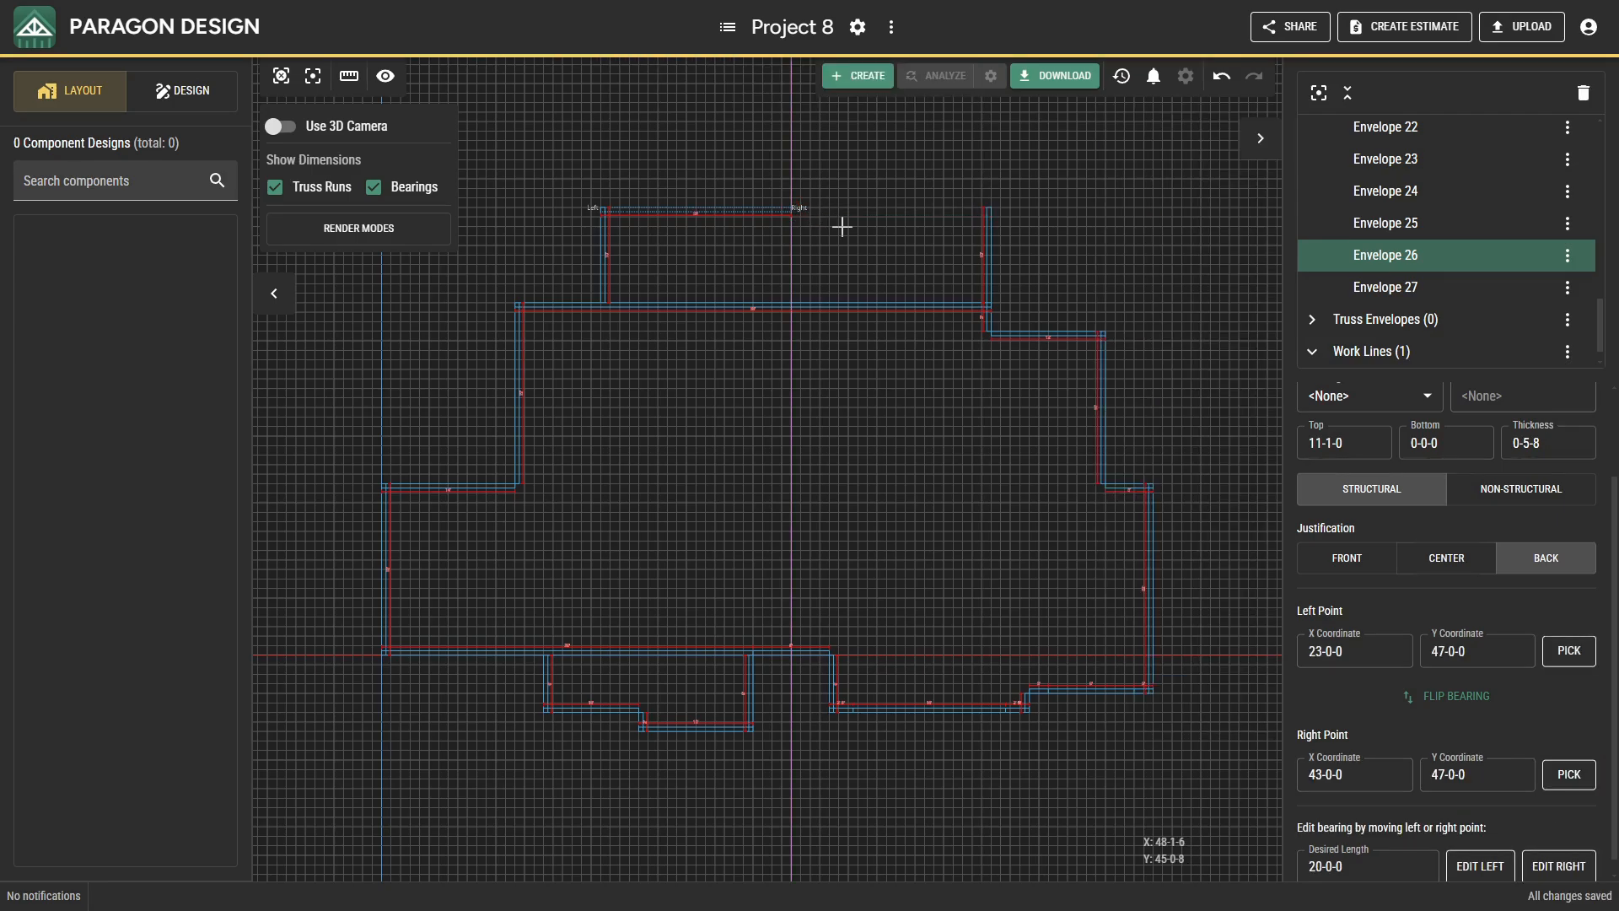
# Turn off Orthogonal snapping and move the projection's right side bearing onto the work line, from (43-0-0, 47-0-0) down to the long upper wall.
pyautogui.click(990, 249)
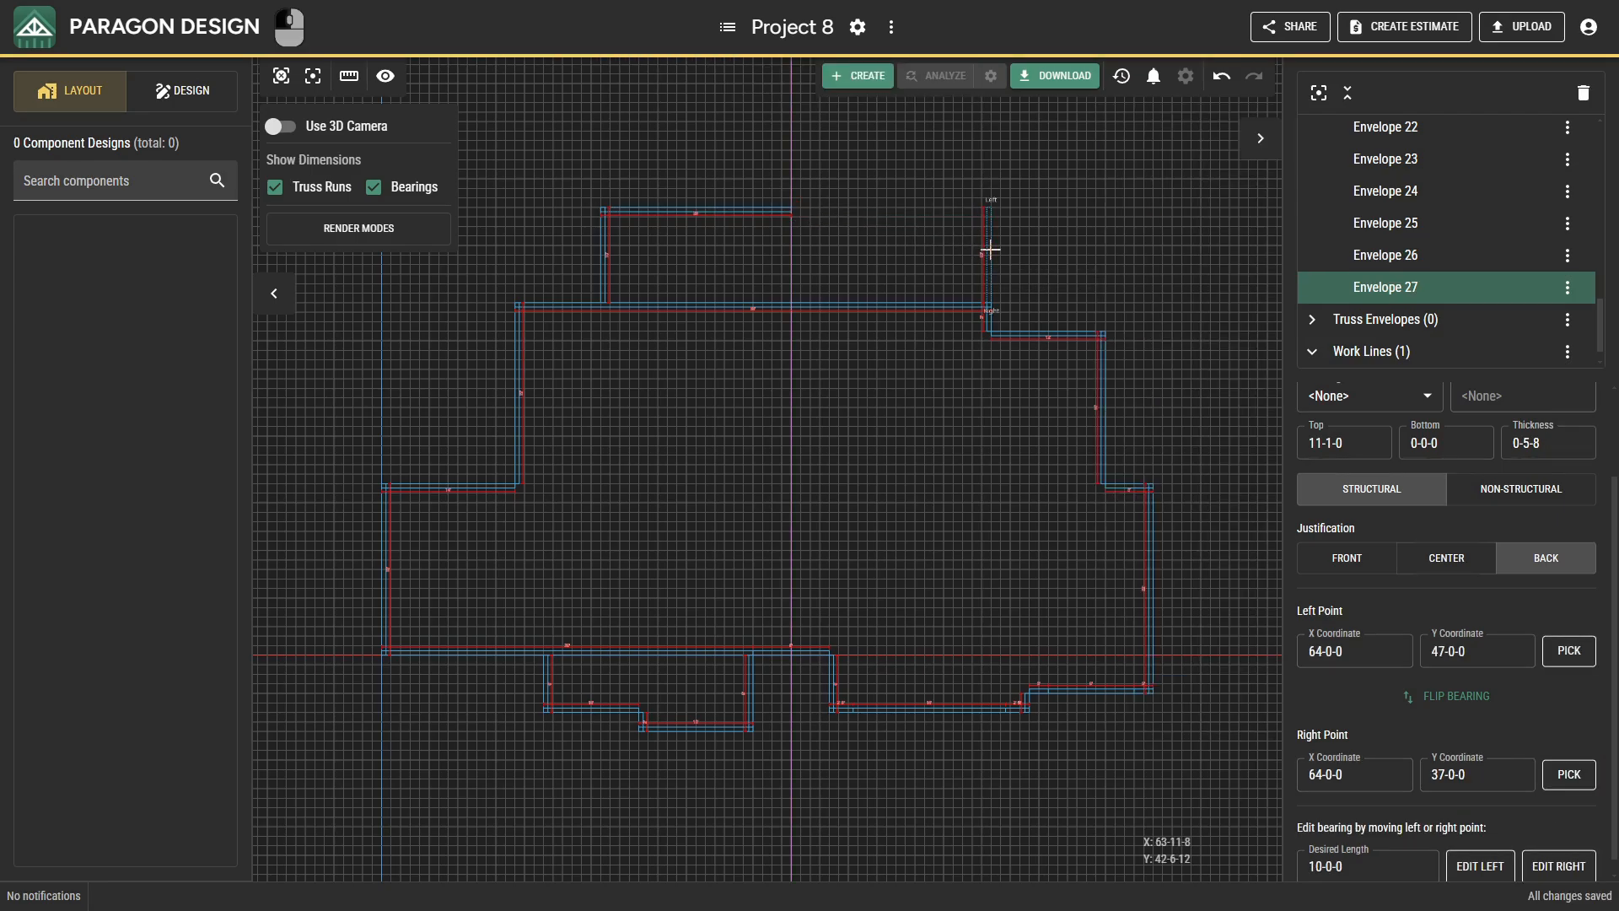
pyautogui.click(1567, 650)
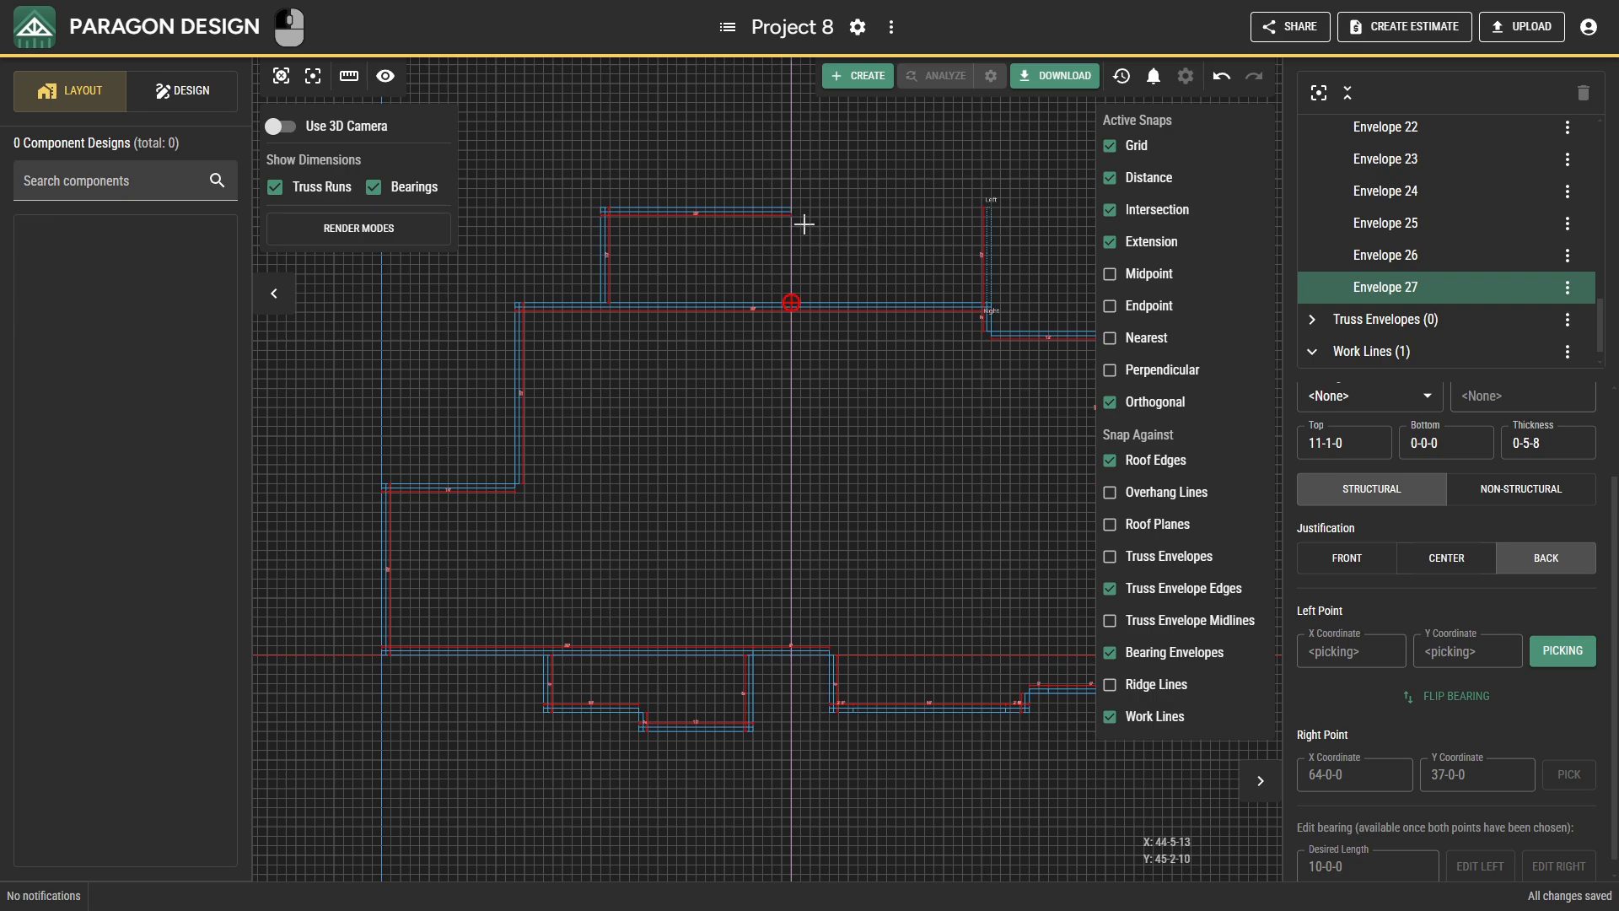
pyautogui.click(1110, 403)
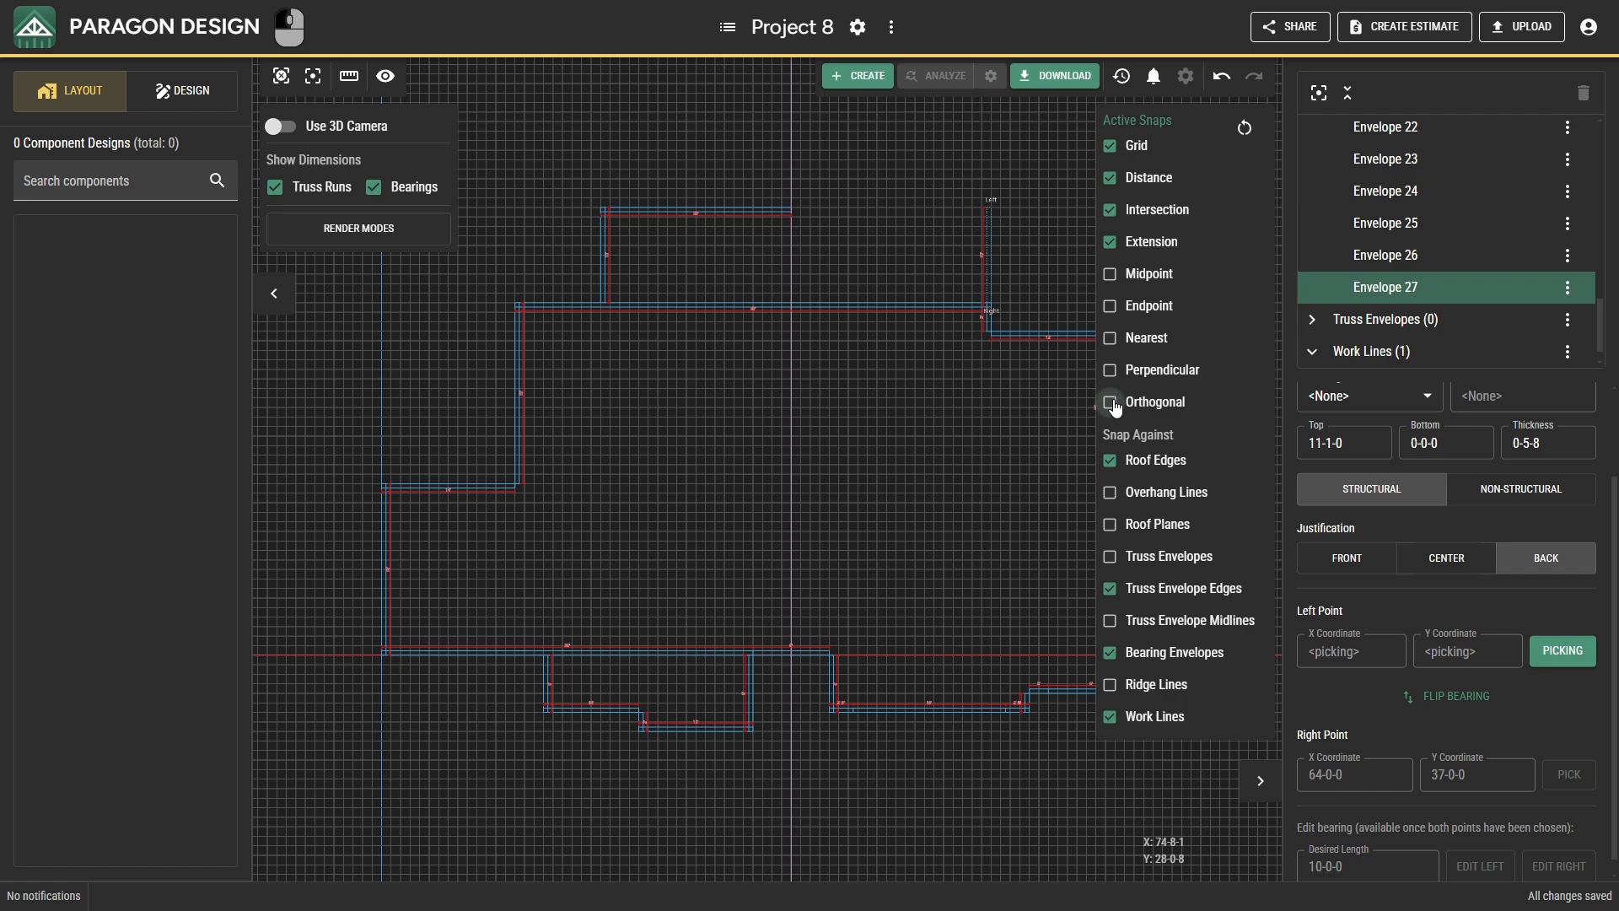
pyautogui.click(793, 206)
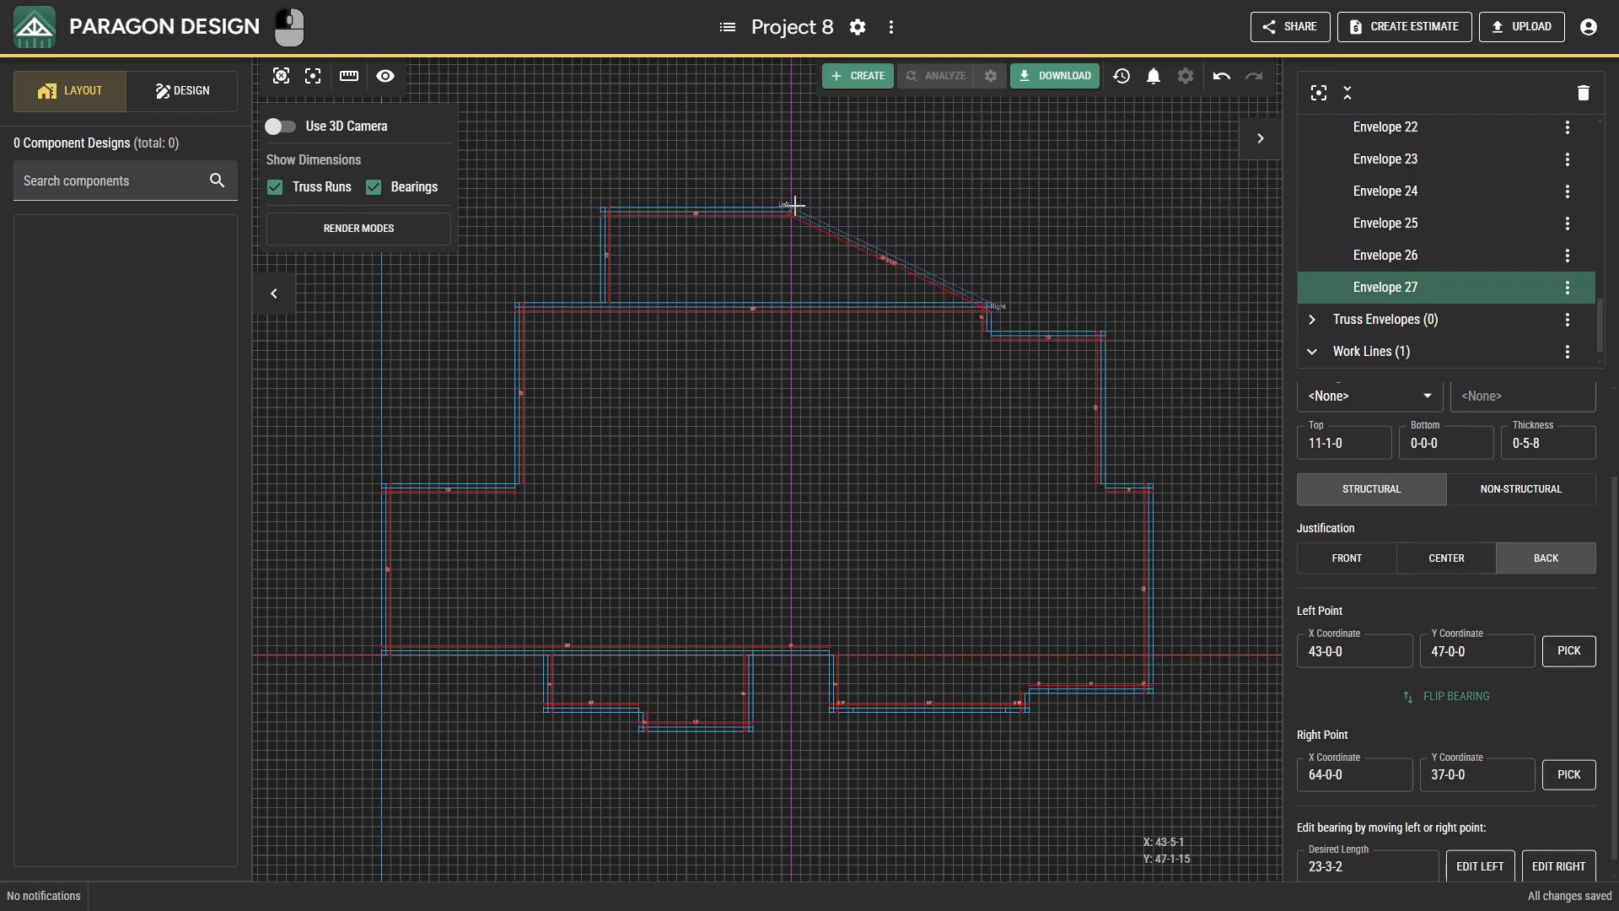
pyautogui.click(1569, 774)
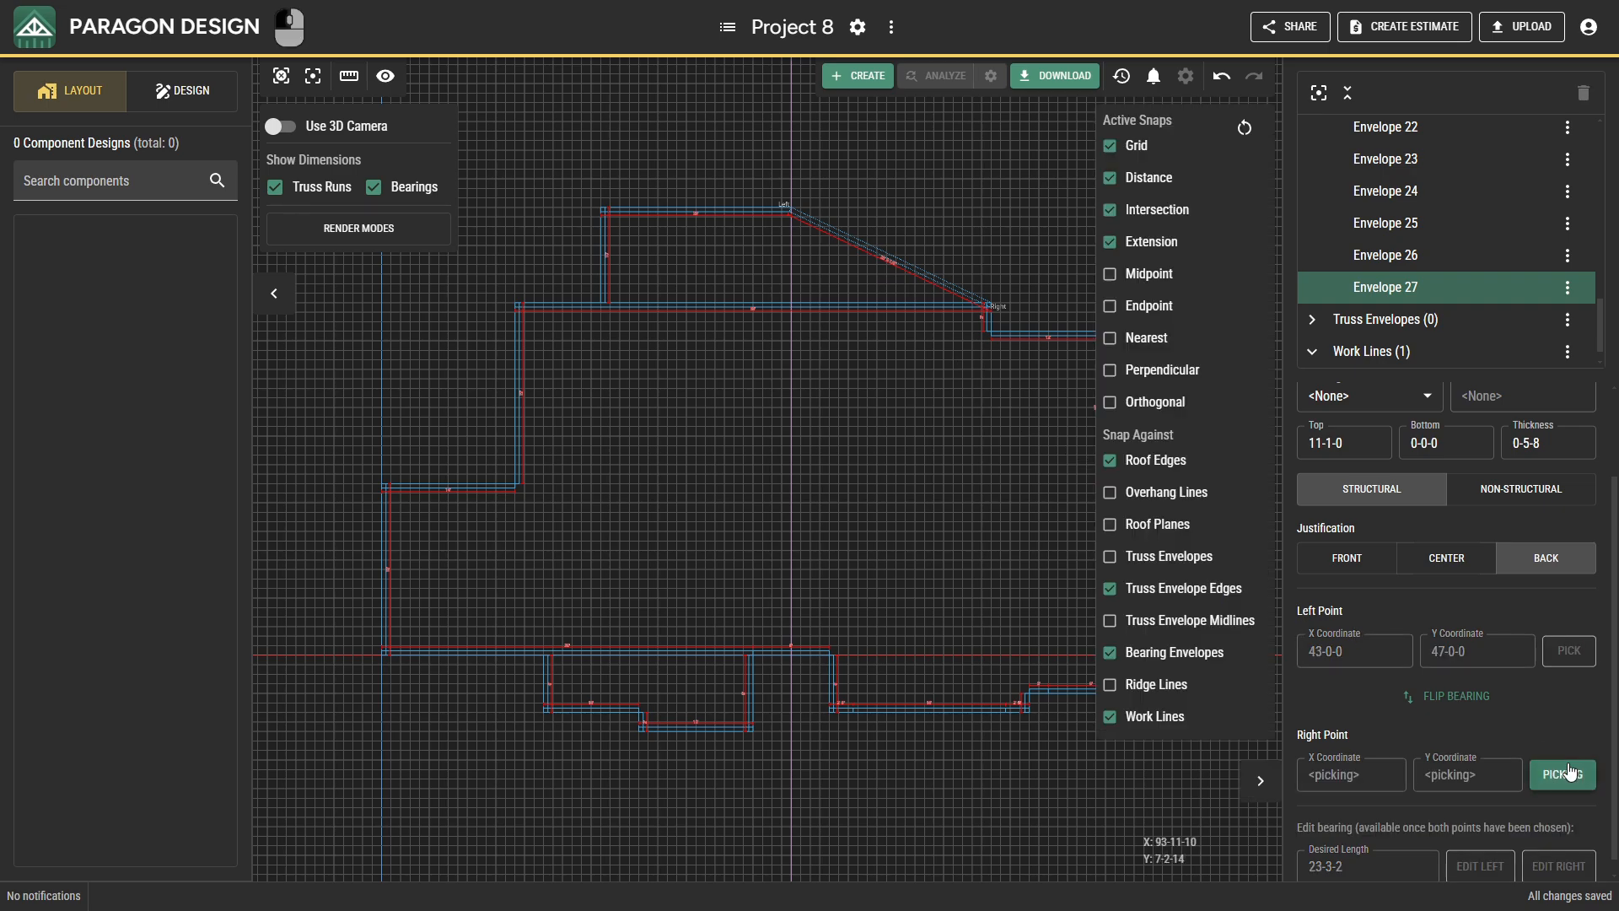
pyautogui.click(798, 295)
pyautogui.press('Escape')
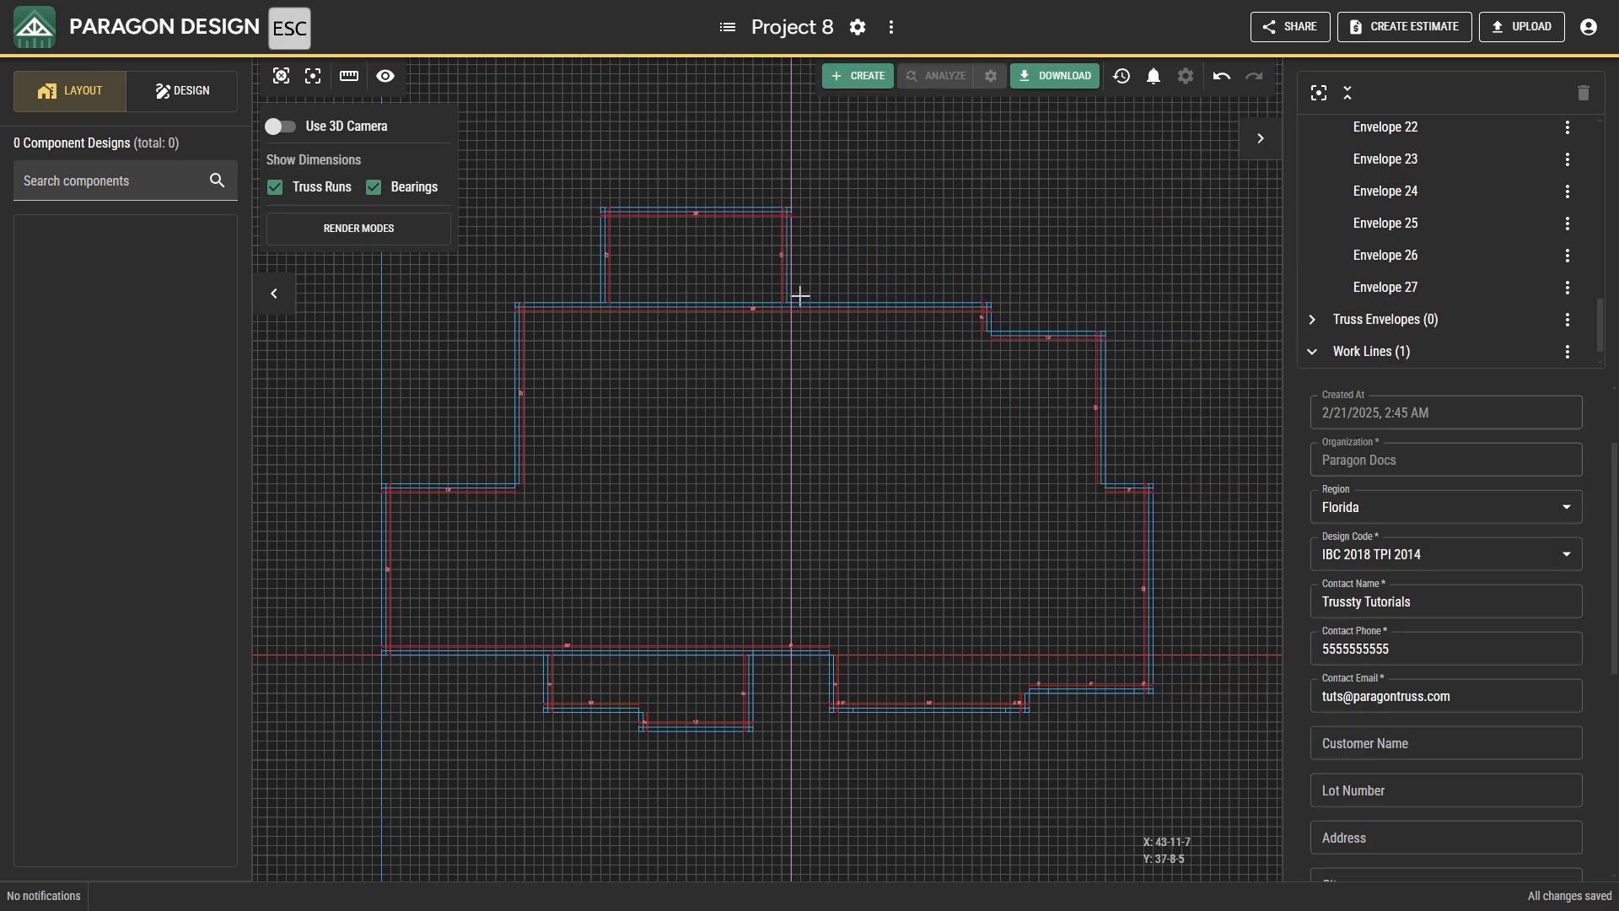
# Delete all work lines from the project.
pyautogui.click(1567, 351)
pyautogui.click(1547, 425)
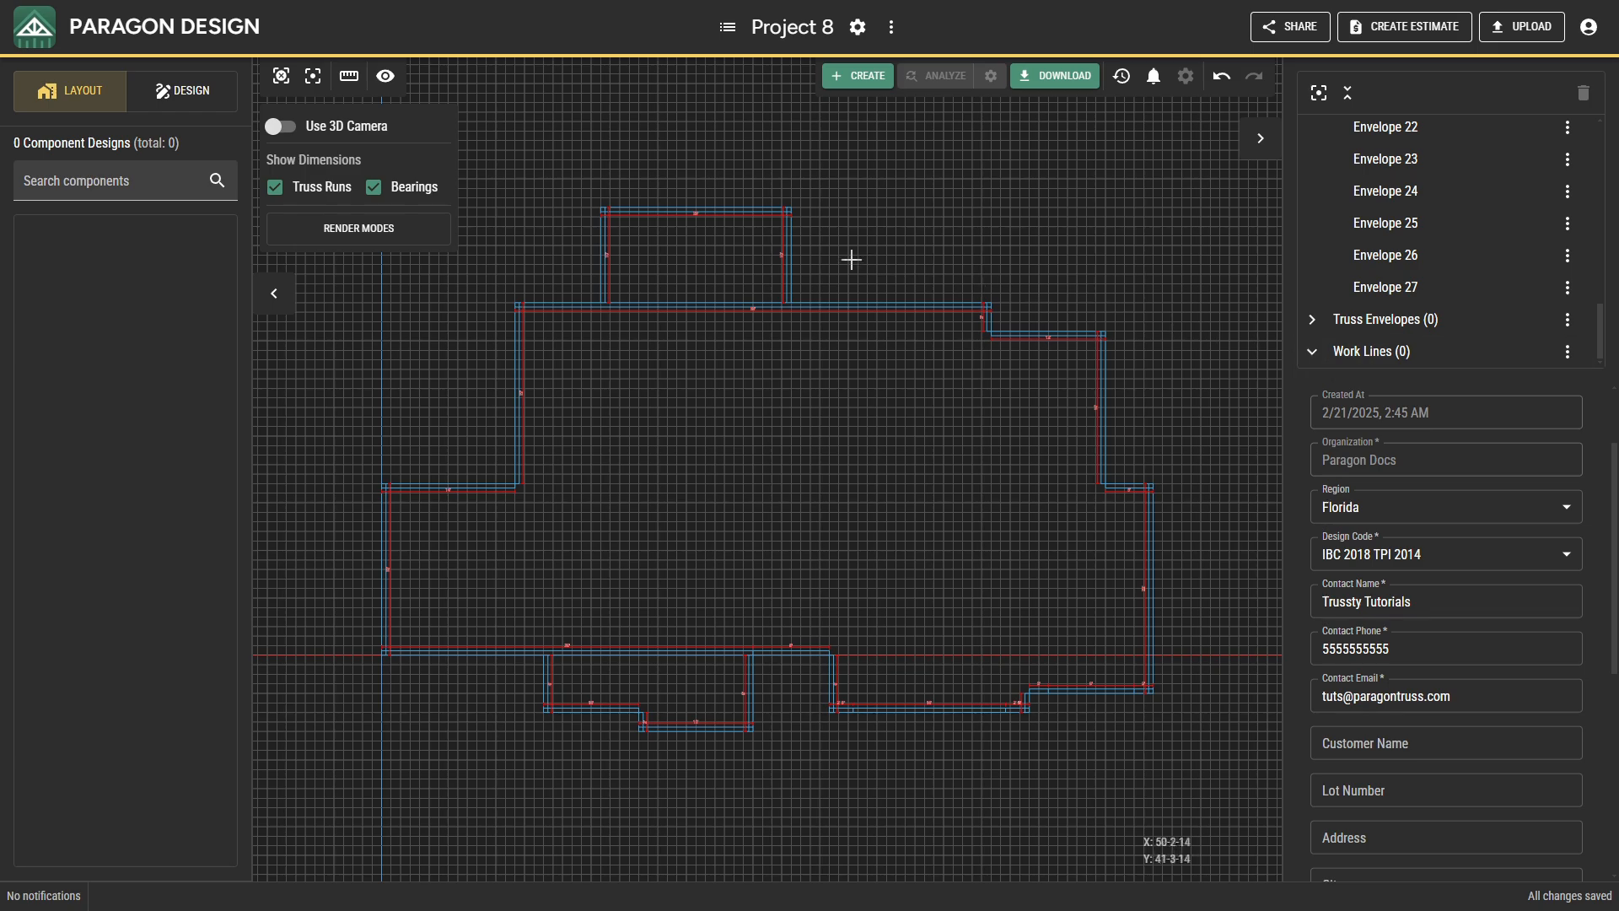
pyautogui.click(789, 246)
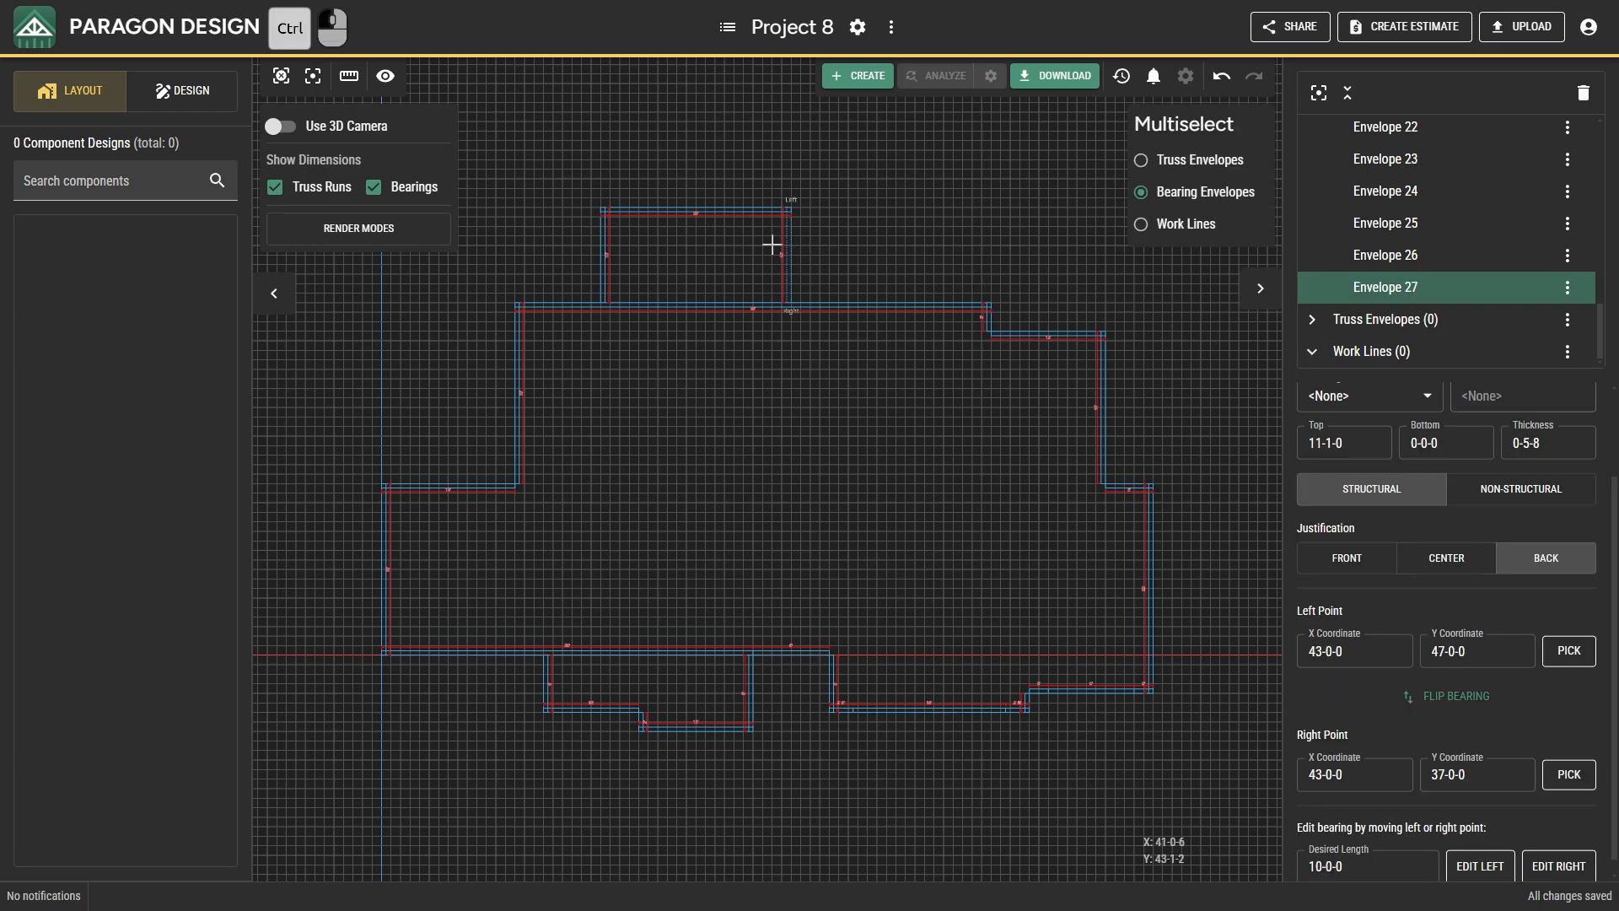
pyautogui.keyDown('ctrl'); pyautogui.moveTo(769, 245); pyautogui.dragTo(537, 198); pyautogui.keyUp('ctrl')
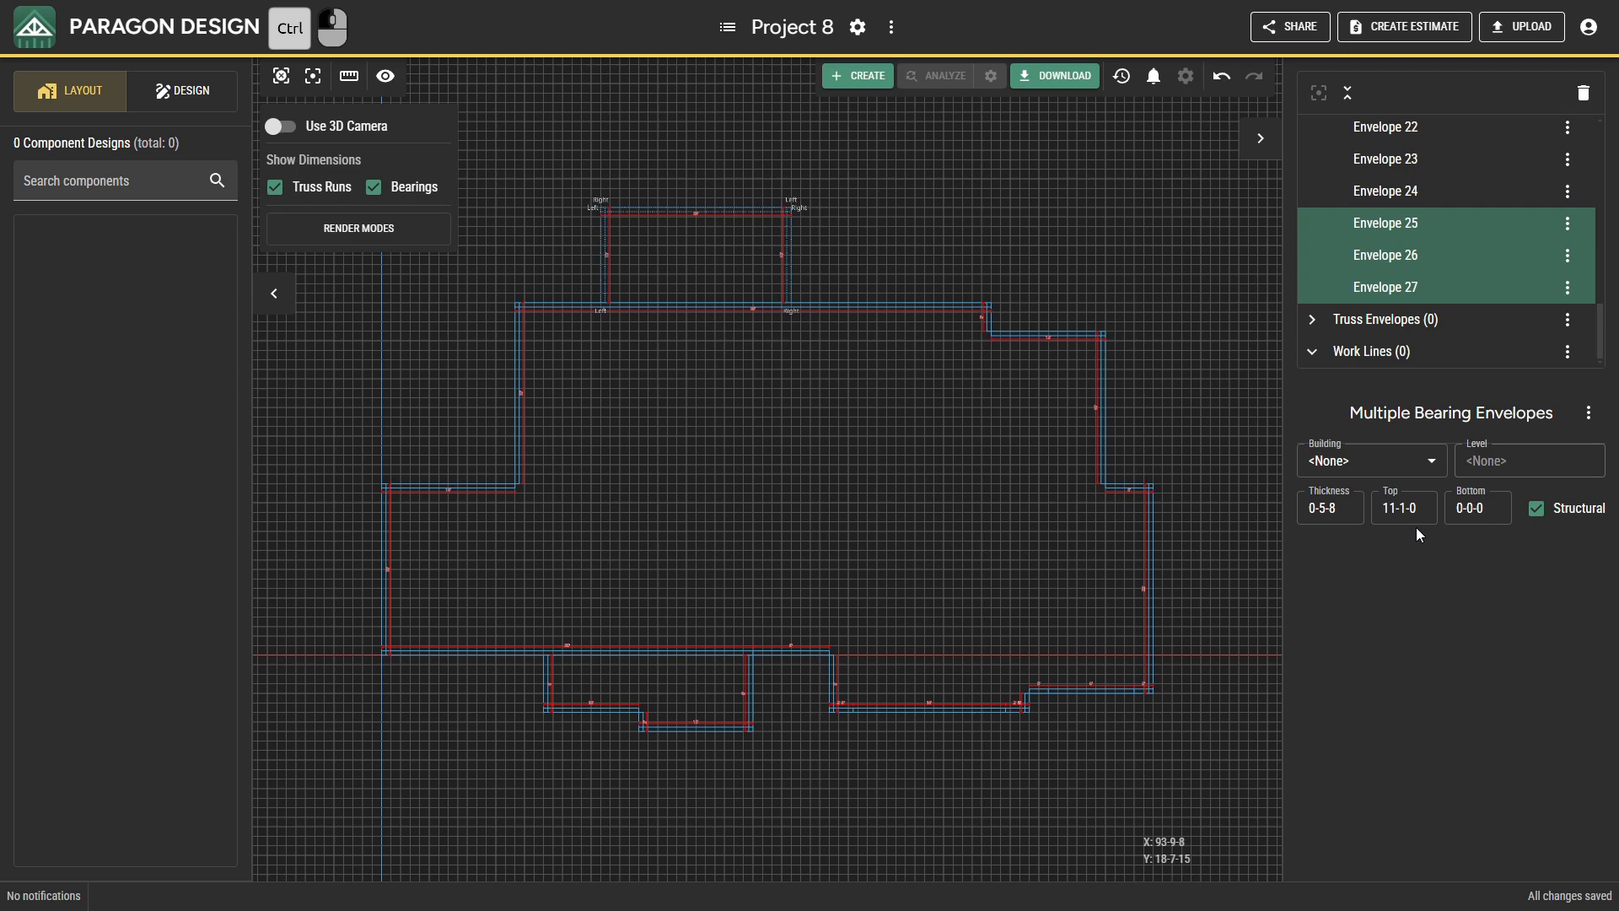
pyautogui.press('Escape')
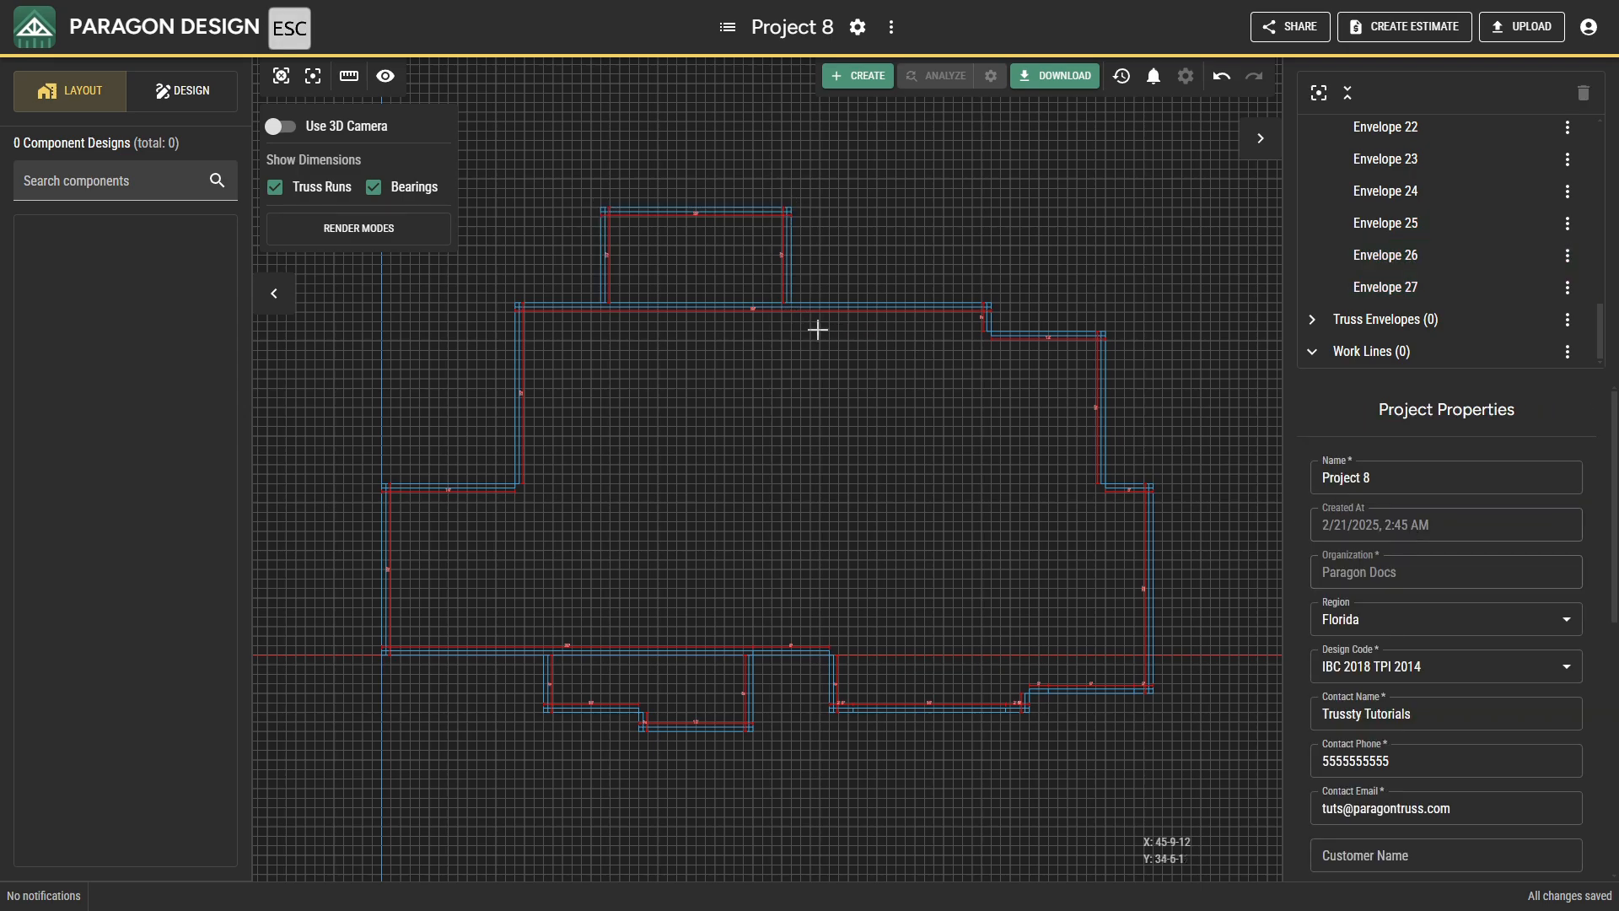
pyautogui.keyDown('ctrl'); pyautogui.moveTo(817, 329); pyautogui.dragTo(639, 188); pyautogui.keyUp('ctrl')
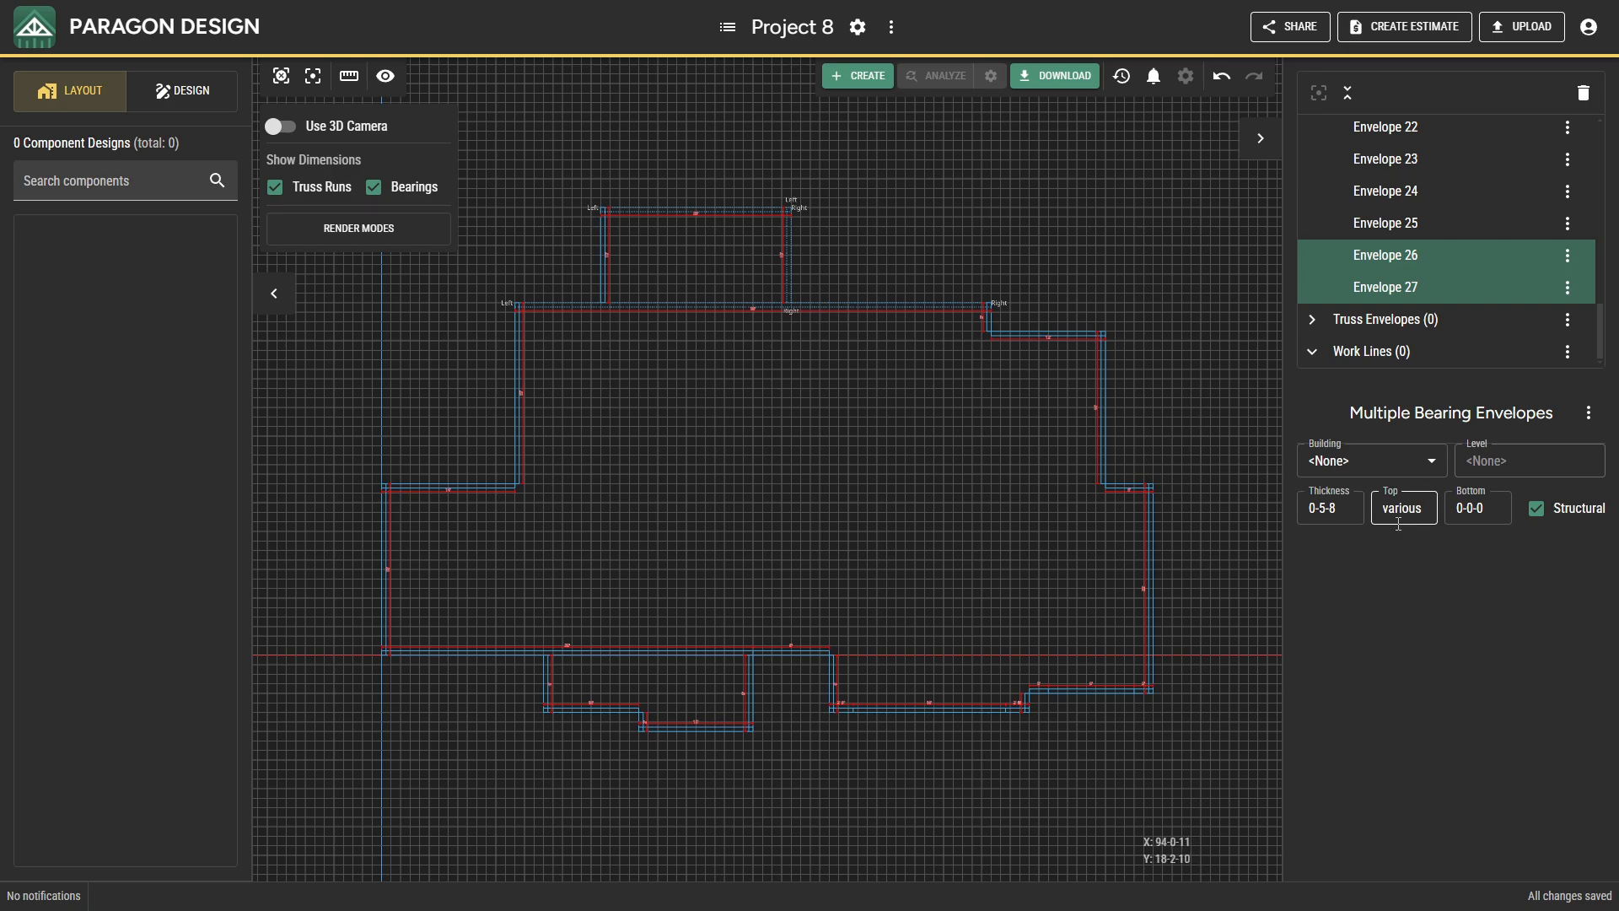
pyautogui.press('Escape')
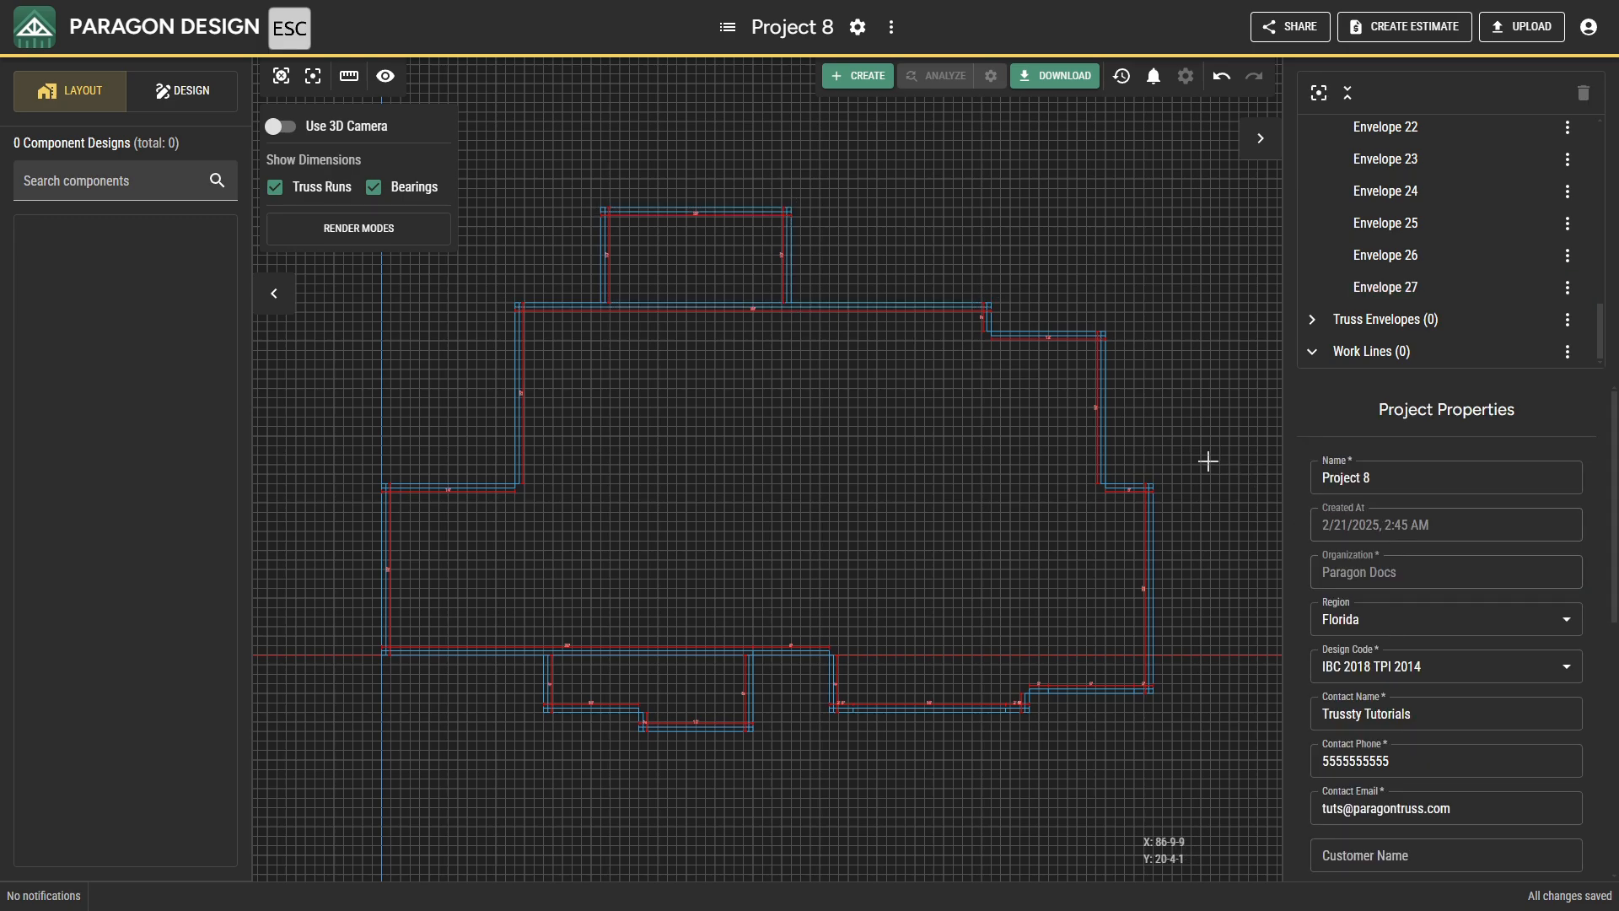
# Set the top height of the long upper wall's bearing to 10-1-0.
pyautogui.click(941, 305)
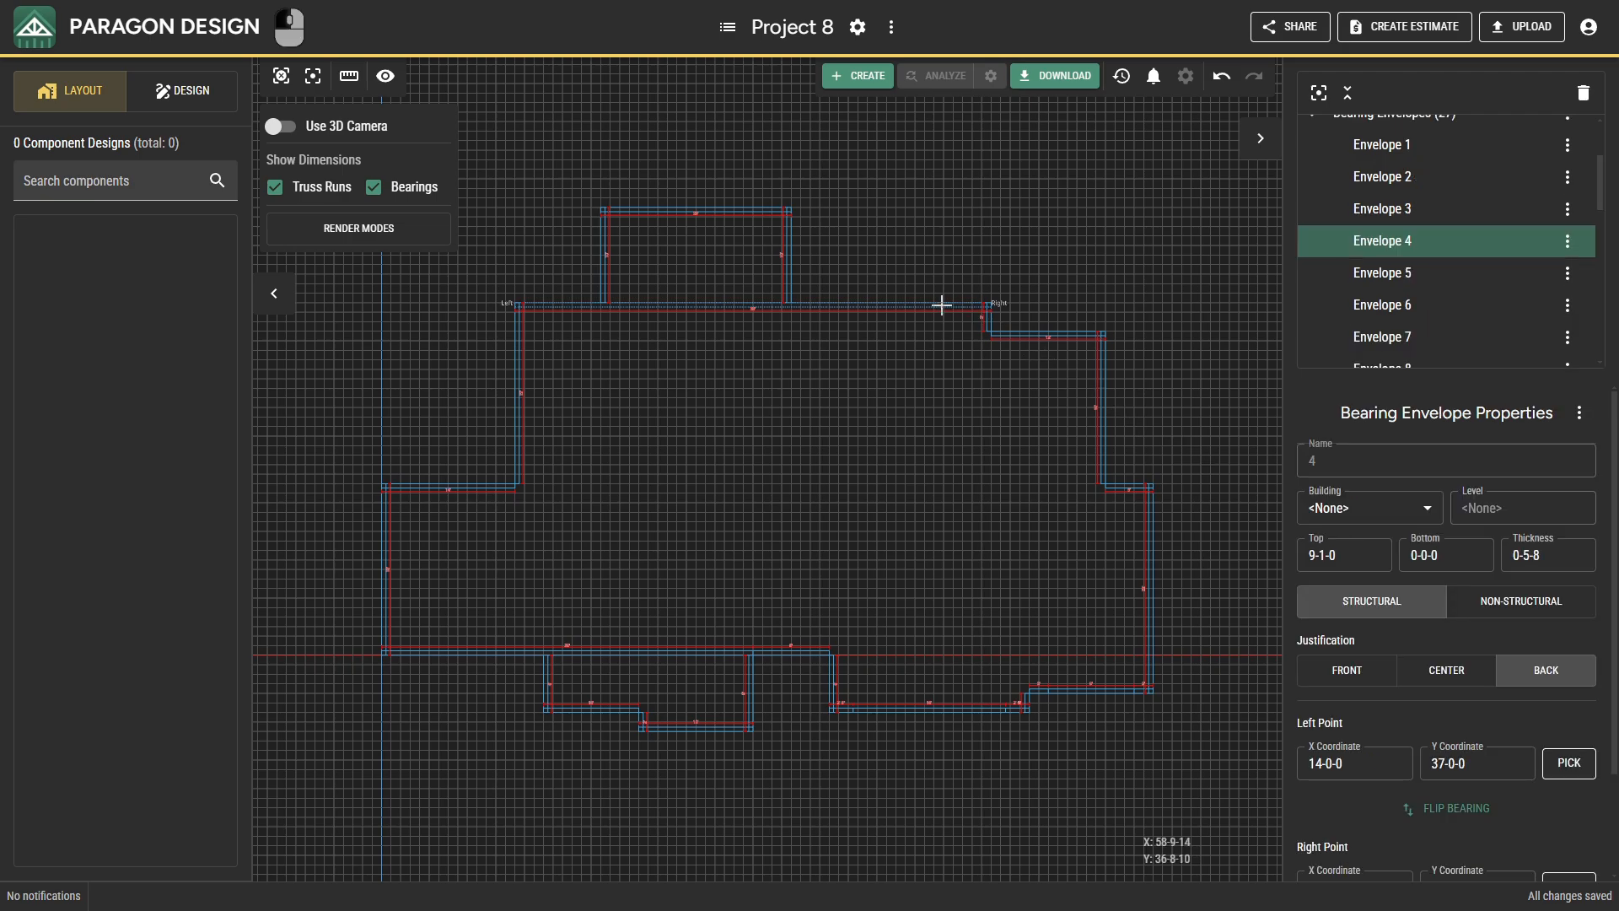
pyautogui.click(1317, 548)
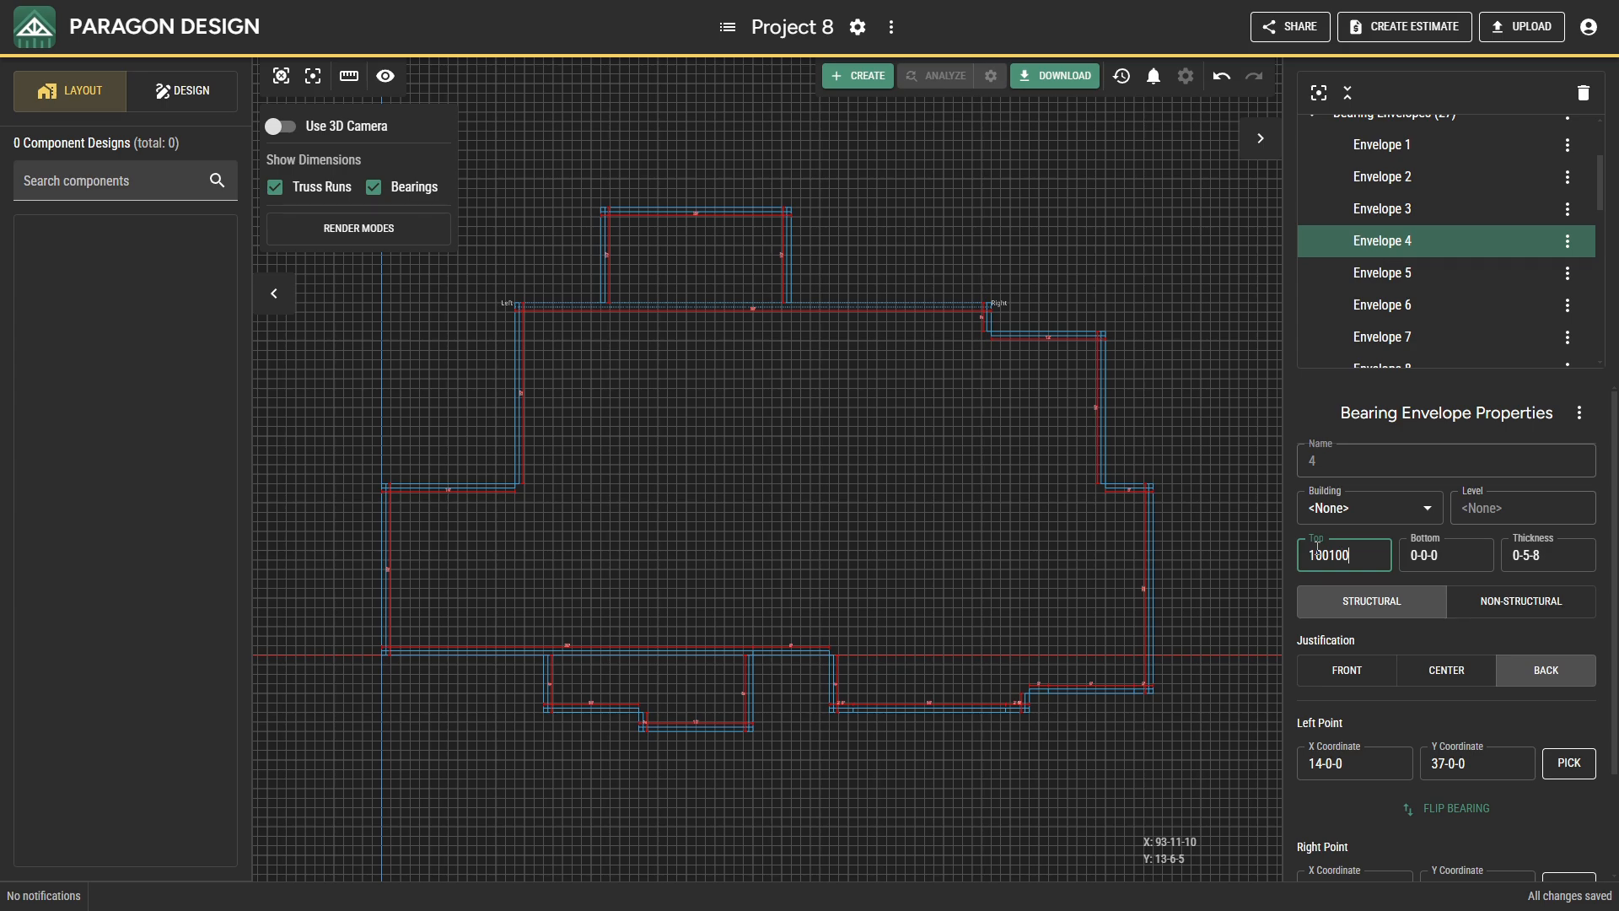
pyautogui.press('Return')
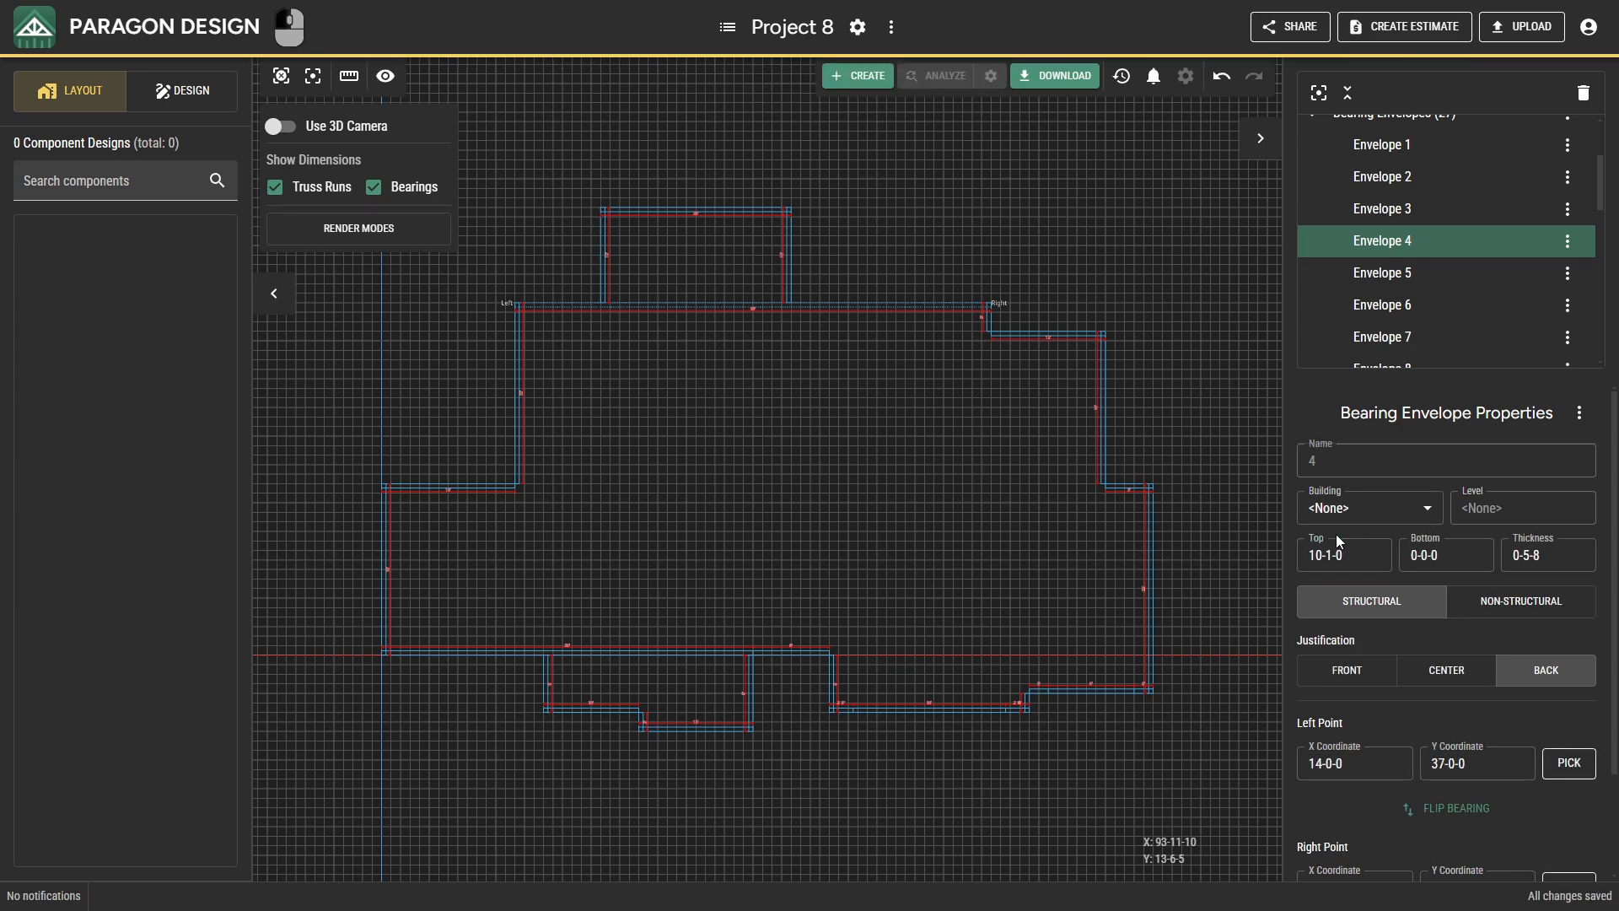
pyautogui.click(591, 196)
pyautogui.press('Escape')
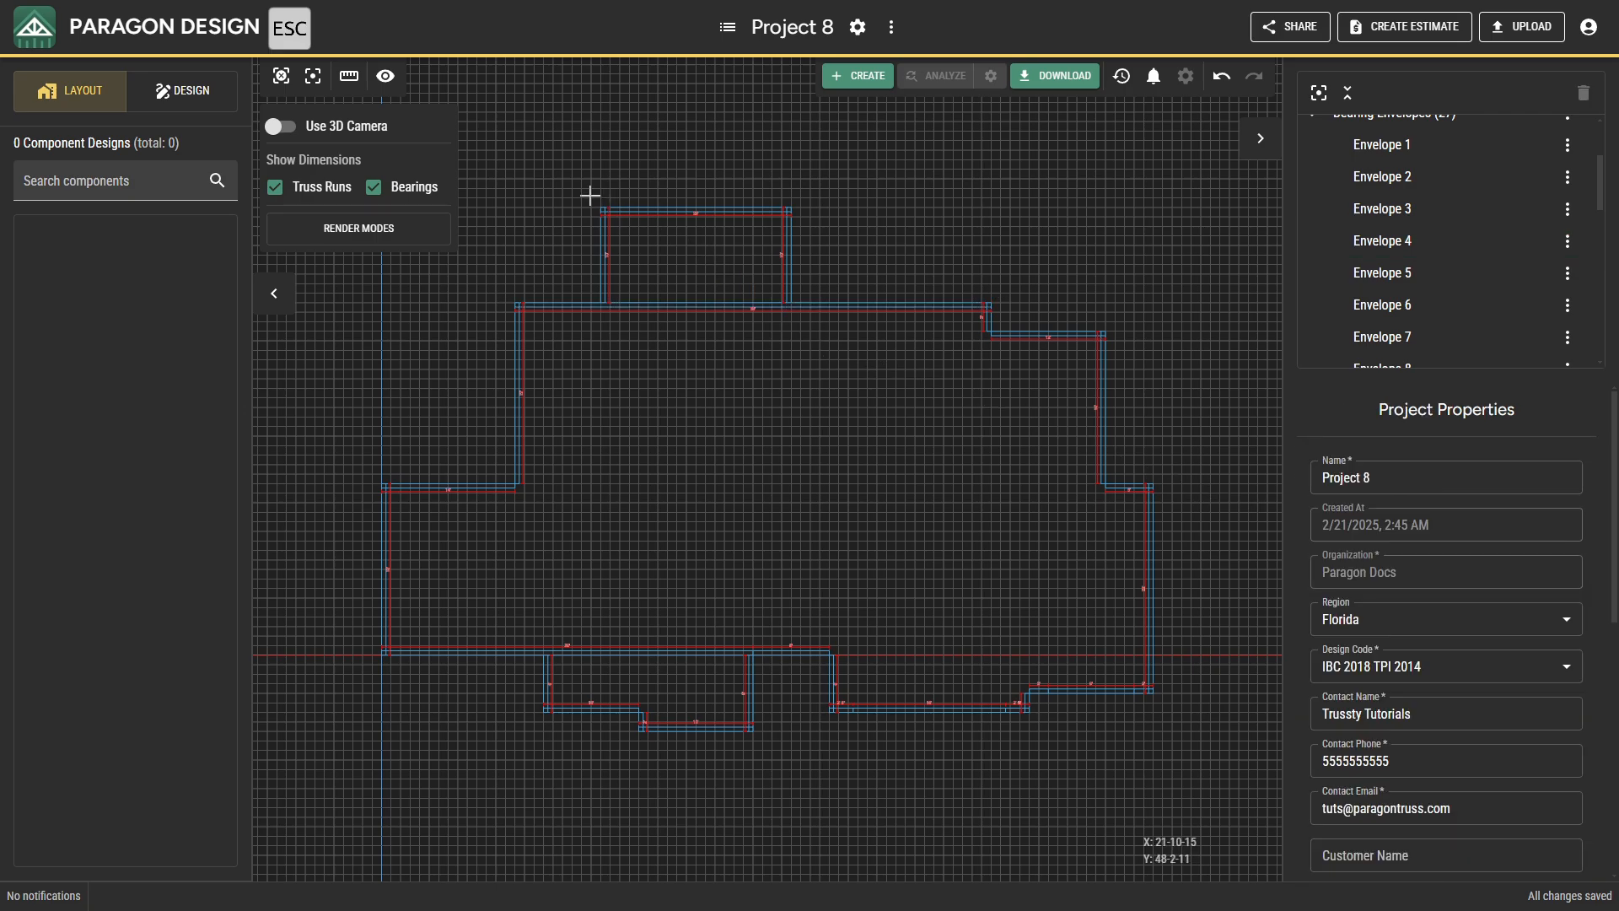
# Set the bottom height to 10-1-0 for the three upper projection bearings and the three lower projection bearings whose top is 11-1-0.
pyautogui.keyDown('ctrl'); pyautogui.moveTo(590, 196); pyautogui.dragTo(805, 264); pyautogui.keyUp('ctrl')
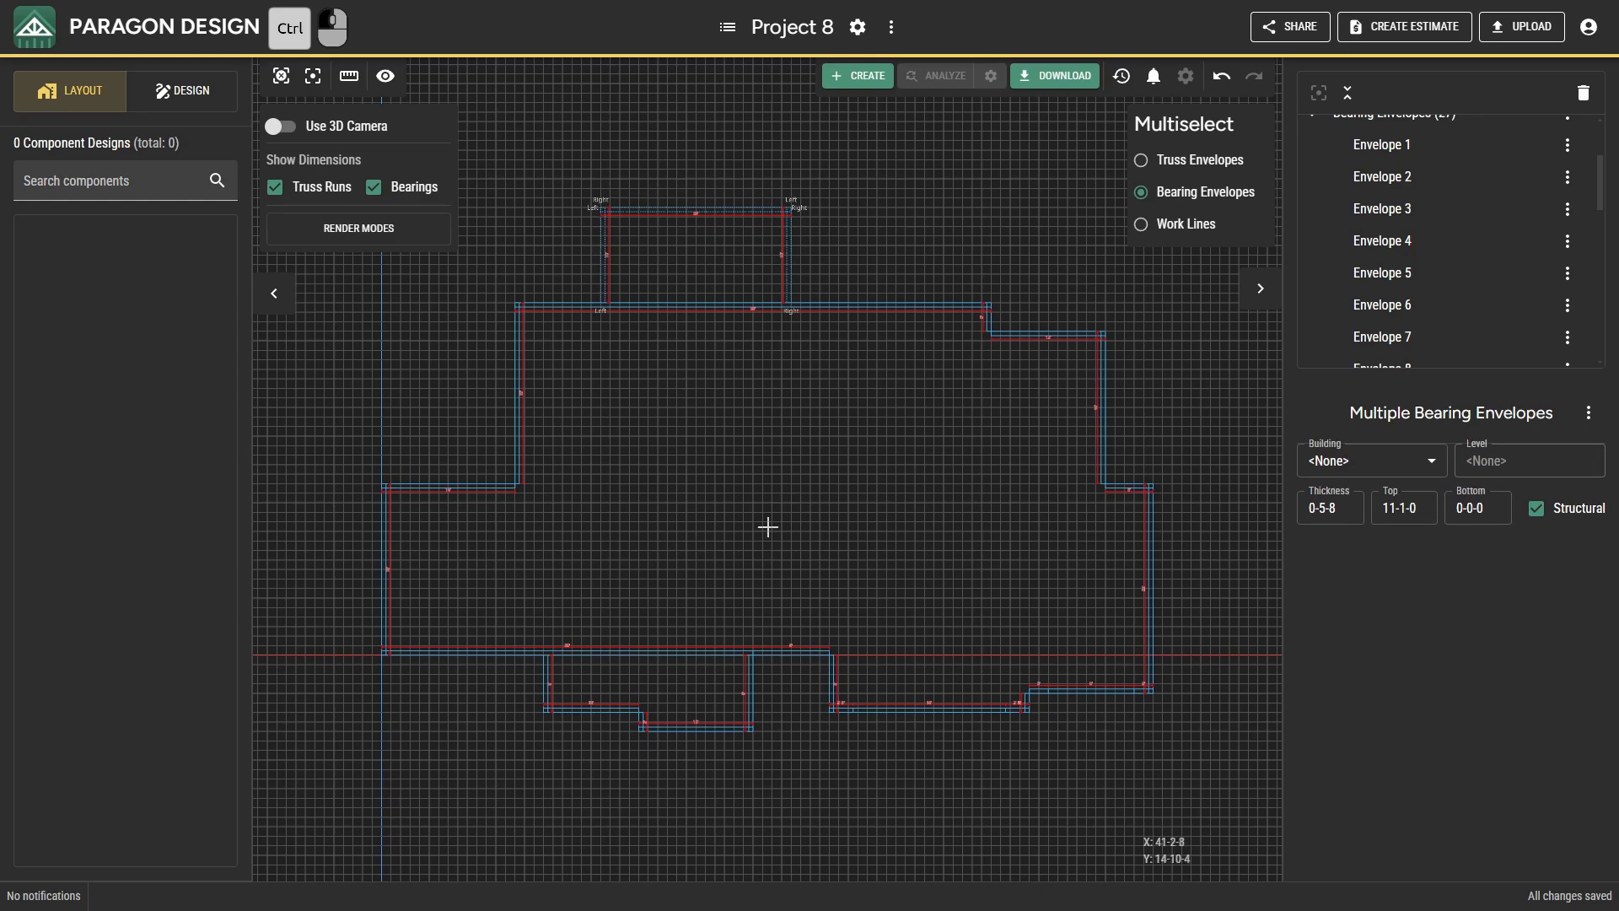
pyautogui.keyDown('ctrl'); pyautogui.moveTo(769, 779); pyautogui.dragTo(528, 684); pyautogui.keyUp('ctrl')
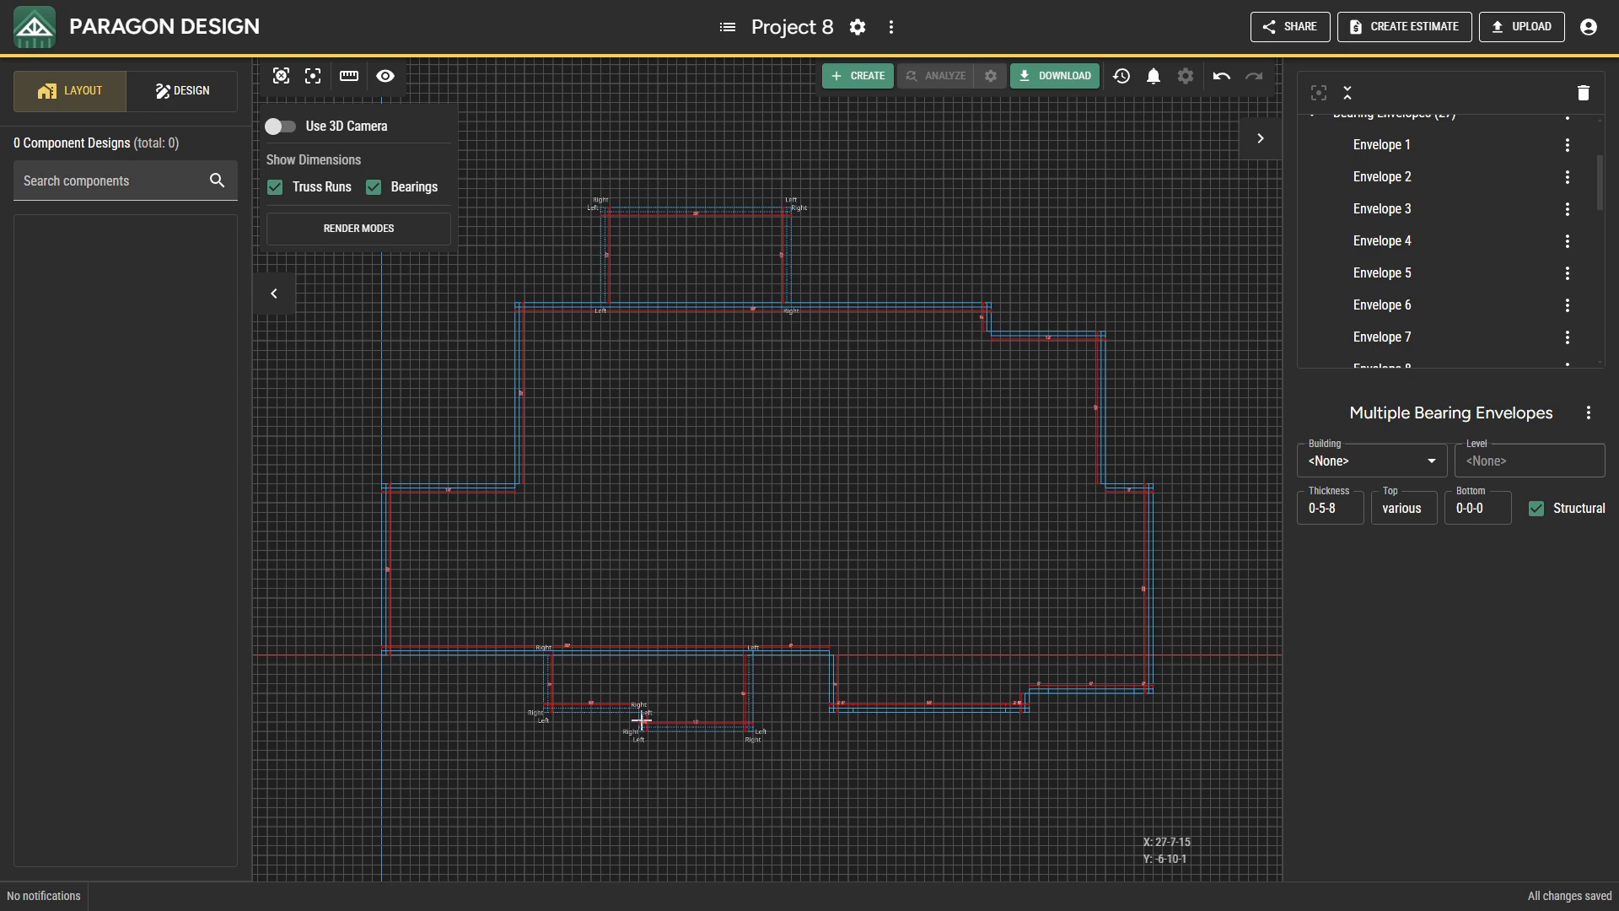
pyautogui.press('ctrl')
pyautogui.keyDown('ctrl'); pyautogui.moveTo(605, 731); pyautogui.dragTo(512, 693); pyautogui.keyUp('ctrl')
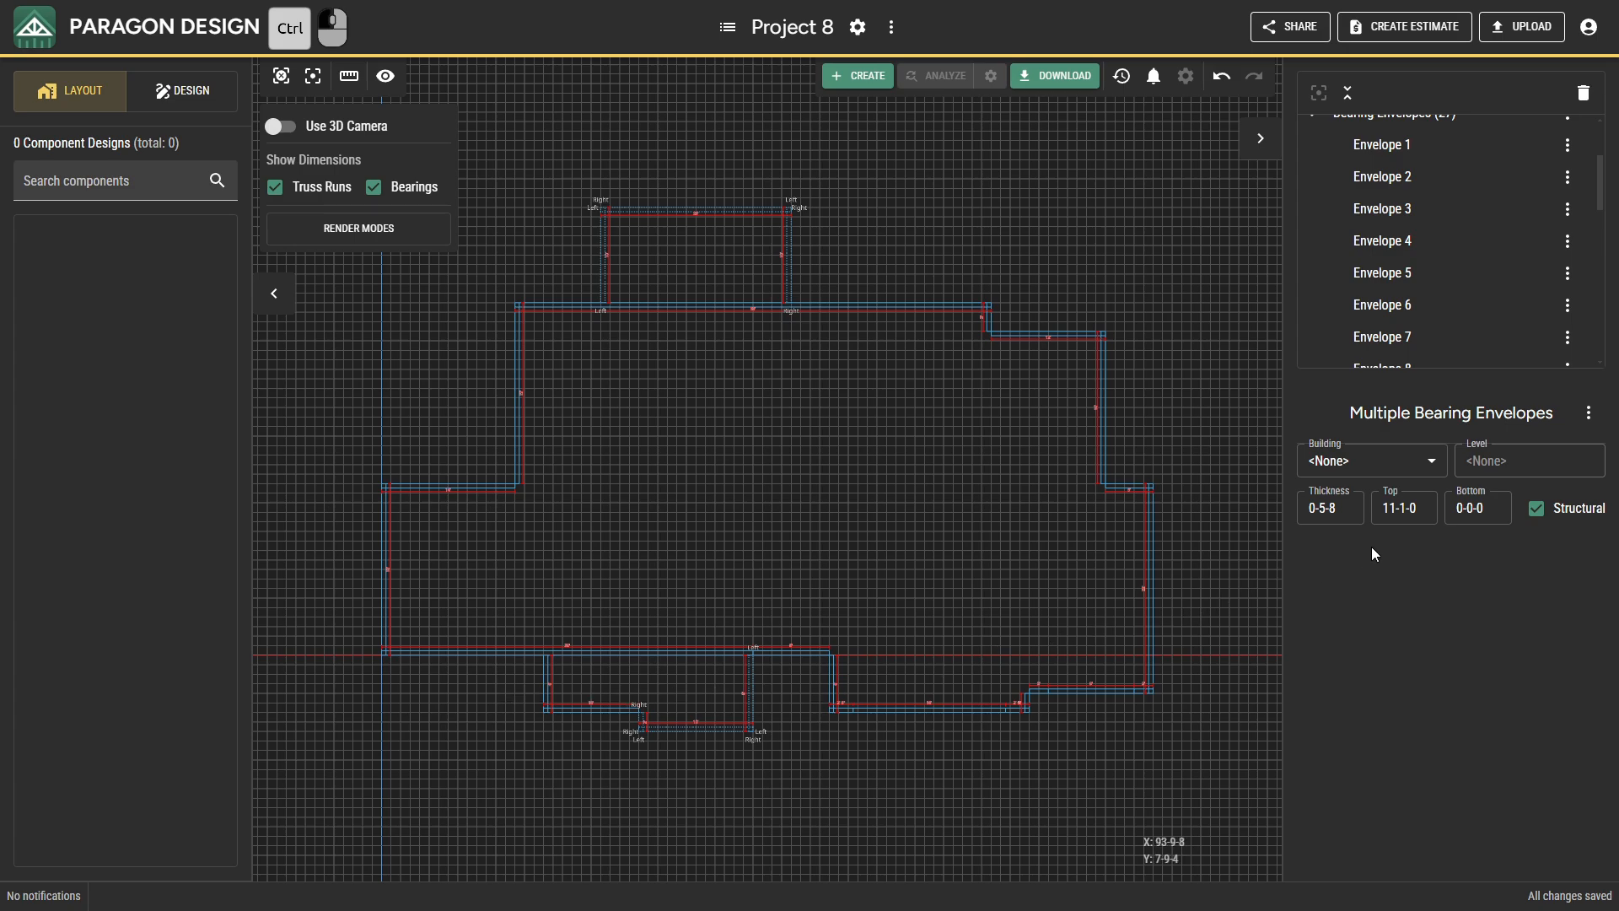
pyautogui.click(1463, 511)
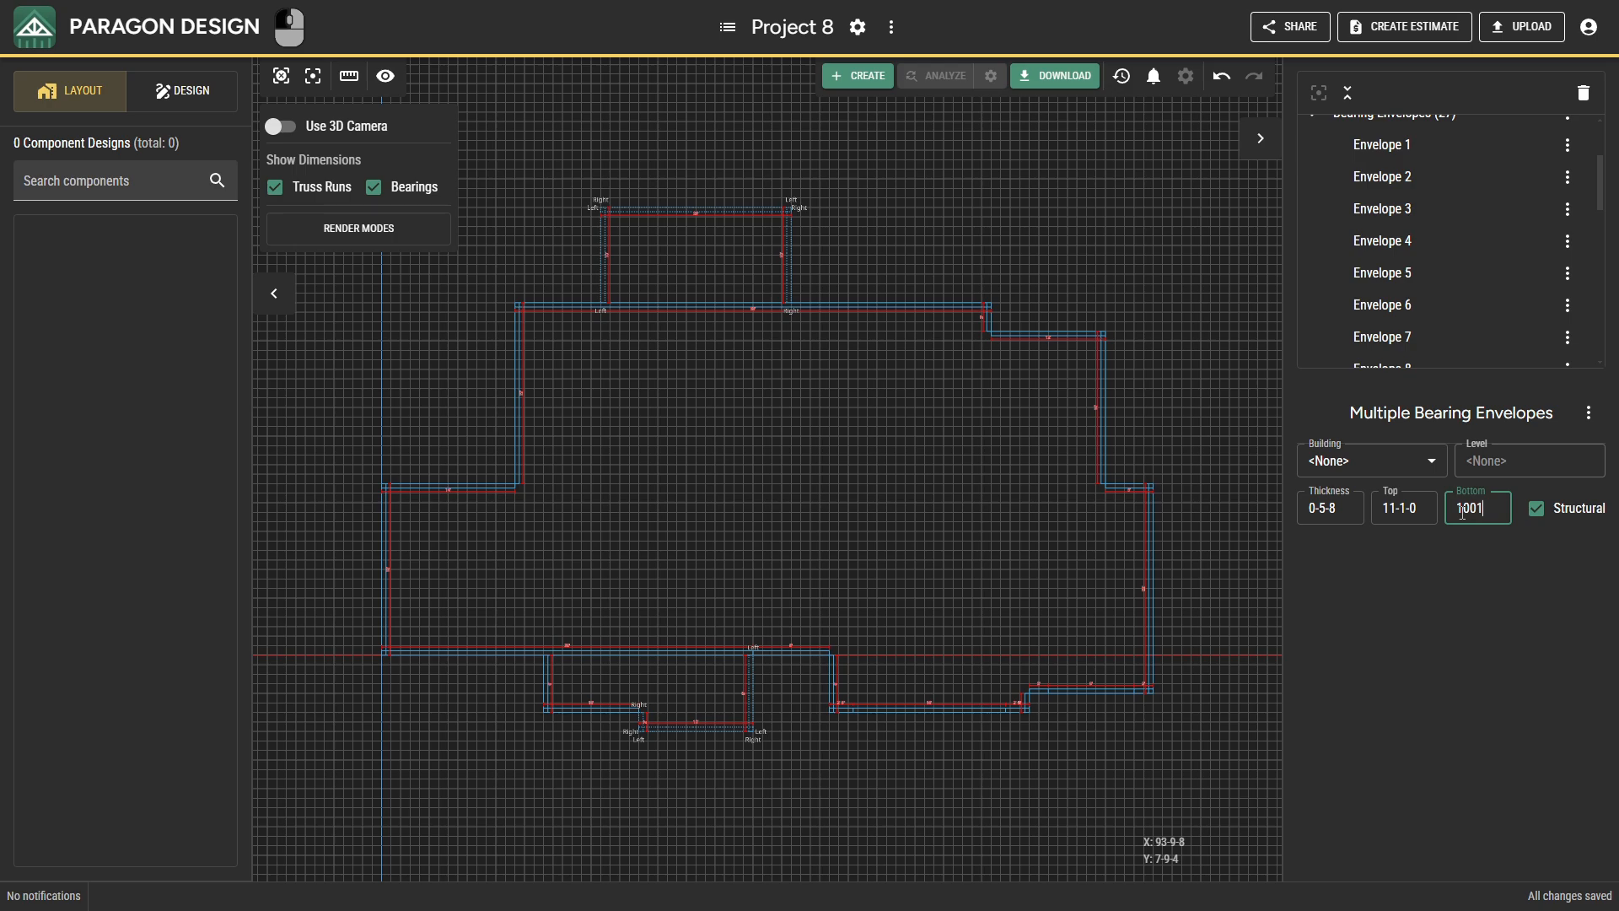
pyautogui.write('100100')
pyautogui.press('Return')
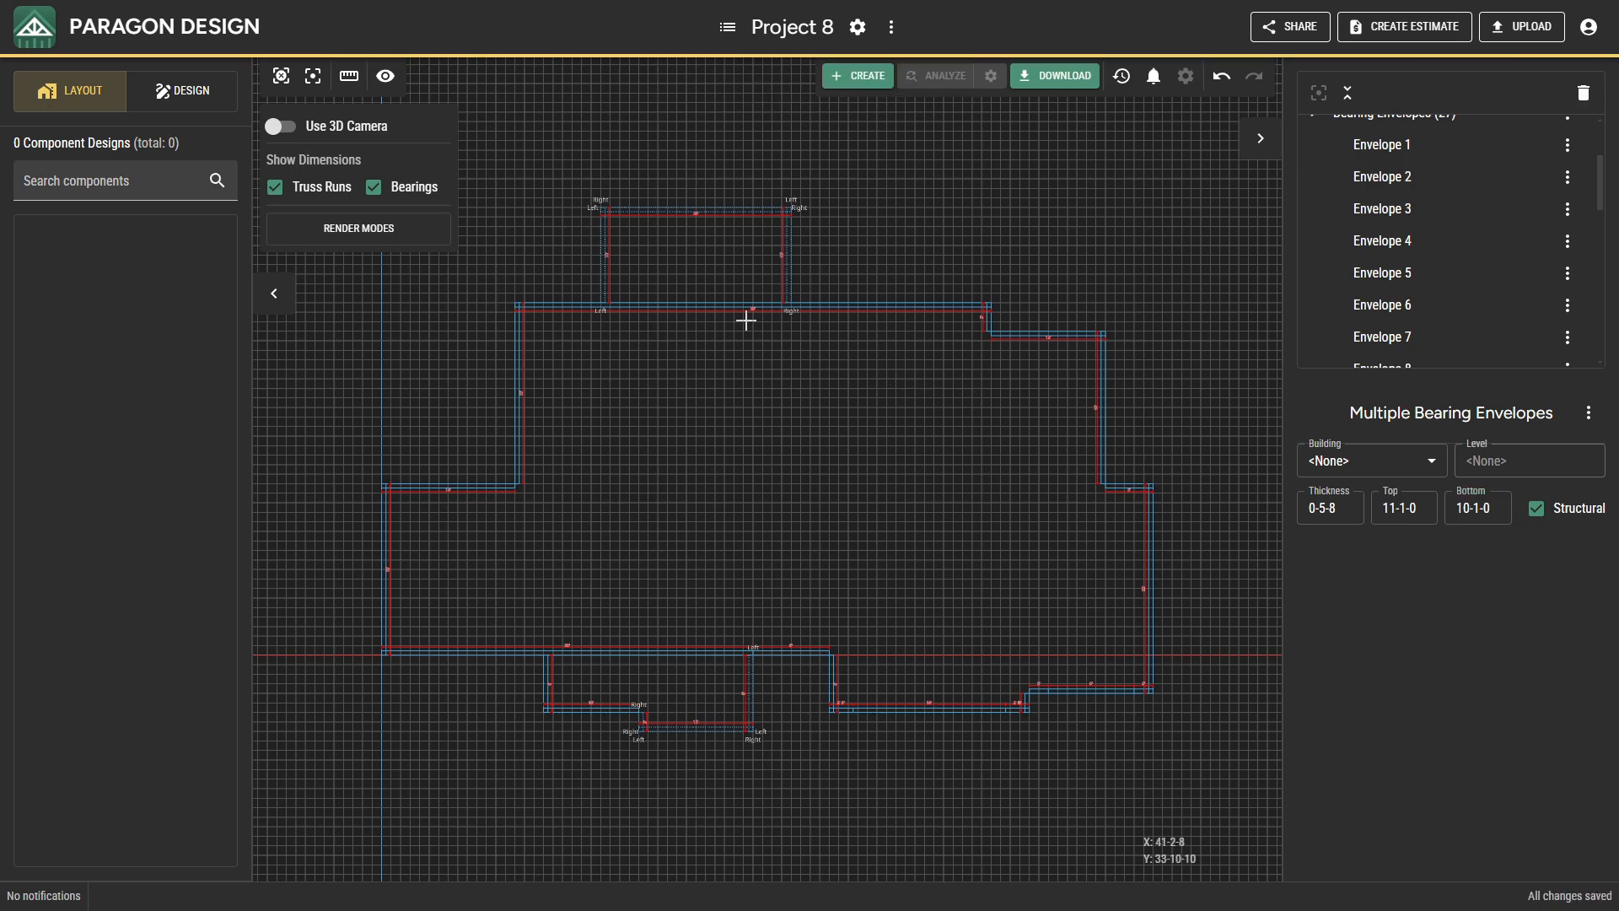
# Switch to the 3D camera and examine the raised bearings of the upper and lower projections.
pyautogui.click(281, 126)
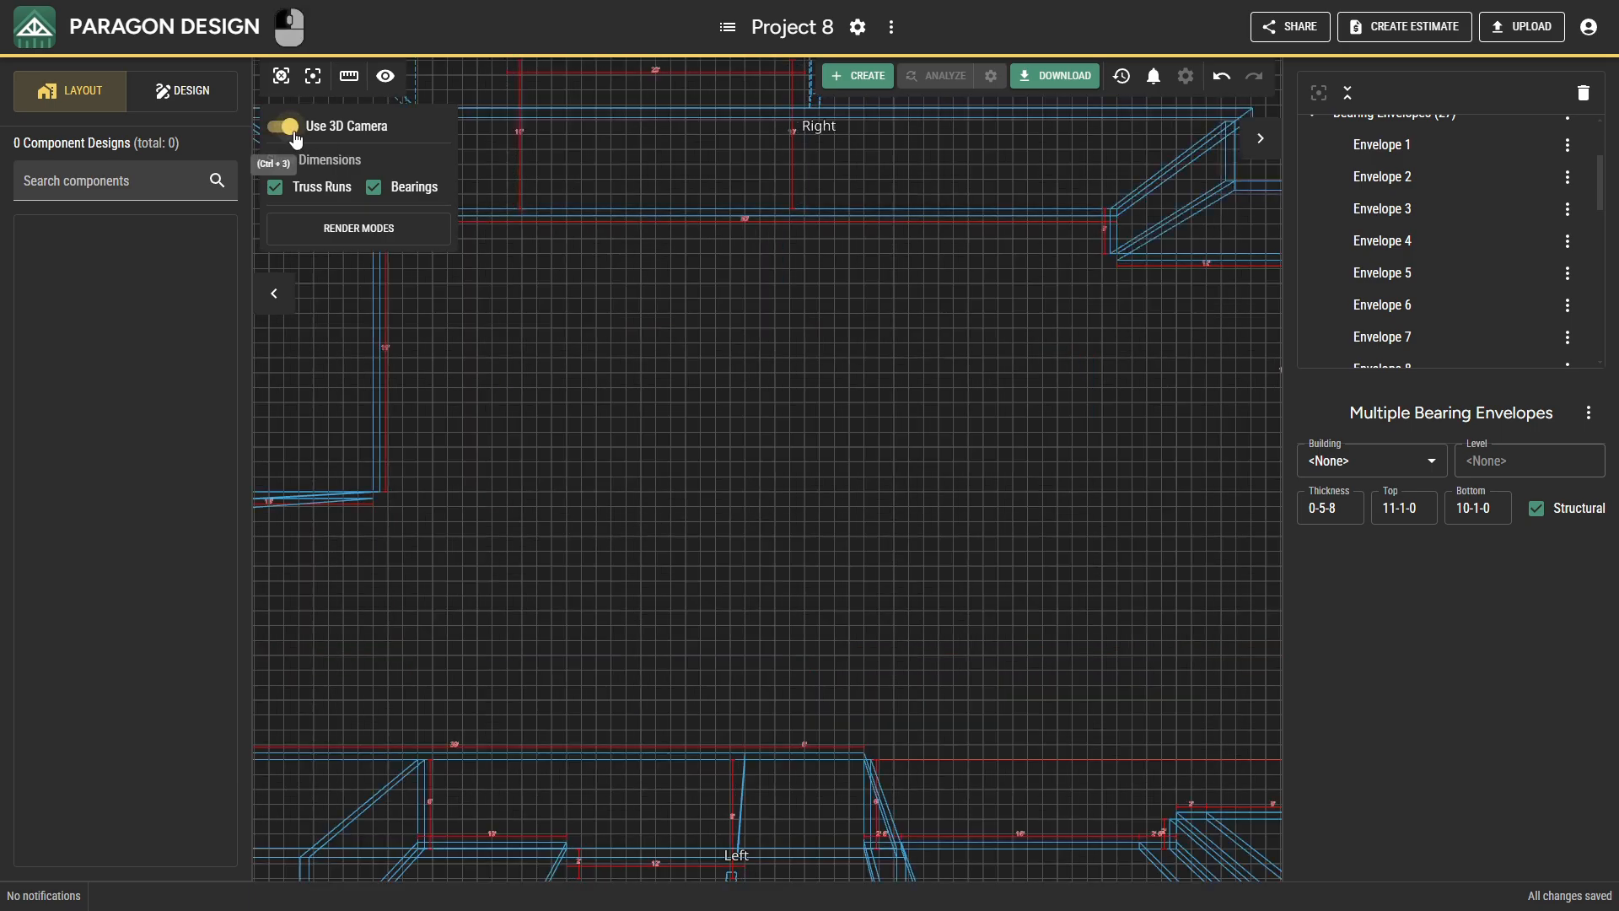
pyautogui.scroll(-5, 690, 463)
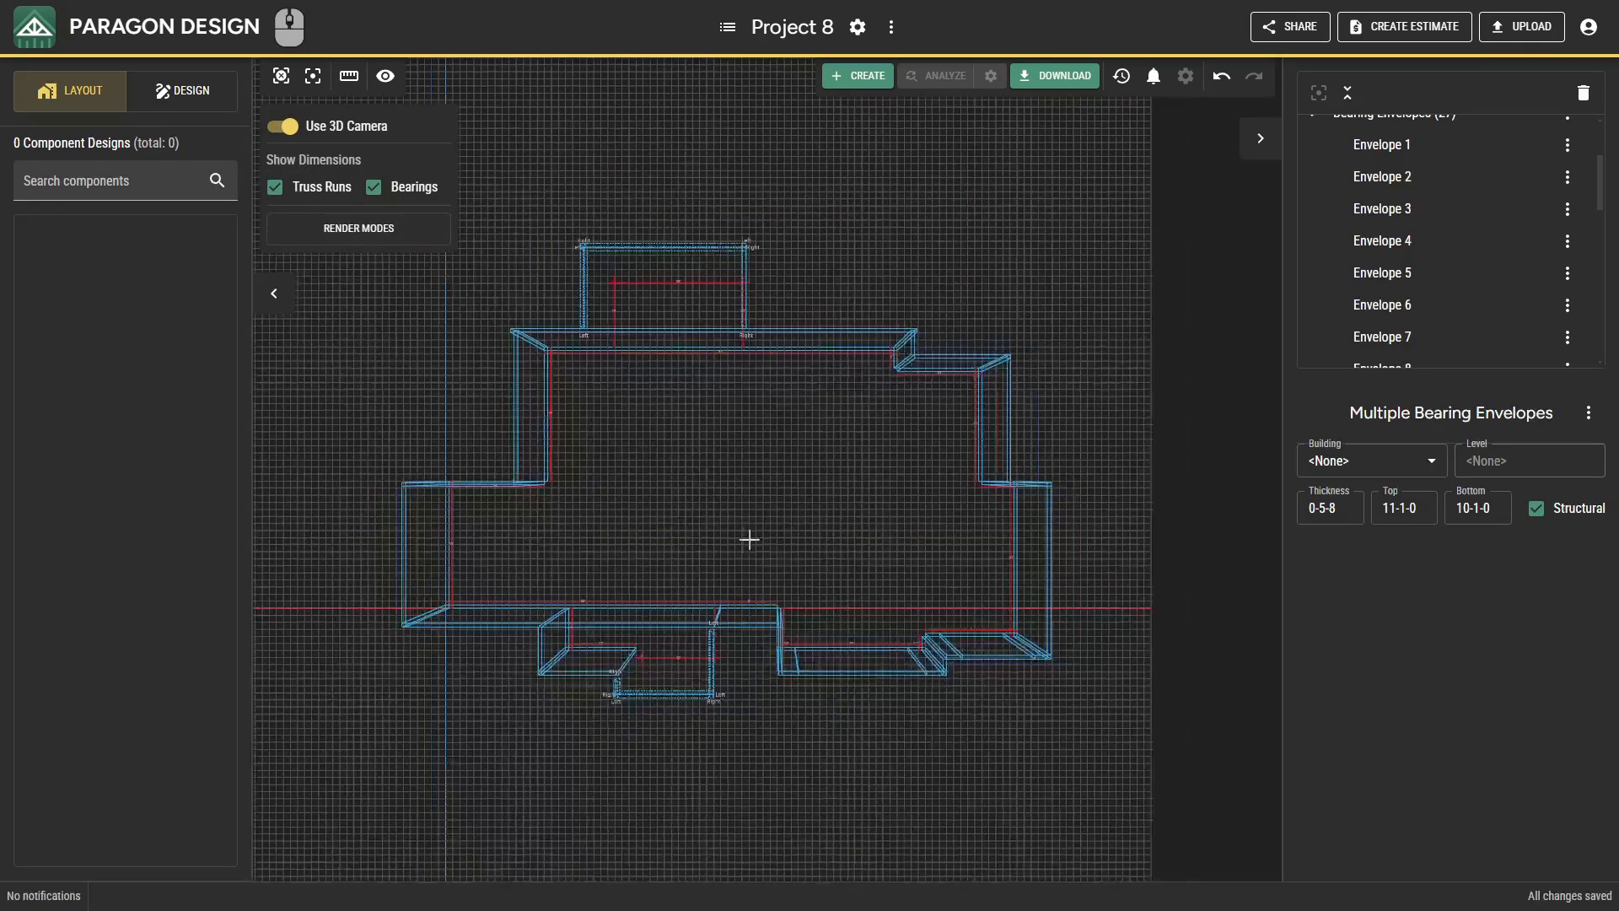
pyautogui.moveTo(749, 540); pyautogui.dragTo(752, 429)
pyautogui.click(770, 392)
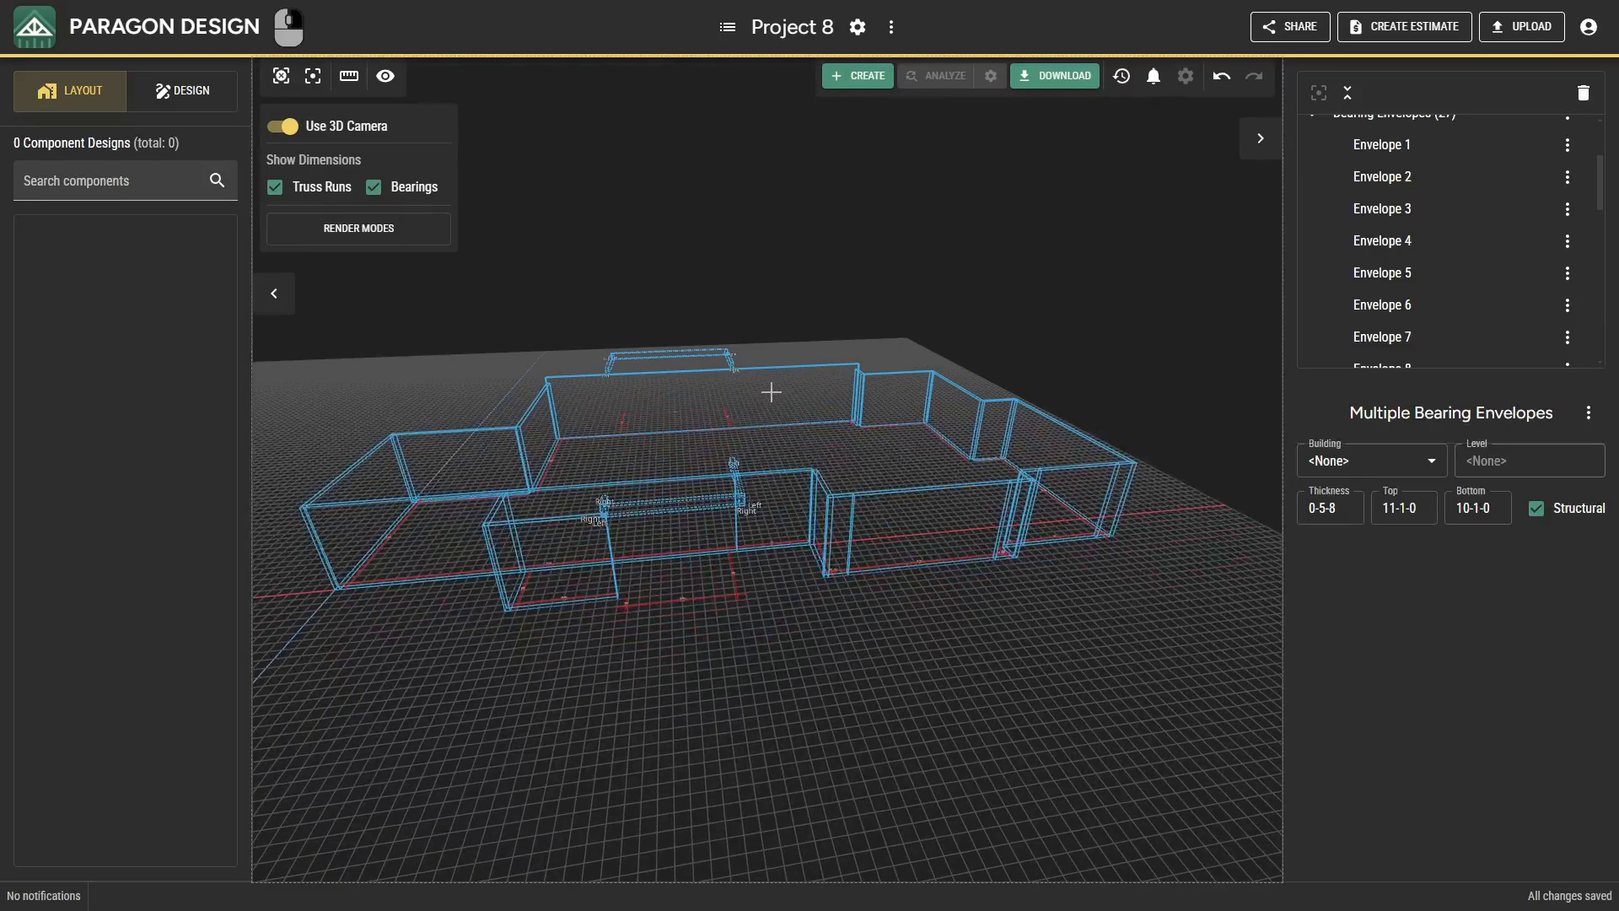
pyautogui.moveTo(794, 404); pyautogui.dragTo(731, 434)
pyautogui.click(745, 415)
pyautogui.scroll(3, 643, 522)
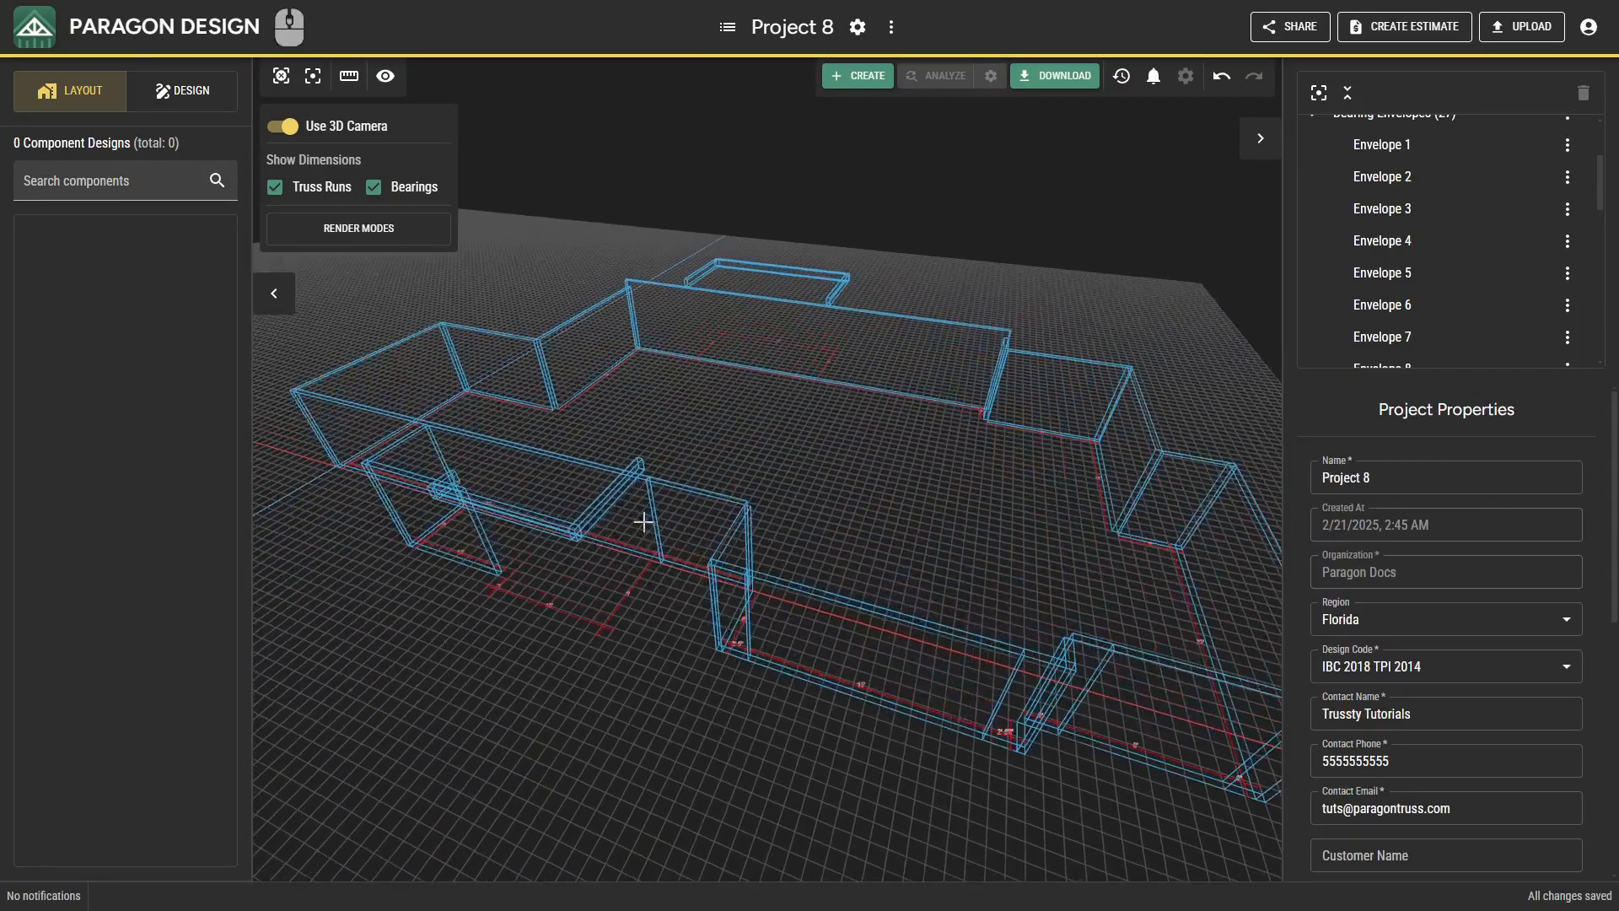
pyautogui.moveTo(679, 503); pyautogui.dragTo(695, 488, button='right')
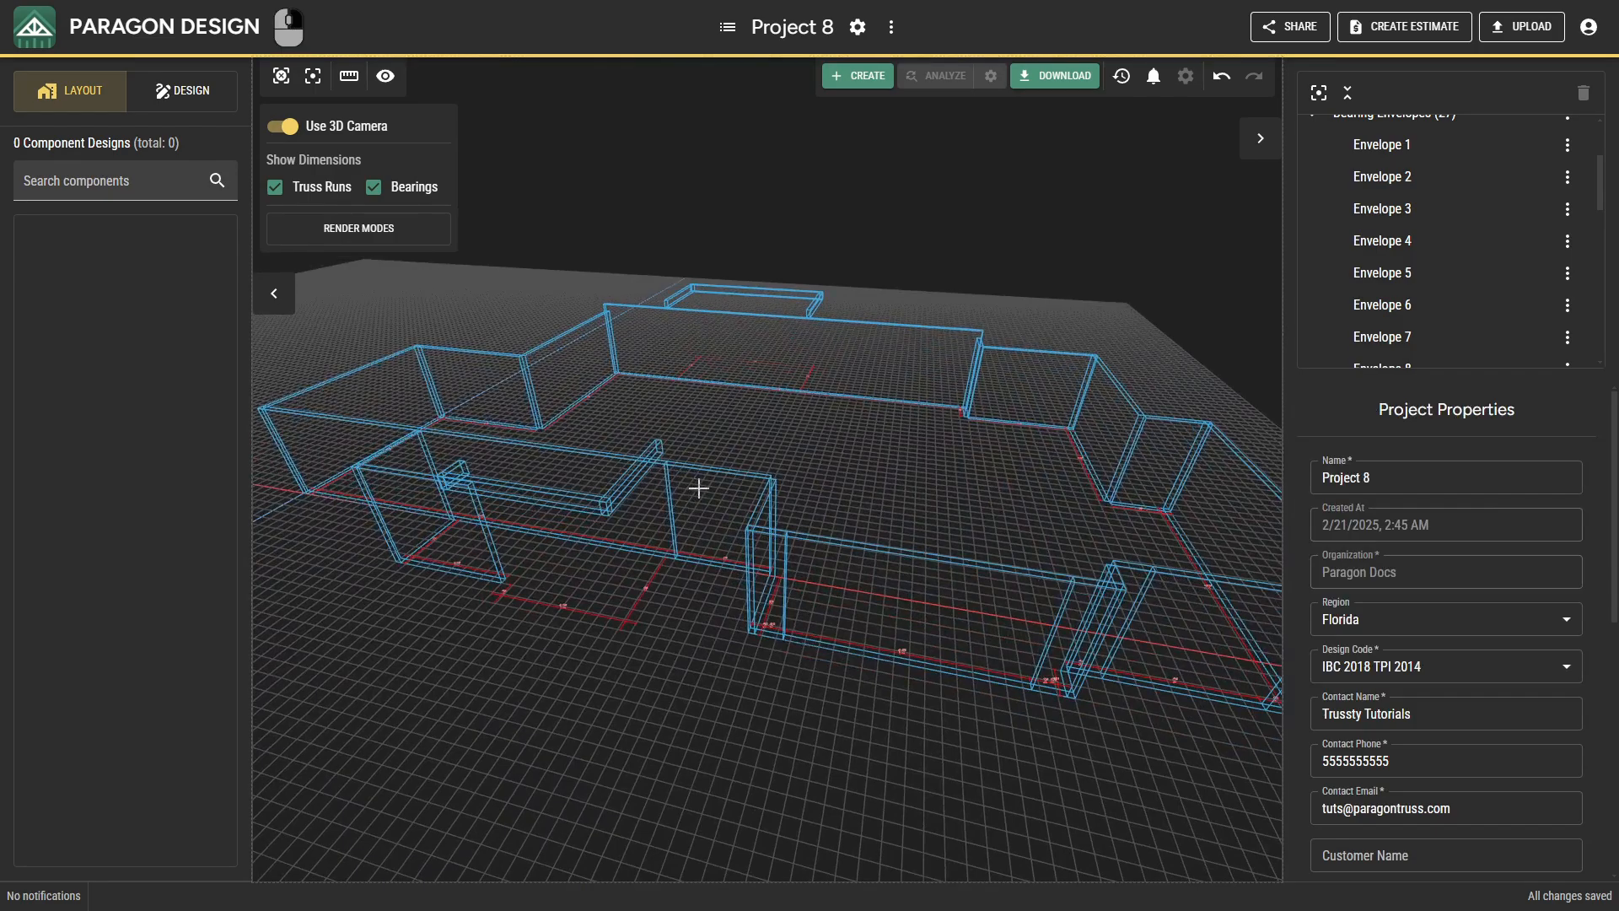
# Set the bottom height to 8-3-12 for the two long front bearings east of the lower projection.
pyautogui.click(828, 543)
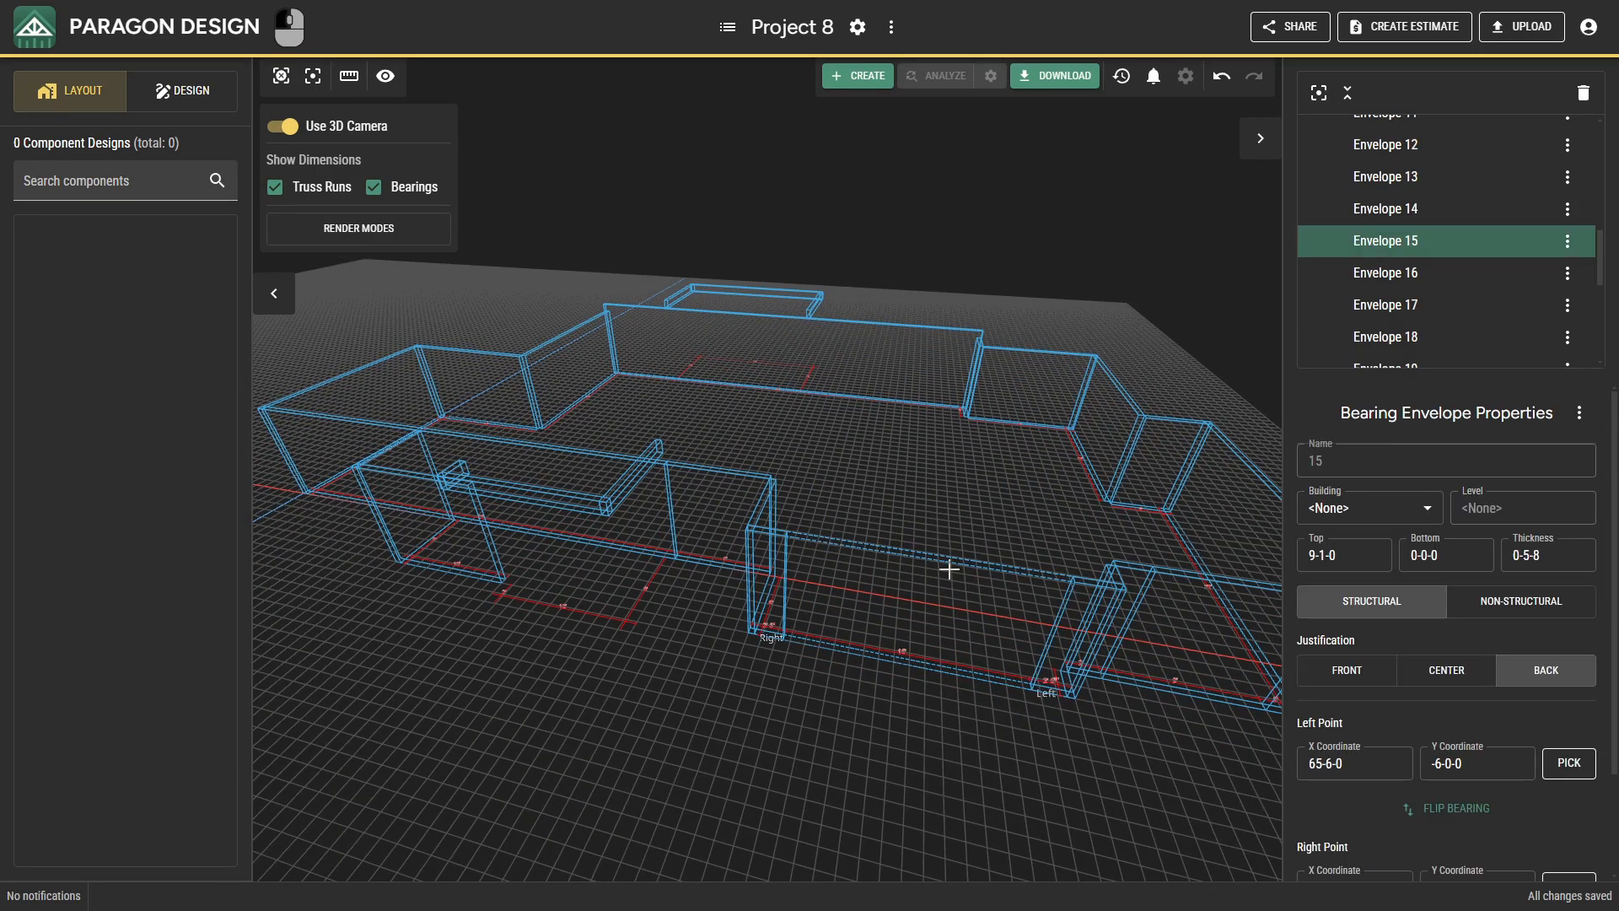
pyautogui.keyDown('ctrl'); pyautogui.click(1190, 582); pyautogui.keyUp('ctrl')
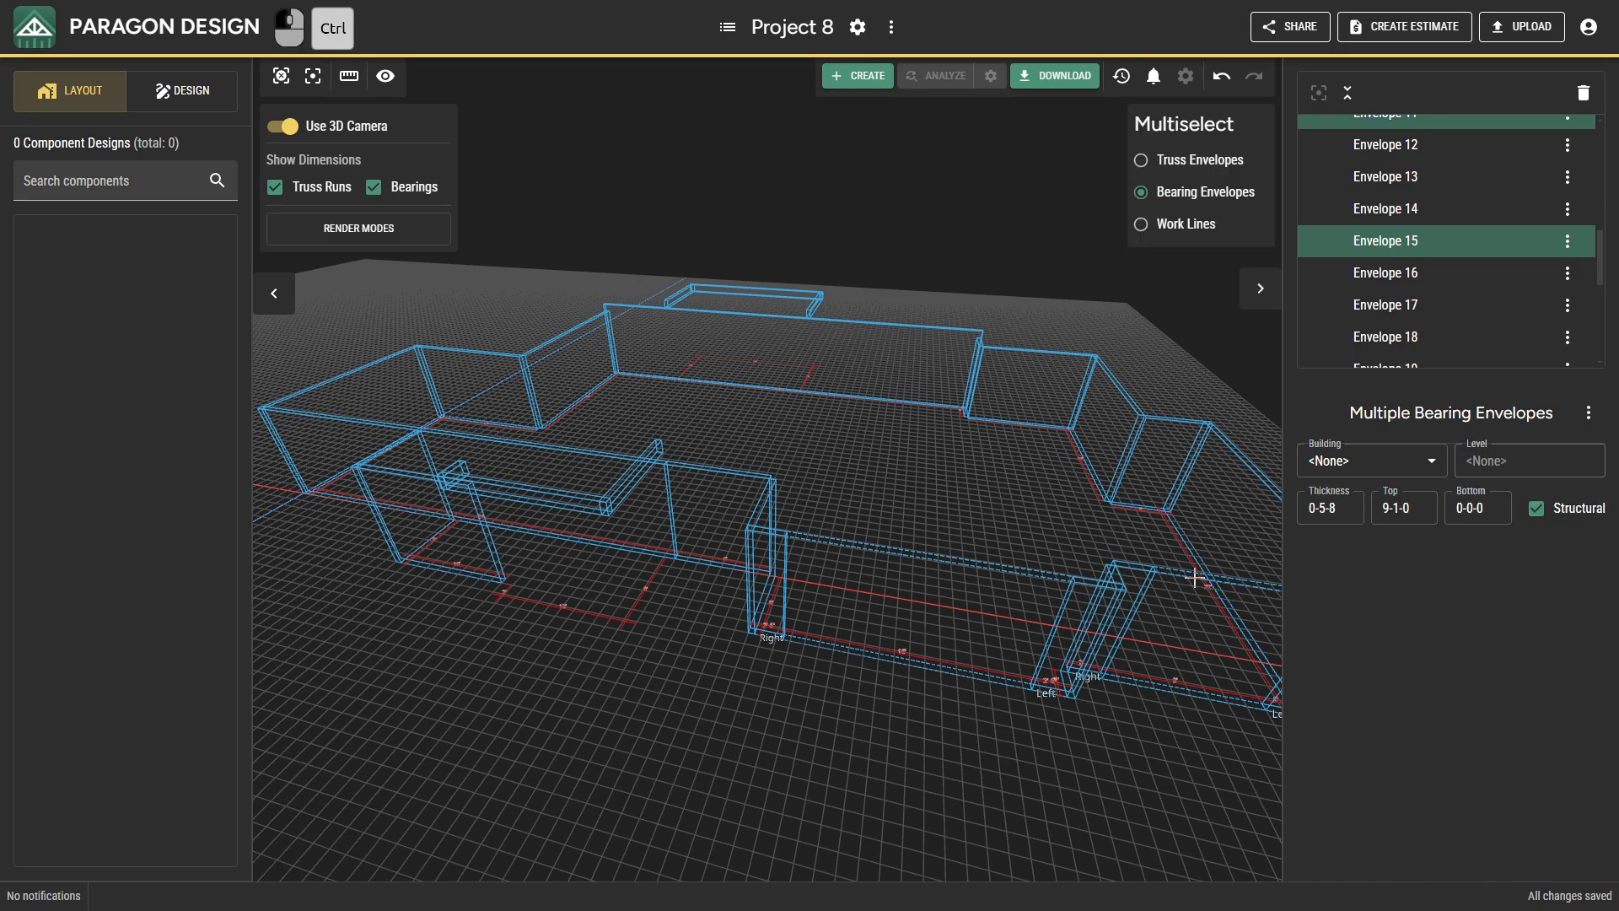
pyautogui.moveTo(1192, 580); pyautogui.dragTo(1082, 562, button='middle')
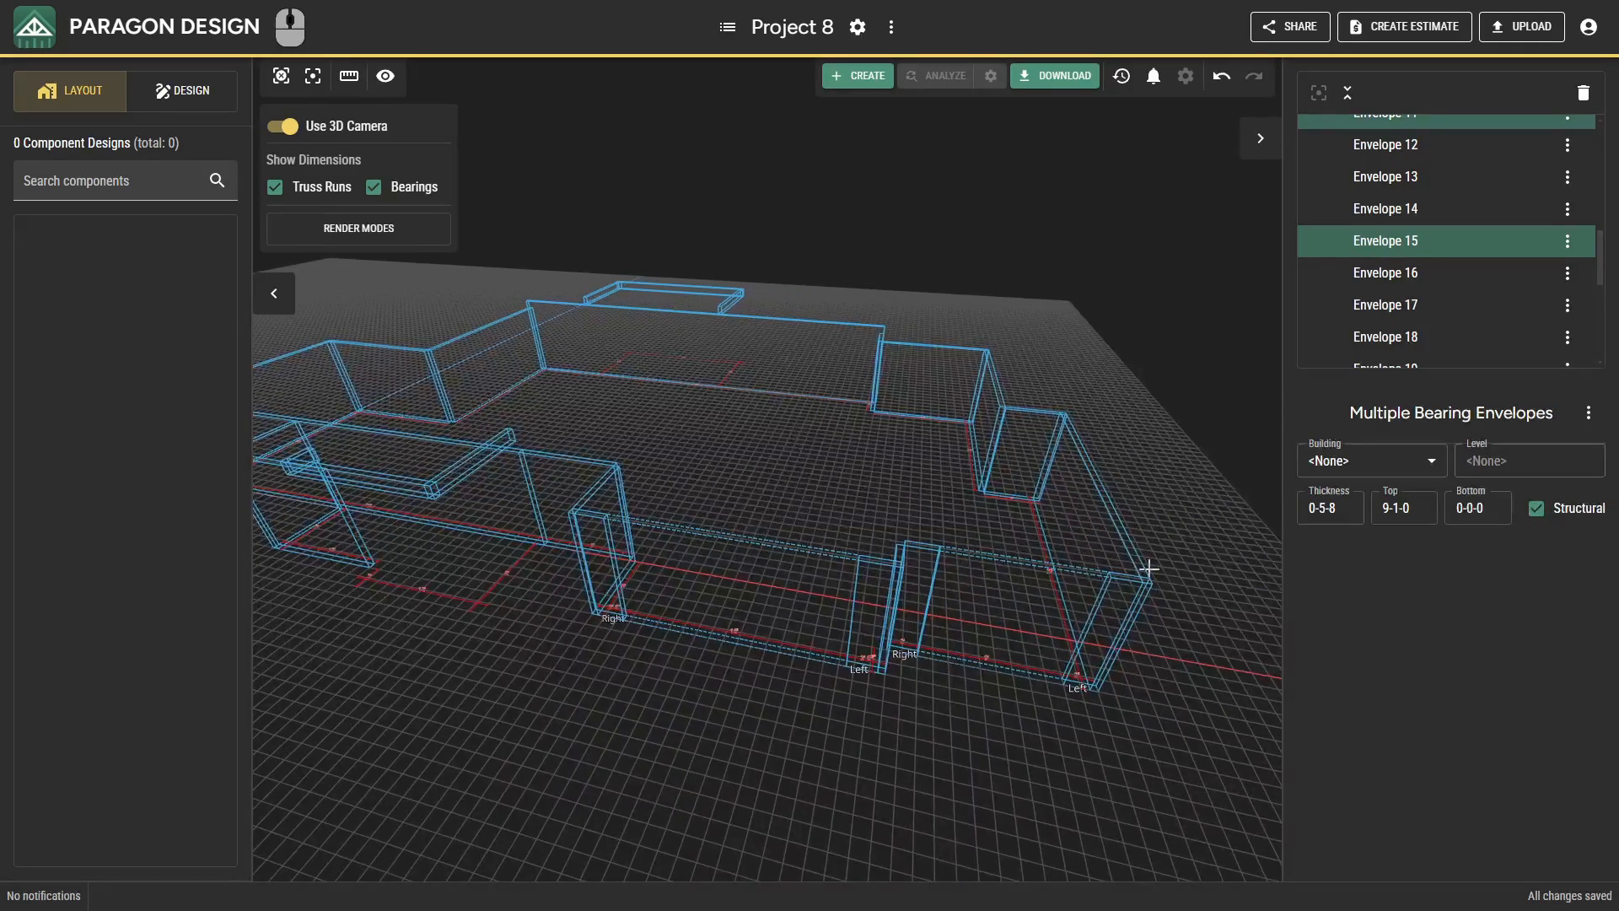
pyautogui.click(1465, 504)
pyautogui.write('80312')
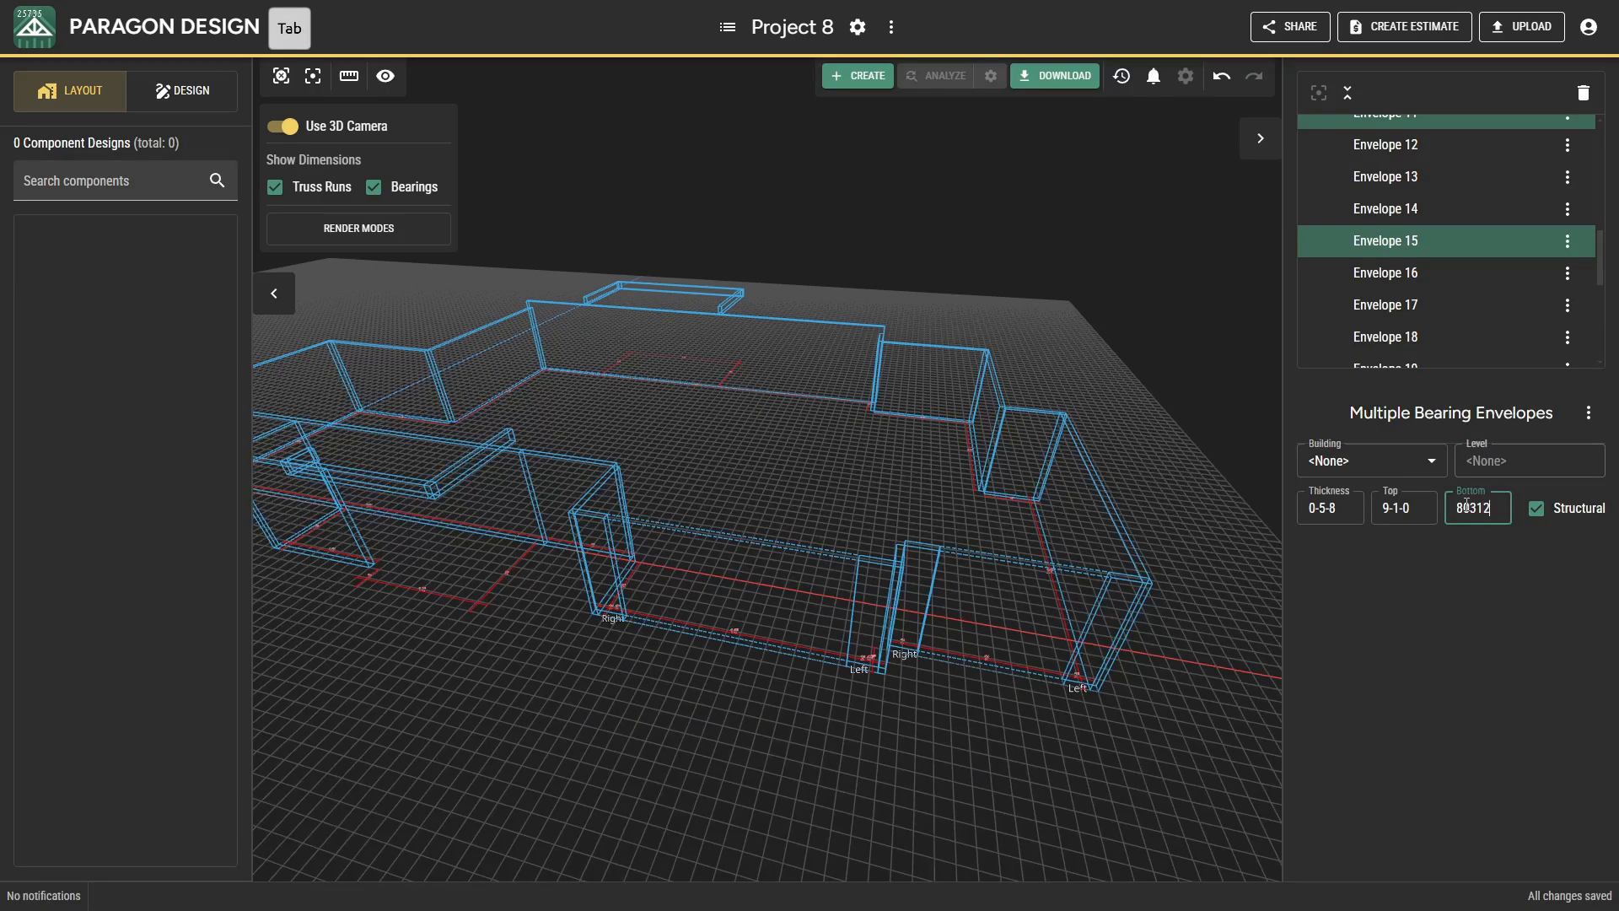
pyautogui.press('Tab')
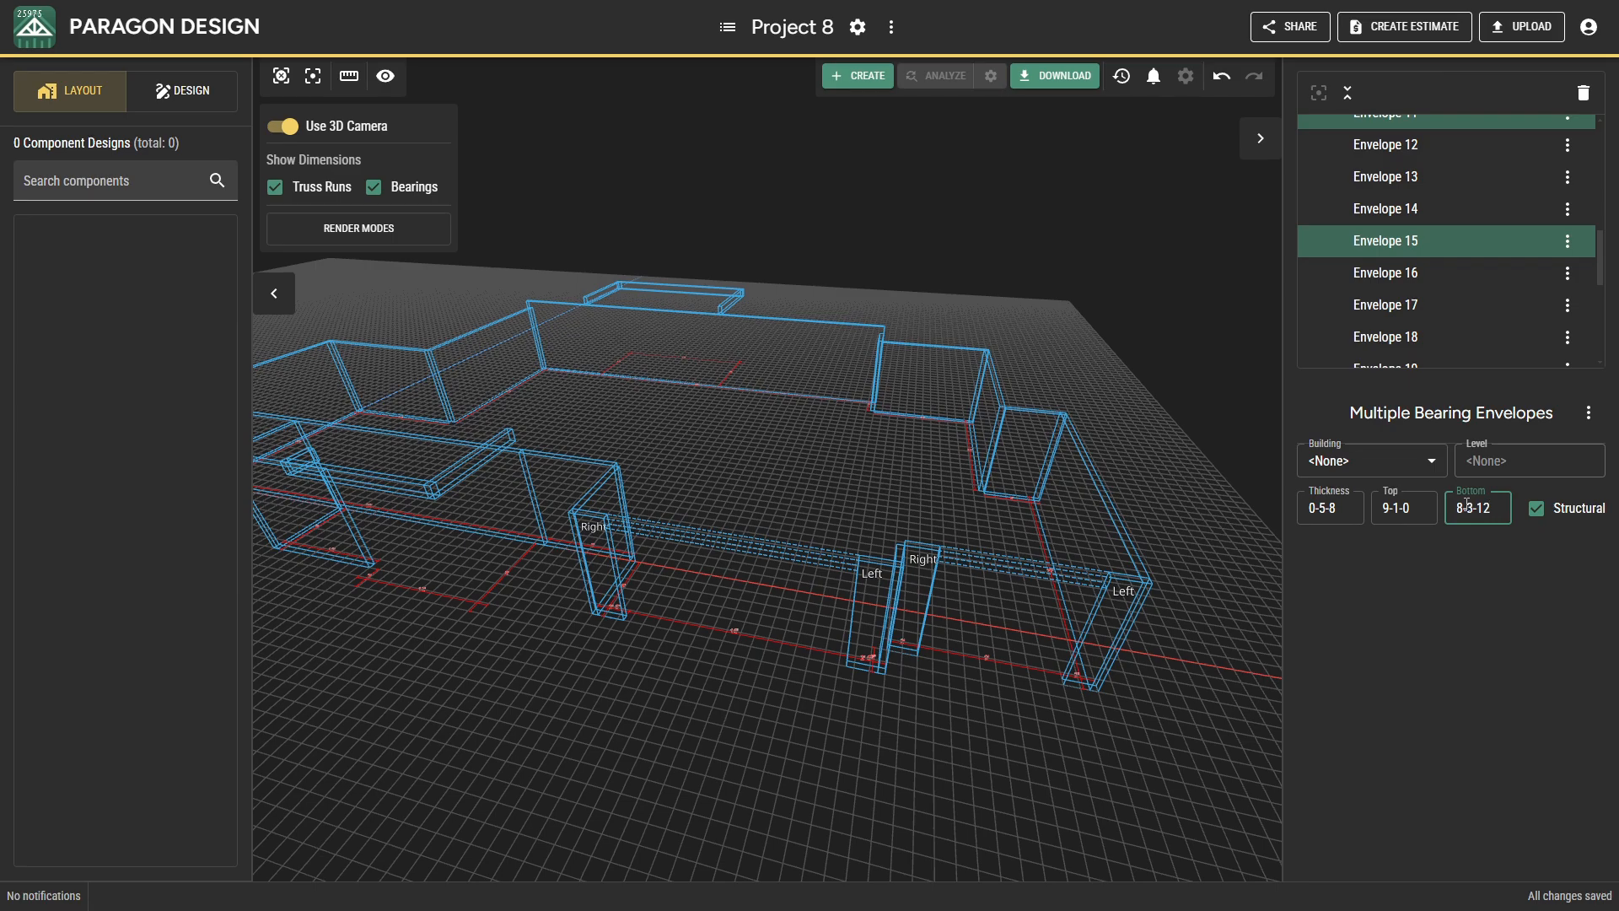
pyautogui.press('Escape')
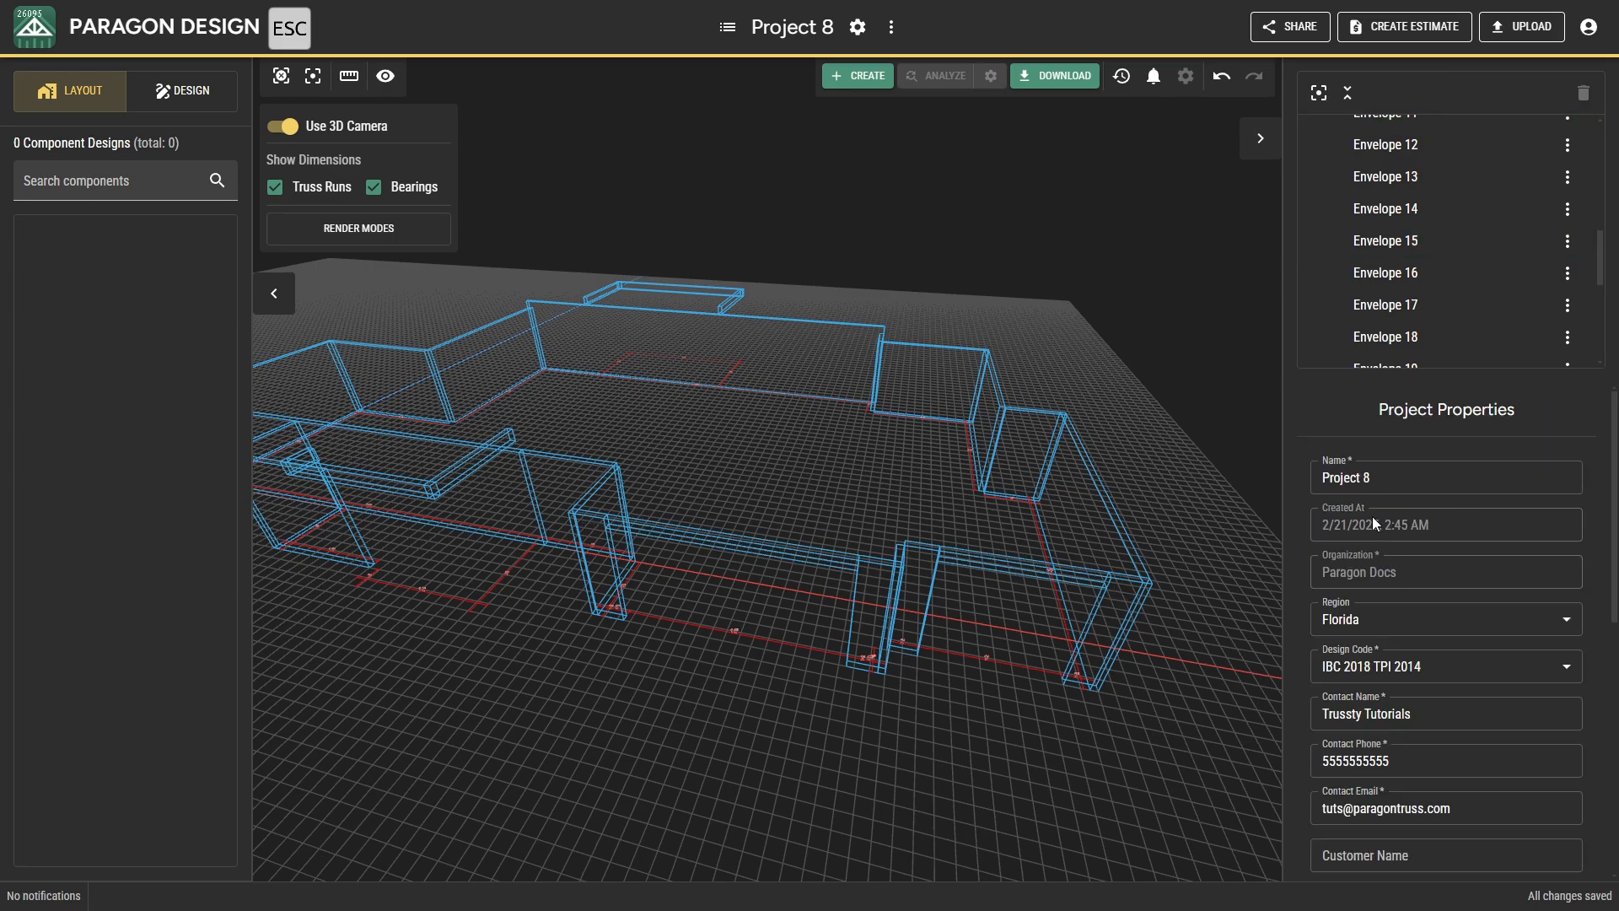
# Render the bearing envelopes as solid and inspect the layout in 3D.
pyautogui.moveTo(937, 533); pyautogui.dragTo(704, 437)
pyautogui.click(376, 235)
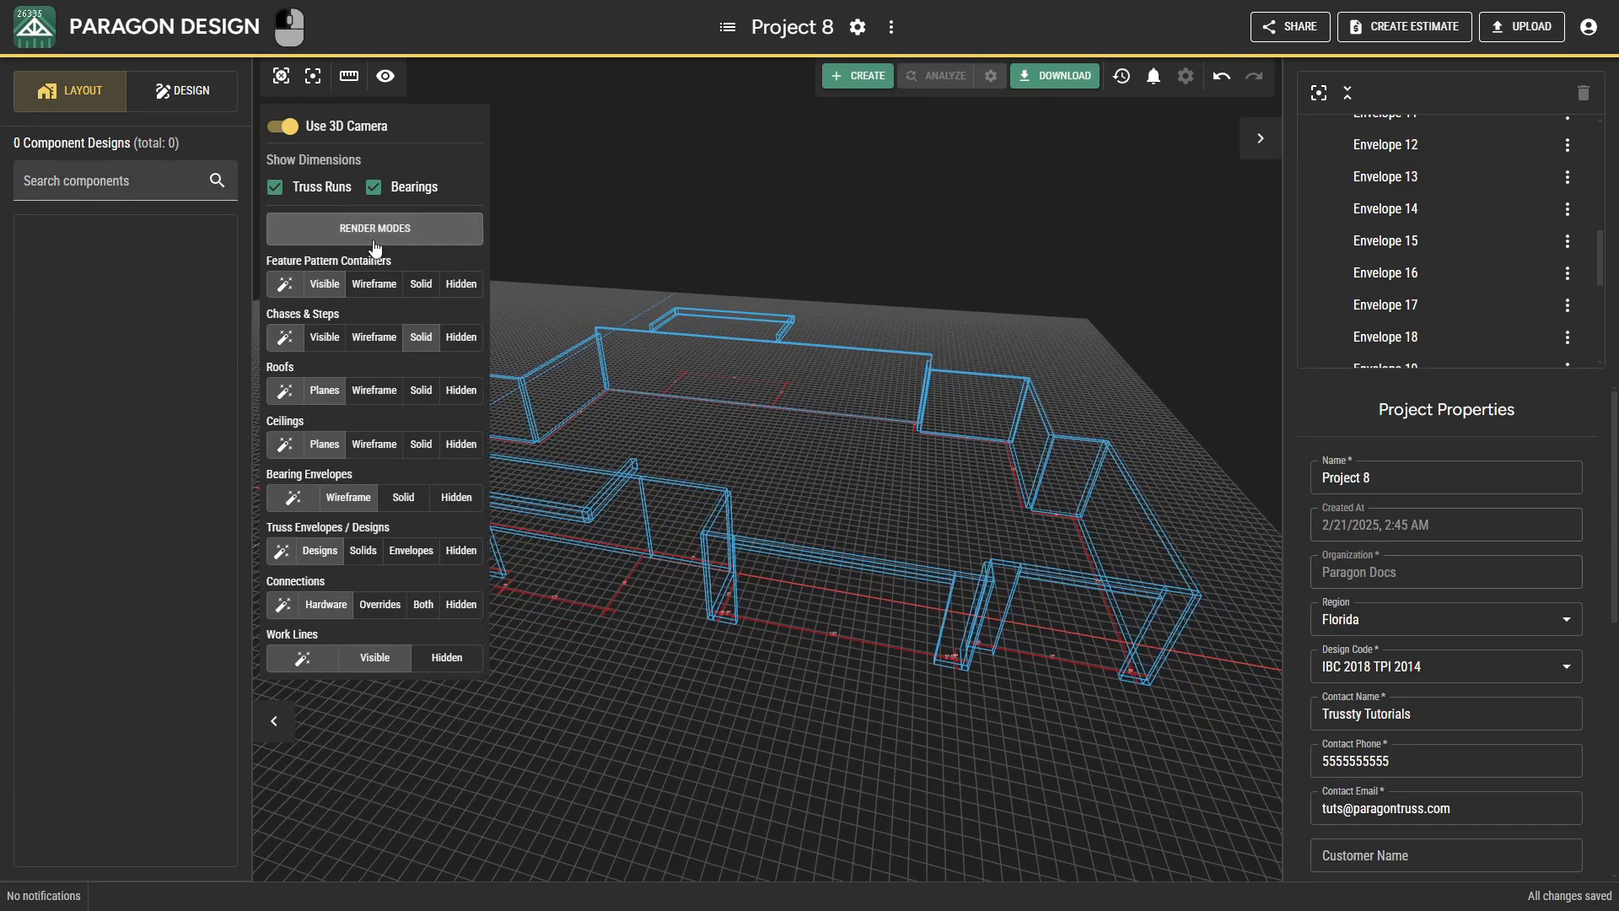
pyautogui.click(403, 497)
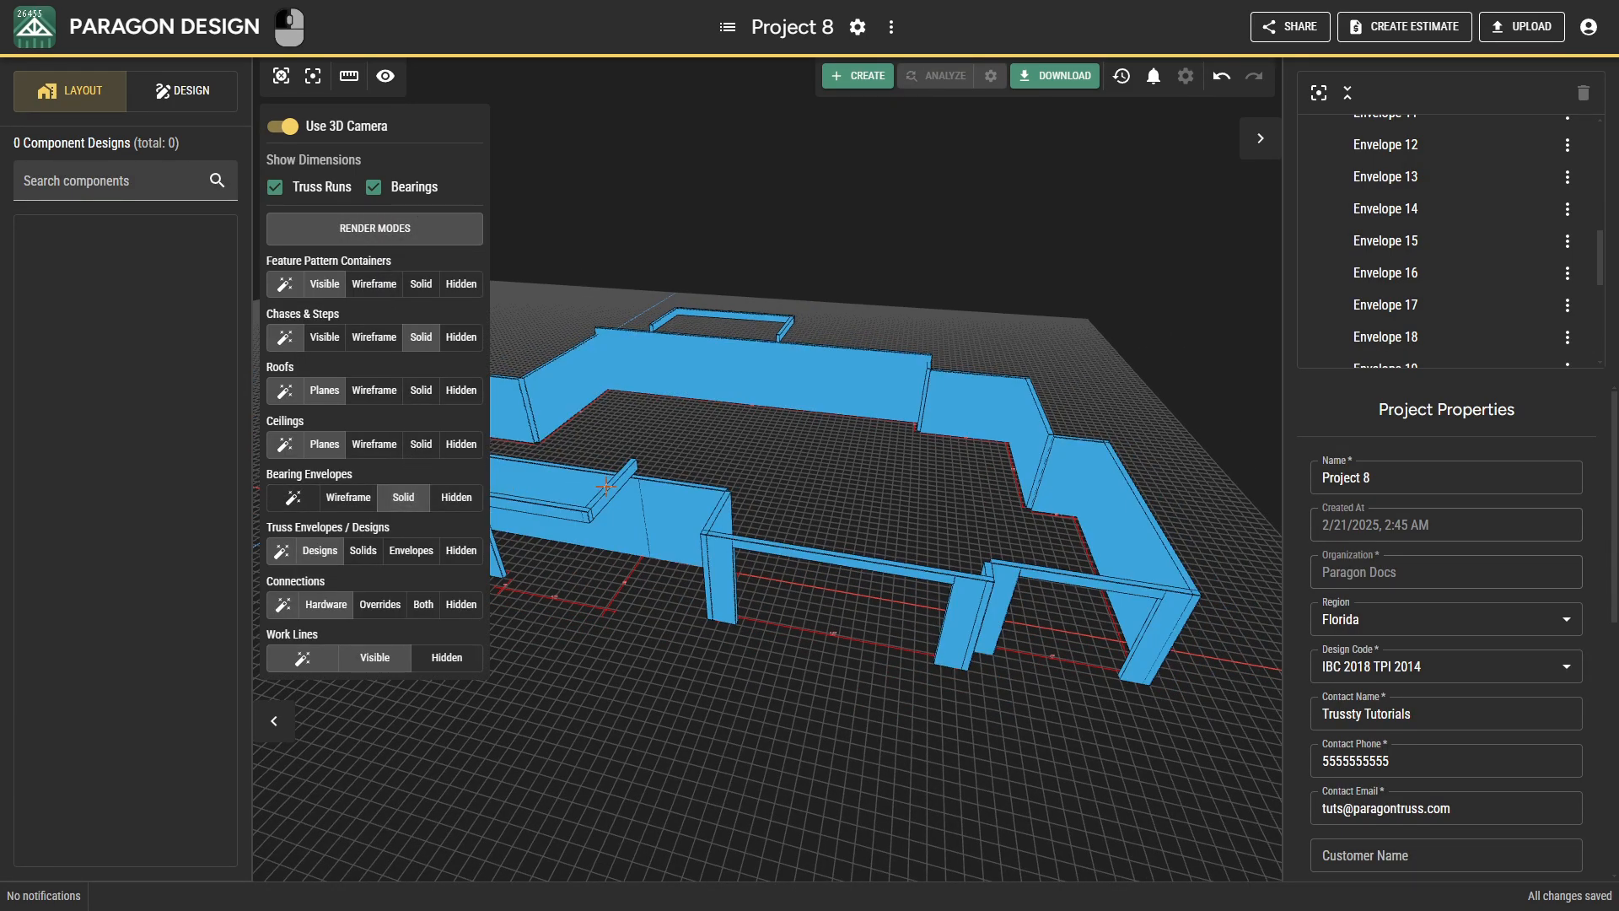
pyautogui.press('Escape')
pyautogui.scroll(-4, 684, 565)
pyautogui.moveTo(697, 571); pyautogui.dragTo(790, 462, button='right')
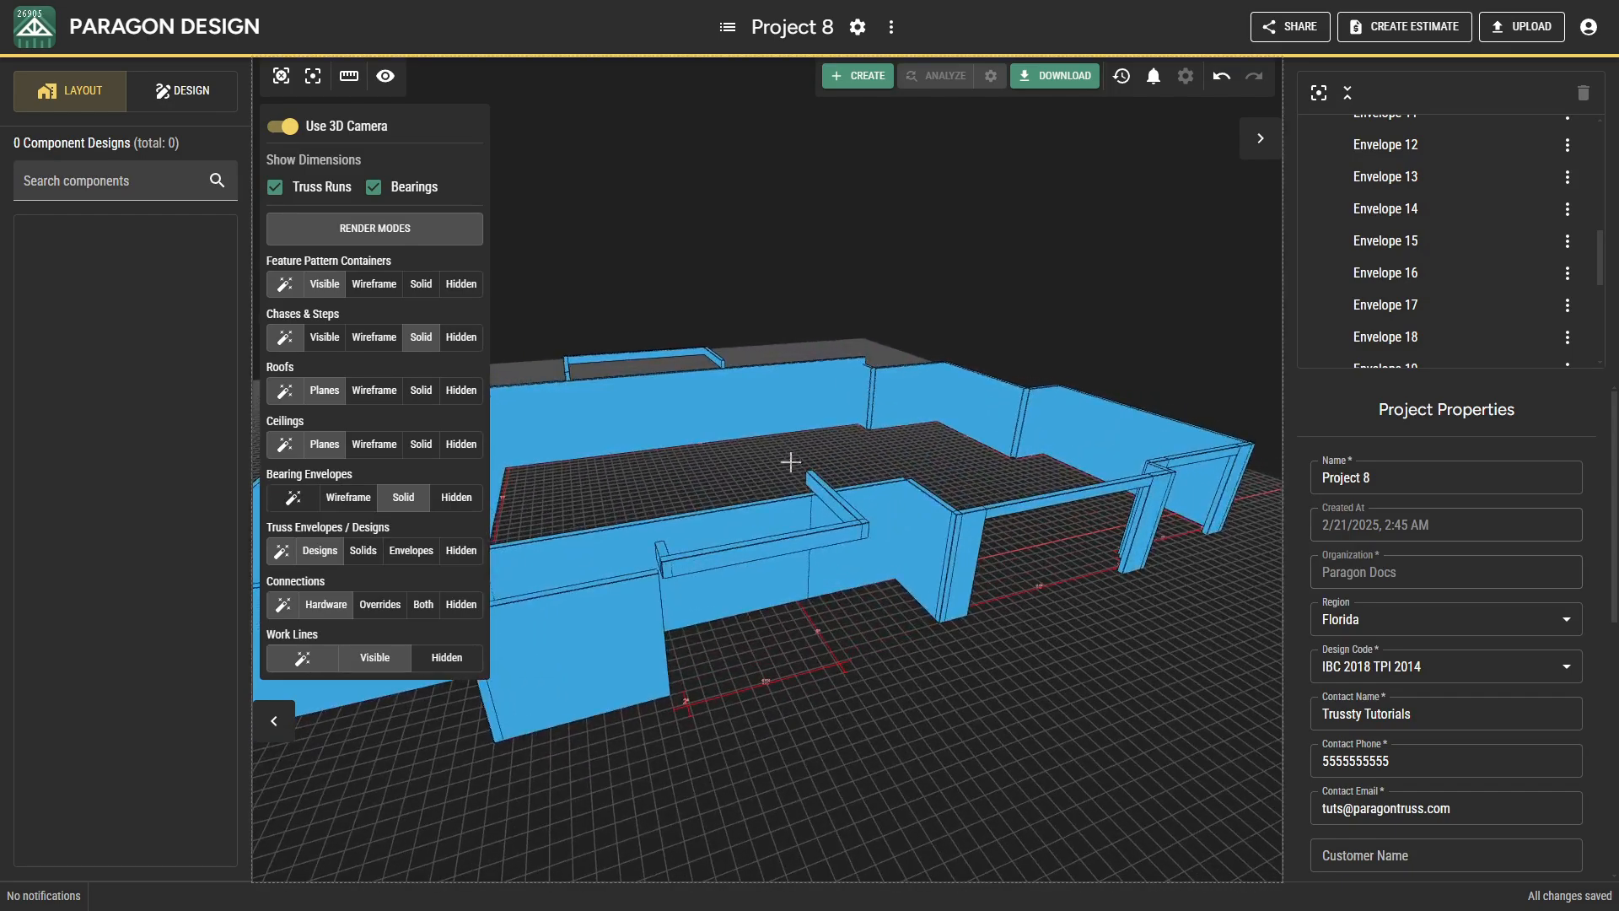
# Select the short 2-foot bearing at the step in the lower projection and return to the 2D plan with the render modes collapsed.
pyautogui.click(662, 543)
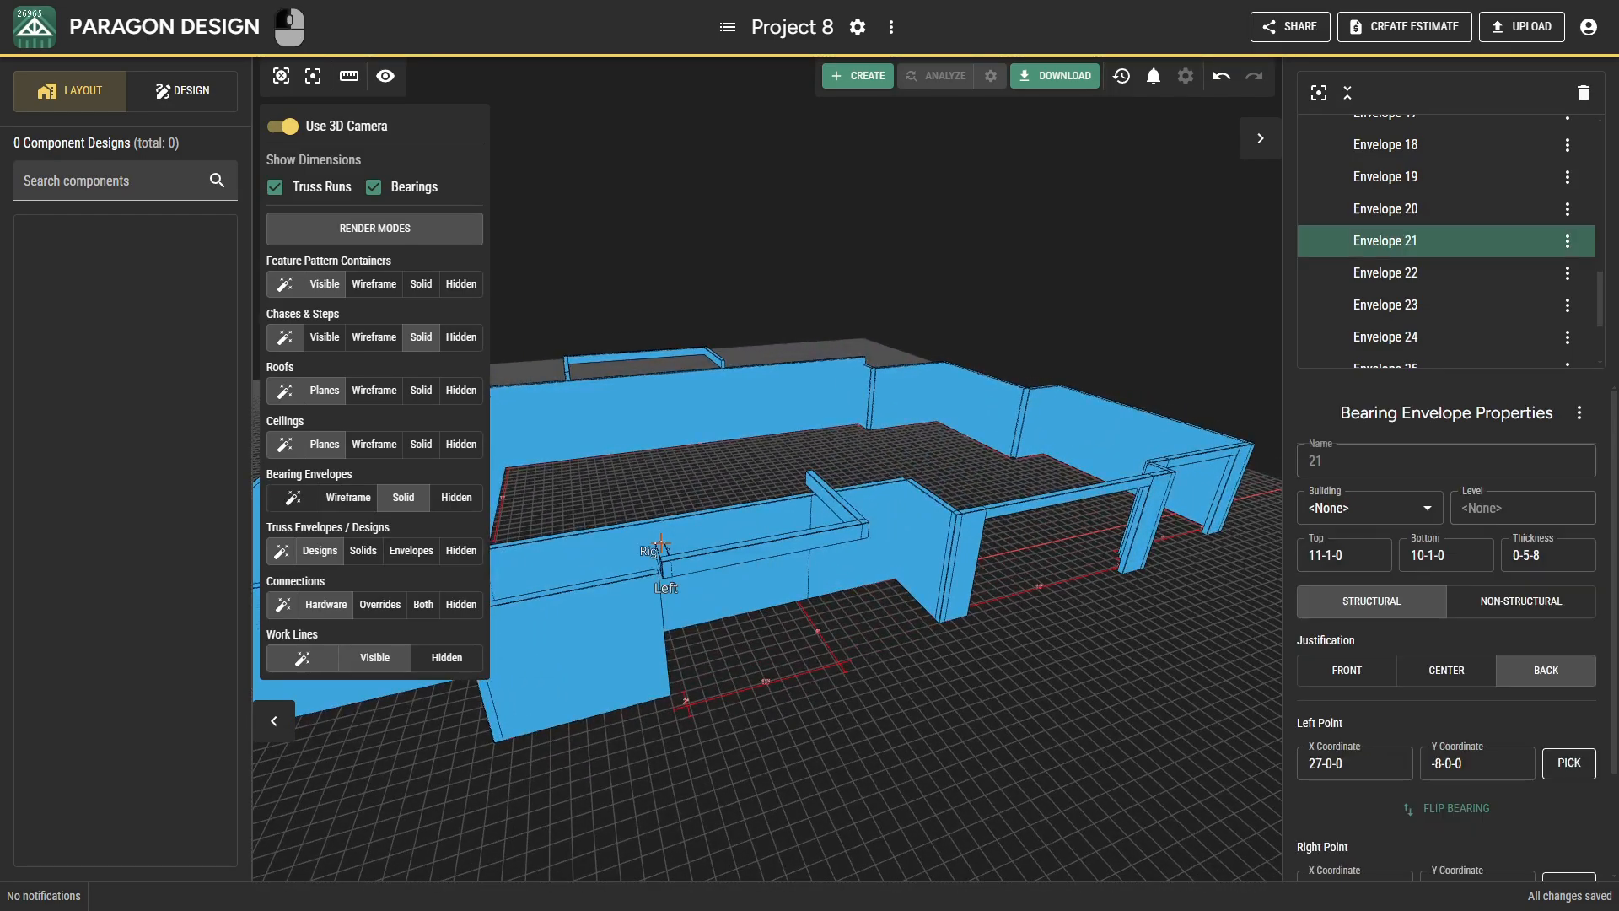
pyautogui.click(281, 125)
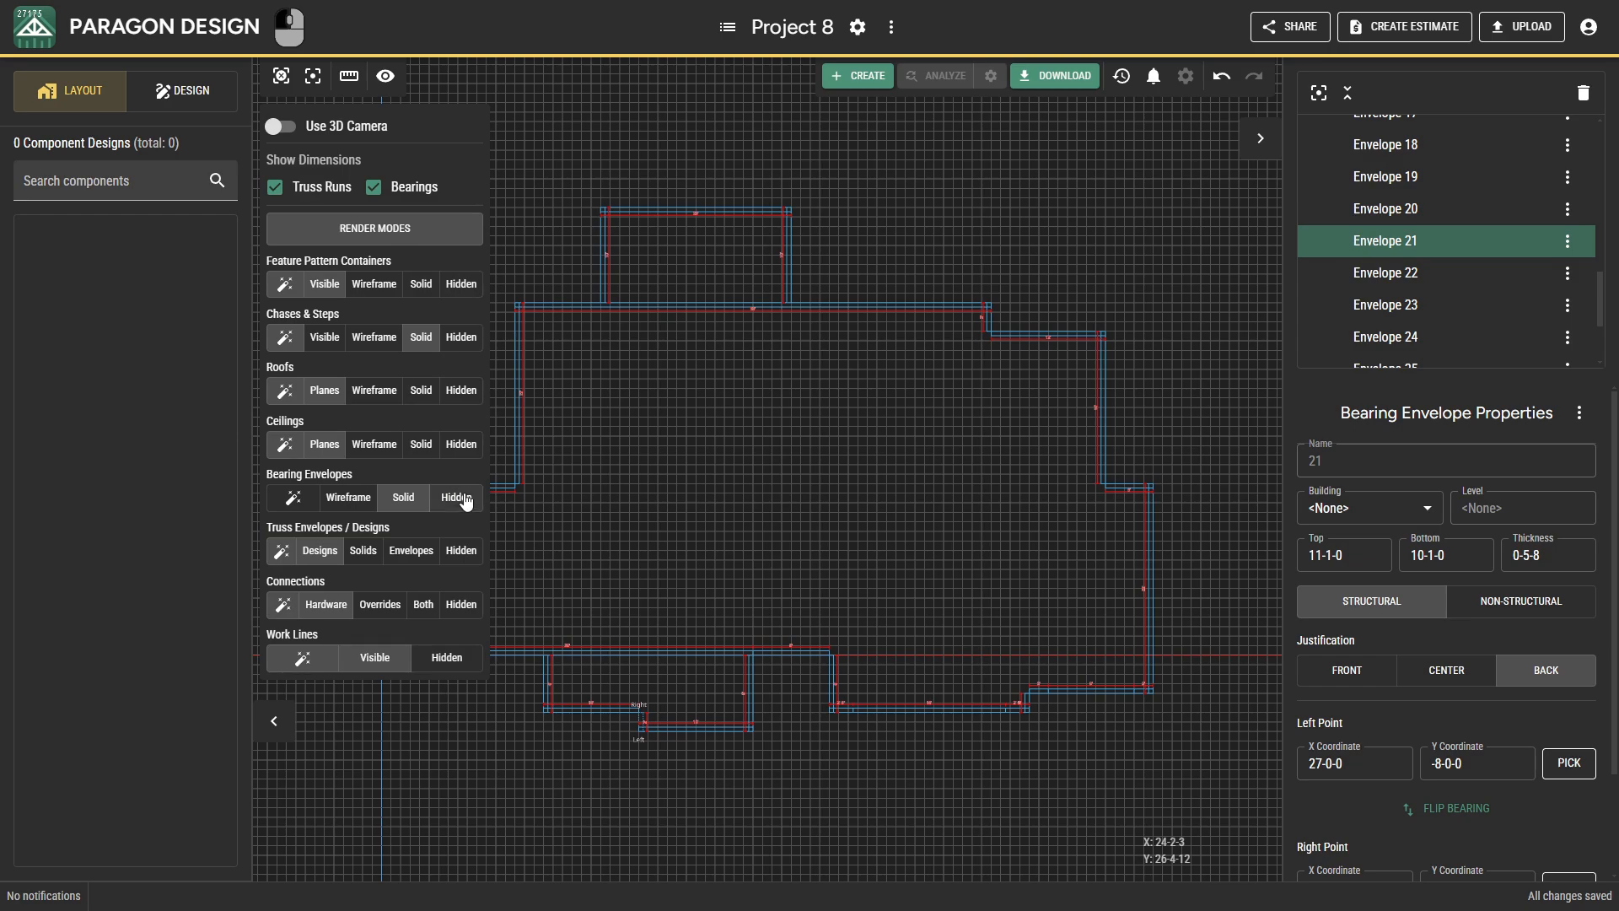
pyautogui.click(358, 232)
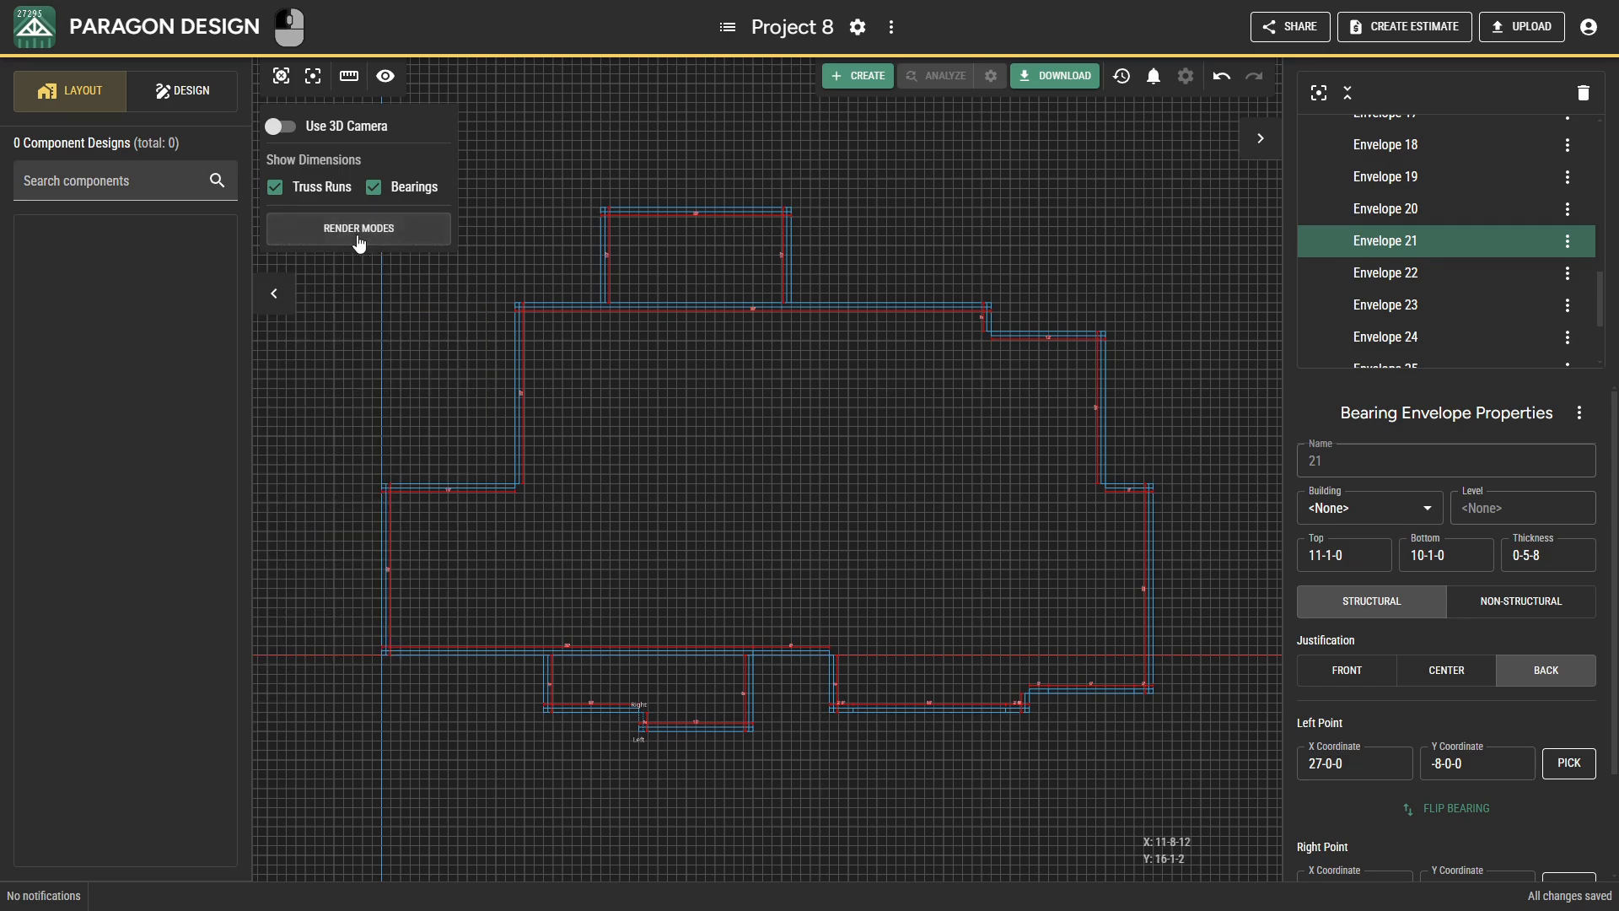
pyautogui.click(312, 82)
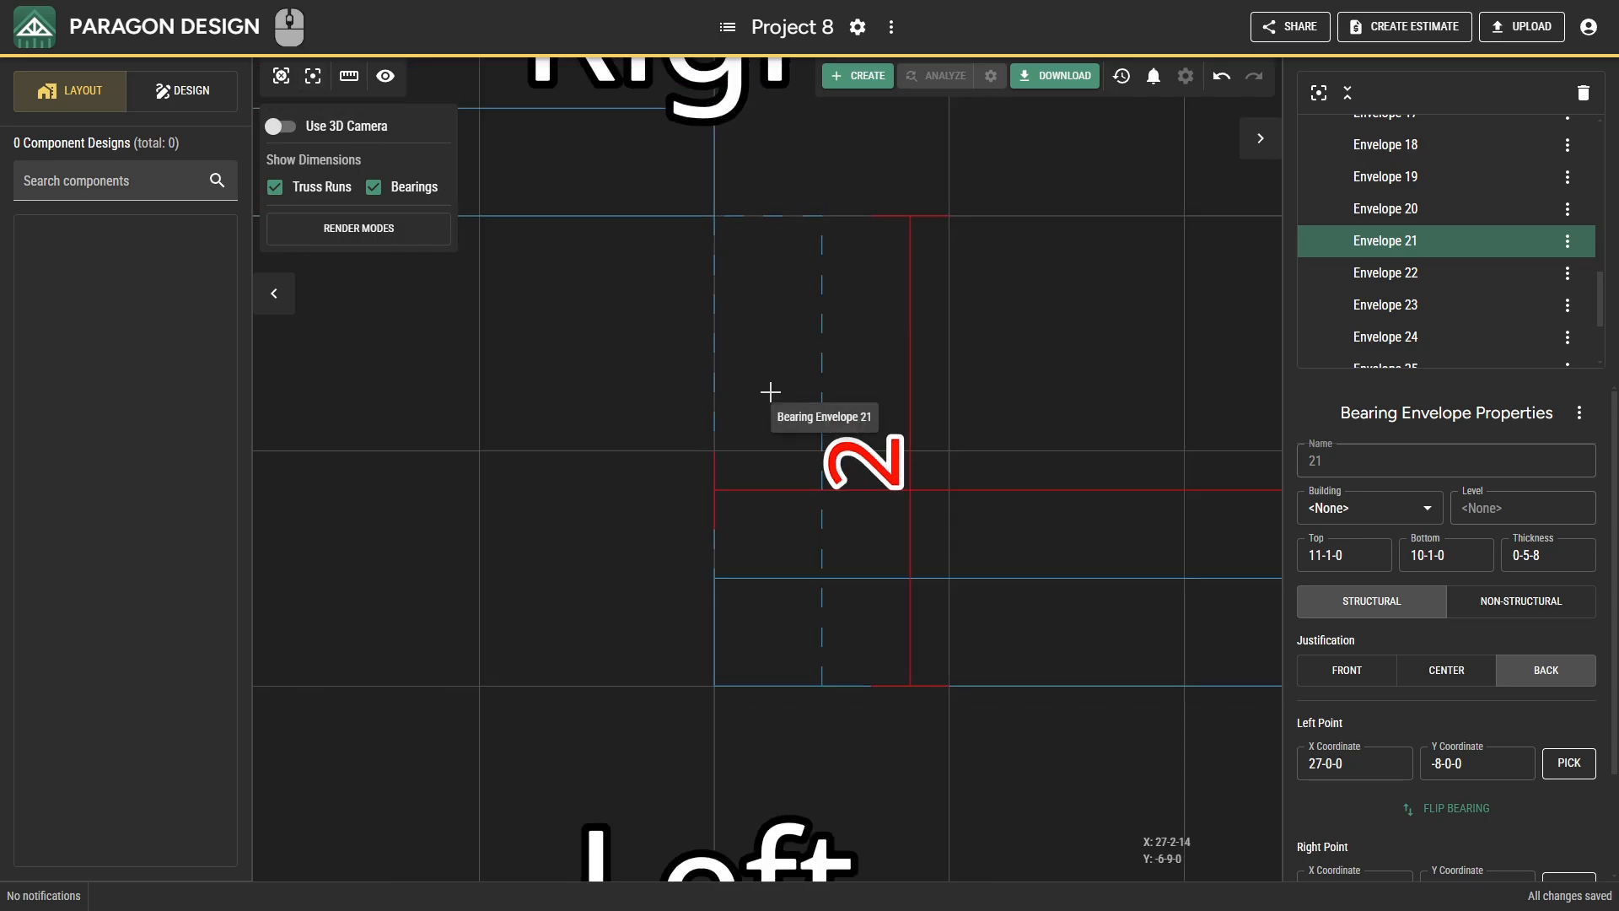
pyautogui.scroll(-5, 771, 393)
pyautogui.moveTo(771, 394); pyautogui.dragTo(691, 627, button='middle')
pyautogui.scroll(-1, 691, 626)
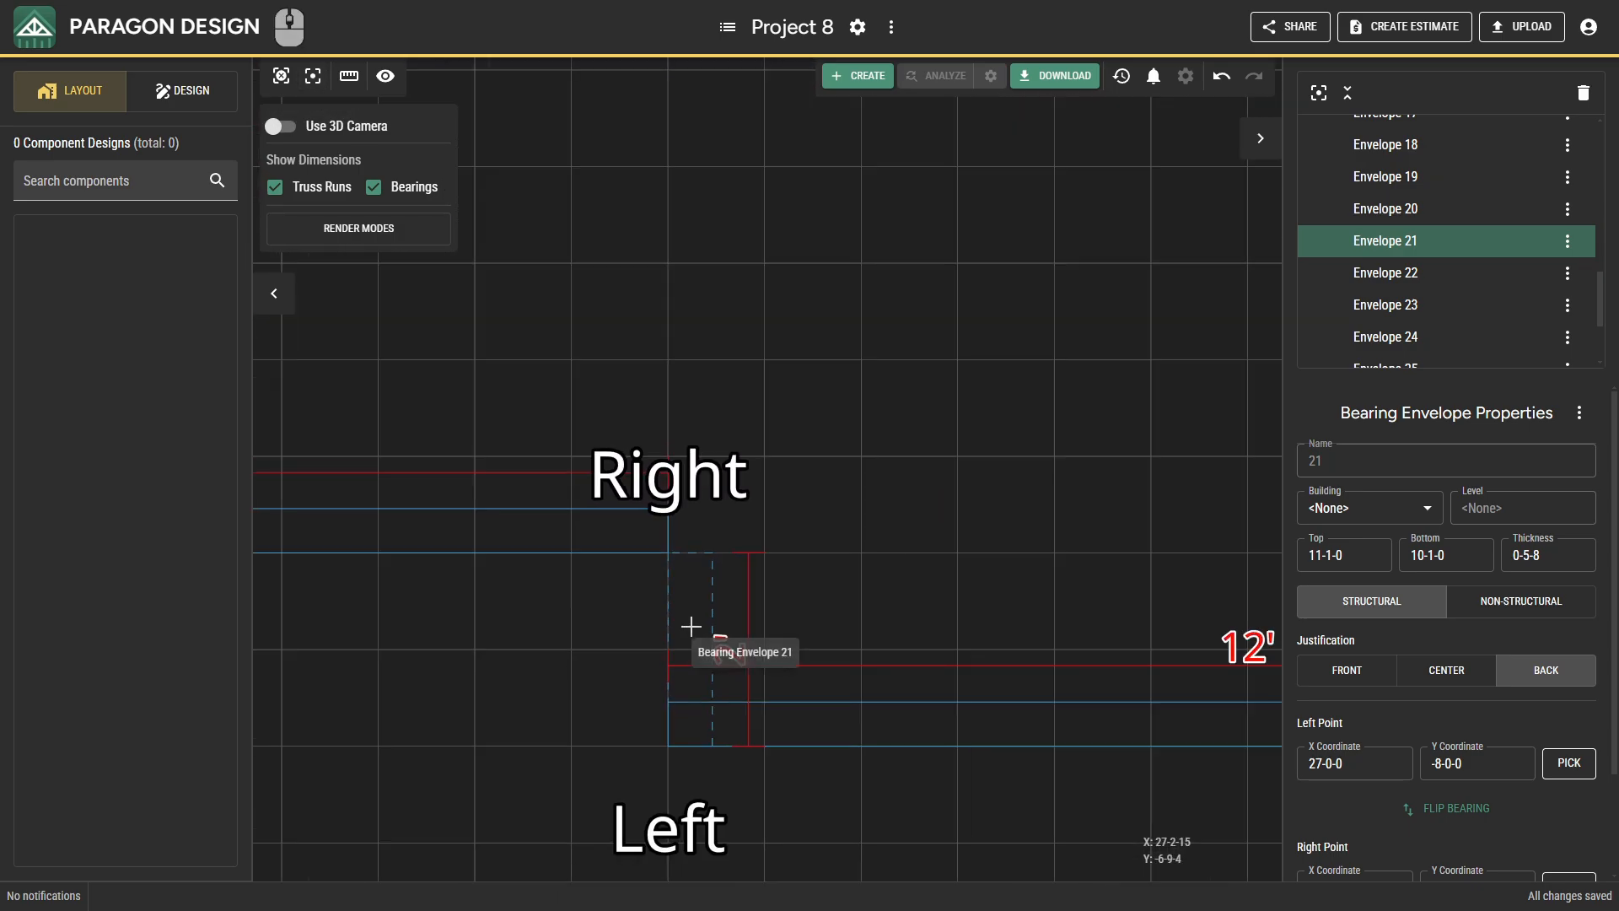
pyautogui.scroll(-1, 691, 626)
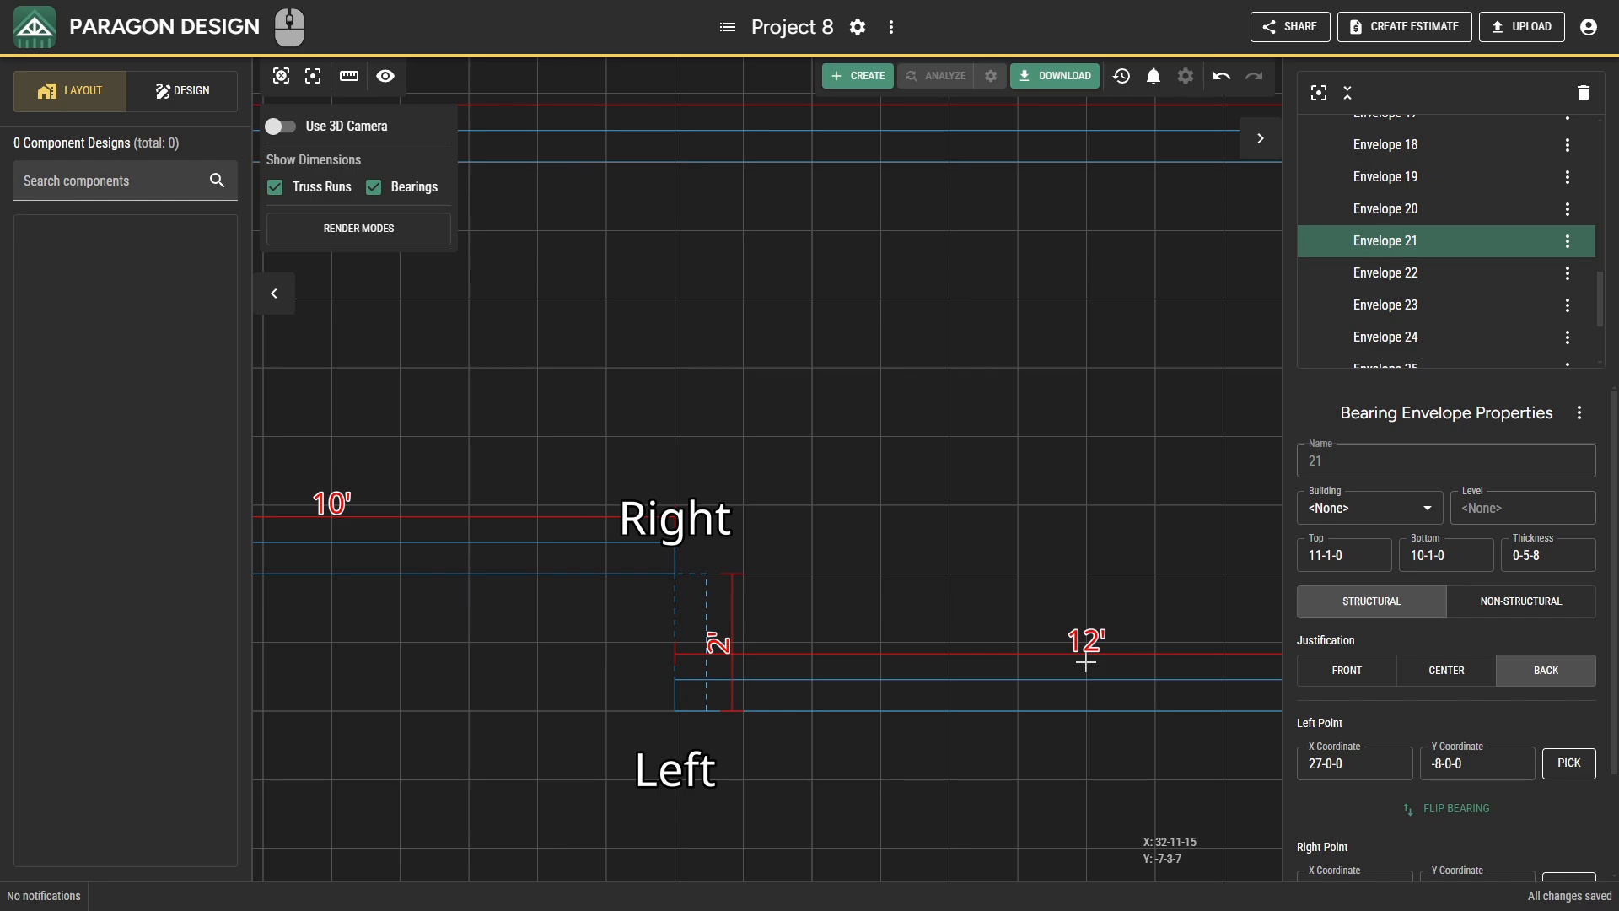
pyautogui.scroll(-1, 1370, 704)
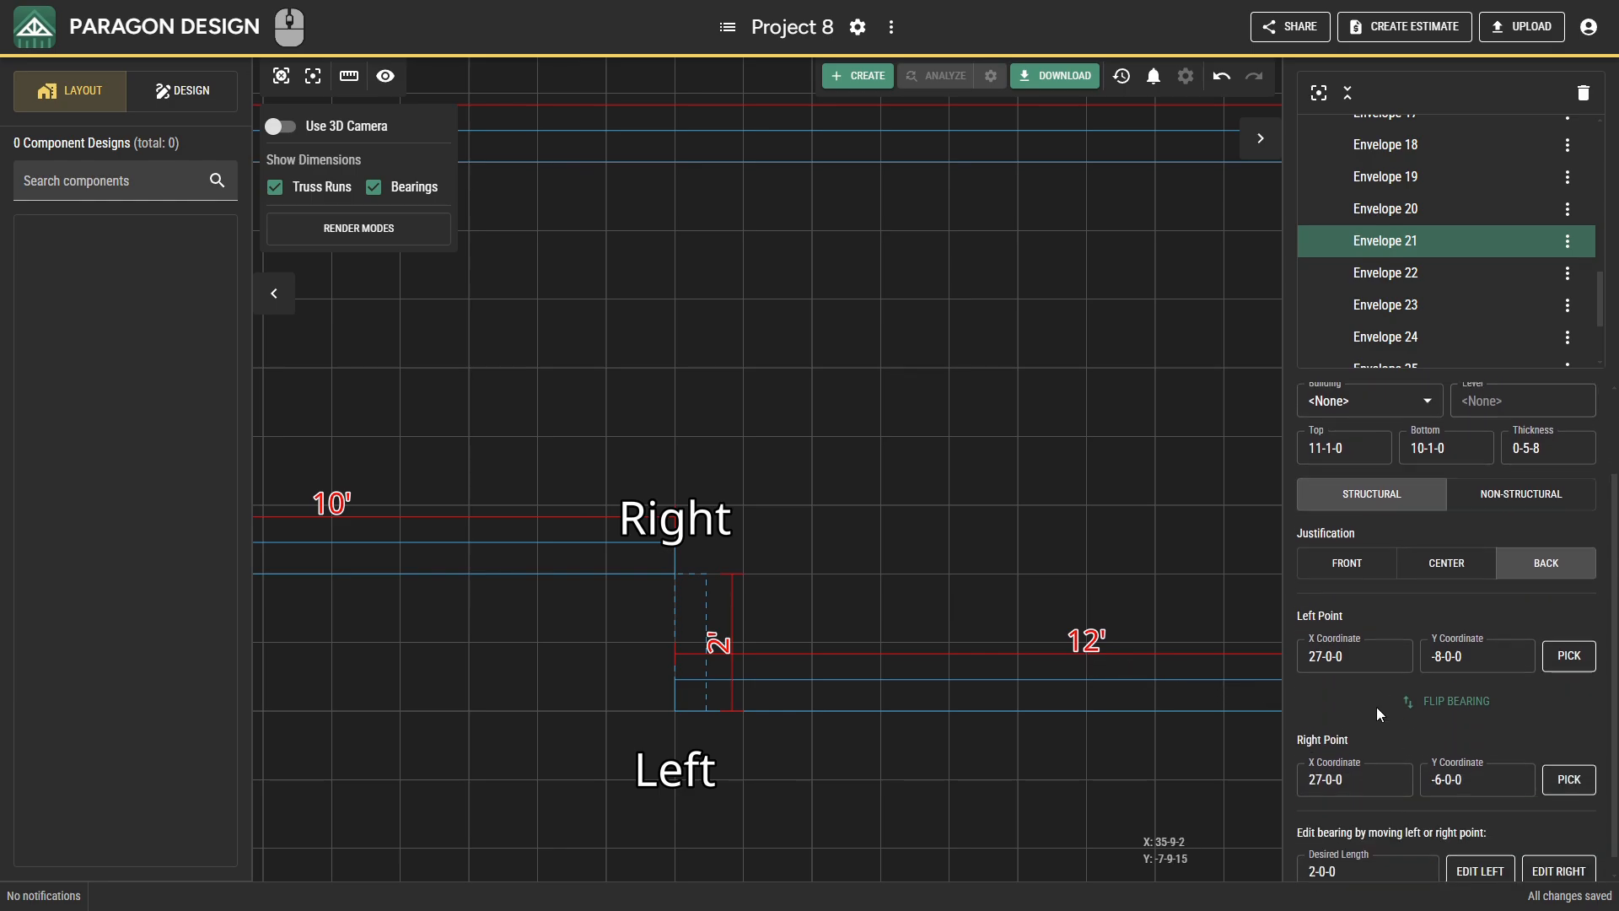
# Extend the selected short bearing by re-picking its right point on the long main front wall, with Orthogonal snap enabled.
pyautogui.click(1562, 774)
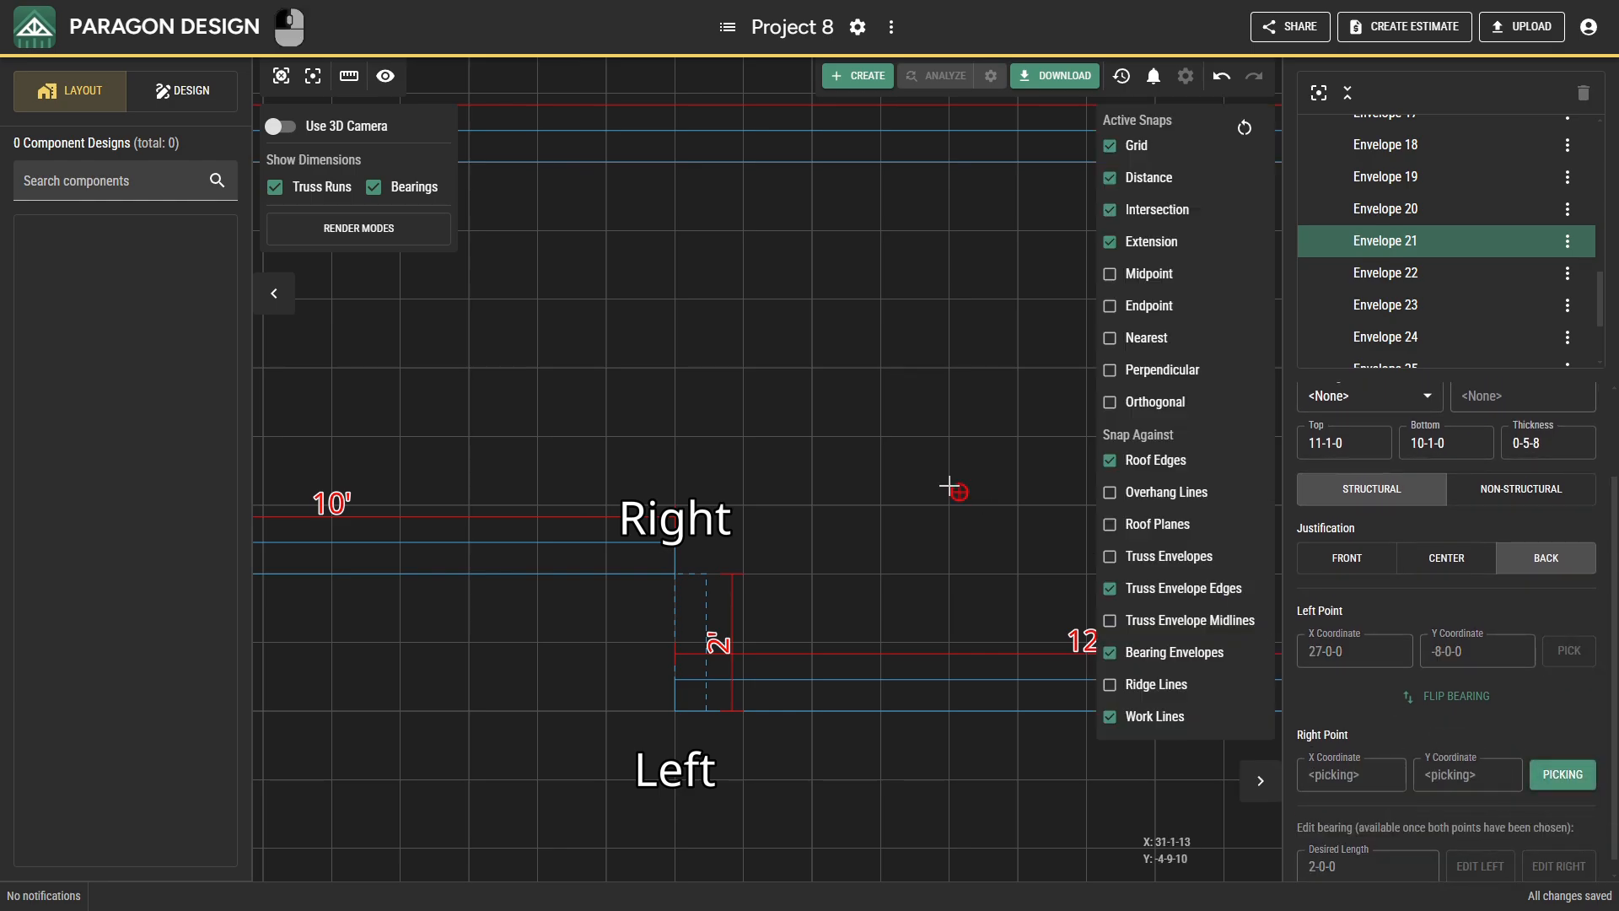
pyautogui.scroll(-3, 928, 470)
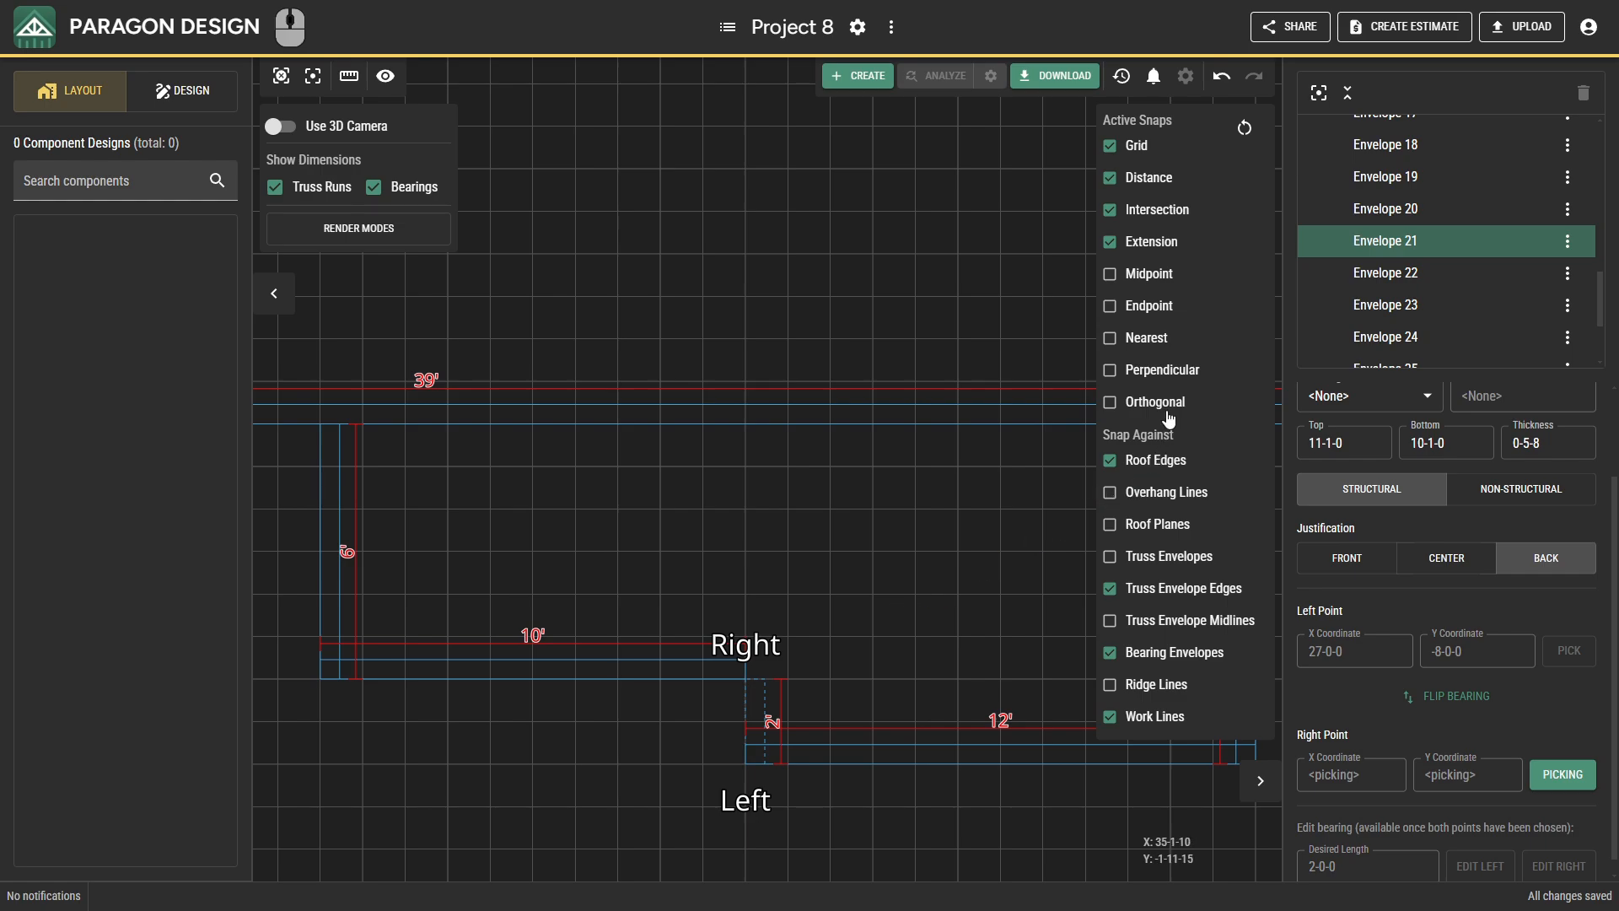
pyautogui.click(1167, 410)
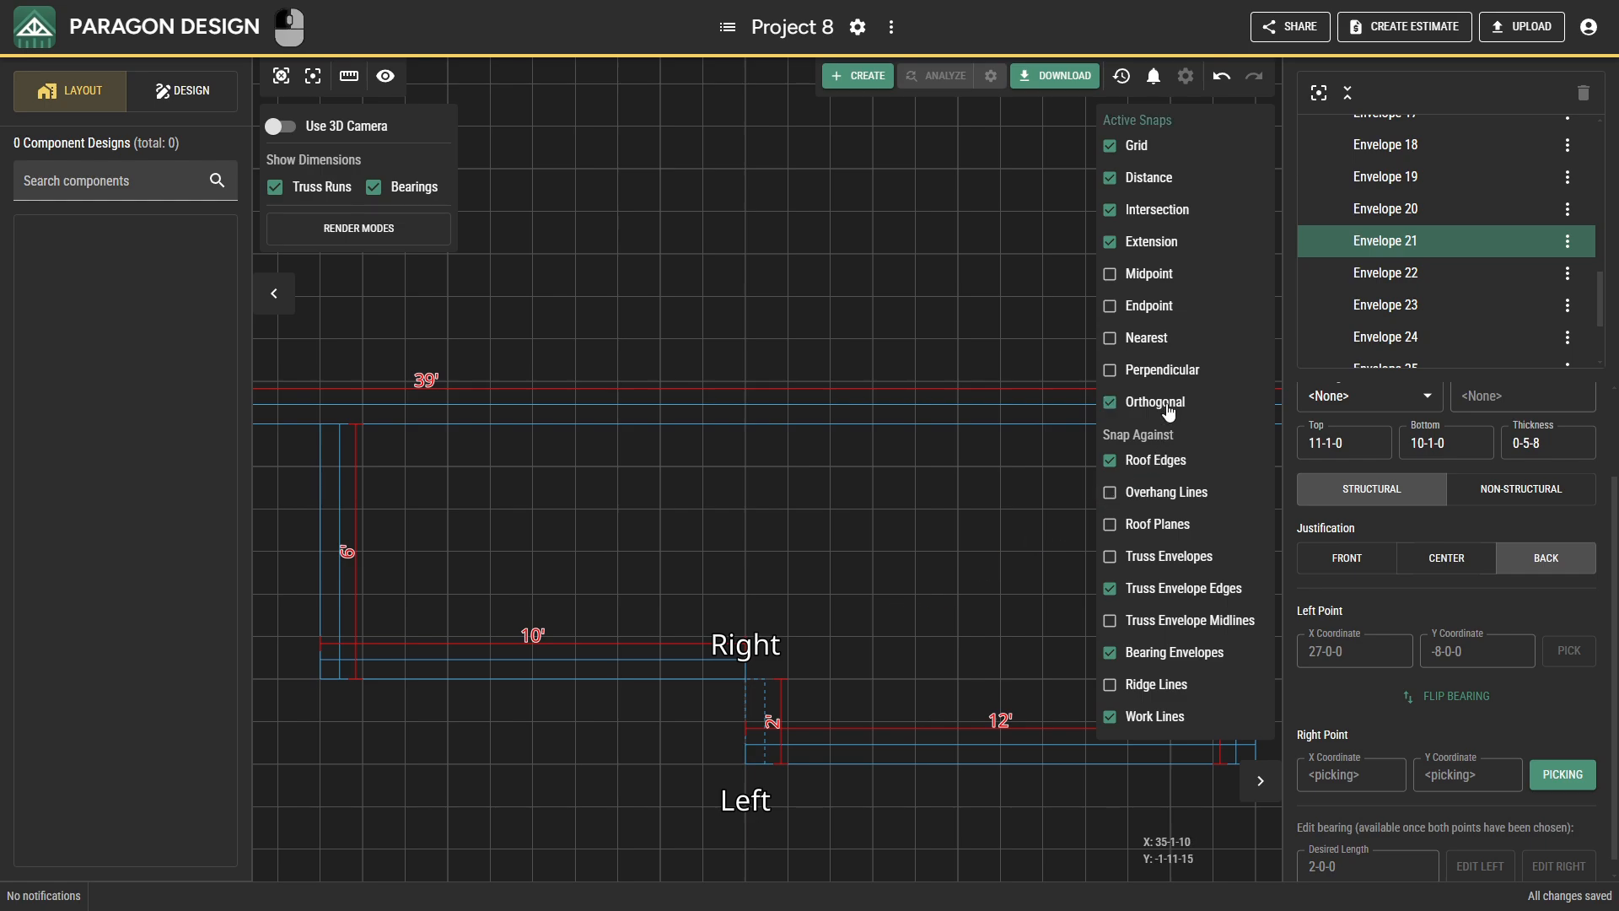
pyautogui.click(786, 428)
pyautogui.press('Escape')
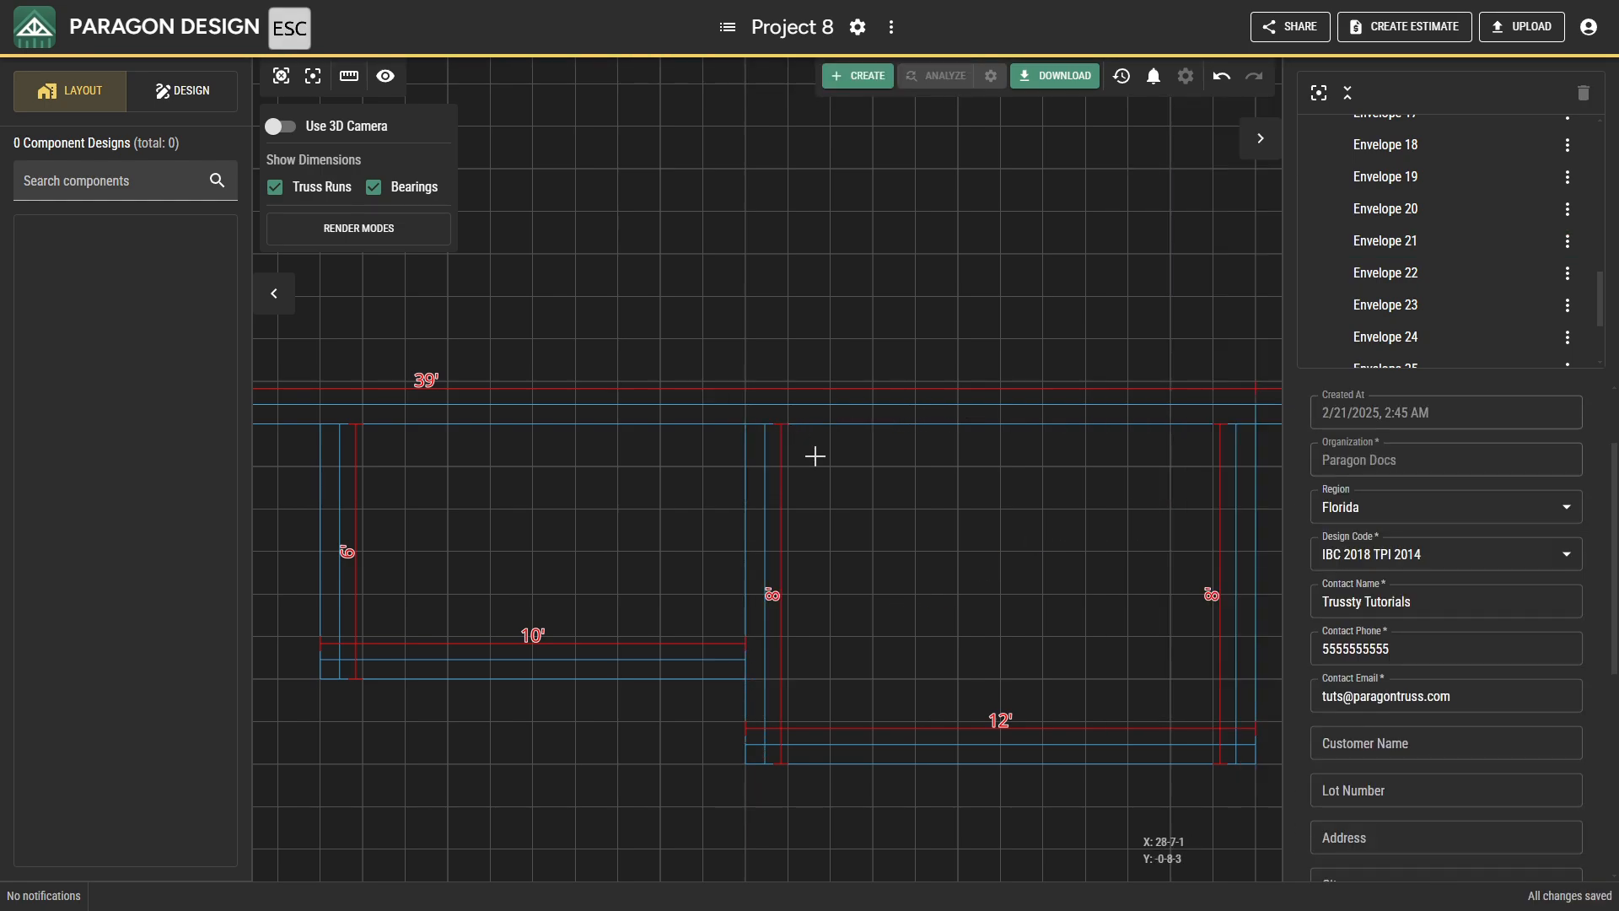
# Start a new roof plane with slope 5/12, overhang 1-6-0 and subfascia thickness 0-1-8.
pyautogui.scroll(-5, 839, 492)
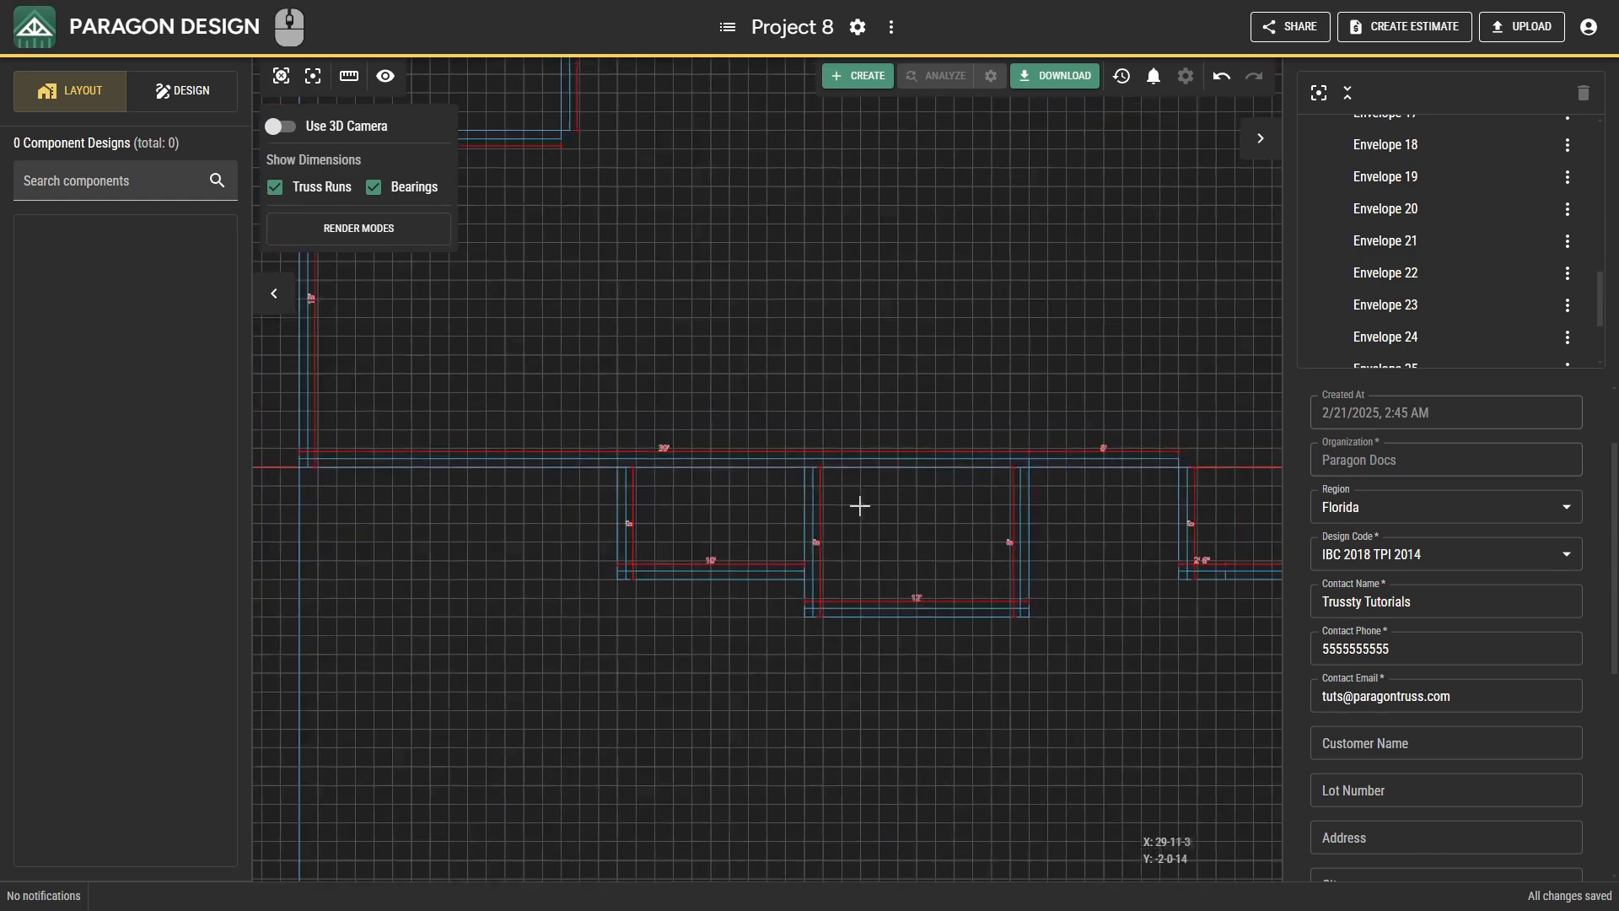
pyautogui.scroll(-3, 882, 509)
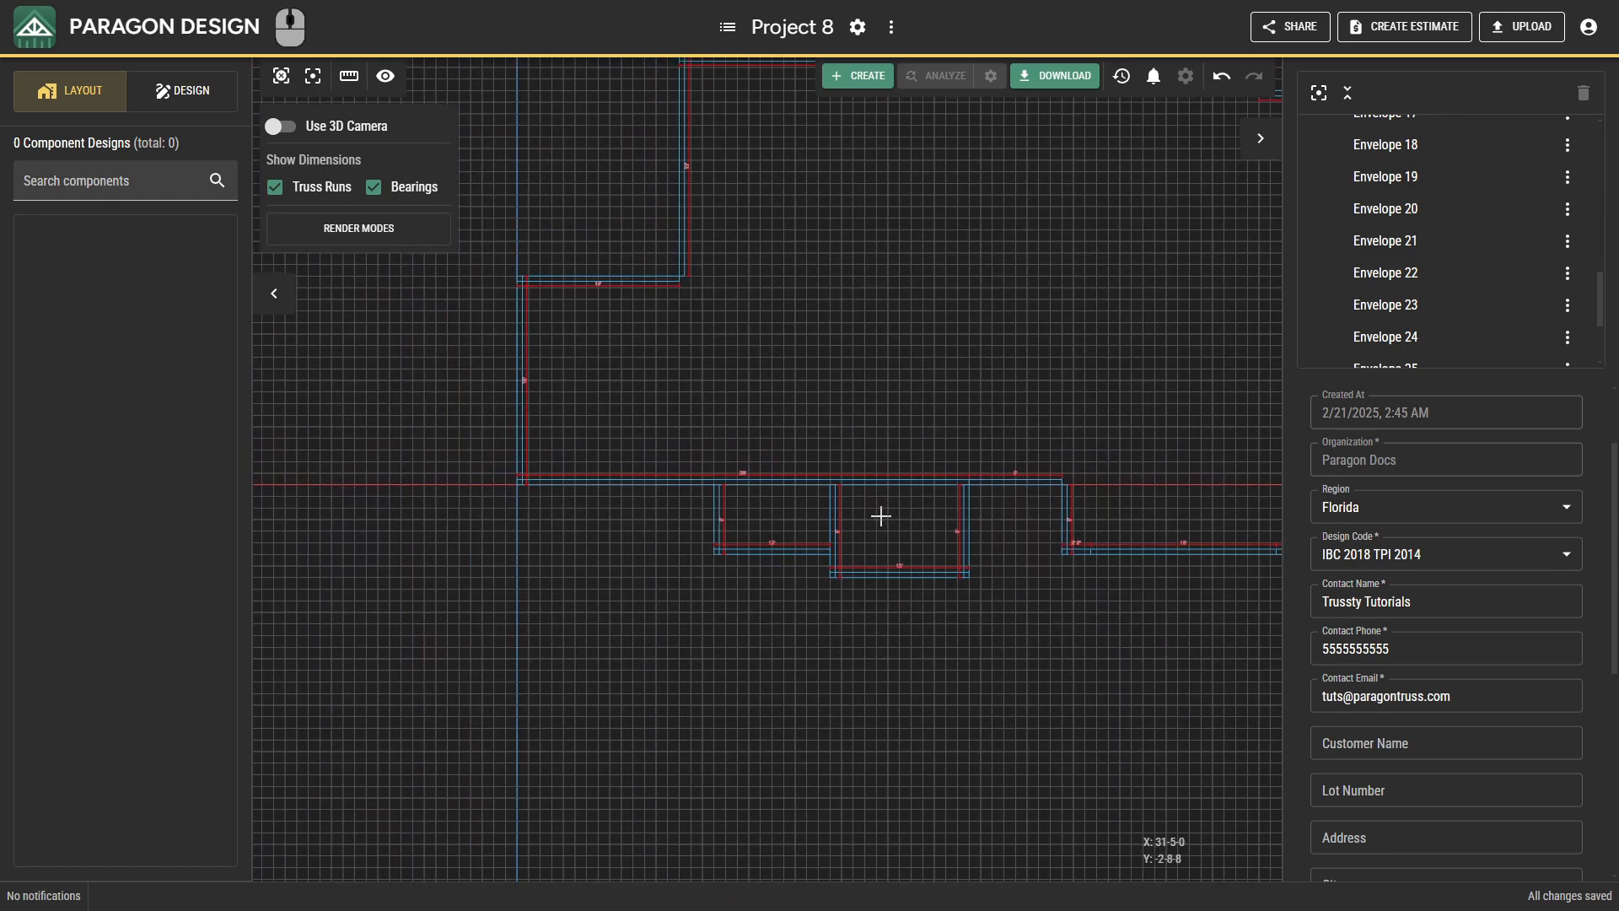
pyautogui.click(281, 76)
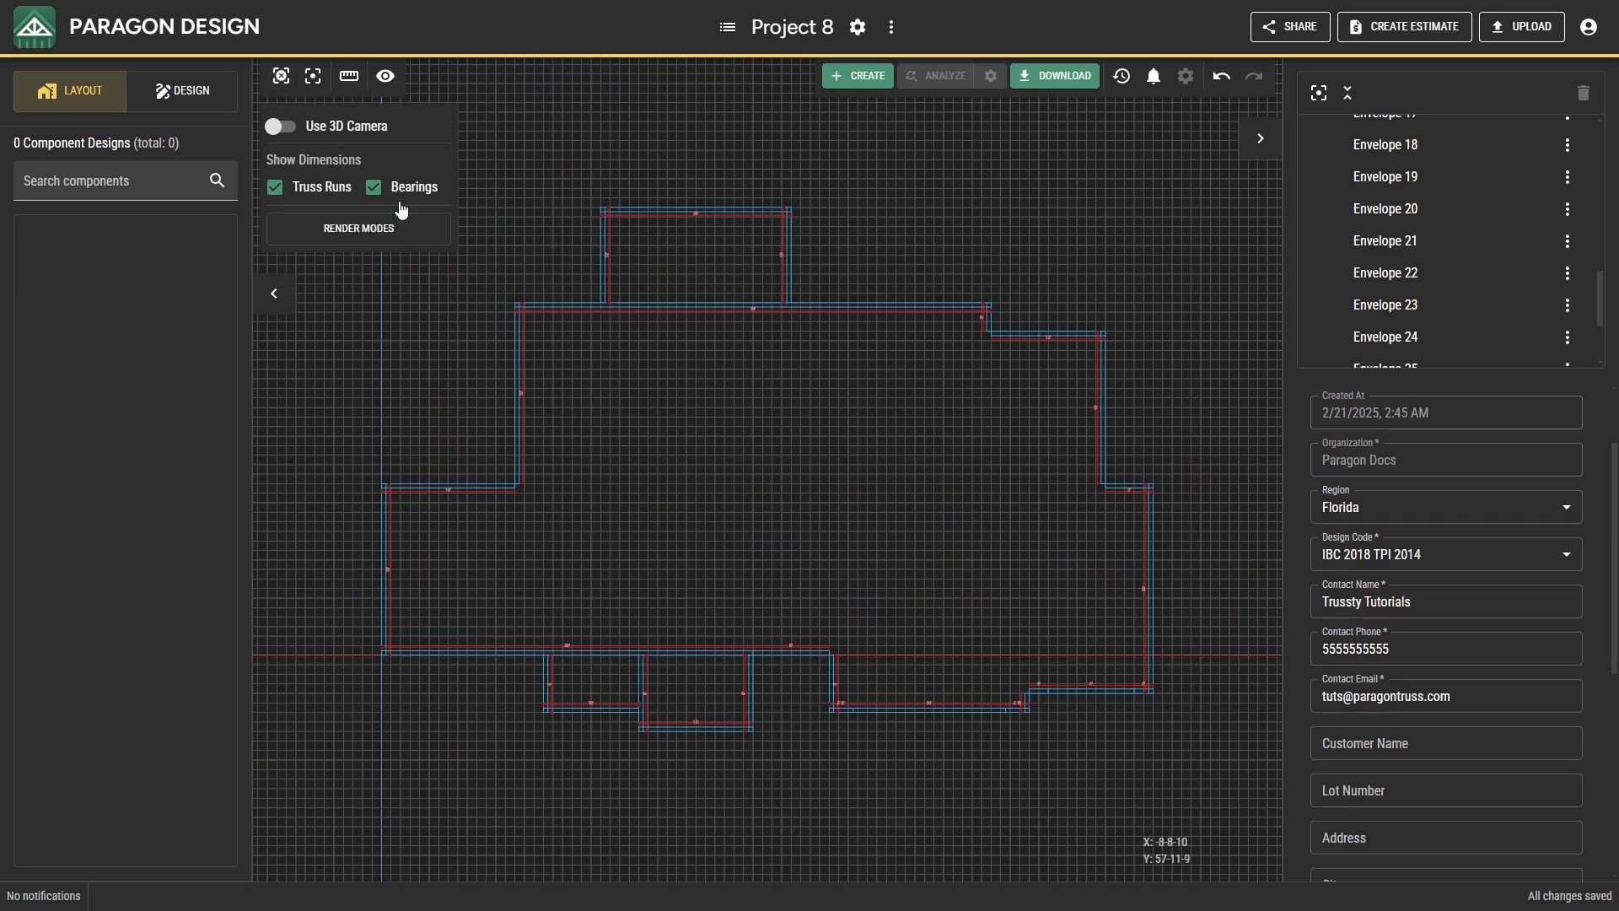
pyautogui.rightClick(590, 391)
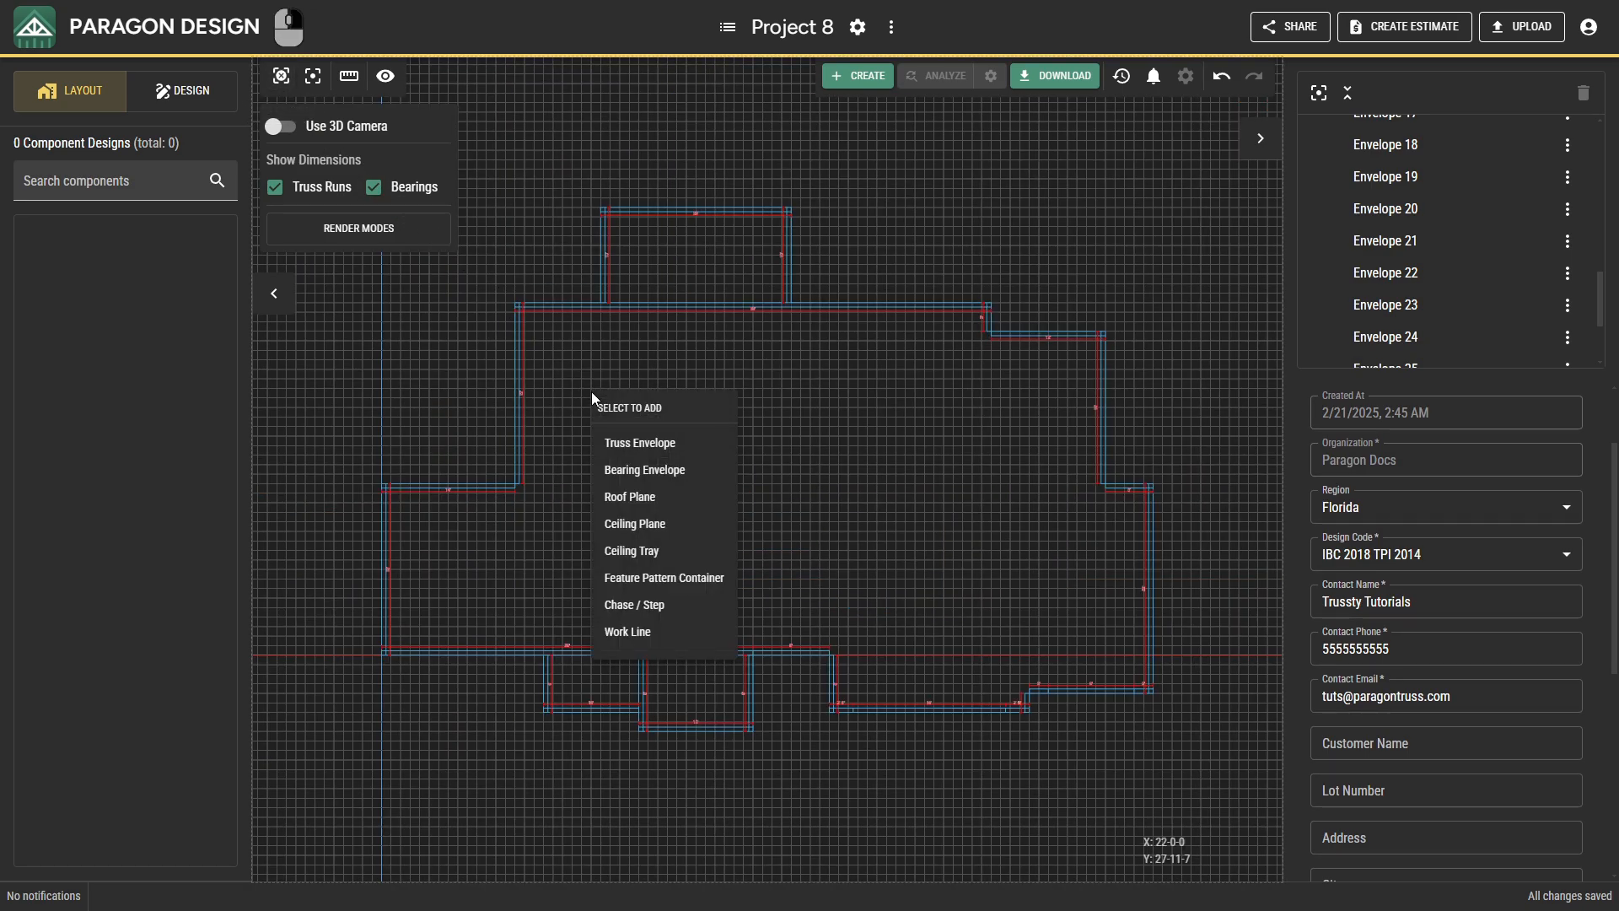
pyautogui.click(629, 497)
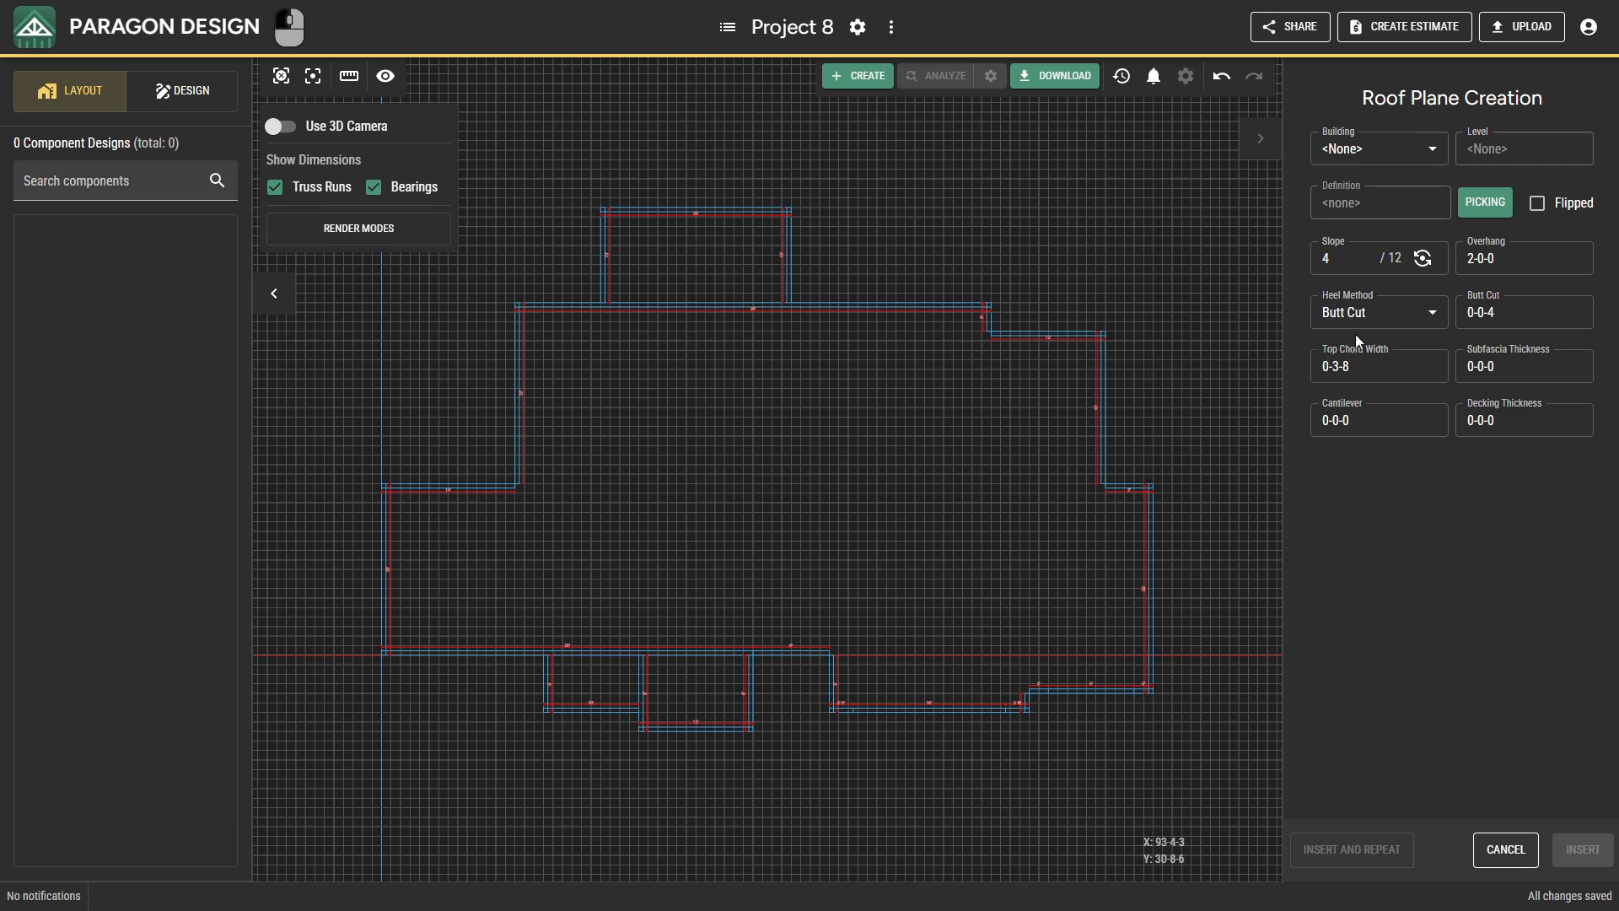
pyautogui.click(1343, 257)
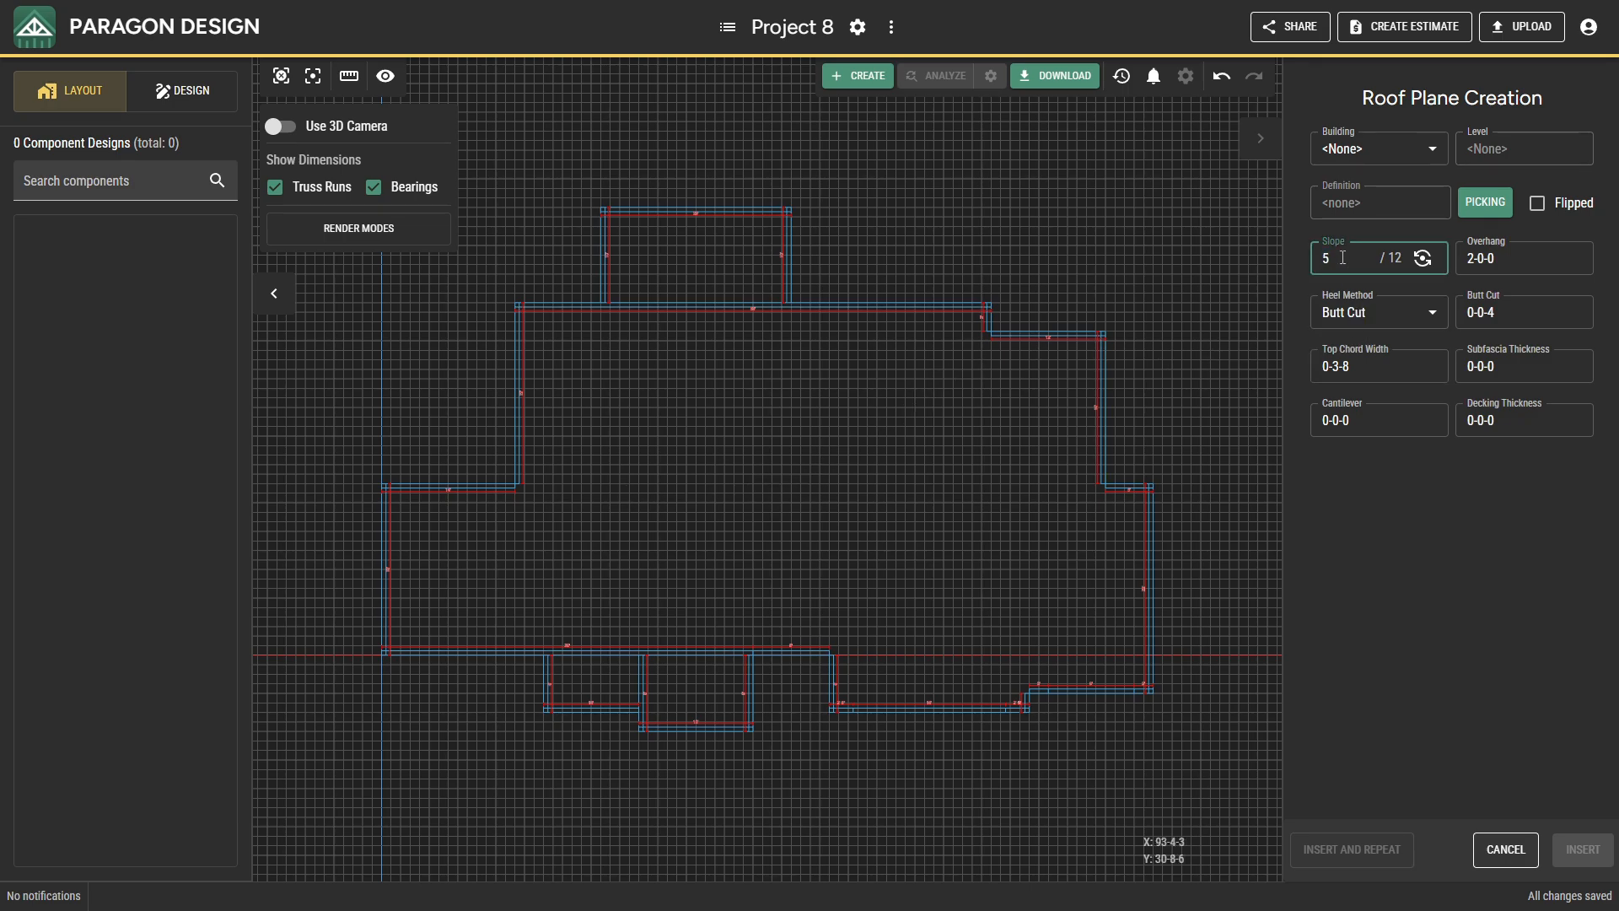
pyautogui.click(1470, 260)
pyautogui.write('10600')
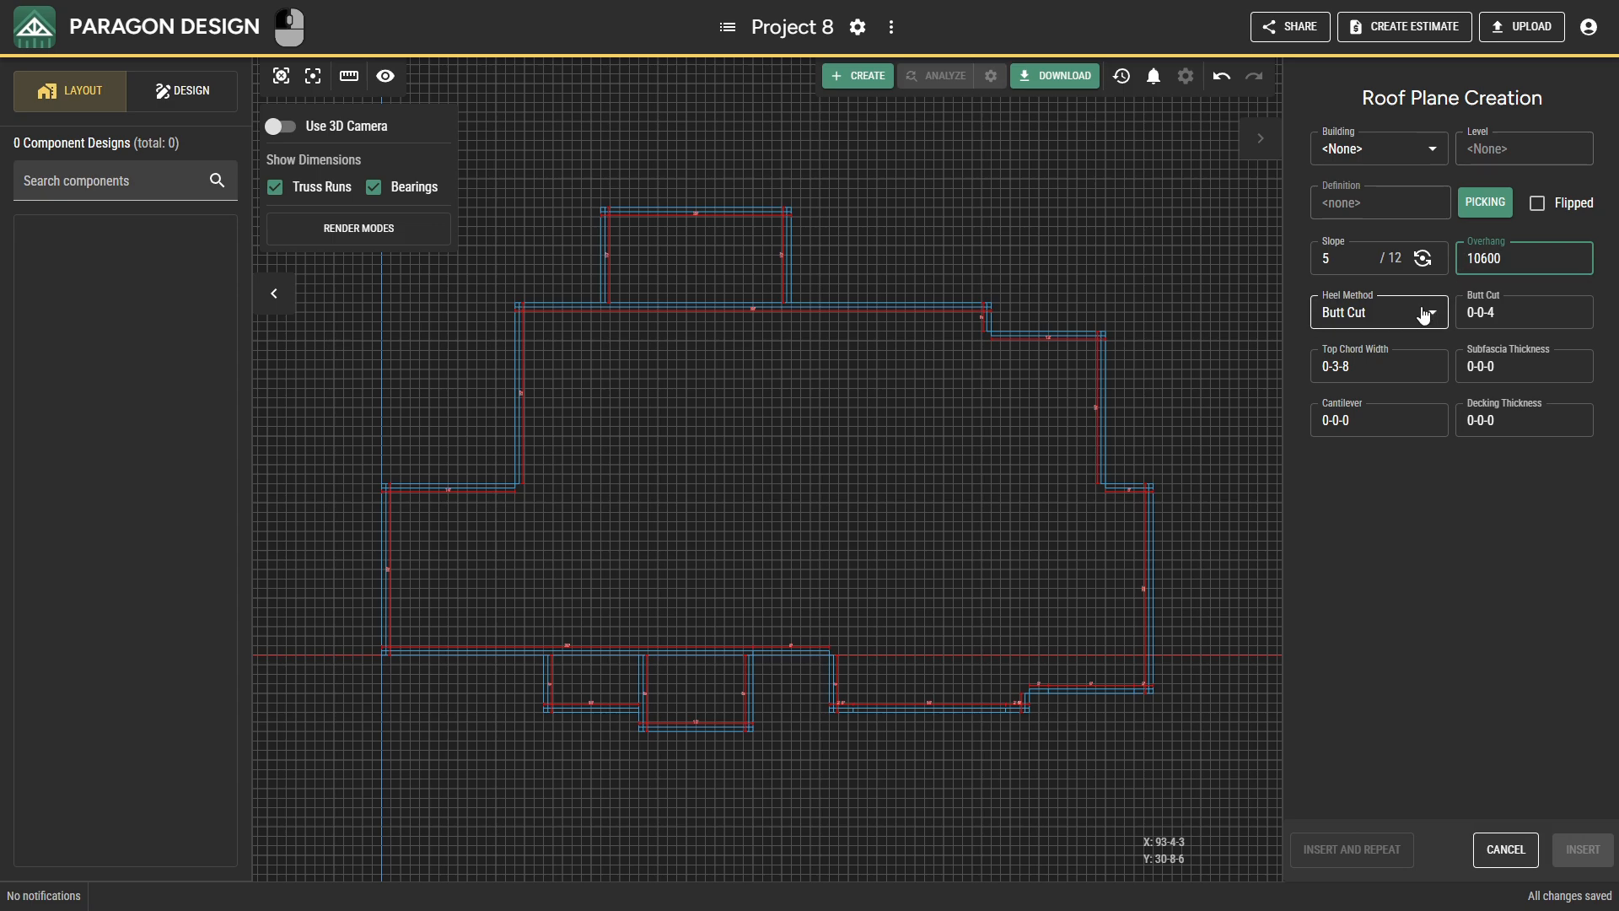
pyautogui.click(1480, 314)
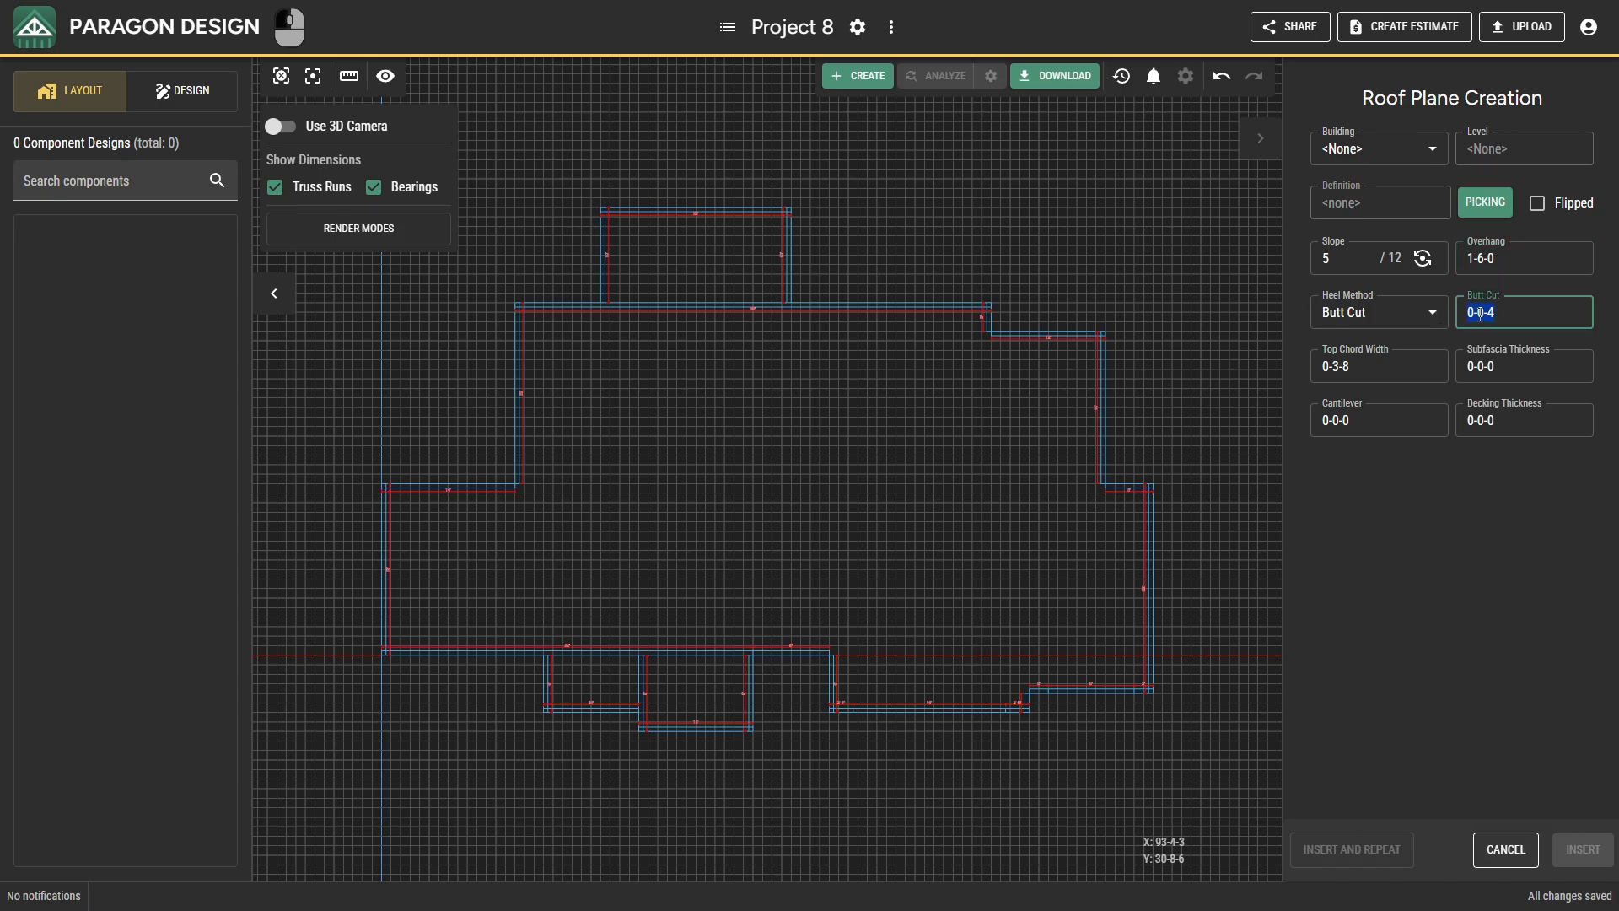
pyautogui.click(1427, 355)
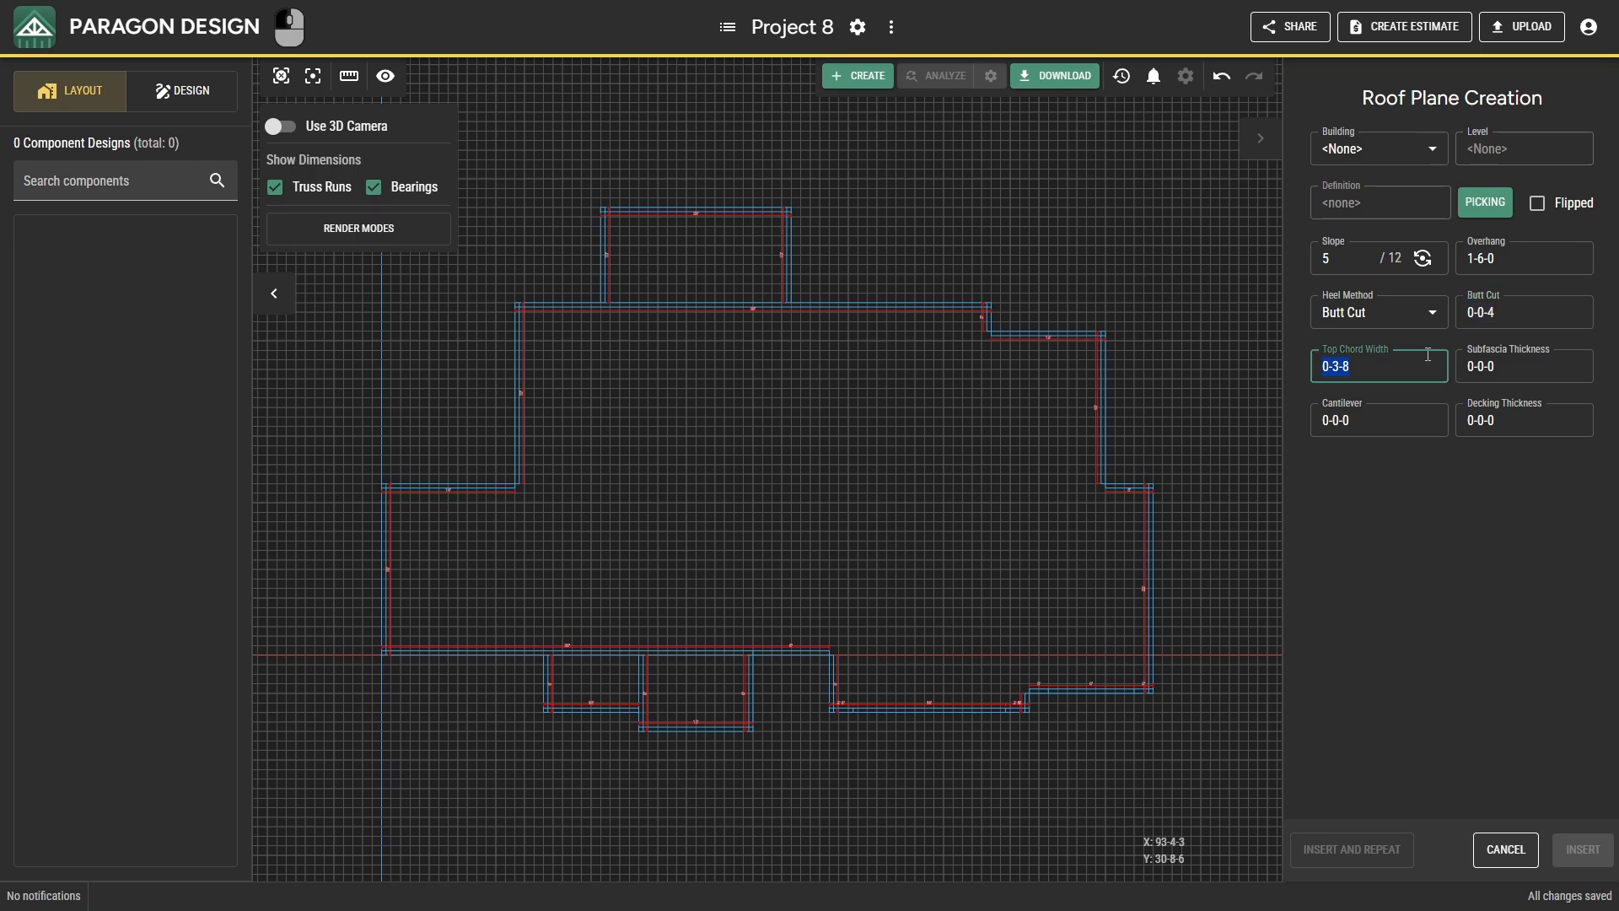
pyautogui.click(1474, 361)
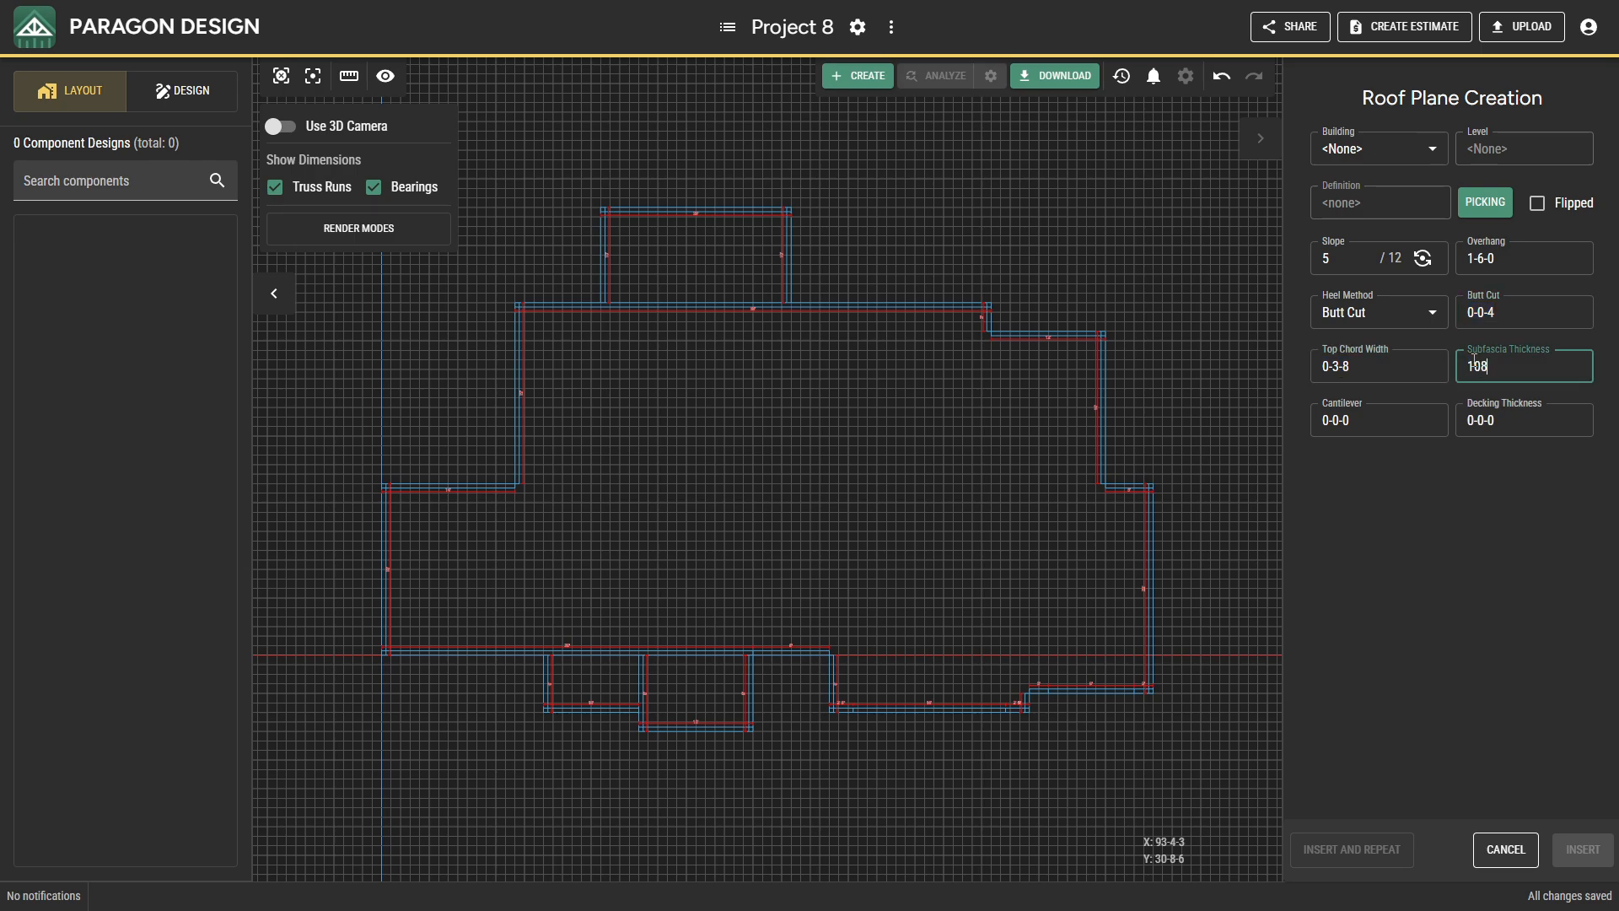
pyautogui.click(1455, 454)
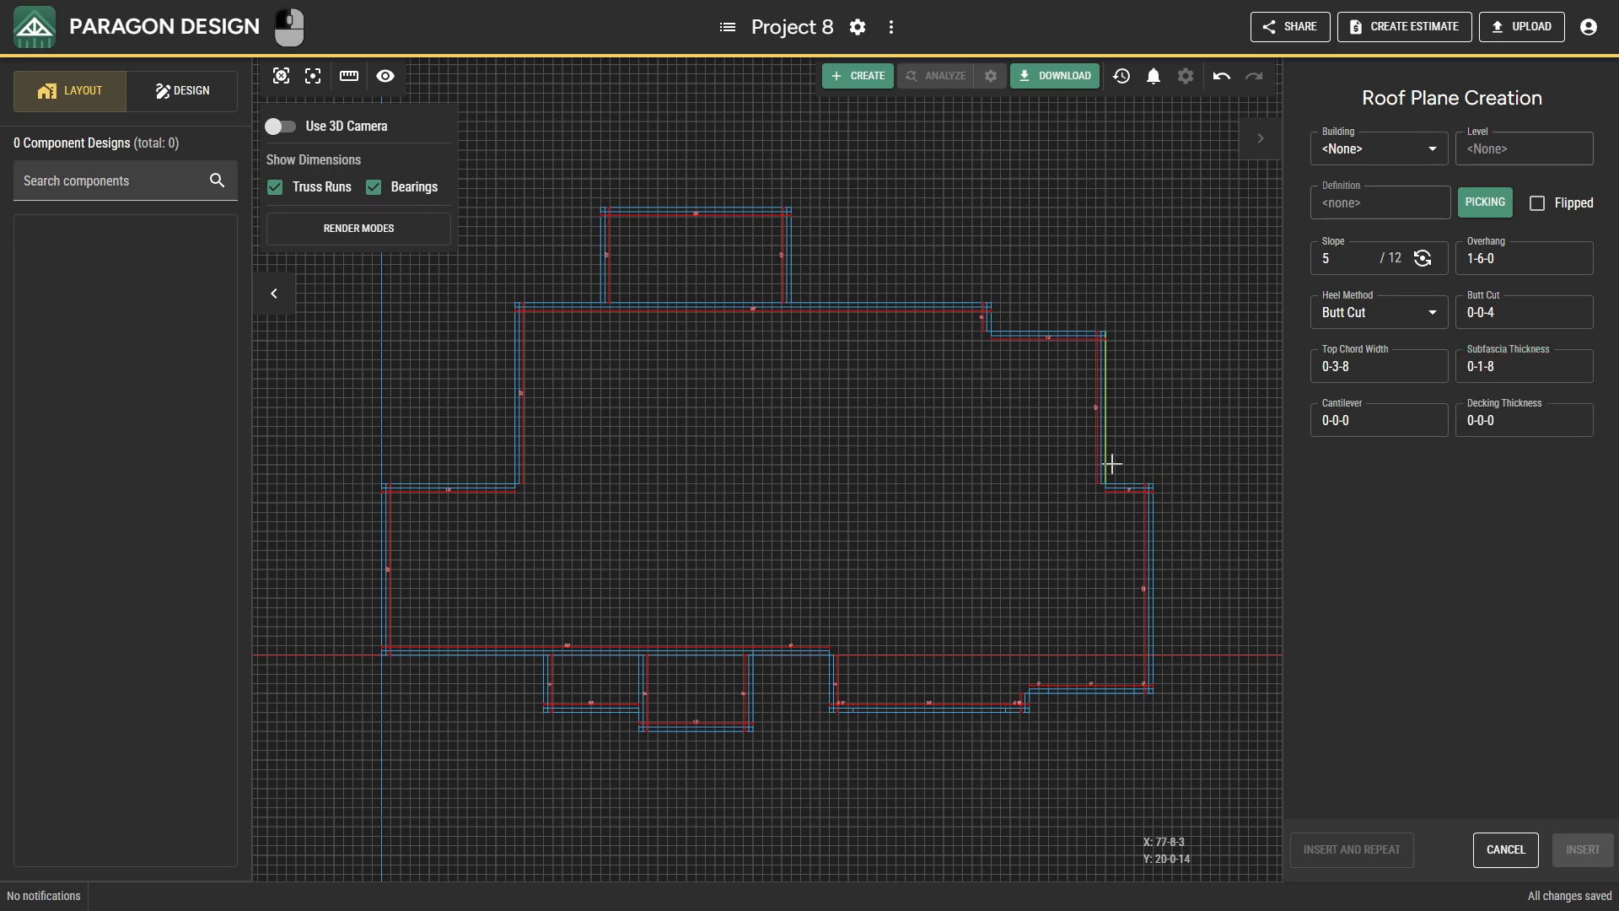
# Insert roof planes on the west wing's upper bearing and on the long lower bearing of the main front wall.
pyautogui.click(450, 484)
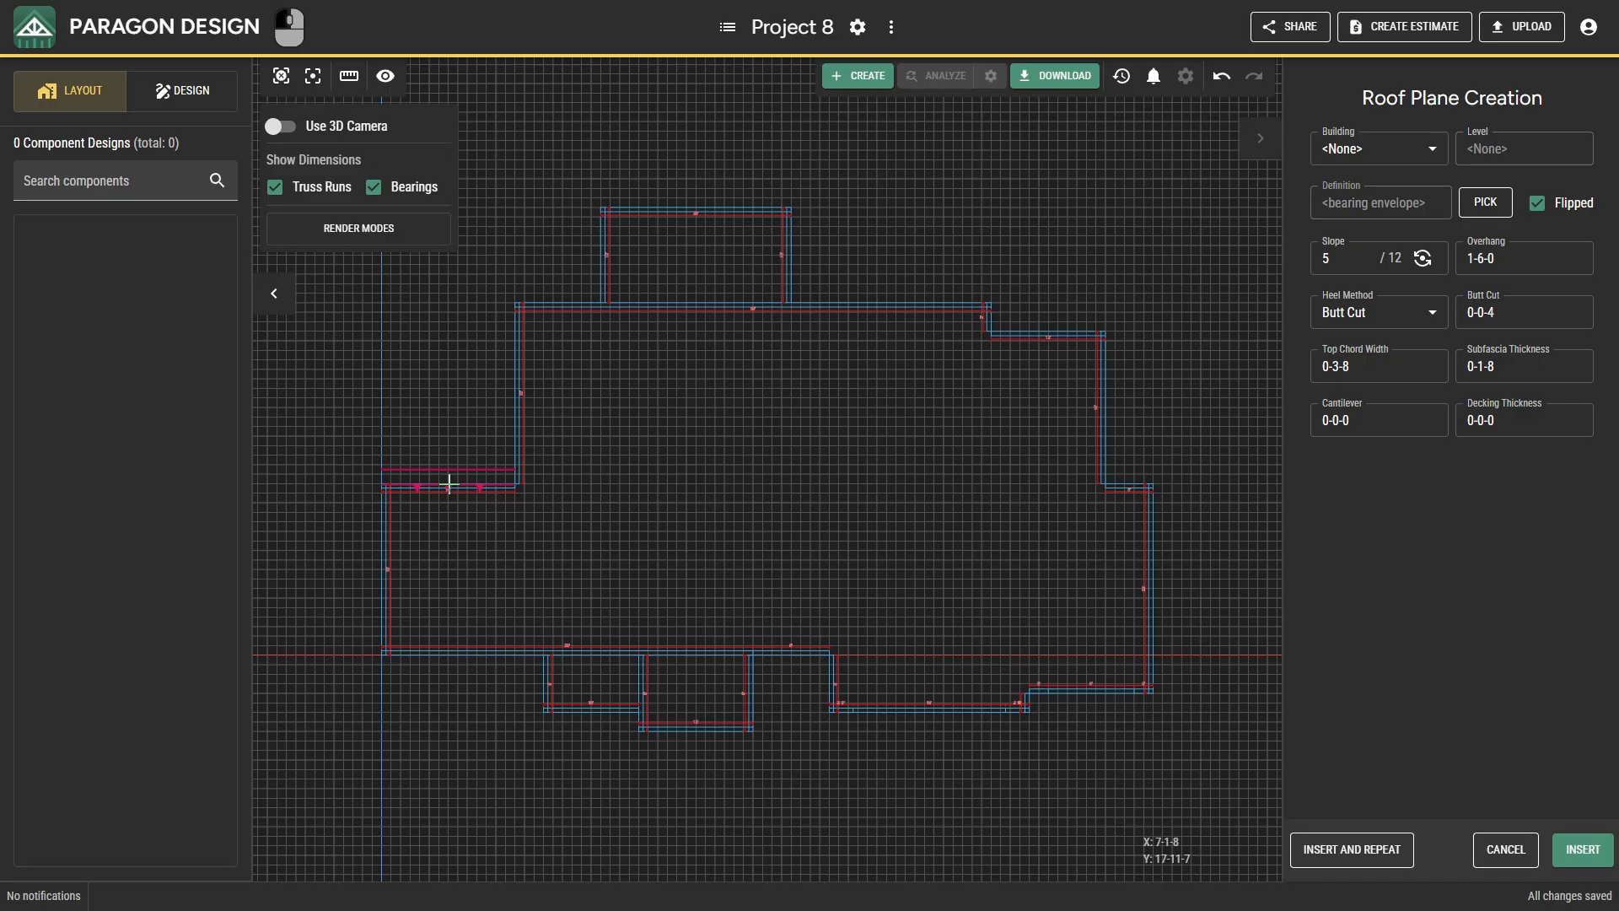
pyautogui.click(1330, 860)
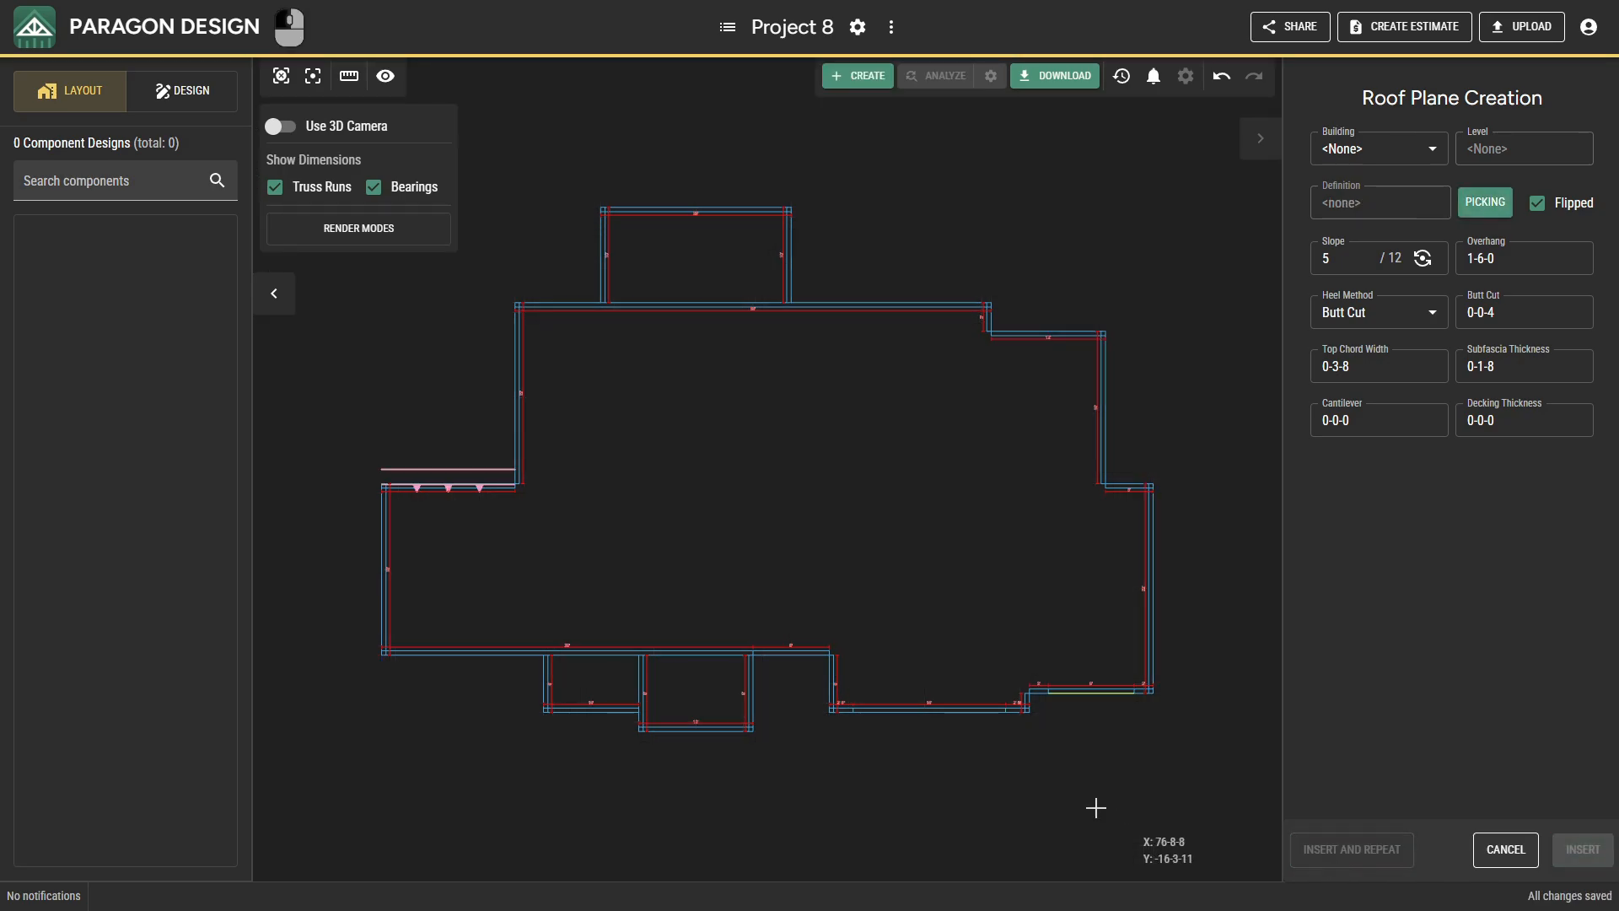
pyautogui.click(483, 655)
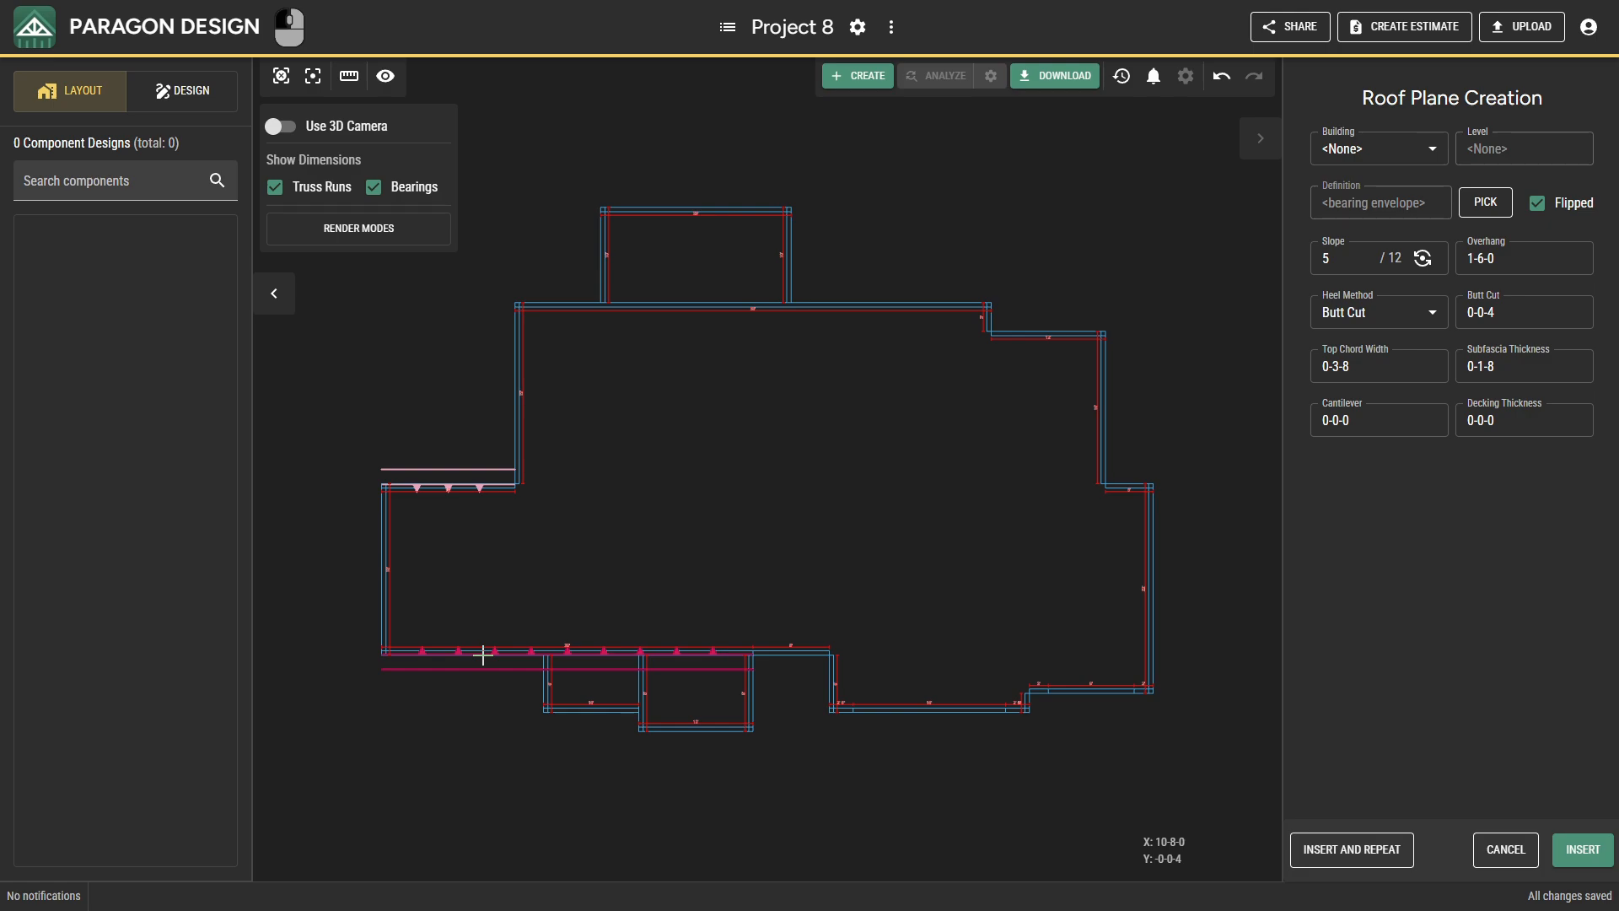
pyautogui.click(1312, 851)
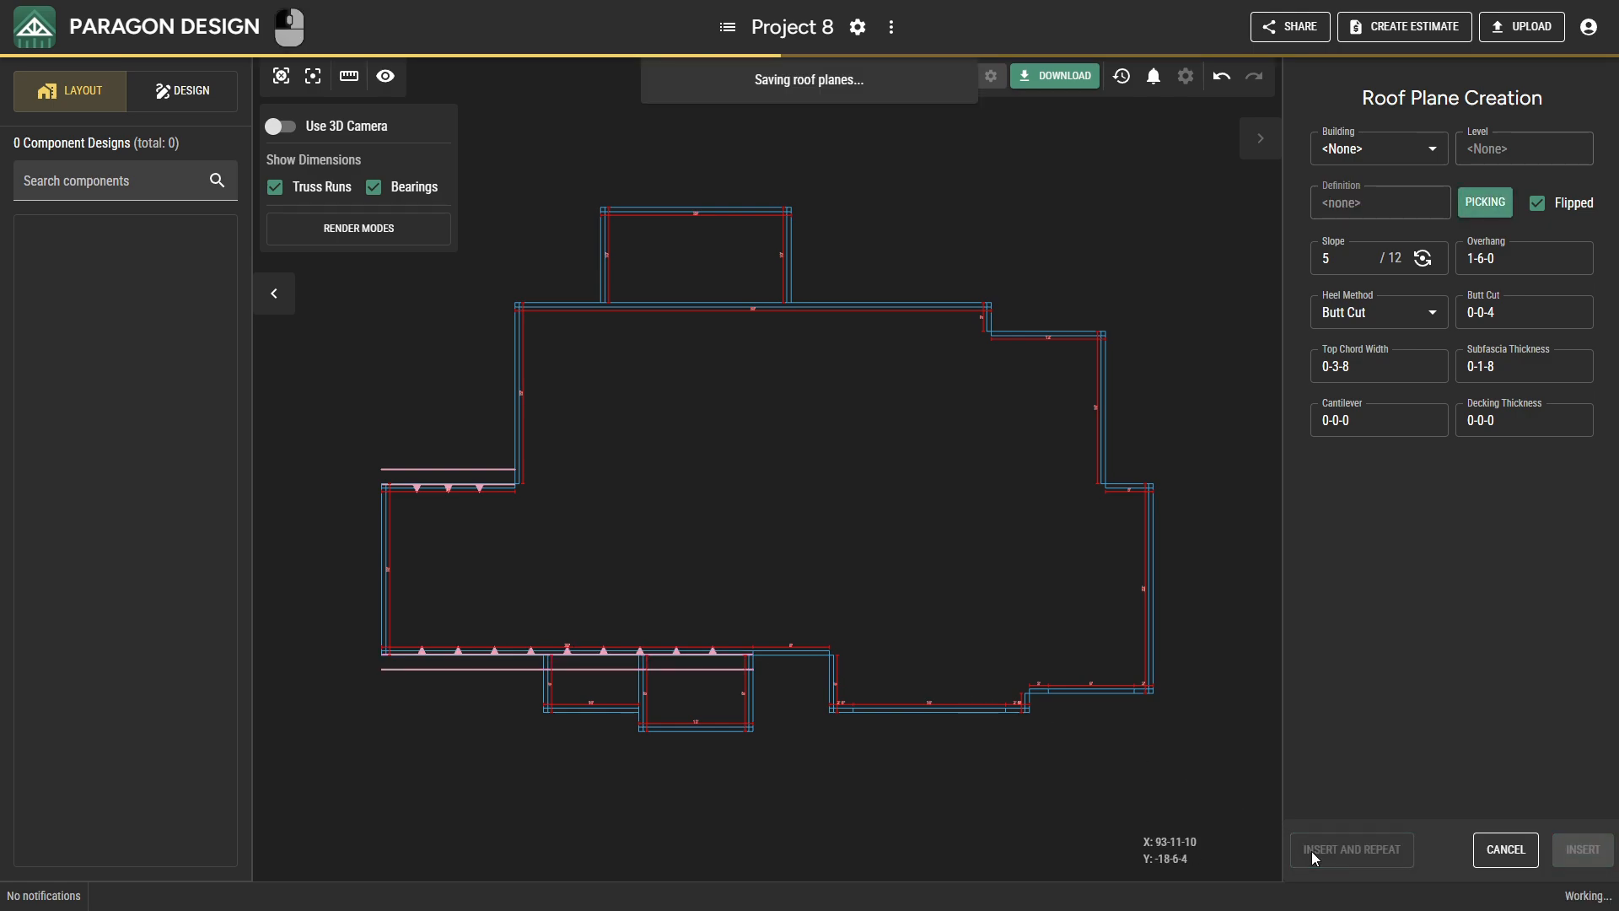
# Insert roof planes on the long upper bearing of the main rear wall and the shorter stepped bearing east of it.
pyautogui.click(613, 309)
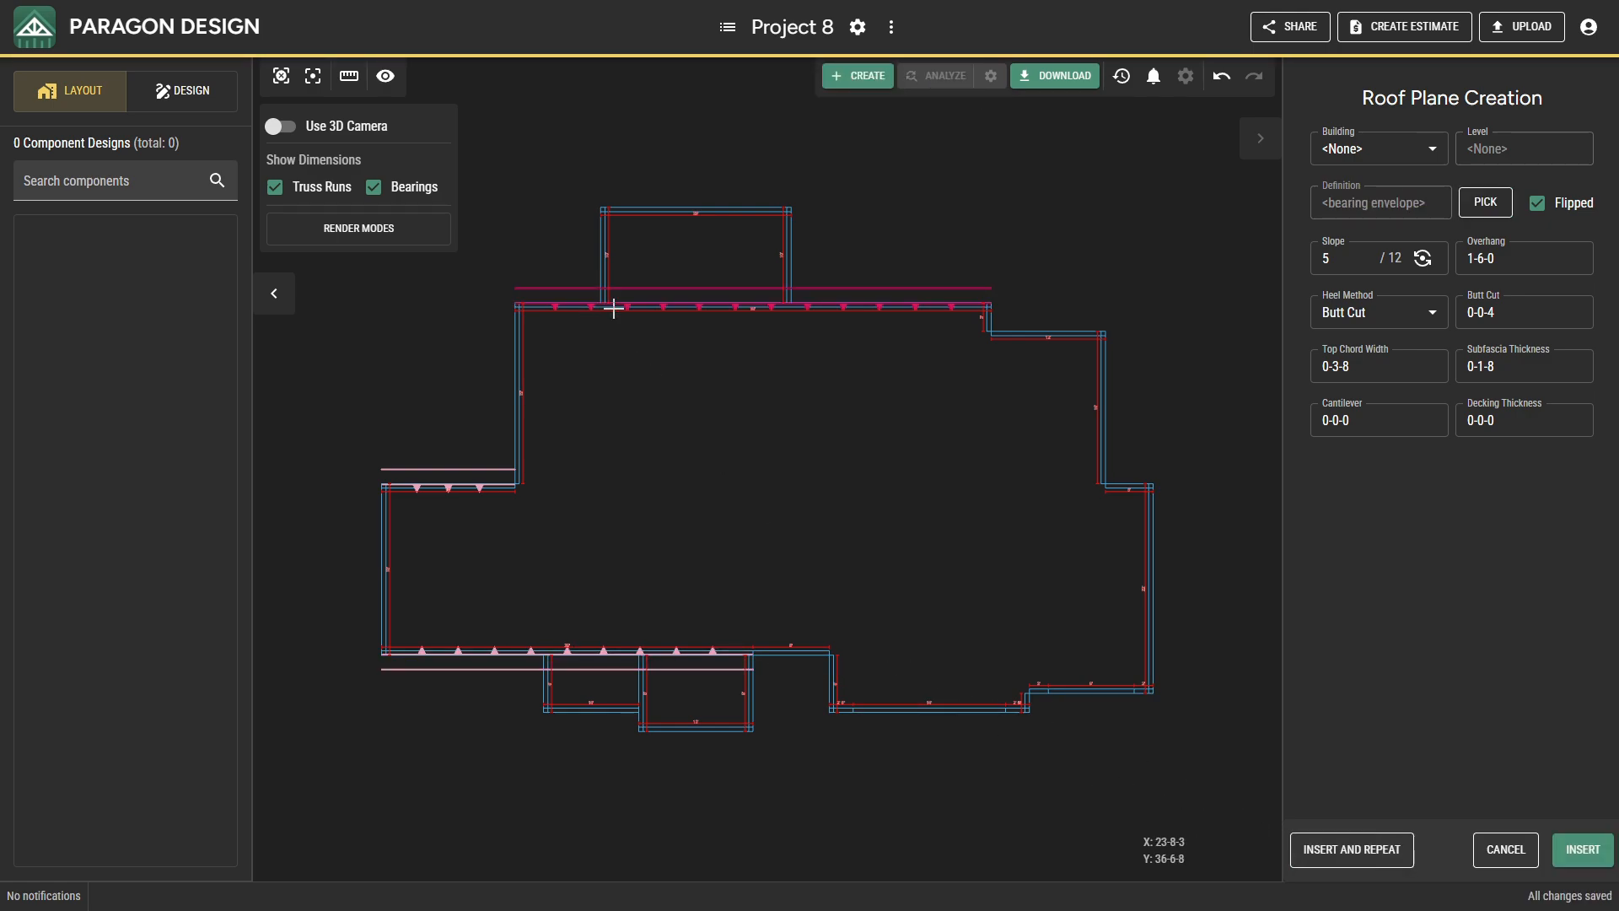
pyautogui.click(1328, 848)
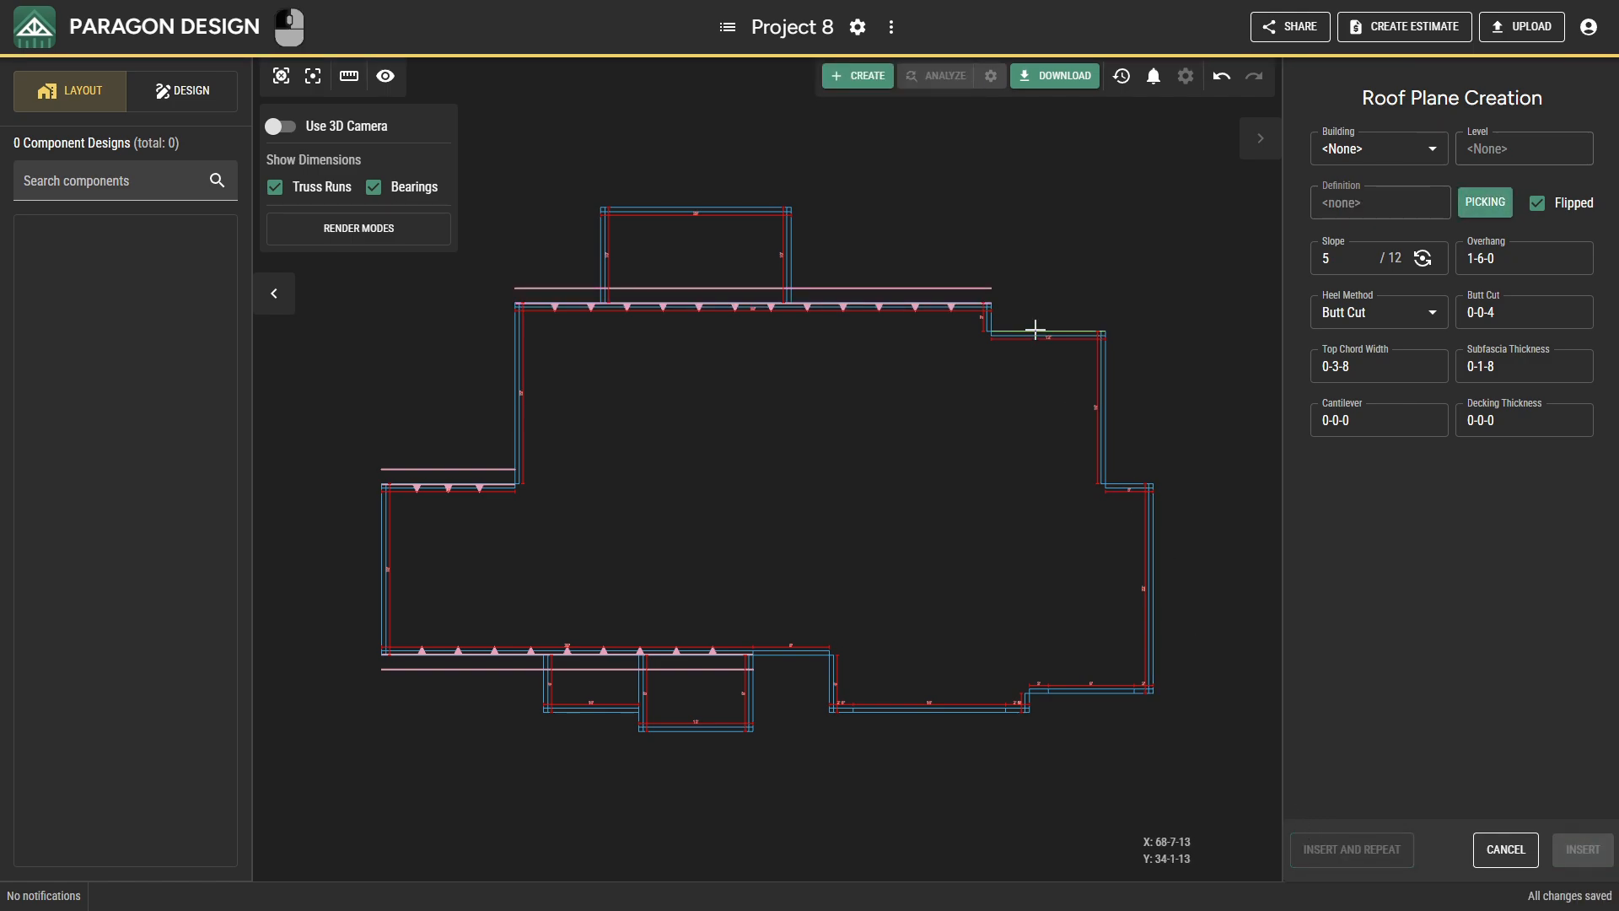
pyautogui.click(1035, 329)
pyautogui.click(1320, 847)
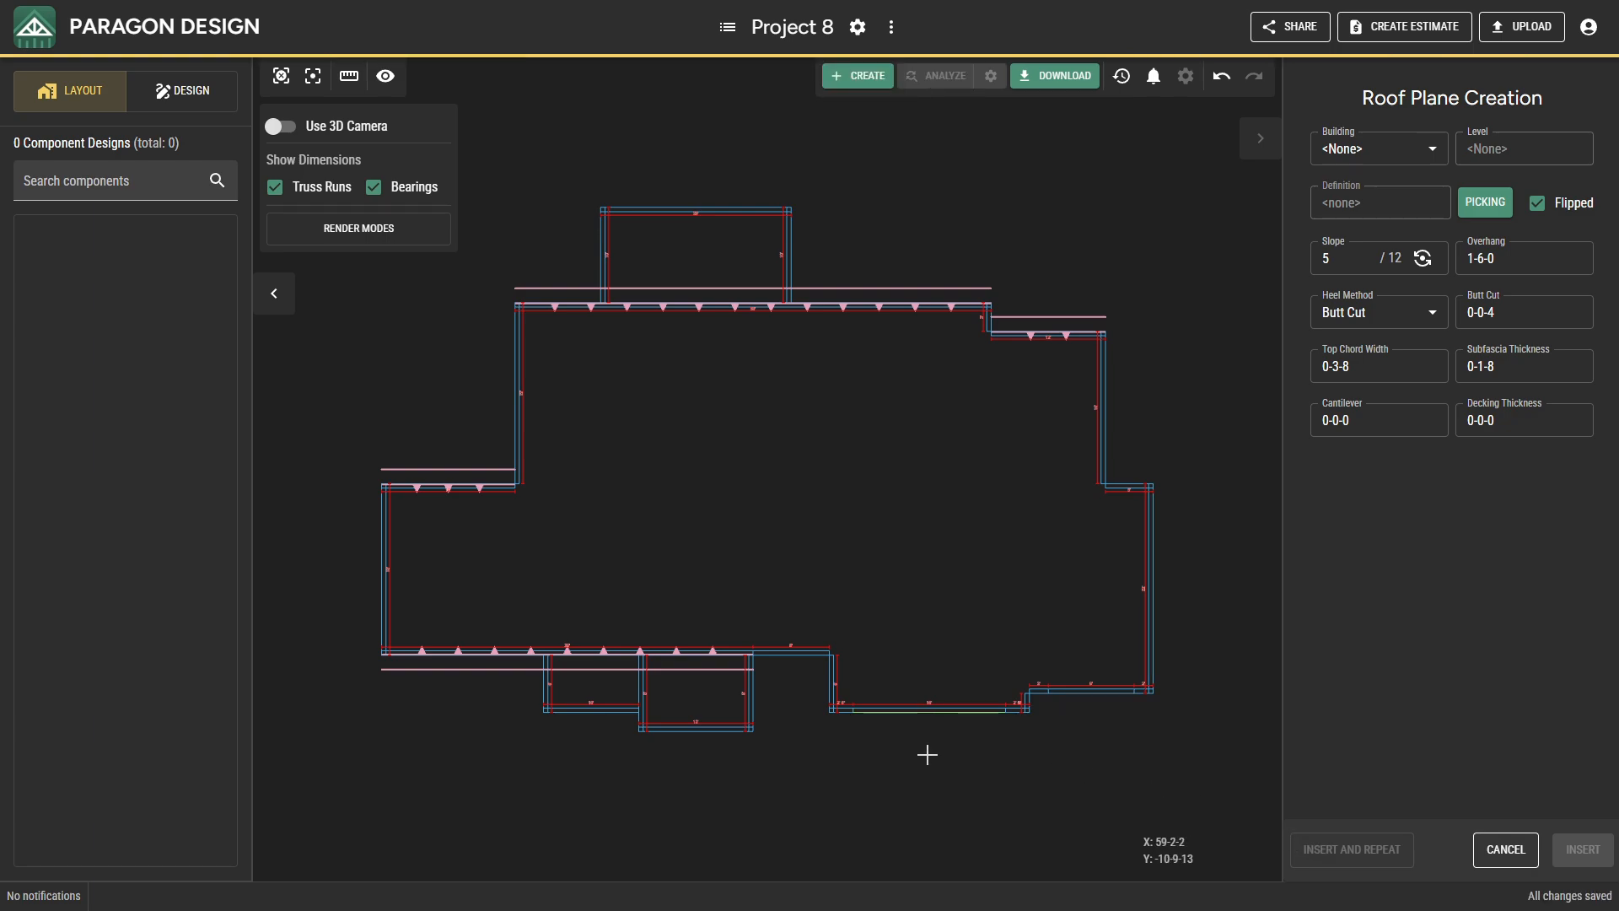
# Insert roof planes on the lower projection's west bearing, its 10-foot bottom bearing and the extended bearing between its two parts.
pyautogui.click(544, 687)
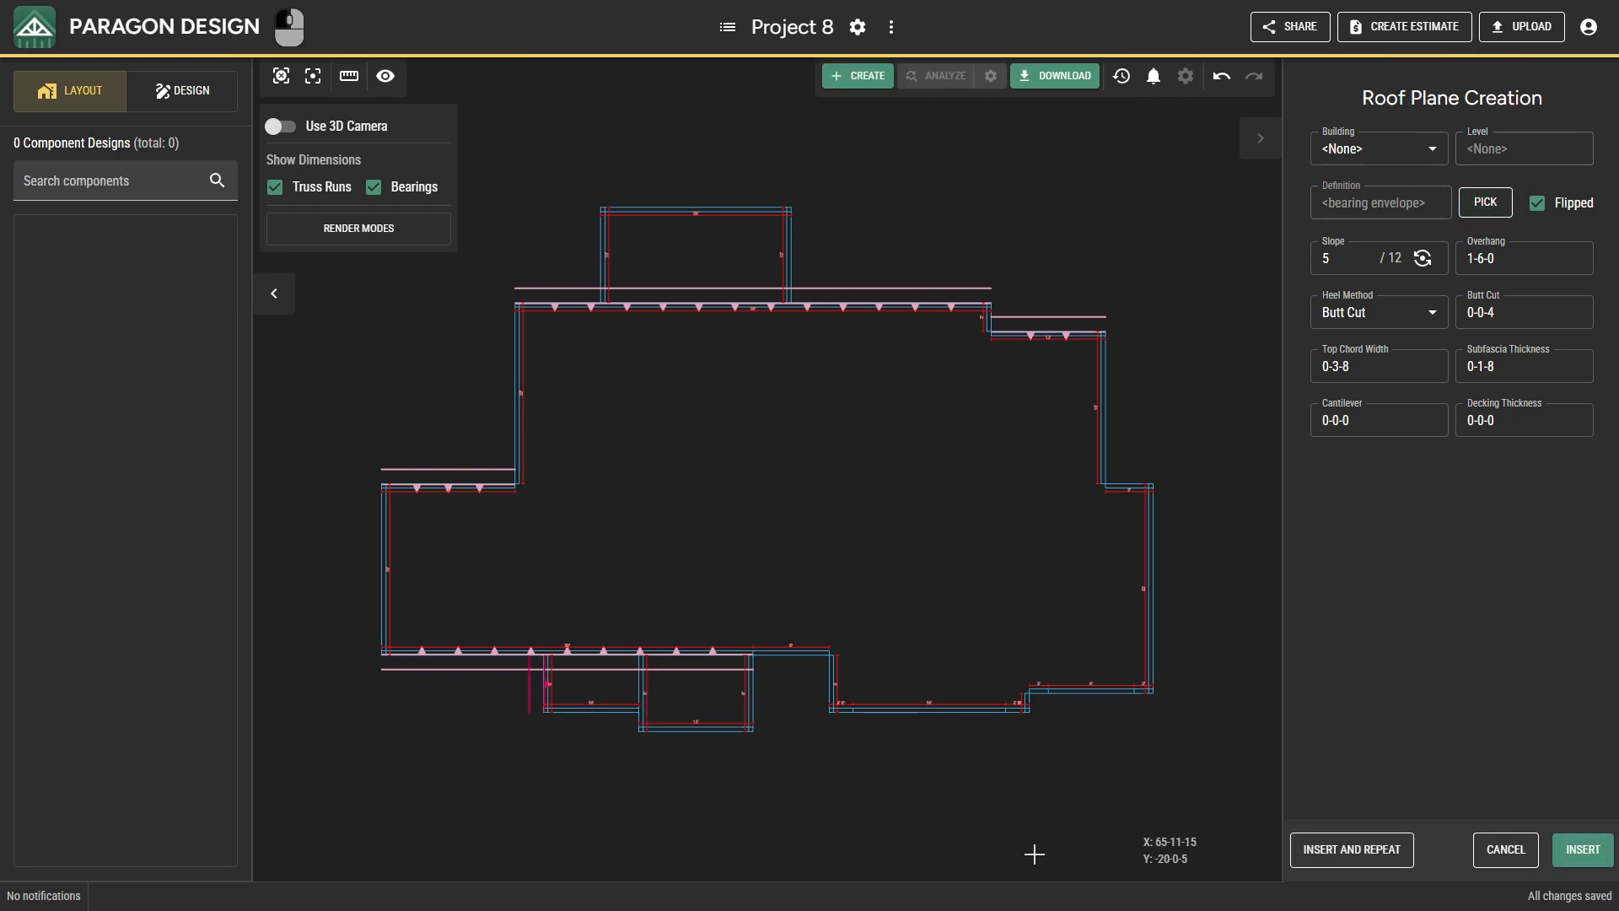
pyautogui.click(1324, 857)
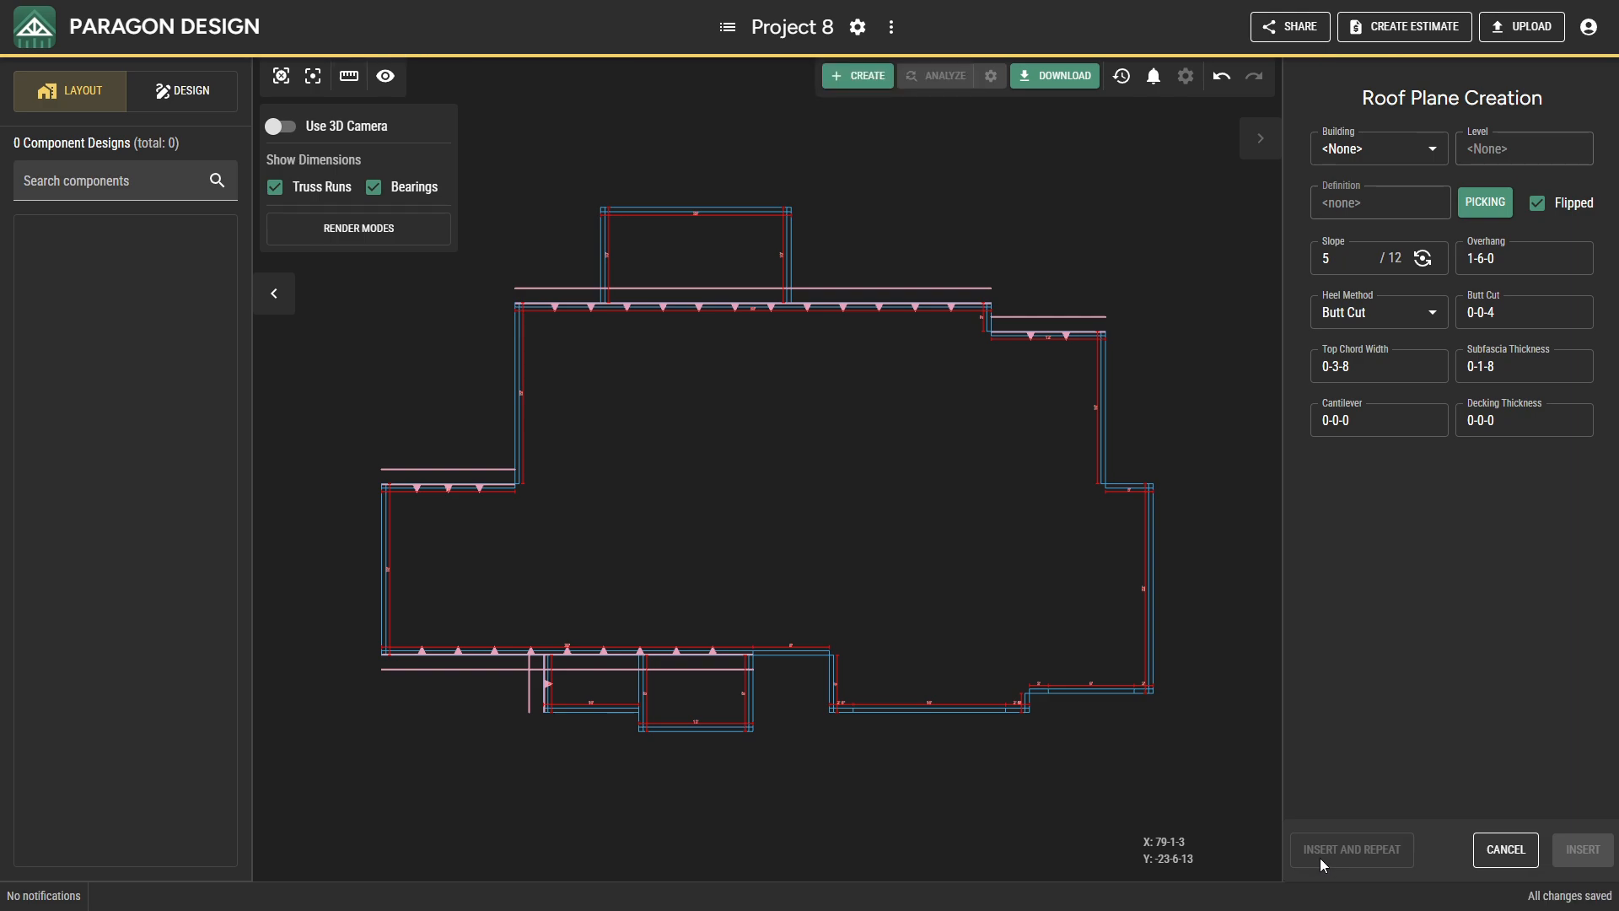
pyautogui.click(614, 716)
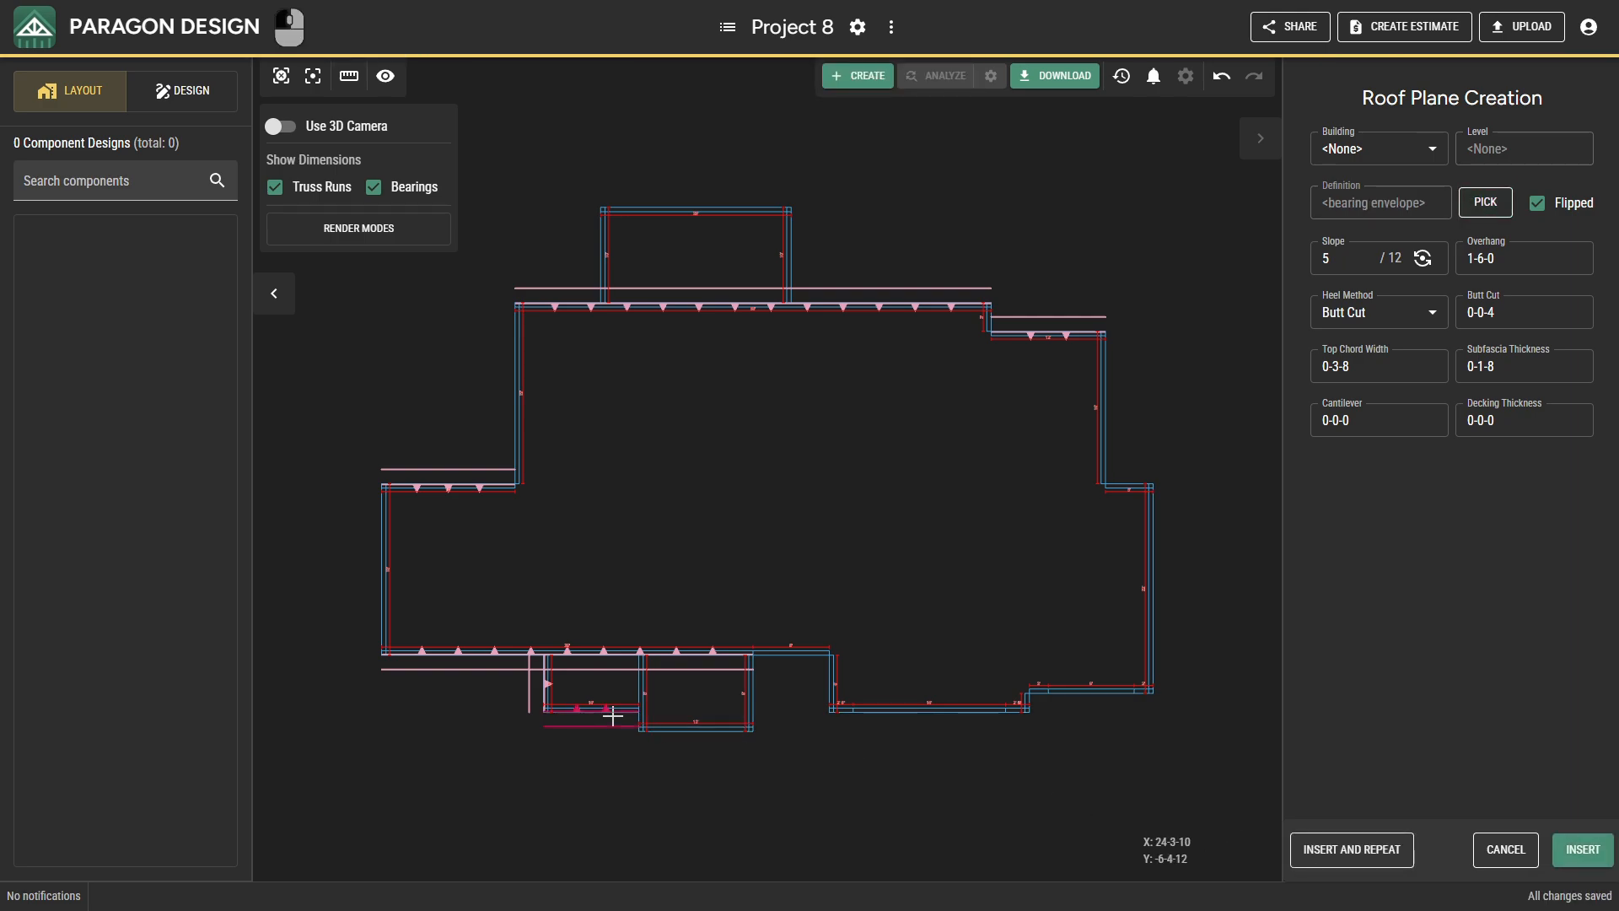
pyautogui.click(1316, 858)
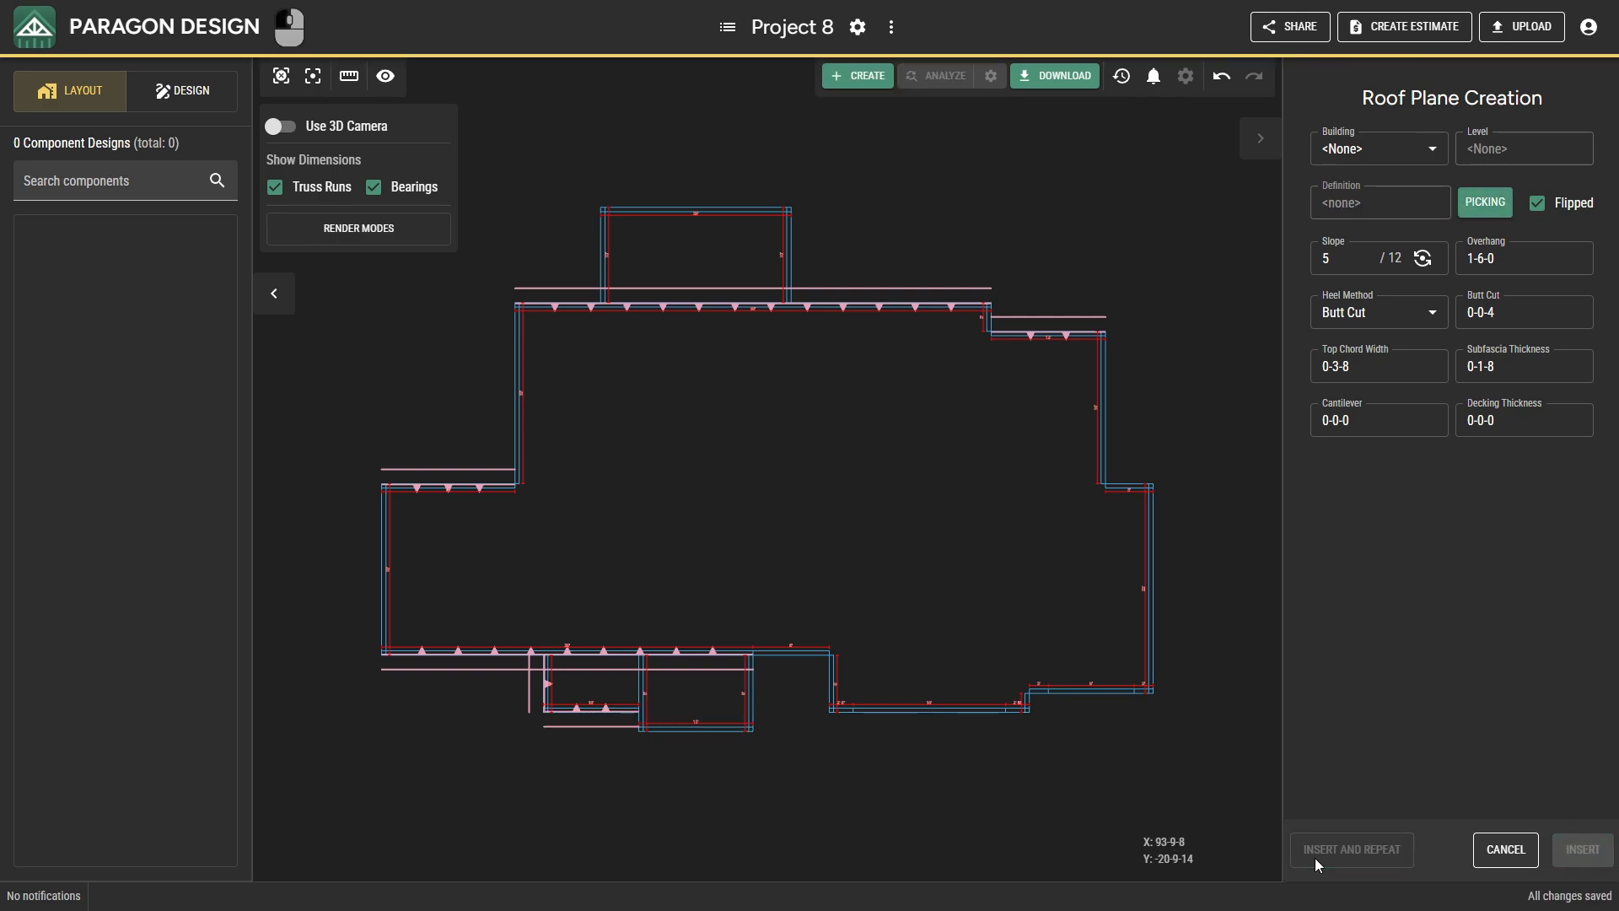
pyautogui.click(636, 692)
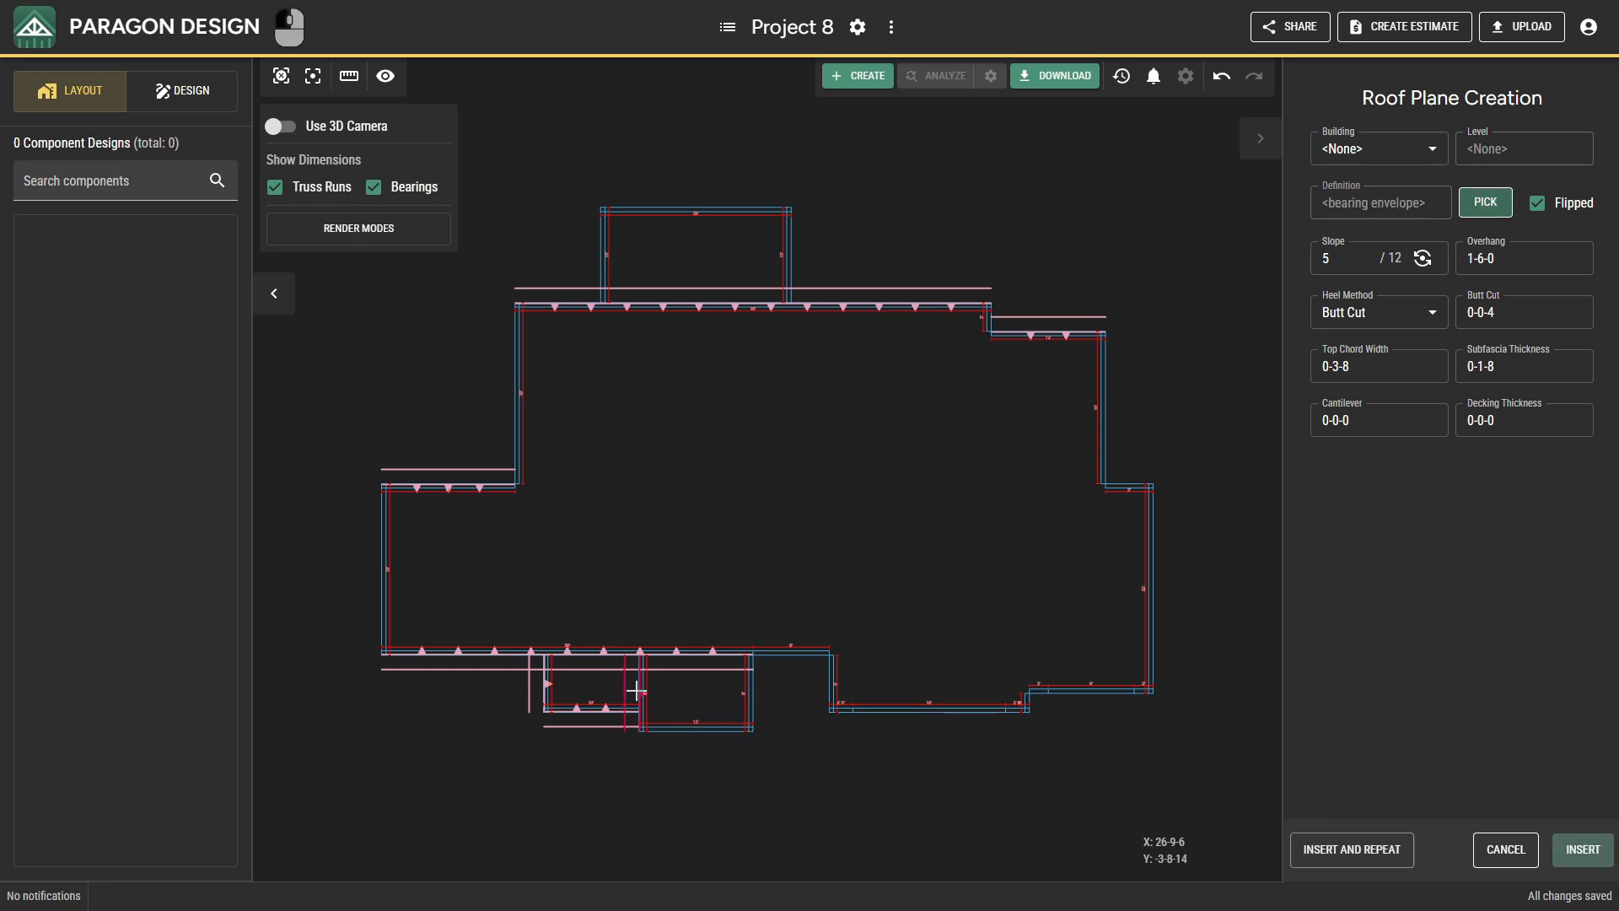
pyautogui.click(1322, 860)
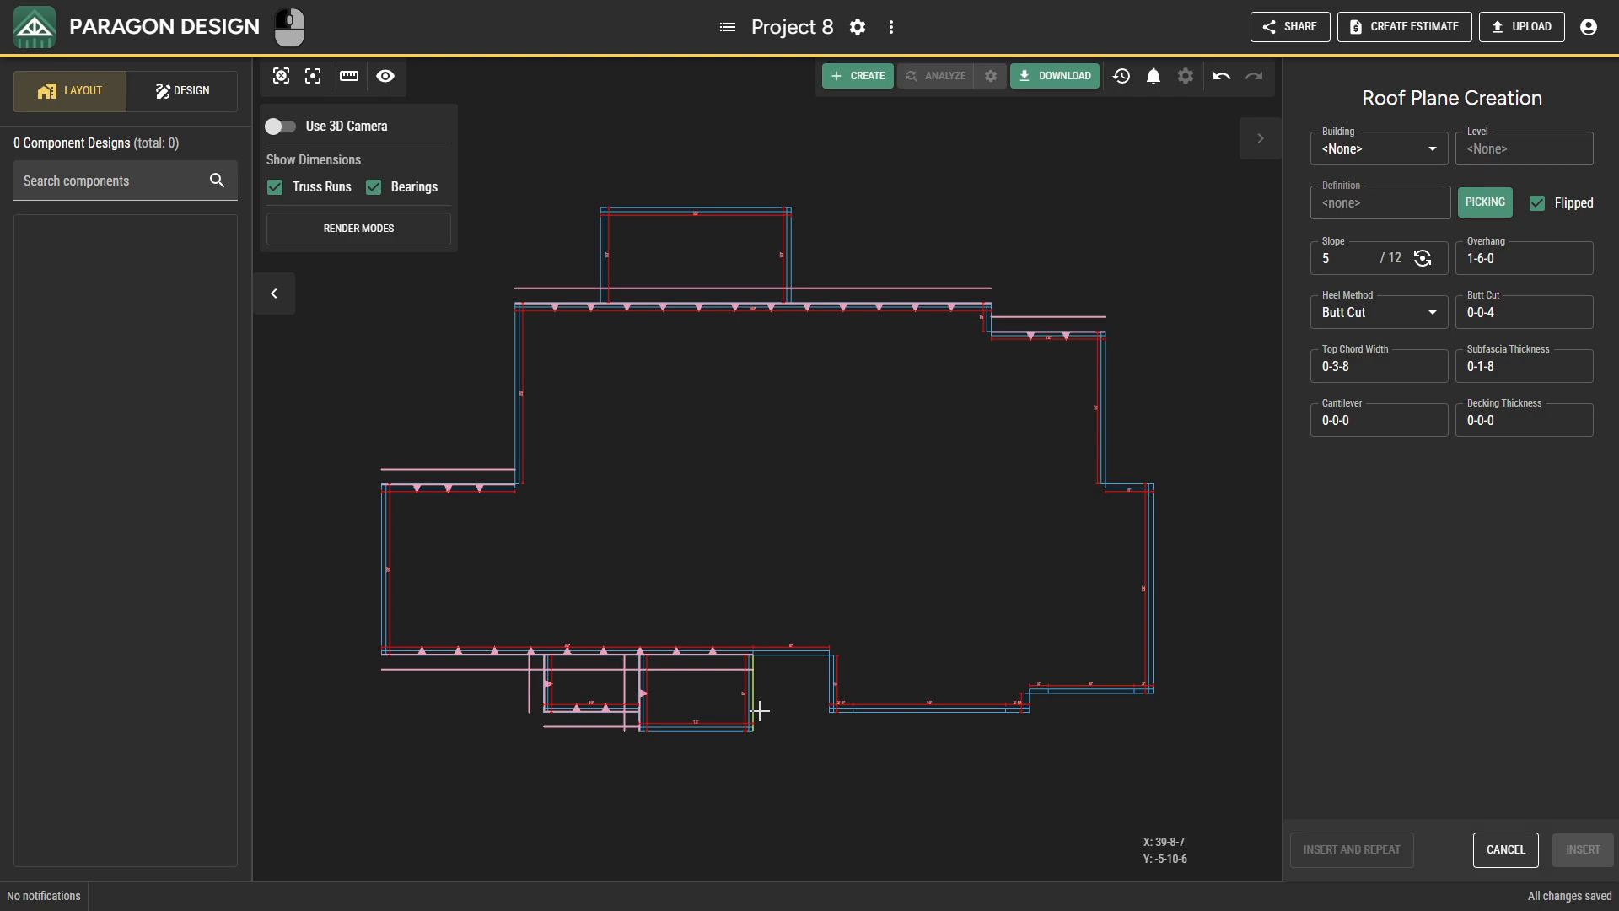
# Insert roof planes on the lower projection's east bearing and on the short step bearing east of the 16-foot front bearing.
pyautogui.click(759, 711)
pyautogui.click(1341, 863)
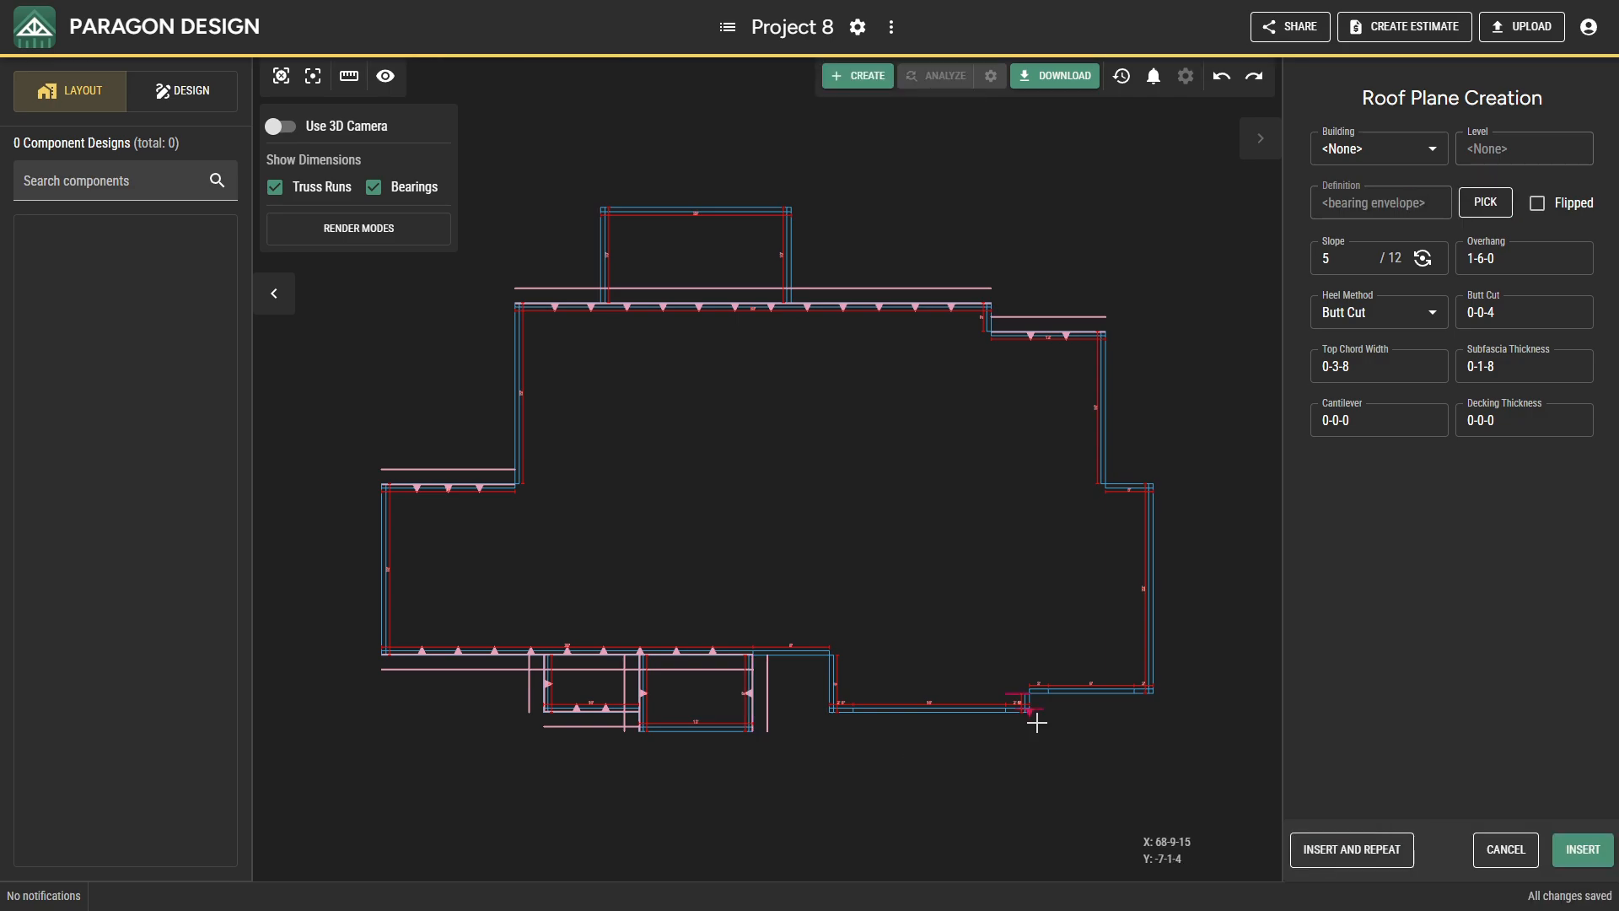
pyautogui.scroll(5, 1034, 714)
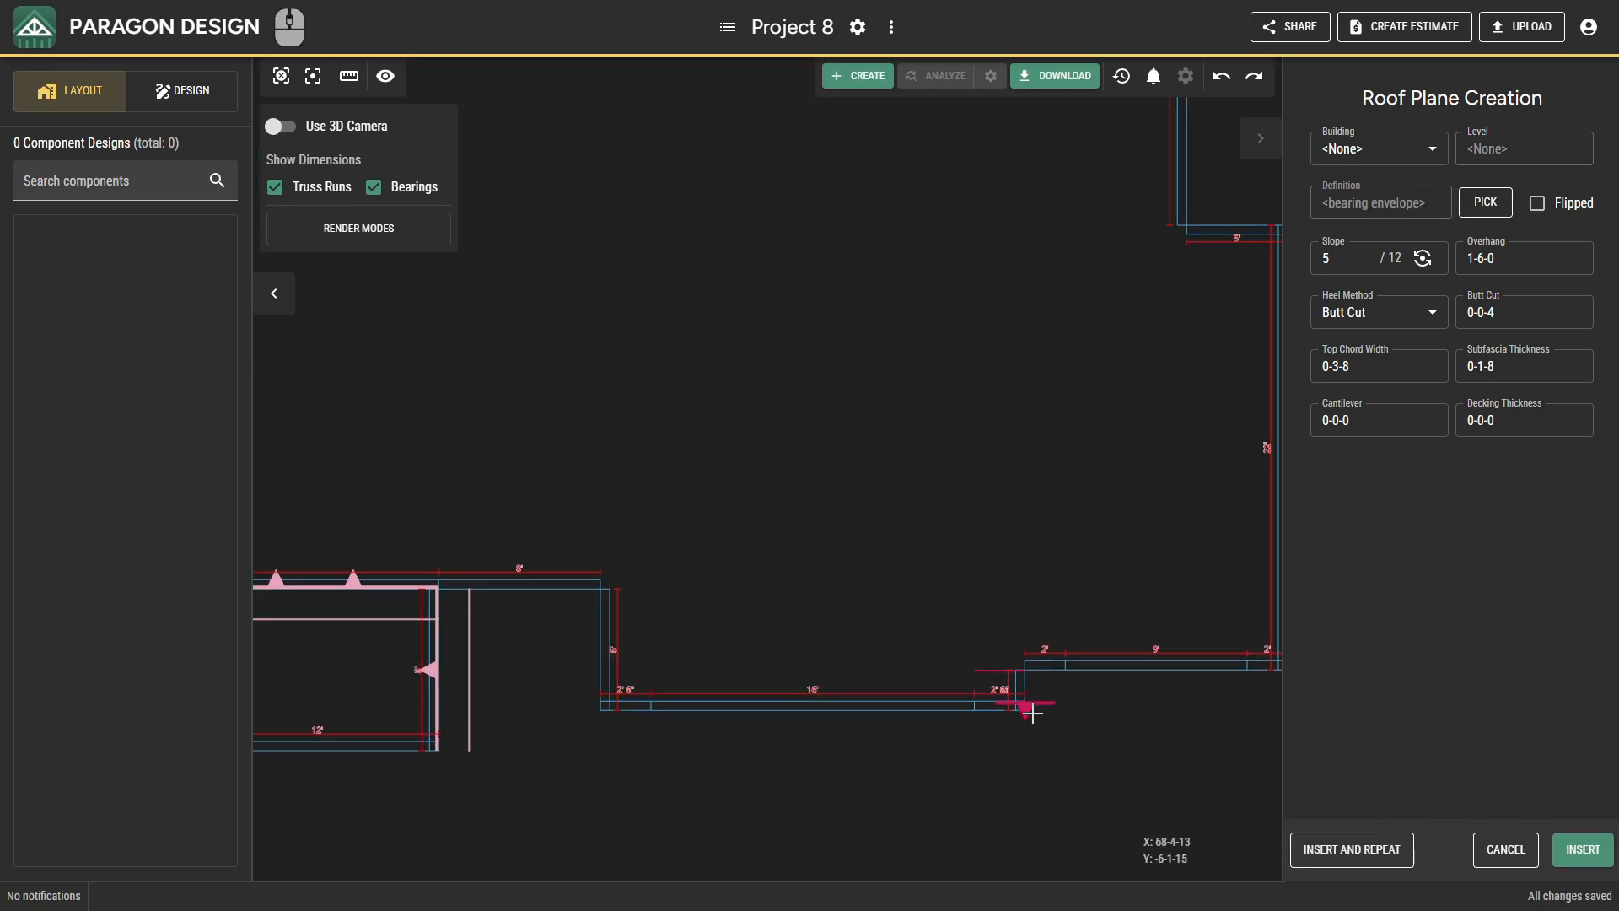
pyautogui.moveTo(1050, 717); pyautogui.dragTo(978, 700, button='middle')
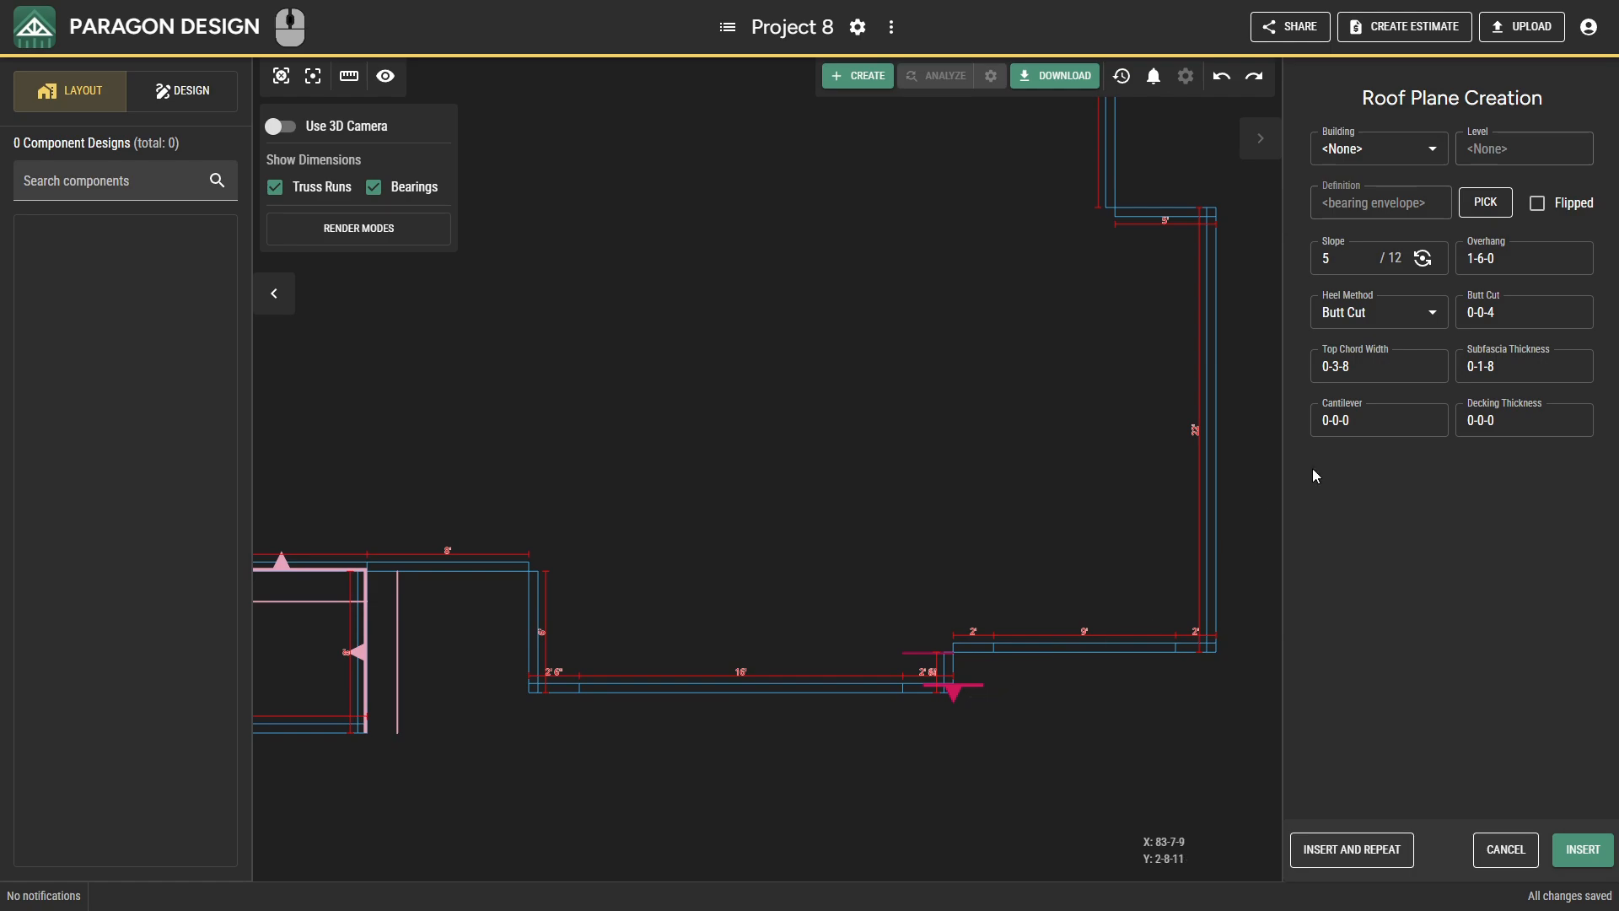
pyautogui.click(1485, 202)
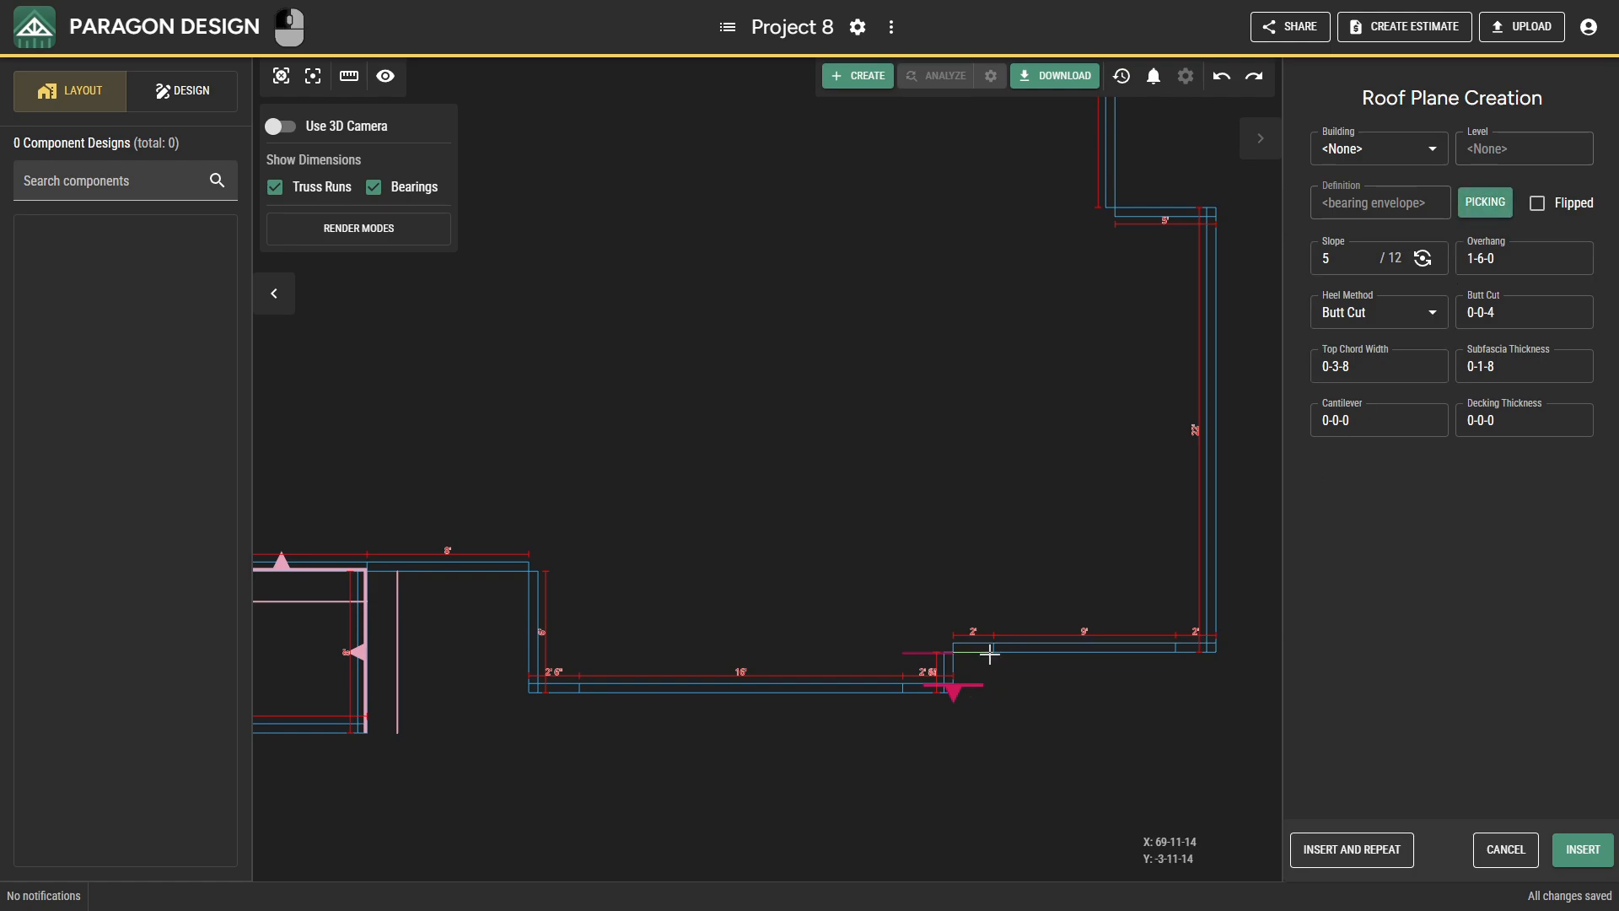
pyautogui.click(959, 677)
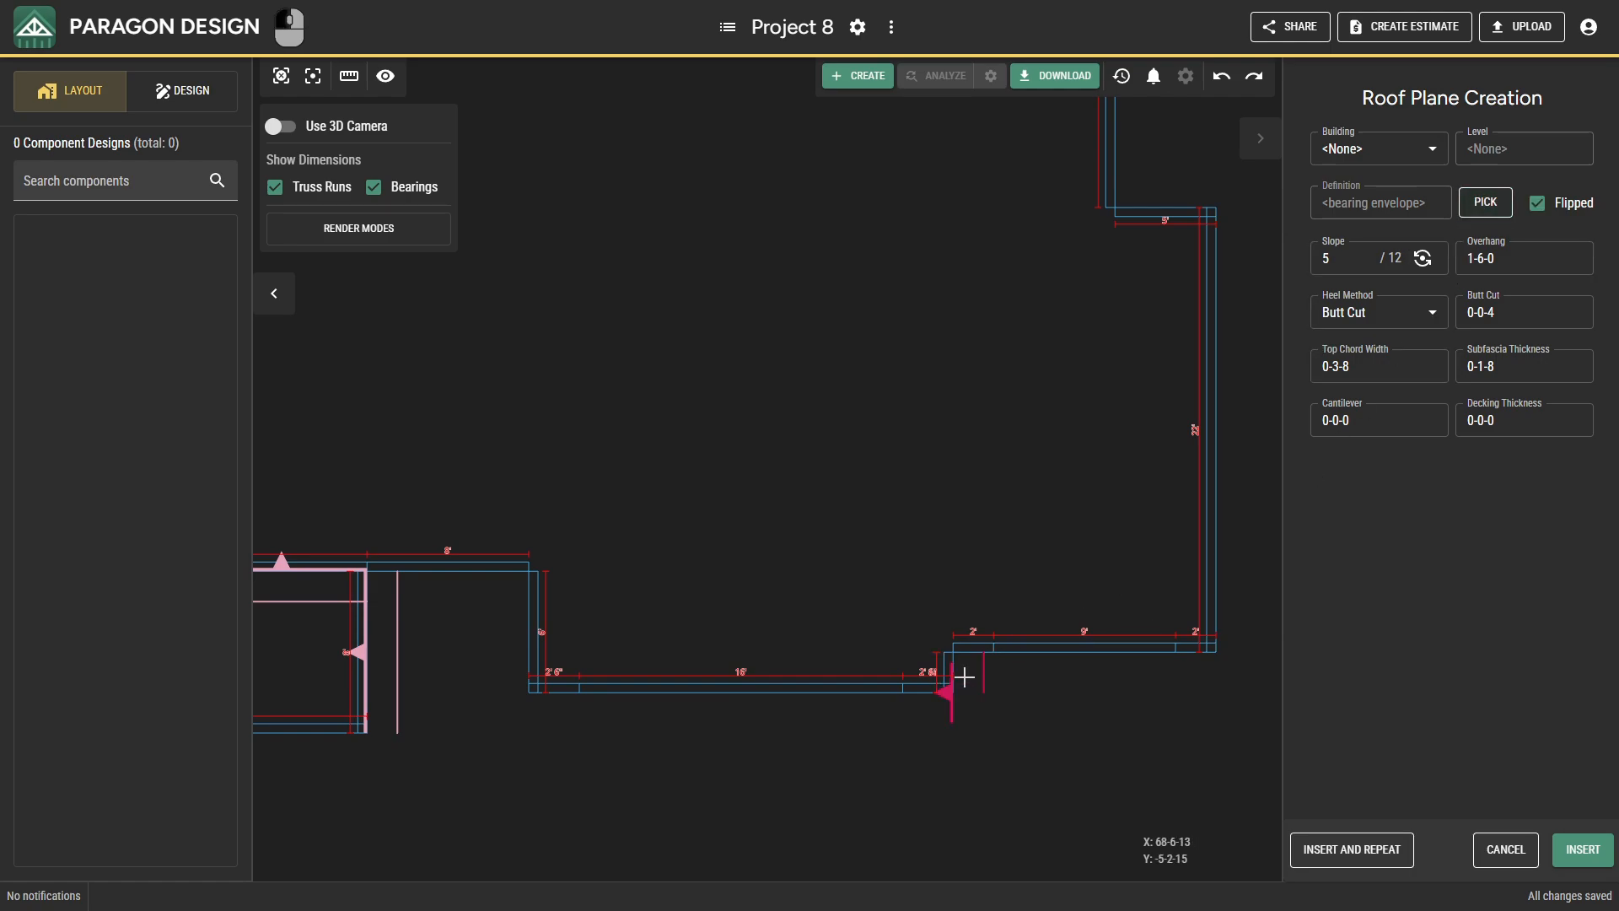
pyautogui.click(1315, 850)
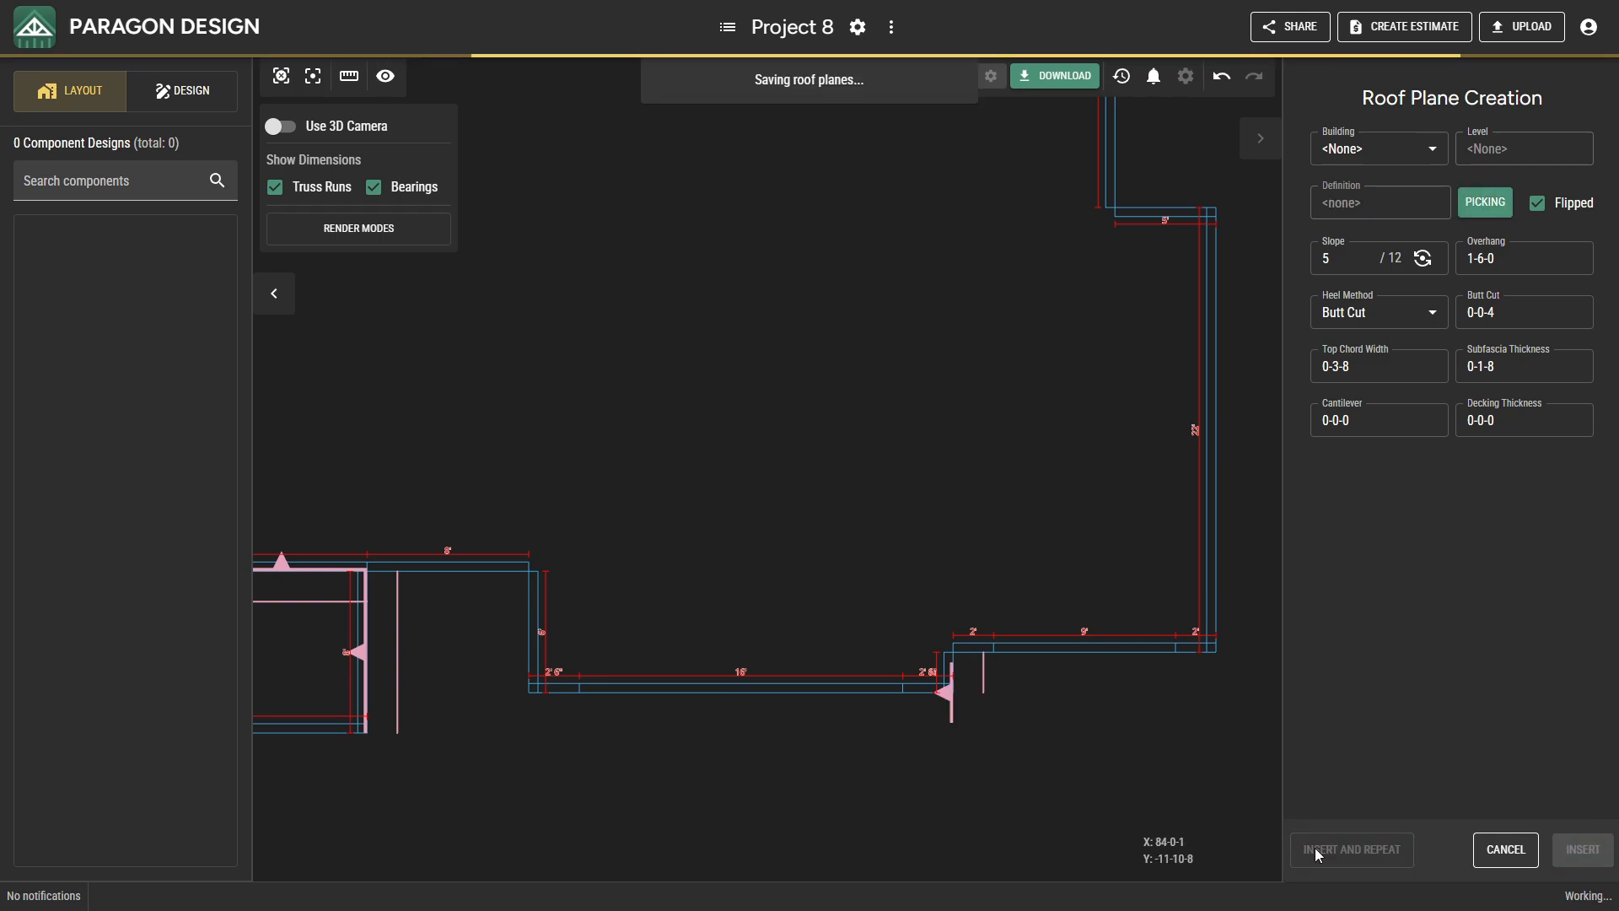
# Insert roof planes on the 9-foot front bearing, the 22-foot east bearing and the west side bearing of the southeast projection.
pyautogui.click(1140, 676)
pyautogui.click(1387, 850)
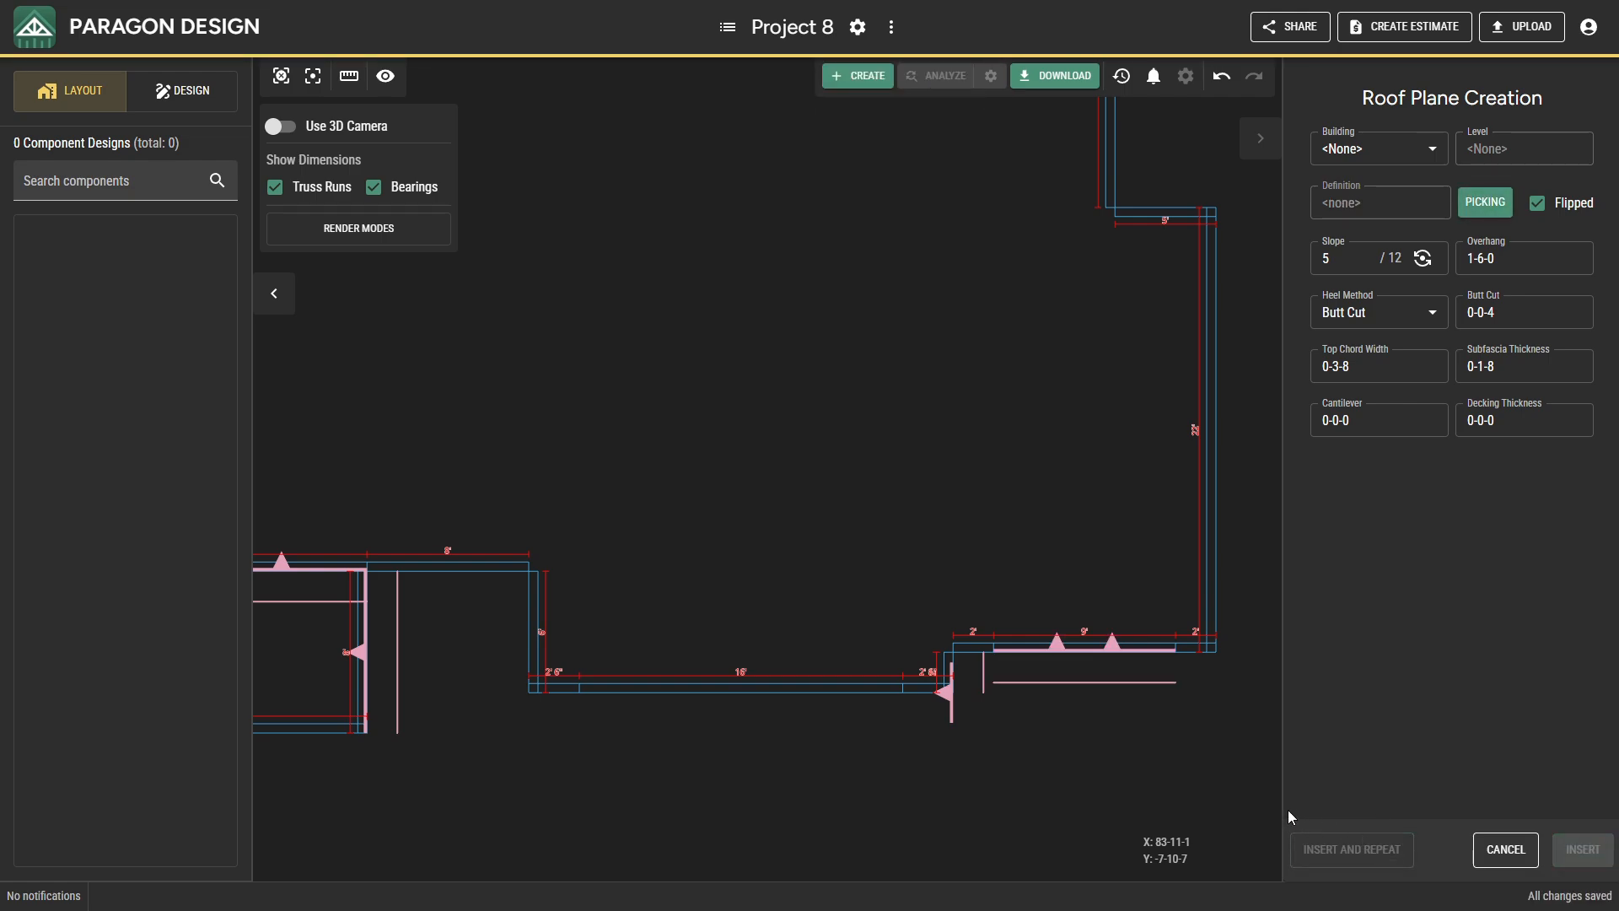
pyautogui.click(1218, 645)
pyautogui.click(1403, 845)
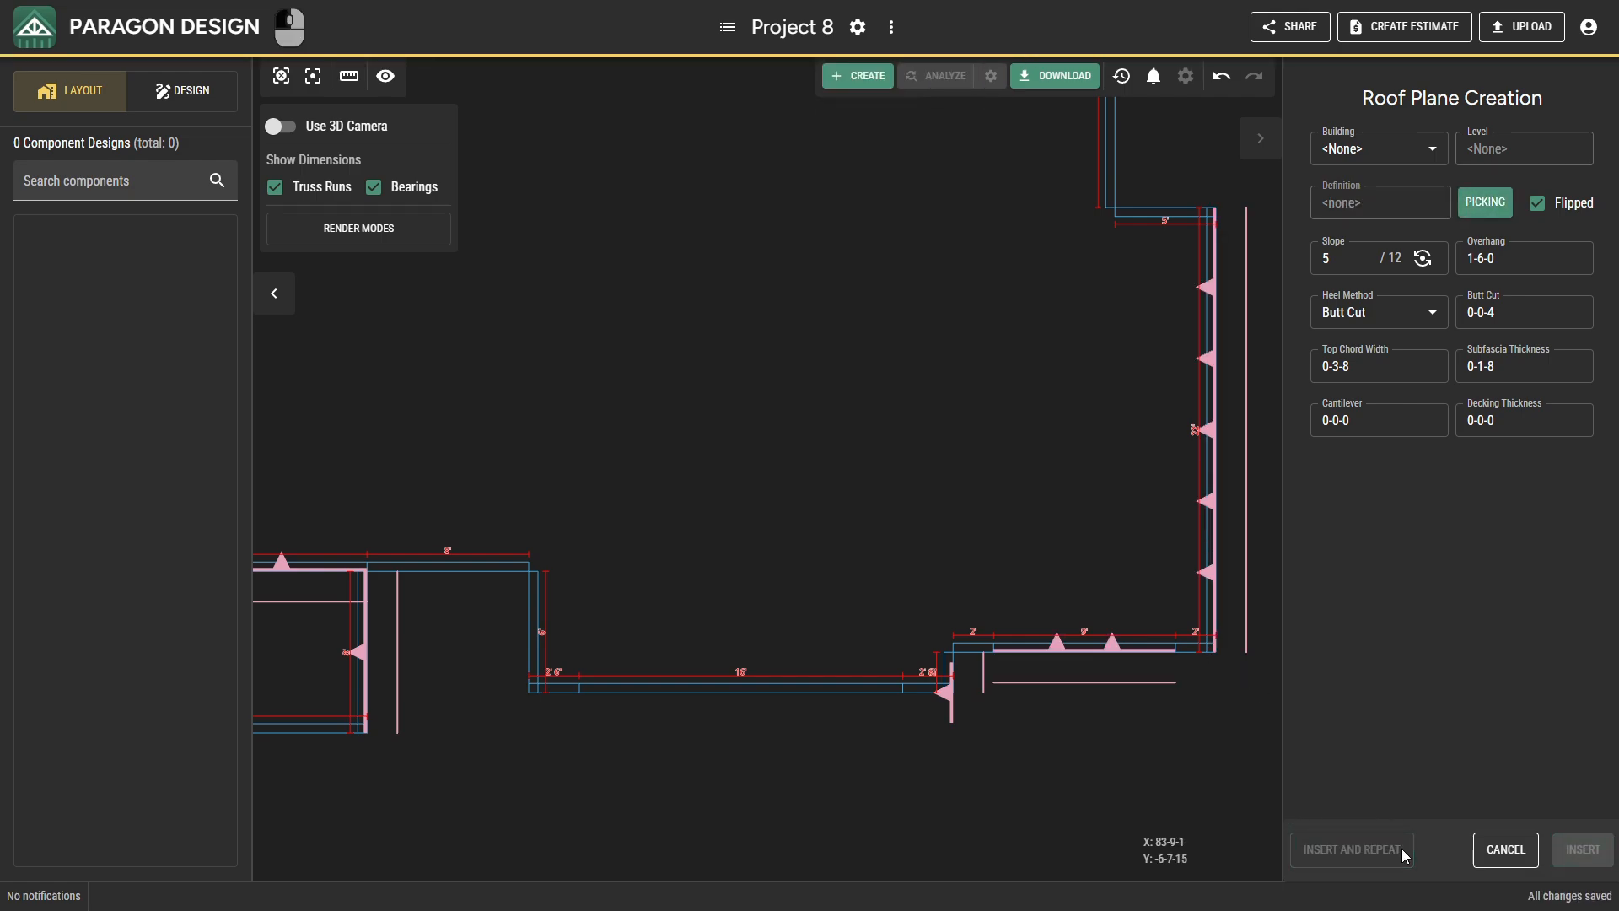
pyautogui.click(530, 636)
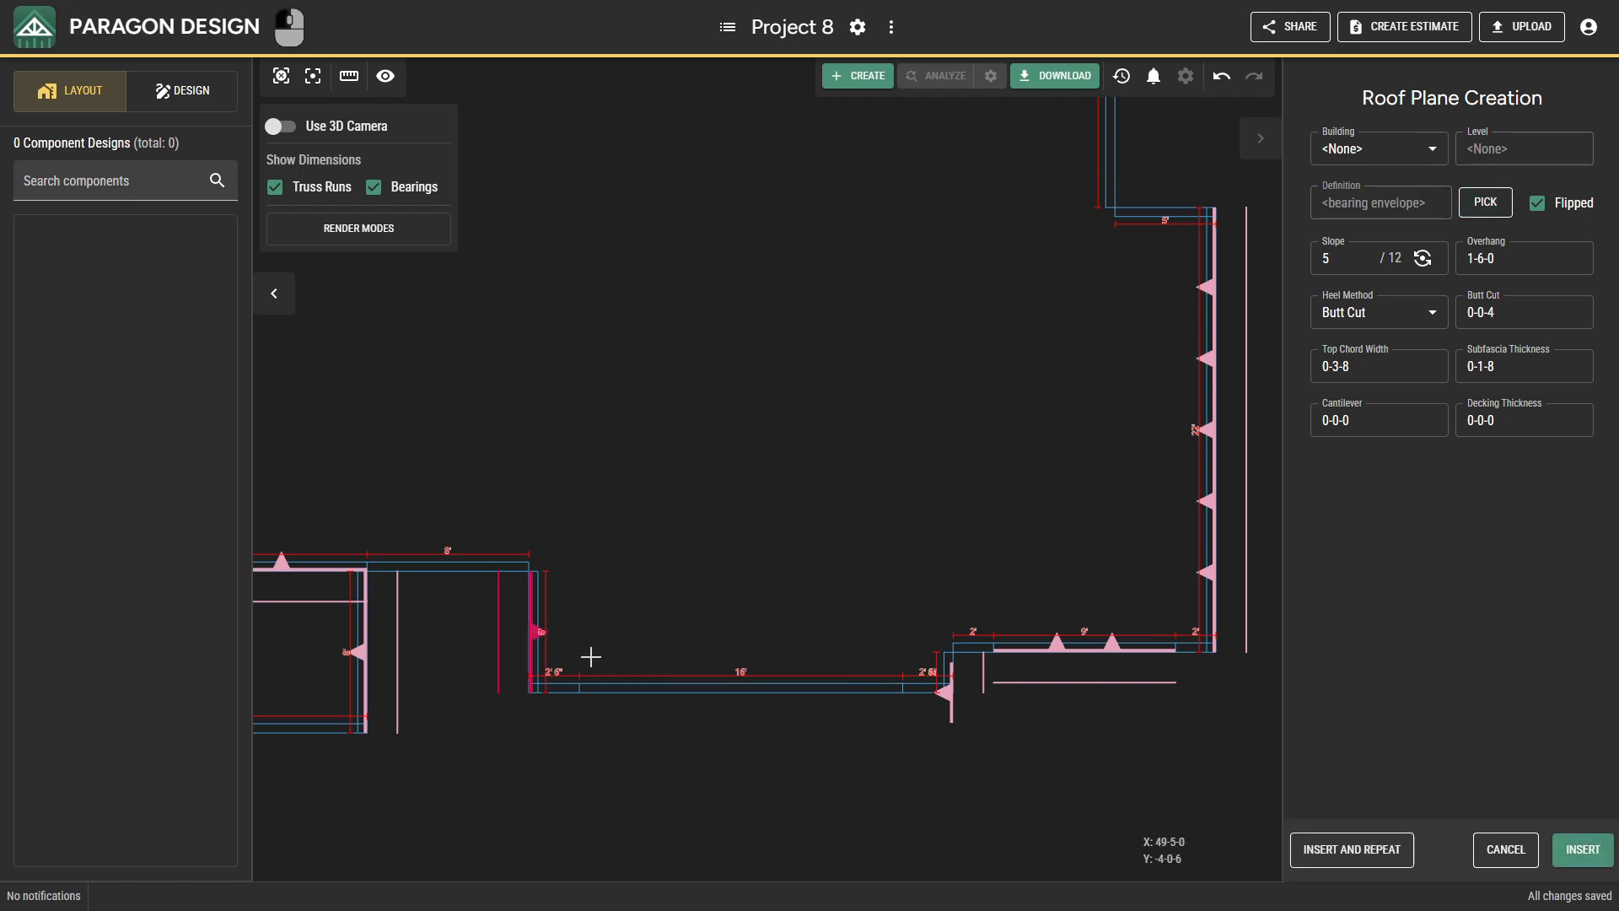
pyautogui.click(1301, 847)
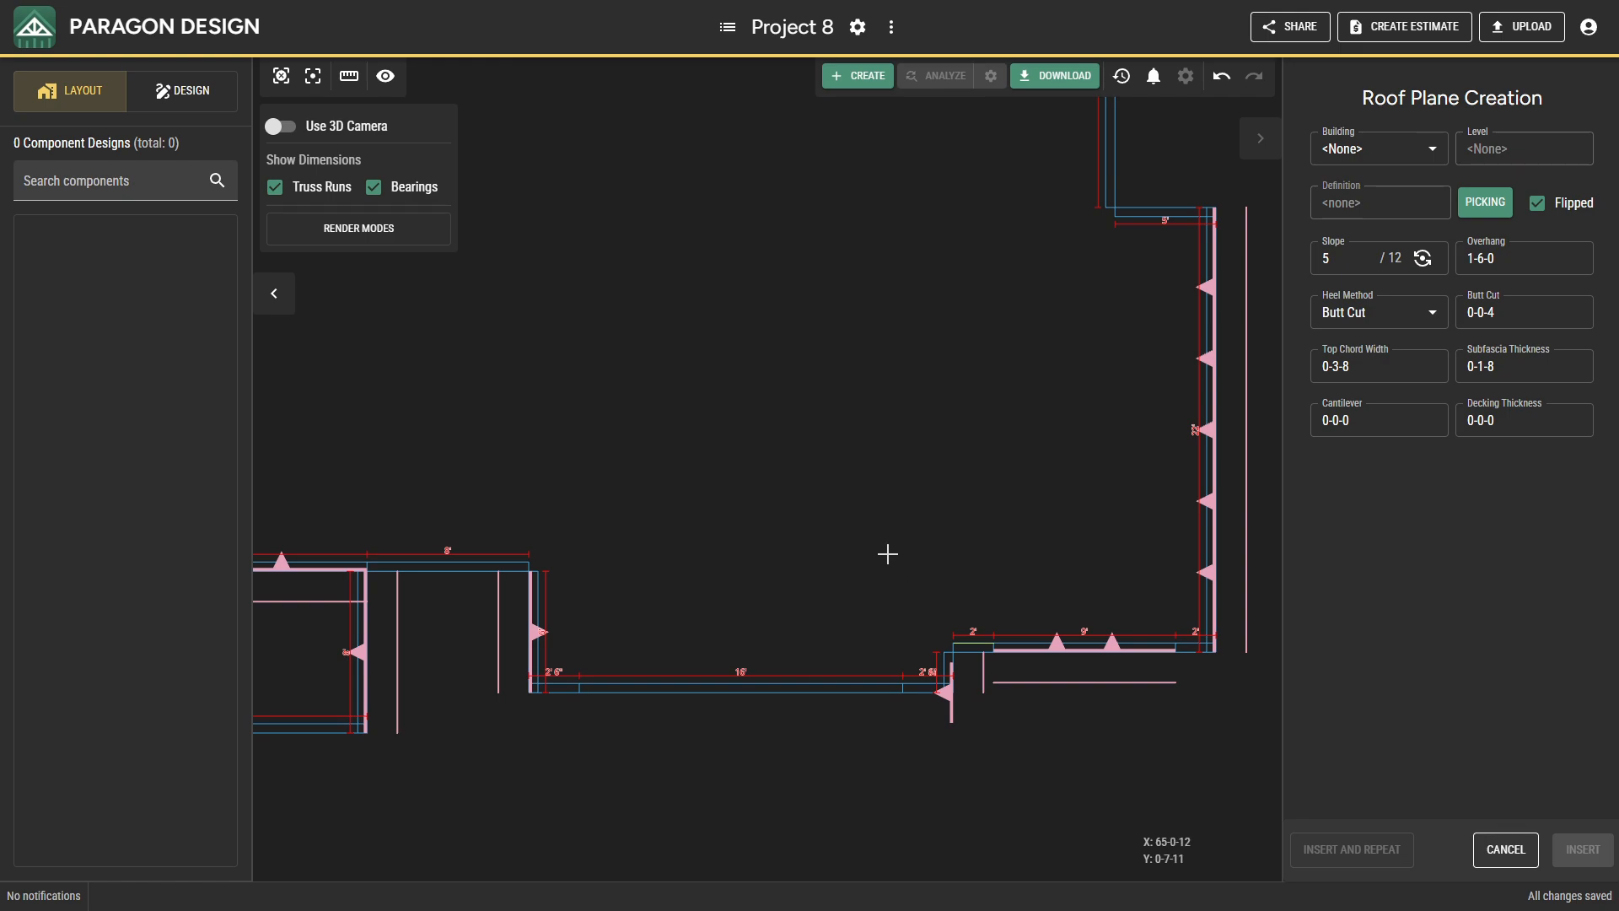
# Insert roof planes on the west and east bearings of the rear projection.
pyautogui.click(282, 75)
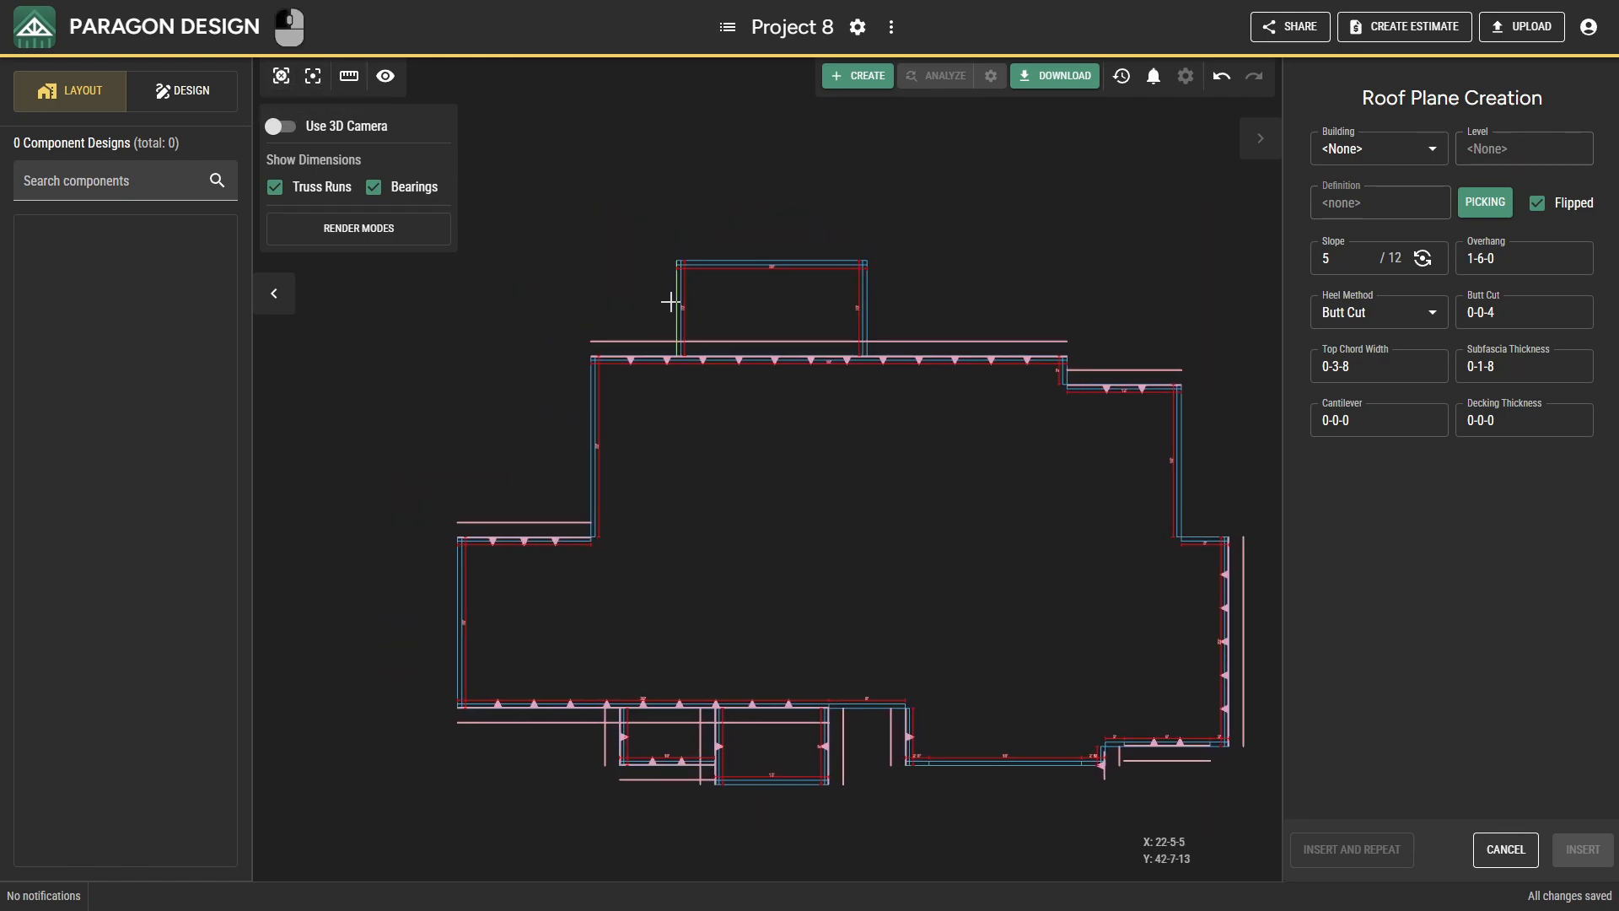
pyautogui.click(671, 301)
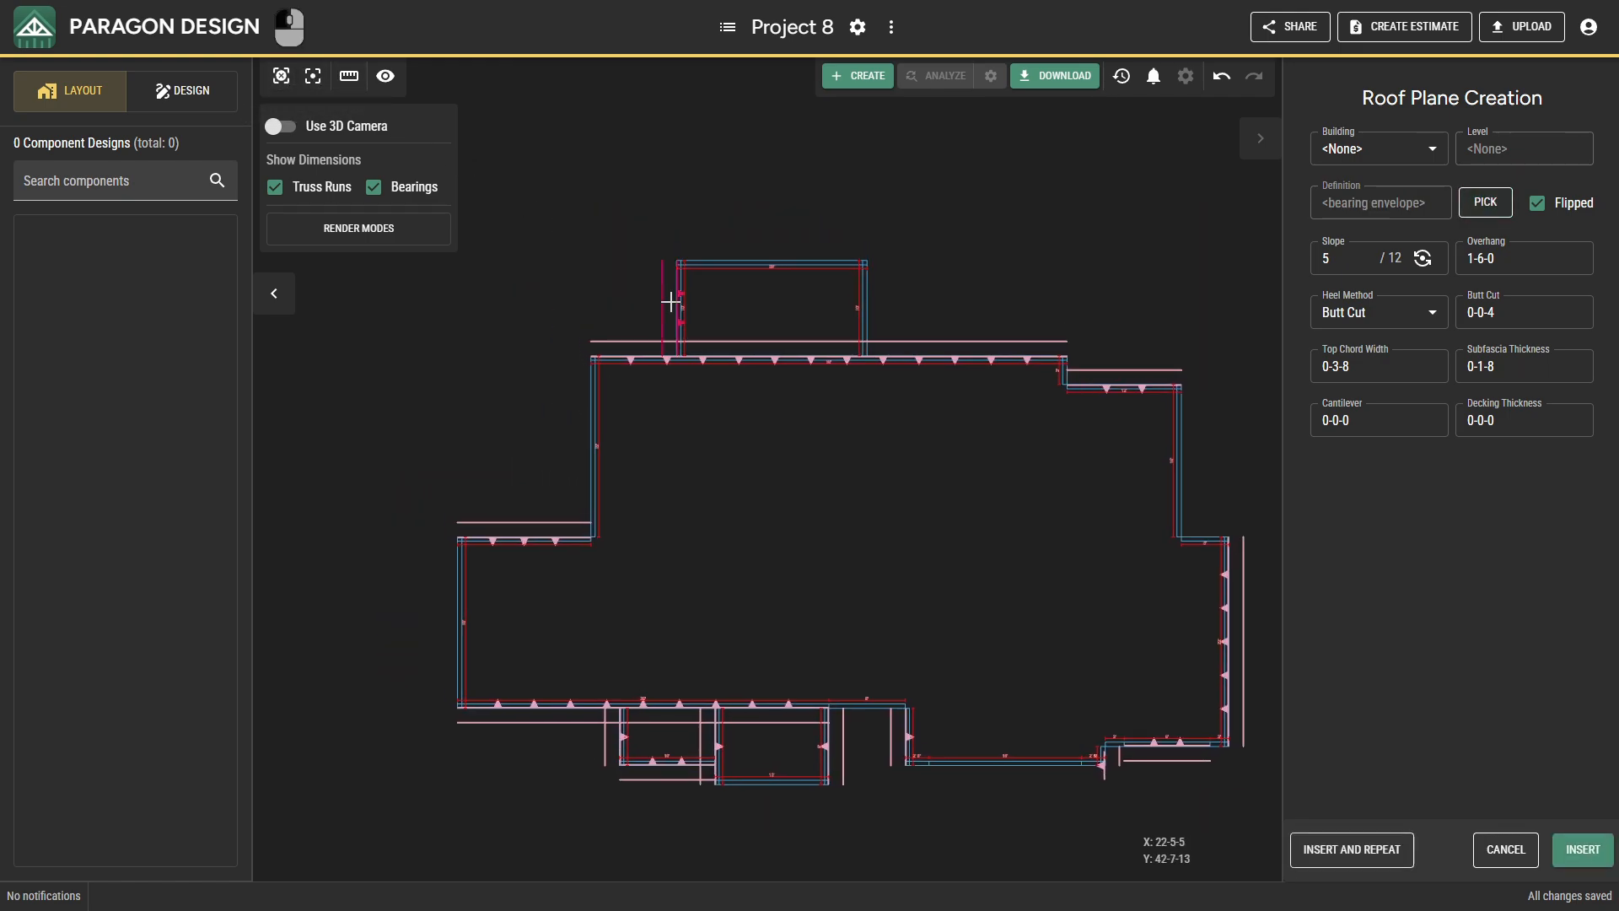
pyautogui.click(1352, 852)
pyautogui.click(882, 307)
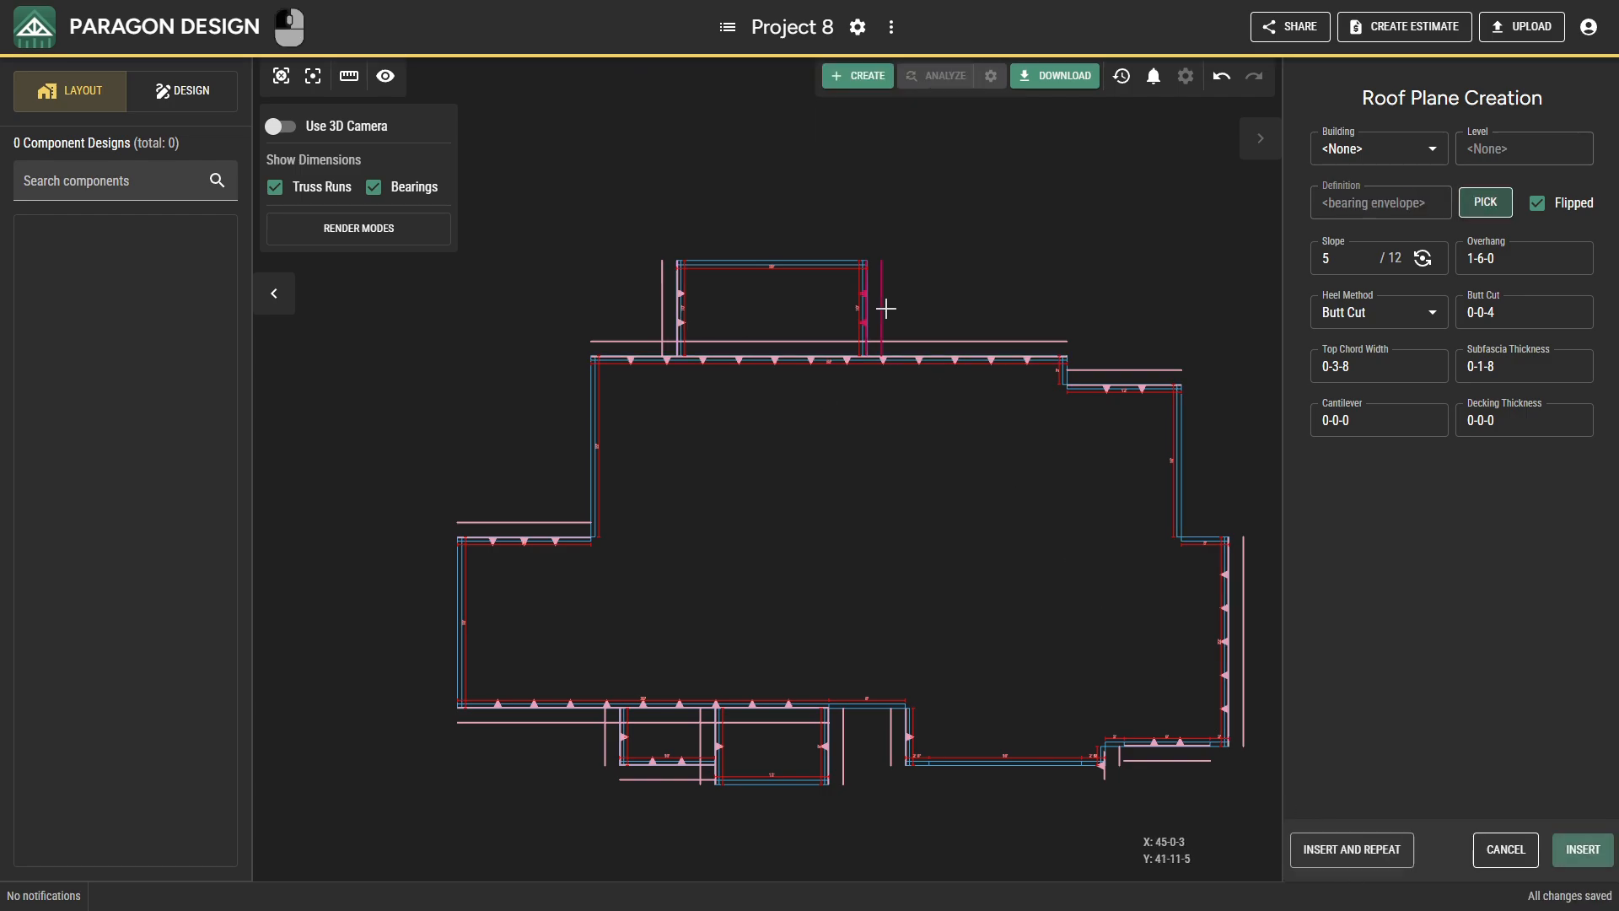
pyautogui.click(1348, 856)
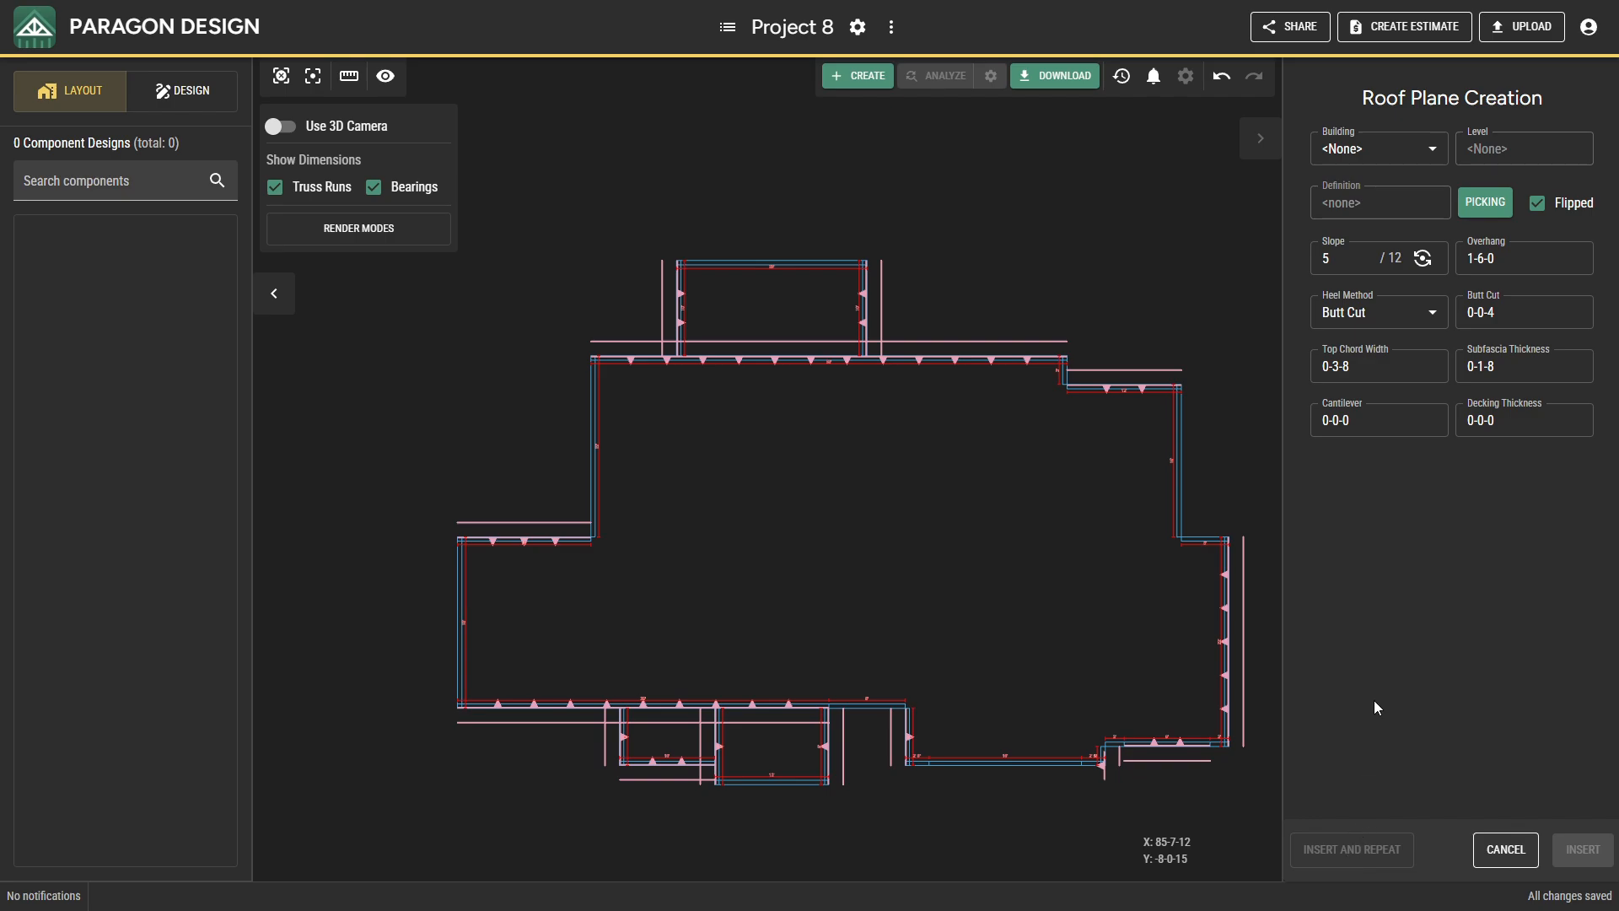
# Set the new roof plane's slope to 90 degrees, overhang to 0-0-0 and cantilever to 1-6-0.
pyautogui.click(1345, 261)
pyautogui.press('BackSpace')
pyautogui.write('90')
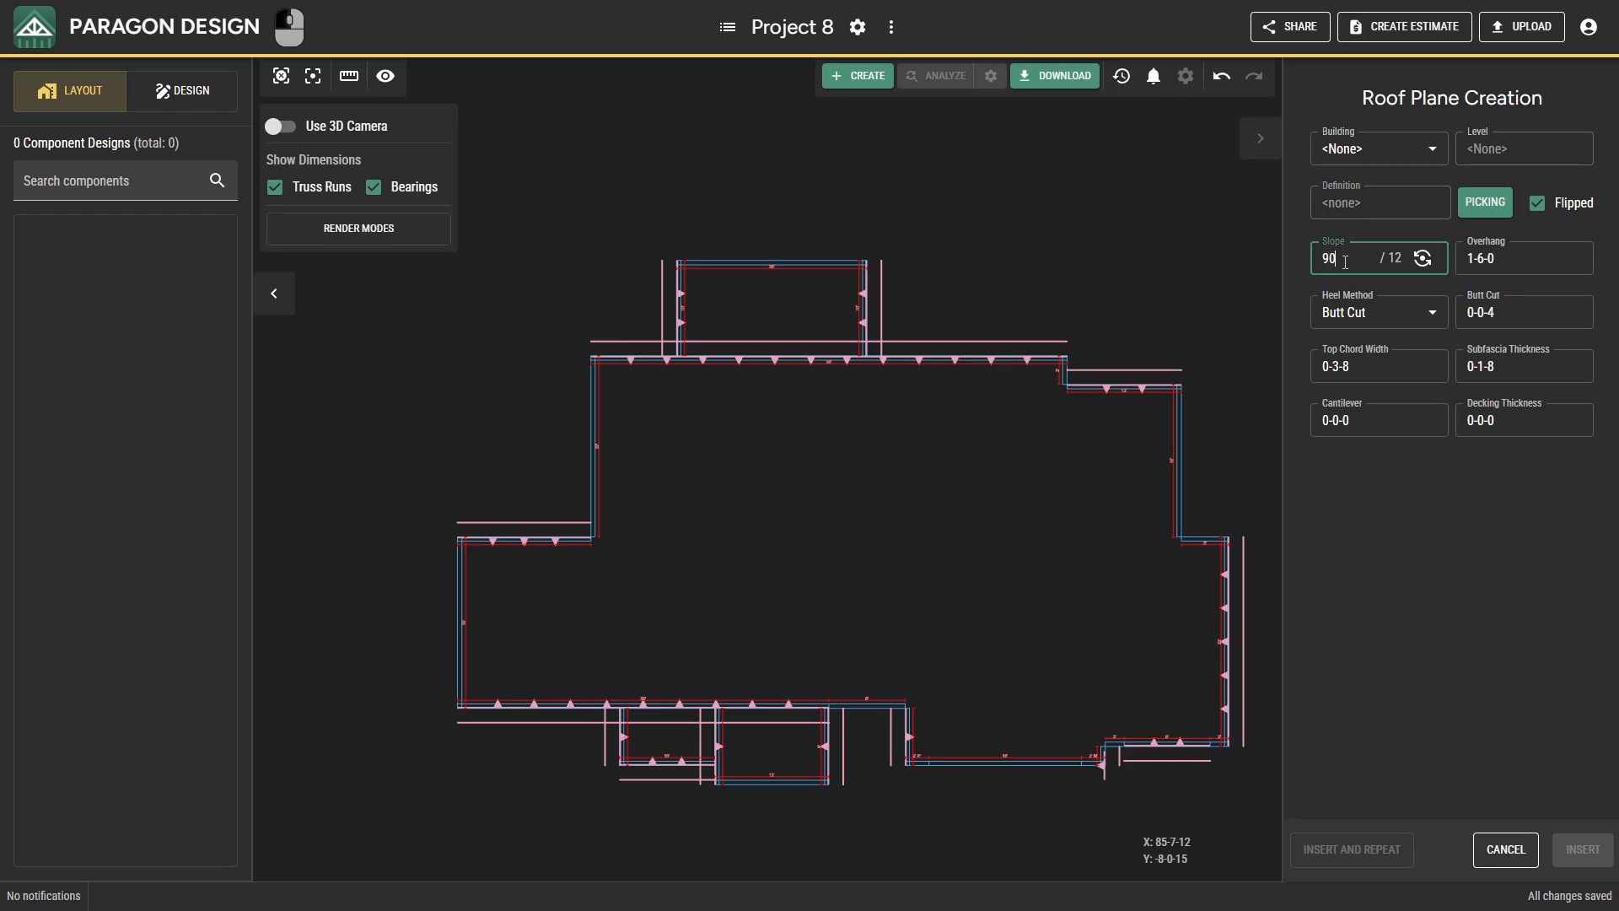
pyautogui.click(1418, 264)
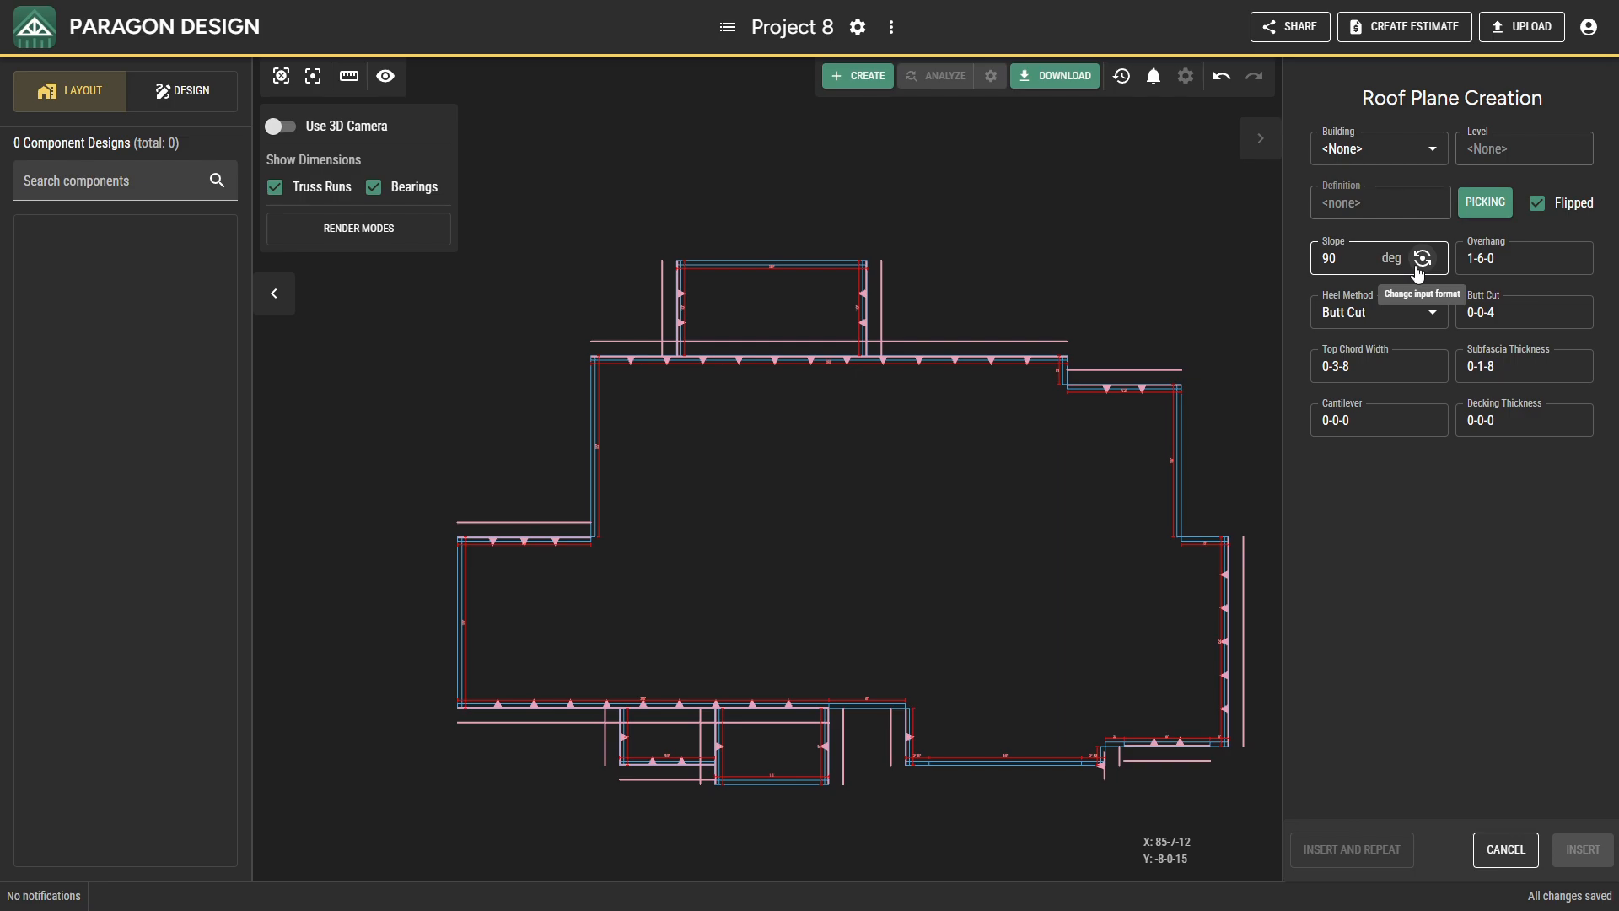
pyautogui.click(1466, 270)
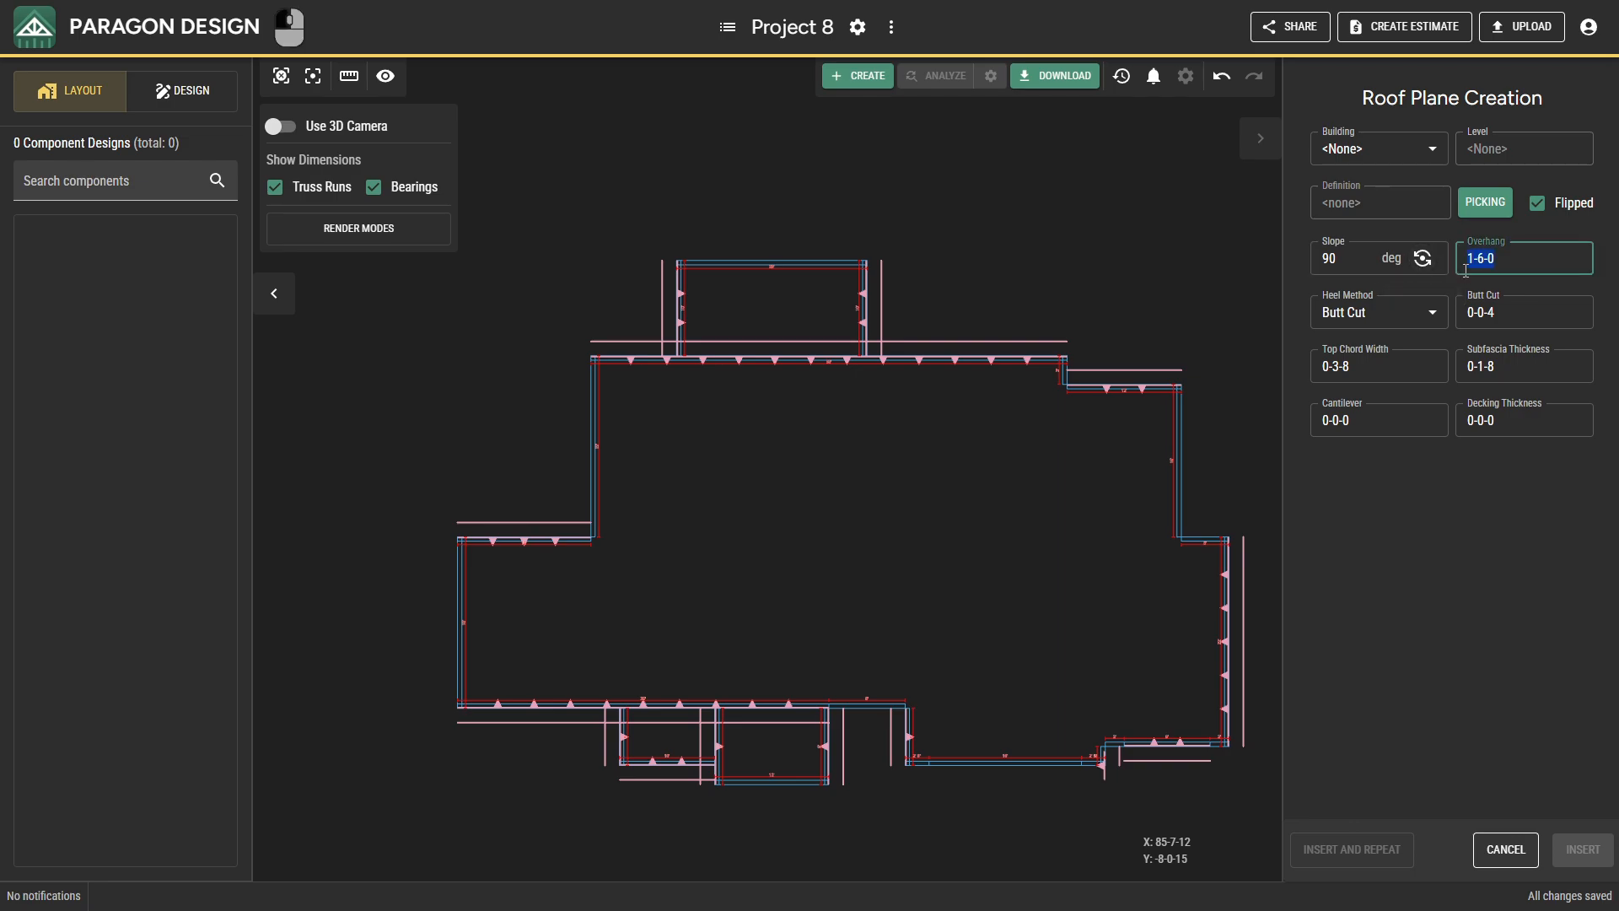
pyautogui.click(1422, 417)
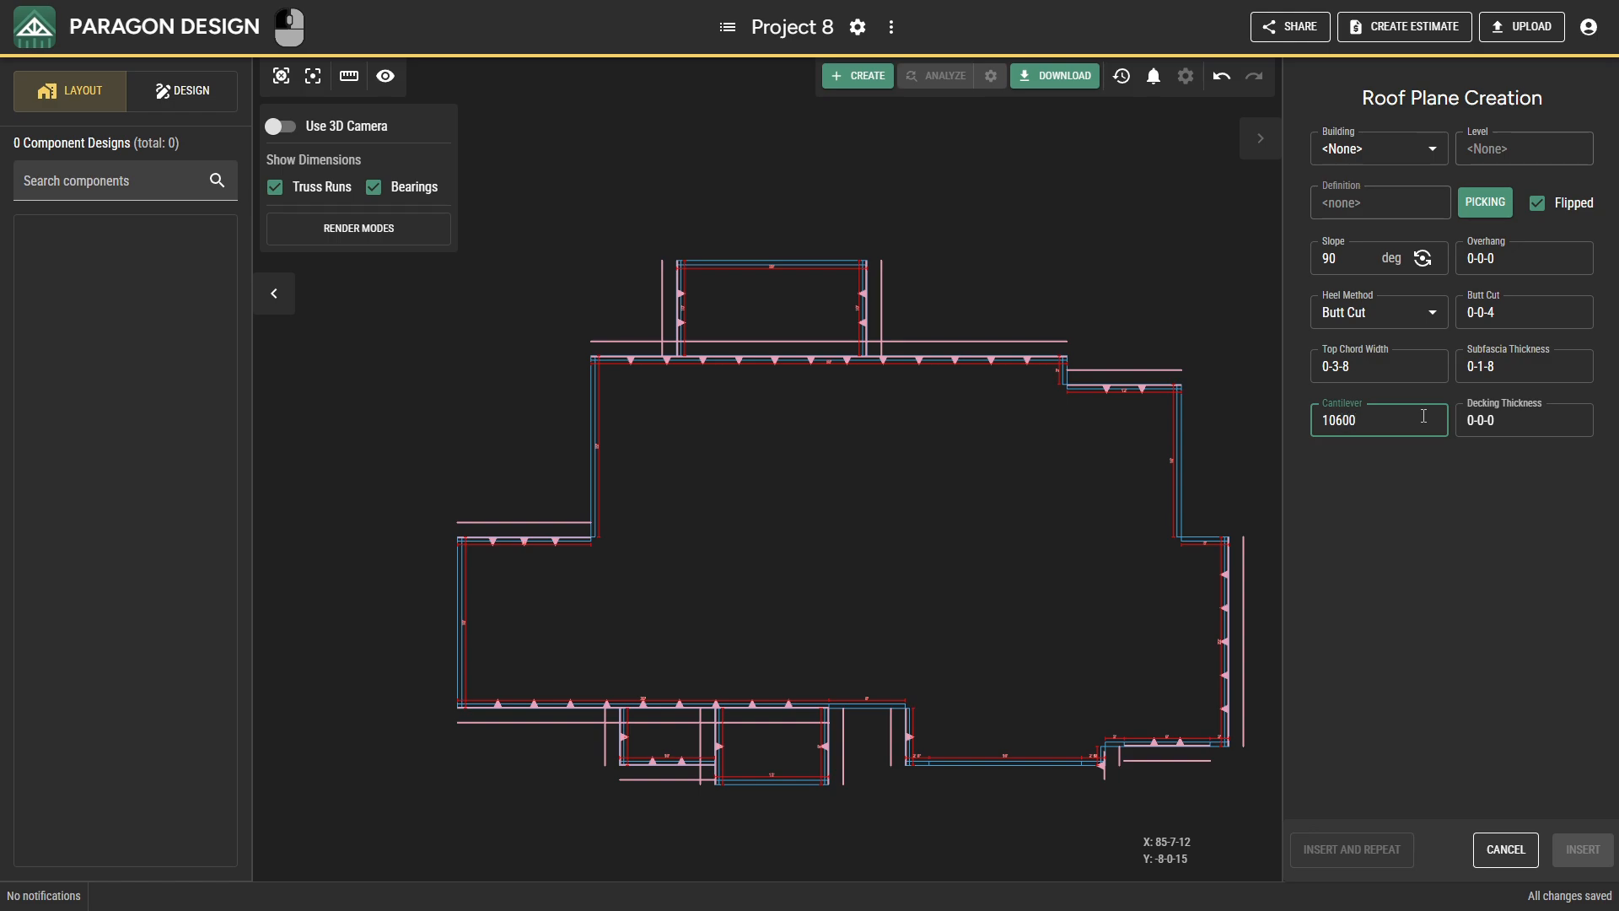
pyautogui.click(1425, 491)
# Insert 90-degree roof planes on the west wing's end bearing, the main west bearing and the rear projection's outer bearing.
pyautogui.click(460, 597)
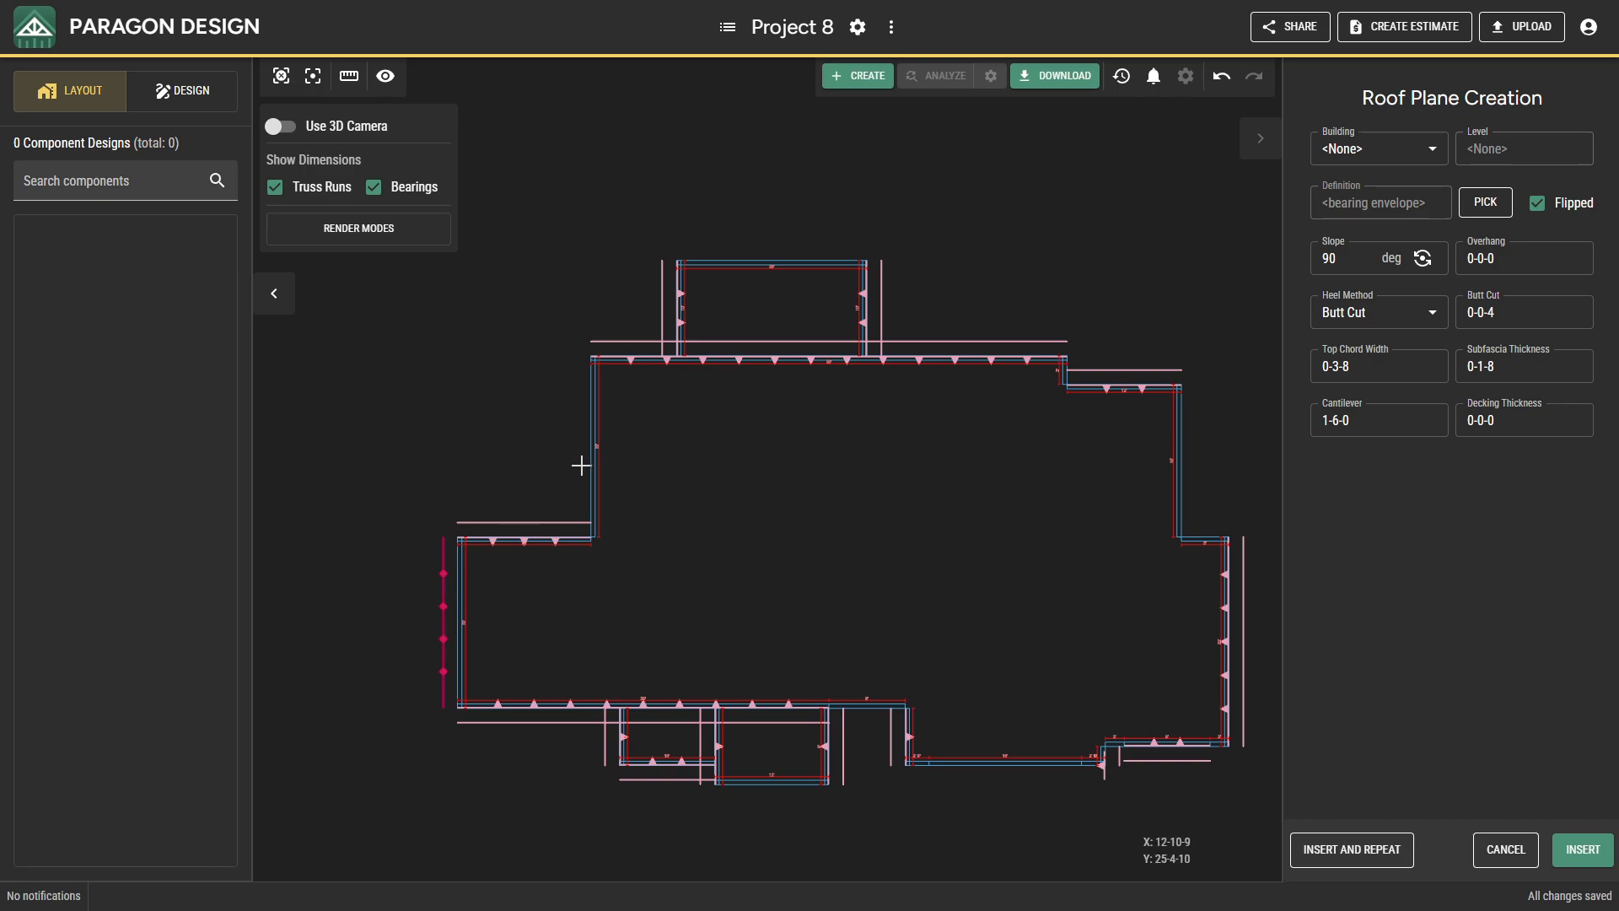
pyautogui.click(1346, 848)
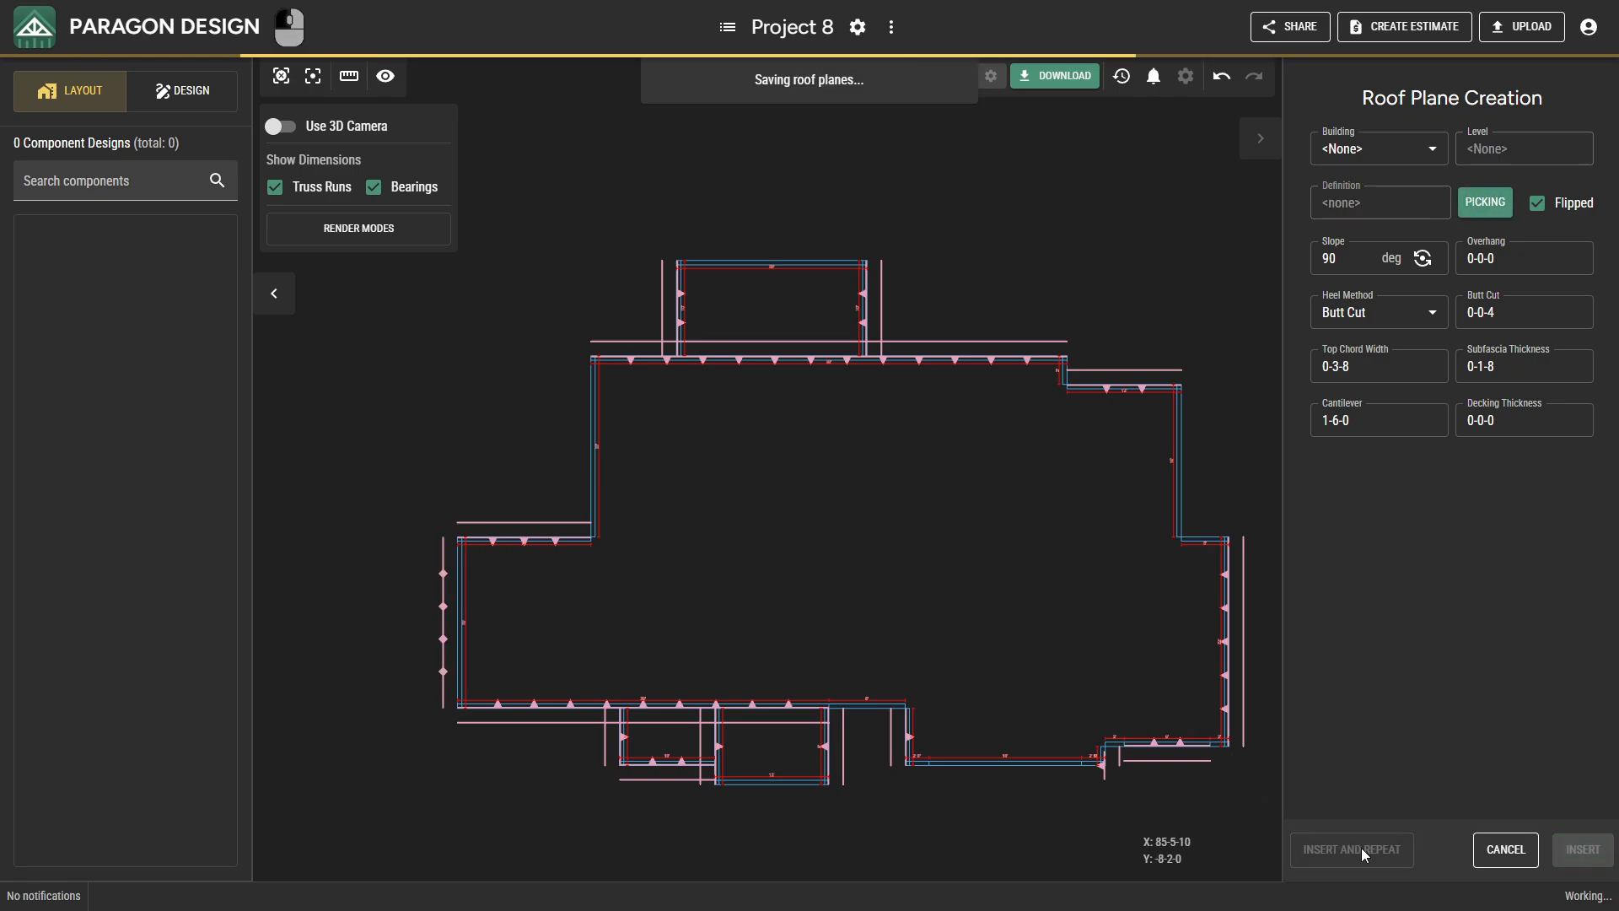
pyautogui.click(588, 487)
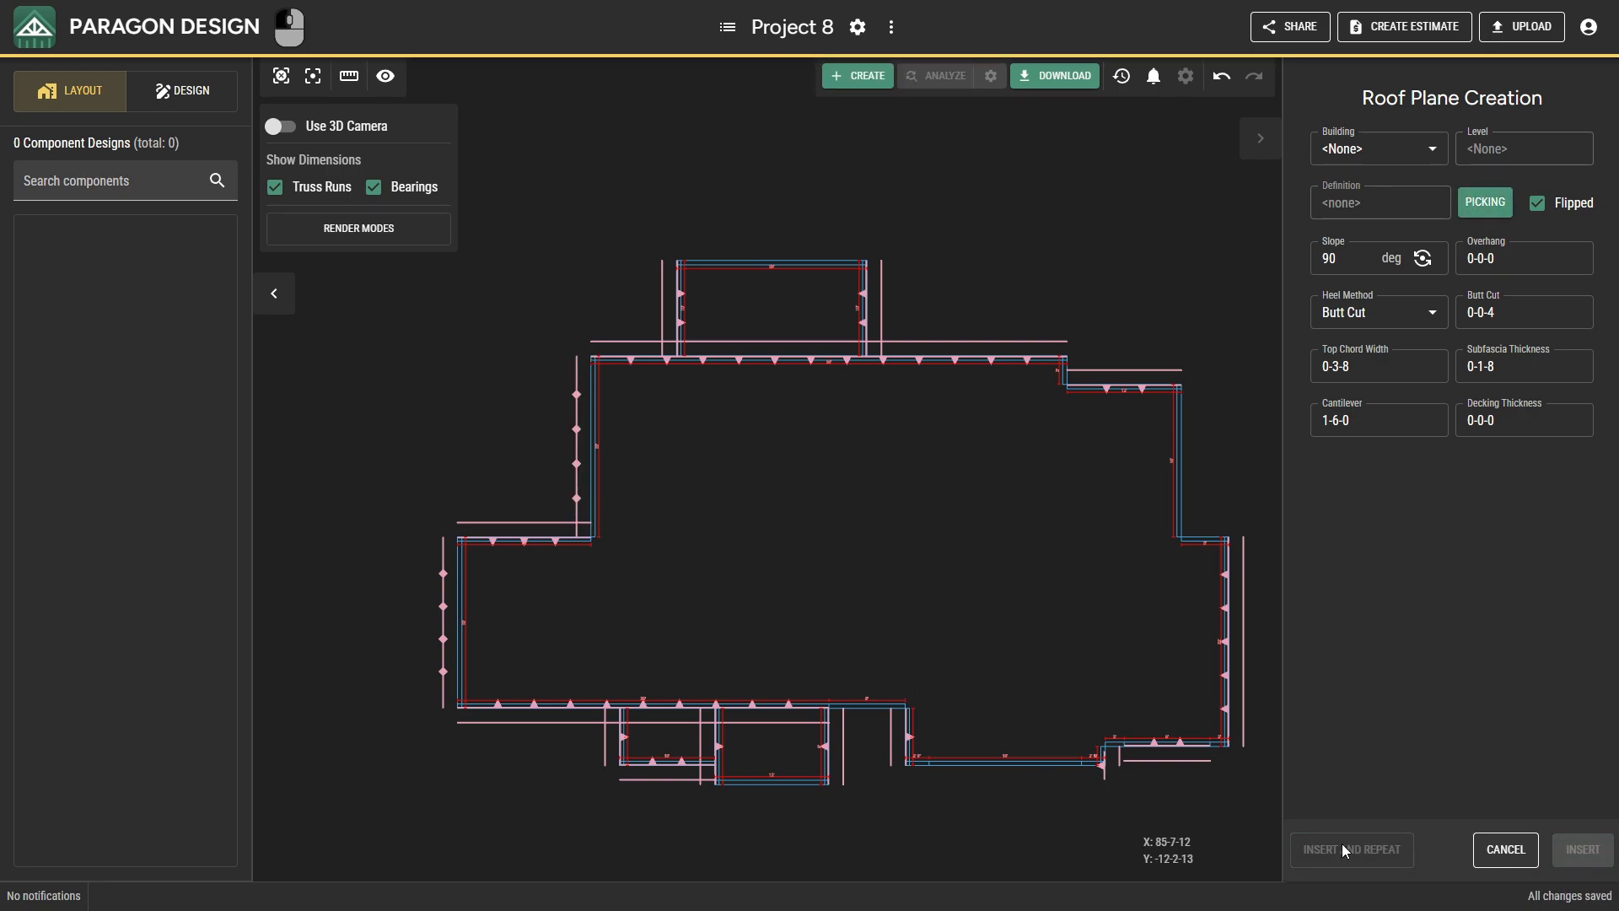
pyautogui.click(834, 259)
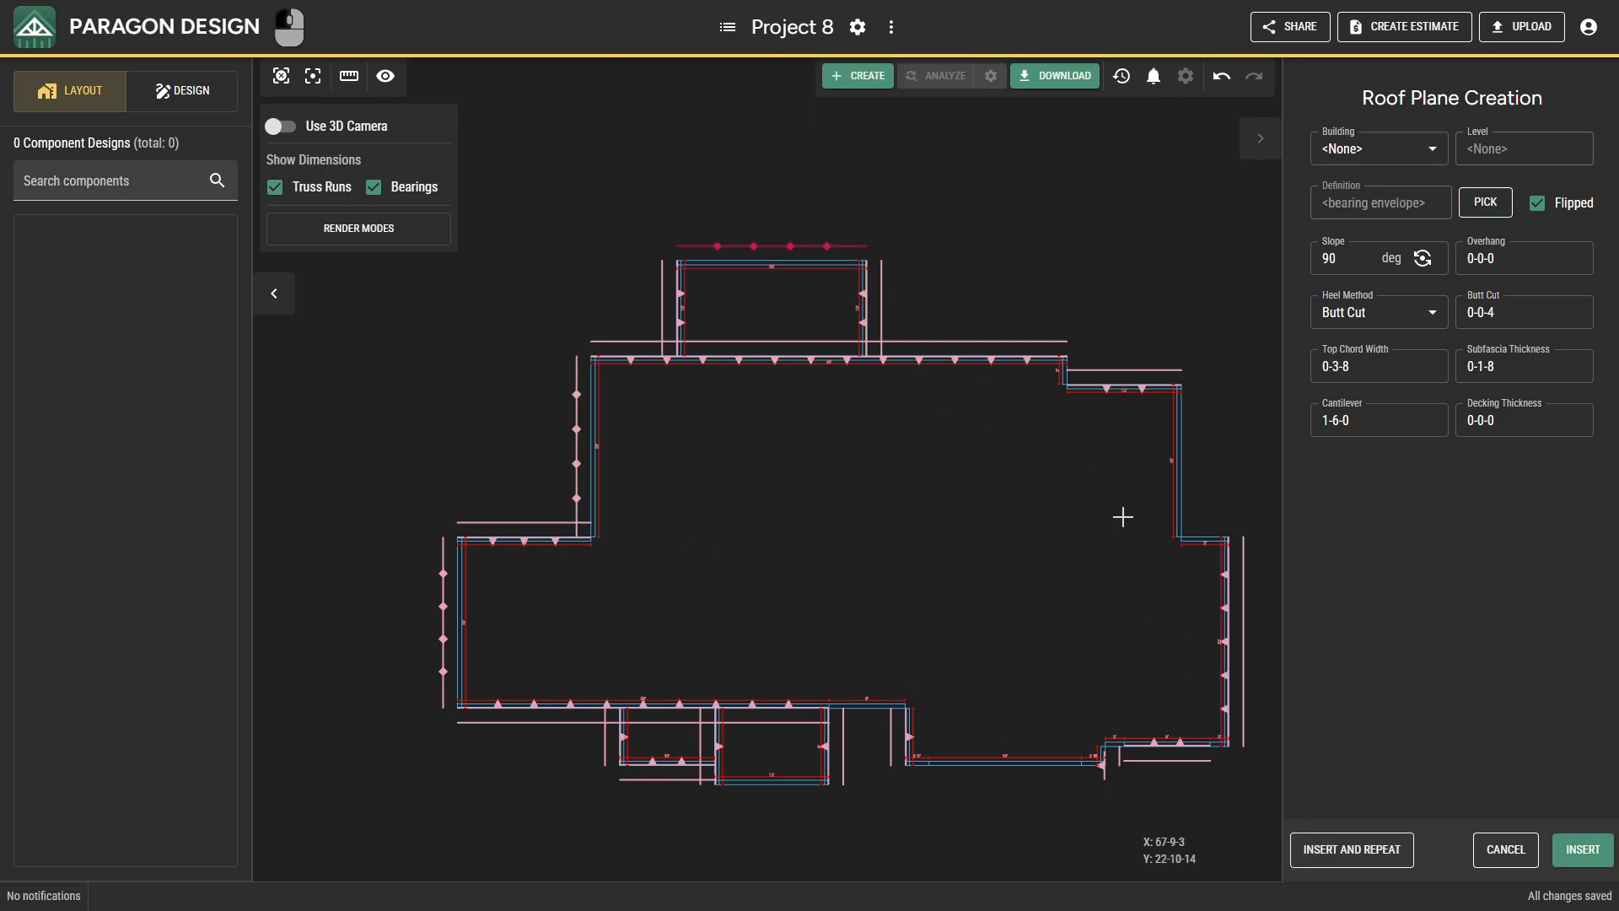
pyautogui.click(1329, 851)
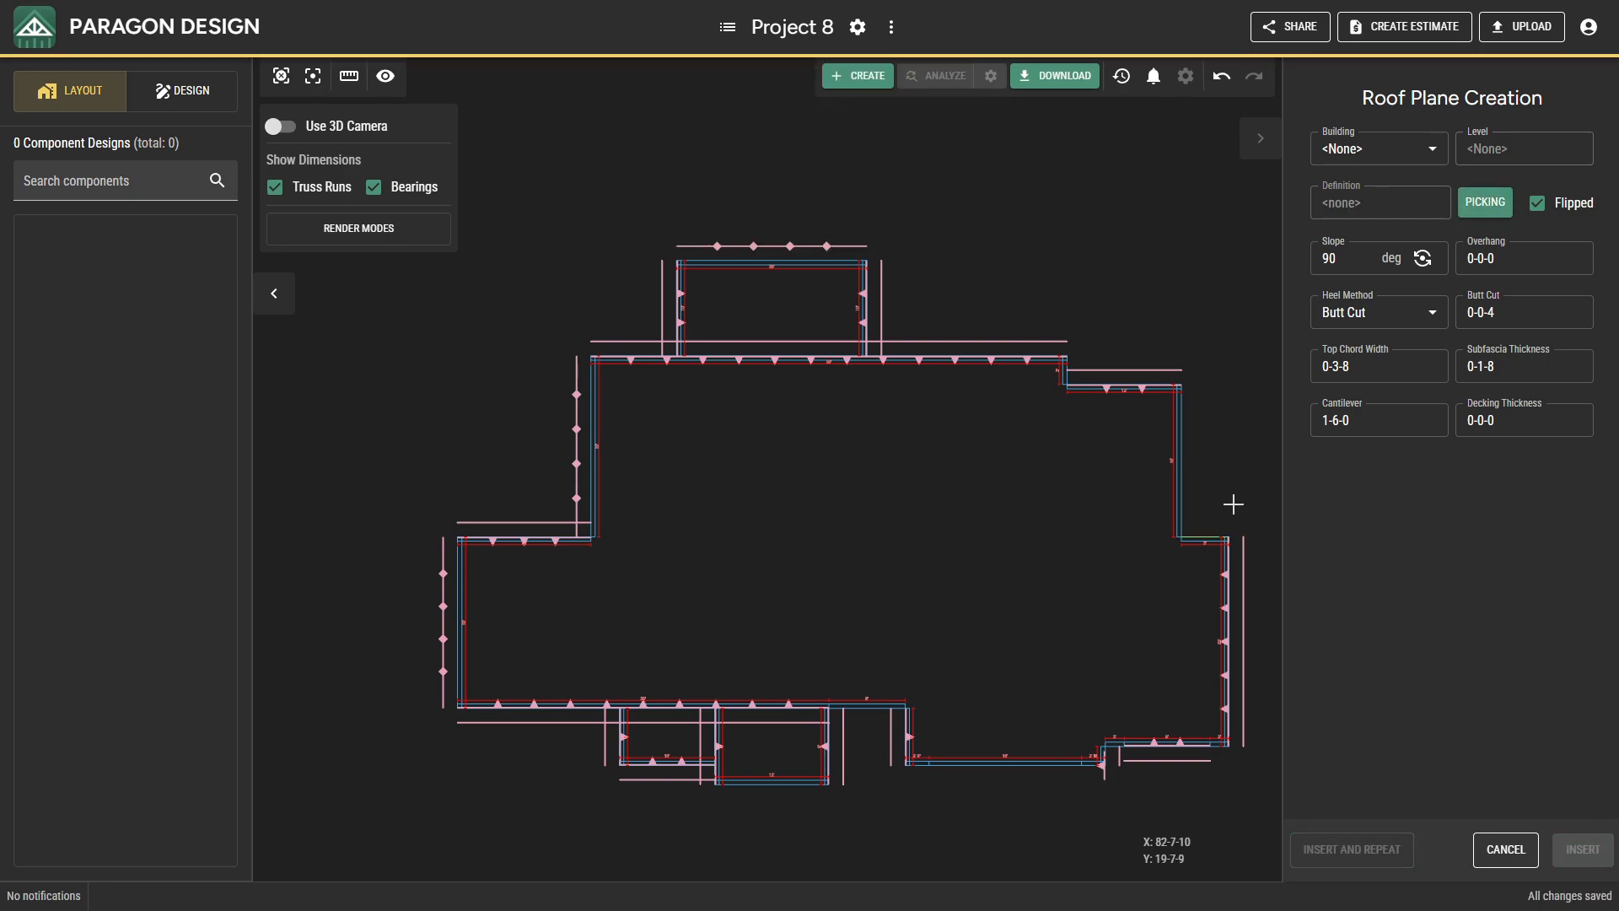
# Insert 90-degree roof planes on the short northeast step bearing, the upper east bearing and the 22-foot east bearing.
pyautogui.click(1076, 377)
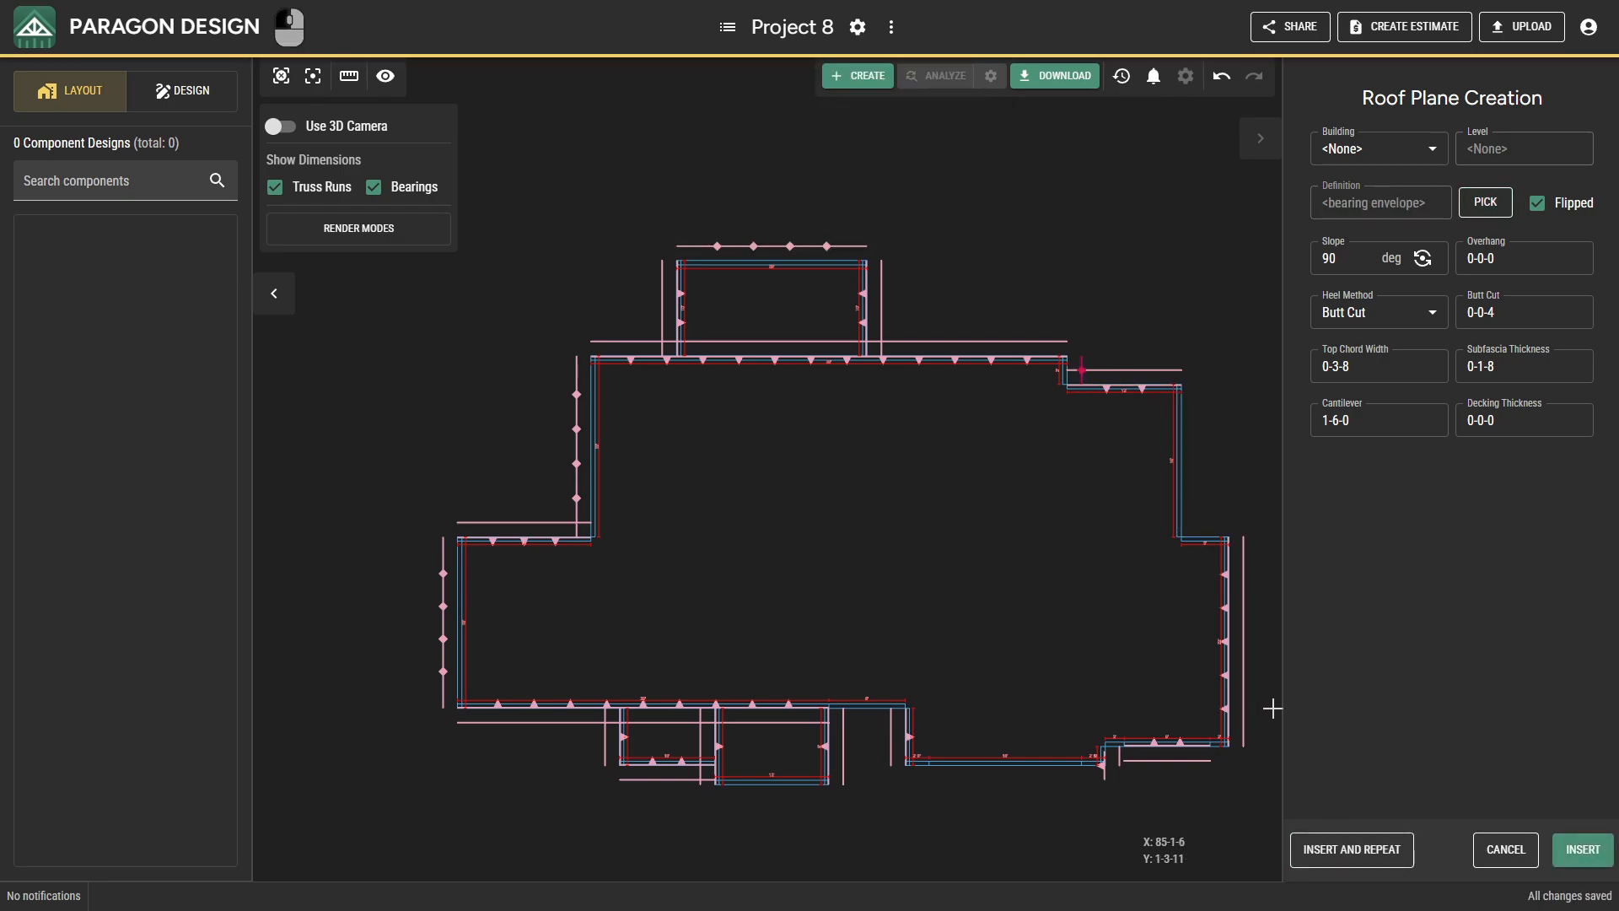
pyautogui.click(1333, 851)
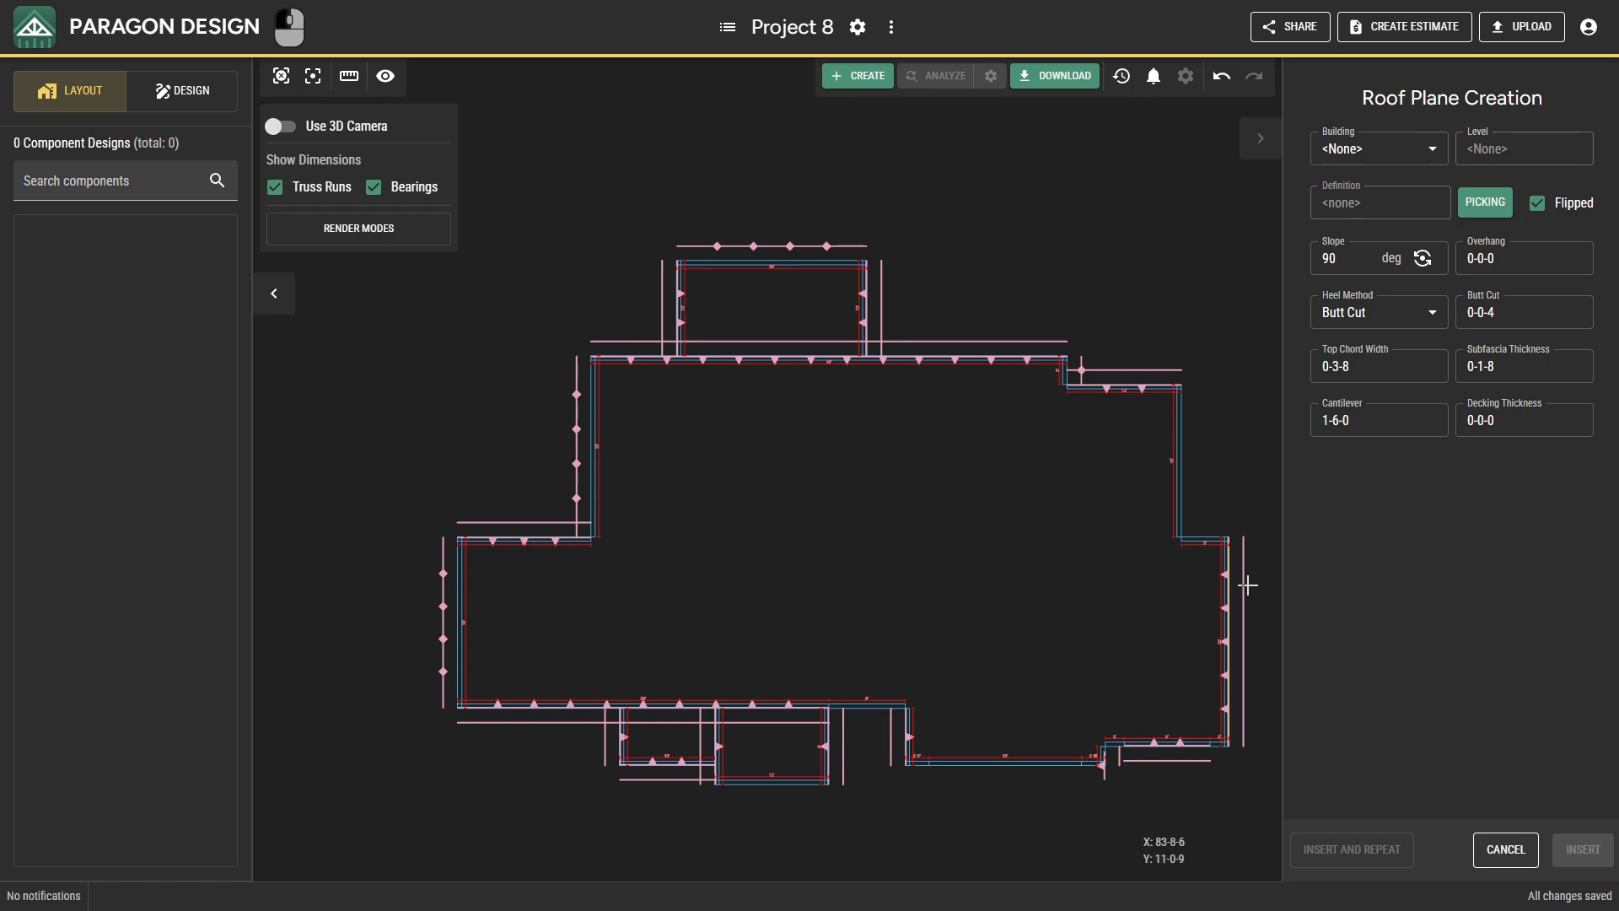
pyautogui.click(1194, 468)
pyautogui.click(1360, 848)
pyautogui.click(1228, 555)
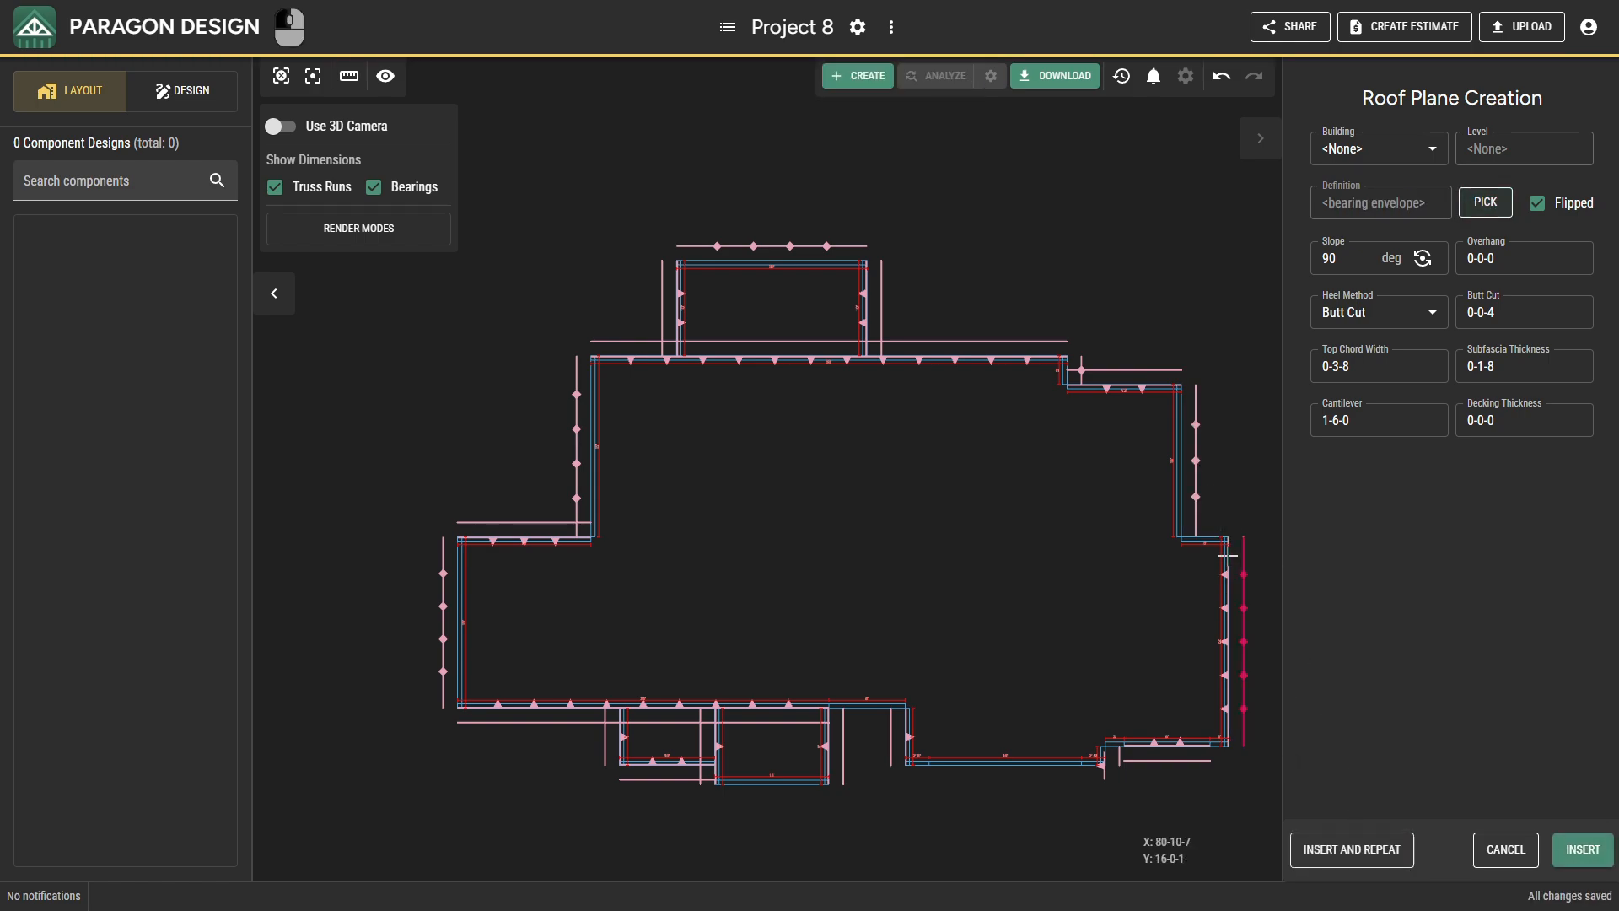
pyautogui.click(1391, 850)
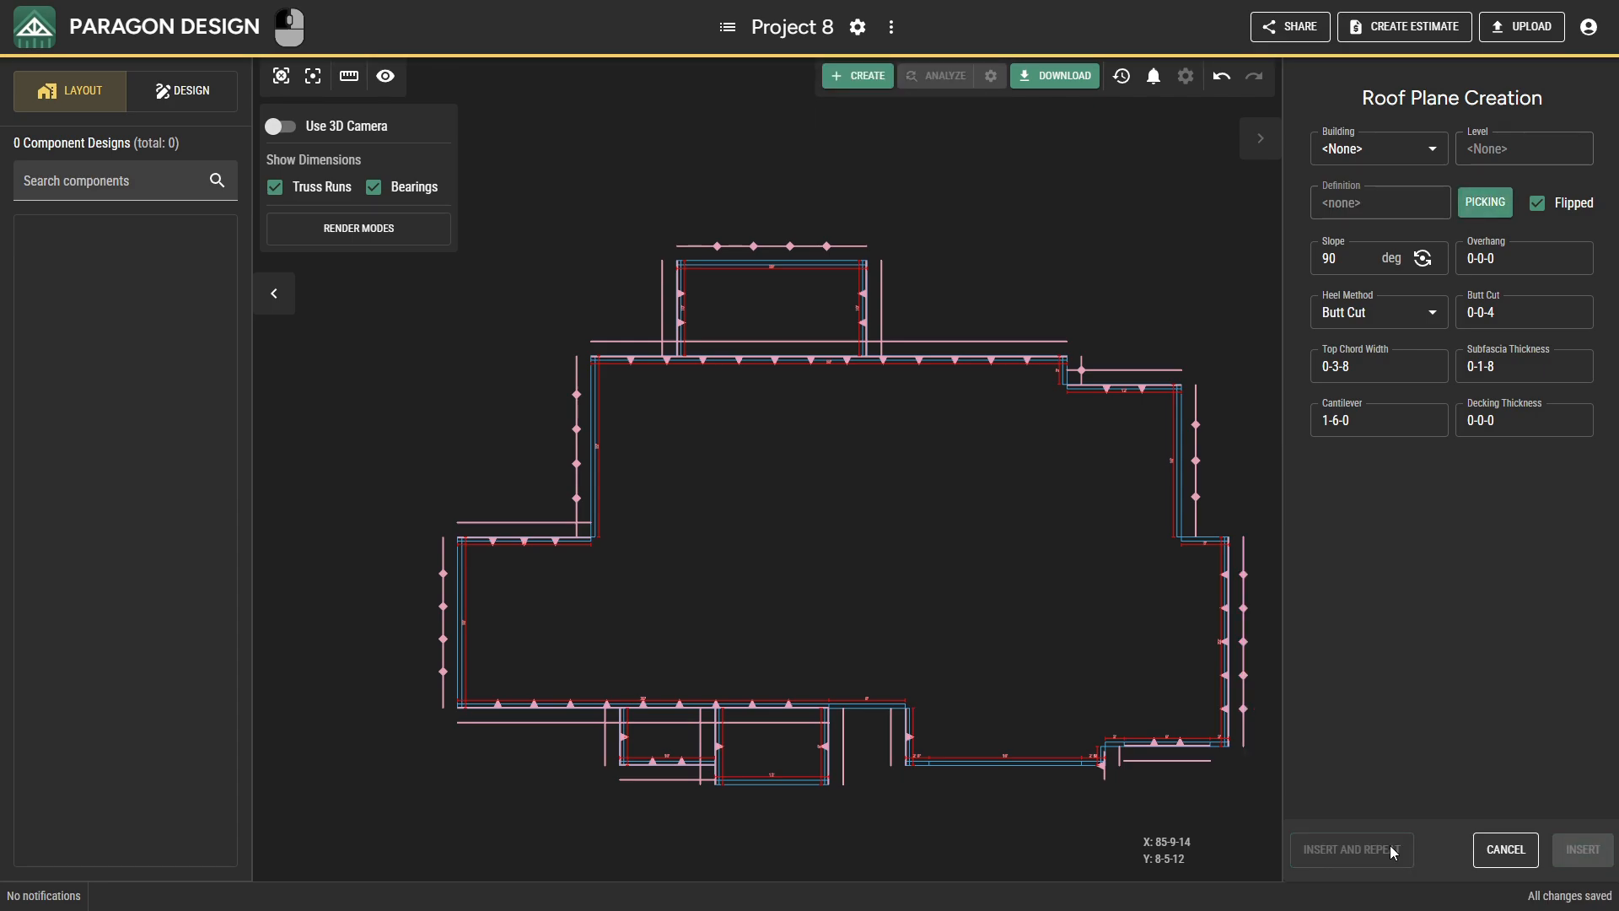
# Insert 90-degree roof planes on the 8-foot front bearing, the lower projection's 12-foot bearing and the 16-foot front bearing, and finish the creation.
pyautogui.click(767, 783)
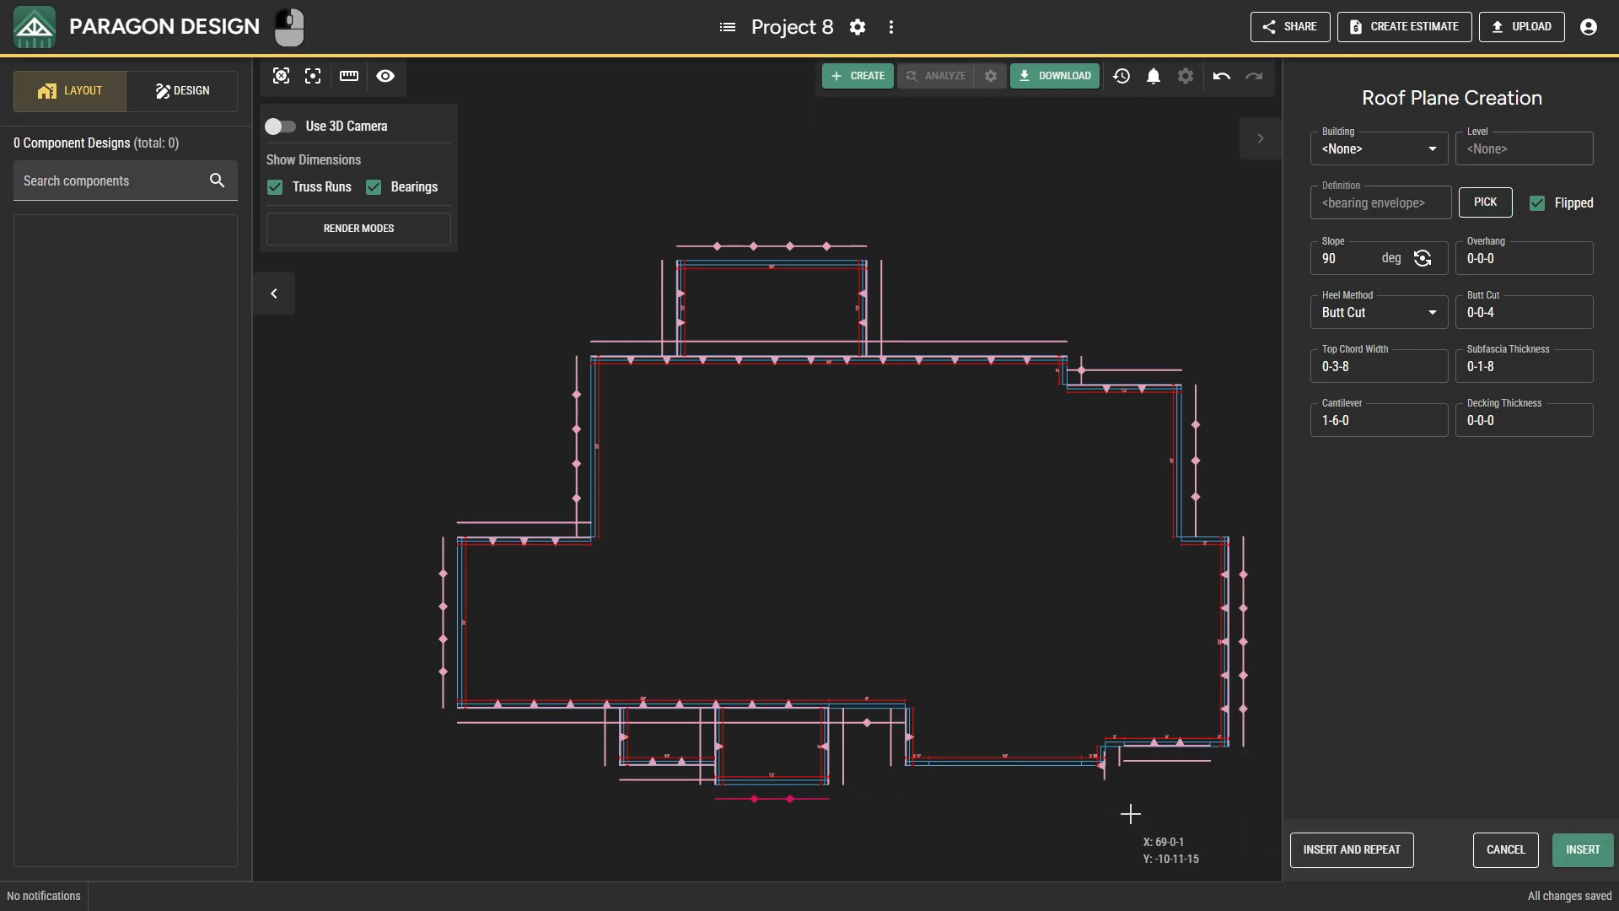
pyautogui.click(1330, 850)
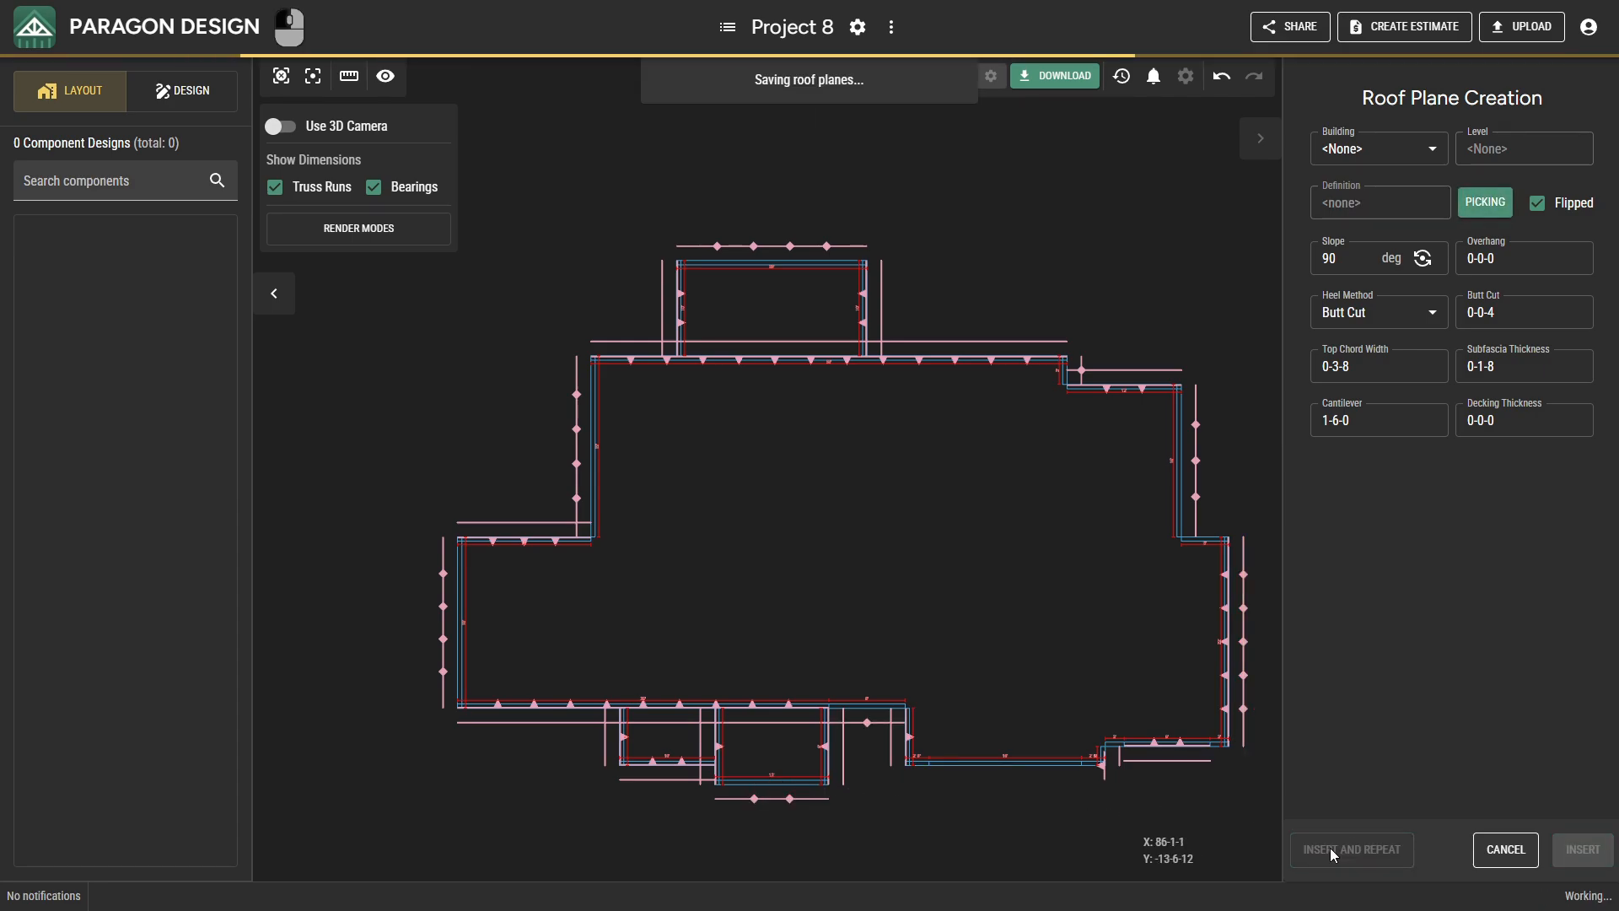
pyautogui.click(1050, 778)
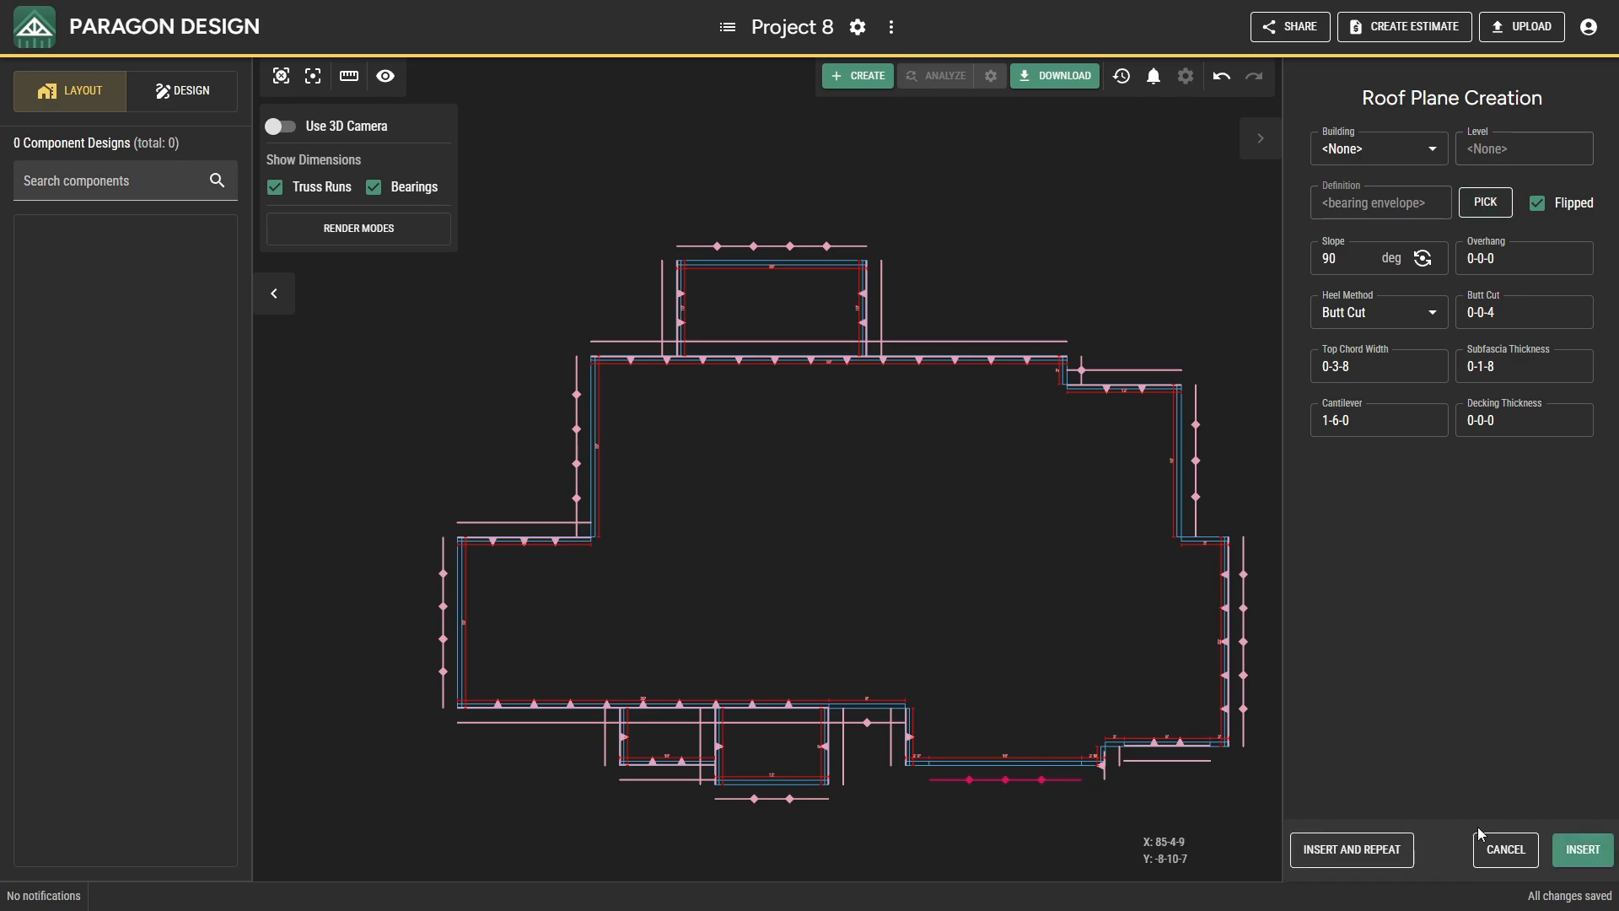
pyautogui.click(1558, 858)
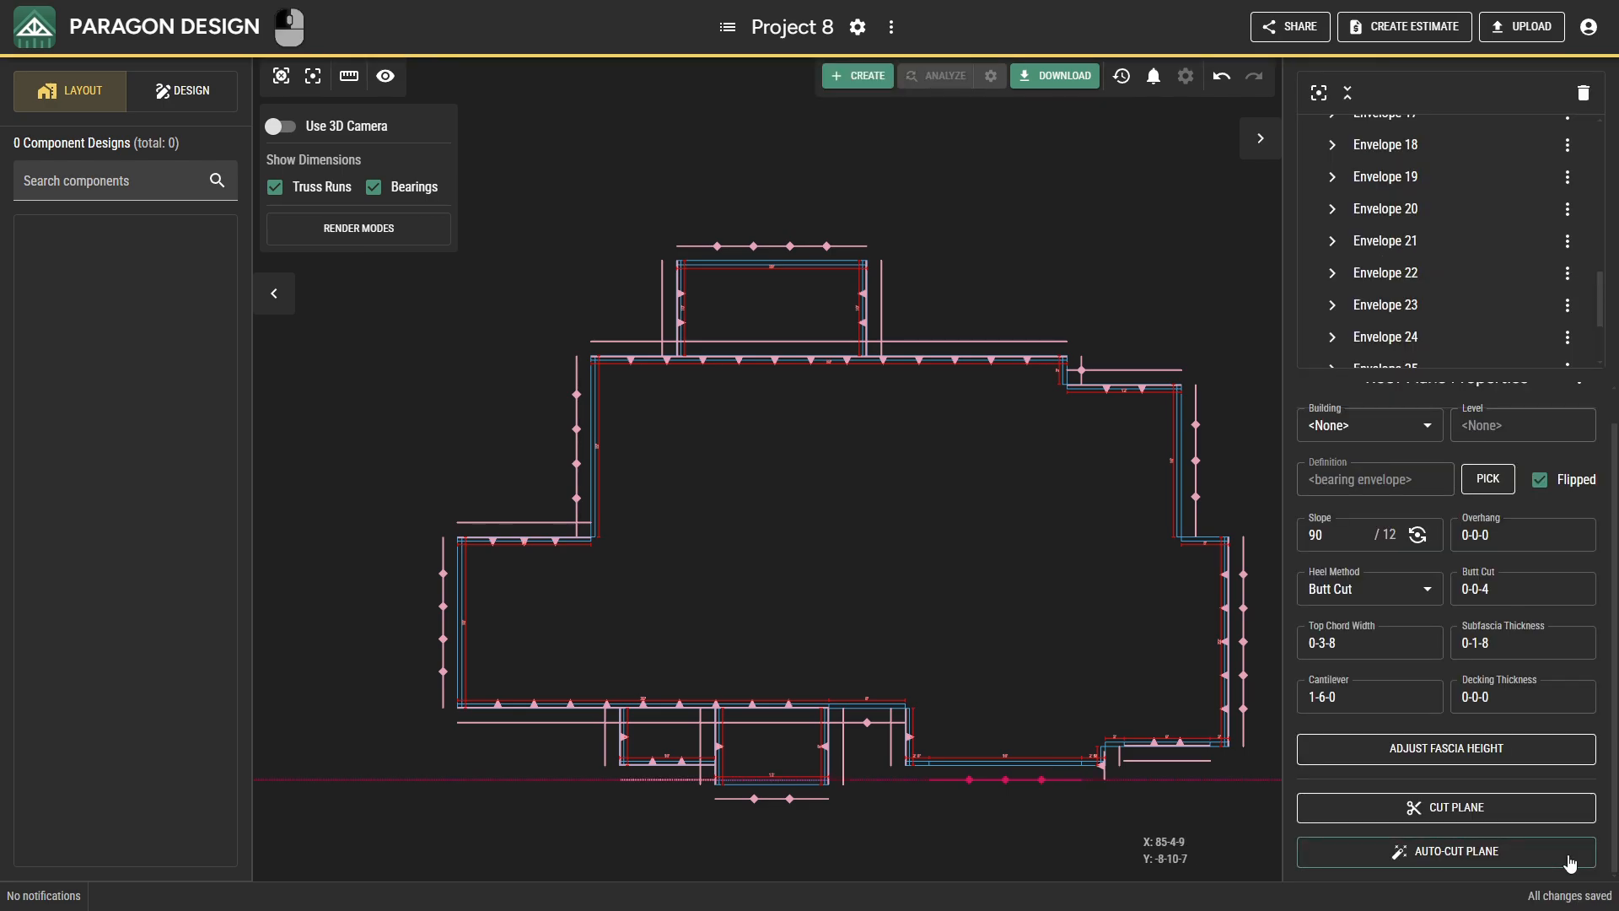
pyautogui.press('Escape')
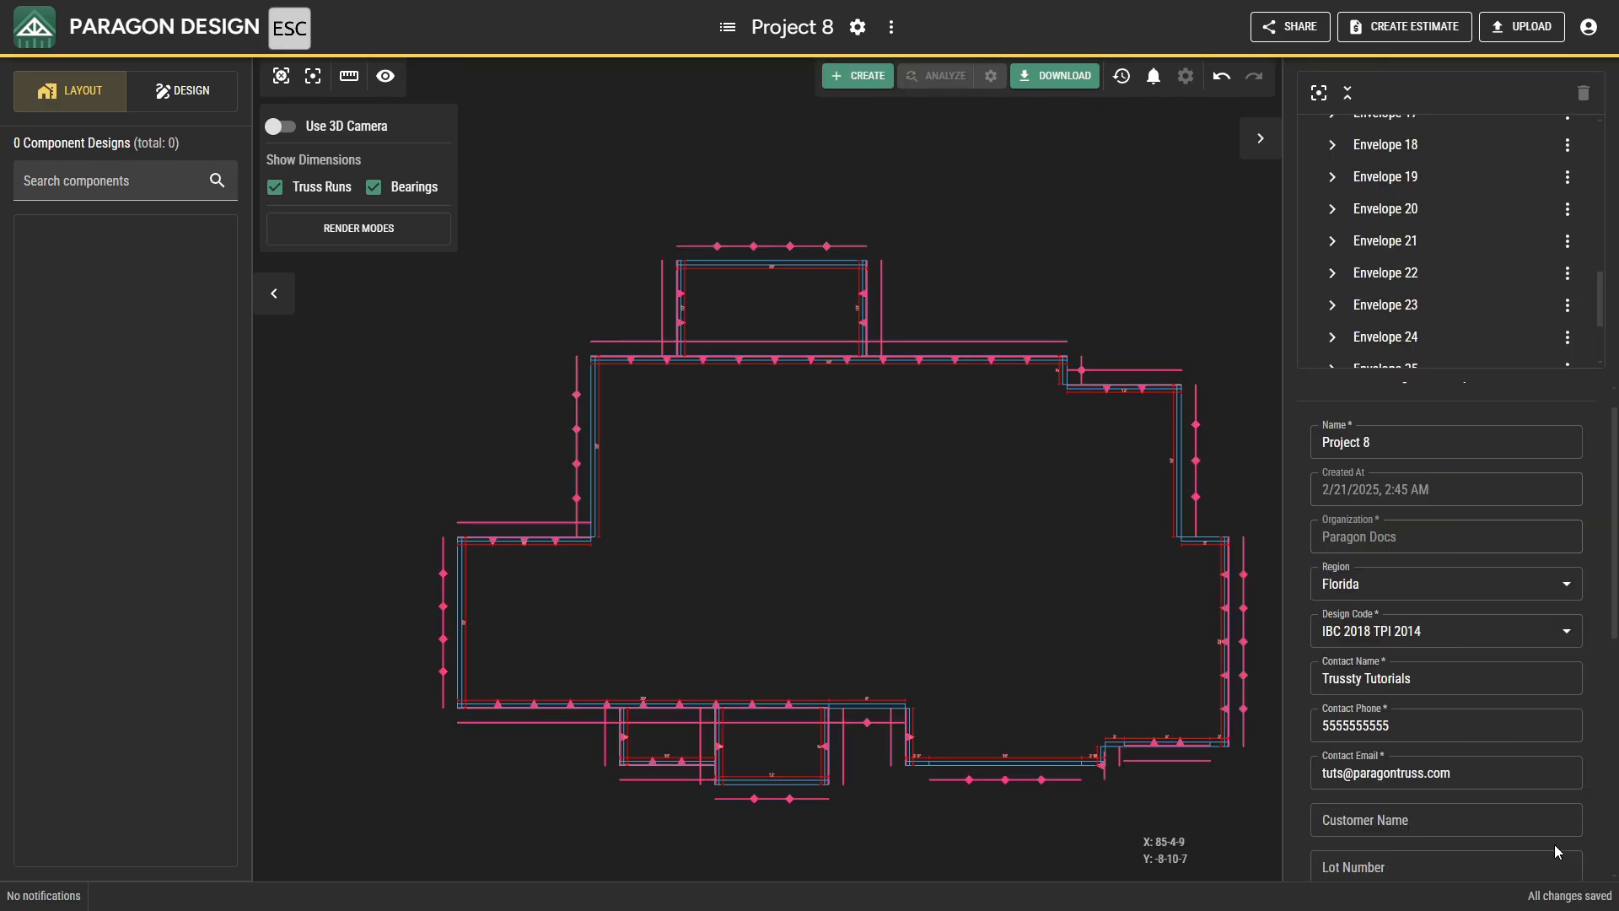
pyautogui.click(285, 83)
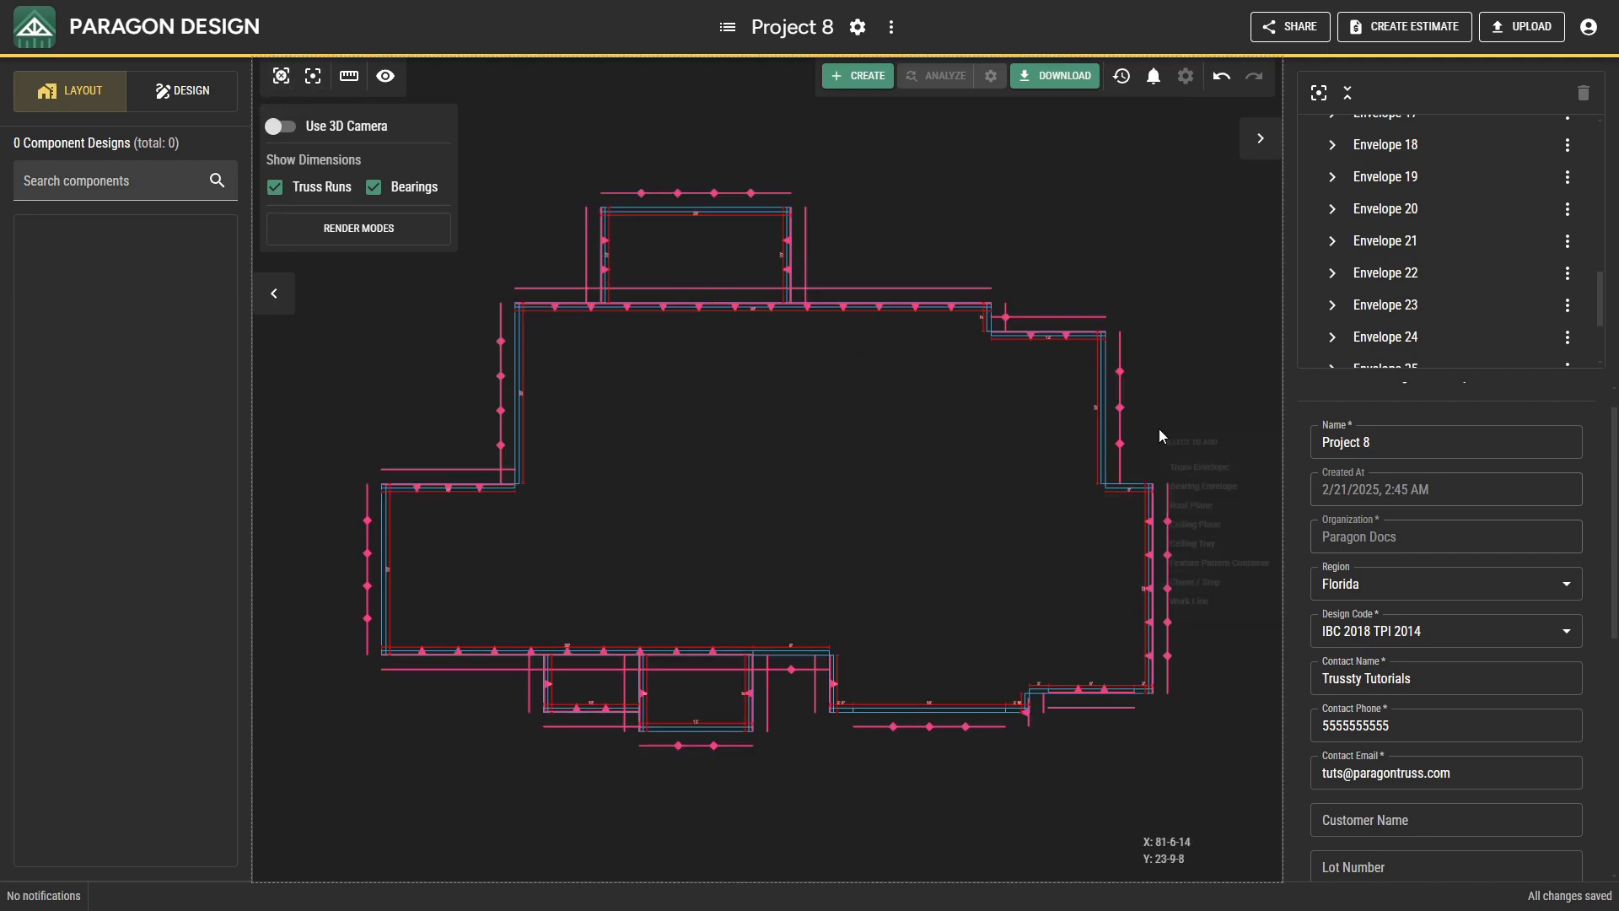
# Insert a roof plane with slope 5/12, overhang 1-6-0 and cantilever 0-0-0 on the short rear-facing bearing at the east step.
pyautogui.rightClick(1158, 428)
pyautogui.click(1201, 535)
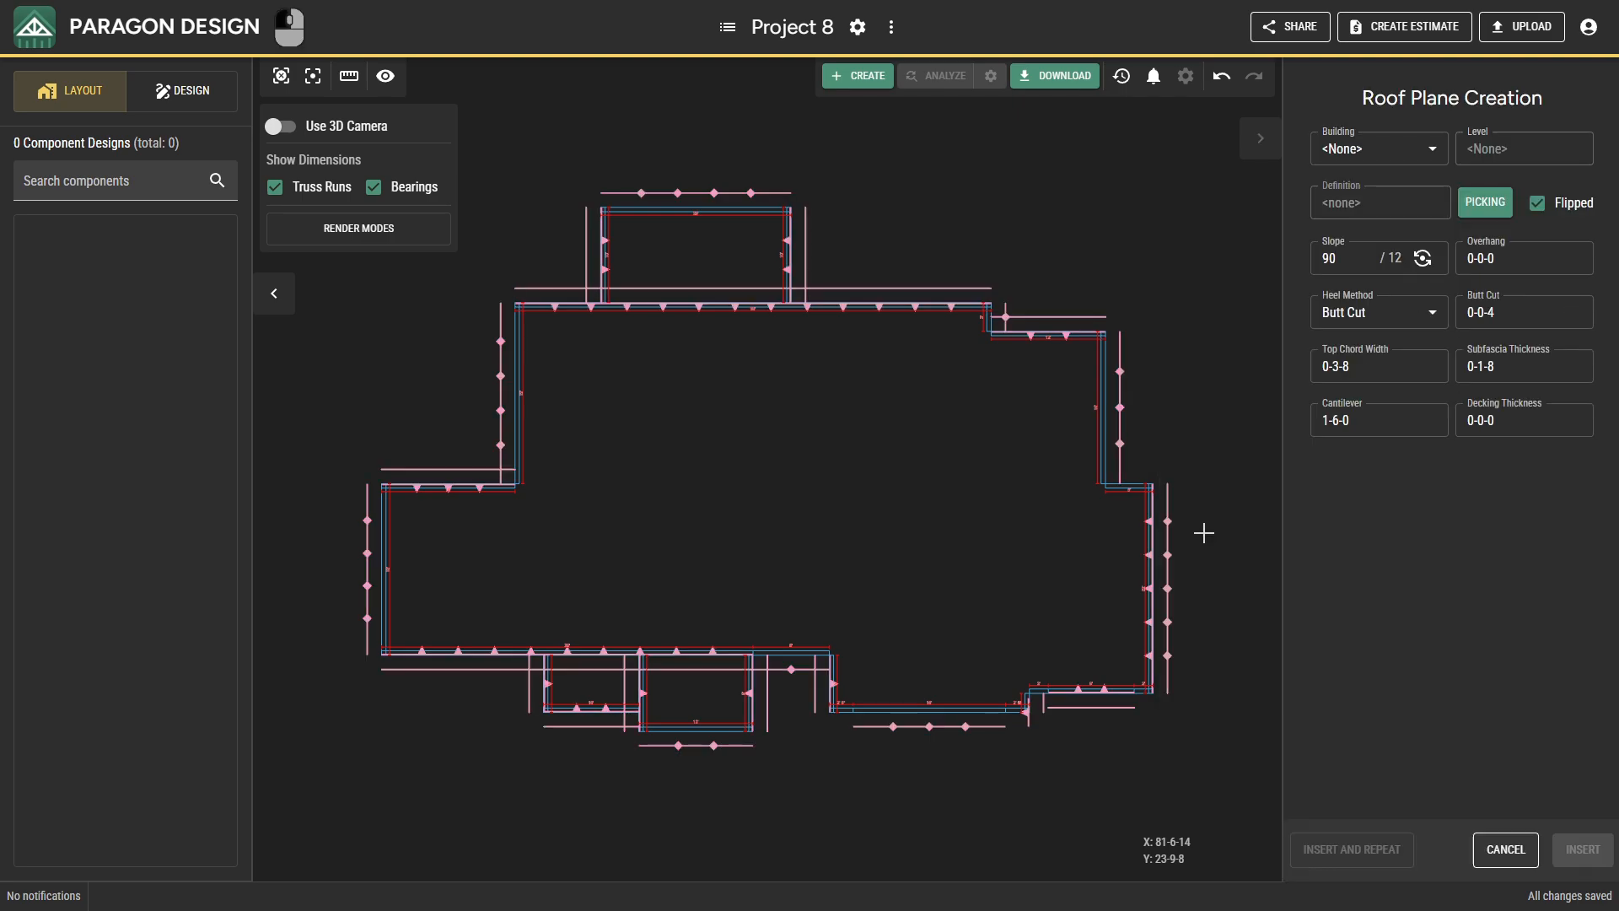
pyautogui.click(1357, 261)
pyautogui.click(1493, 251)
pyautogui.write('1060')
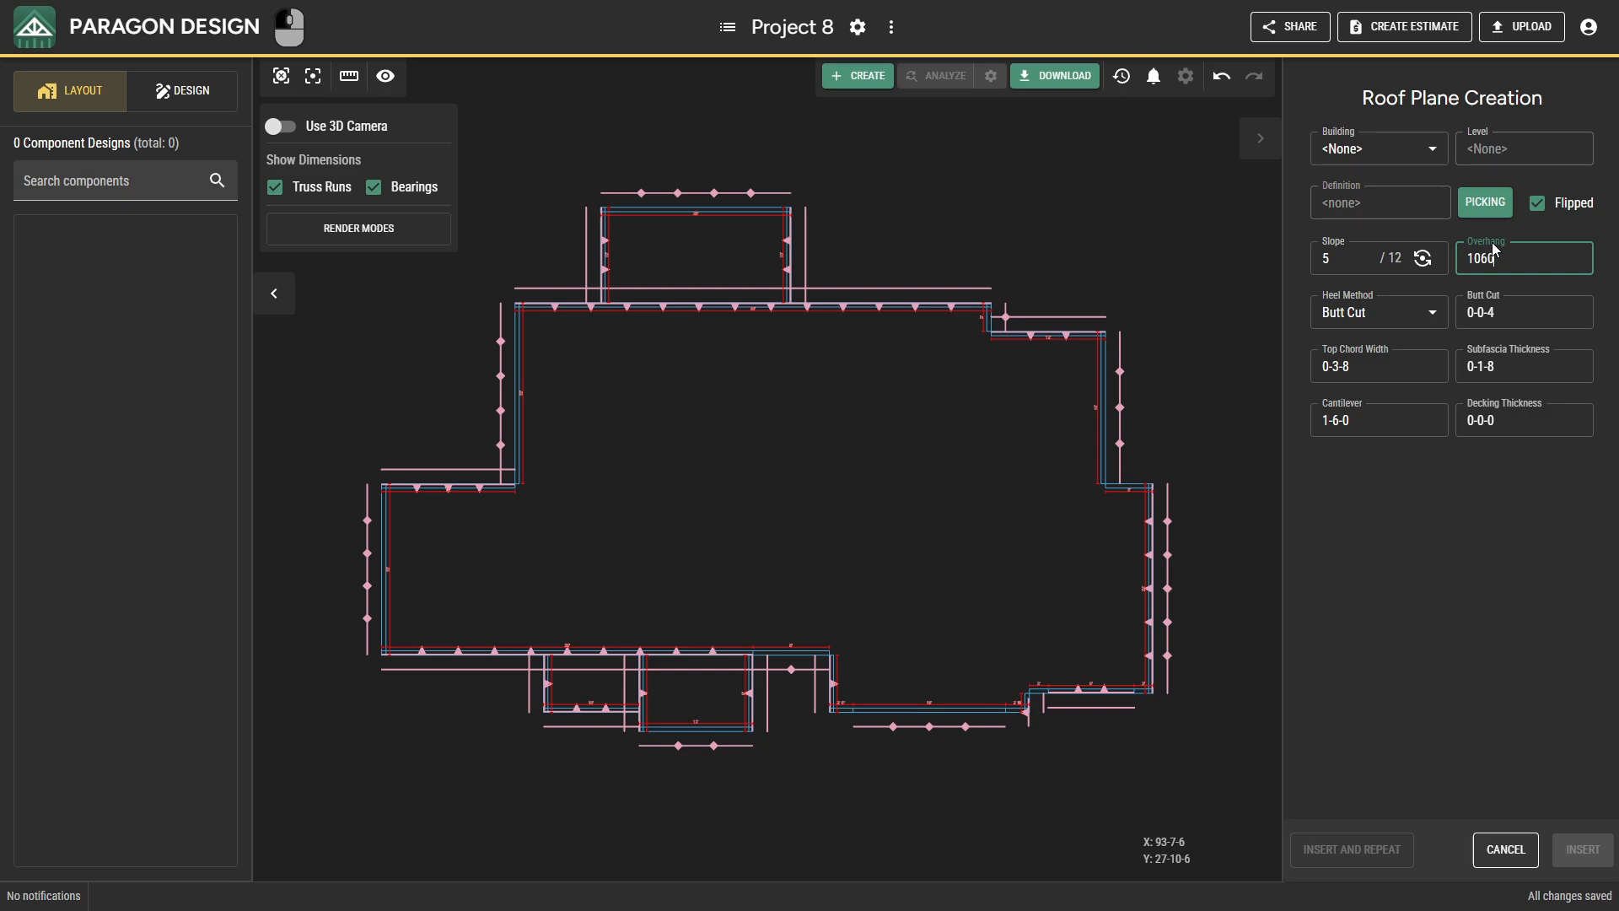
pyautogui.write('0')
pyautogui.click(1528, 366)
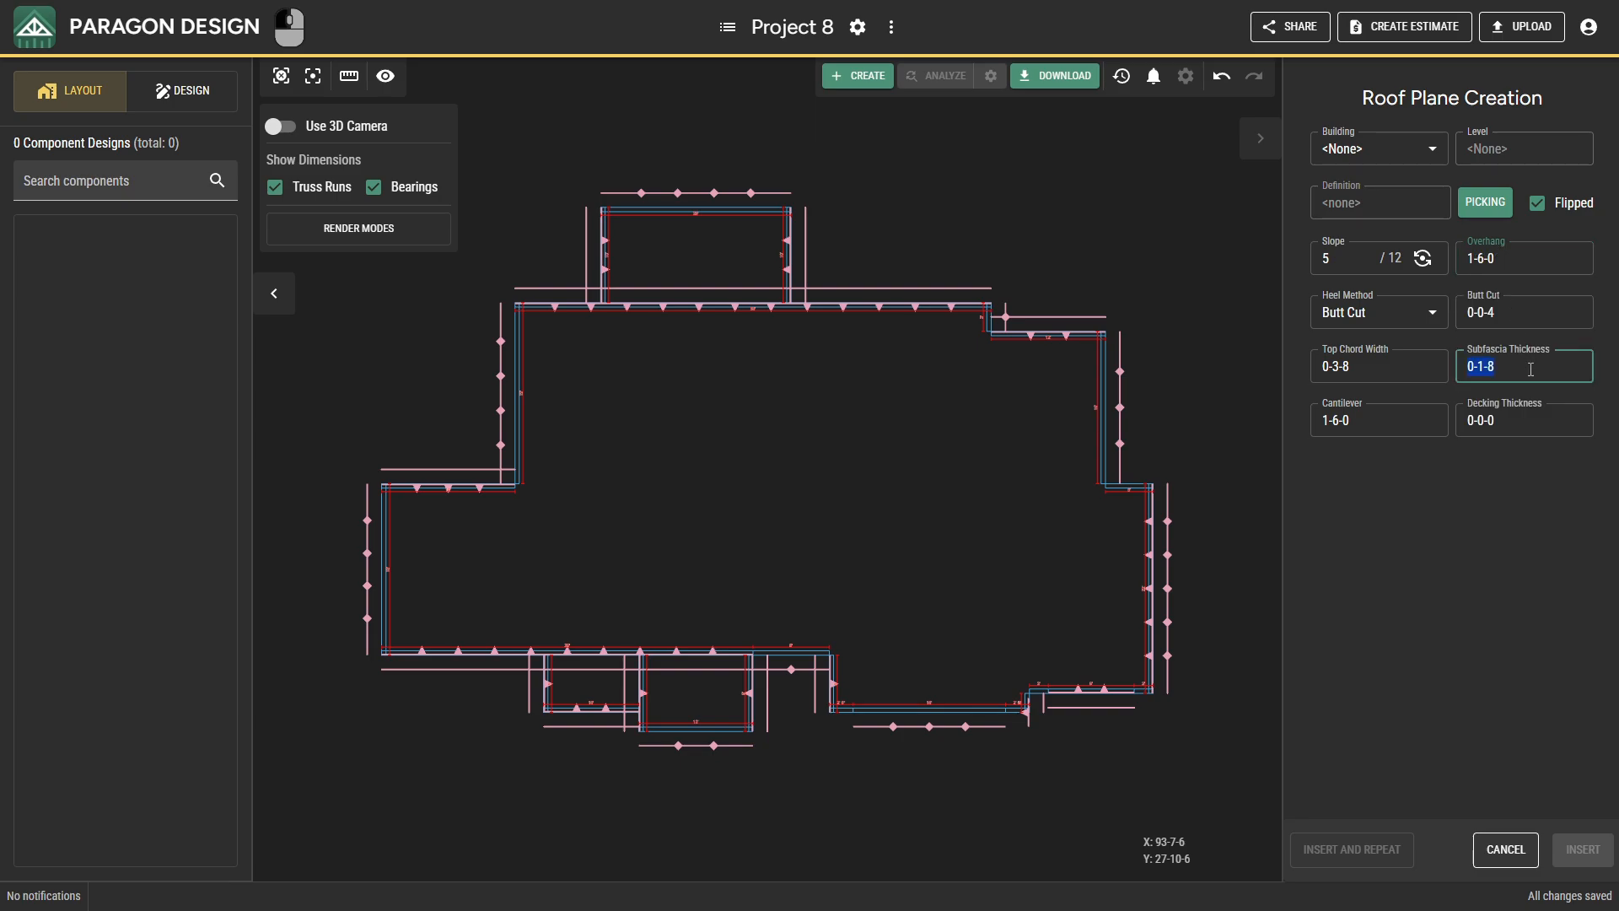
pyautogui.click(1426, 419)
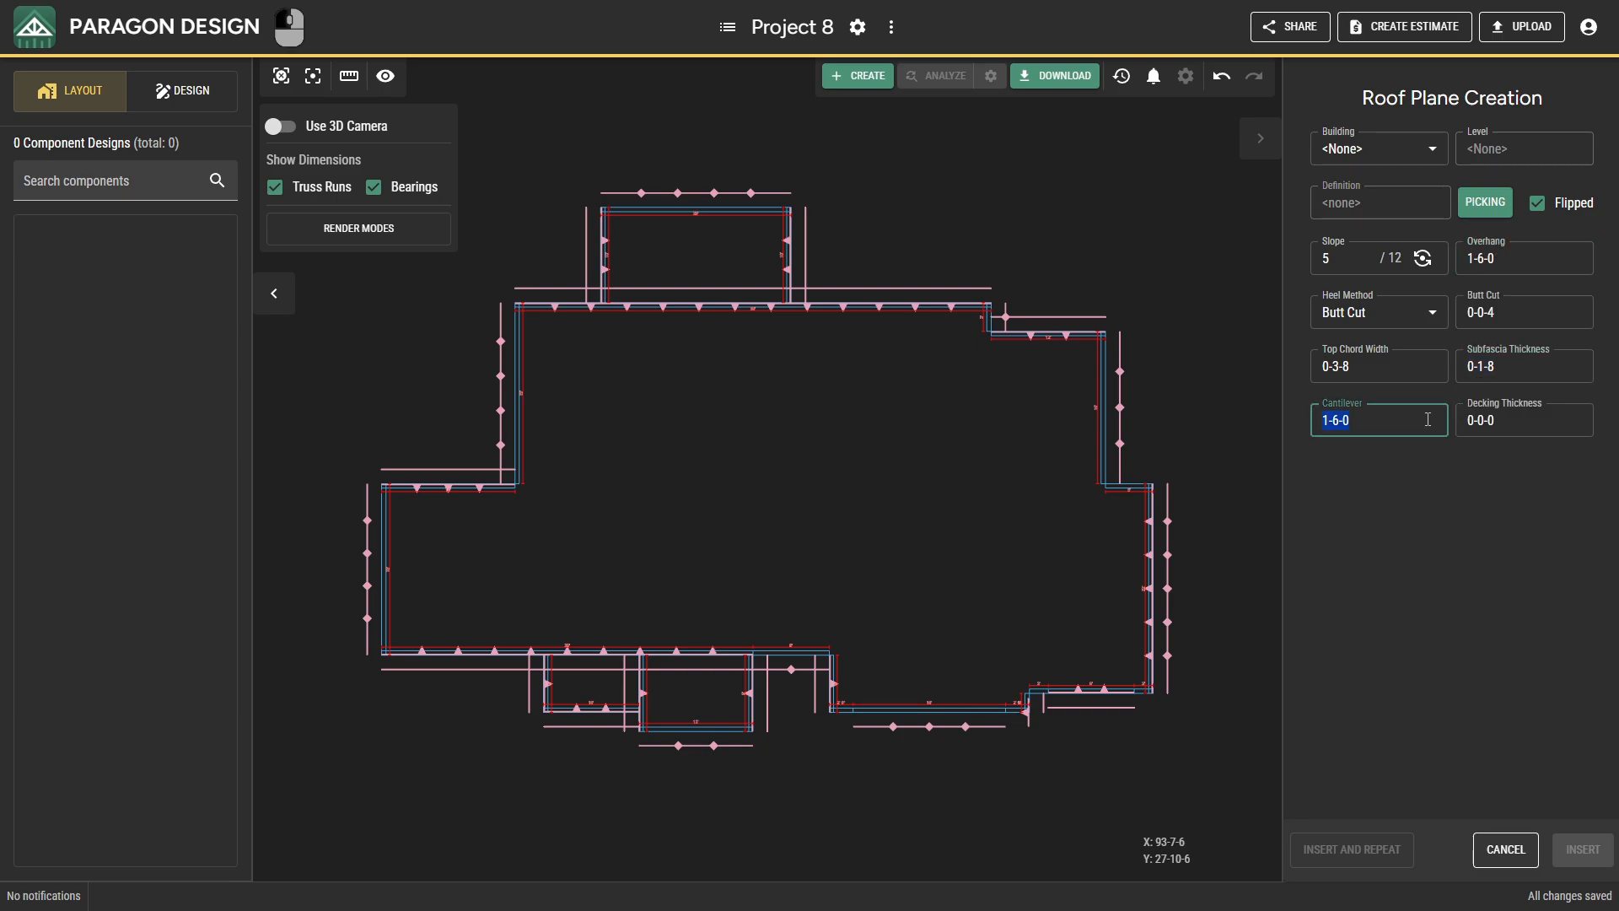
pyautogui.click(1451, 476)
pyautogui.click(1130, 480)
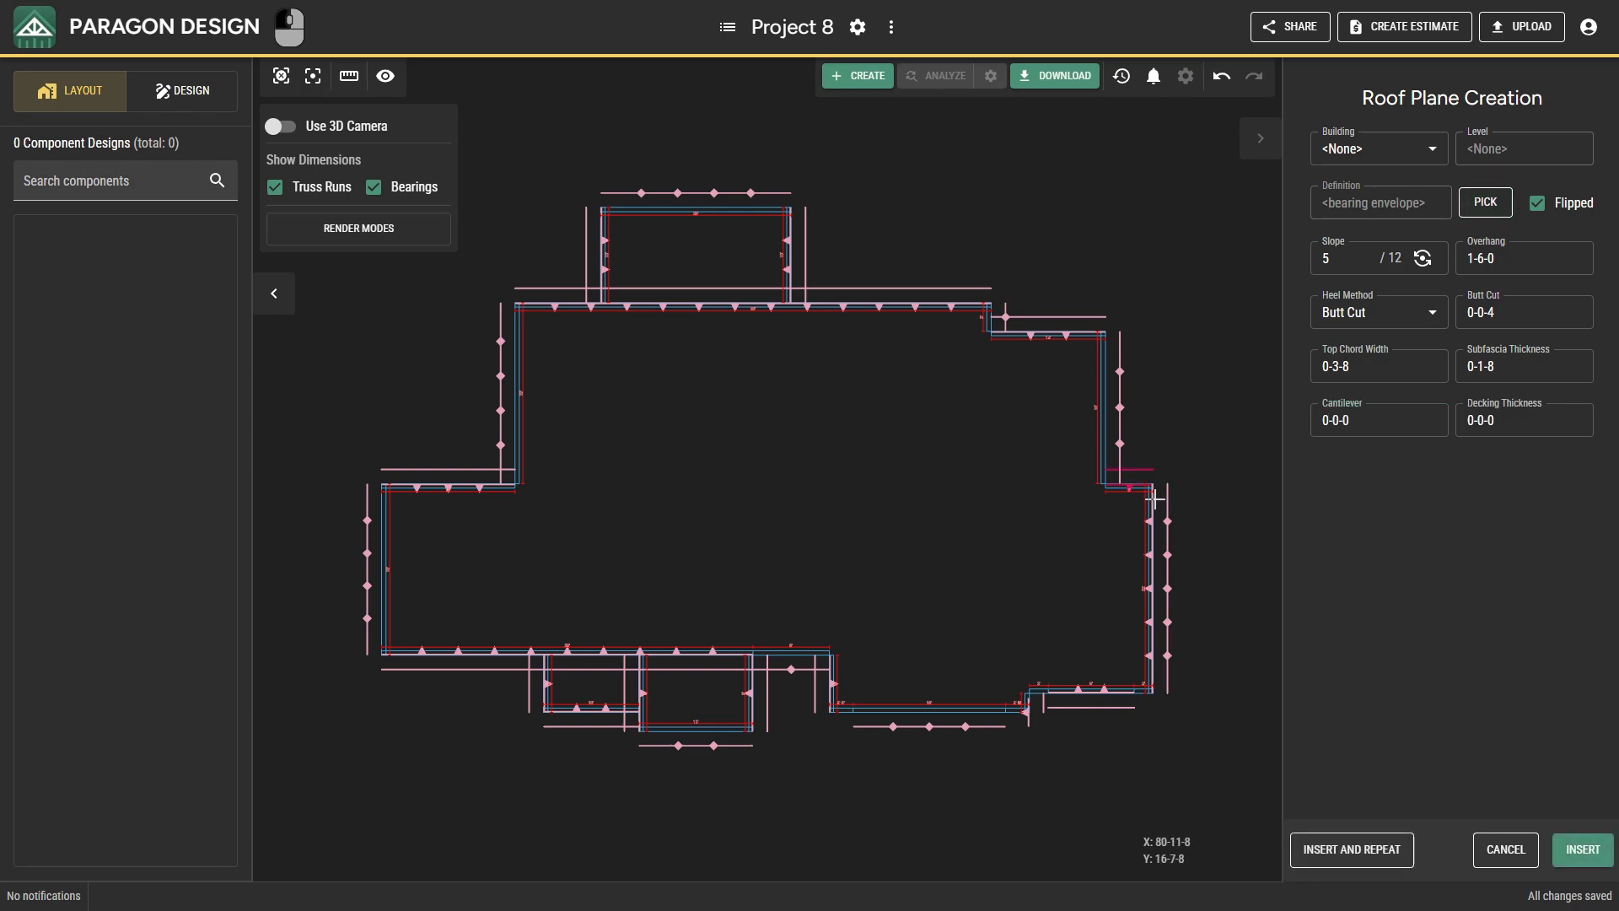
pyautogui.click(1596, 850)
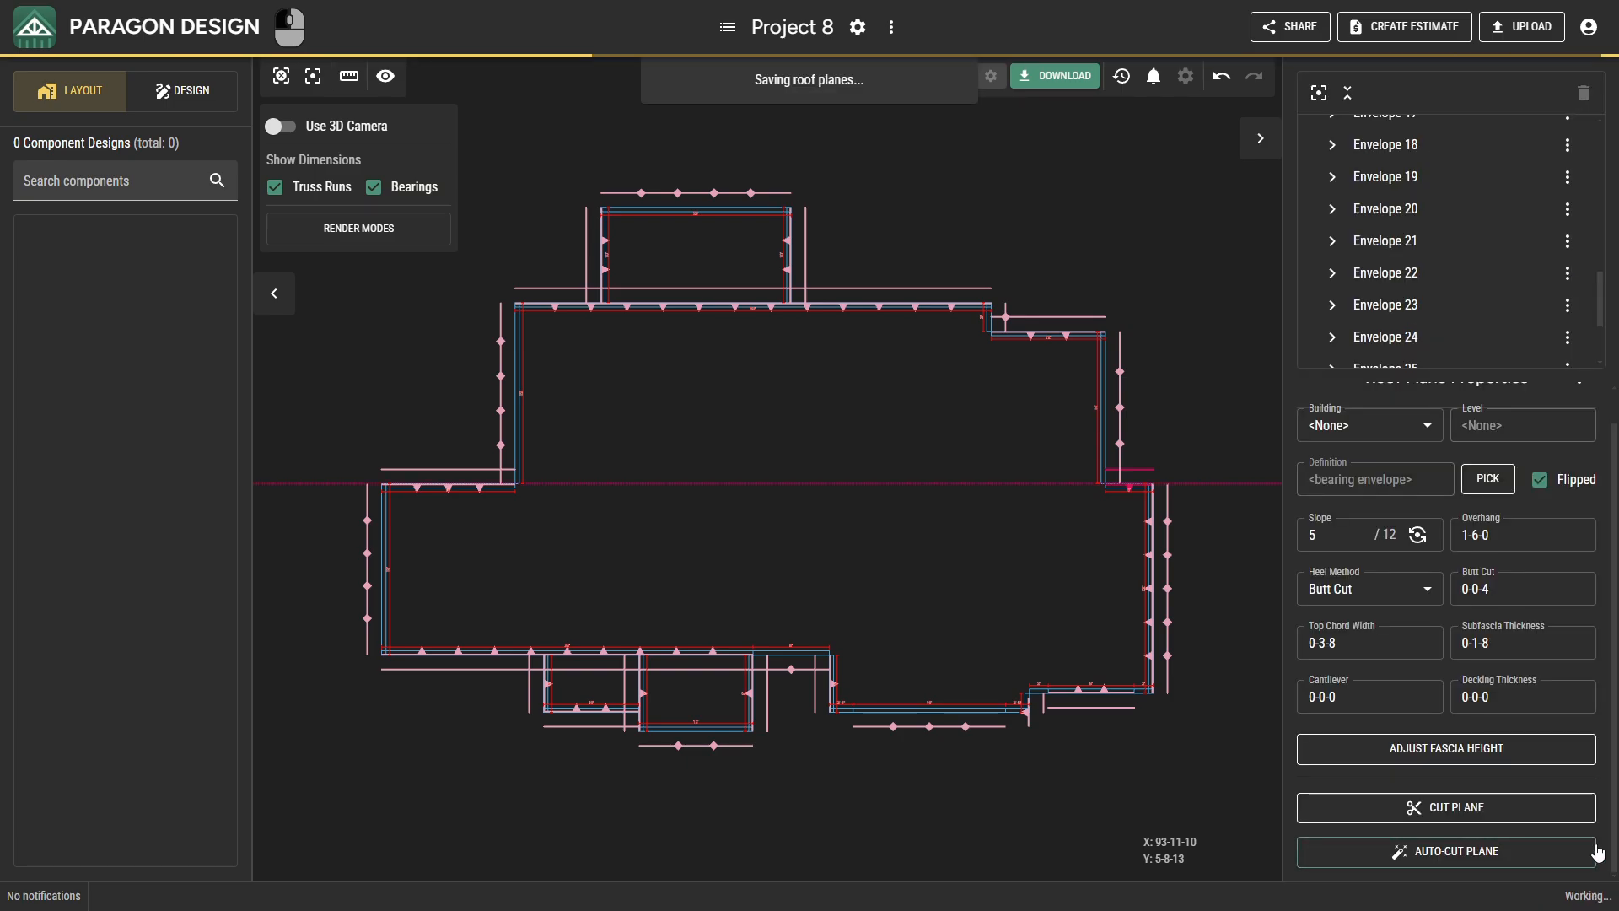
# Cut the west wing's rear roof plane against the west gable-end plane and the long front plane, and vertically along the main west wall line.
pyautogui.click(480, 487)
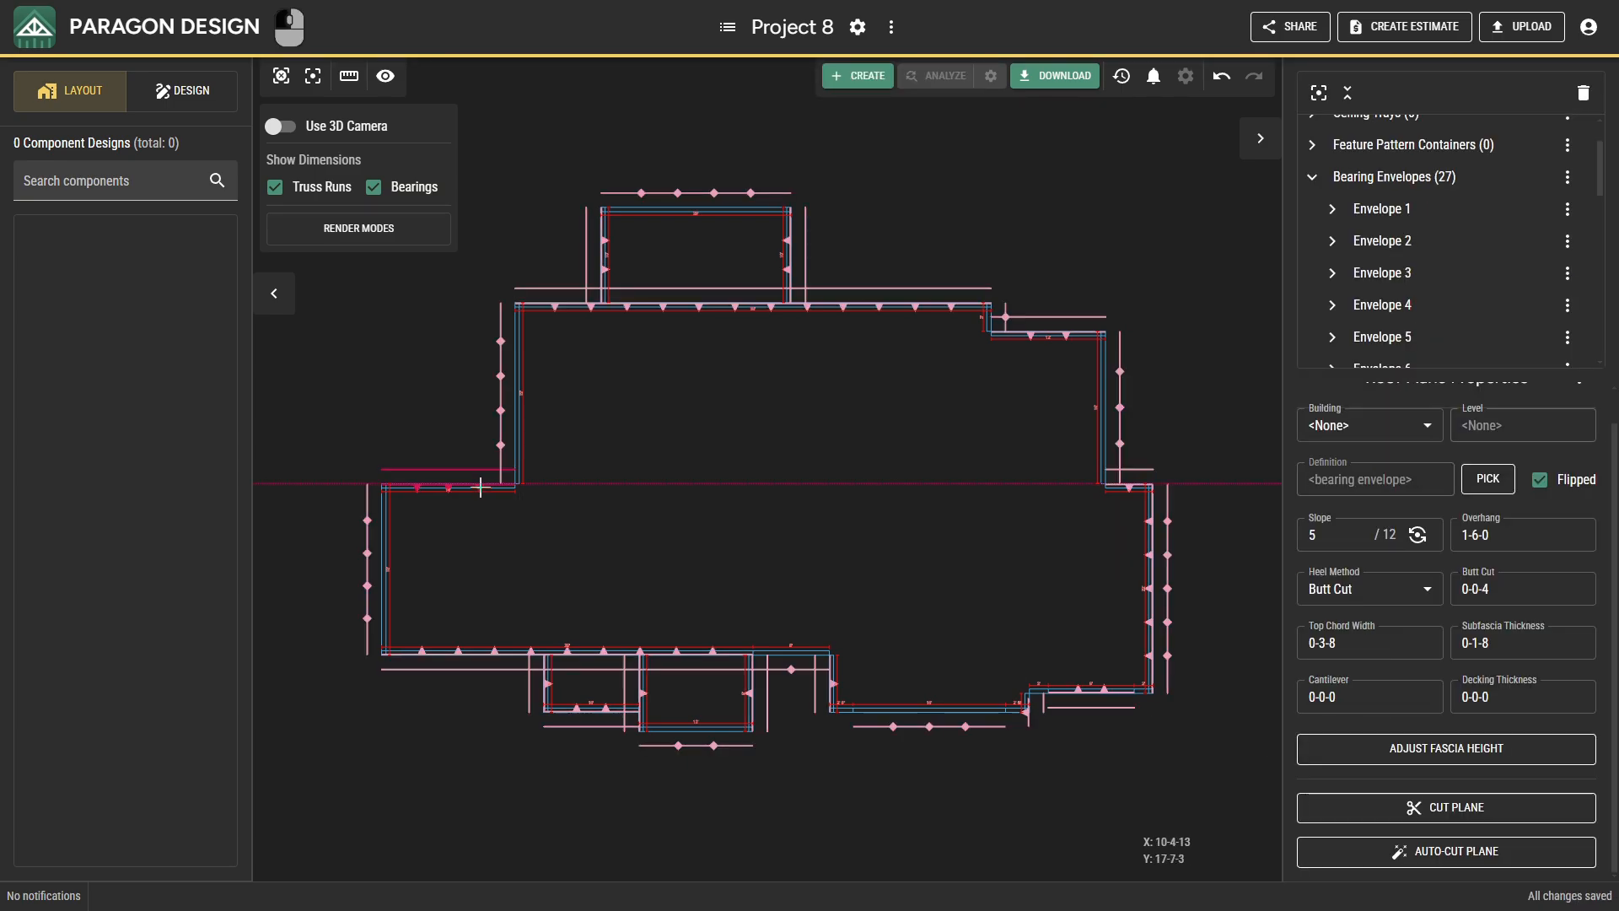
pyautogui.click(1324, 808)
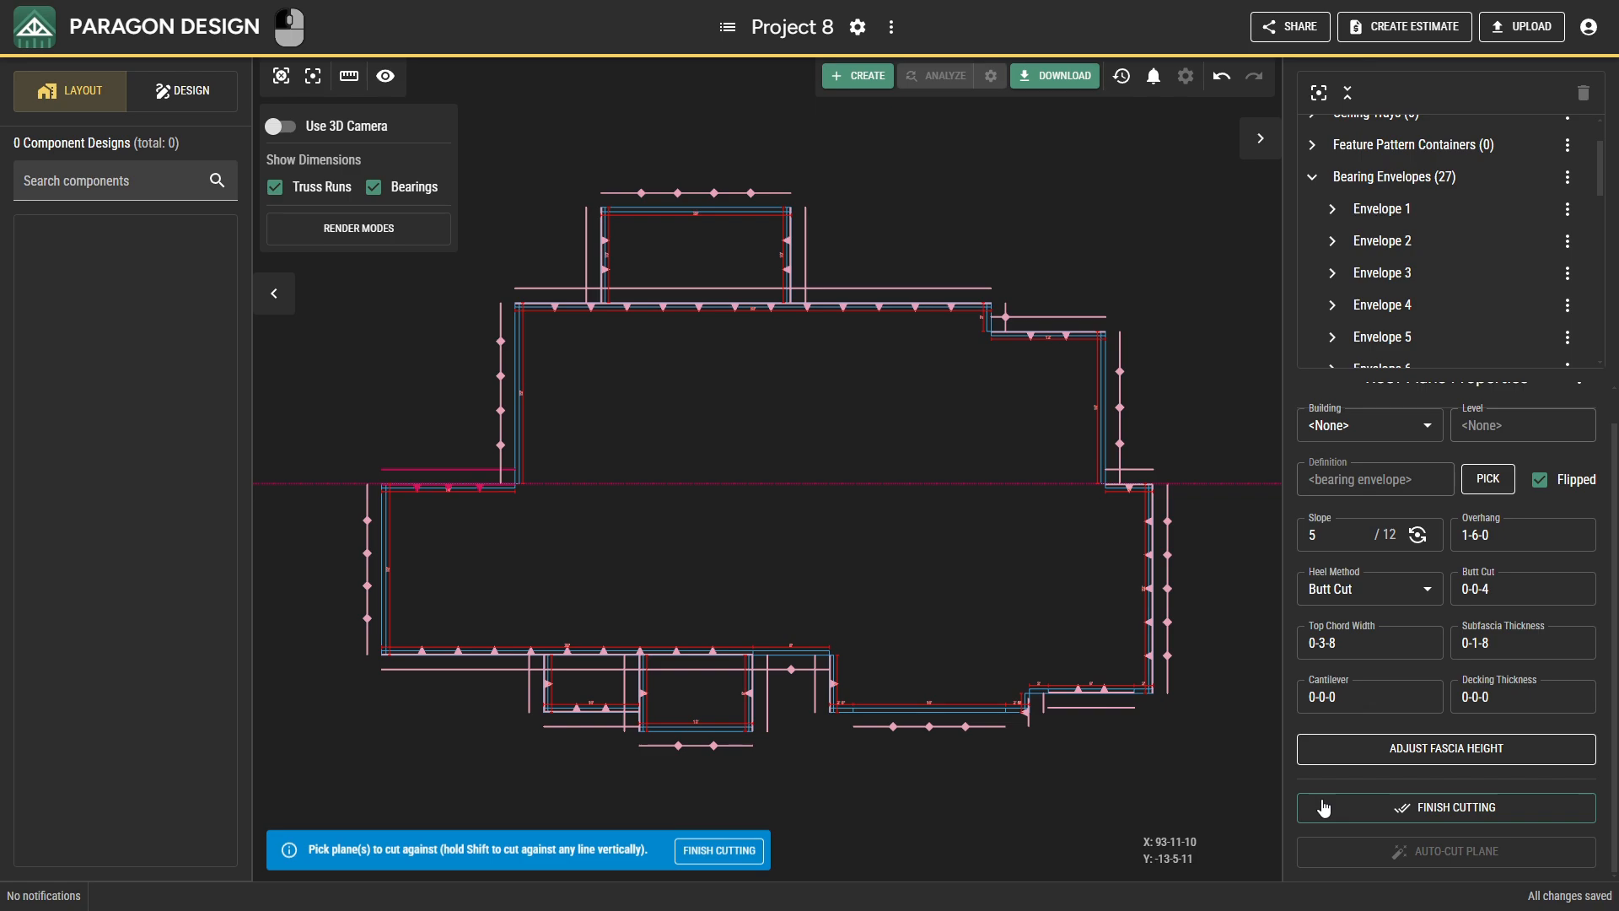
pyautogui.click(369, 520)
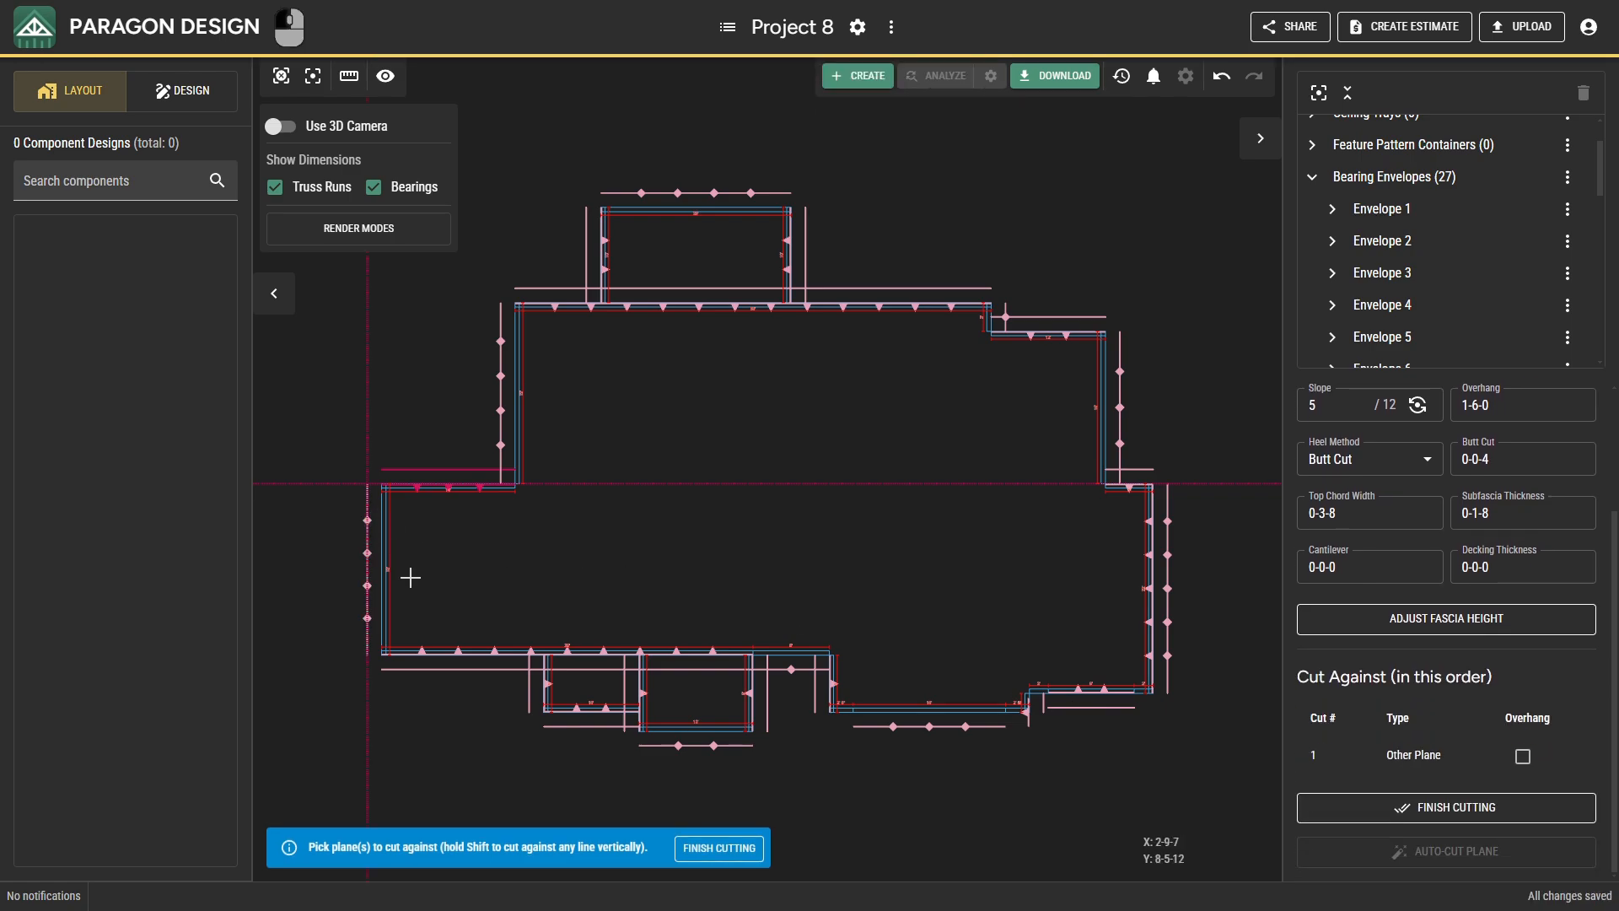
pyautogui.click(457, 650)
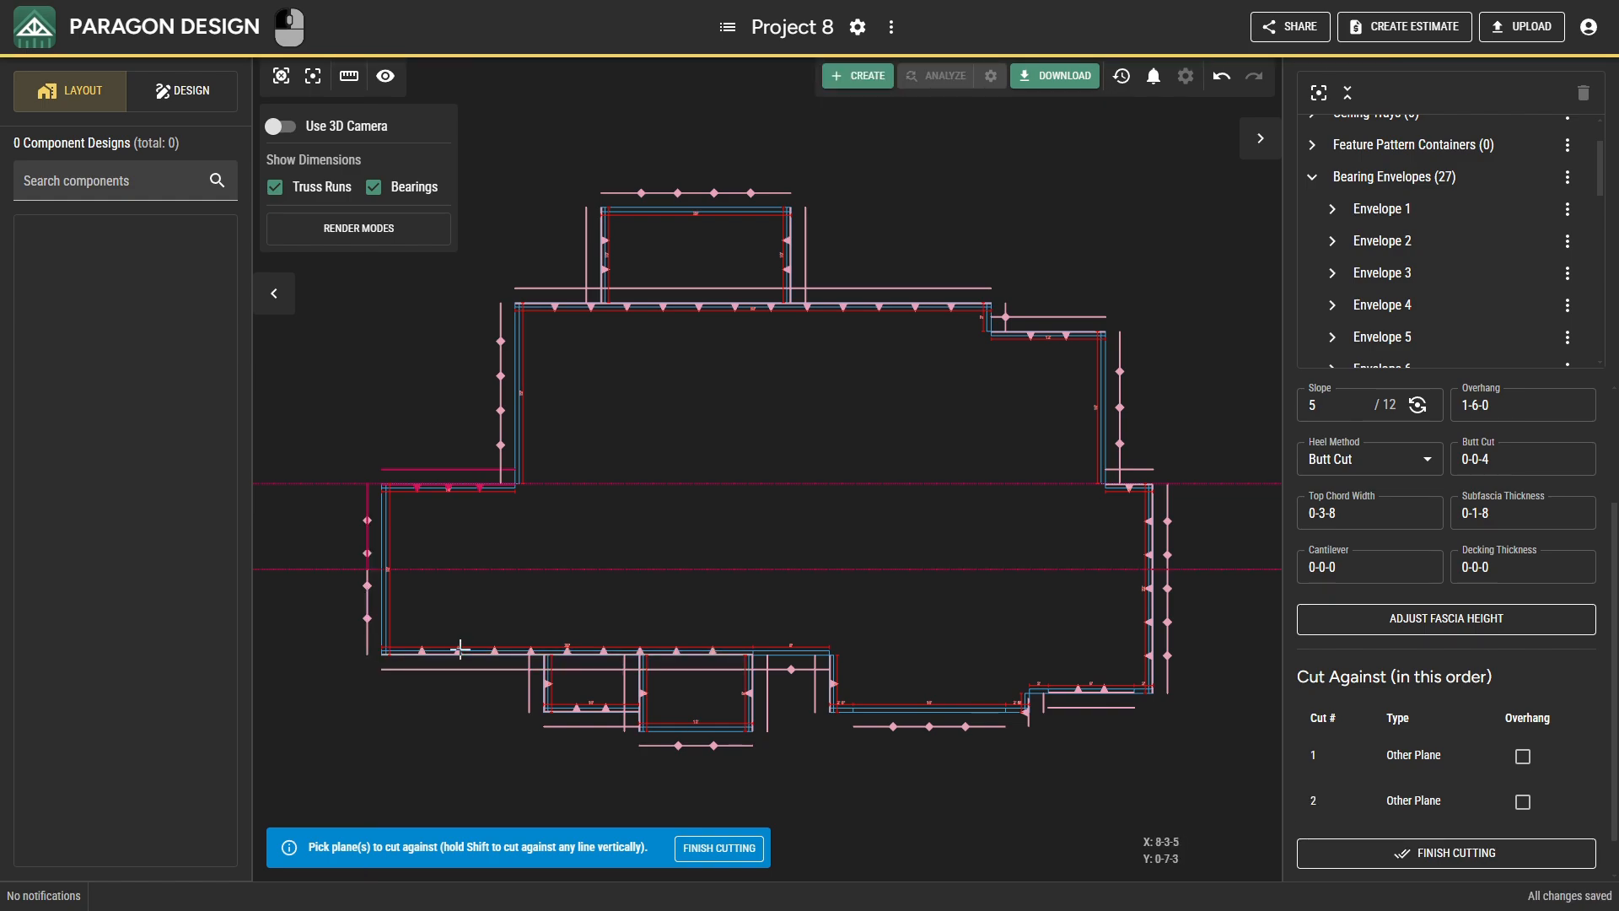
pyautogui.keyDown('shift'); pyautogui.click(510, 444); pyautogui.keyUp('shift')
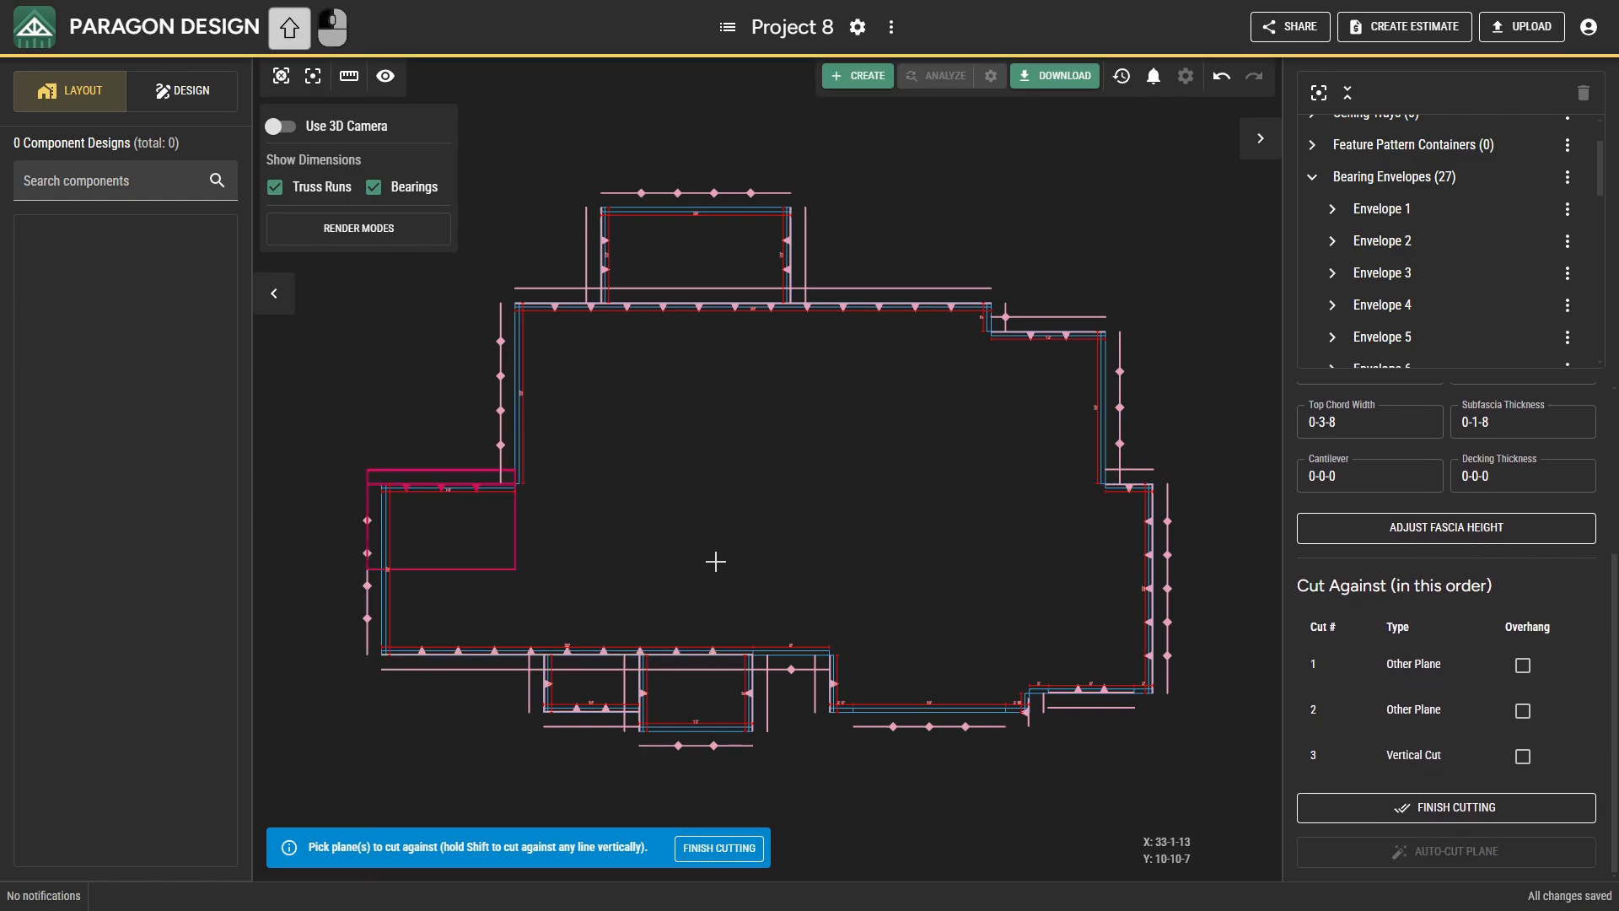
pyautogui.click(1299, 807)
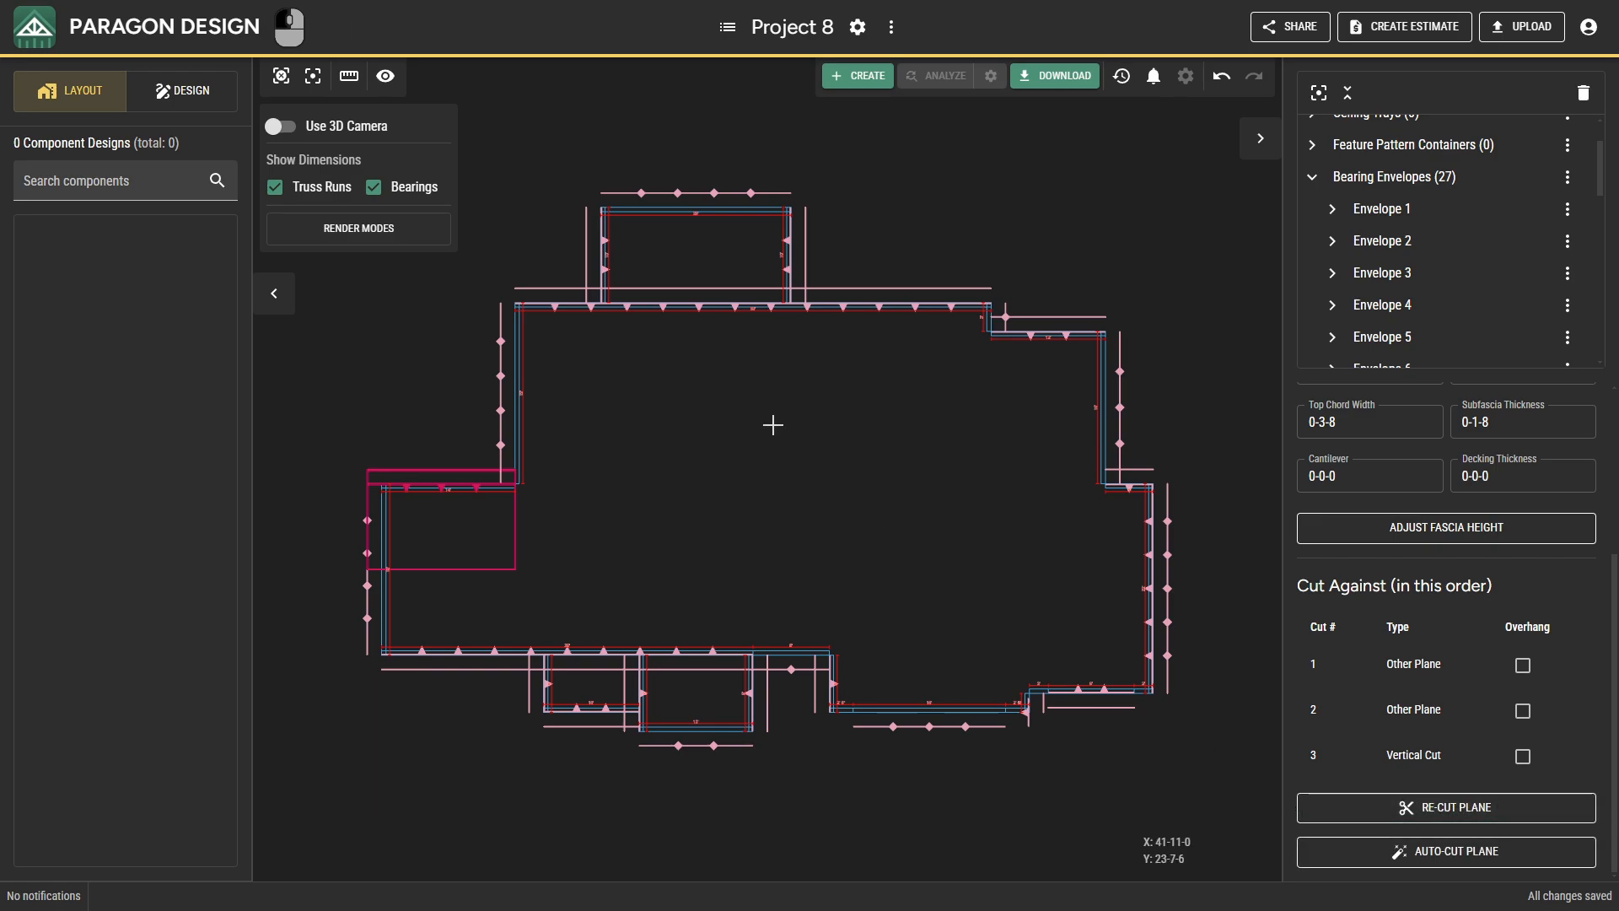
# Begin cutting the main rear roof plane around the rear projection, using both projection side planes and vertical cuts along both side lines and the eave line.
pyautogui.click(593, 304)
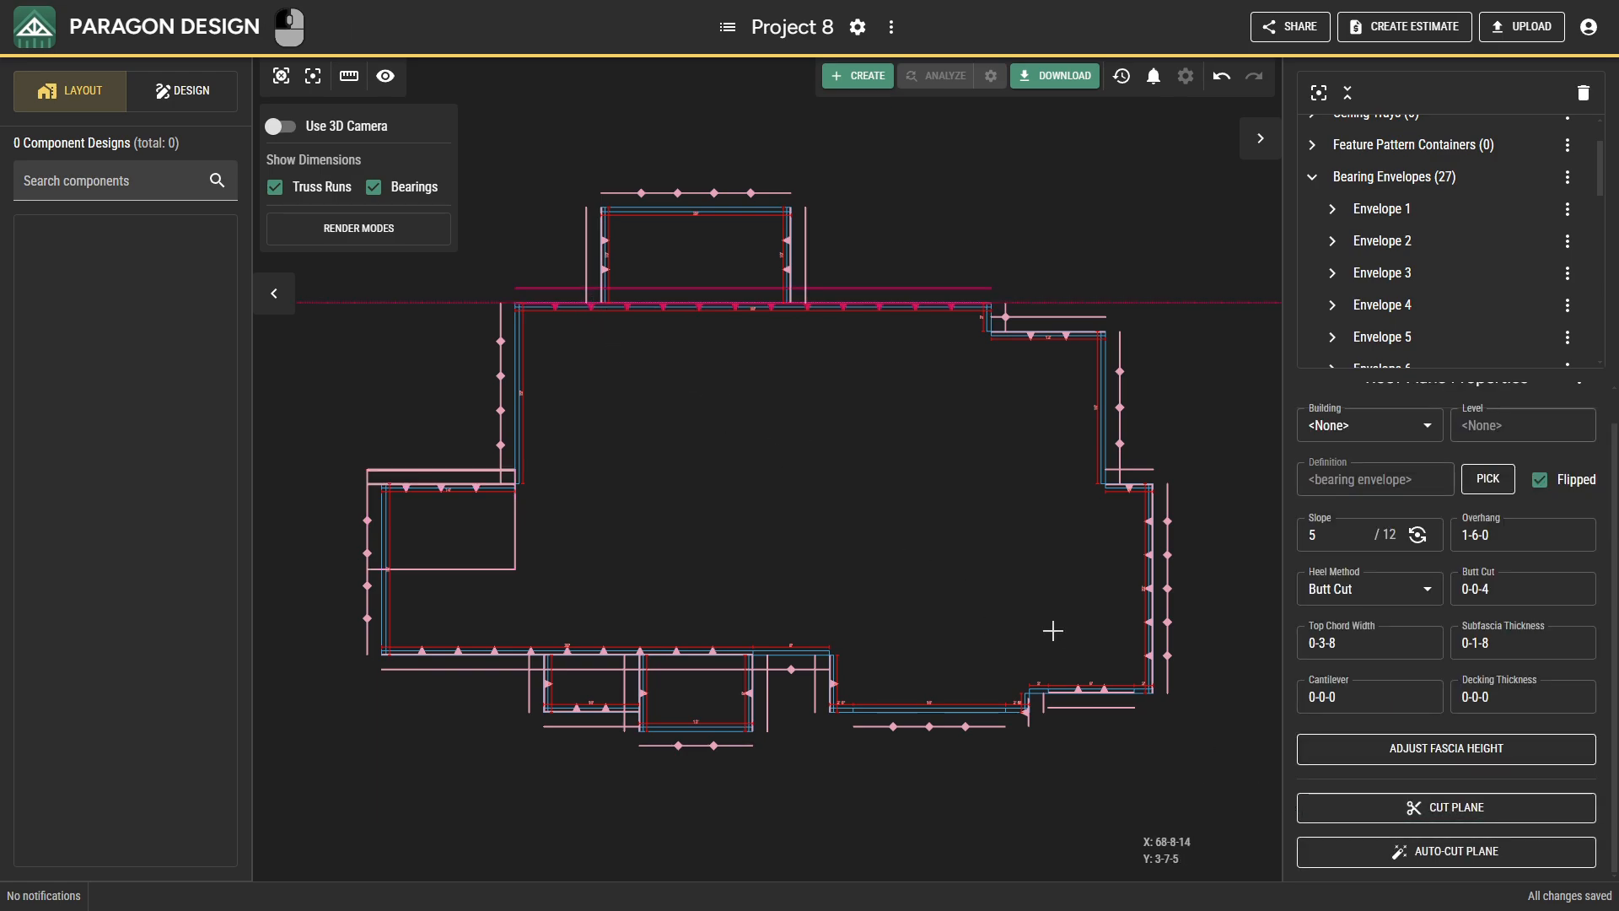
pyautogui.click(1332, 807)
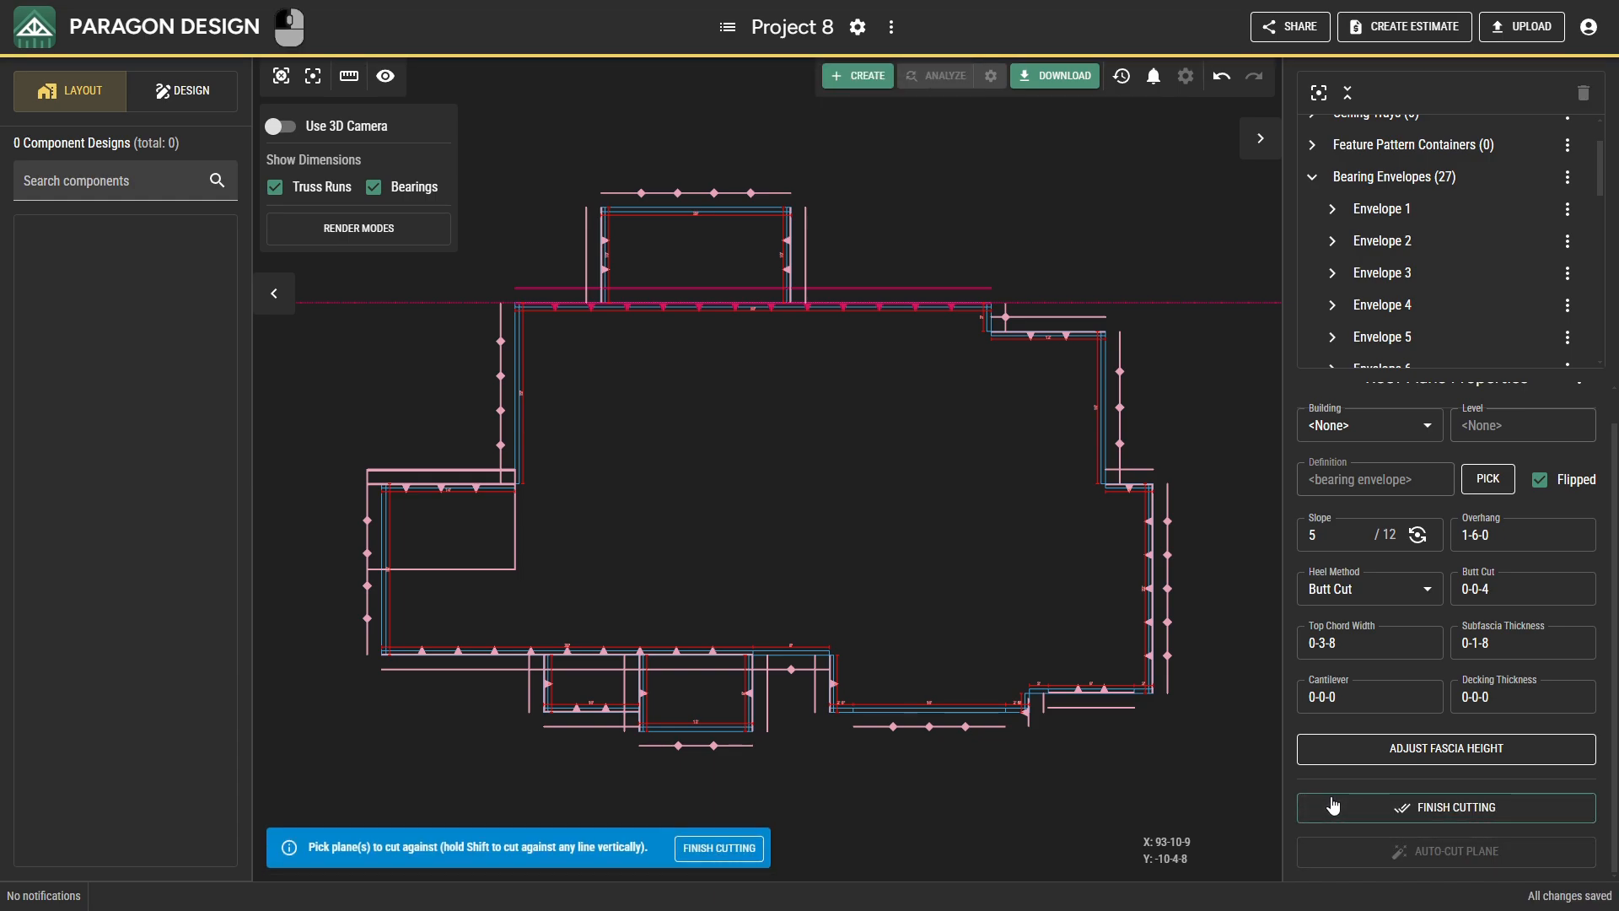
pyautogui.keyDown('shift'); pyautogui.click(600, 272); pyautogui.keyUp('shift')
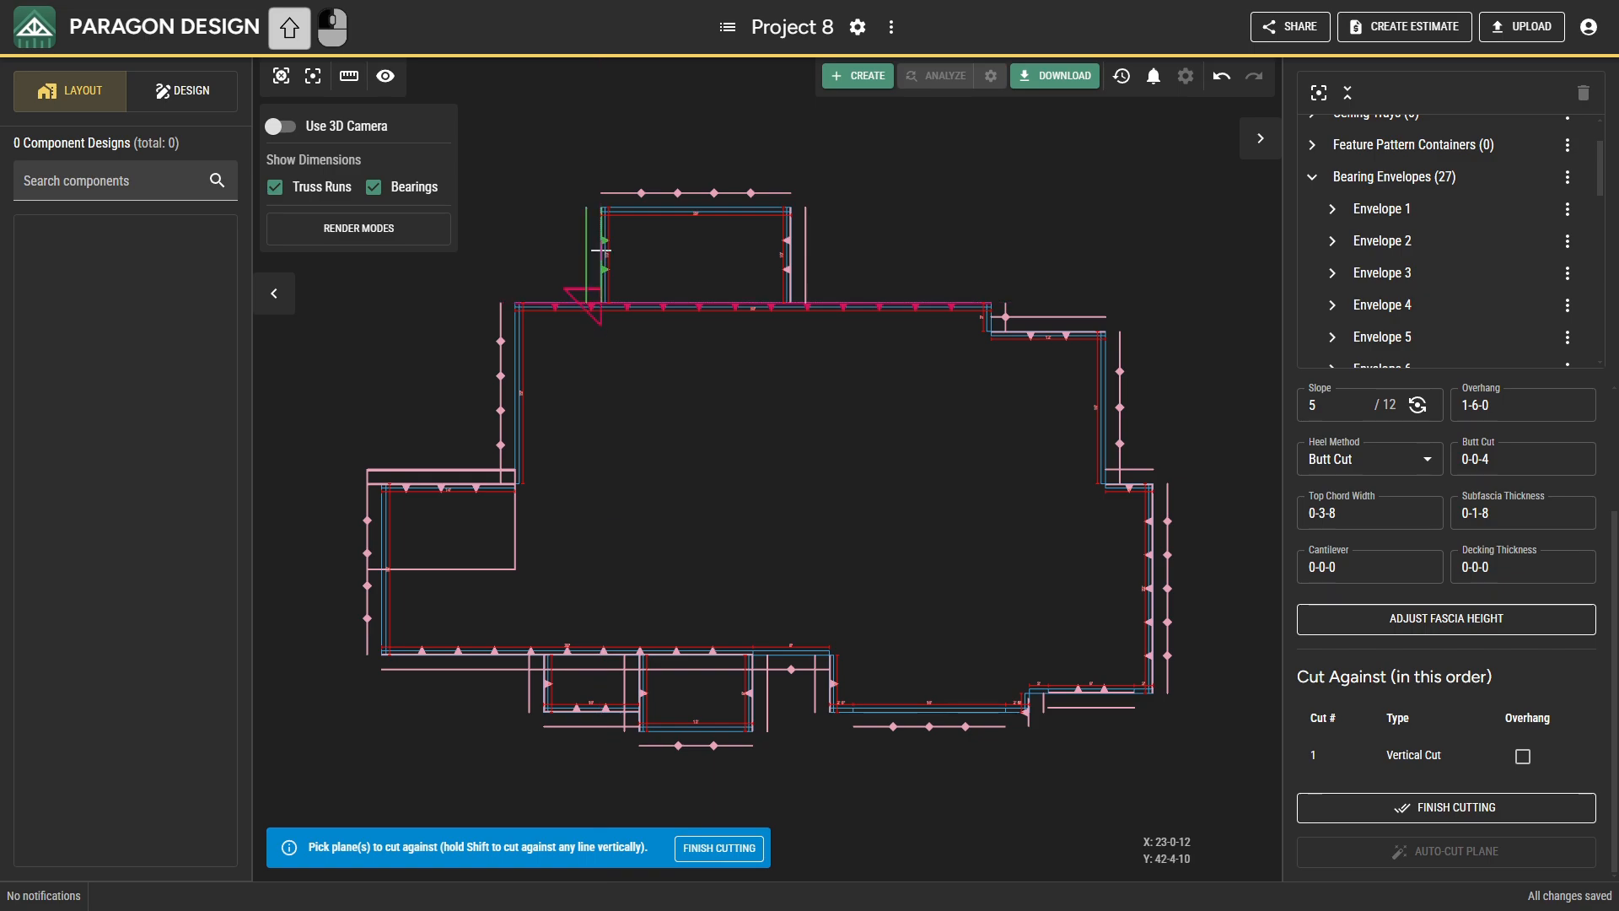
pyautogui.click(604, 240)
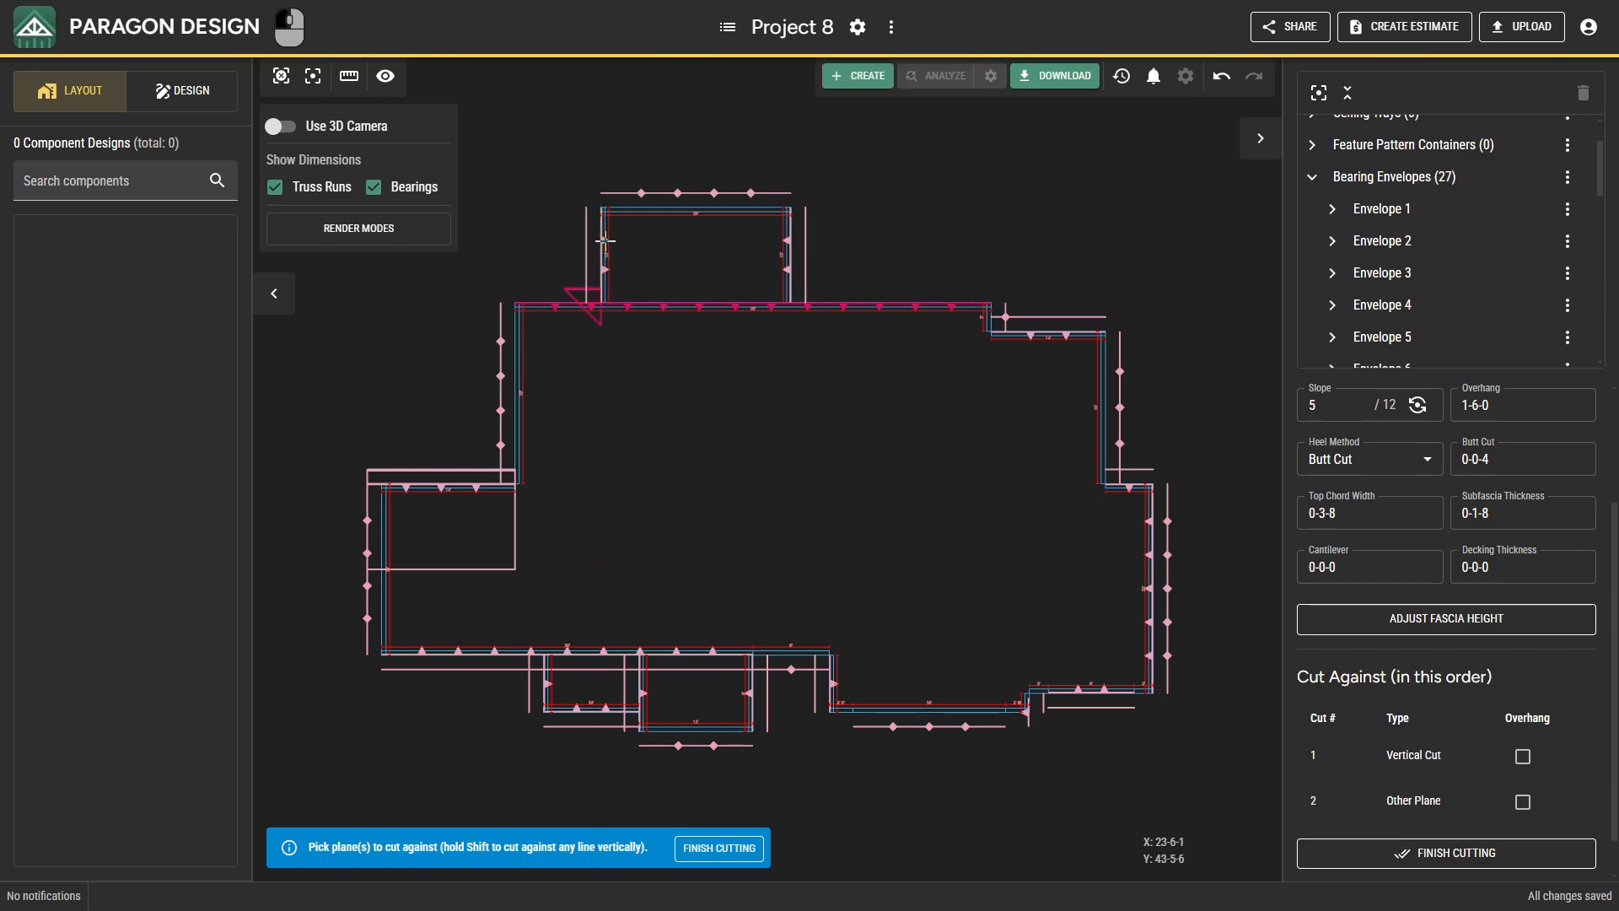
pyautogui.click(786, 240)
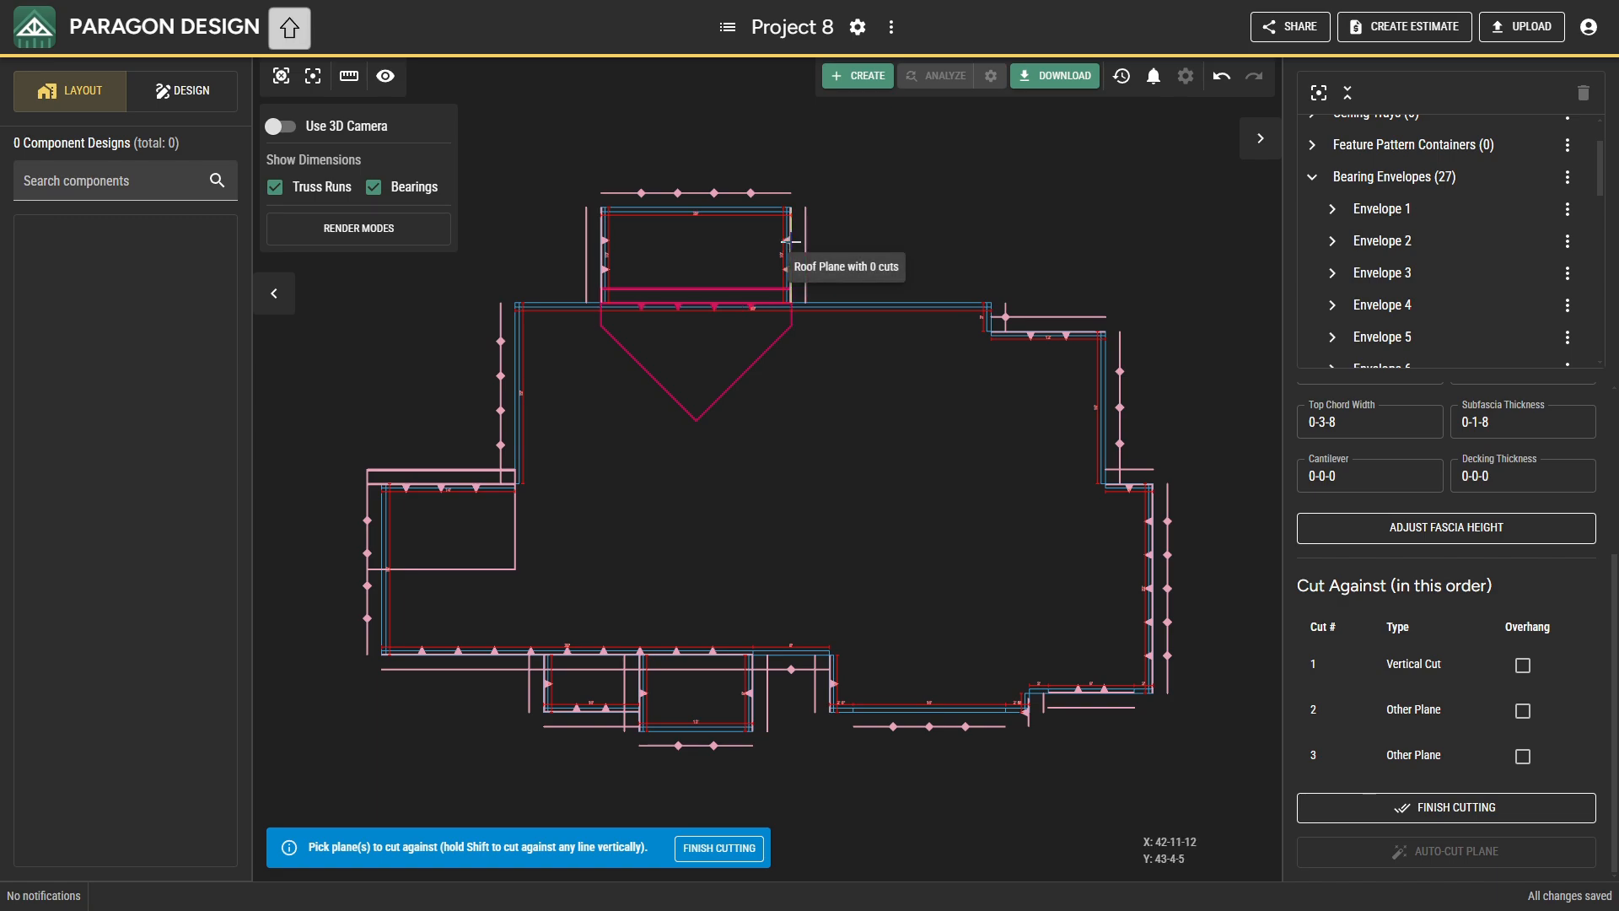
pyautogui.keyDown('shift'); pyautogui.click(791, 241); pyautogui.keyUp('shift')
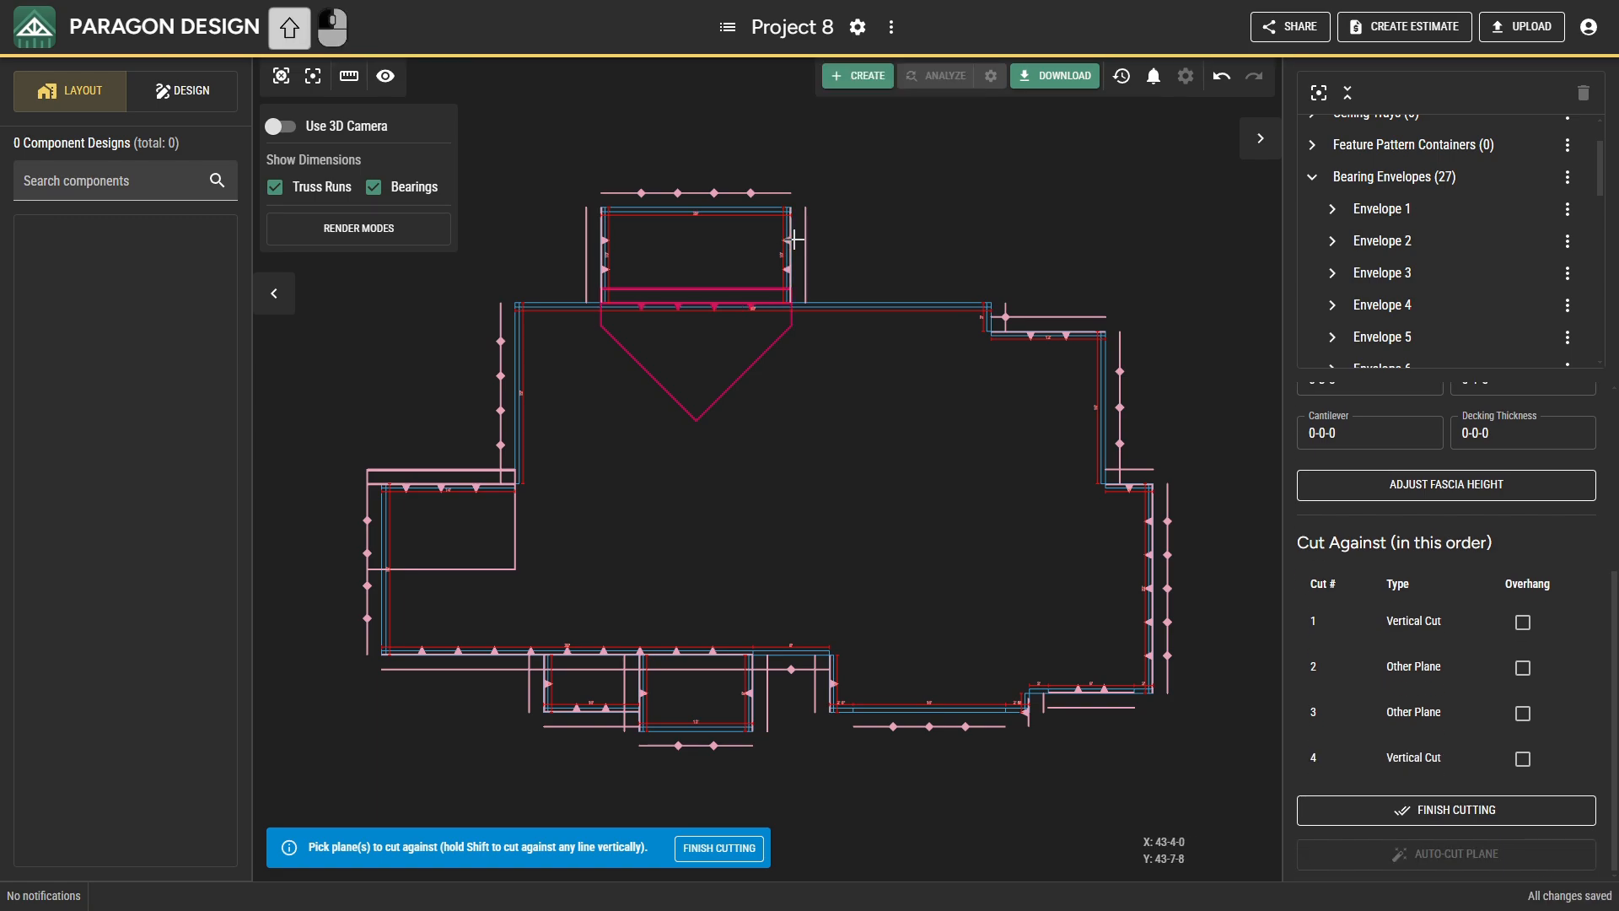
pyautogui.keyDown('shift'); pyautogui.click(744, 284); pyautogui.keyUp('shift')
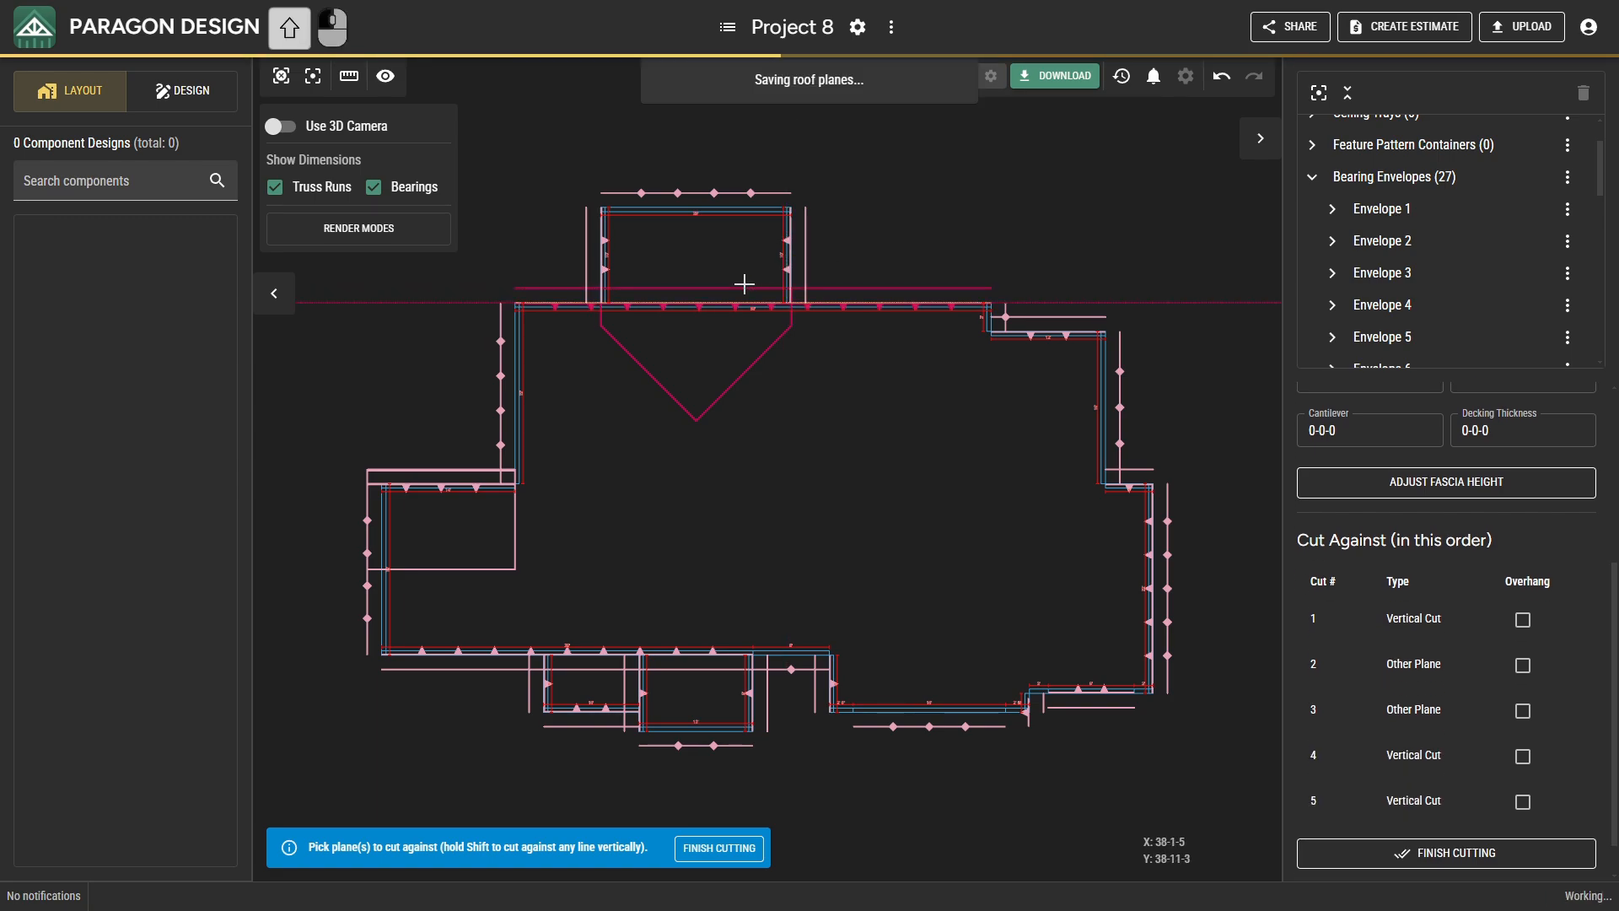
# Cut the main rear roof plane against the northeast step gable plane, the long front plane and the main west gable plane, and finish cutting.
pyautogui.click(1005, 314)
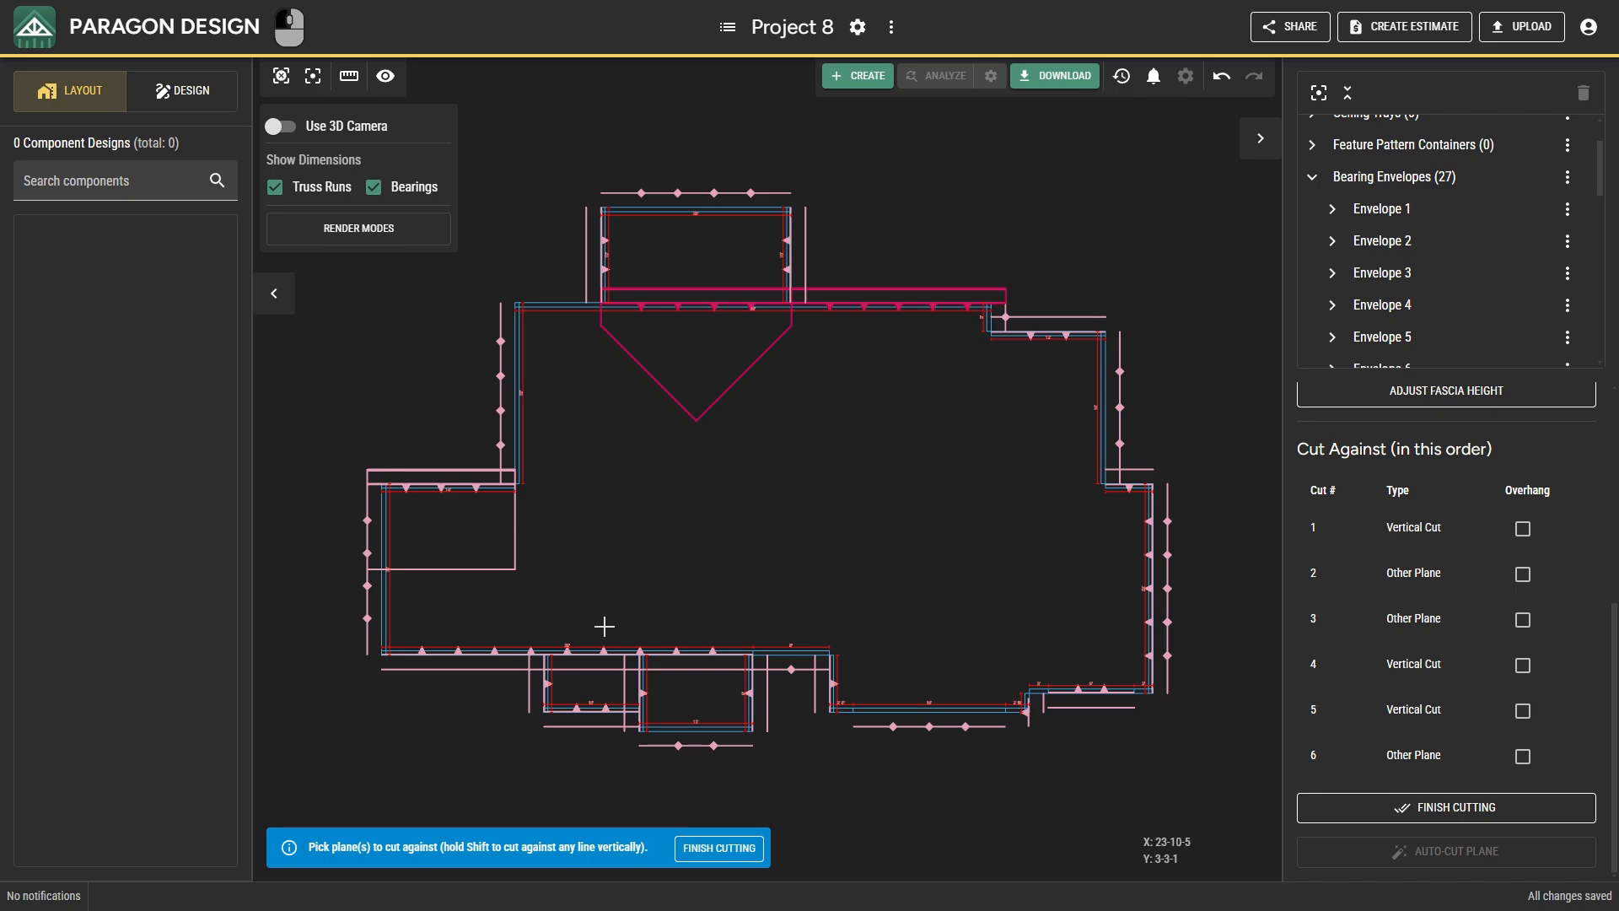
pyautogui.click(597, 652)
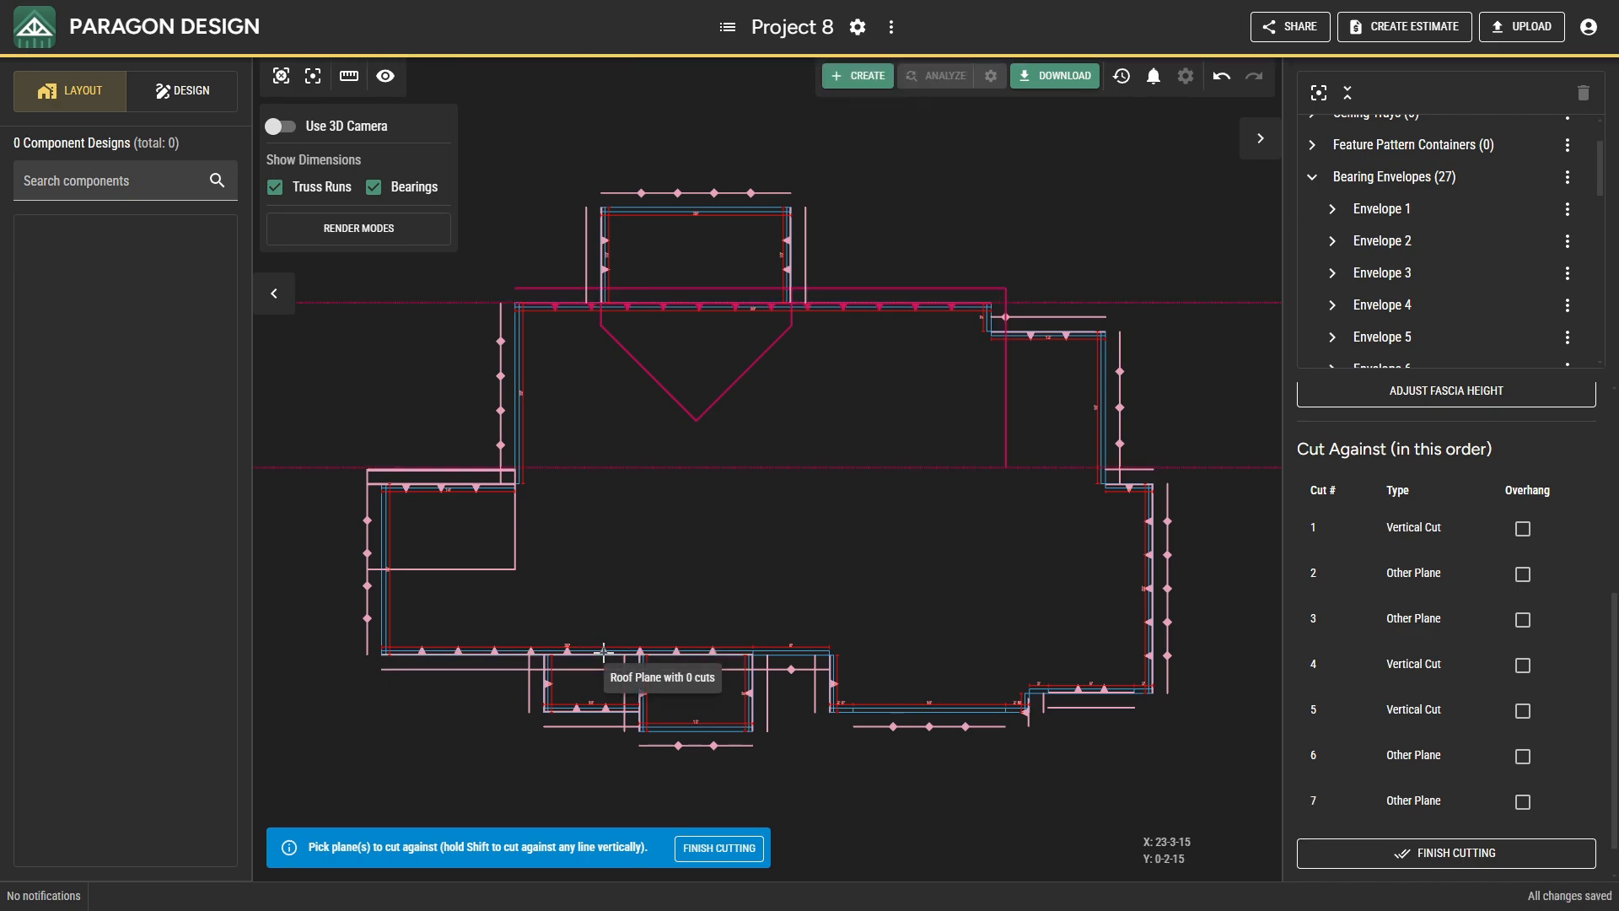
pyautogui.click(522, 470)
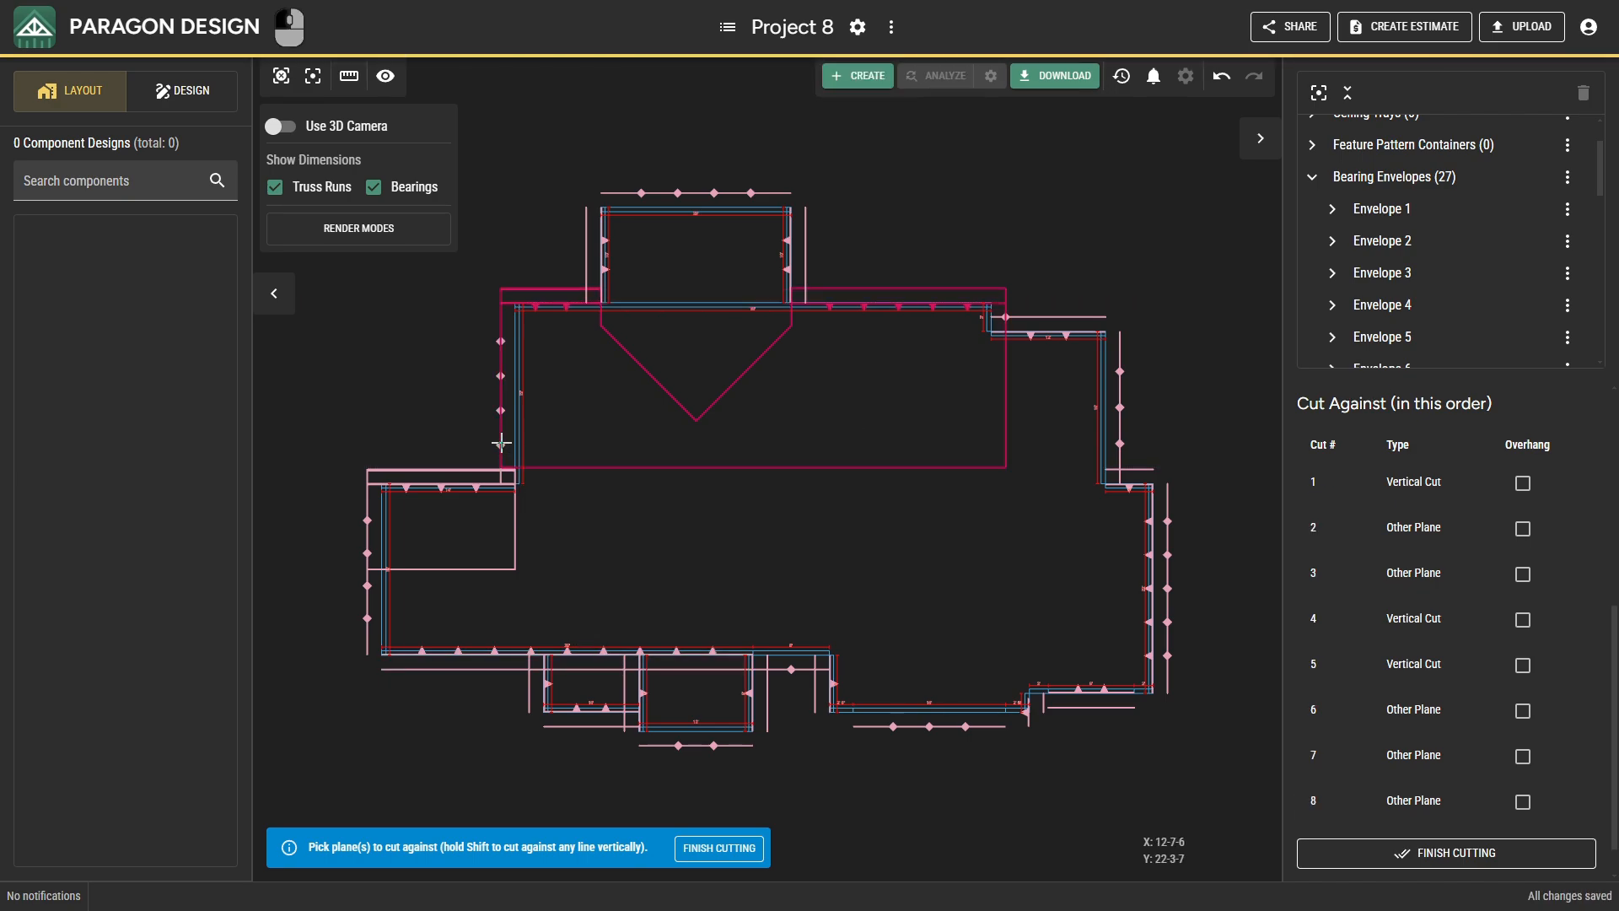
pyautogui.click(1330, 807)
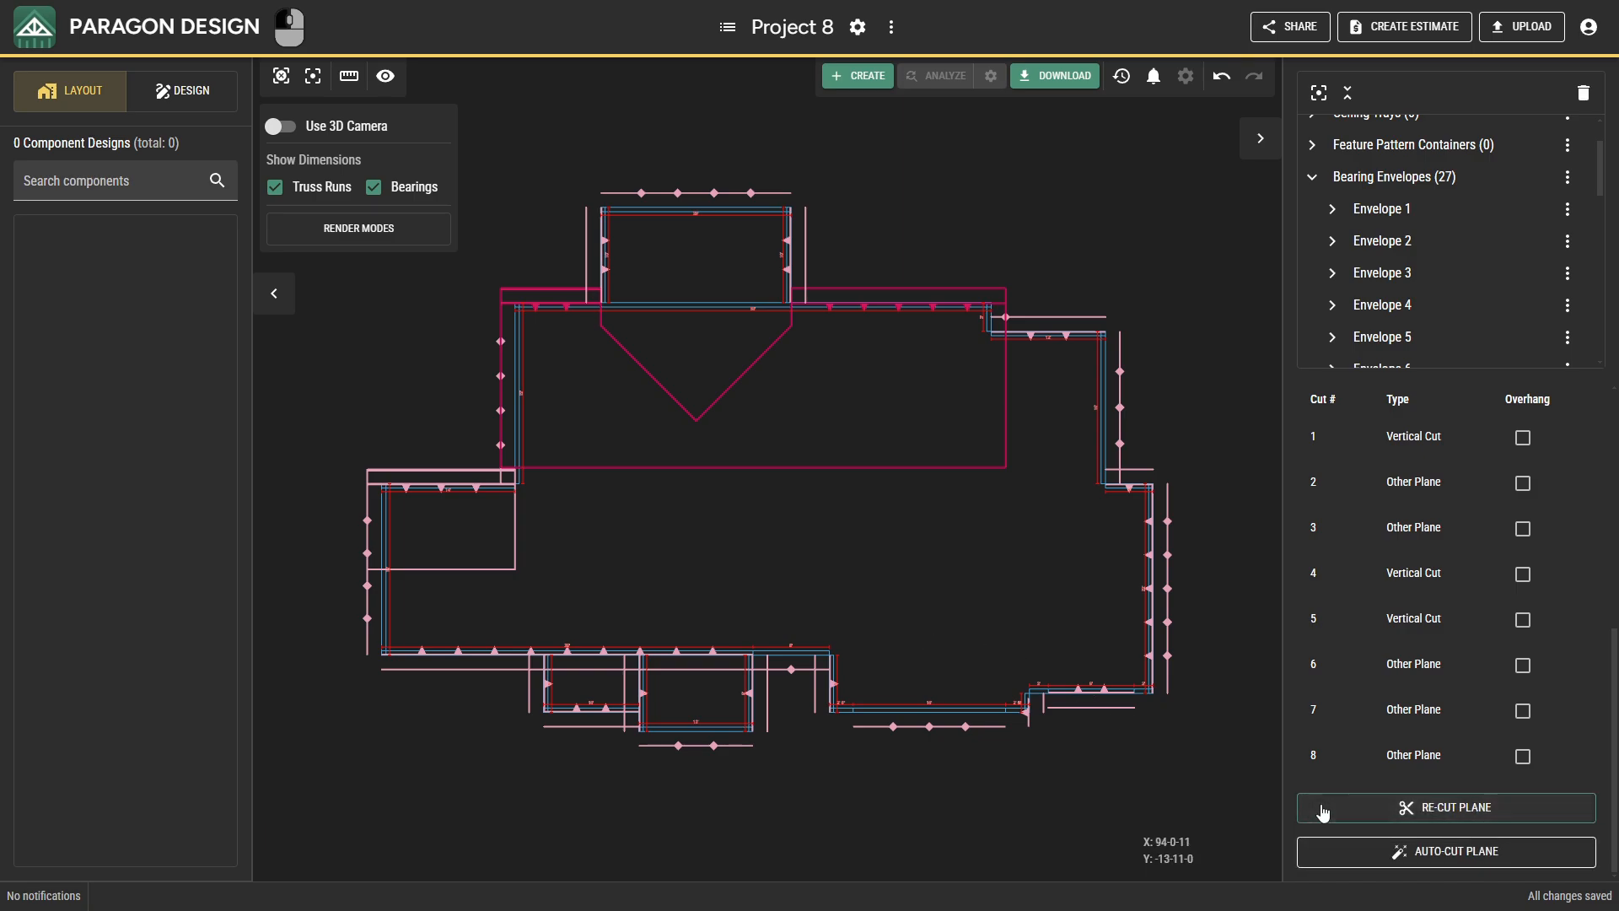
# Cut the rear projection's west roof plane against the main rear plane, the projection's east plane and its outer gable plane.
pyautogui.click(605, 271)
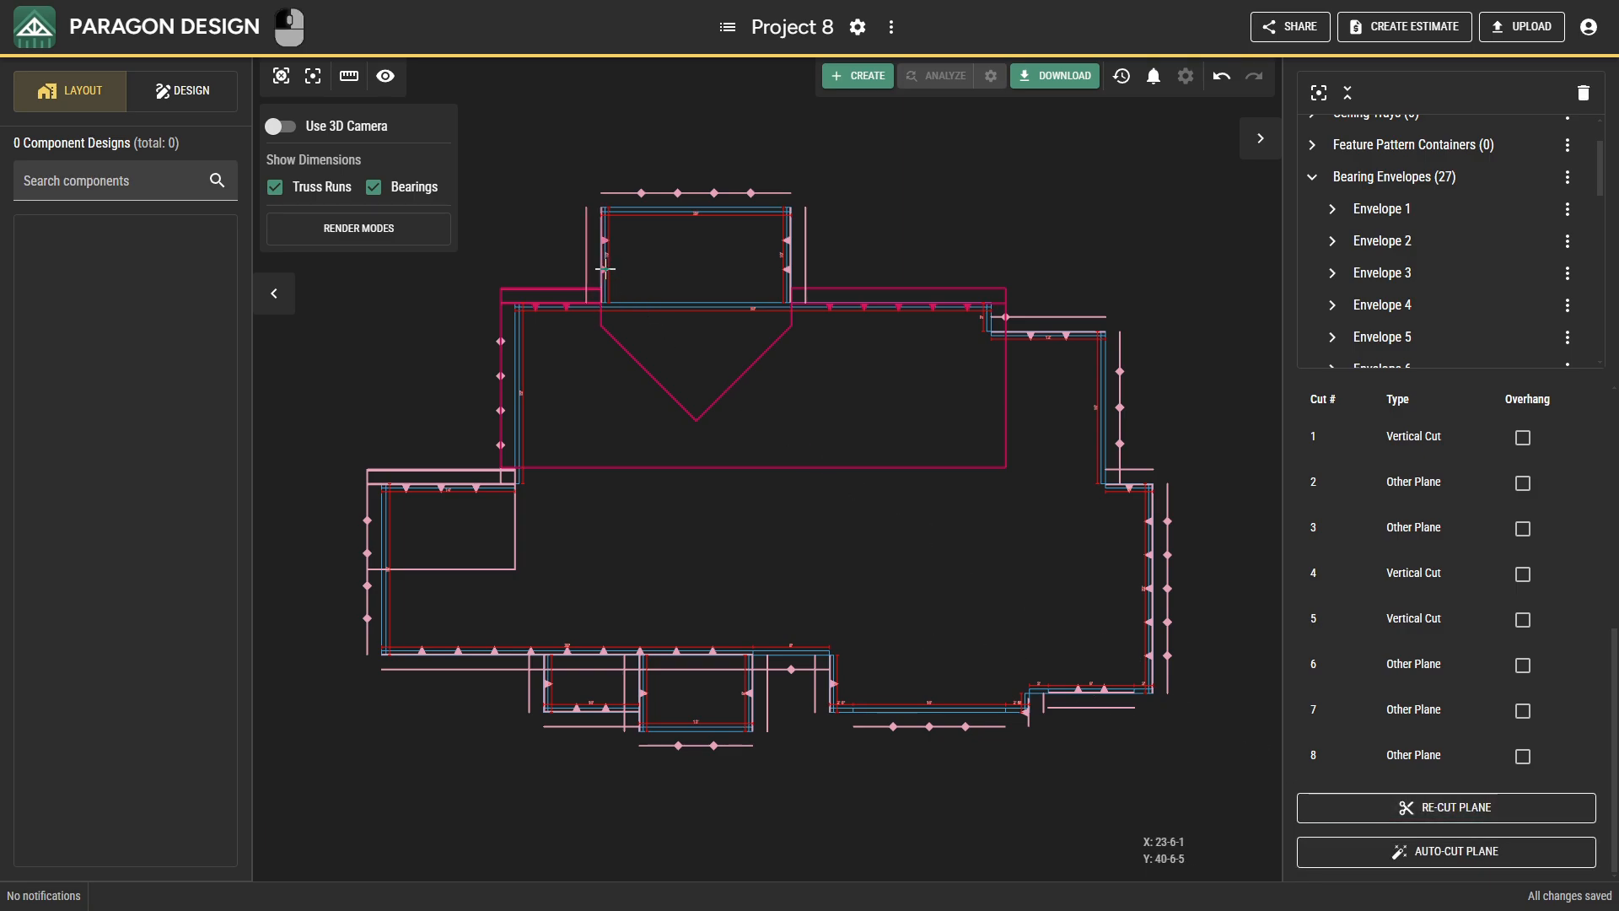
pyautogui.click(1324, 808)
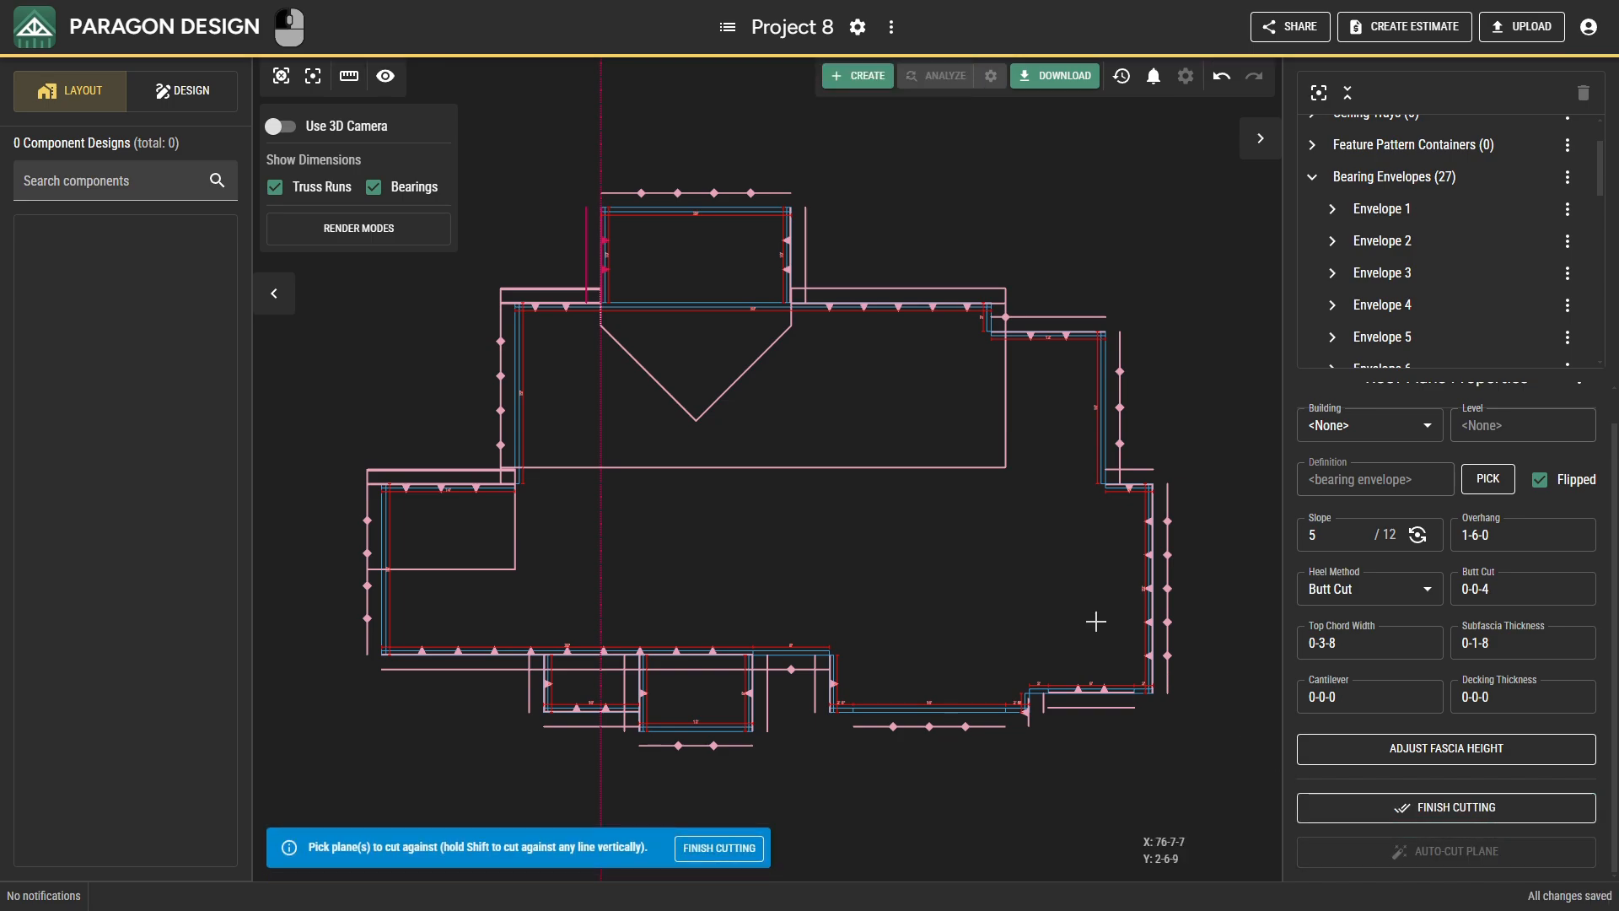
pyautogui.click(542, 311)
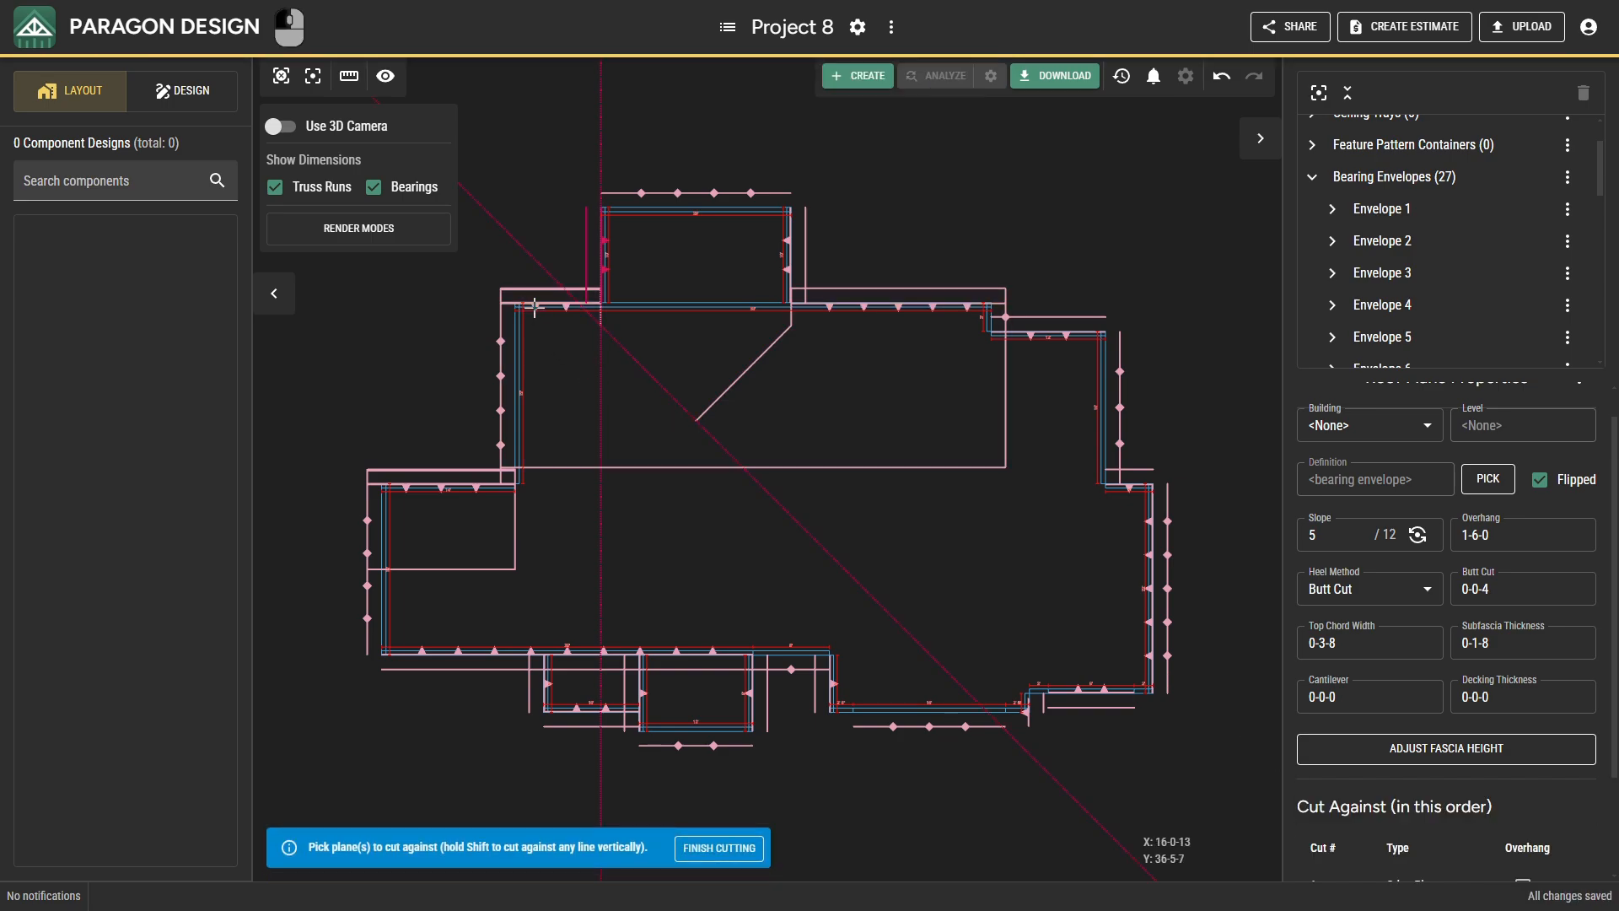
pyautogui.click(783, 268)
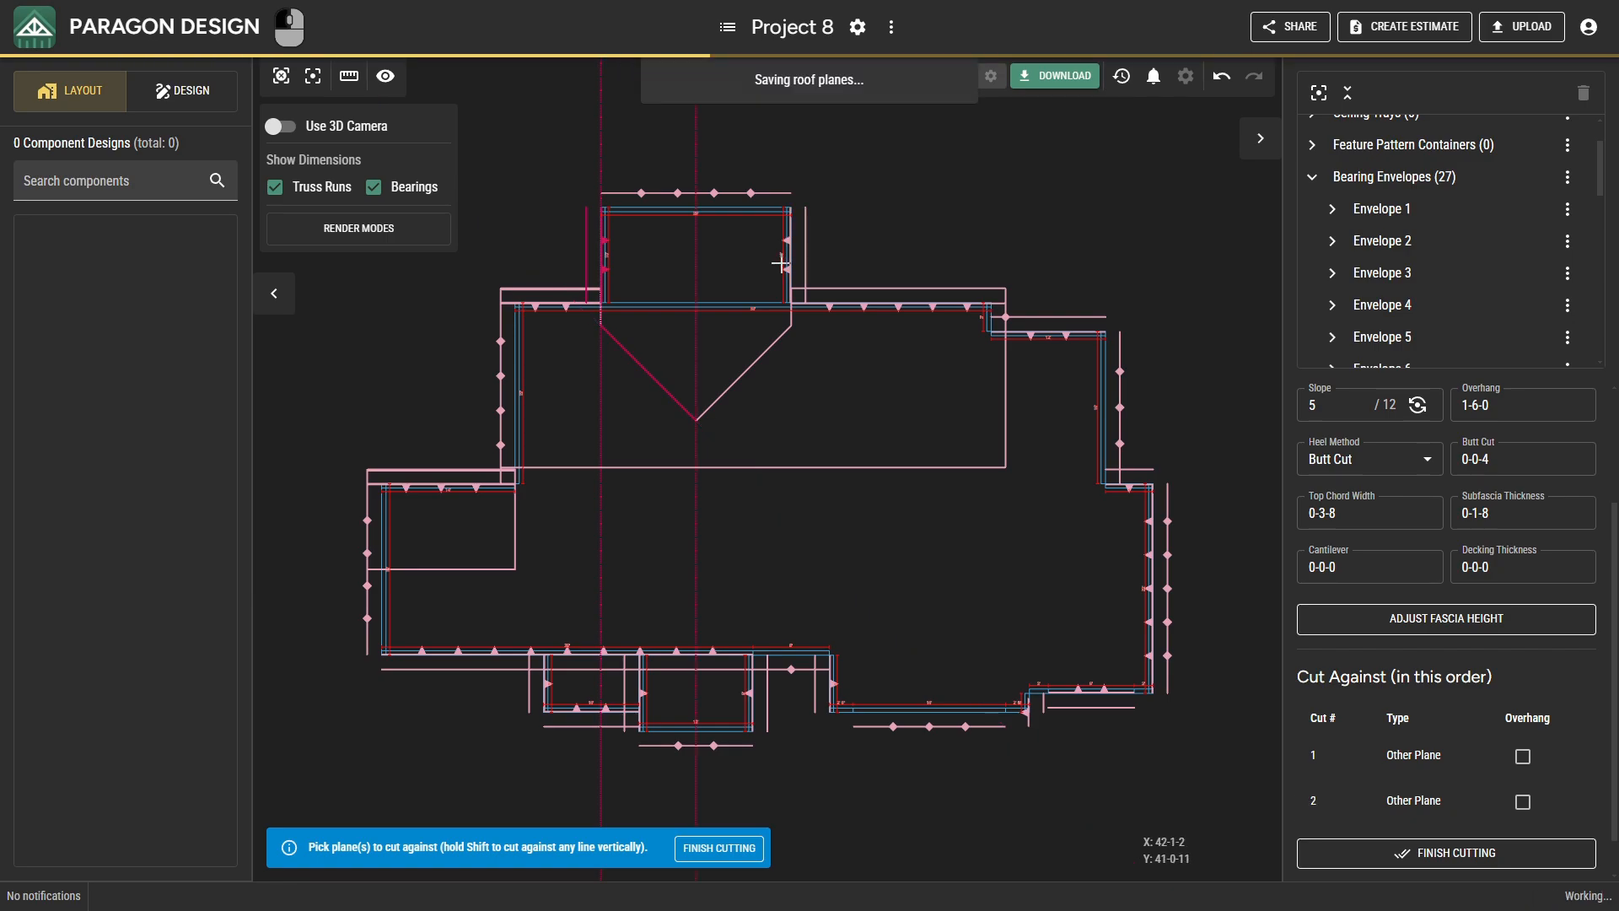
pyautogui.click(686, 195)
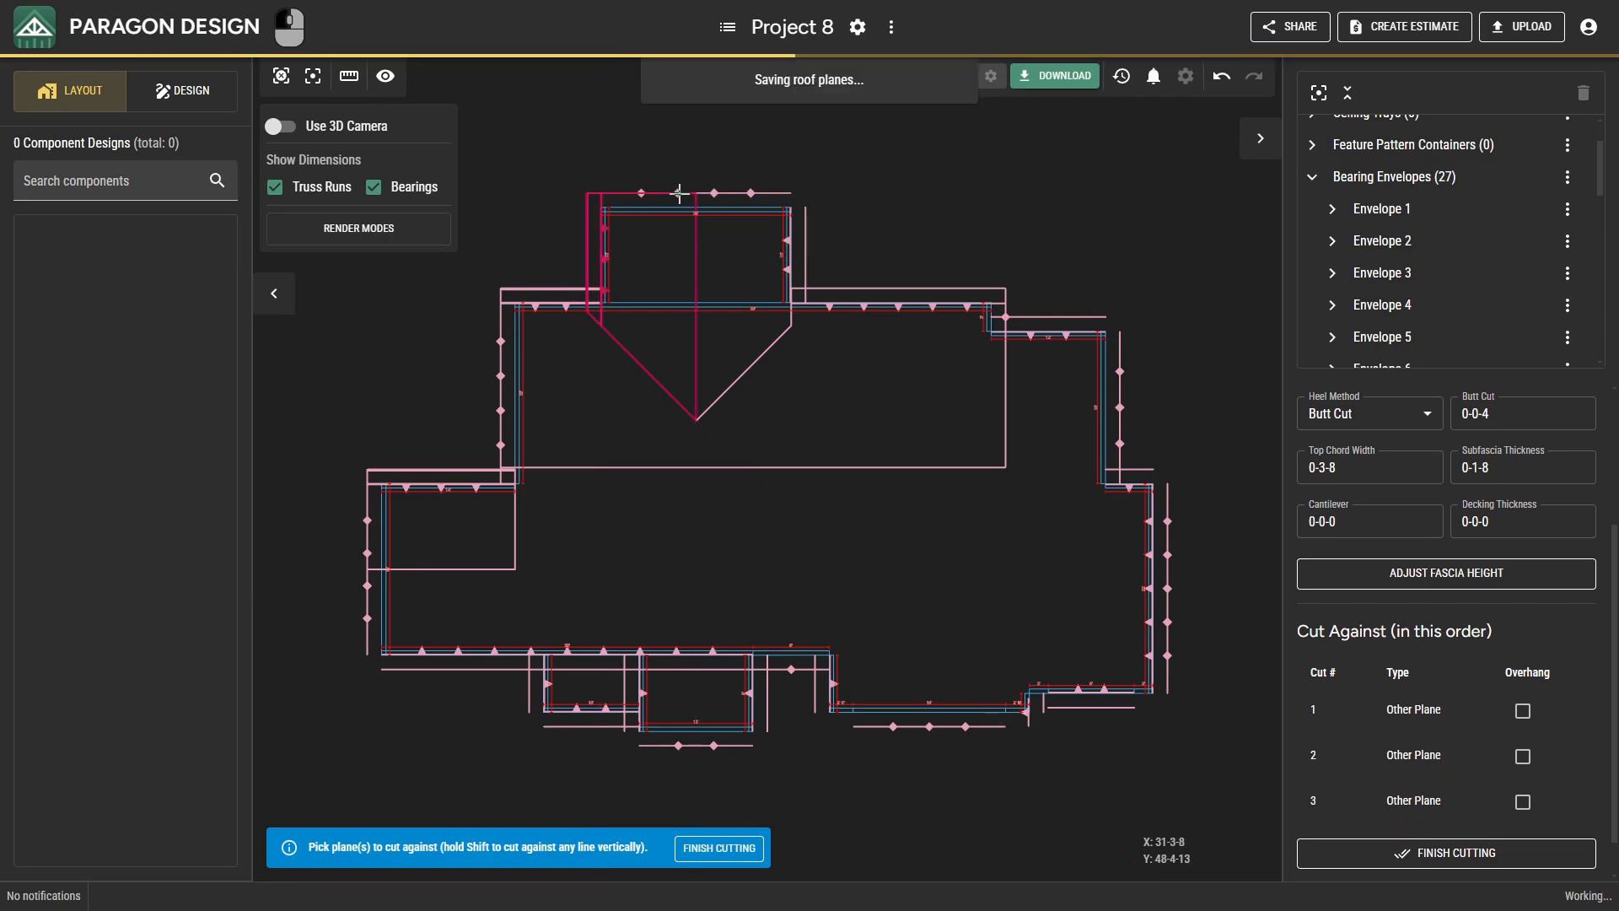
pyautogui.click(1382, 810)
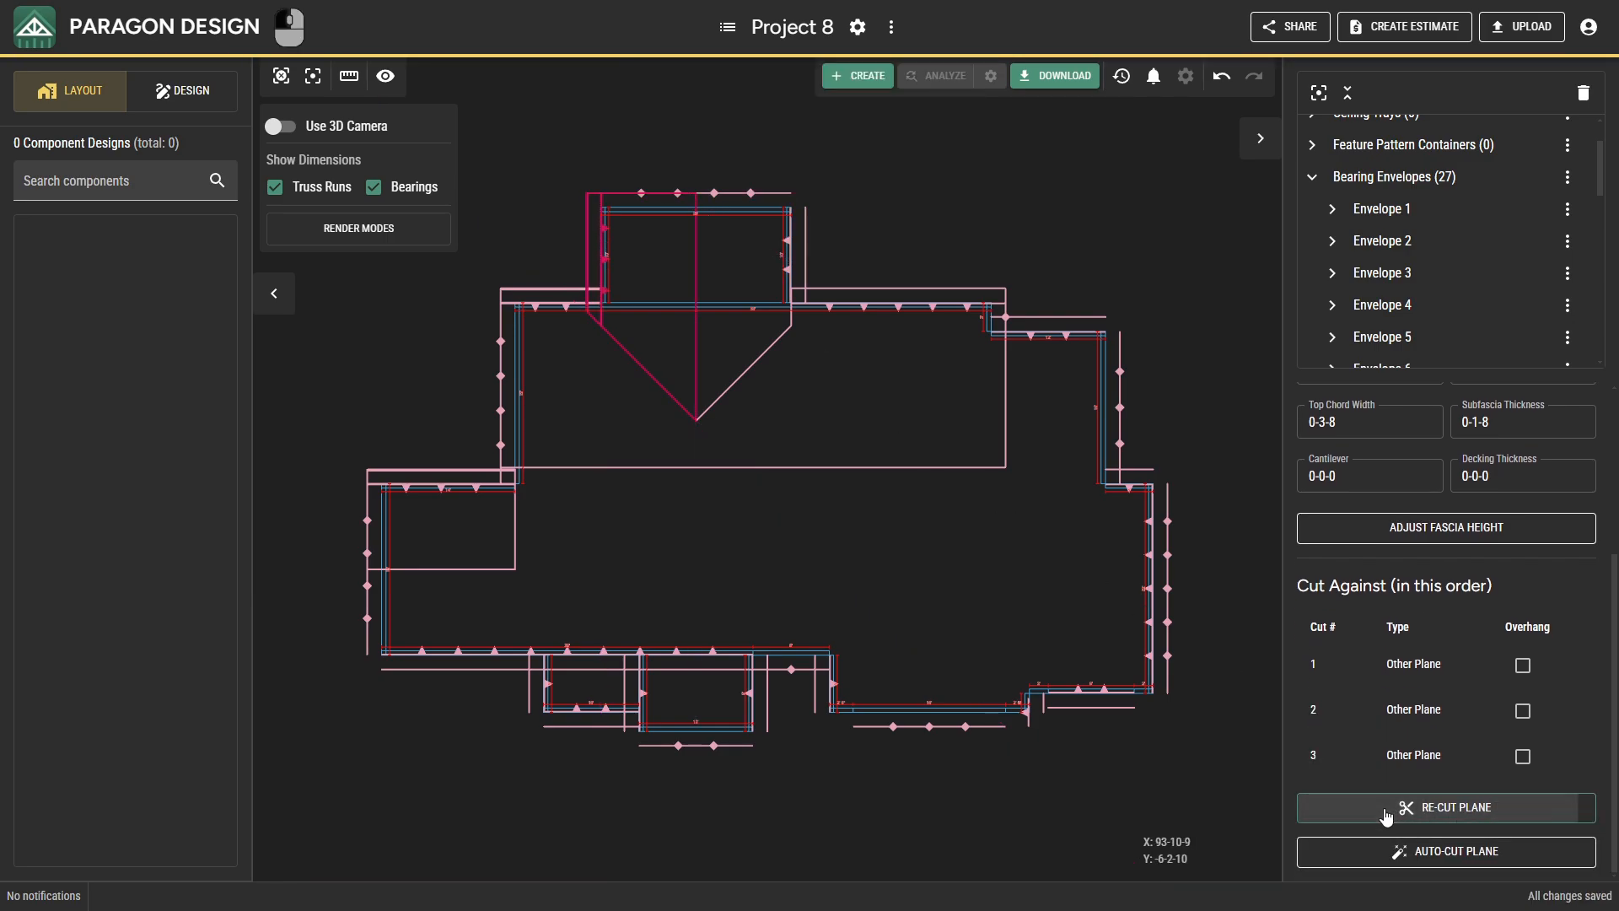
# Cut the rear projection's east roof plane against its outer gable plane, the projection's west plane and the main rear plane.
pyautogui.click(801, 249)
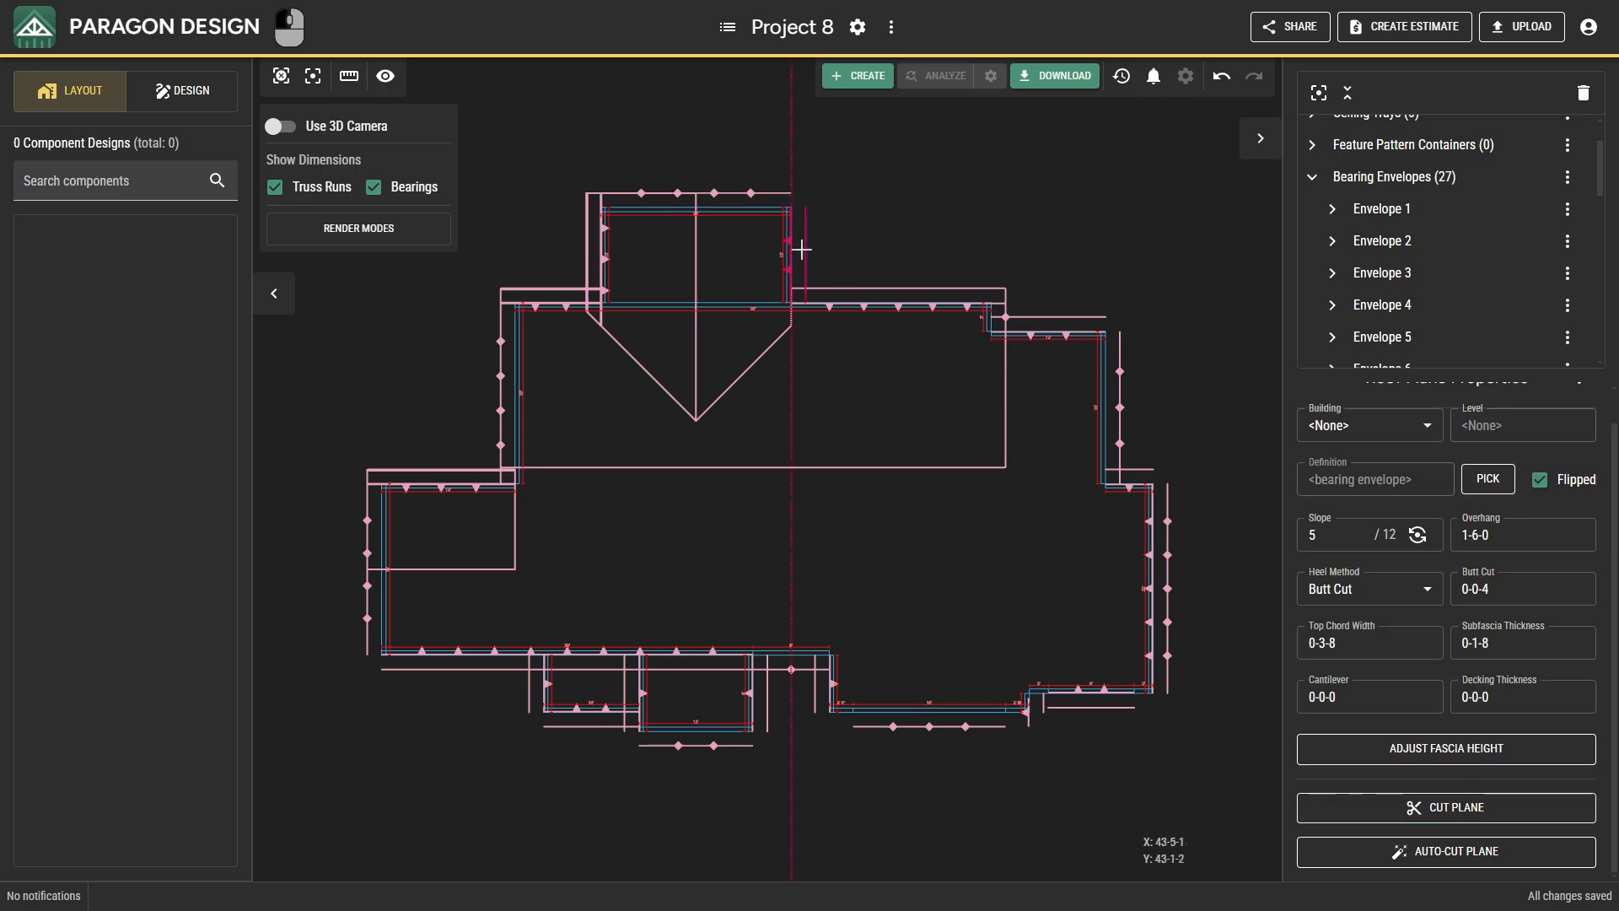
pyautogui.click(1352, 805)
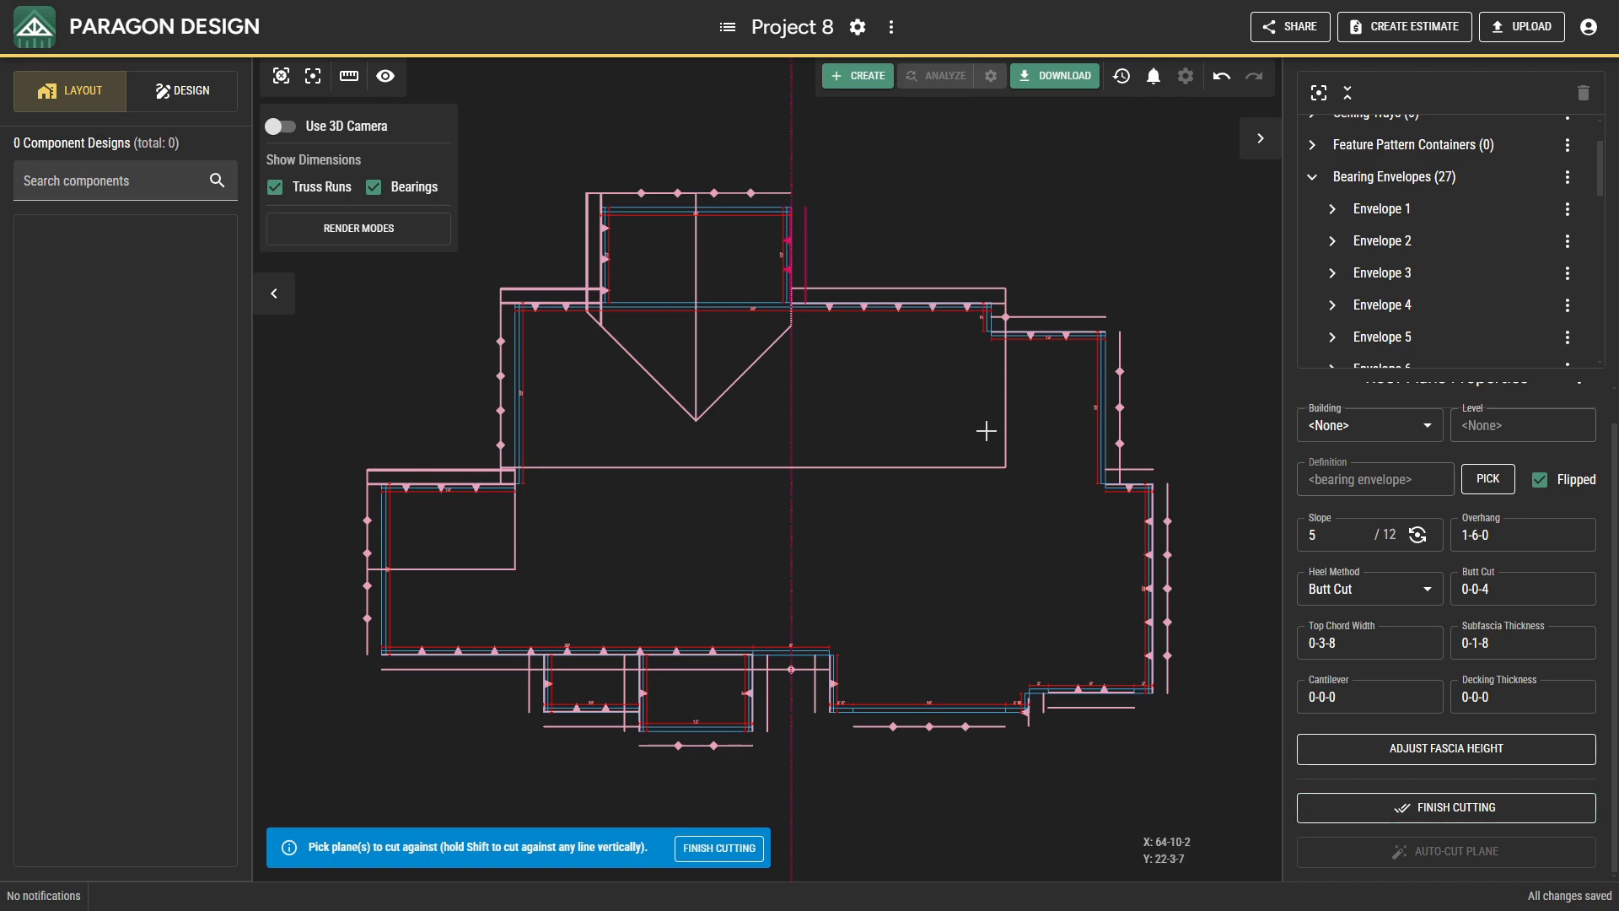
pyautogui.click(751, 194)
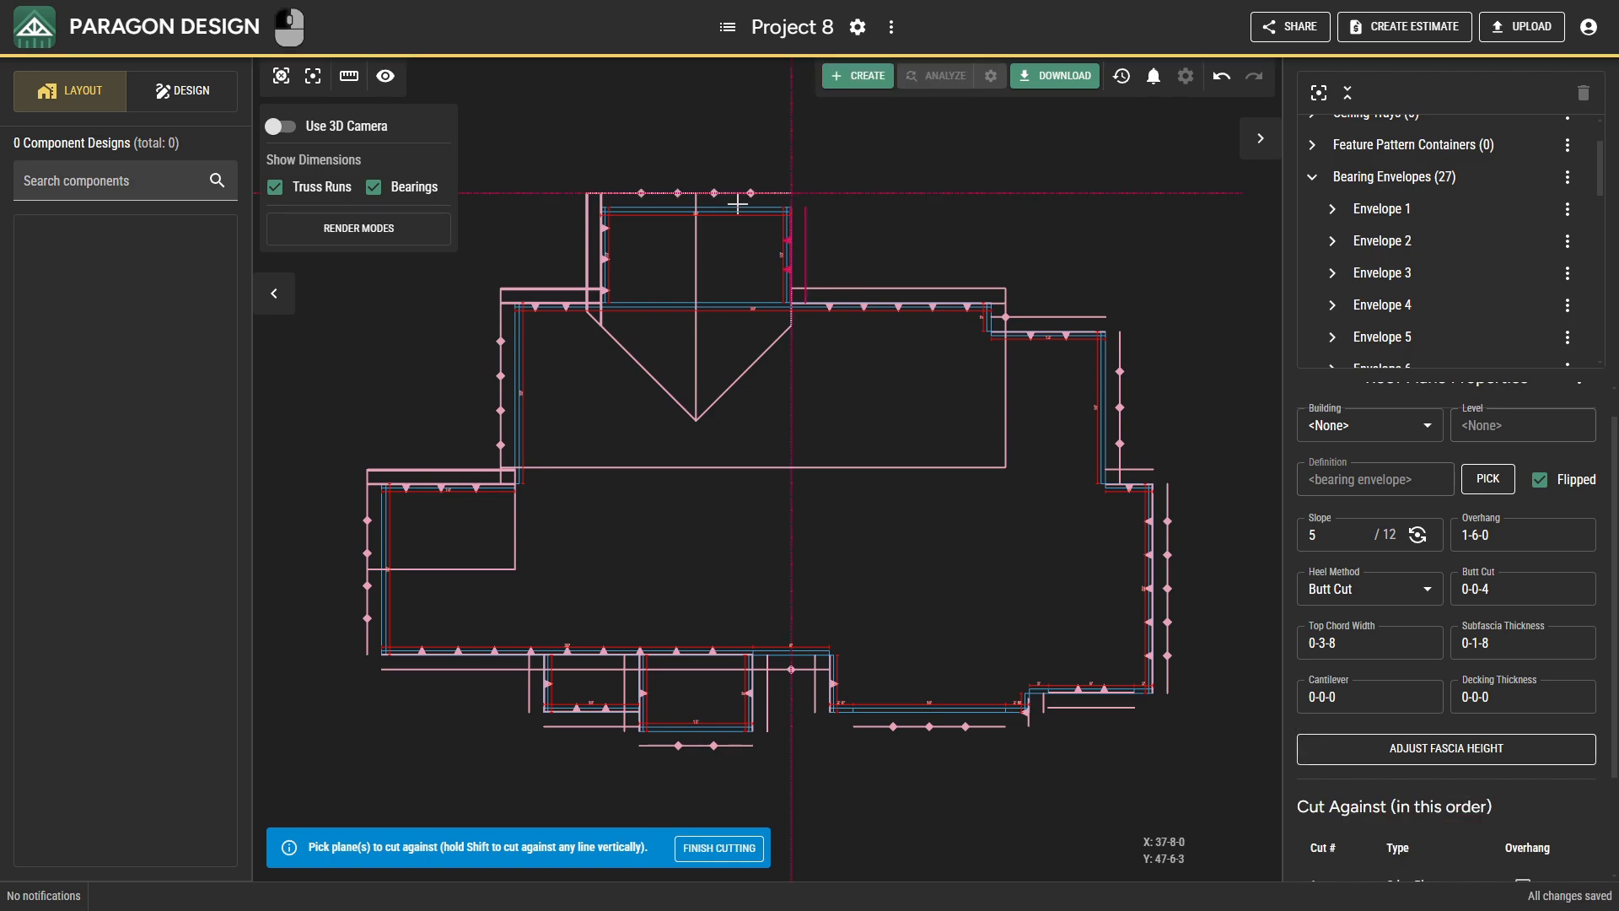
pyautogui.click(604, 228)
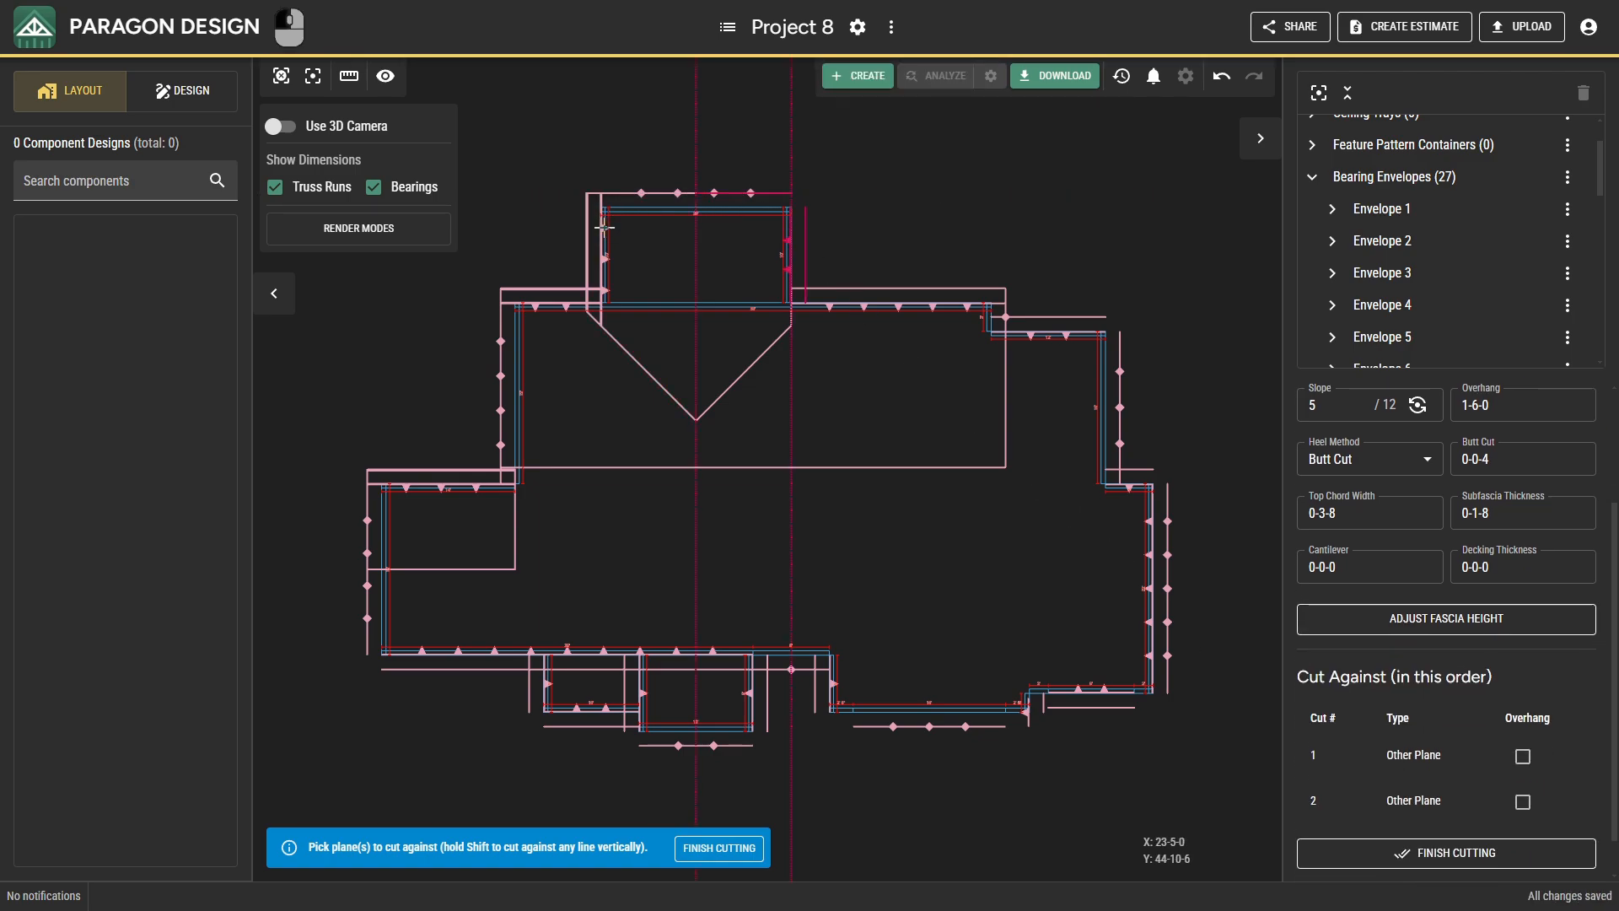
pyautogui.click(832, 306)
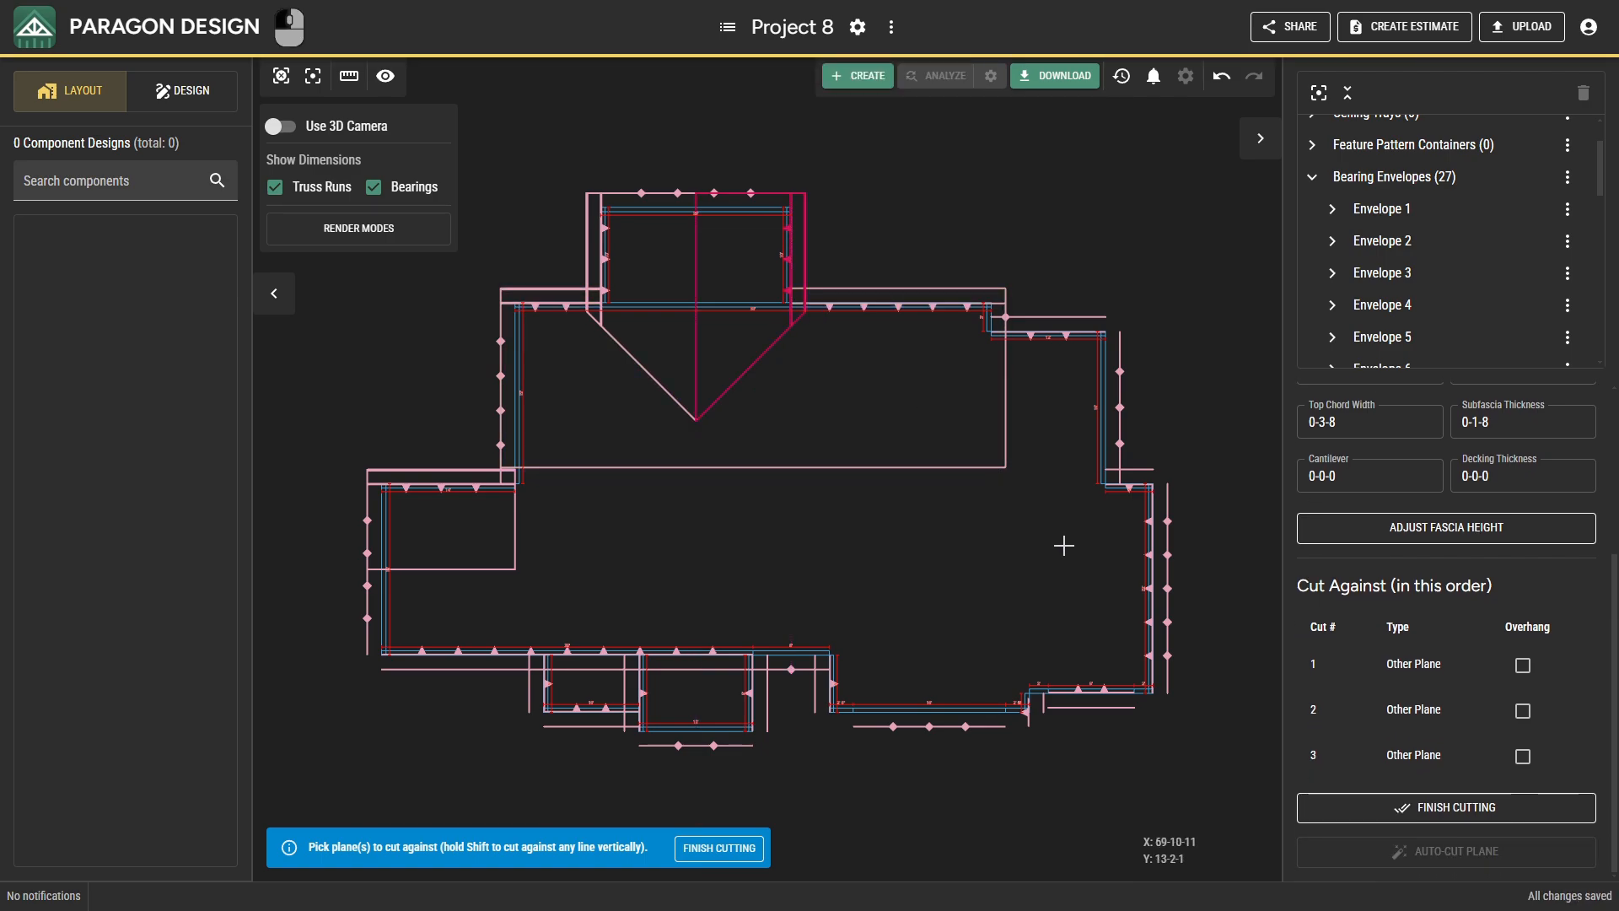
pyautogui.click(1343, 806)
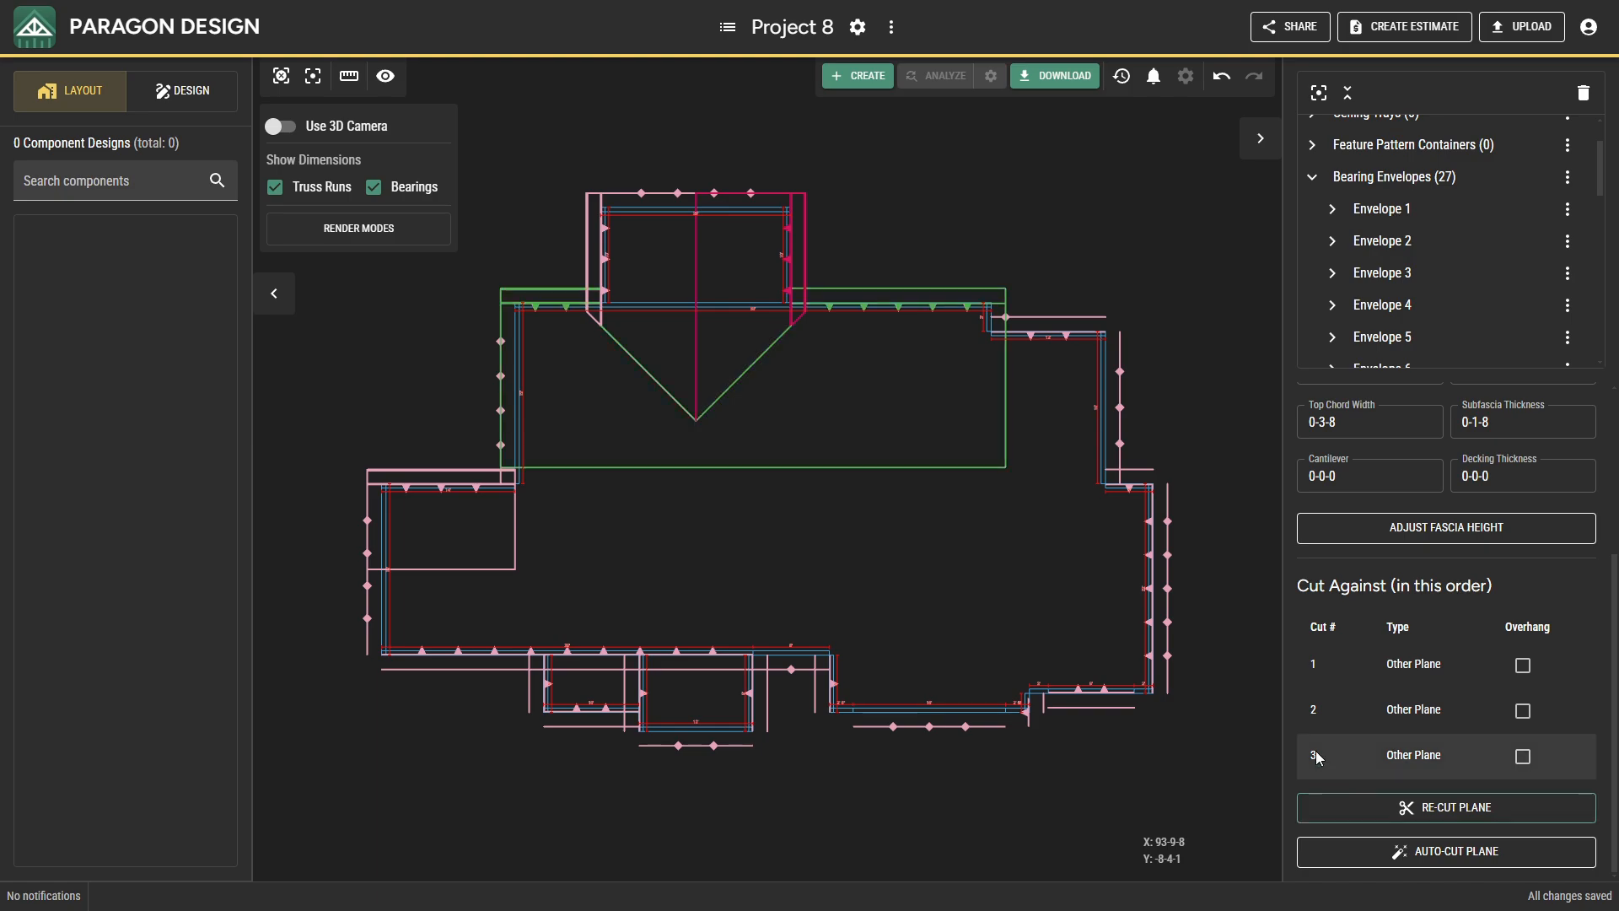
# Start cutting the northeast step's rear roof plane against the 90-degree plane on the upper east bearing.
pyautogui.click(1031, 335)
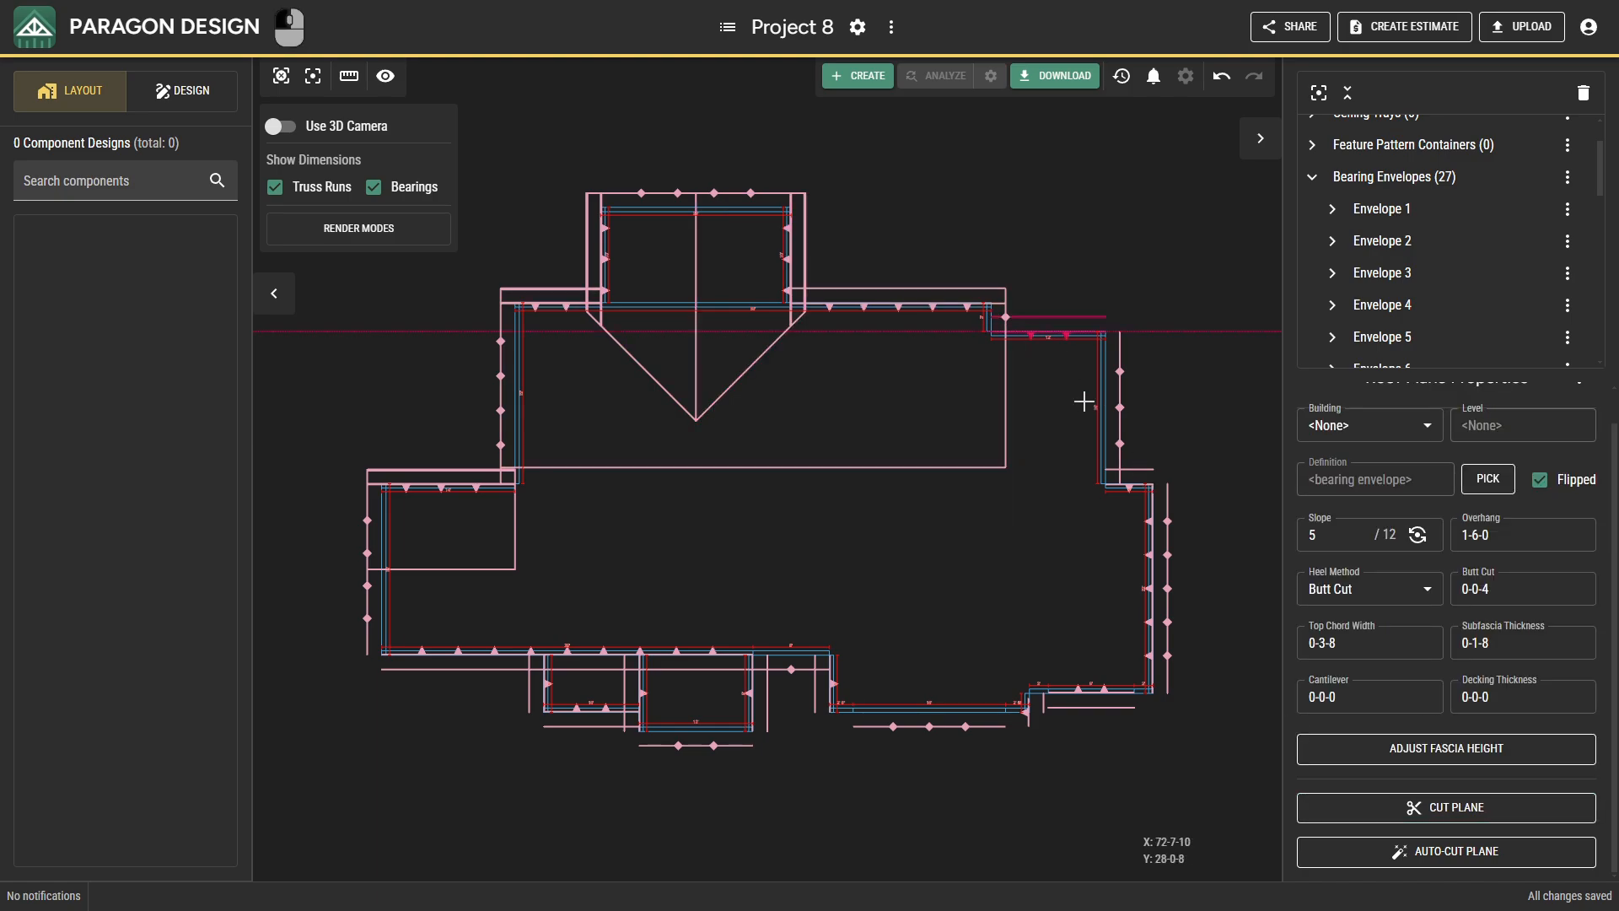
pyautogui.click(1349, 807)
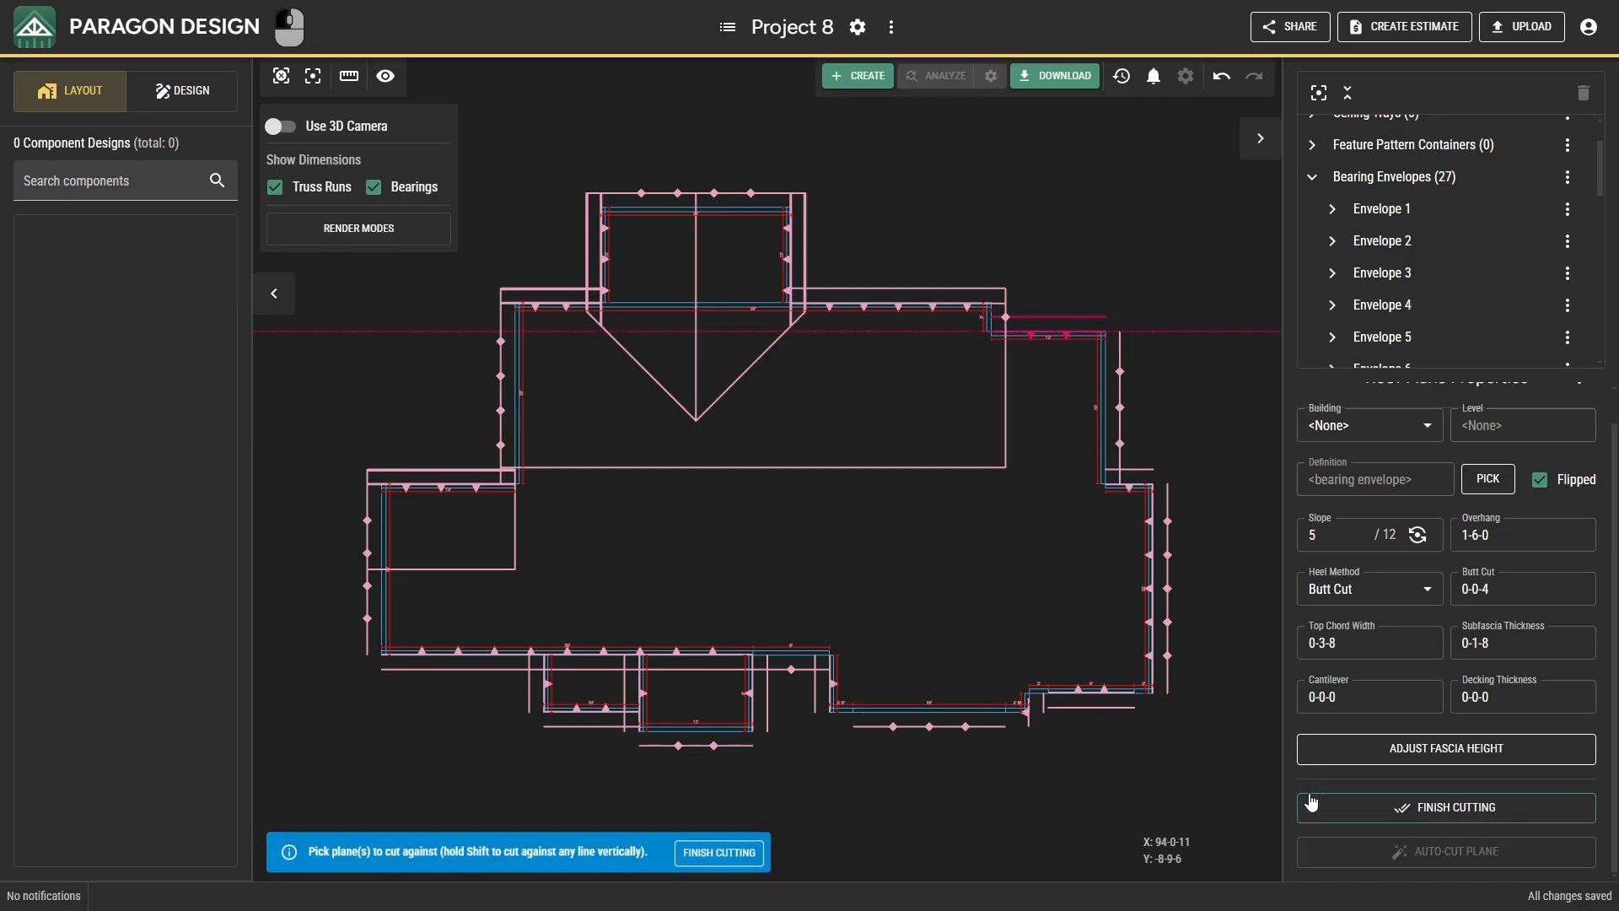
pyautogui.click(1120, 372)
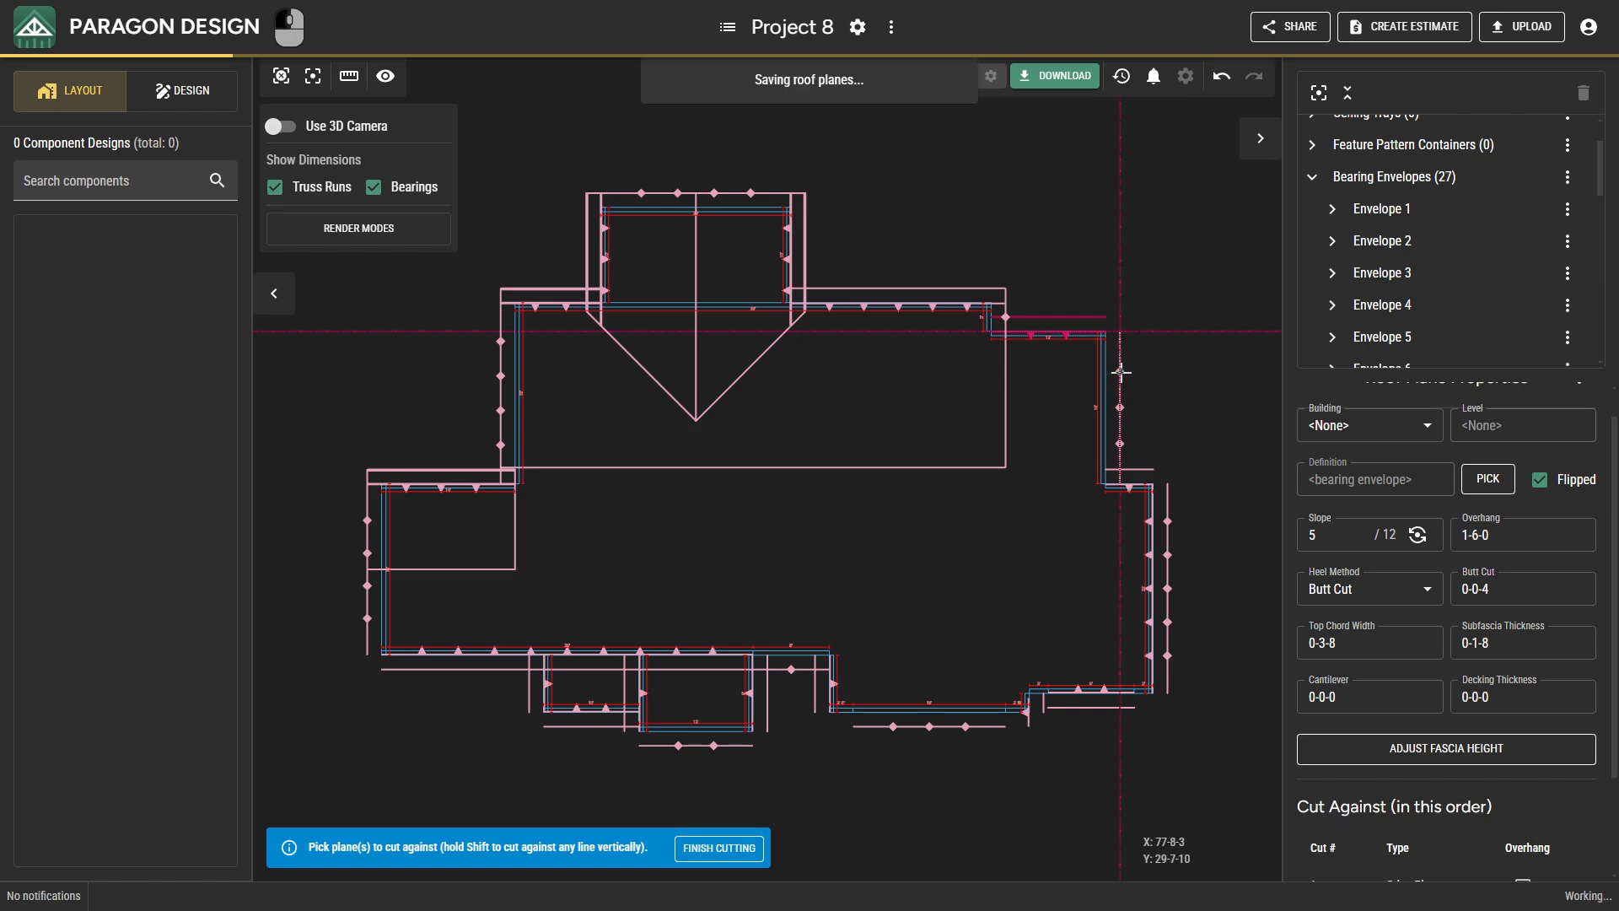
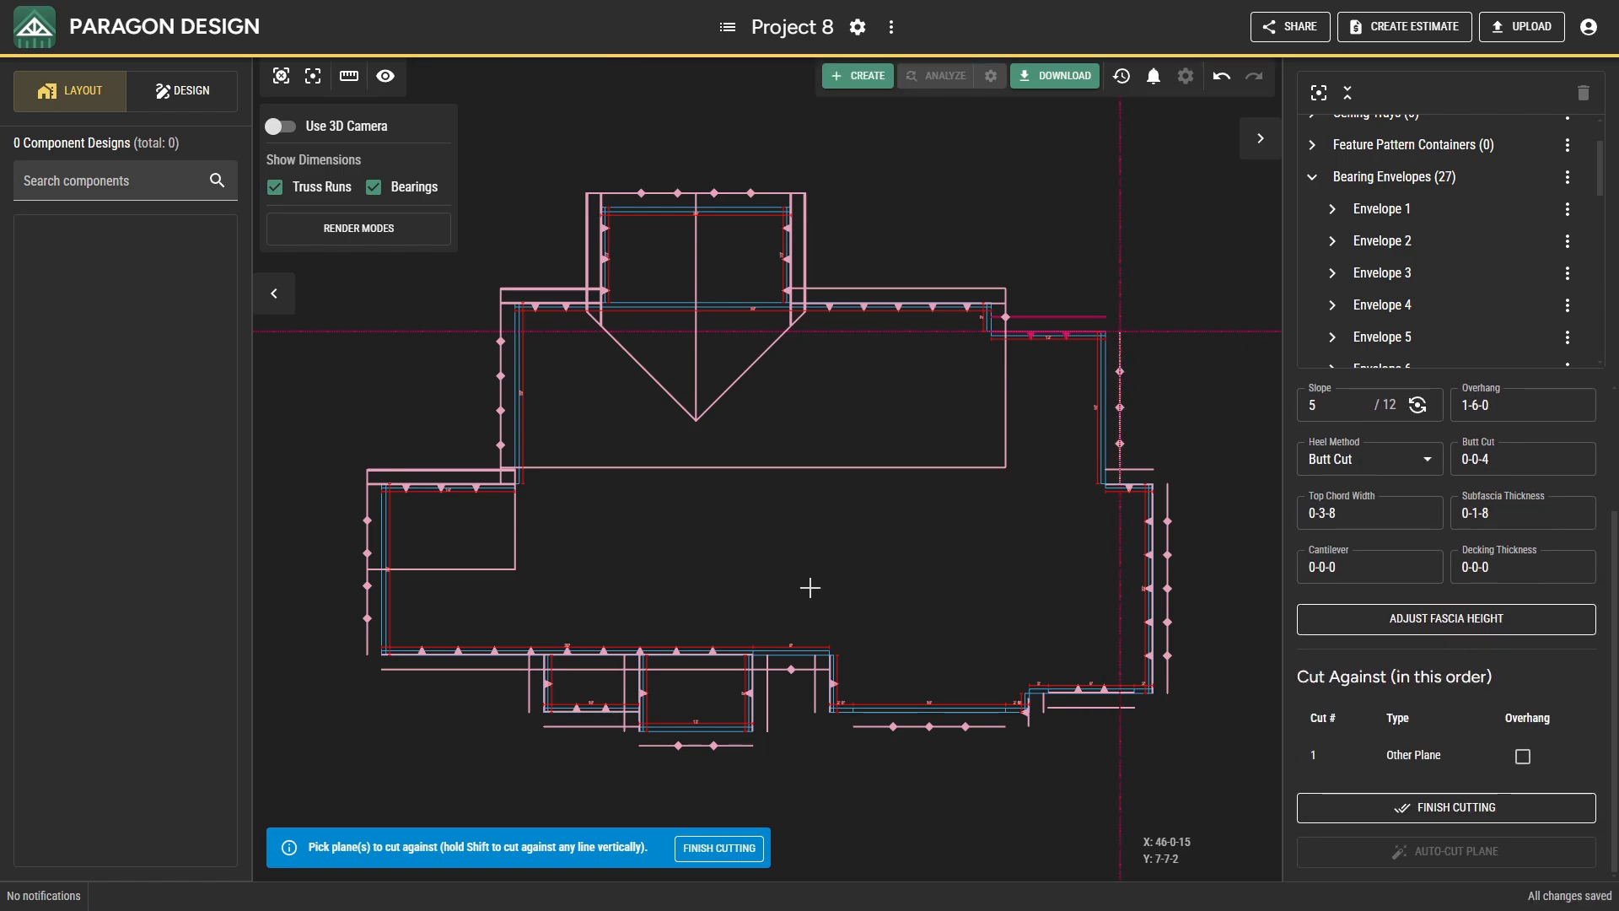
# Cut the northeast step's rear roof plane against the long front plane and vertically along the step's west edge, and finish cutting.
pyautogui.click(712, 653)
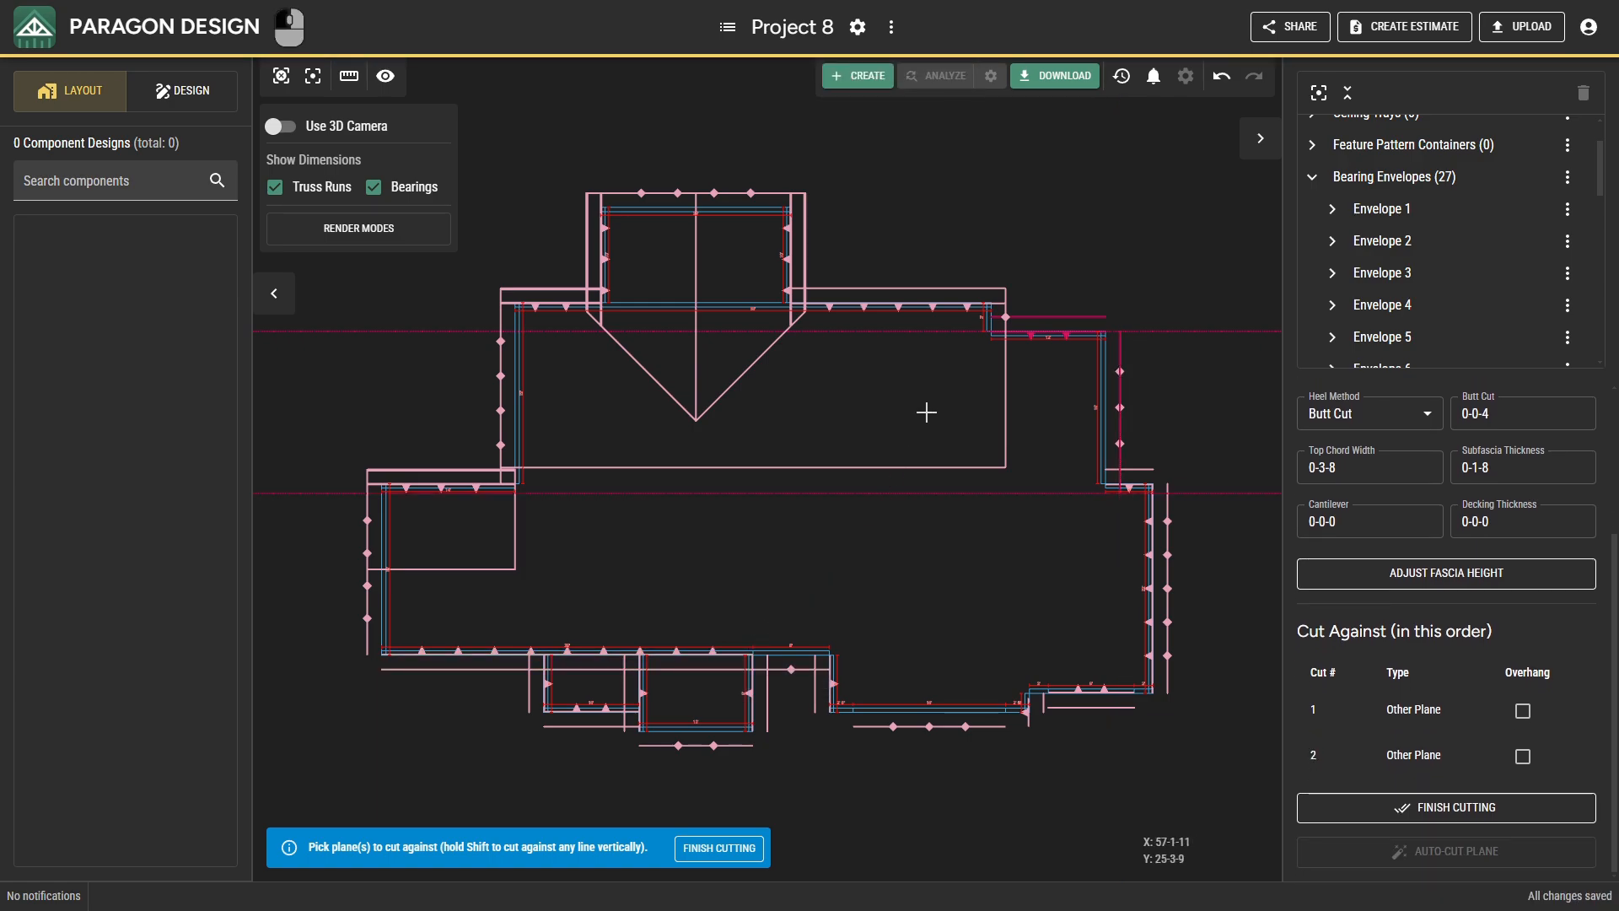
pyautogui.keyDown('shift'); pyautogui.click(1012, 371); pyautogui.keyUp('shift')
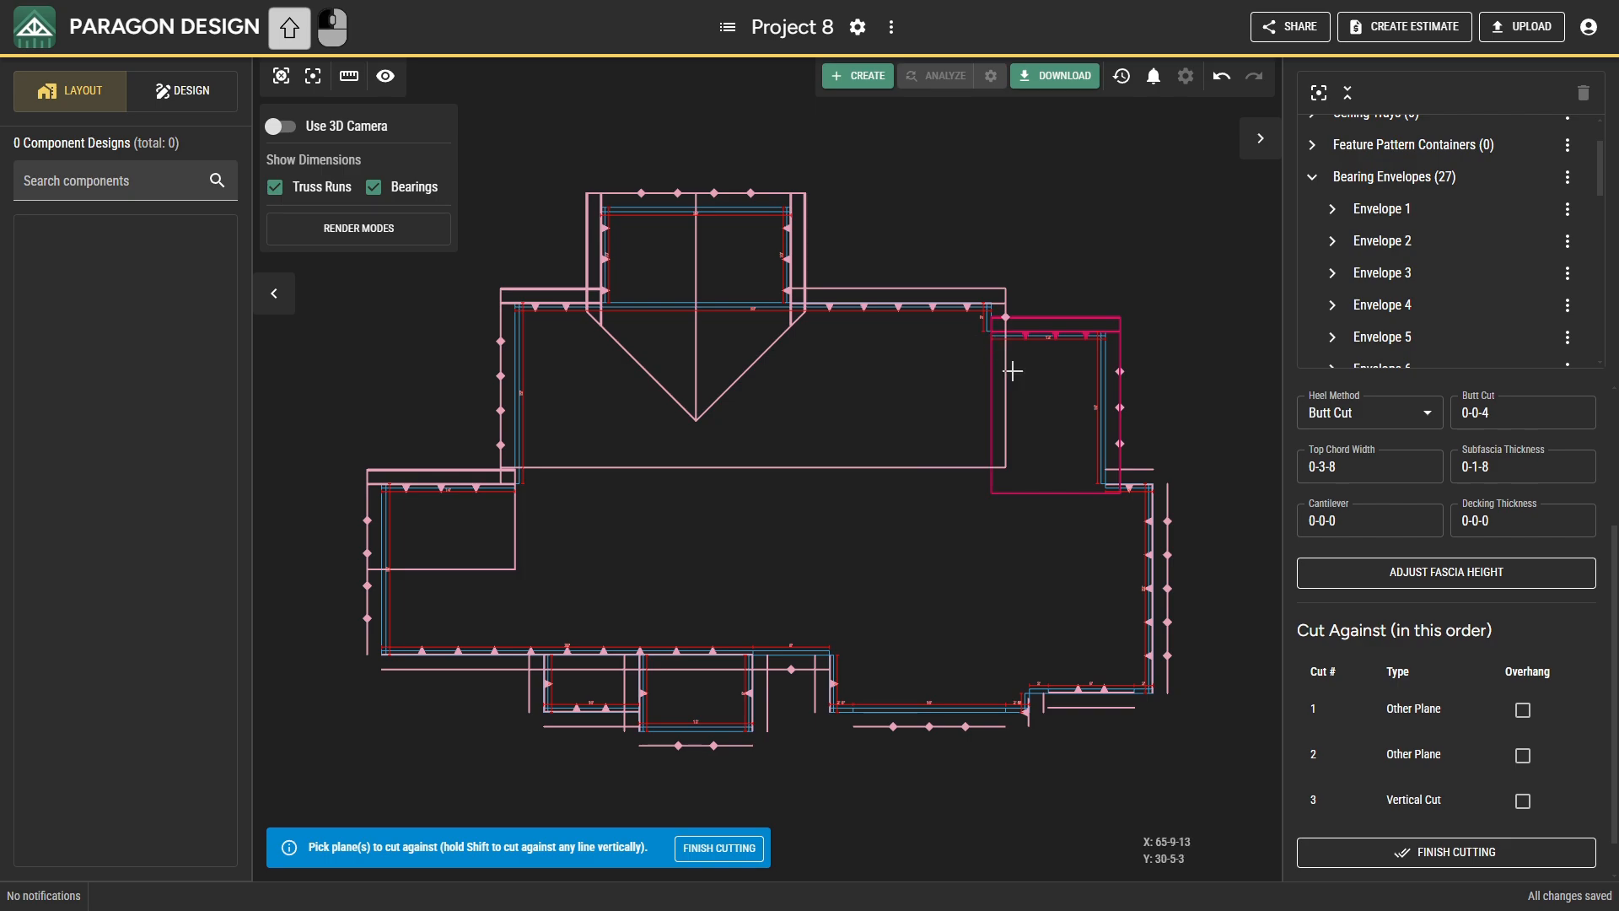
pyautogui.click(1392, 807)
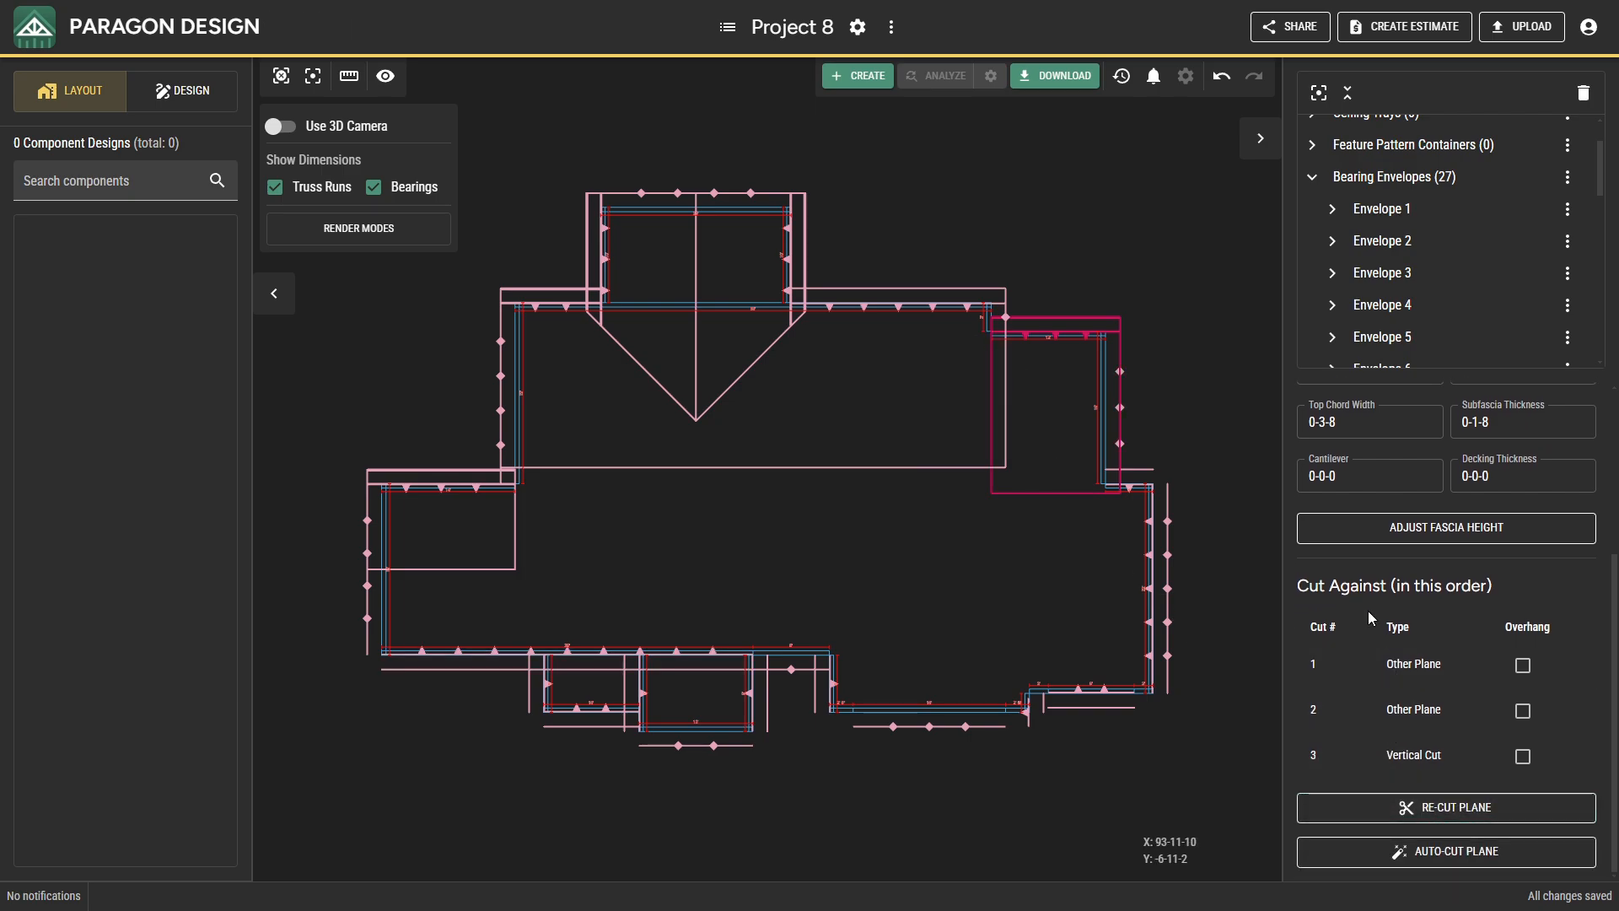
# Cut the short rear plane at the far east against the east gable plane, the long front plane and vertically along the northeast step's east wall.
pyautogui.click(1131, 488)
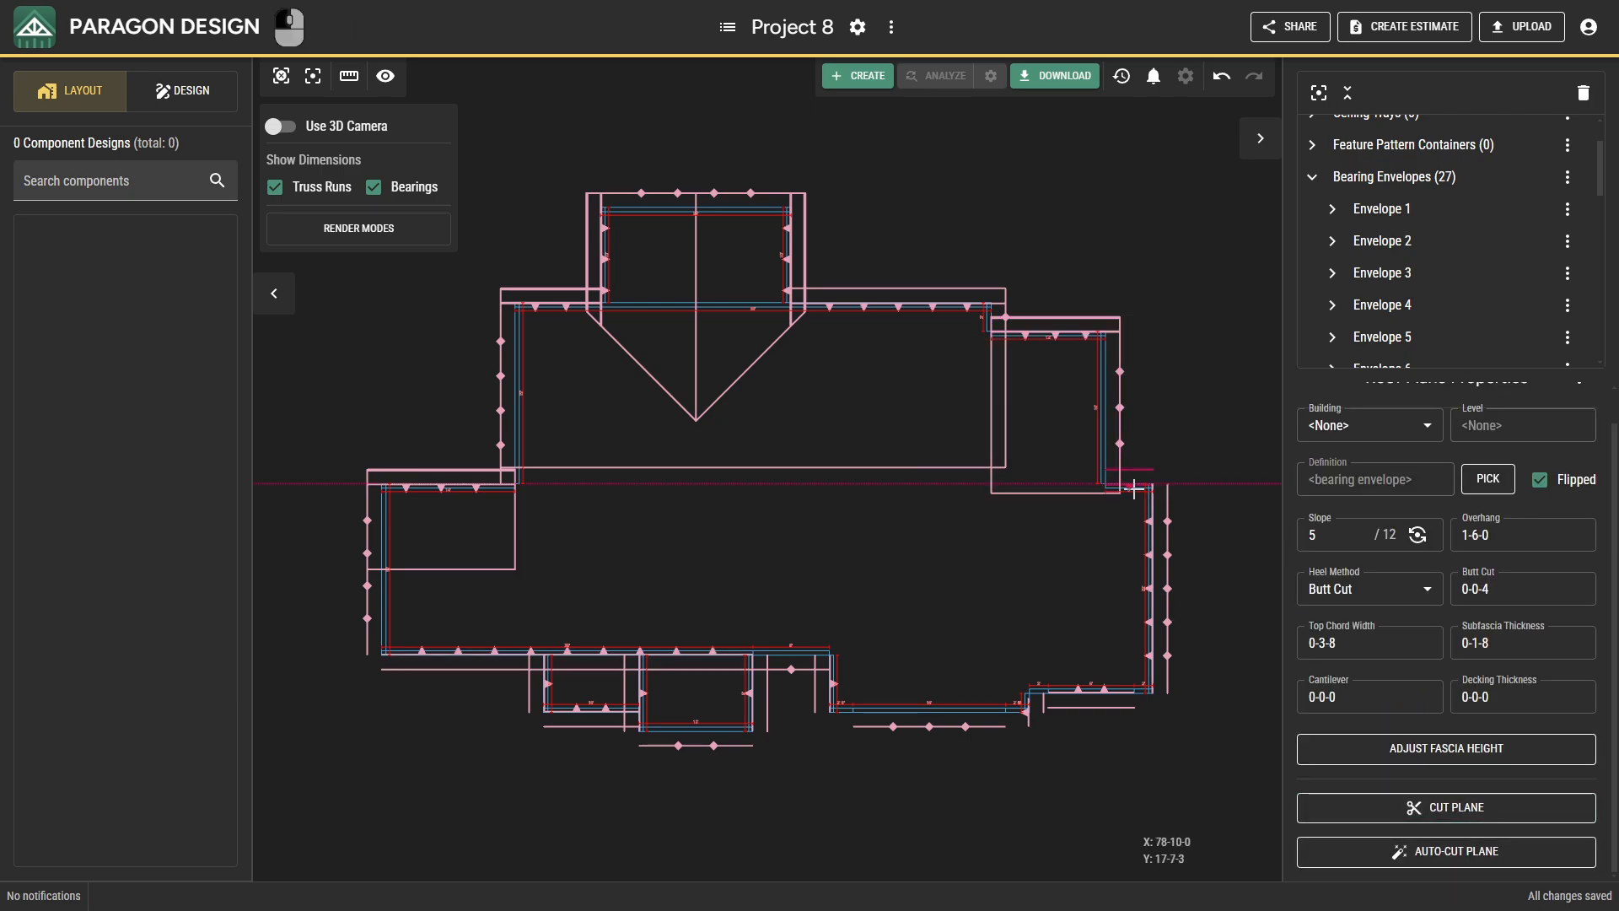
pyautogui.click(1337, 805)
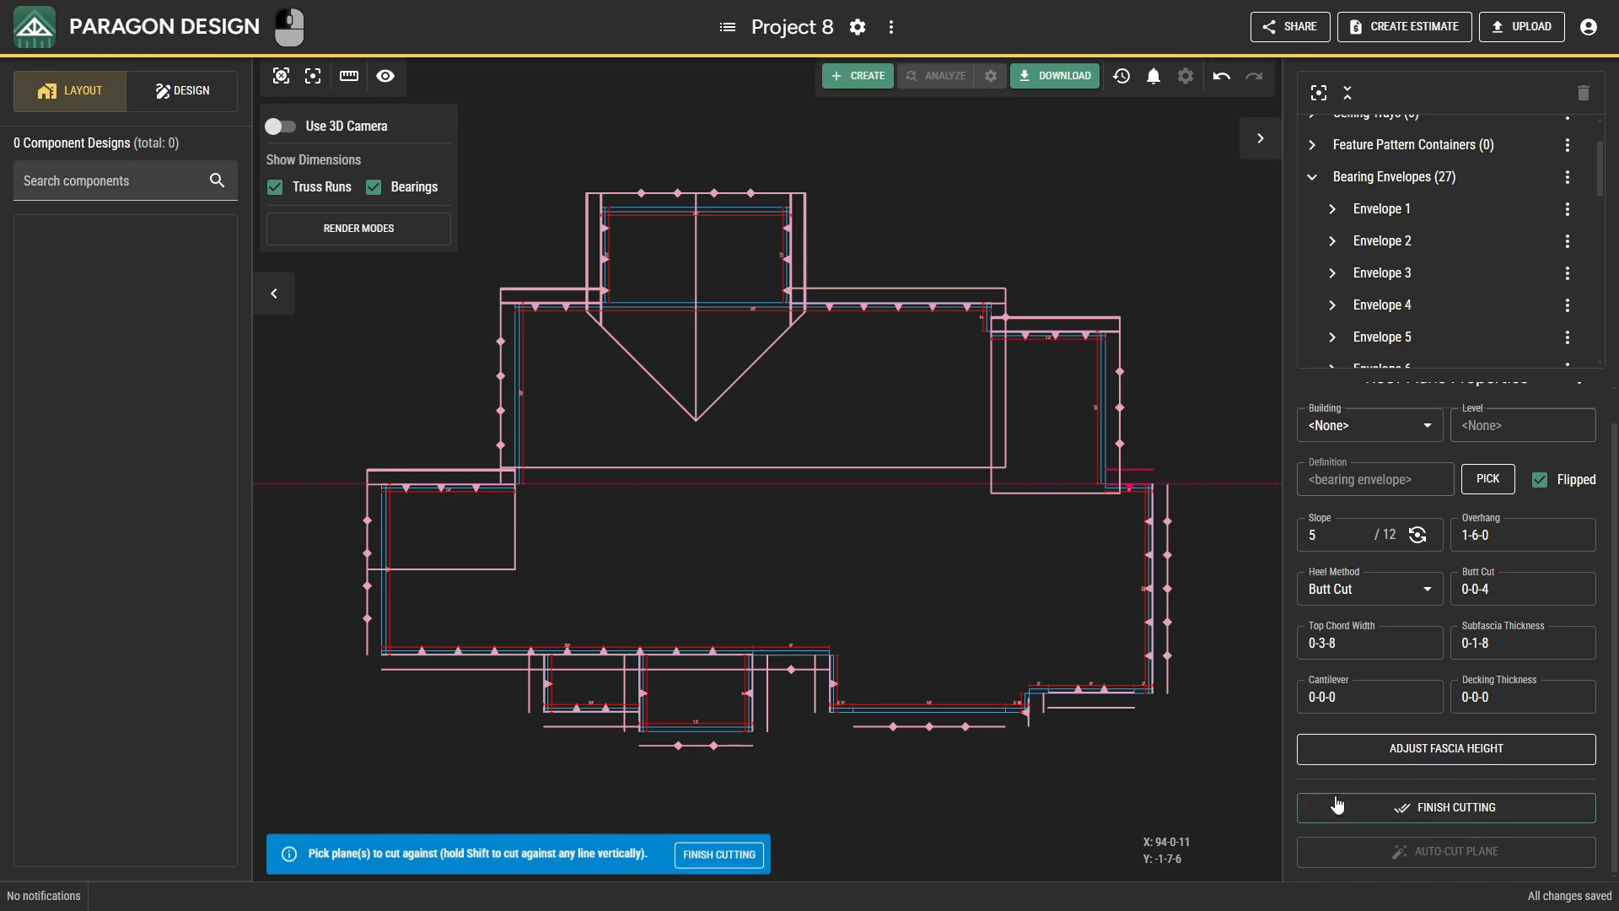
pyautogui.click(1166, 524)
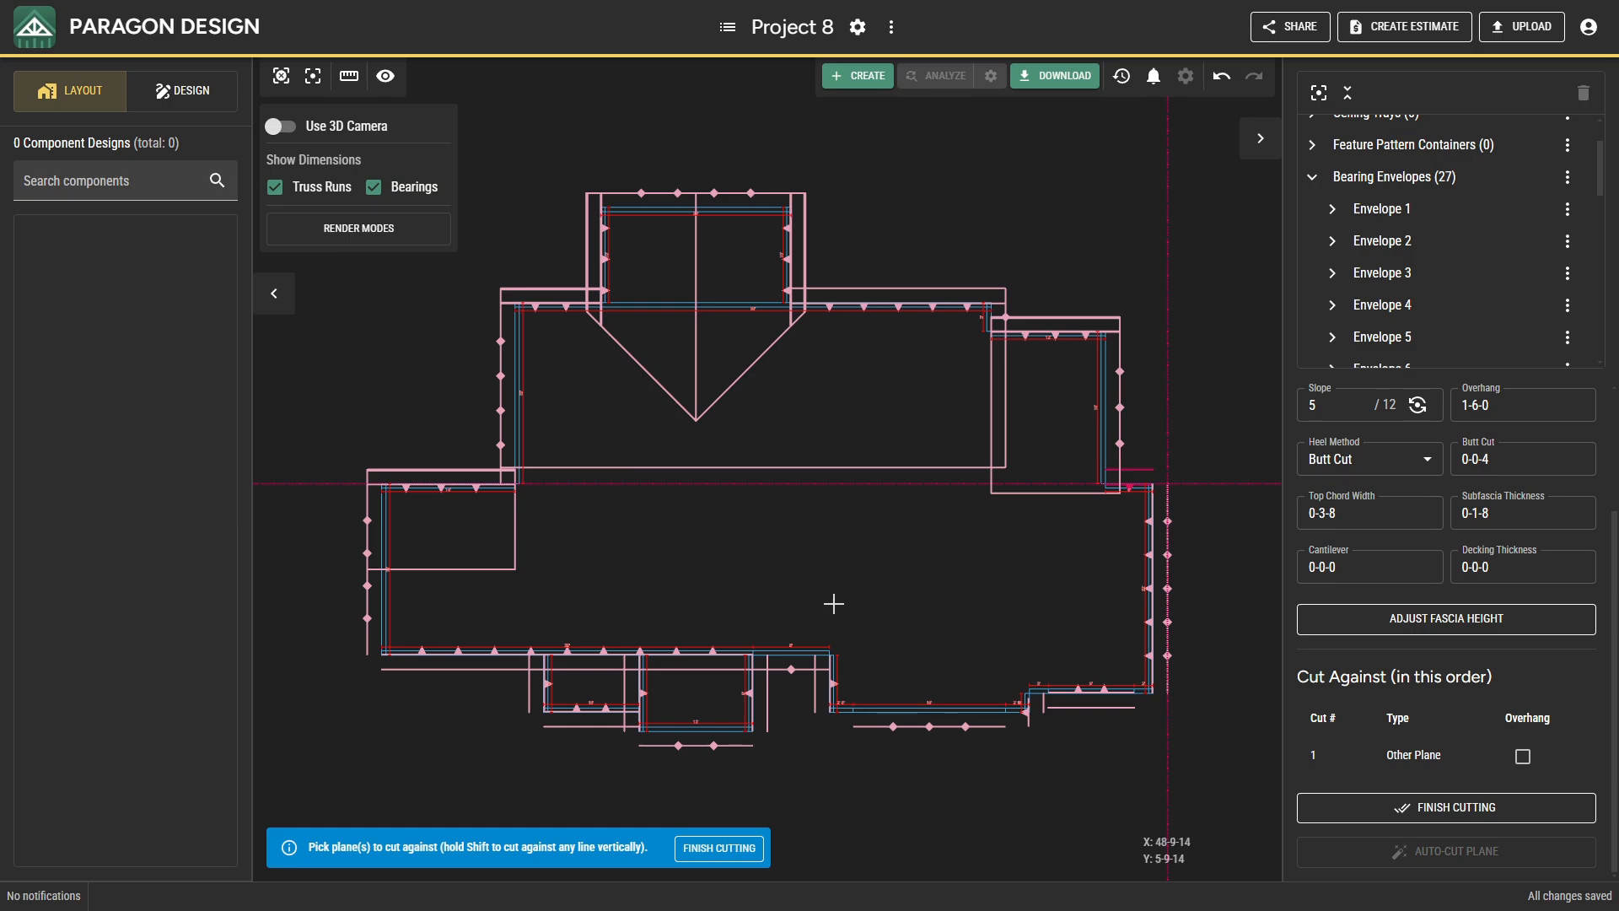
pyautogui.click(711, 651)
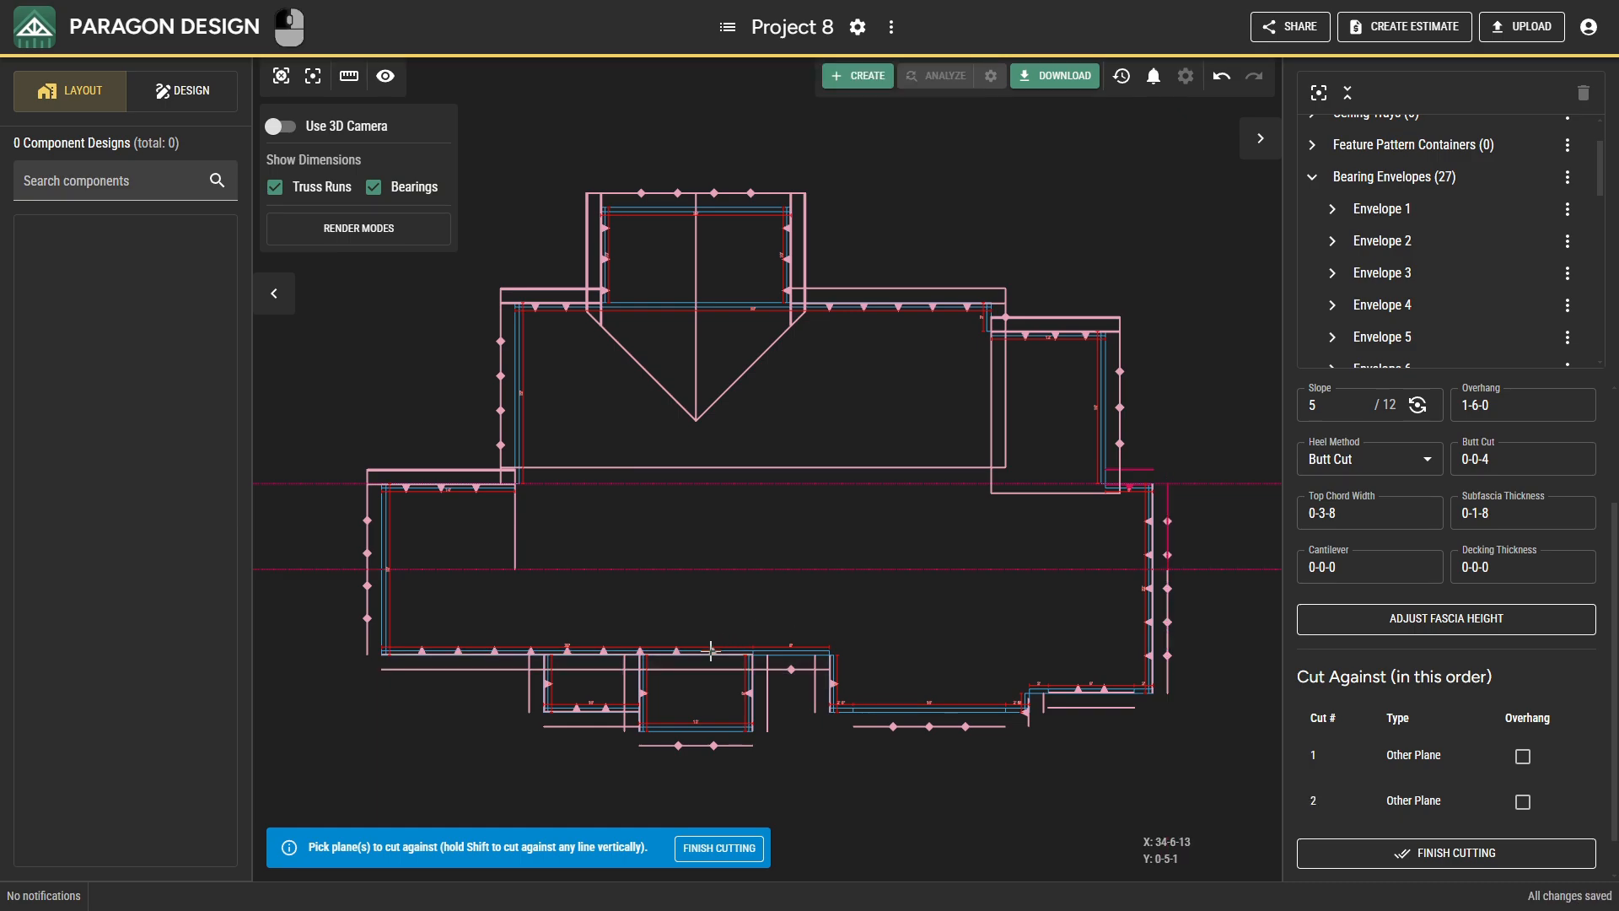
pyautogui.keyDown('shift'); pyautogui.click(1105, 449); pyautogui.keyUp('shift')
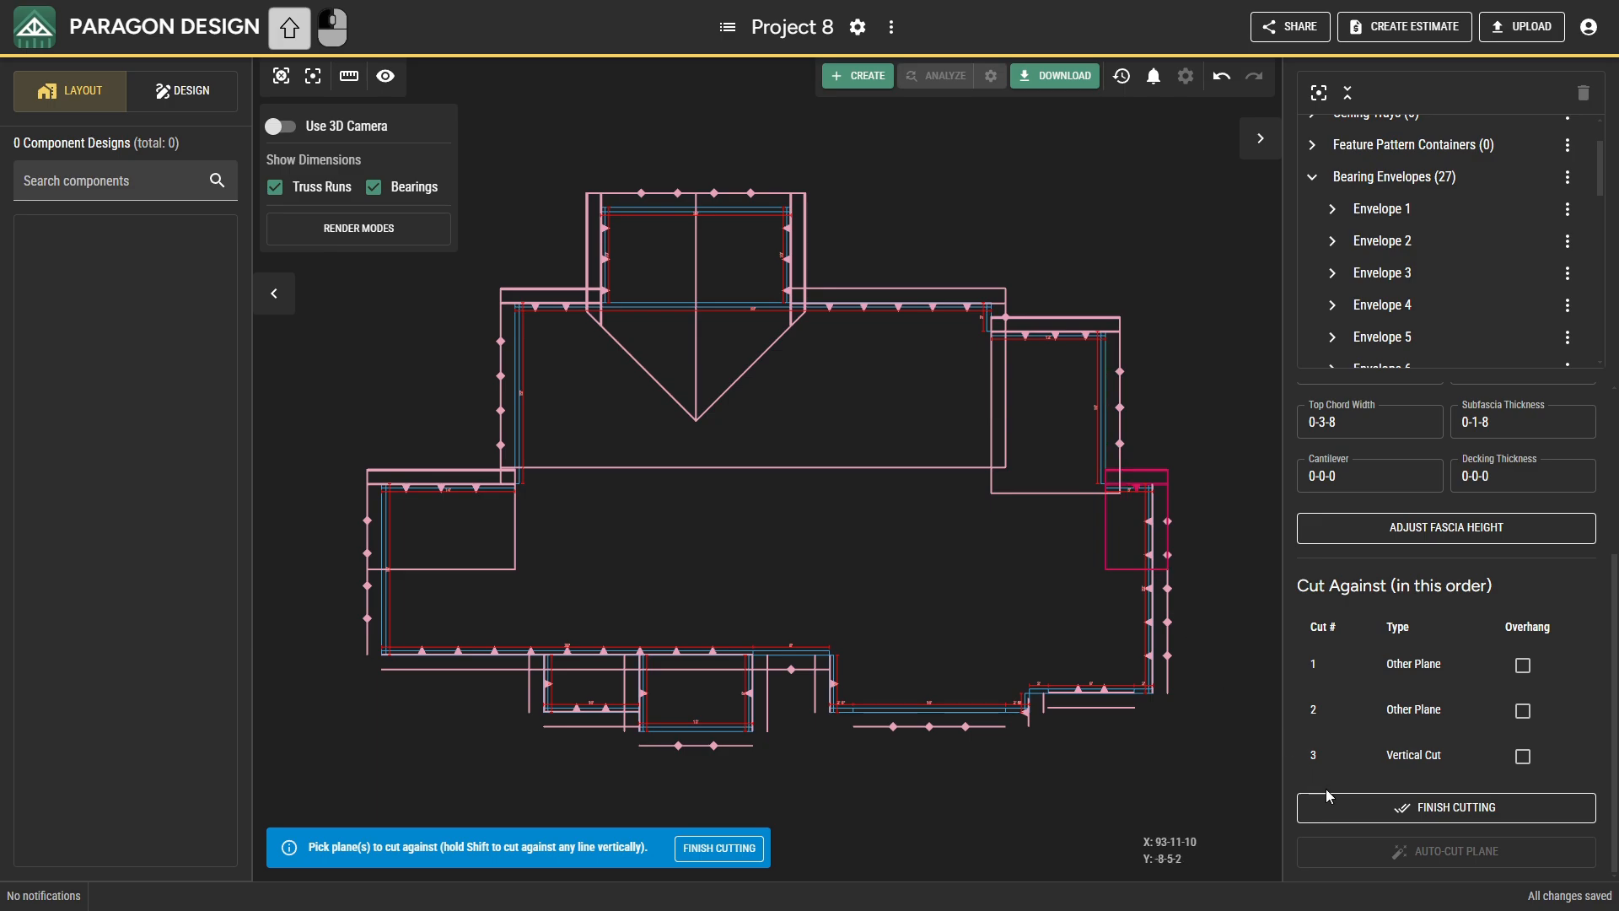
pyautogui.click(1329, 799)
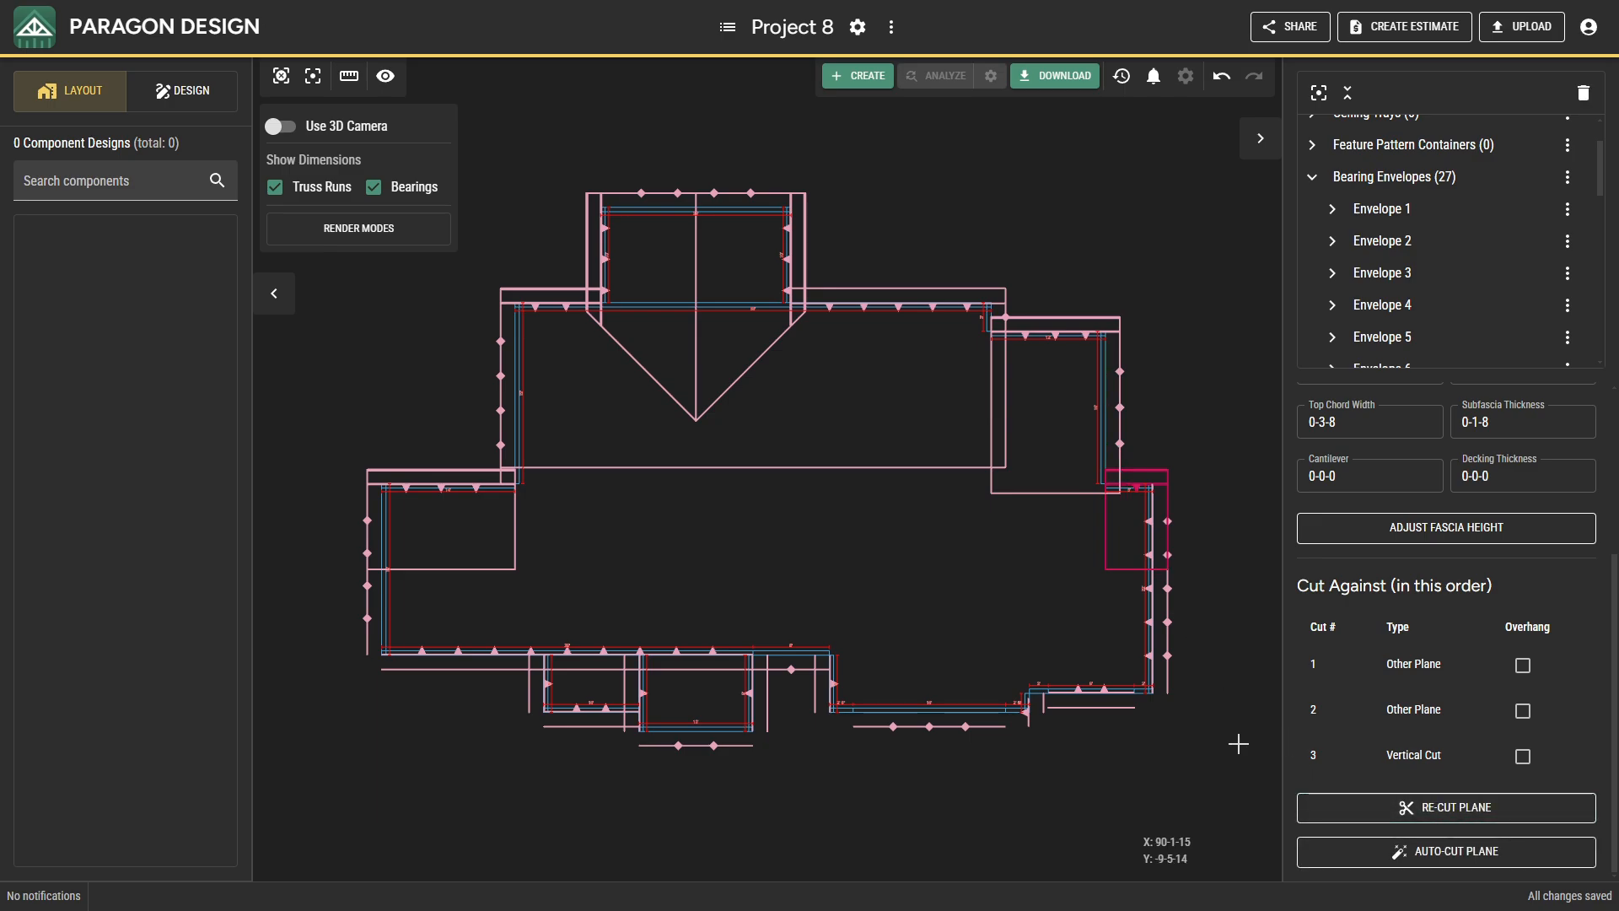
# Cut the east wall's sloped plane against the long front plane, the front projection's west plane, the short front gable plane and the southeast front plane.
pyautogui.click(1152, 660)
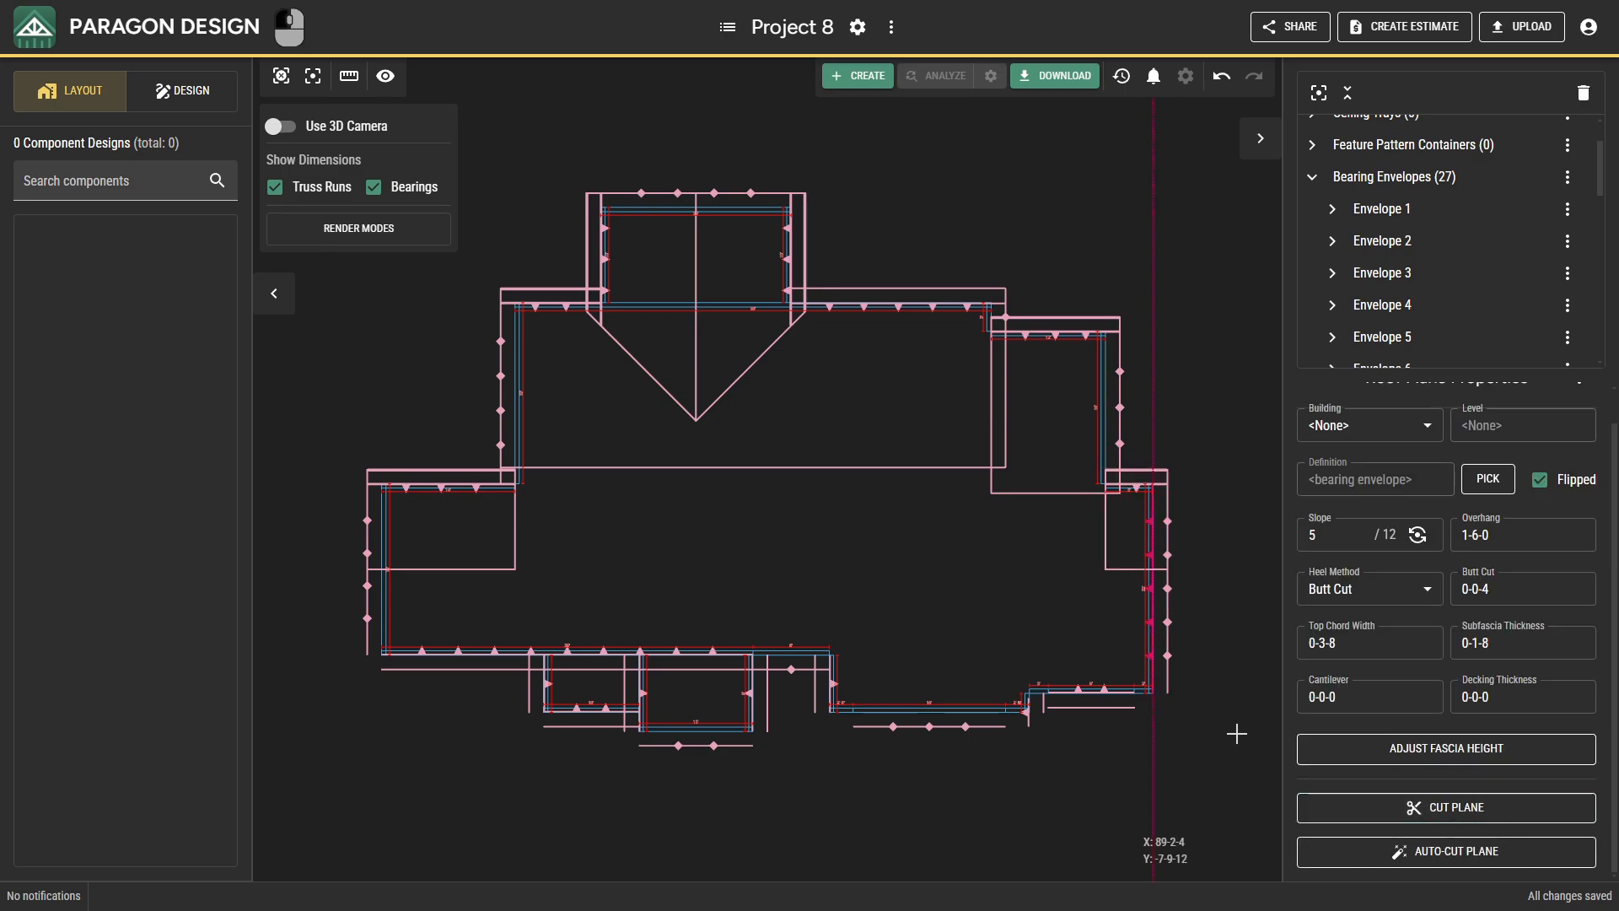
pyautogui.click(1317, 811)
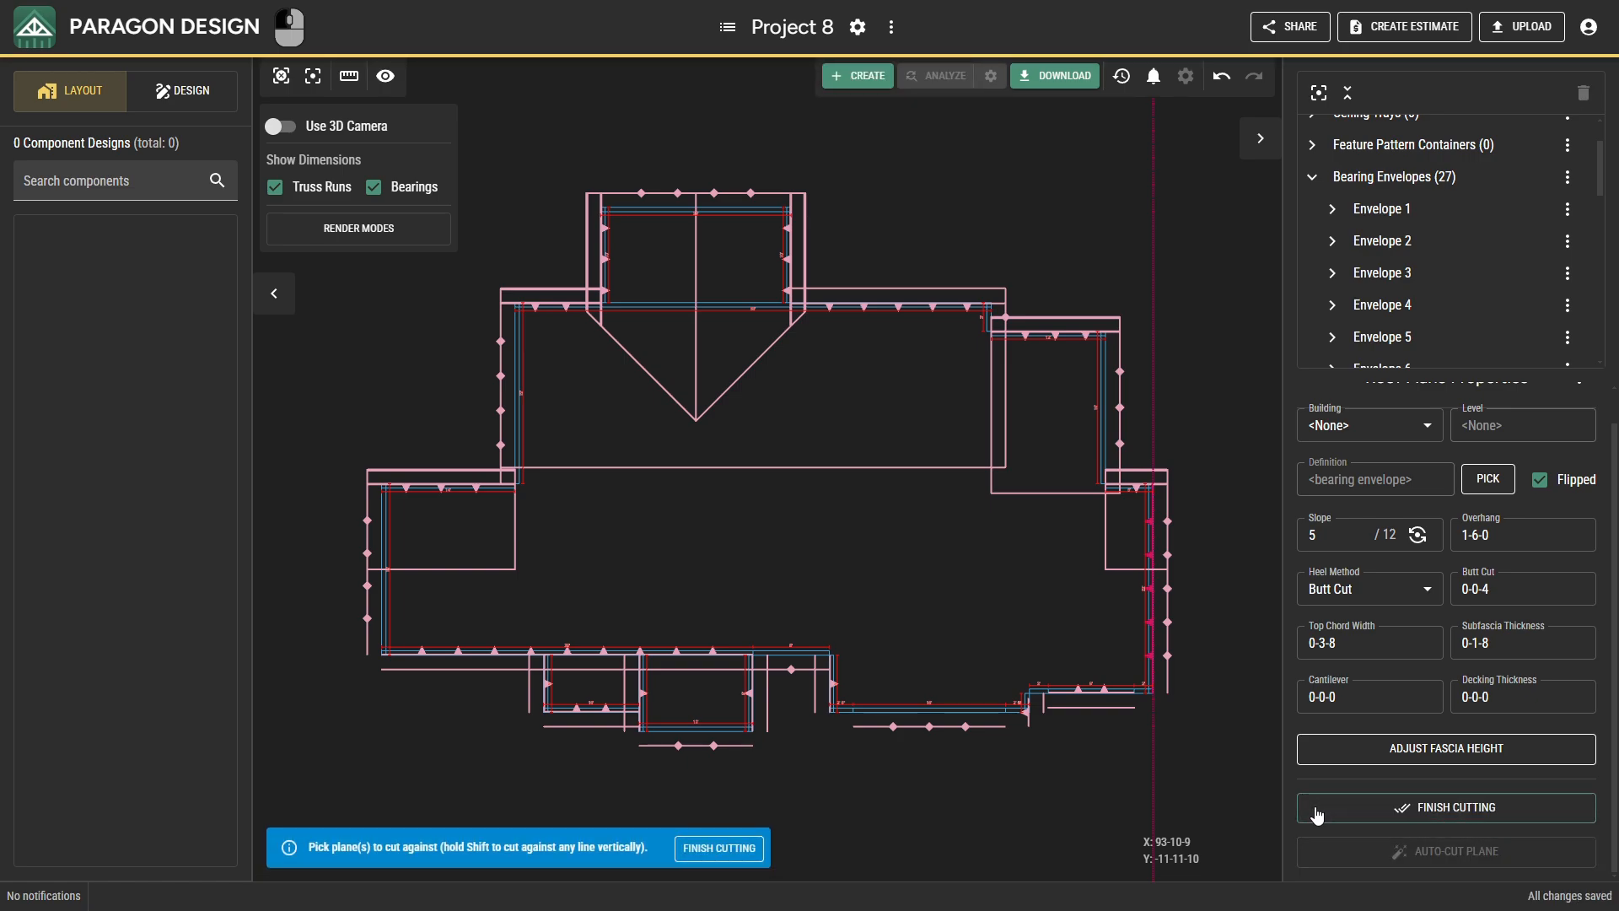
pyautogui.click(713, 648)
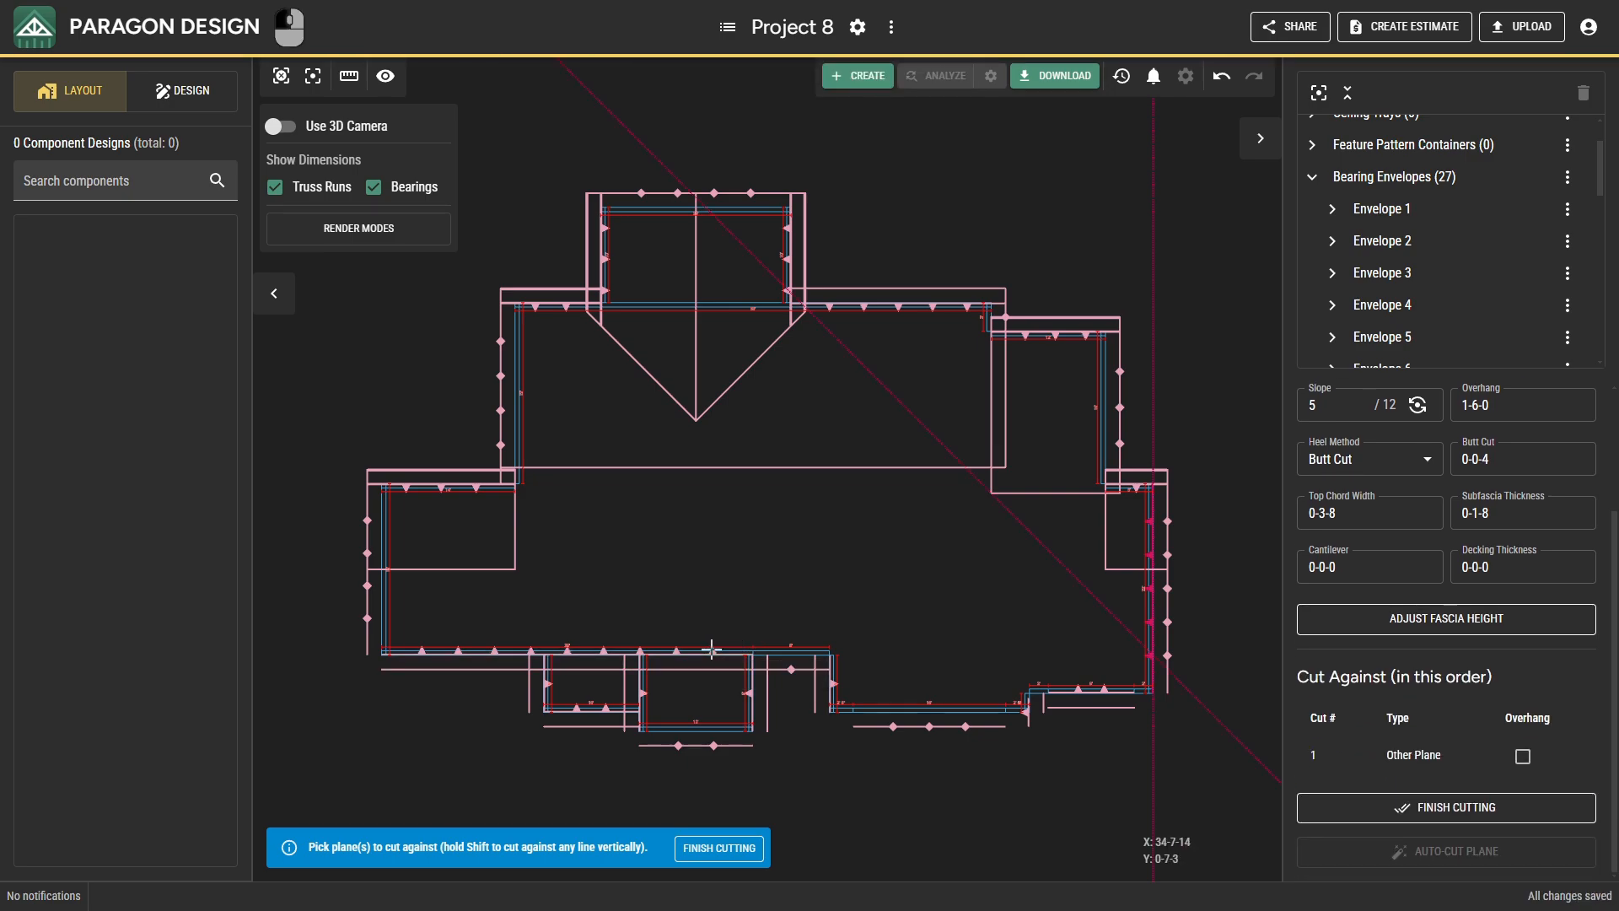
pyautogui.click(831, 683)
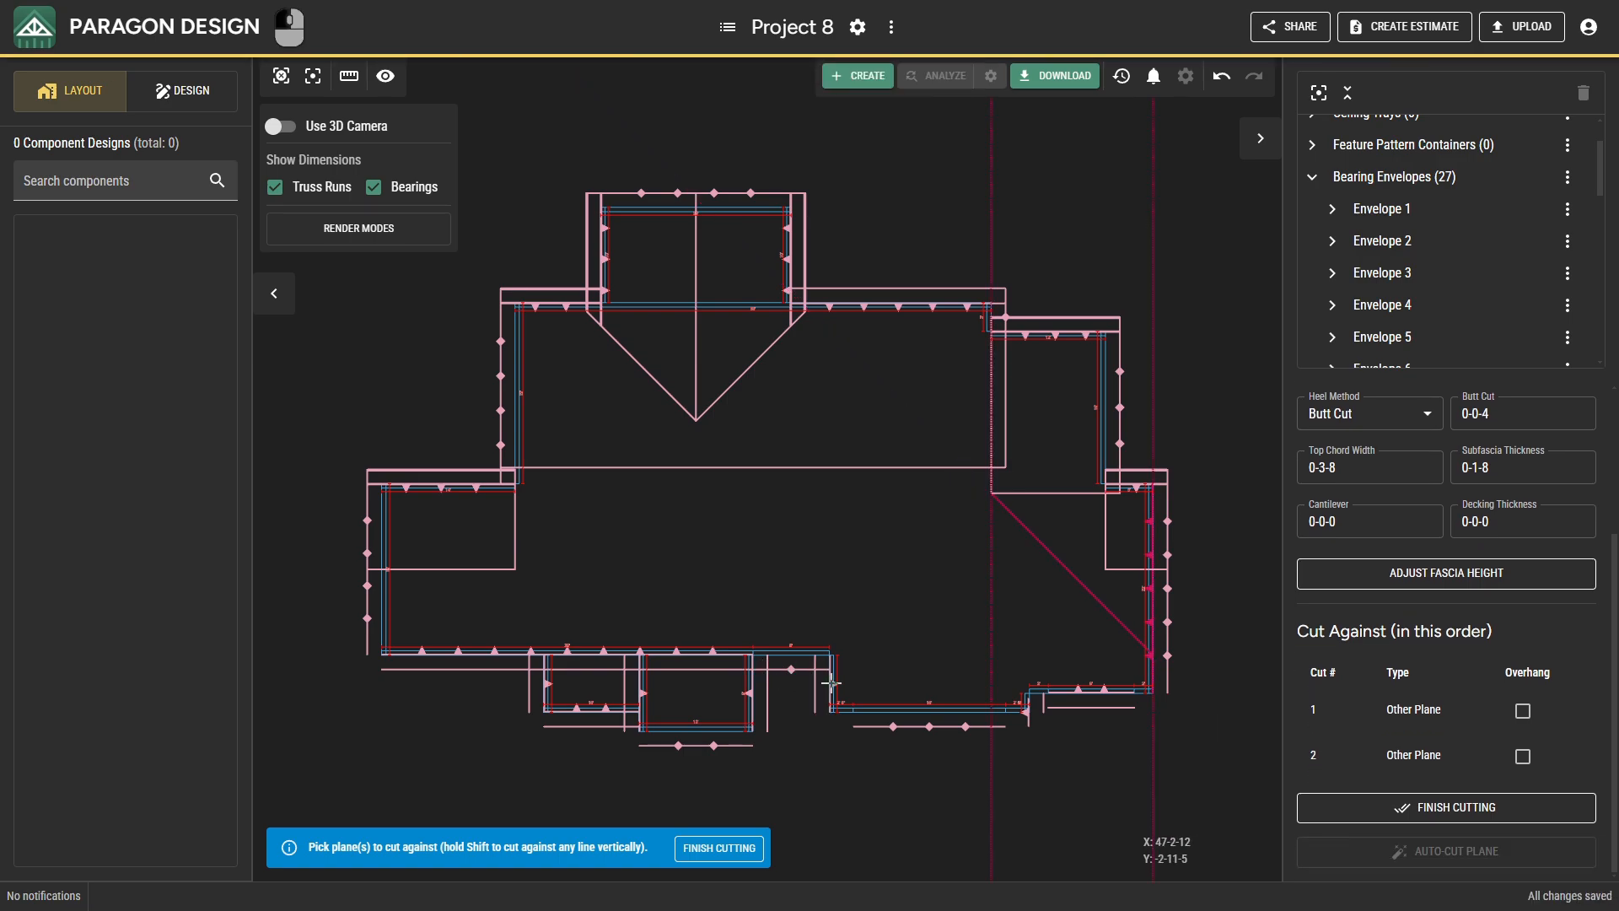
pyautogui.click(791, 669)
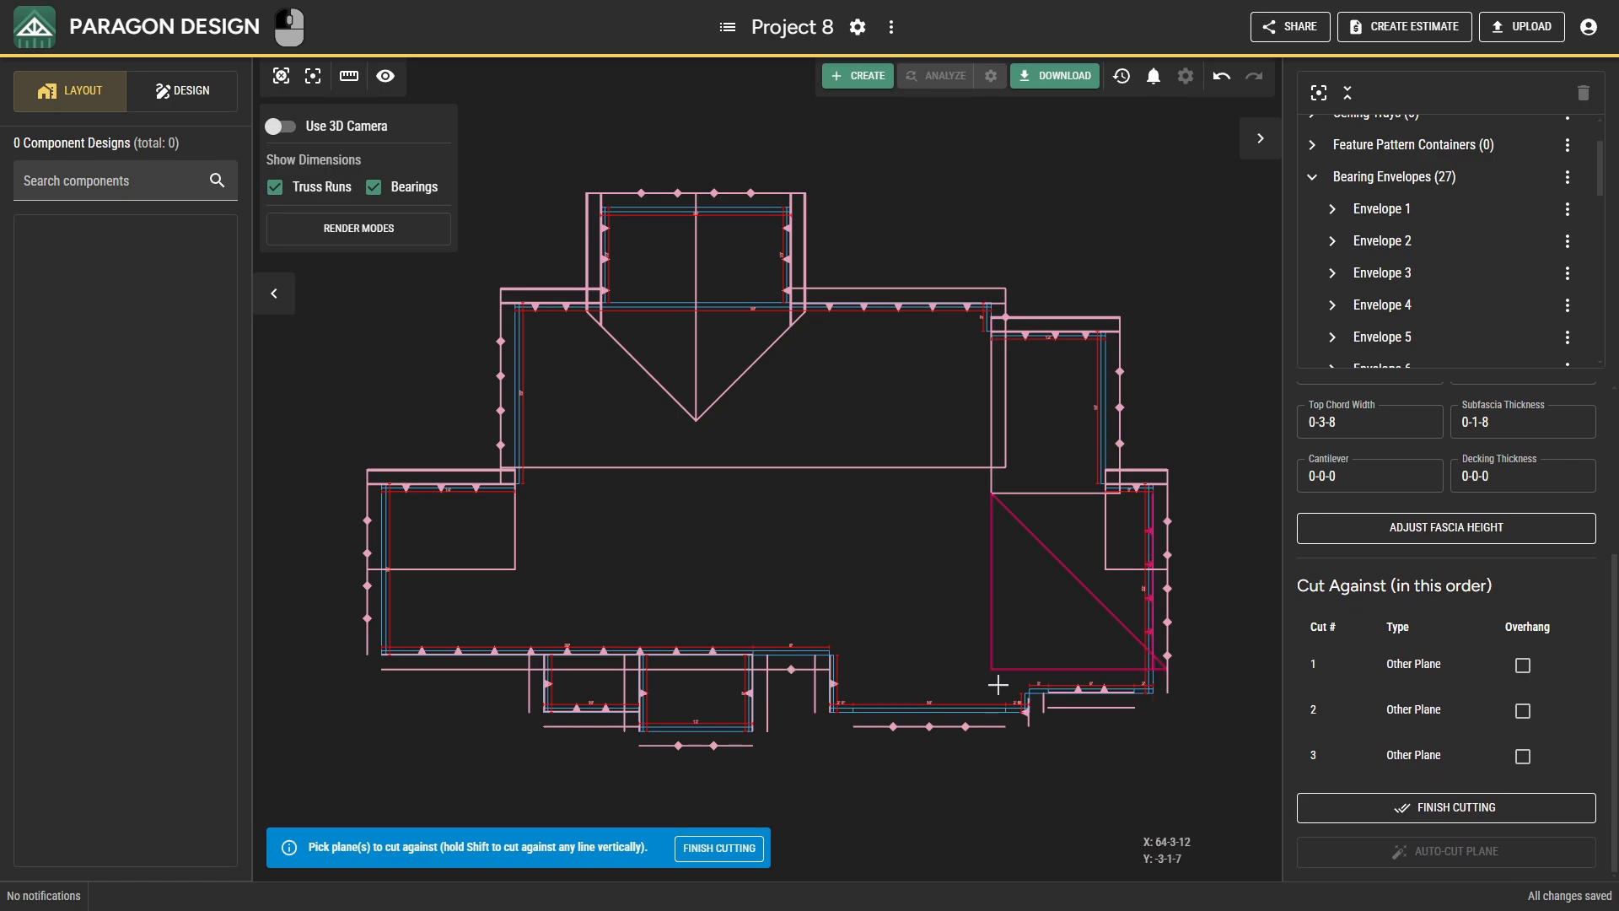
pyautogui.click(1075, 689)
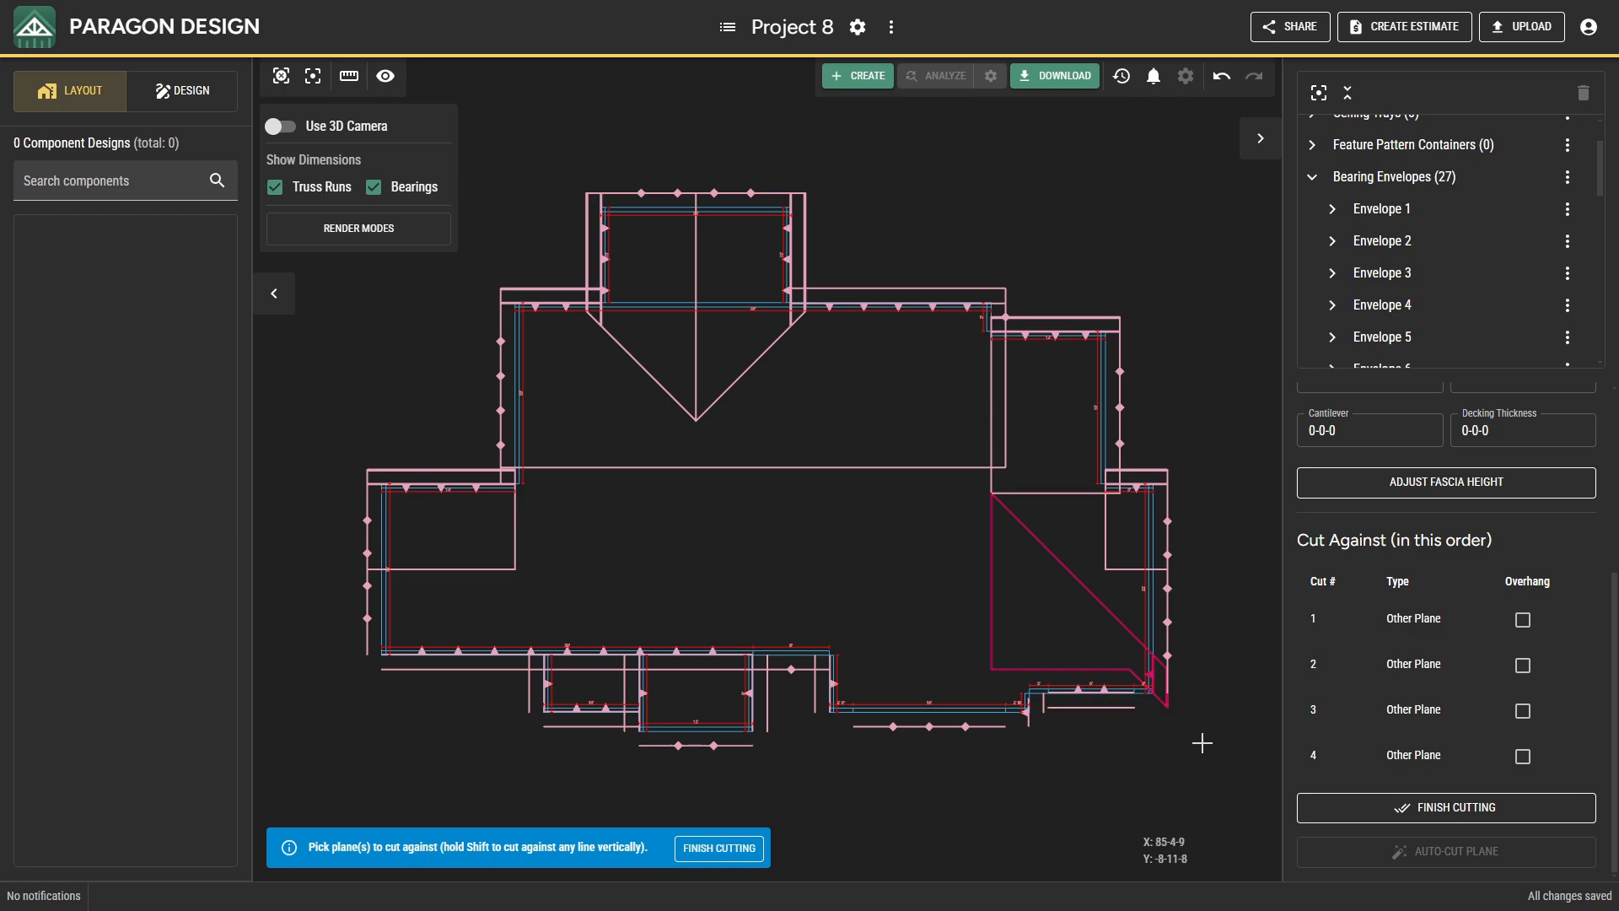
pyautogui.click(1353, 808)
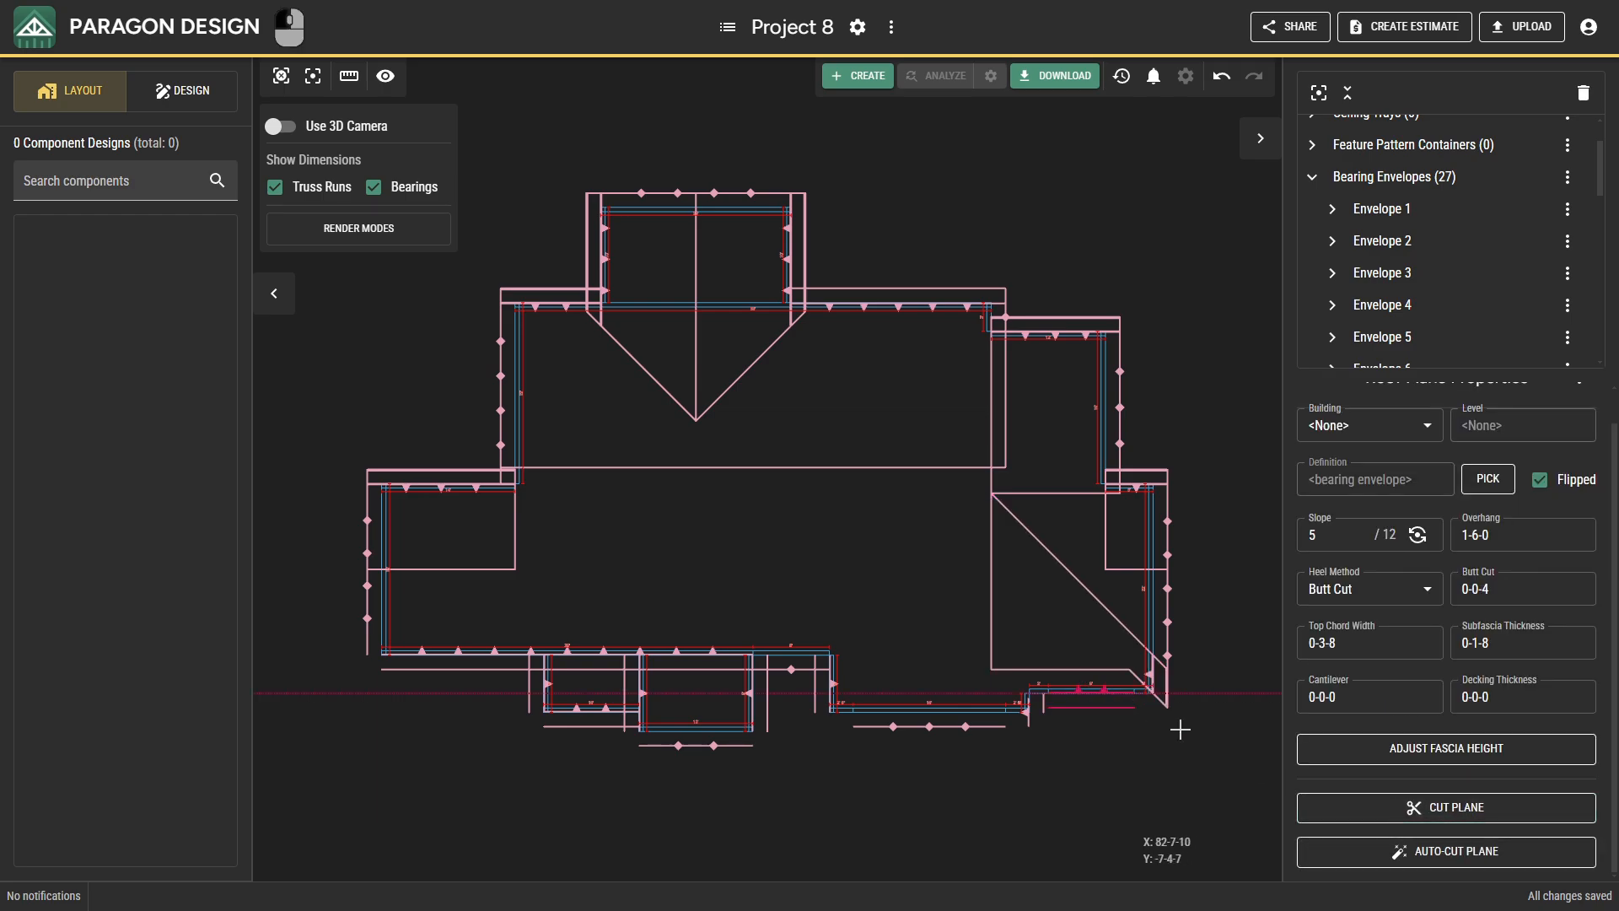
# Cut the southeast front plane against the east wall's sloped plane, vertically along the short front bearing line, and against the front projection's short east plane.
pyautogui.click(1324, 808)
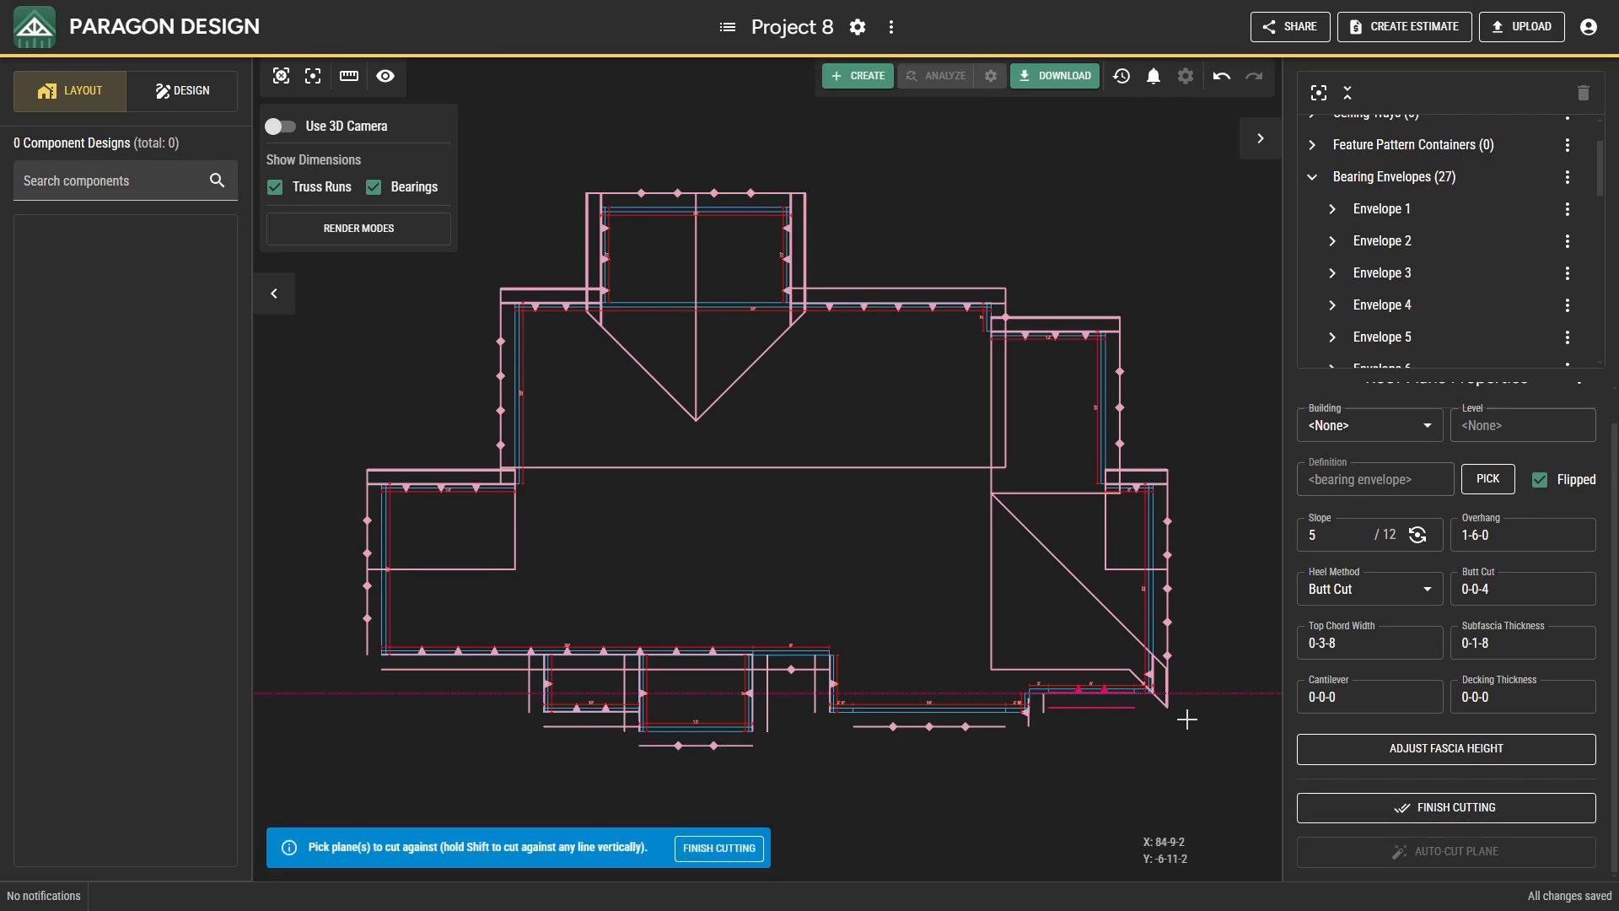
pyautogui.click(1113, 680)
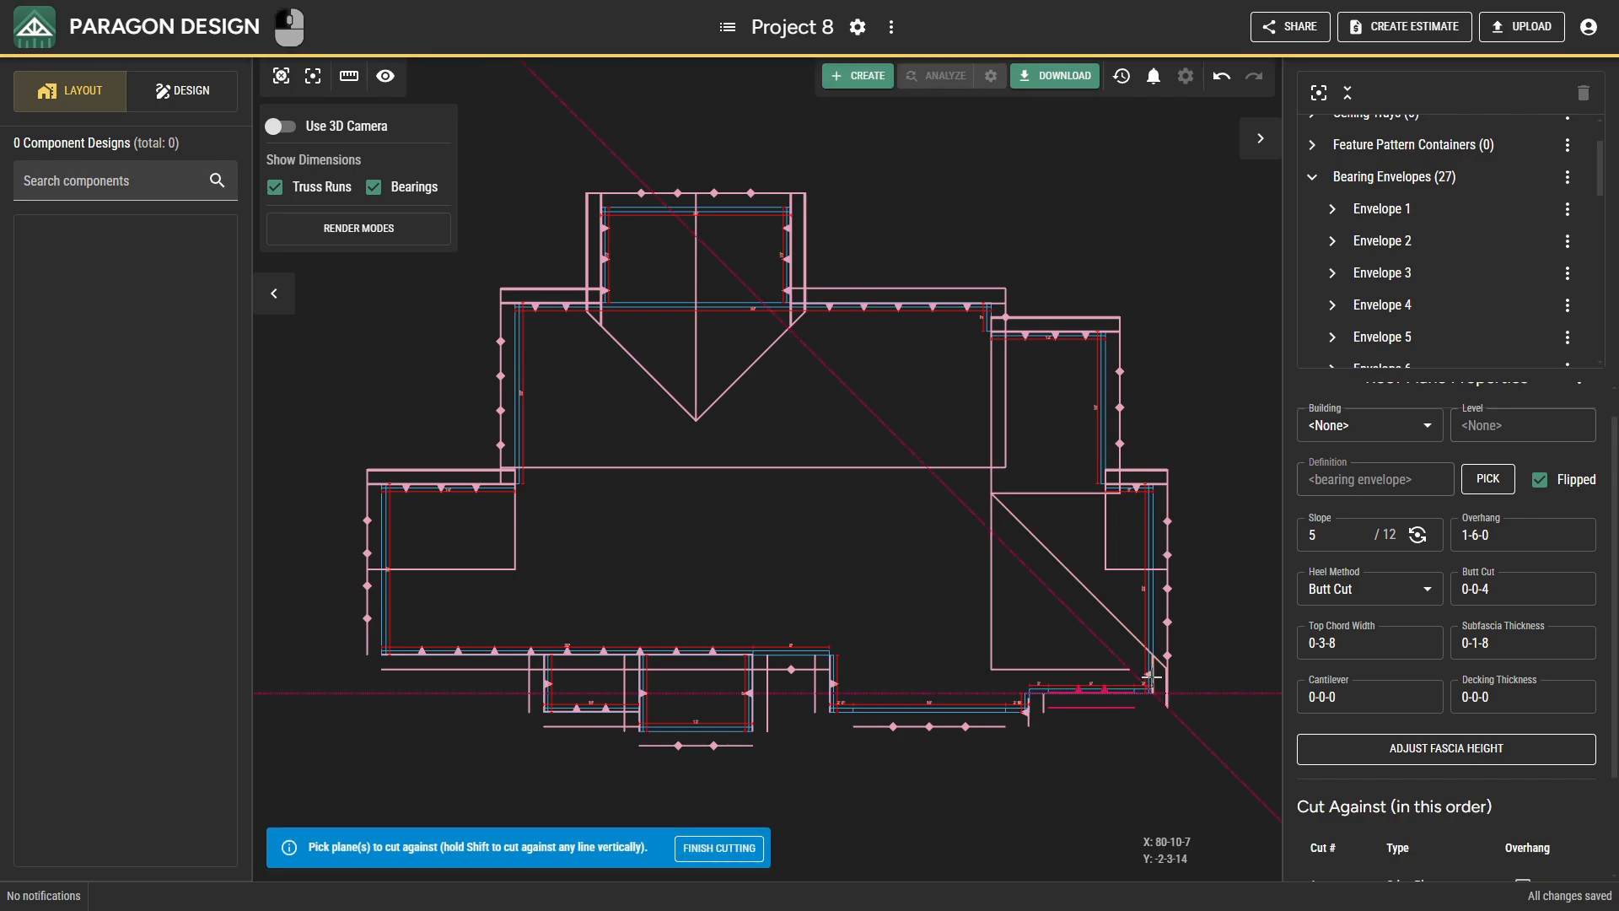
pyautogui.press('shift')
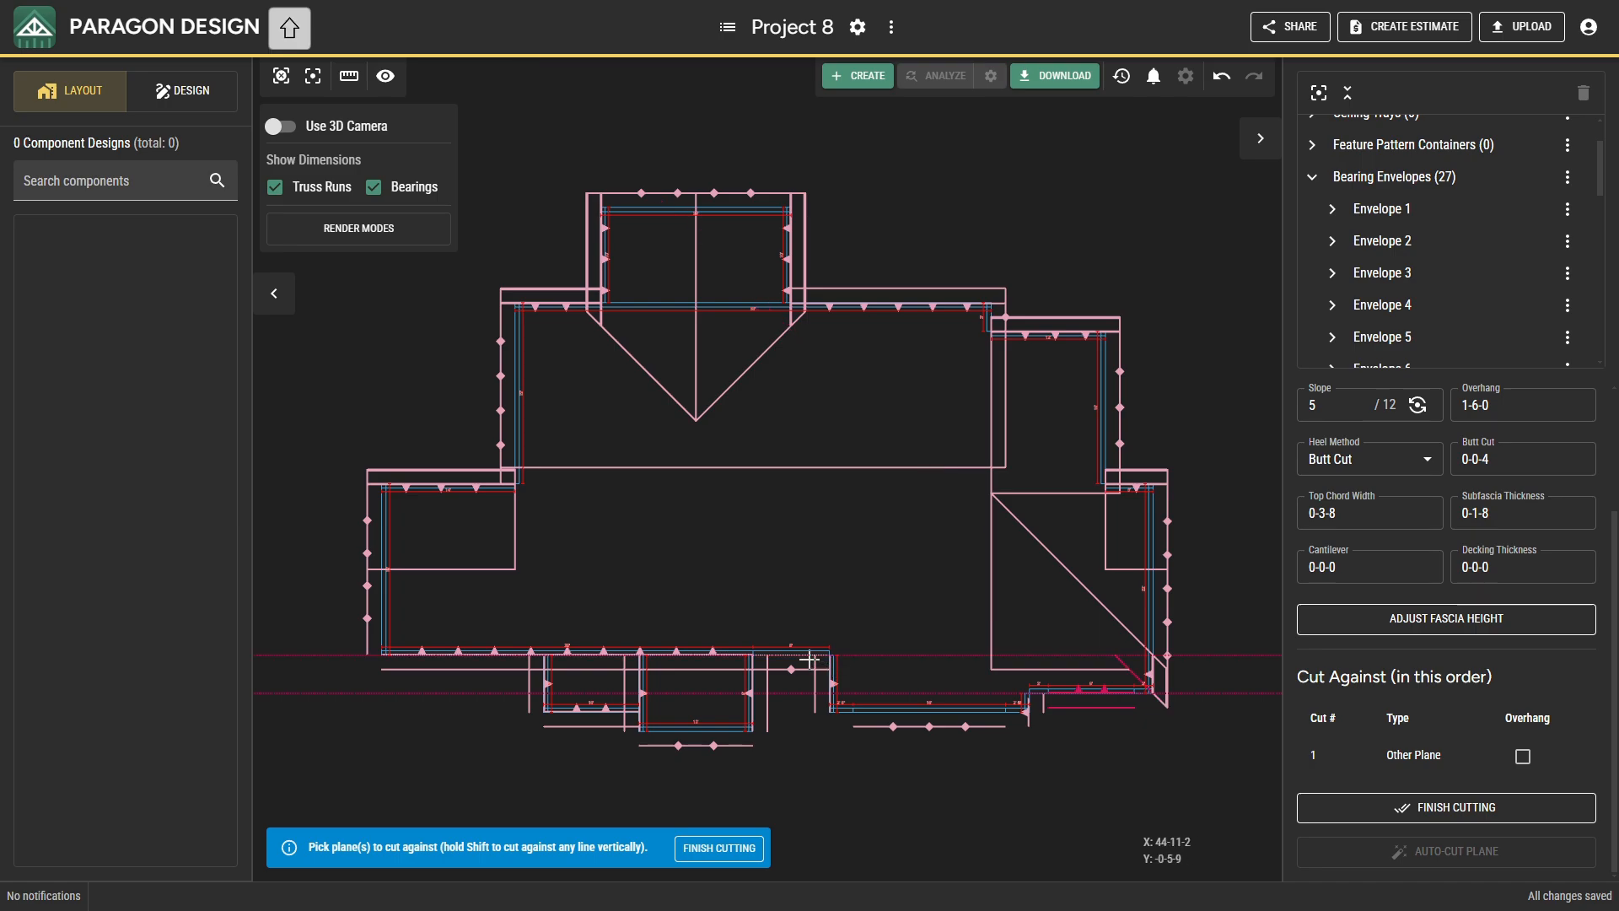
pyautogui.keyDown('shift'); pyautogui.click(806, 657); pyautogui.keyUp('shift')
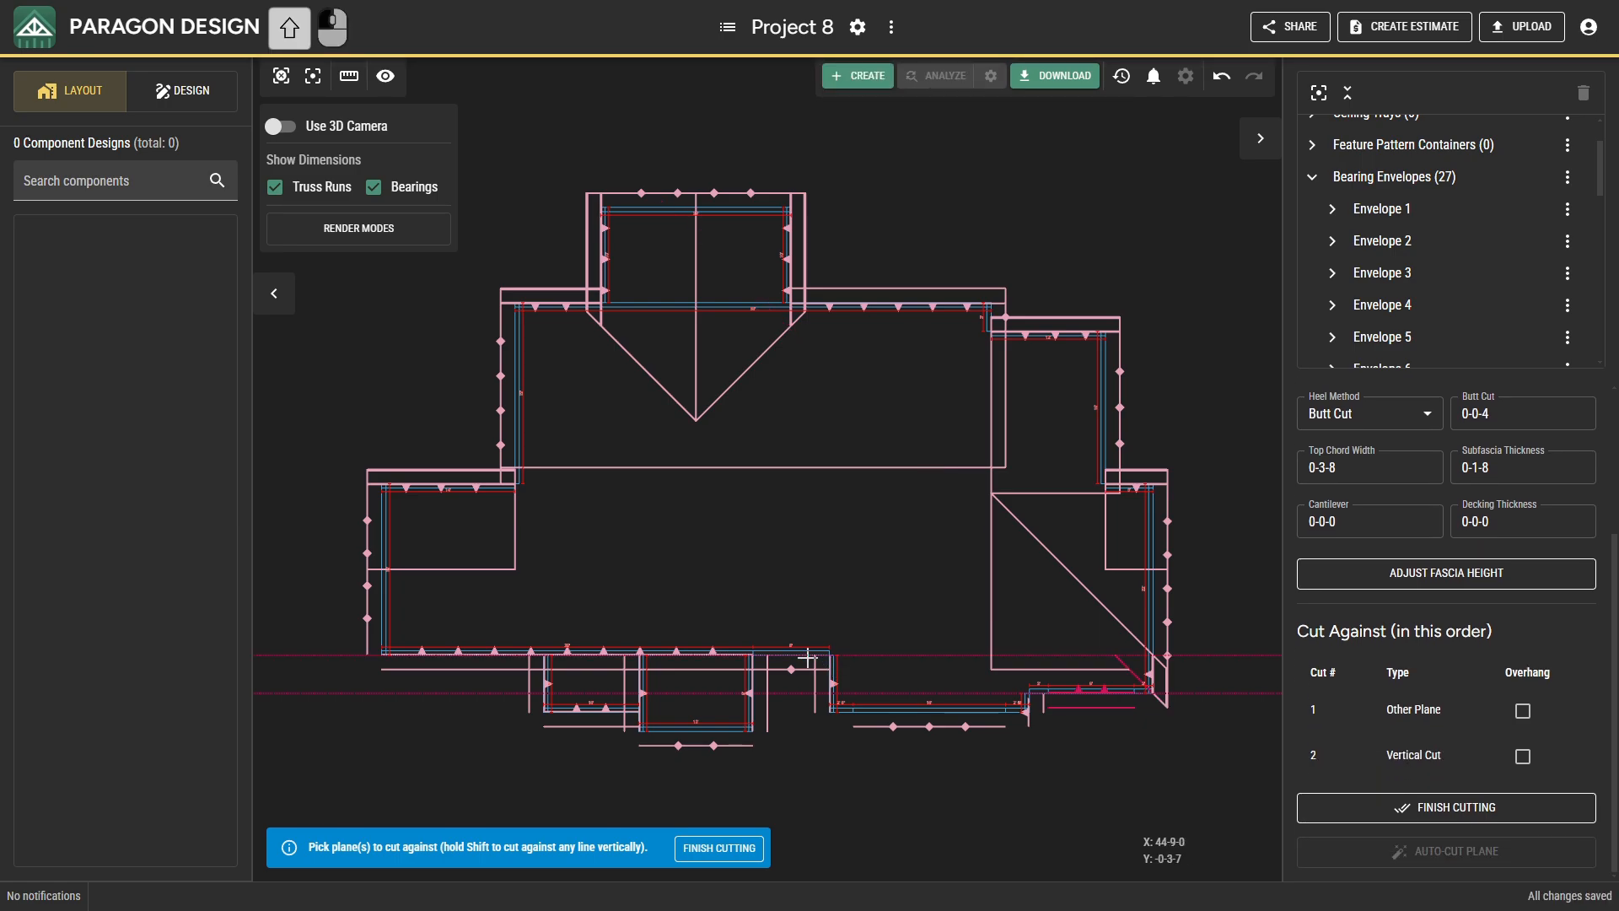
pyautogui.click(1028, 711)
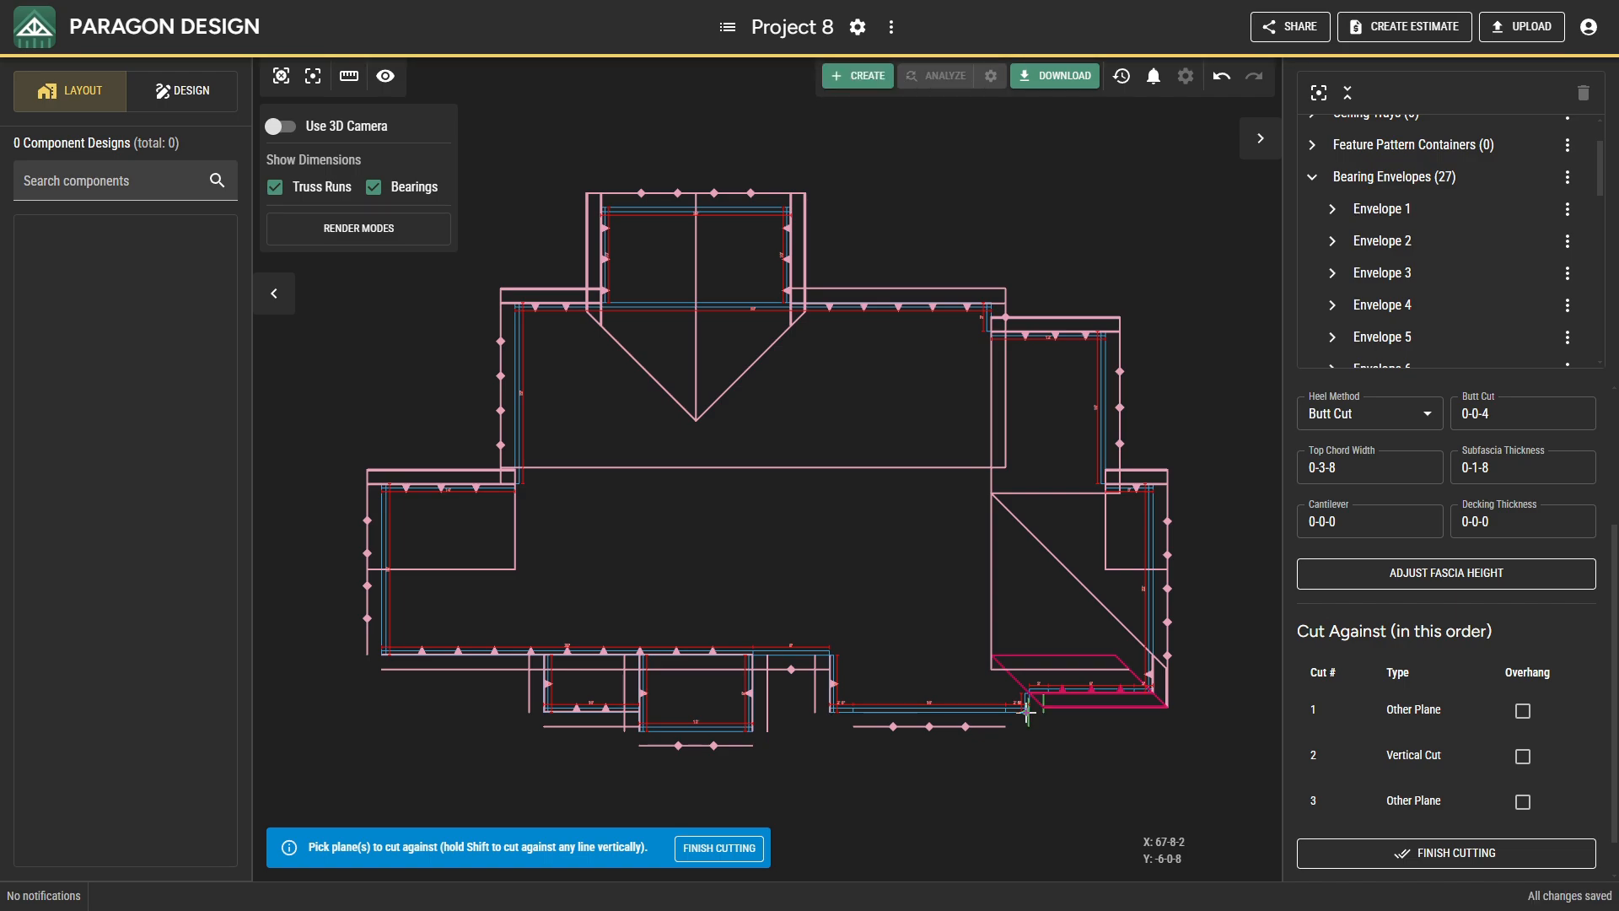
pyautogui.click(1349, 807)
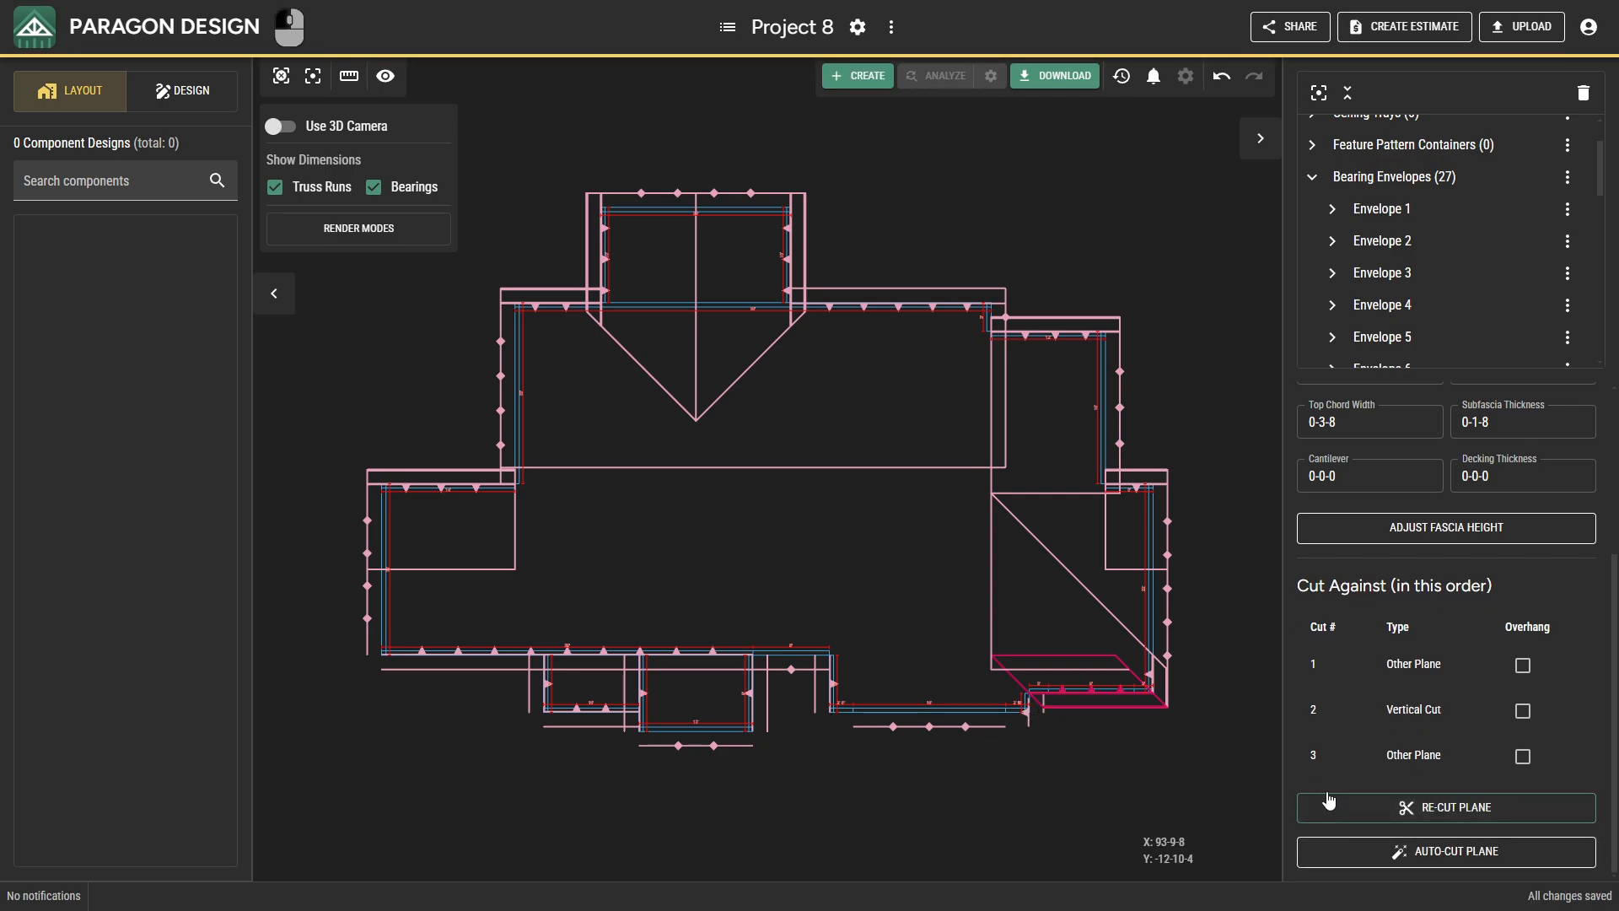
# Cut the front projection's short east plane against the southeast front plane, vertically along the short front bearing, and against the projection's west and gable planes.
pyautogui.click(1027, 710)
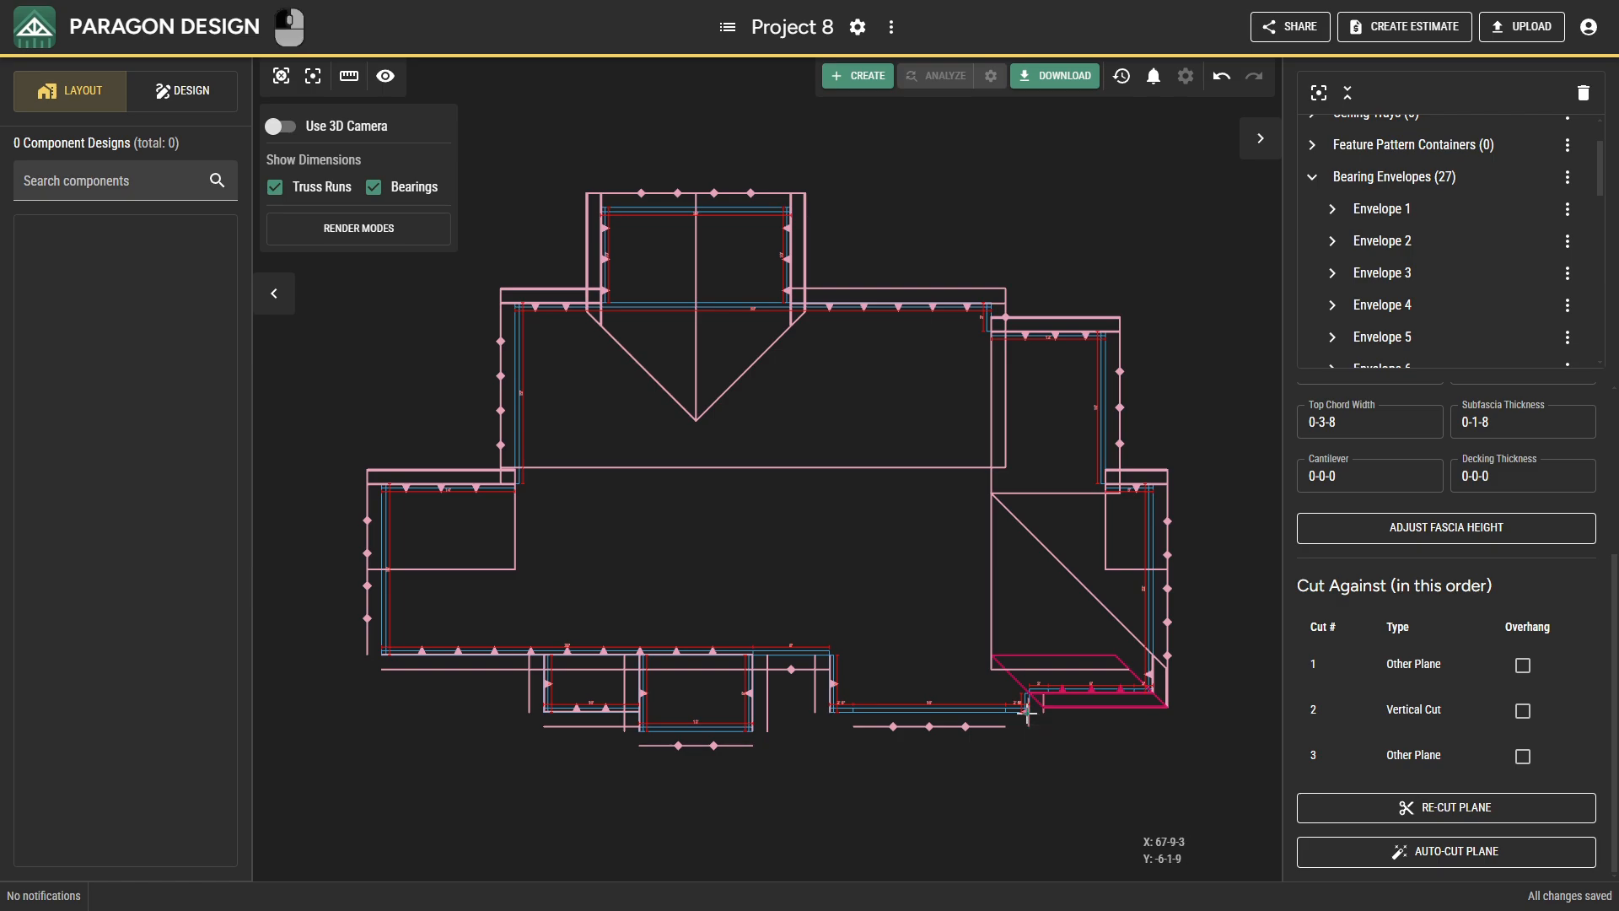
pyautogui.click(1311, 808)
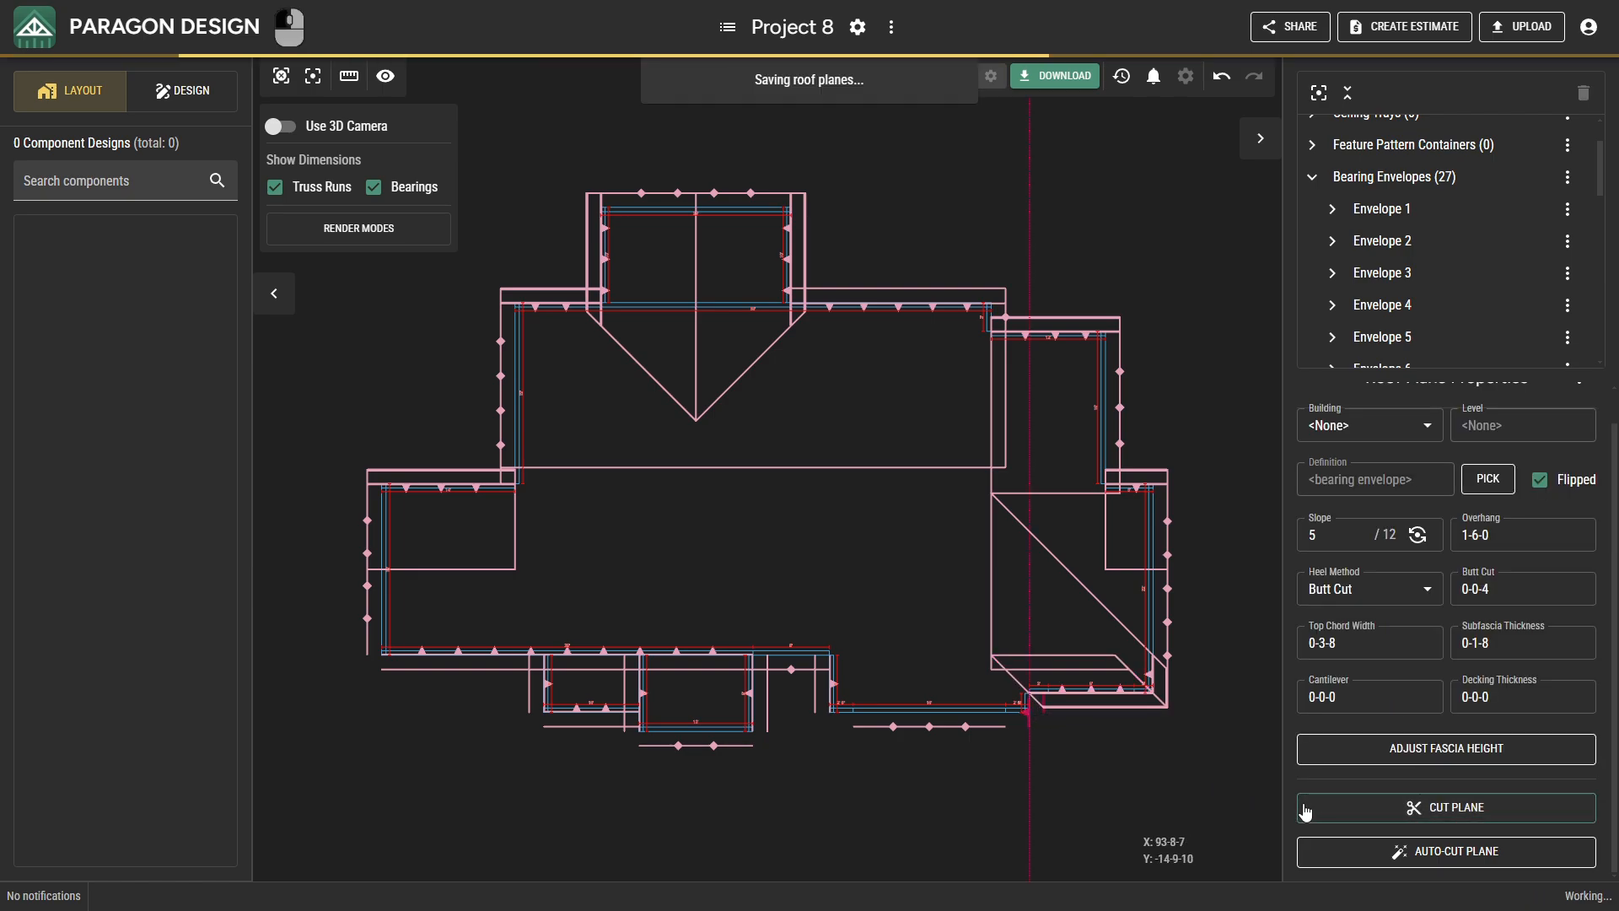
pyautogui.click(1093, 691)
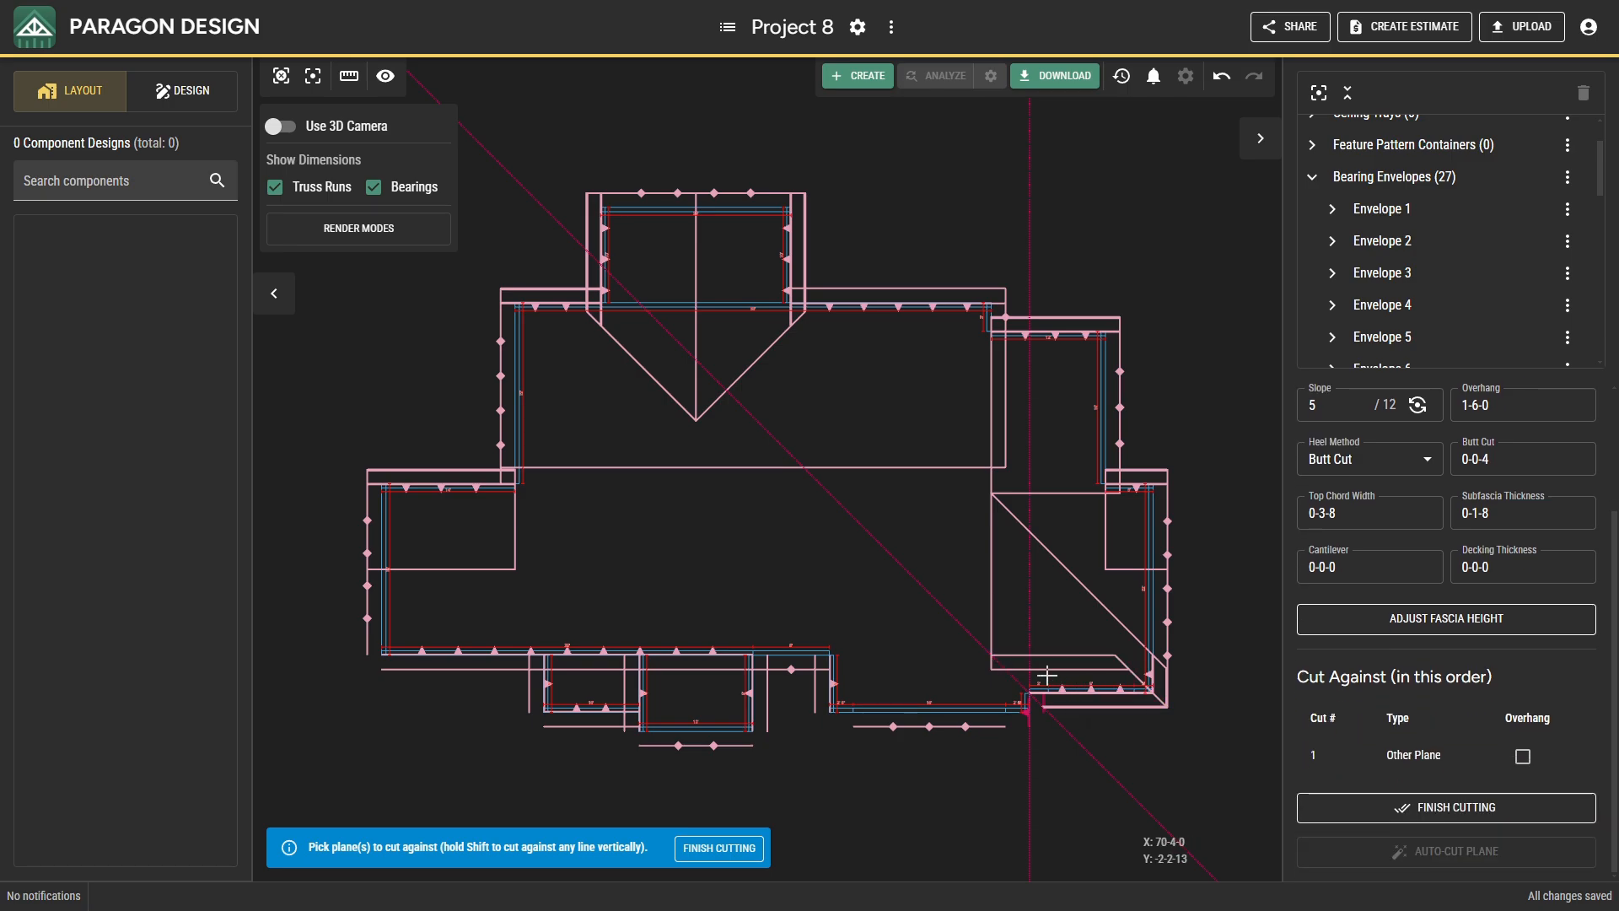
pyautogui.keyDown('shift'); pyautogui.click(808, 658); pyautogui.keyUp('shift')
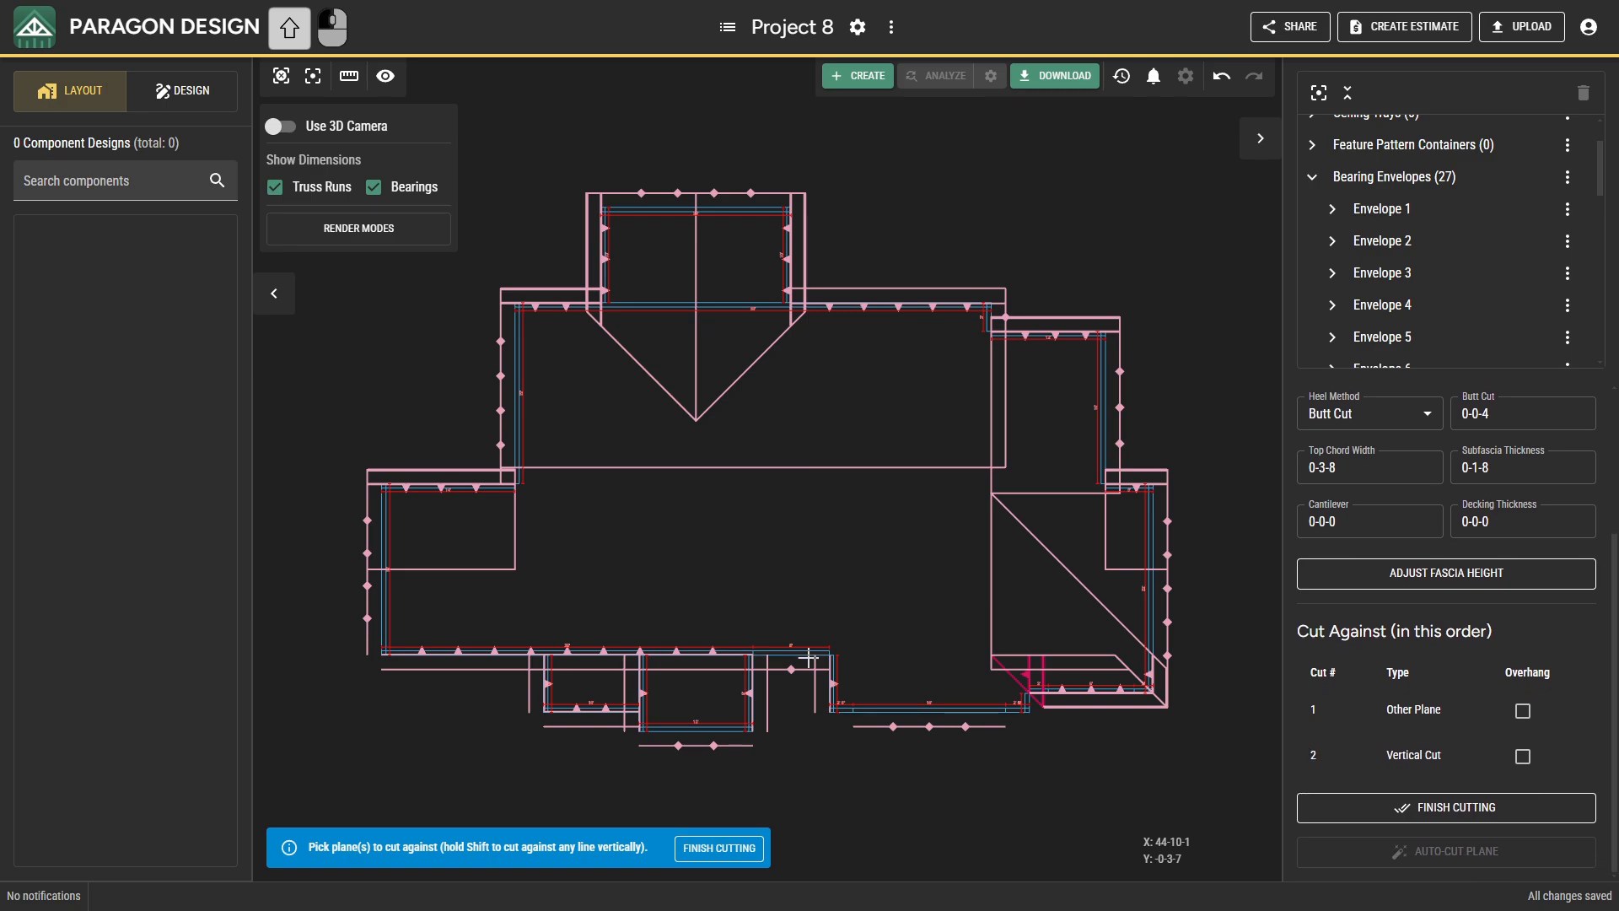
pyautogui.click(835, 681)
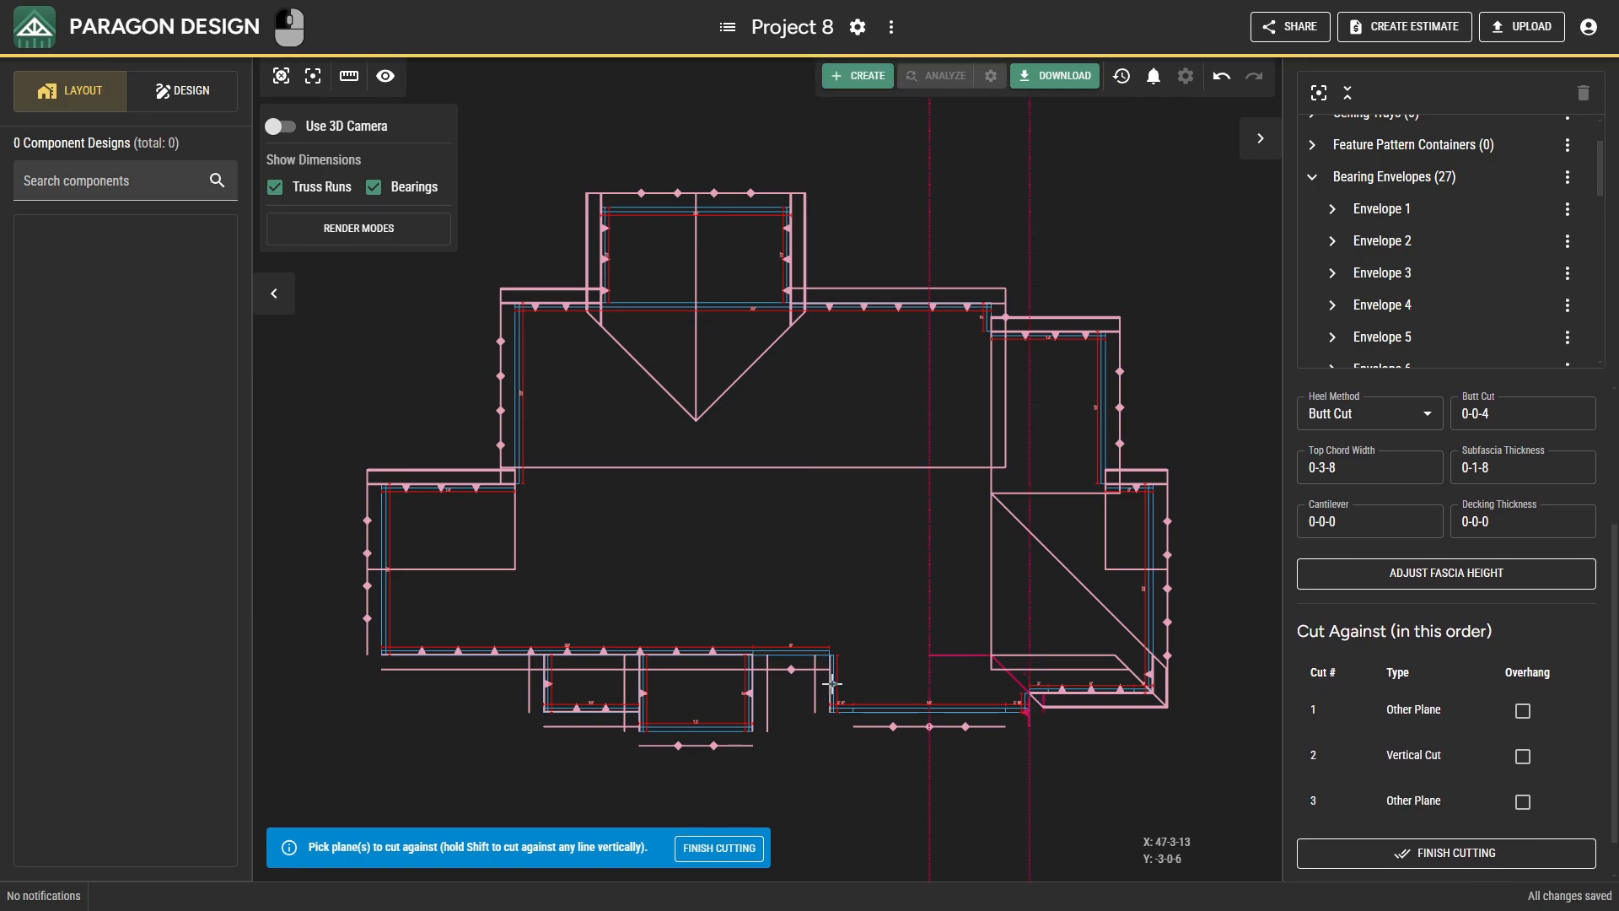
pyautogui.click(894, 723)
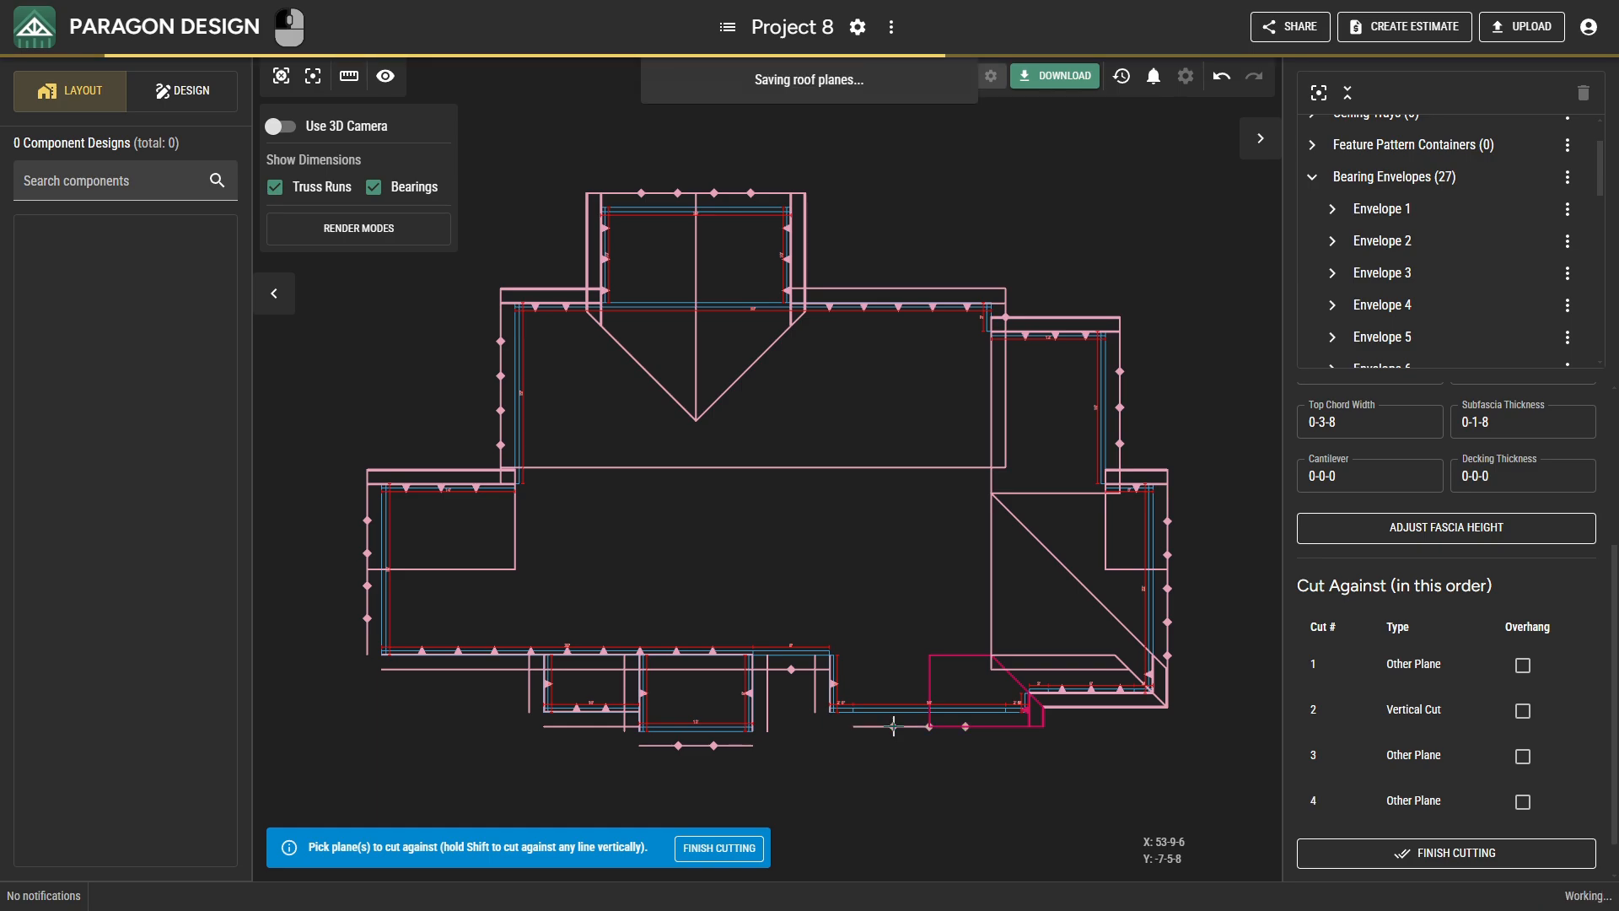
pyautogui.click(1360, 808)
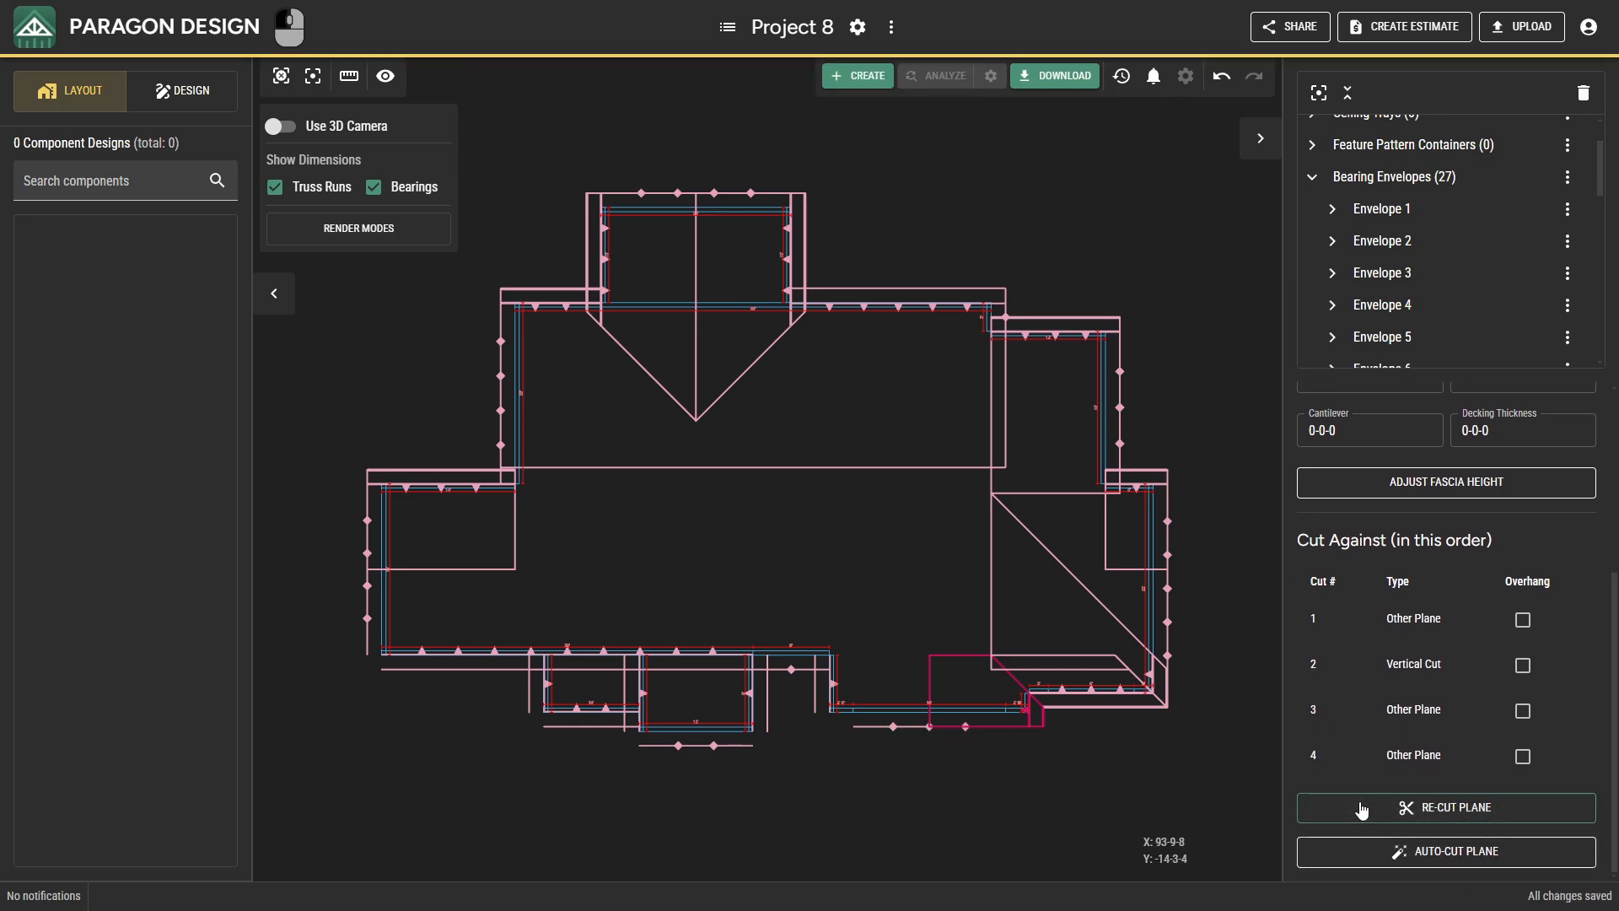
# Cut the front projection's west plane against its gable plane and short east plane, the short front gable, the east wall's plane and the long front plane.
pyautogui.click(1360, 808)
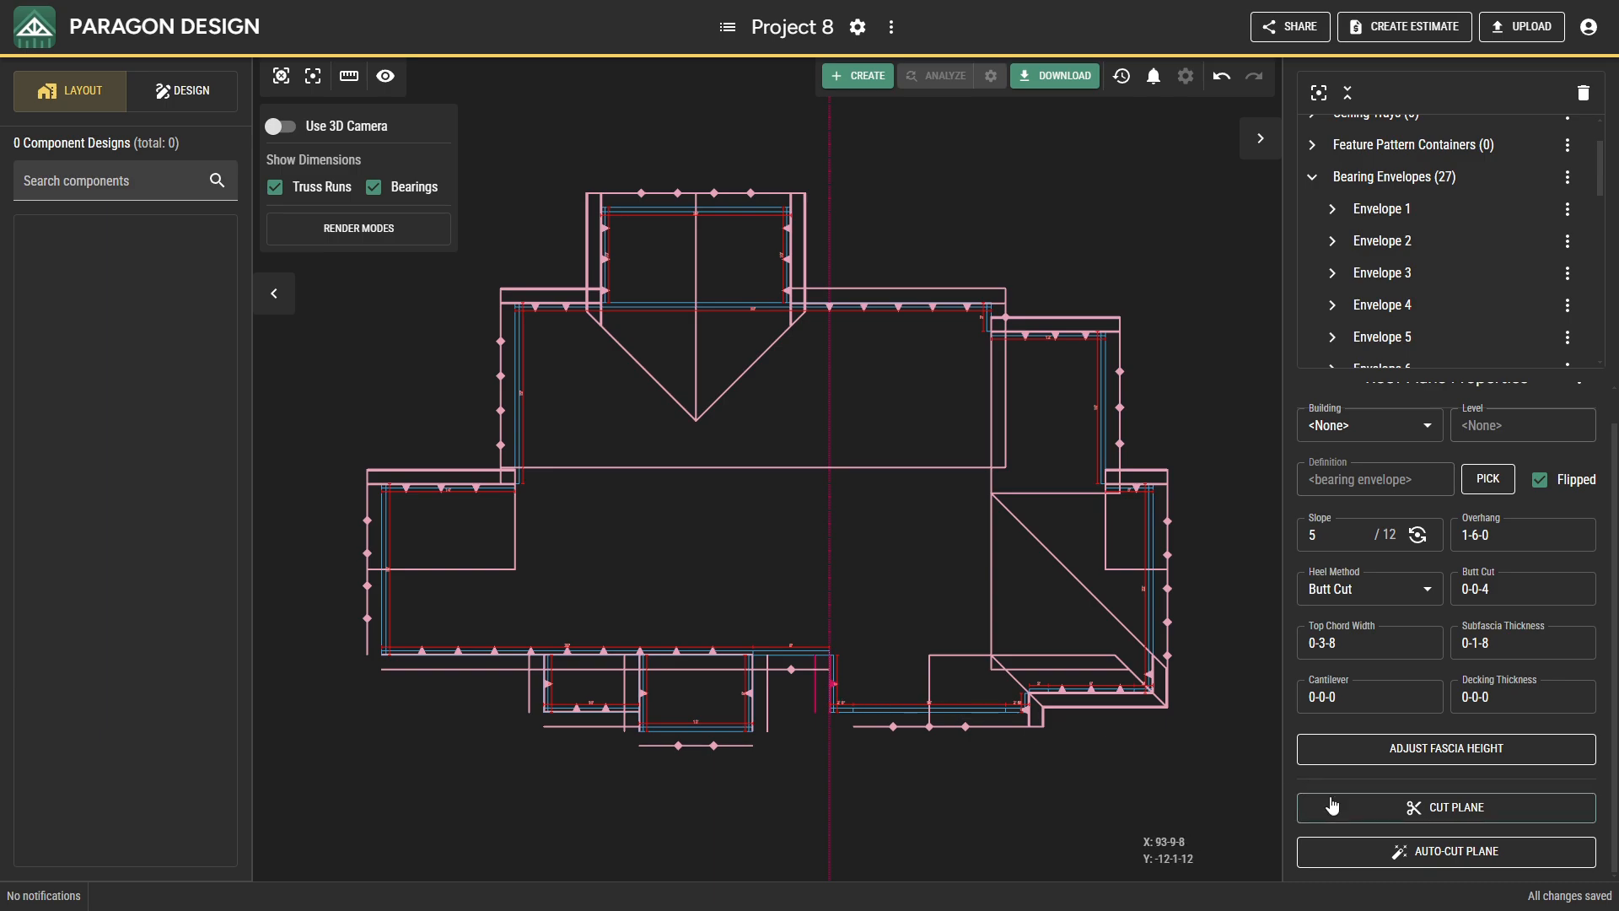
pyautogui.click(1330, 805)
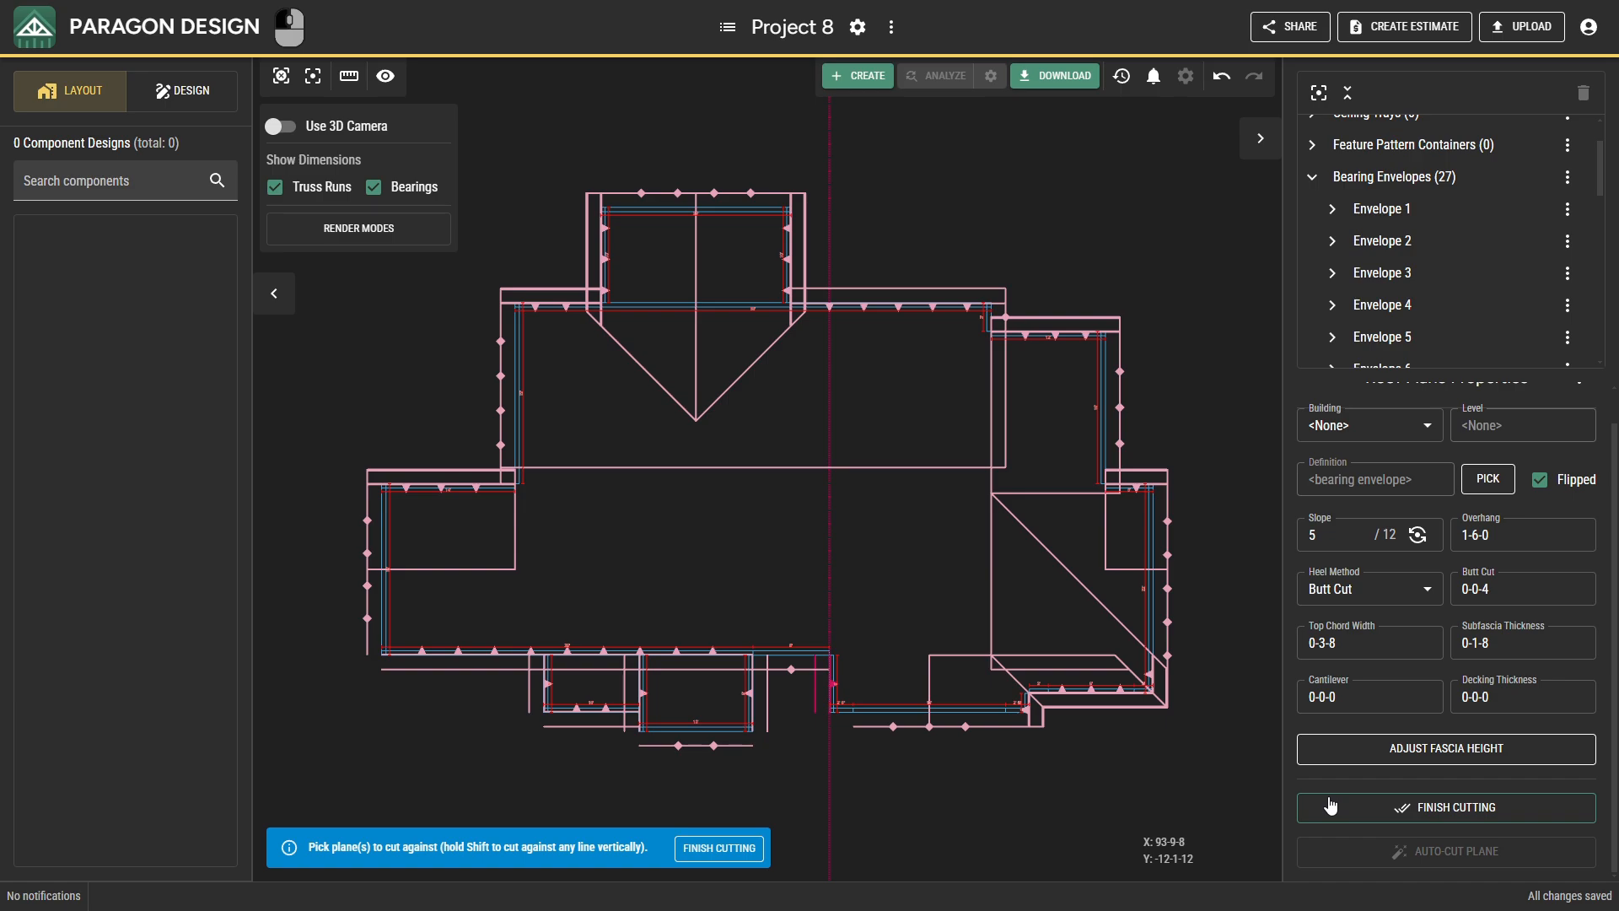
pyautogui.click(887, 729)
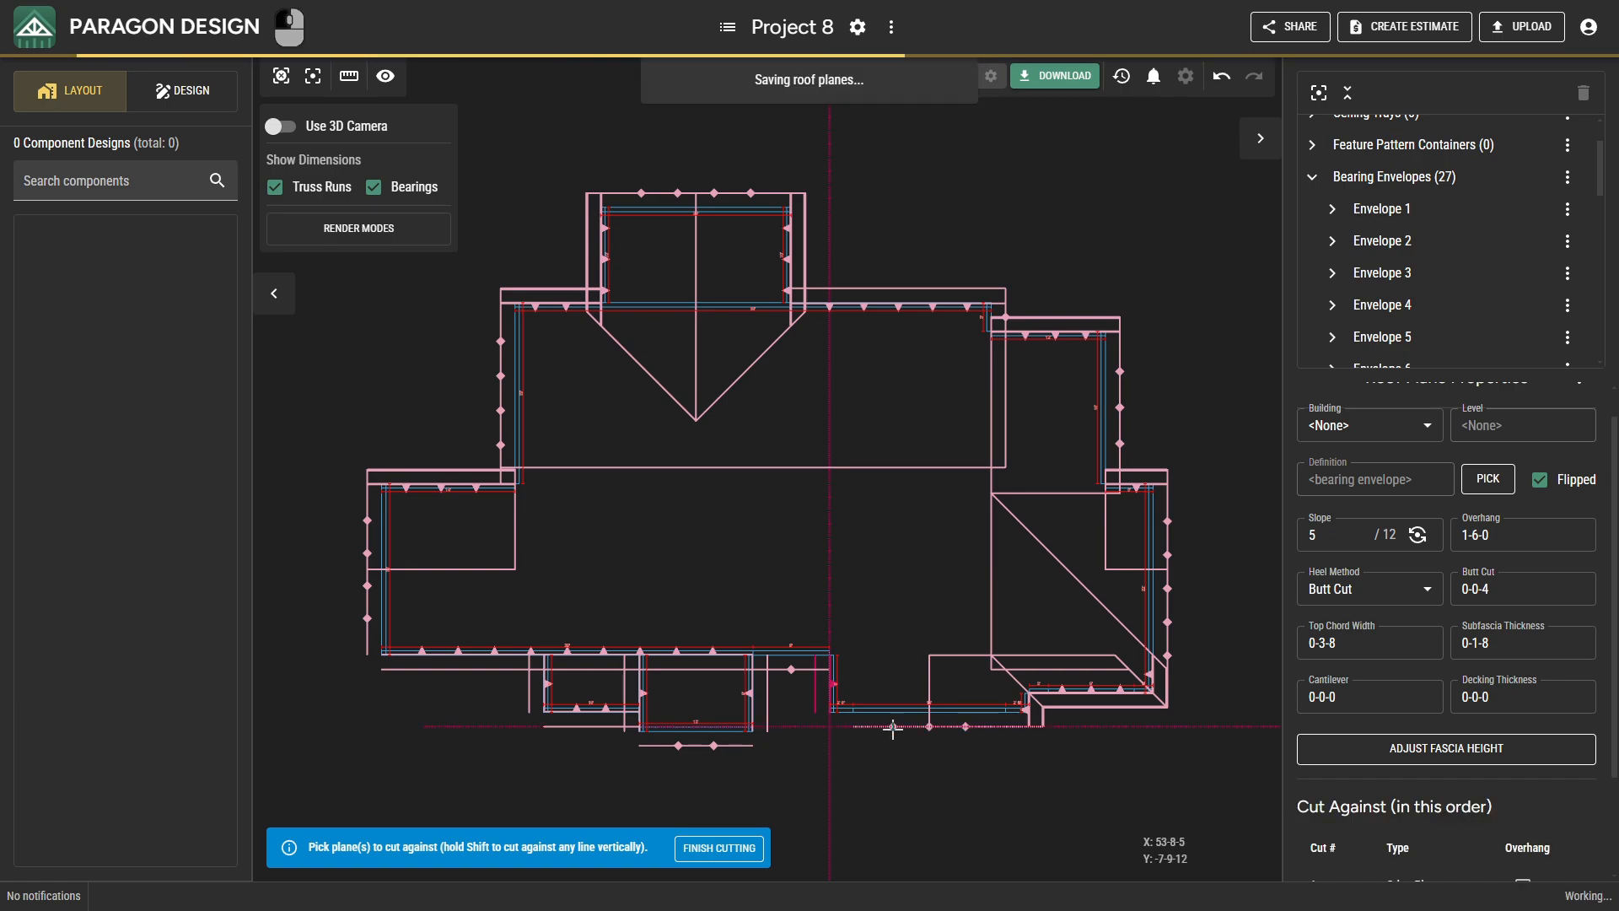
pyautogui.click(1017, 714)
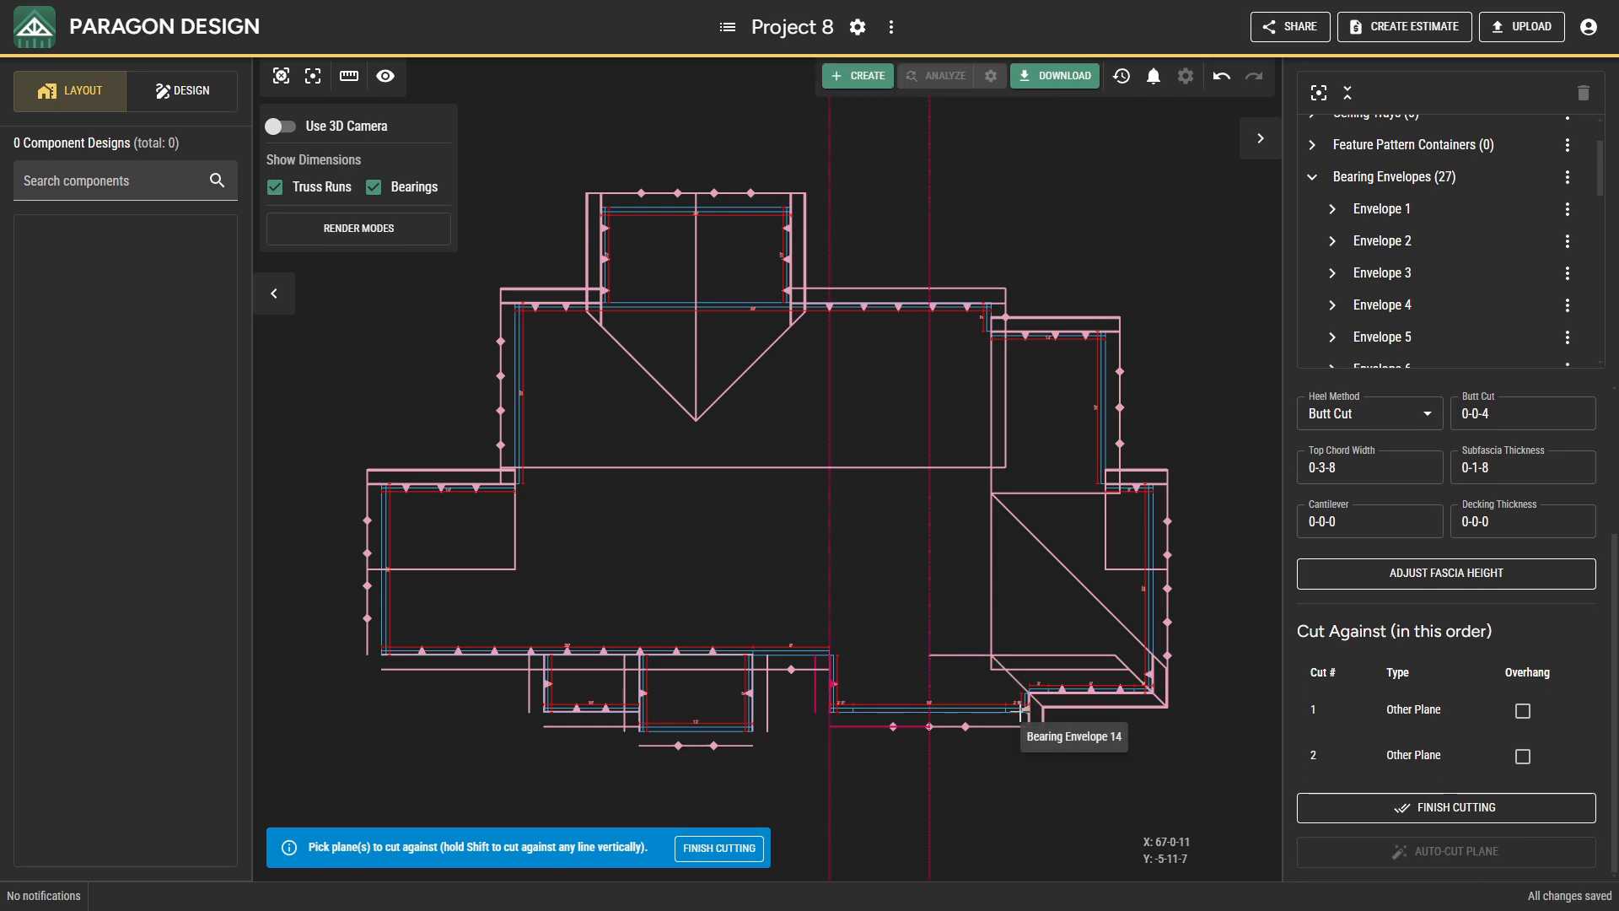
pyautogui.click(793, 669)
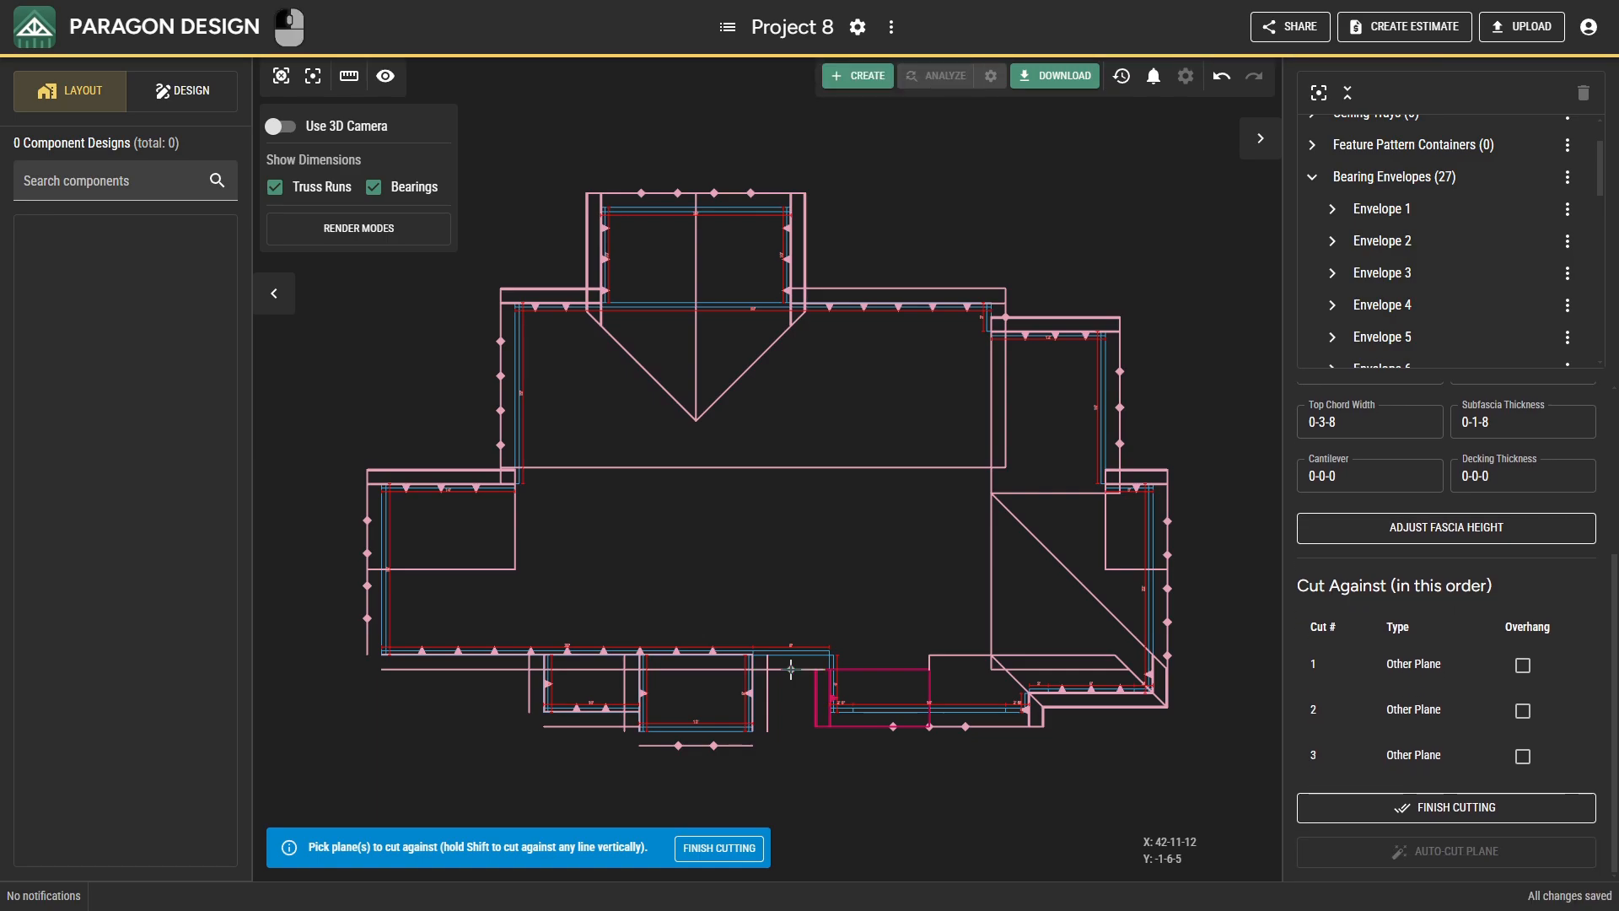
pyautogui.click(1145, 671)
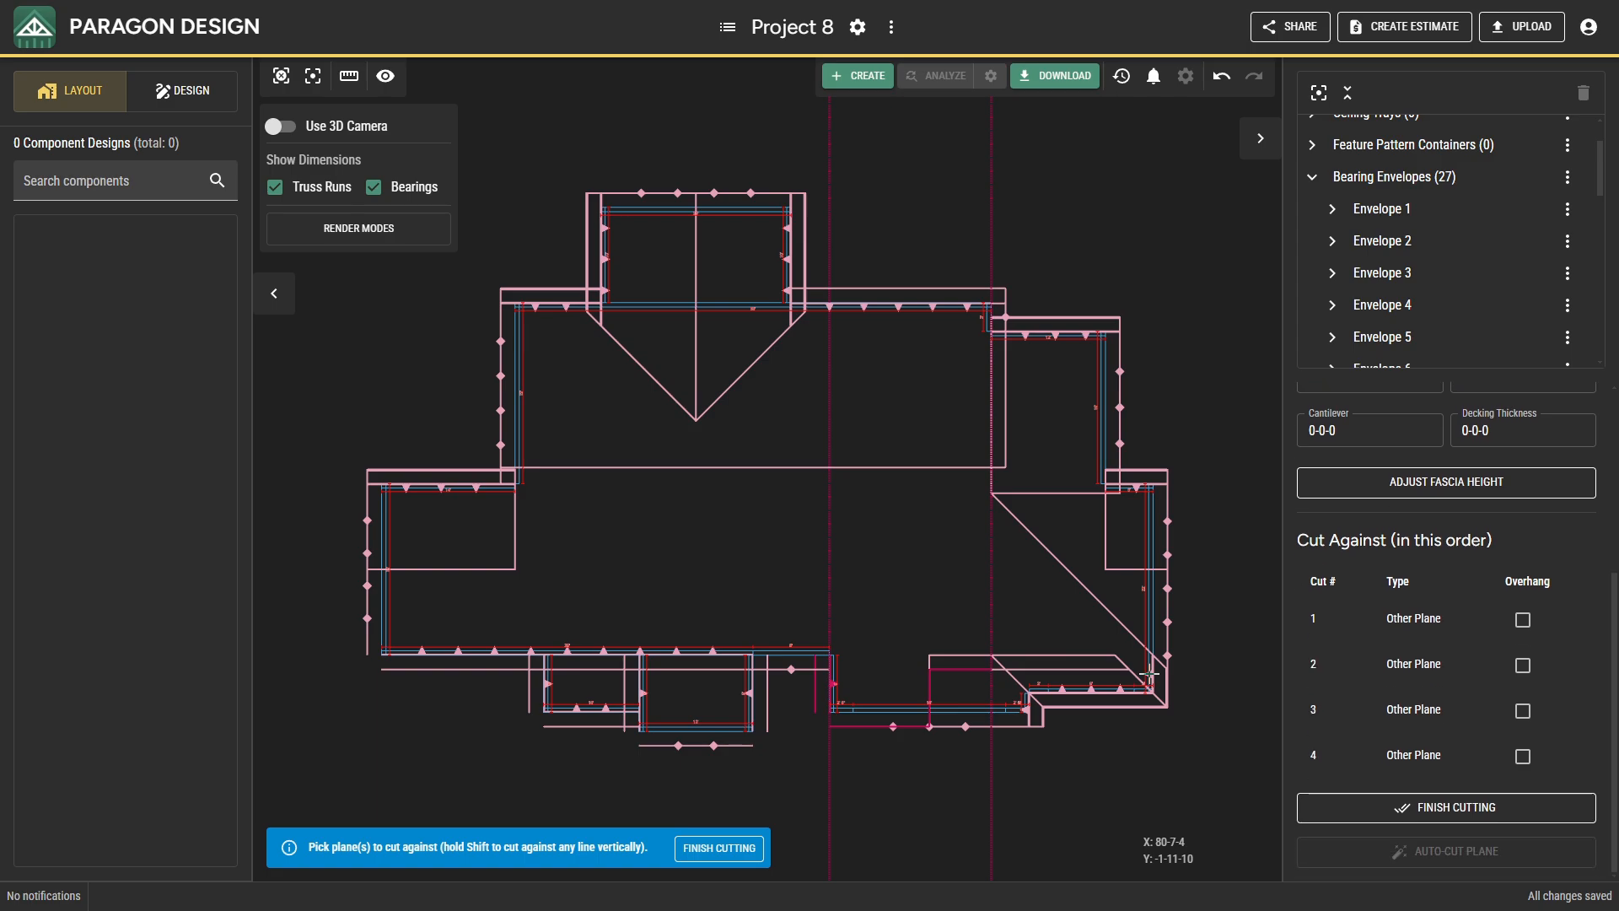
pyautogui.click(714, 653)
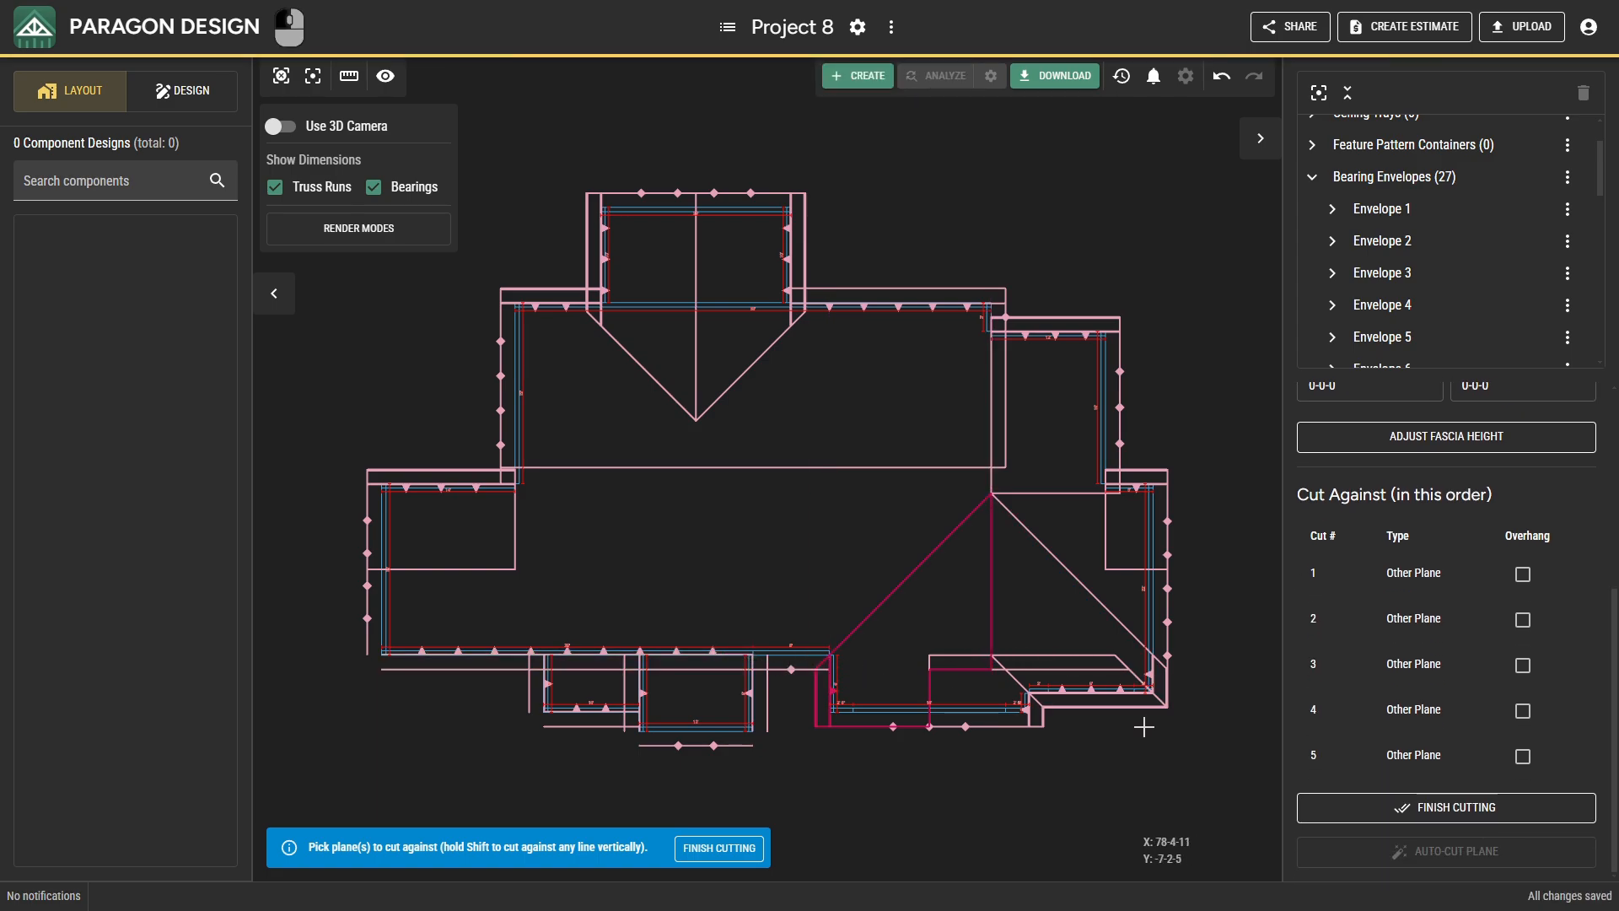
pyautogui.click(1349, 807)
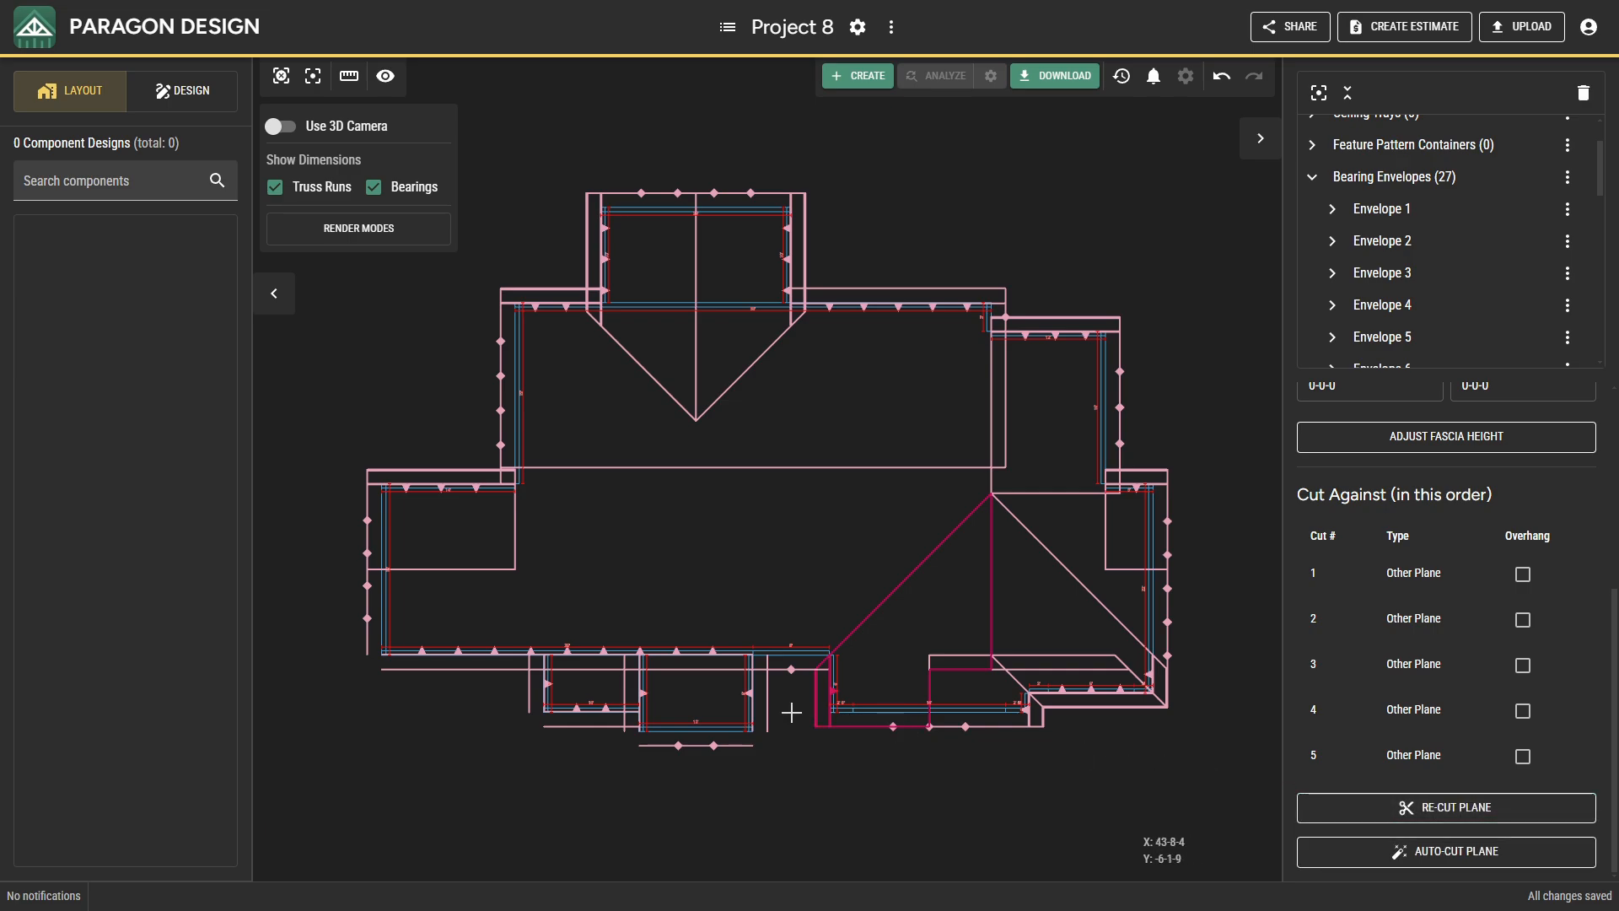
# Cut the middle front projection's west plane against its gable plane, its east plane and the front plane of the adjoining step to the west.
pyautogui.click(642, 692)
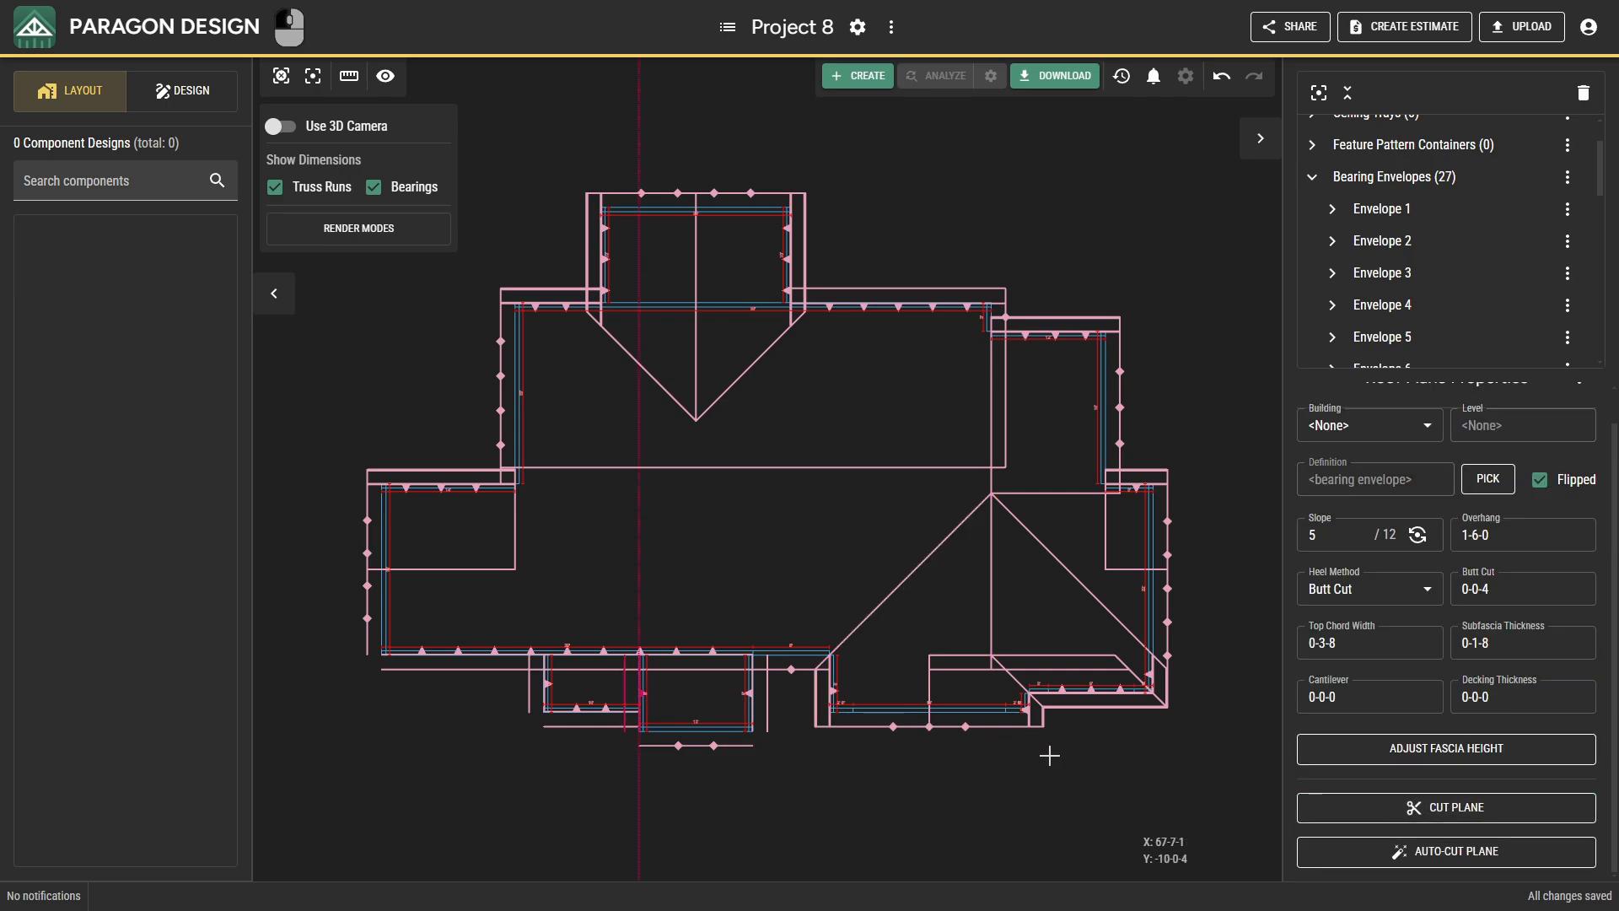
pyautogui.click(1328, 807)
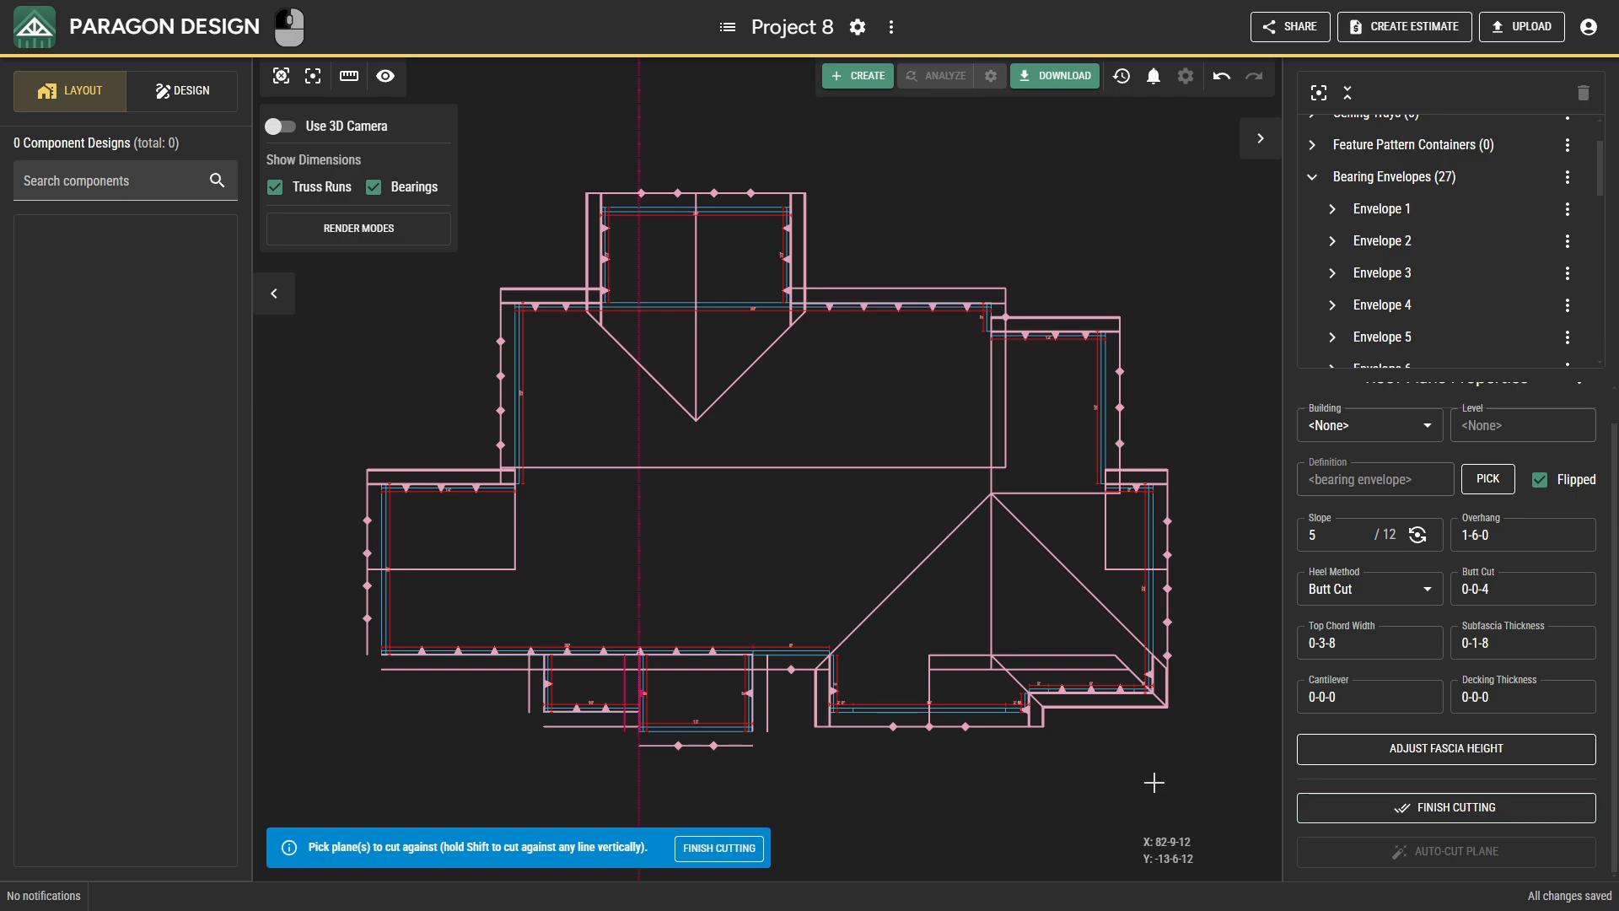
pyautogui.click(674, 746)
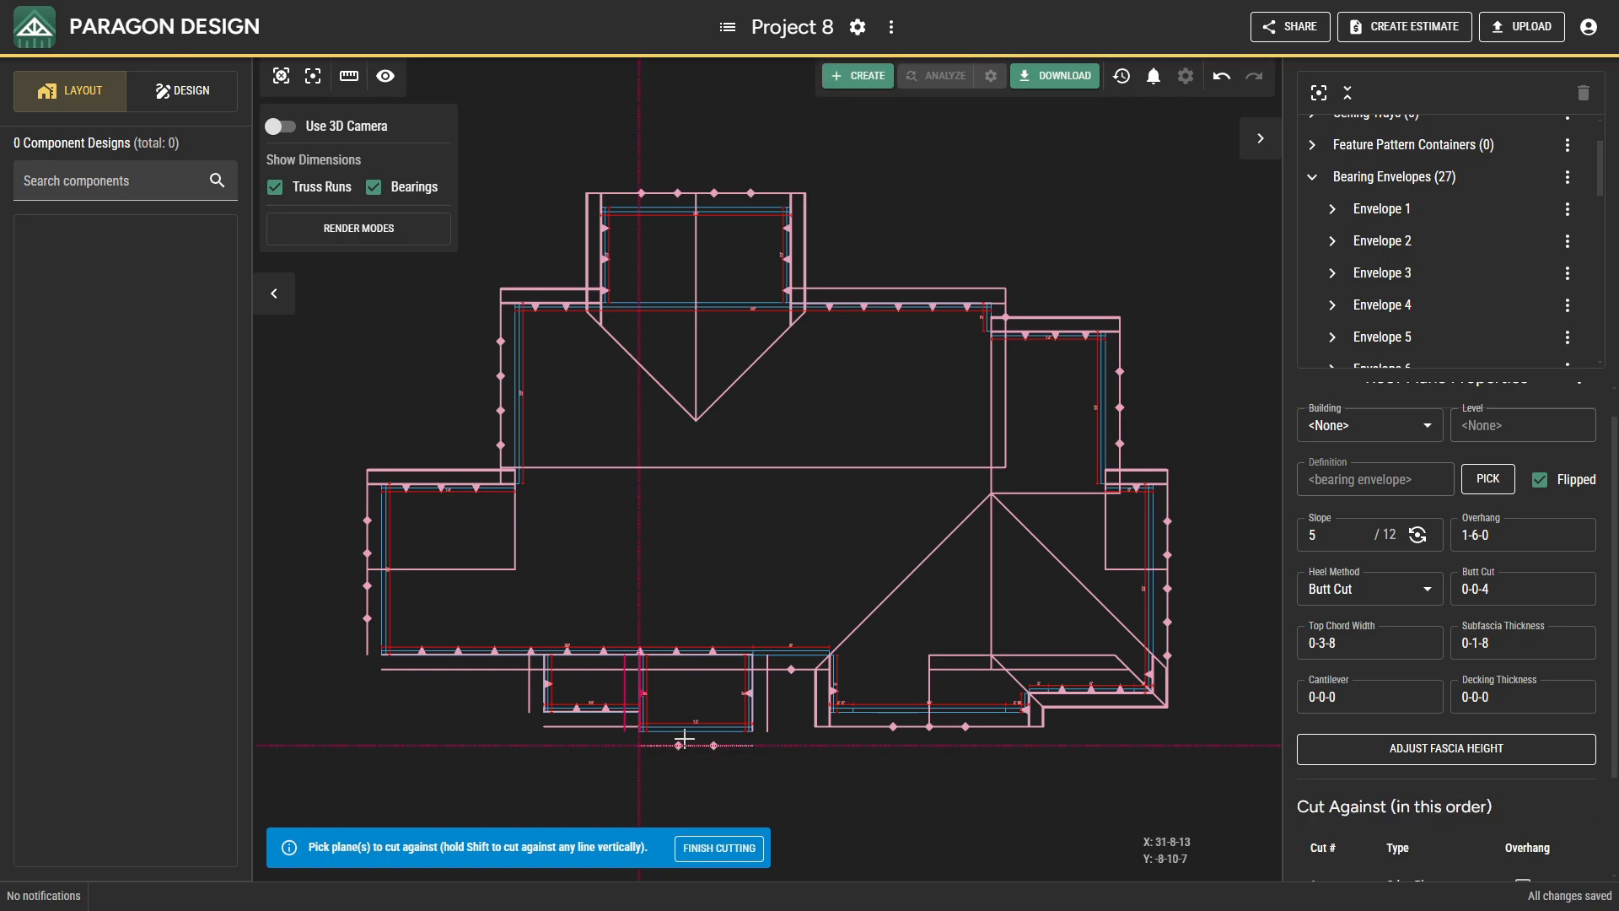
pyautogui.click(749, 693)
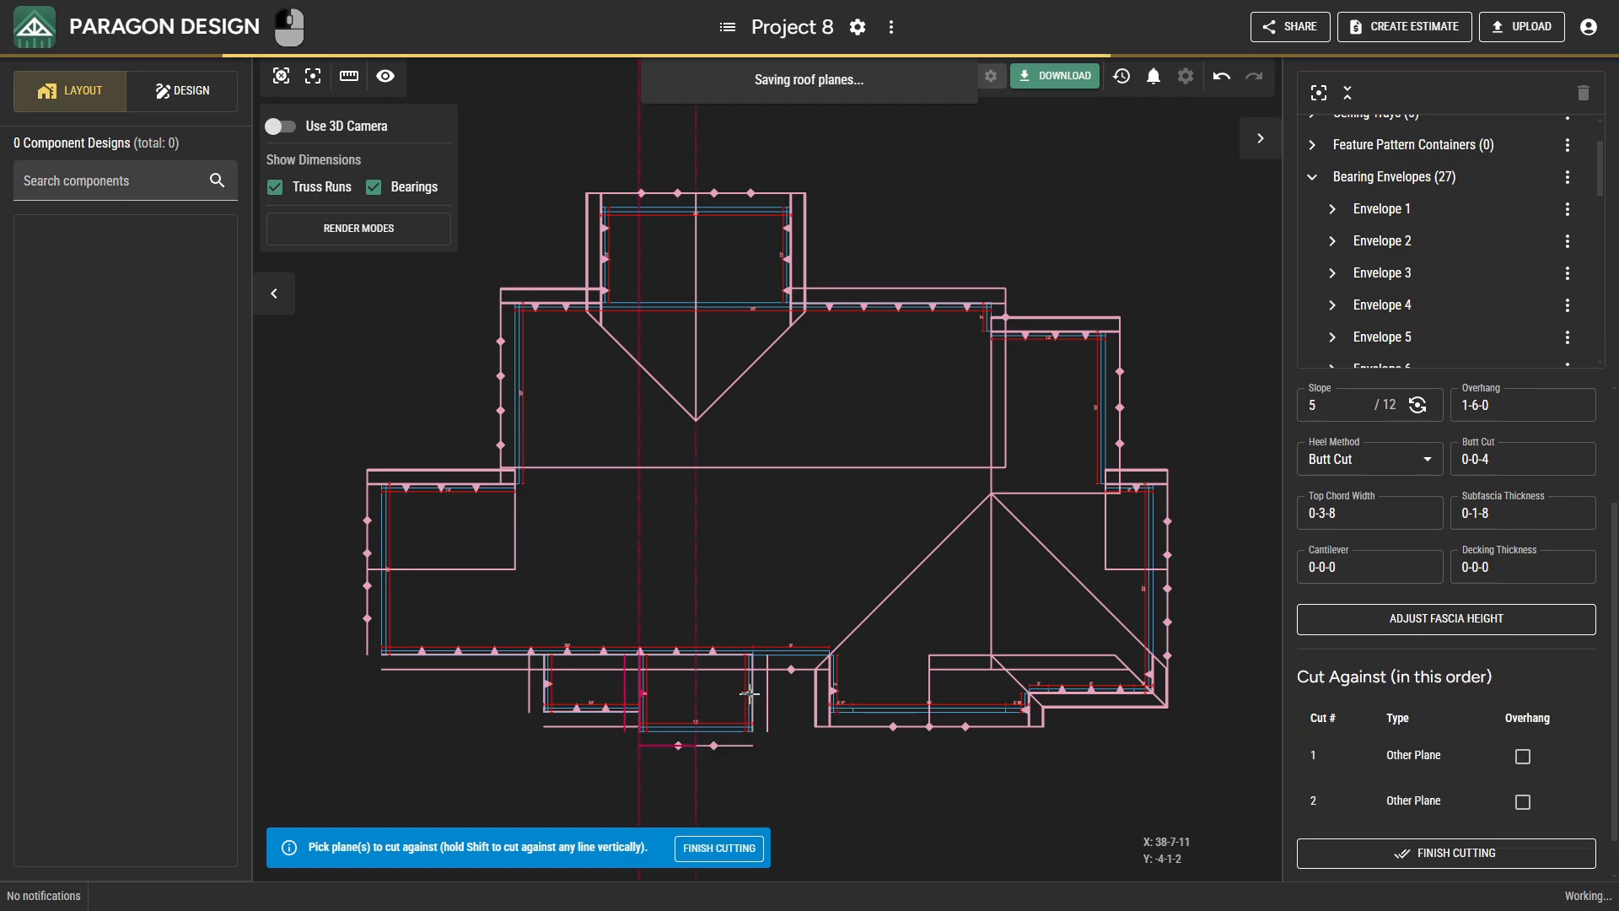
pyautogui.click(606, 708)
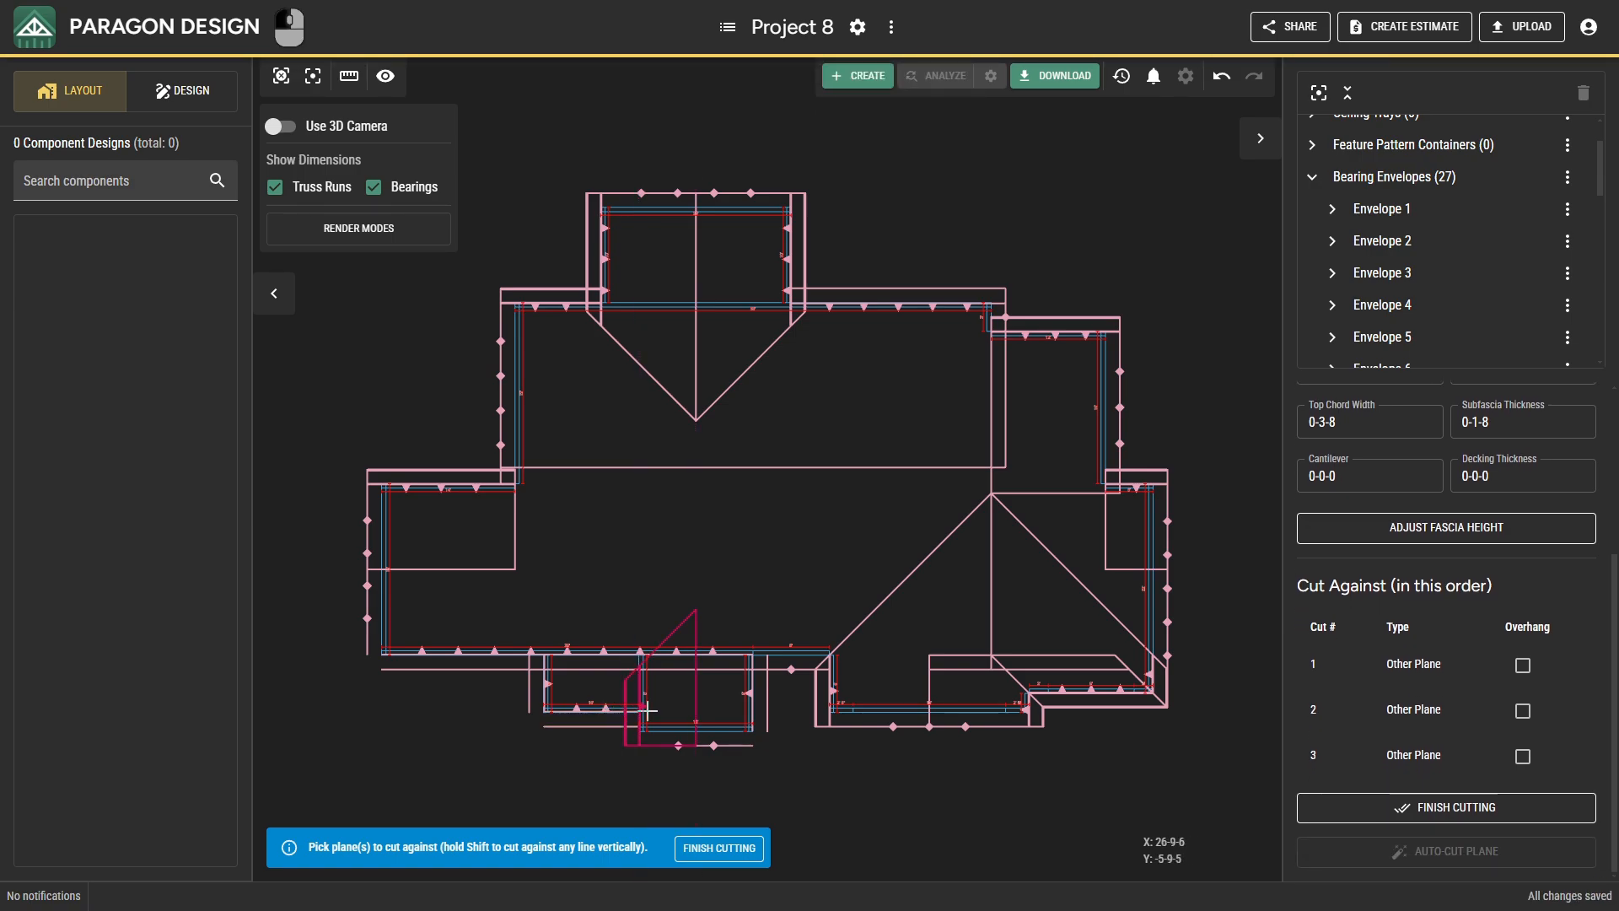
pyautogui.click(1383, 807)
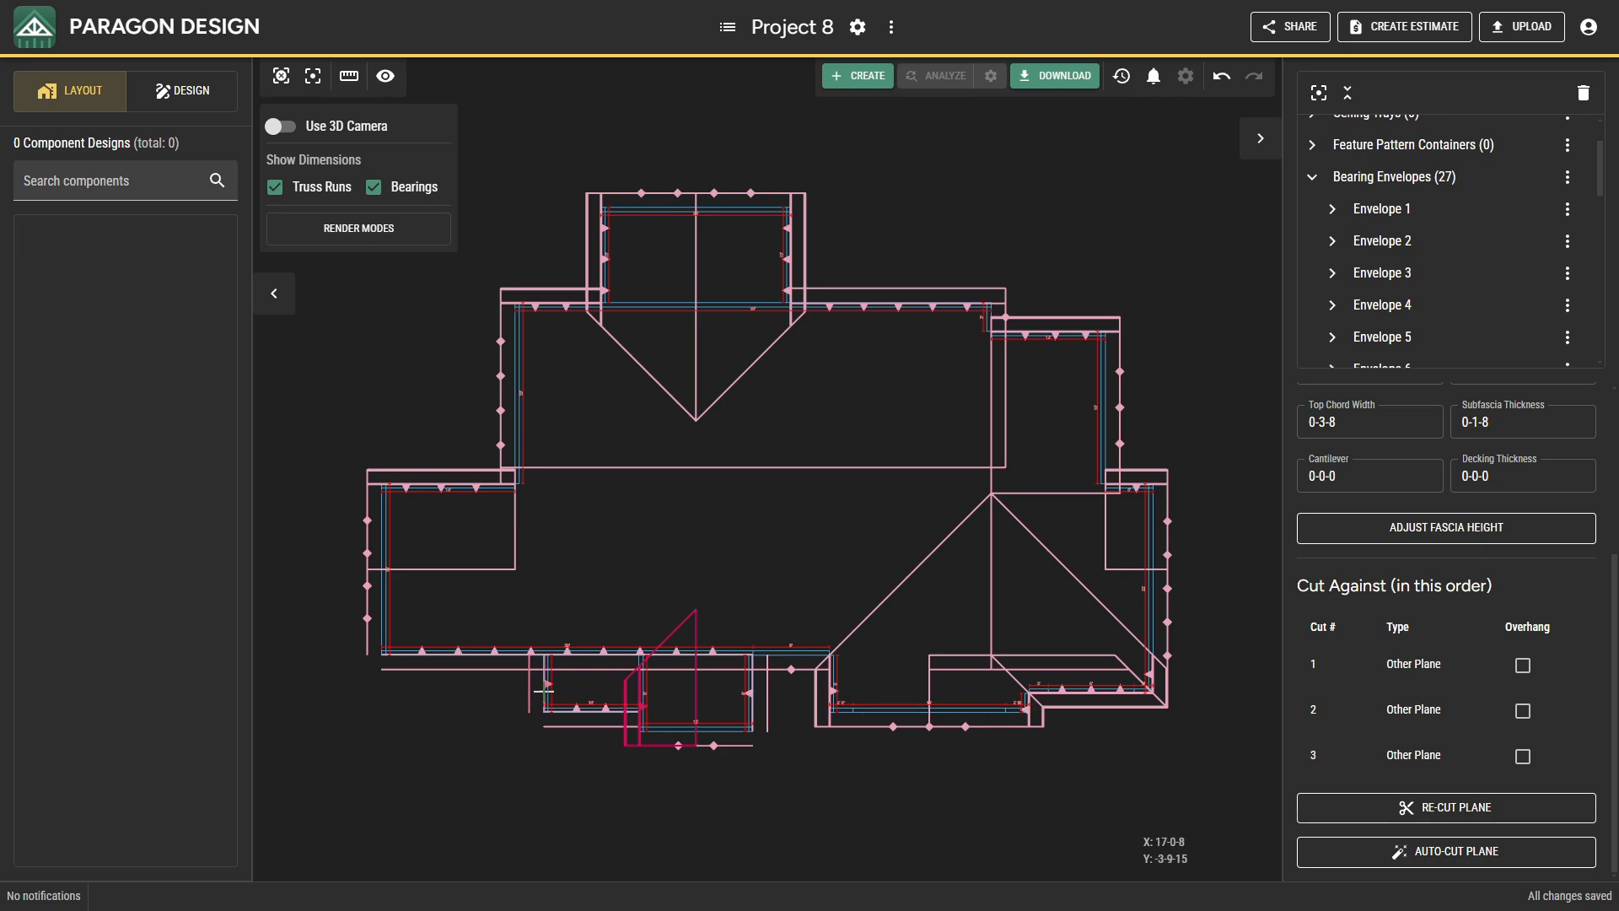
# Cut the adjoining front step's west plane against its front plane, the middle projection's east plane and the long front plane.
pyautogui.click(543, 691)
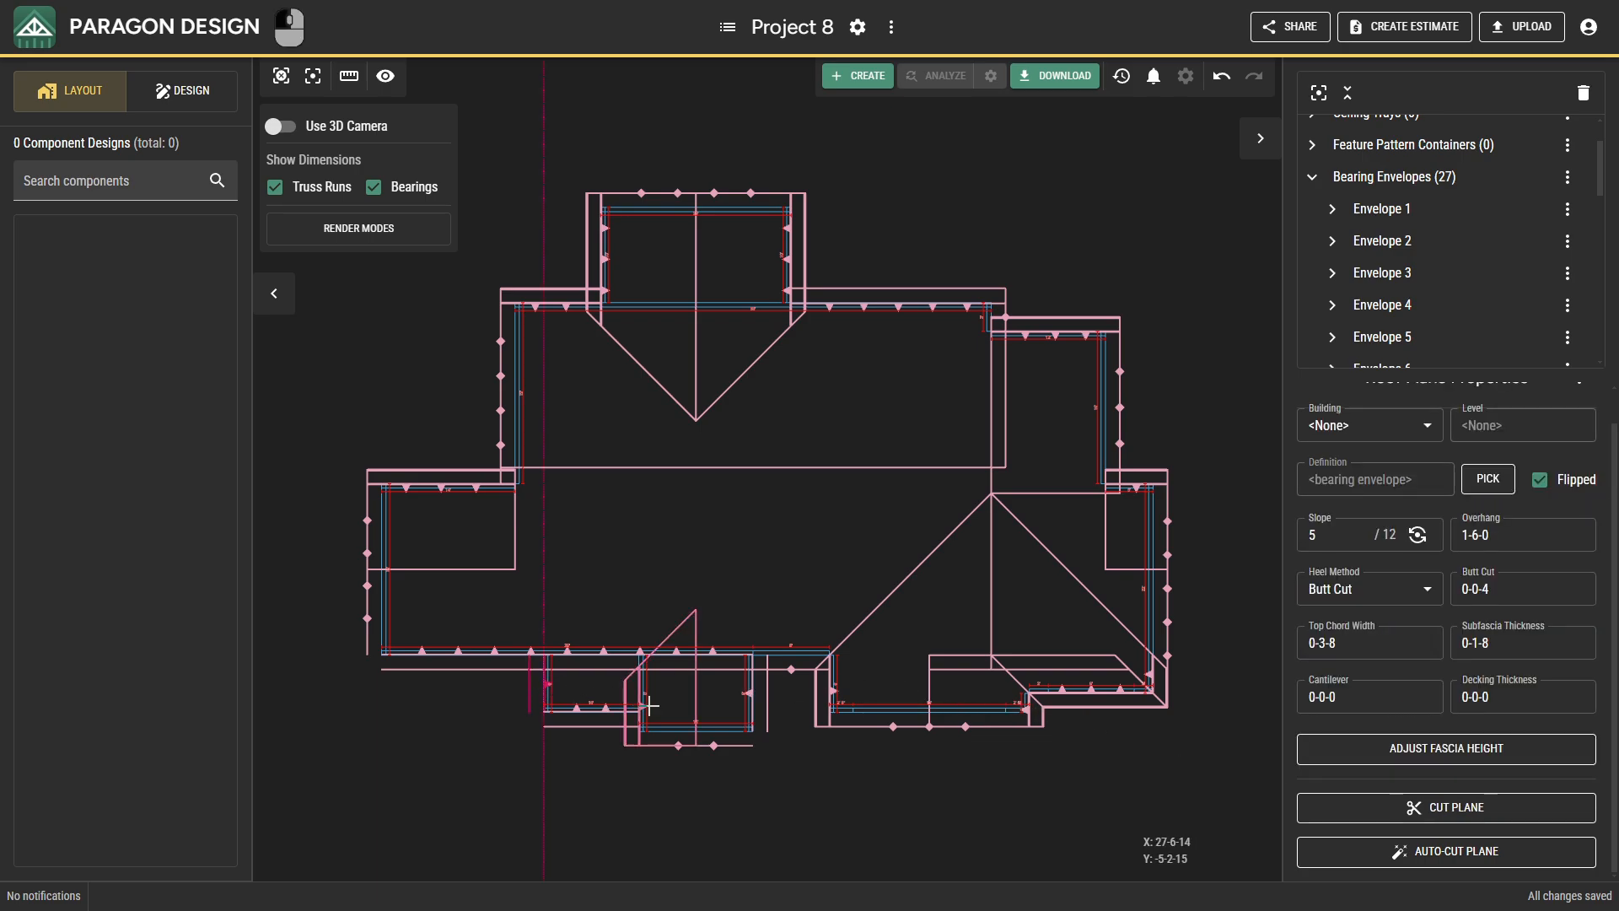
pyautogui.click(1347, 810)
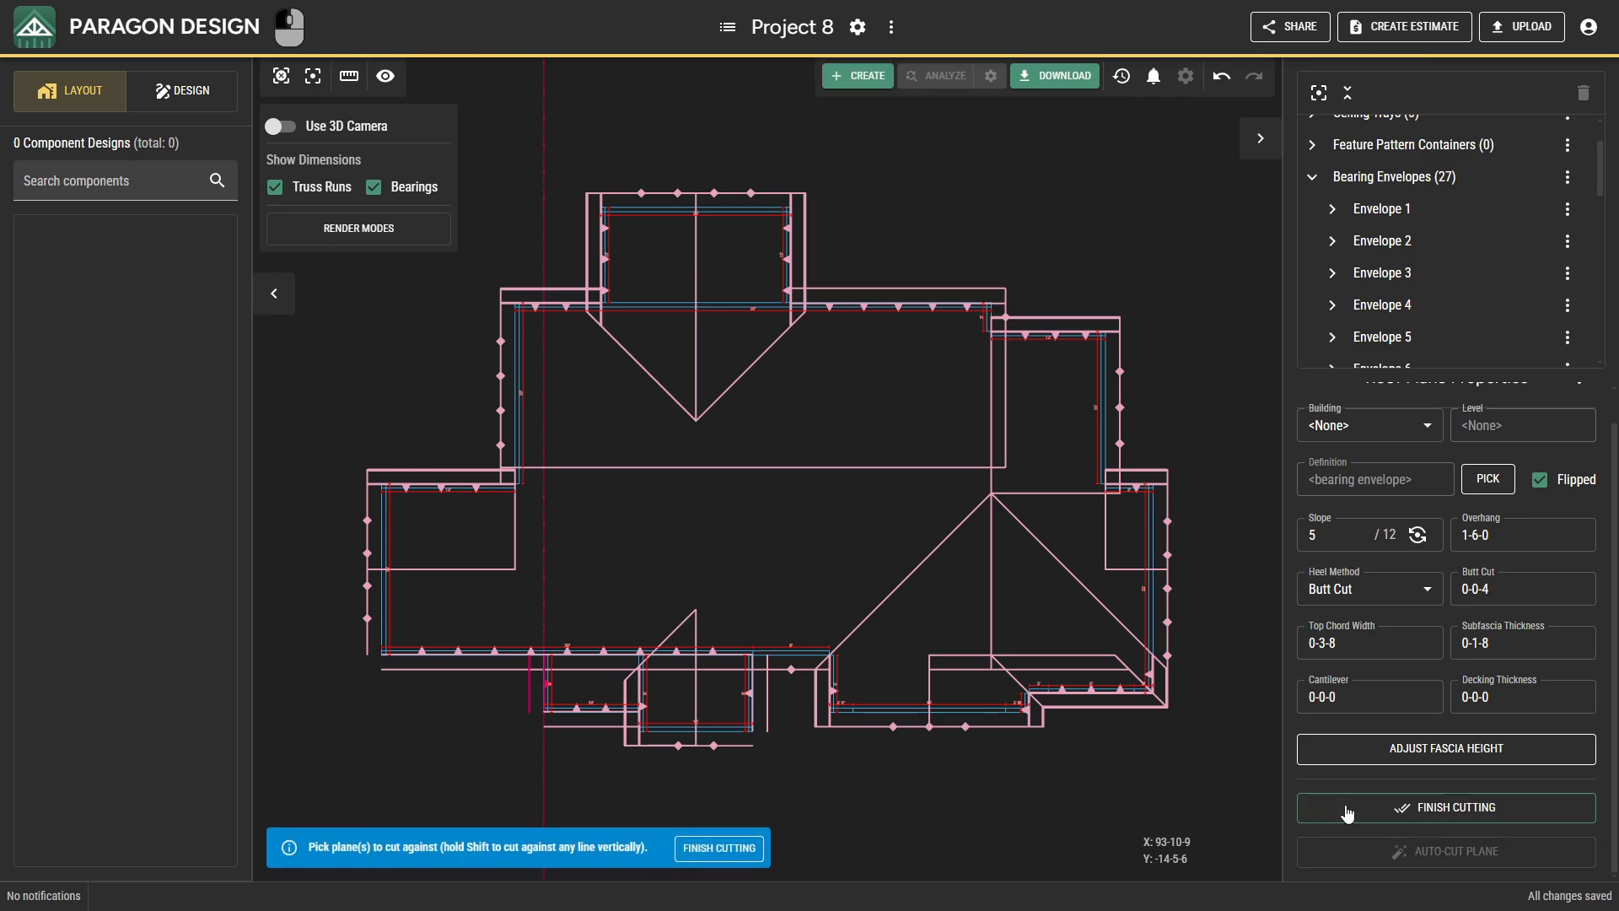
pyautogui.click(577, 713)
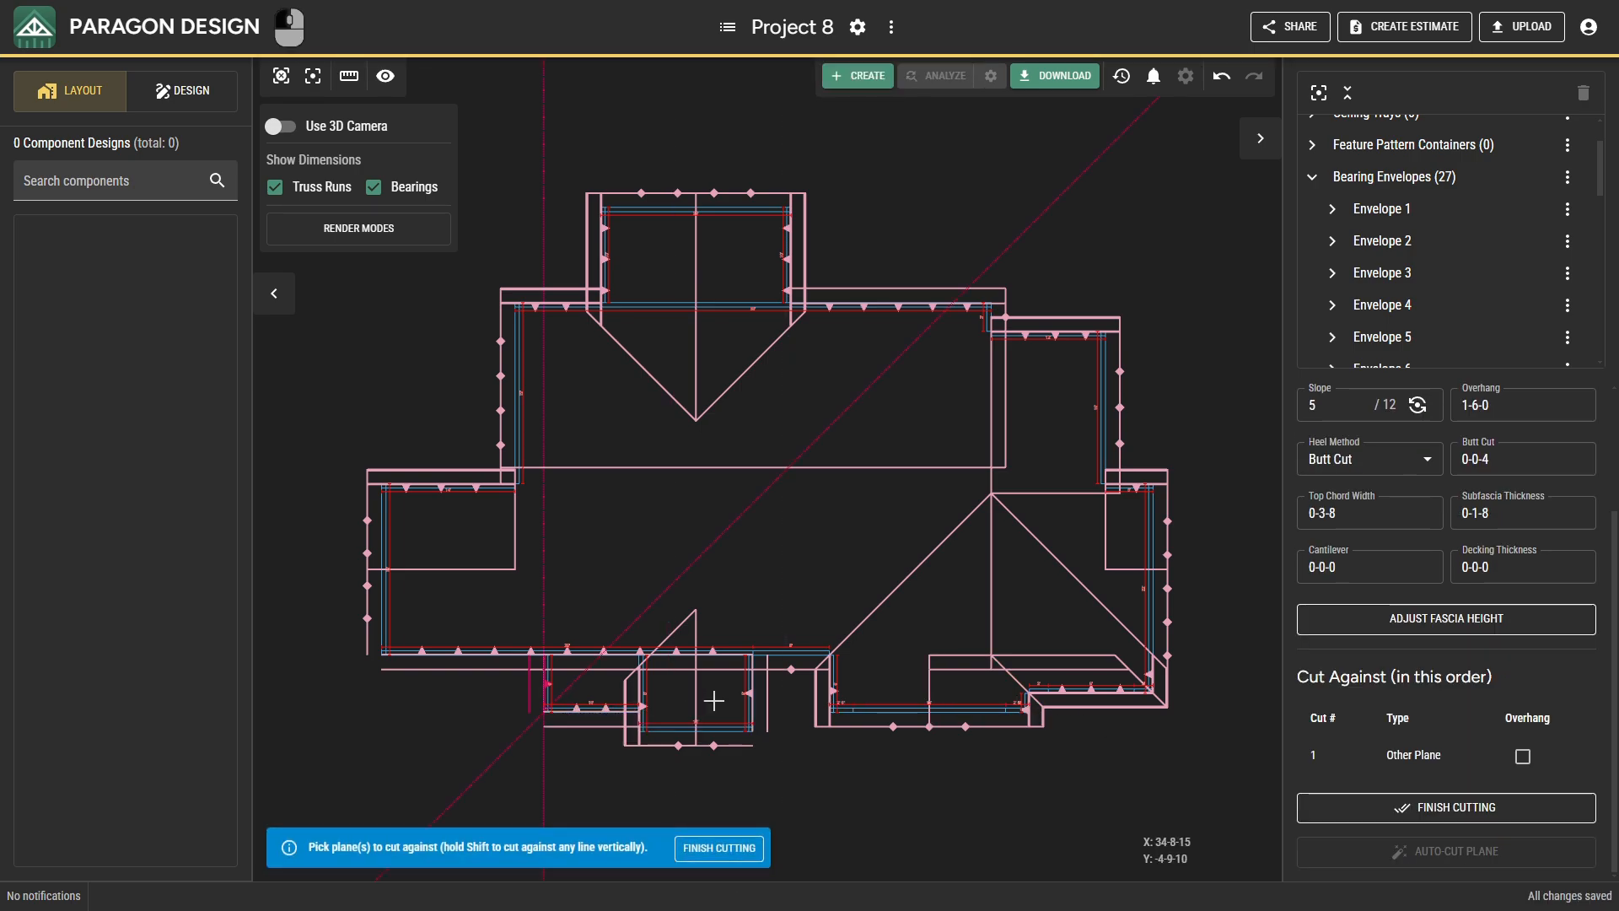
pyautogui.click(751, 692)
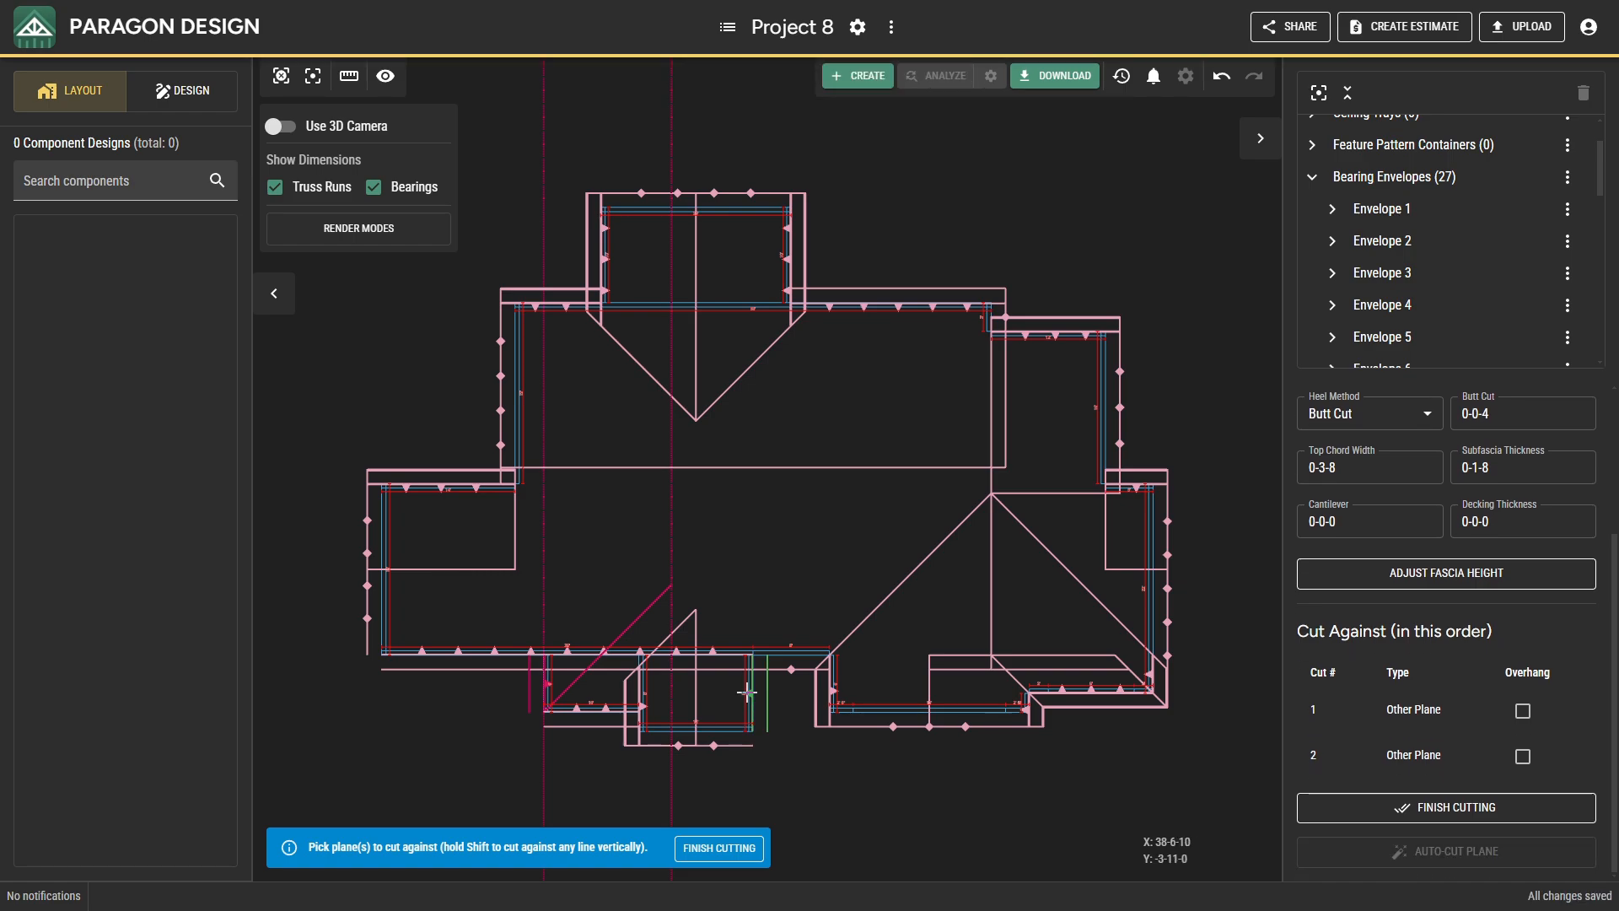
pyautogui.click(810, 676)
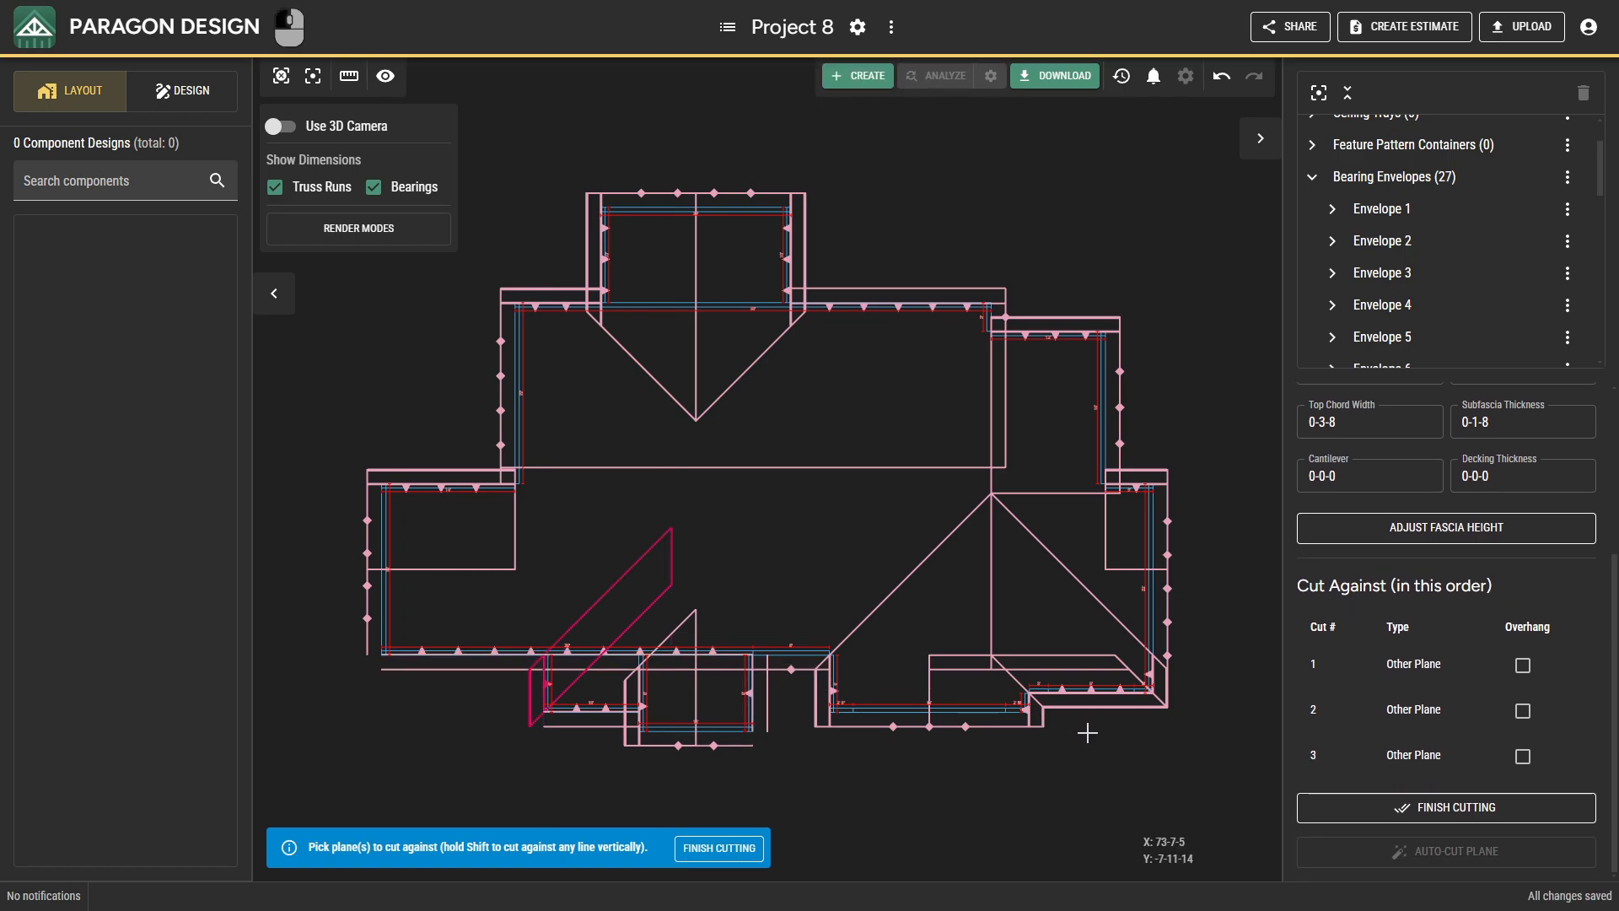
pyautogui.click(1318, 809)
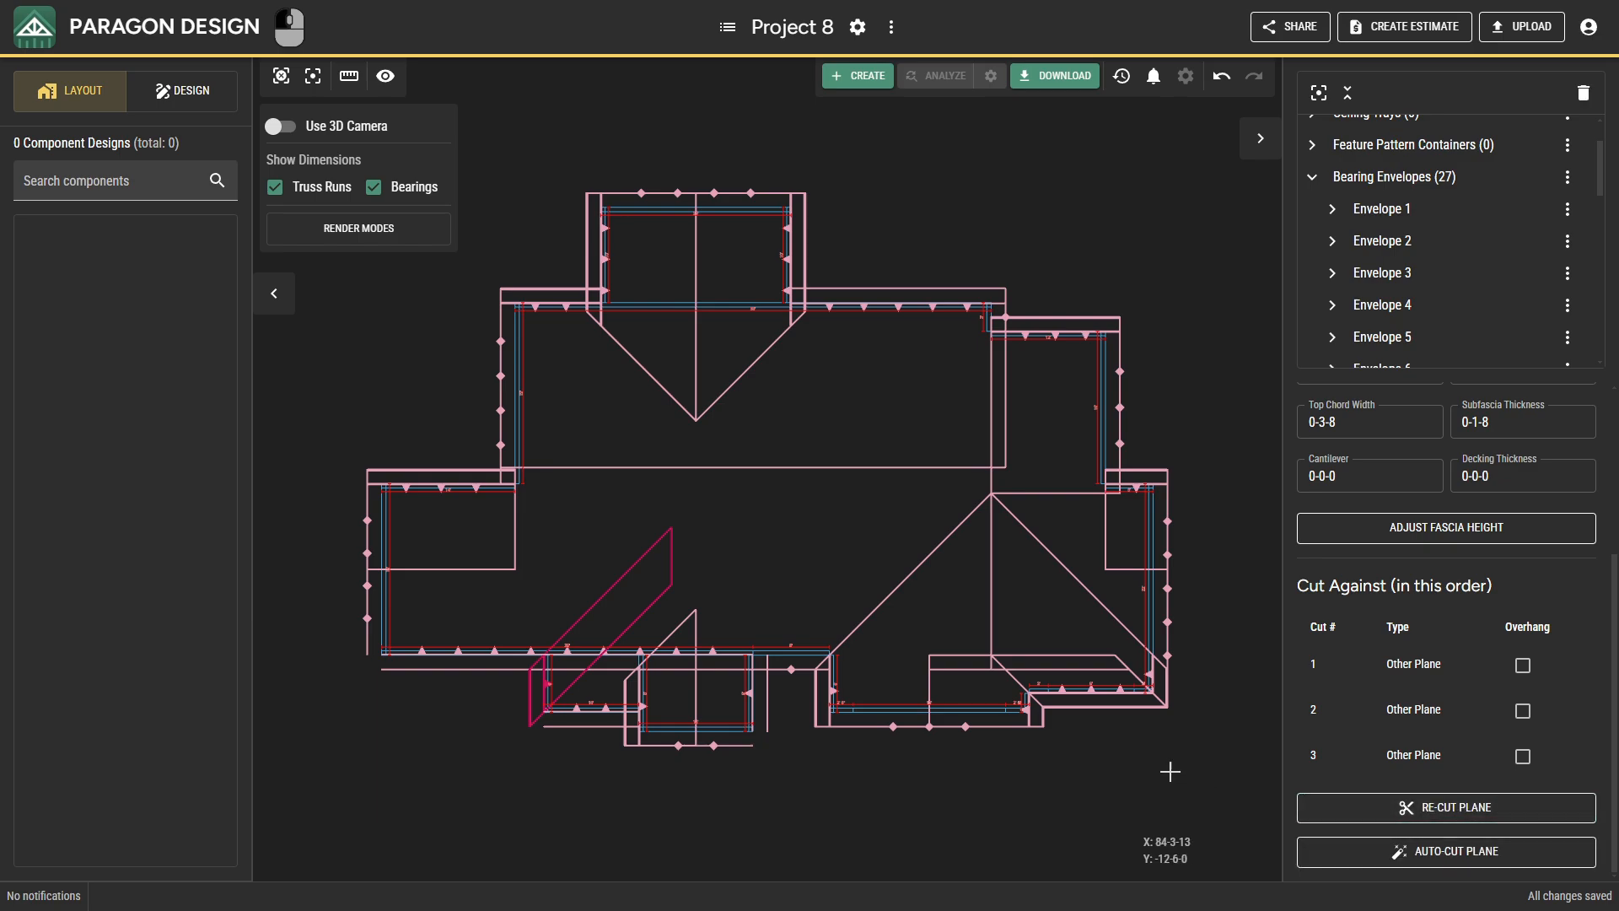
# Cut the adjoining step's front plane against its west plane, the middle projection's east and west planes, and vertically along that projection's west side.
pyautogui.click(607, 708)
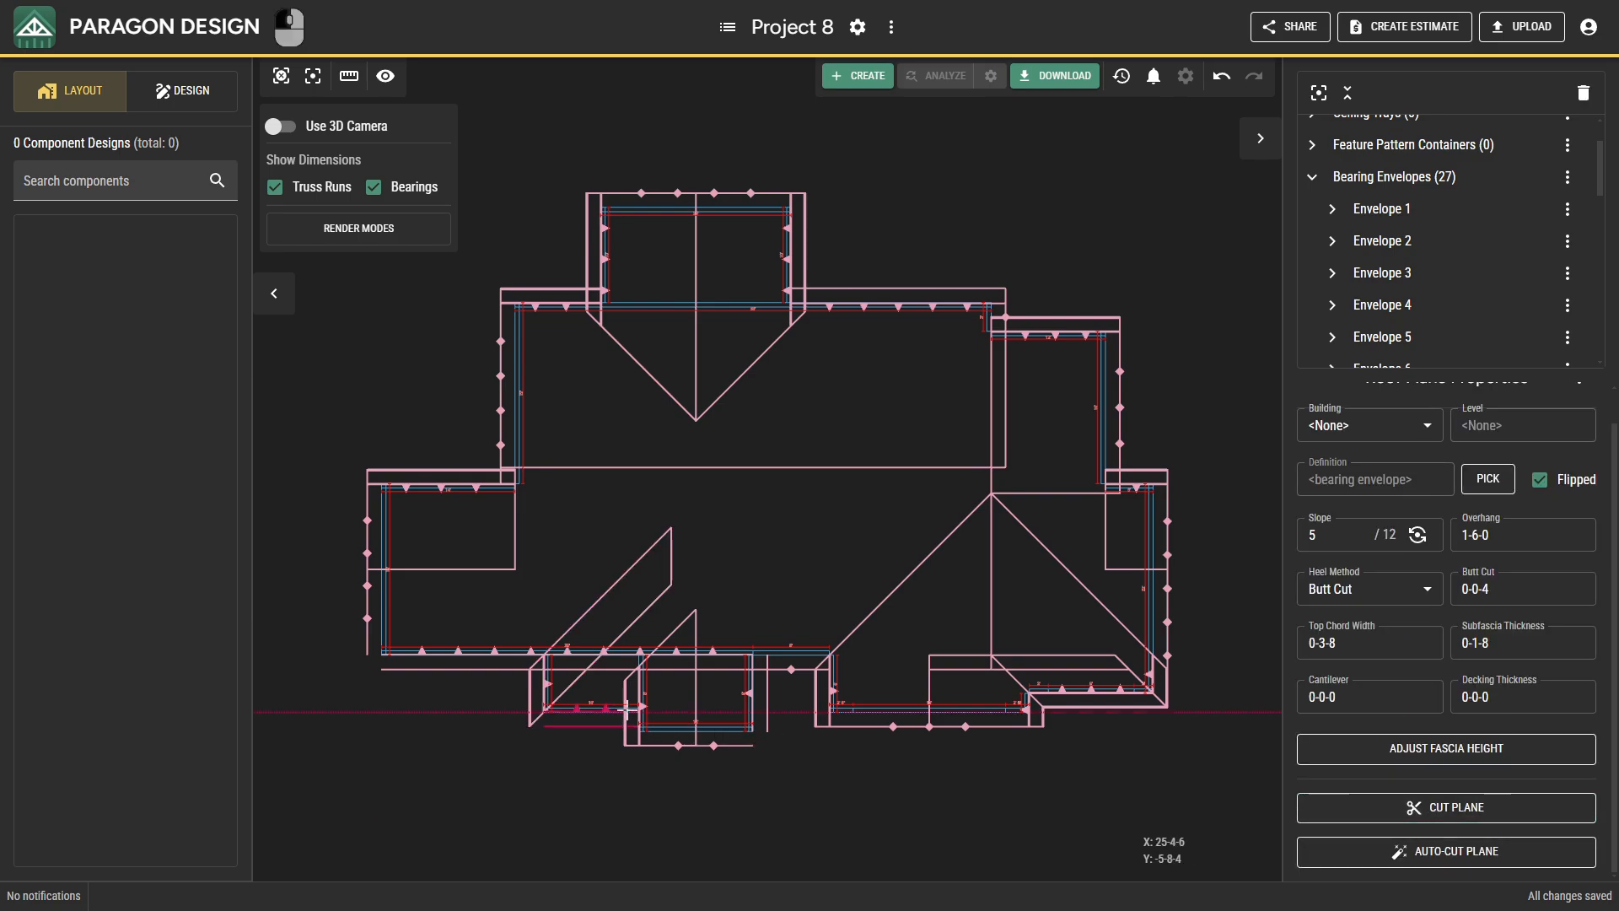
pyautogui.click(1315, 807)
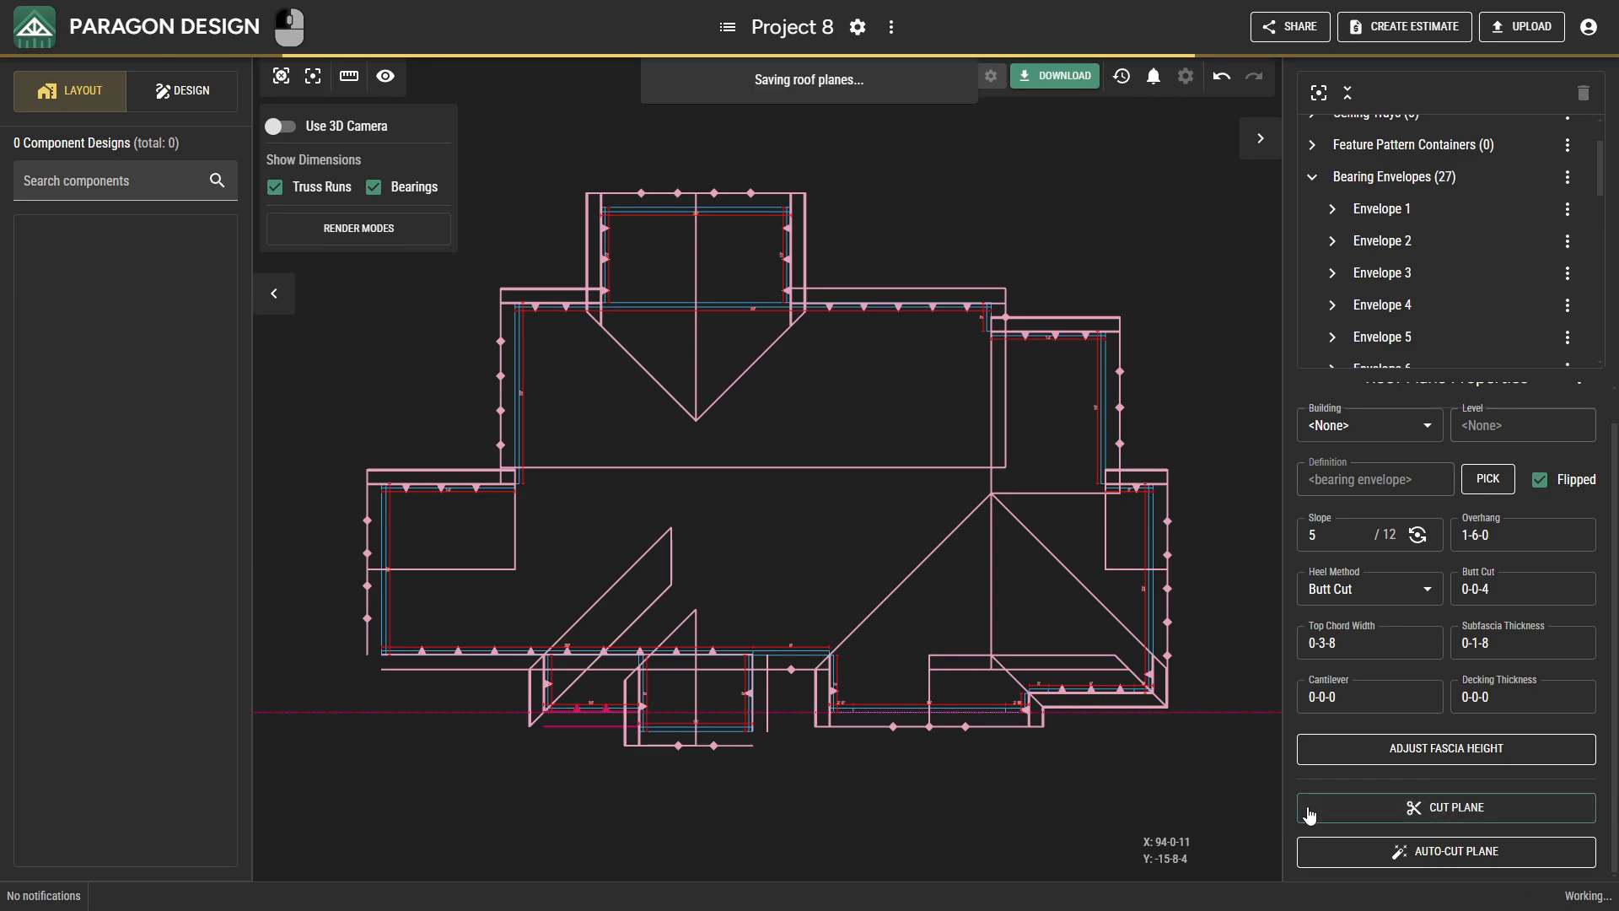
pyautogui.click(578, 691)
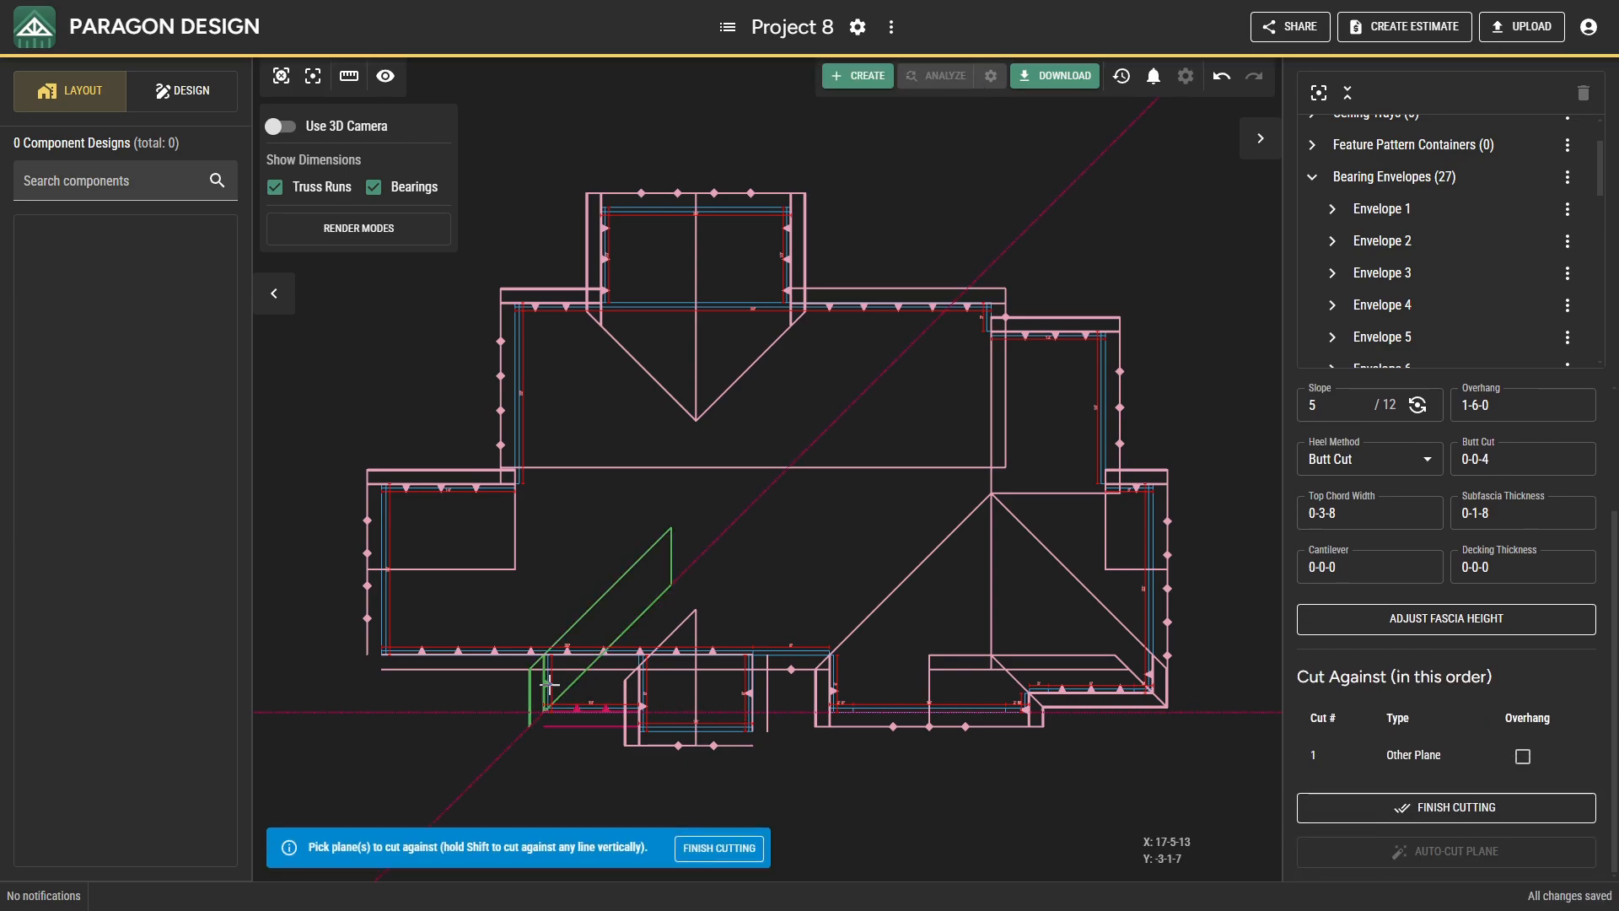
pyautogui.click(749, 693)
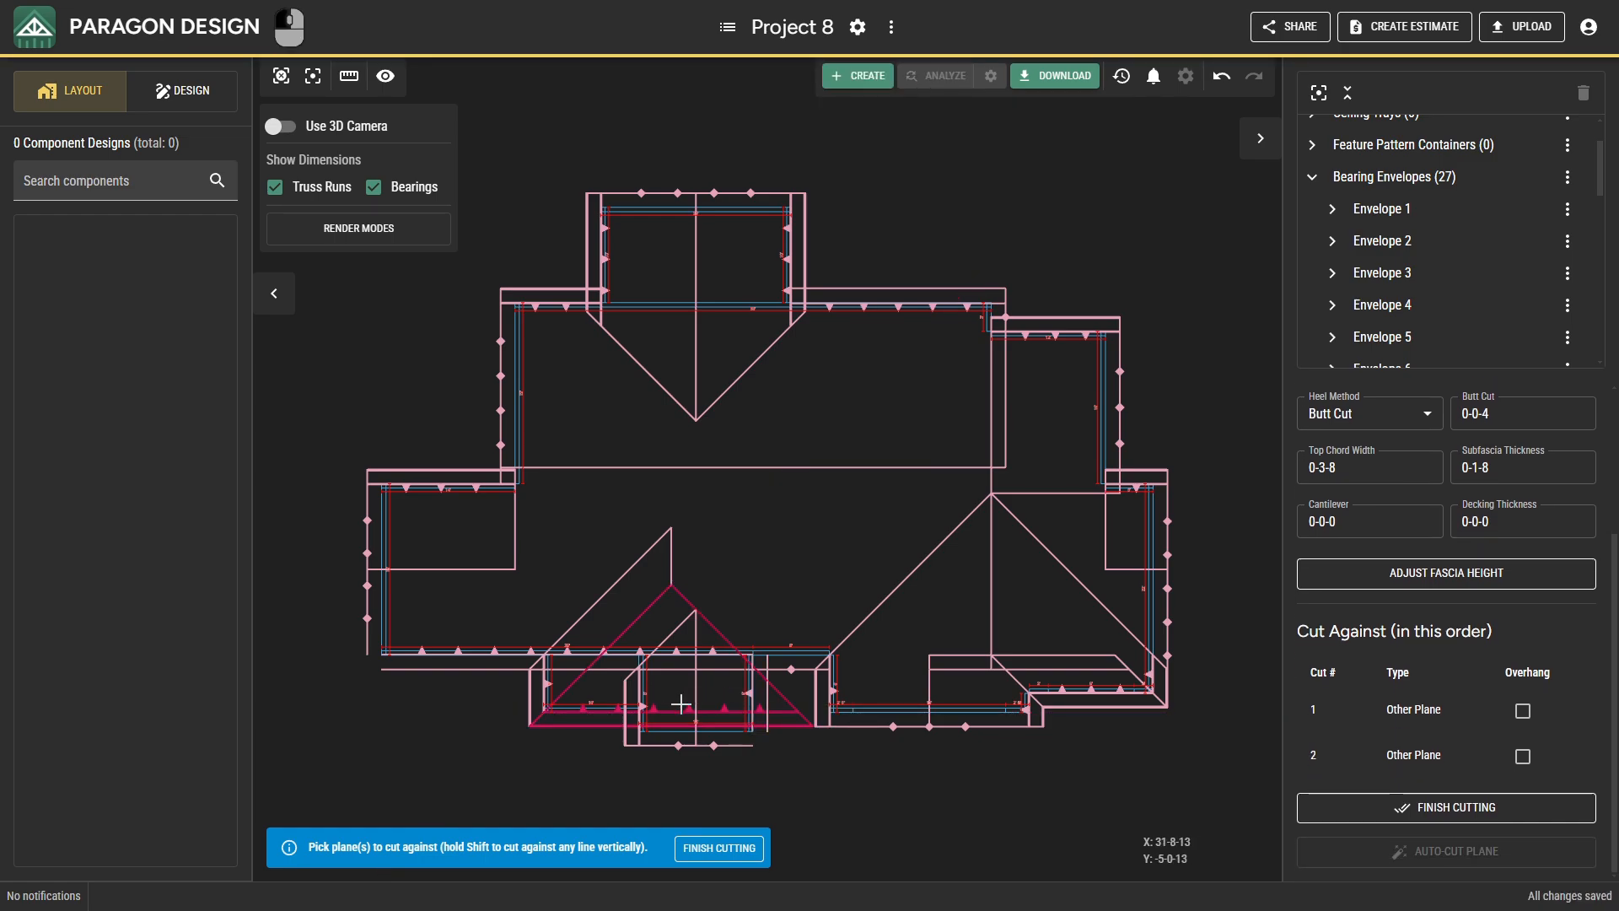
pyautogui.click(643, 705)
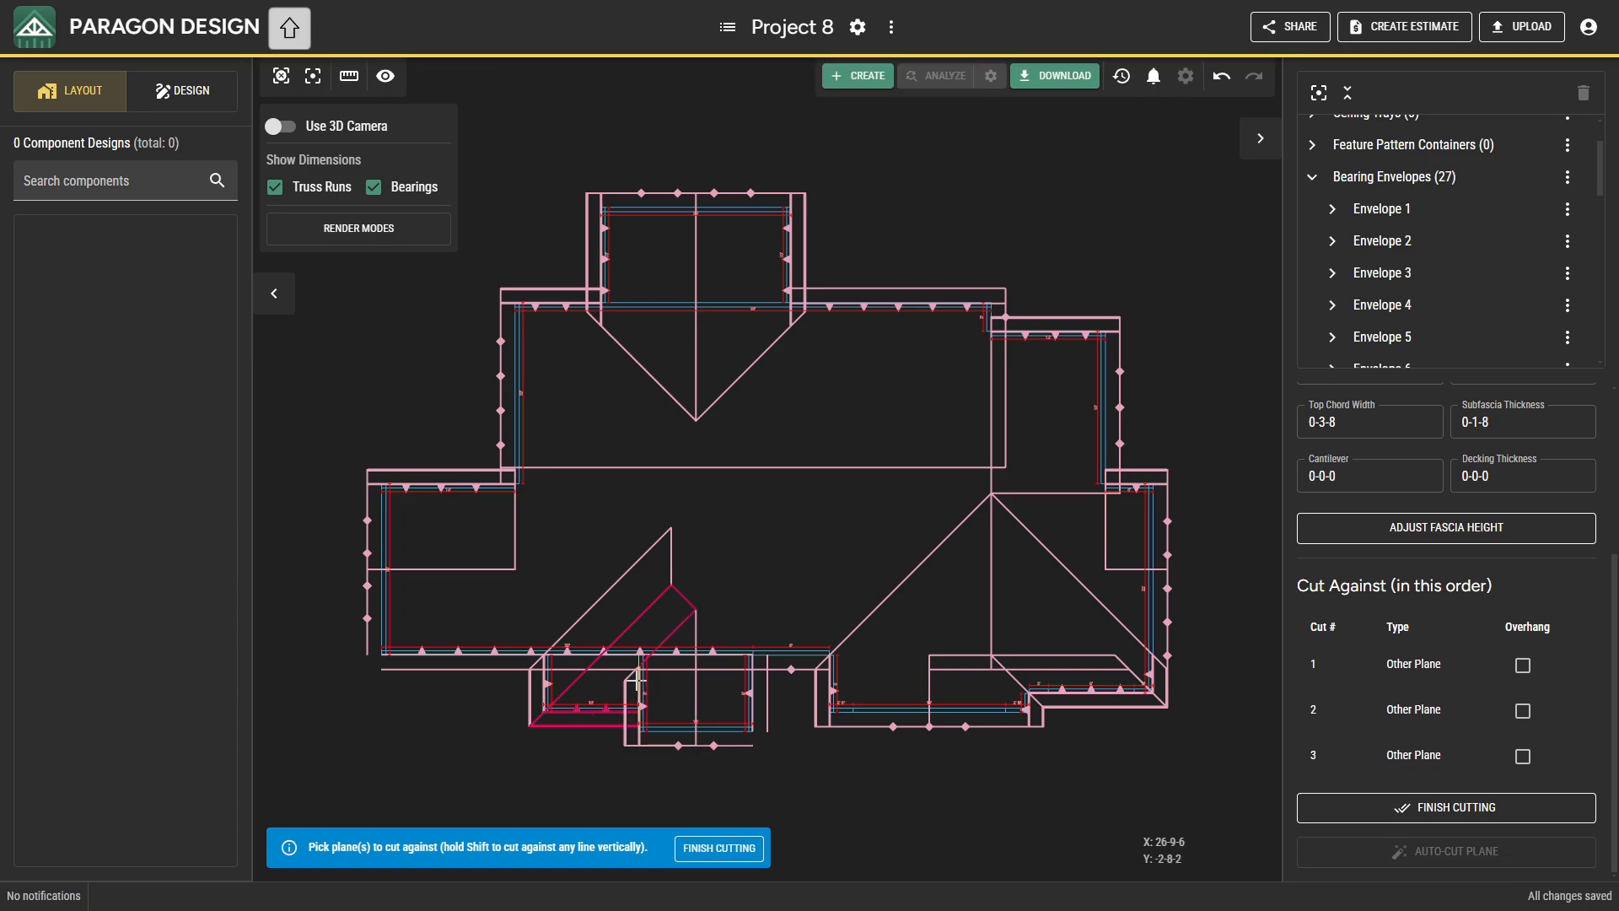
pyautogui.keyDown('shift'); pyautogui.click(635, 678); pyautogui.keyUp('shift')
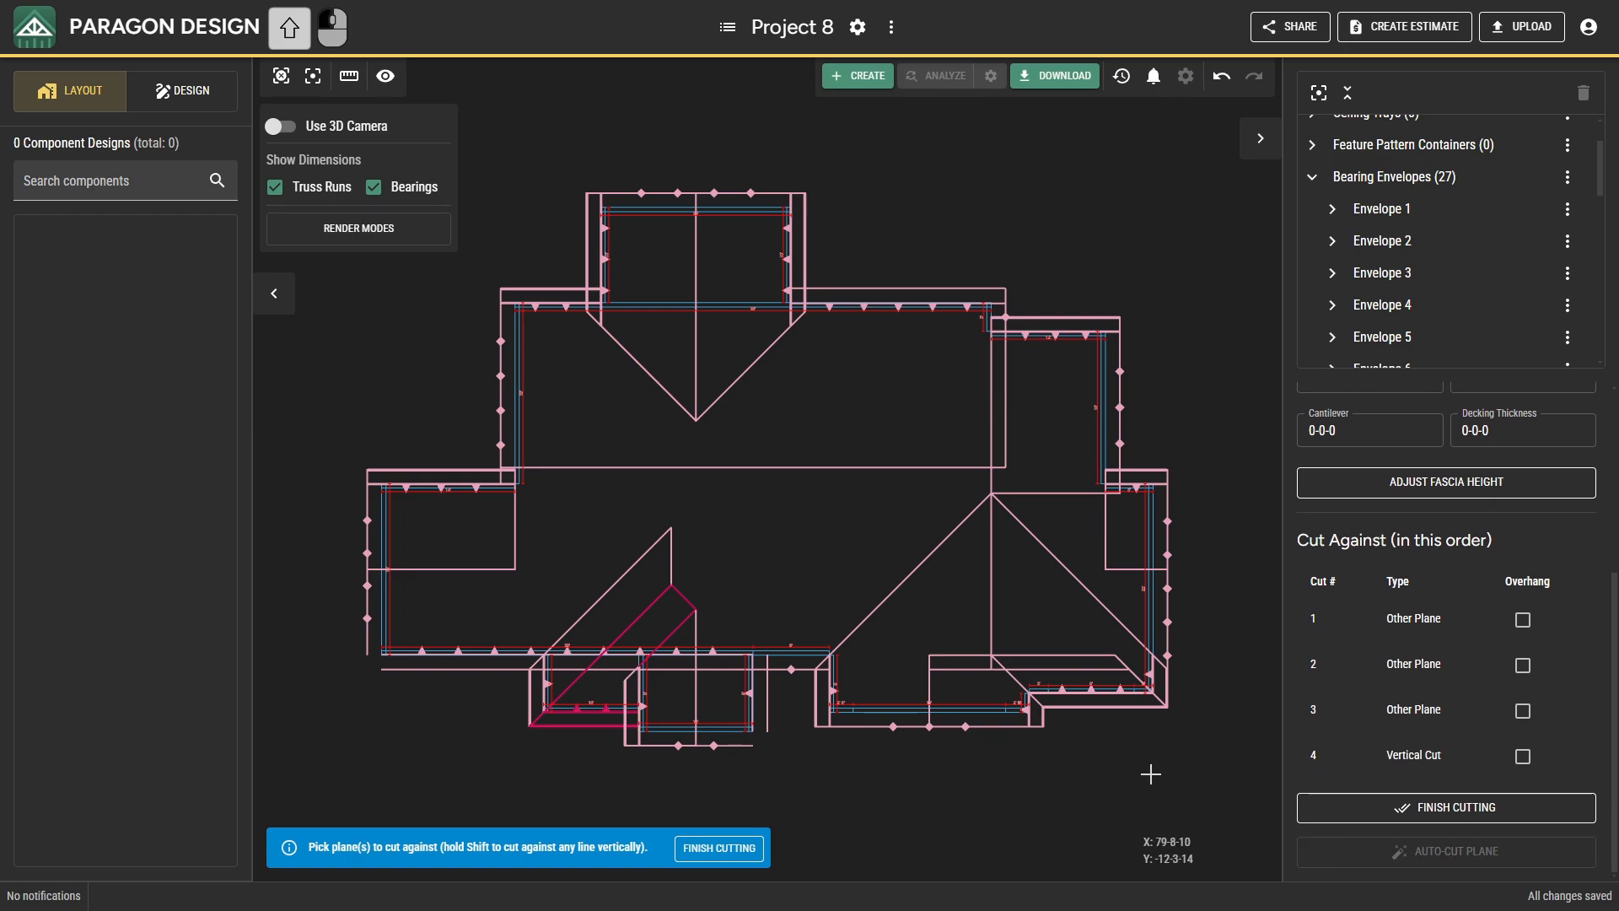
pyautogui.click(1322, 808)
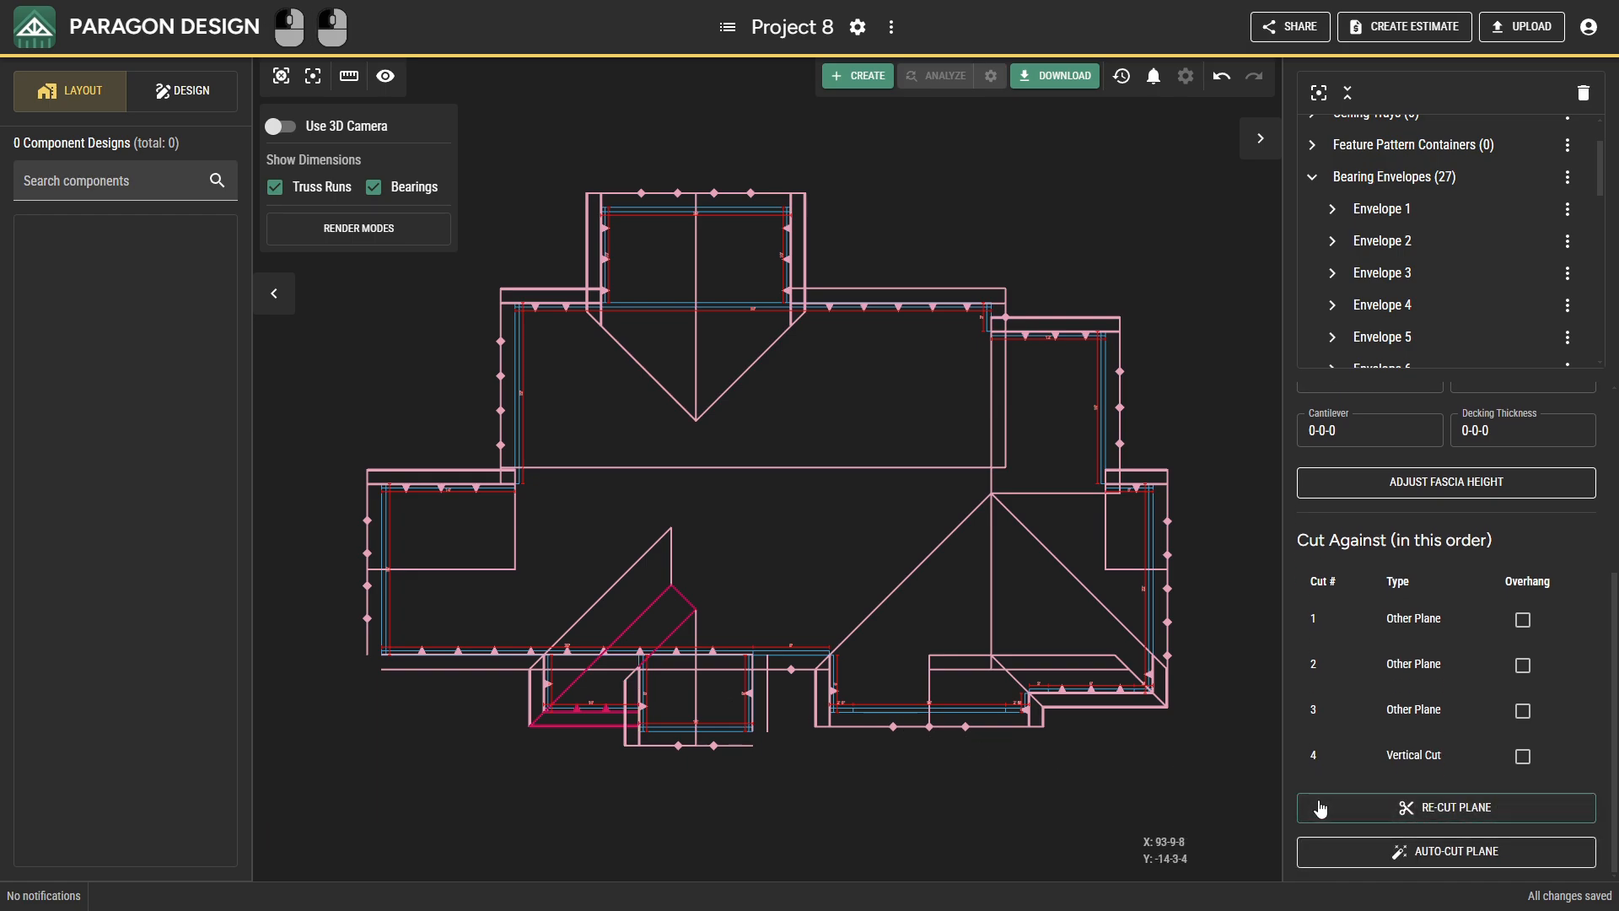
# Cut the middle projection's east plane against its gable and west planes, the adjoining step's front and west planes, and the long front plane.
pyautogui.click(750, 694)
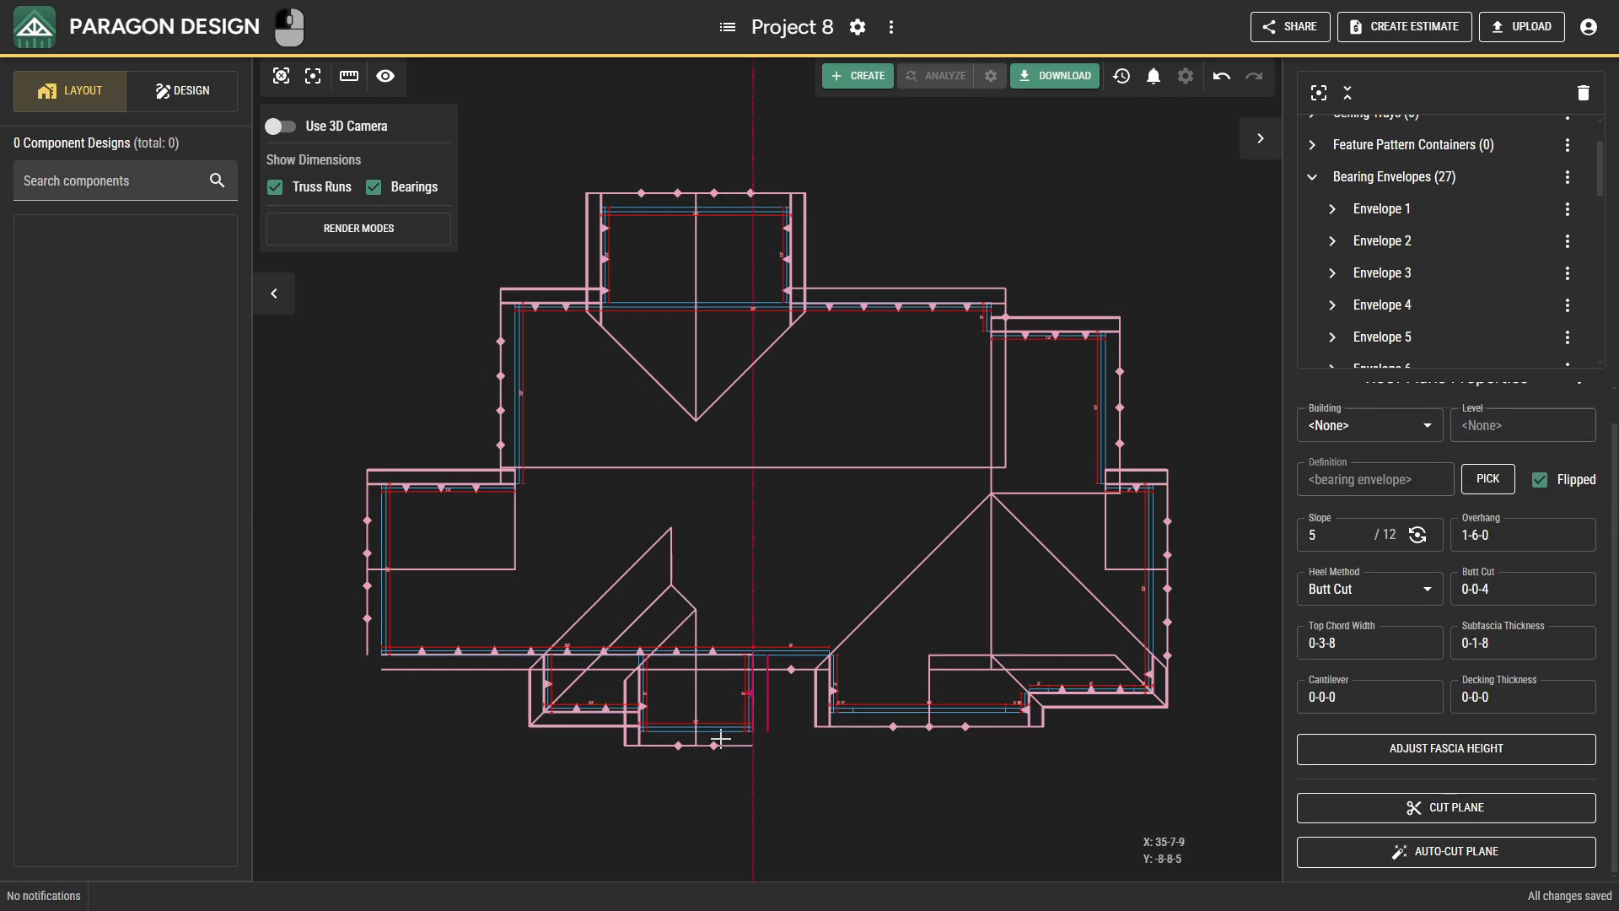
pyautogui.click(1393, 805)
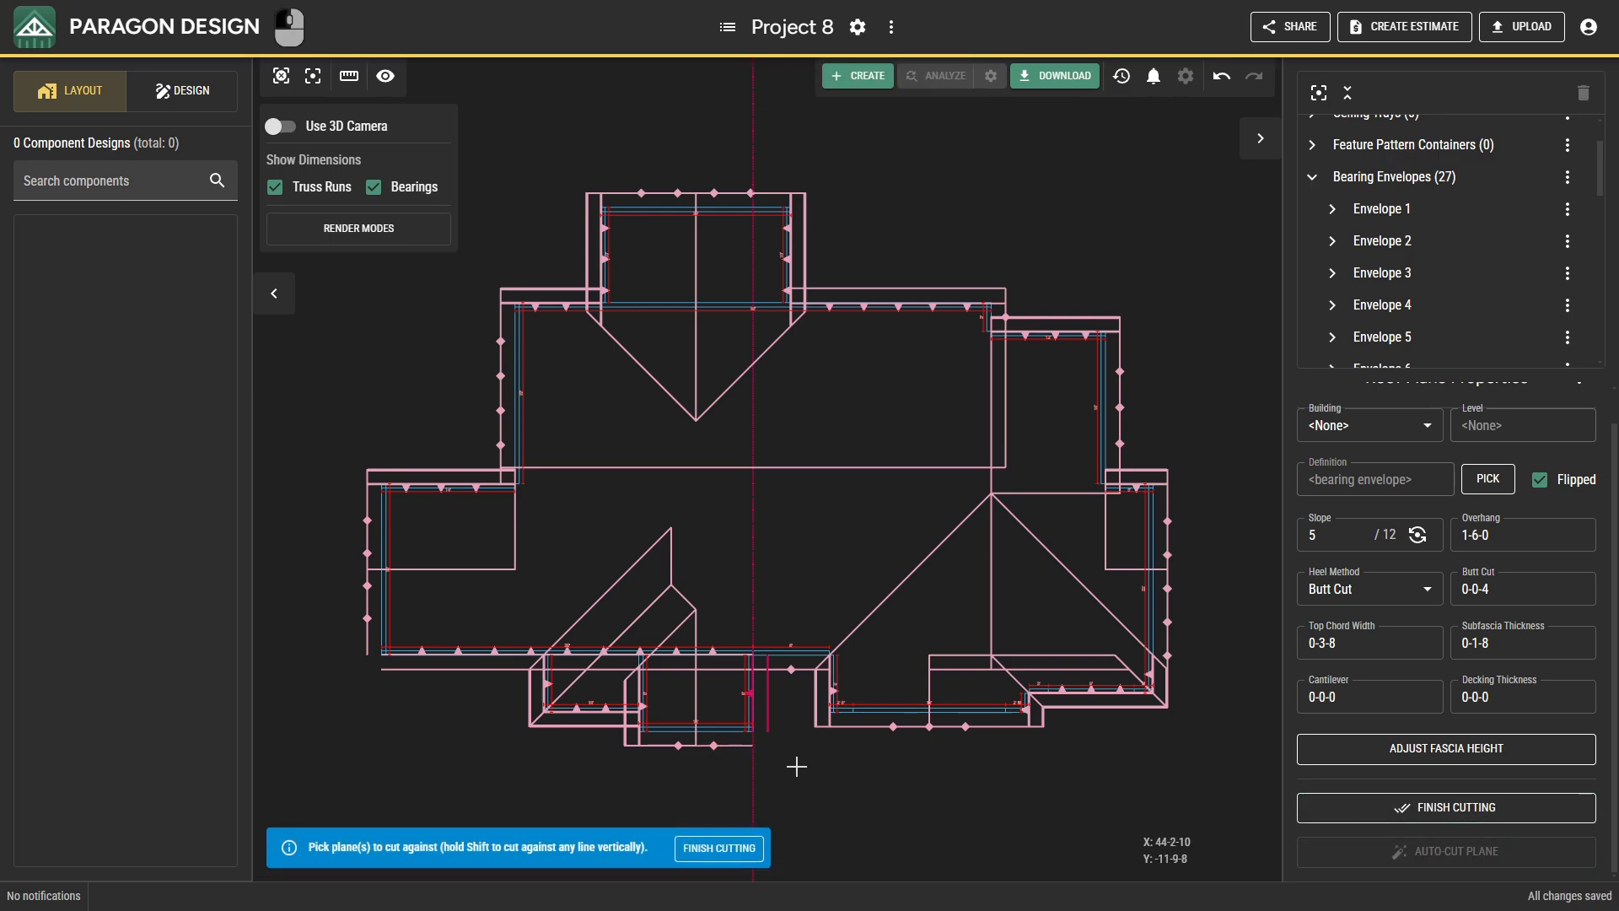
pyautogui.click(715, 745)
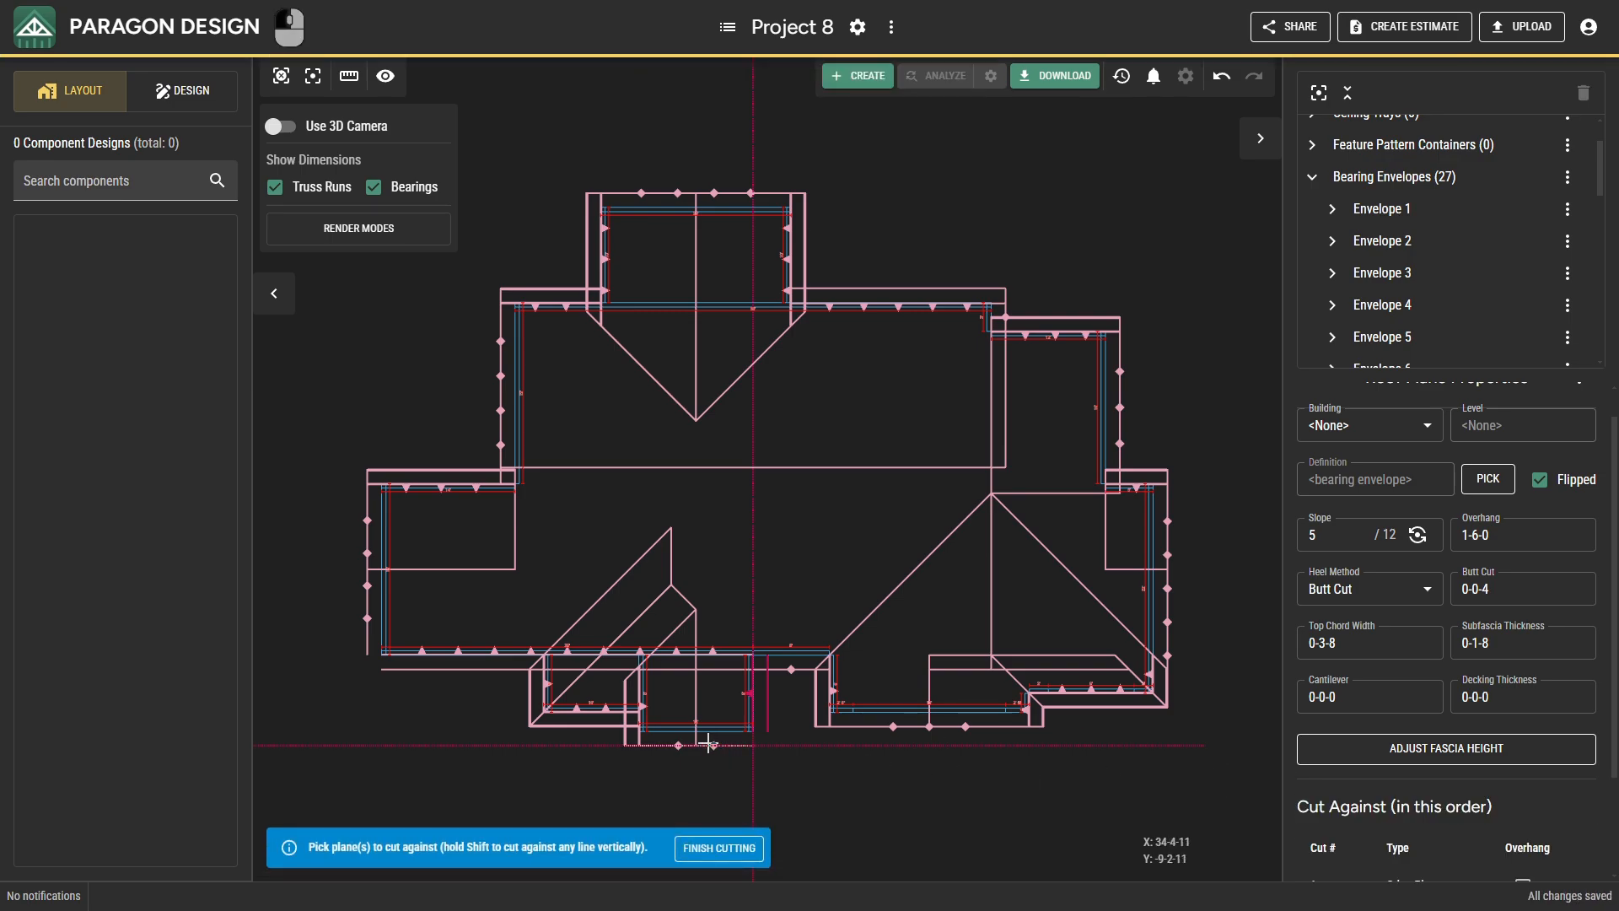
pyautogui.click(643, 706)
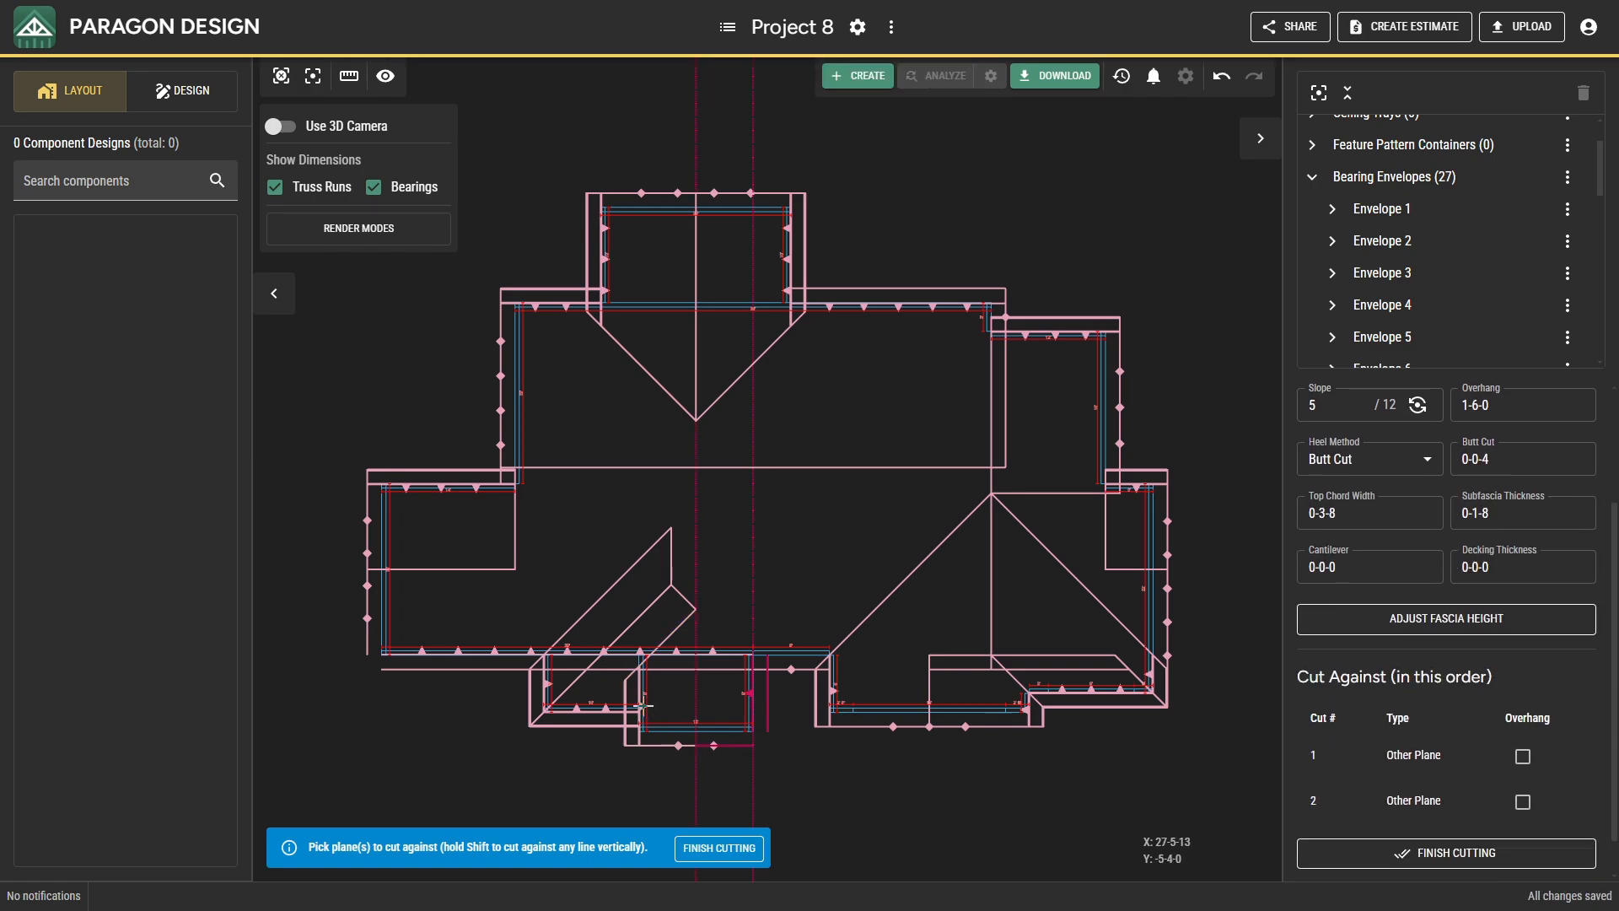
pyautogui.click(606, 709)
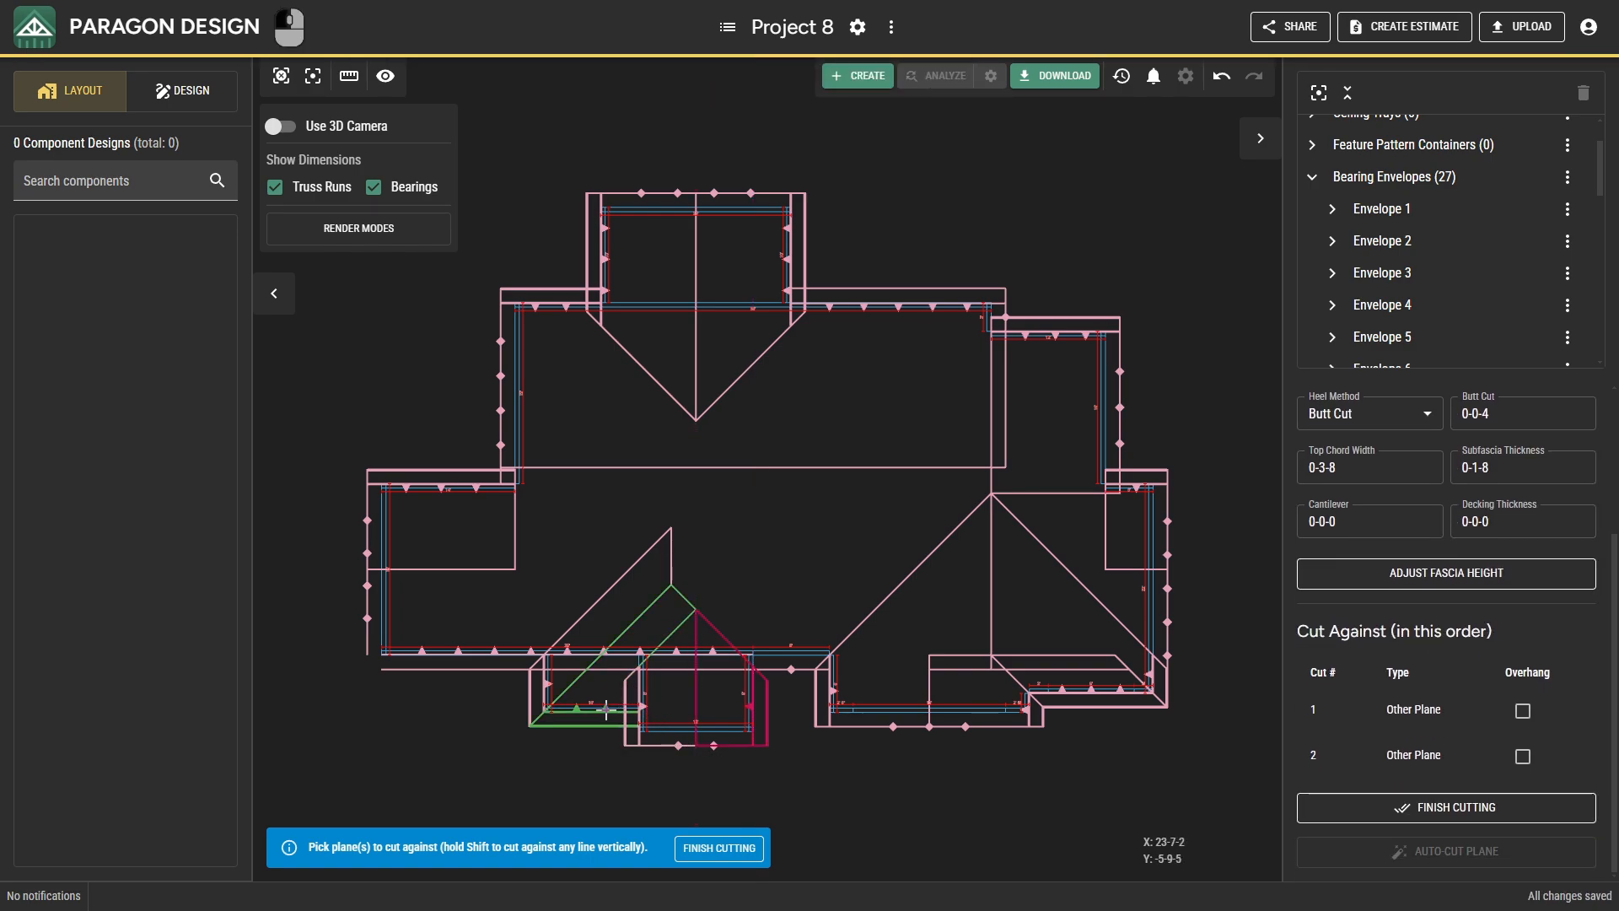
pyautogui.click(541, 684)
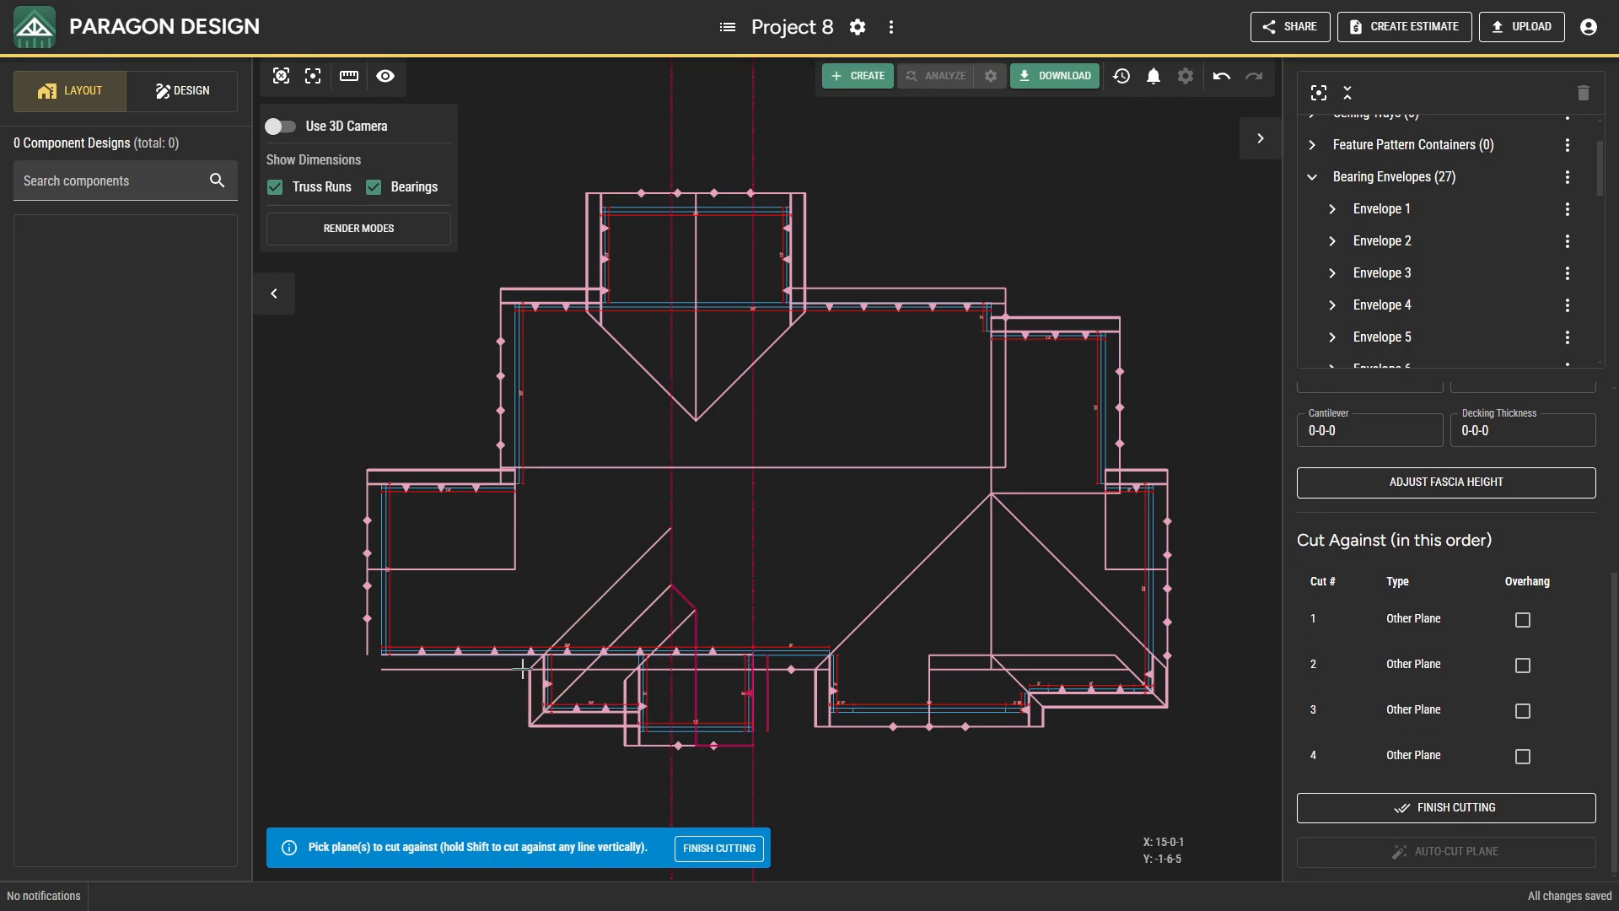
pyautogui.click(499, 652)
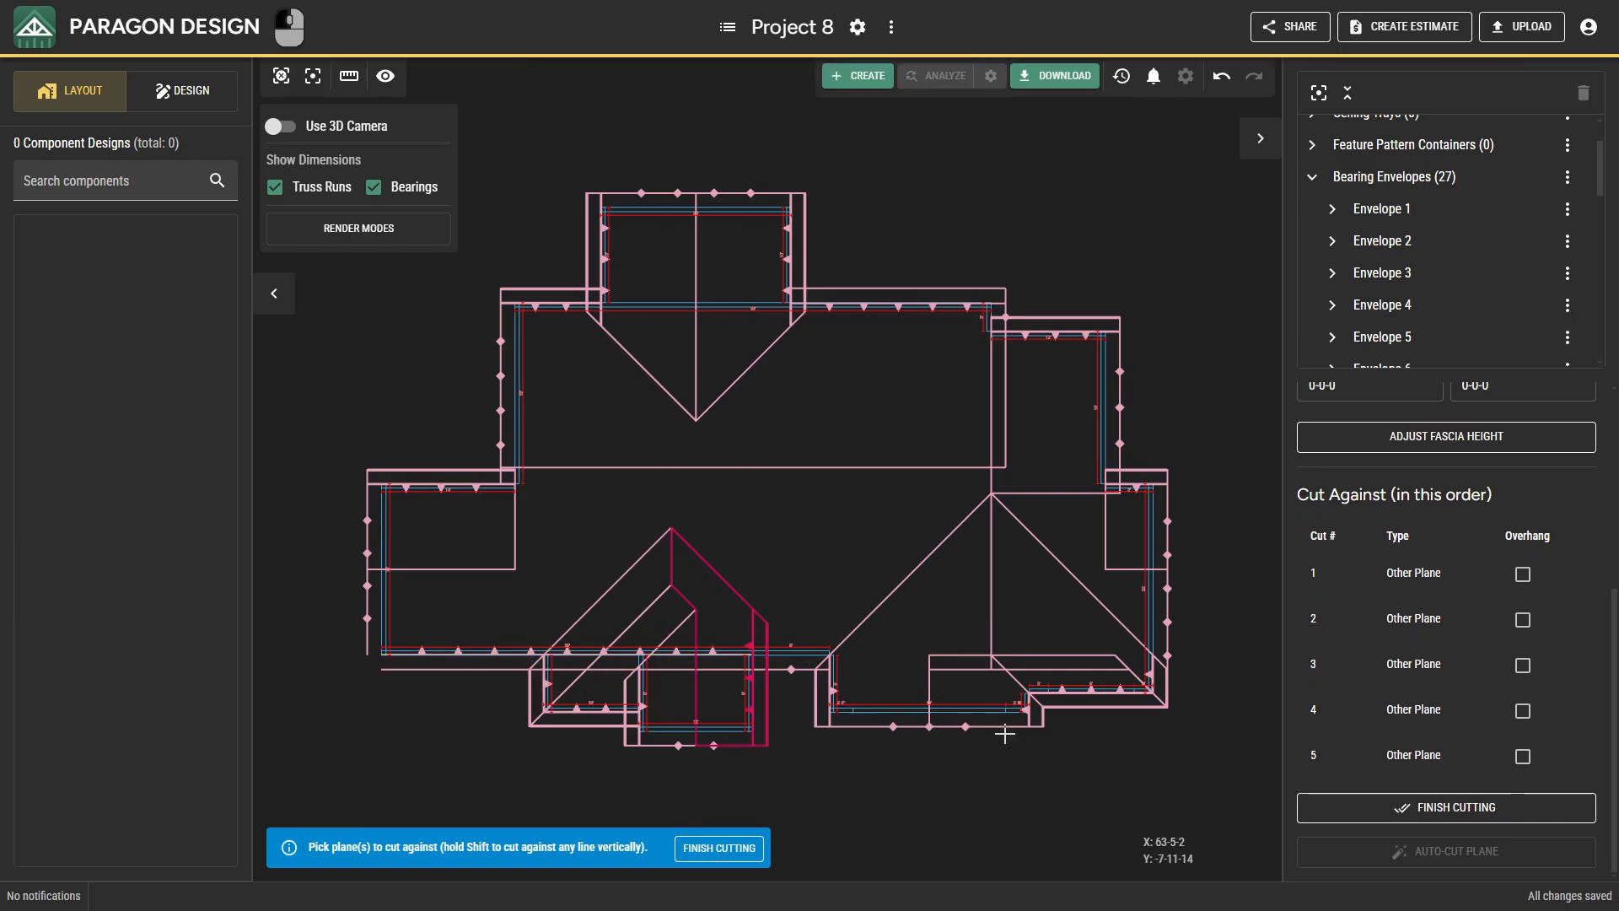
pyautogui.click(1339, 807)
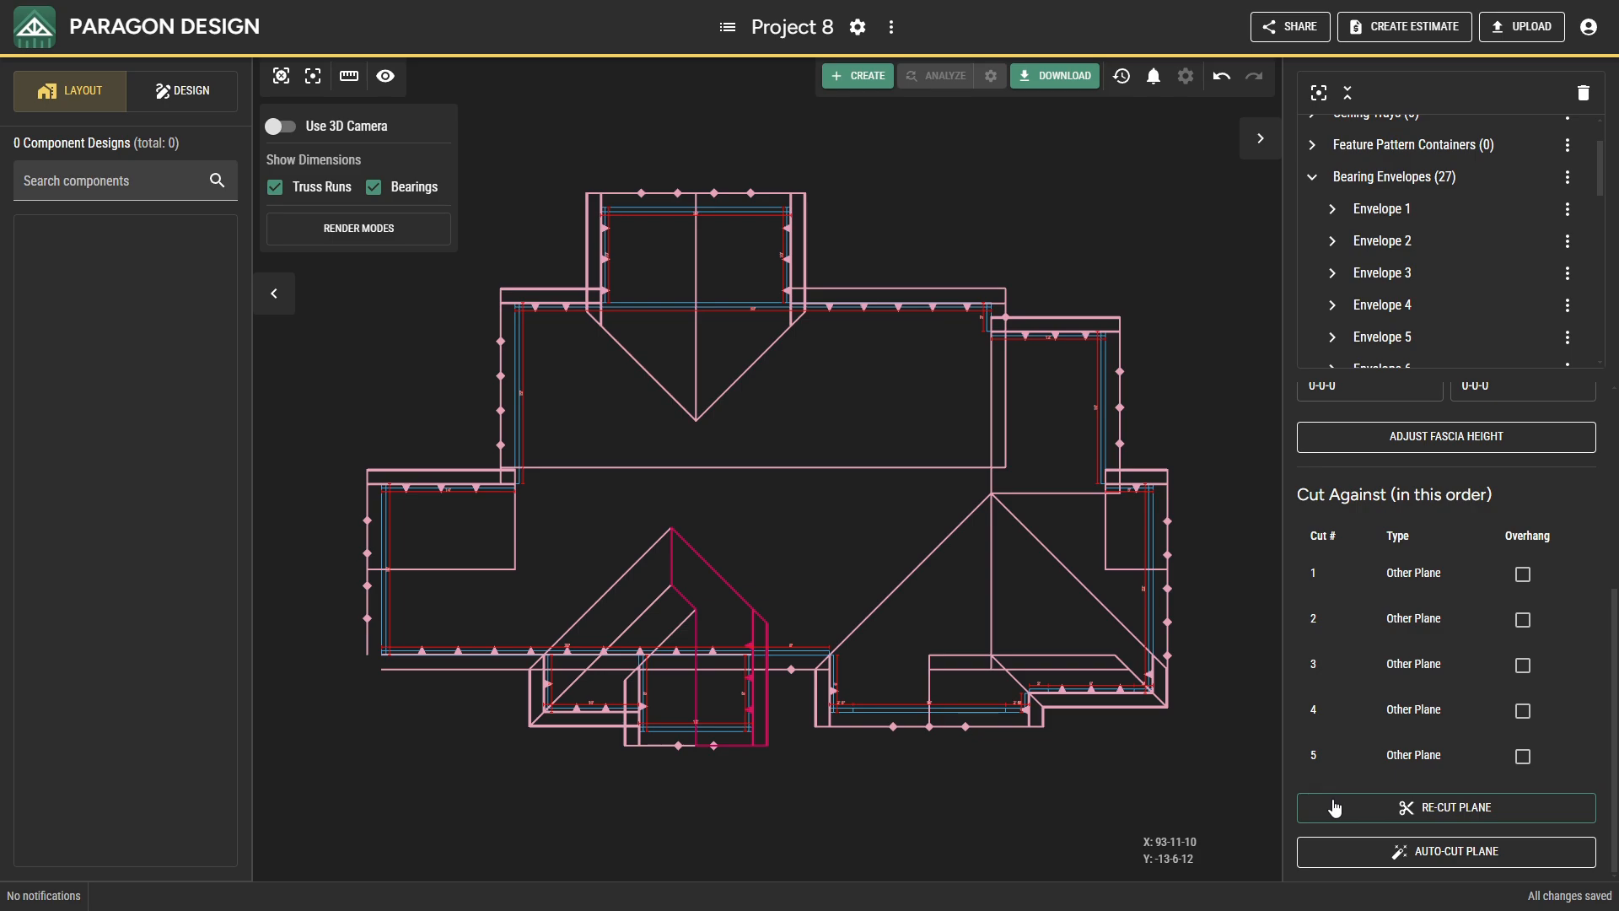
# Cut the long front plane against the far-west gable and rear planes, then the main section's west gable and rear planes.
pyautogui.click(457, 651)
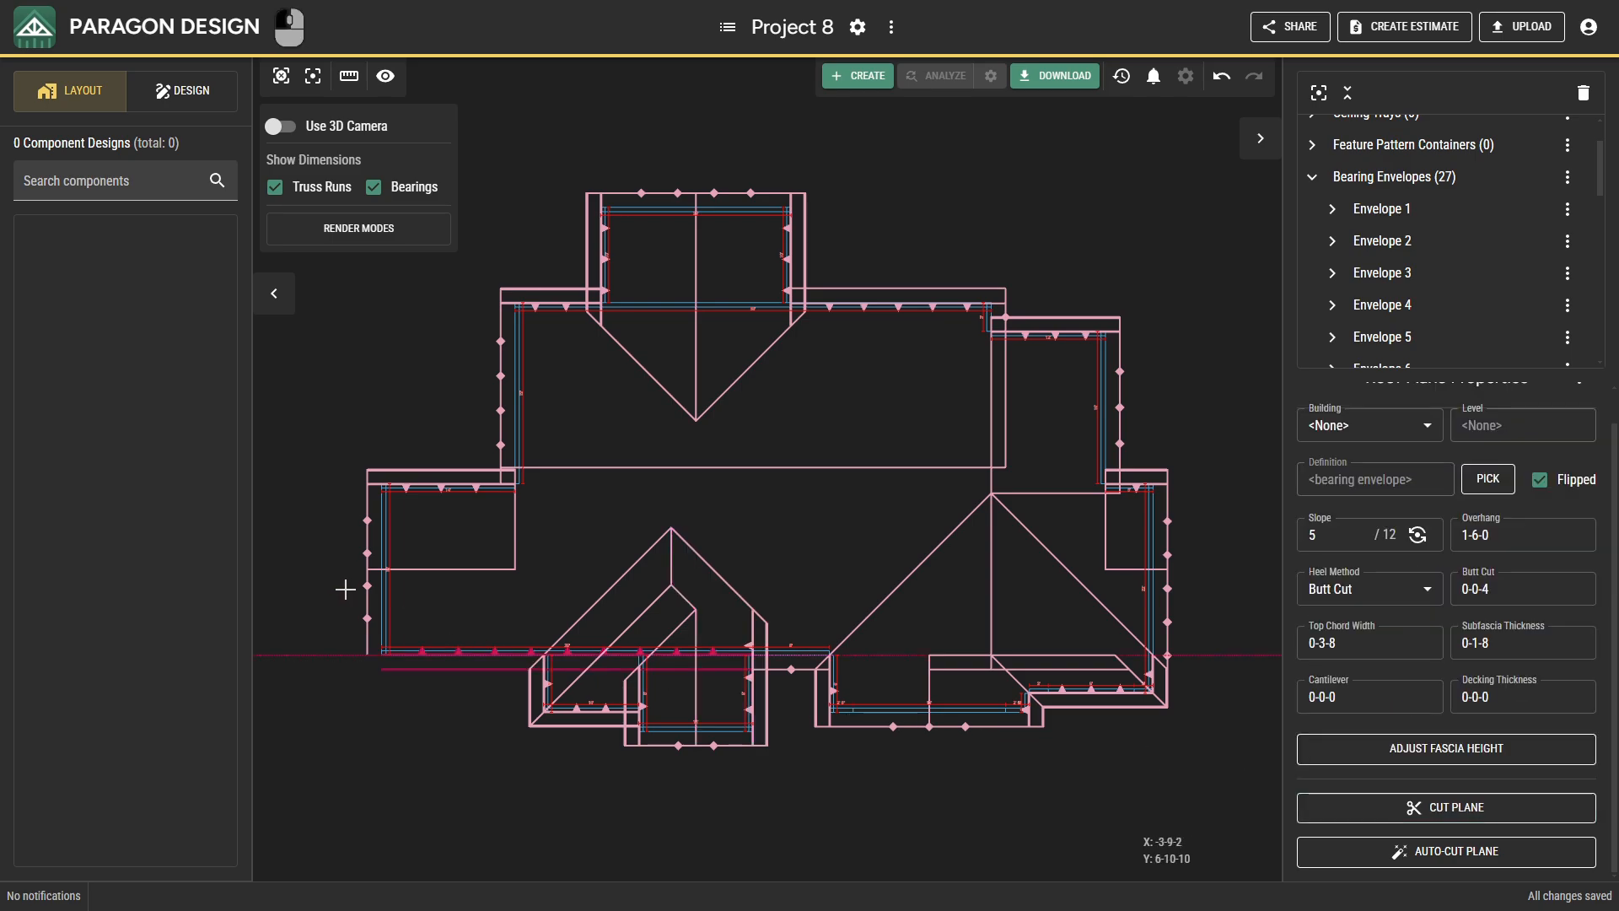
pyautogui.click(1329, 808)
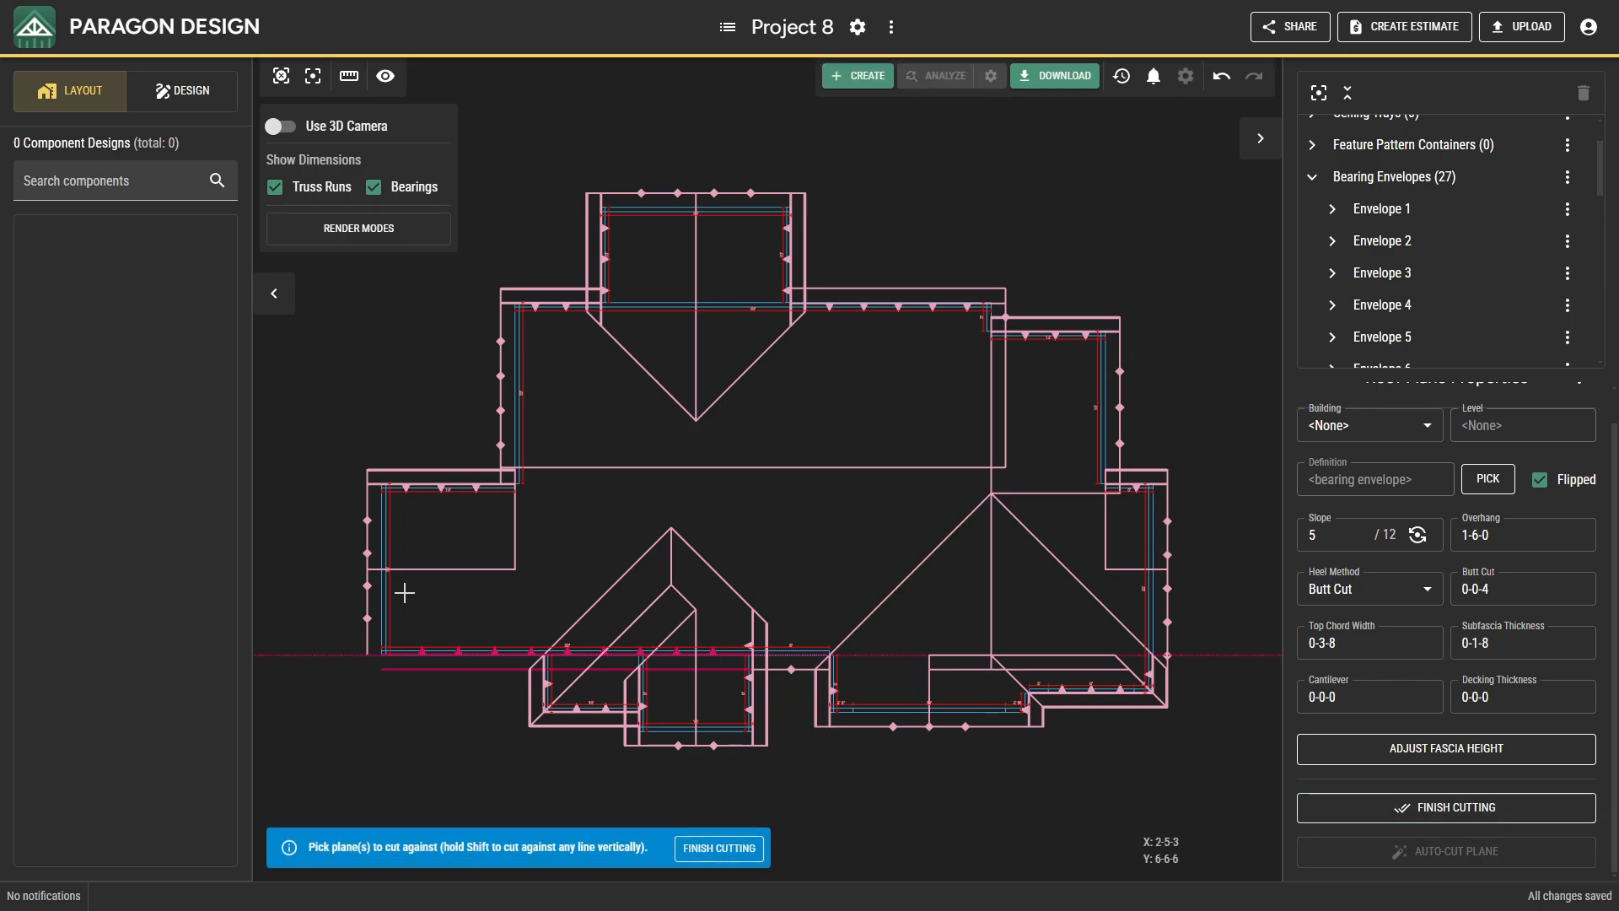
pyautogui.click(380, 585)
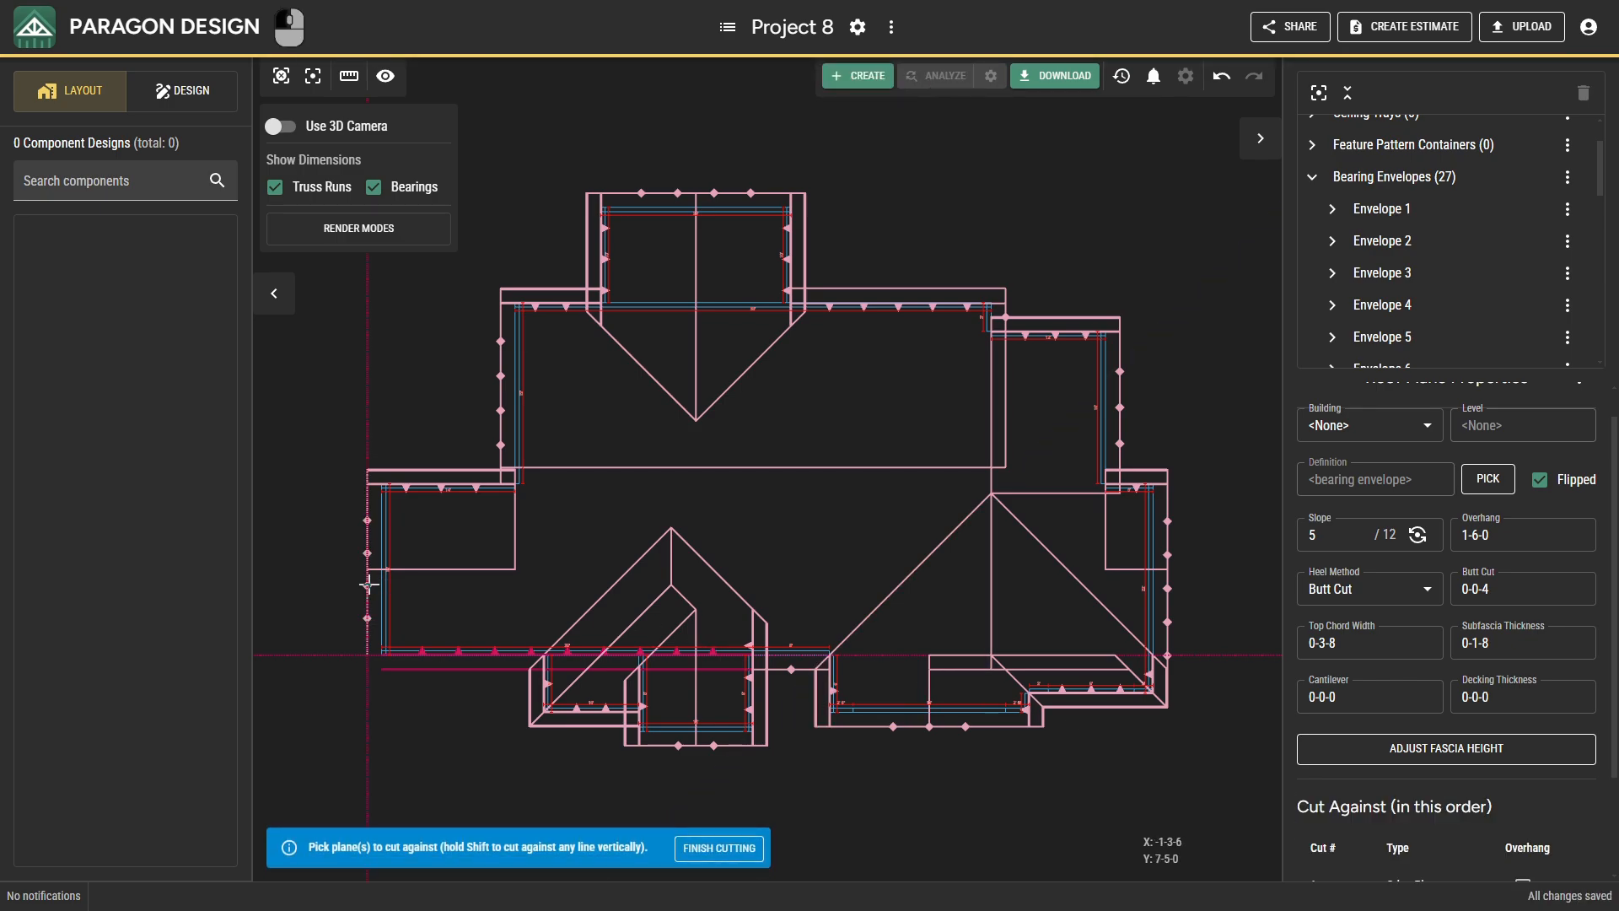
pyautogui.click(440, 489)
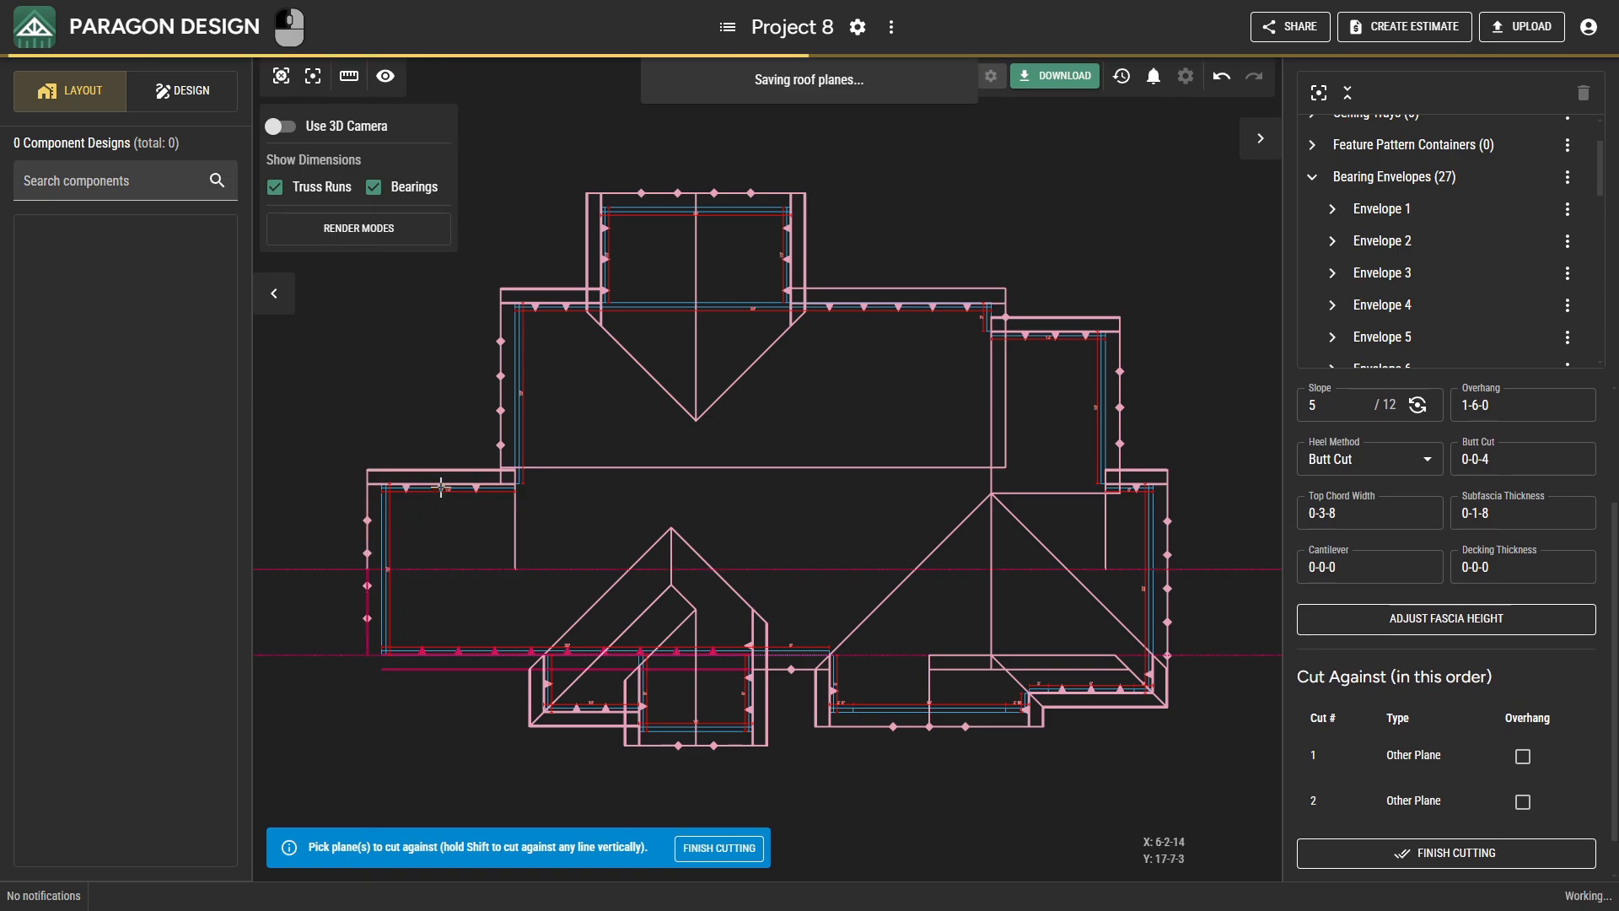
pyautogui.click(500, 448)
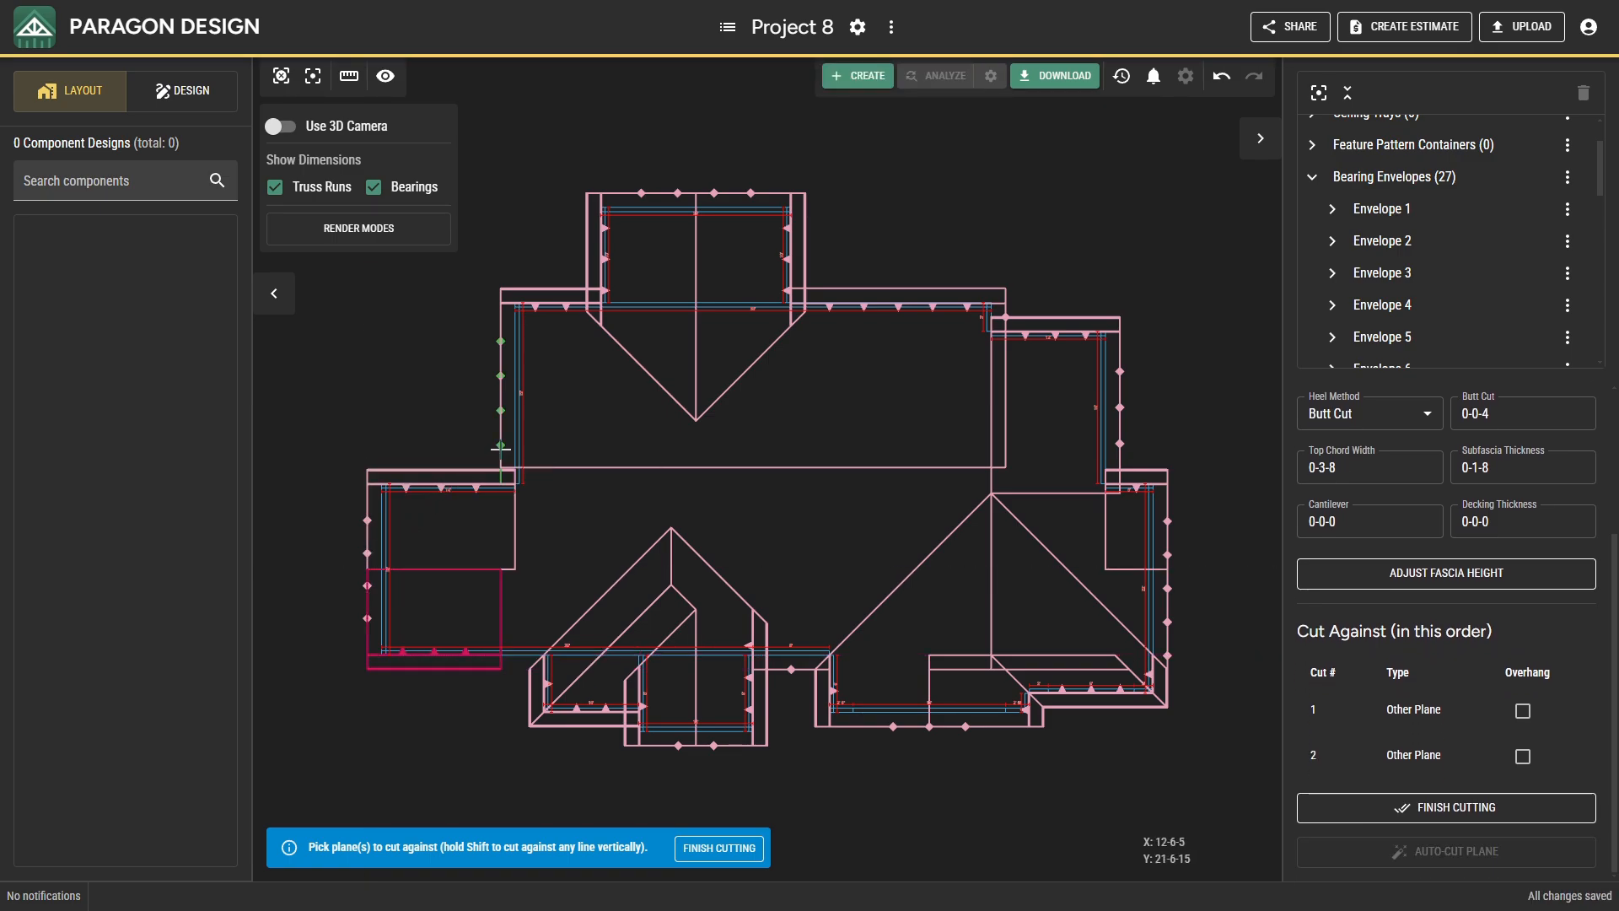
pyautogui.click(545, 315)
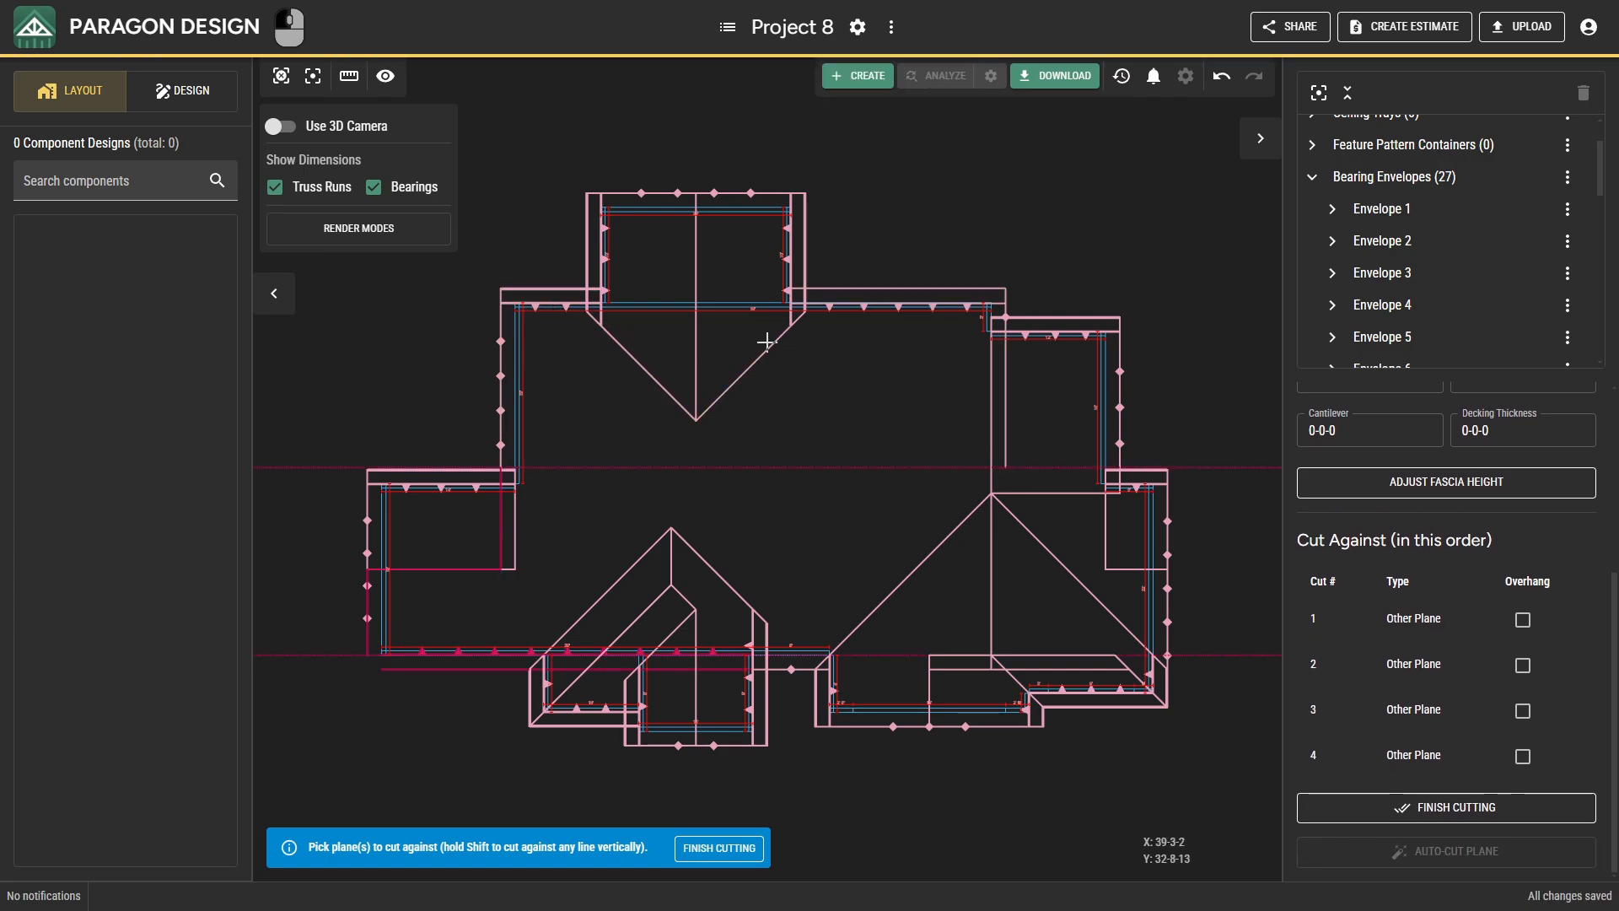
# Cut the long front plane against the main section's east gable and the gable and rear planes of both stepped sections to the east.
pyautogui.click(1005, 319)
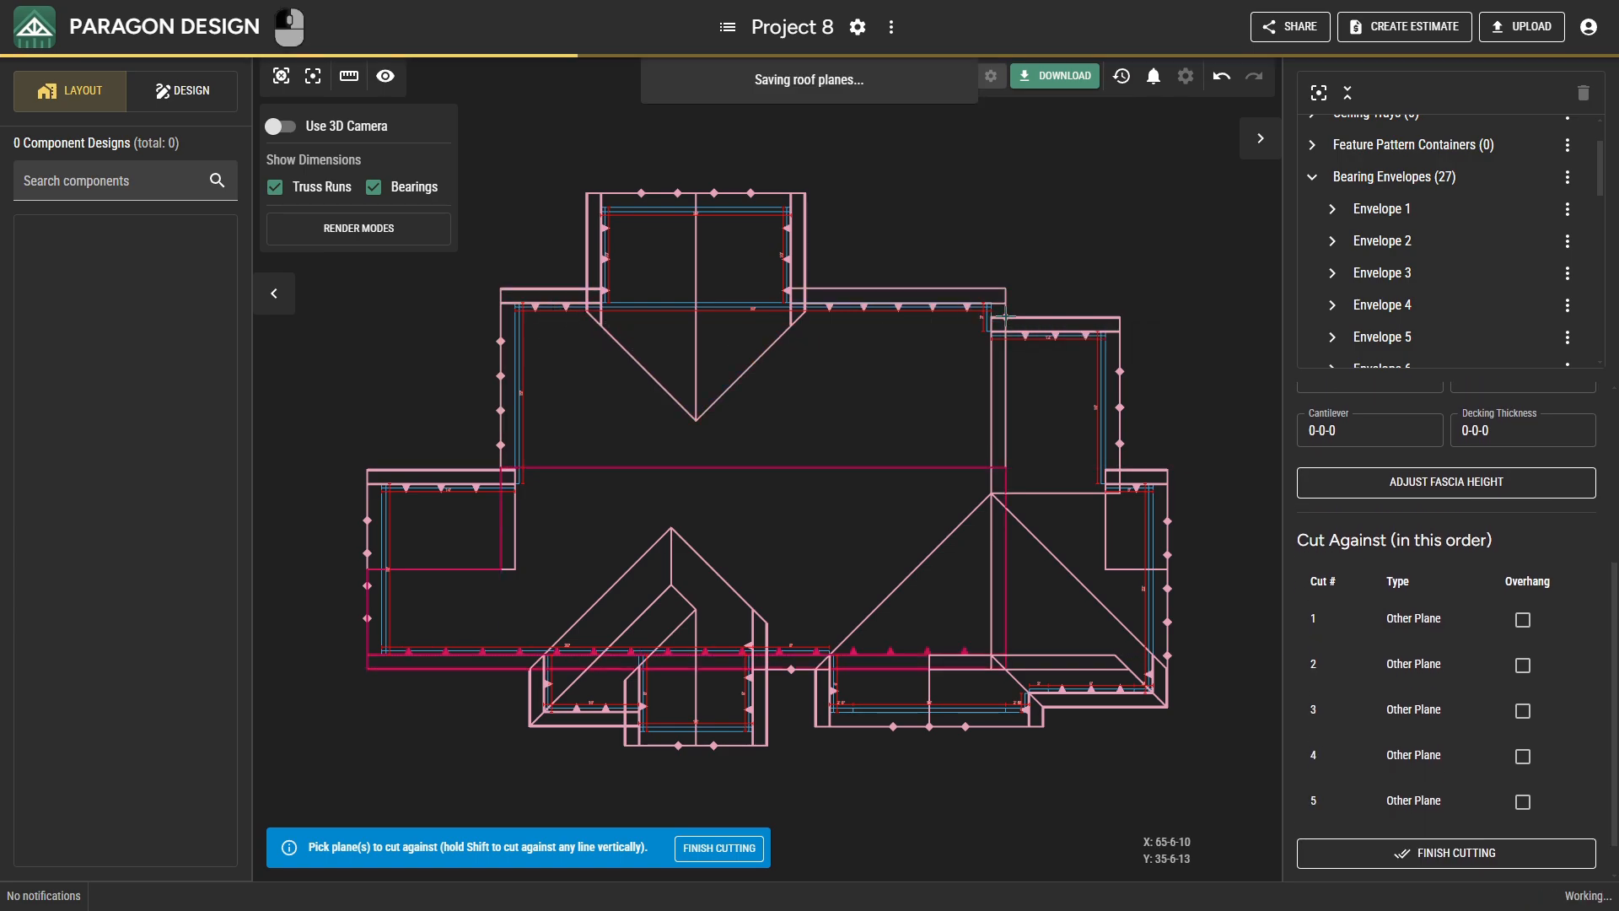
pyautogui.click(1050, 334)
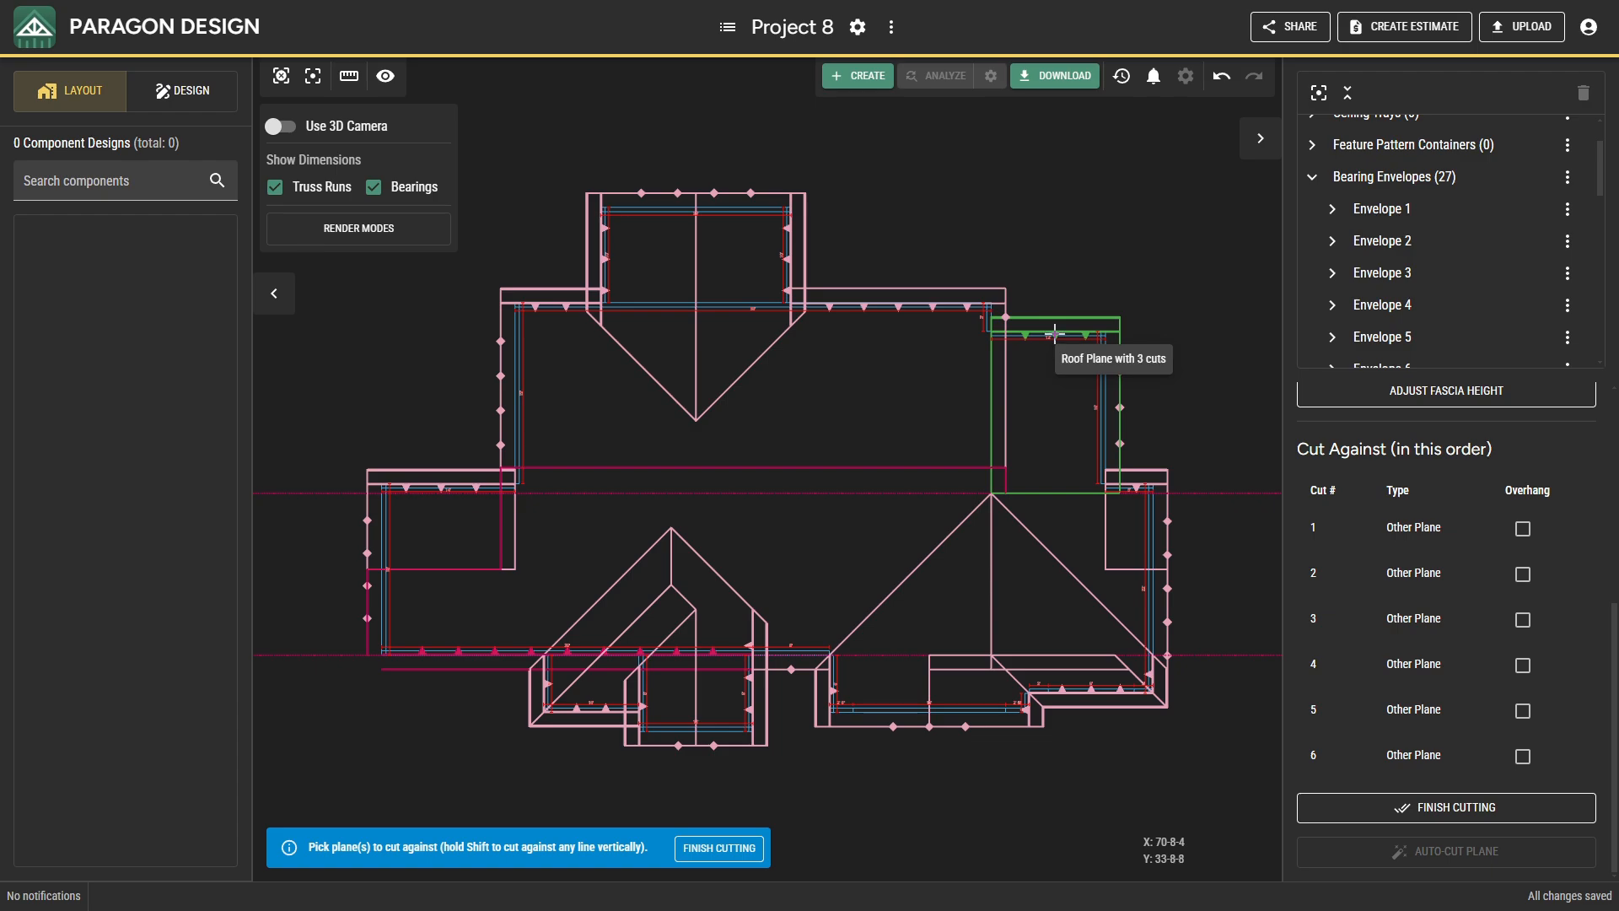
pyautogui.click(1115, 370)
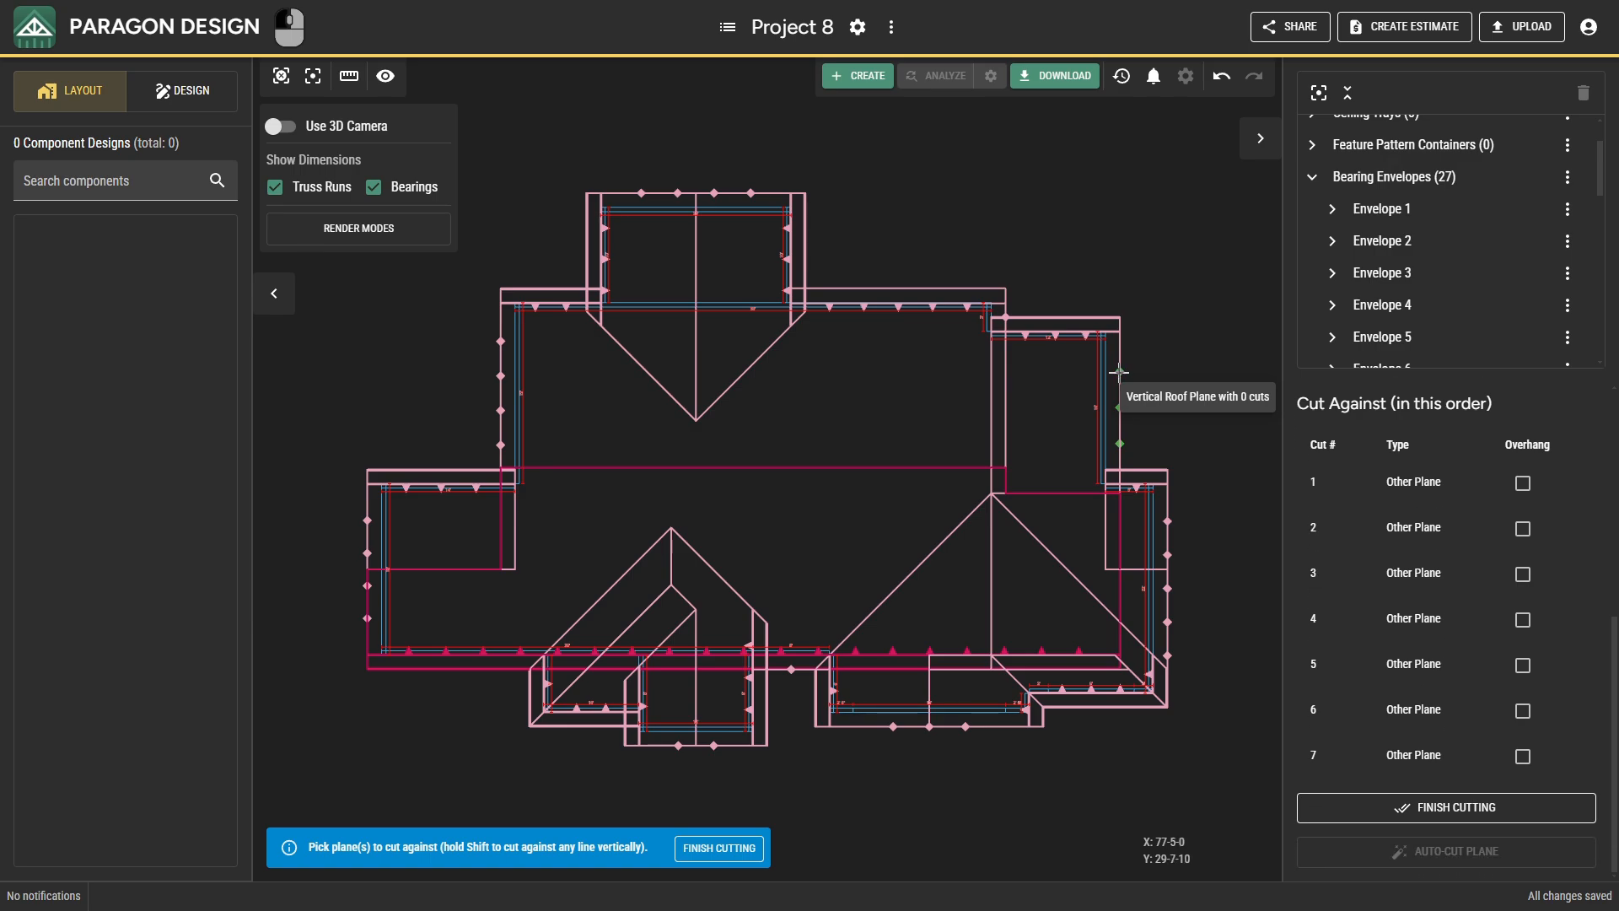
pyautogui.click(1148, 516)
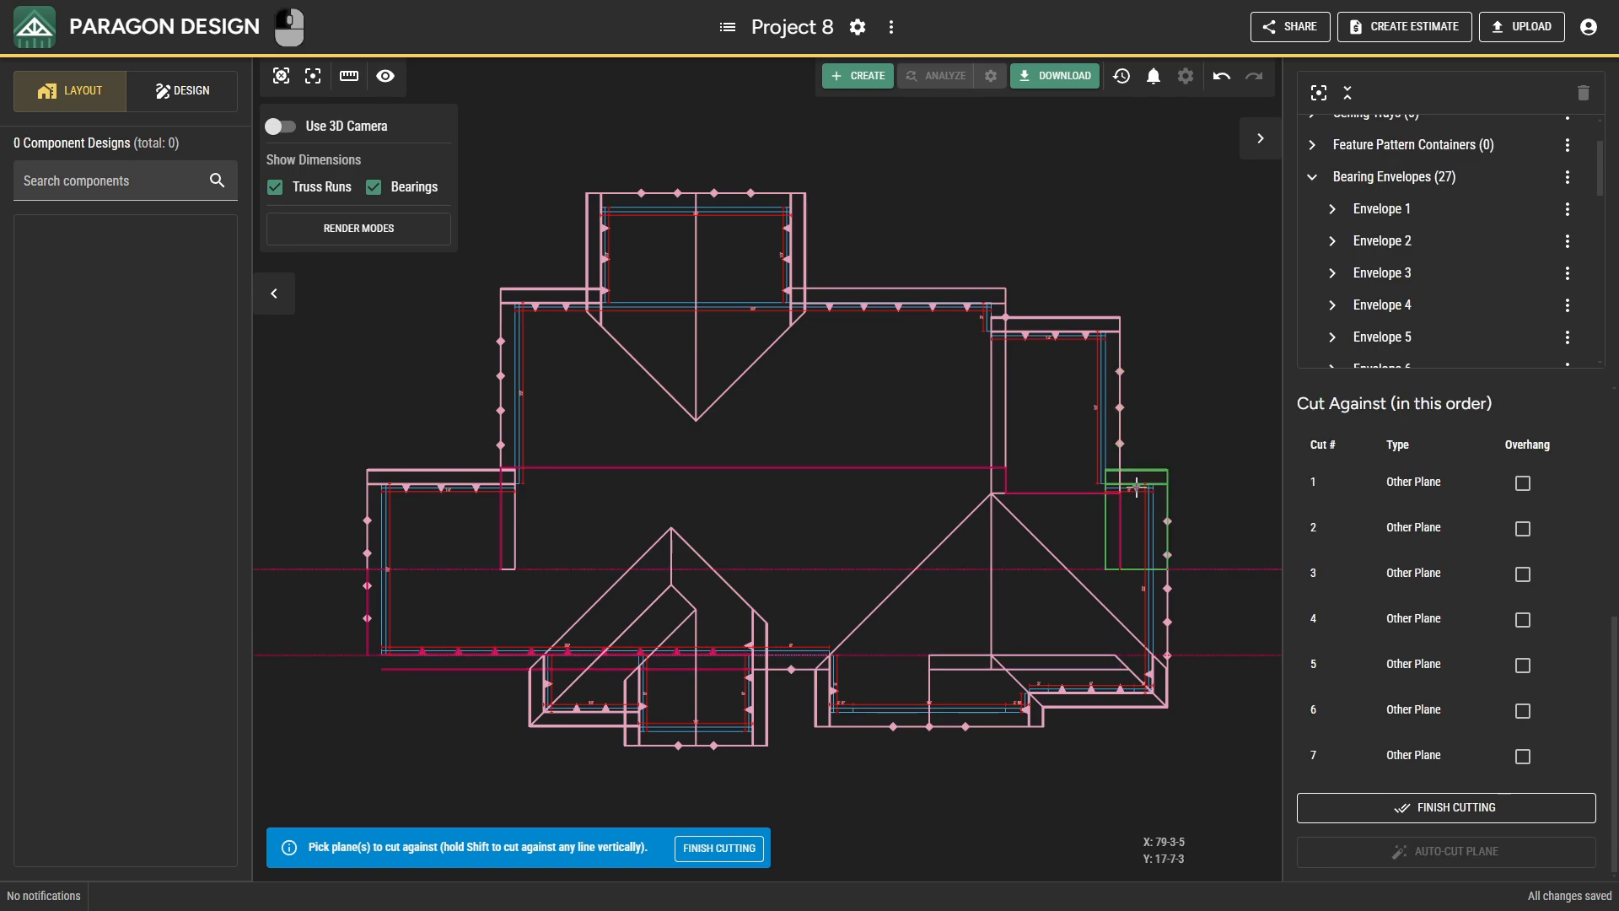
pyautogui.click(1164, 585)
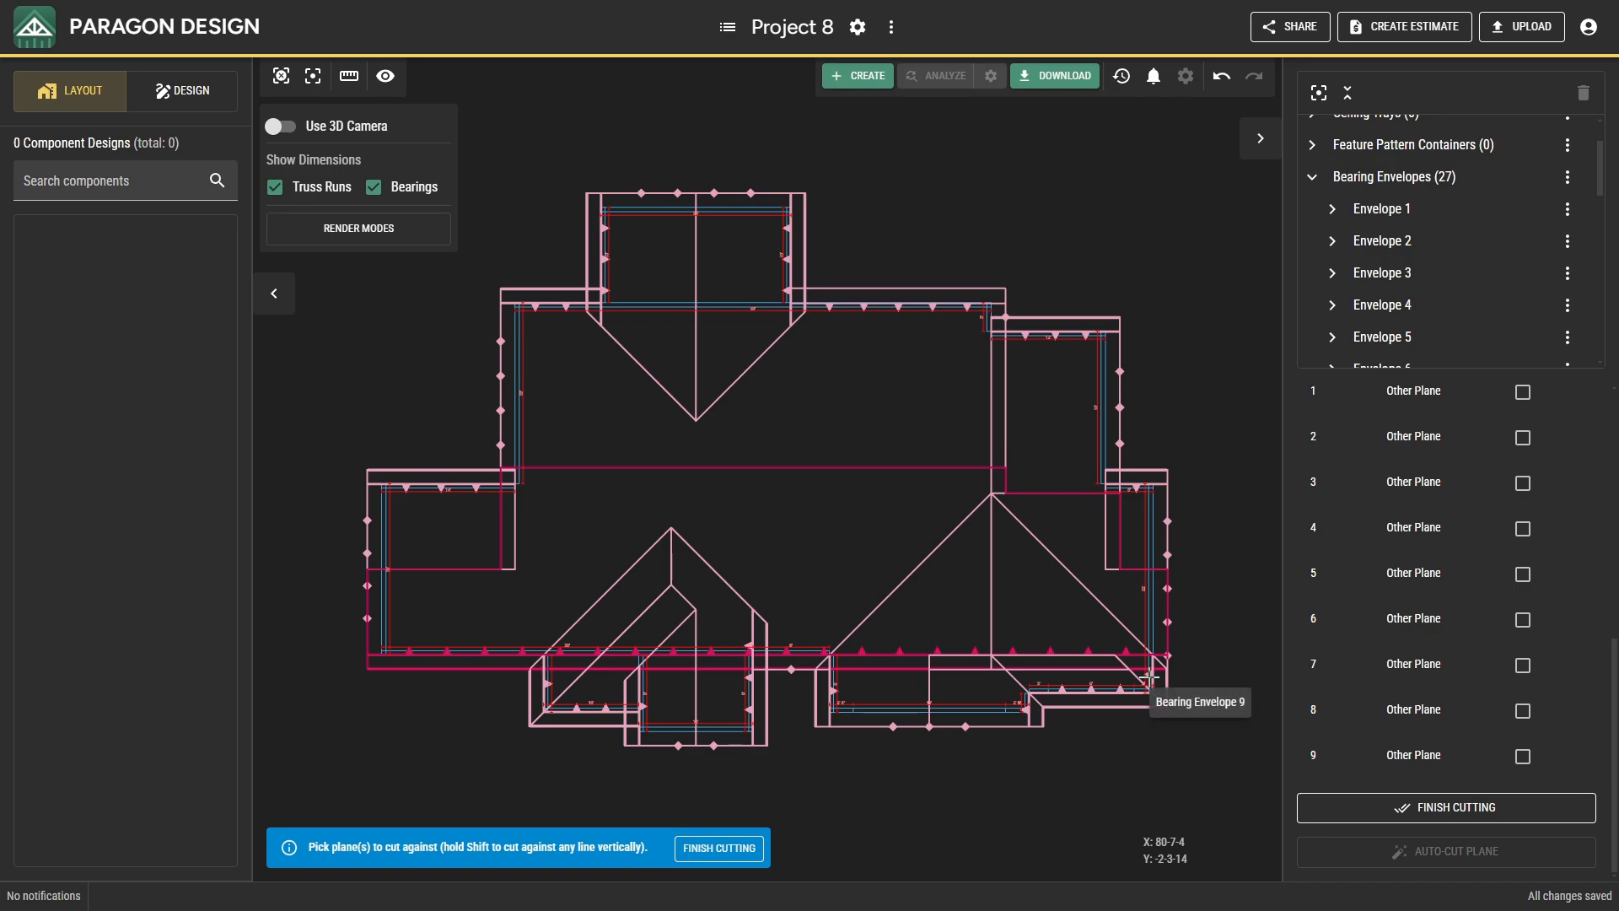
# Cut the long front plane against the southeast projection's east and west planes and the short vertical plane beside that projection.
pyautogui.click(1150, 677)
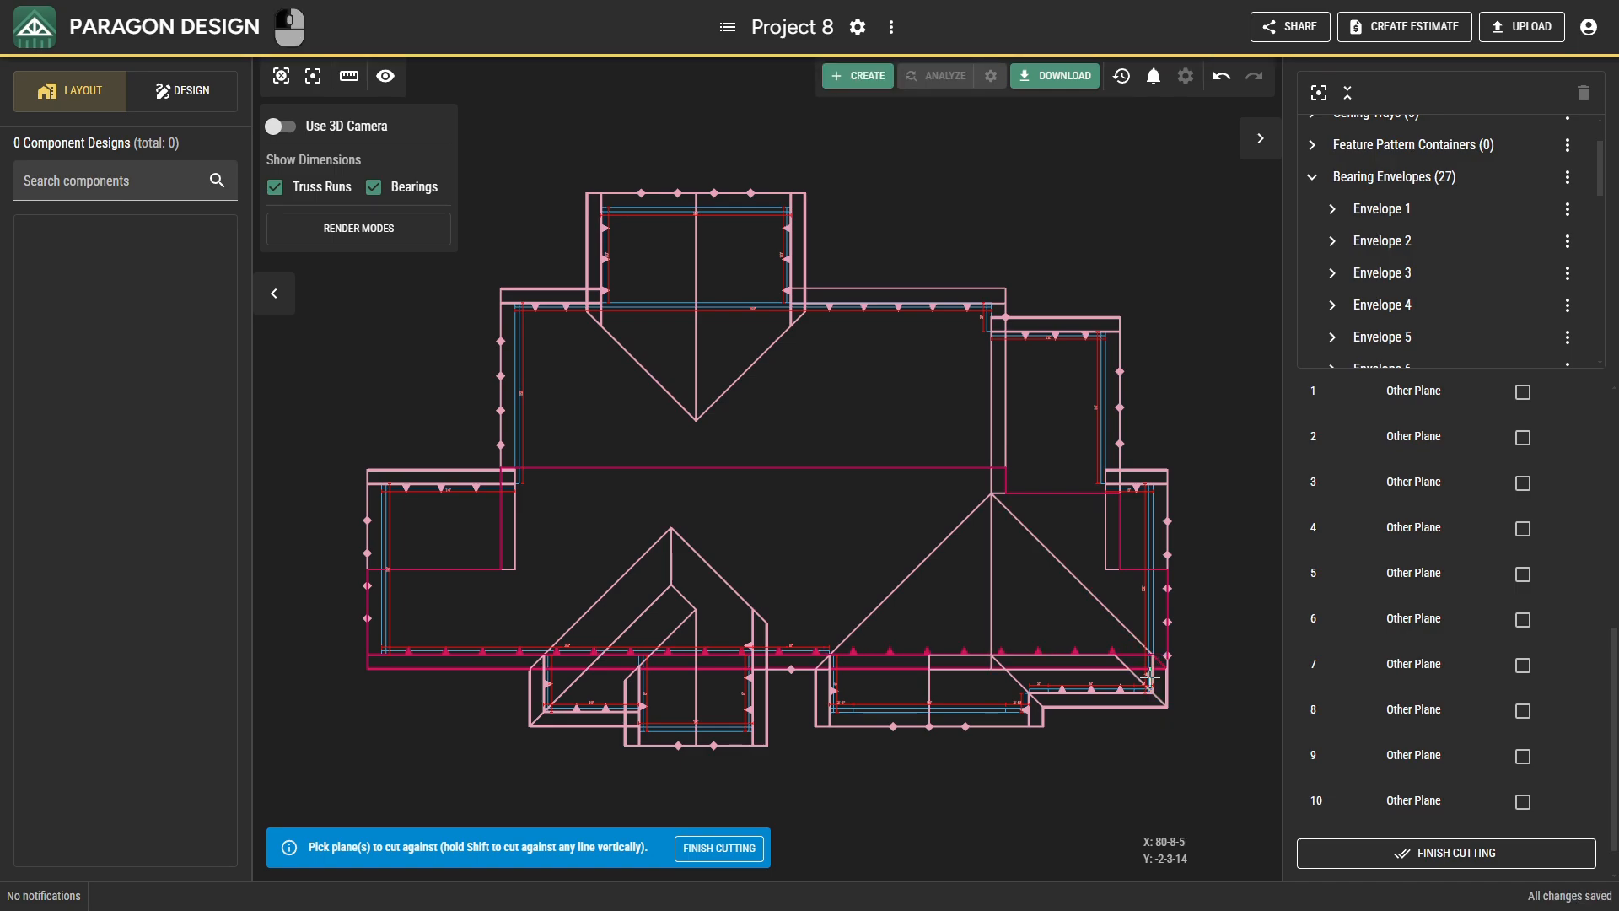
pyautogui.click(831, 691)
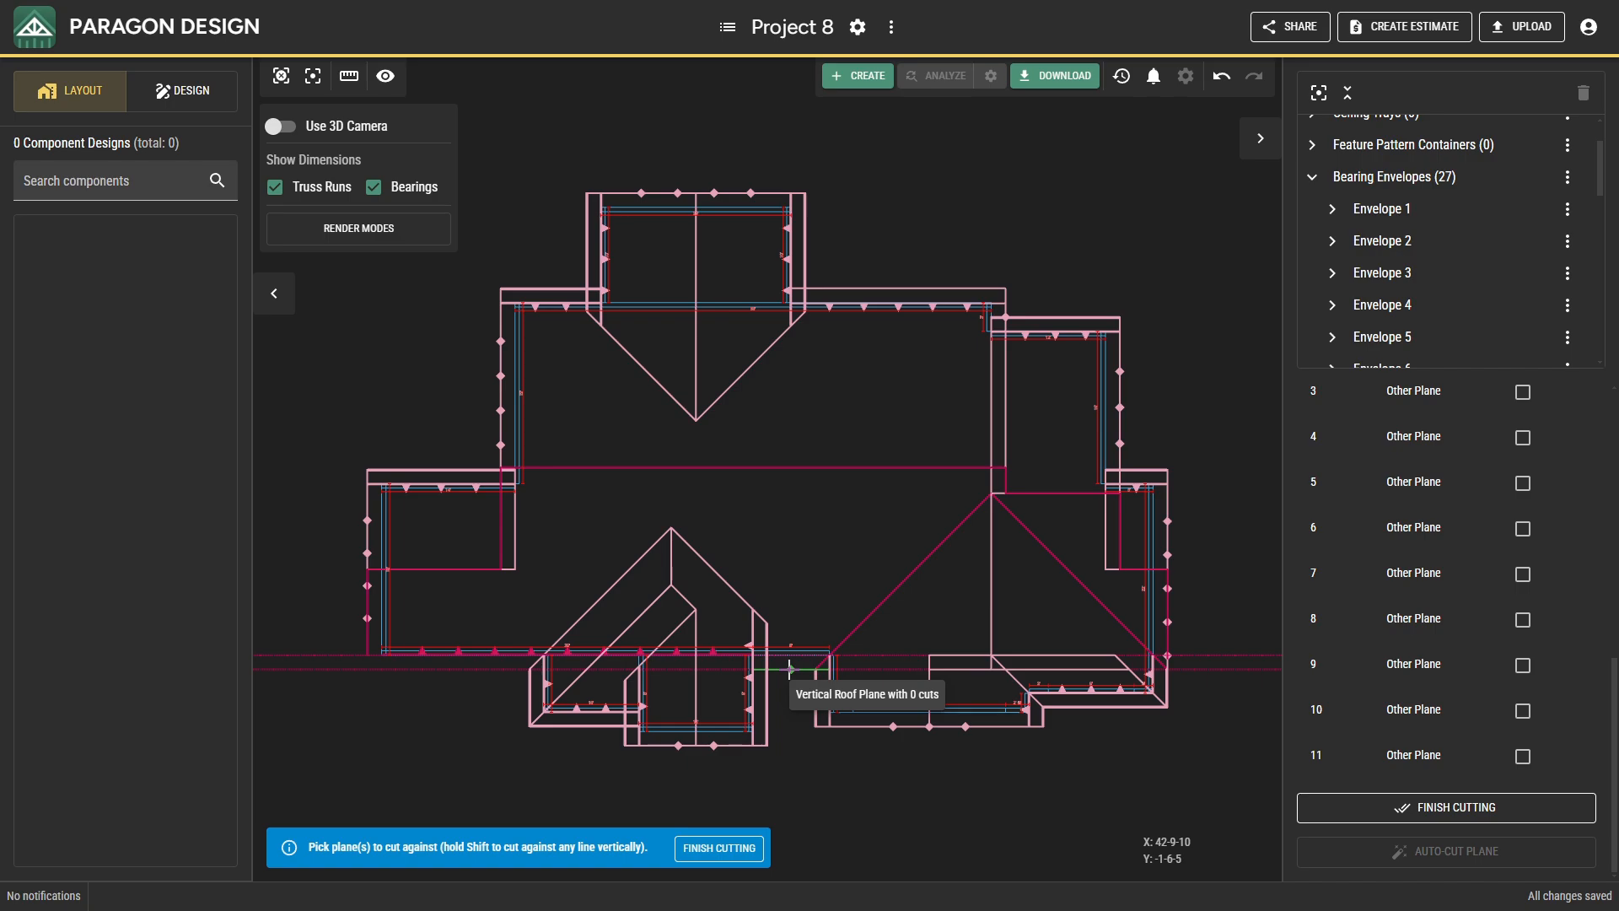
pyautogui.click(789, 669)
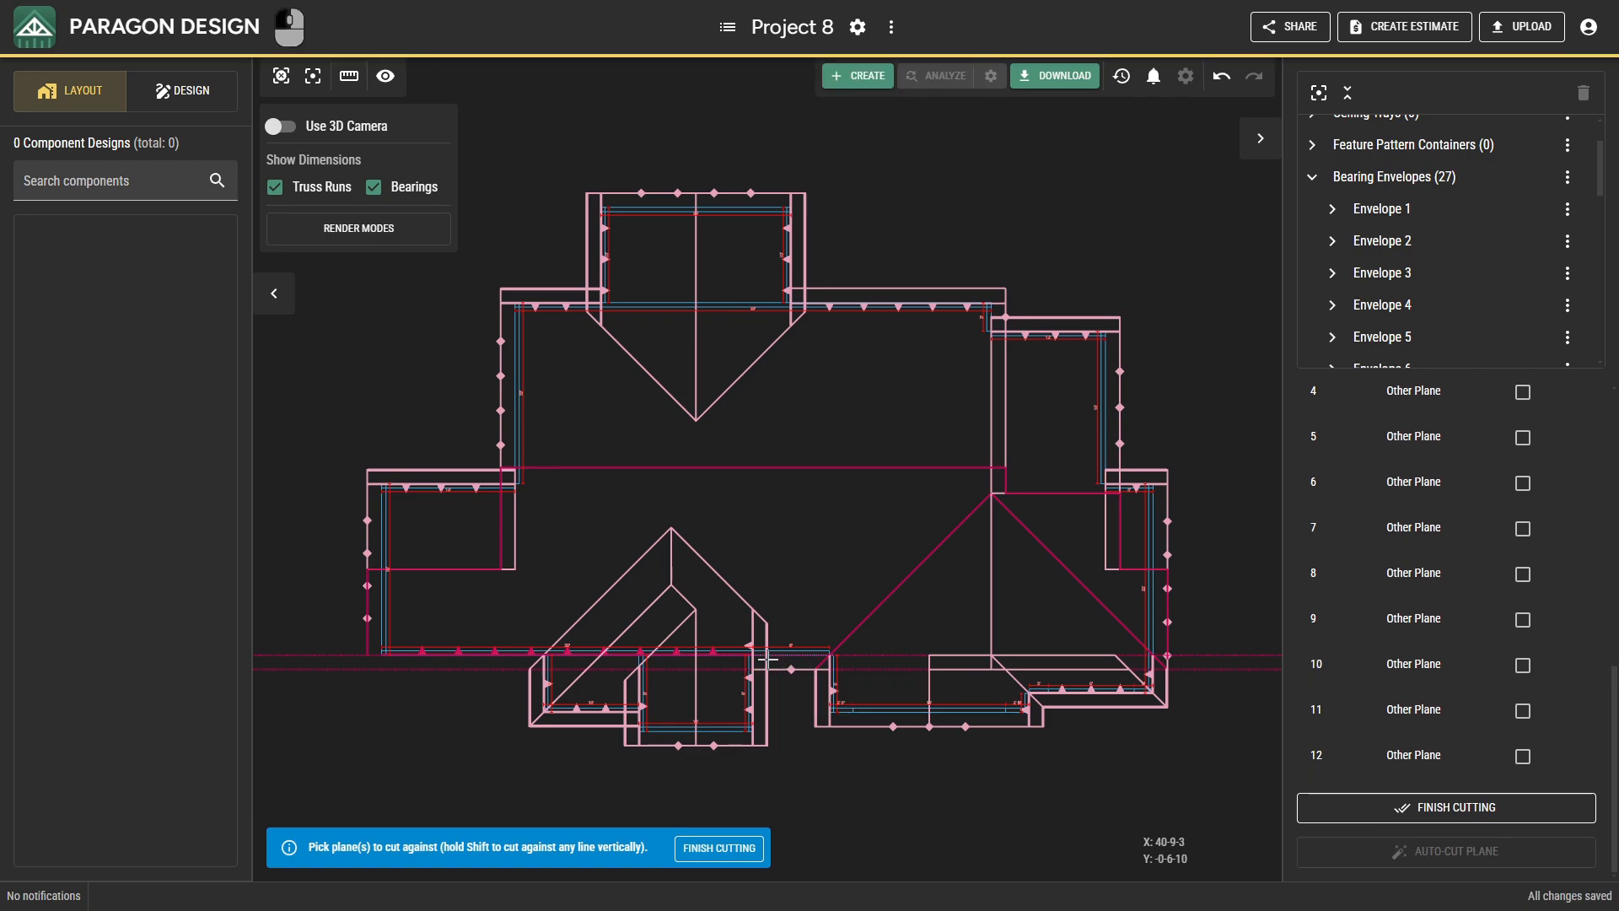
# Cut the long front plane vertically along the middle projection's east side, and against that projection's east plane and the adjoining step's west plane.
pyautogui.press('shift')
pyautogui.keyDown('shift'); pyautogui.click(751, 630); pyautogui.keyUp('shift')
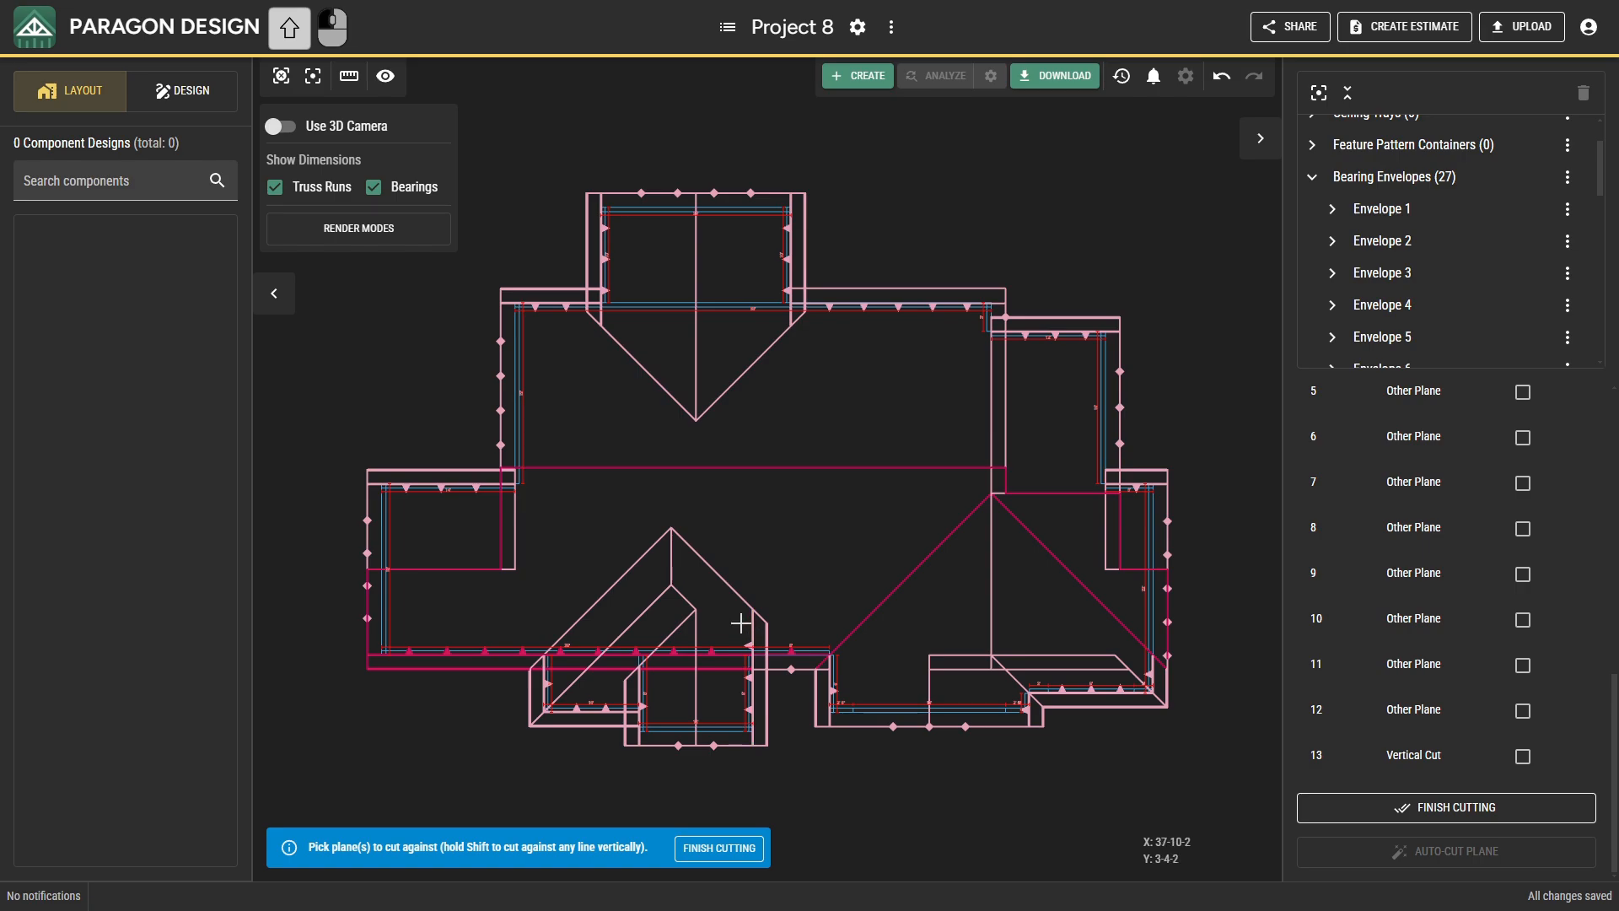
pyautogui.click(749, 675)
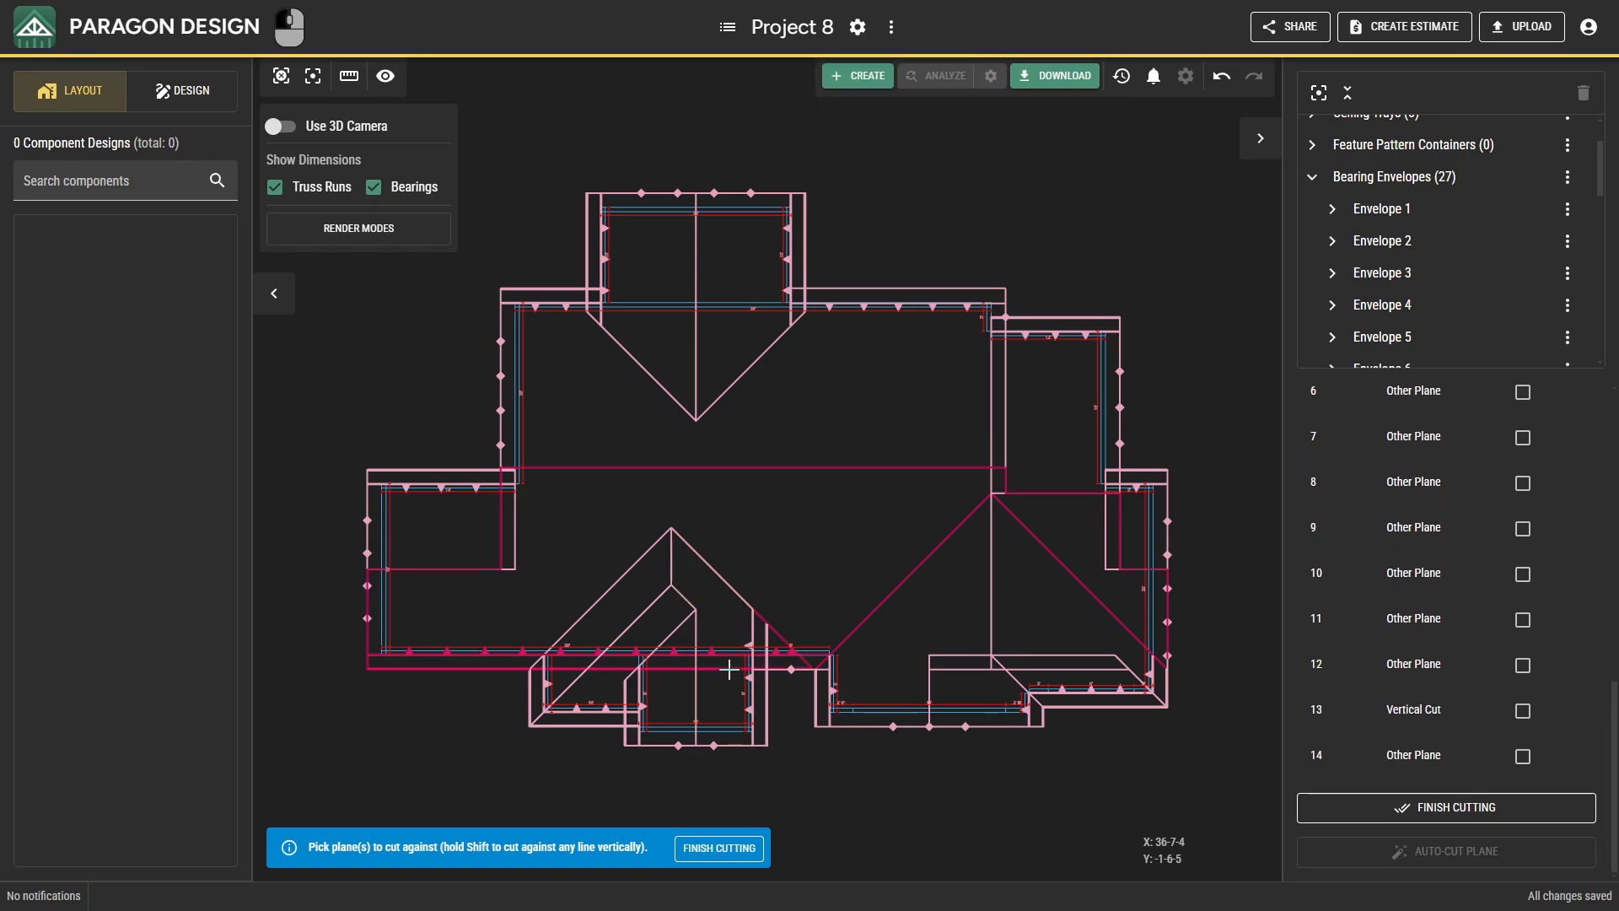
pyautogui.click(561, 683)
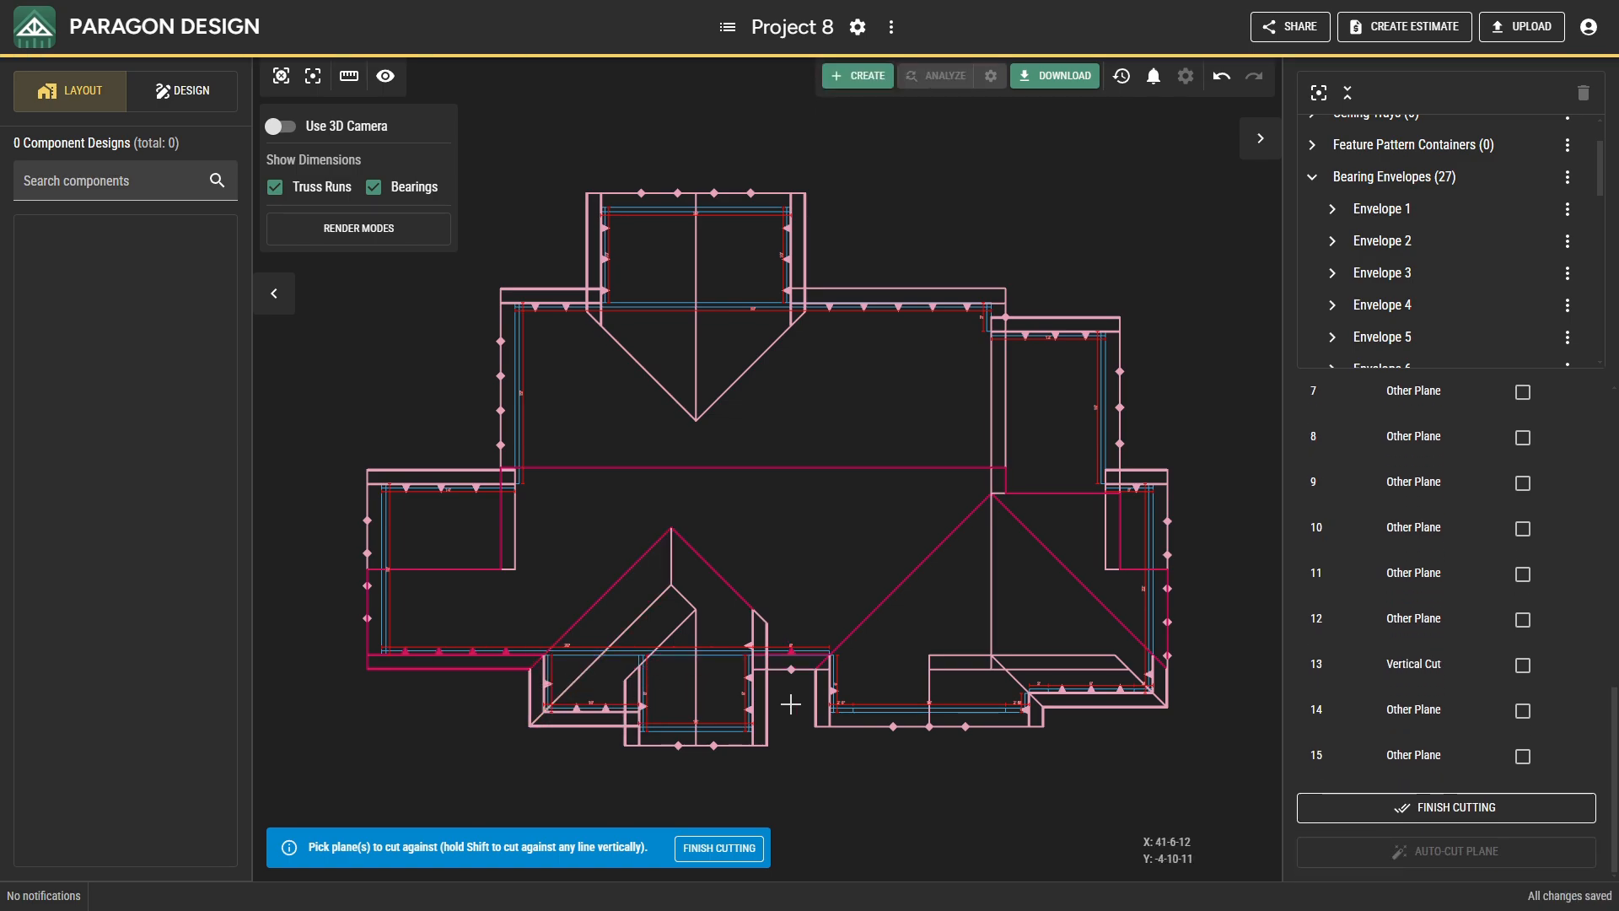
pyautogui.press('Escape')
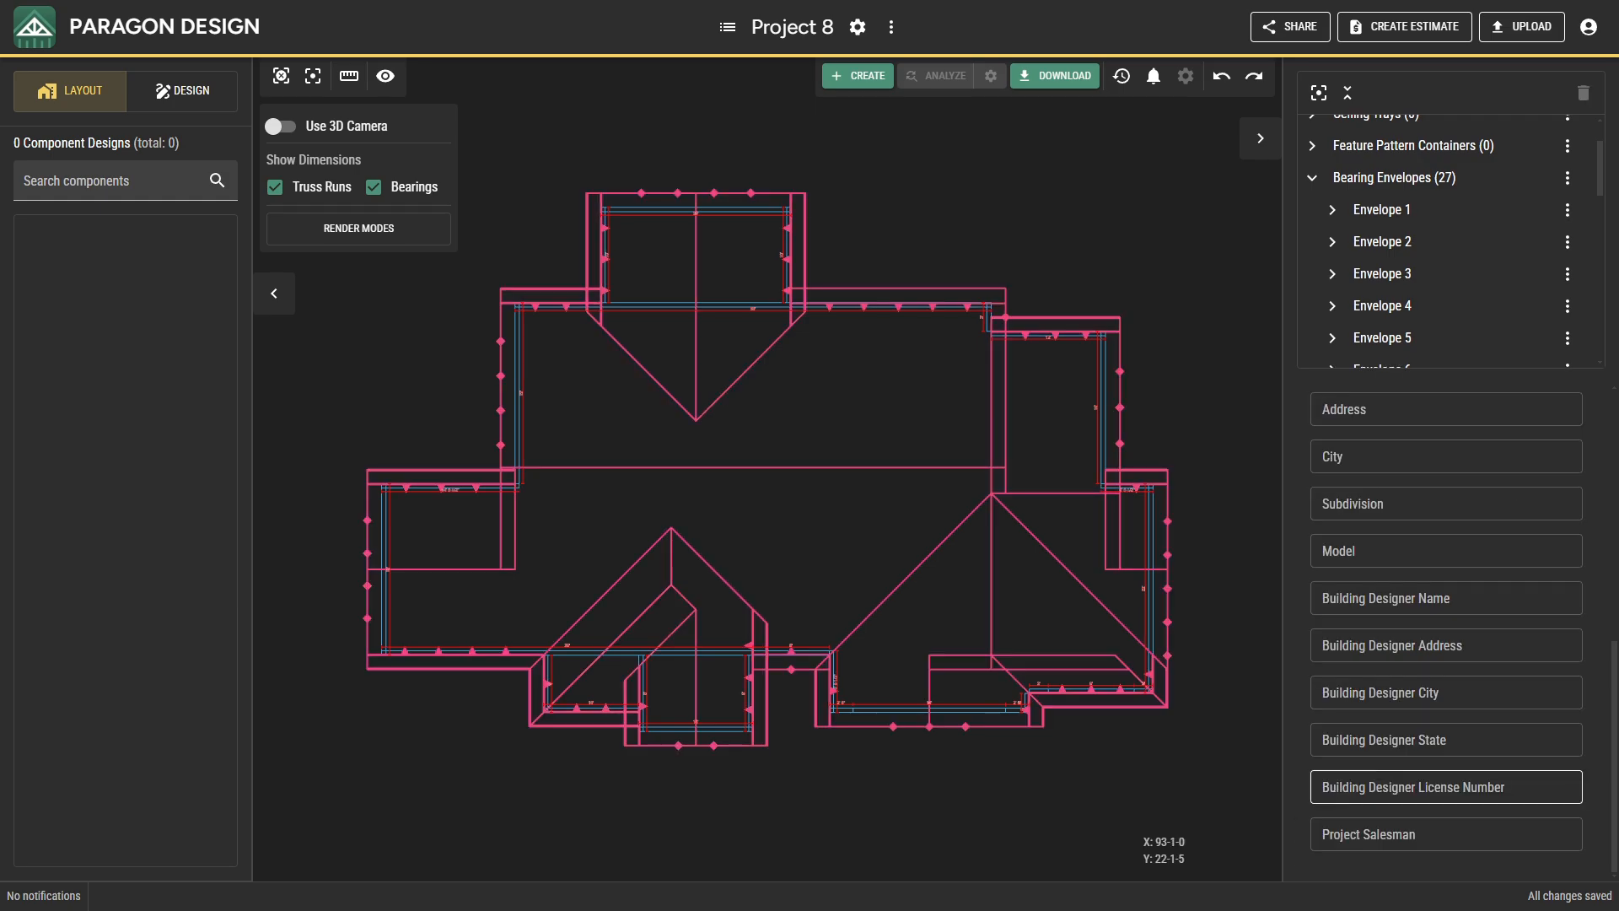
# Insert a work line parallel to the main section's west bearing wall, offset 14-6-0 to the east.
pyautogui.moveTo(633, 521); pyautogui.dragTo(640, 572, button='middle')
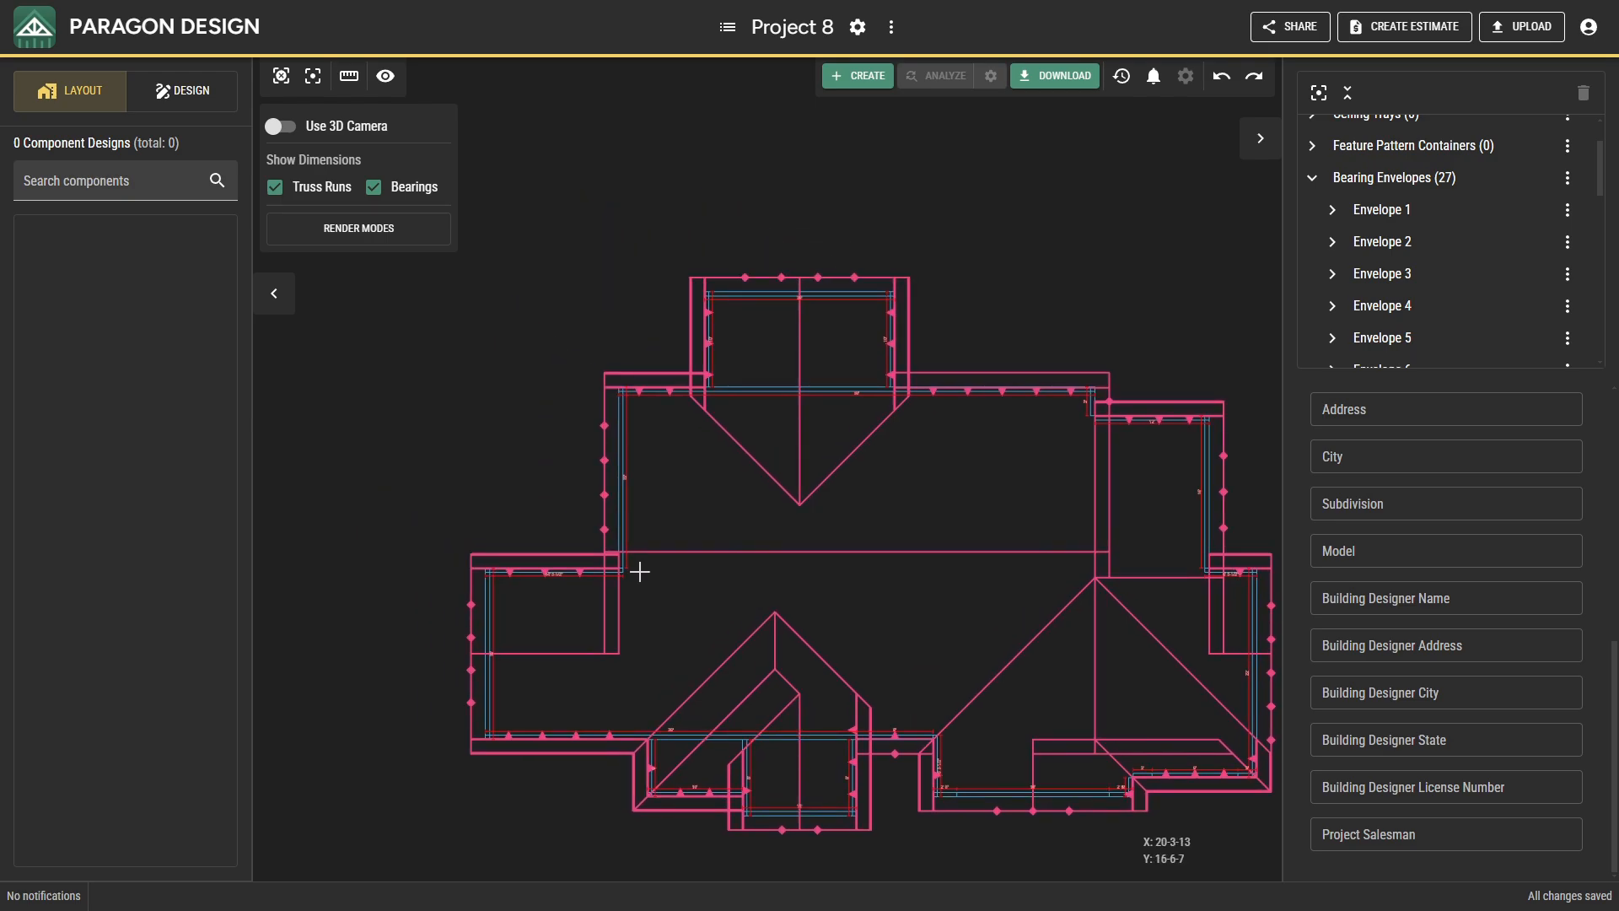
pyautogui.scroll(5, 640, 571)
pyautogui.rightClick(674, 588)
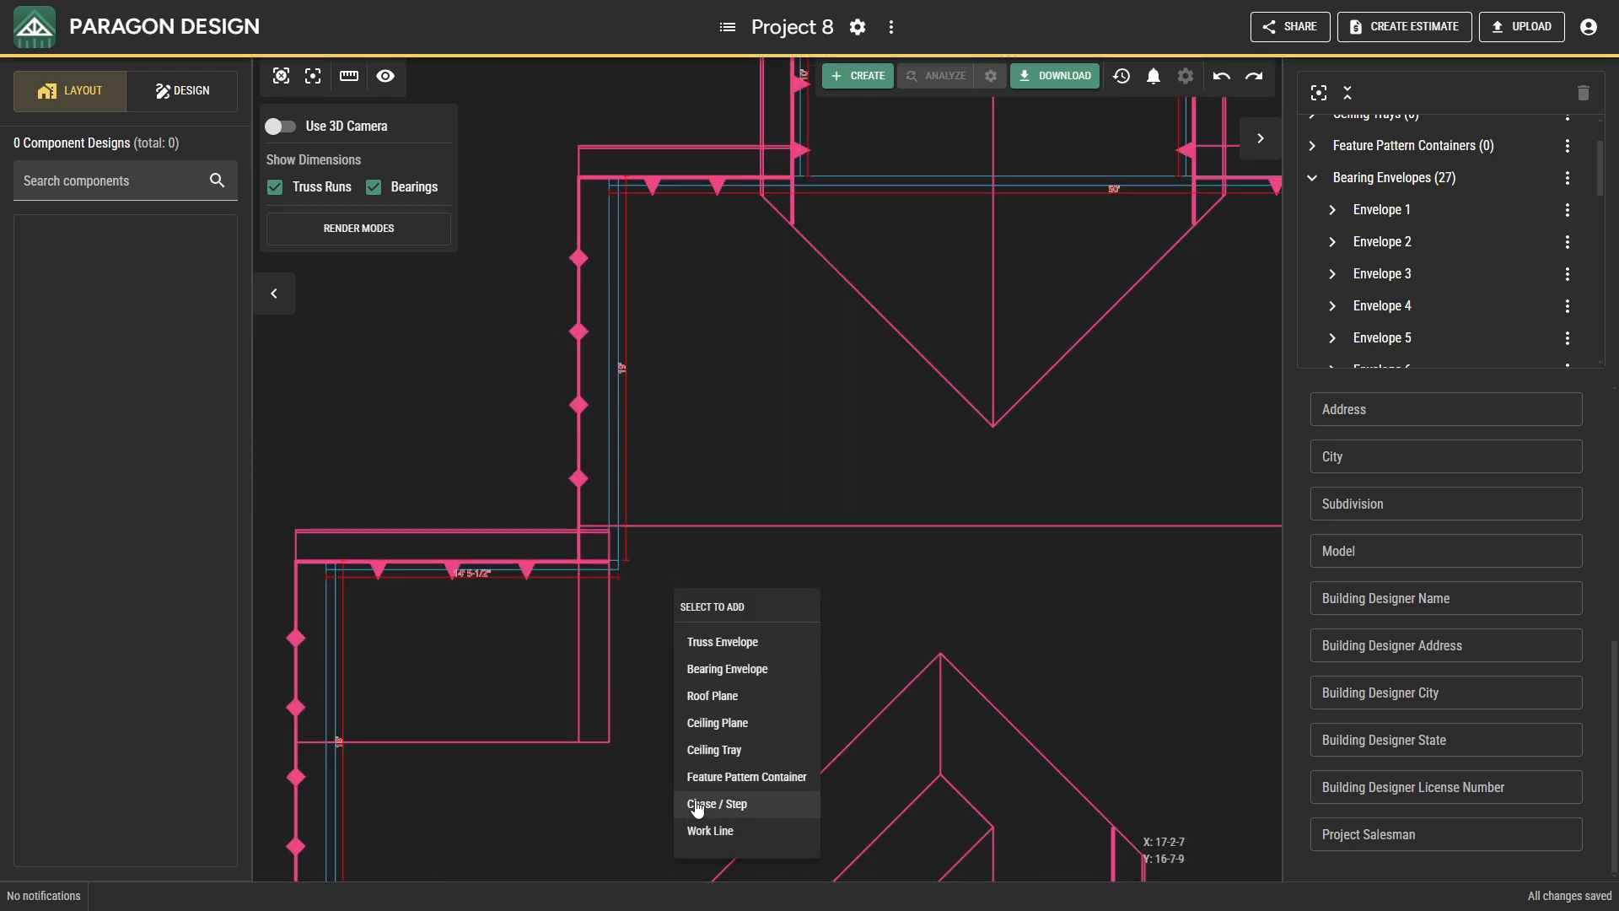
pyautogui.click(706, 831)
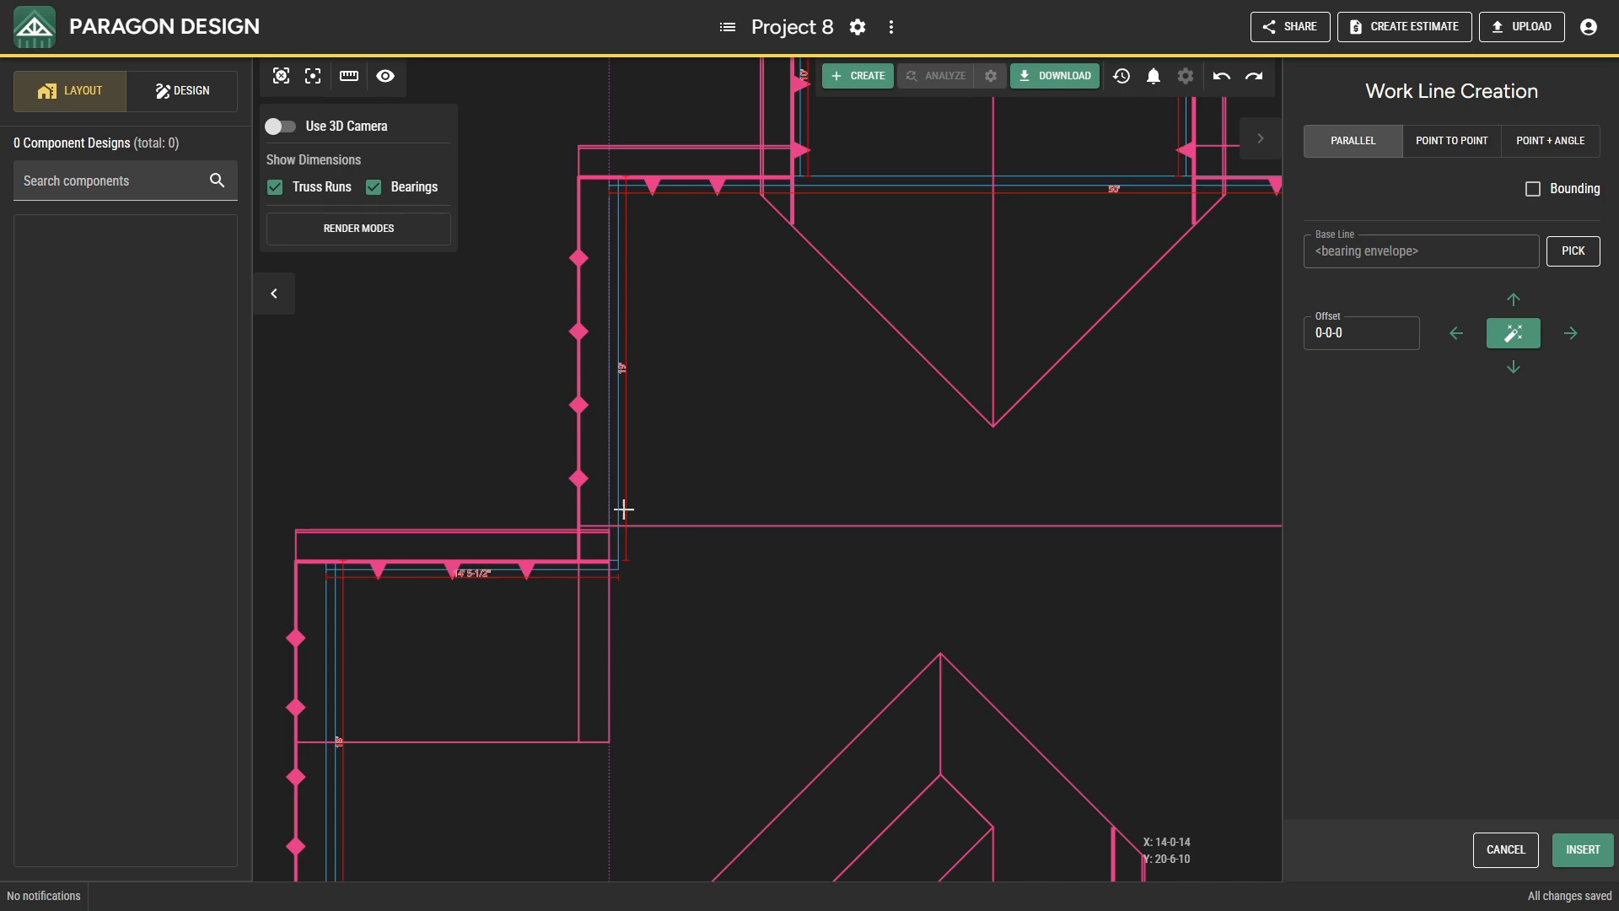
pyautogui.click(1364, 334)
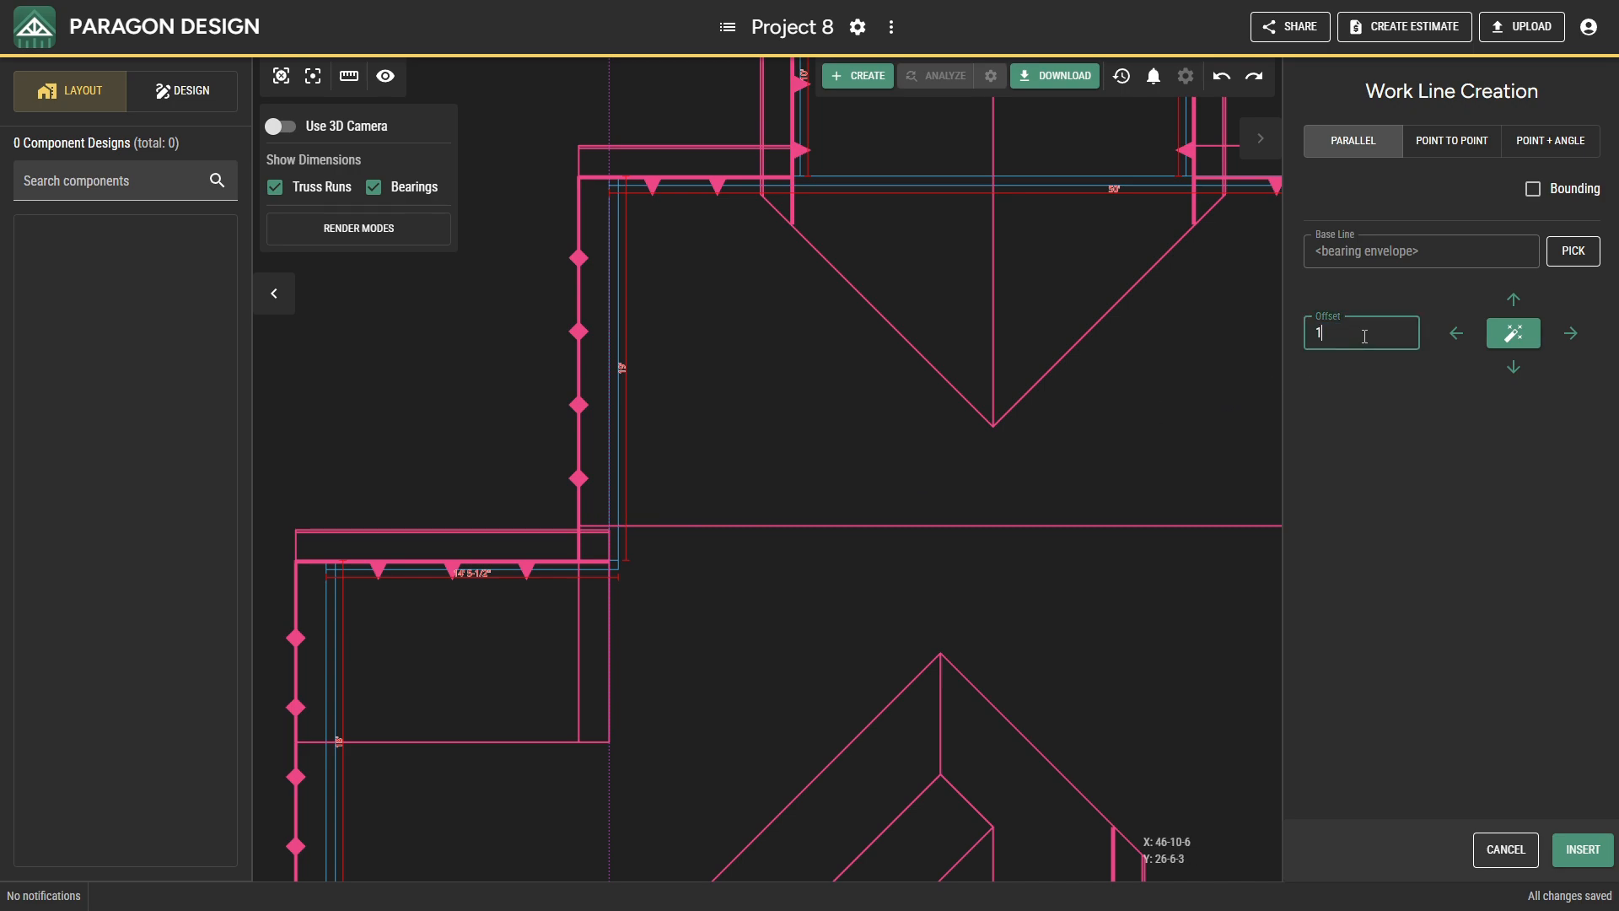
pyautogui.write('140600')
pyautogui.press('Return')
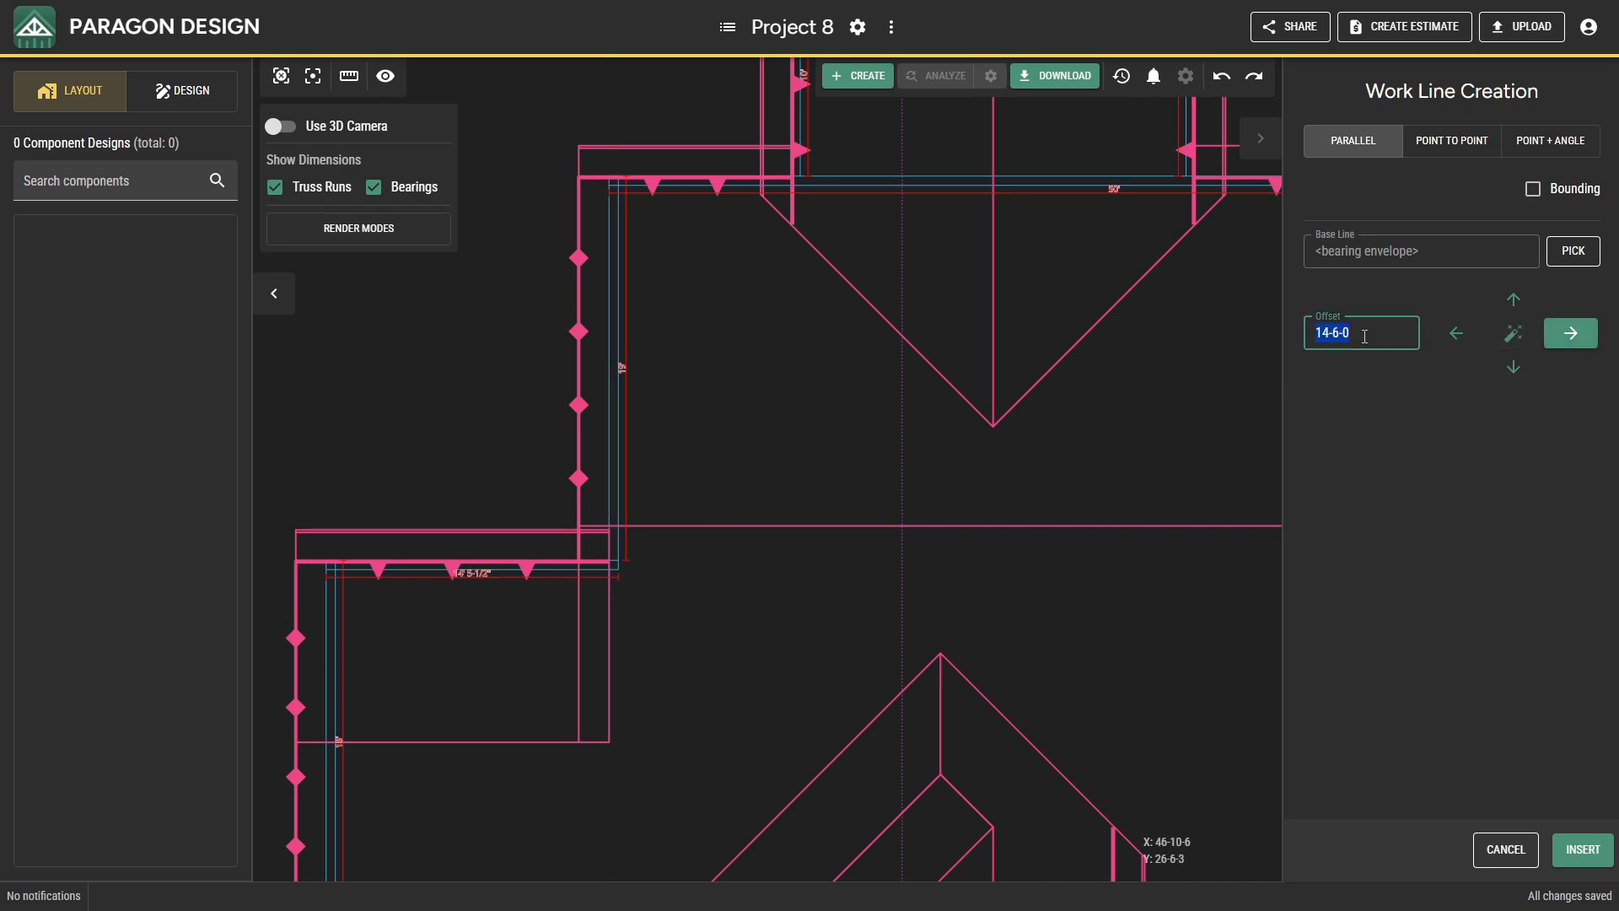
pyautogui.click(1577, 849)
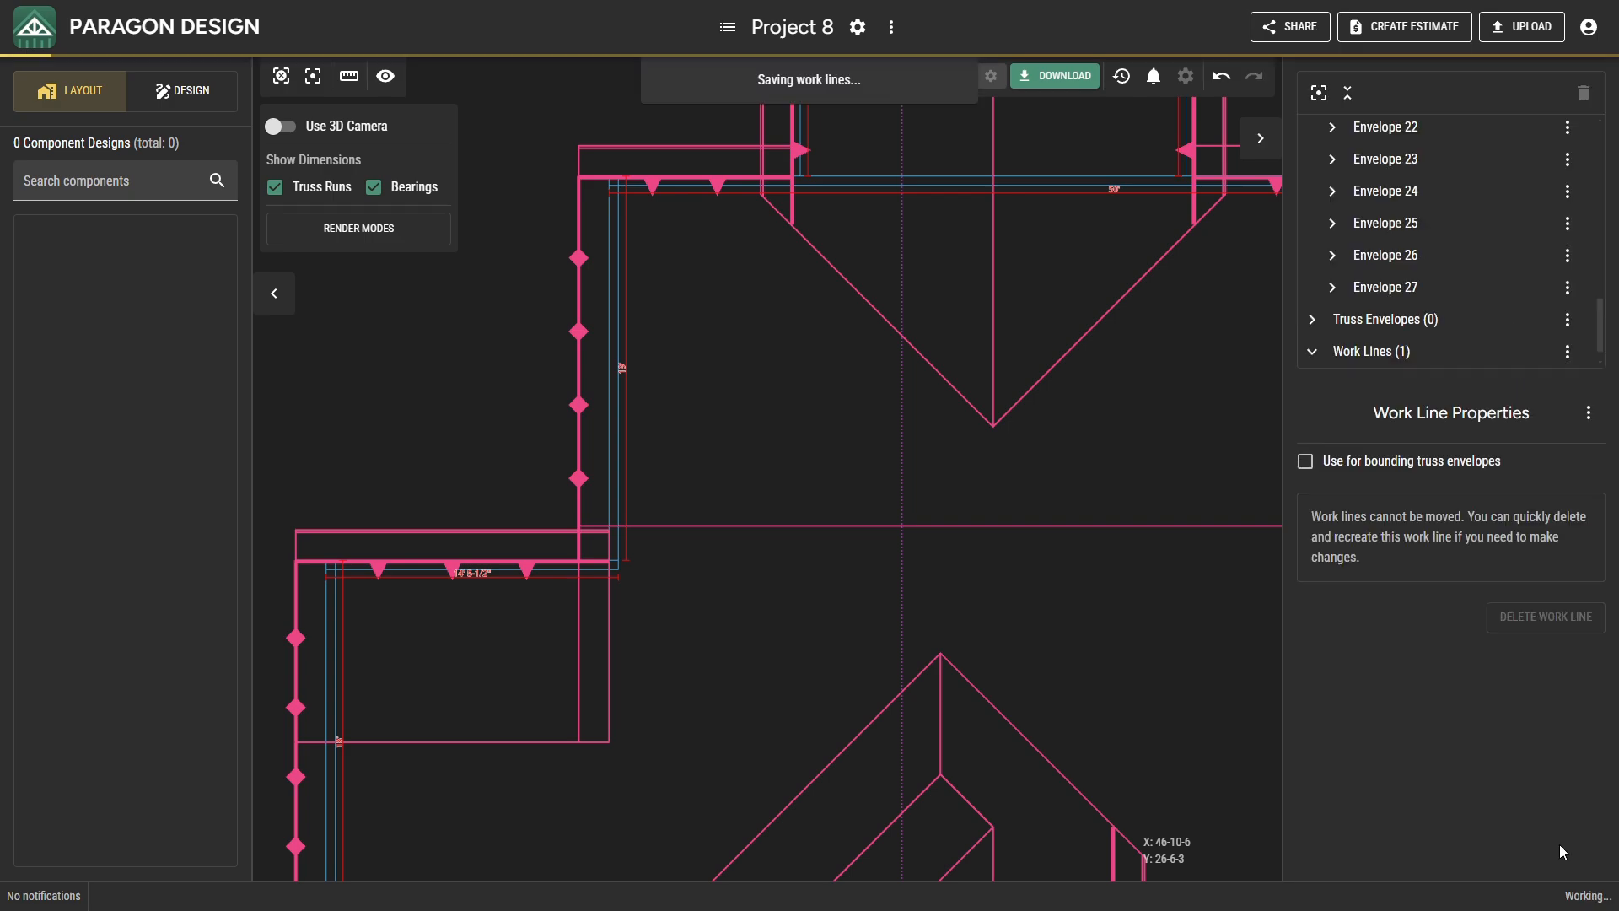
# Insert a work line parallel to the west overhang edge of the stepped section's rear plane, offset 4-6-0 to the west.
pyautogui.moveTo(1106, 629); pyautogui.dragTo(498, 596, button='middle')
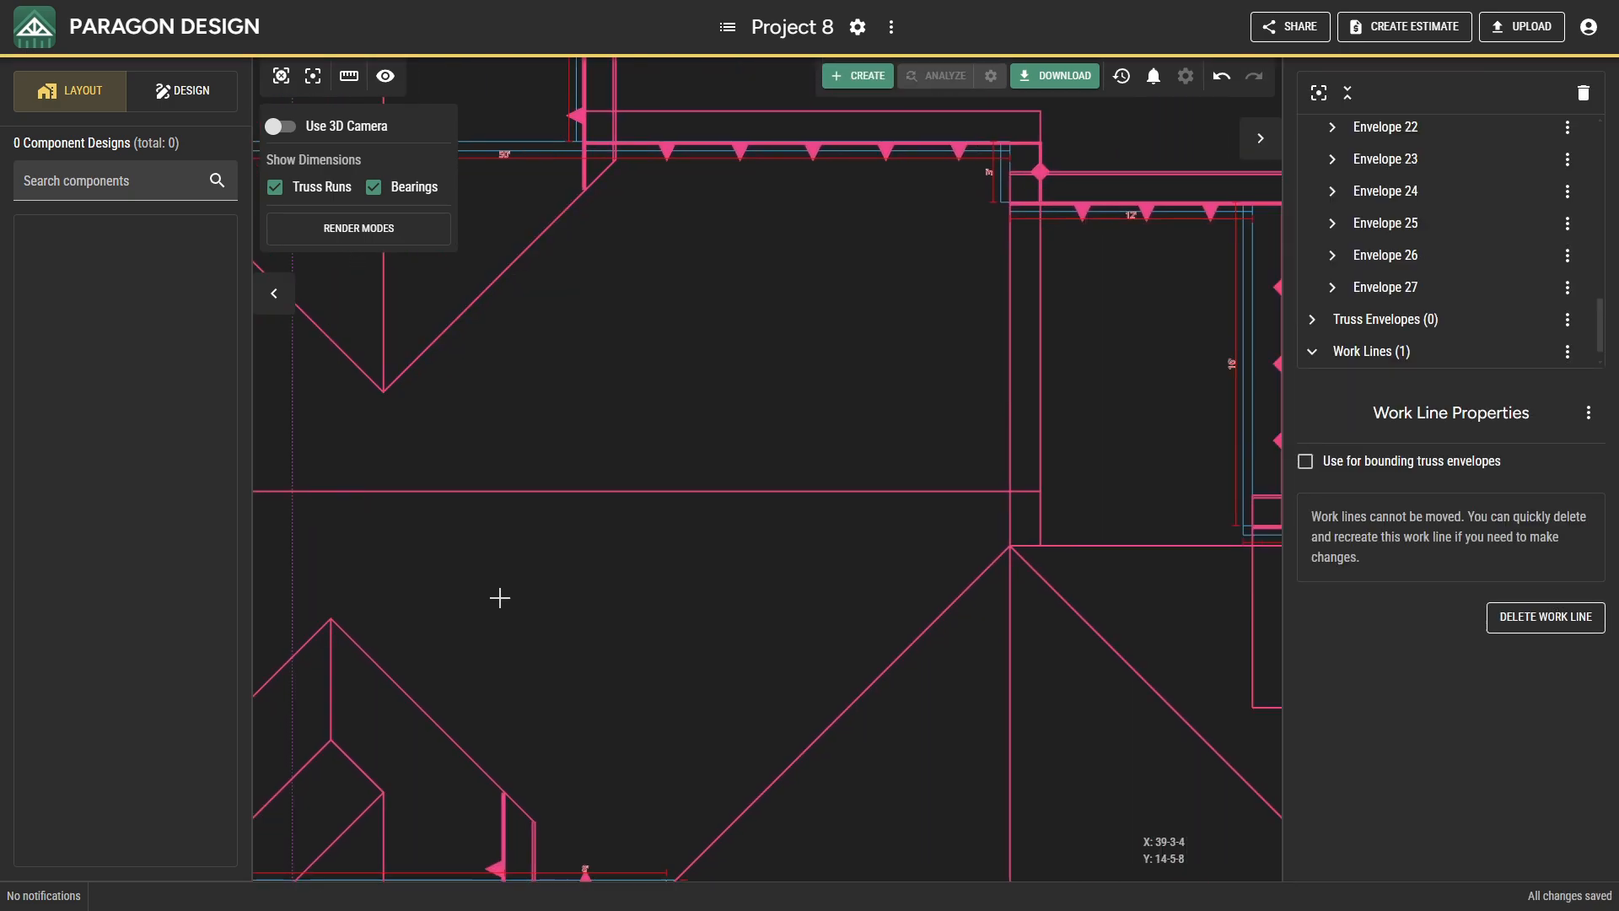
pyautogui.rightClick(757, 357)
pyautogui.click(792, 599)
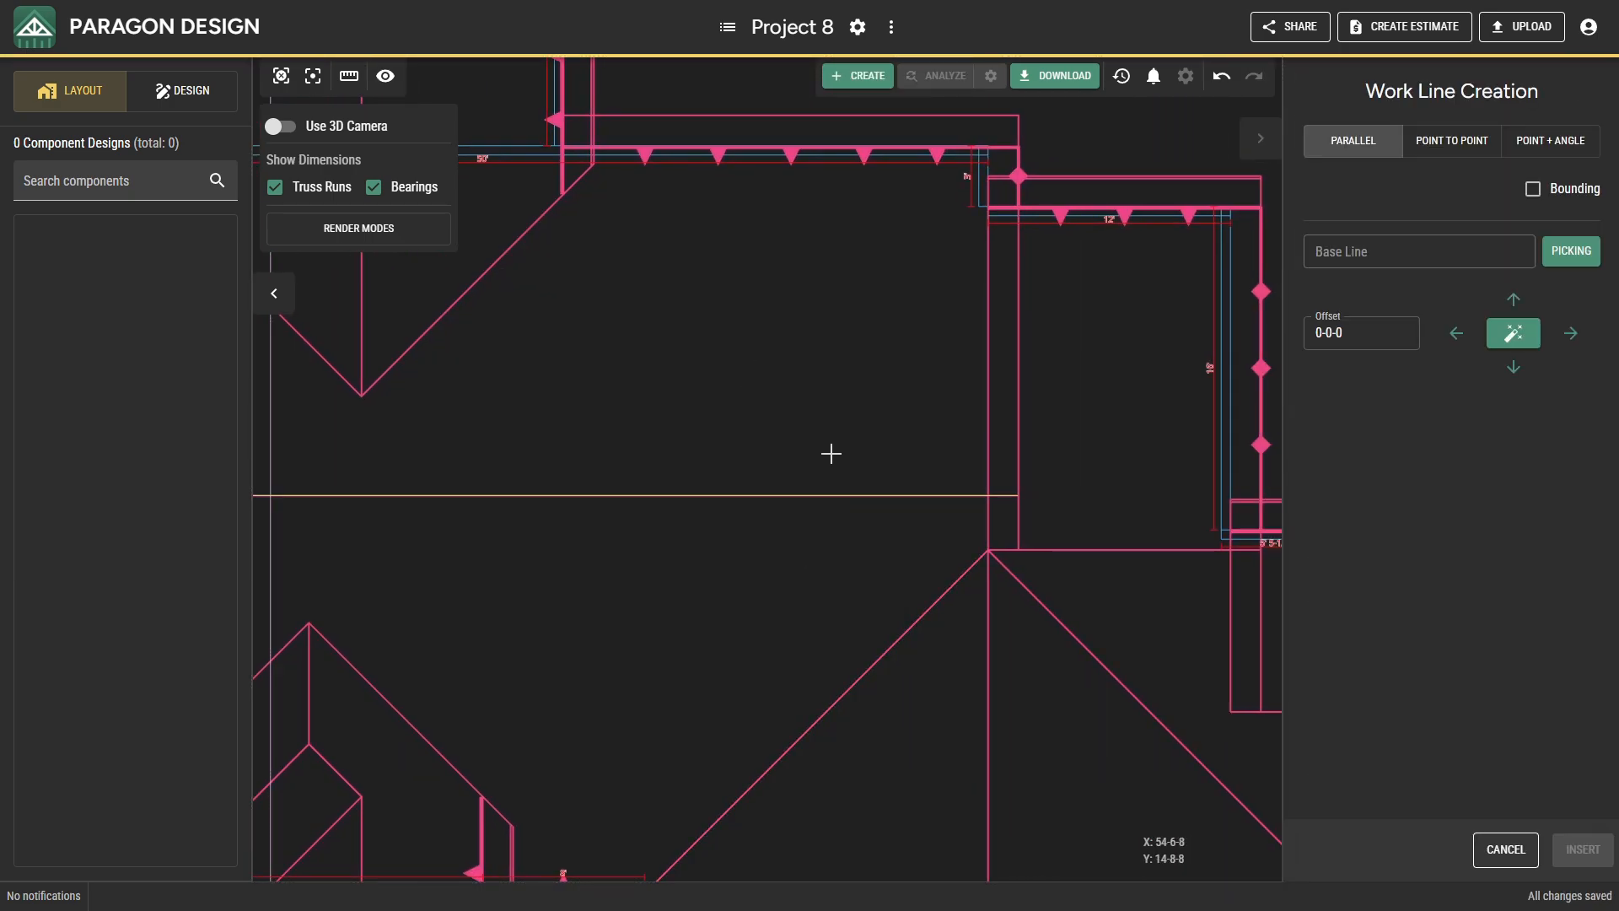
pyautogui.click(990, 178)
pyautogui.click(1349, 339)
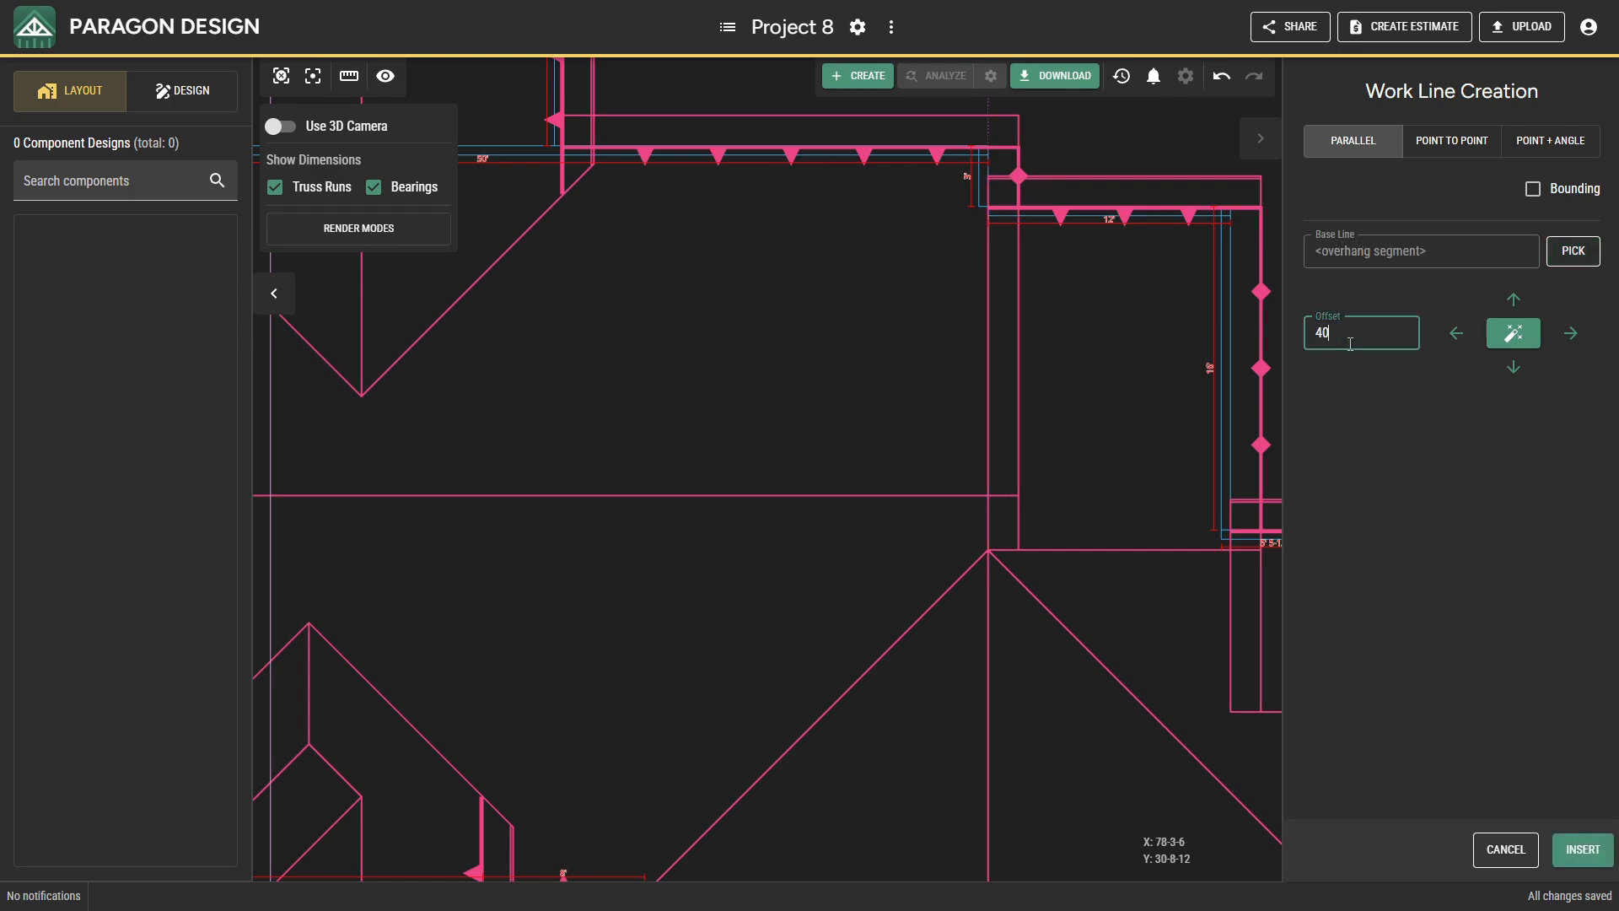
pyautogui.write('40600')
pyautogui.press('Return')
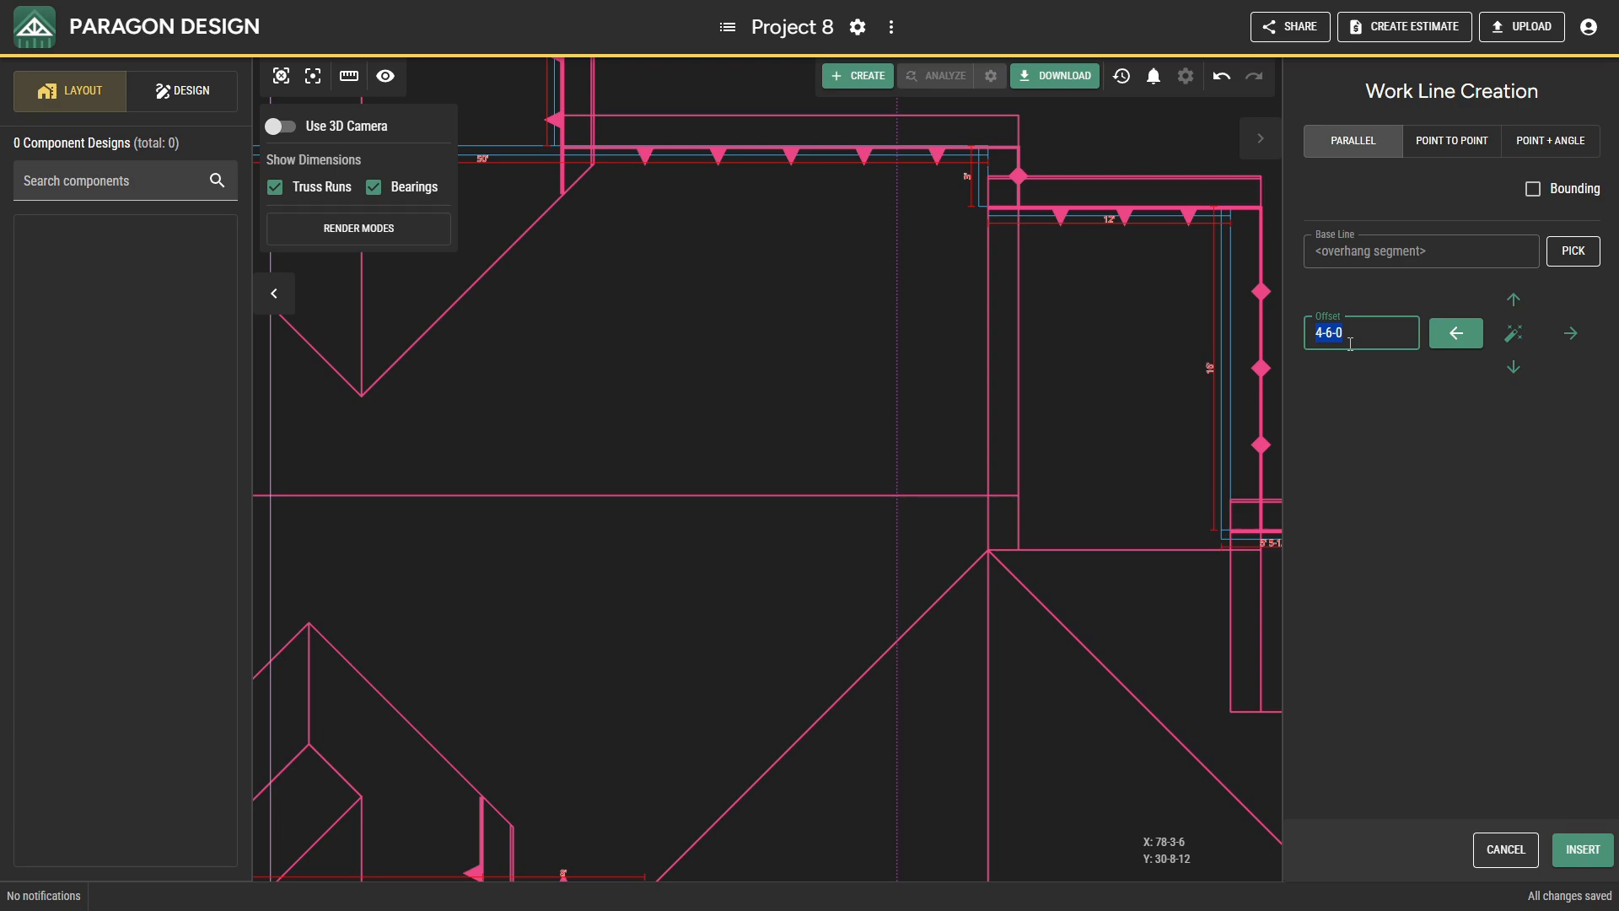
pyautogui.click(1582, 850)
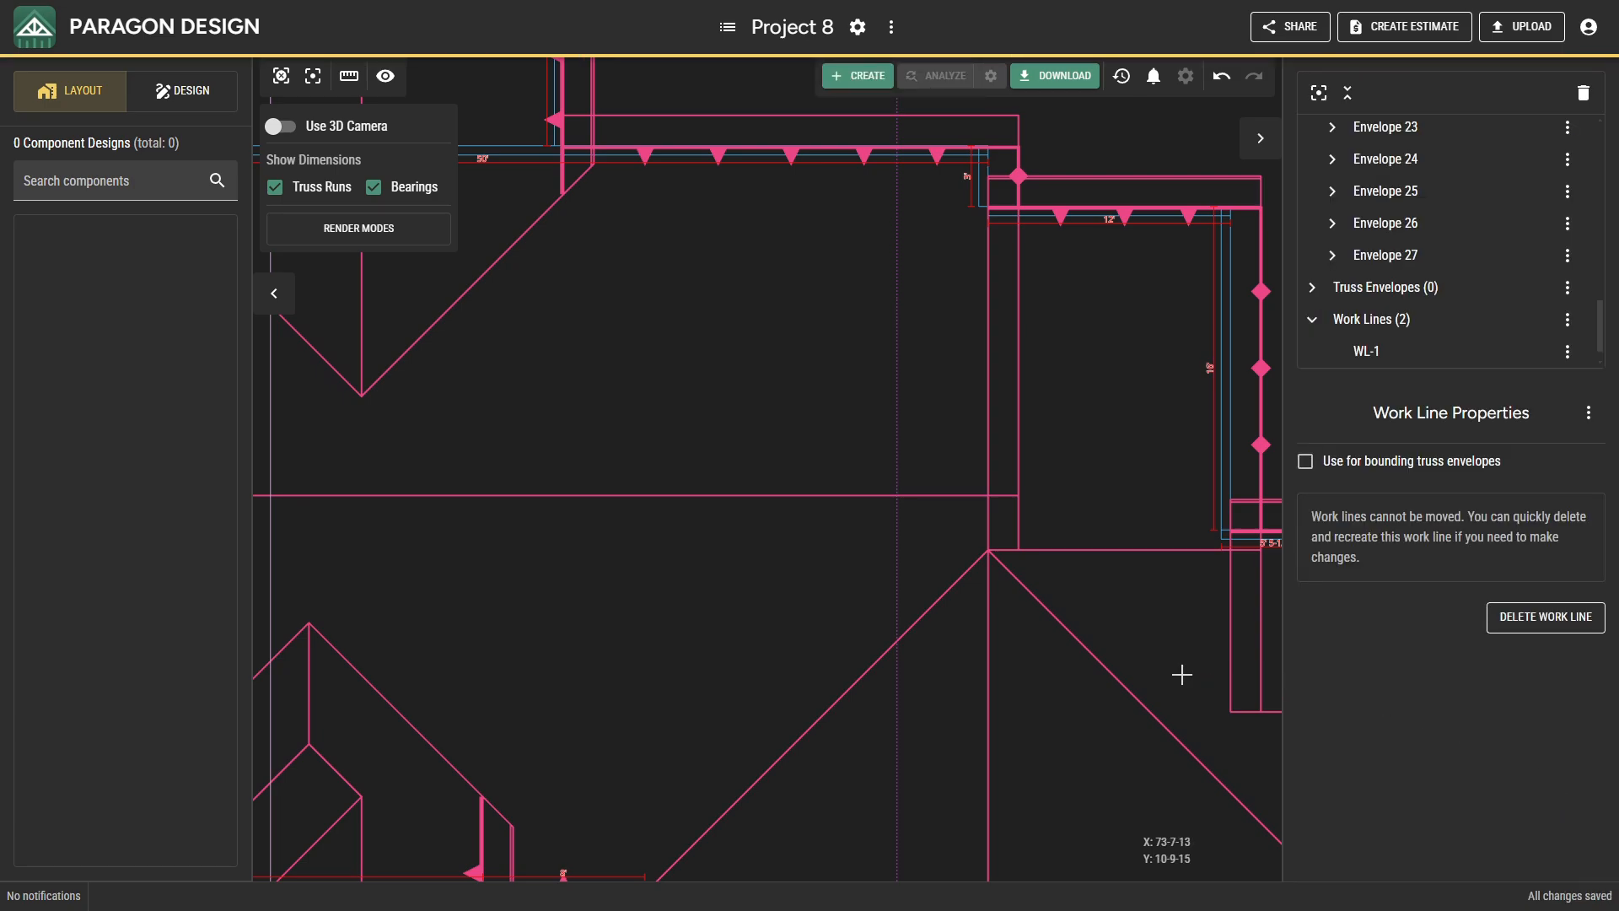
# Insert a work line with zero offset along the base line of the far-east section's rear roof plane.
pyautogui.moveTo(1182, 674); pyautogui.dragTo(1015, 441, button='middle')
pyautogui.rightClick(1015, 441)
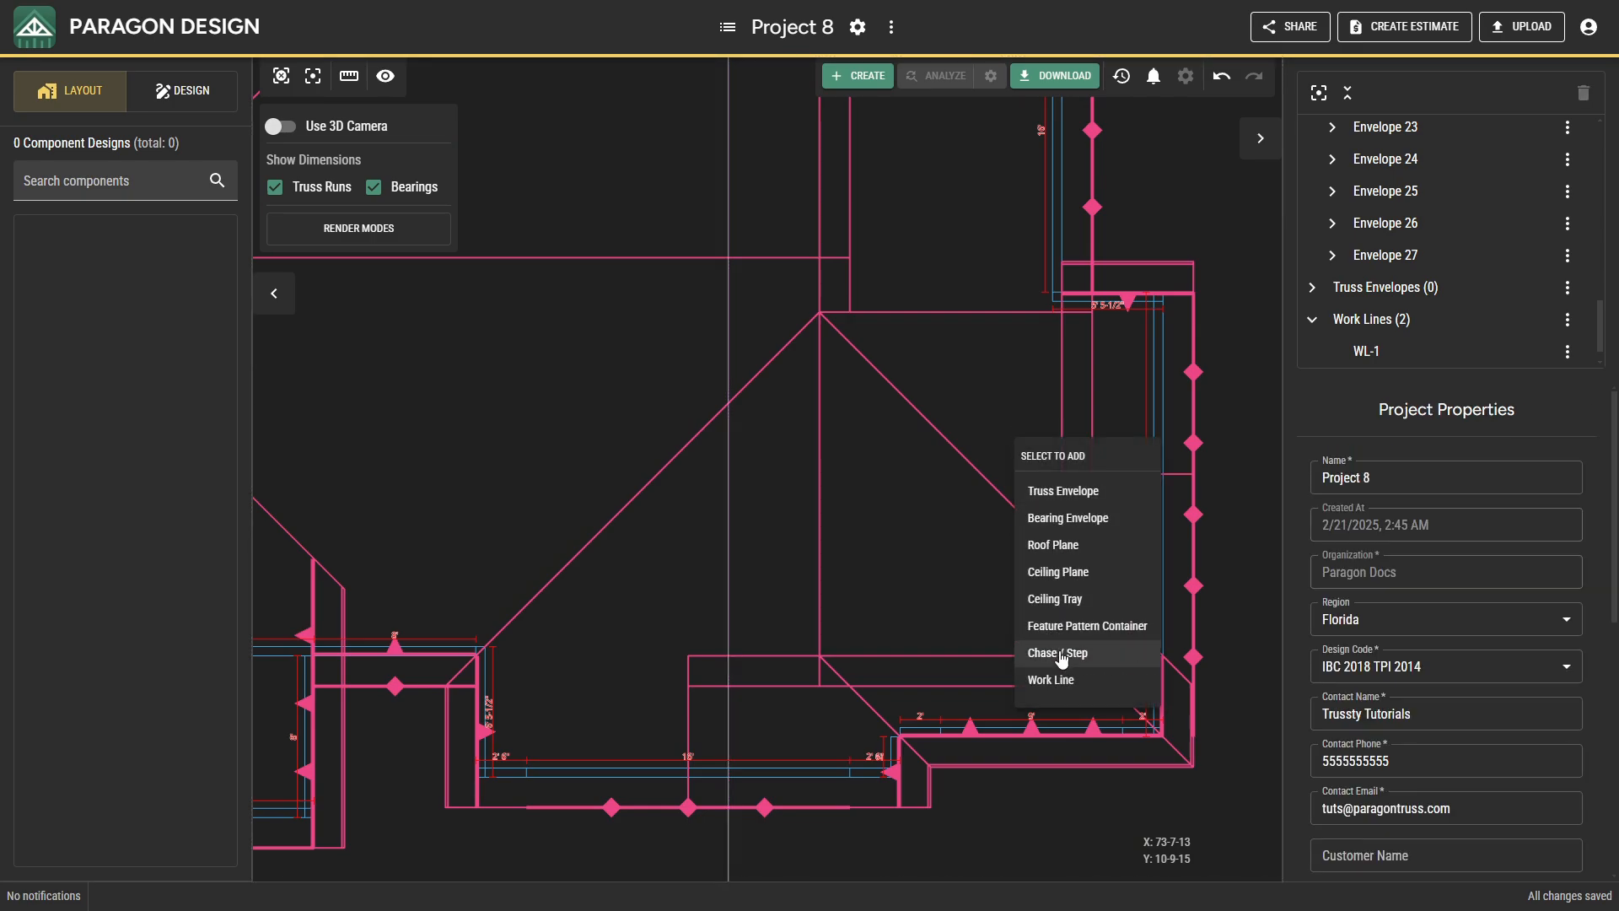
pyautogui.click(1064, 679)
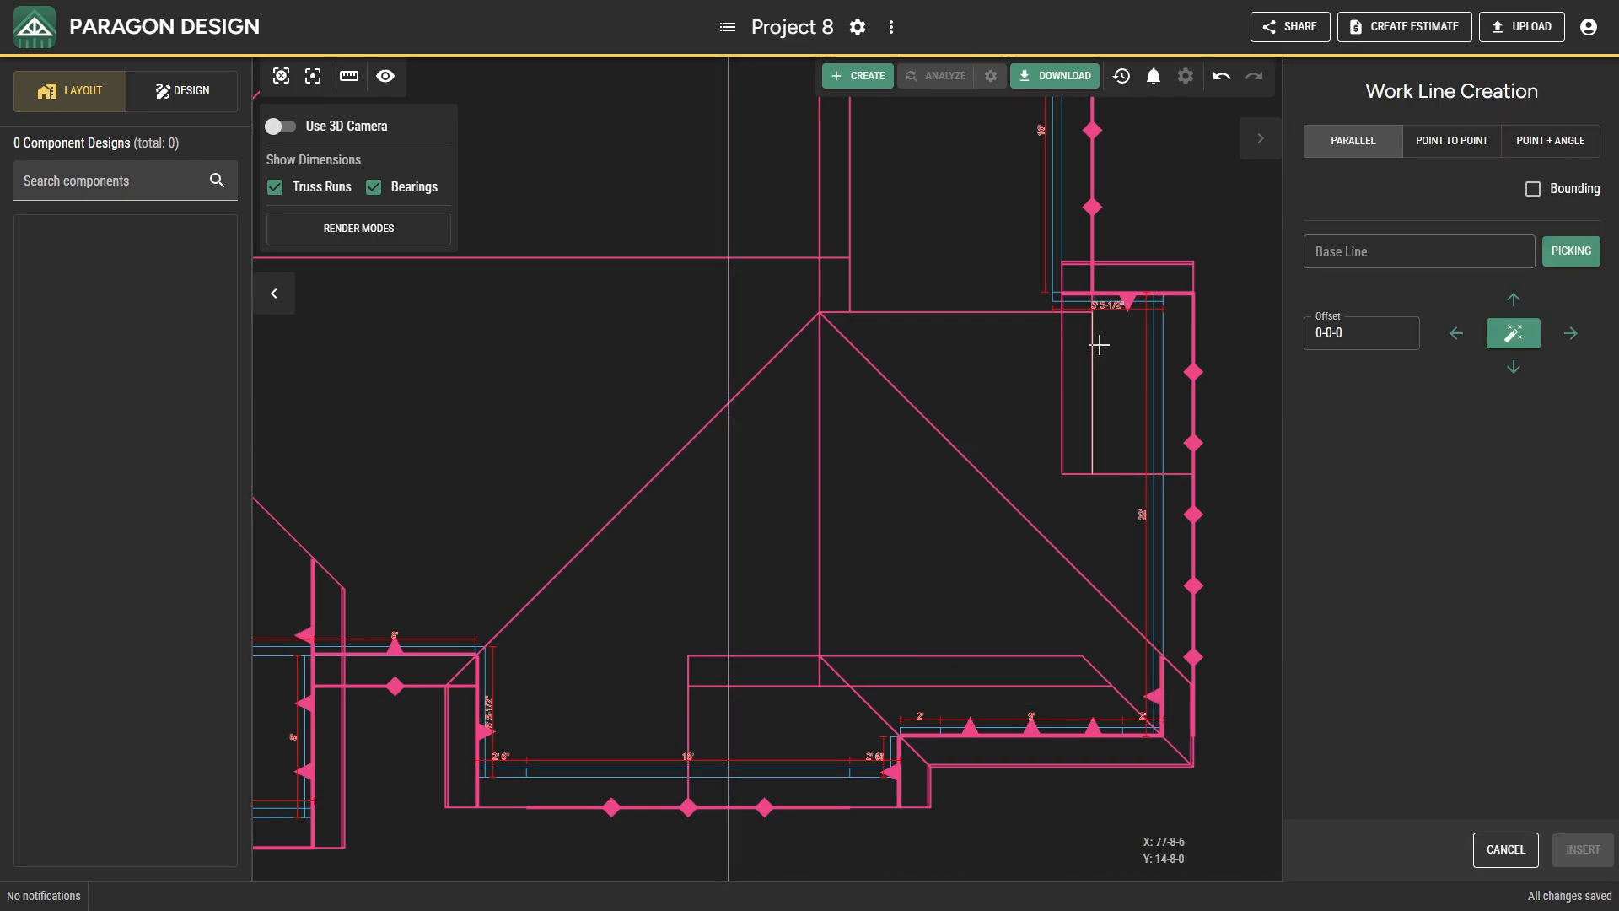
pyautogui.click(1081, 292)
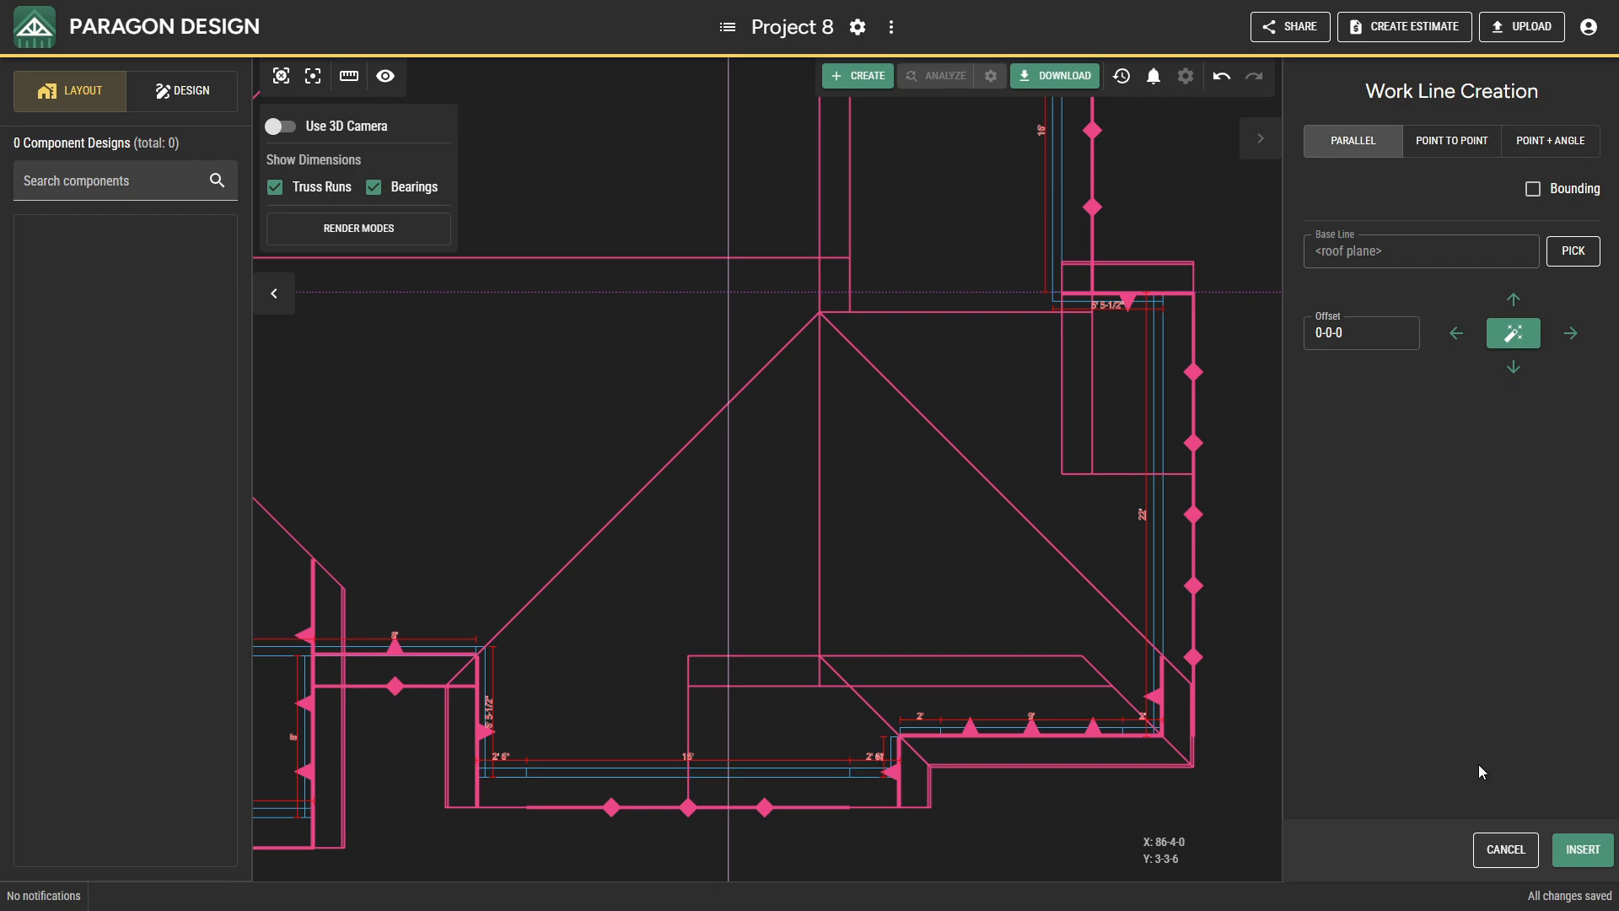
pyautogui.click(1561, 845)
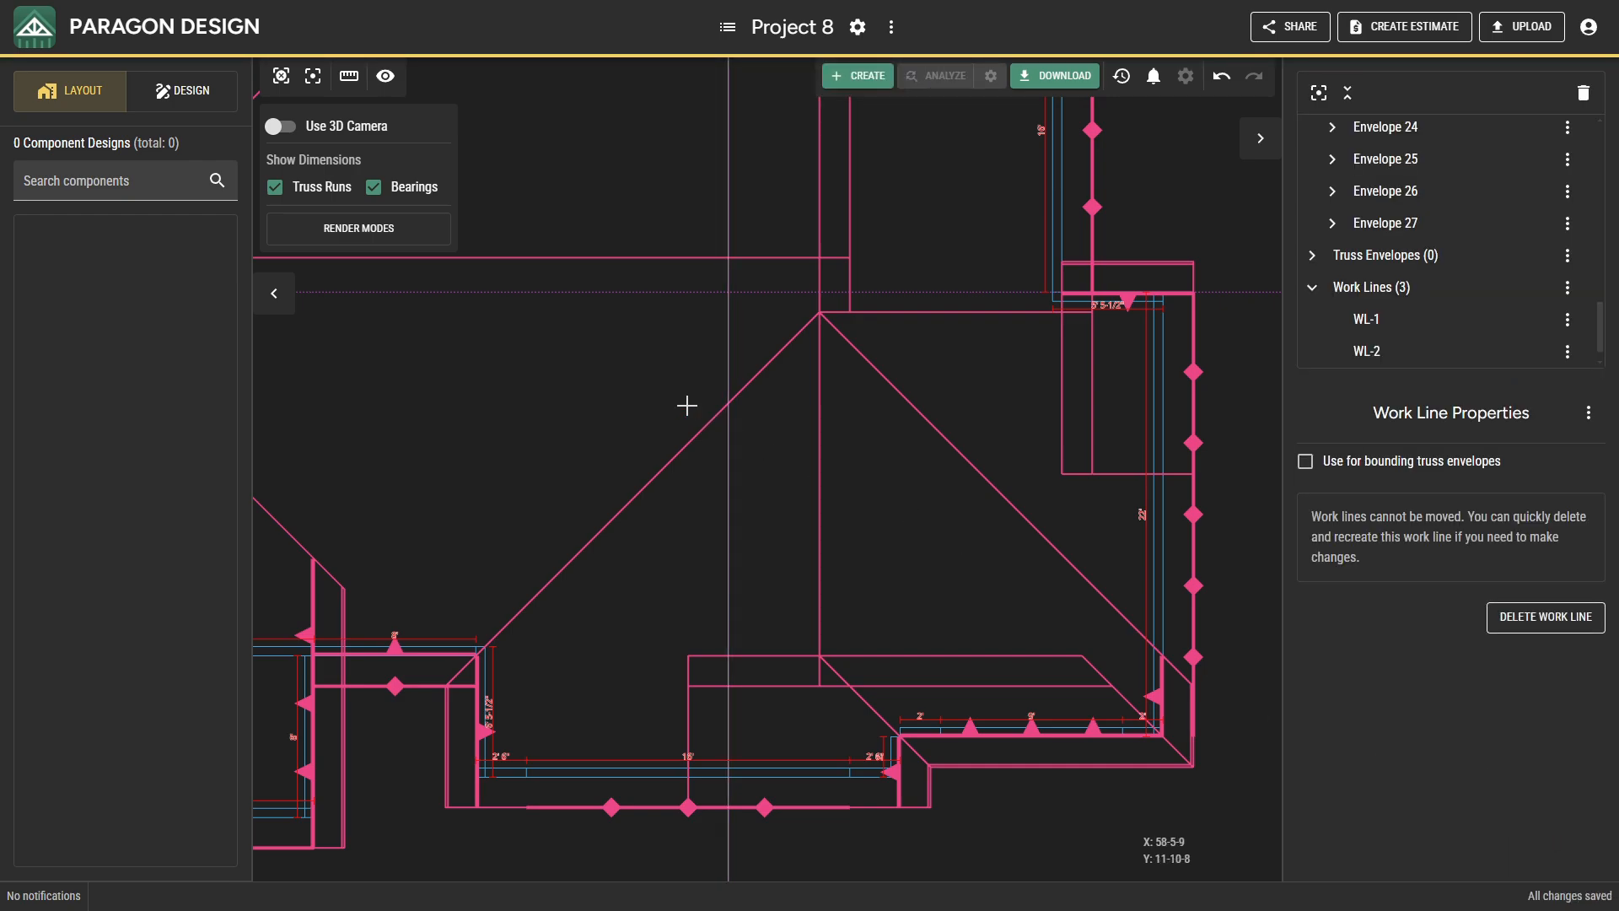
# Insert a work line with zero offset along the base line of the far-east section's west roof plane.
pyautogui.rightClick(578, 365)
pyautogui.click(654, 605)
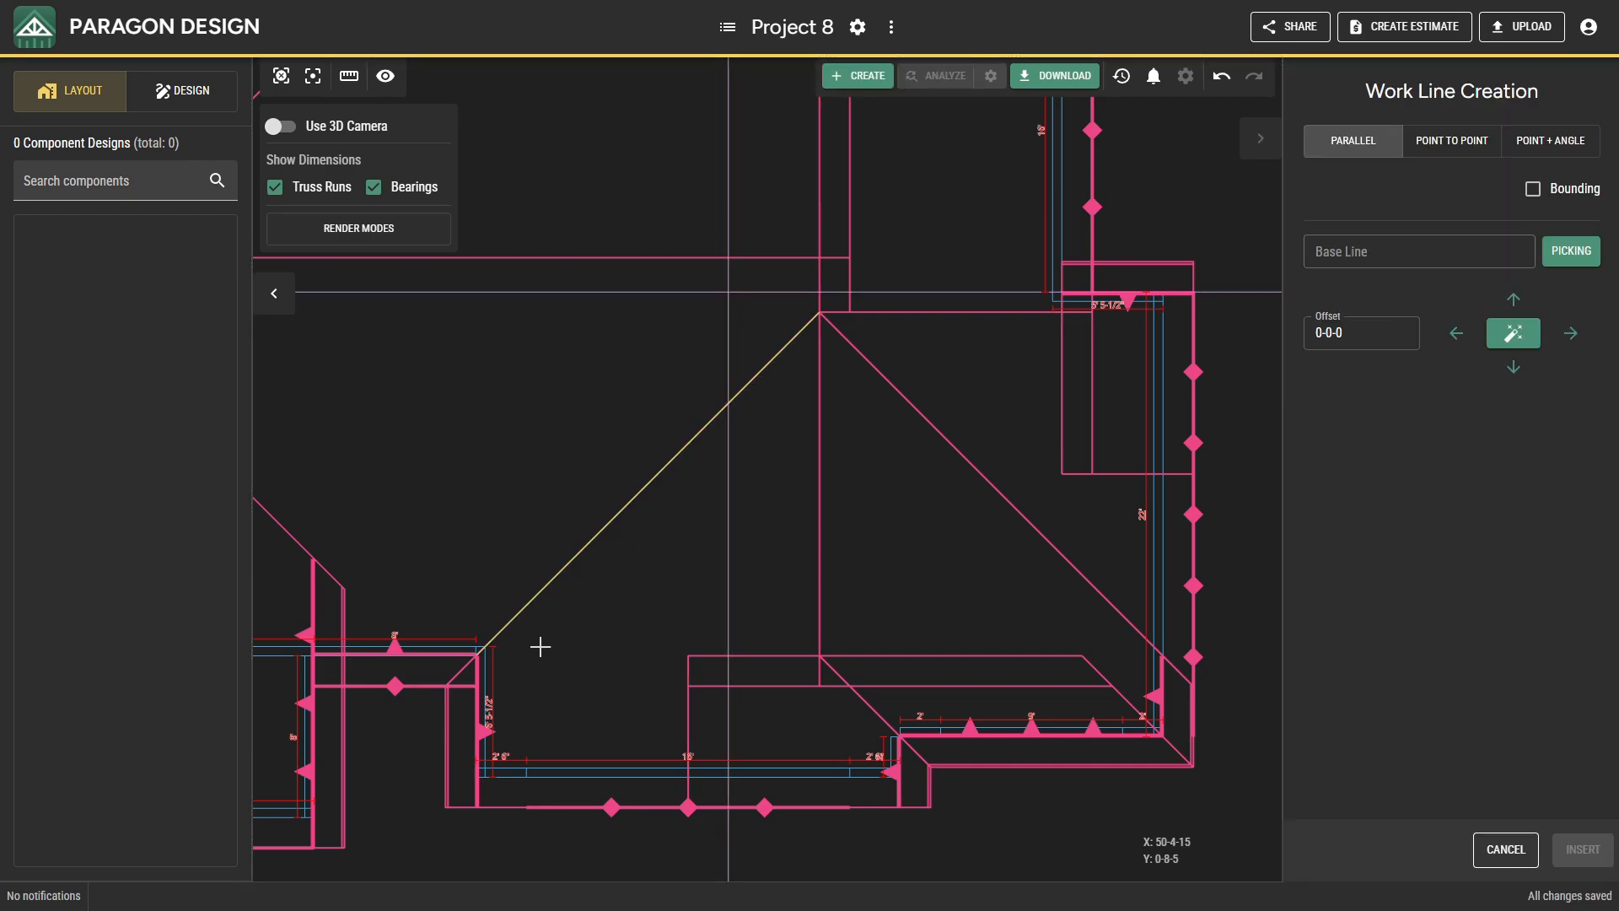
pyautogui.click(477, 672)
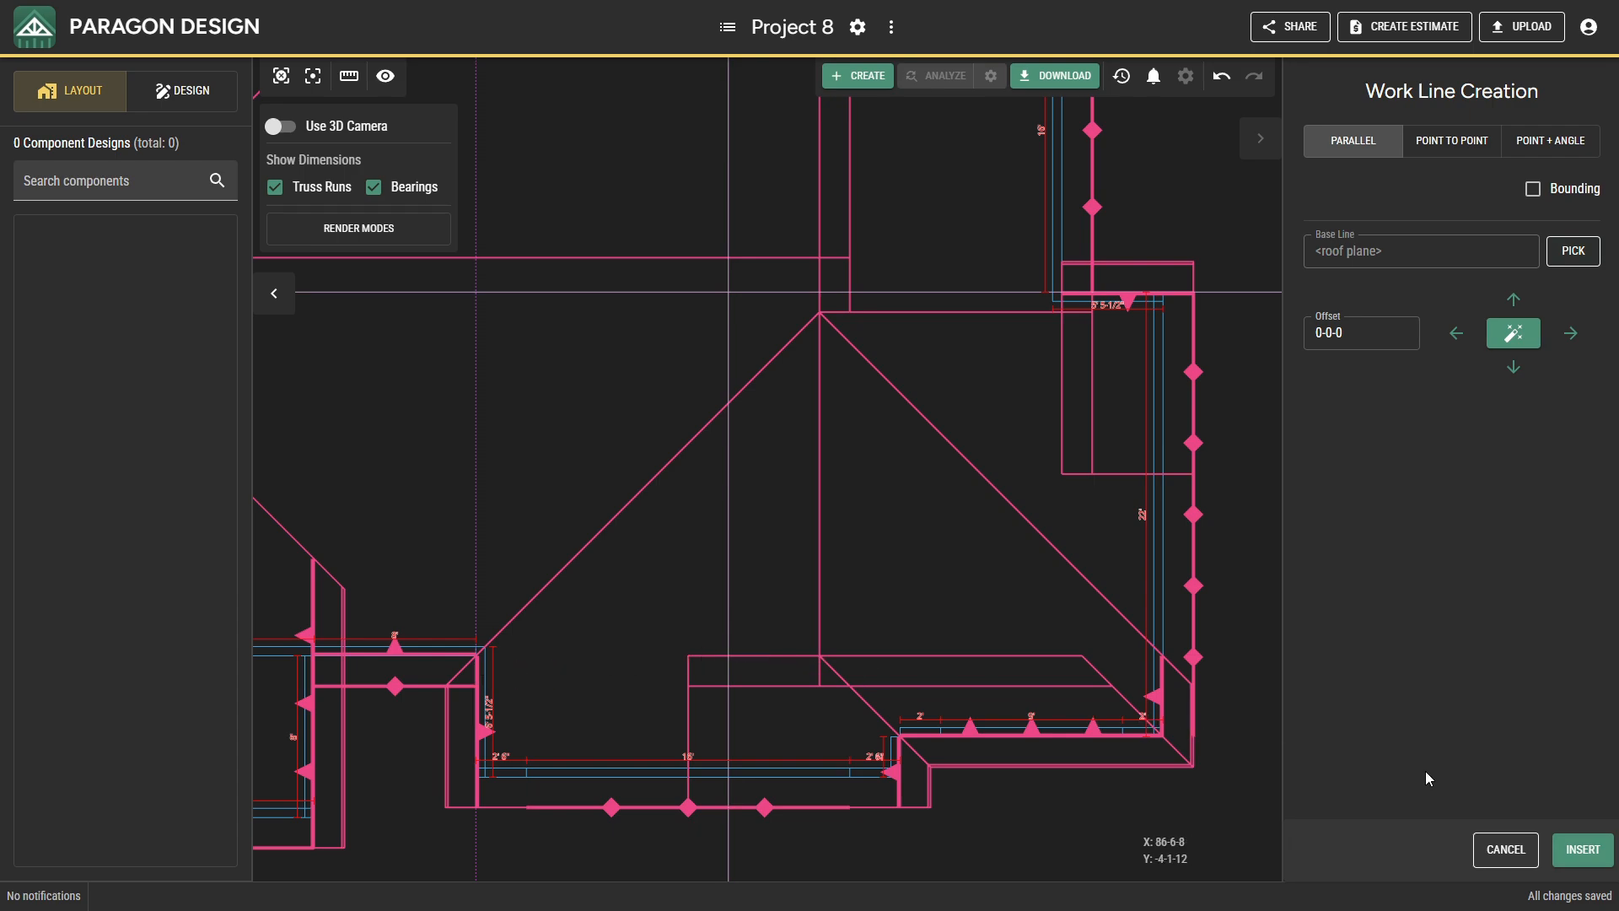
pyautogui.click(1558, 845)
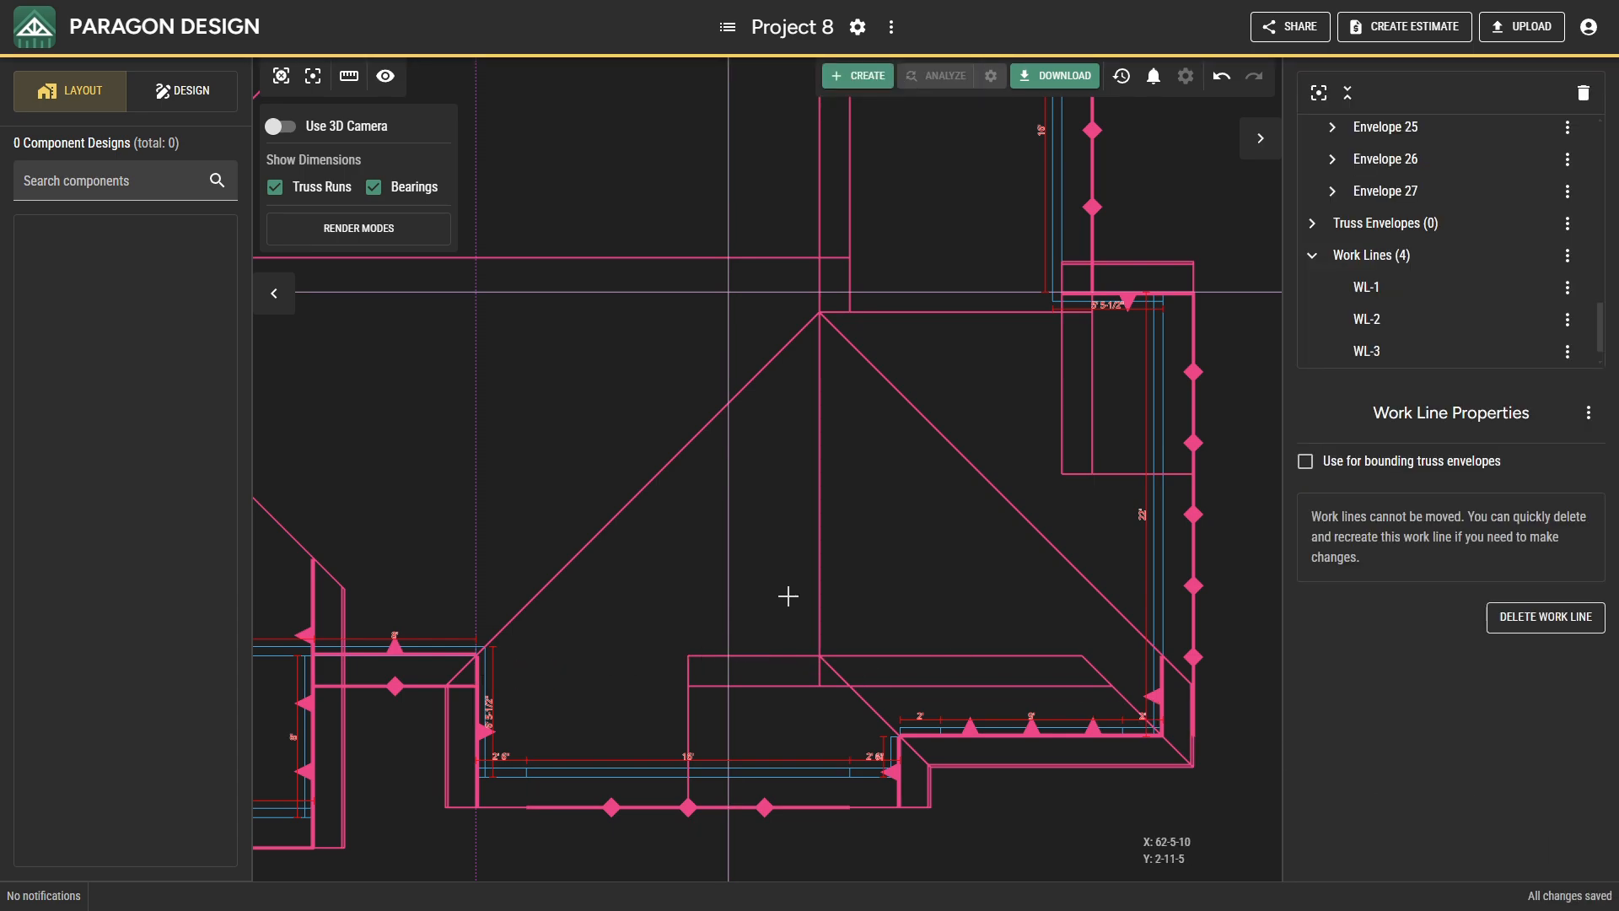
# Insert a bearing envelope by point selection from 14-5-8, 18-0-0 east to the work line intersection at 28-6-0, 18-0-0.
pyautogui.scroll(-2, 765, 591)
pyautogui.moveTo(765, 590); pyautogui.dragTo(1303, 747, button='middle')
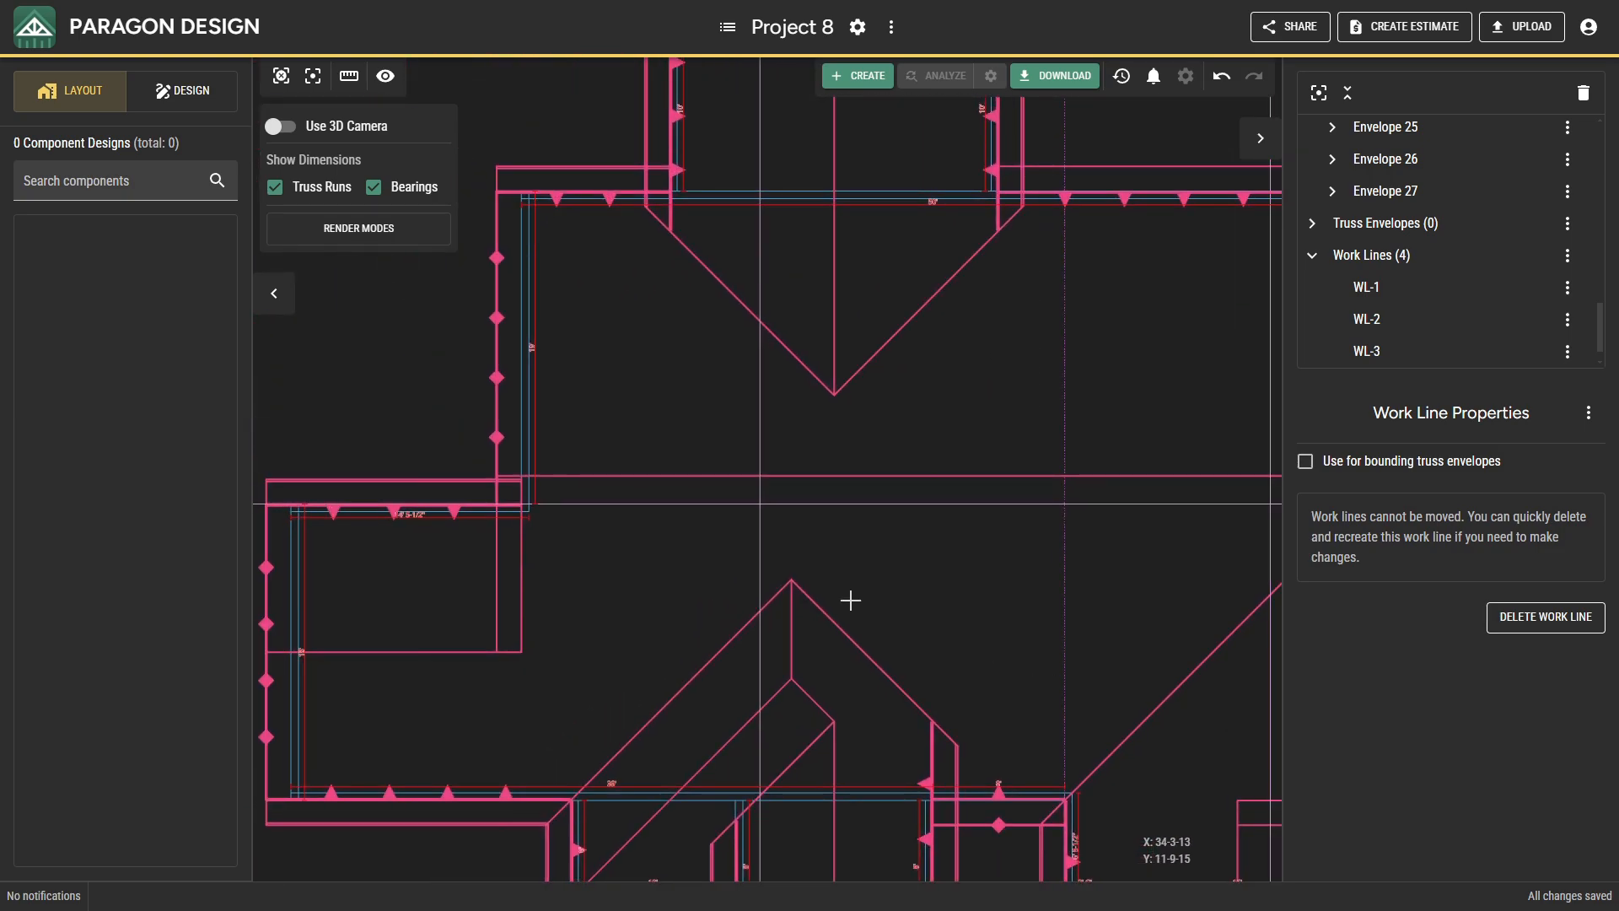
pyautogui.scroll(2, 670, 466)
pyautogui.scroll(1, 670, 466)
pyautogui.rightClick(632, 416)
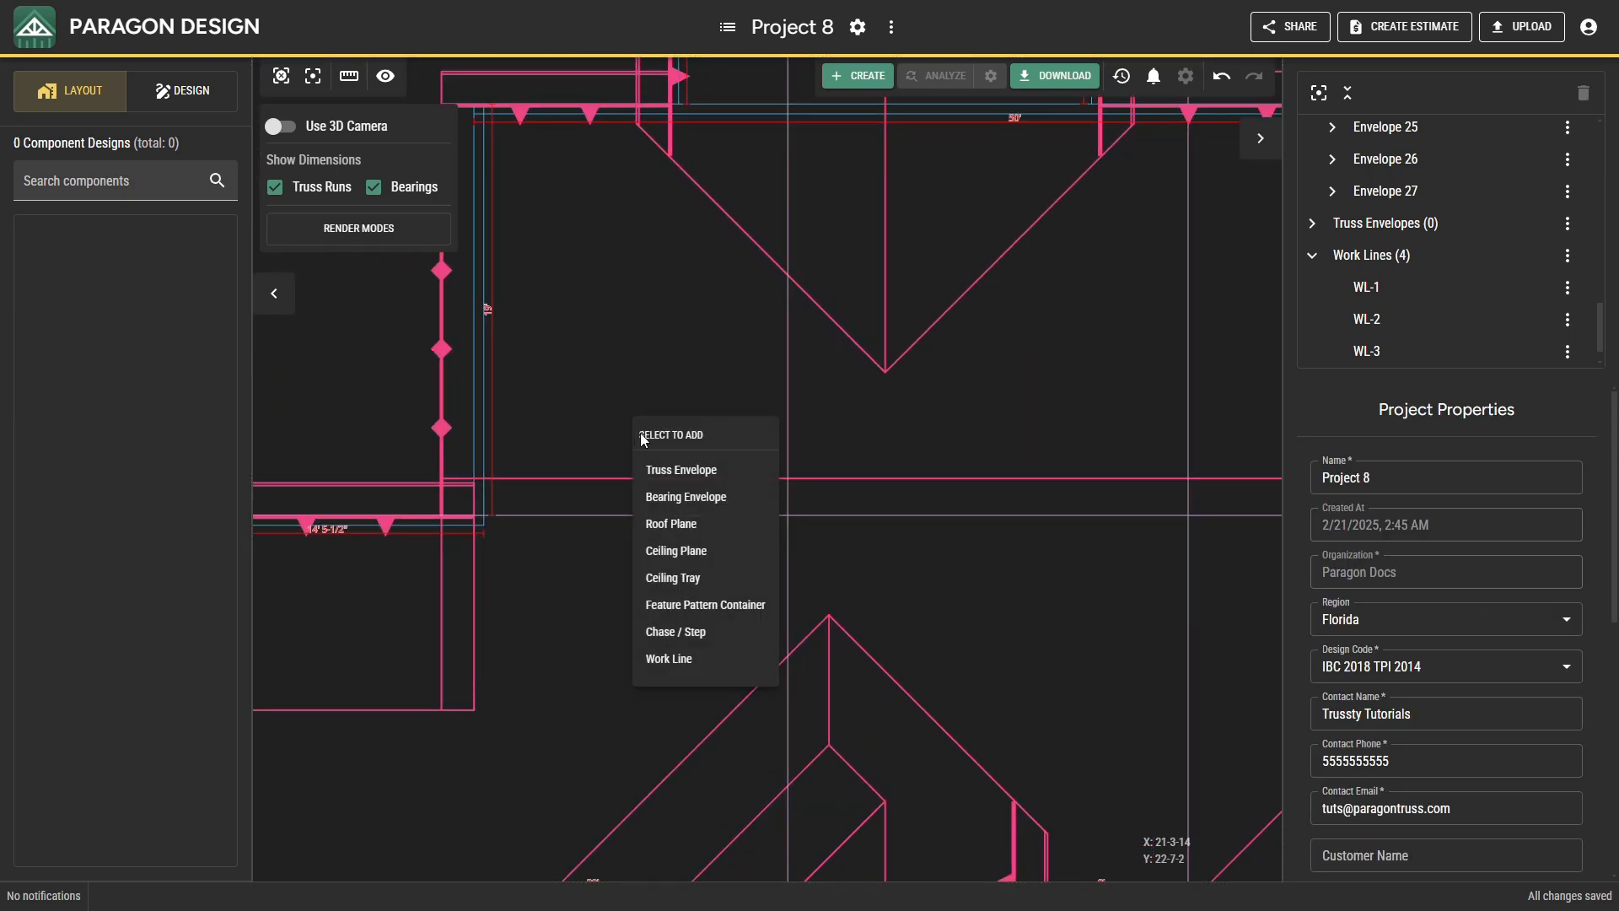
pyautogui.click(672, 496)
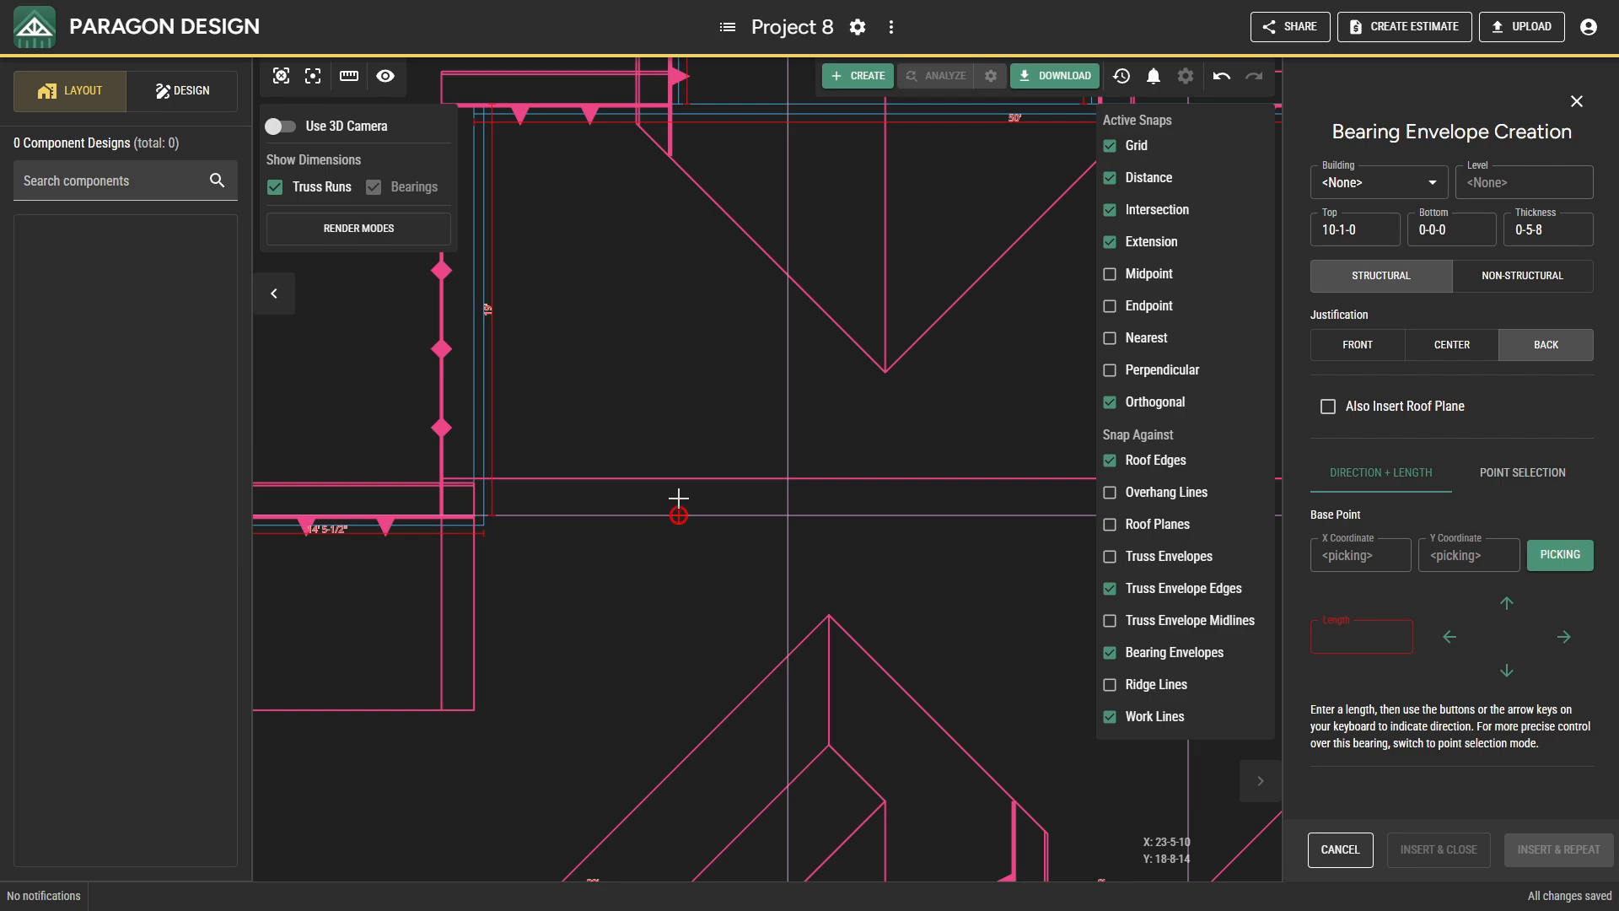
pyautogui.click(1517, 469)
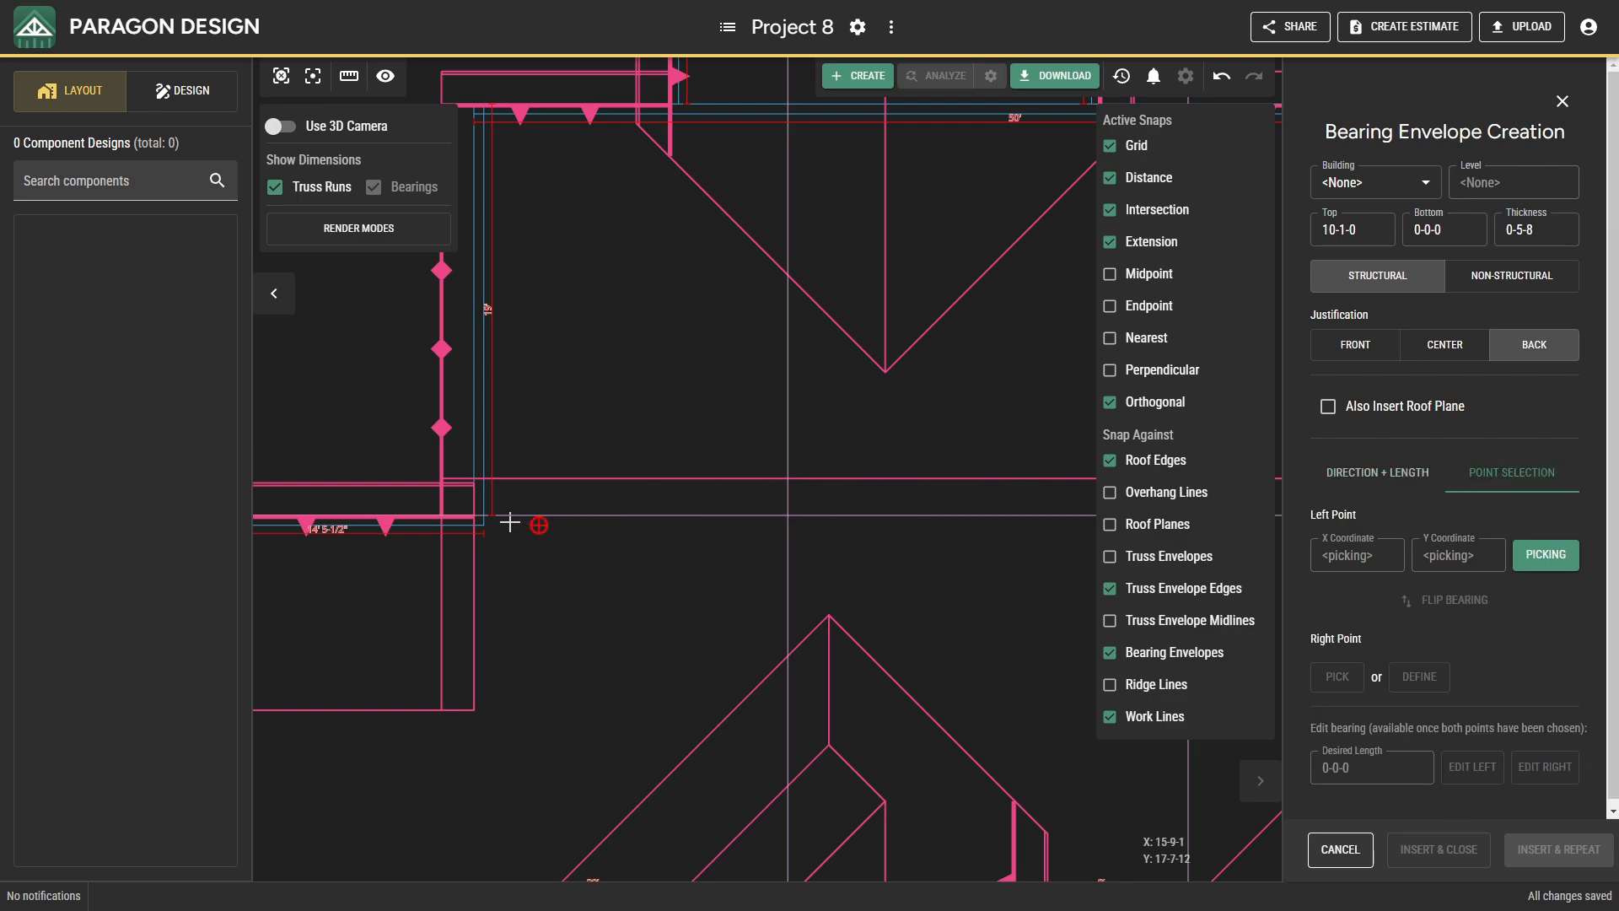
pyautogui.scroll(3, 485, 515)
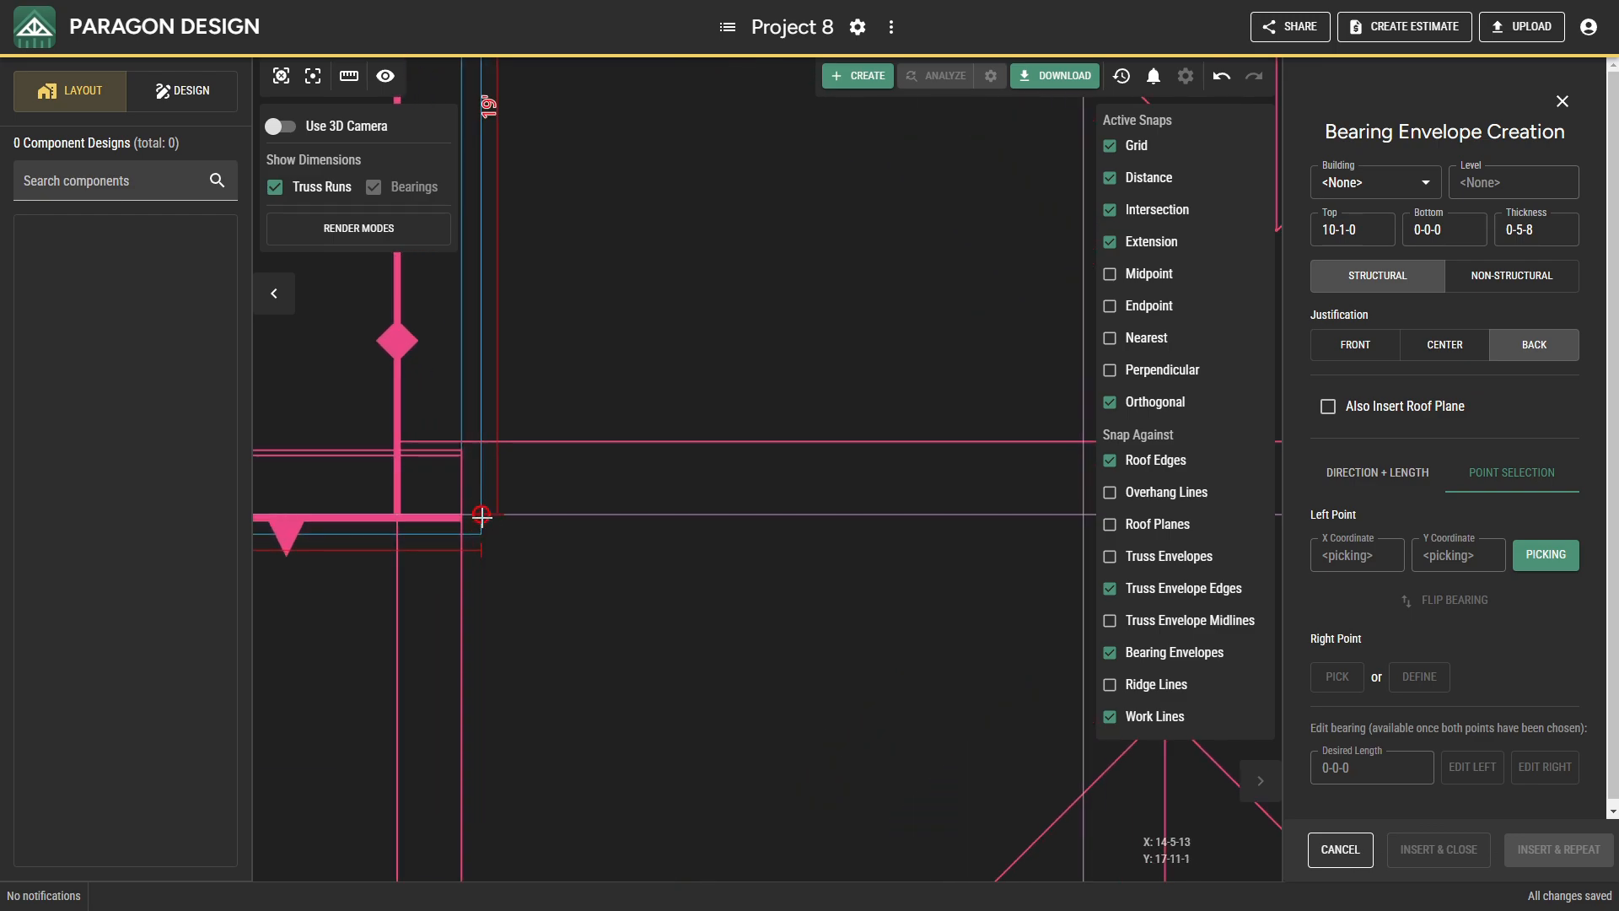
pyautogui.click(482, 515)
pyautogui.scroll(-3, 712, 586)
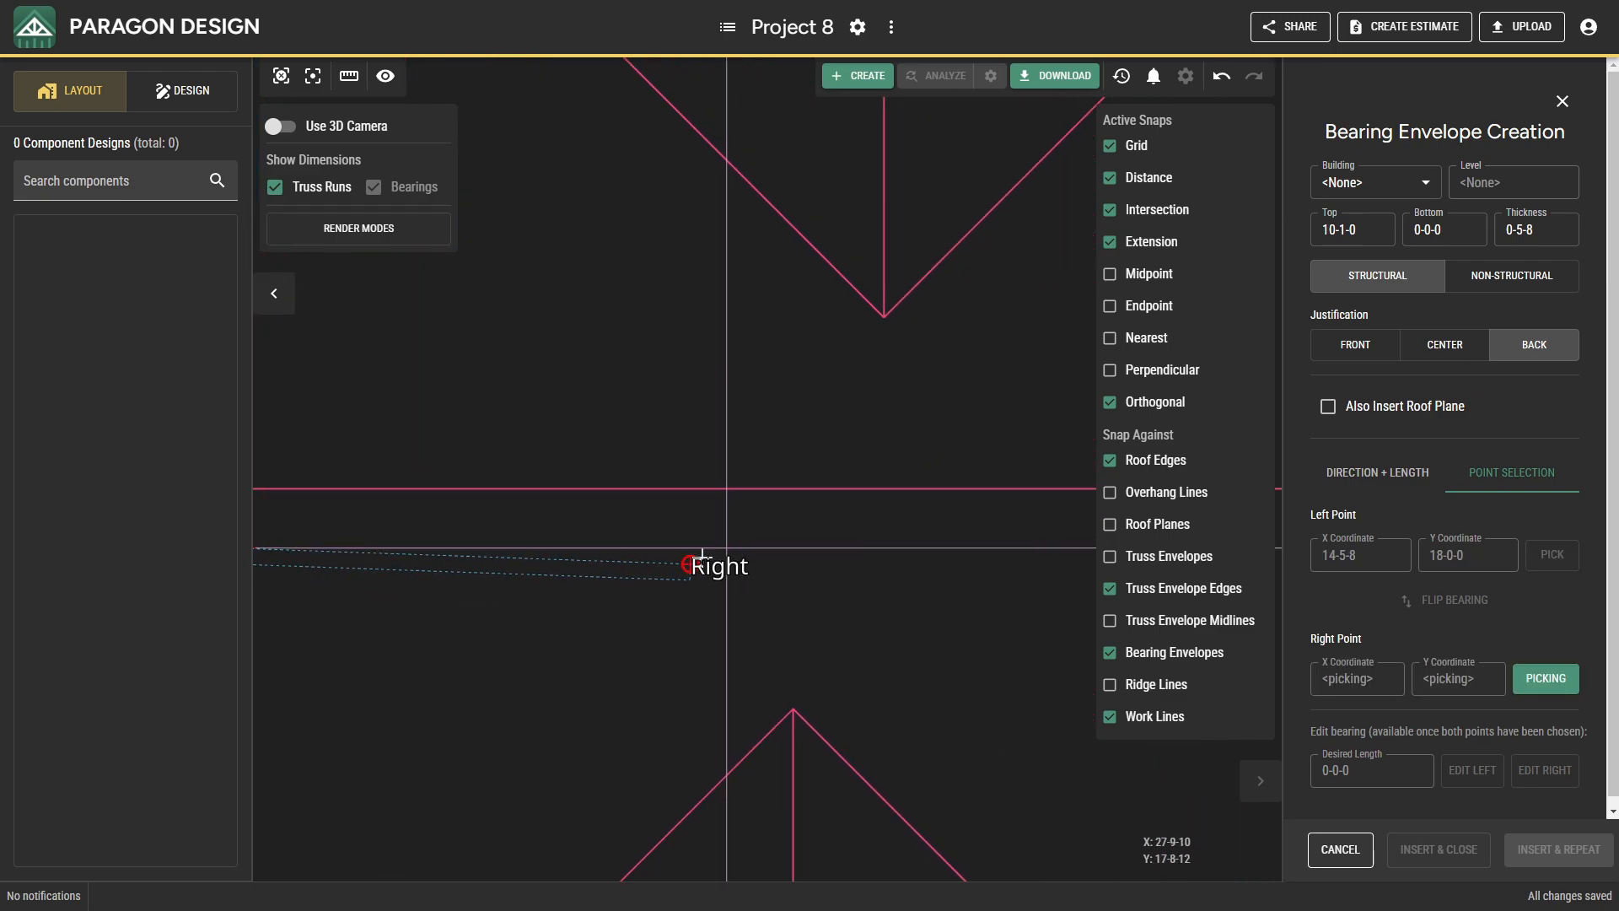
pyautogui.click(719, 549)
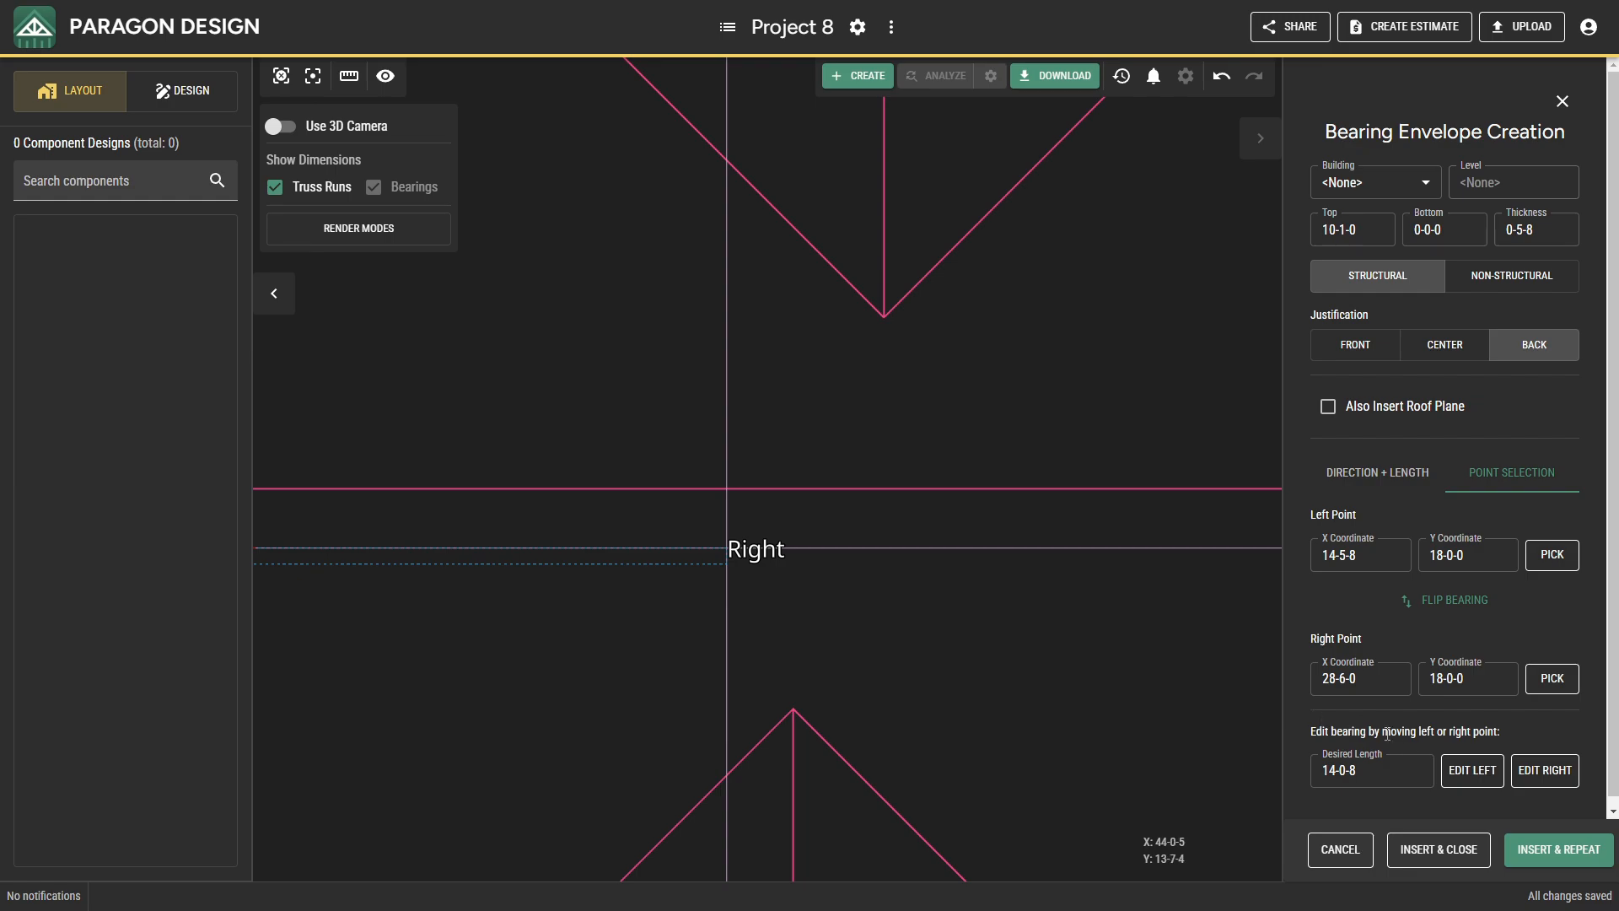
pyautogui.click(1469, 849)
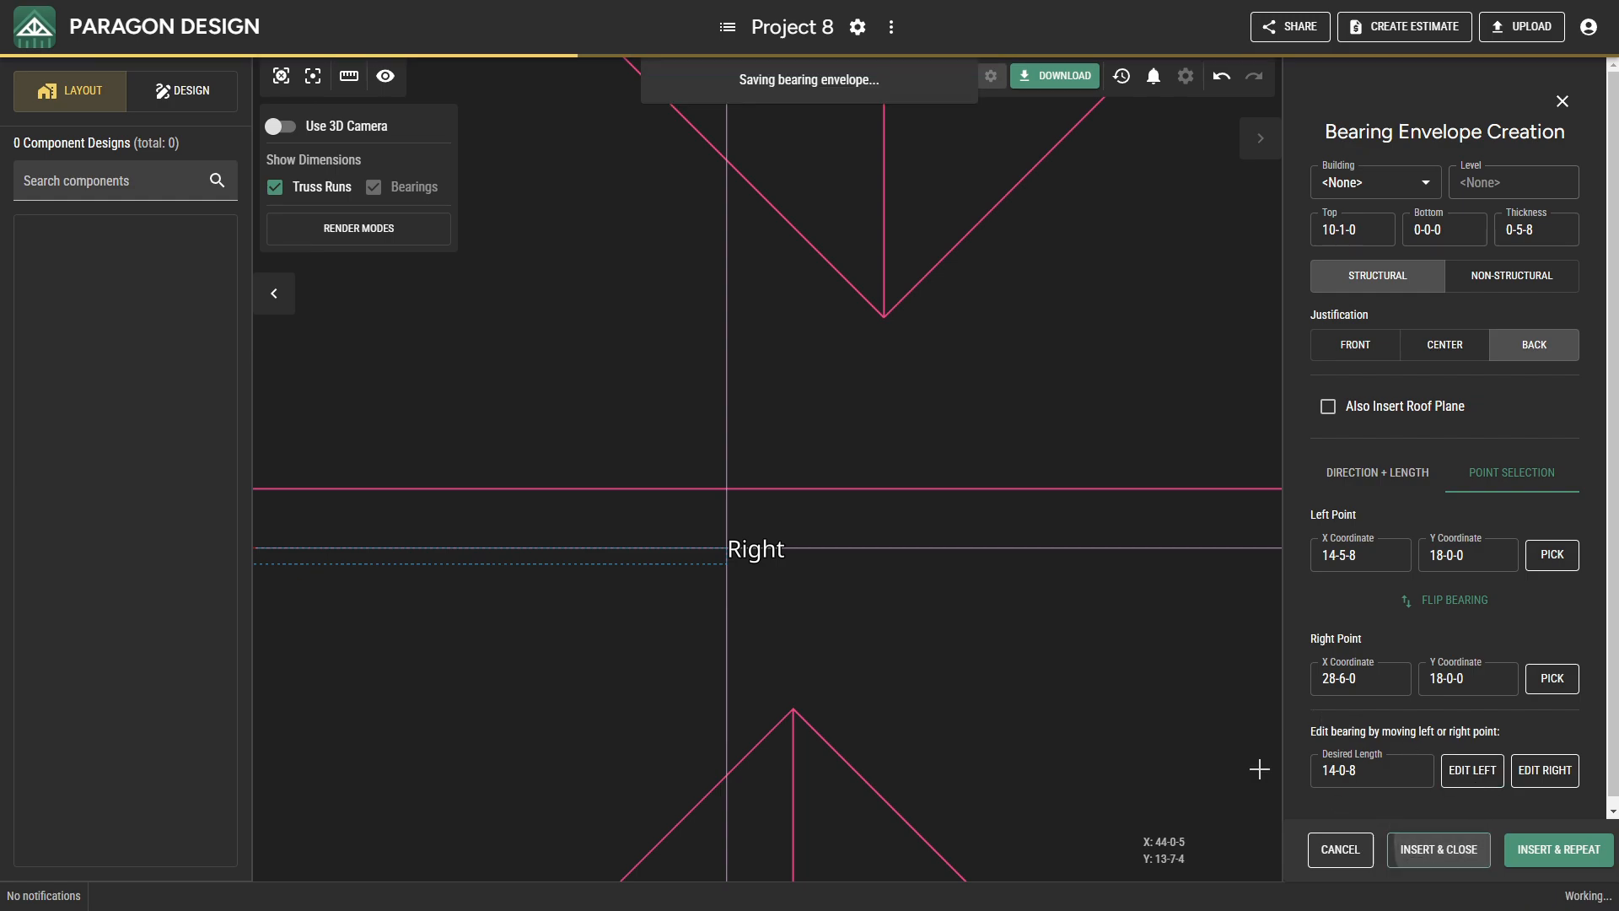
# Insert a bearing envelope along the far-east section's west work line, from 47-0-0, 0-5-8 north to 47-0-0, 18-0-0, and continue creating bearings.
pyautogui.scroll(-3, 1011, 623)
pyautogui.moveTo(1012, 622); pyautogui.dragTo(497, 494, button='middle')
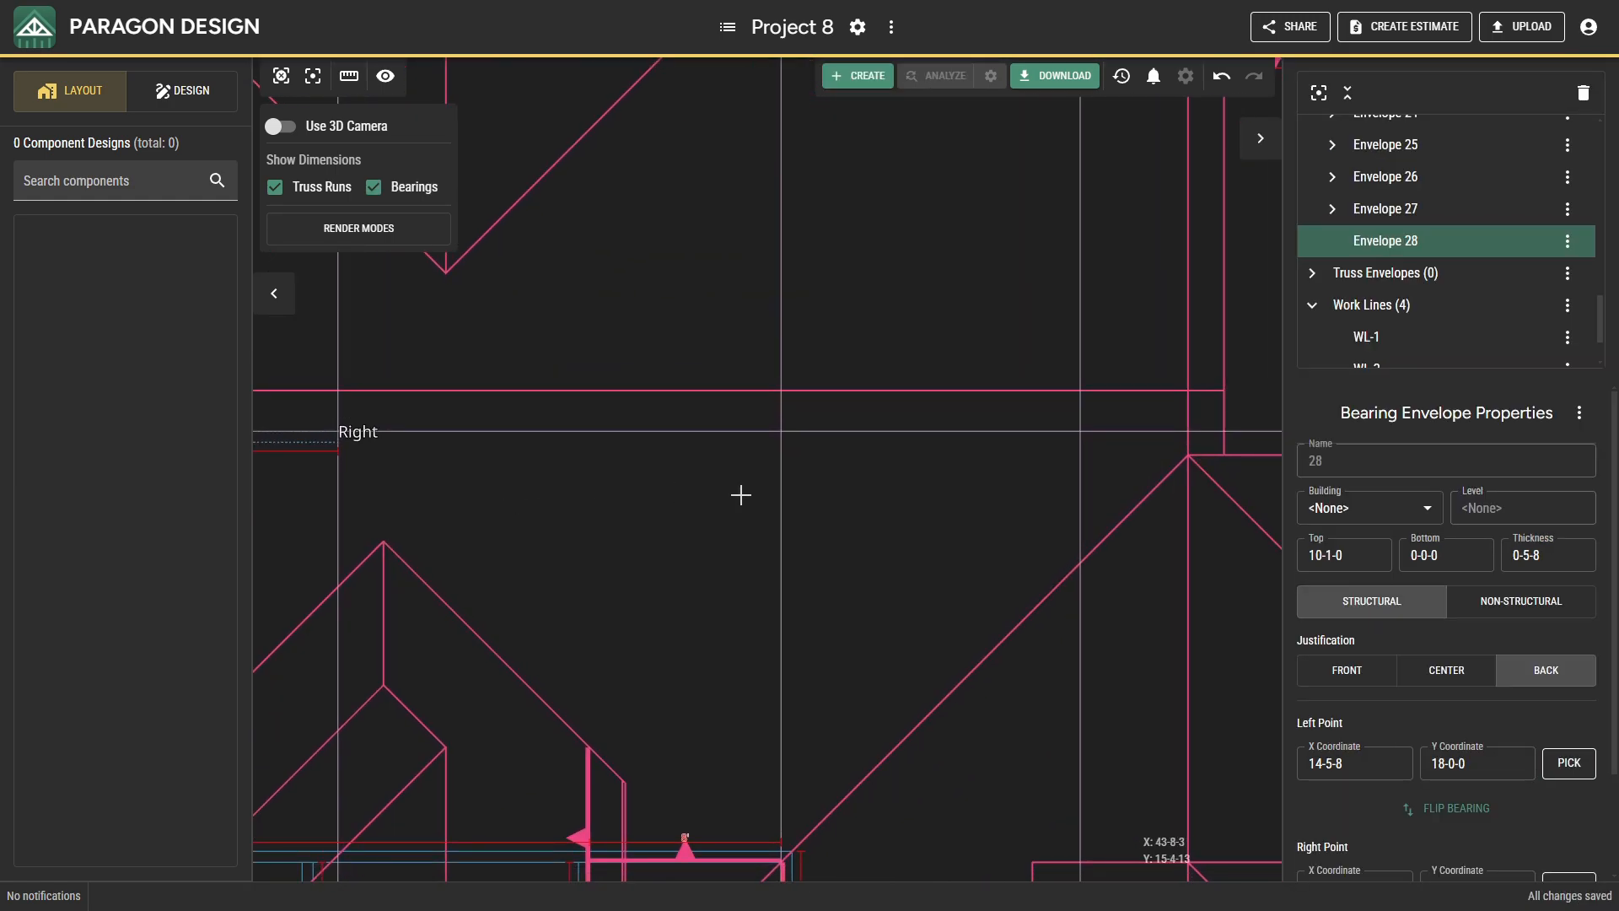
pyautogui.rightClick(822, 497)
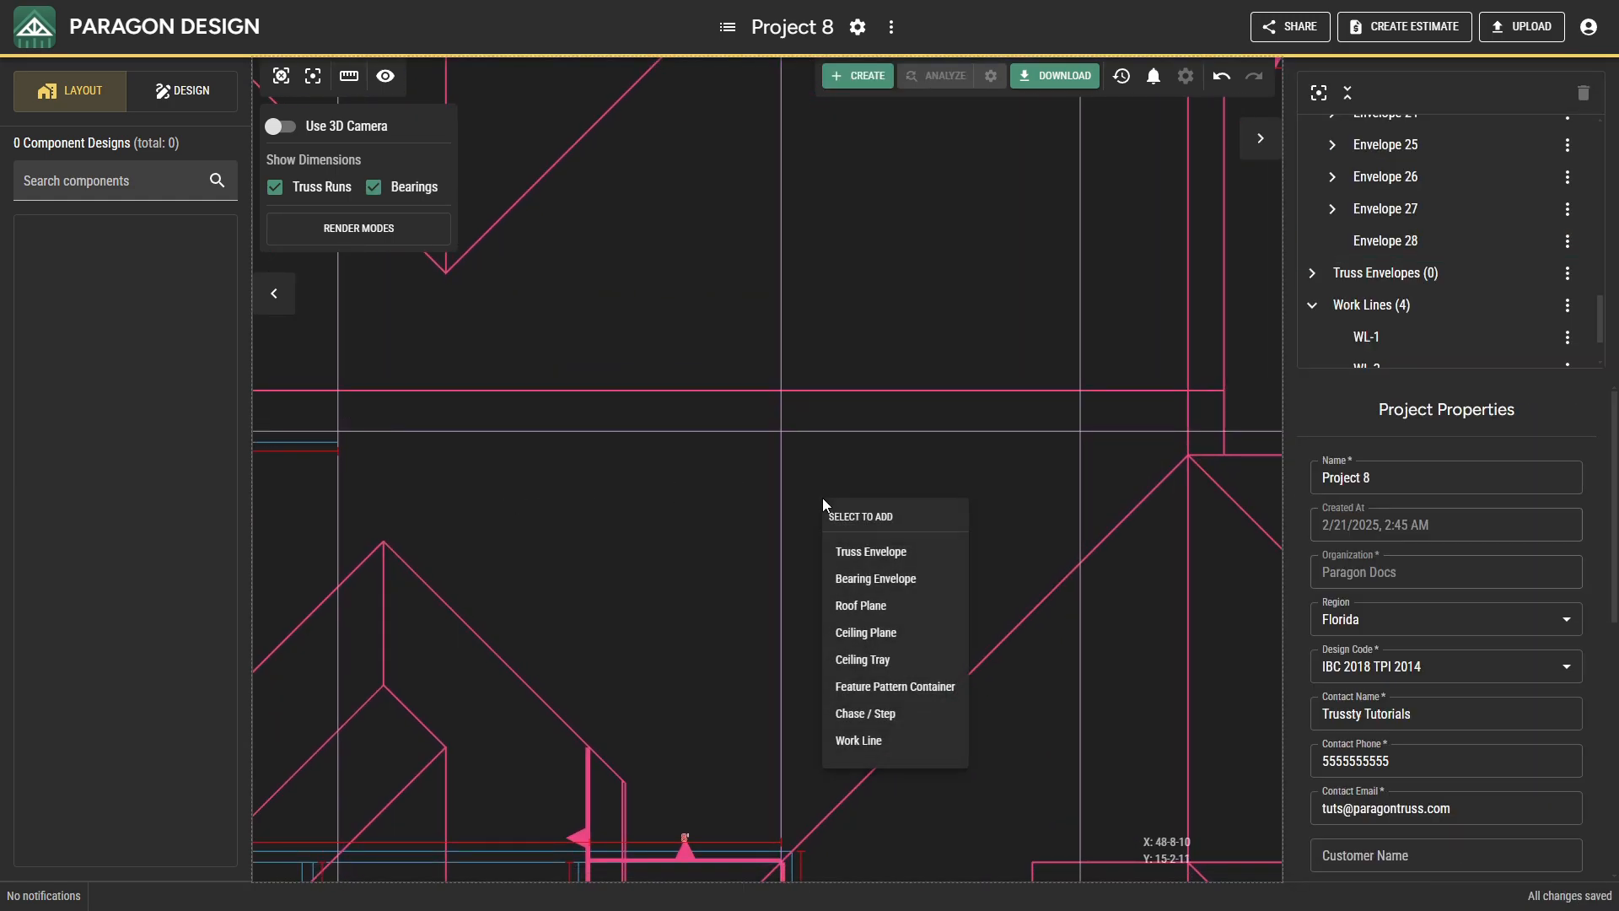
pyautogui.click(842, 579)
pyautogui.moveTo(822, 822); pyautogui.dragTo(809, 563, button='middle')
pyautogui.click(1489, 476)
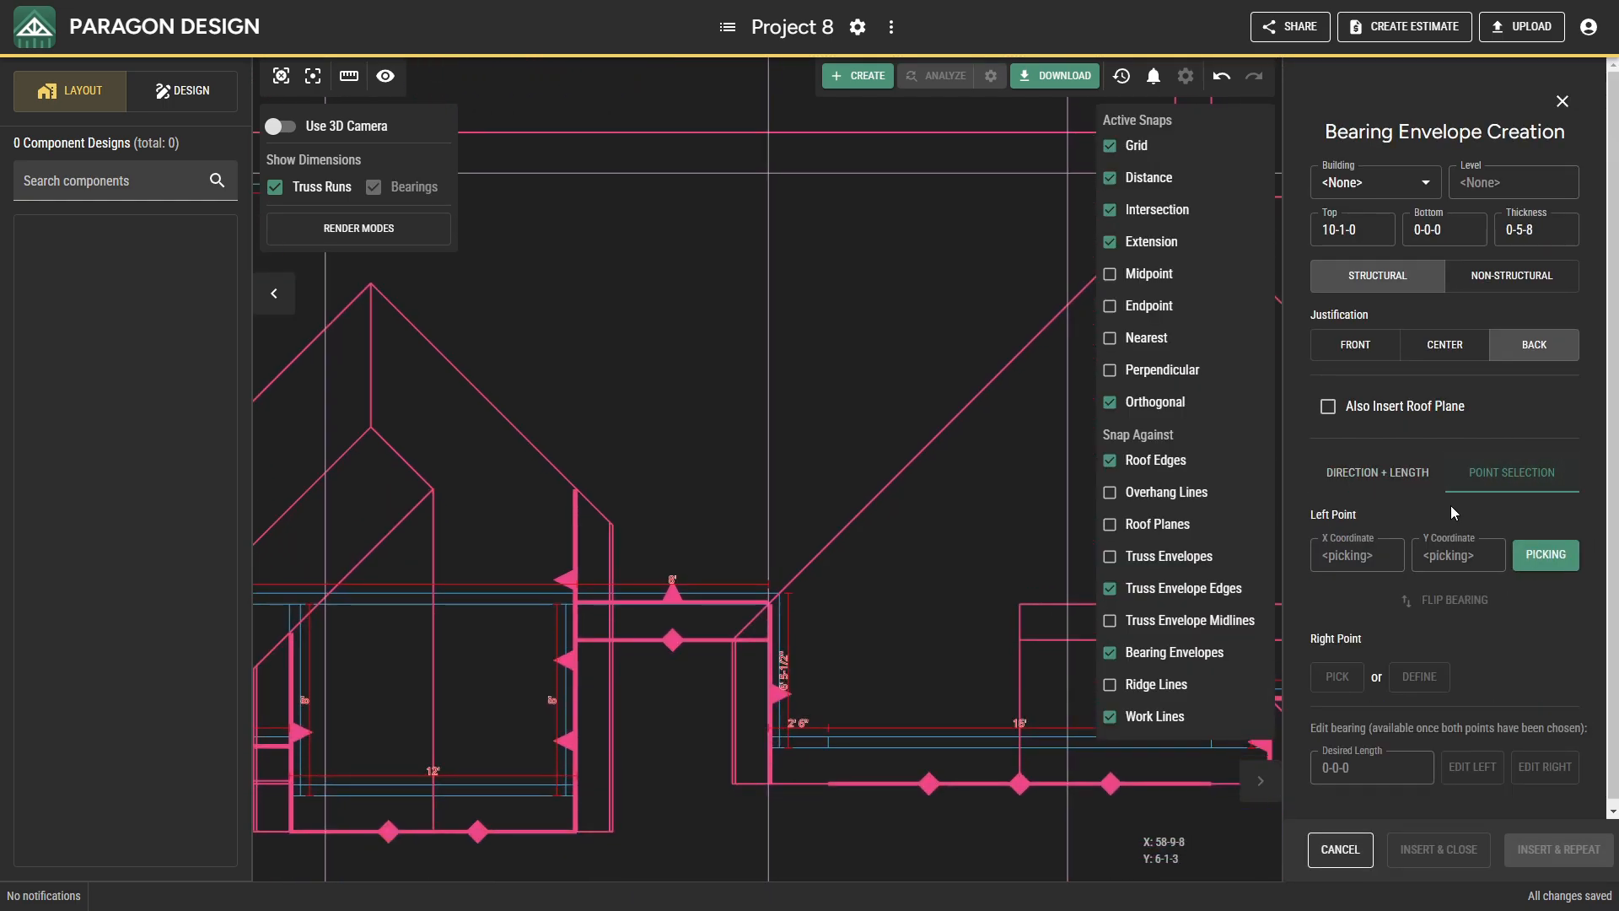
pyautogui.scroll(3, 809, 608)
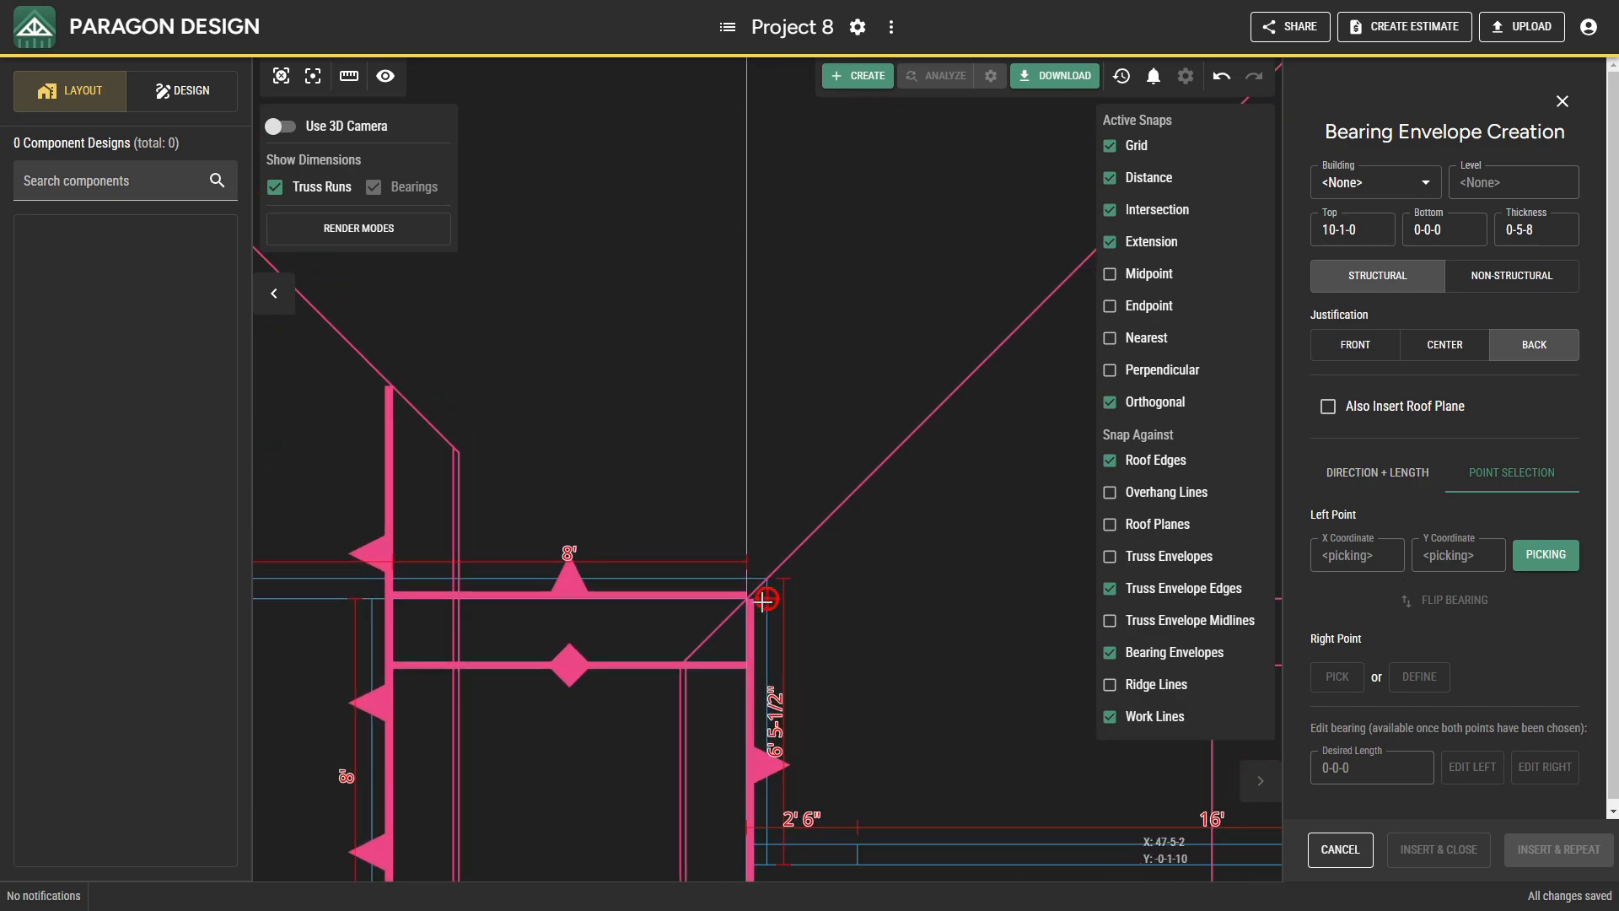
pyautogui.click(746, 580)
pyautogui.scroll(-2, 803, 311)
pyautogui.moveTo(802, 311); pyautogui.dragTo(642, 766, button='middle')
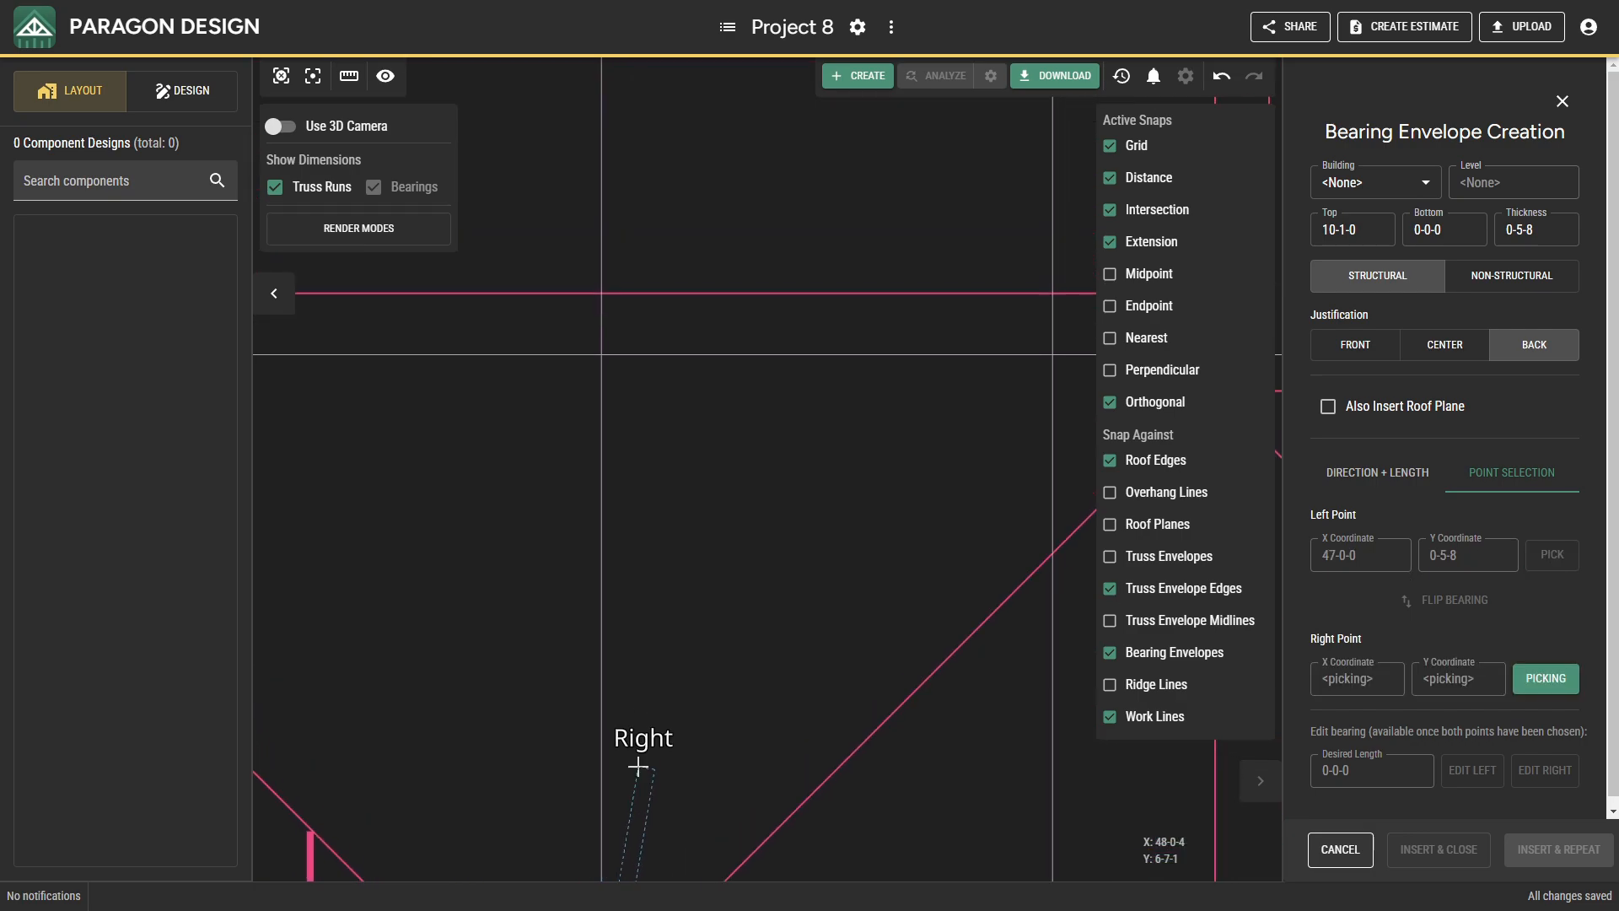
pyautogui.click(602, 357)
pyautogui.scroll(-5, 690, 458)
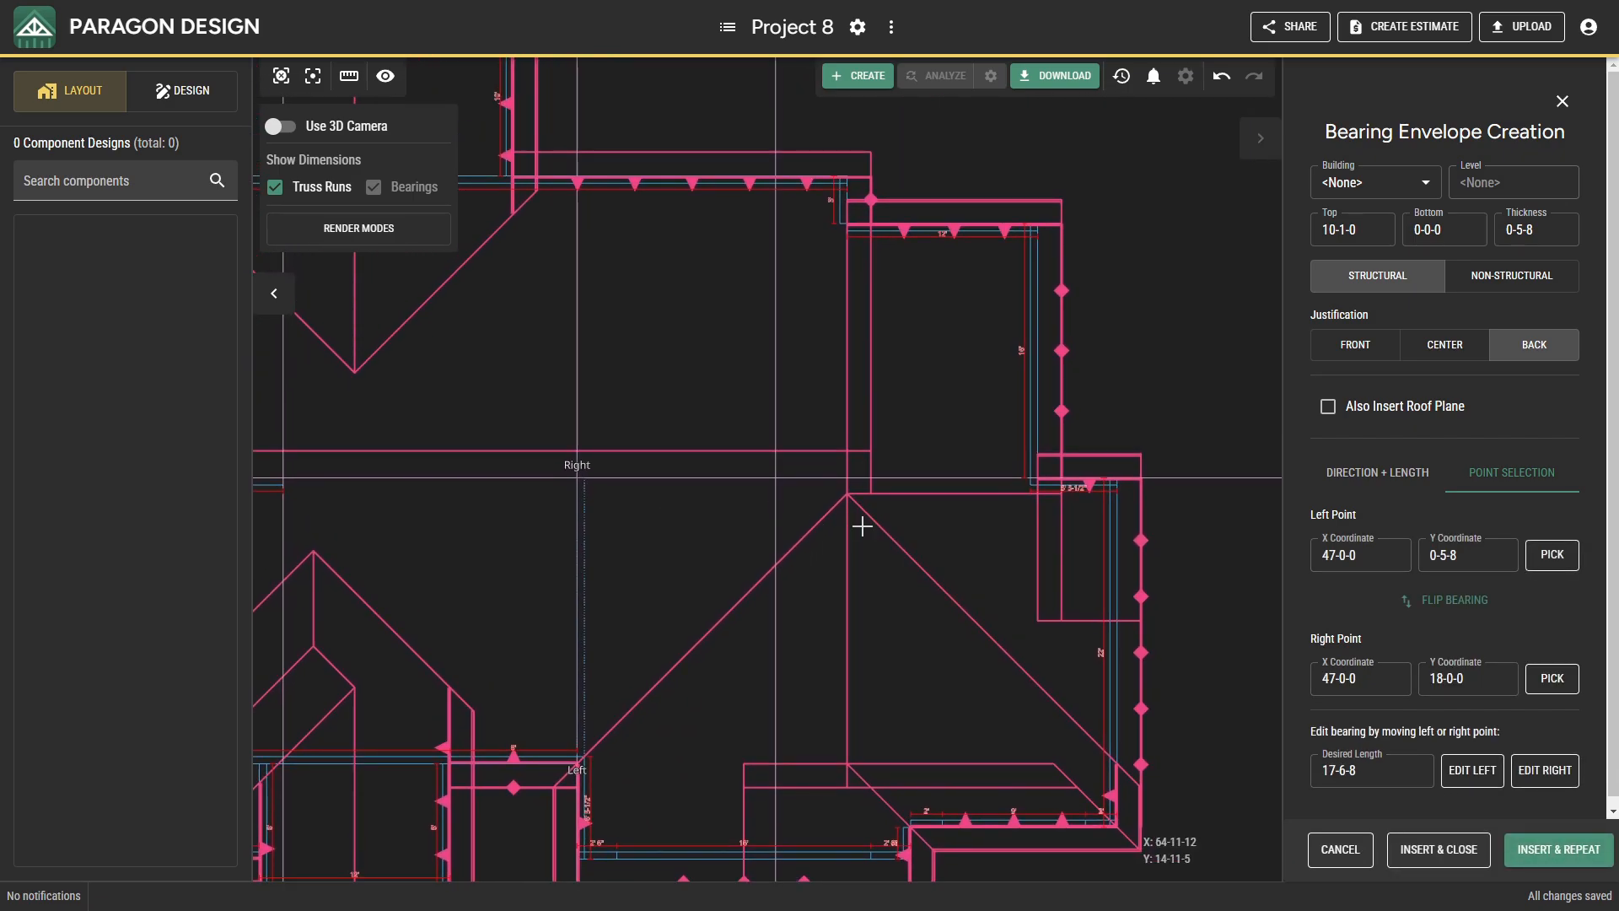
pyautogui.click(1535, 852)
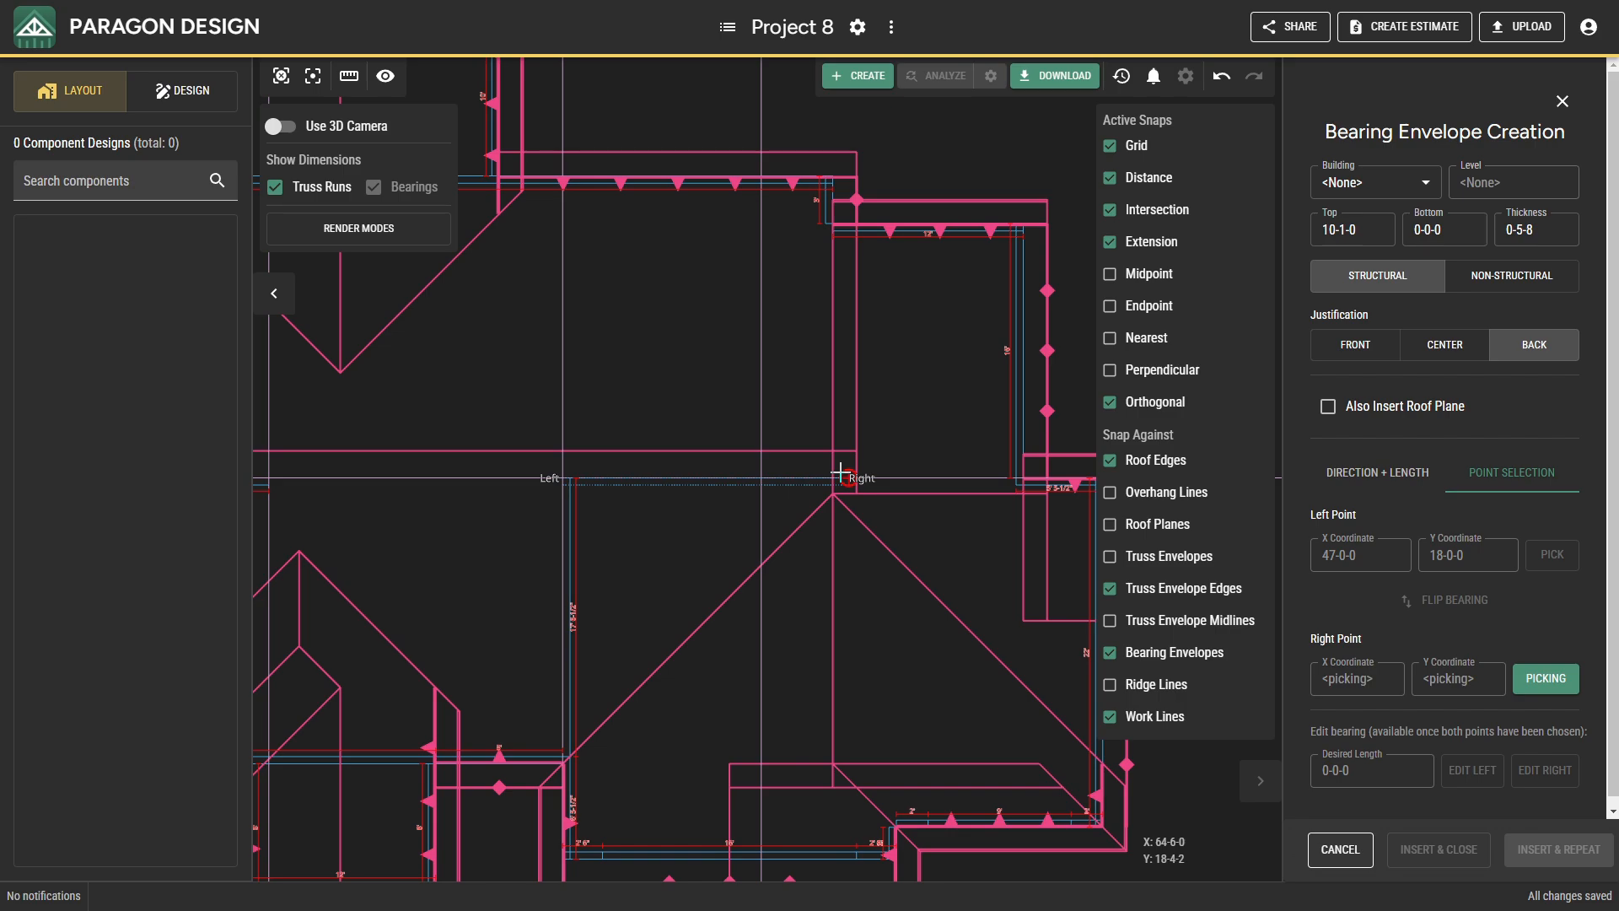
# Insert two consecutive bearings along Y 18-0-0: from X 47-0-0 to 64-0-0, and from there to 75-6-8 with top 9-1-0.
pyautogui.click(833, 476)
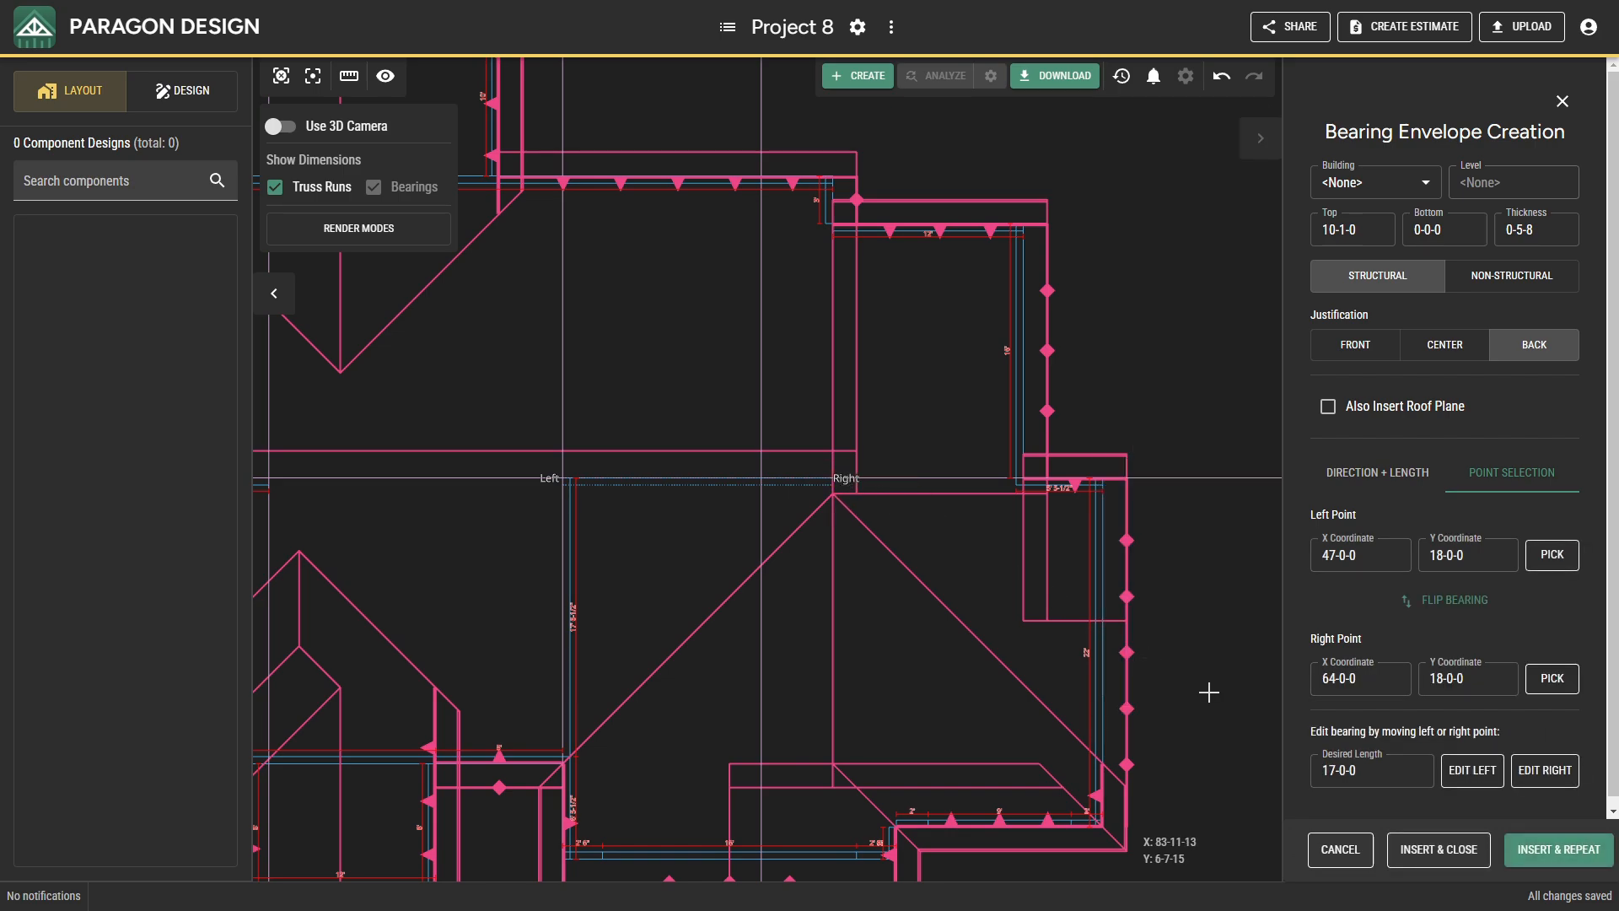
pyautogui.click(1511, 859)
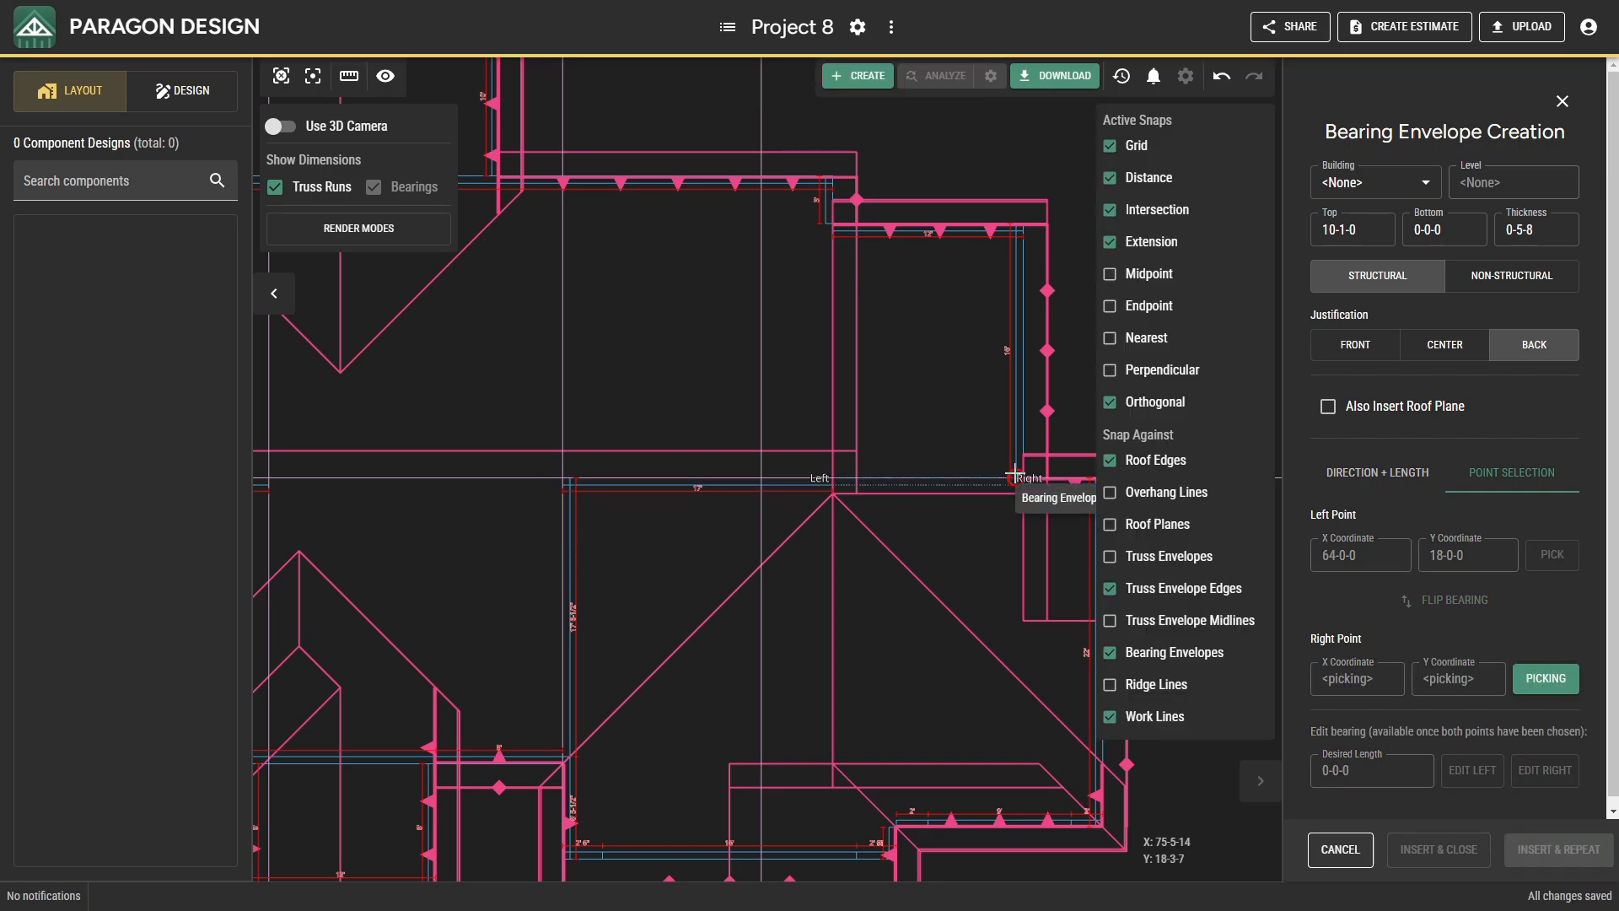
pyautogui.click(1383, 242)
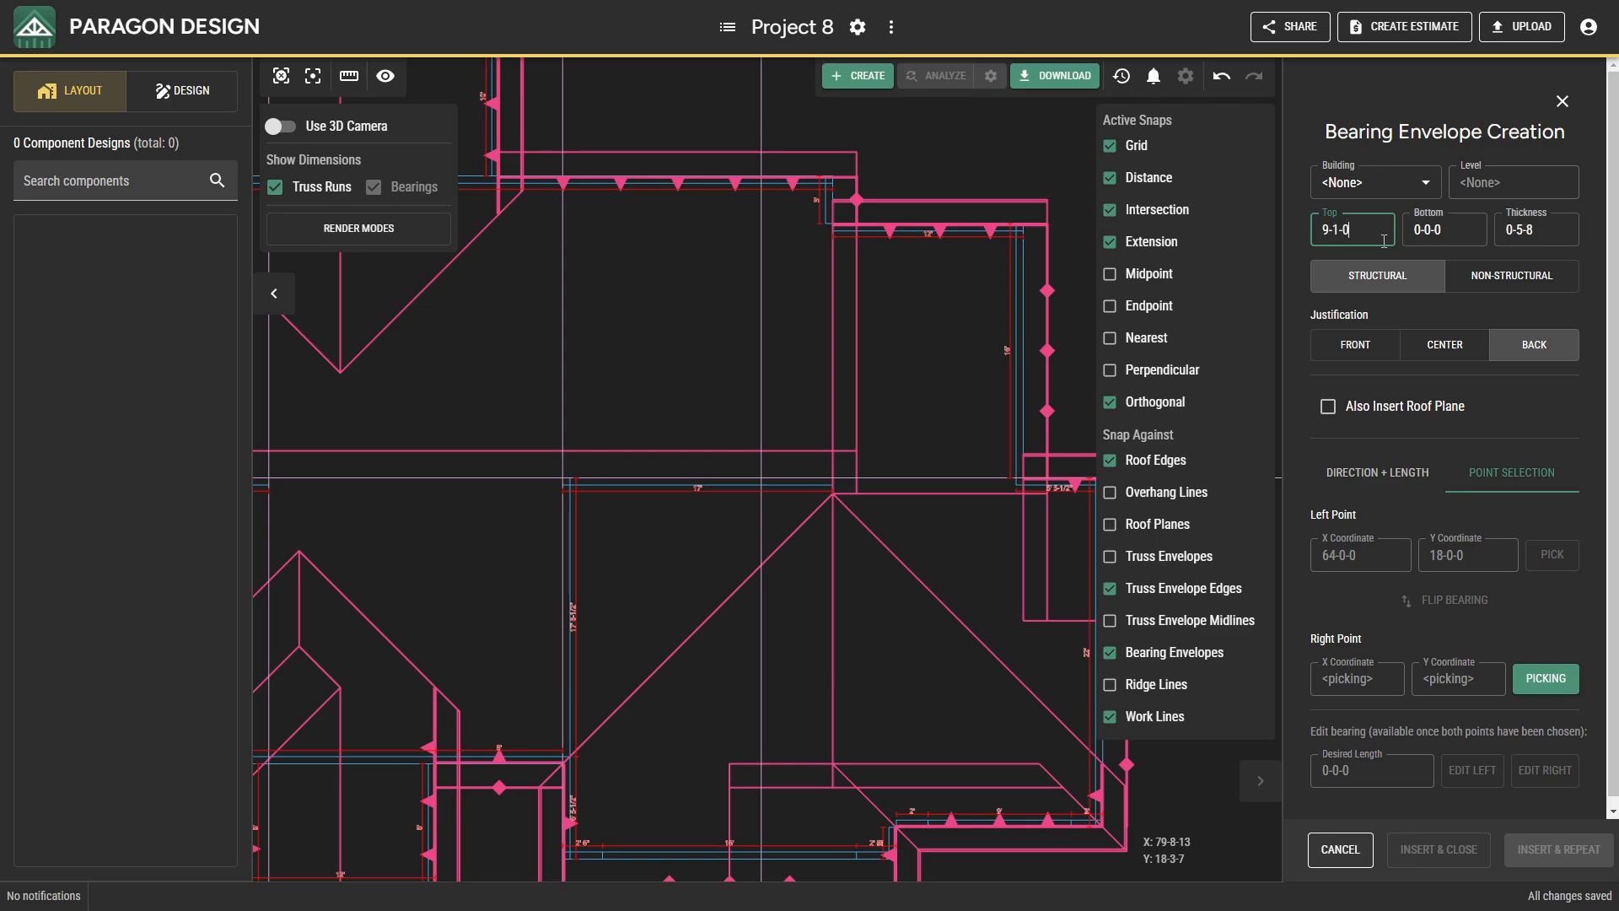
pyautogui.click(1018, 478)
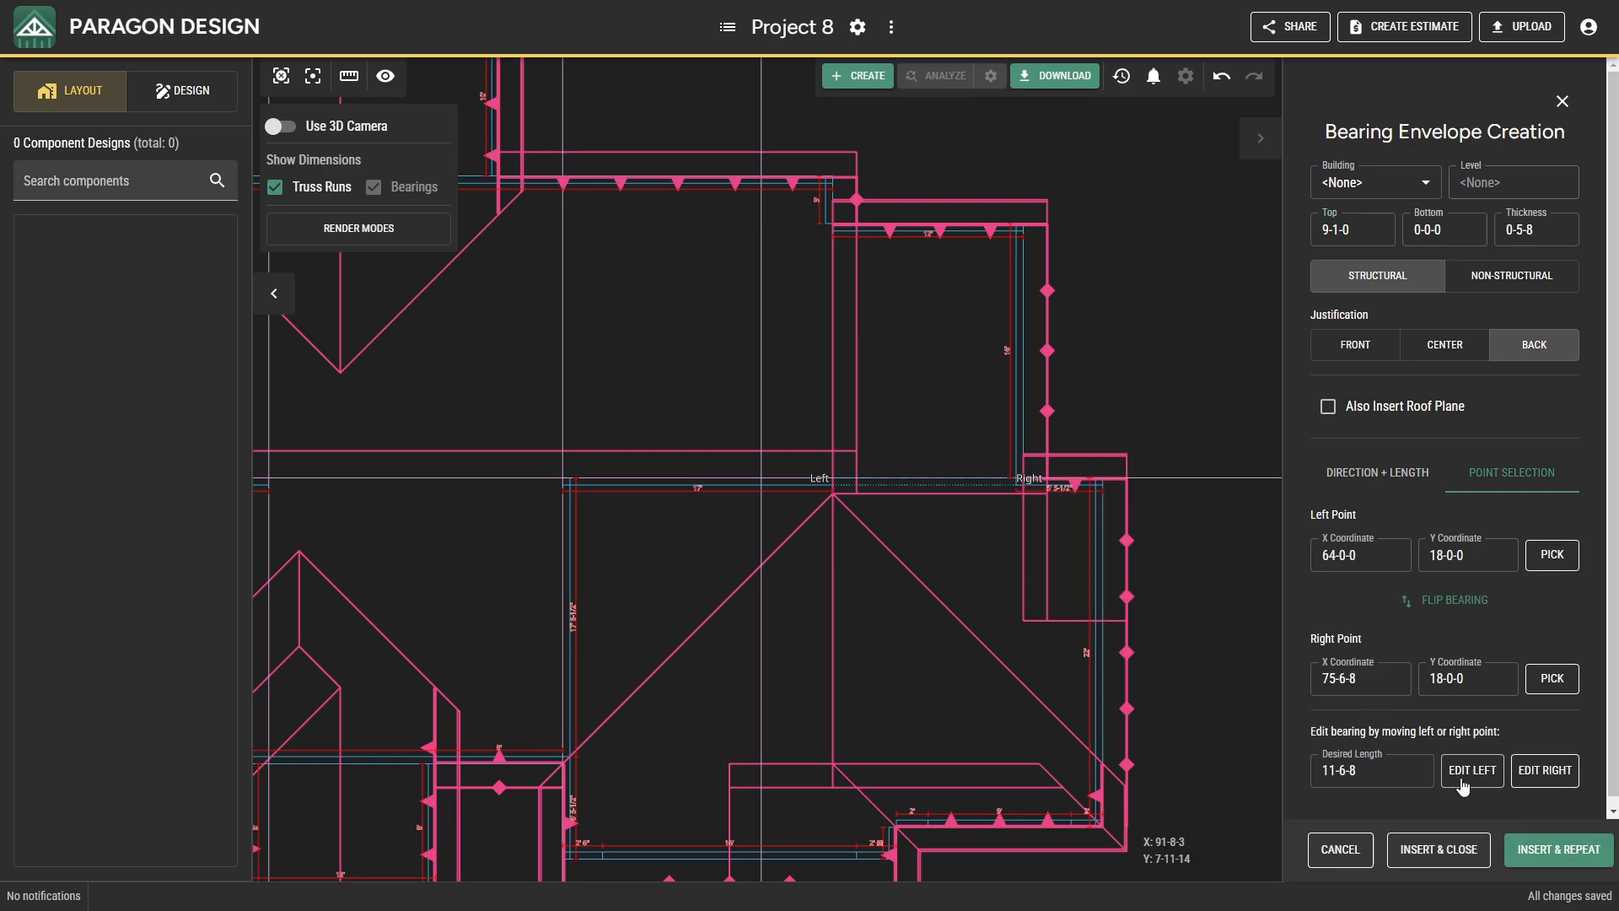
pyautogui.click(1438, 849)
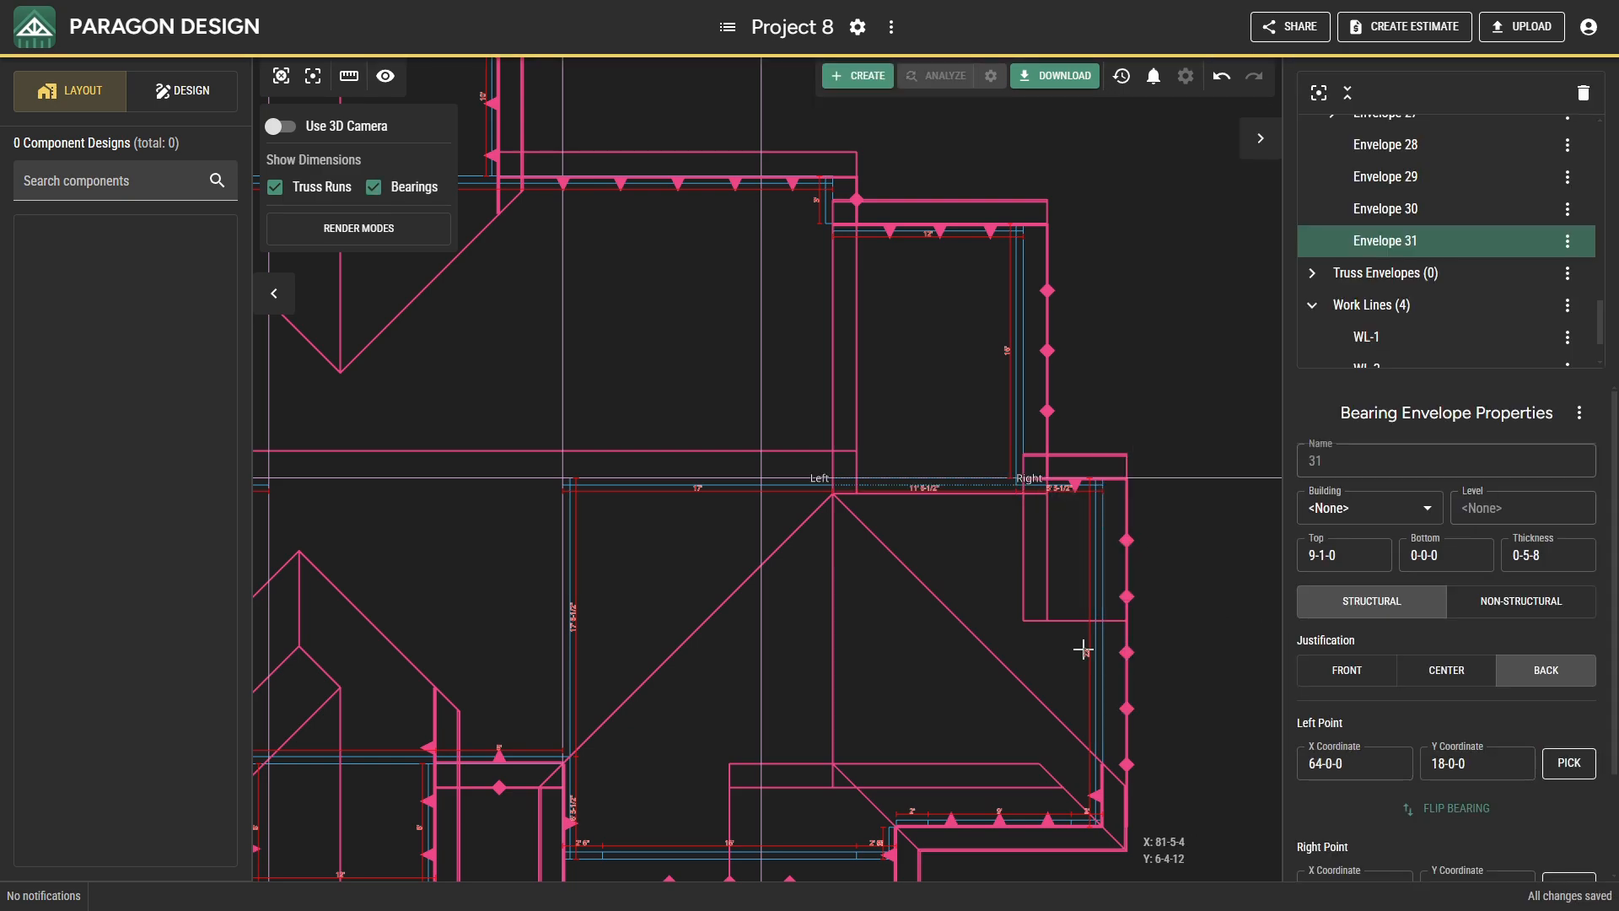
# Delete the north-south work line along the interior bearing at X 47-0-0.
pyautogui.click(565, 517)
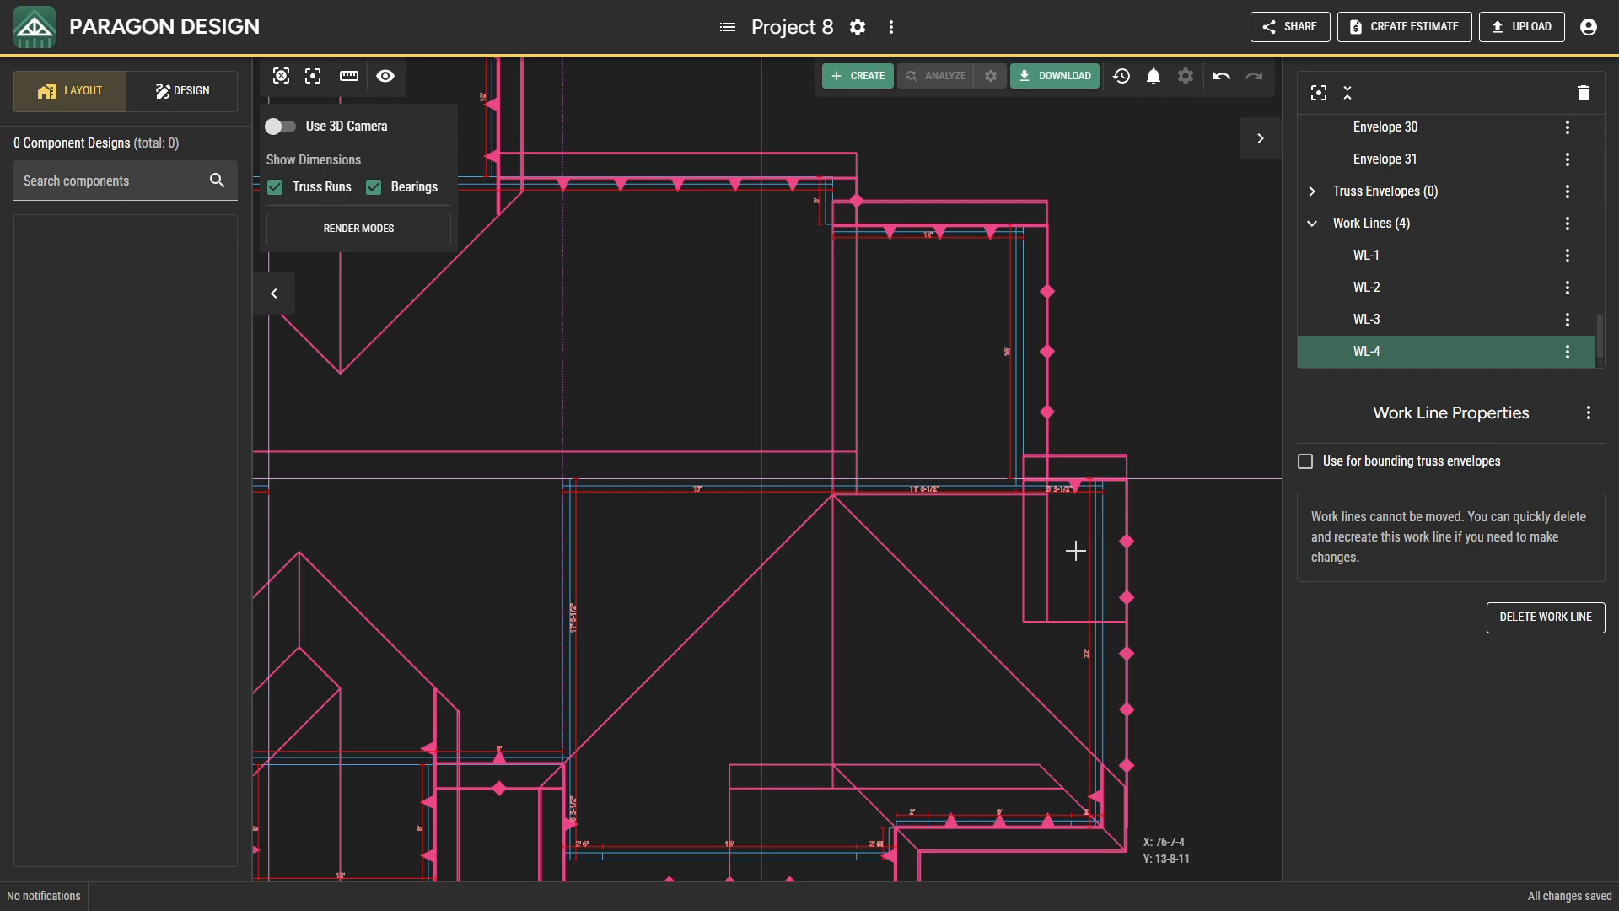
pyautogui.click(1502, 614)
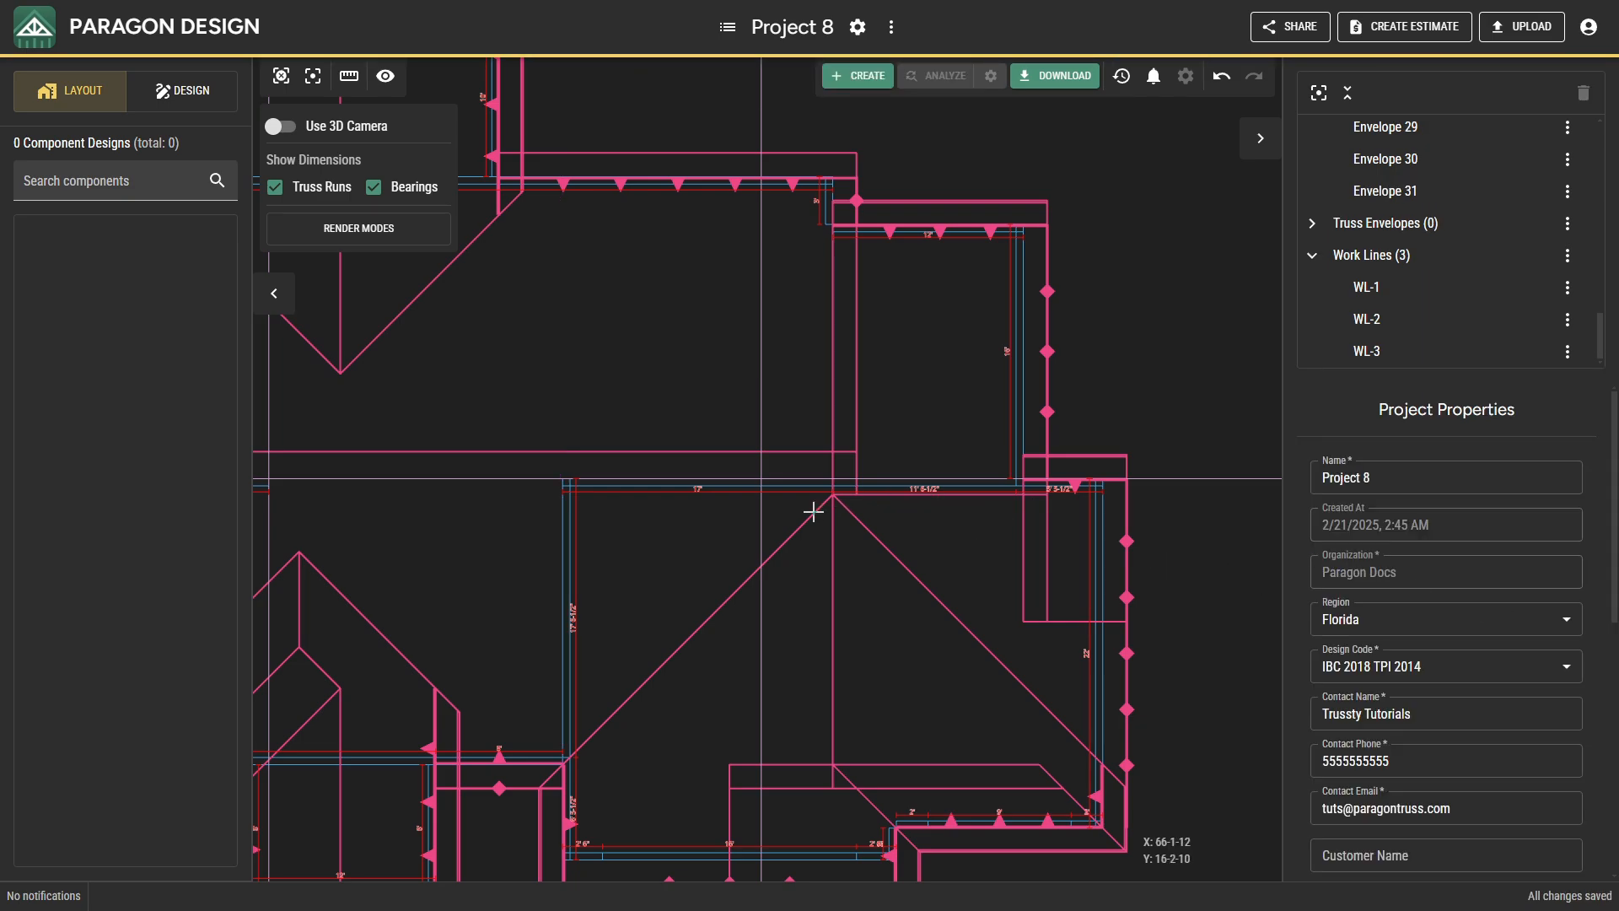
# Turn on the 3D camera and set the top of the interior north-south bearing at X 47-0-0 to 9-1-0.
pyautogui.click(566, 535)
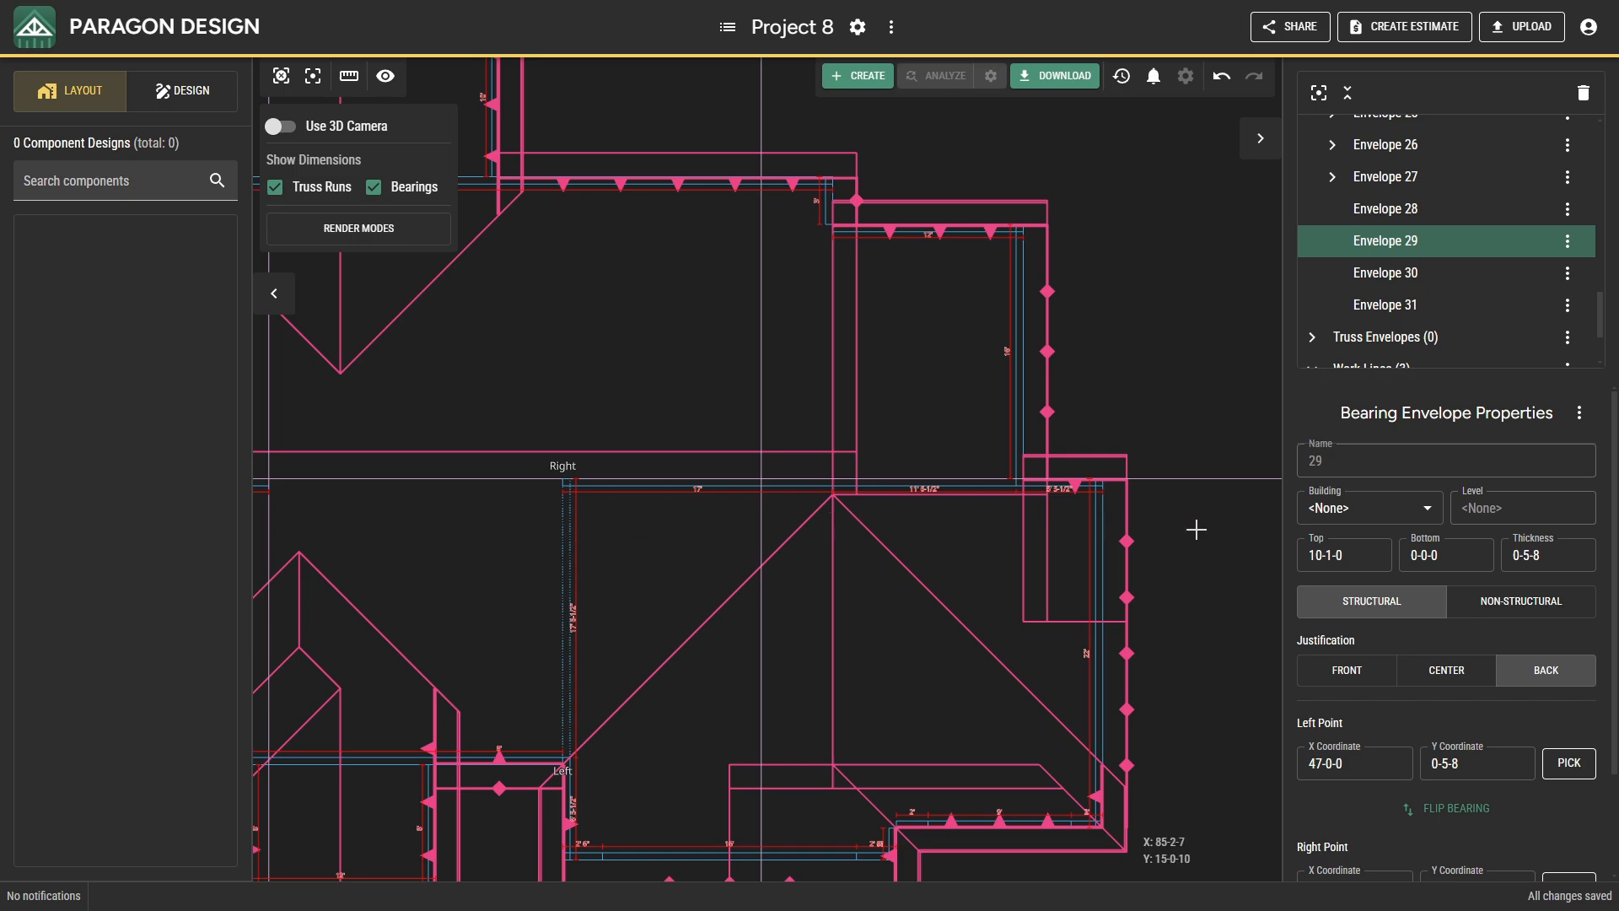
pyautogui.click(1333, 552)
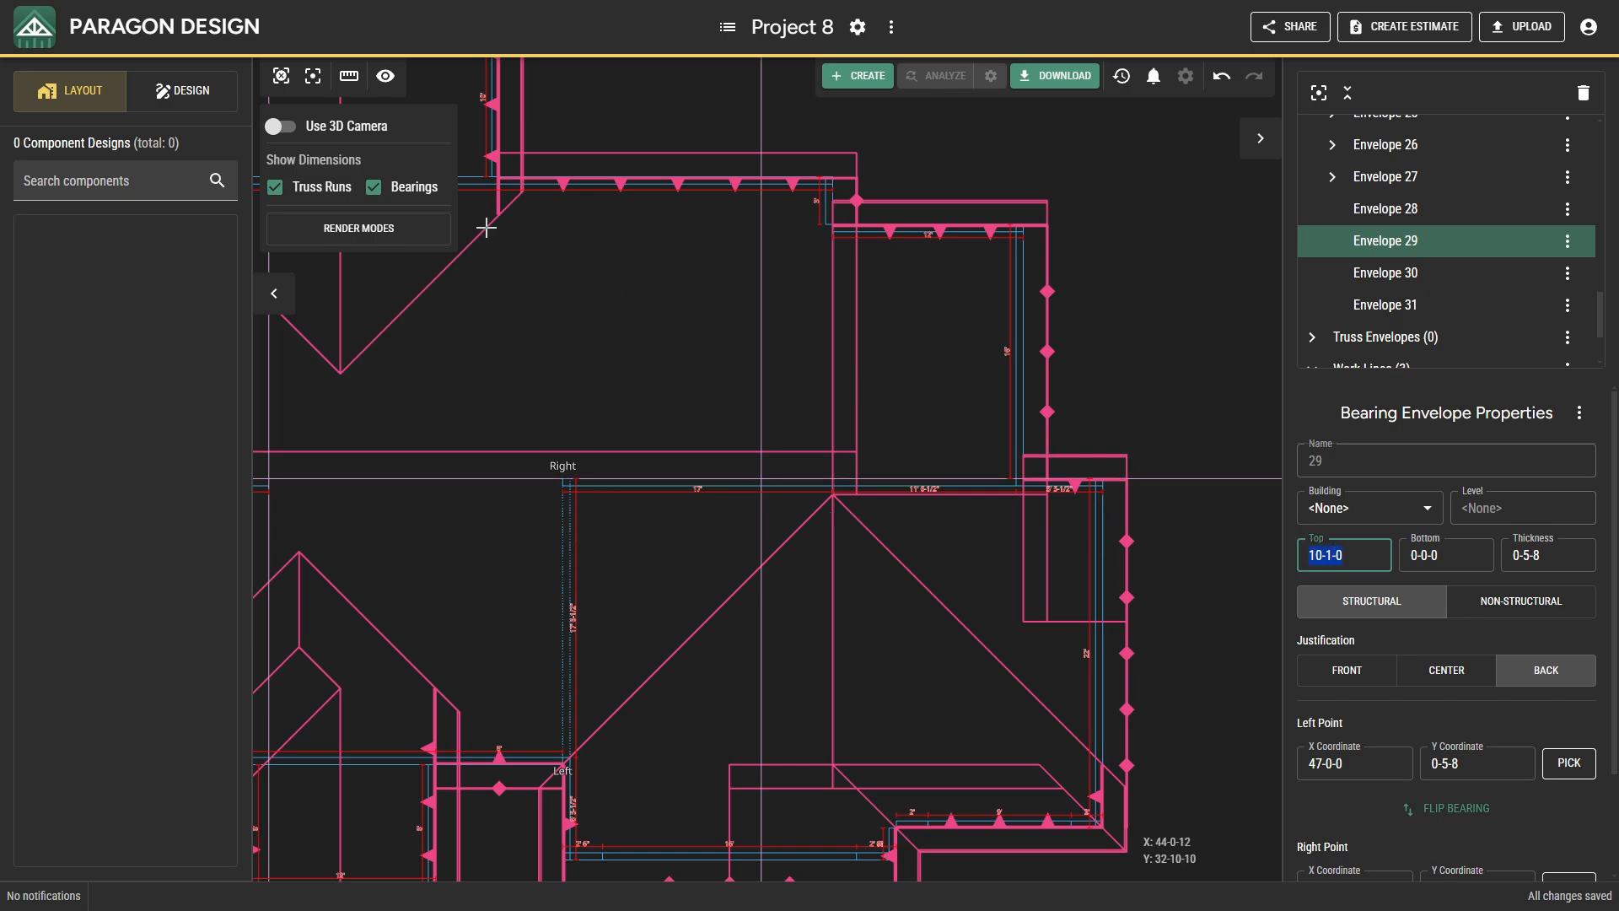
pyautogui.click(317, 129)
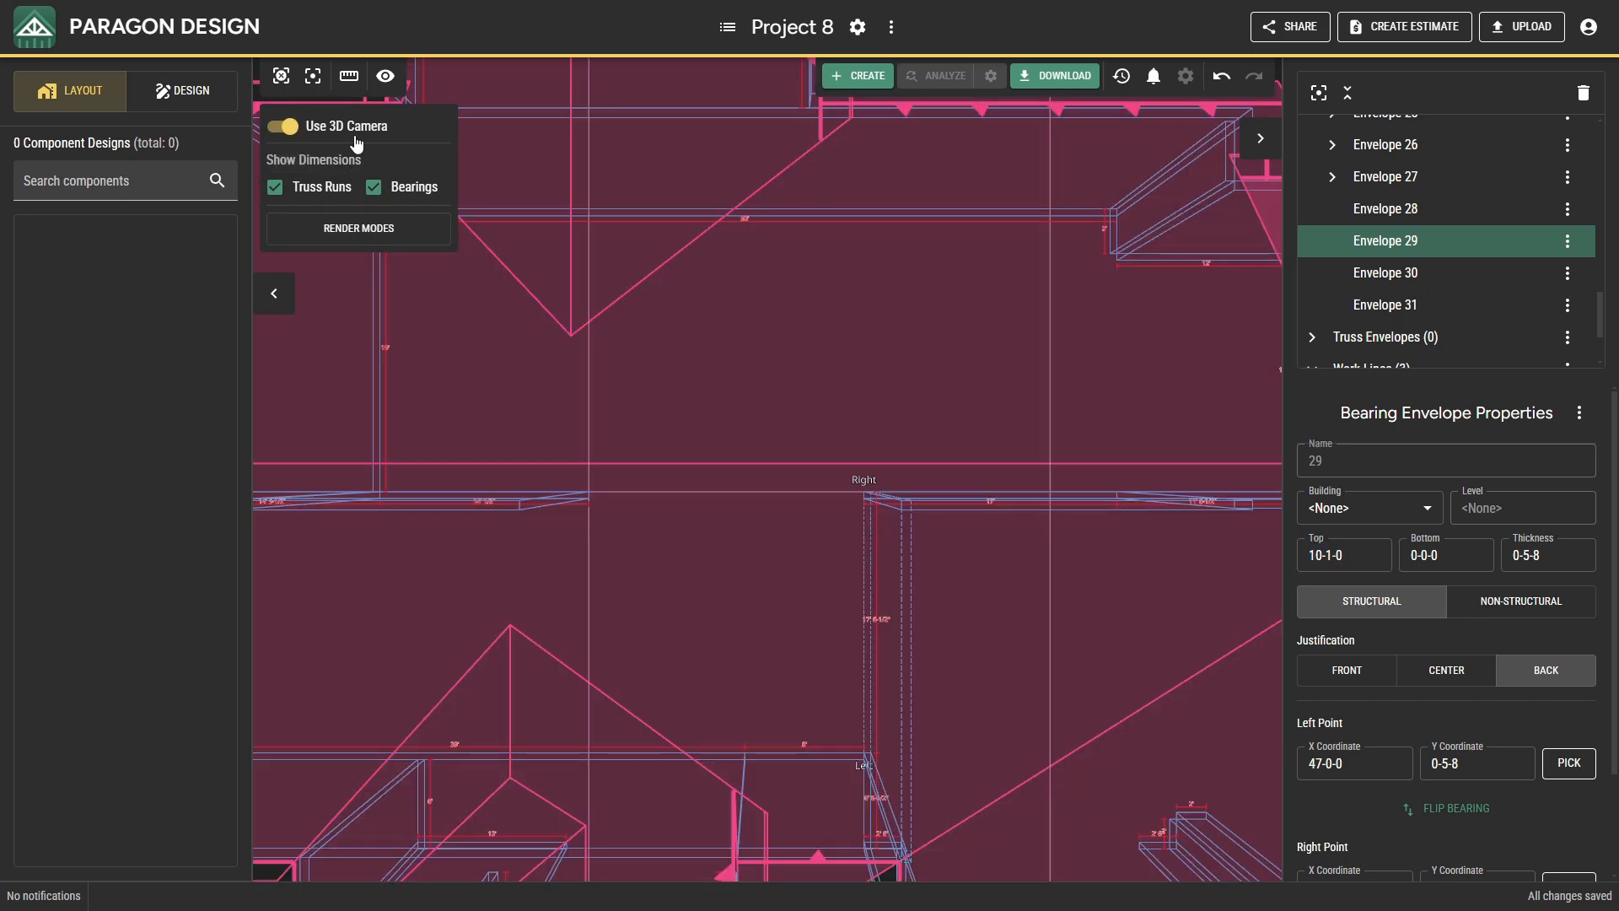
pyautogui.moveTo(733, 473); pyautogui.dragTo(651, 329)
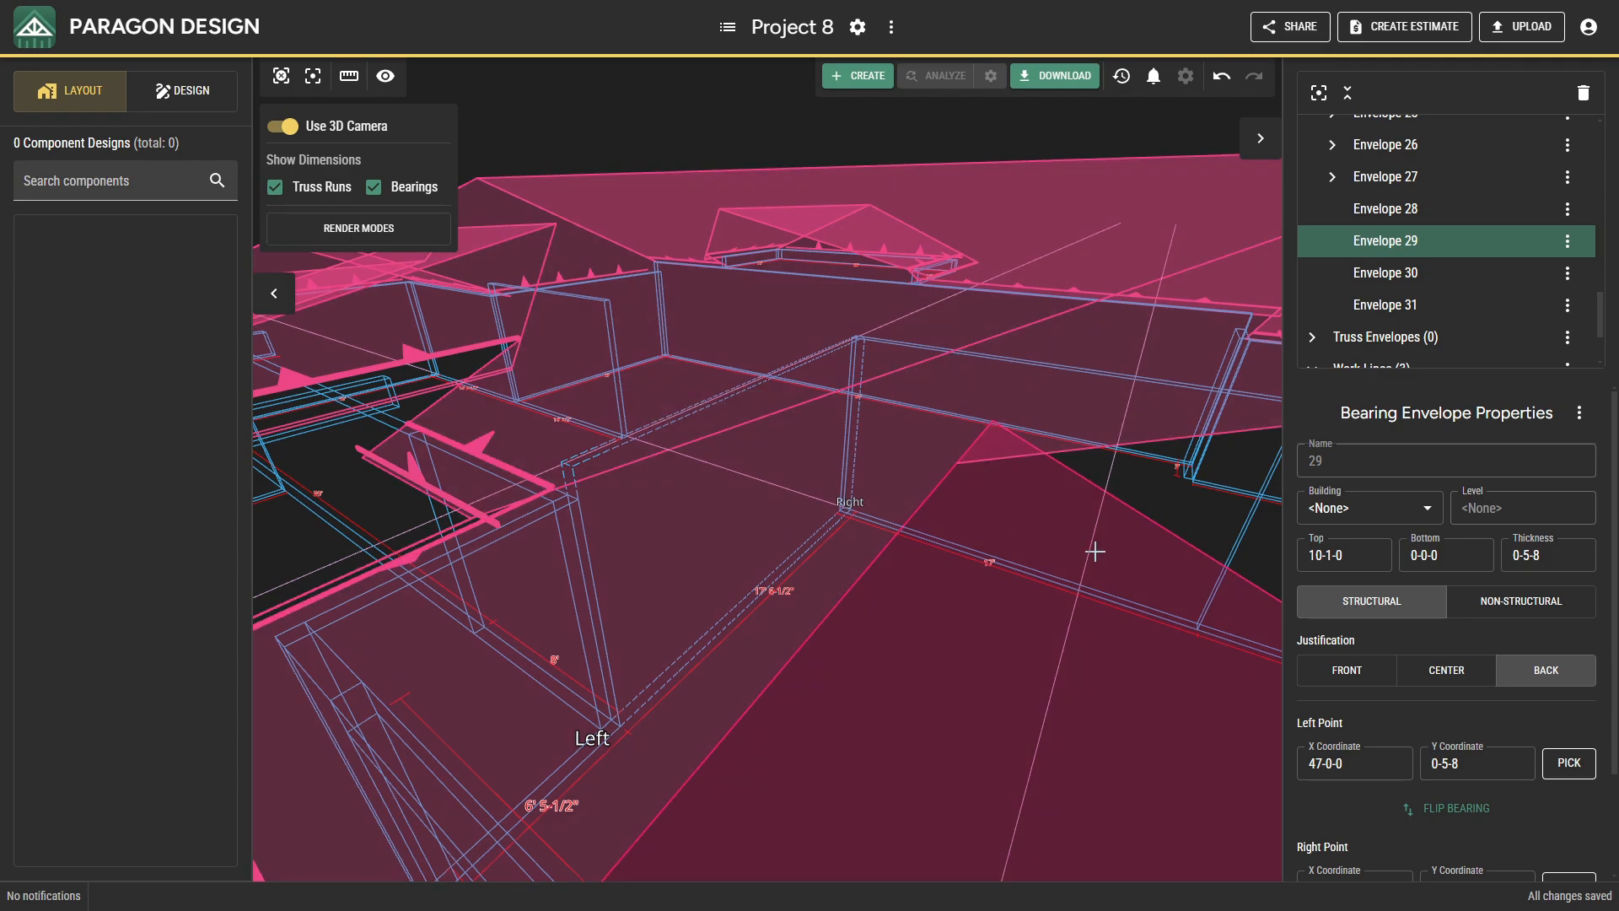
pyautogui.click(1329, 557)
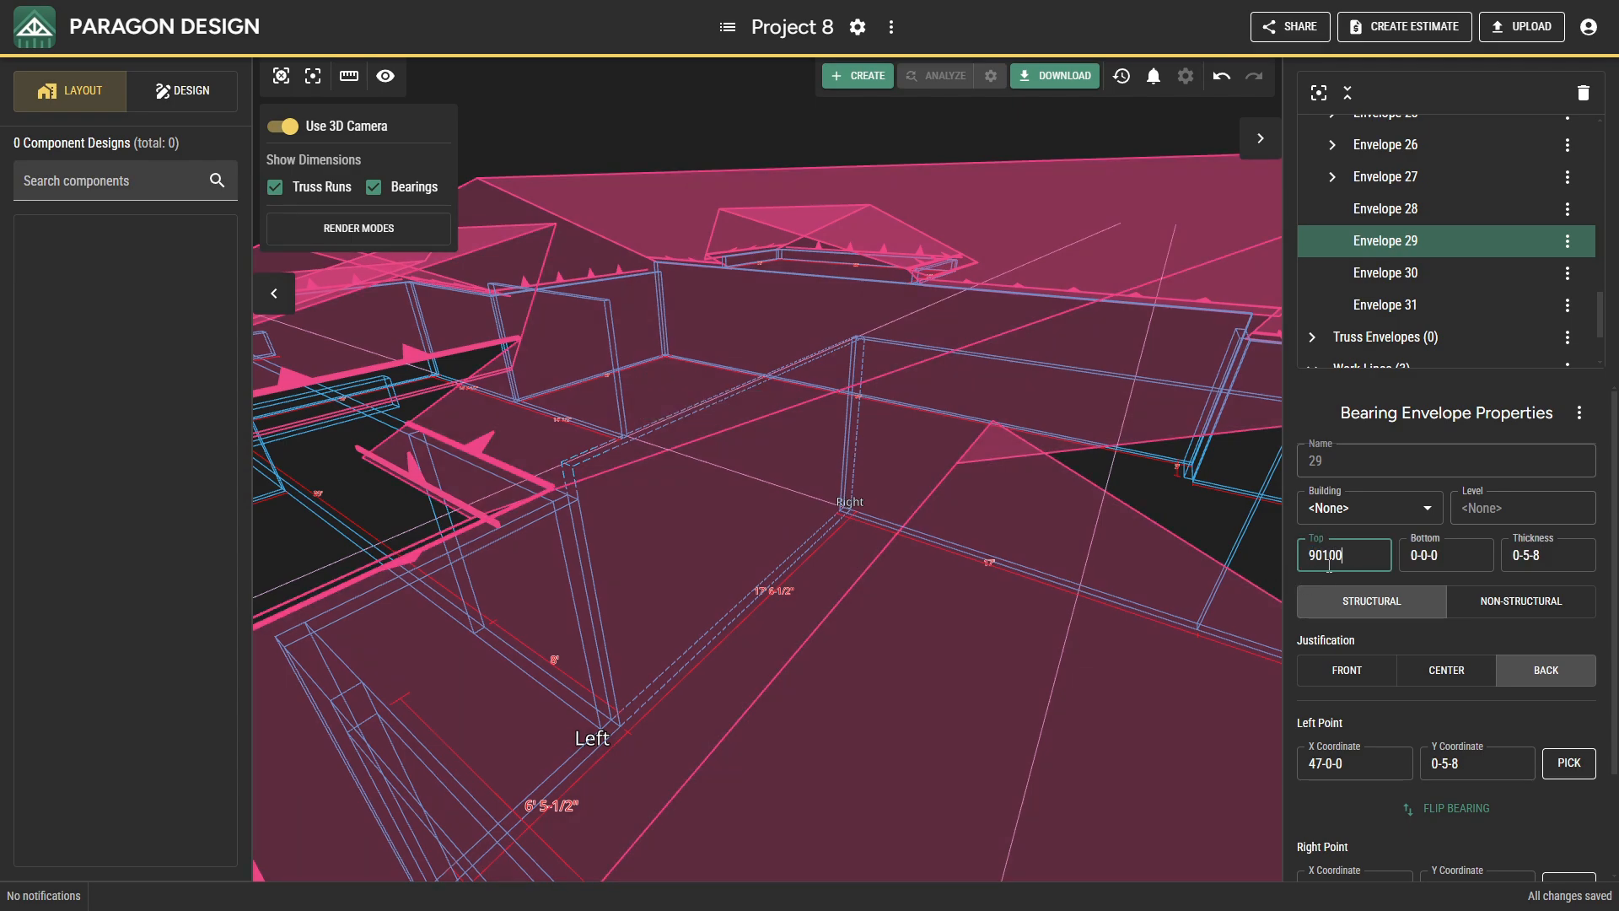
pyautogui.write('90100')
pyautogui.press('Return')
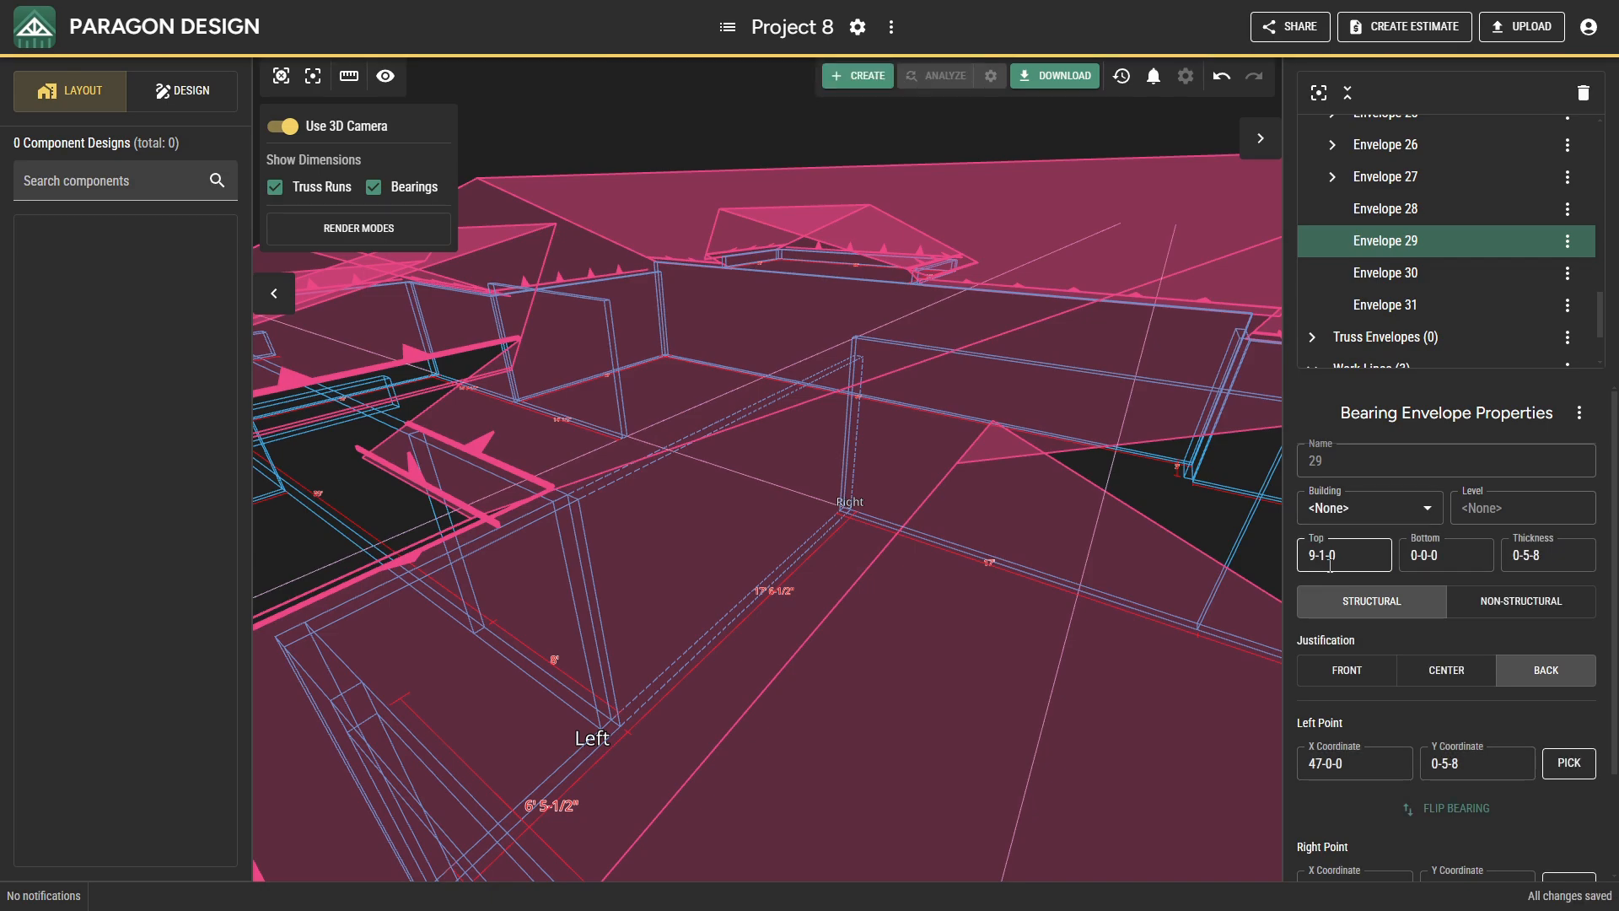
# Set the top of the main section's west bearing wall, from 14-0-0, 18-0-0 to 14-0-0, 37-0-0, to 10-1-0.
pyautogui.scroll(-3, 1402, 600)
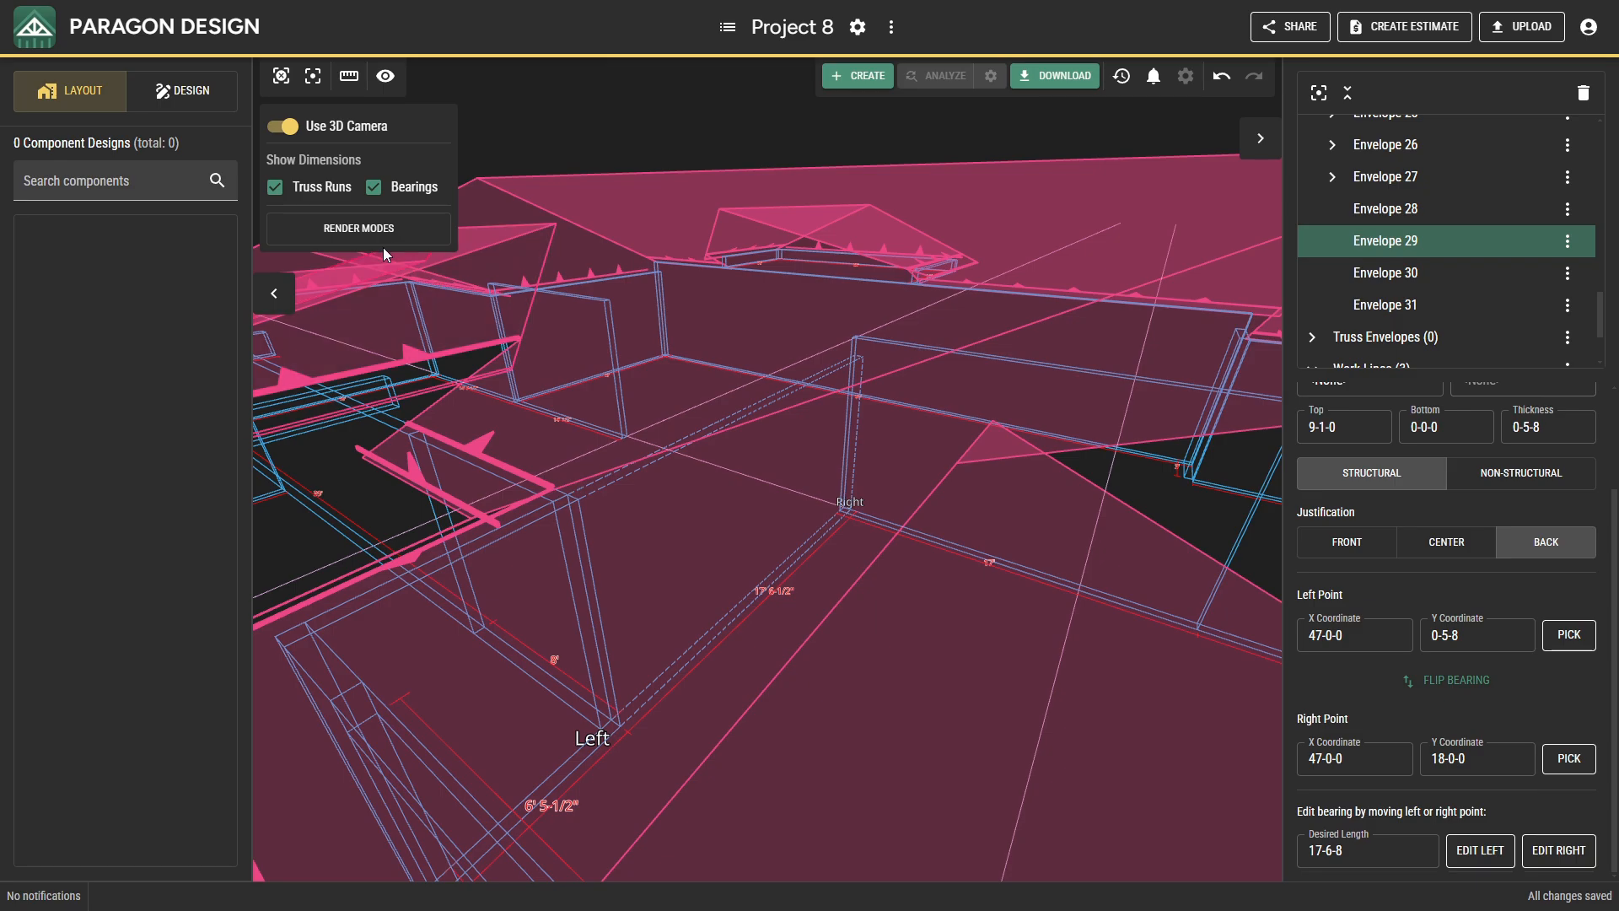
pyautogui.moveTo(398, 266); pyautogui.dragTo(892, 380, button='middle')
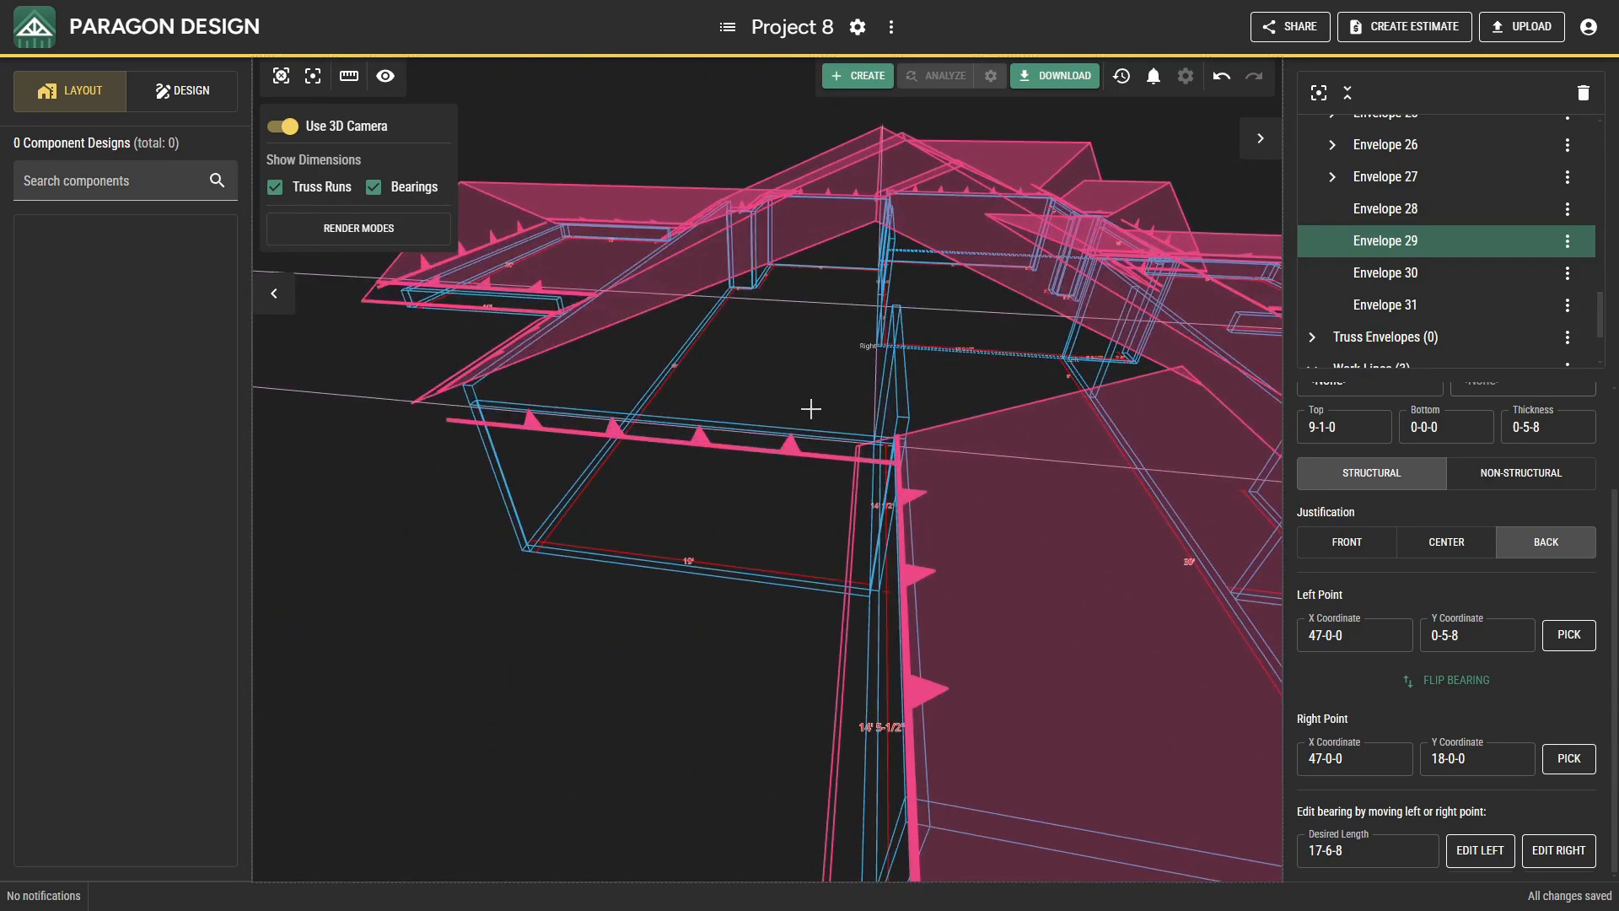
pyautogui.click(784, 429)
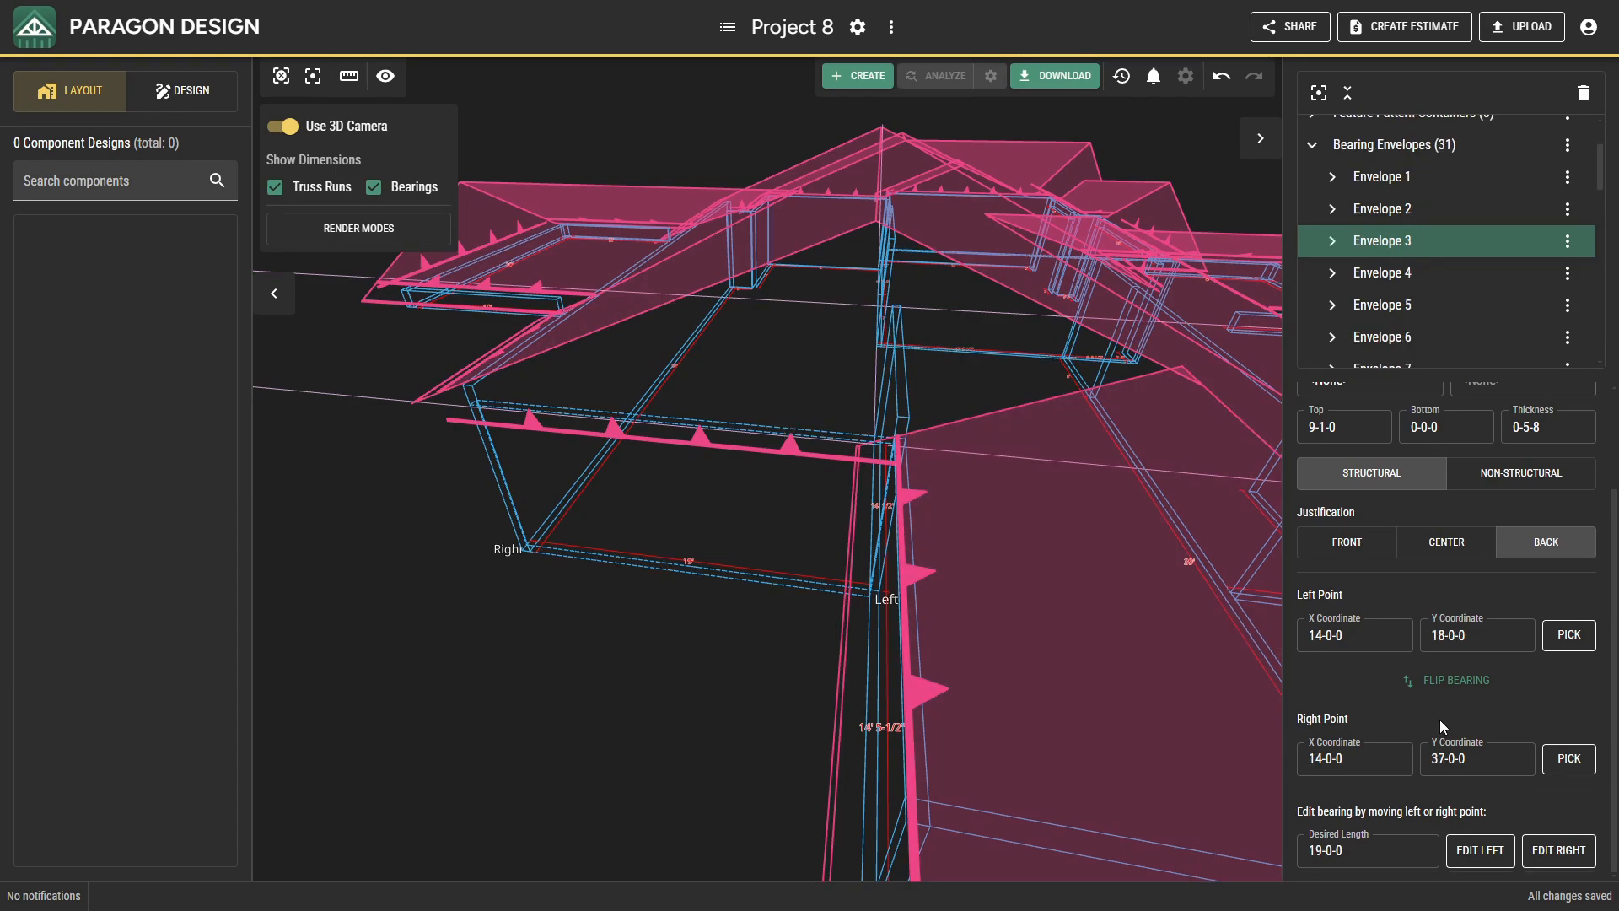
pyautogui.click(1353, 421)
pyautogui.write('100100')
pyautogui.press('Return')
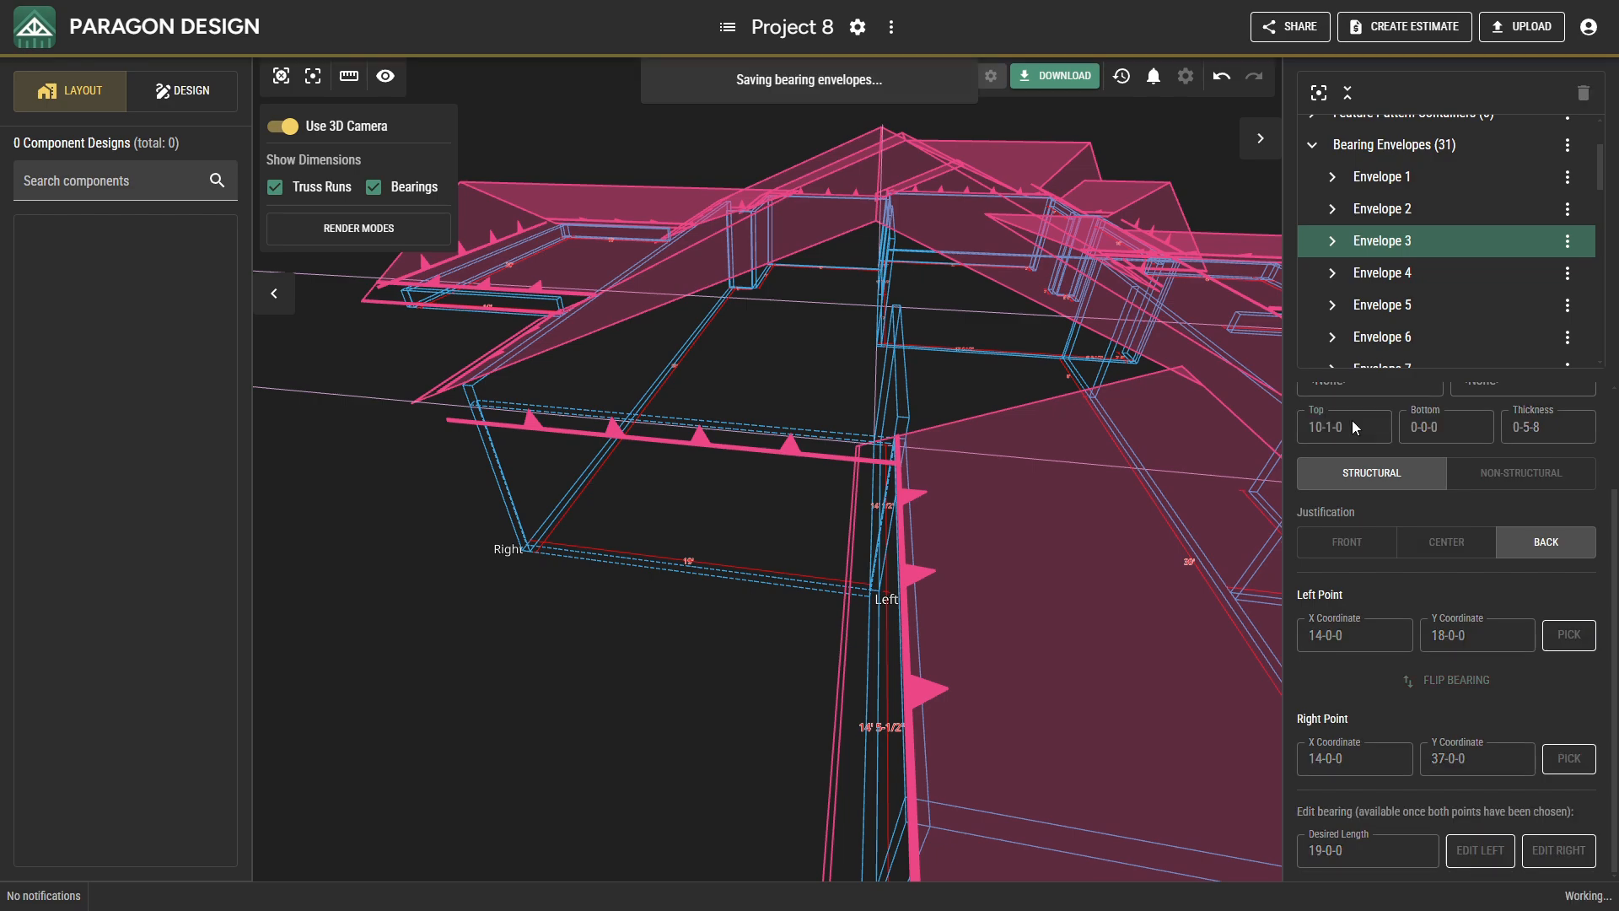
# Set the top of the short bearing wall from 64-0-0, 37-0-0 to 64-0-0, 34-0-0 to 10-1-0.
pyautogui.moveTo(1021, 423); pyautogui.dragTo(523, 130, button='middle')
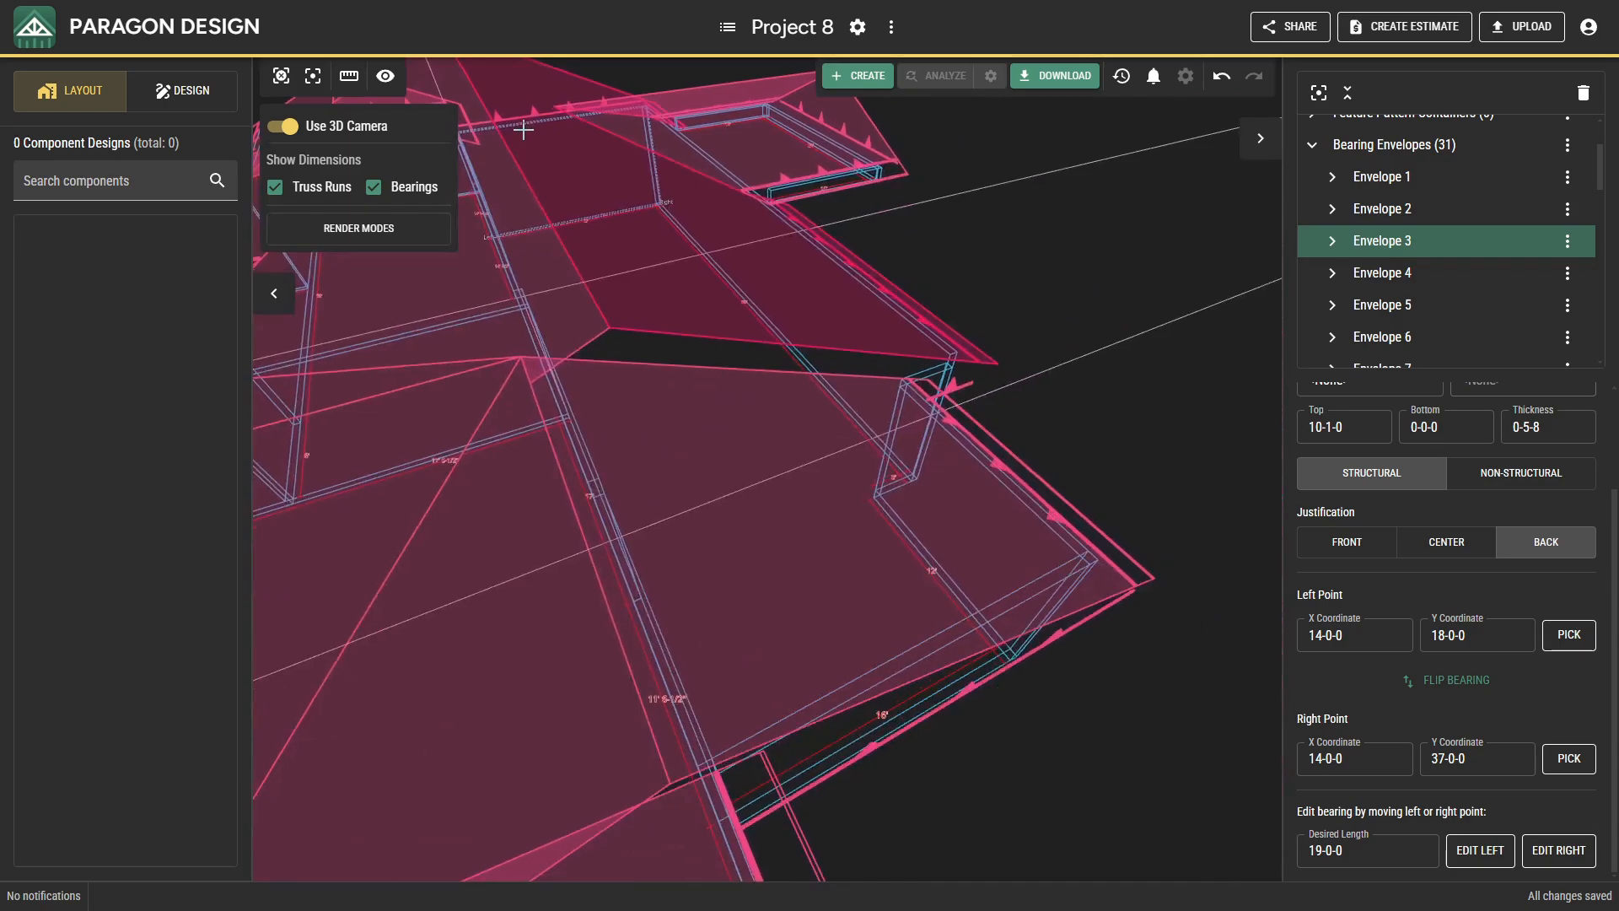
pyautogui.moveTo(768, 321); pyautogui.dragTo(734, 275, button='middle')
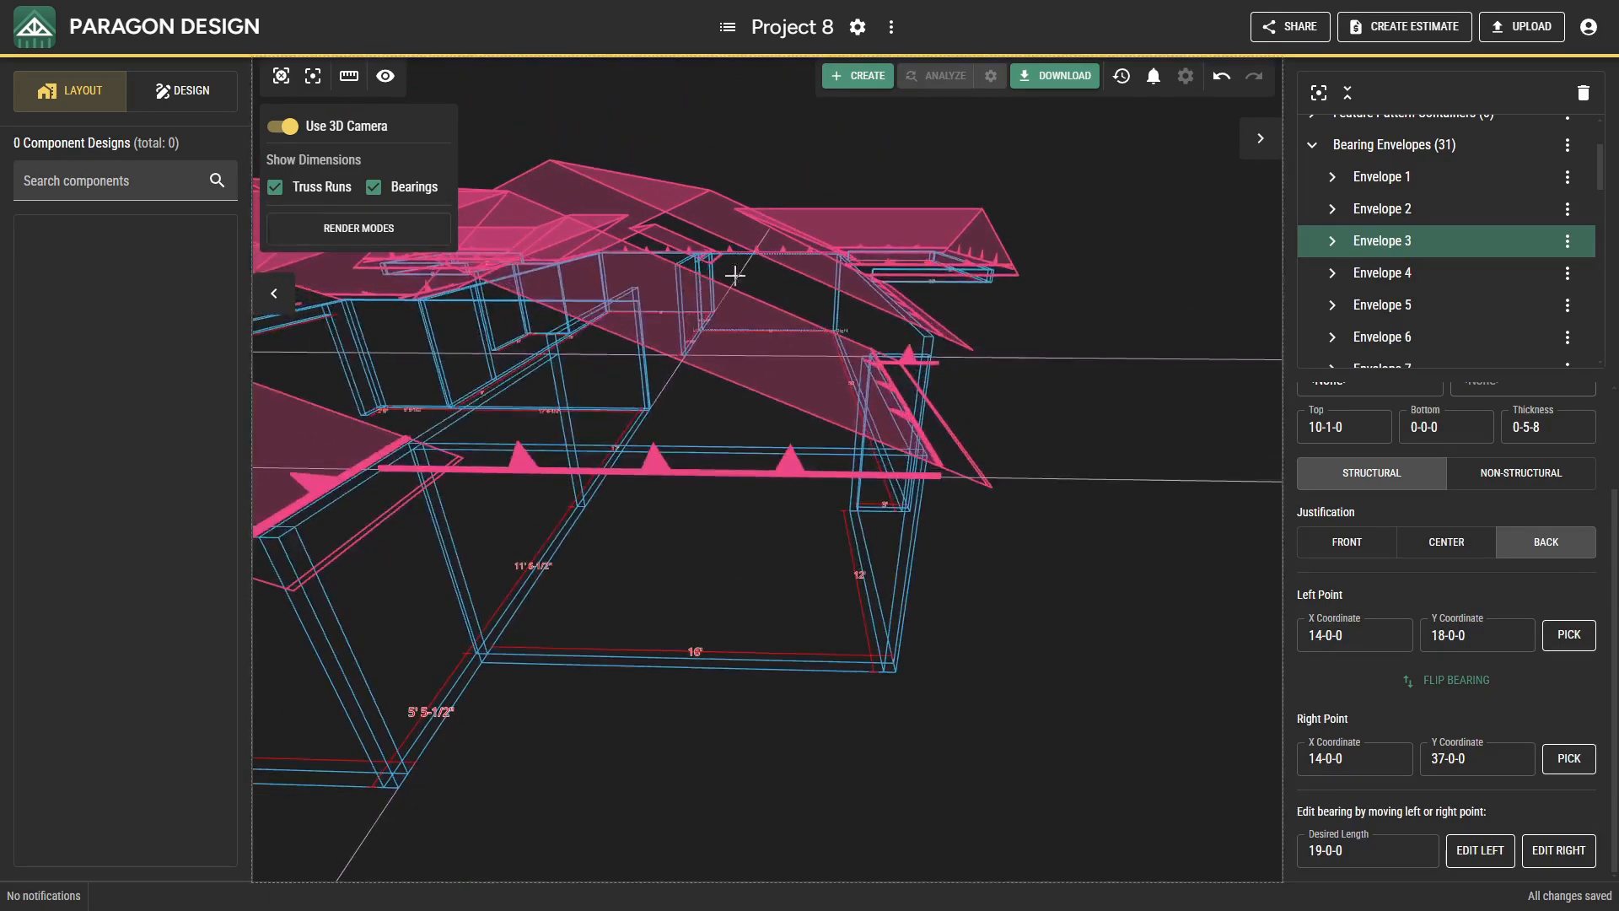
pyautogui.scroll(5, 879, 356)
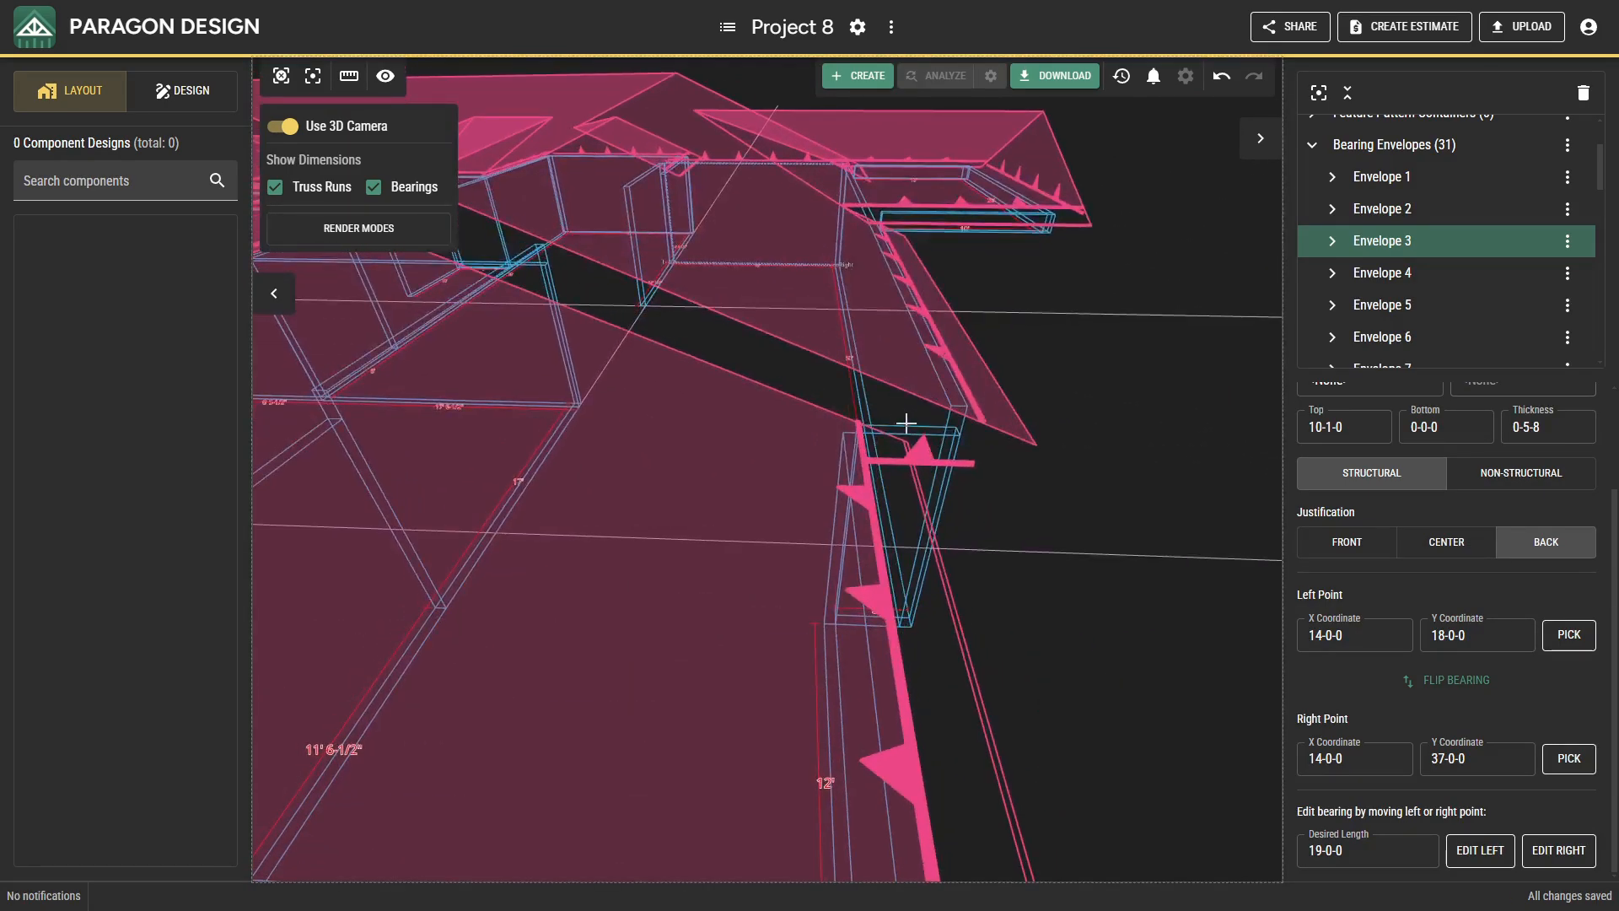
pyautogui.click(910, 433)
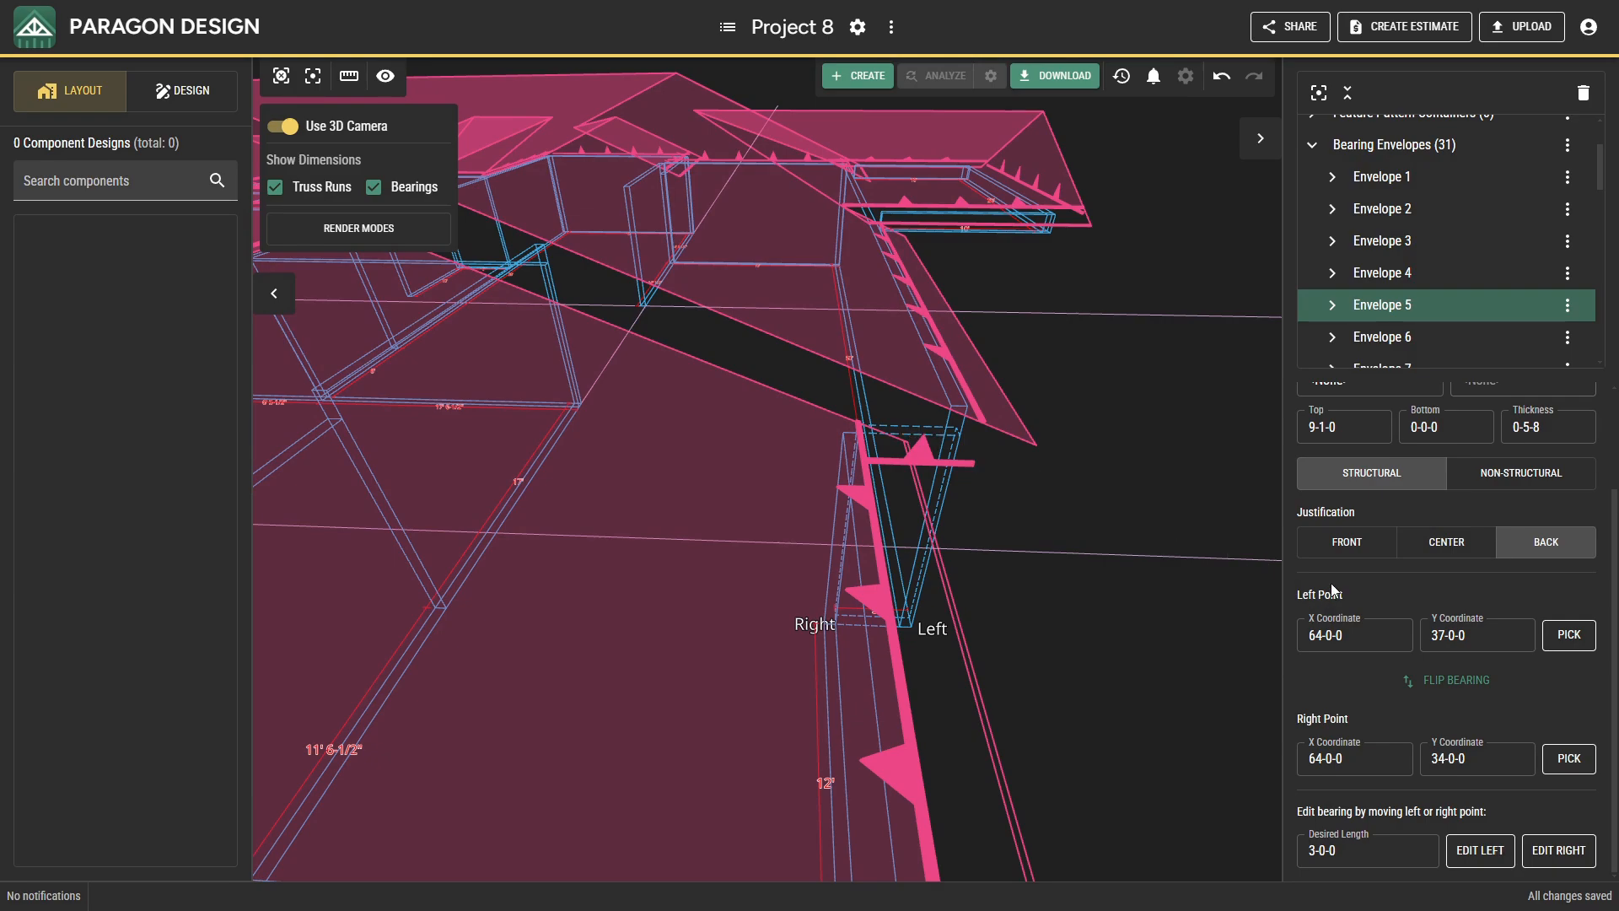
pyautogui.click(1338, 425)
pyautogui.write('100100')
pyautogui.press('Return')
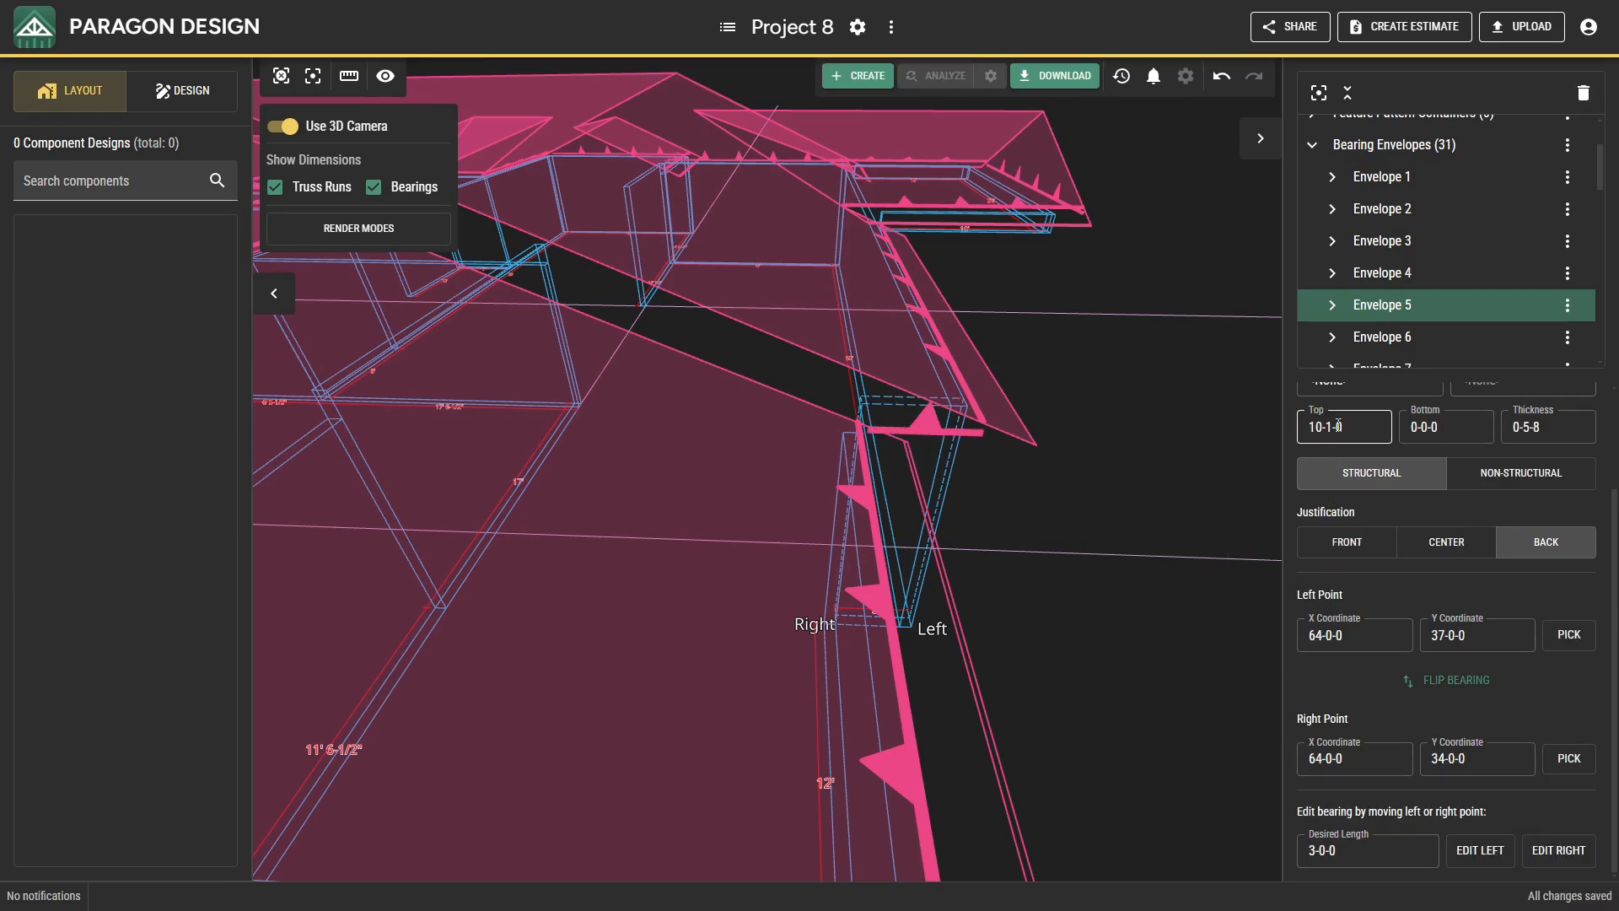
# Turn off the 3D camera and delete the north-south work line near X 28-5-8 and the east-west work line along Y 18-0-0.
pyautogui.scroll(-4, 974, 507)
pyautogui.moveTo(936, 531); pyautogui.dragTo(1121, 547, button='middle')
pyautogui.moveTo(942, 590); pyautogui.dragTo(1014, 578, button='middle')
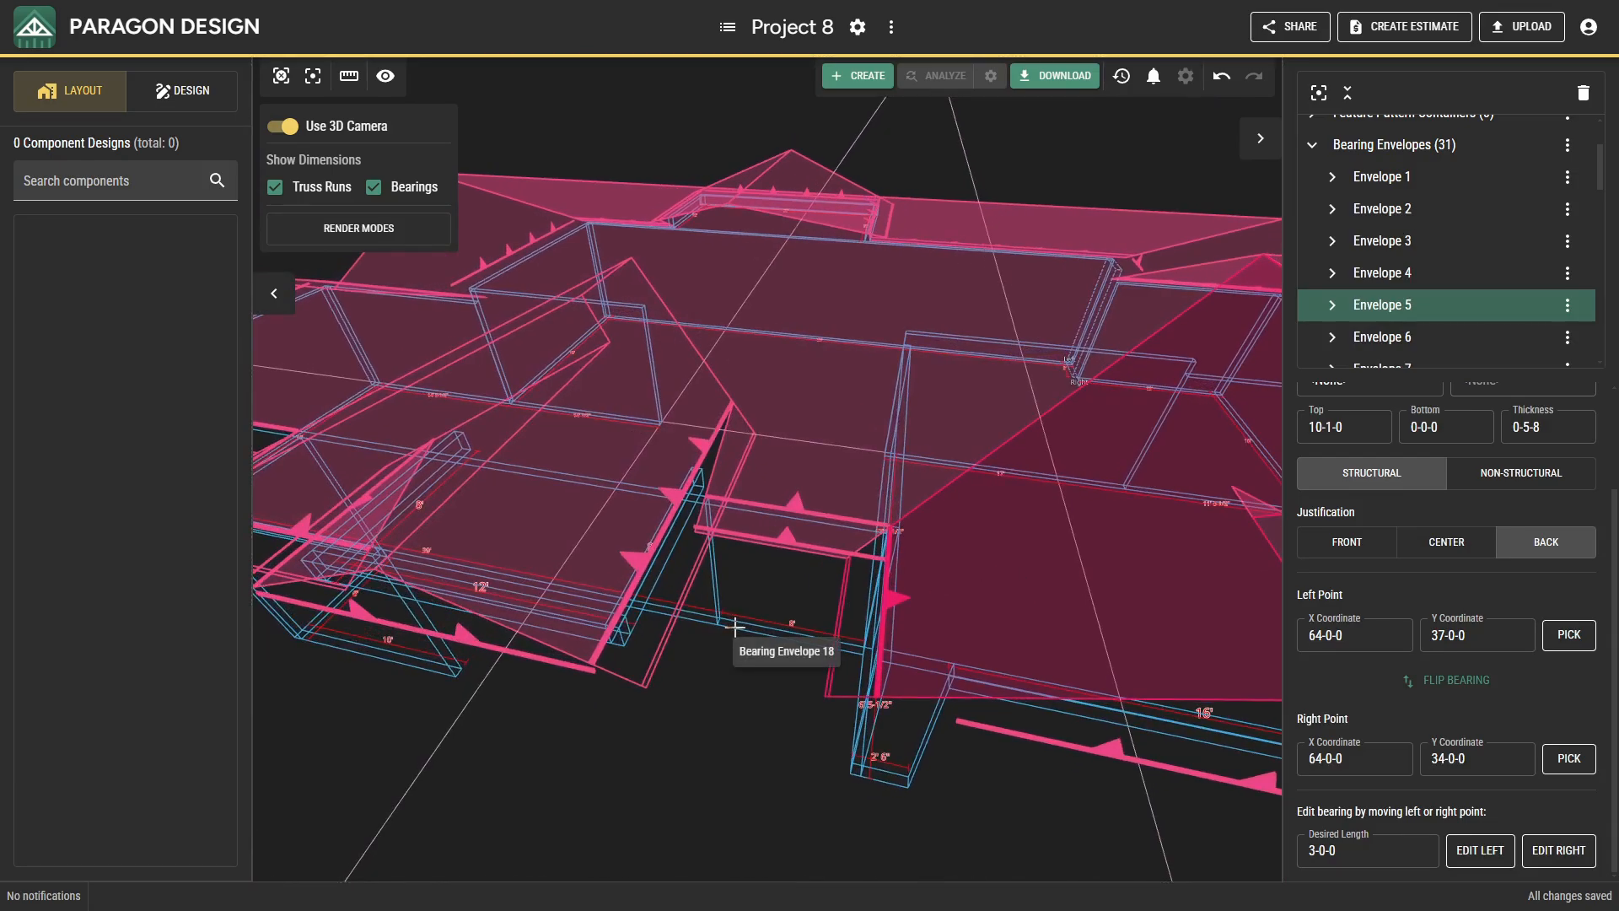
pyautogui.moveTo(732, 625); pyautogui.dragTo(833, 622, button='middle')
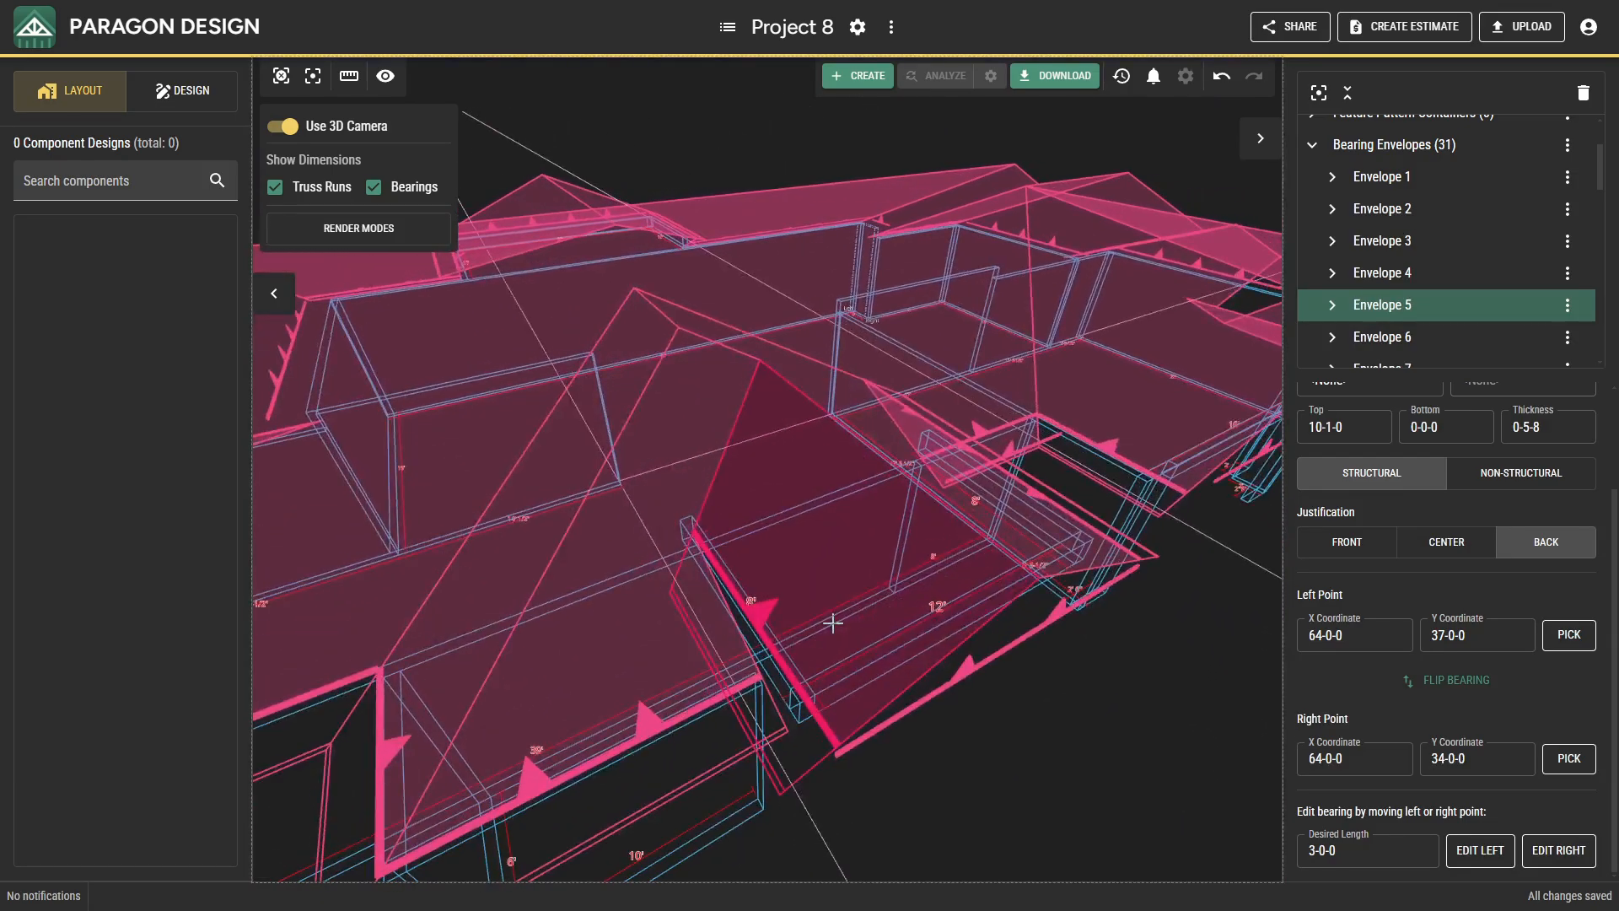
pyautogui.click(300, 132)
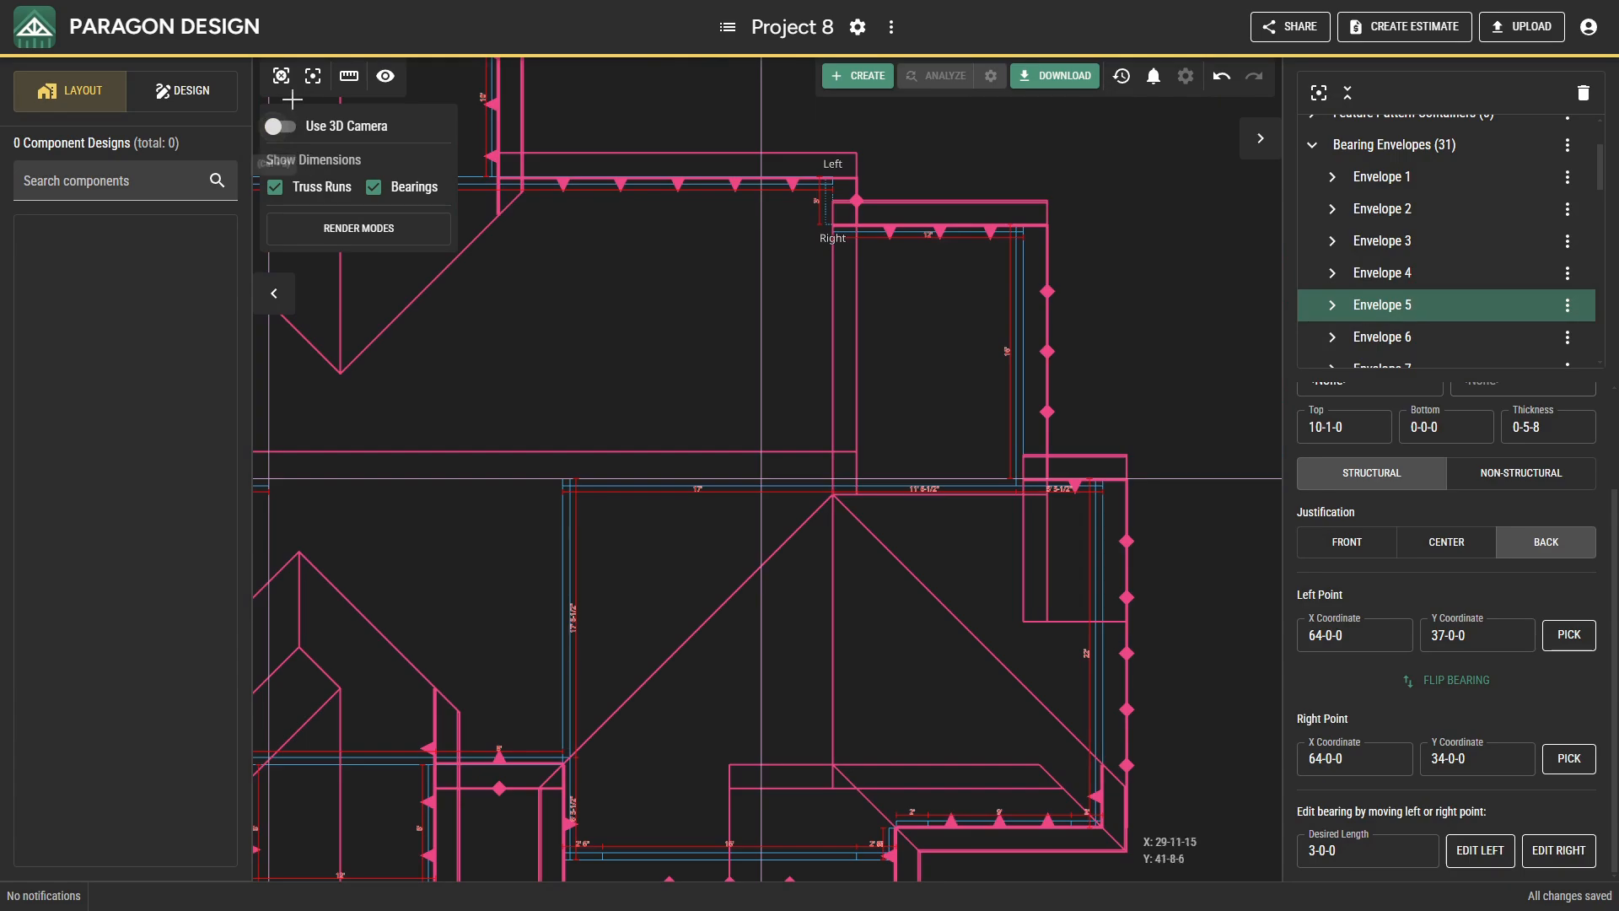
pyautogui.click(292, 85)
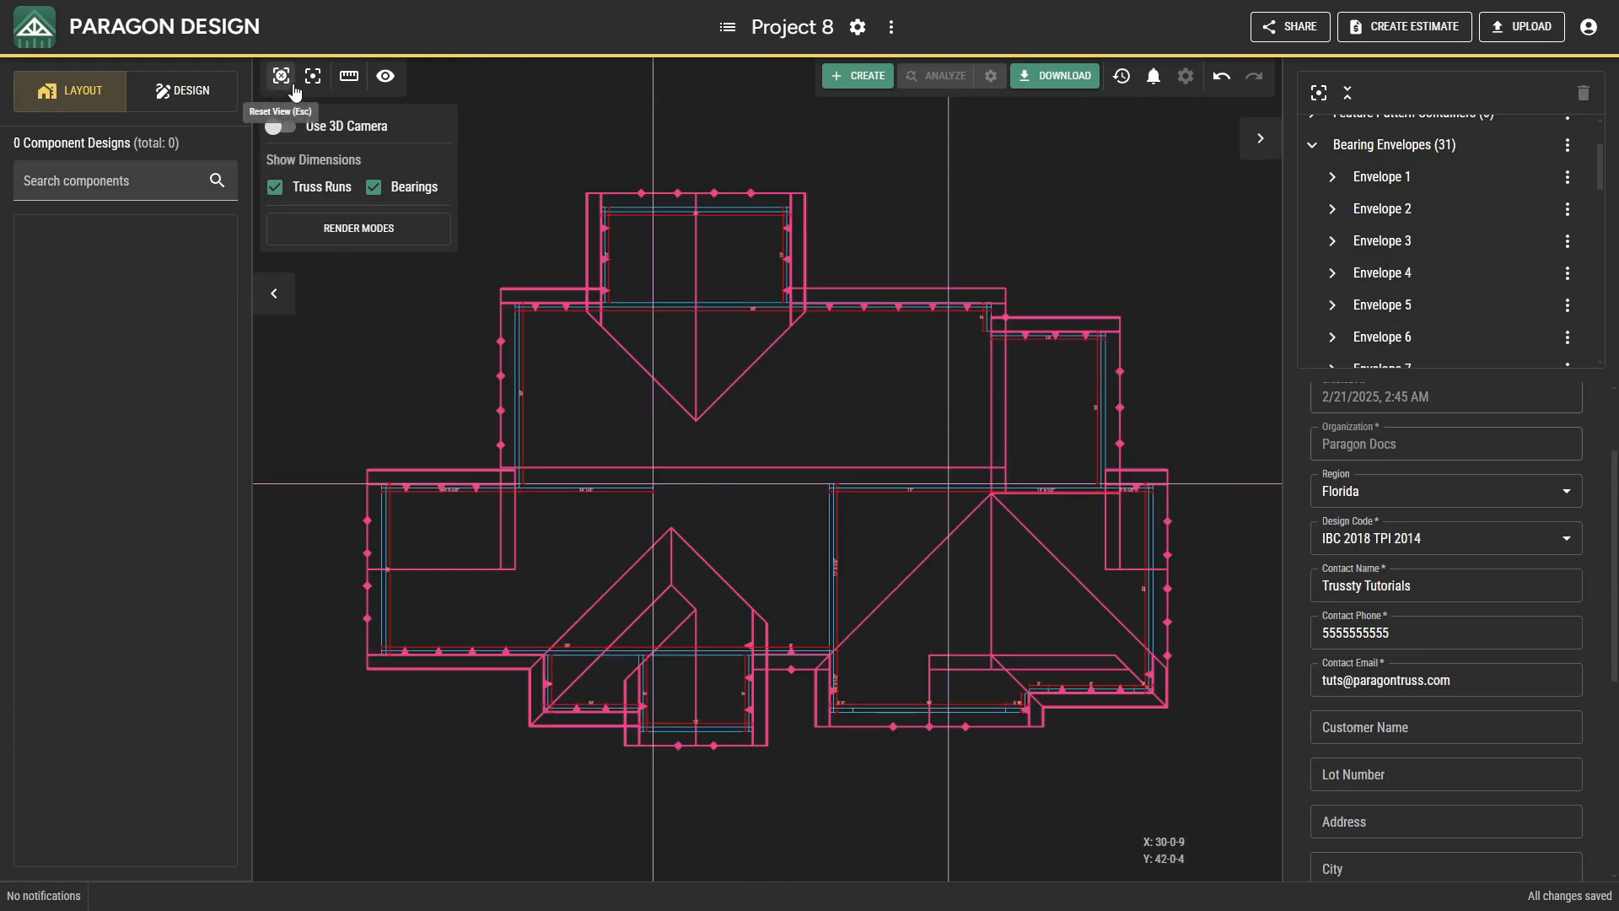
pyautogui.click(652, 408)
pyautogui.press('Delete')
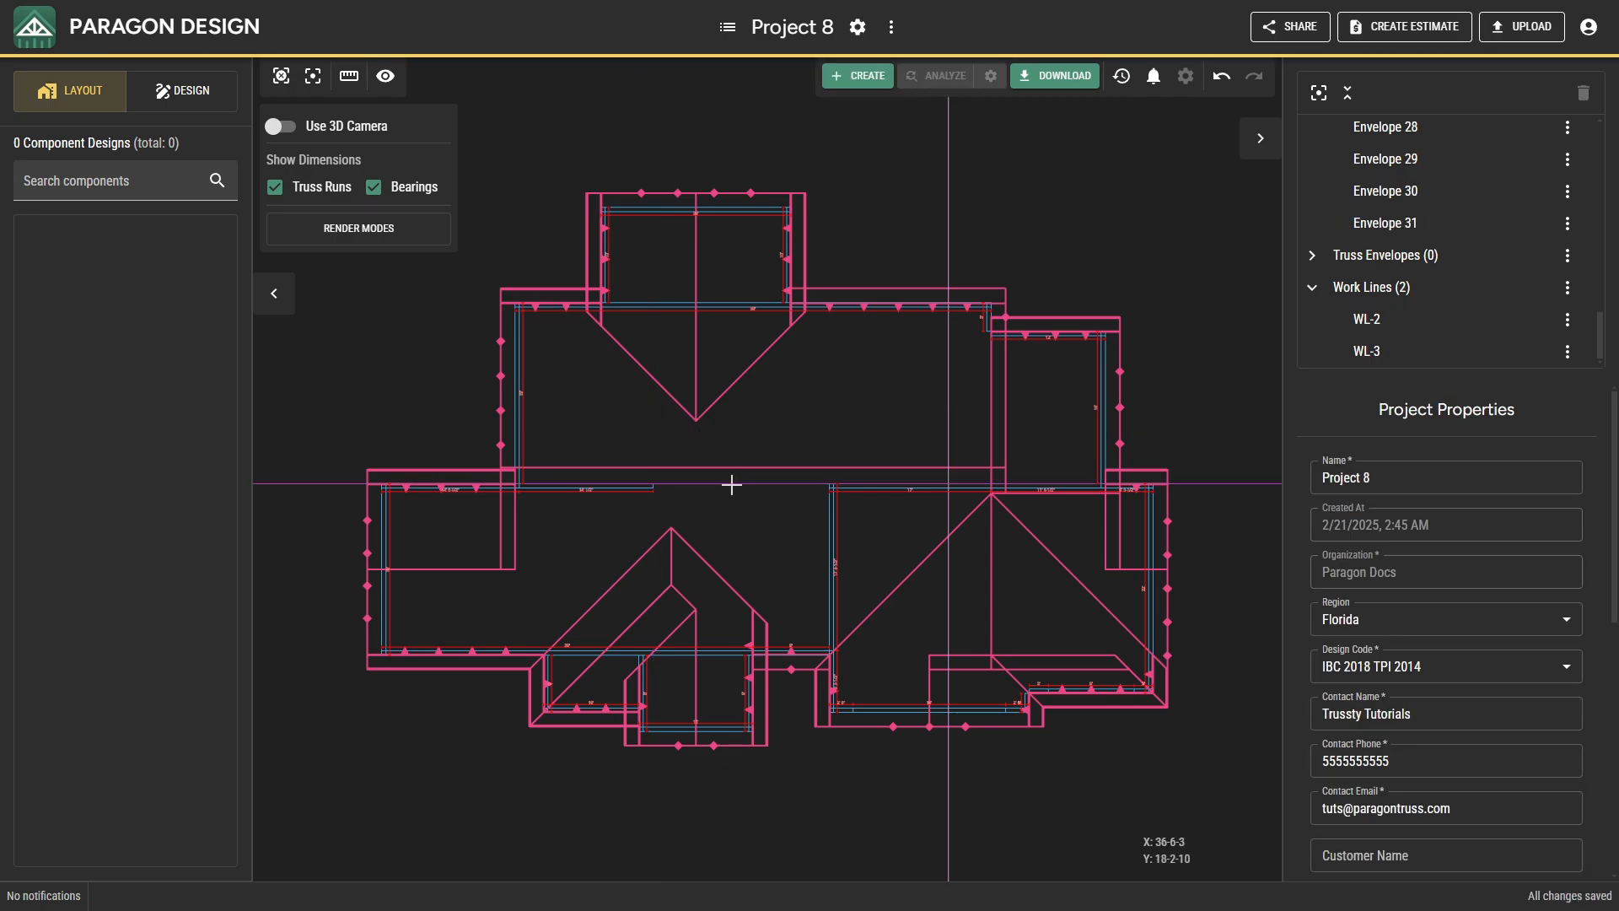
pyautogui.click(731, 484)
pyautogui.press('Delete')
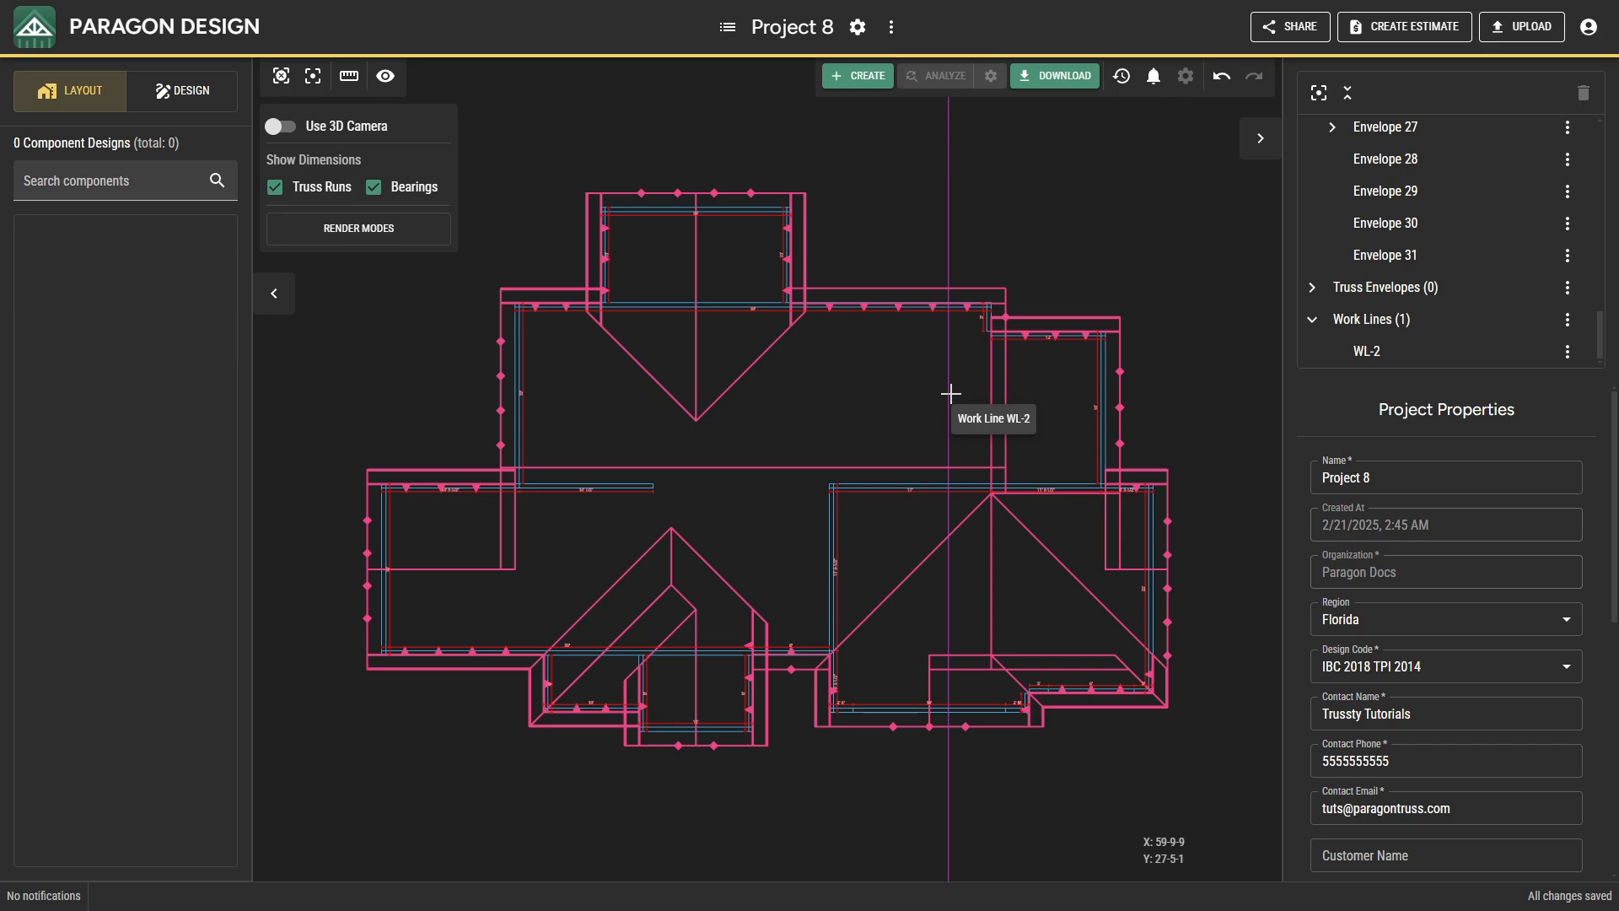
# Insert two 2.5/12 ceiling planes: a flipped one on the main section's north bearing and an unflipped one on the interior bearing along Y 18-0-0.
pyautogui.rightClick(889, 384)
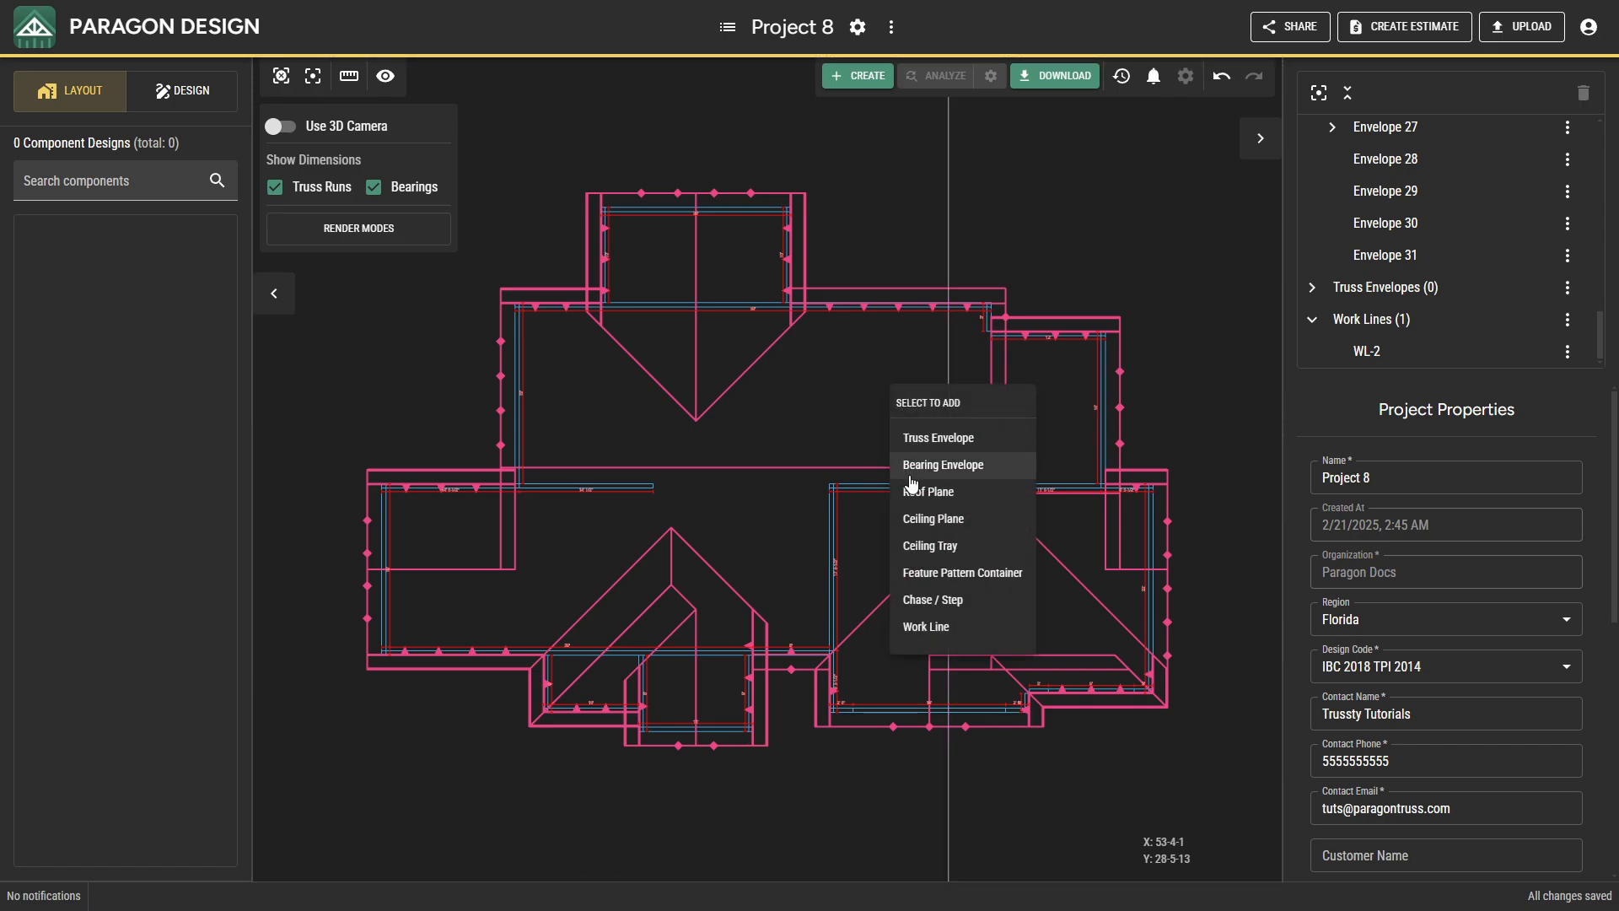
pyautogui.click(923, 518)
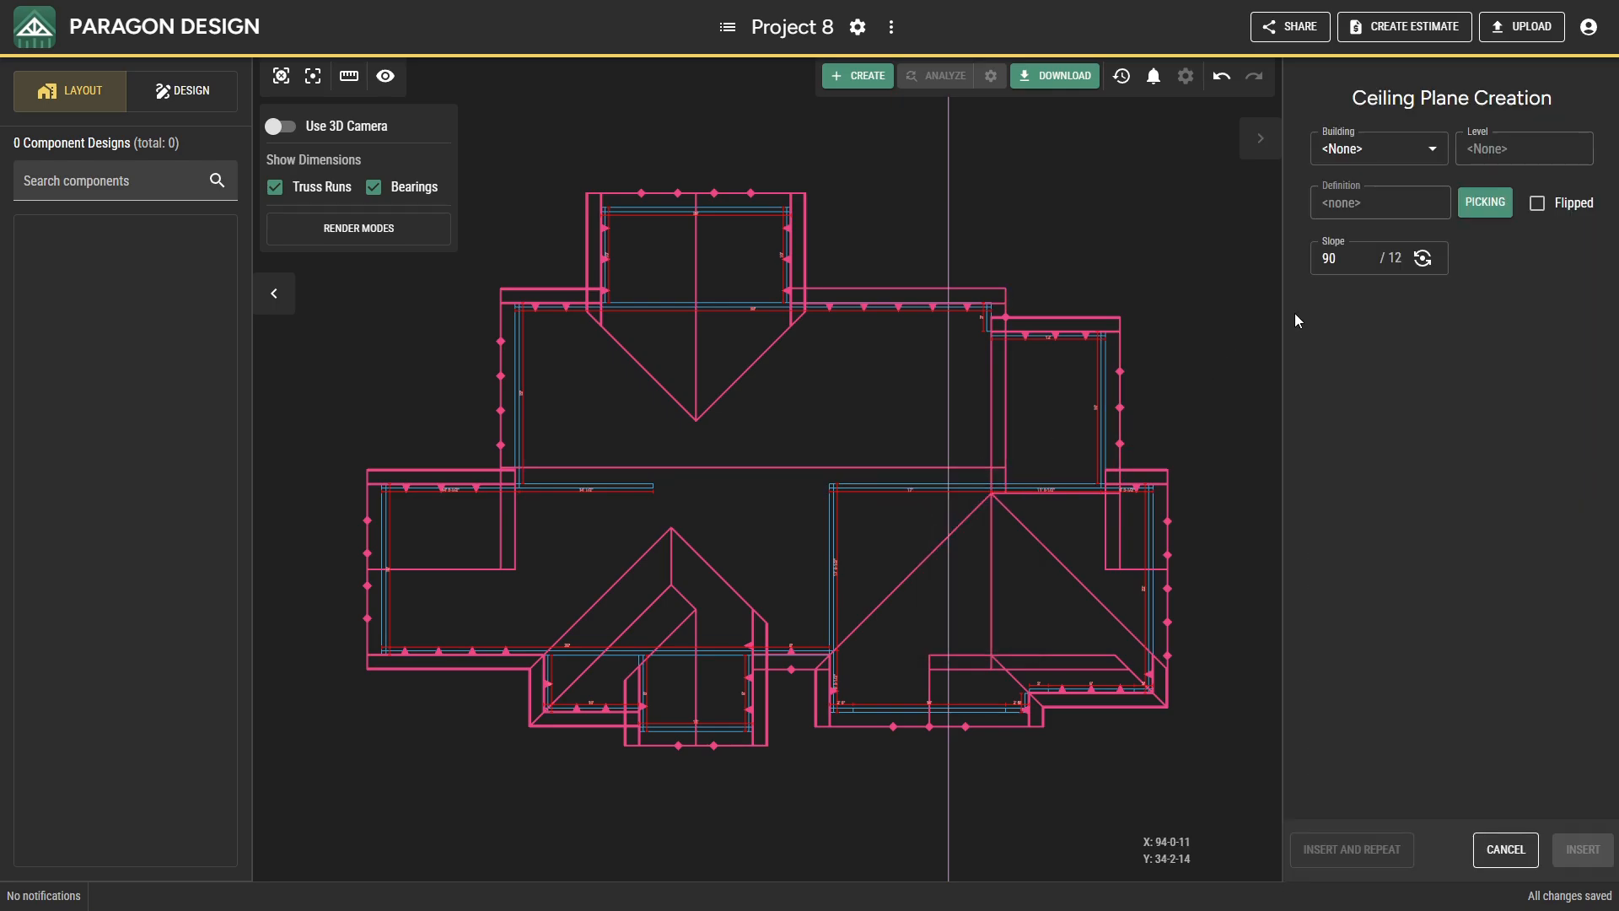
pyautogui.doubleClick(1329, 258)
pyautogui.click(1379, 331)
pyautogui.click(825, 329)
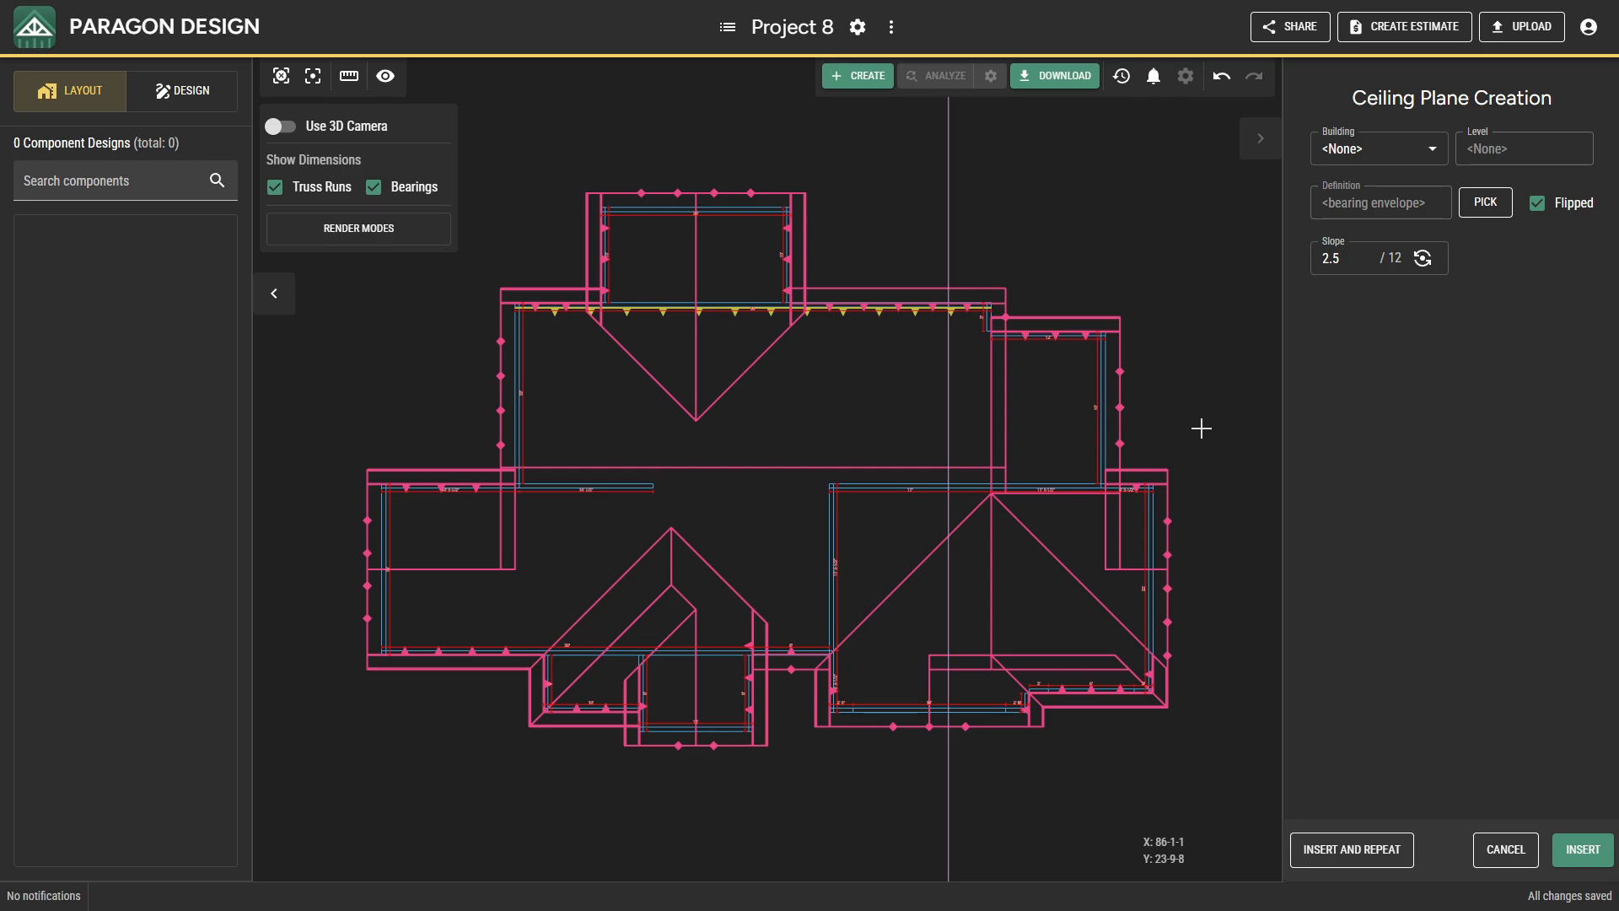
pyautogui.click(1309, 851)
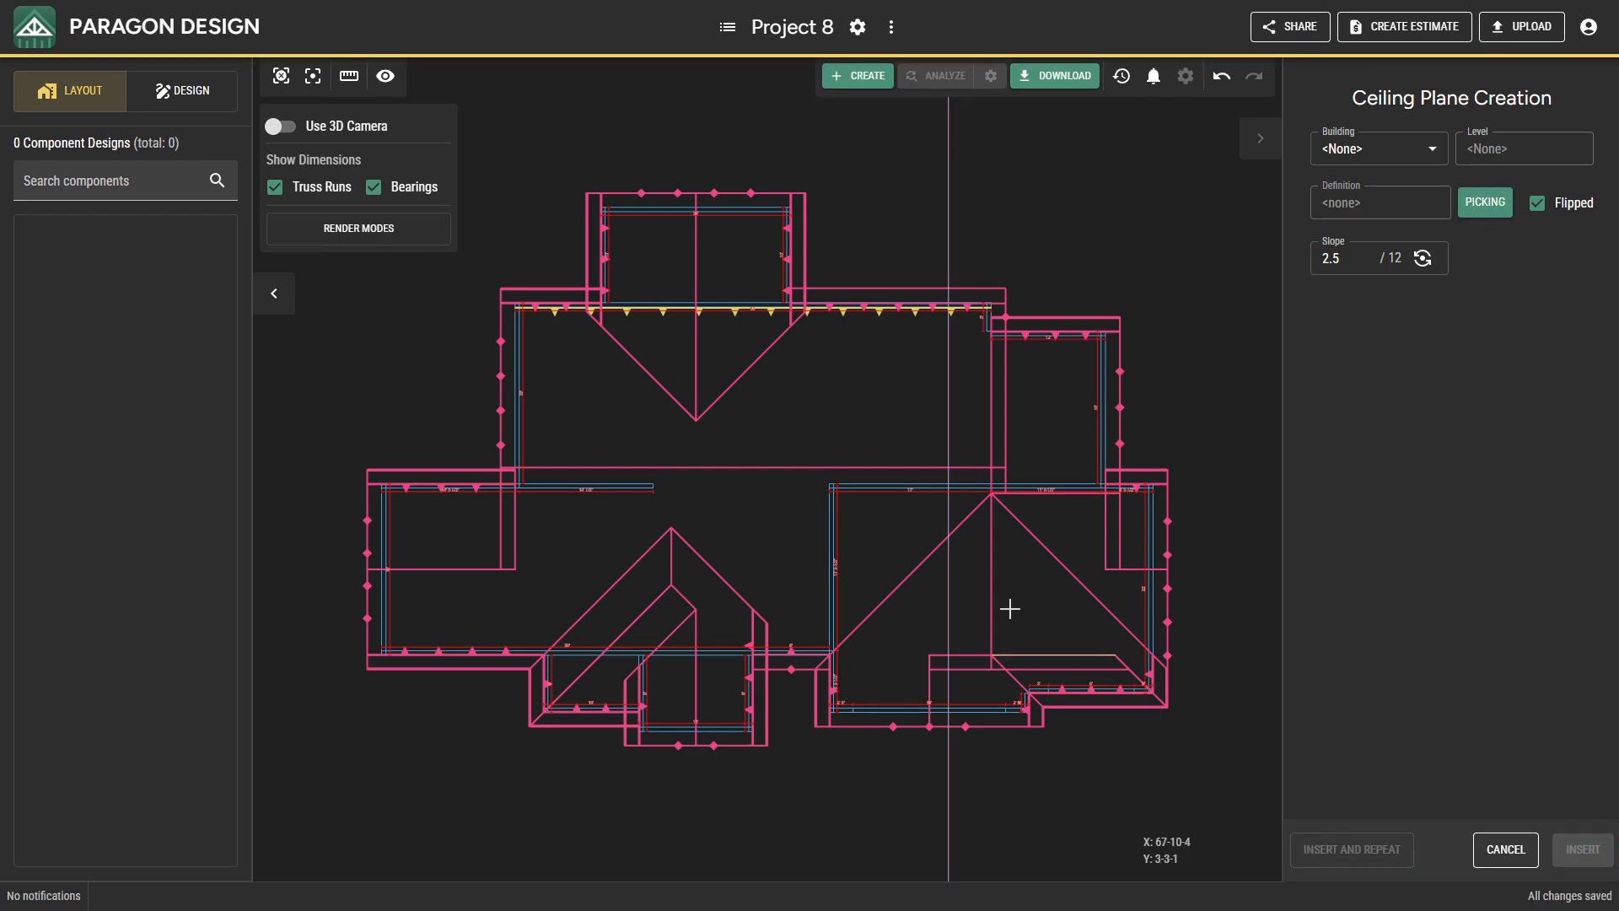
pyautogui.click(900, 479)
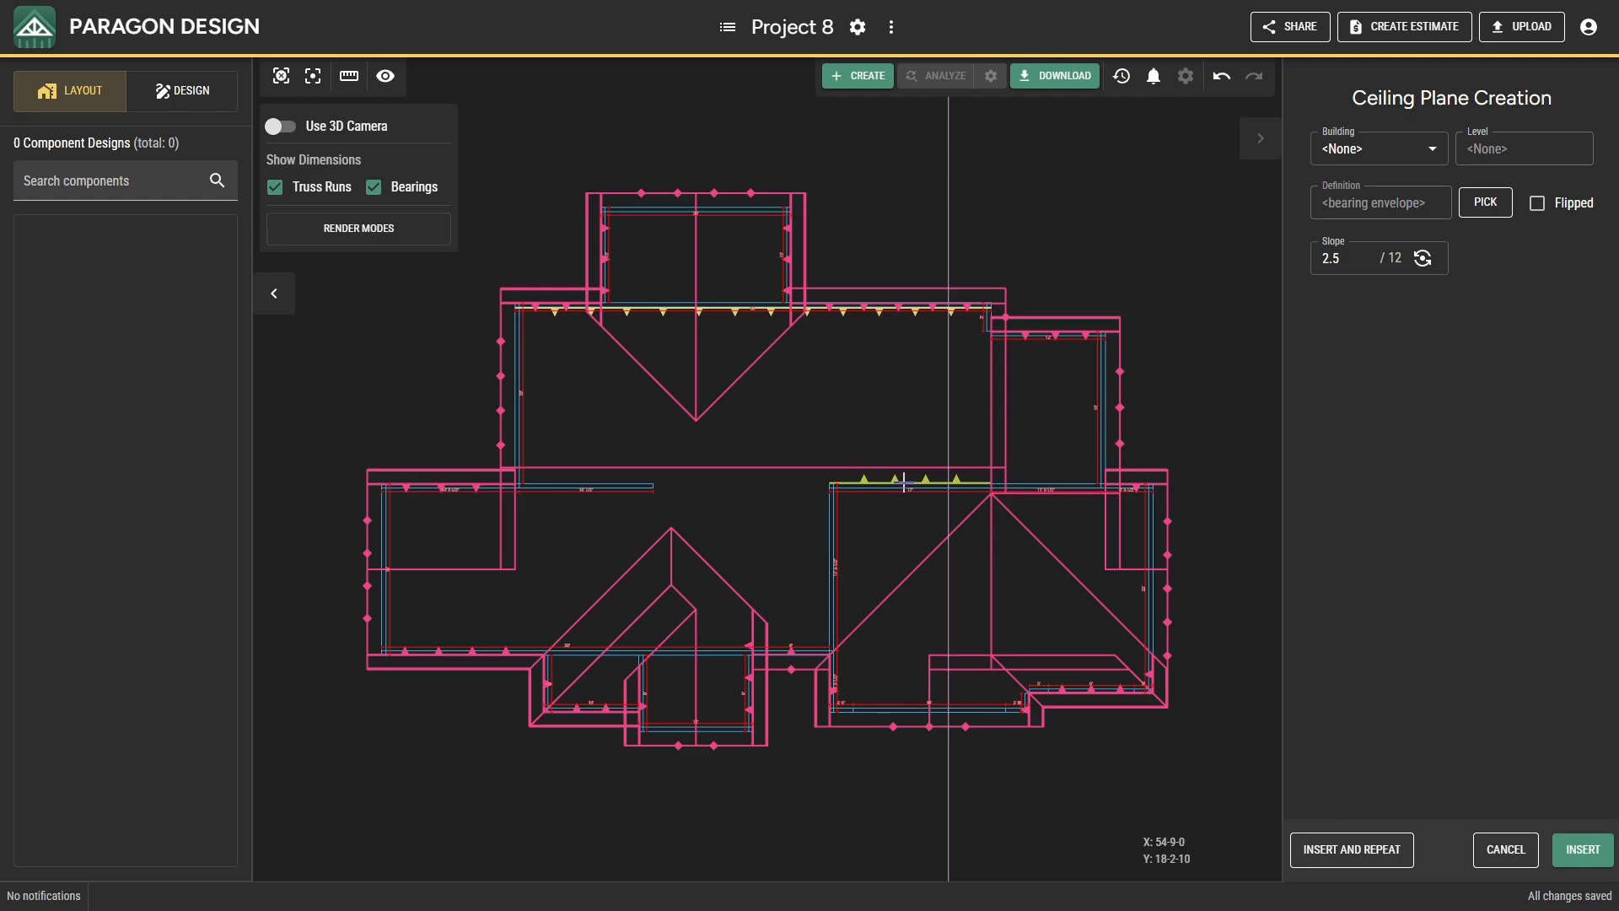
pyautogui.click(1558, 867)
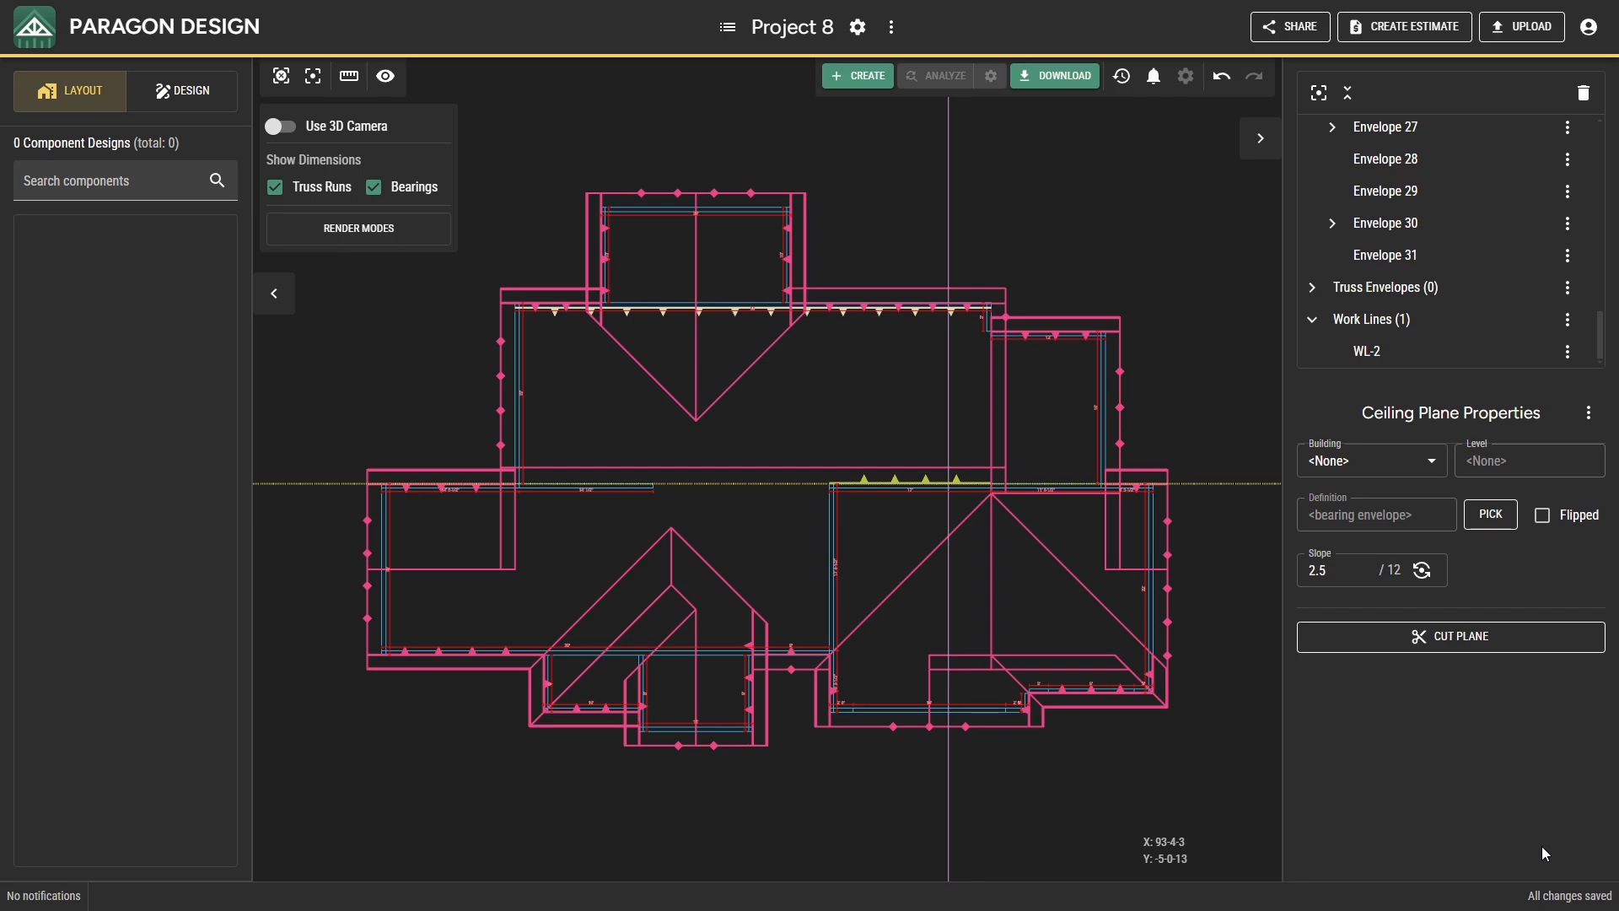
# Cut the south ceiling plane vertically at the remaining north-south work line, against the north ceiling plane, and vertically at the west bearing wall.
pyautogui.click(1372, 654)
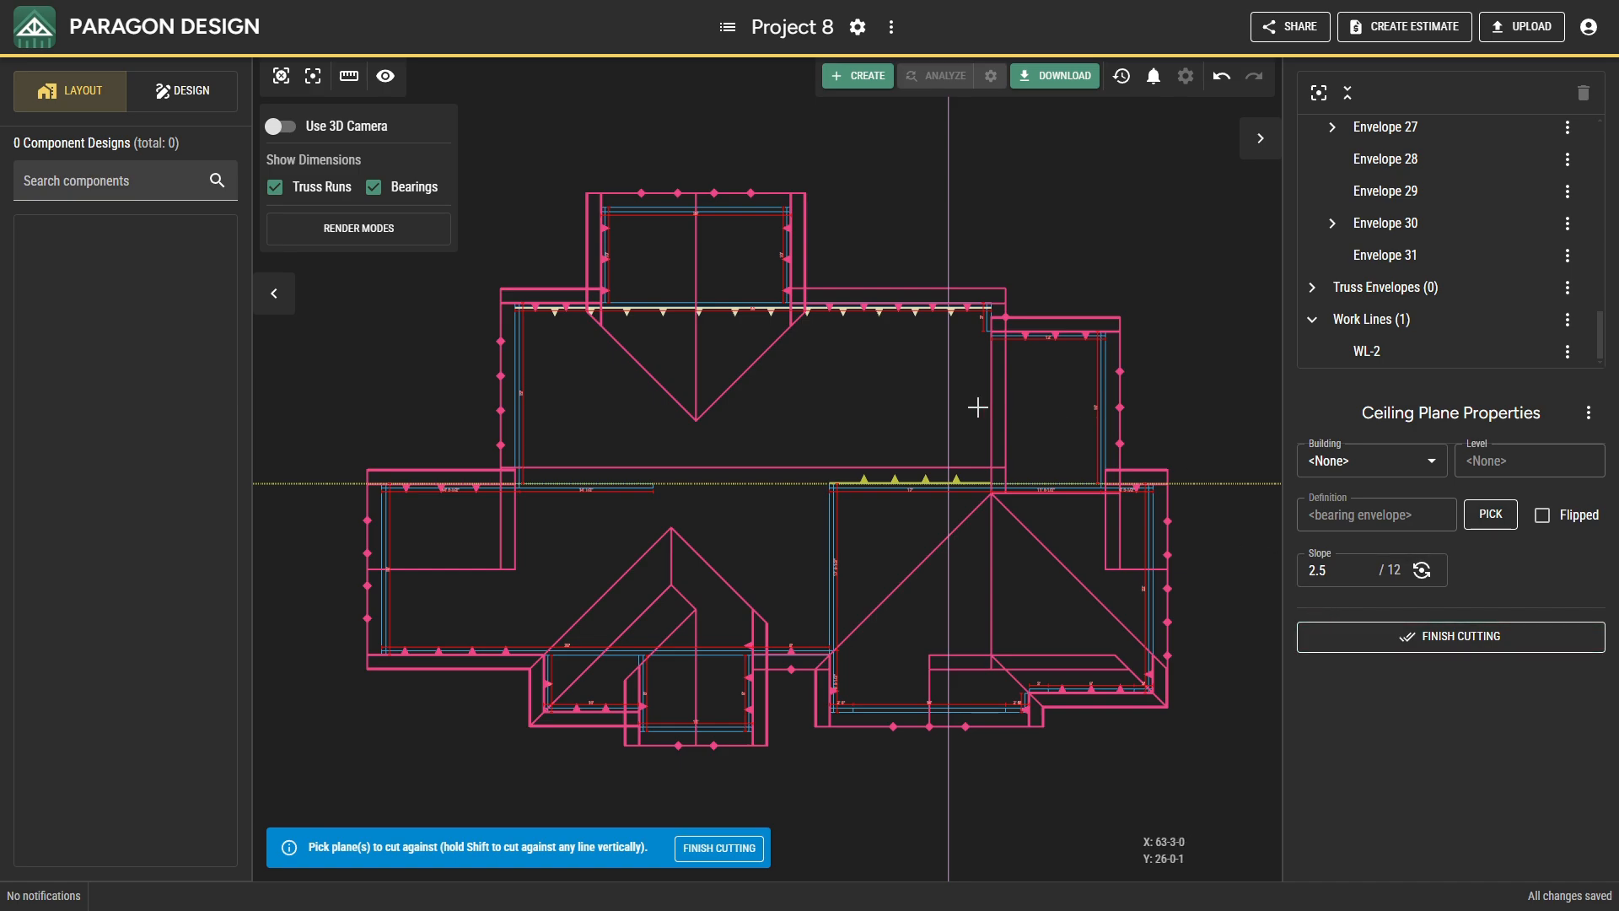
pyautogui.click(948, 412)
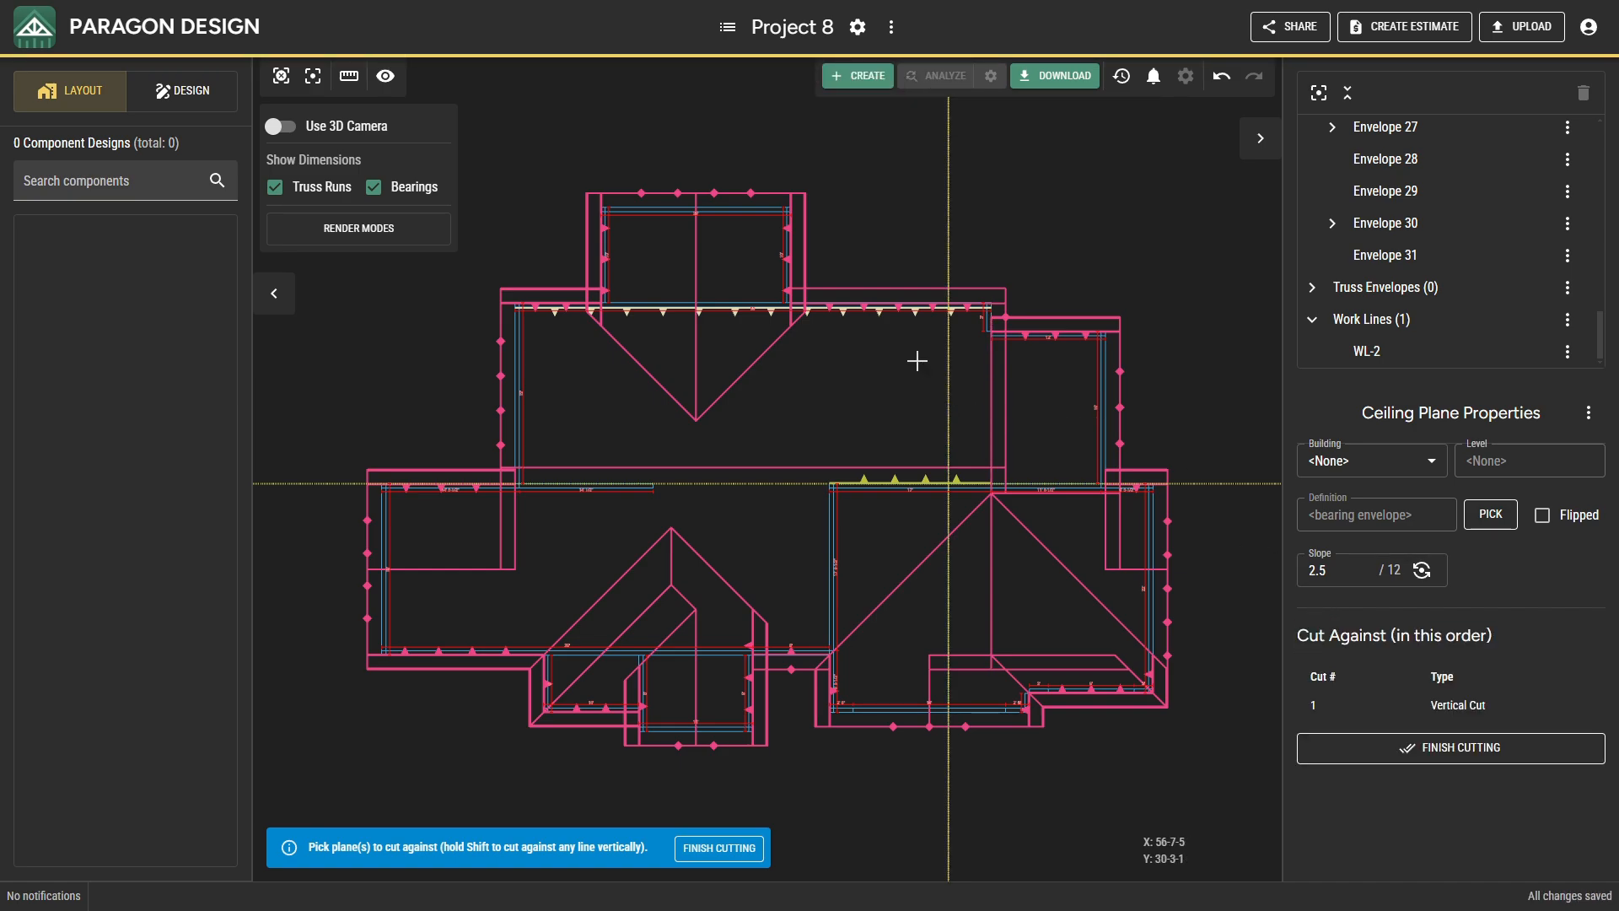
pyautogui.click(914, 317)
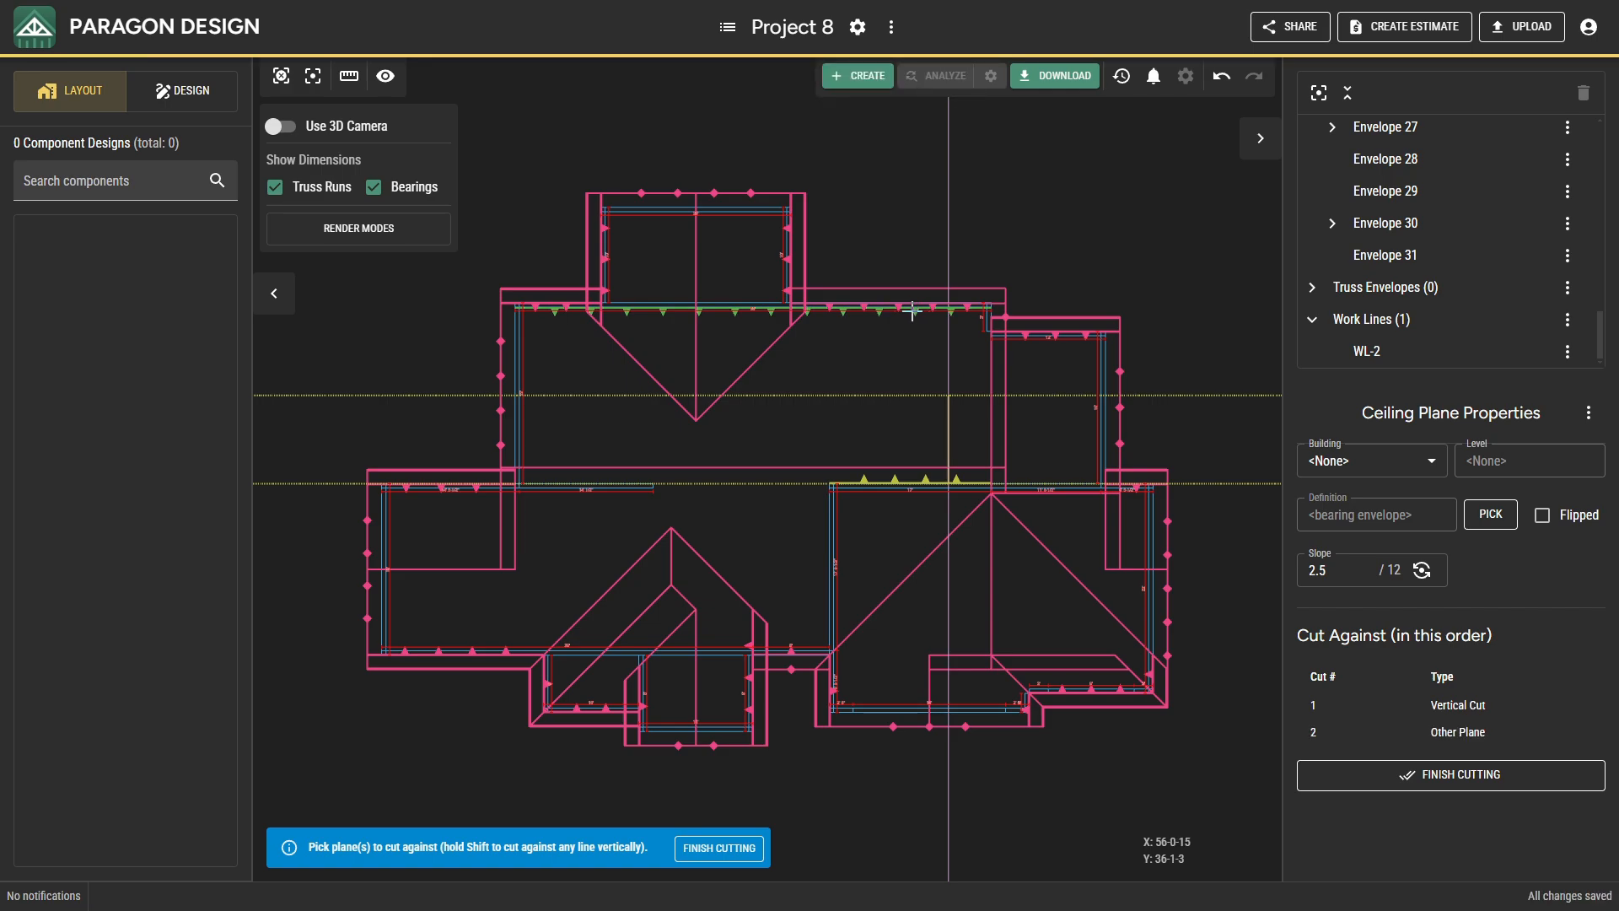
pyautogui.keyDown('shift'); pyautogui.click(525, 333); pyautogui.keyUp('shift')
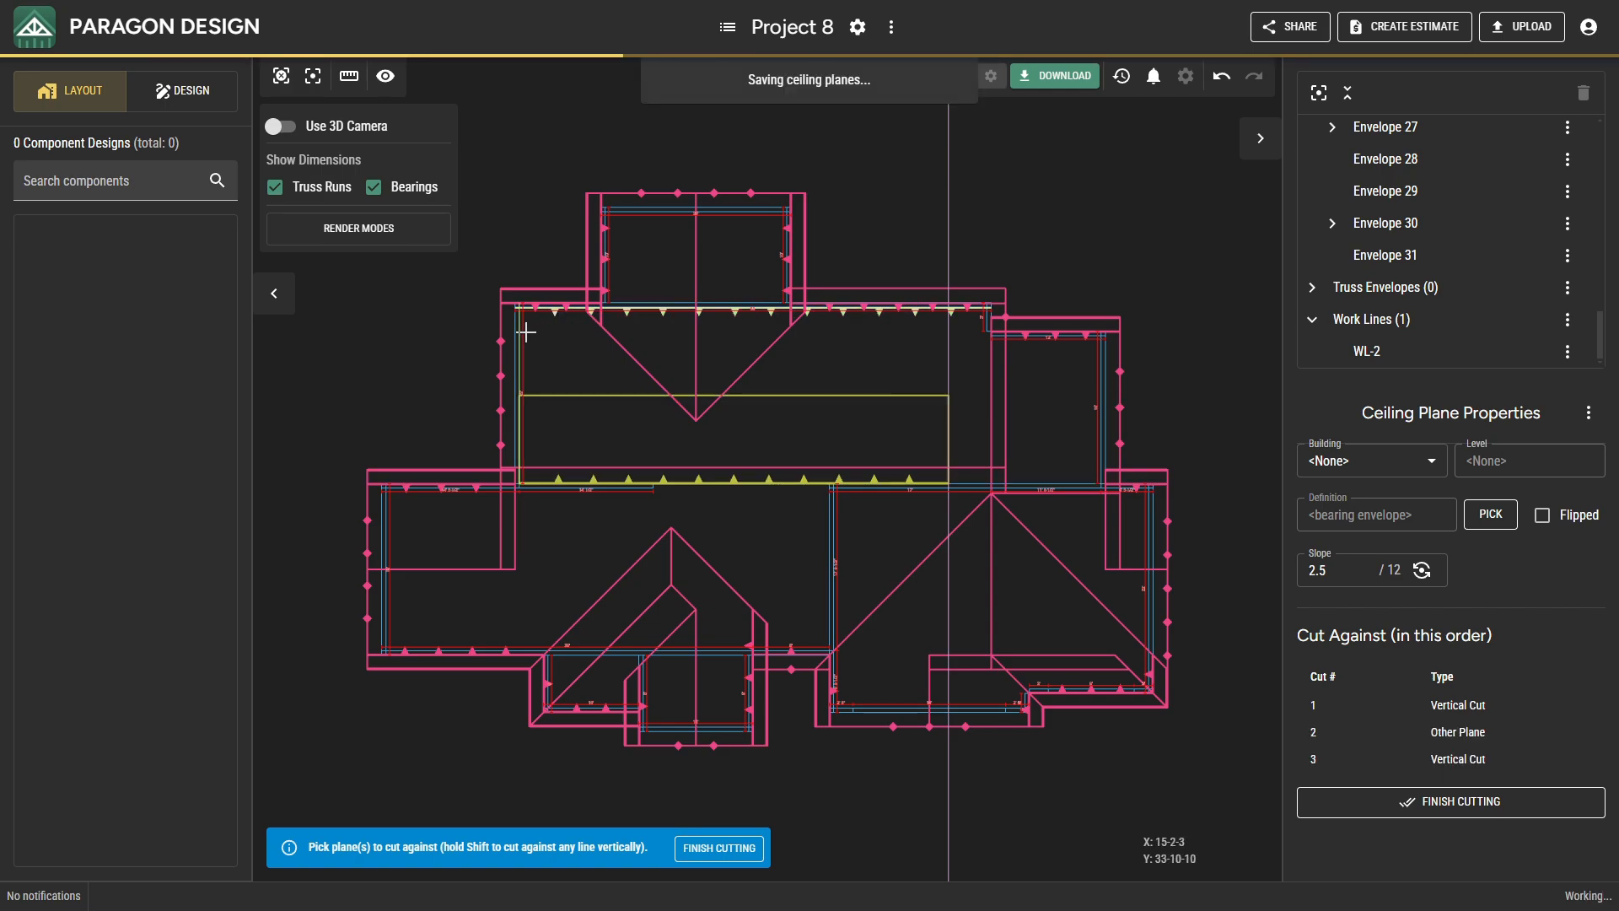
pyautogui.click(1321, 811)
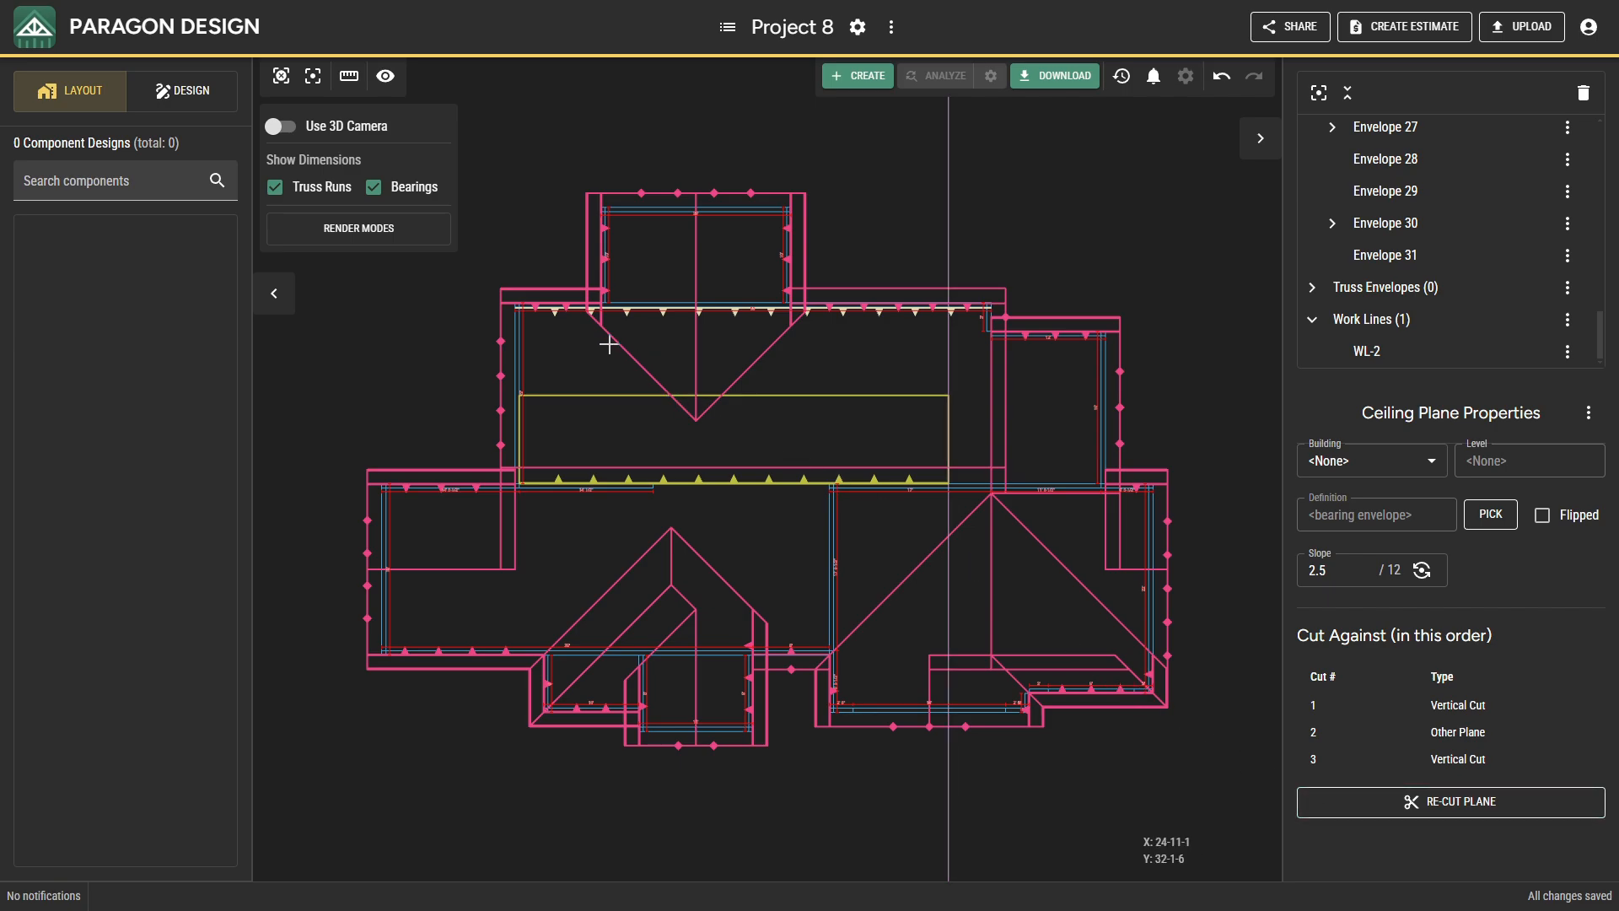
# Cut the north ceiling plane vertically at the west bearing wall, against the south ceiling plane, and vertically at the north-south work line.
pyautogui.click(555, 313)
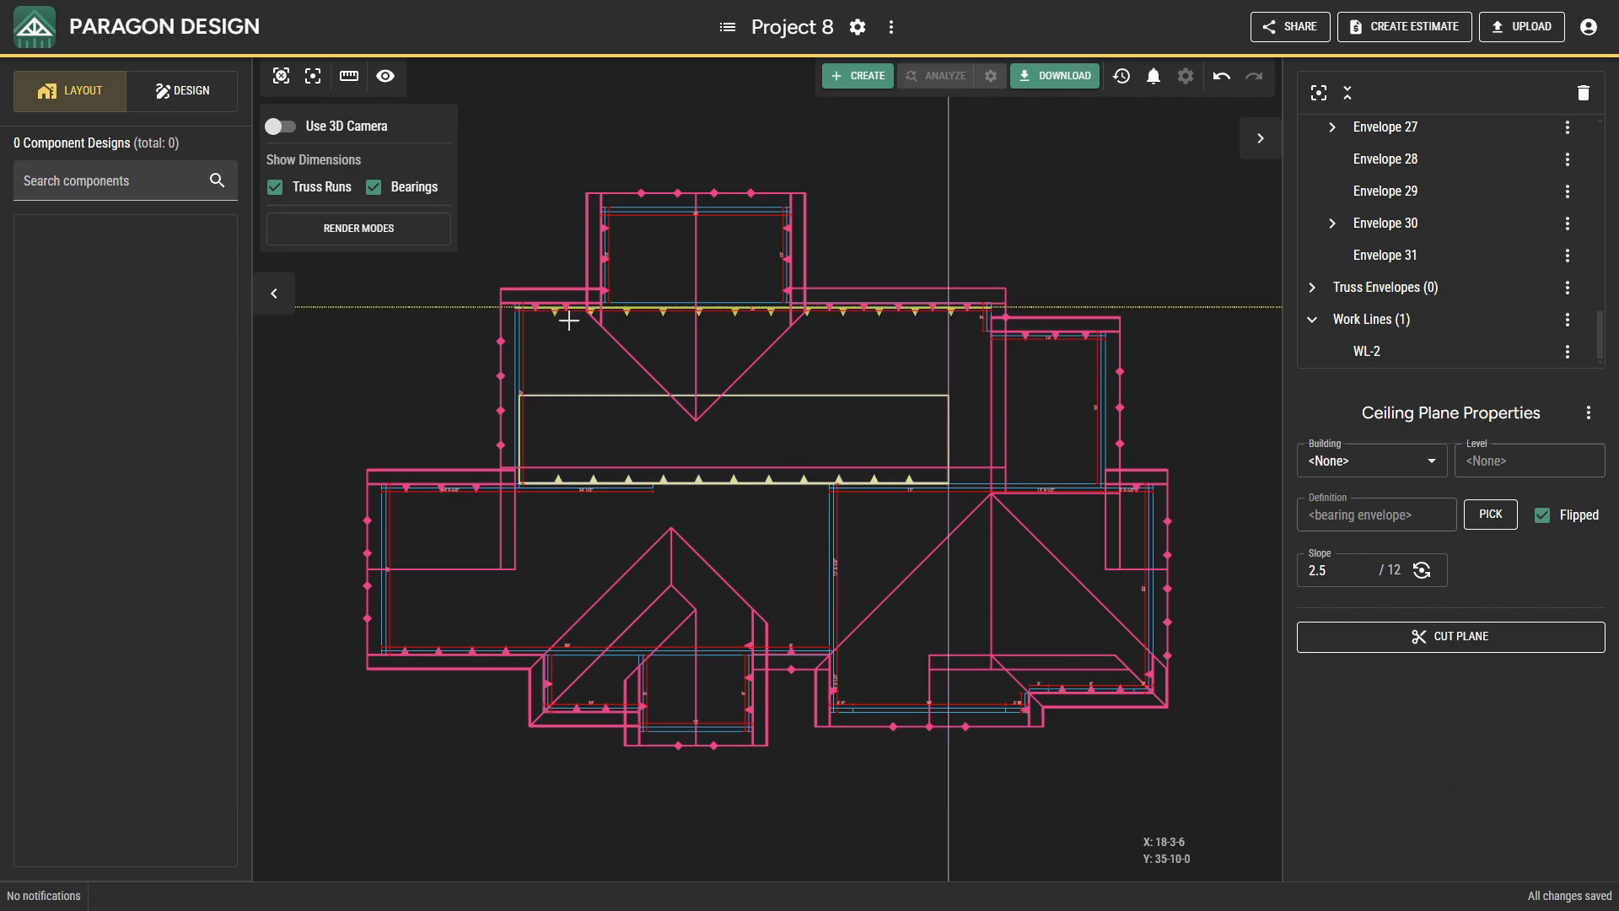
pyautogui.click(1322, 646)
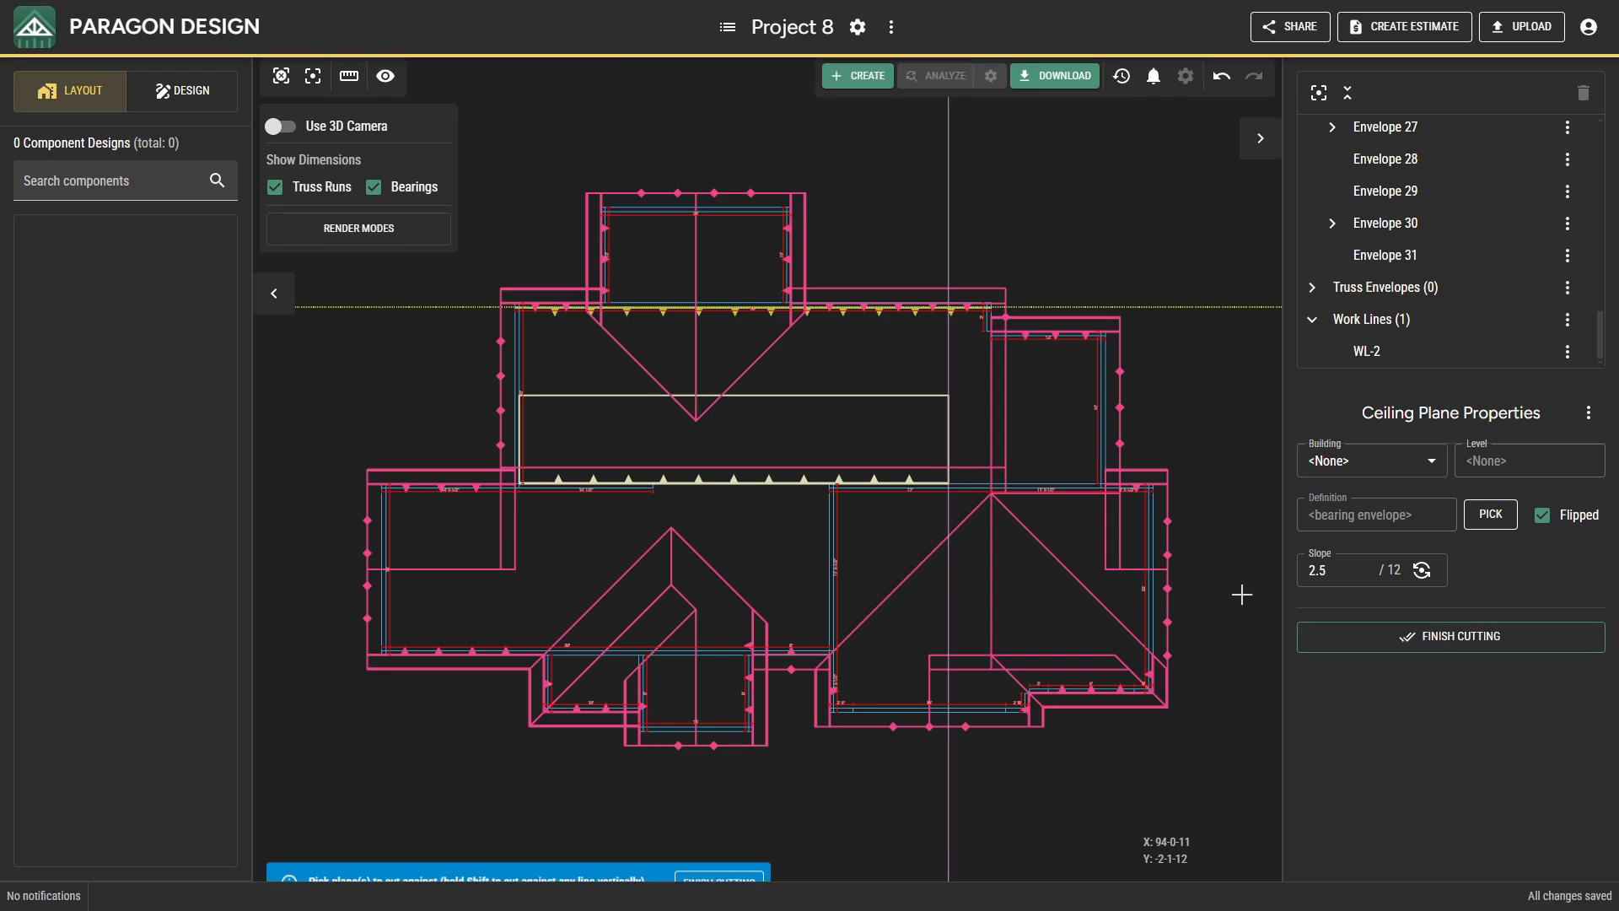
pyautogui.keyDown('shift'); pyautogui.click(520, 335); pyautogui.keyUp('shift')
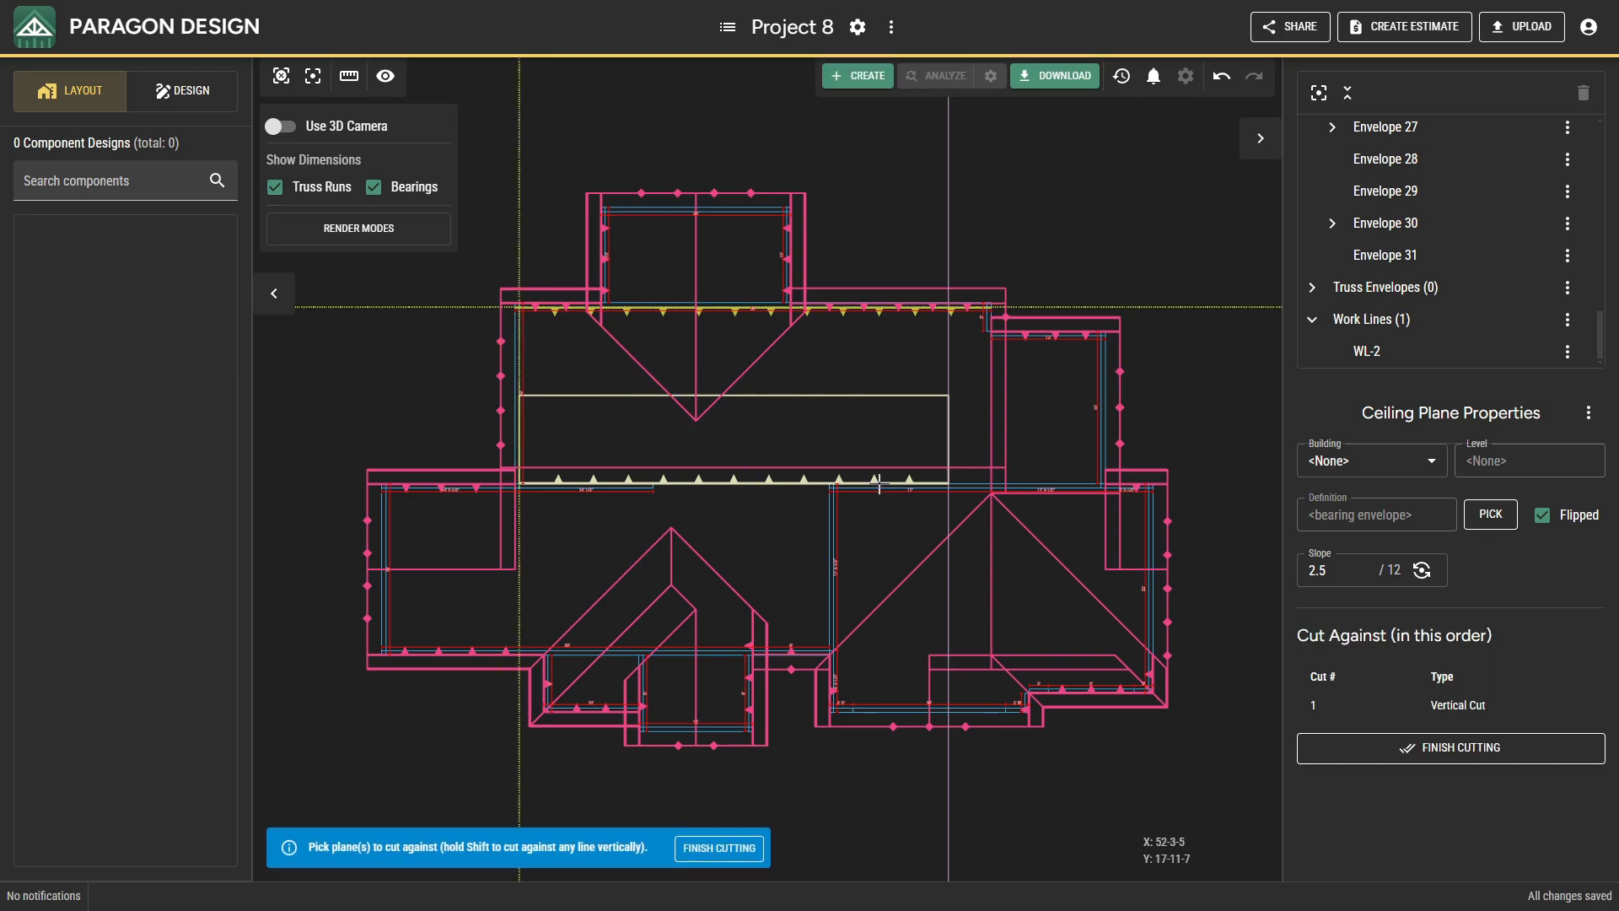
pyautogui.click(913, 429)
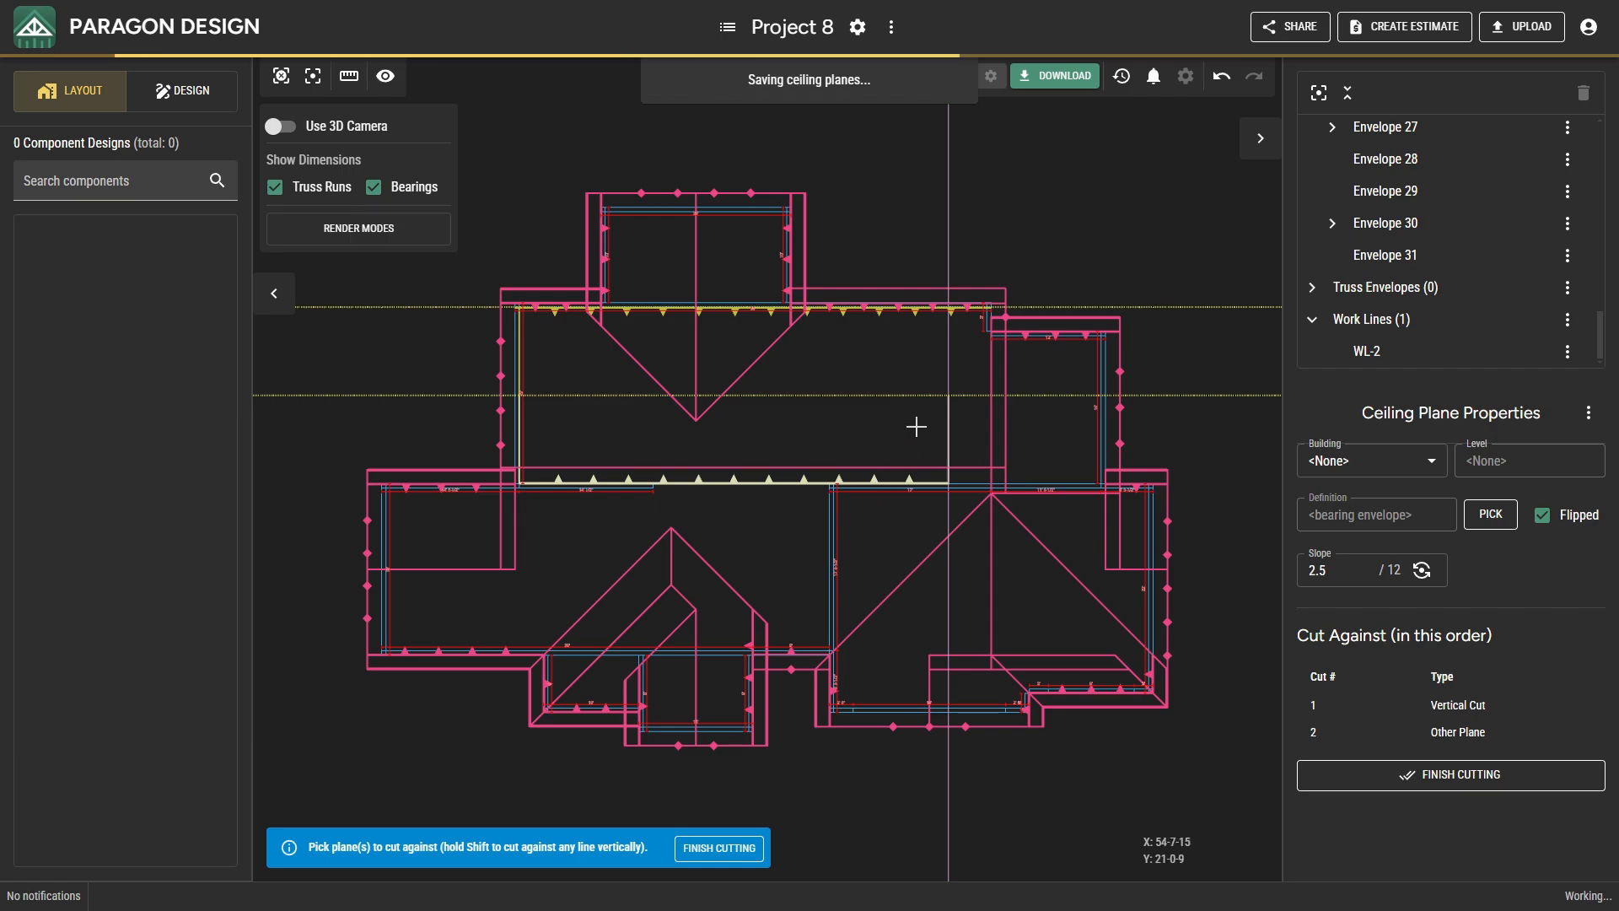
pyautogui.keyDown('shift'); pyautogui.click(943, 356); pyautogui.keyUp('shift')
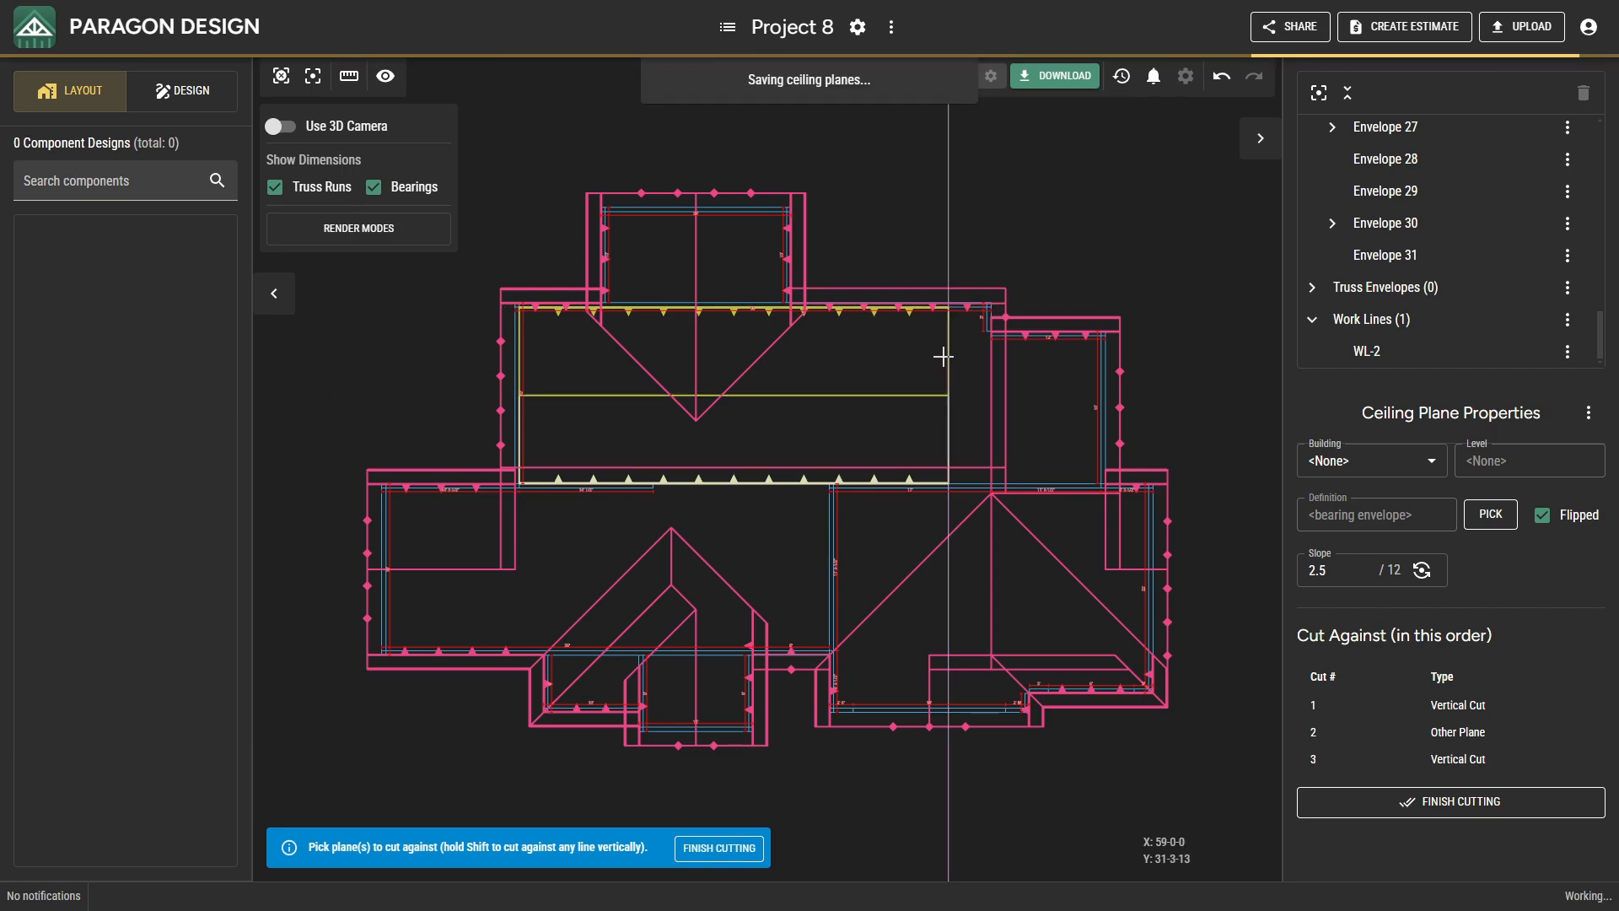
pyautogui.click(1345, 801)
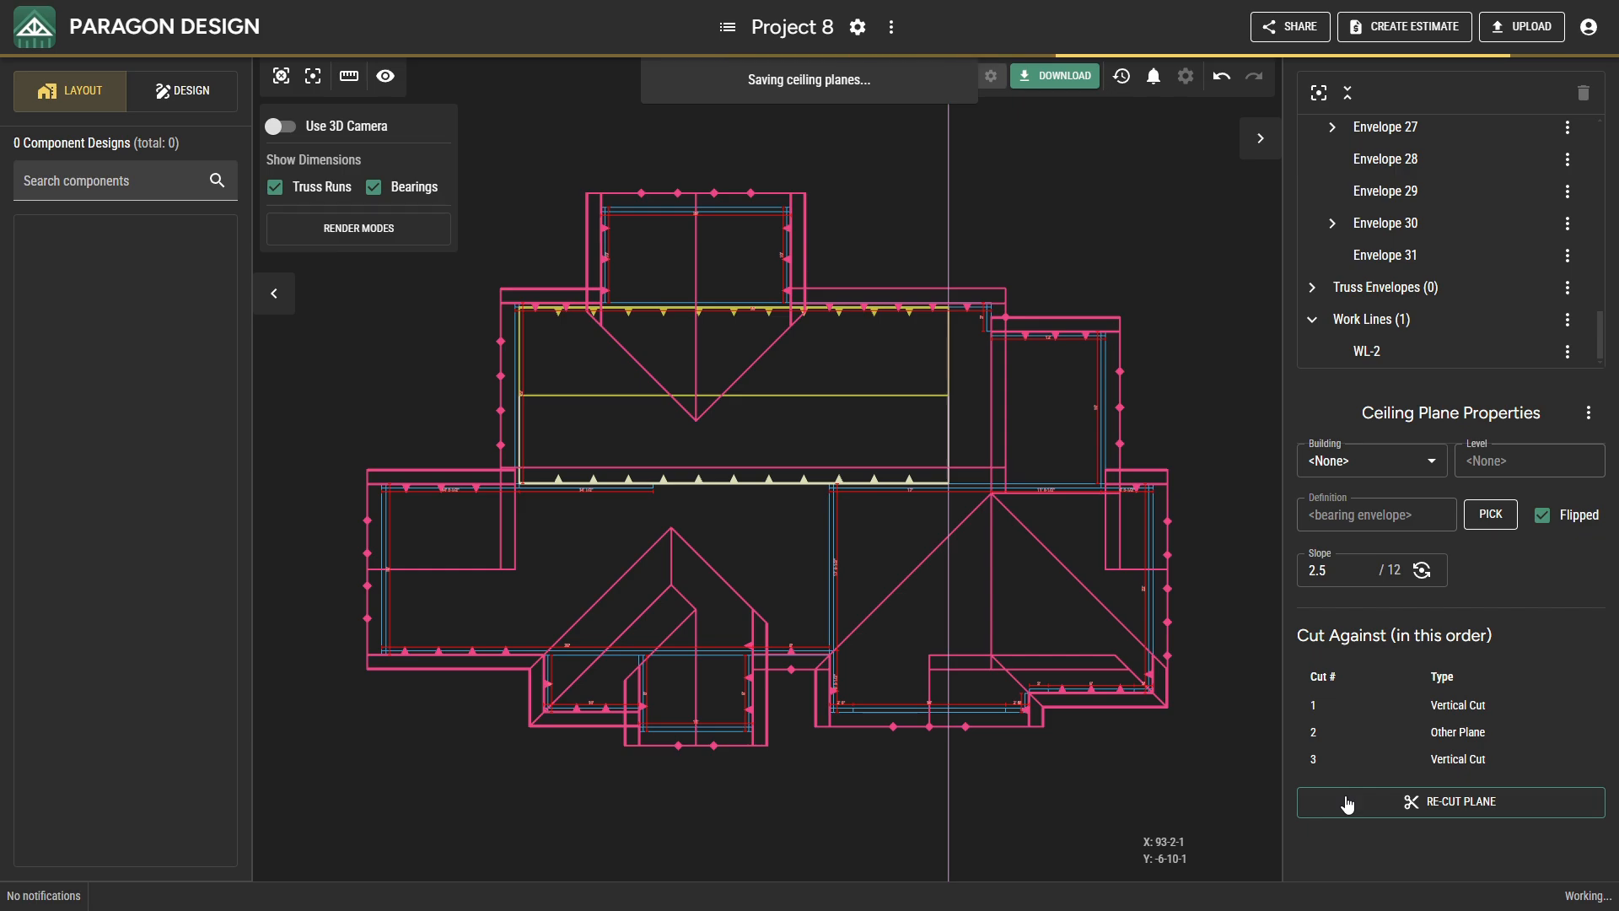
# Inspect the two sloped ceiling planes against the bearings and roof planes in 3D, and return to the plan view.
pyautogui.click(281, 126)
pyautogui.scroll(5, 595, 294)
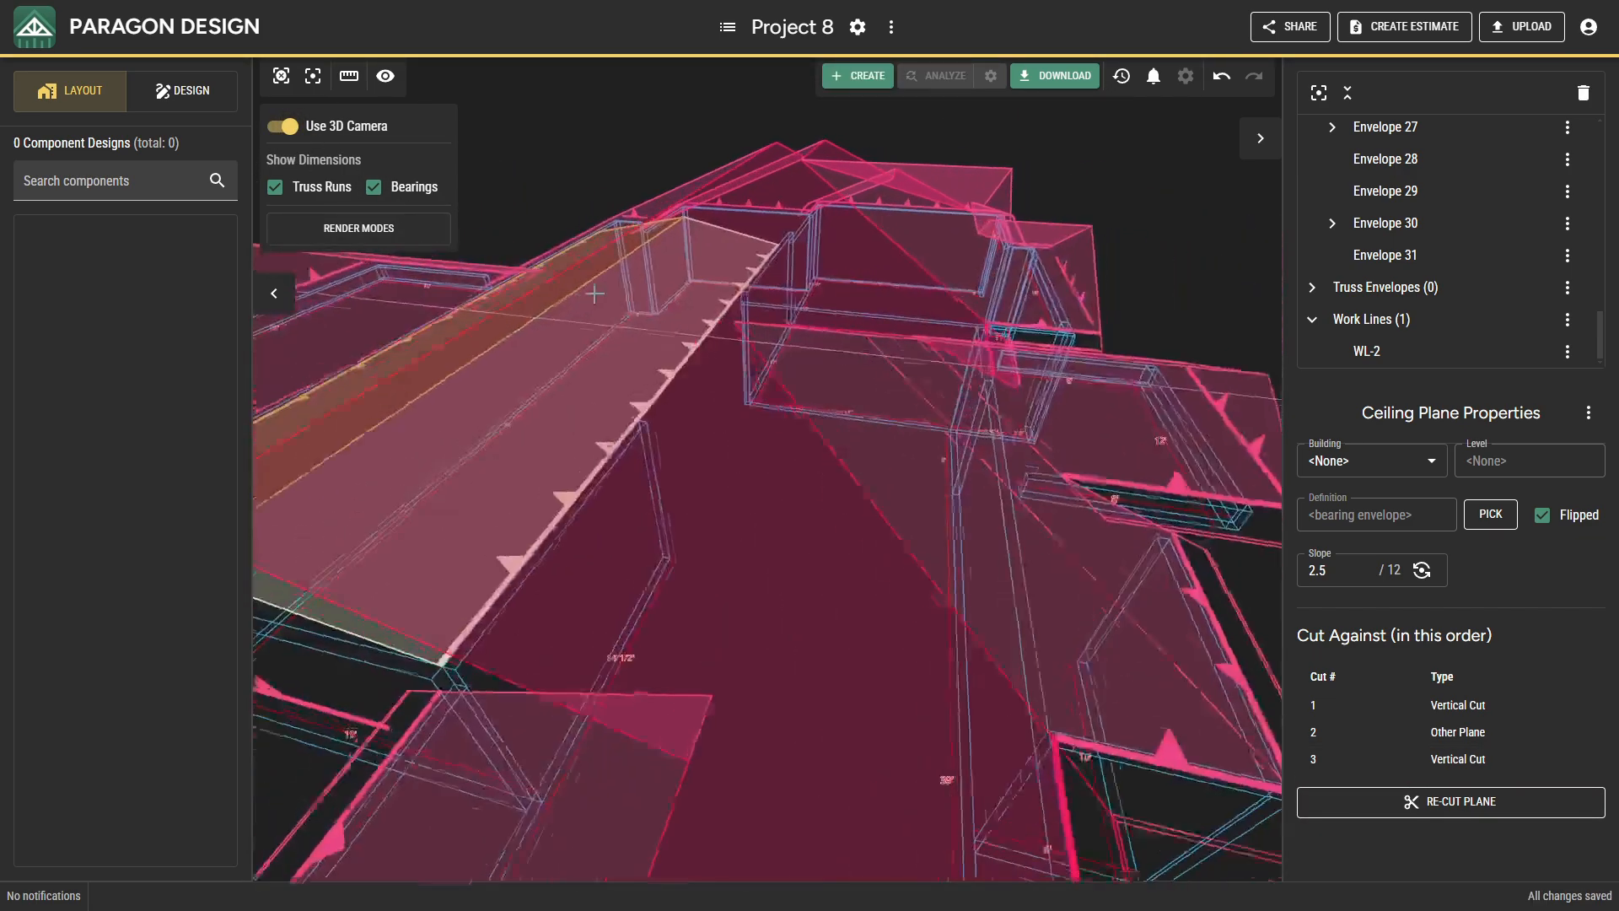
pyautogui.moveTo(595, 293); pyautogui.dragTo(676, 257, button='middle')
pyautogui.scroll(-2, 648, 335)
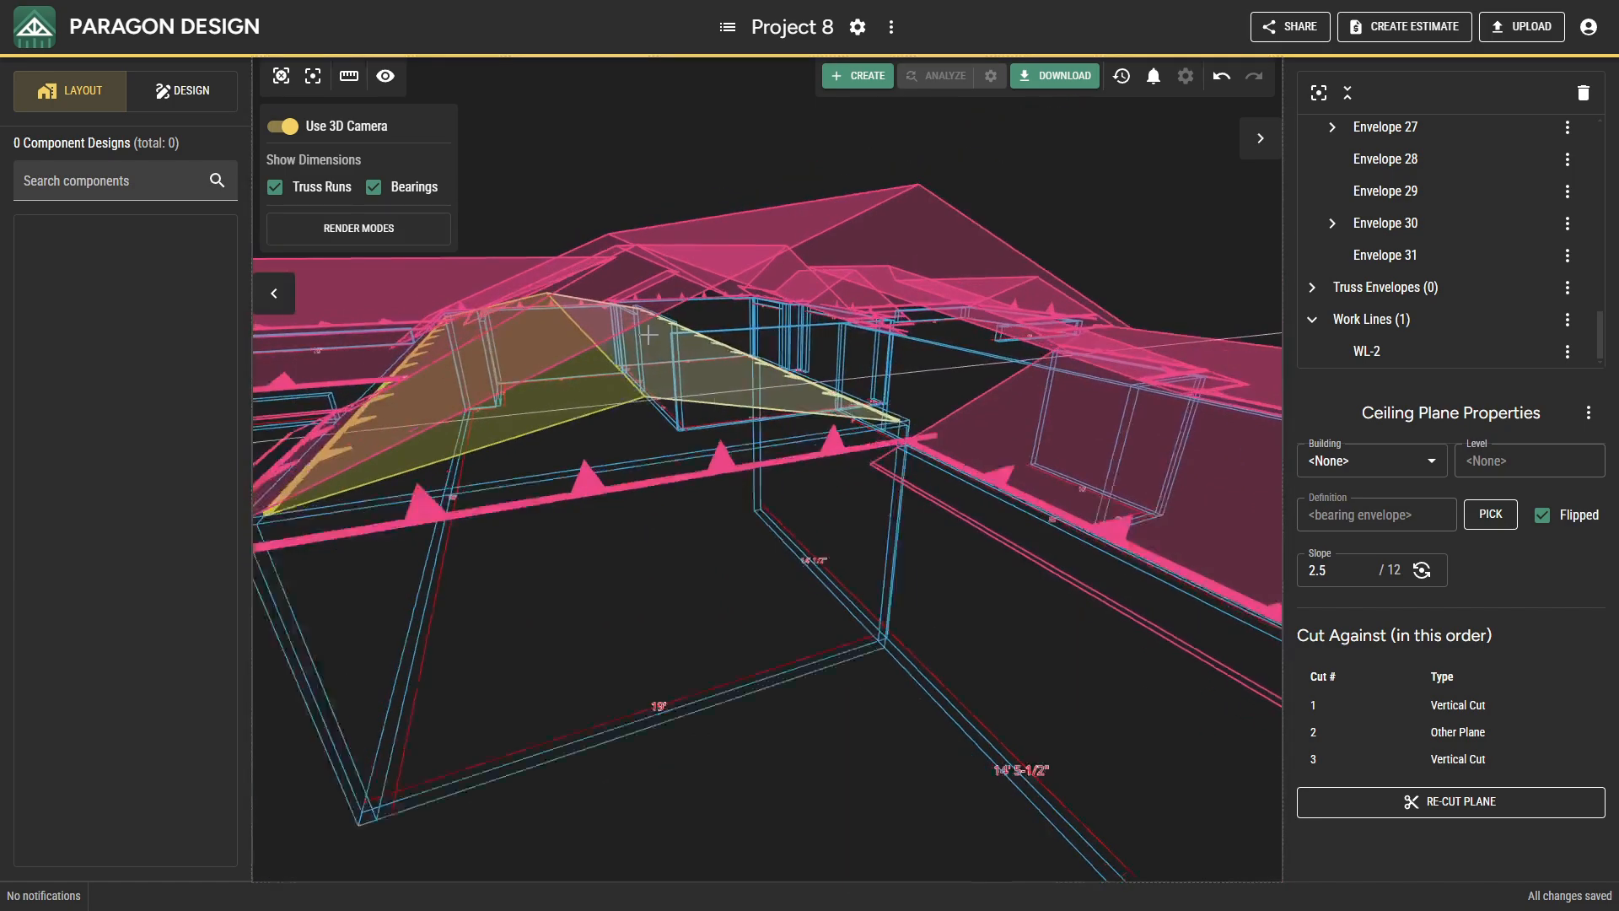
pyautogui.scroll(-2, 648, 334)
pyautogui.moveTo(649, 335); pyautogui.dragTo(705, 422, button='middle')
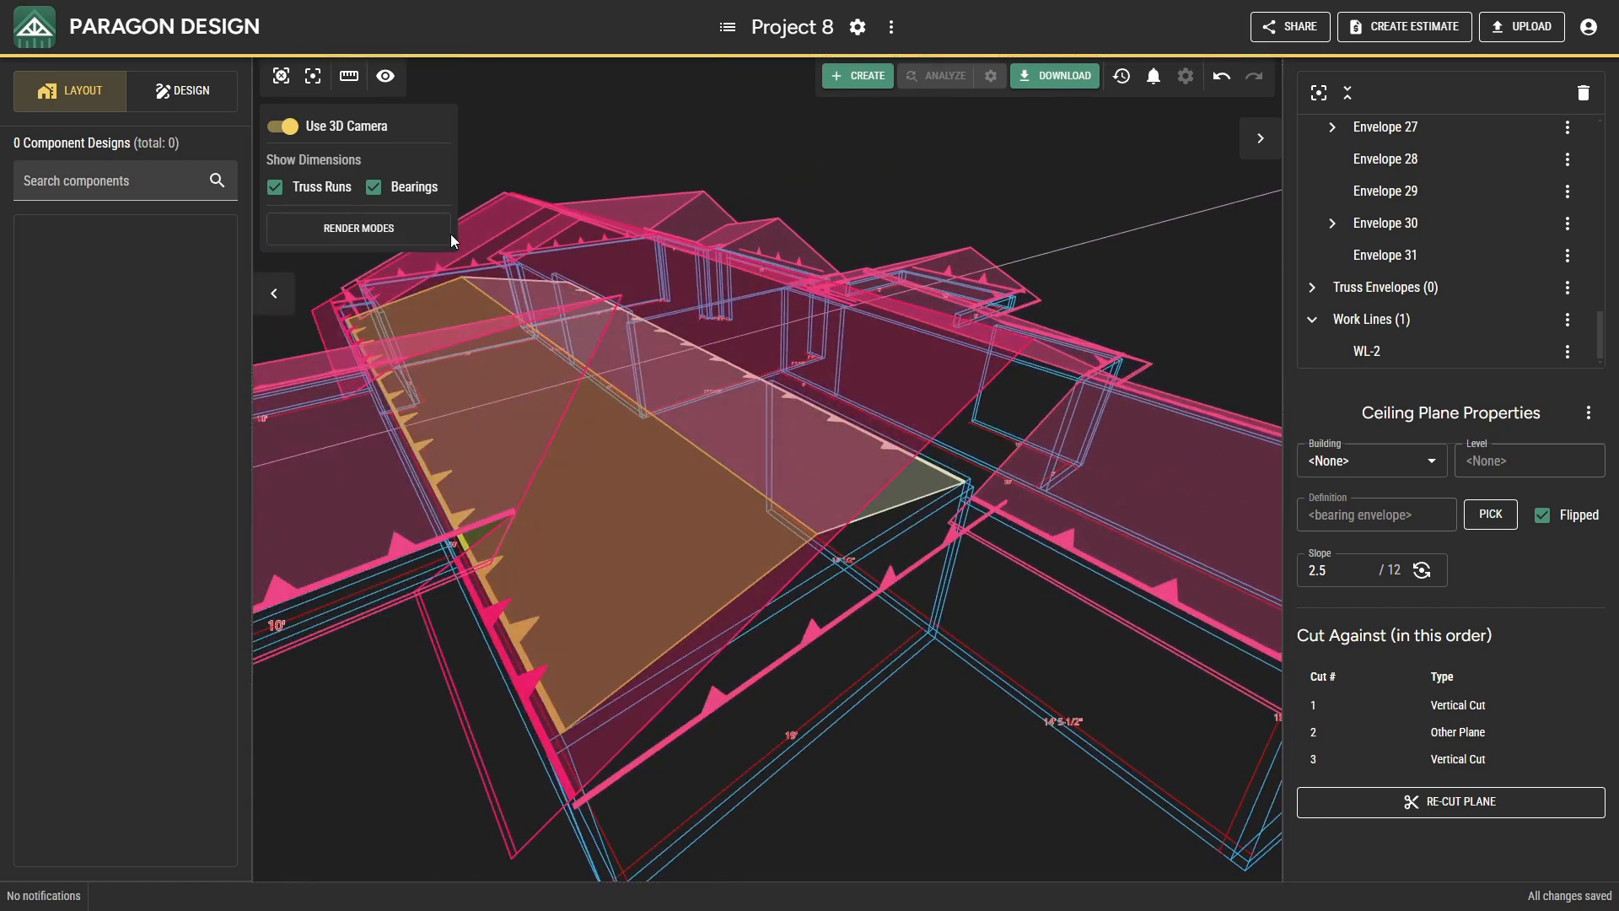
pyautogui.click(281, 127)
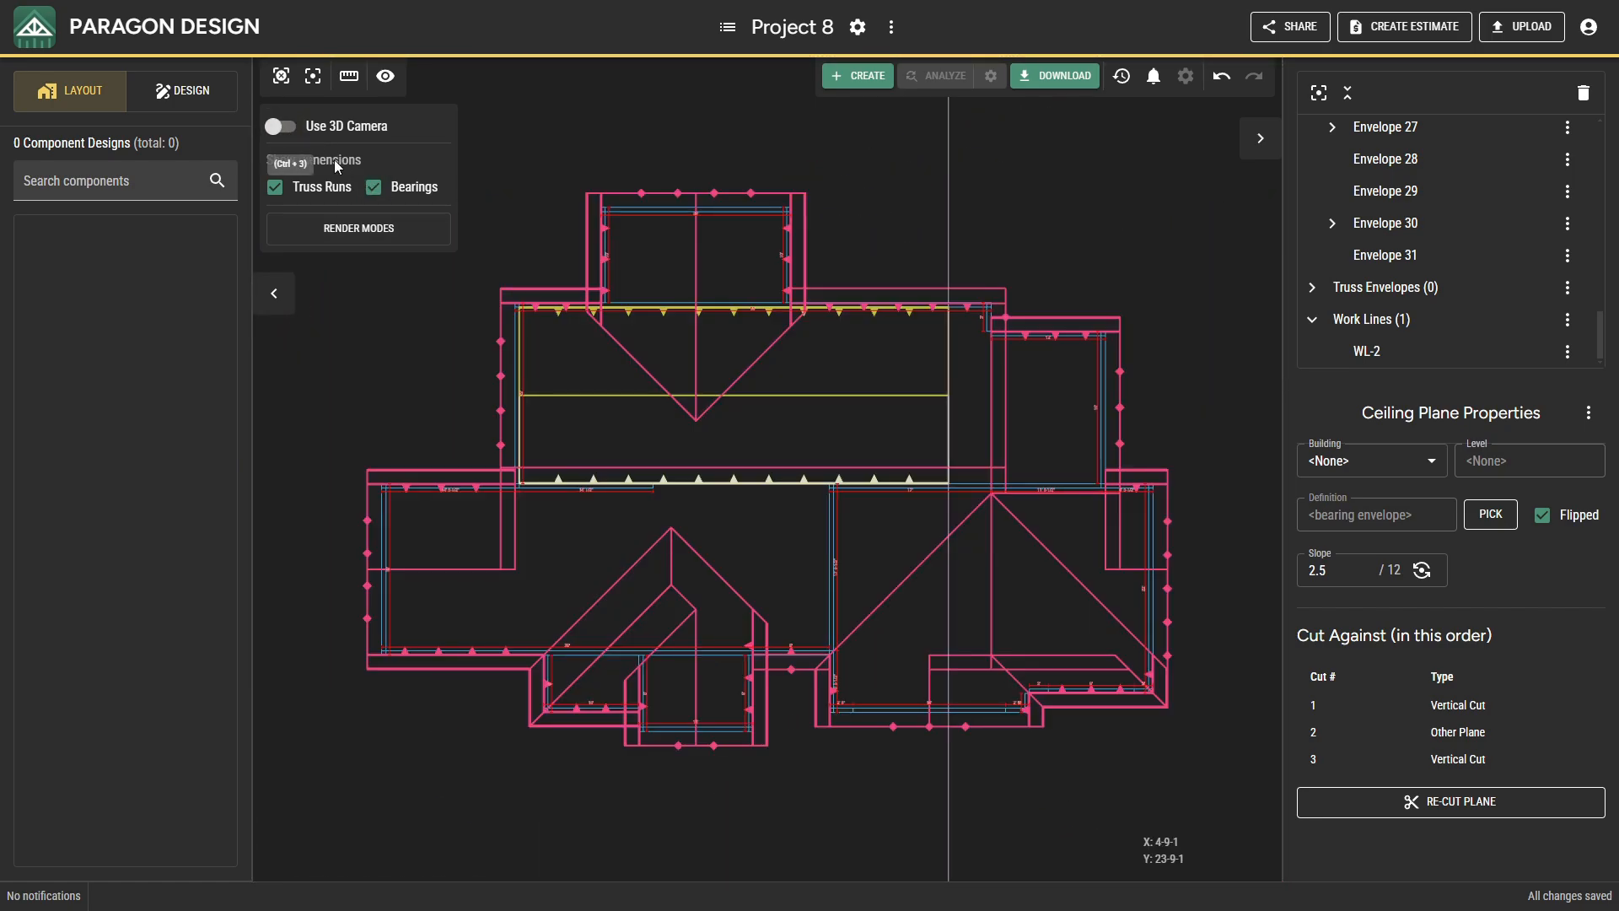
# Insert a flipped ceiling plane with slope 0/12 on the main section's north bearing, east of the work line.
pyautogui.rightClick(964, 339)
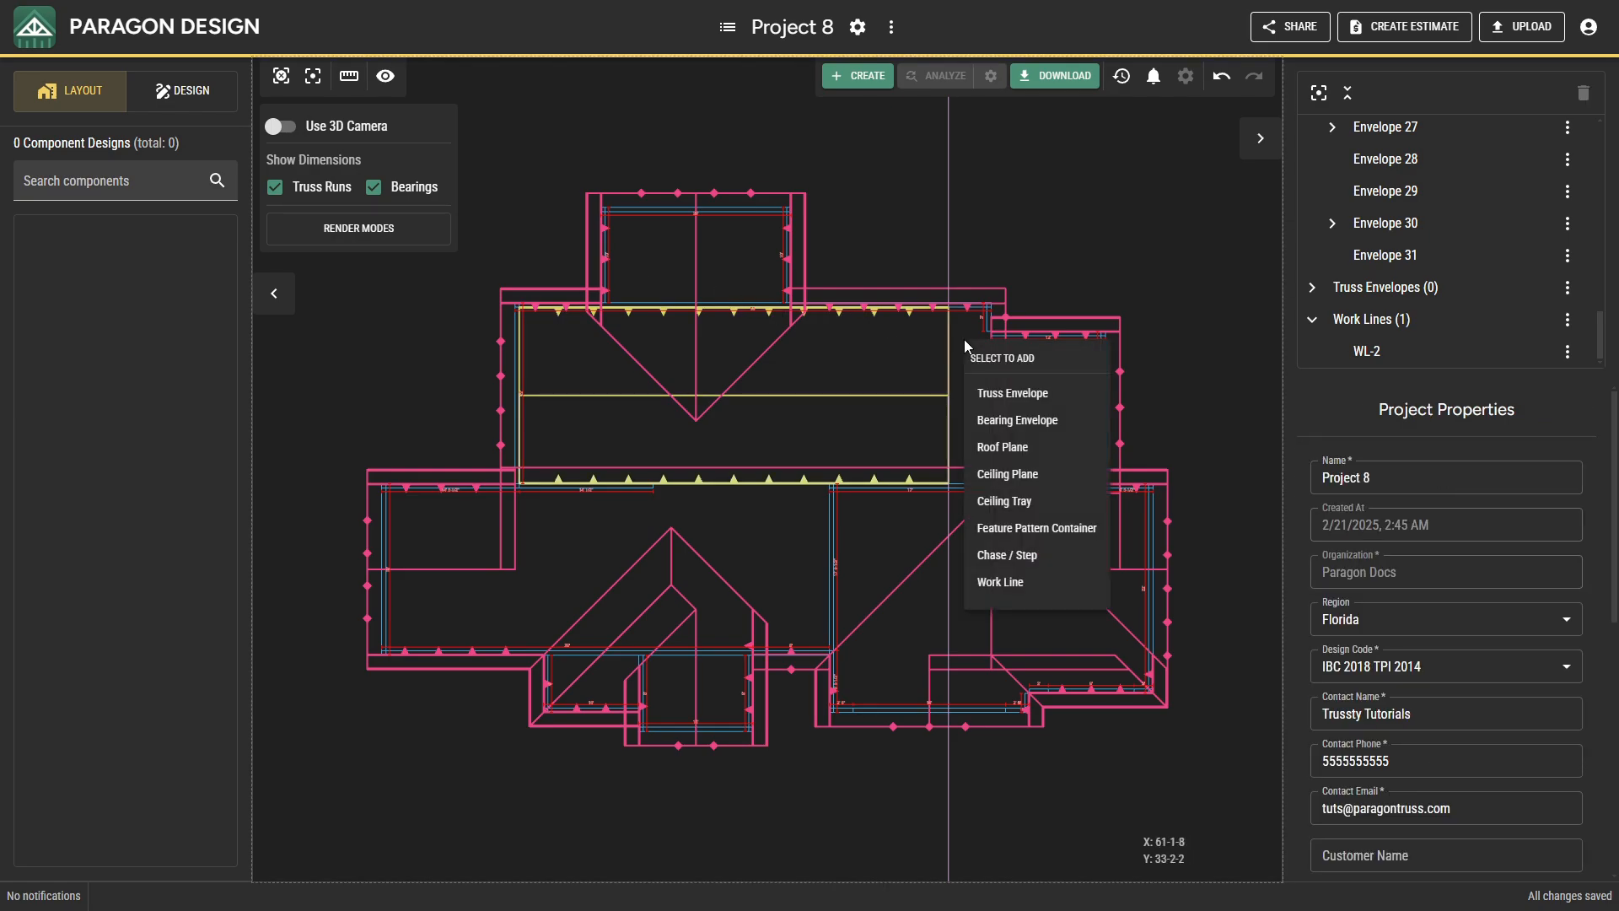
pyautogui.click(1002, 470)
pyautogui.click(1349, 269)
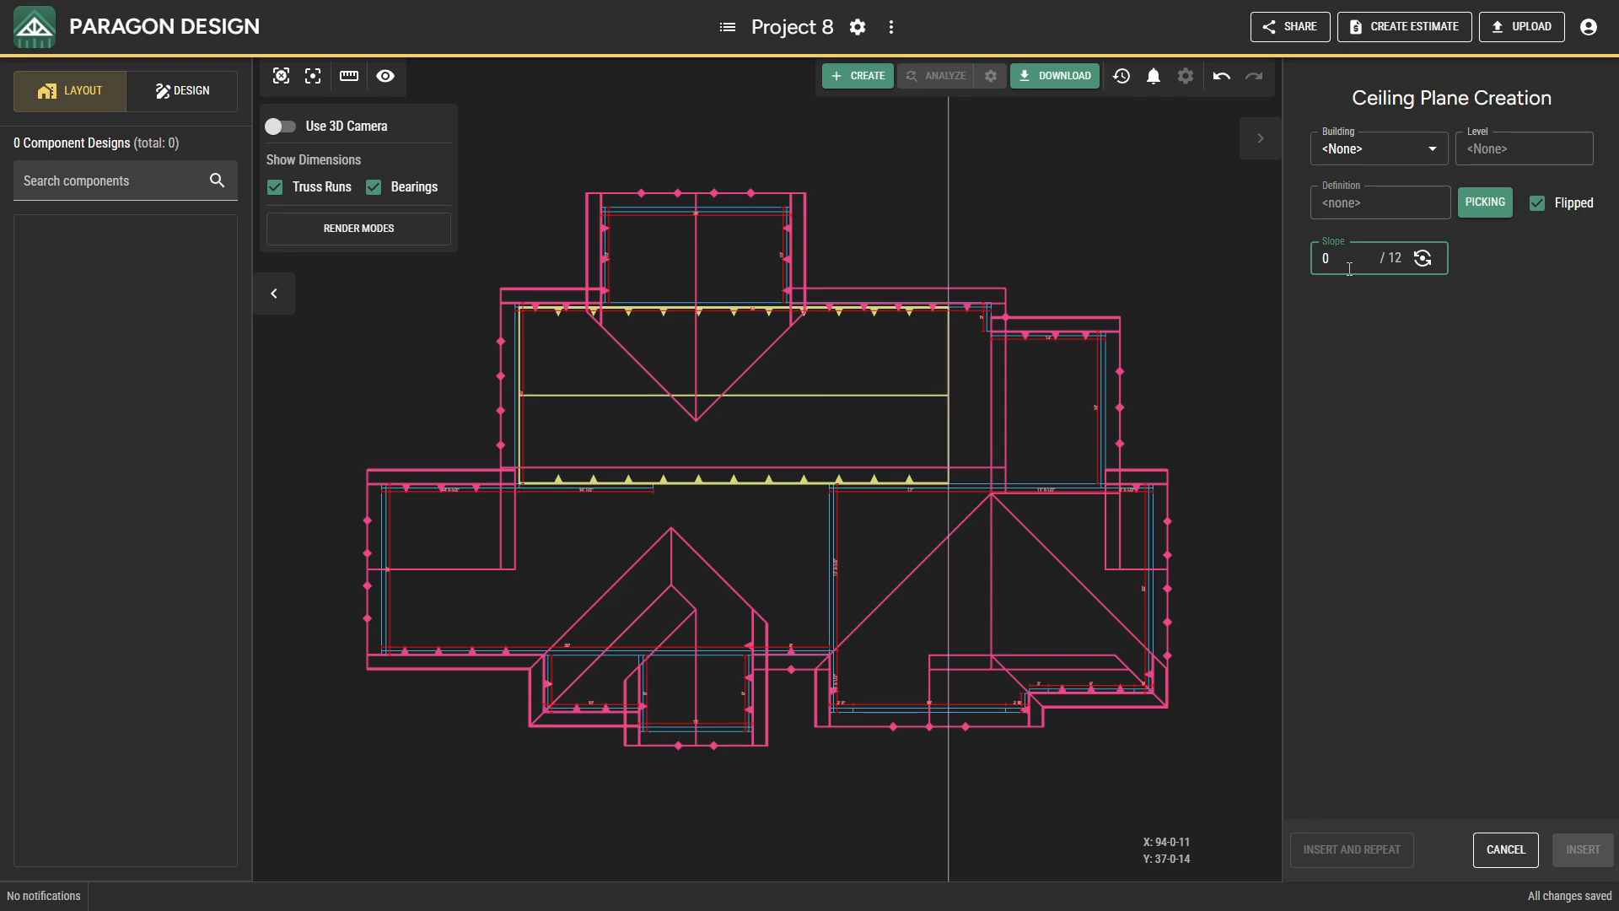
pyautogui.click(1543, 771)
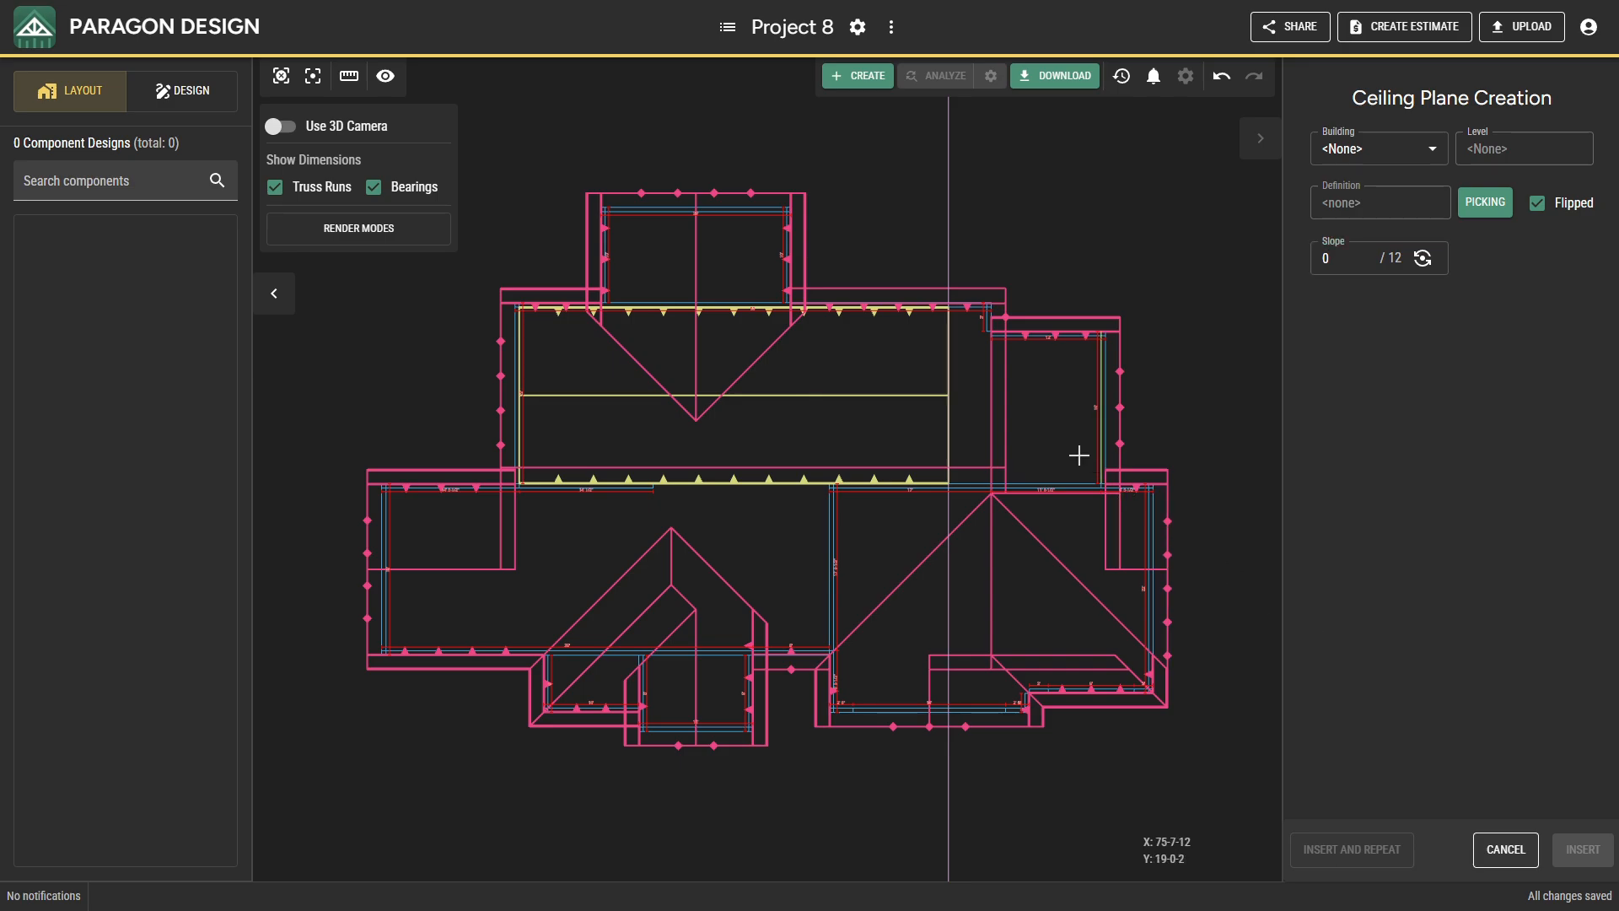
pyautogui.click(969, 317)
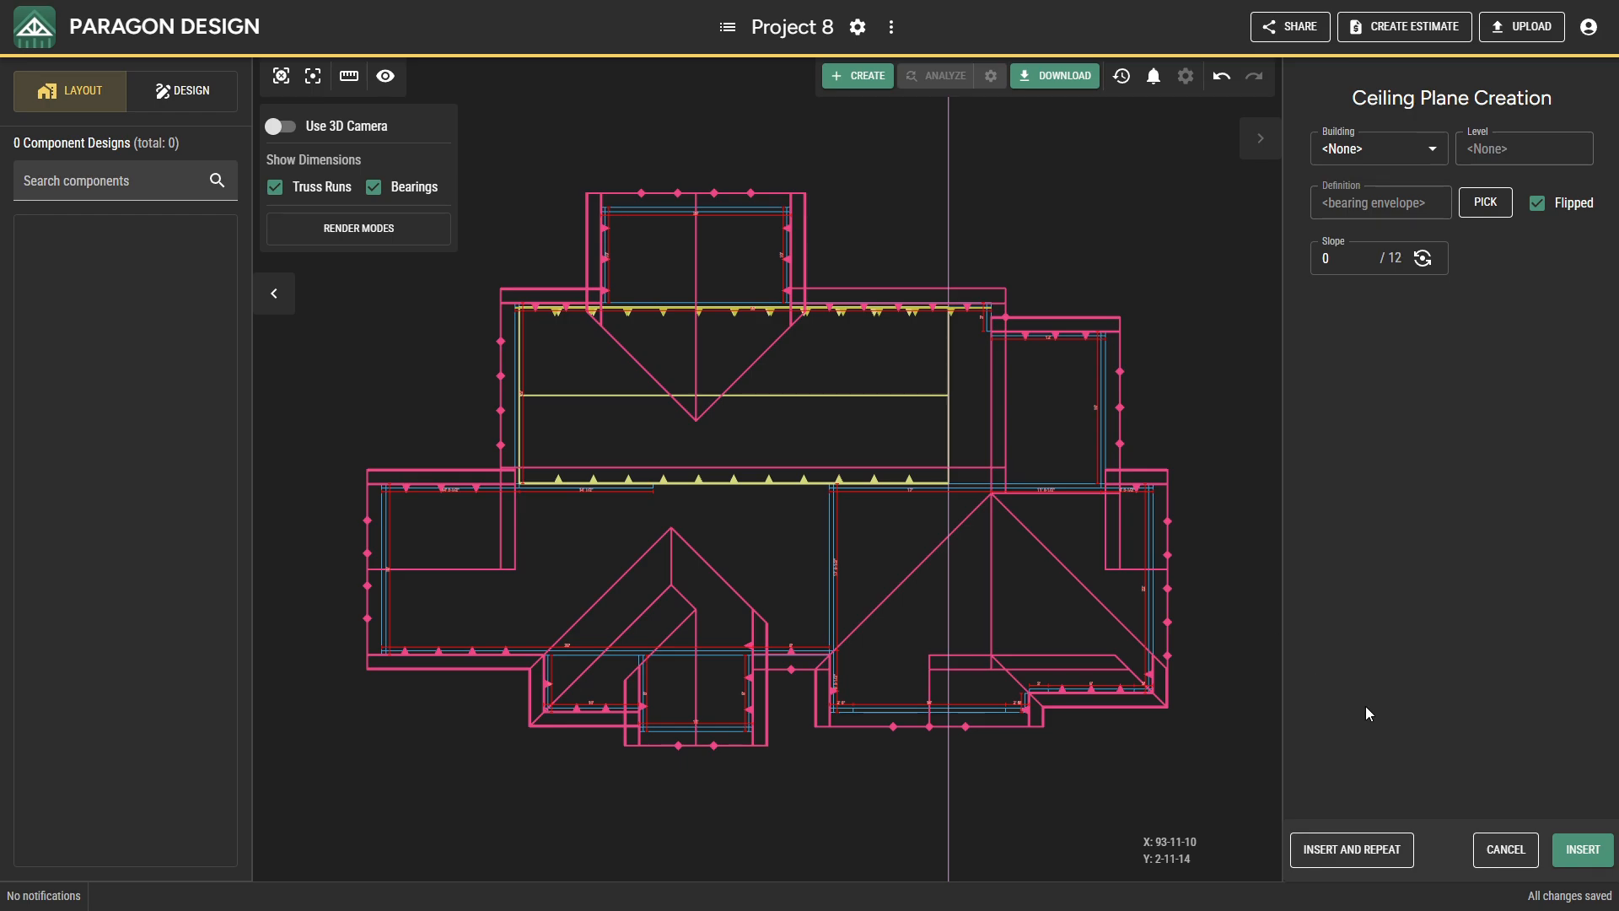
pyautogui.click(1566, 845)
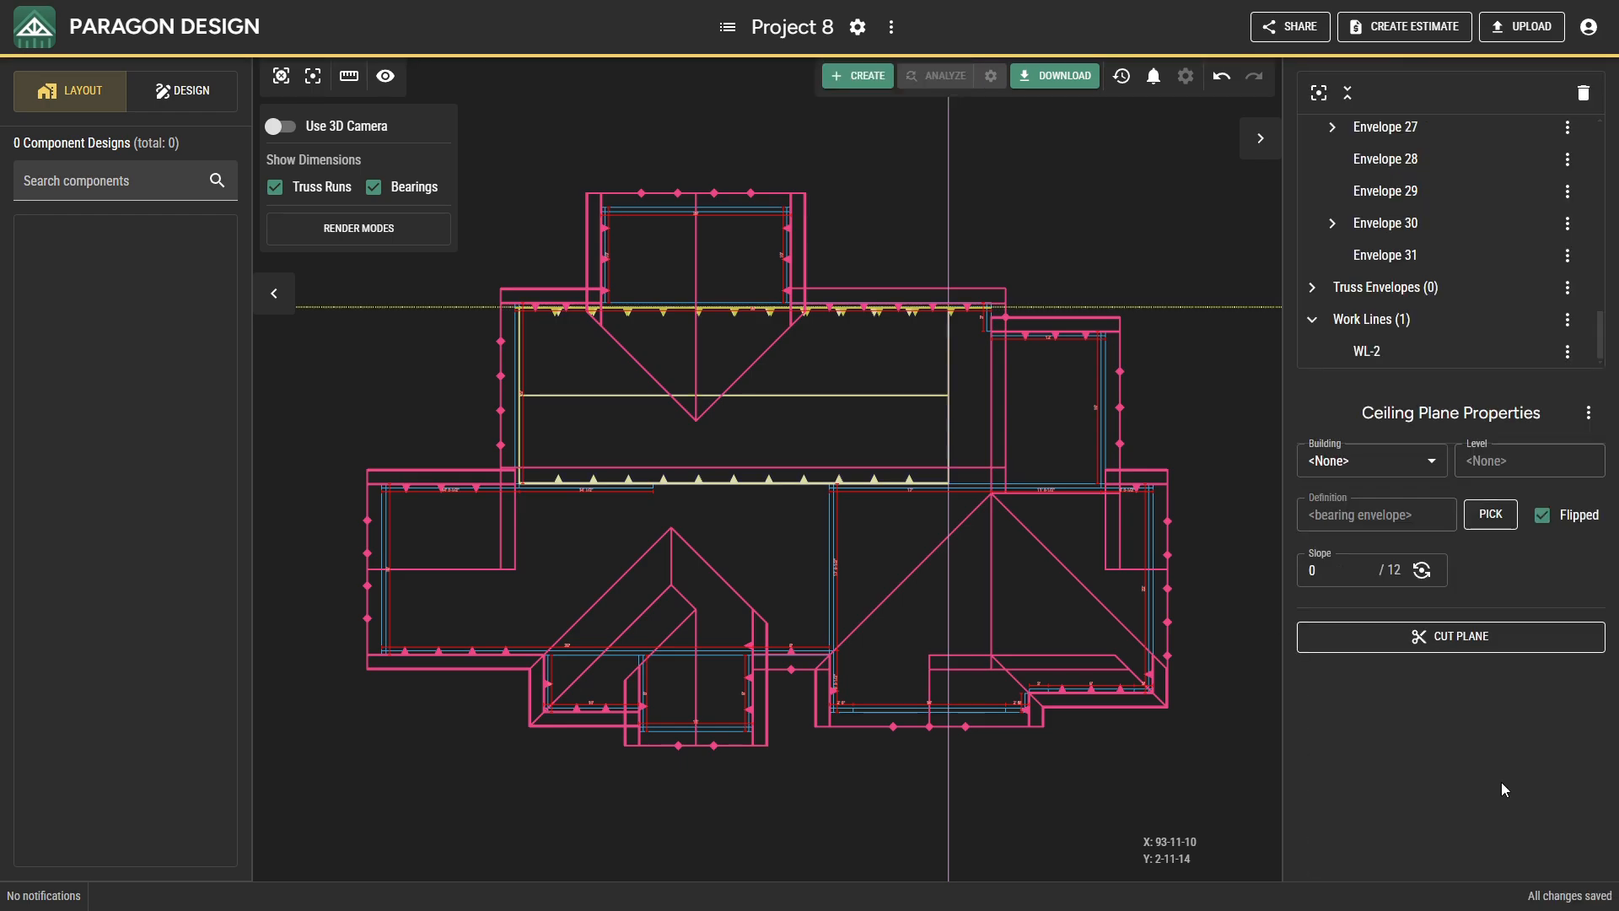
# Cut the flat ceiling plane vertically at the short east bearing wall, the interior bearing and the work line, then check it in 3D.
pyautogui.click(1366, 639)
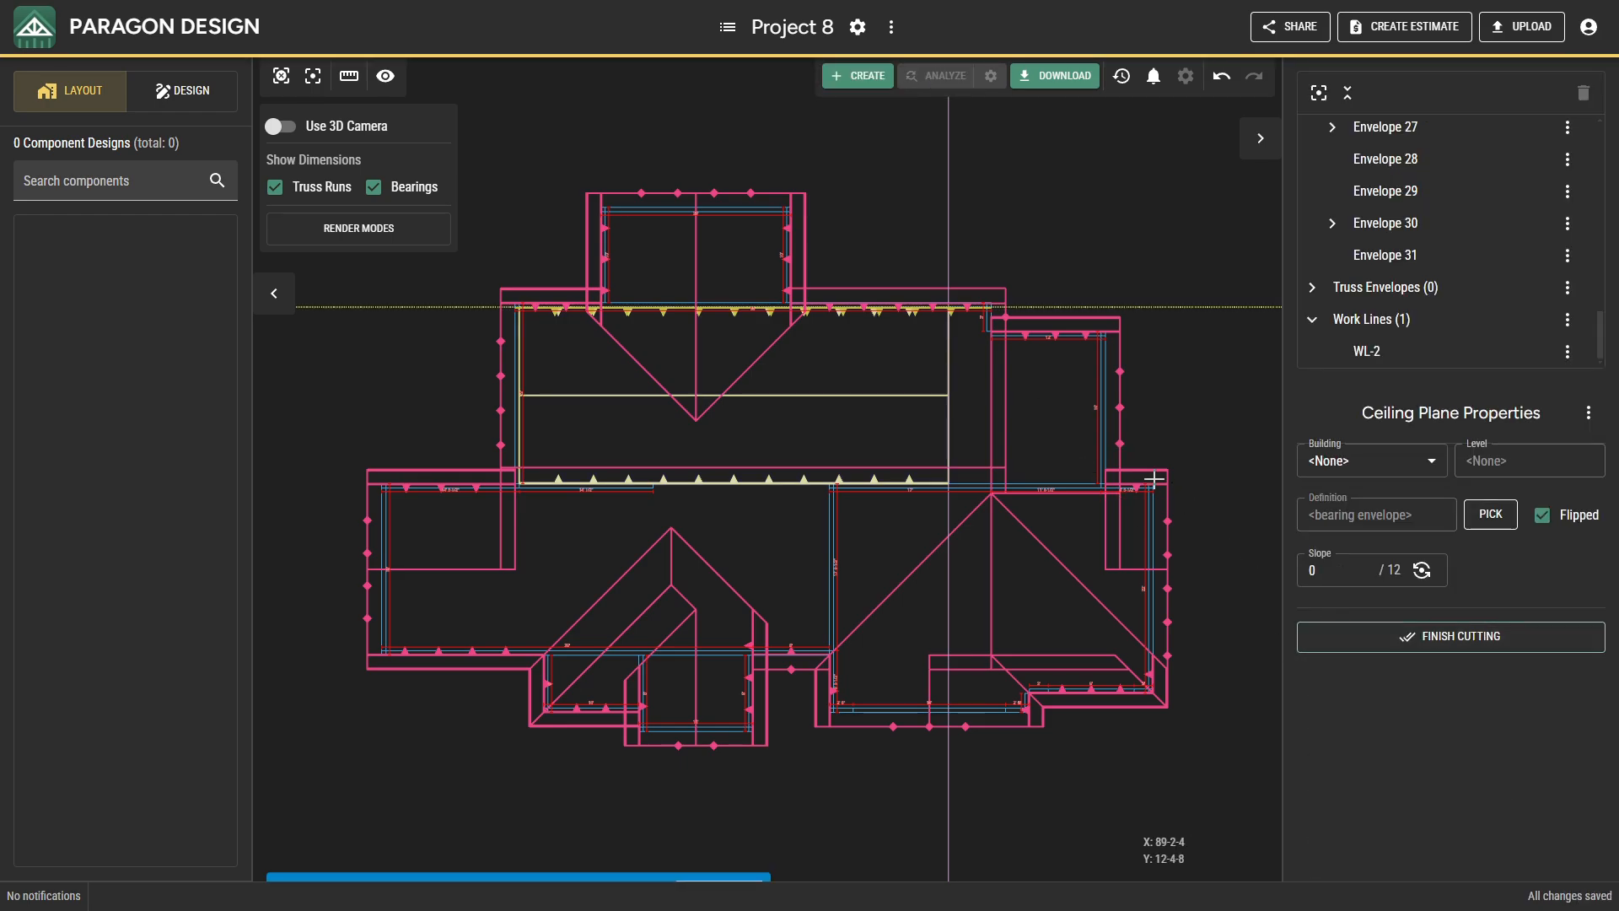
pyautogui.scroll(5, 1002, 350)
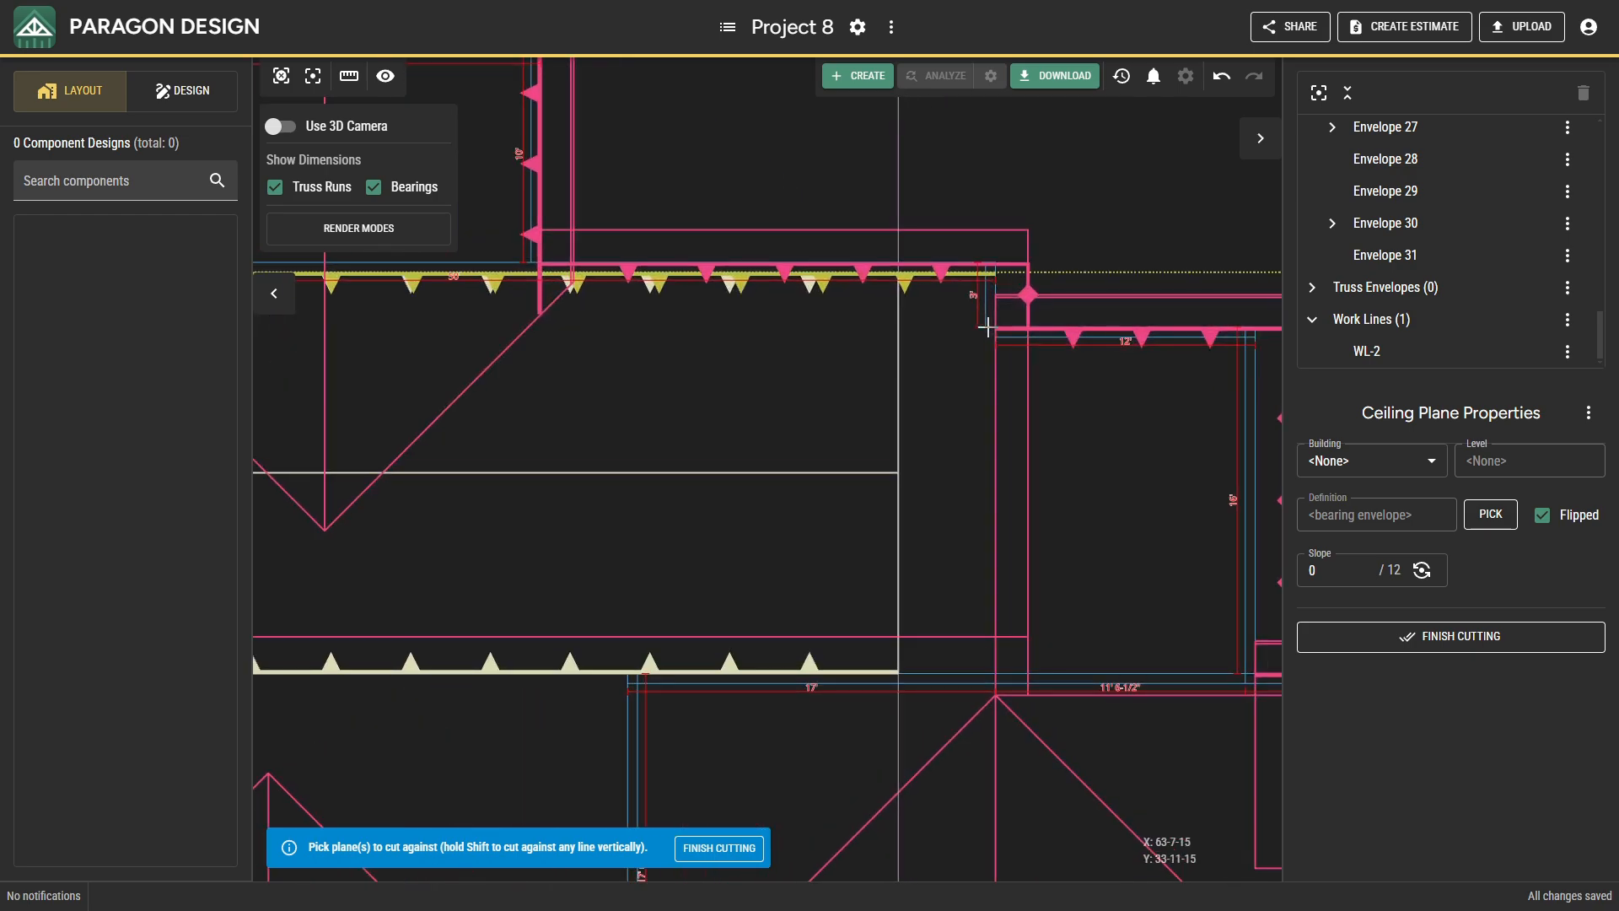
pyautogui.keyDown('shift'); pyautogui.click(985, 313); pyautogui.keyUp('shift')
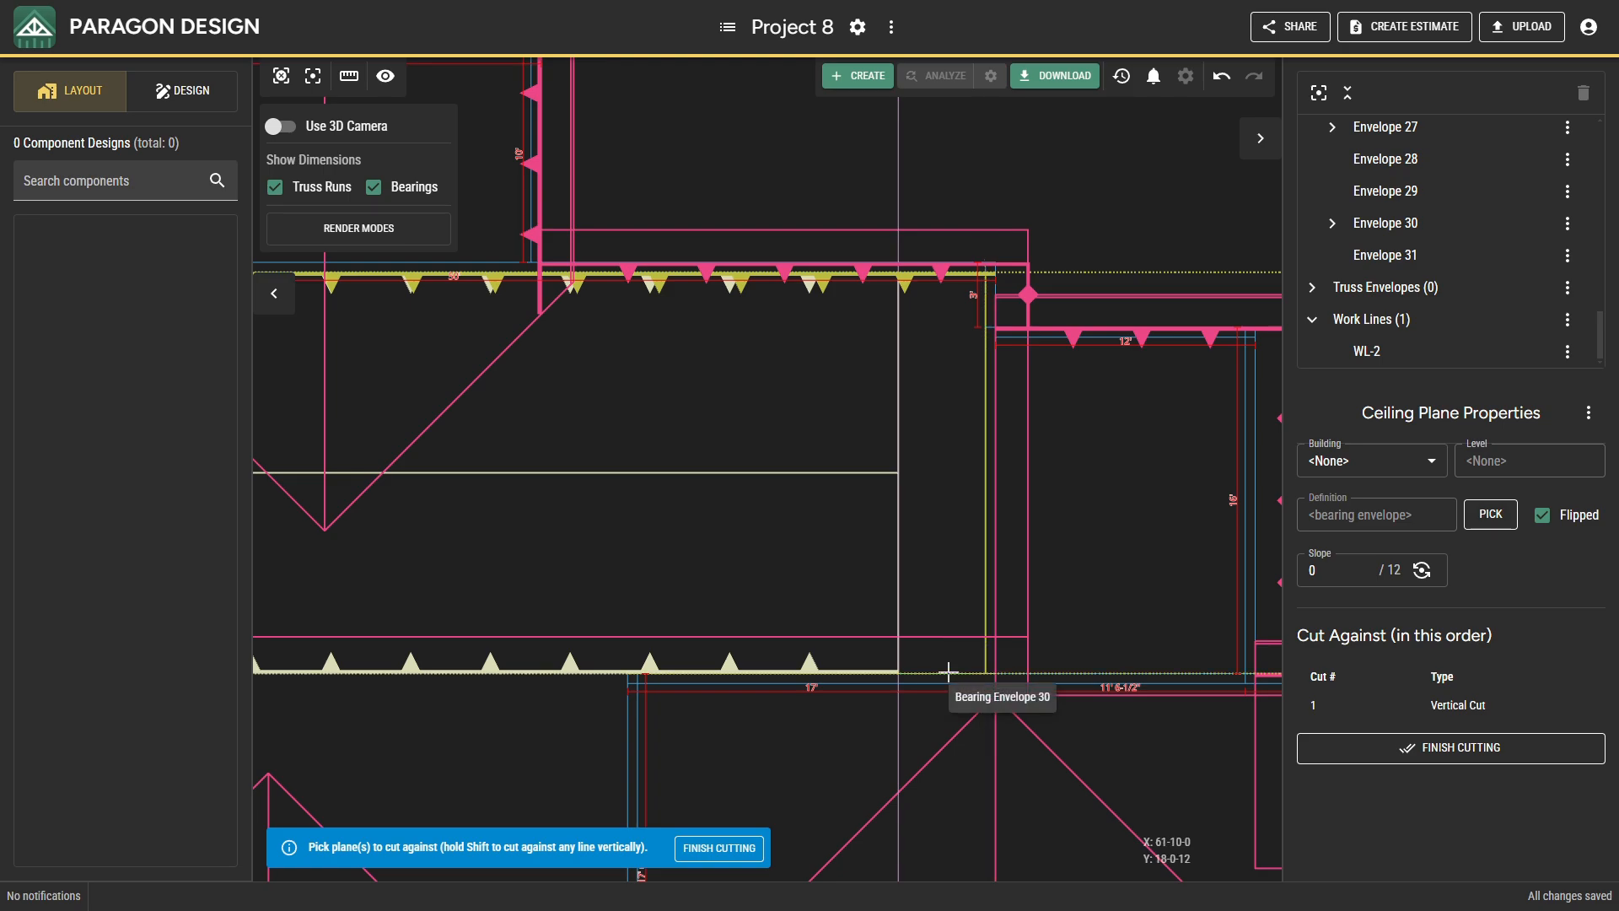
pyautogui.keyDown('shift'); pyautogui.click(948, 672); pyautogui.keyUp('shift')
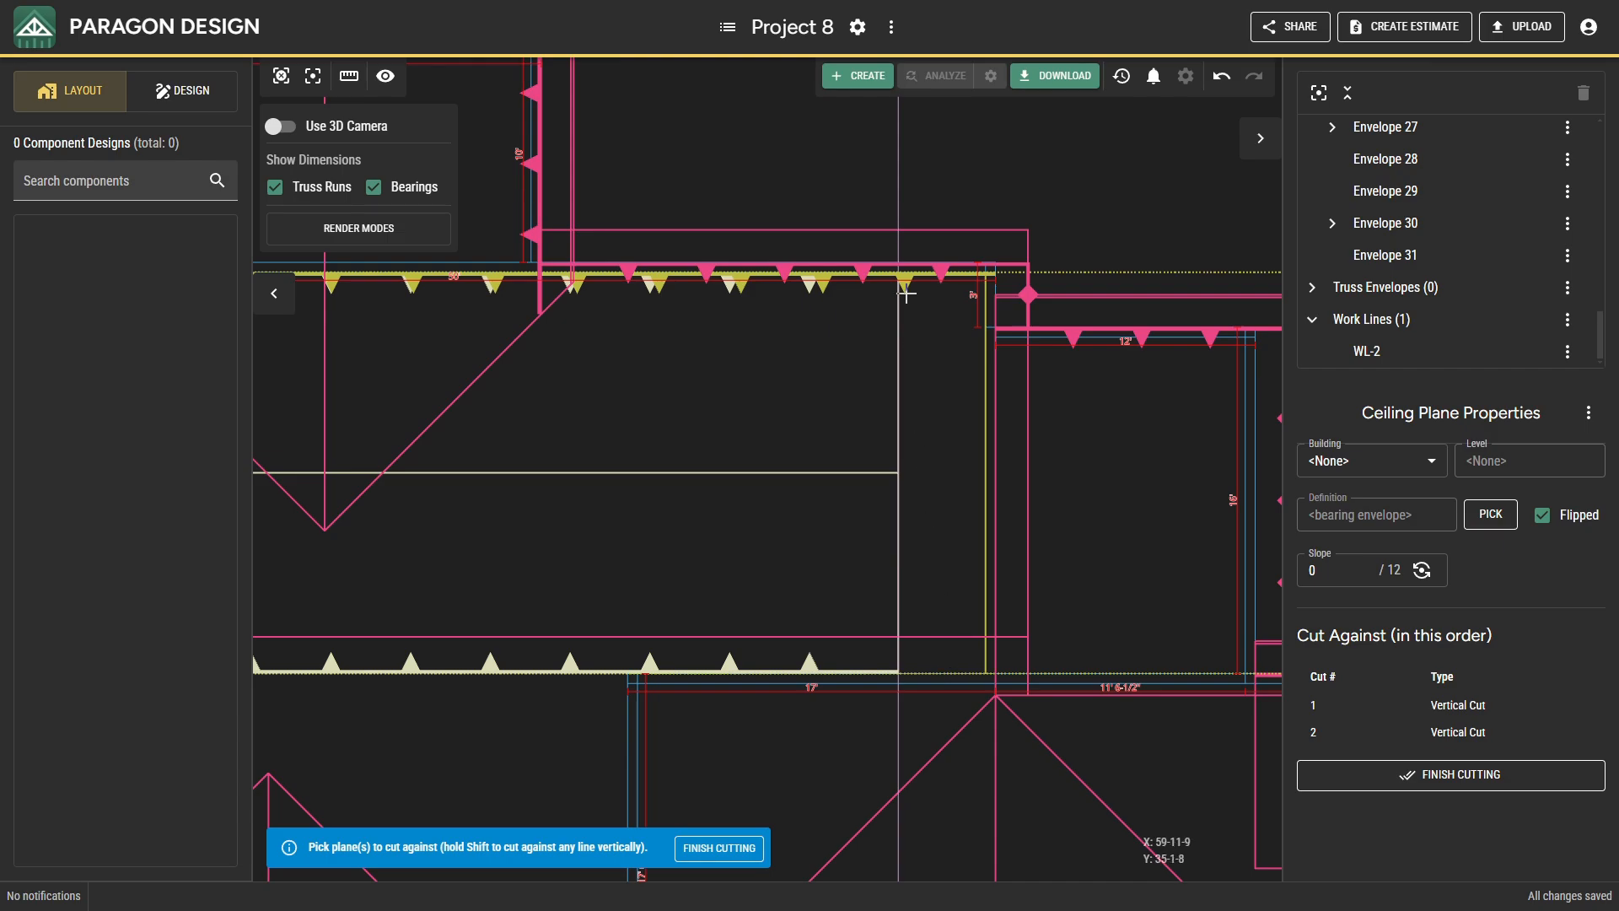
pyautogui.keyDown('shift'); pyautogui.click(899, 199); pyautogui.keyUp('shift')
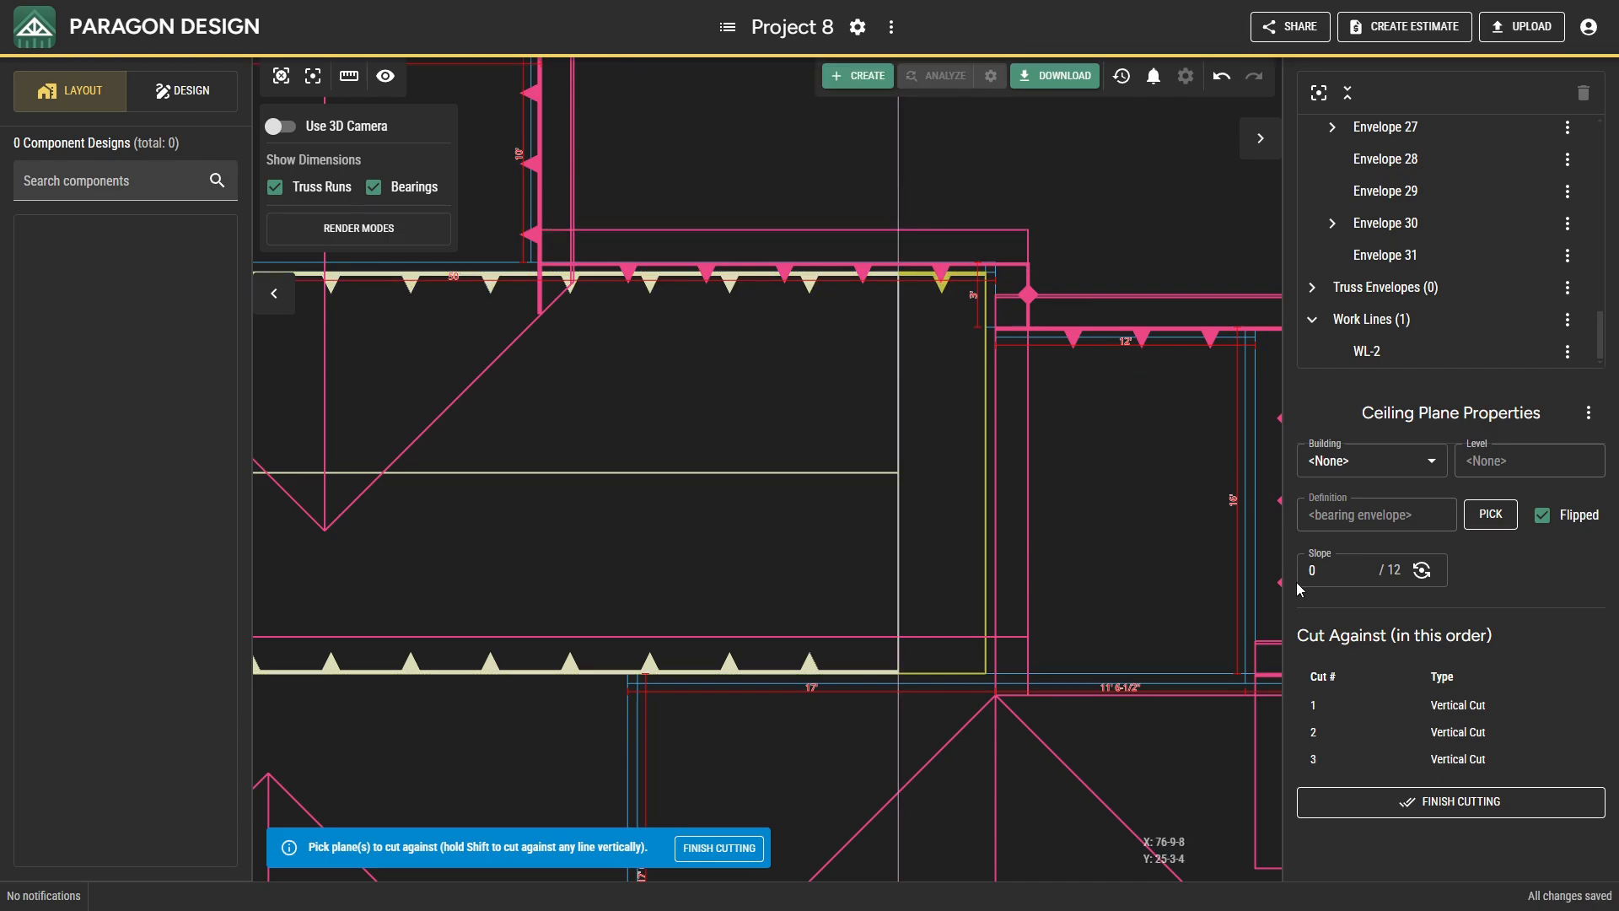
pyautogui.click(1346, 802)
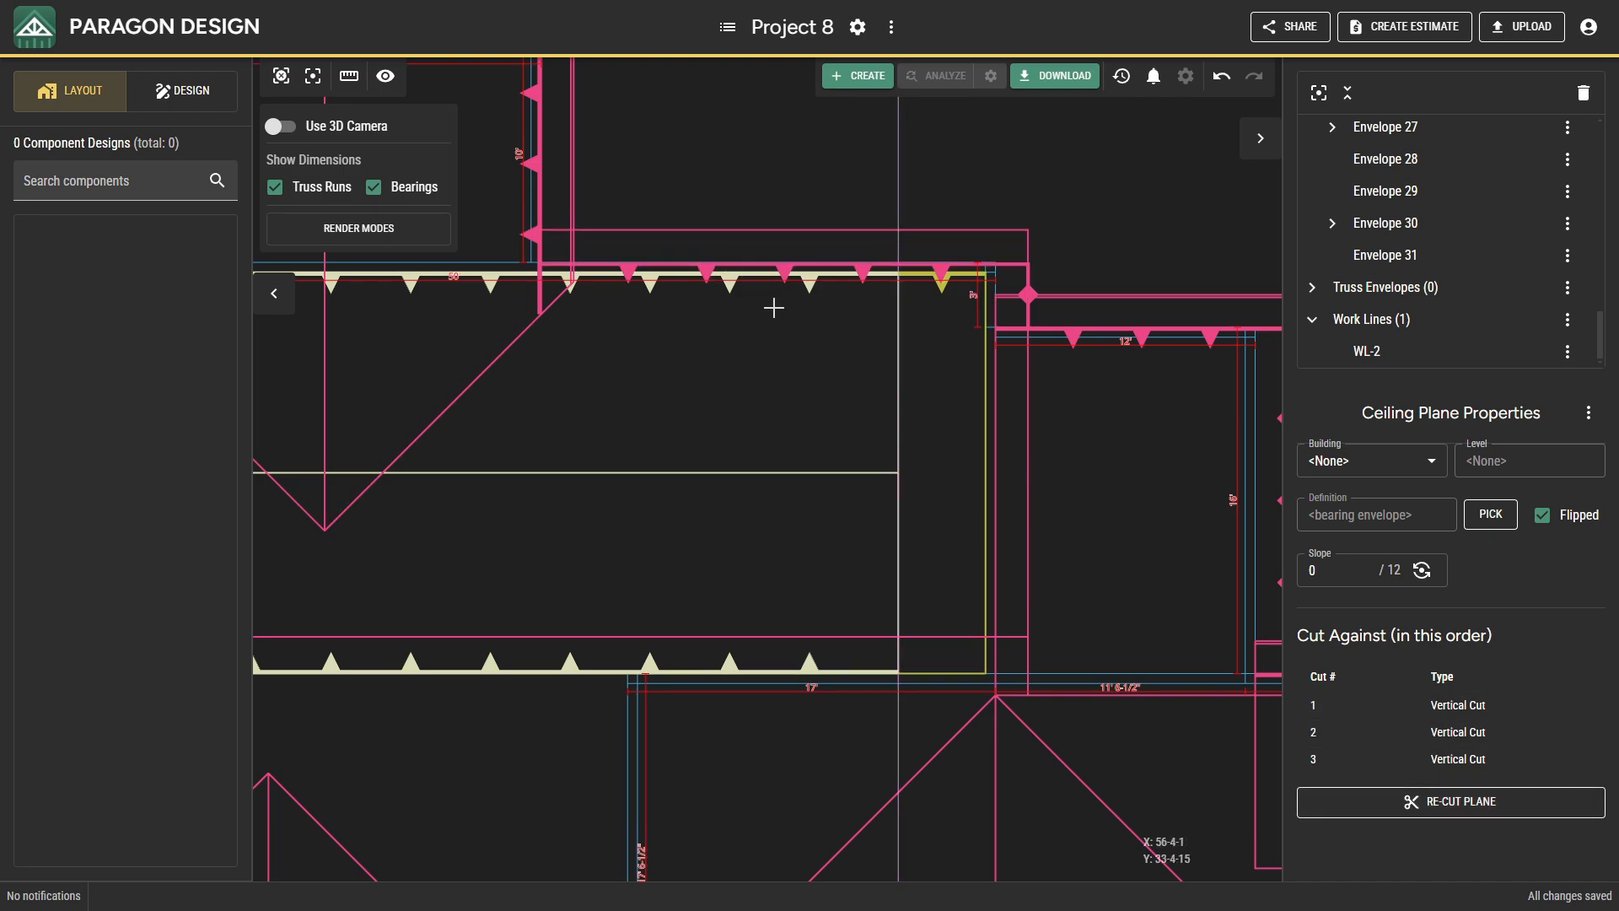
pyautogui.click(281, 127)
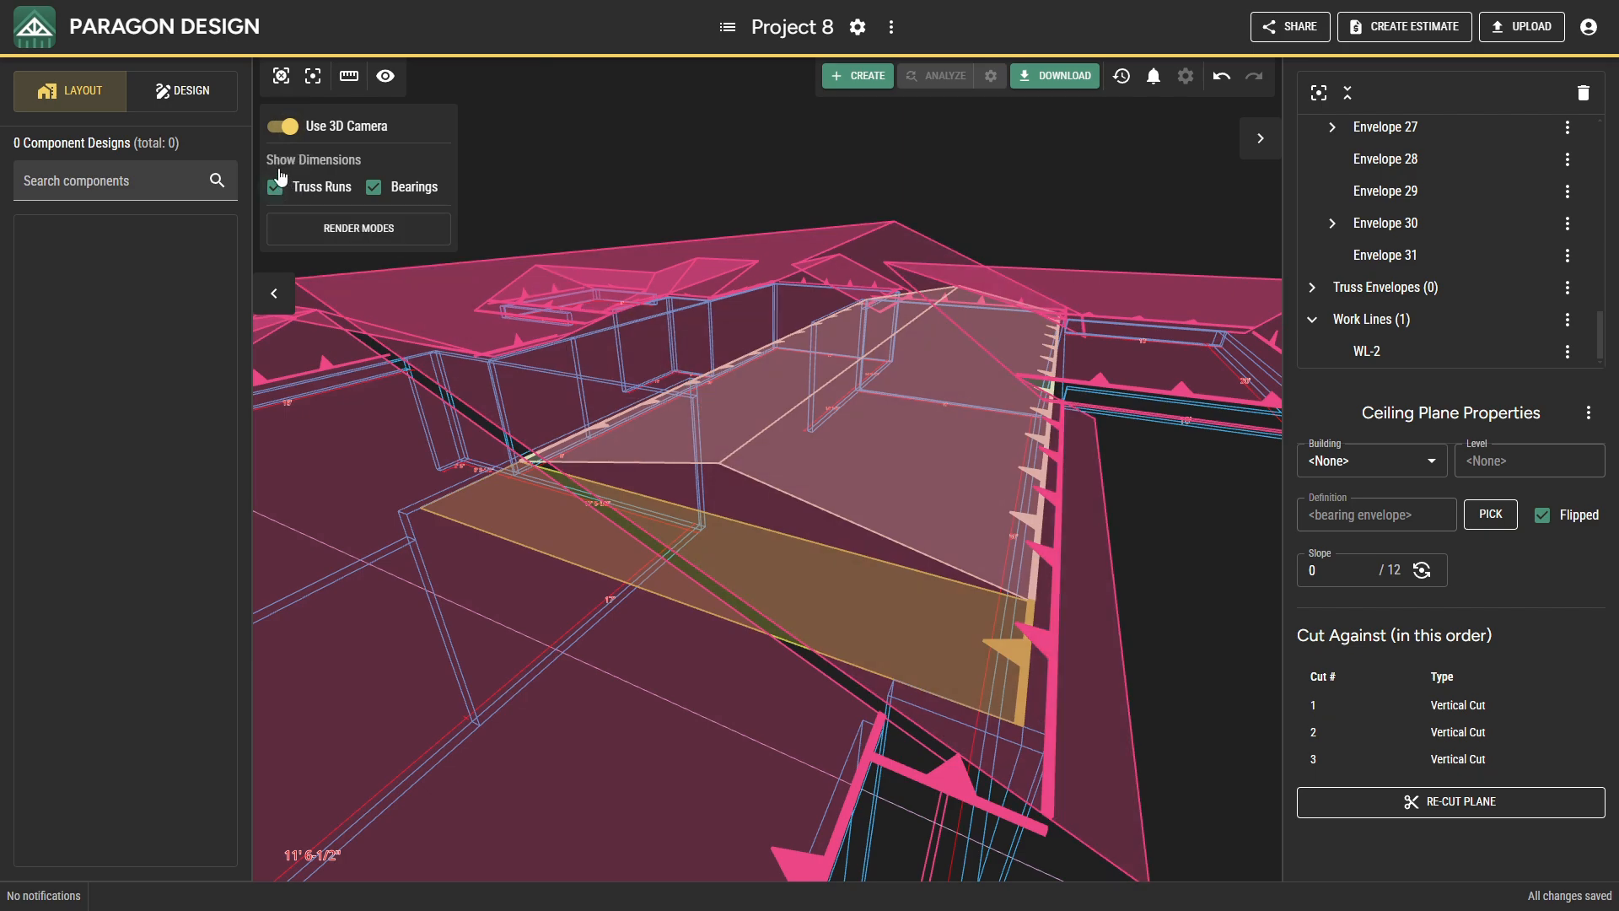
pyautogui.click(281, 126)
# Insert a flipped 0/12 ceiling plane on the 12' north bearing of the east section.
pyautogui.scroll(-3, 885, 476)
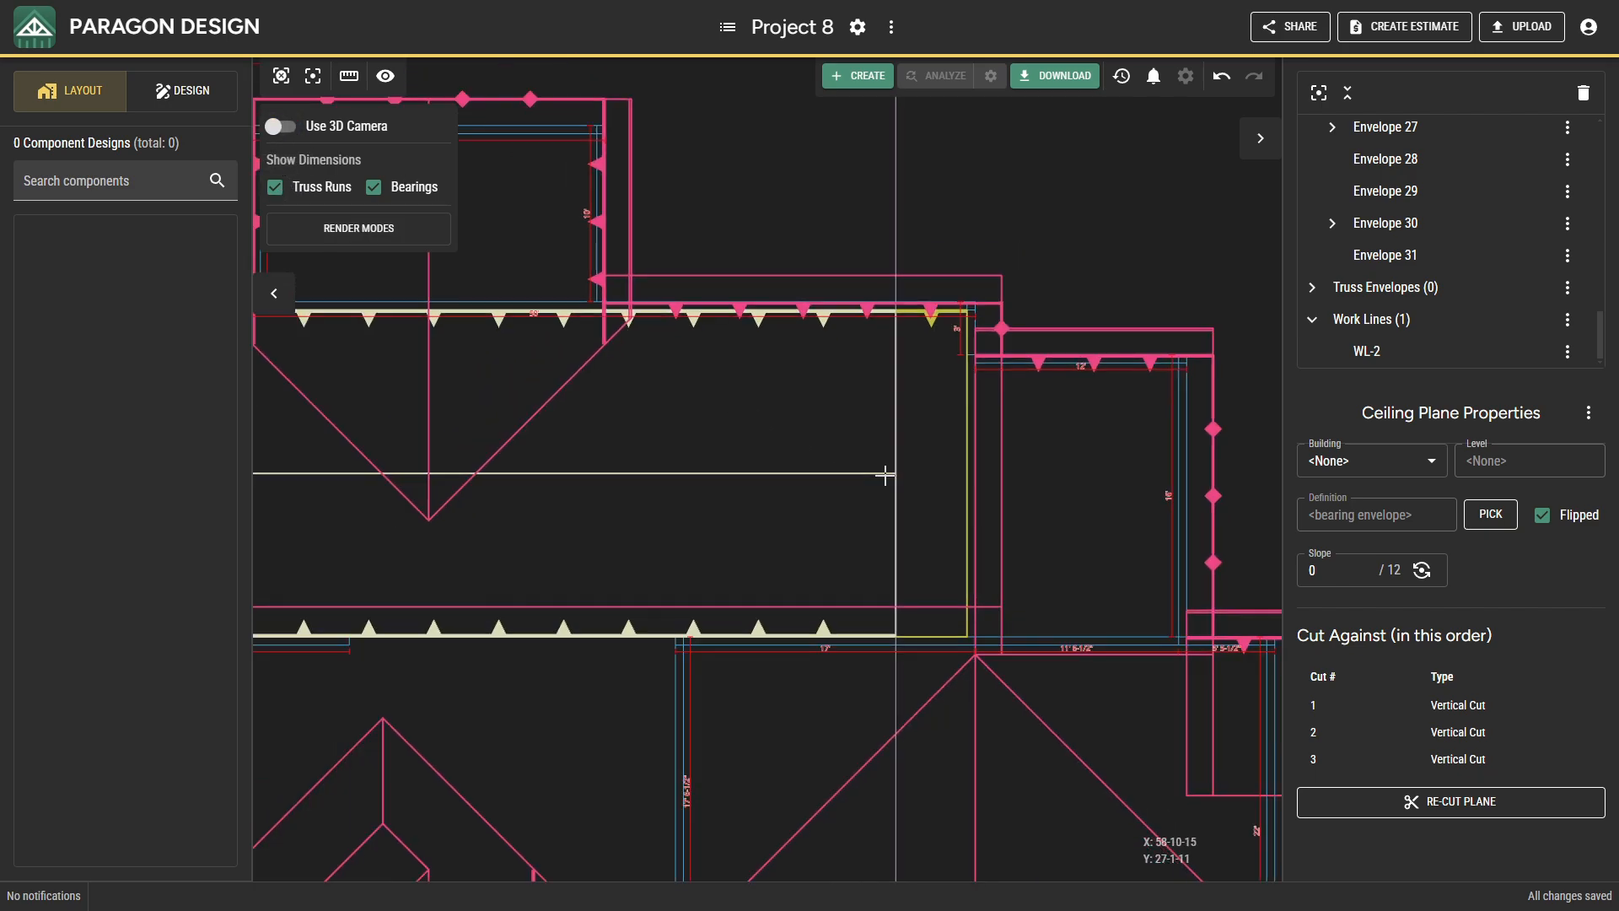
pyautogui.moveTo(885, 481); pyautogui.dragTo(709, 317, button='middle')
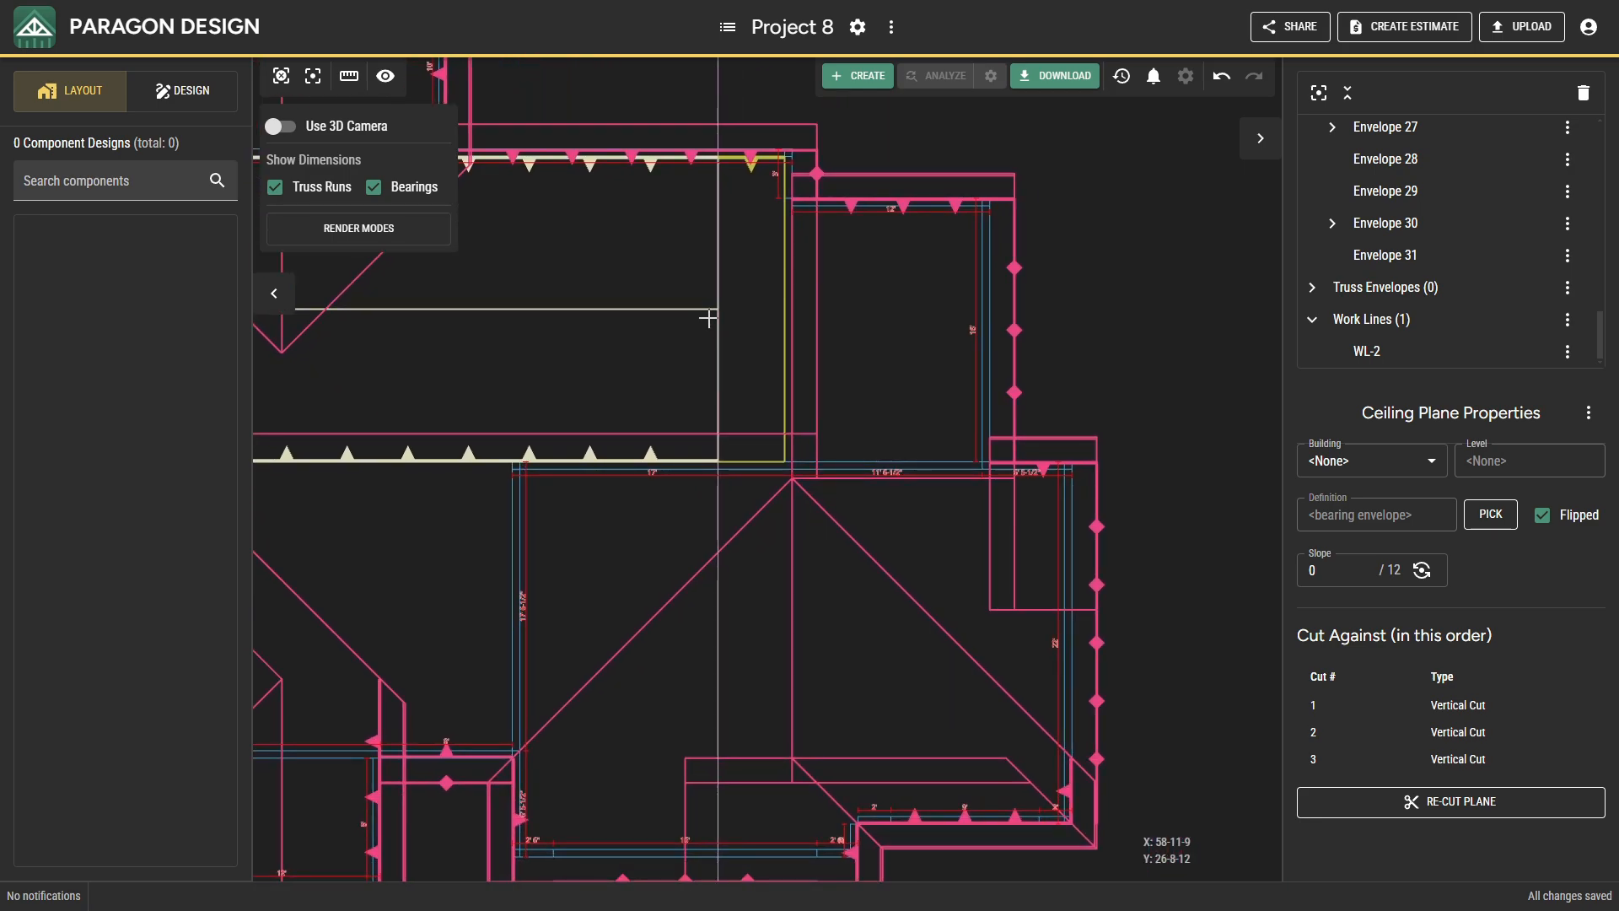
pyautogui.rightClick(853, 301)
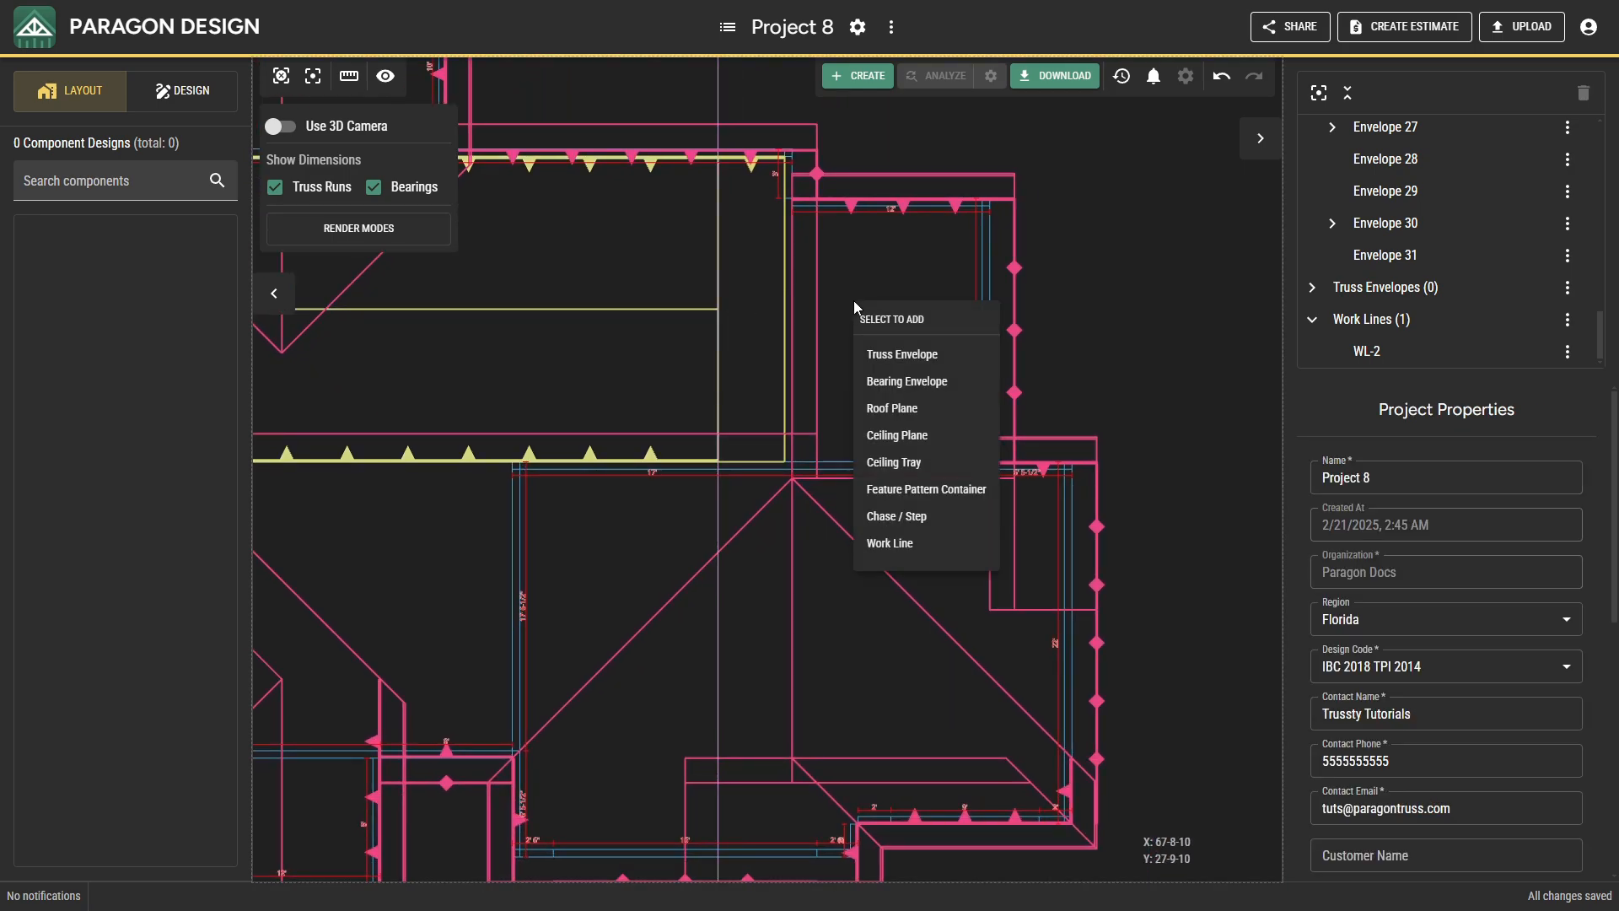
pyautogui.click(878, 448)
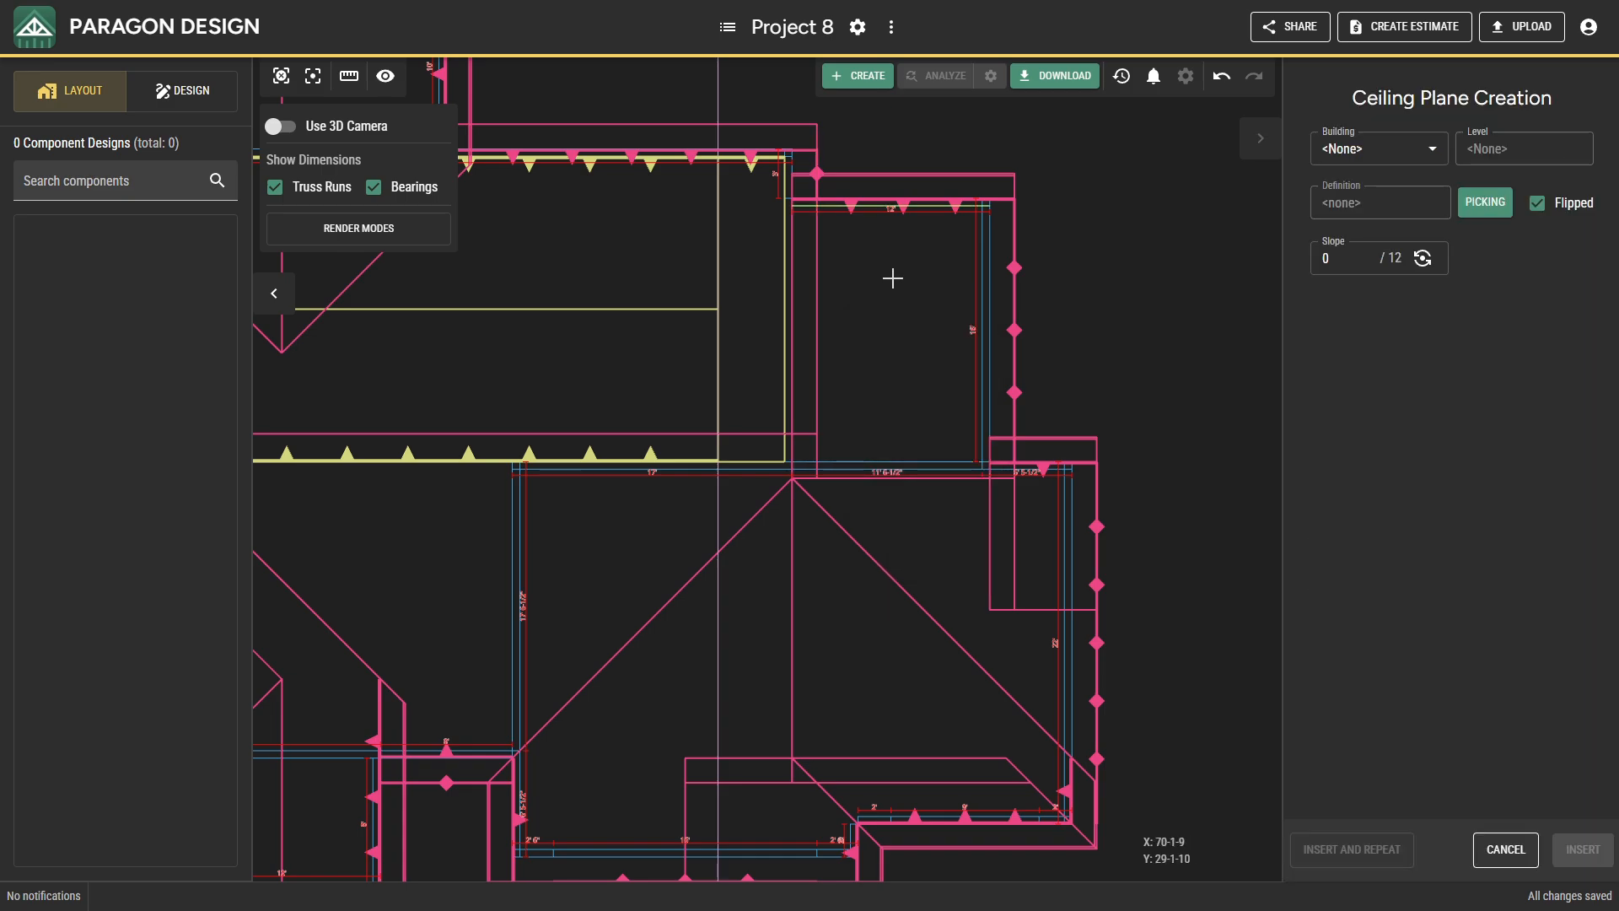
pyautogui.click(890, 219)
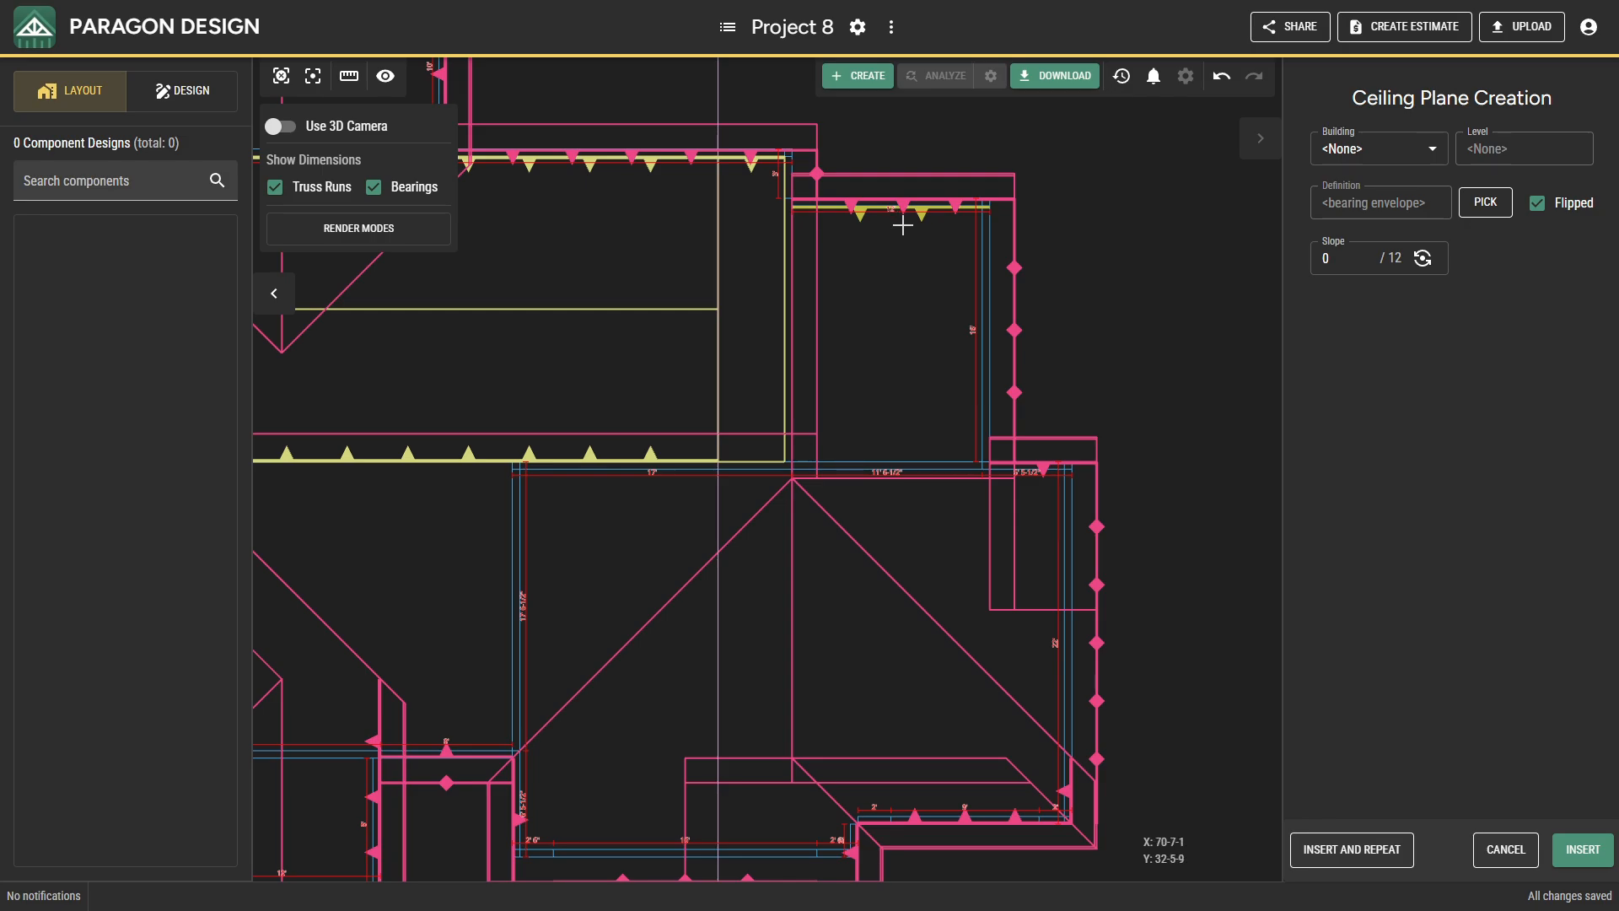
pyautogui.click(1560, 847)
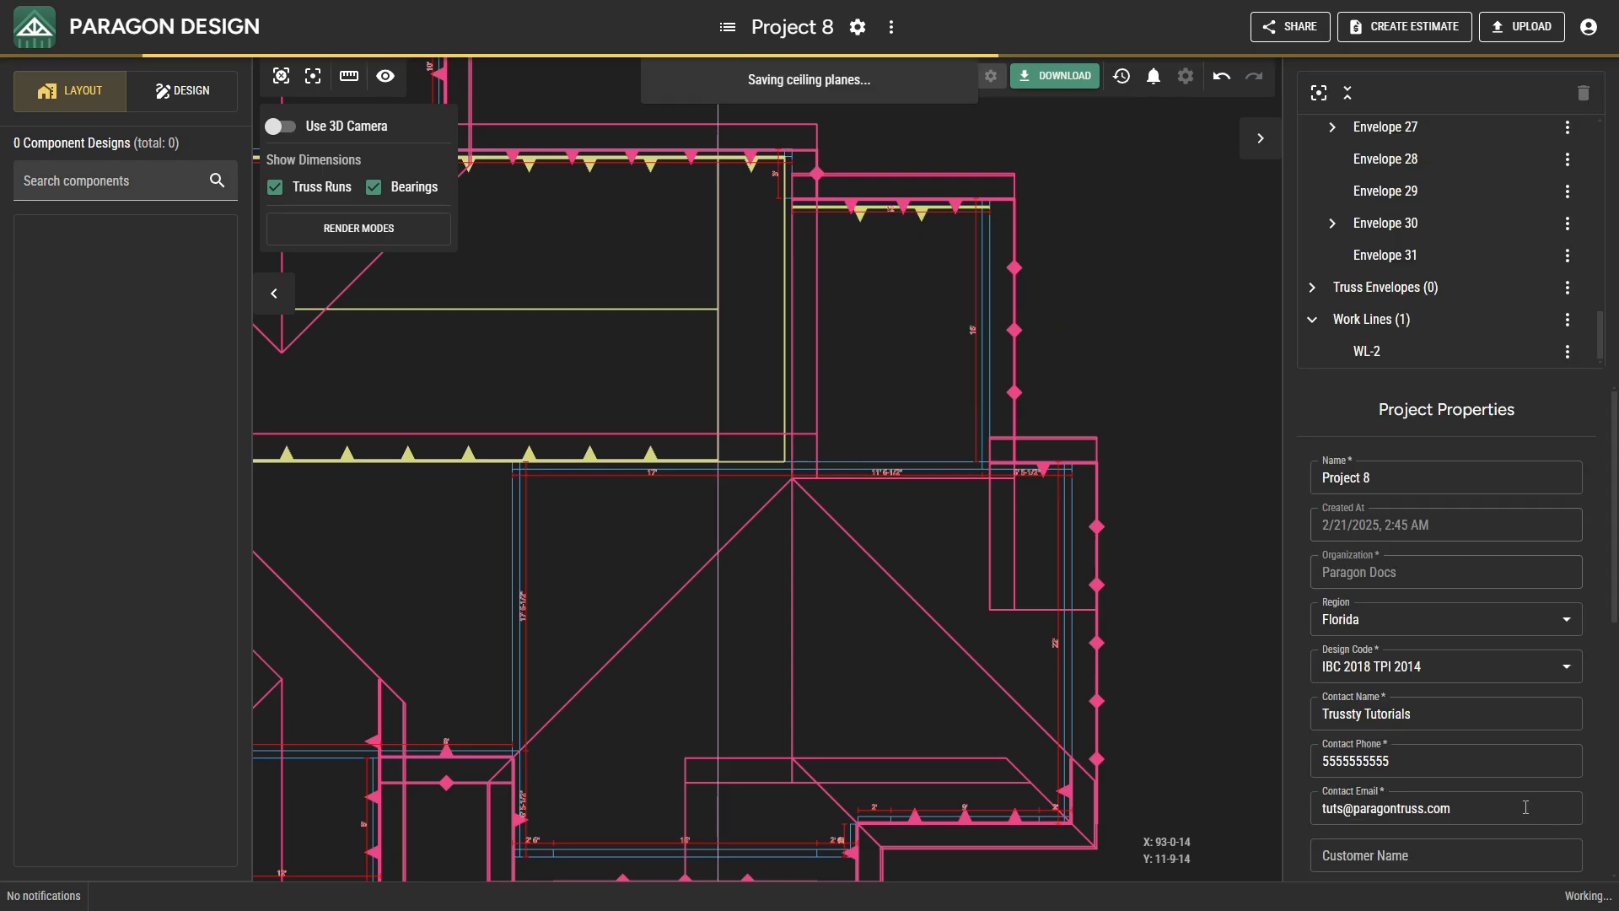
# Cut the new flat ceiling plane vertically at the 16' east wall, the adjoining north wall, the 22' east wall and the southeast bearing.
pyautogui.keyDown('shift'); pyautogui.click(978, 308); pyautogui.keyUp('shift')
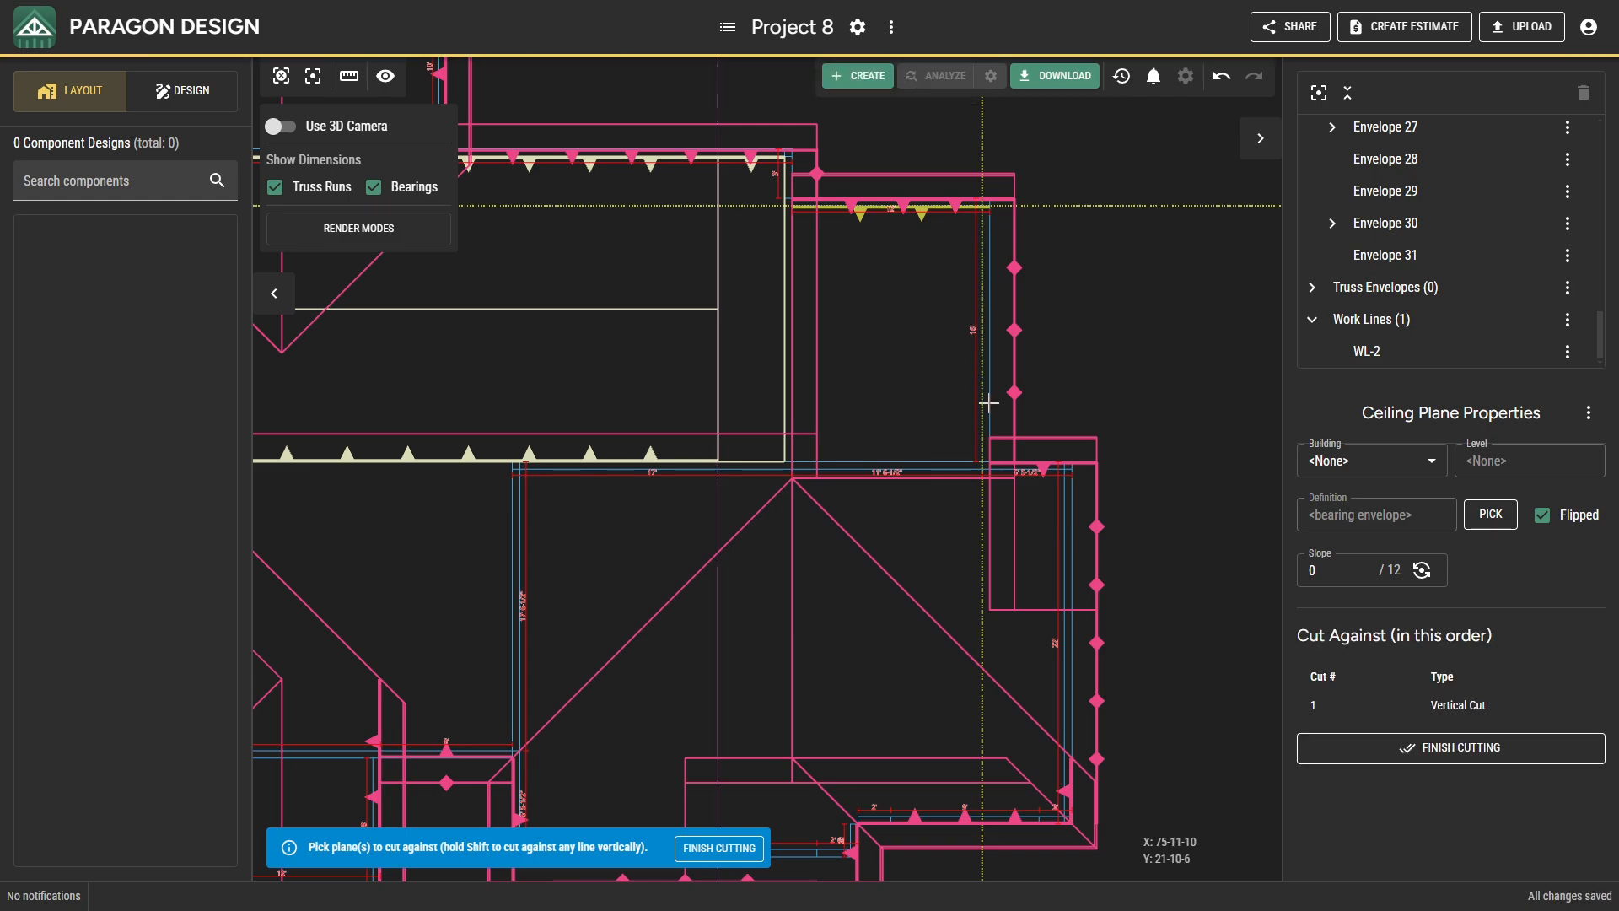
pyautogui.keyDown('shift'); pyautogui.click(963, 466); pyautogui.keyUp('shift')
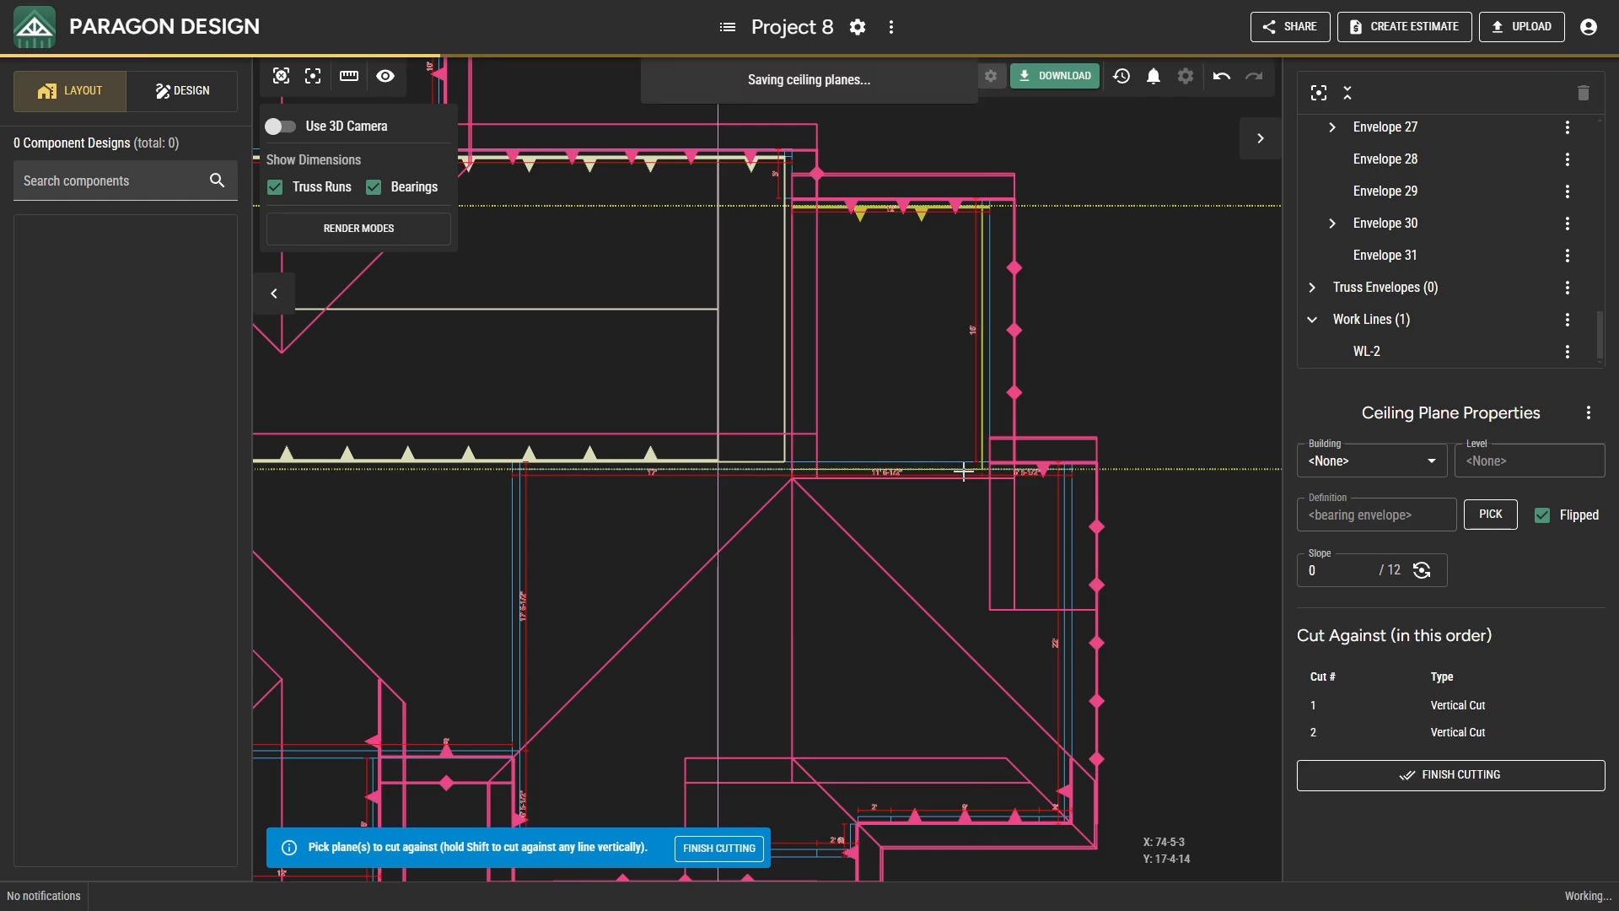
pyautogui.keyDown('shift'); pyautogui.click(1054, 518); pyautogui.keyUp('shift')
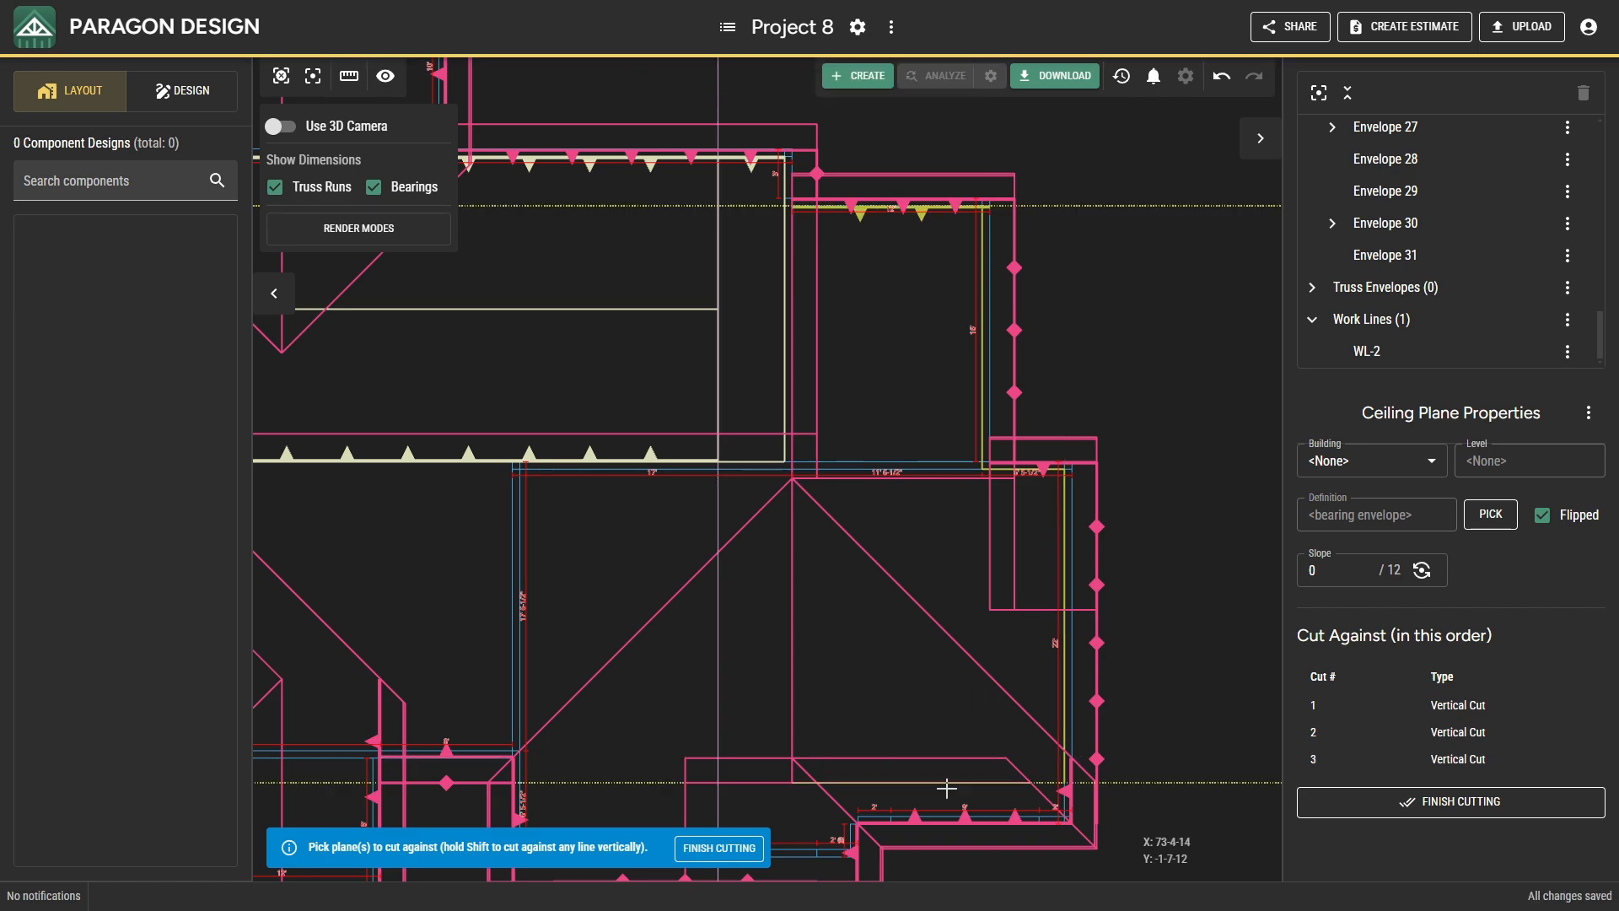
pyautogui.scroll(2, 946, 811)
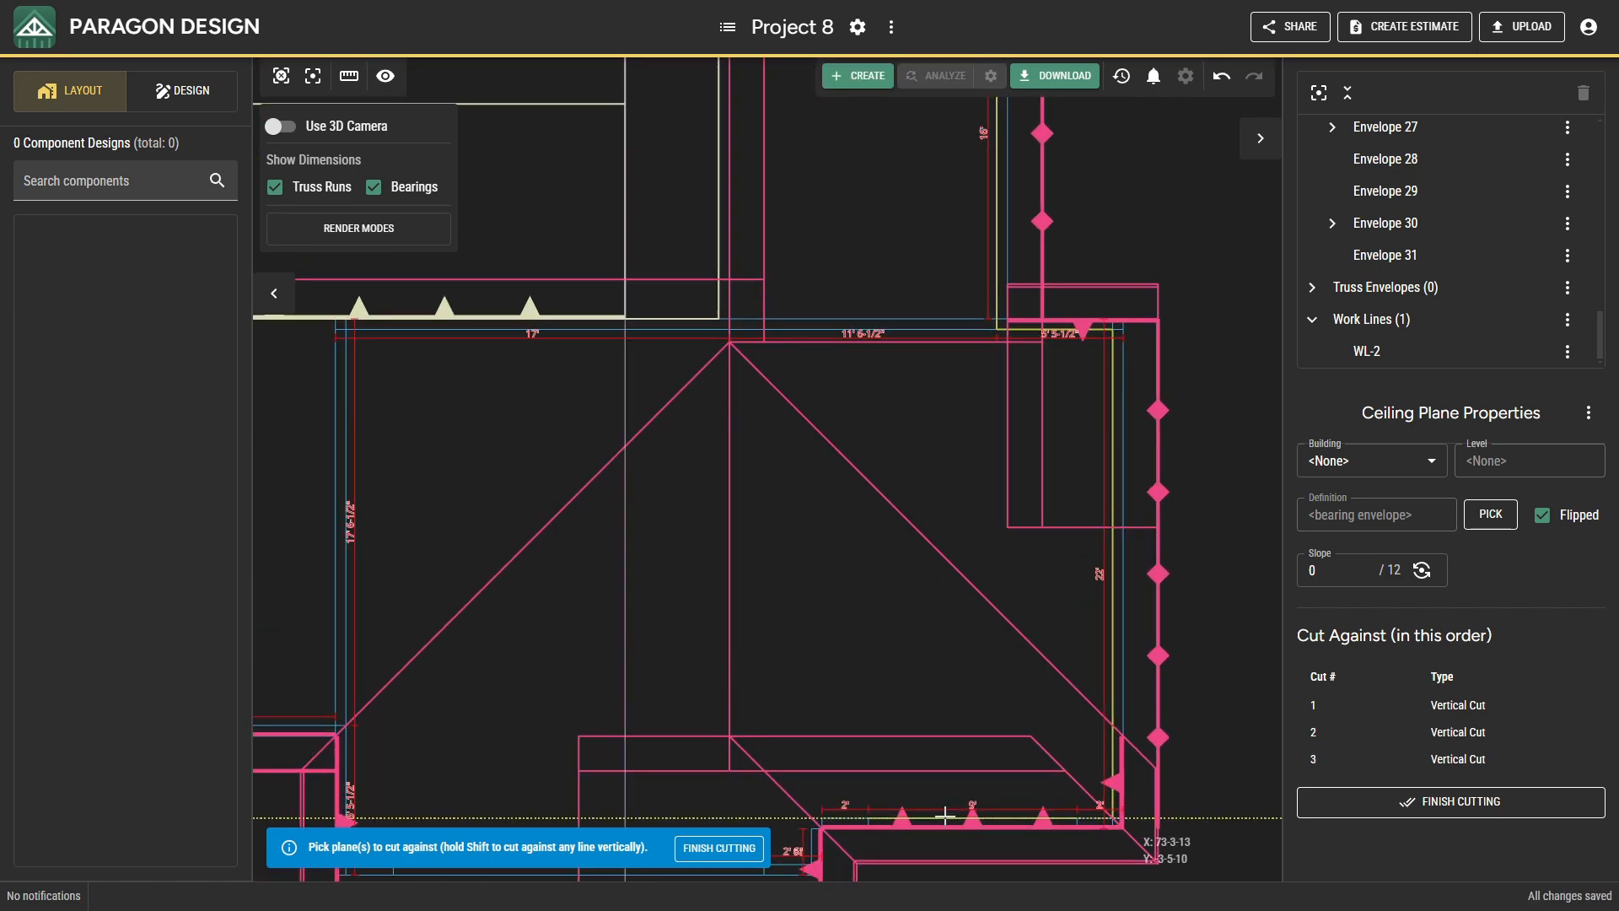
pyautogui.keyDown('shift'); pyautogui.click(946, 813); pyautogui.keyUp('shift')
pyautogui.scroll(-1, 970, 759)
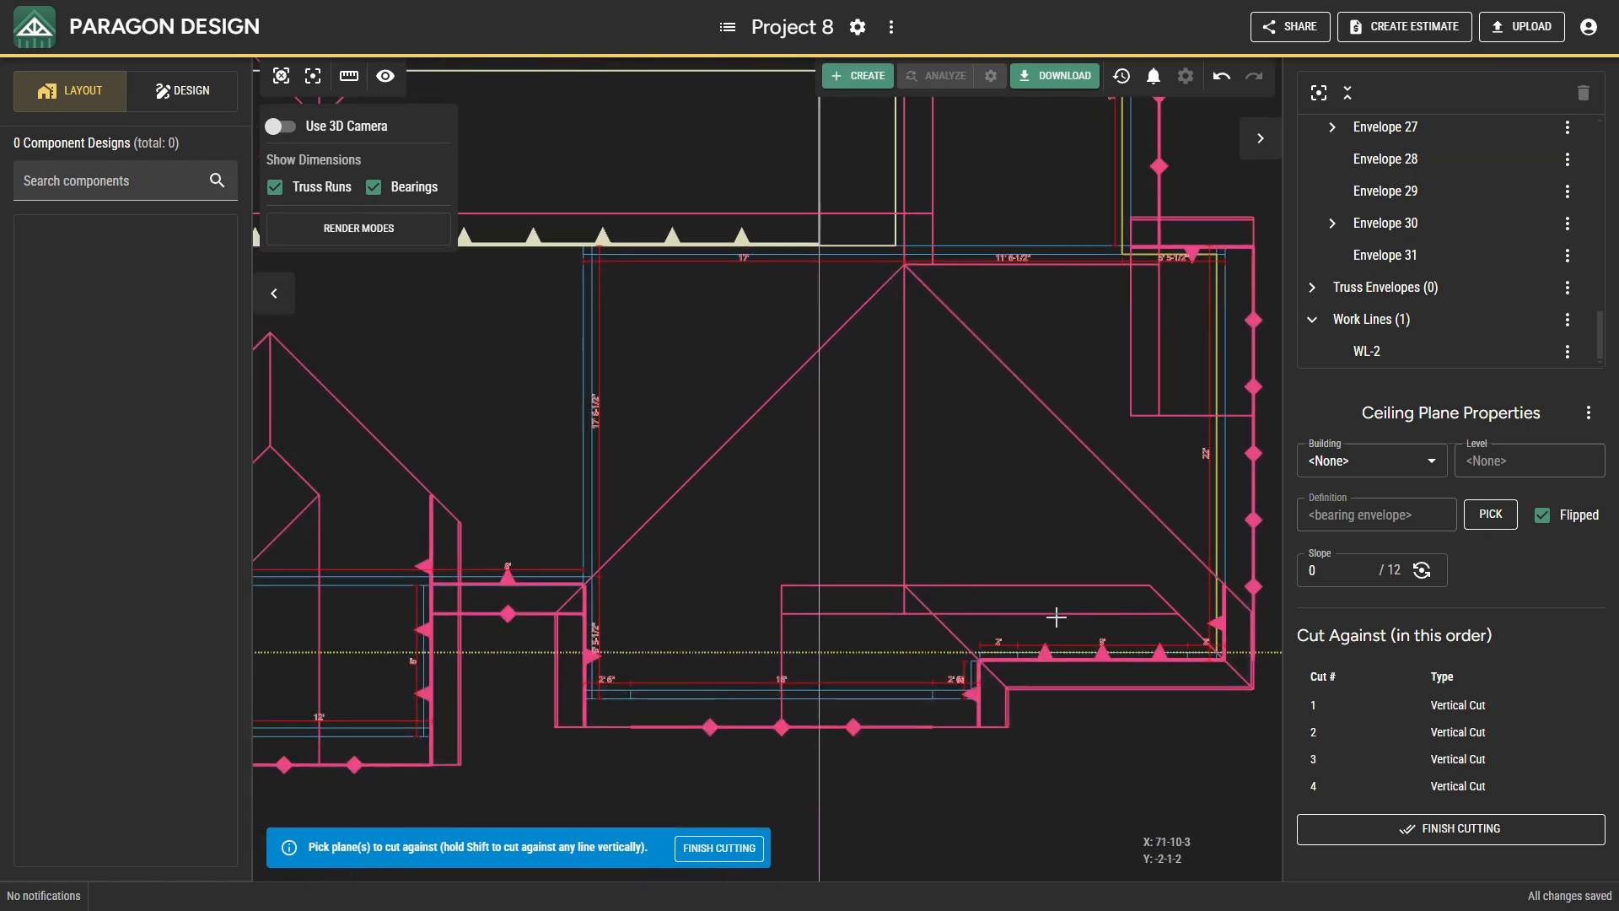
# Continue the vertical cuts around the southeast projection at its short east return, 16' south wall and west bearing wall.
pyautogui.scroll(2, 1012, 624)
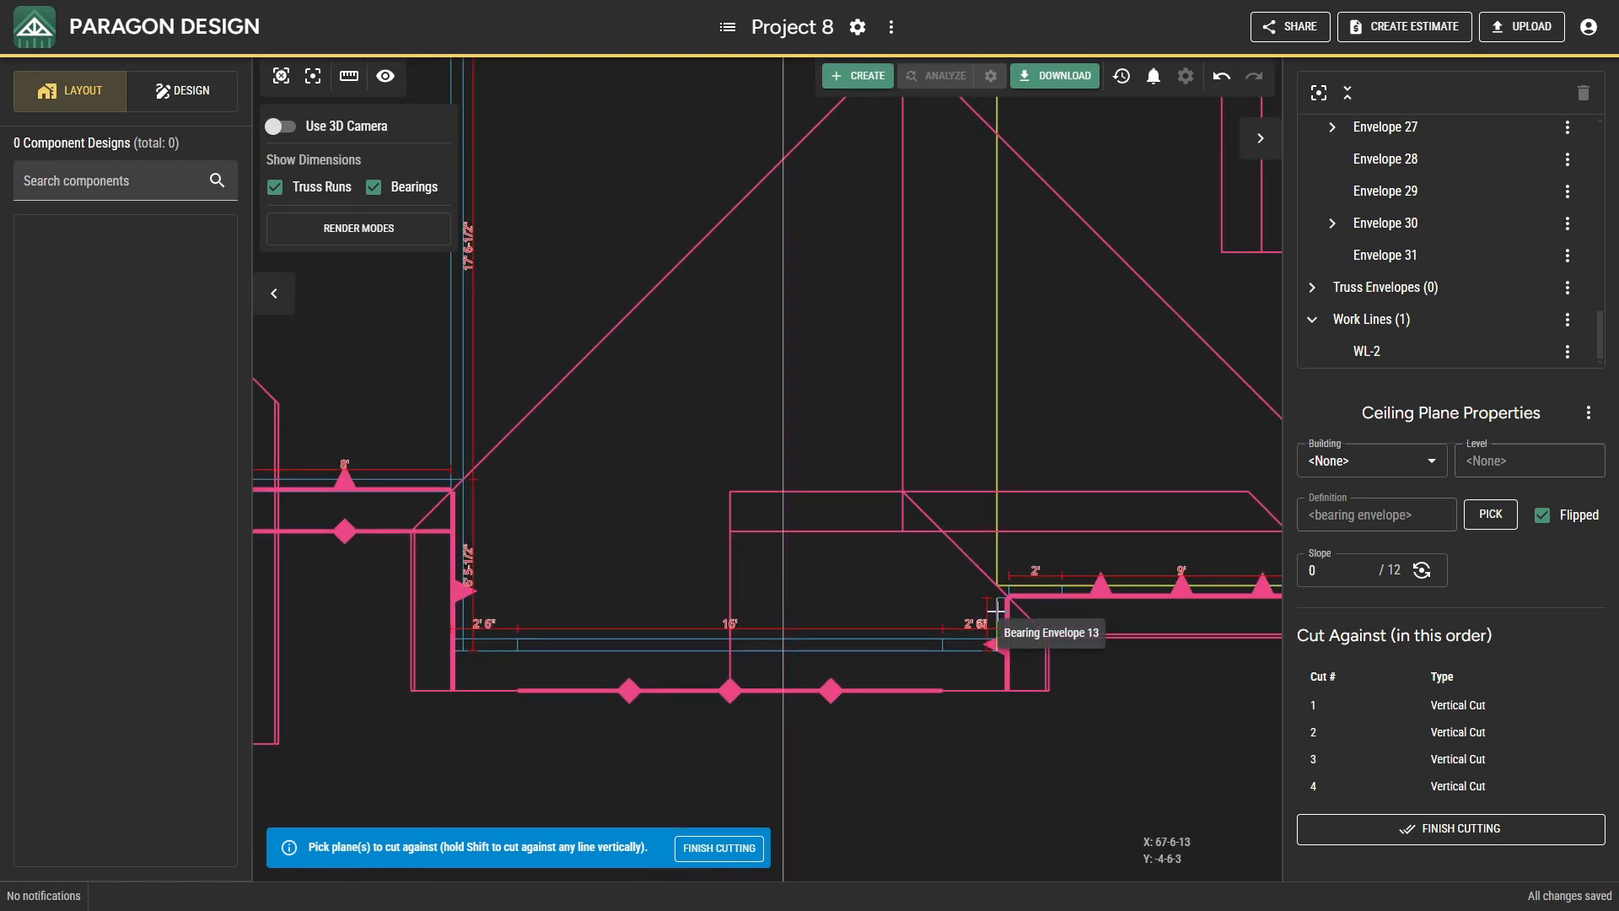
pyautogui.keyDown('shift'); pyautogui.click(996, 609); pyautogui.keyUp('shift')
pyautogui.keyDown('shift'); pyautogui.click(907, 629); pyautogui.keyUp('shift')
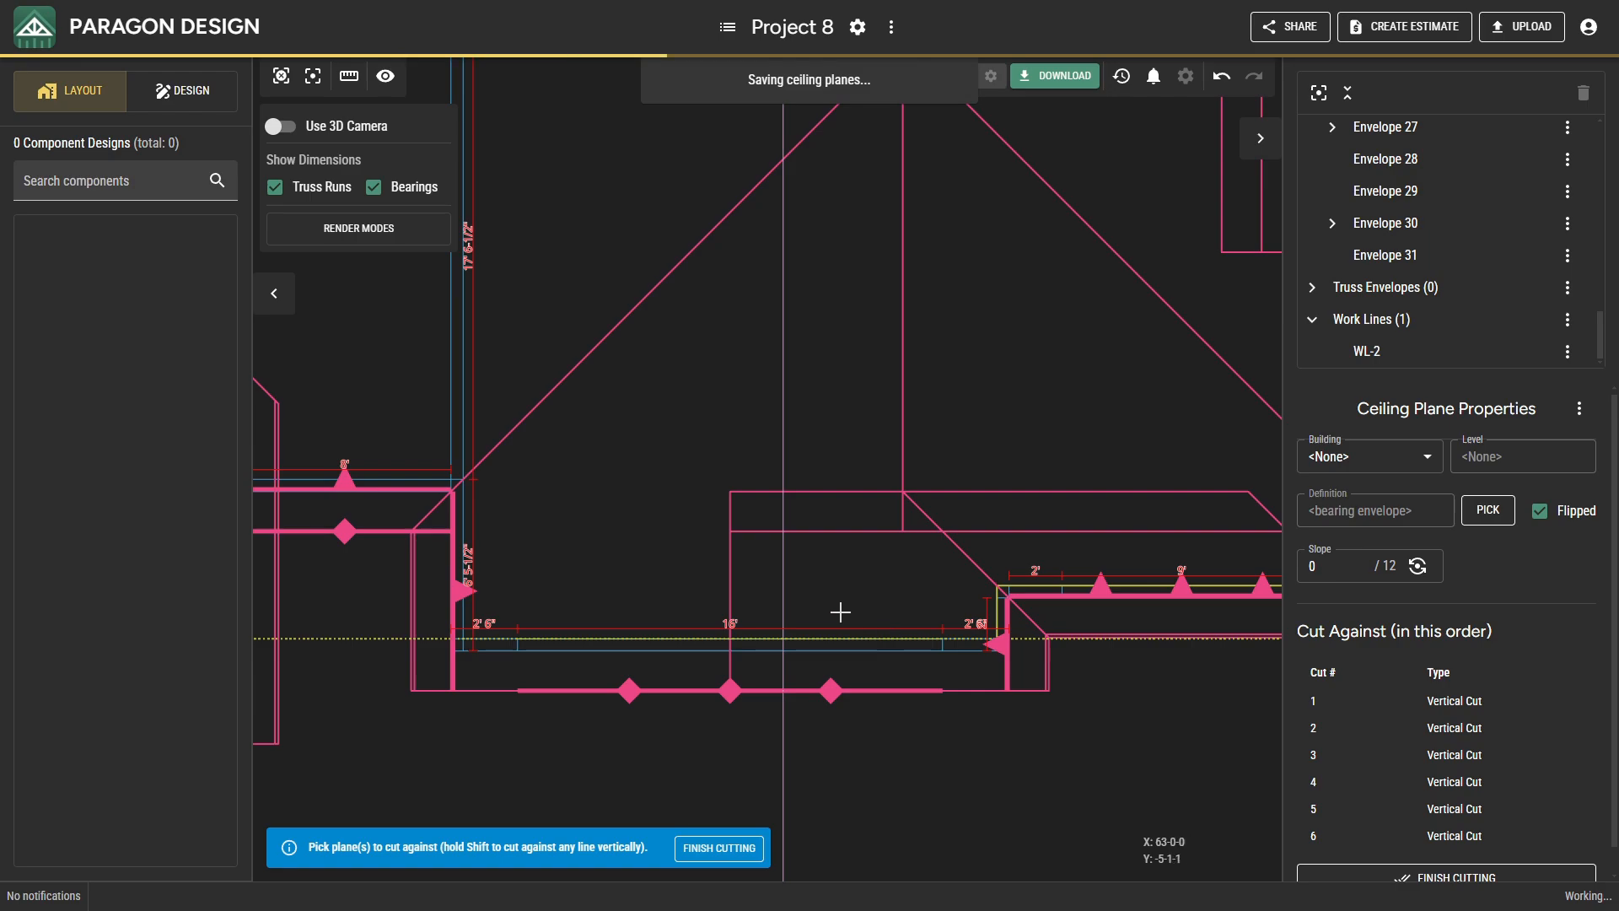
pyautogui.keyDown('shift'); pyautogui.click(488, 521); pyautogui.keyUp('shift')
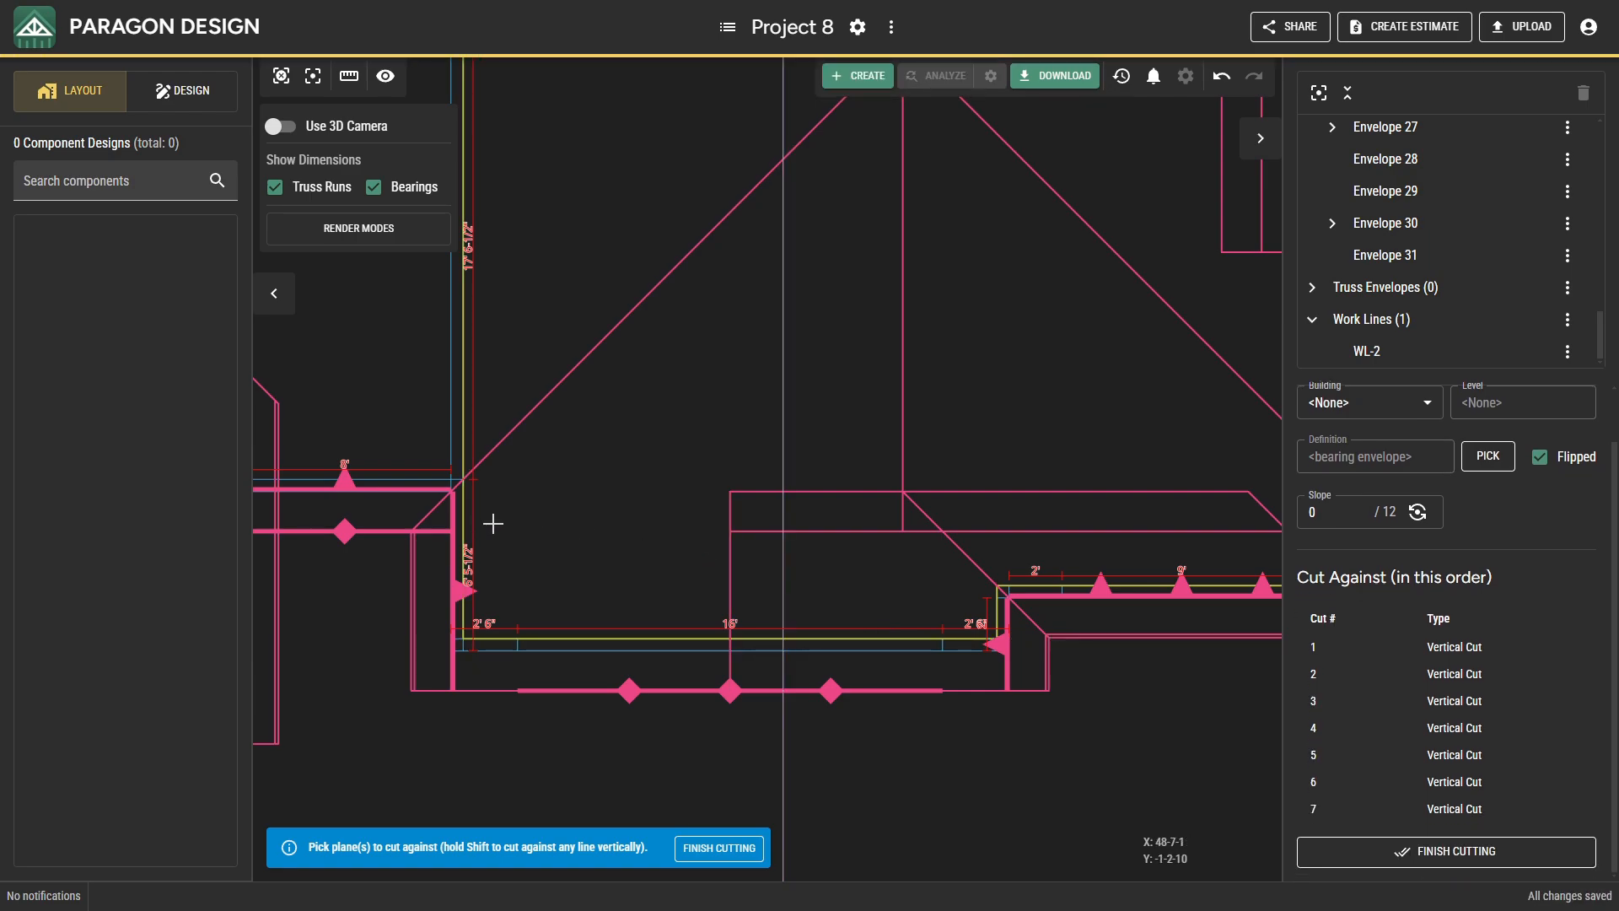
# Add vertical cuts at the 8' south wall and at the east, south and west walls of the 12' wide front projection.
pyautogui.scroll(-3, 496, 523)
pyautogui.moveTo(524, 527); pyautogui.dragTo(834, 734, button='middle')
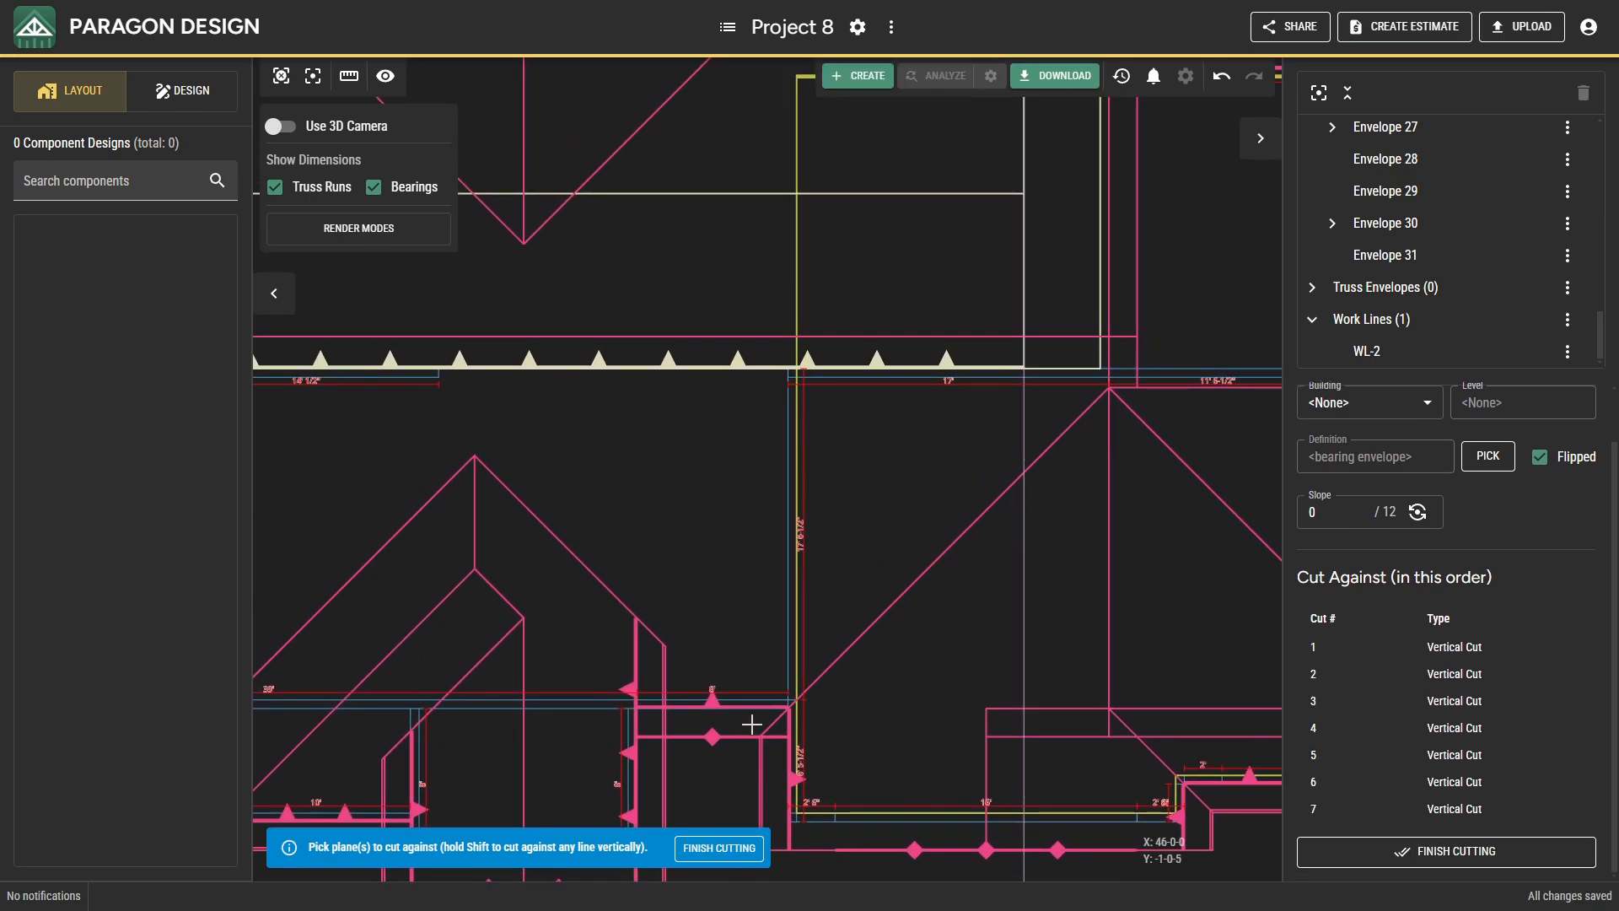
pyautogui.moveTo(738, 712); pyautogui.dragTo(839, 640, button='middle')
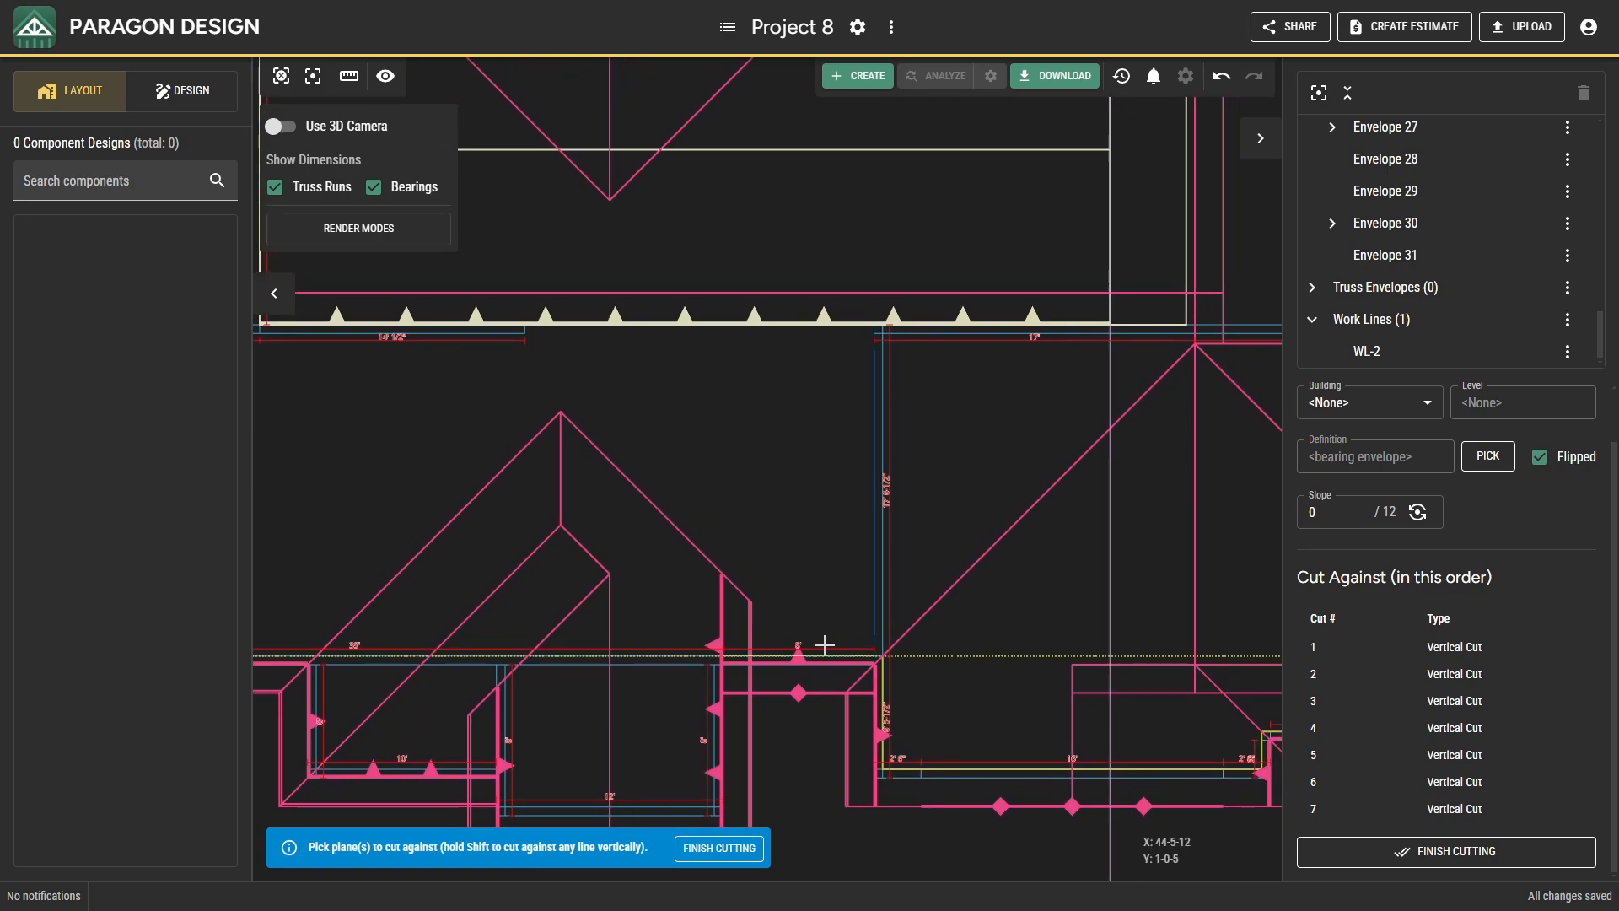
pyautogui.click(822, 645)
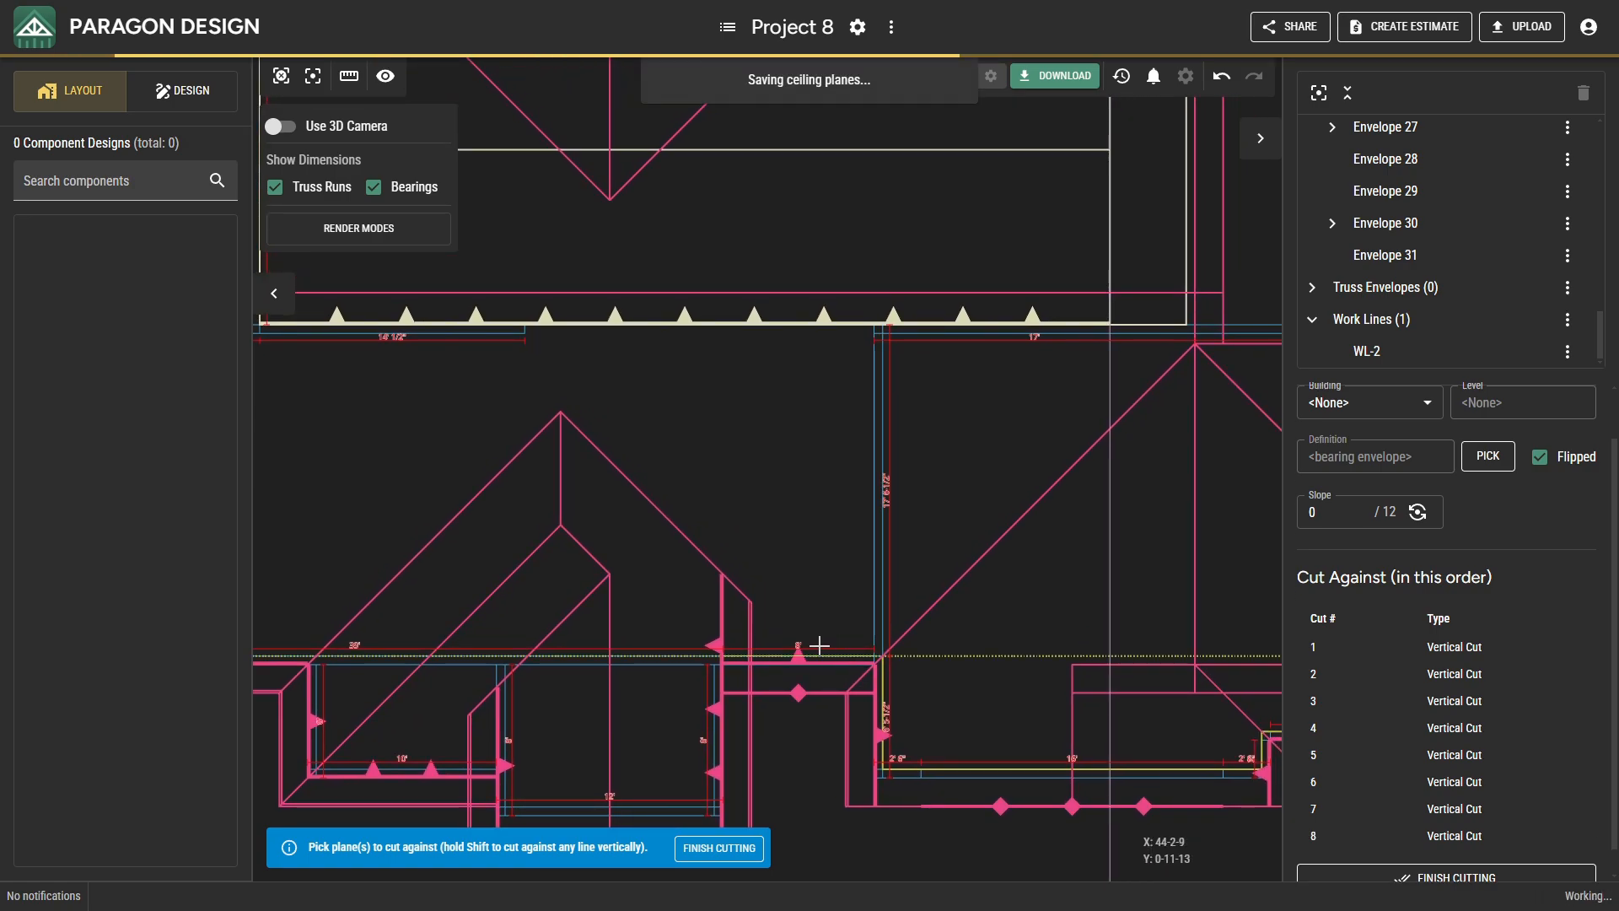
pyautogui.click(706, 687)
pyautogui.moveTo(689, 669); pyautogui.dragTo(773, 542, button='middle')
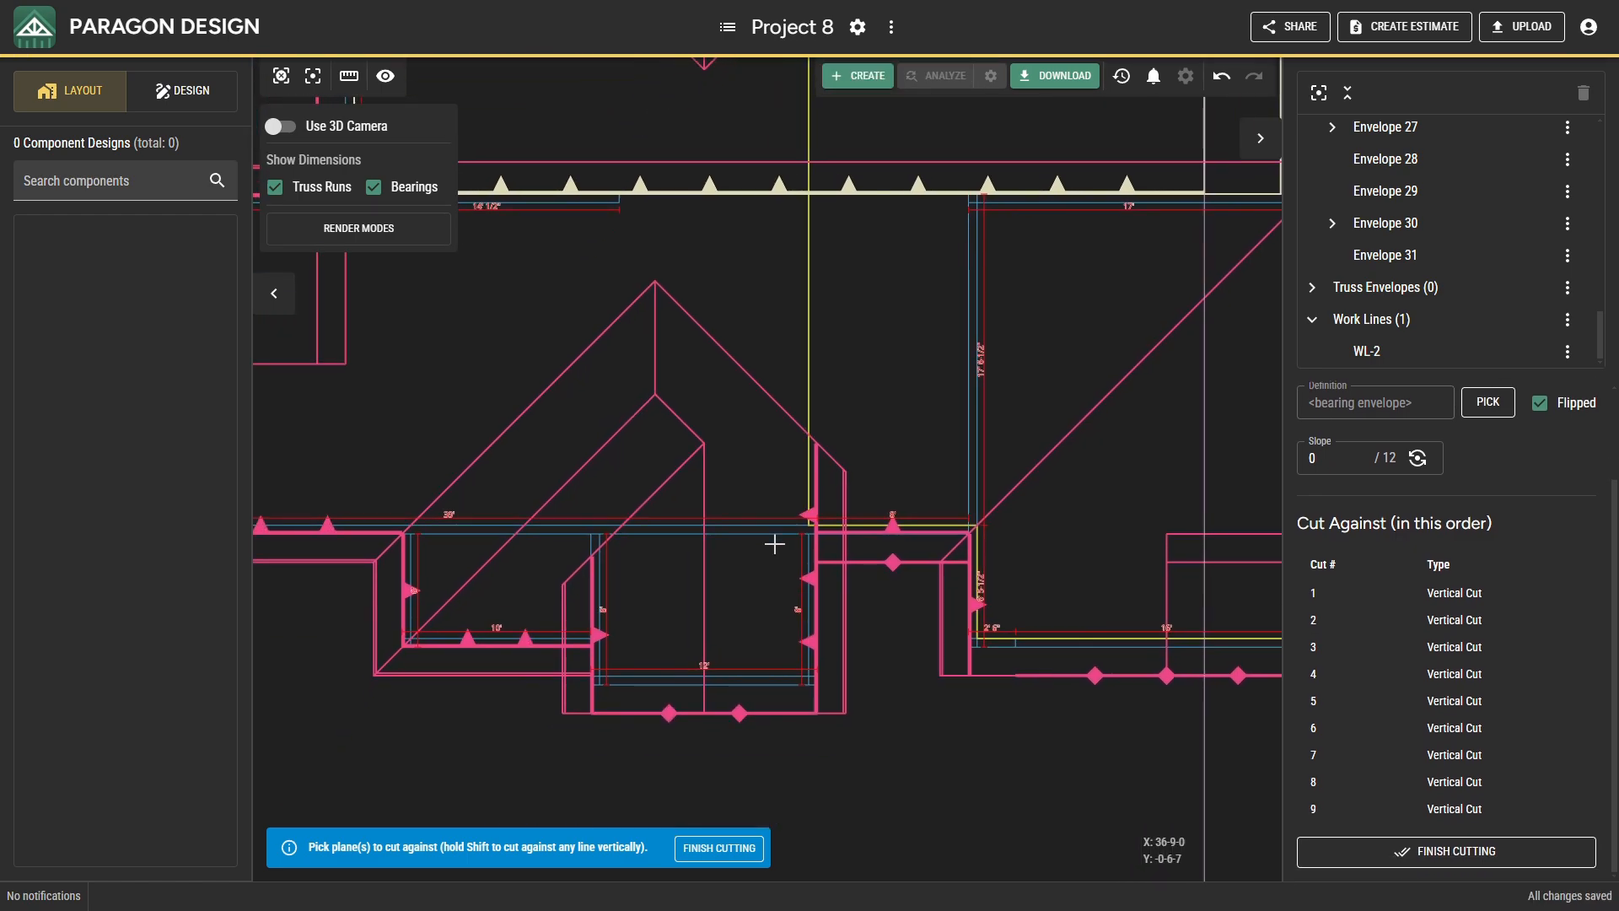
pyautogui.click(766, 672)
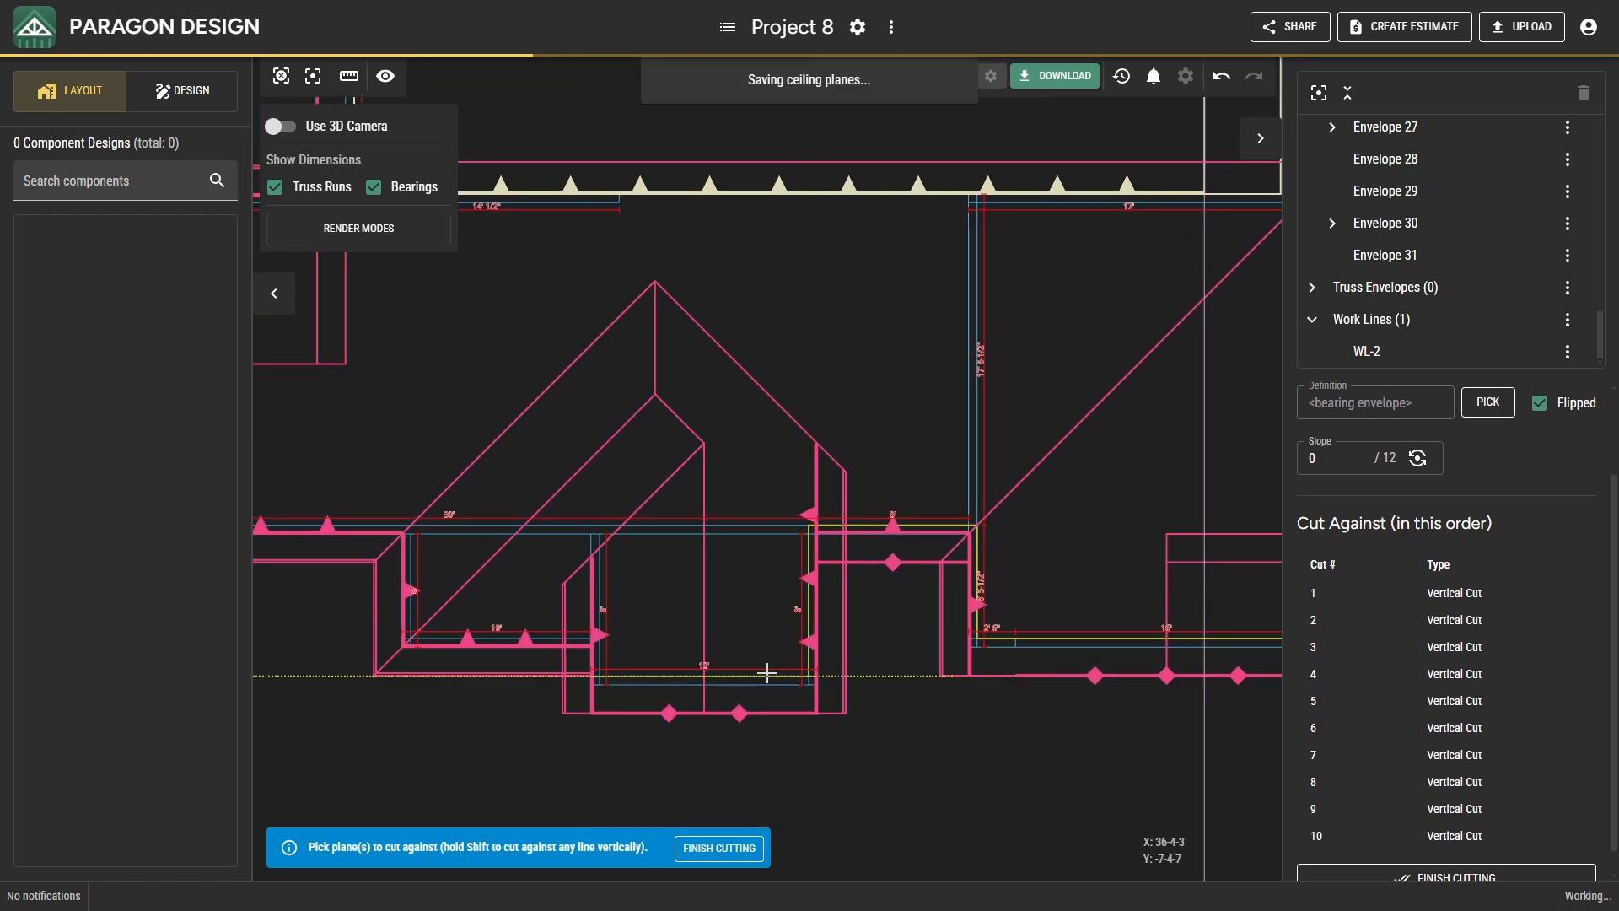
pyautogui.click(603, 616)
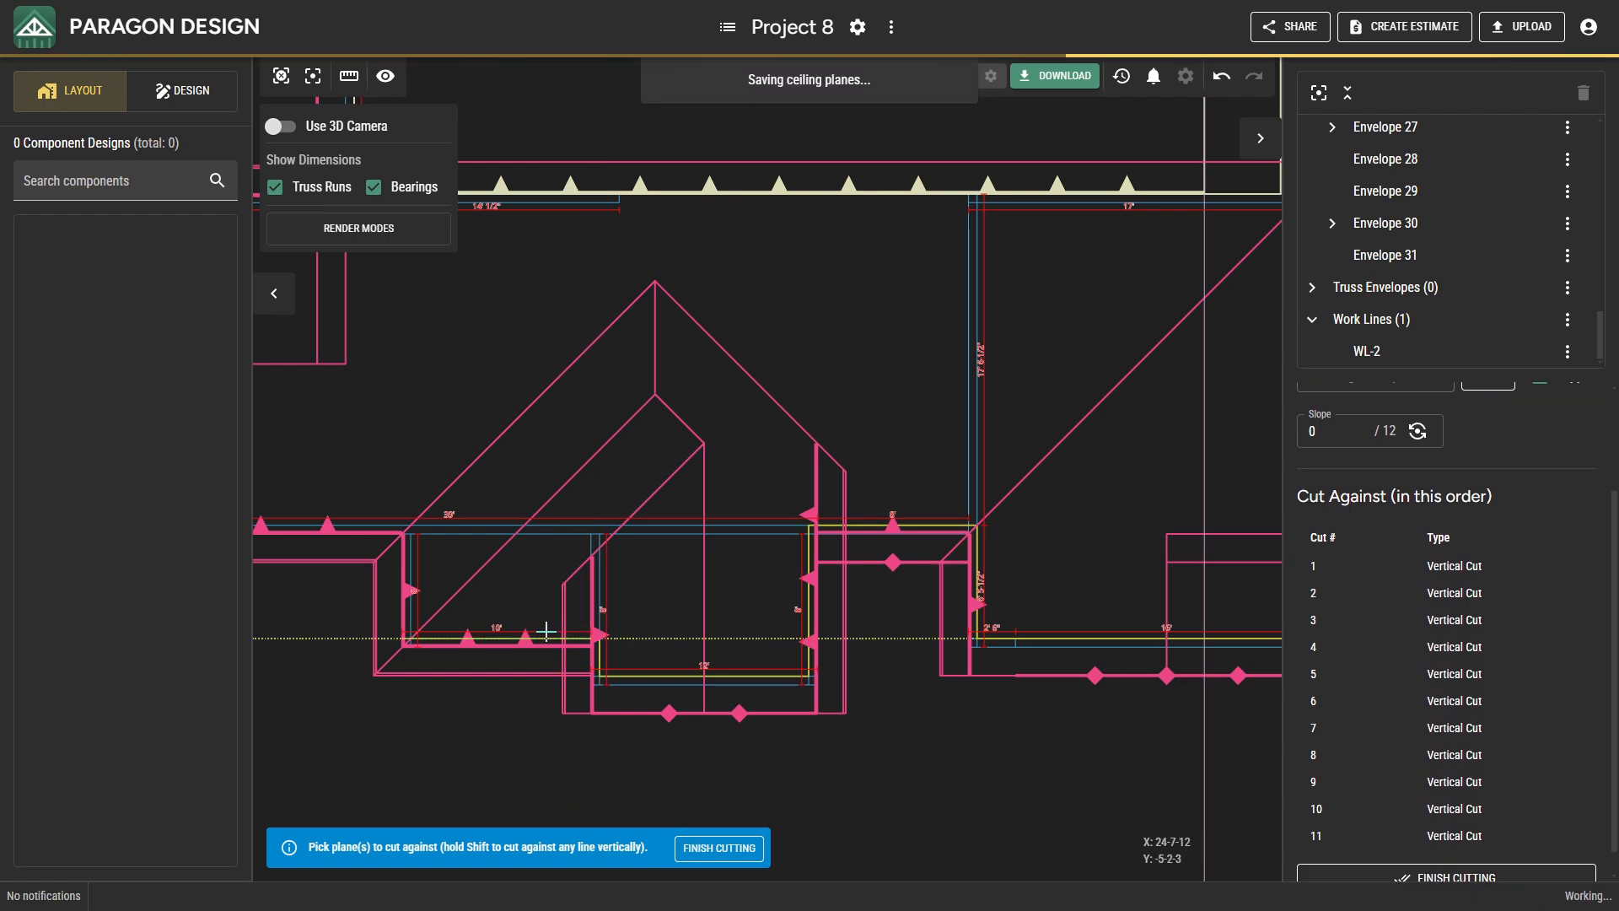
# Continue the flat ceiling's vertical cuts at the 10' projection's west wall and the west section's south, west and north bearings.
pyautogui.click(414, 572)
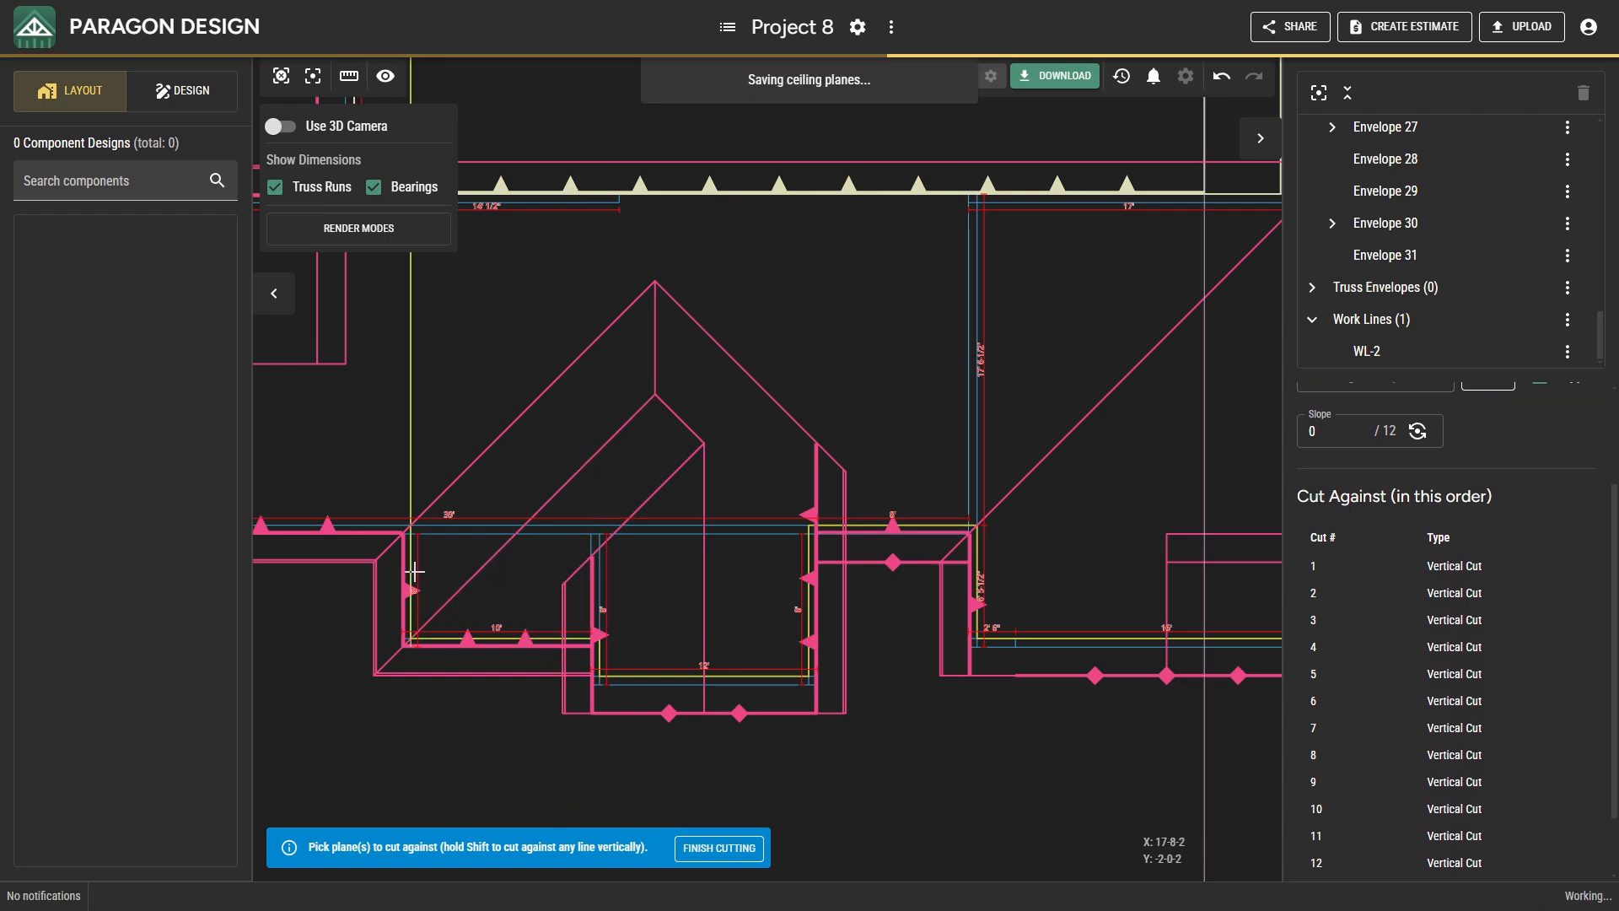
pyautogui.moveTo(442, 576); pyautogui.dragTo(795, 705, button='middle')
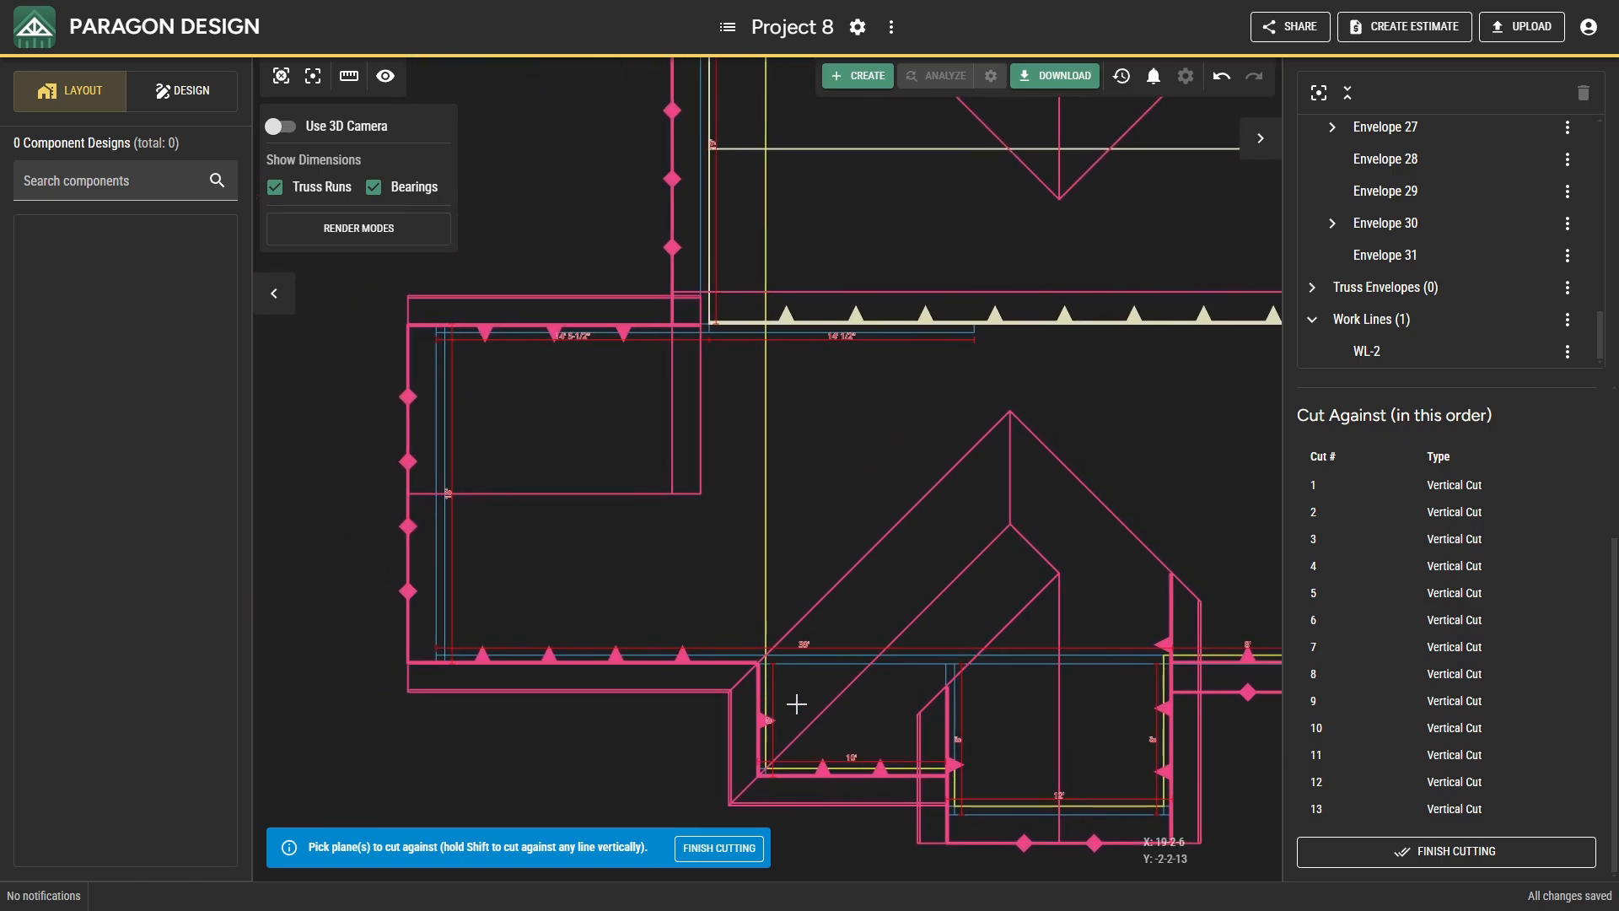
pyautogui.click(667, 658)
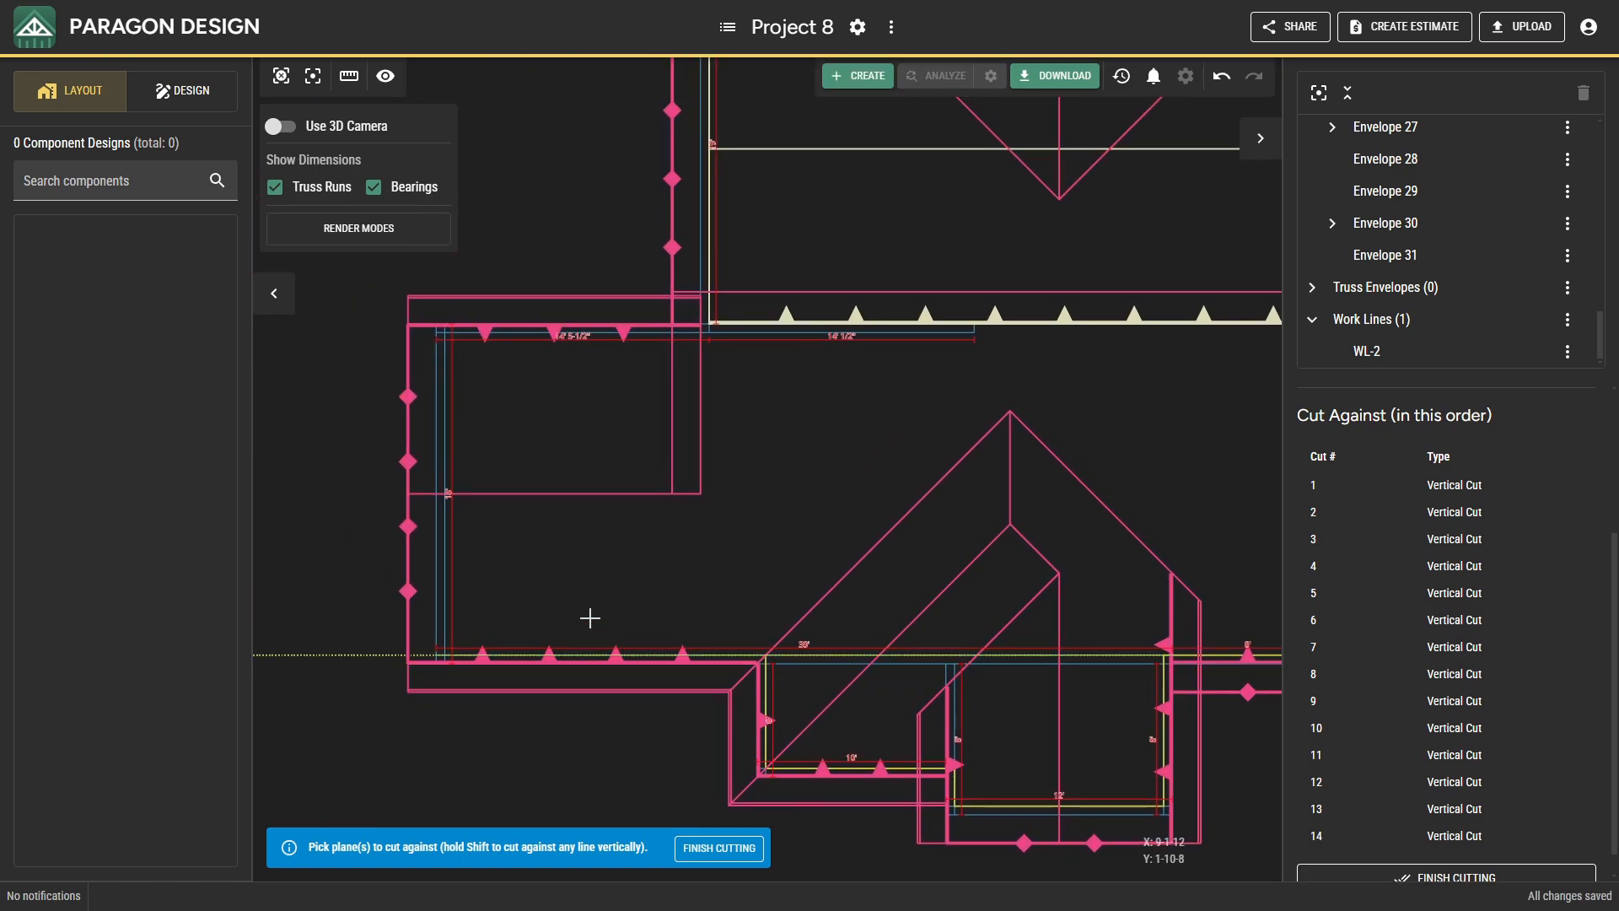
pyautogui.click(445, 542)
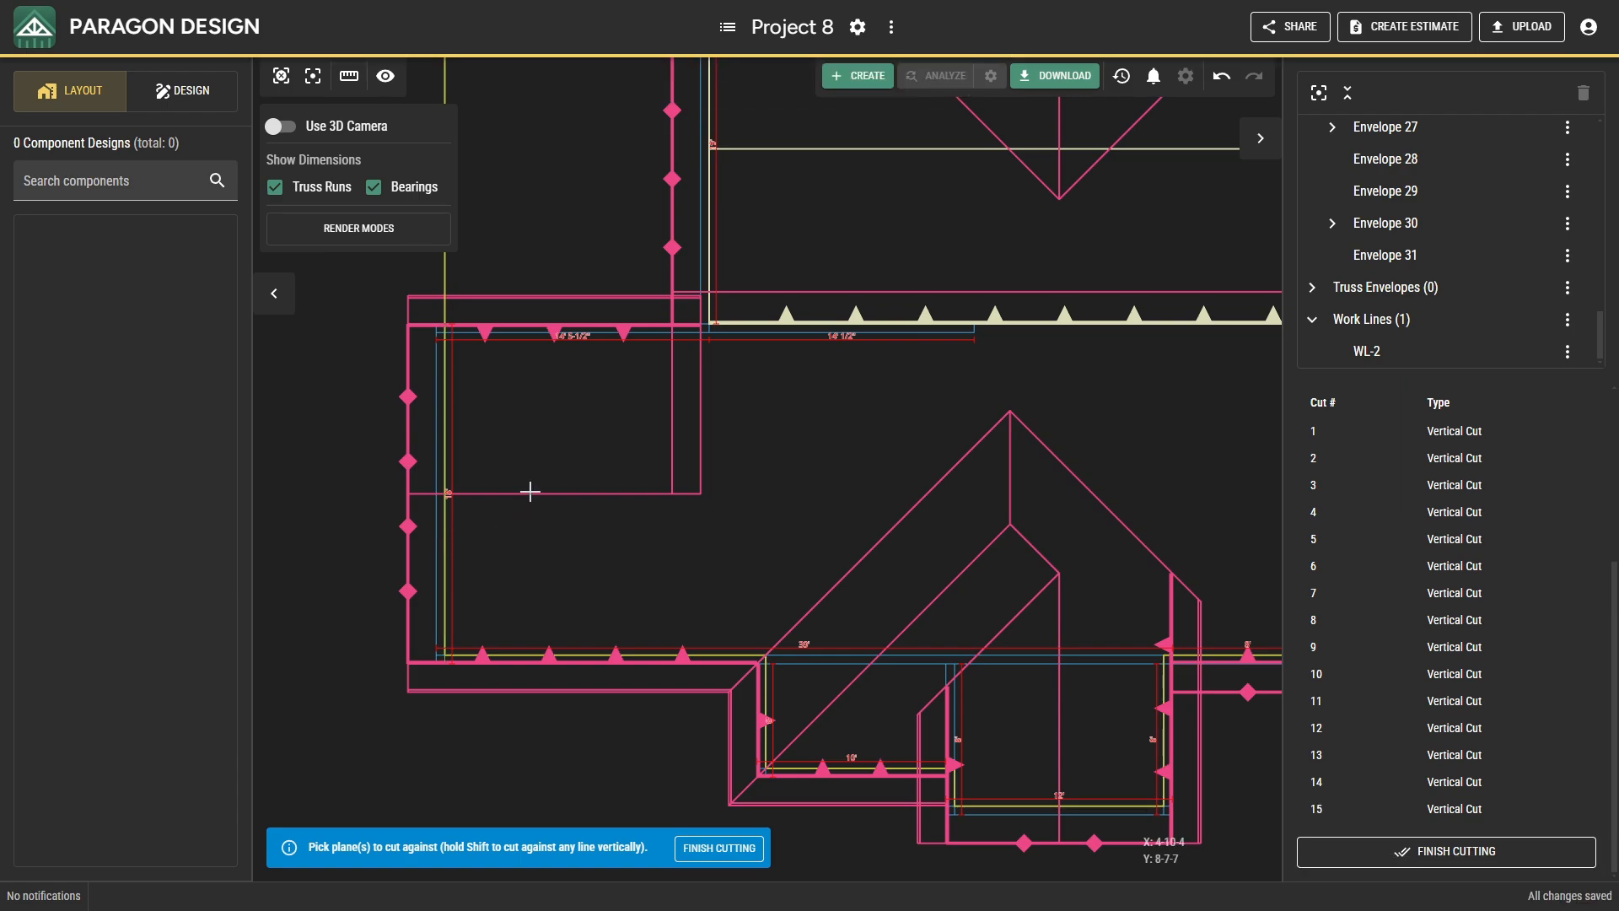
pyautogui.click(558, 357)
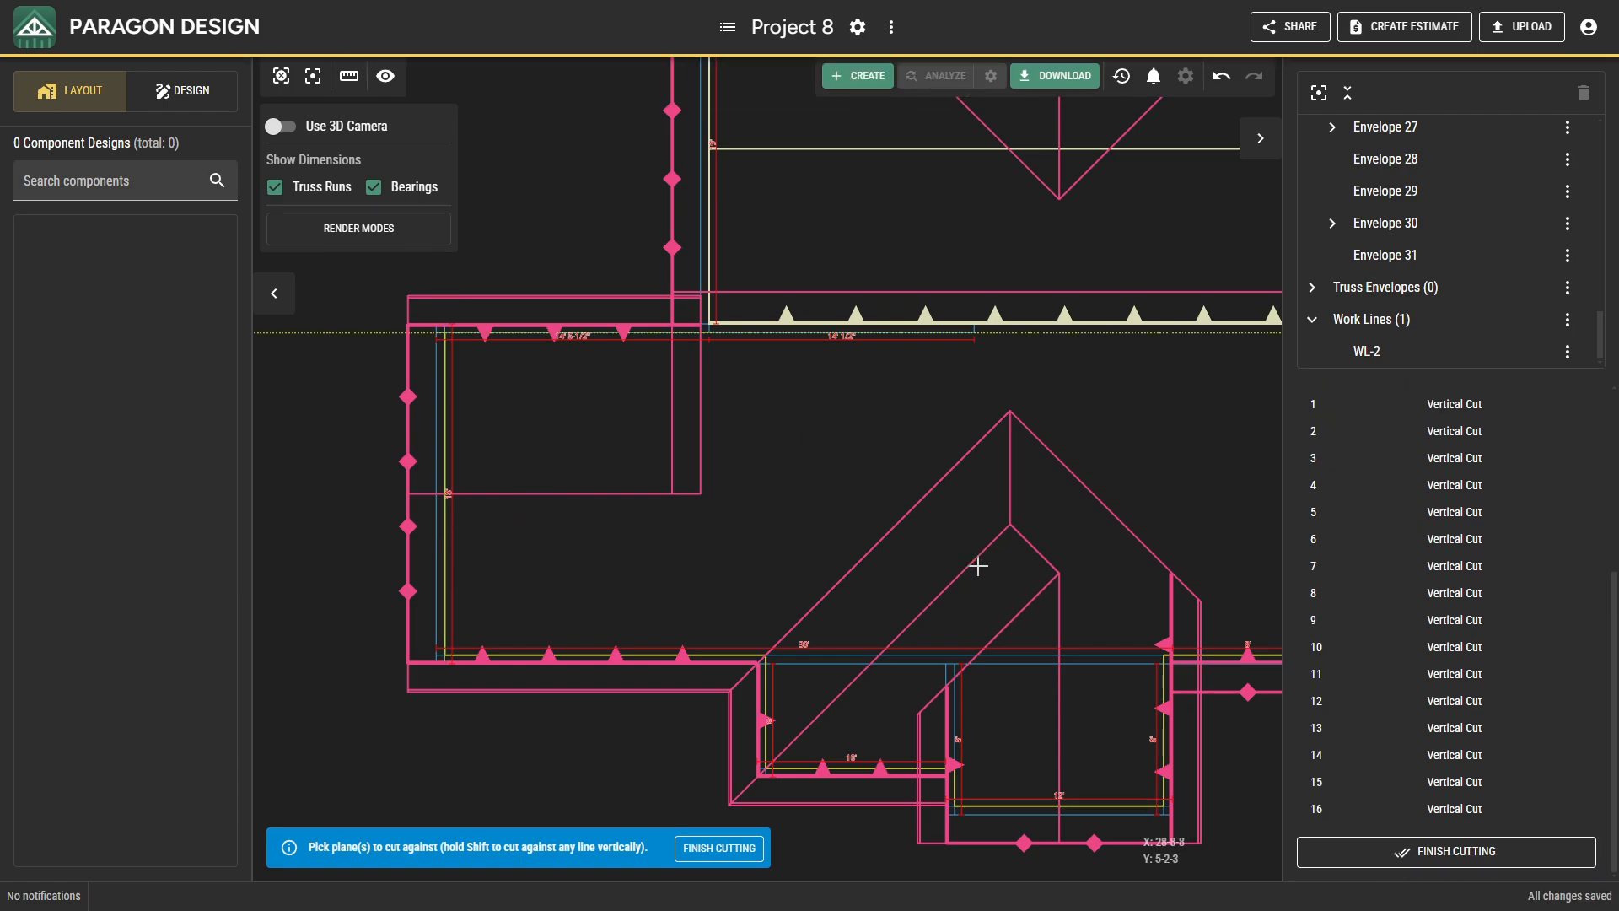
# Add the final vertical cut at the main section's short east wall beside the east section, and review the ceiling planes in 3D.
pyautogui.scroll(-2, 978, 565)
pyautogui.moveTo(976, 565); pyautogui.dragTo(377, 608, button='middle')
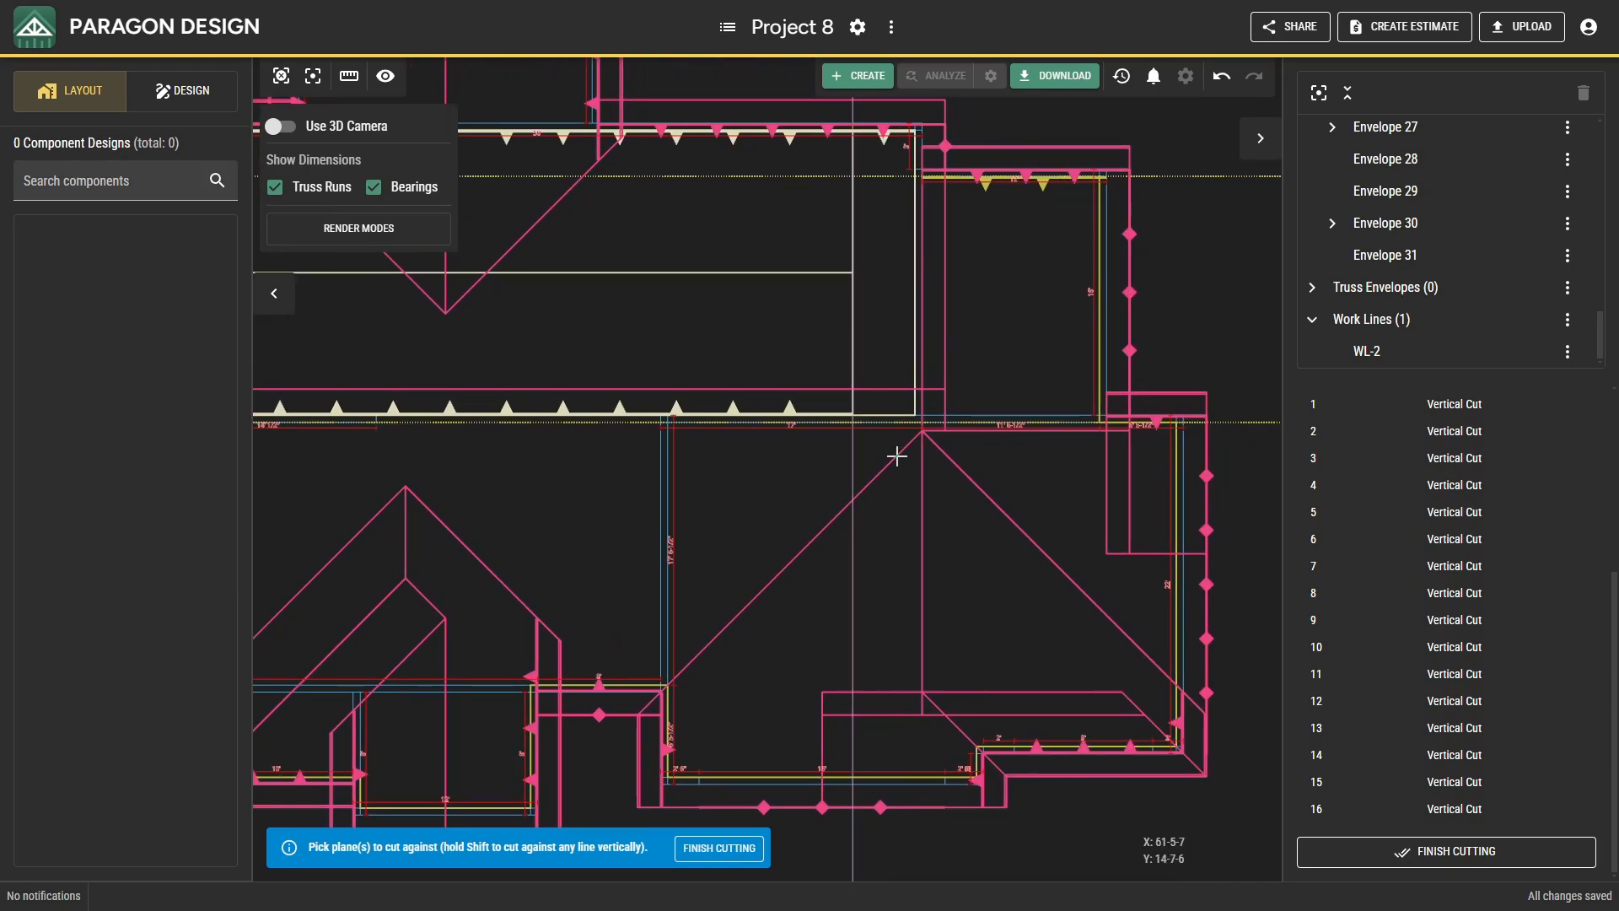
pyautogui.moveTo(955, 430); pyautogui.dragTo(833, 504, button='middle')
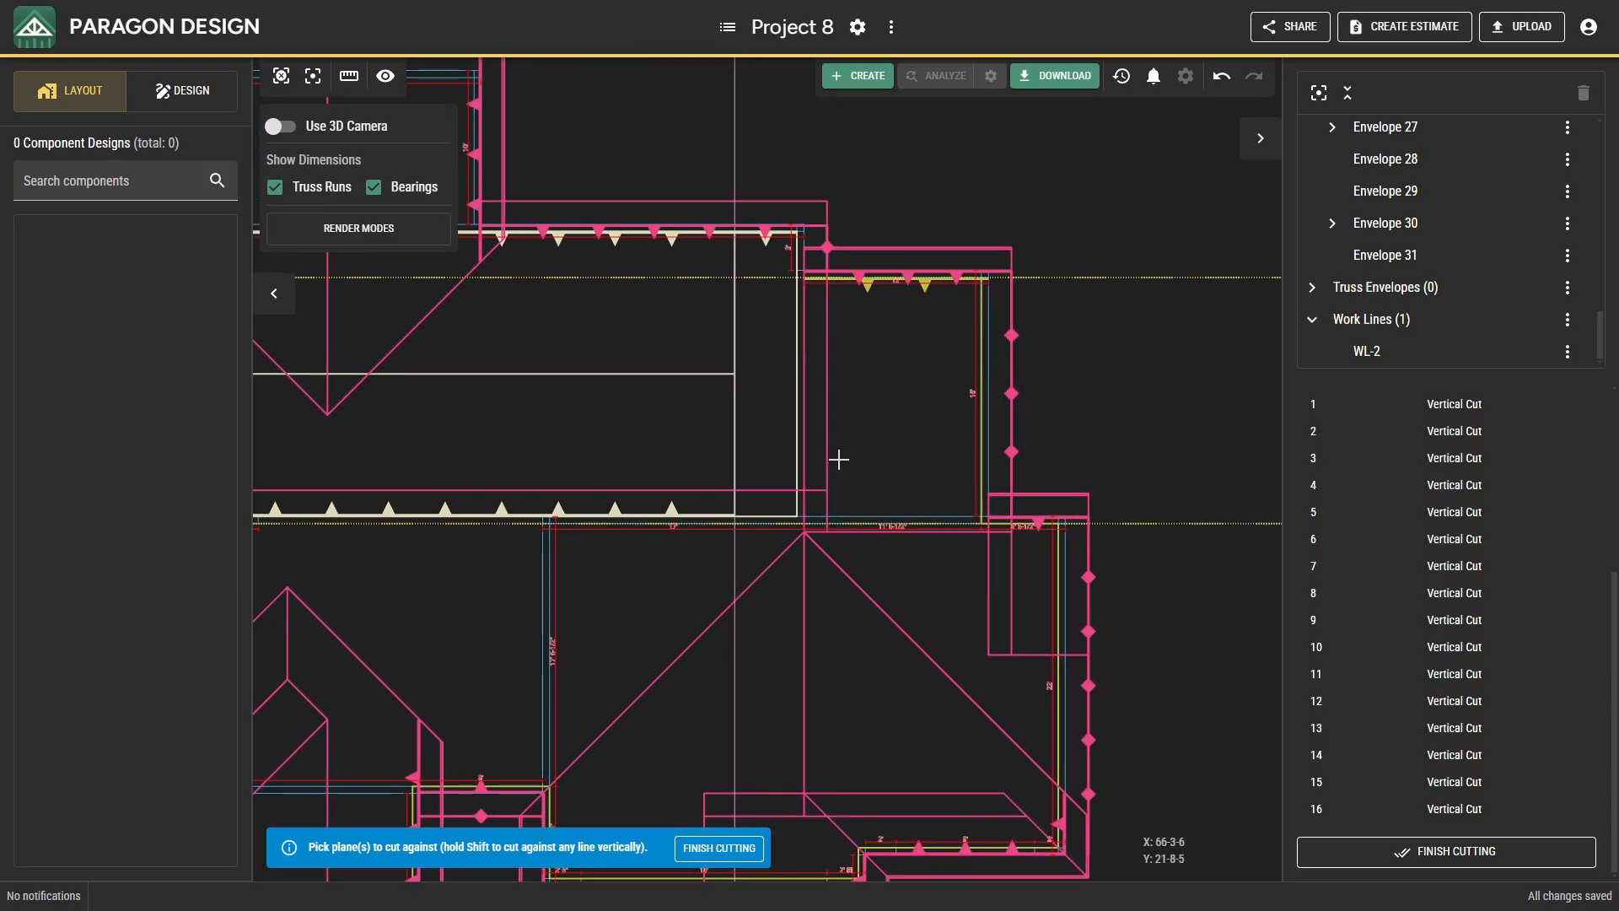
pyautogui.scroll(3, 838, 458)
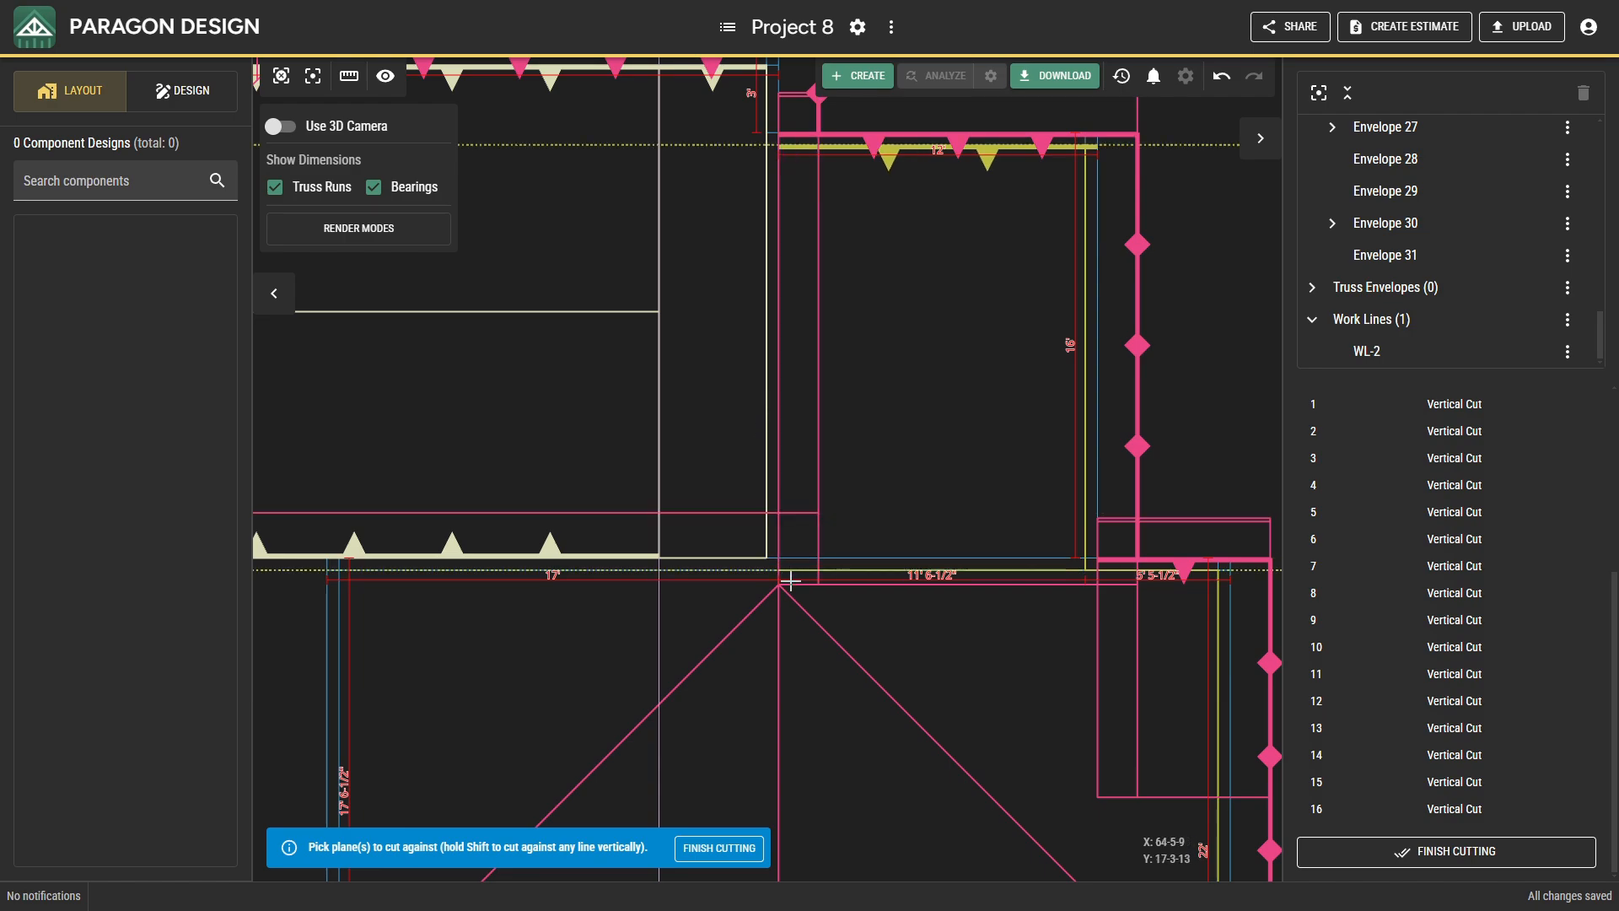
pyautogui.click(767, 125)
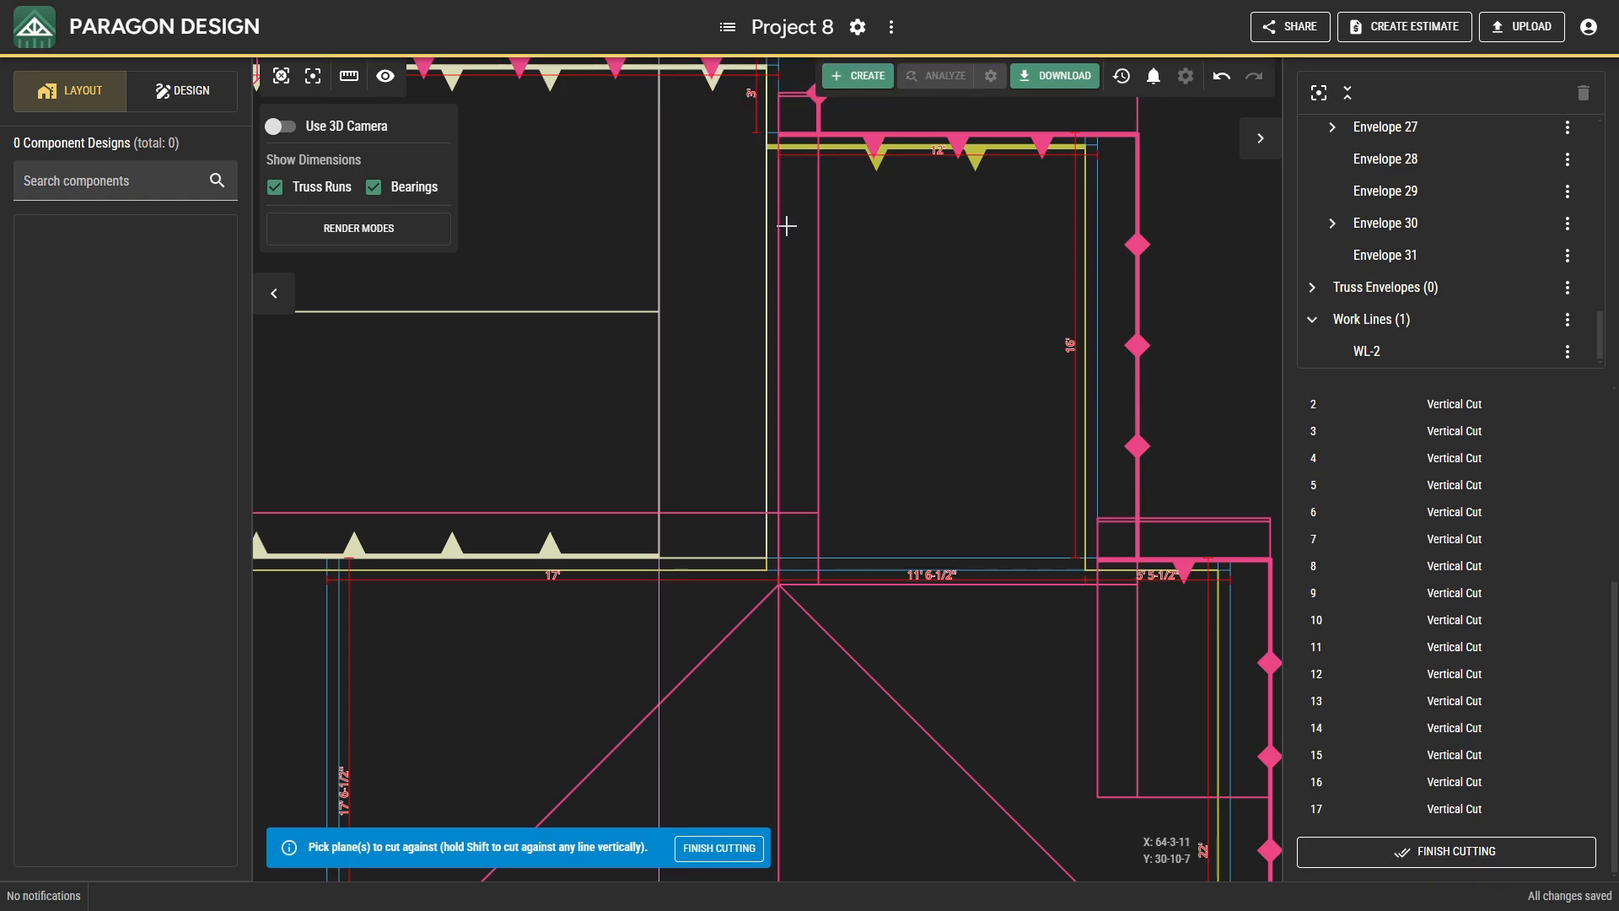
pyautogui.click(293, 70)
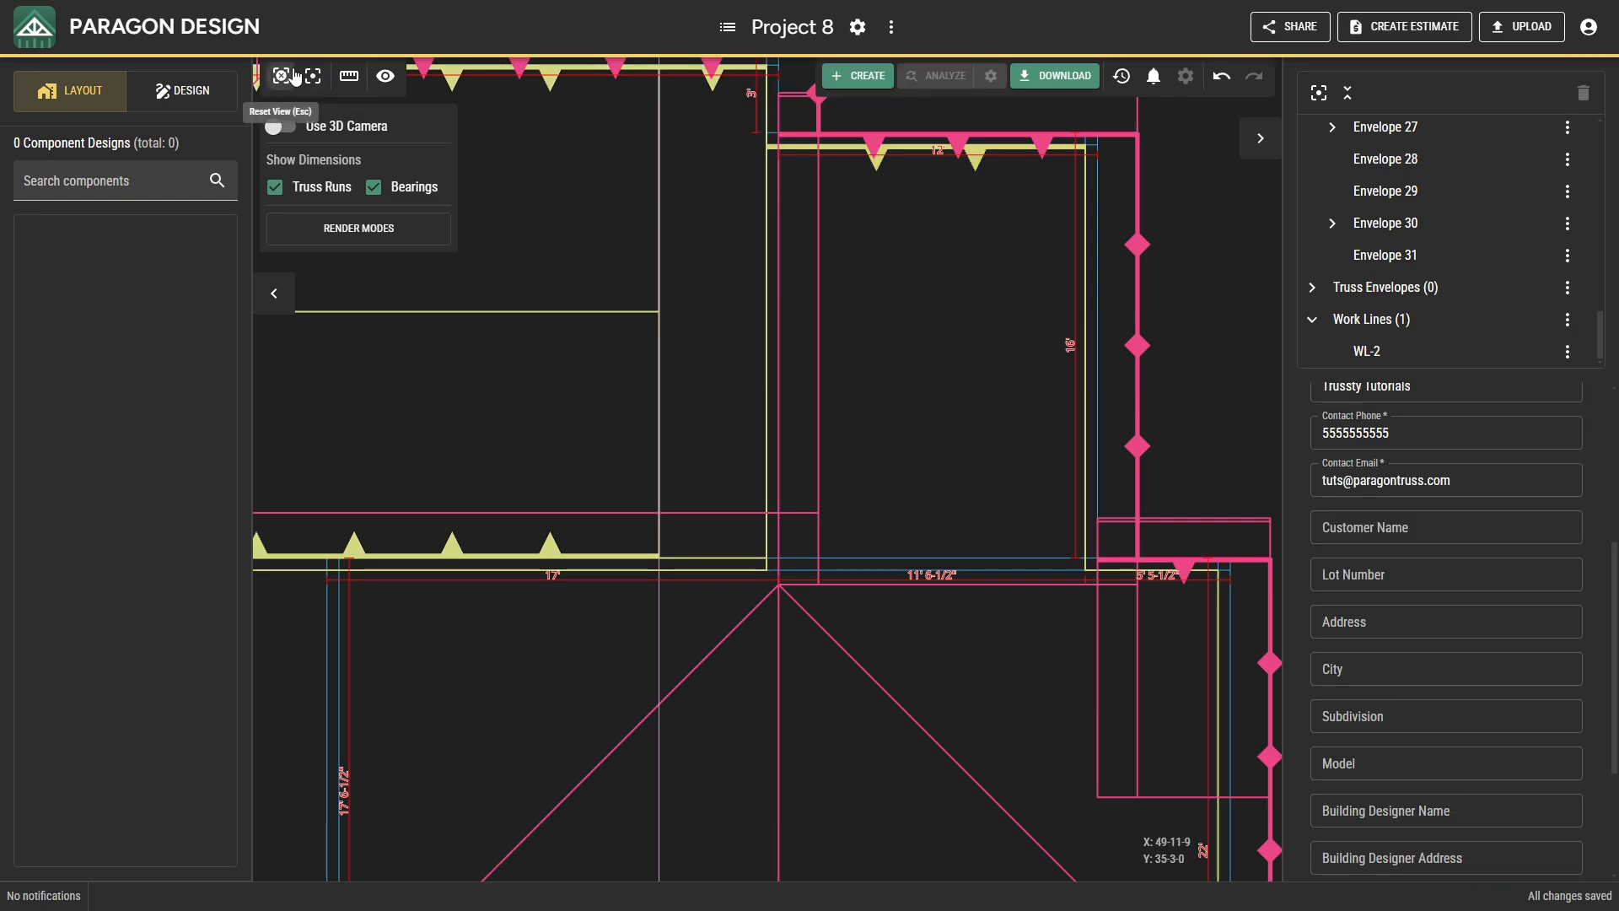
pyautogui.click(292, 71)
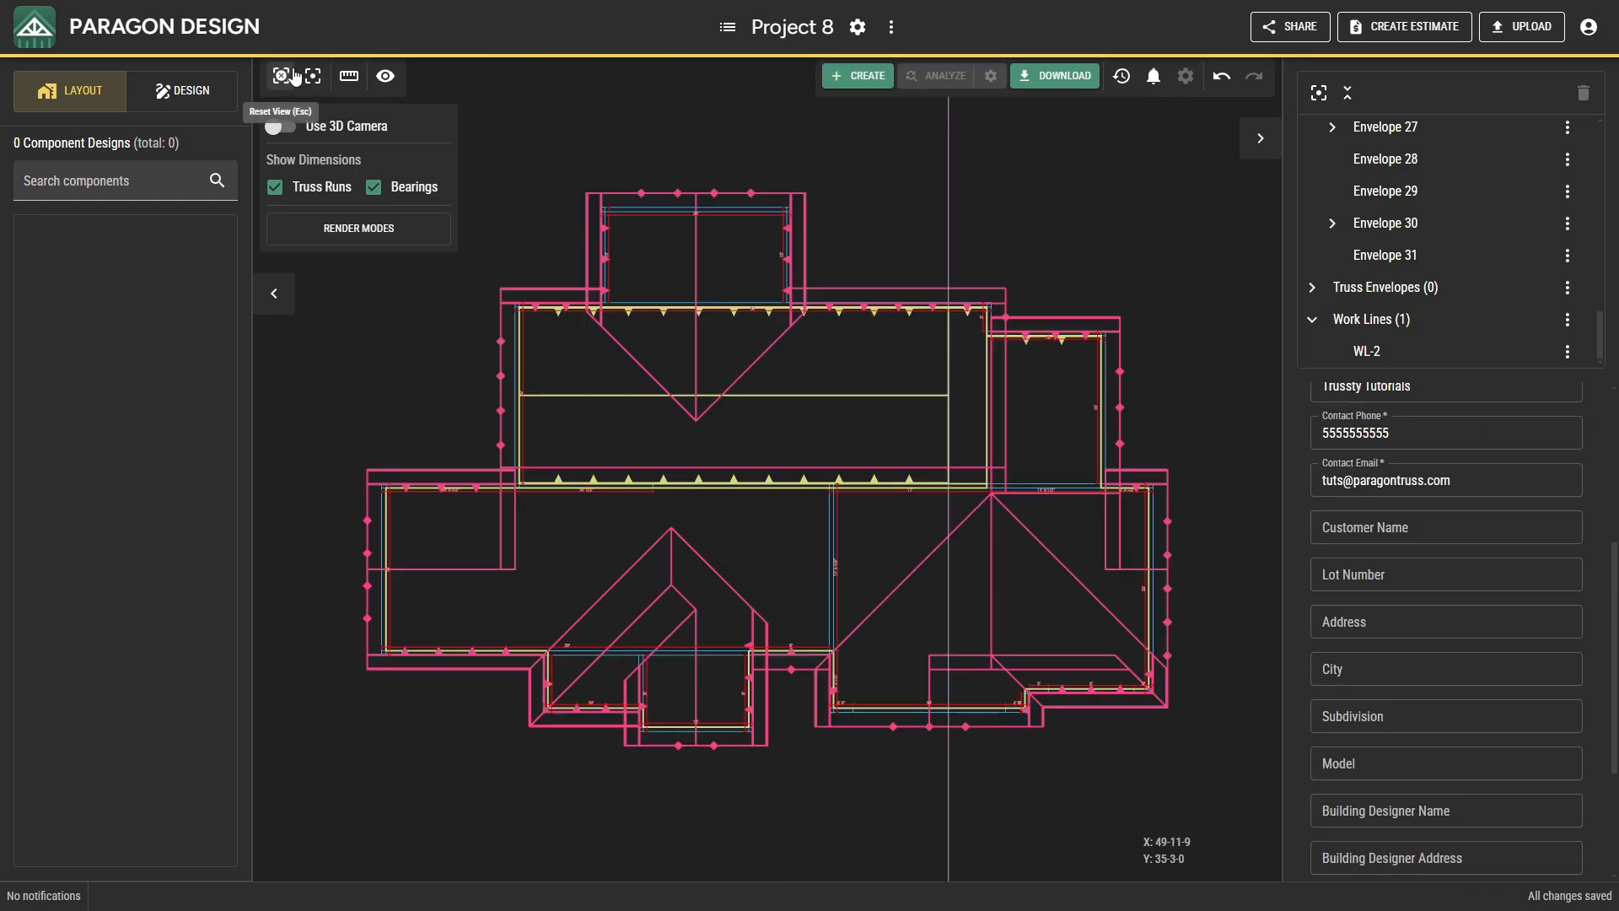
pyautogui.click(283, 127)
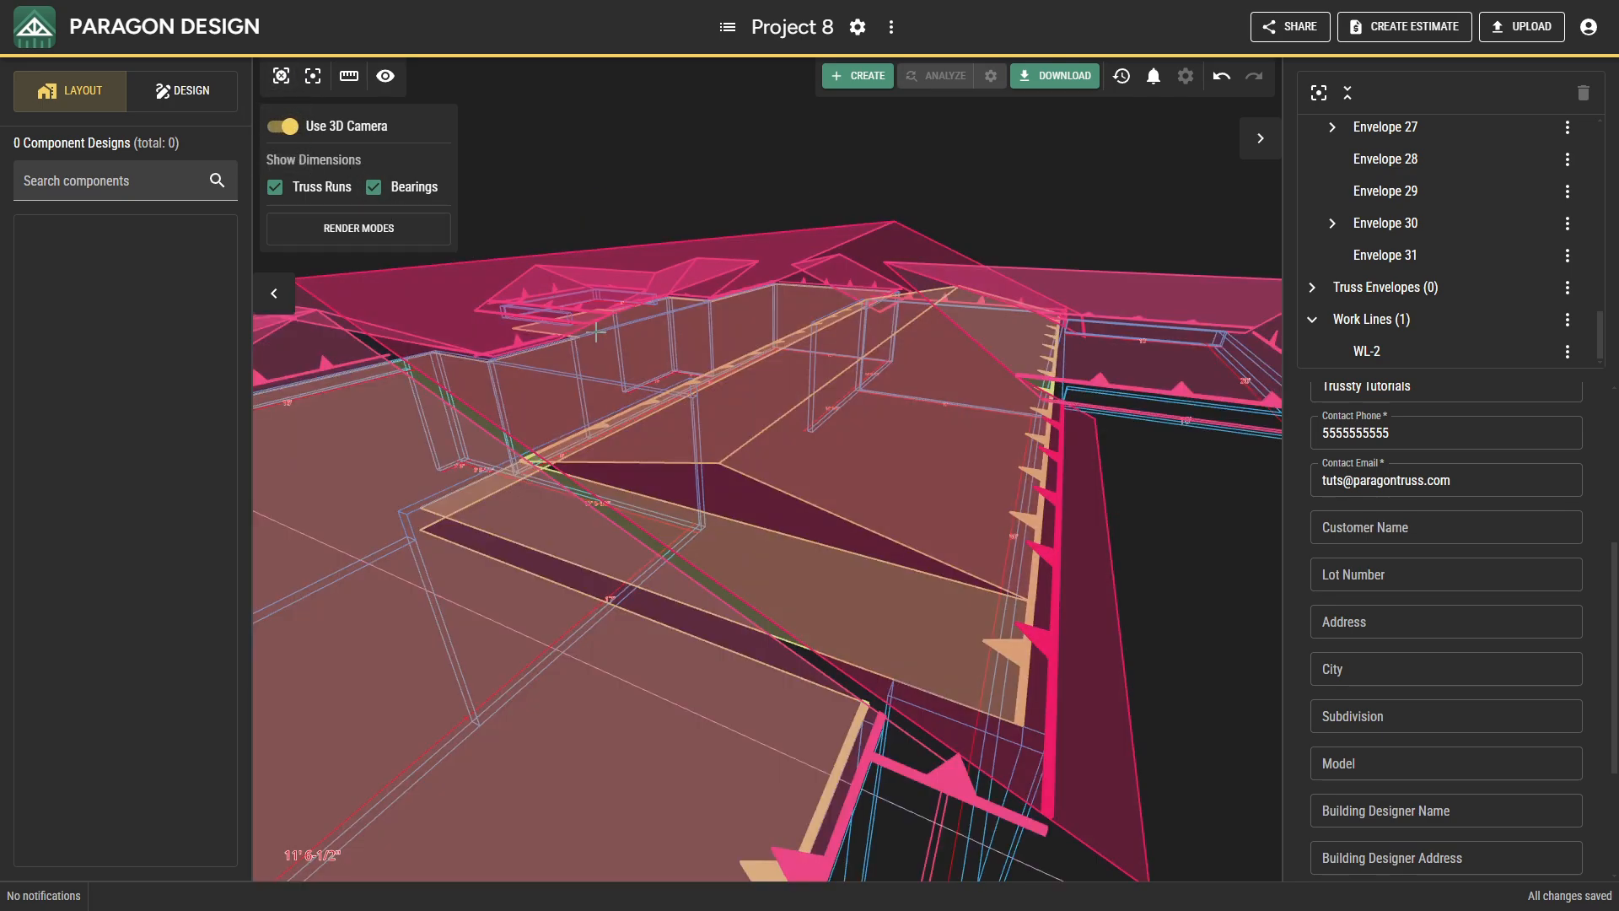
pyautogui.scroll(-5, 628, 362)
pyautogui.moveTo(629, 363); pyautogui.dragTo(894, 413, button='middle')
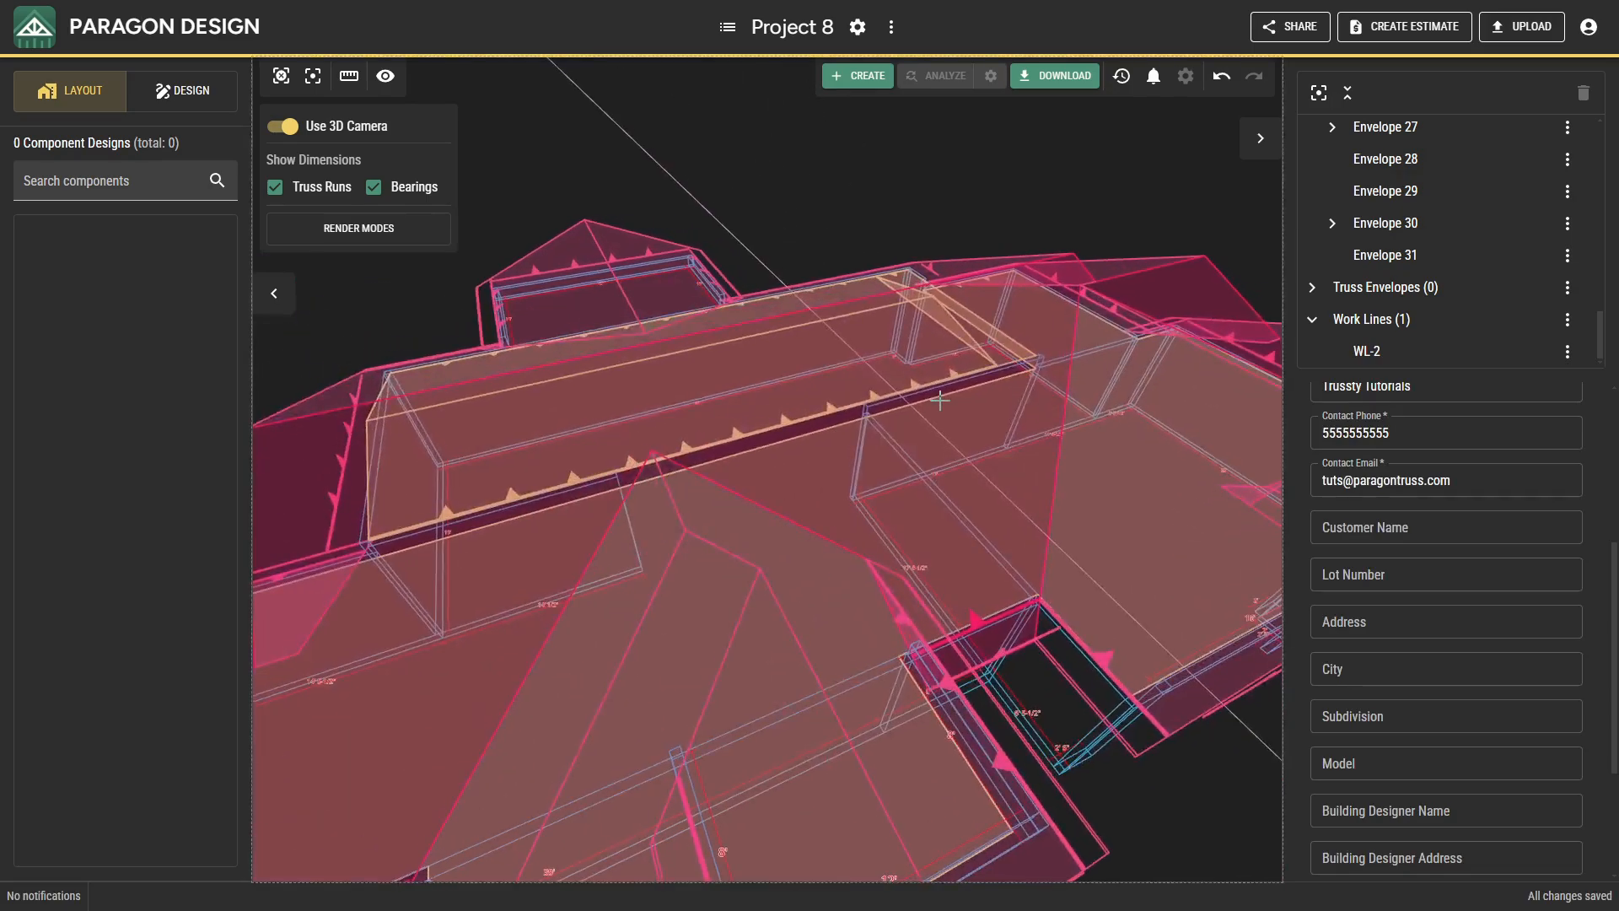
pyautogui.click(279, 127)
# Insert a single-ply roof truss envelope 2' from the main section's west bearing, with the snapping base locked to that bearing.
pyautogui.scroll(5, 523, 403)
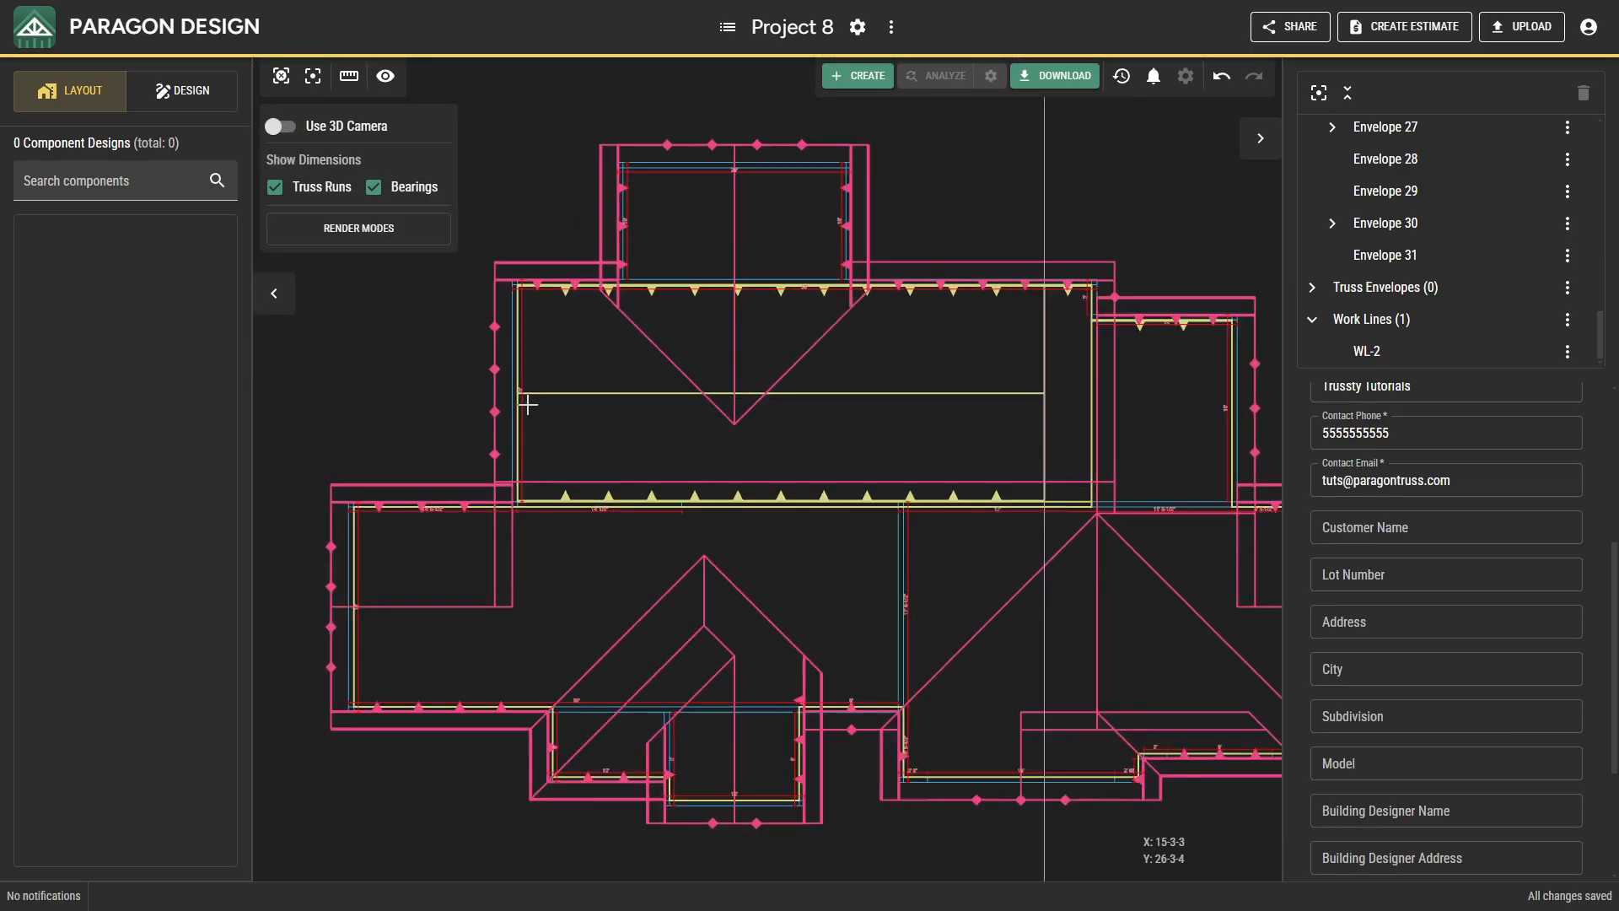
pyautogui.rightClick(555, 419)
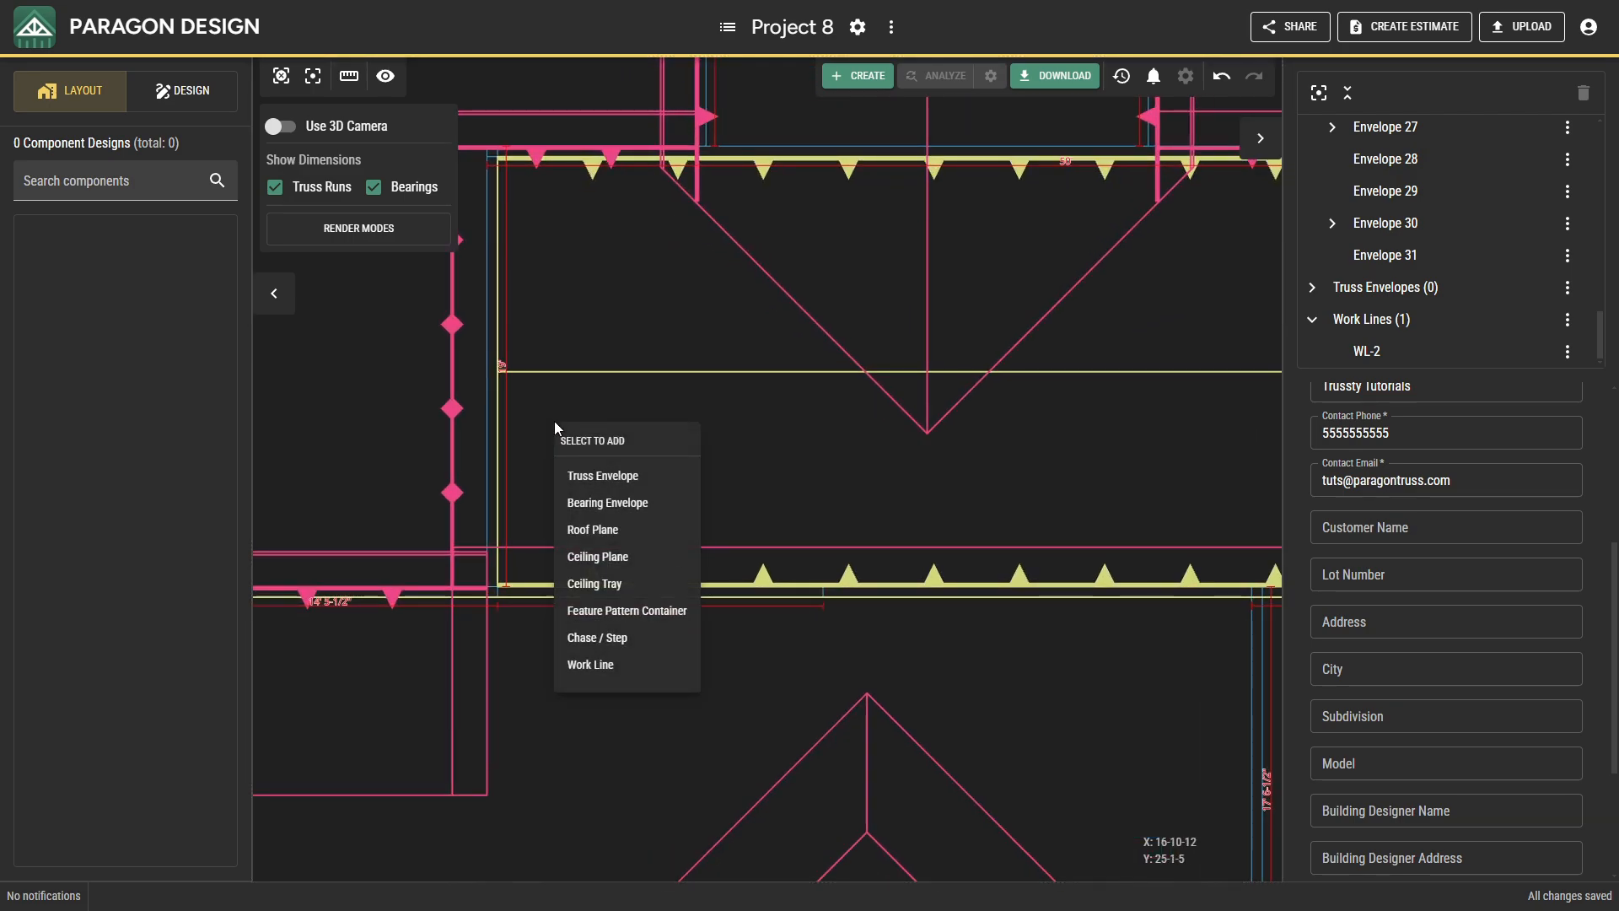
pyautogui.click(602, 476)
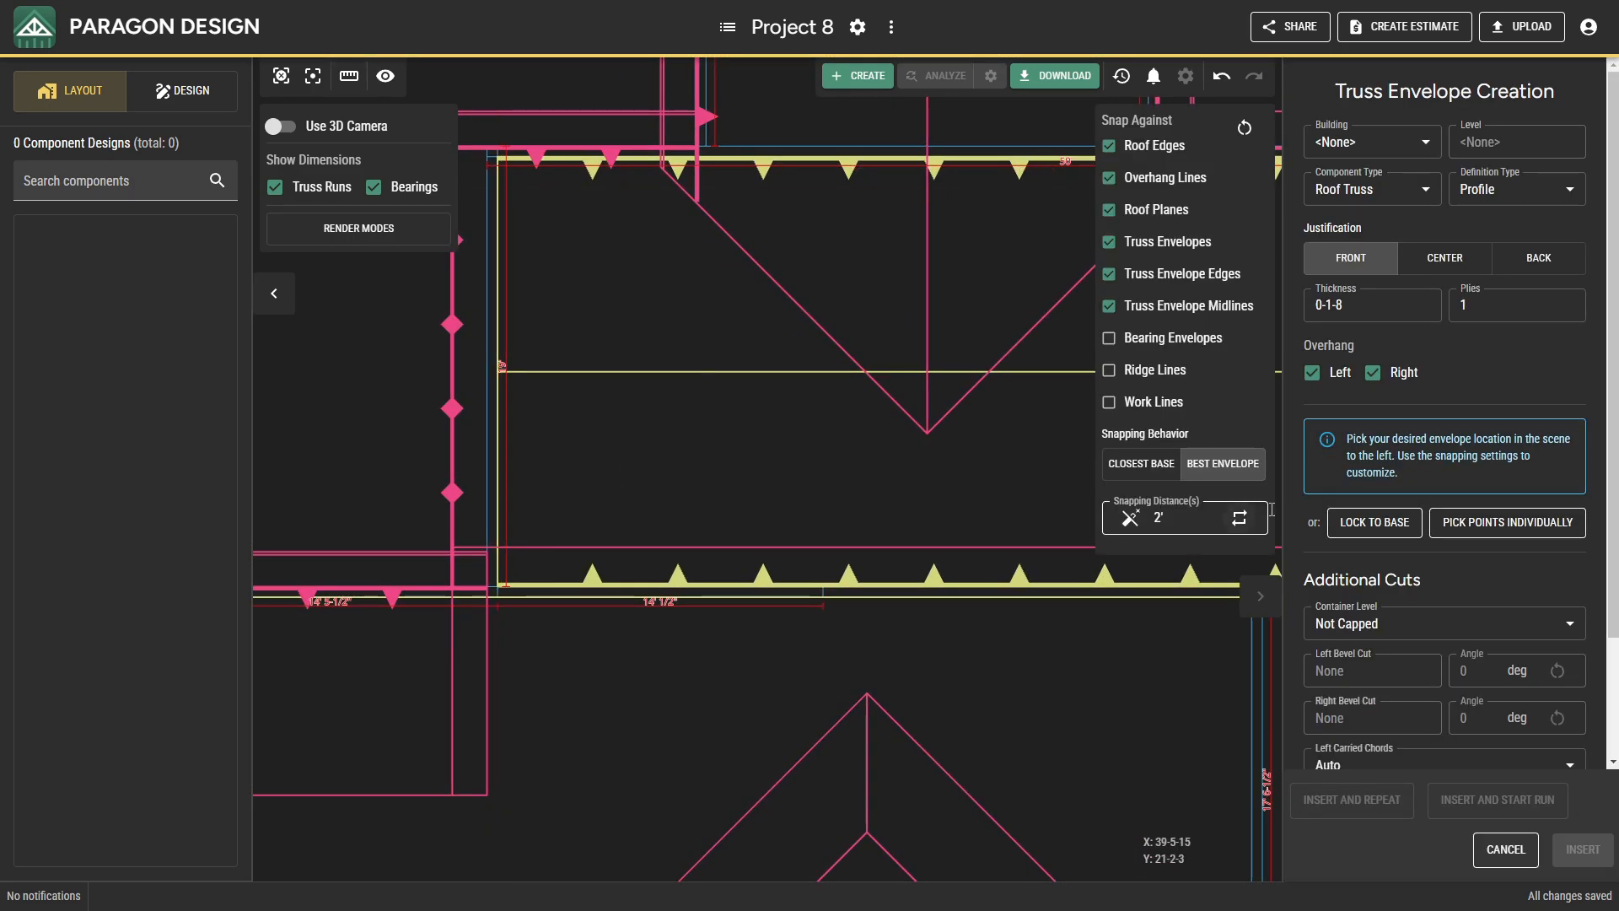
pyautogui.click(1345, 538)
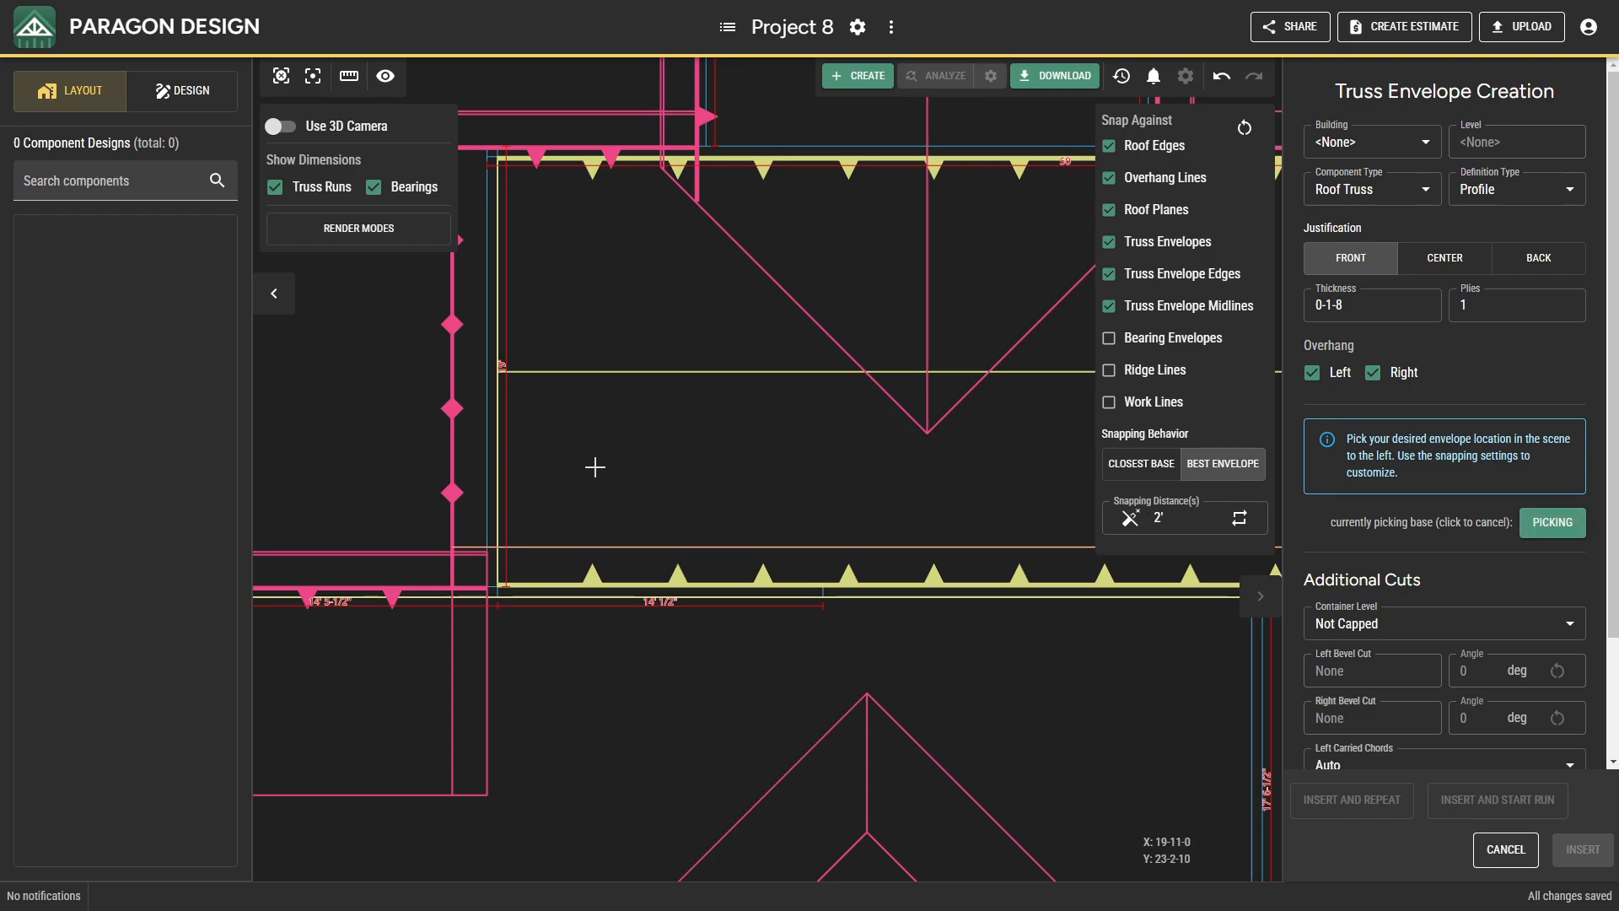
pyautogui.click(488, 463)
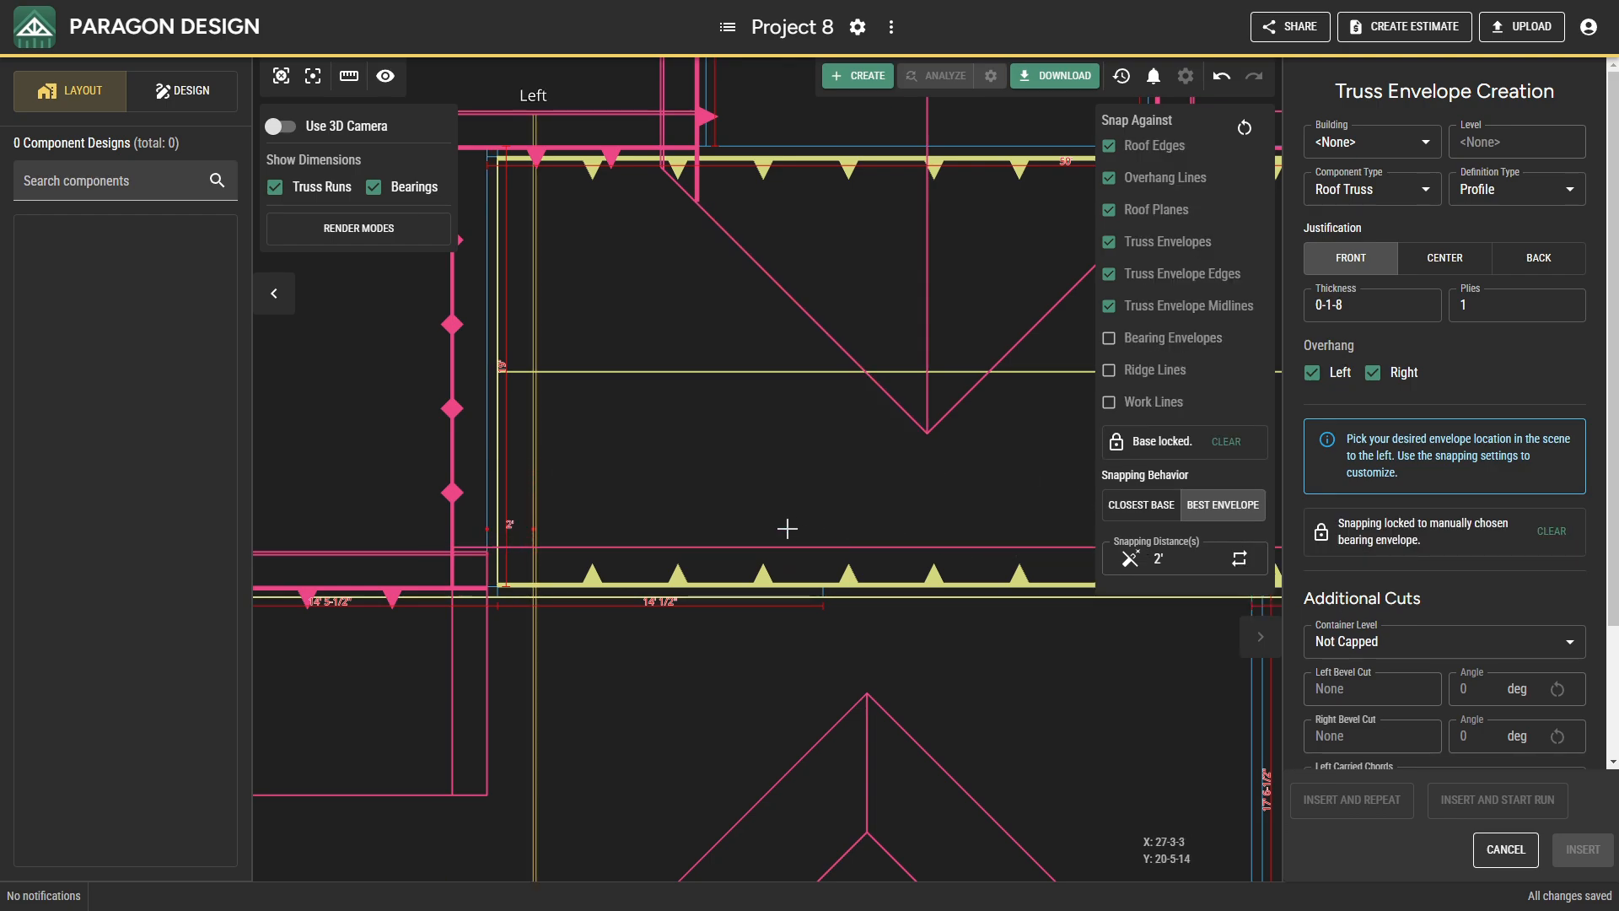
pyautogui.click(603, 494)
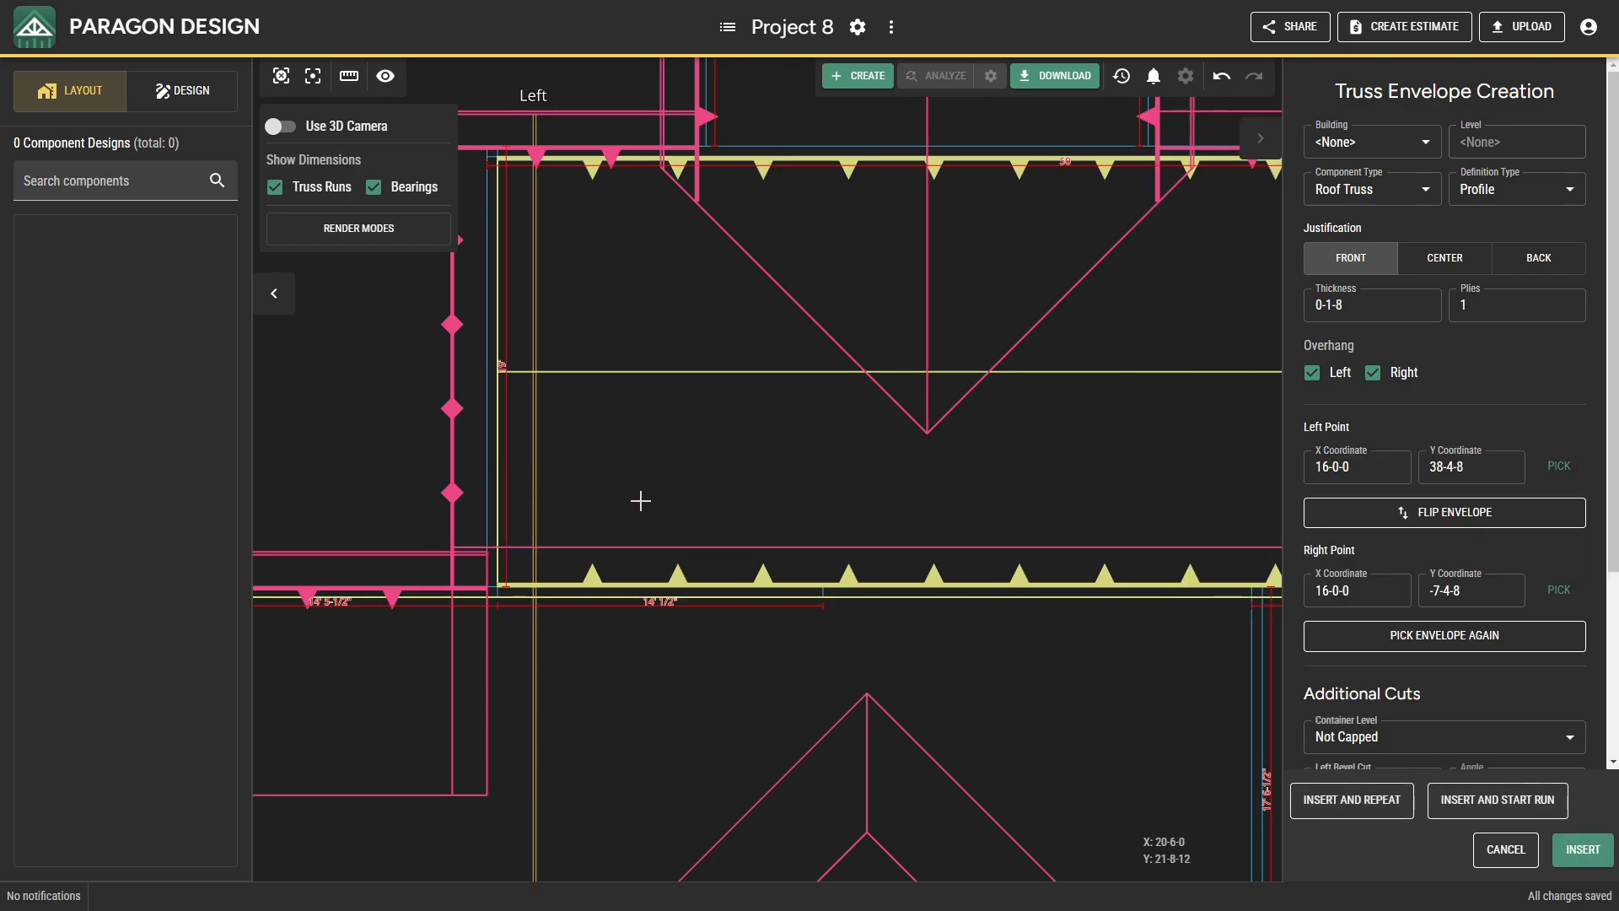
pyautogui.click(1582, 850)
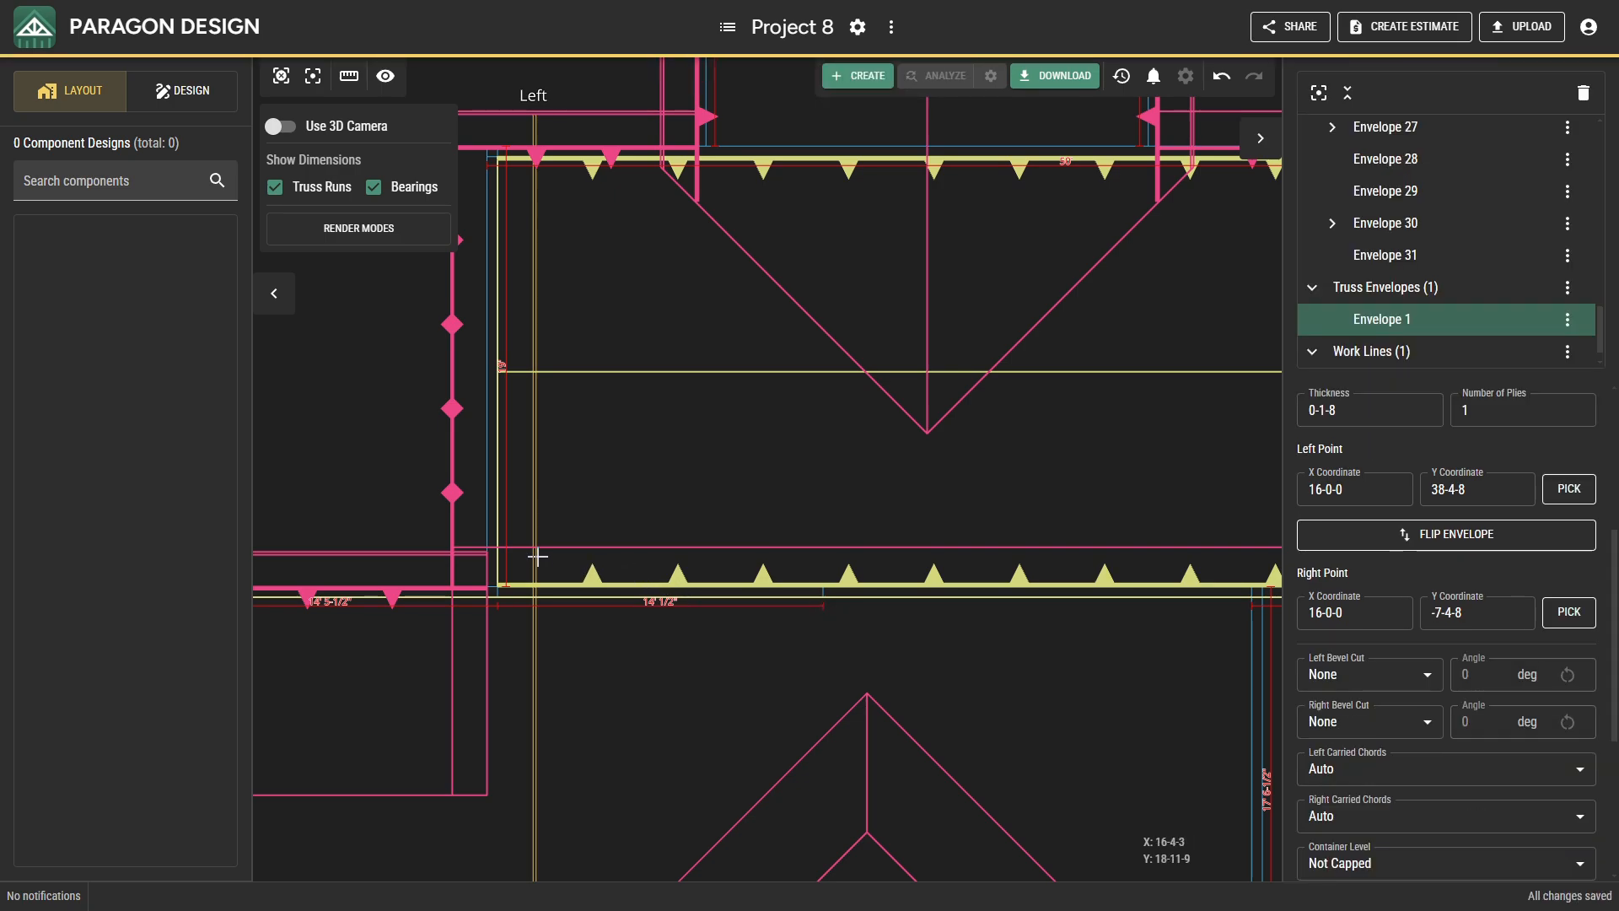
# Examine in 3D how the trial truss envelope meets the sloped and flat ceilings at the main section's south bearing.
pyautogui.click(294, 132)
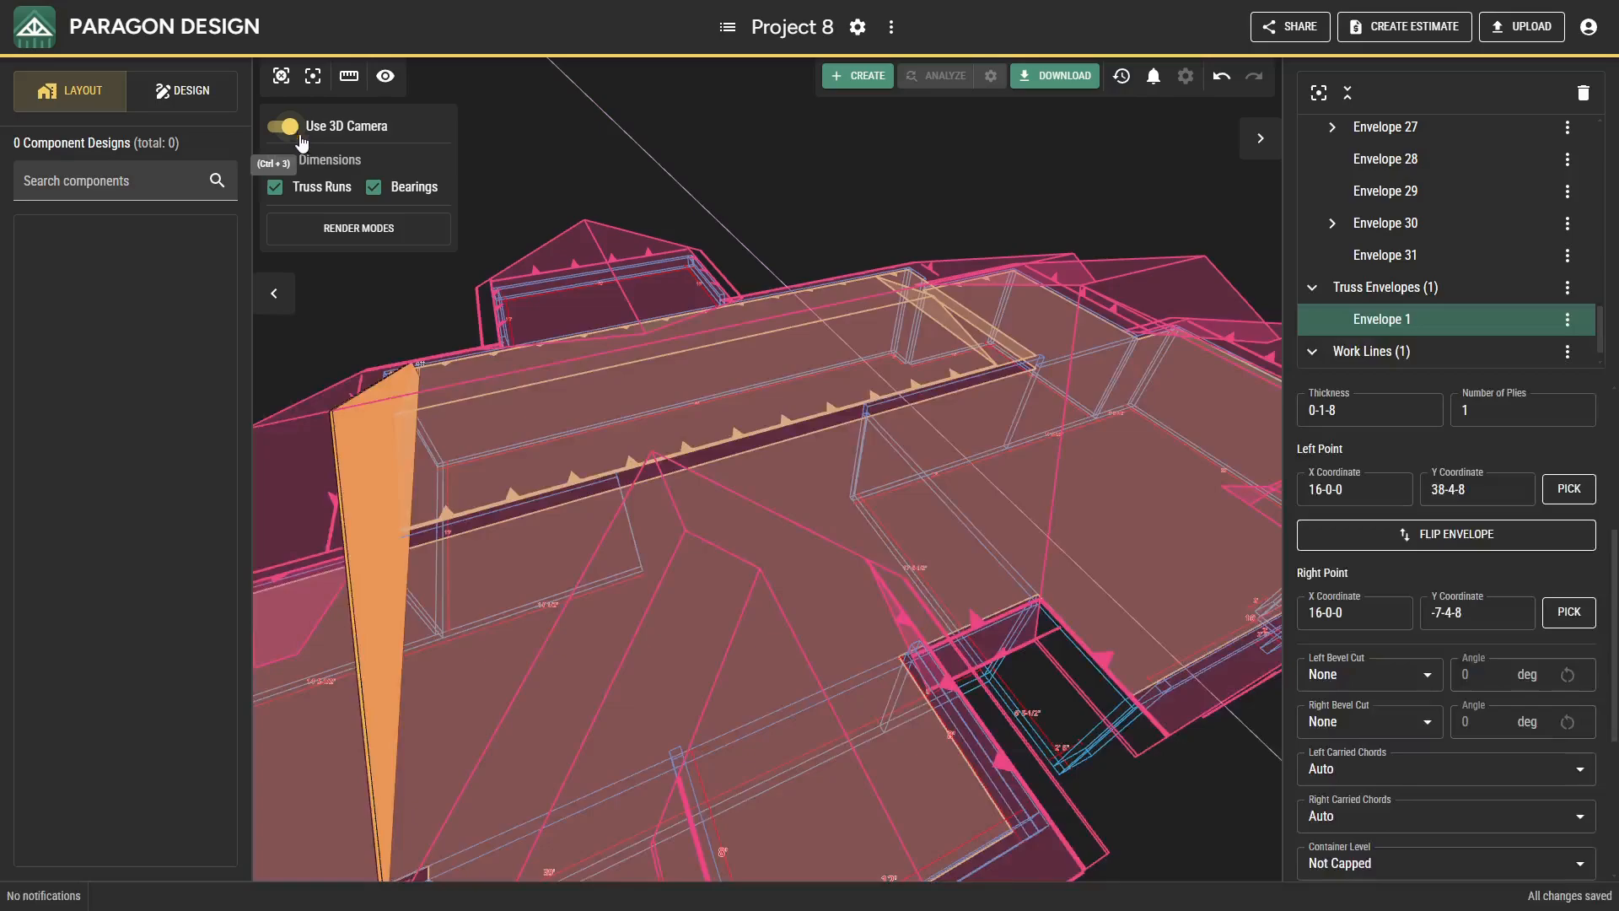
pyautogui.moveTo(465, 517); pyautogui.dragTo(561, 501, button='middle')
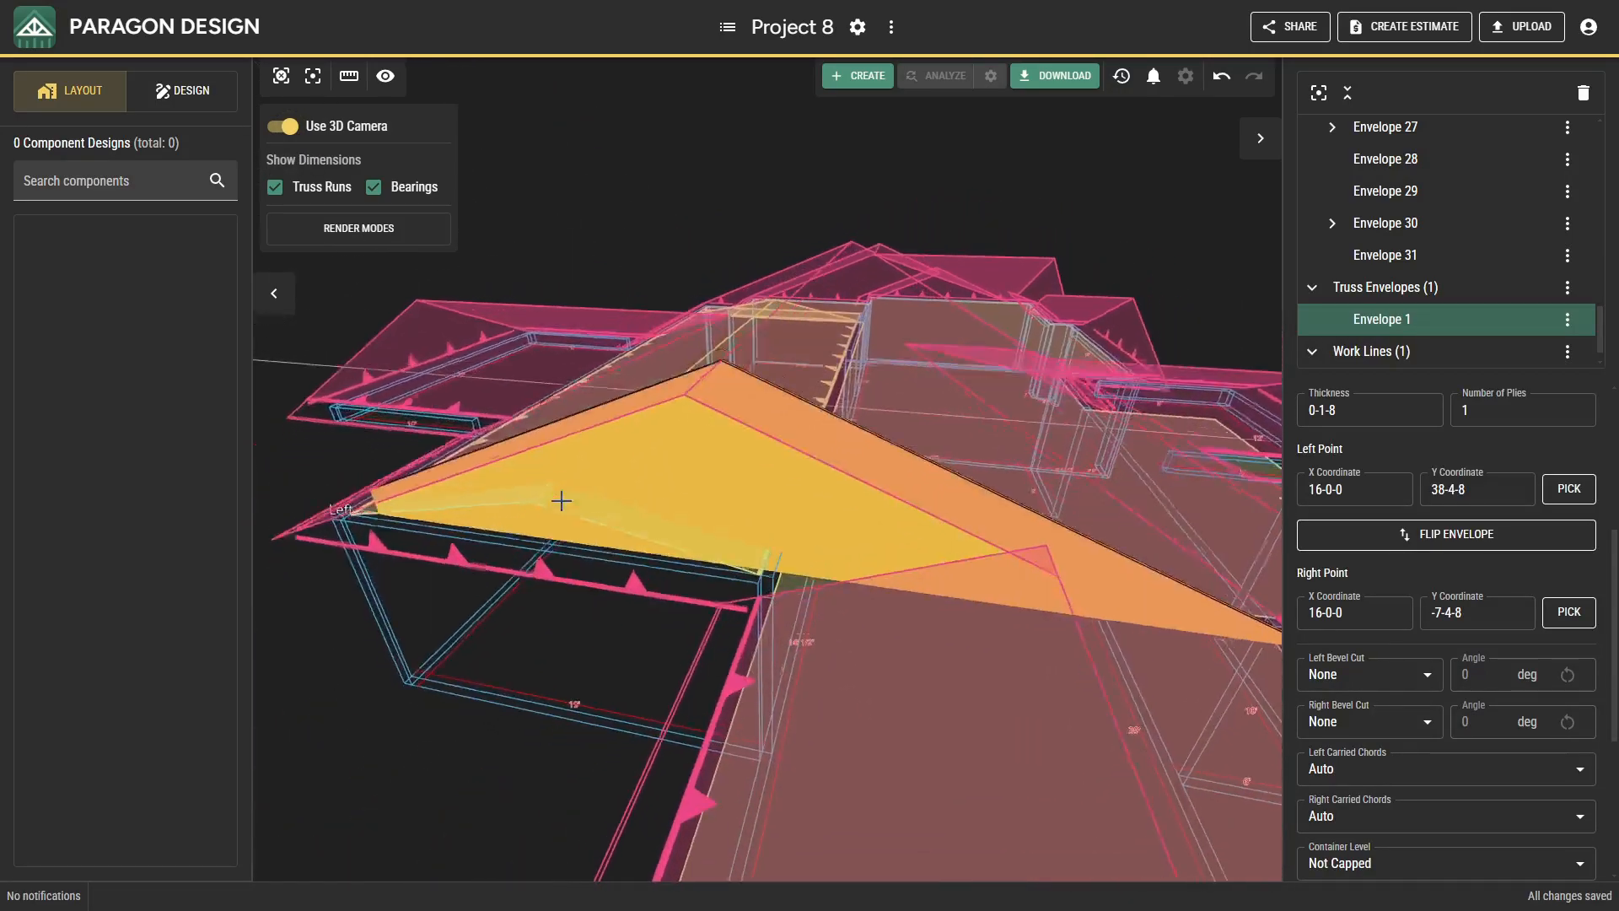
pyautogui.scroll(3, 615, 618)
pyautogui.scroll(7, 802, 557)
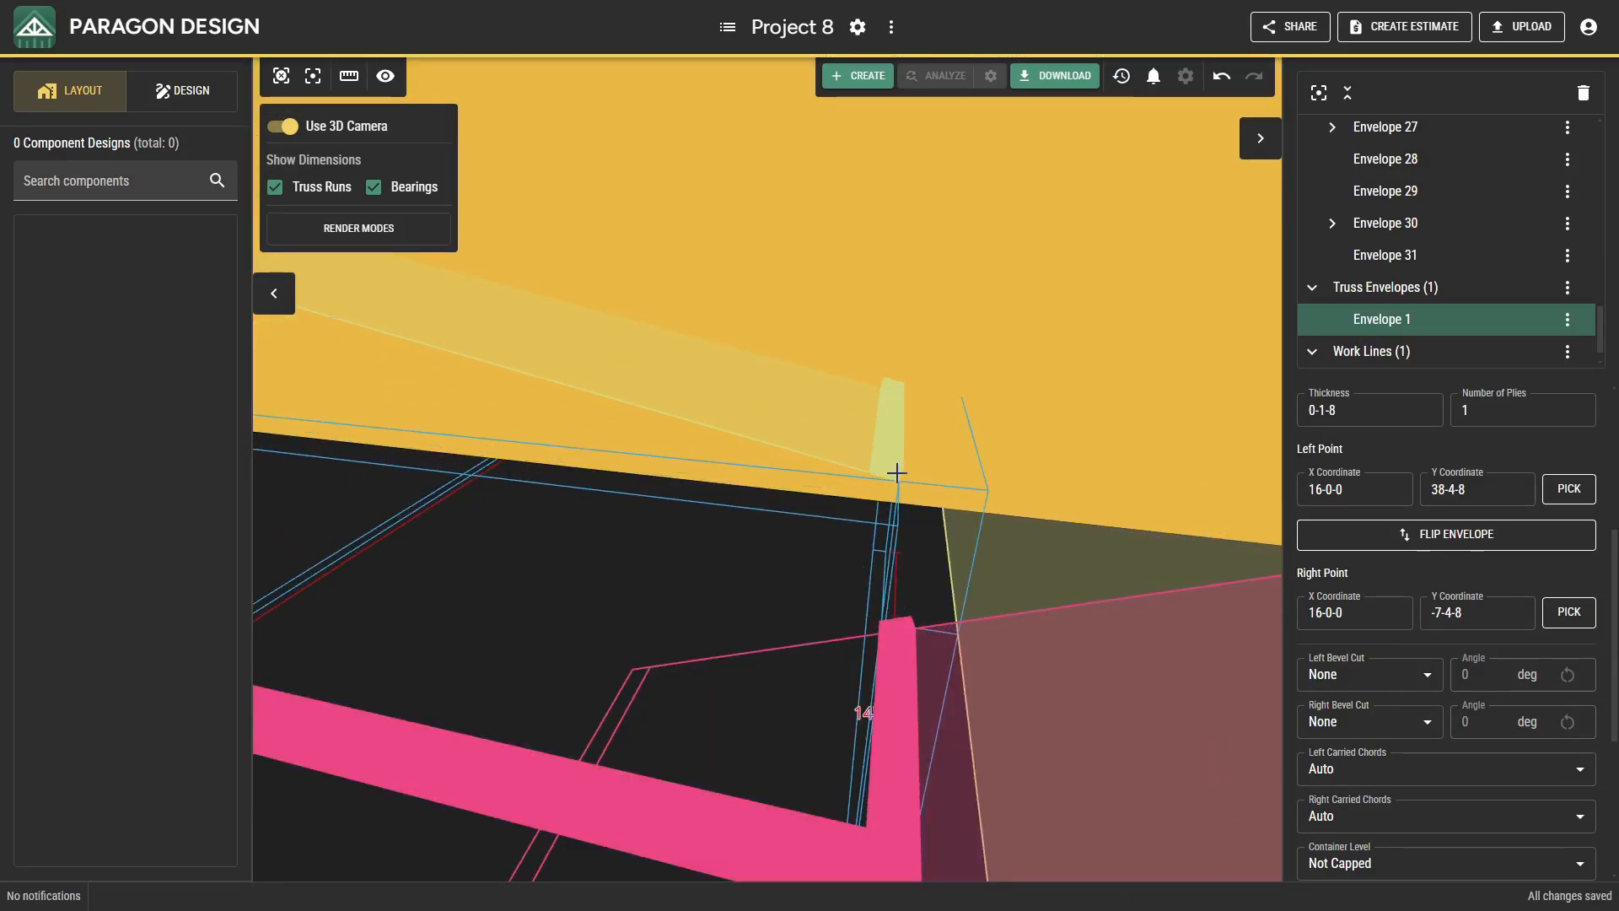
pyautogui.scroll(-5, 878, 476)
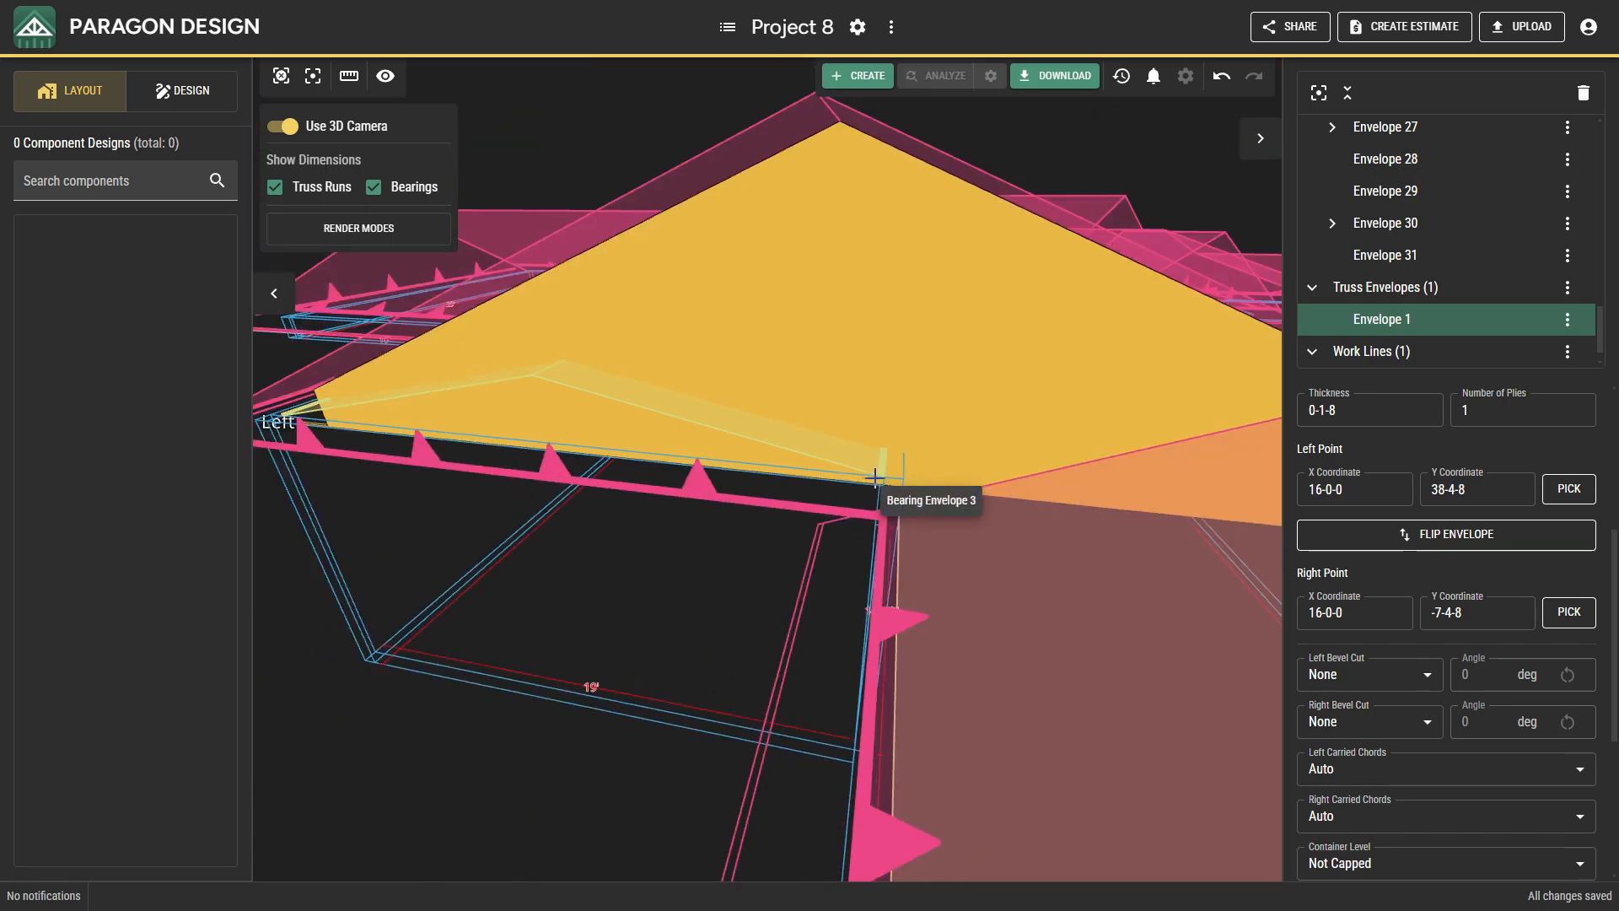
pyautogui.scroll(3, 846, 485)
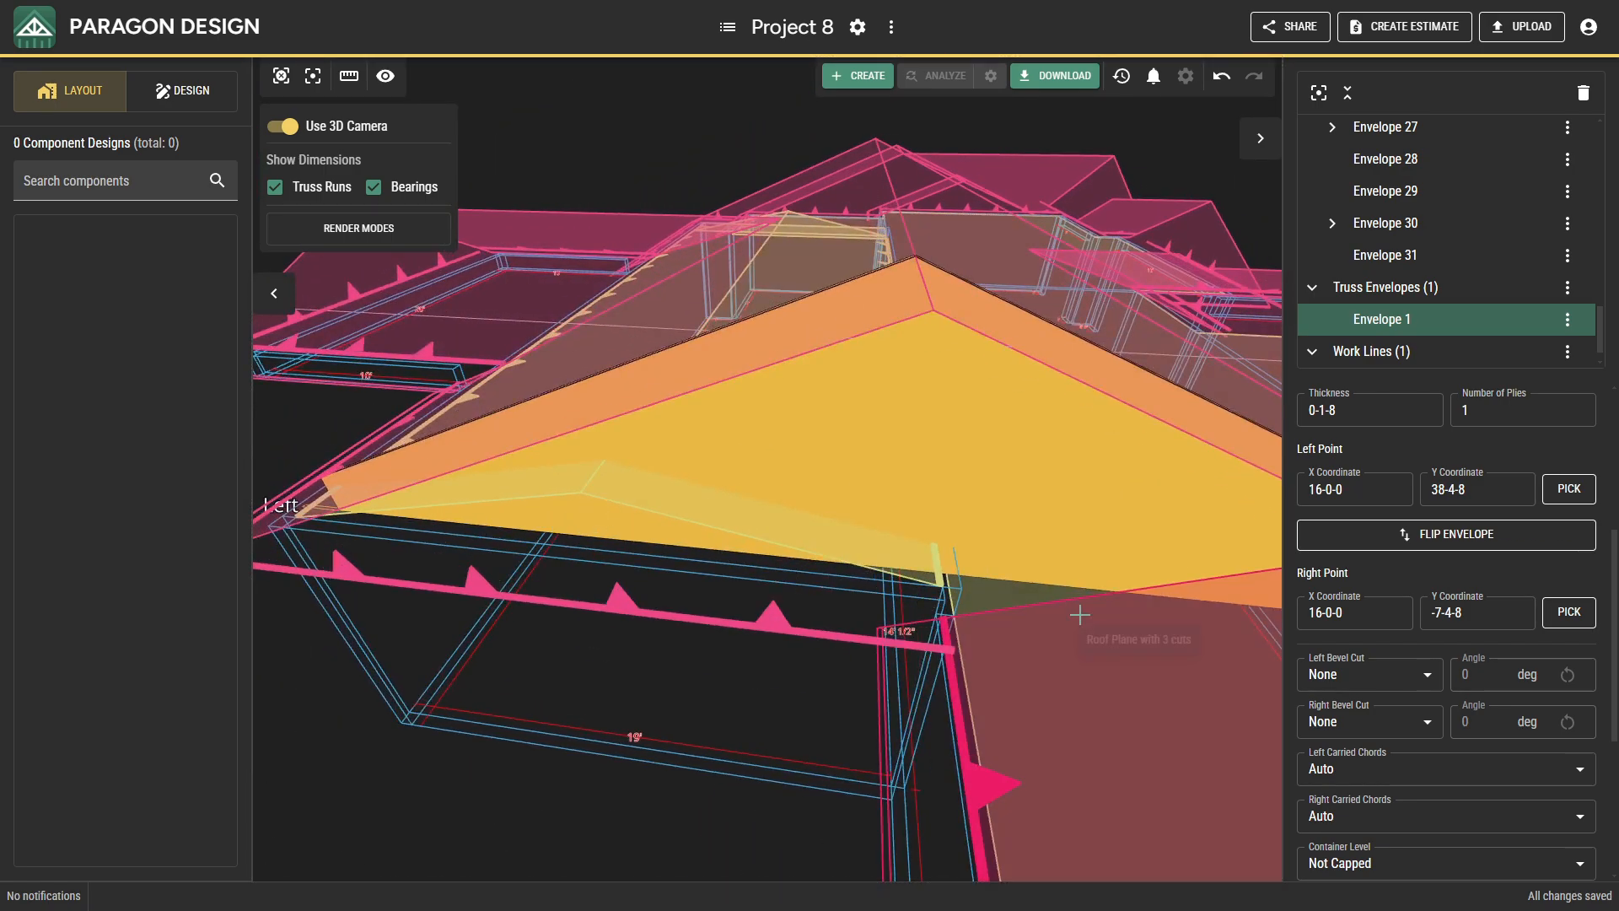
pyautogui.click(284, 126)
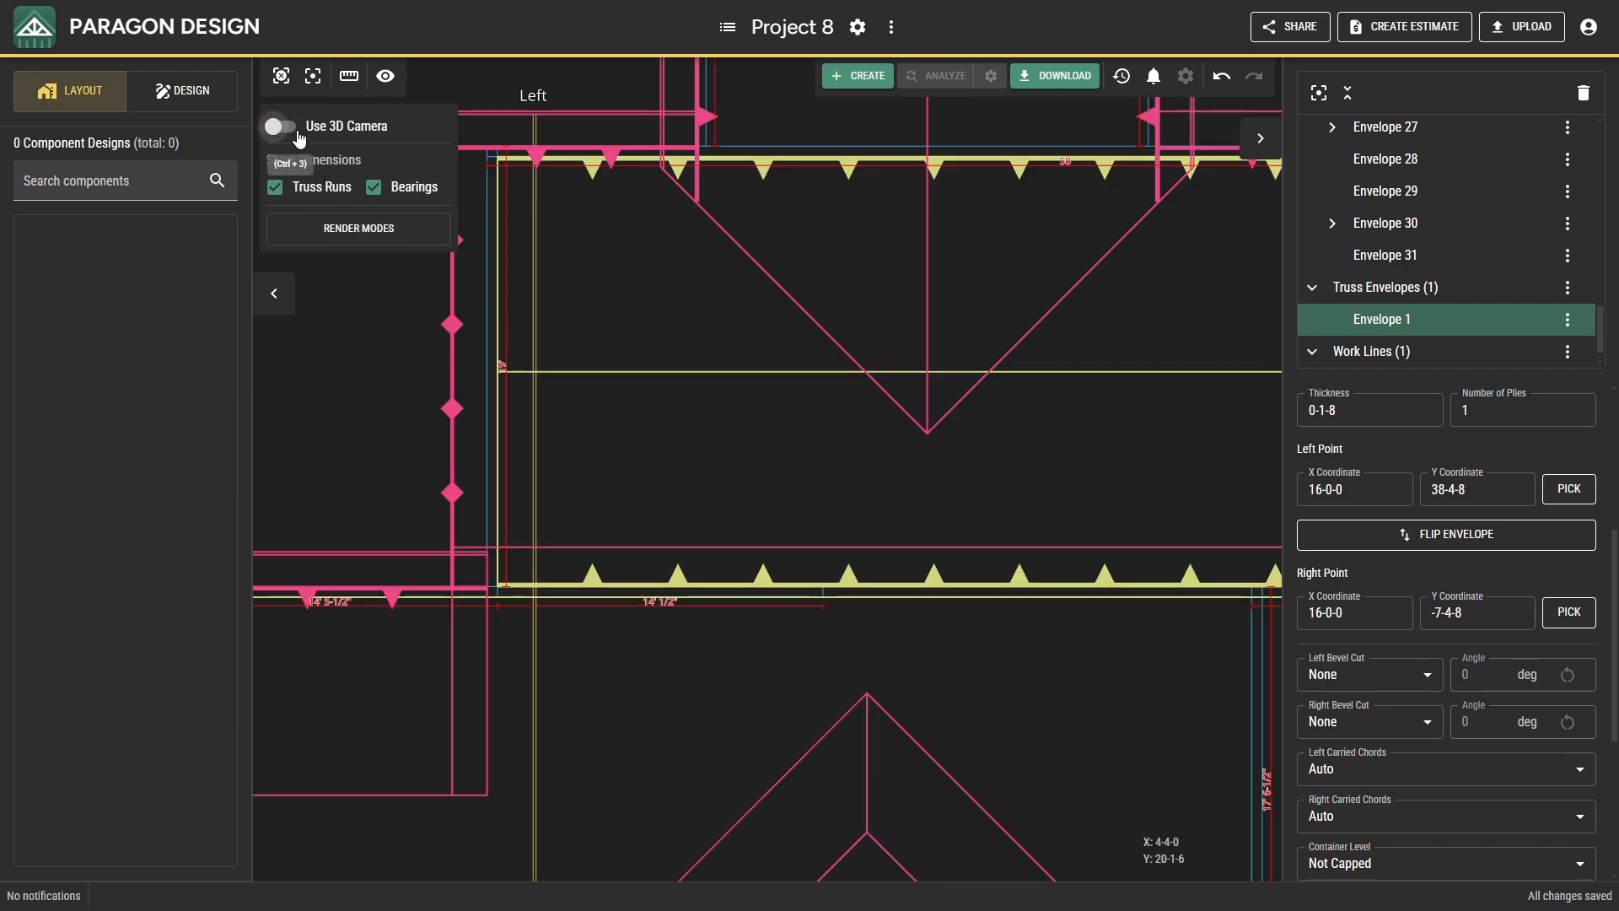
# Delete the trial truss envelope at the main section's west end.
pyautogui.click(535, 392)
pyautogui.click(534, 391)
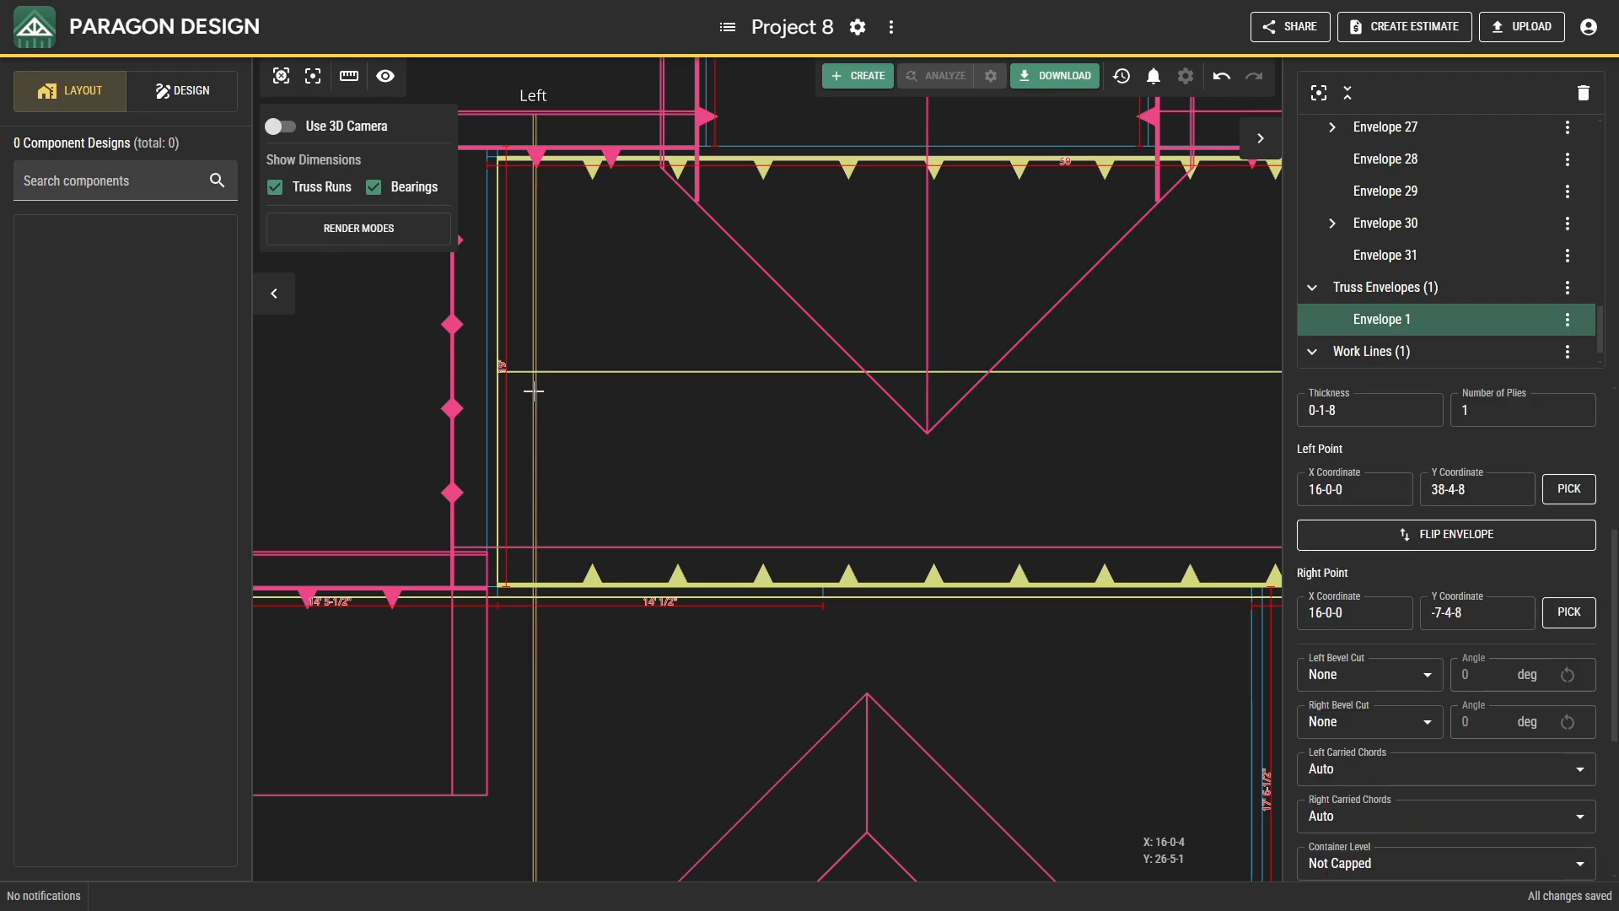
pyautogui.press('Delete')
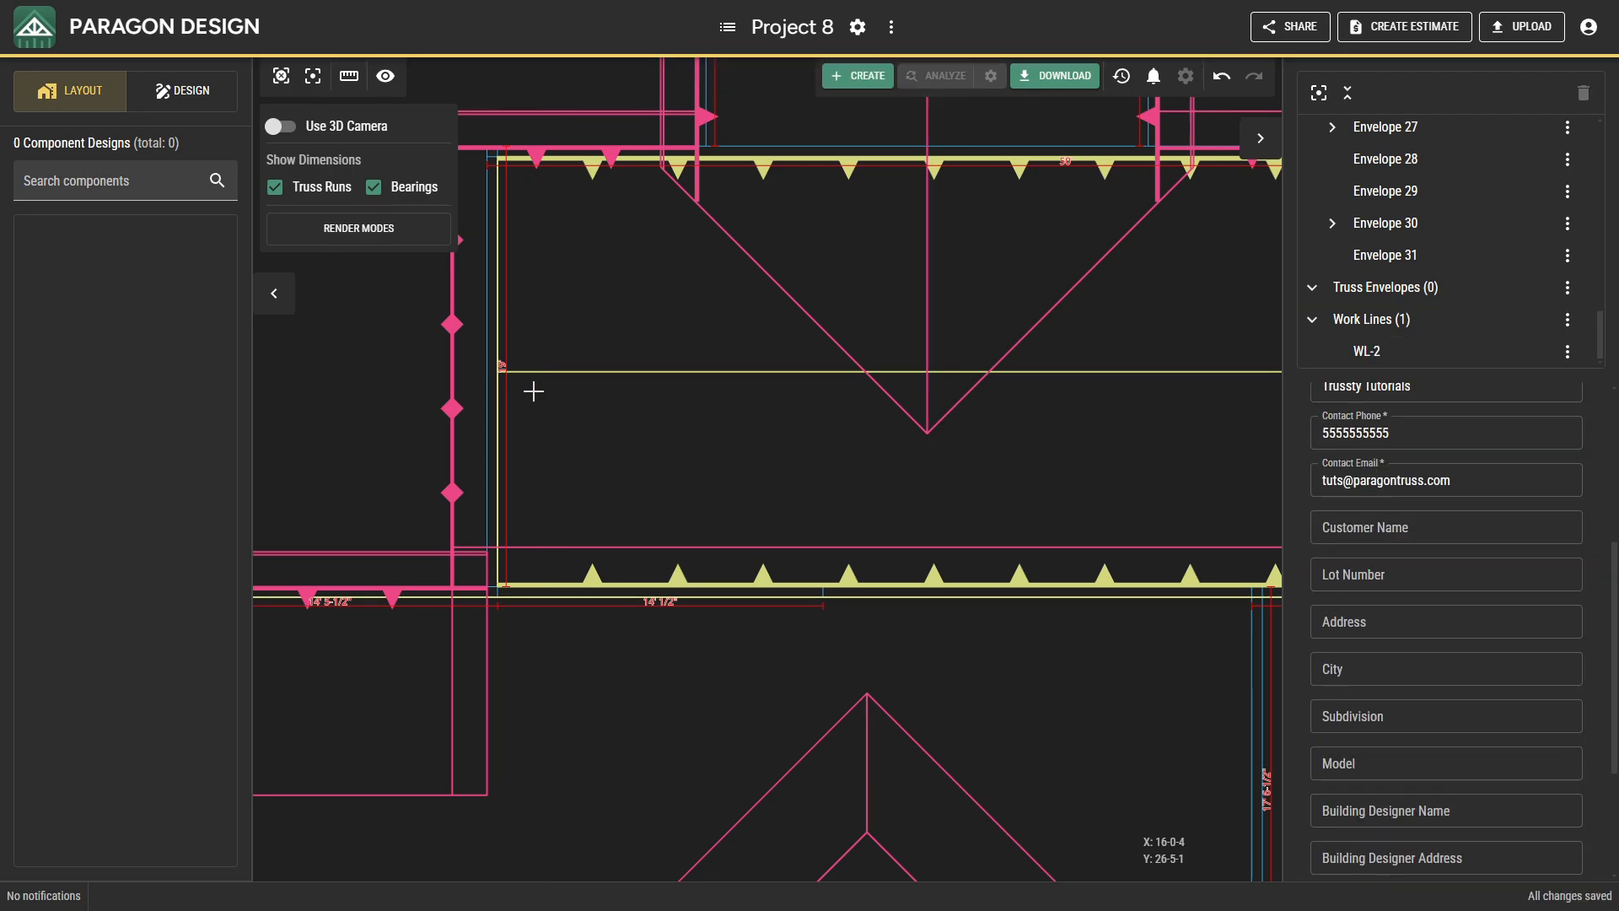
# Insert a flipped 90/12 ceiling plane on the 14' 1/2" bearing along the main section's south side.
pyautogui.rightClick(555, 433)
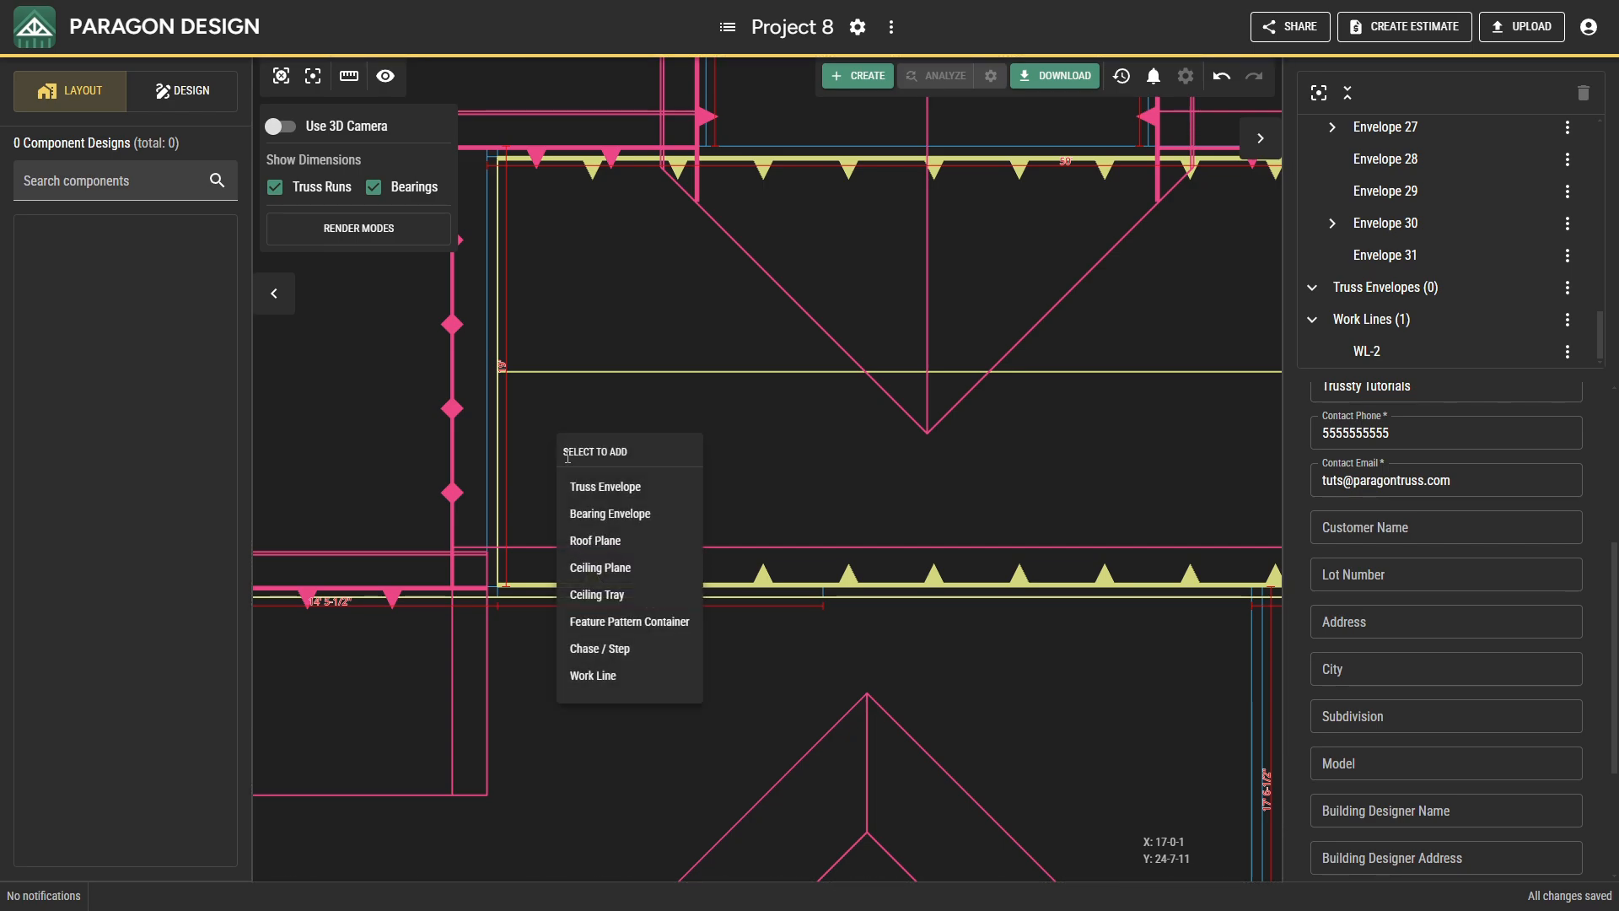
pyautogui.click(605, 568)
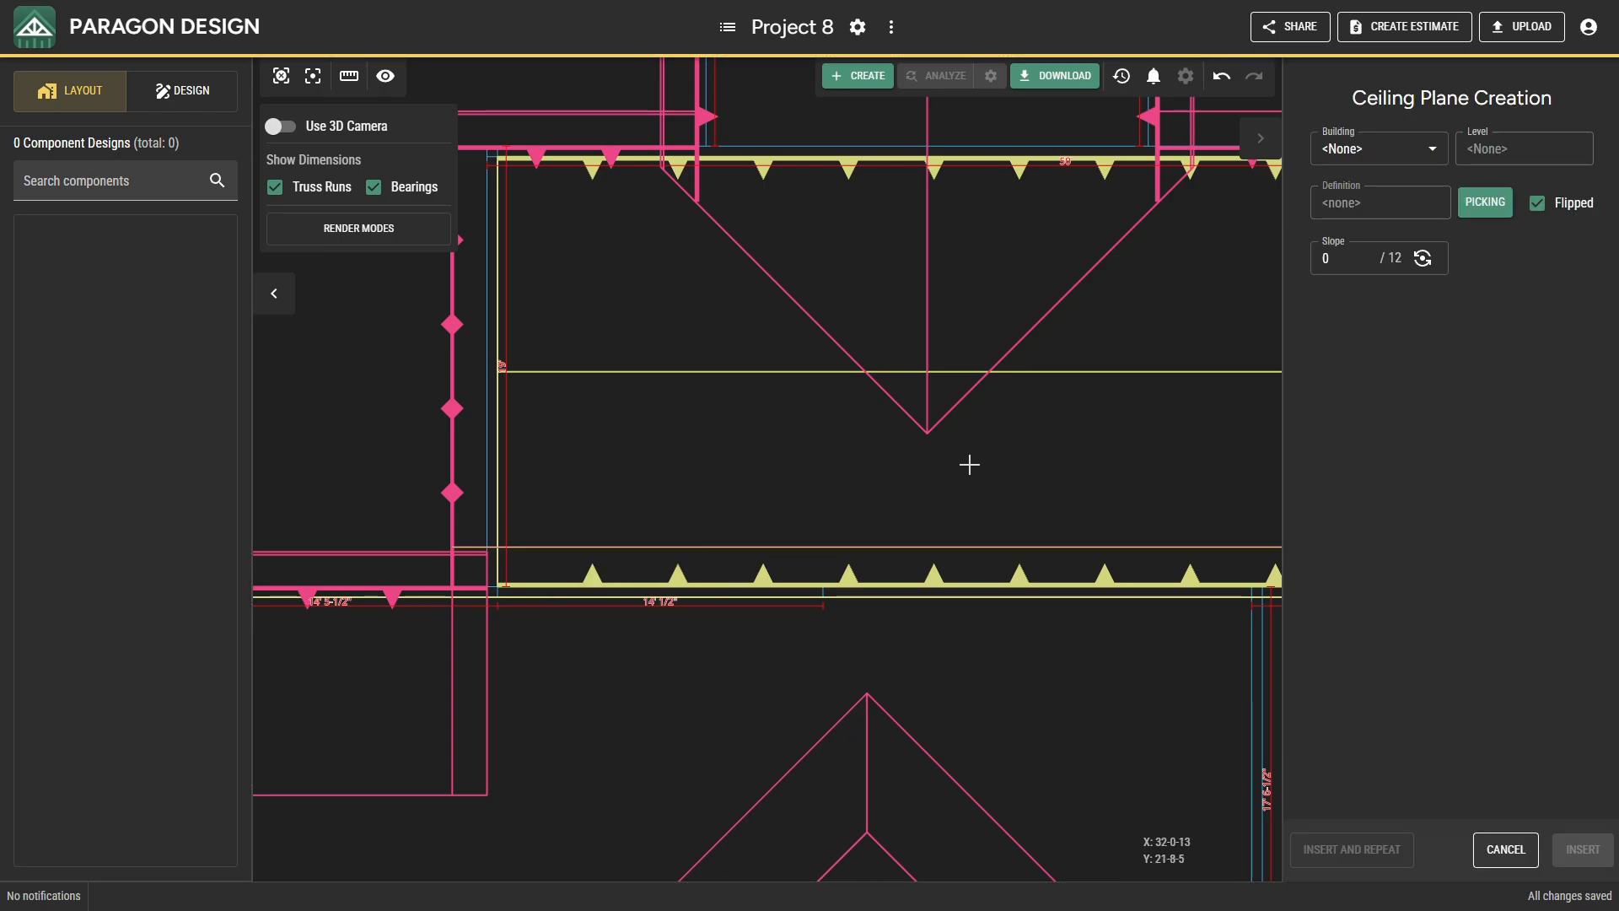
pyautogui.click(1323, 261)
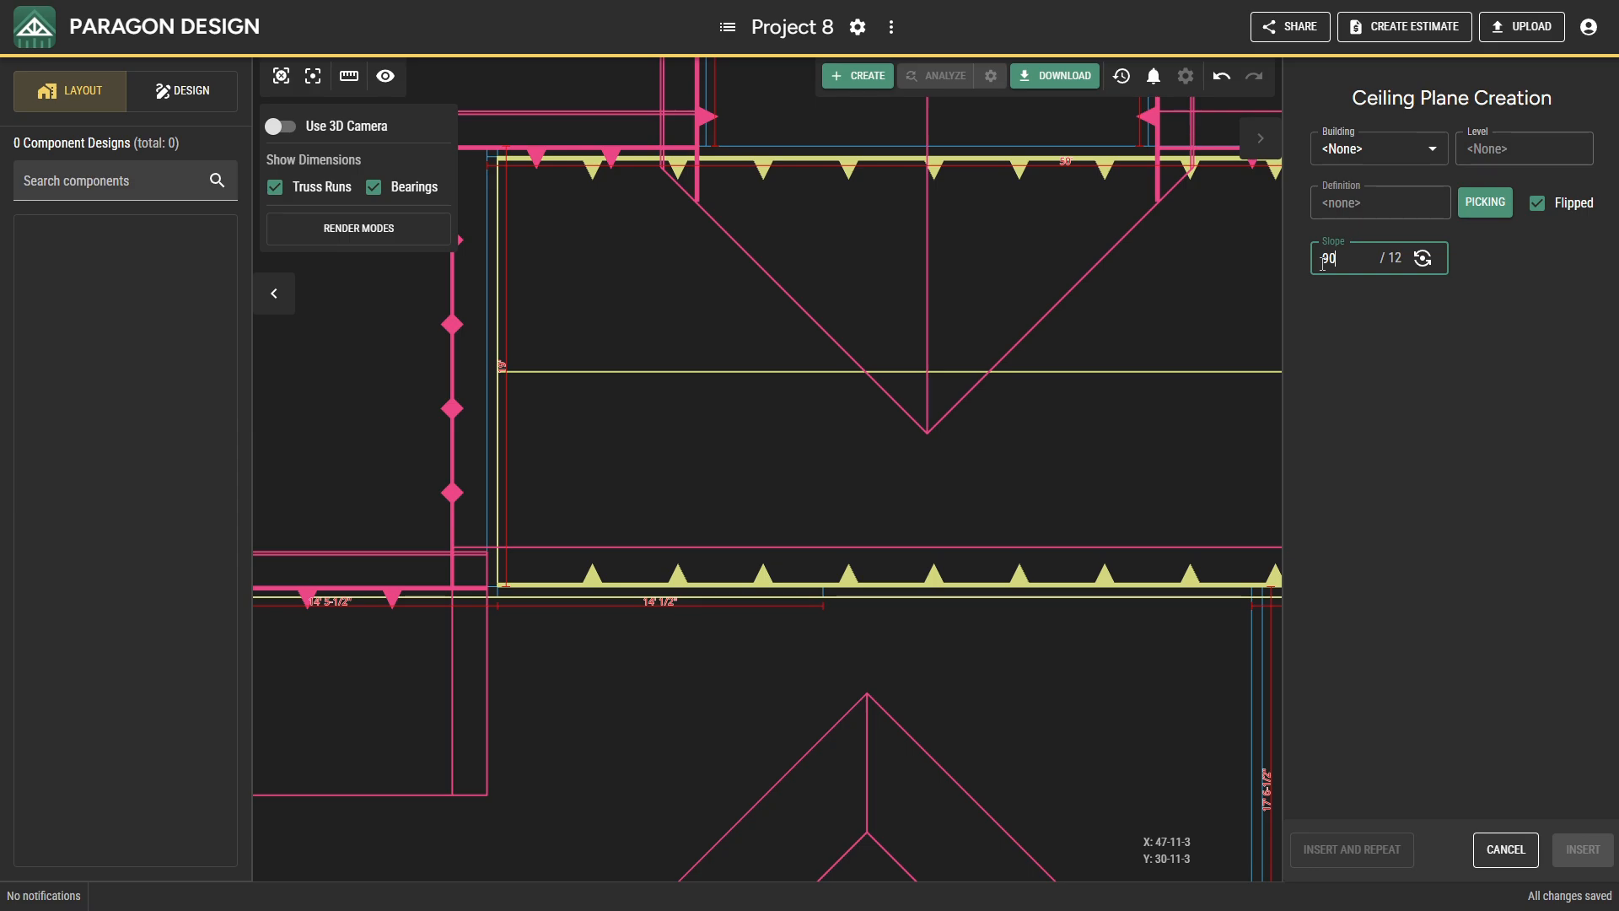
pyautogui.click(1341, 320)
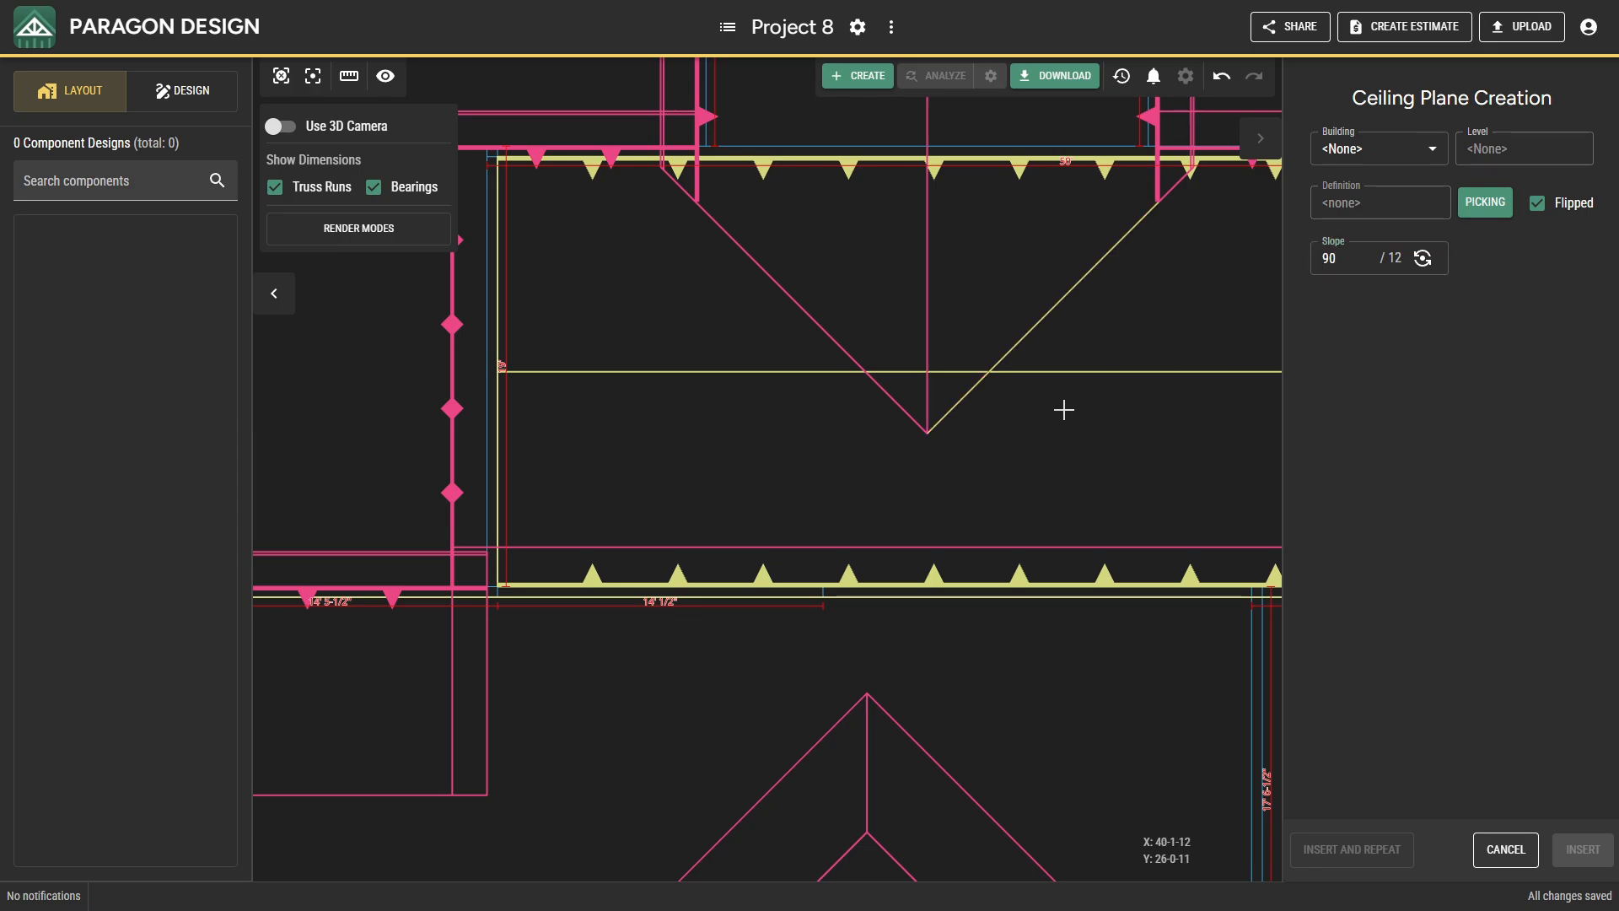
pyautogui.click(867, 599)
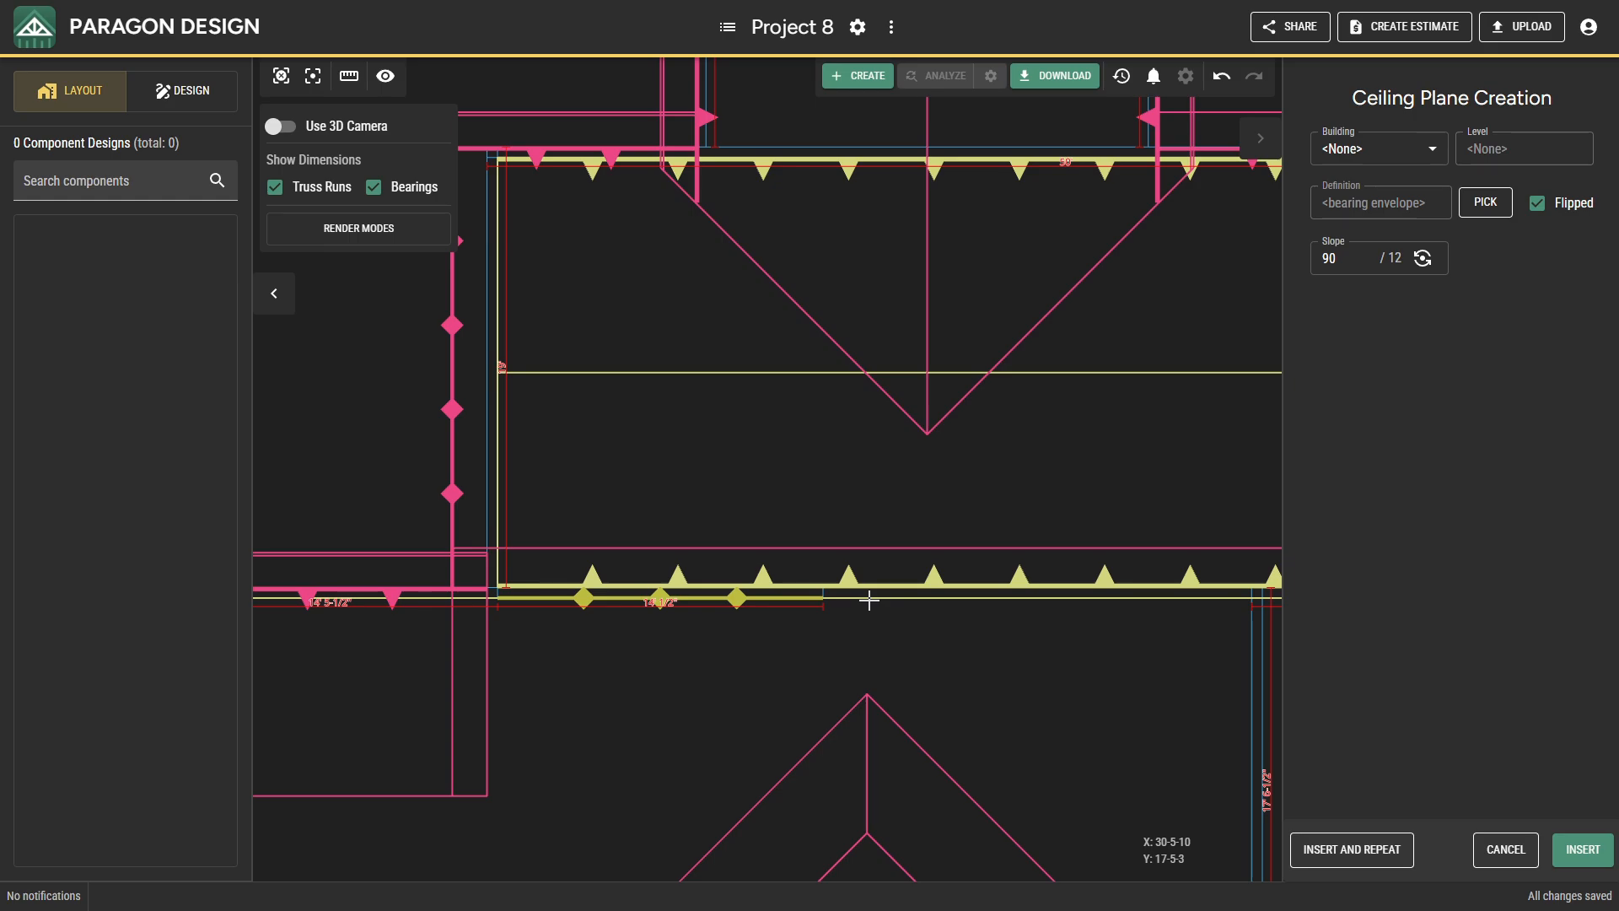
pyautogui.click(1575, 850)
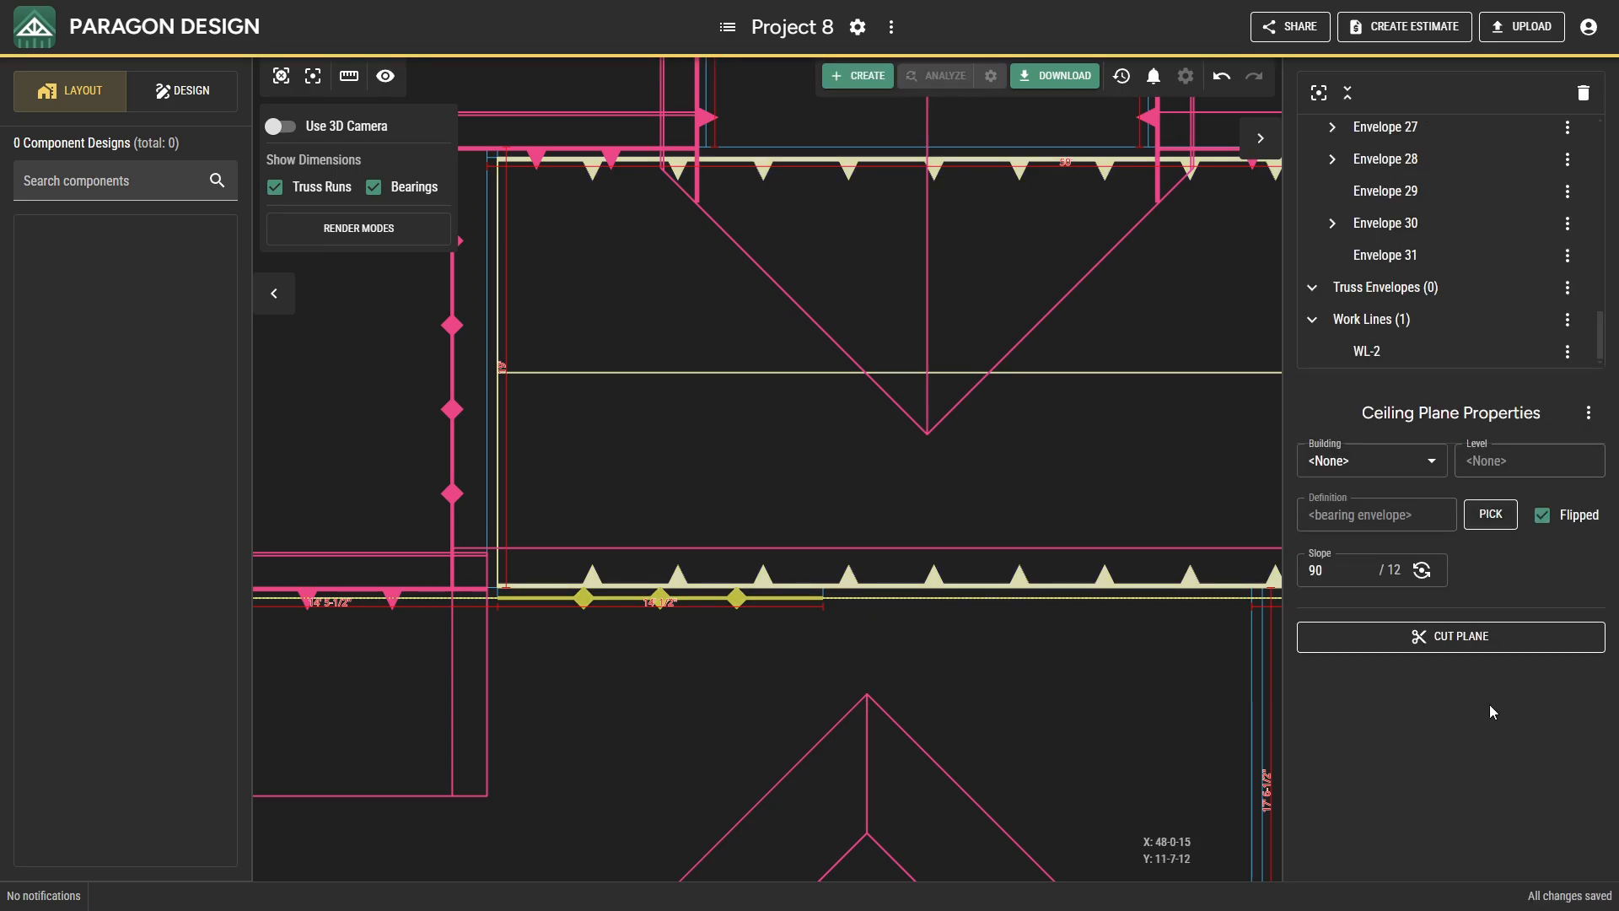
# Cut the 90/12 ceiling plane vertically along the main section's west bearing, then against the large flat ceiling plane to the south.
pyautogui.click(1459, 636)
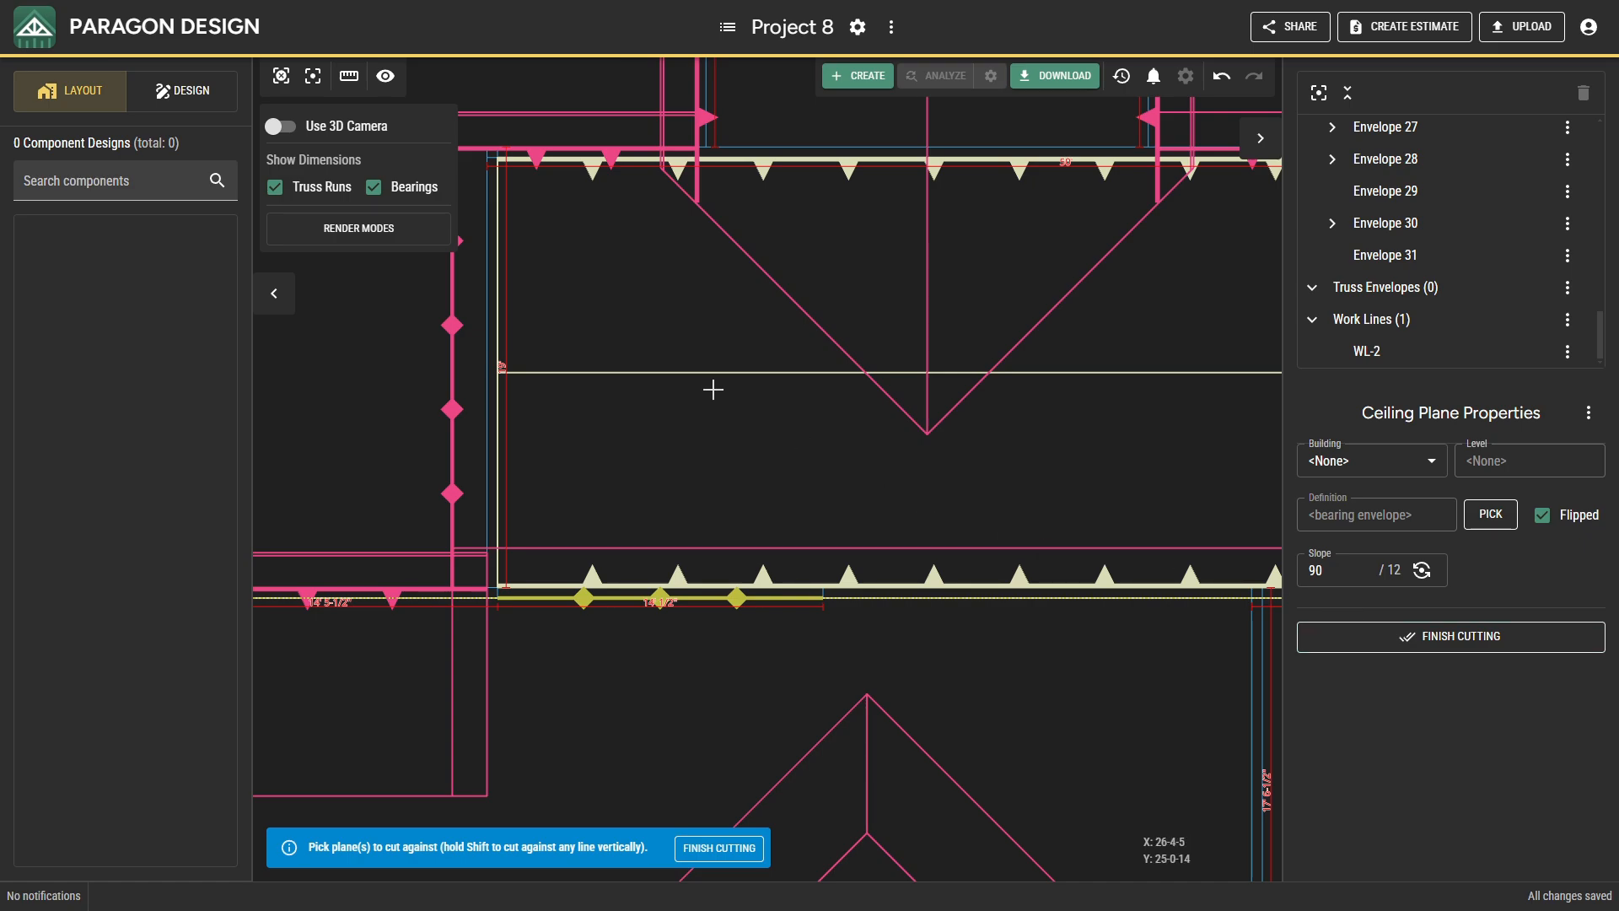
pyautogui.click(281, 126)
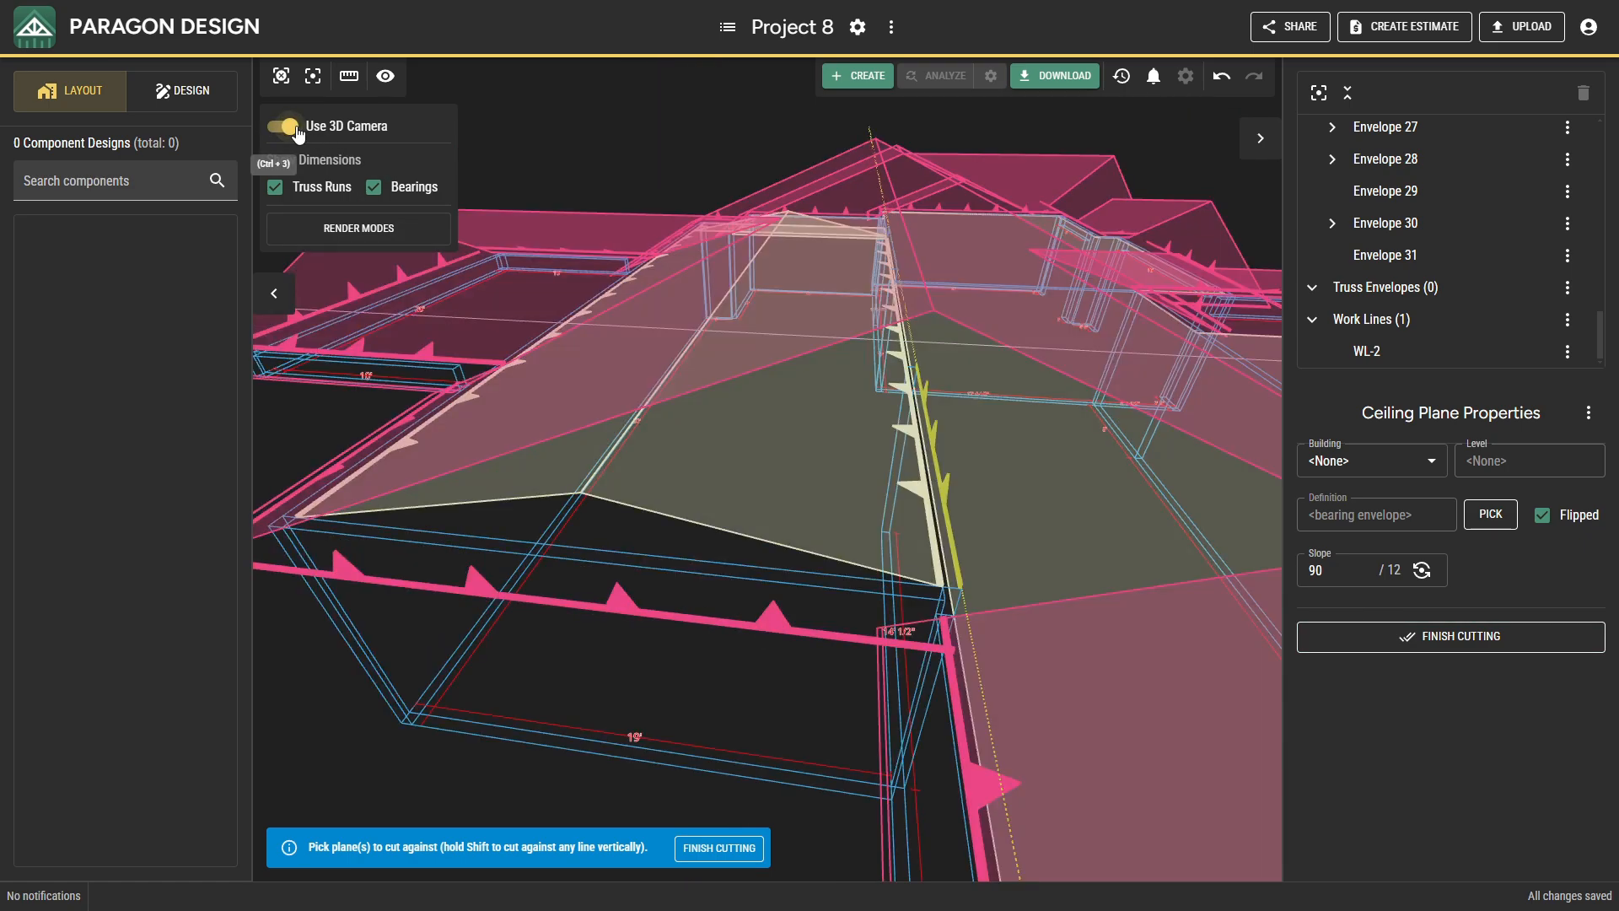
pyautogui.scroll(5, 953, 489)
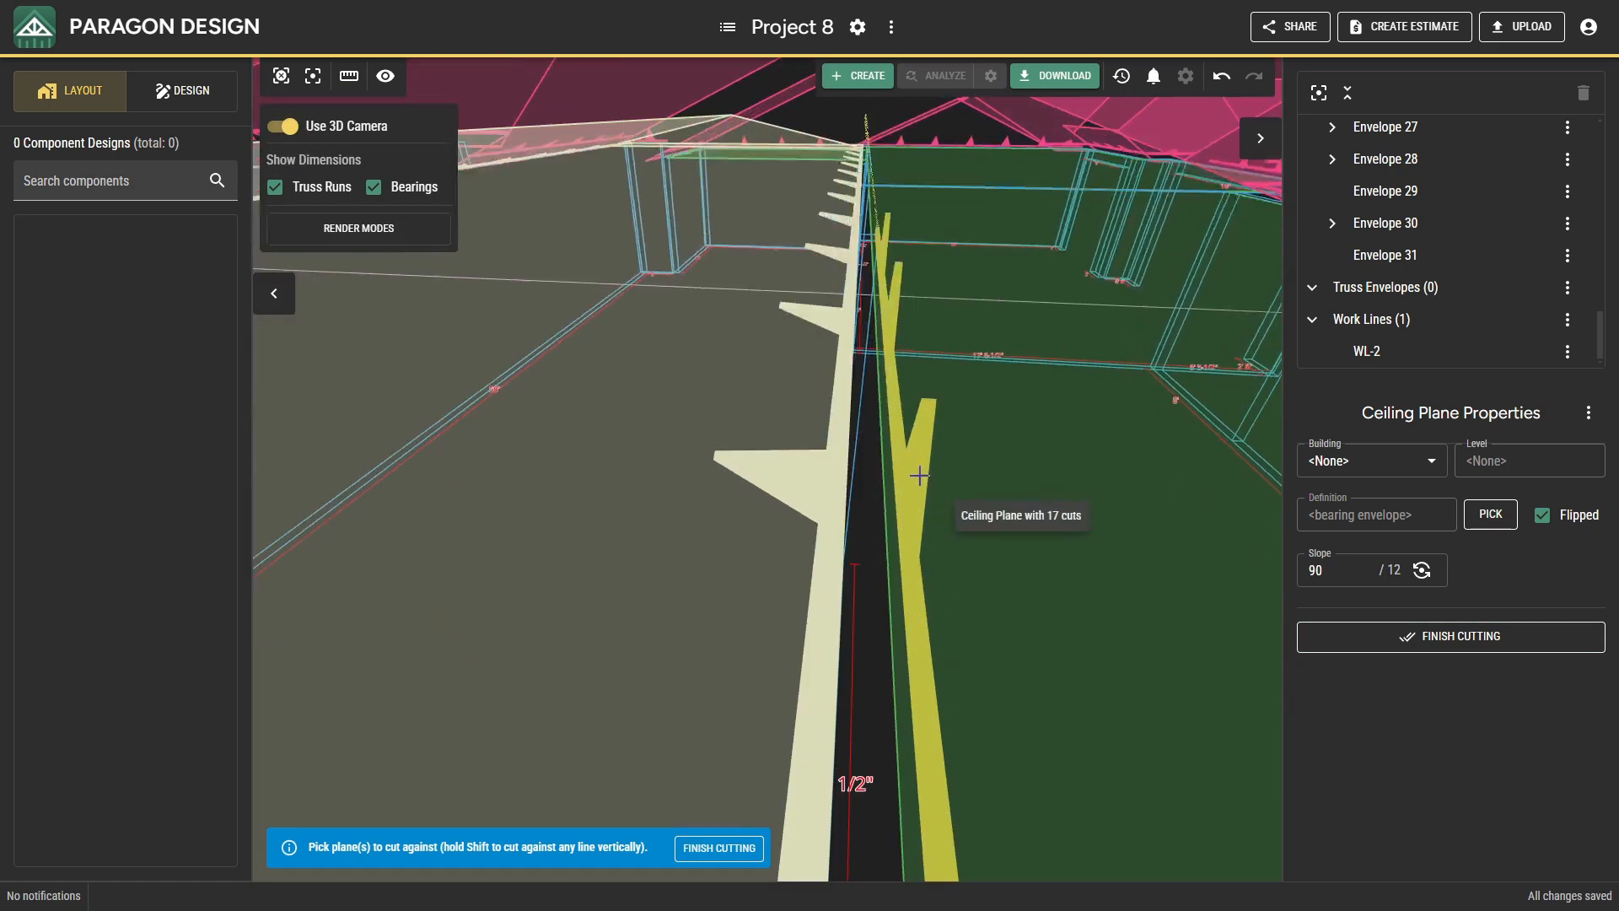
pyautogui.scroll(-3, 909, 482)
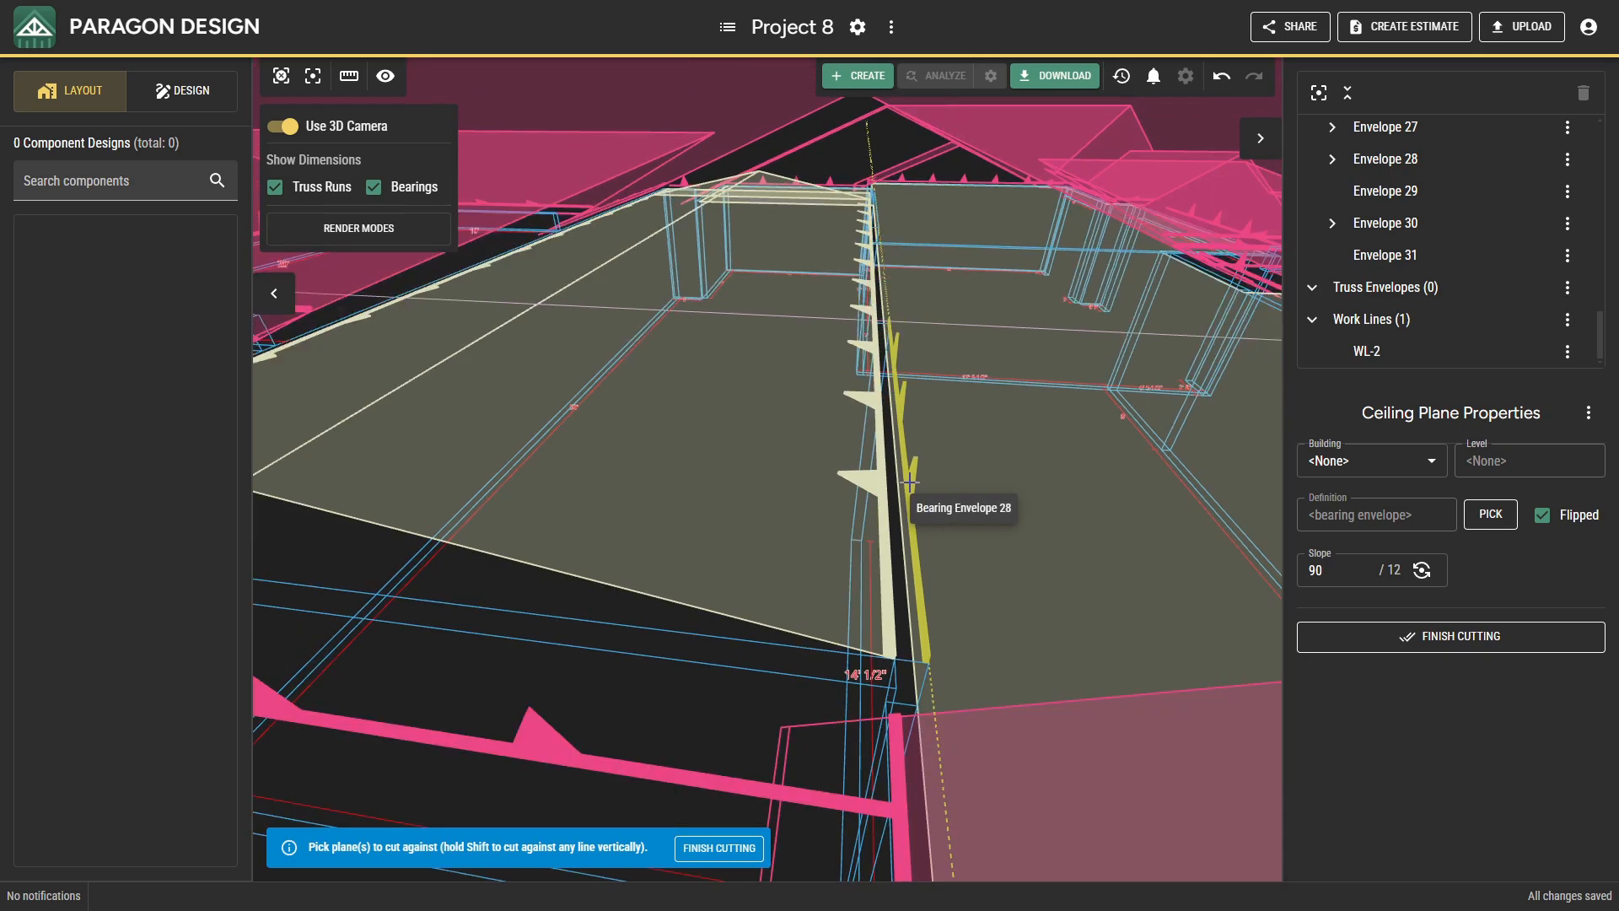
pyautogui.moveTo(909, 483); pyautogui.dragTo(878, 463, button='middle')
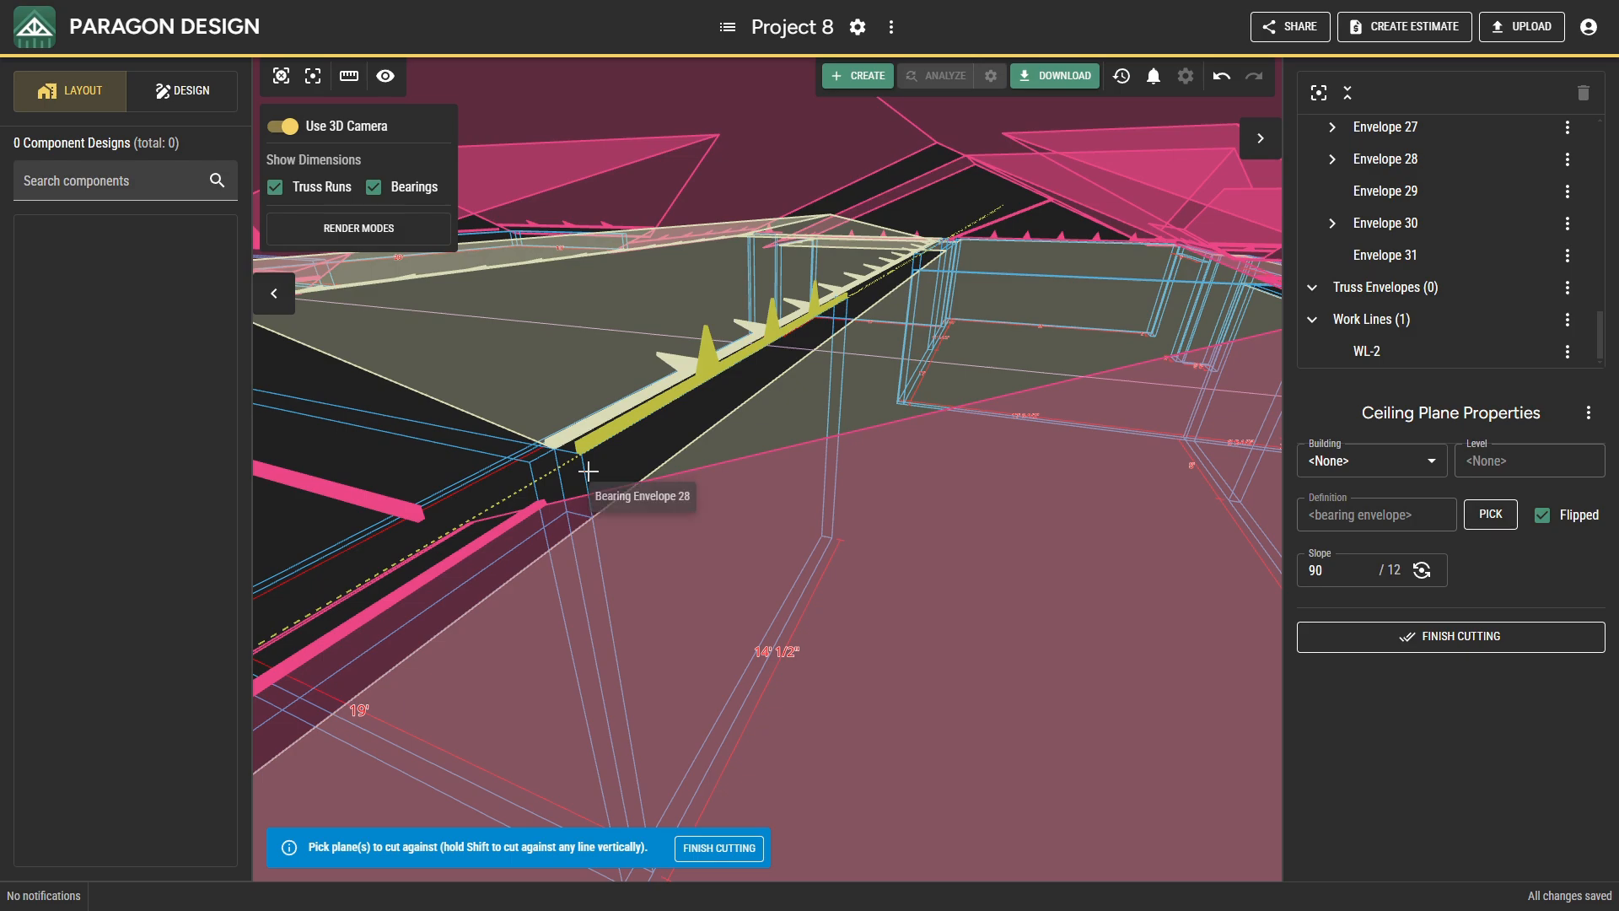
pyautogui.click(286, 126)
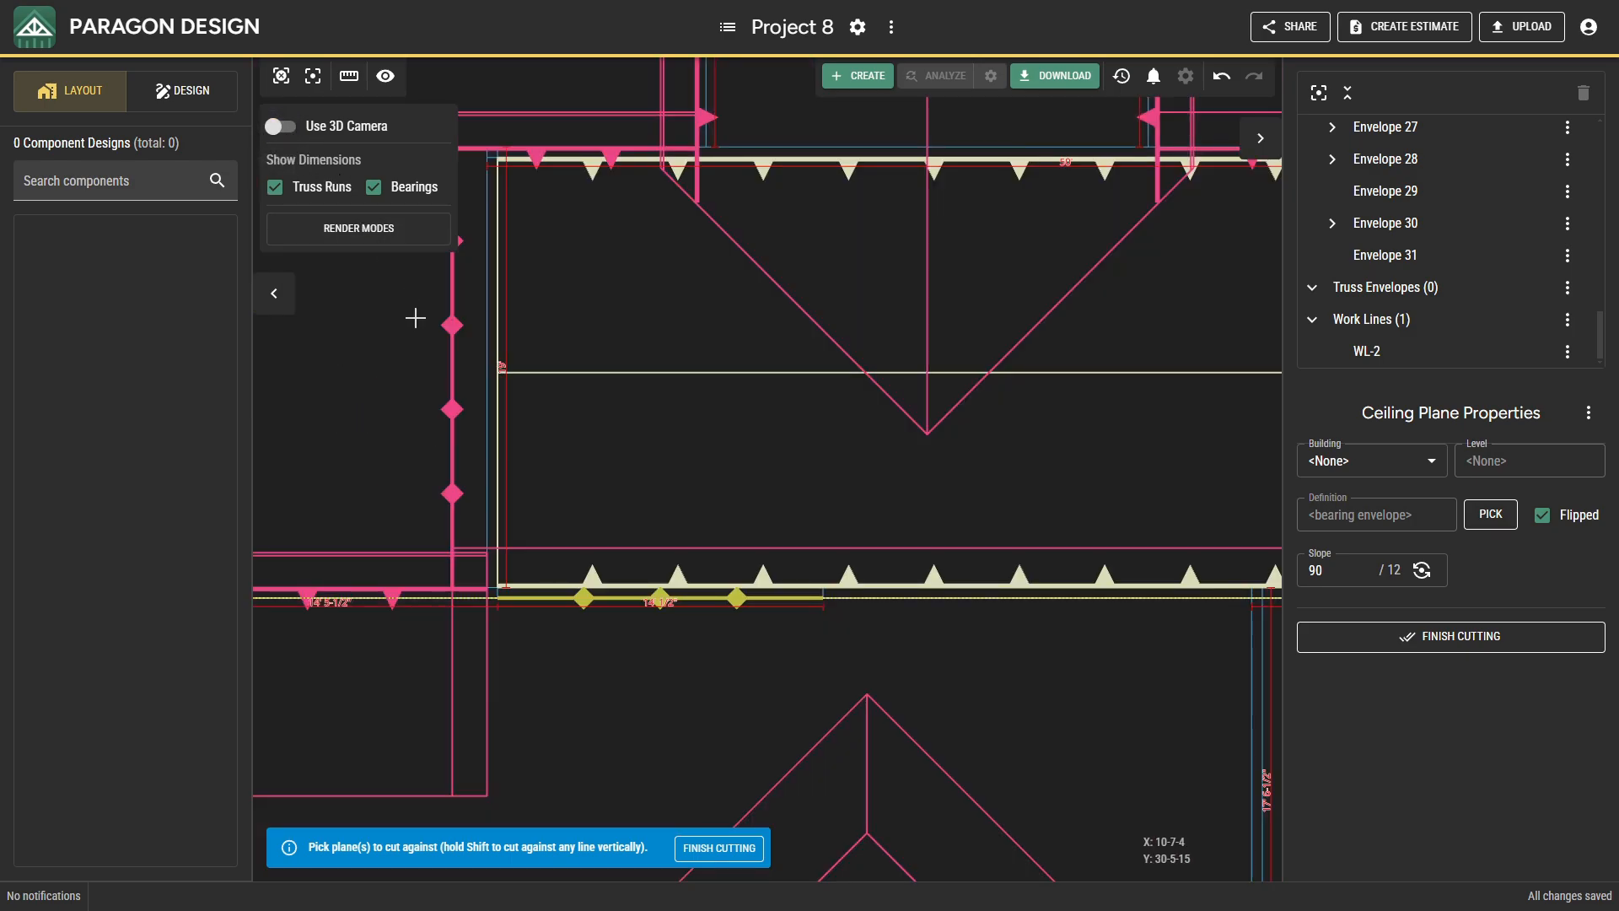
pyautogui.scroll(3, 493, 576)
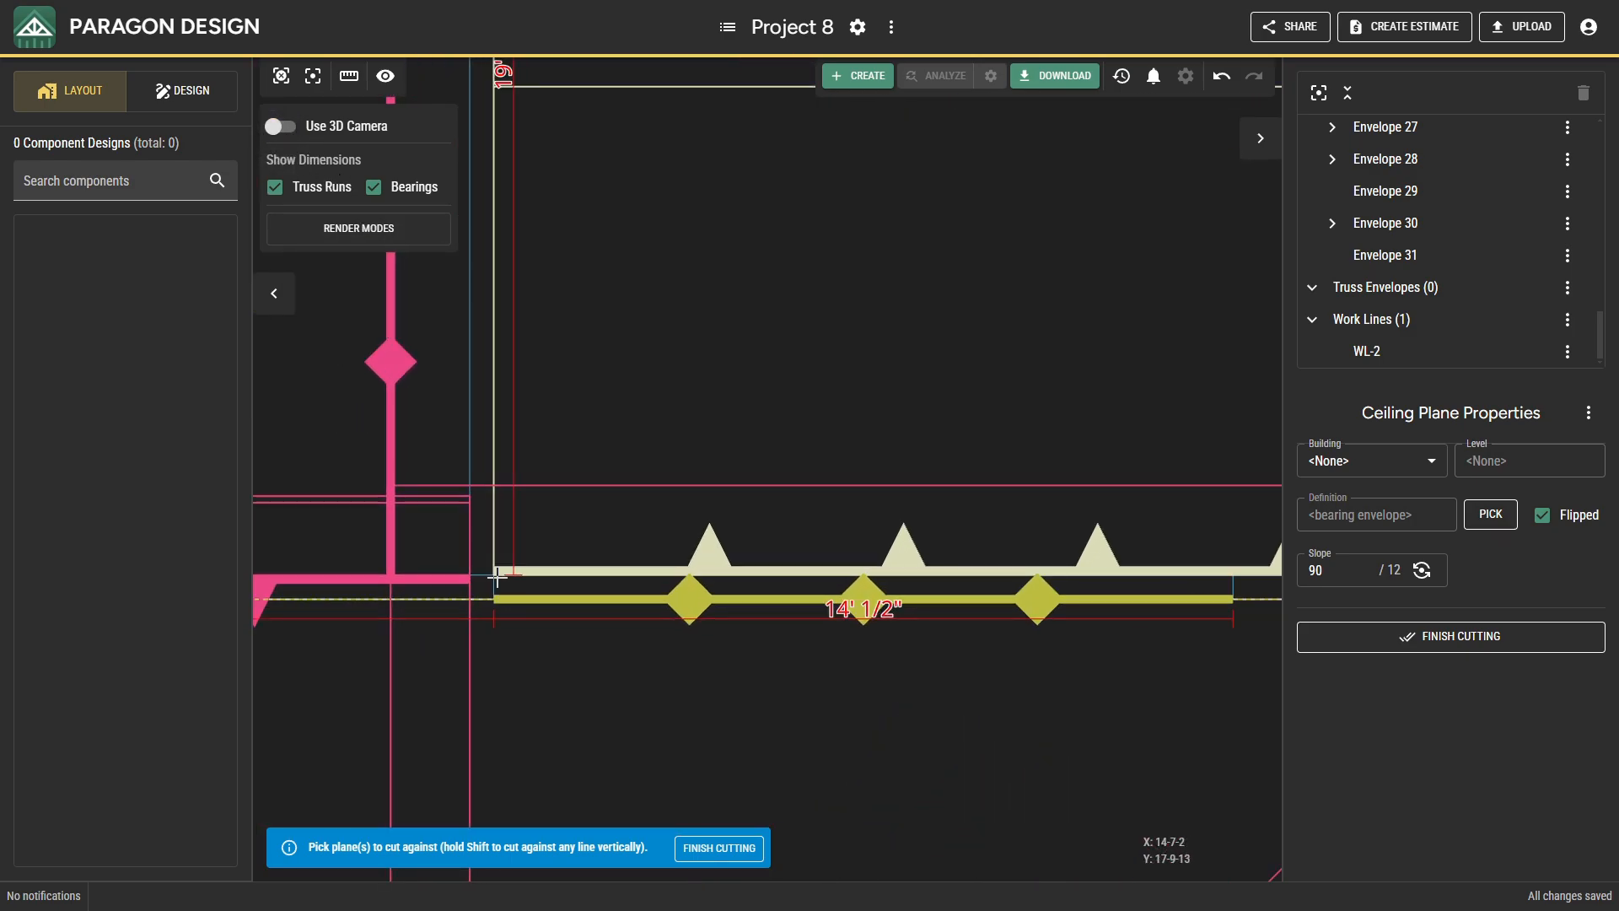
pyautogui.click(494, 529)
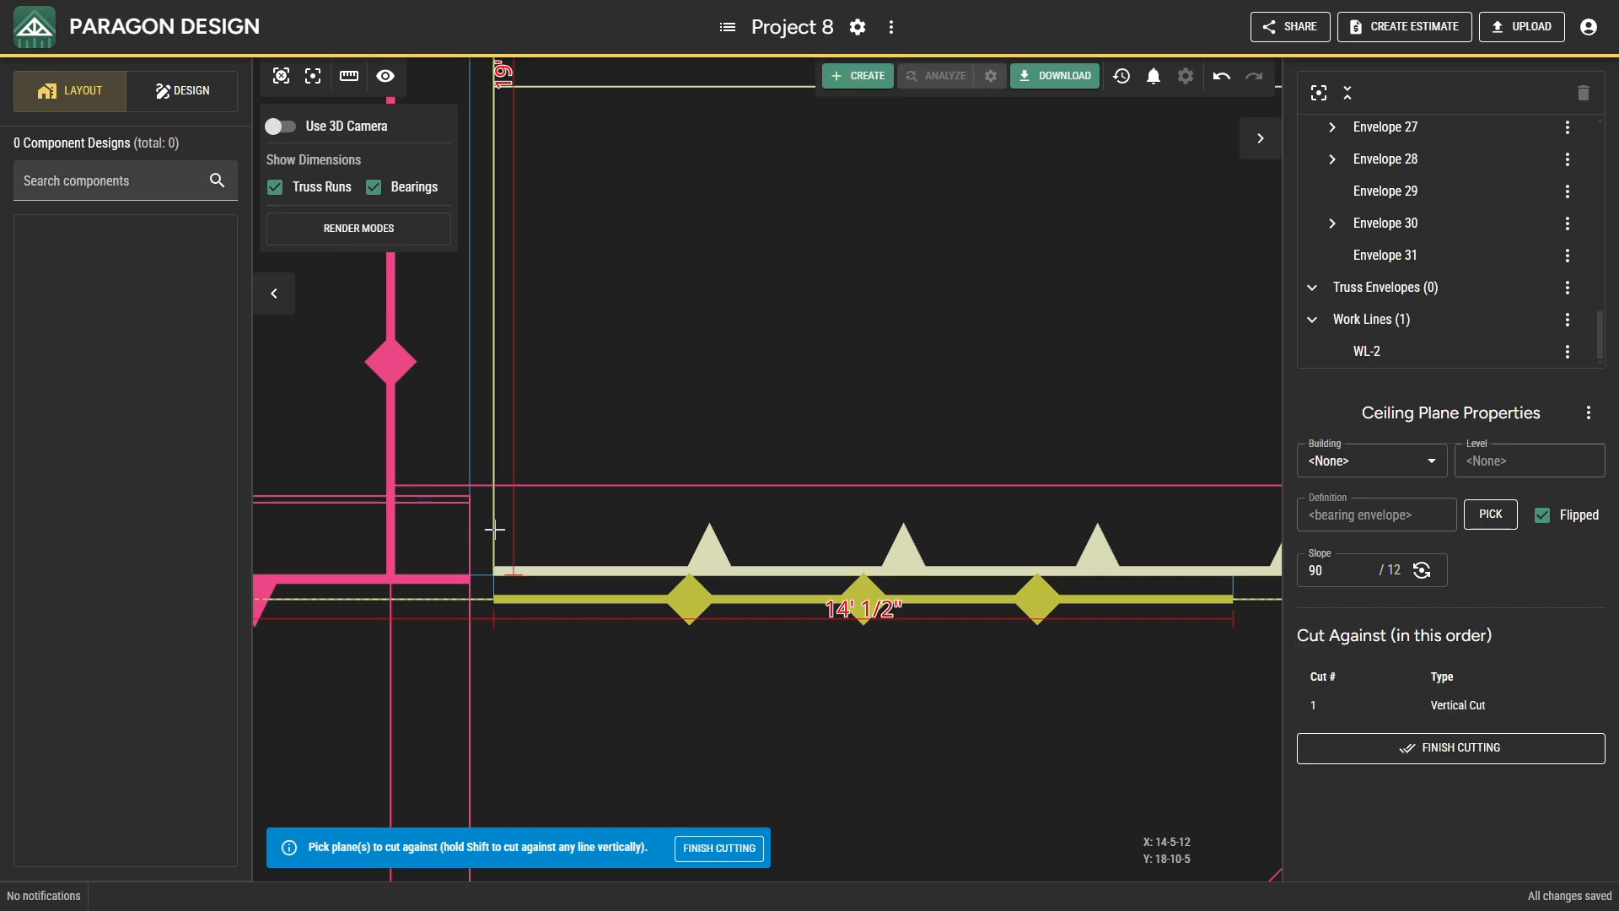
pyautogui.scroll(-4, 494, 529)
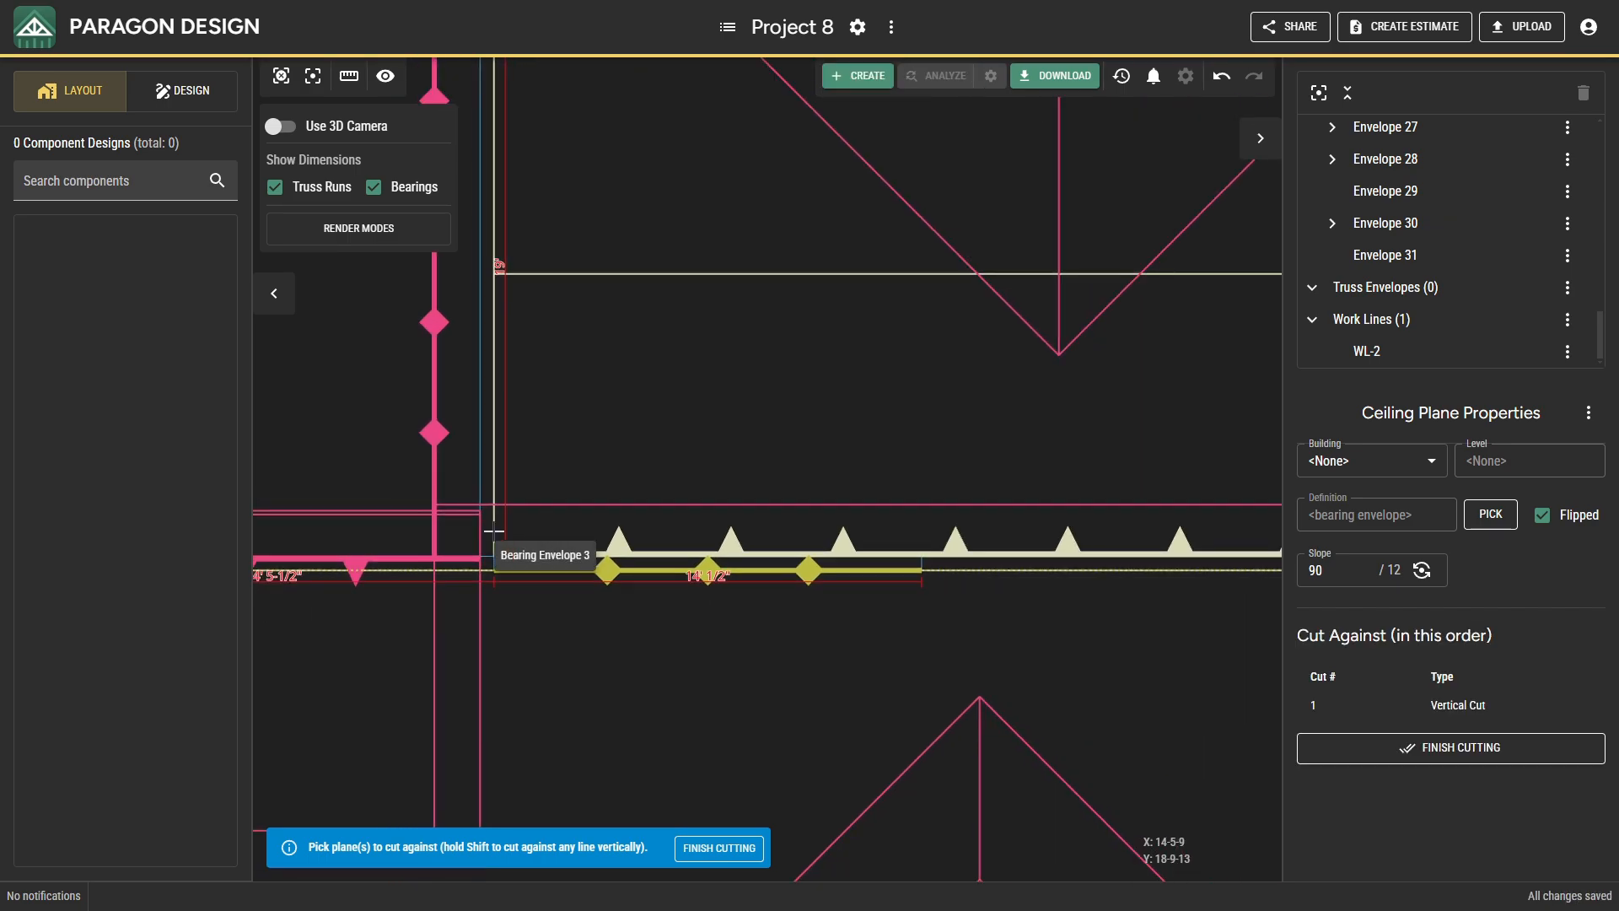
pyautogui.click(278, 126)
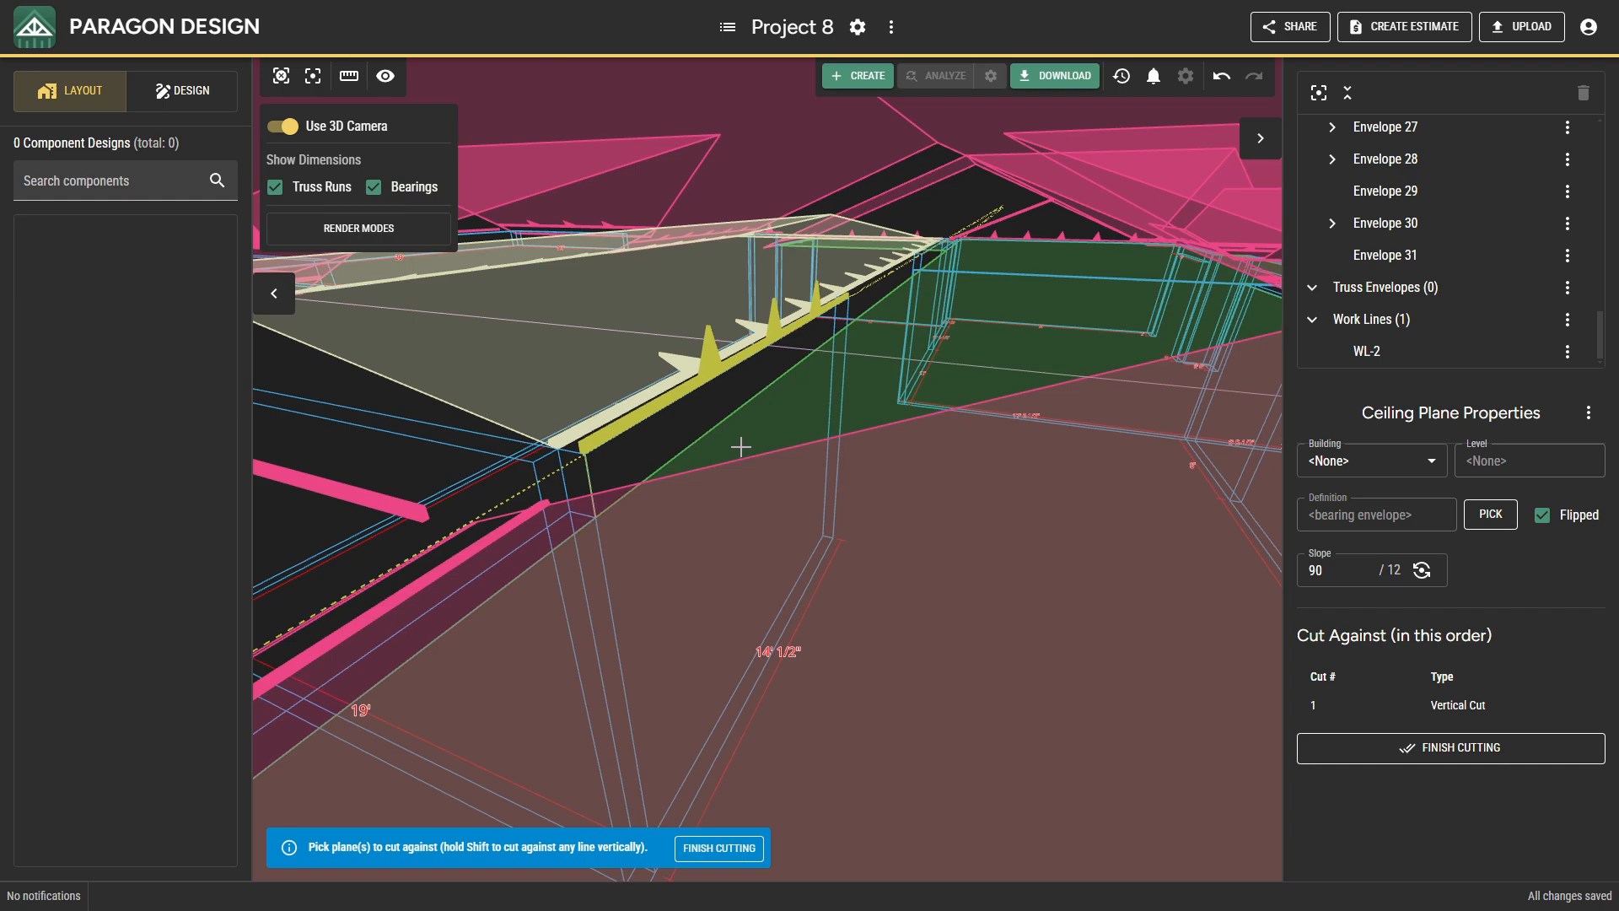
pyautogui.click(741, 447)
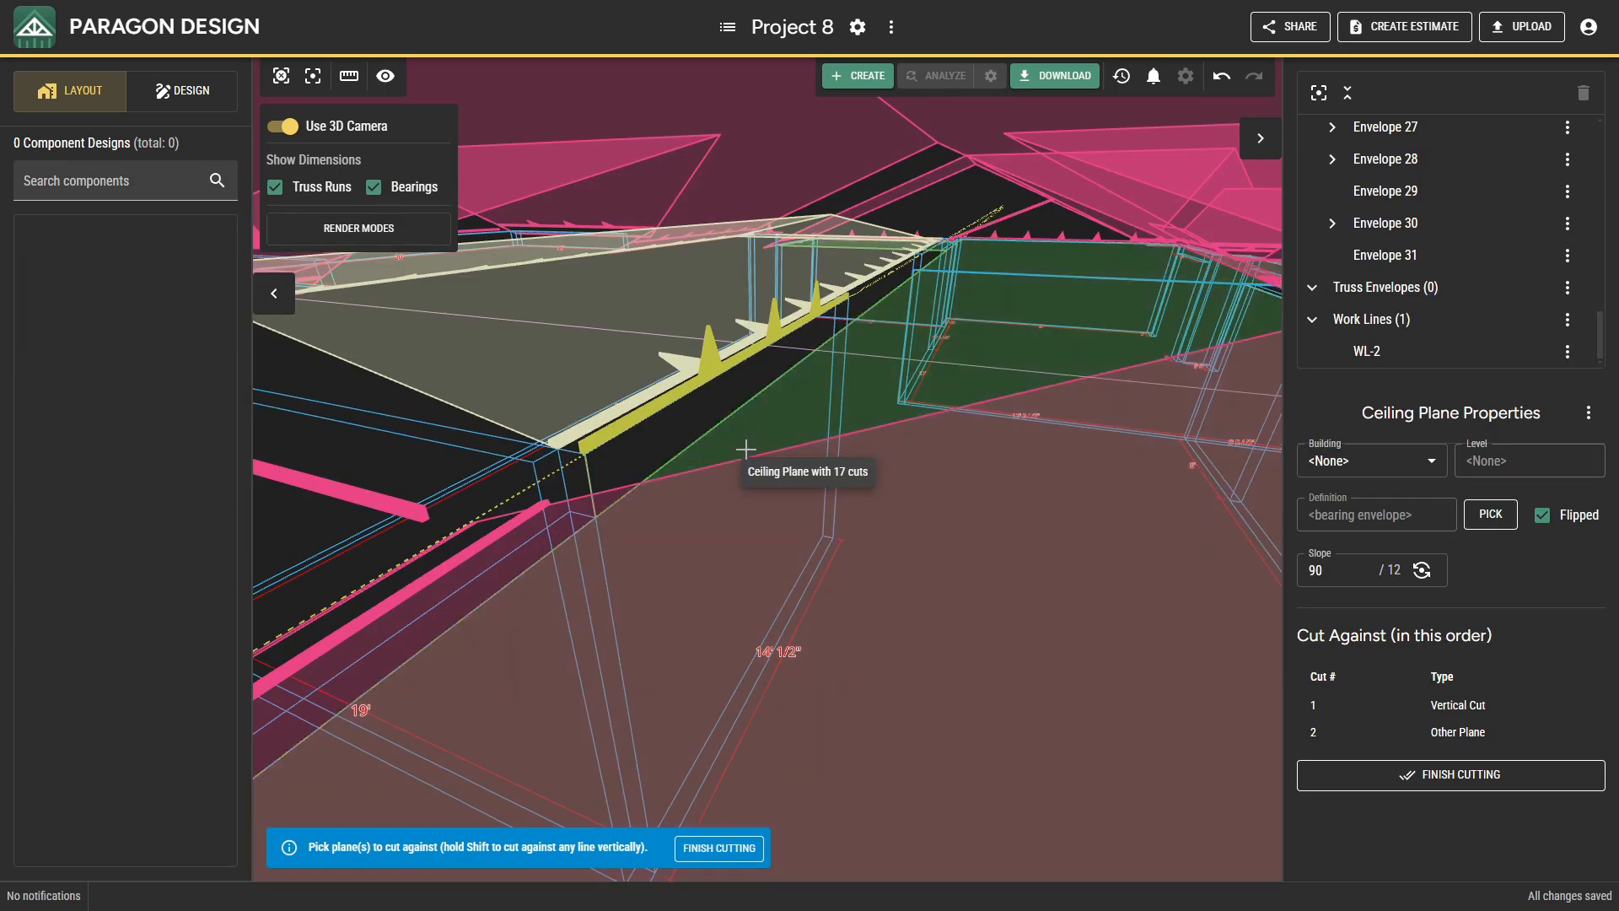
# Add a vertical cut to the 90/12 ceiling plane at the main section's 3' east bearing and finish cutting.
pyautogui.moveTo(901, 497); pyautogui.dragTo(684, 533, button='middle')
pyautogui.moveTo(878, 538); pyautogui.dragTo(514, 466, button='middle')
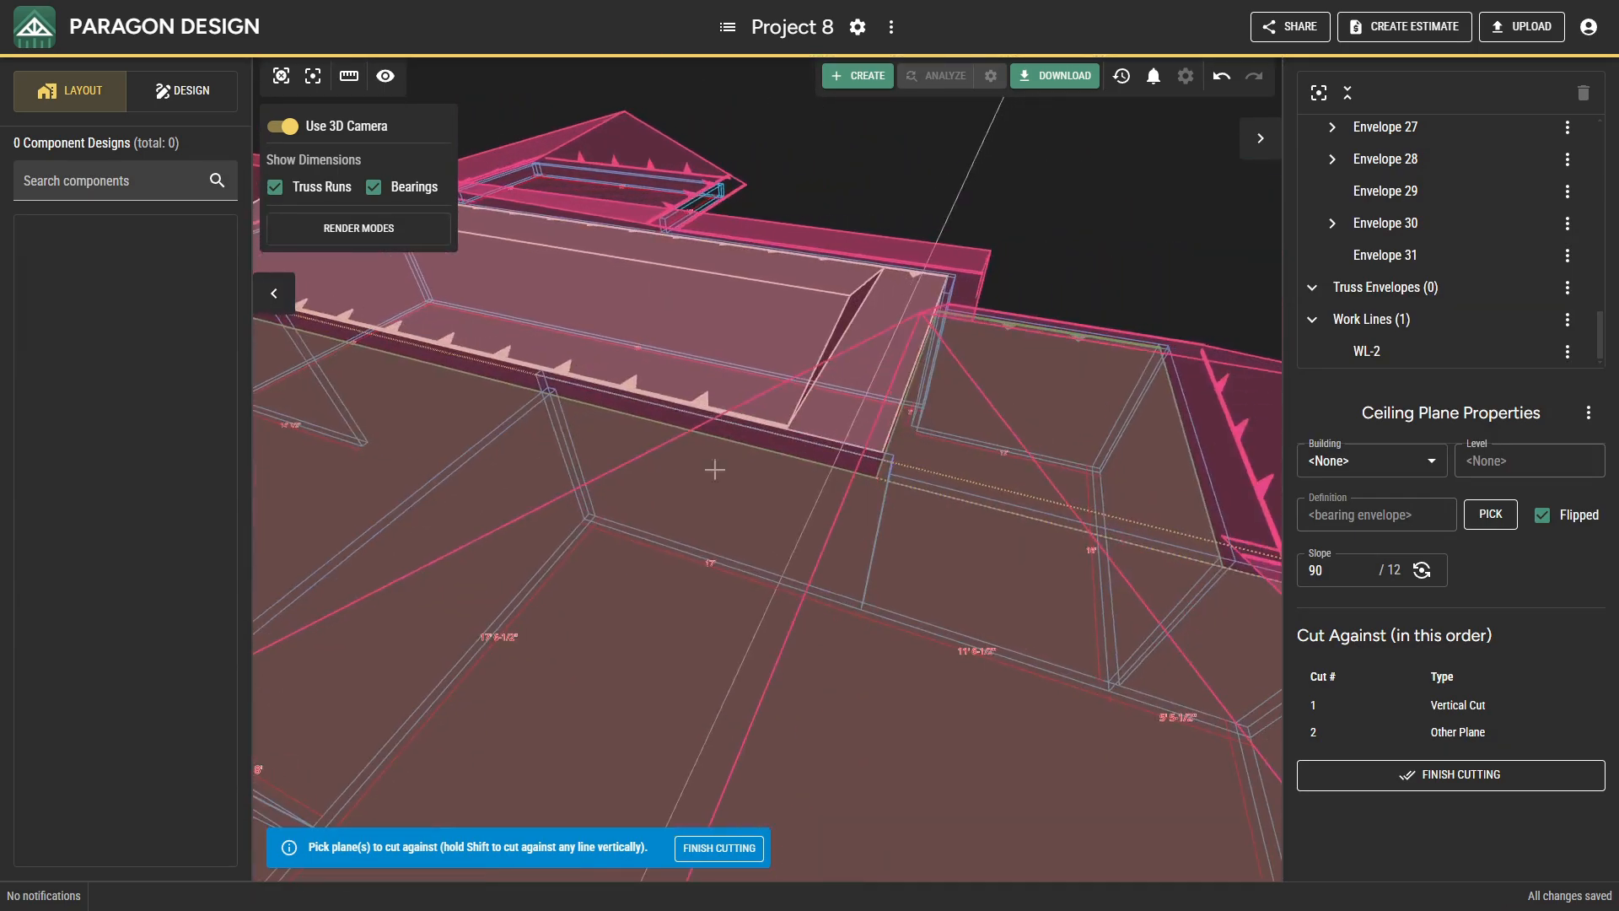
pyautogui.scroll(2, 842, 462)
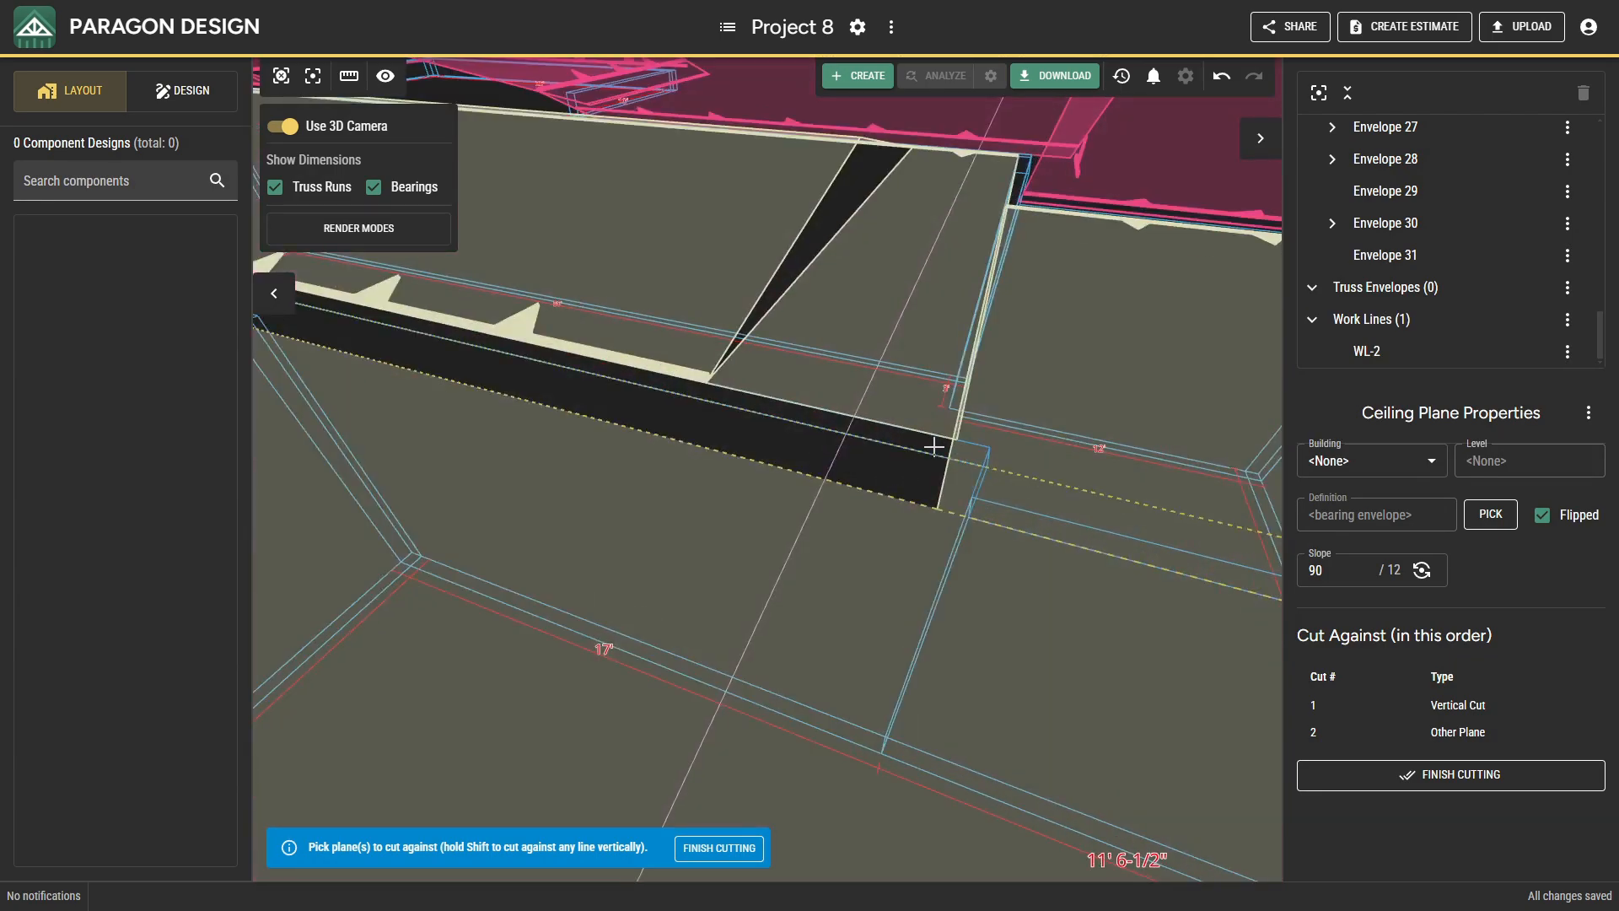
pyautogui.moveTo(935, 486); pyautogui.dragTo(892, 504, button='middle')
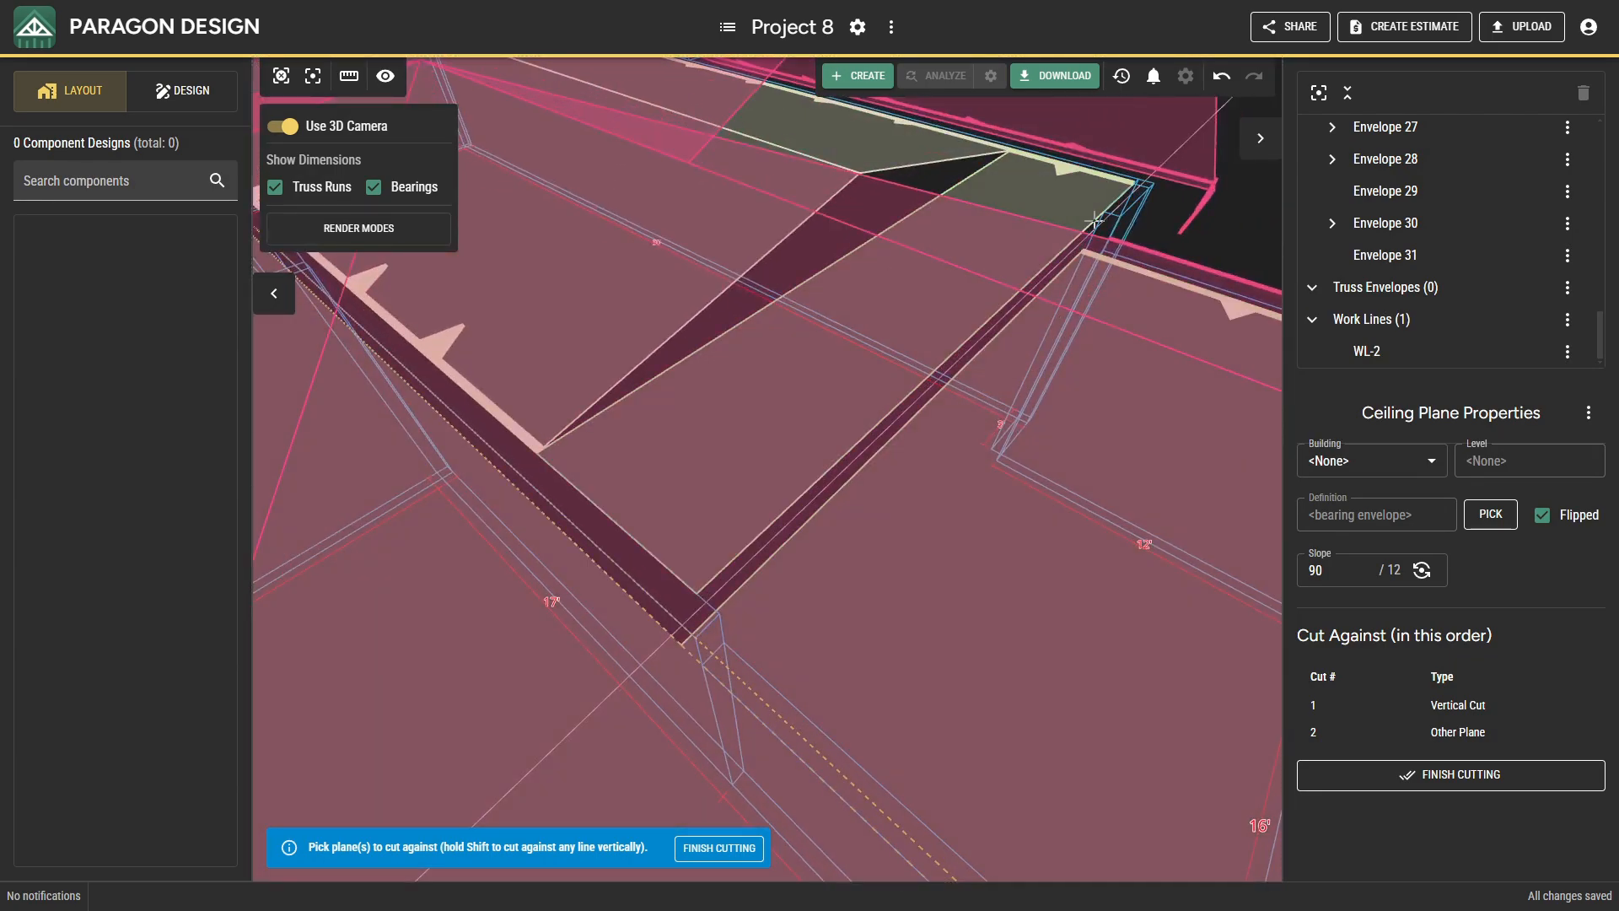
pyautogui.click(279, 126)
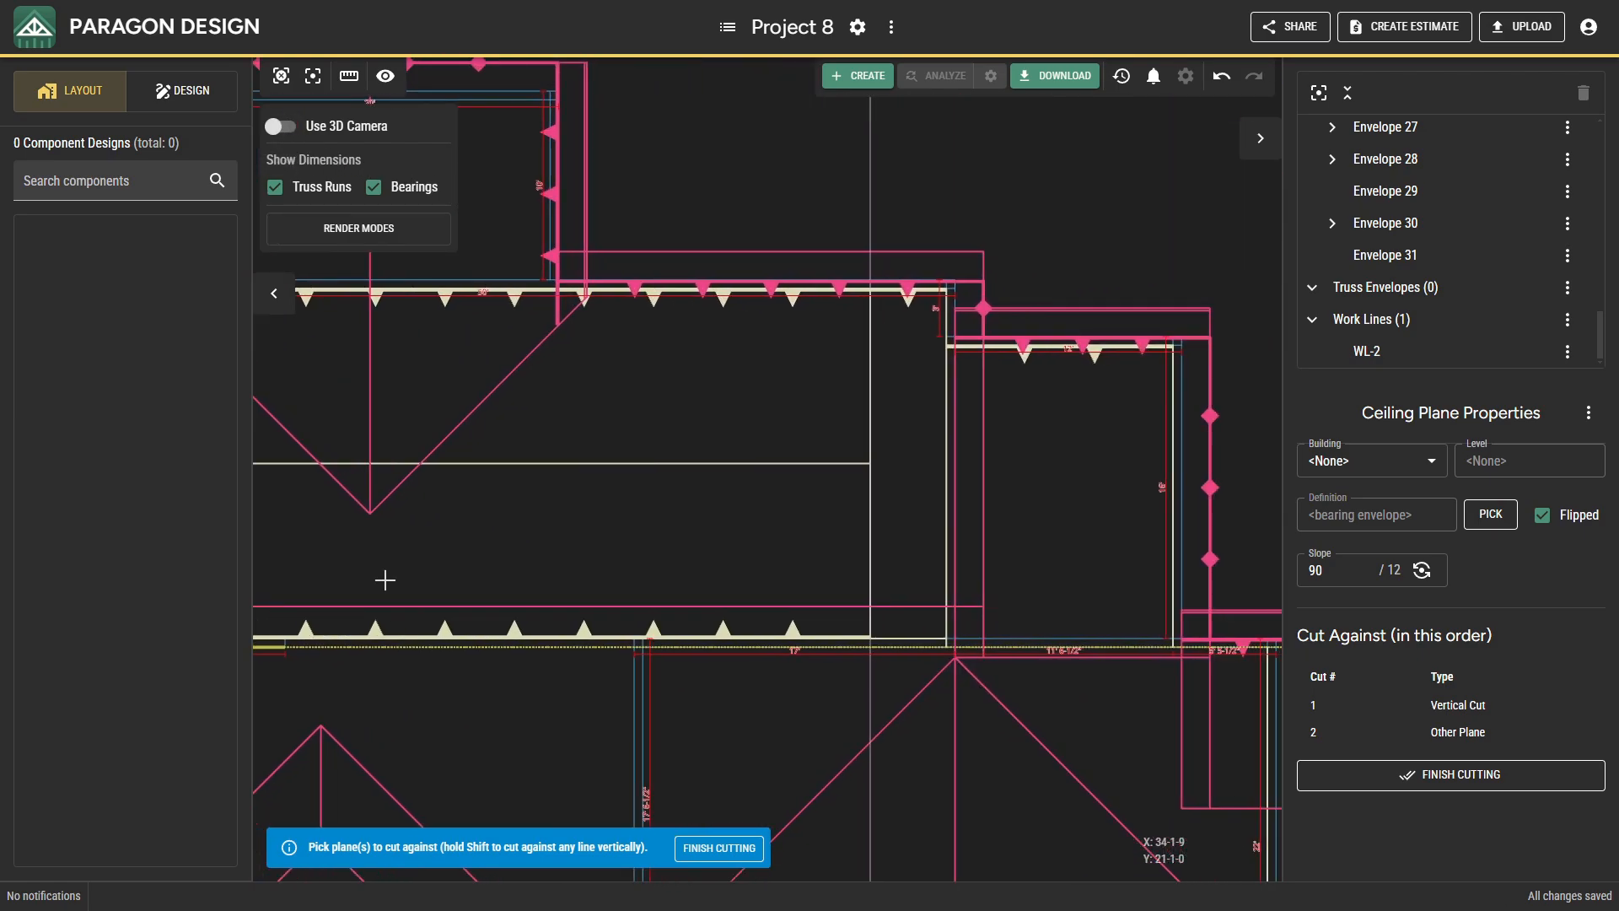
pyautogui.moveTo(385, 580); pyautogui.dragTo(377, 577, button='middle')
pyautogui.moveTo(811, 540); pyautogui.dragTo(677, 567, button='middle')
pyautogui.scroll(2, 813, 384)
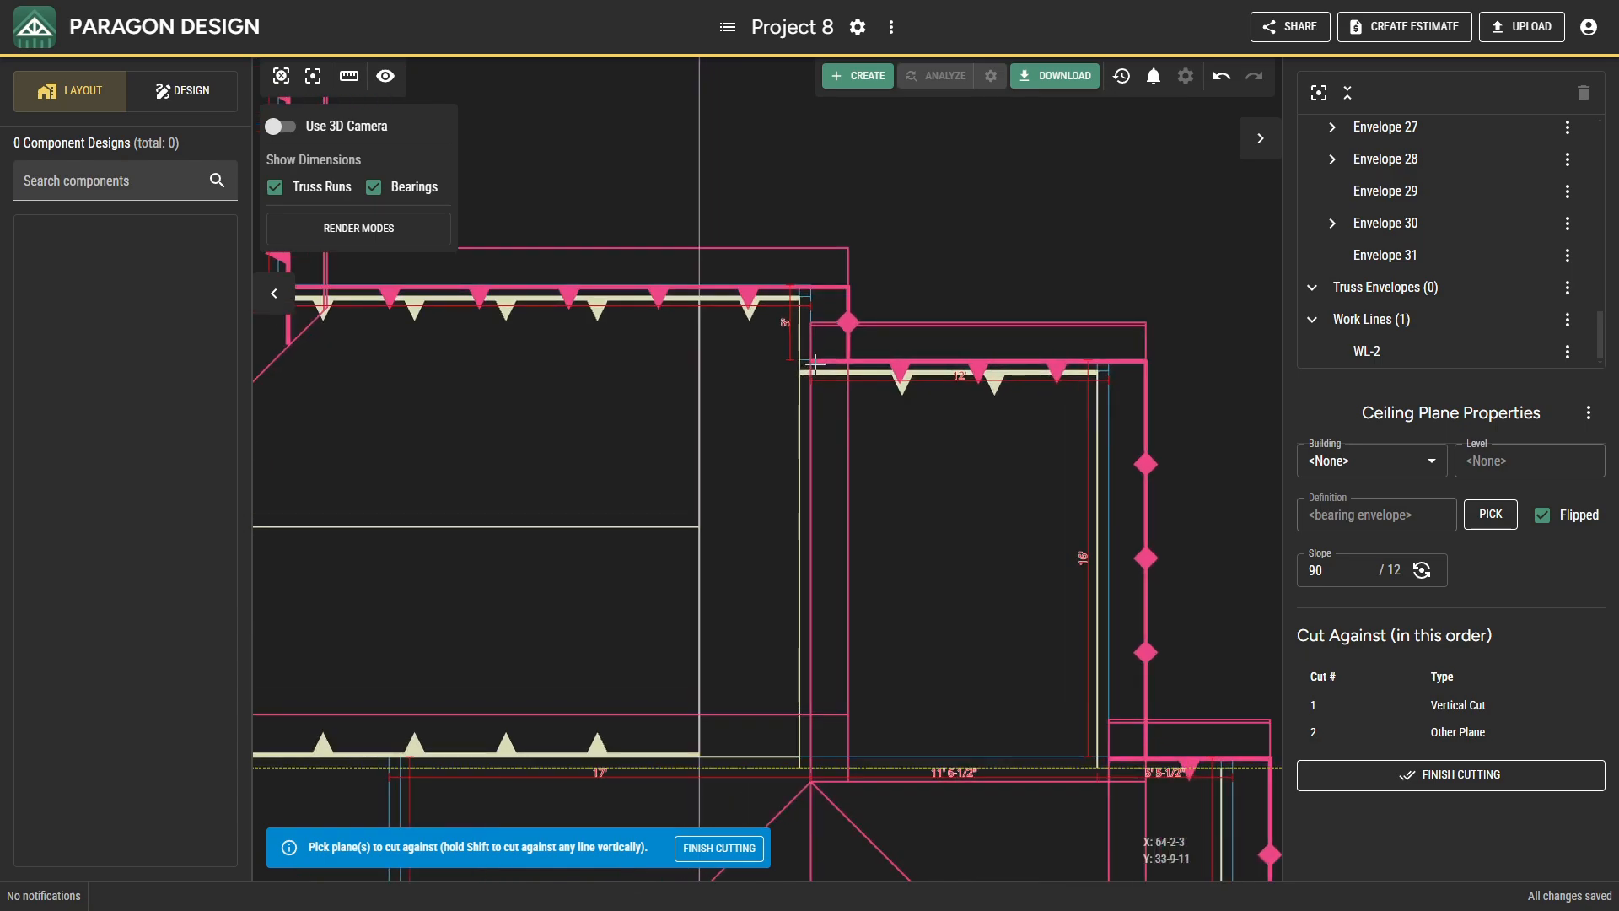
pyautogui.keyDown('shift'); pyautogui.click(793, 337); pyautogui.keyUp('shift')
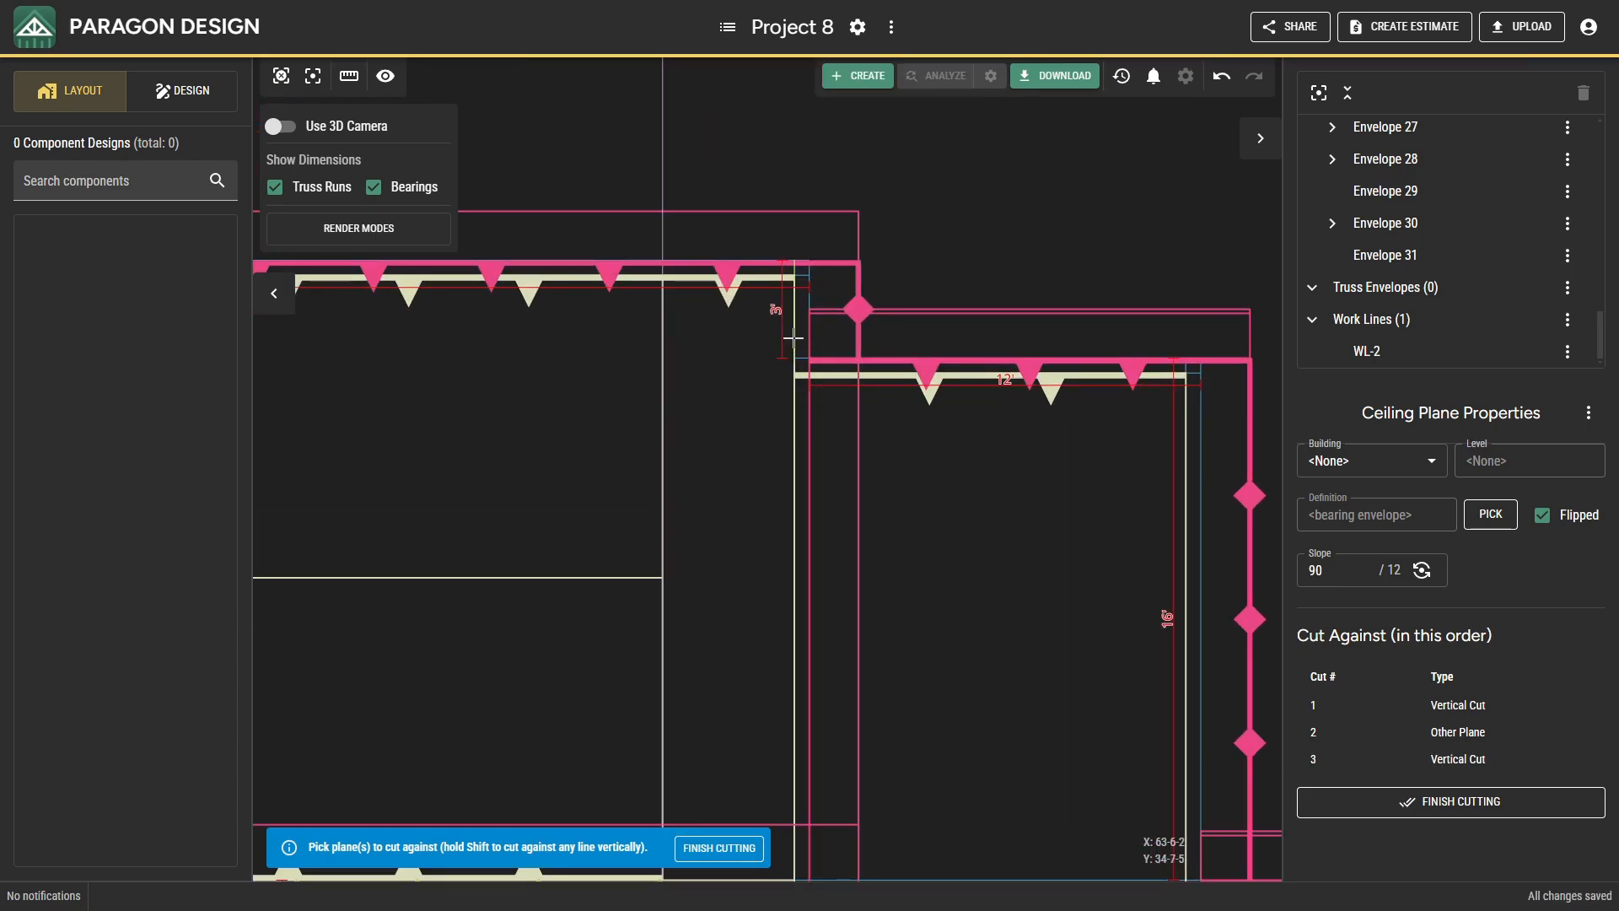
pyautogui.scroll(-5, 882, 604)
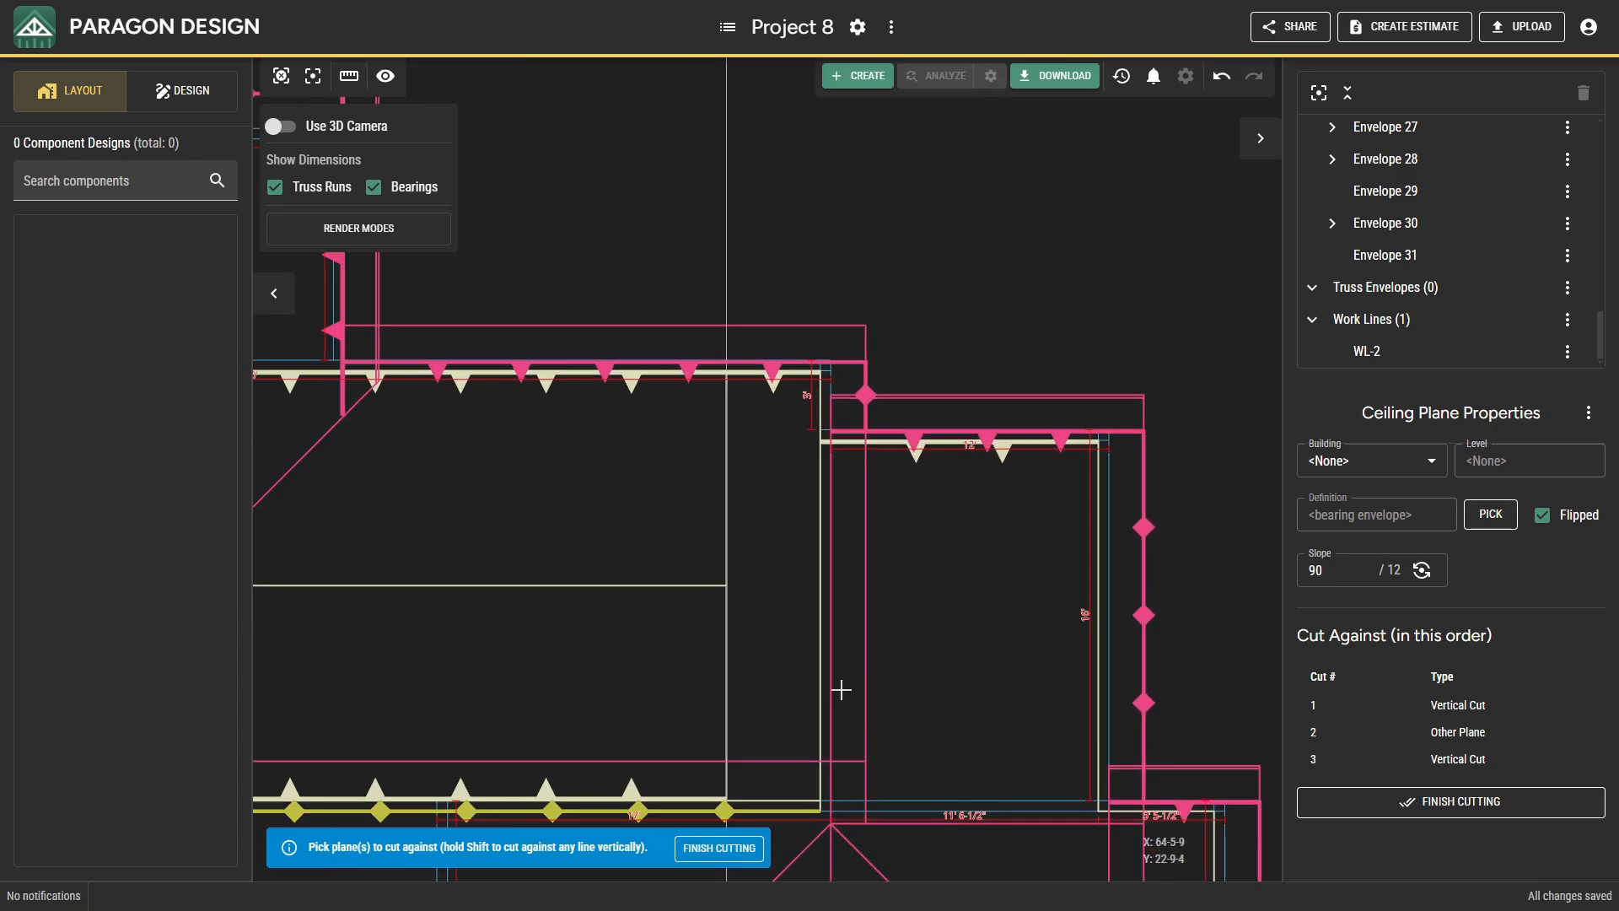
pyautogui.click(1346, 806)
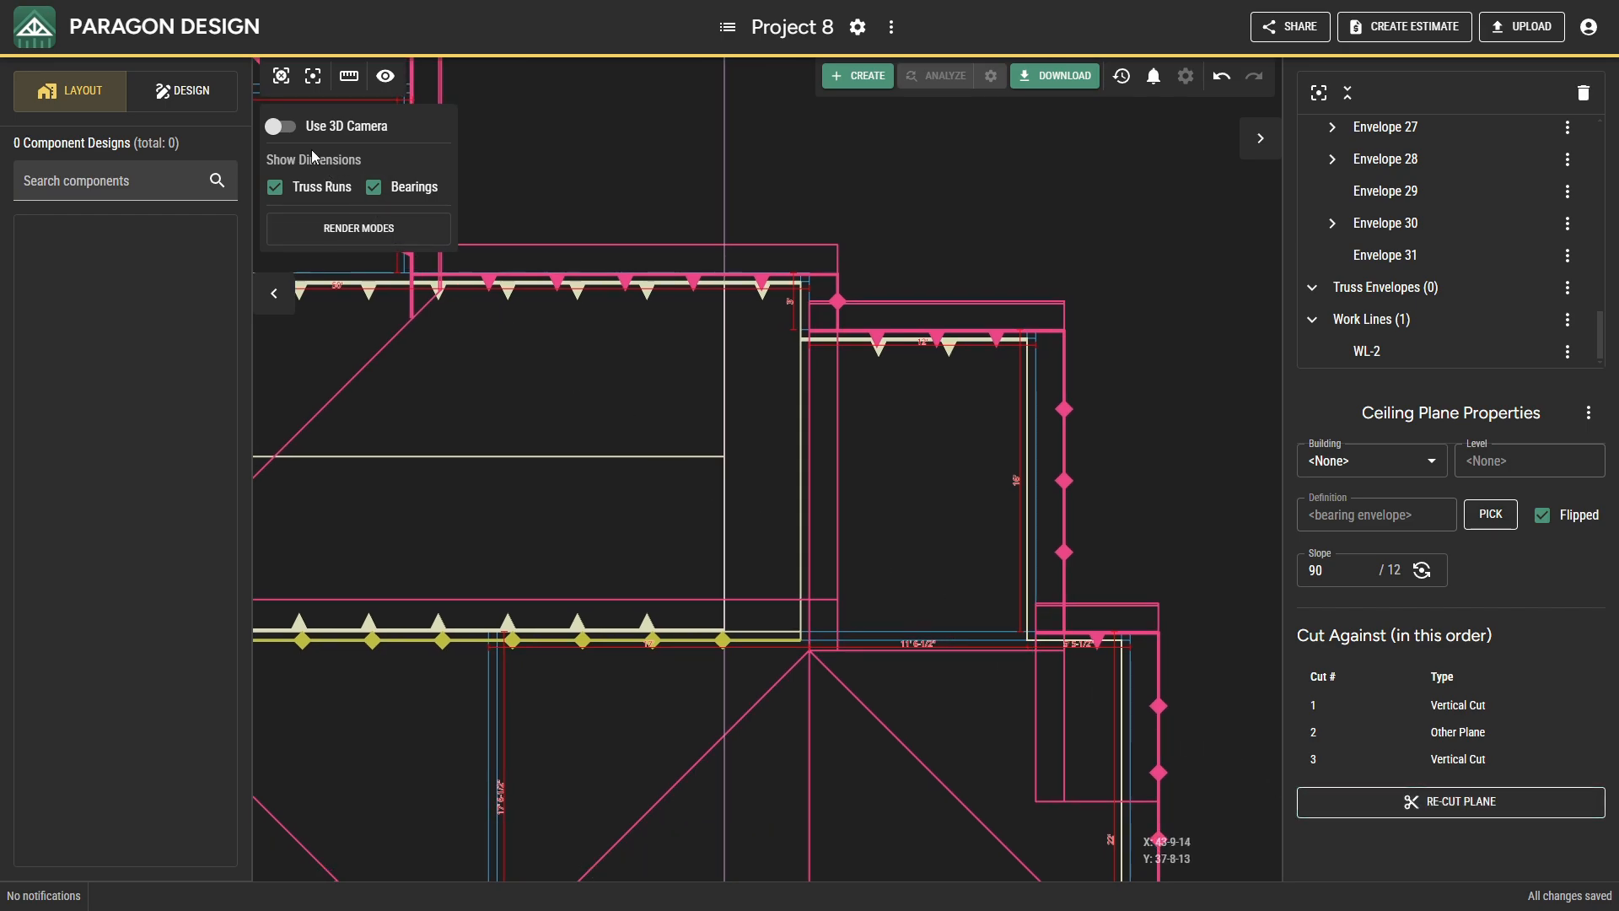
# Examine in 3D how the cut 90/12 ceiling plane closes the gap between the sloped and flat ceilings.
pyautogui.click(293, 134)
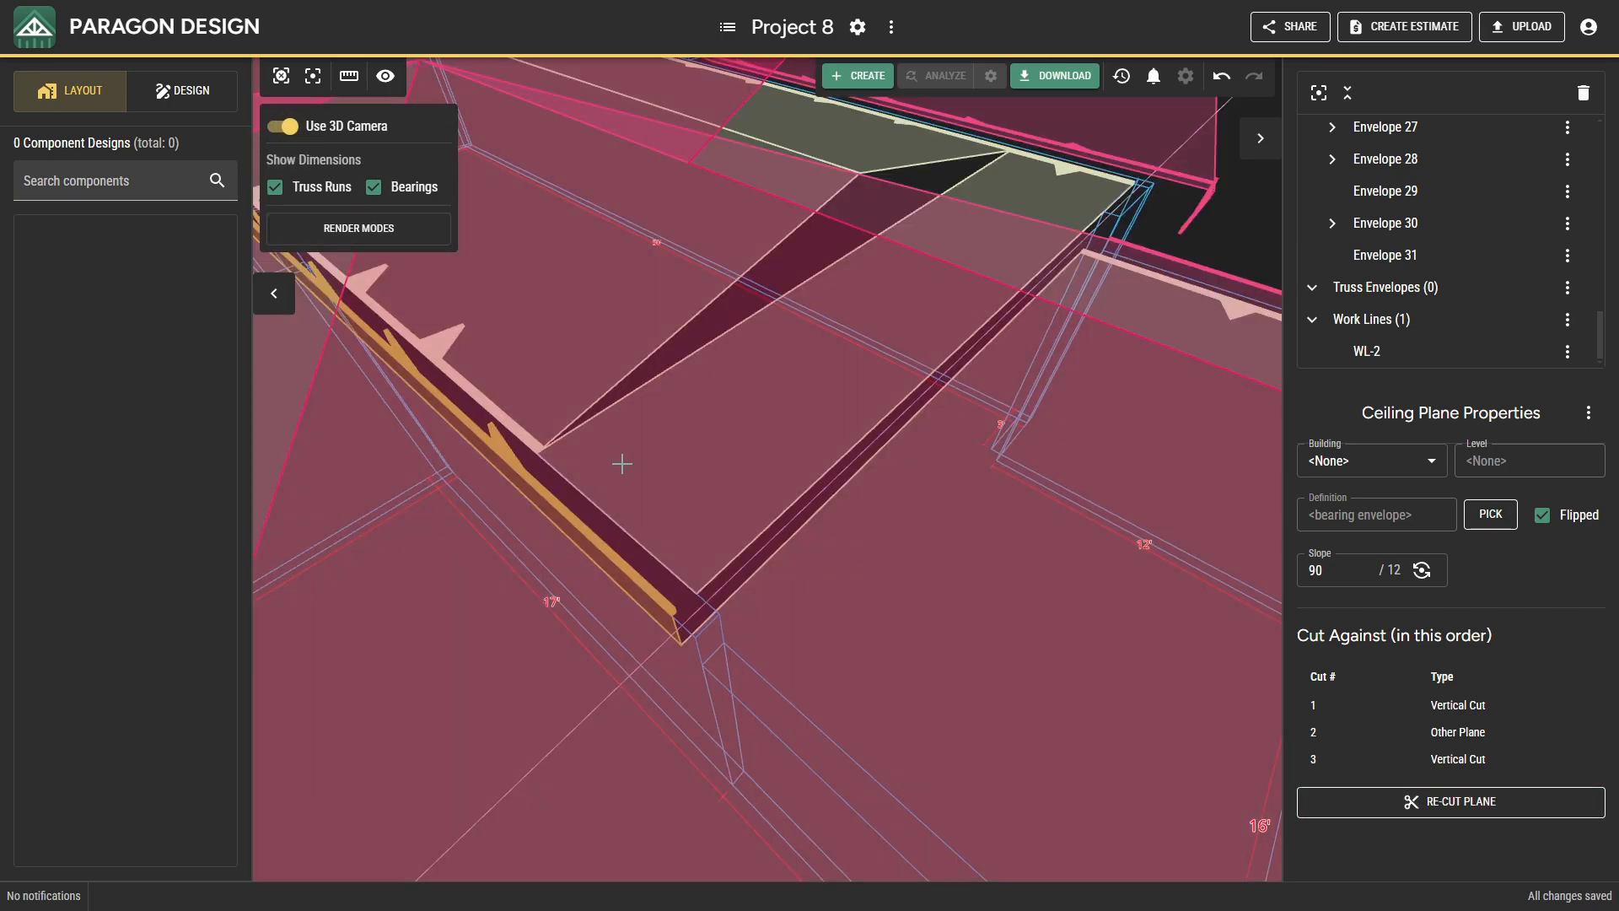
pyautogui.moveTo(621, 463); pyautogui.dragTo(726, 447, button='middle')
pyautogui.moveTo(548, 533); pyautogui.dragTo(1174, 524, button='middle')
pyautogui.moveTo(893, 578); pyautogui.dragTo(535, 621, button='middle')
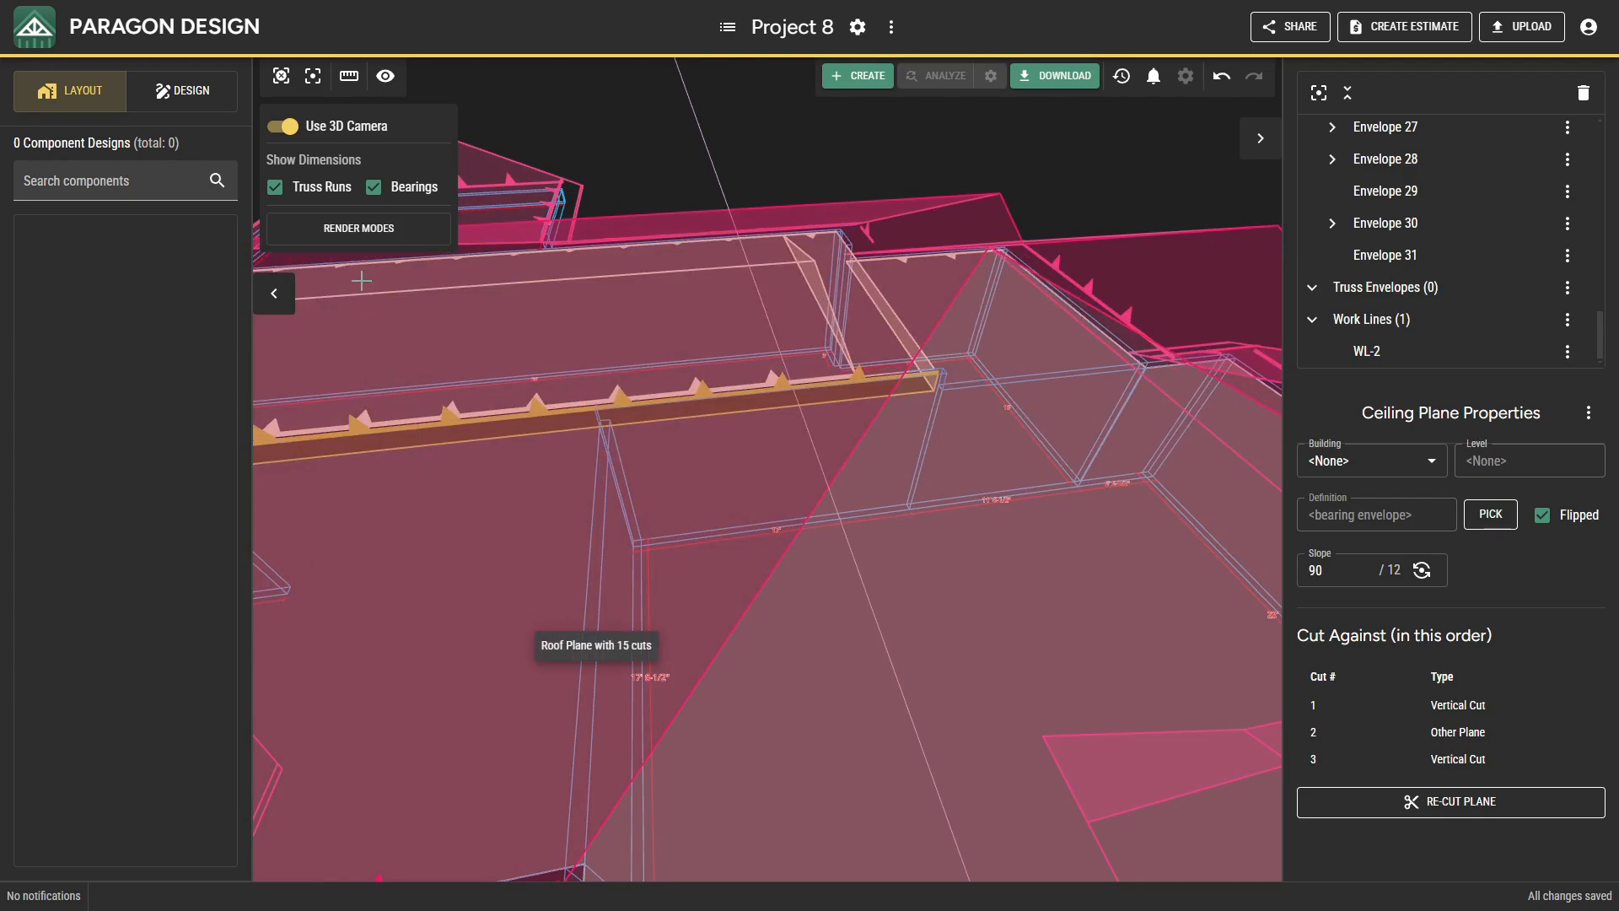
pyautogui.click(281, 126)
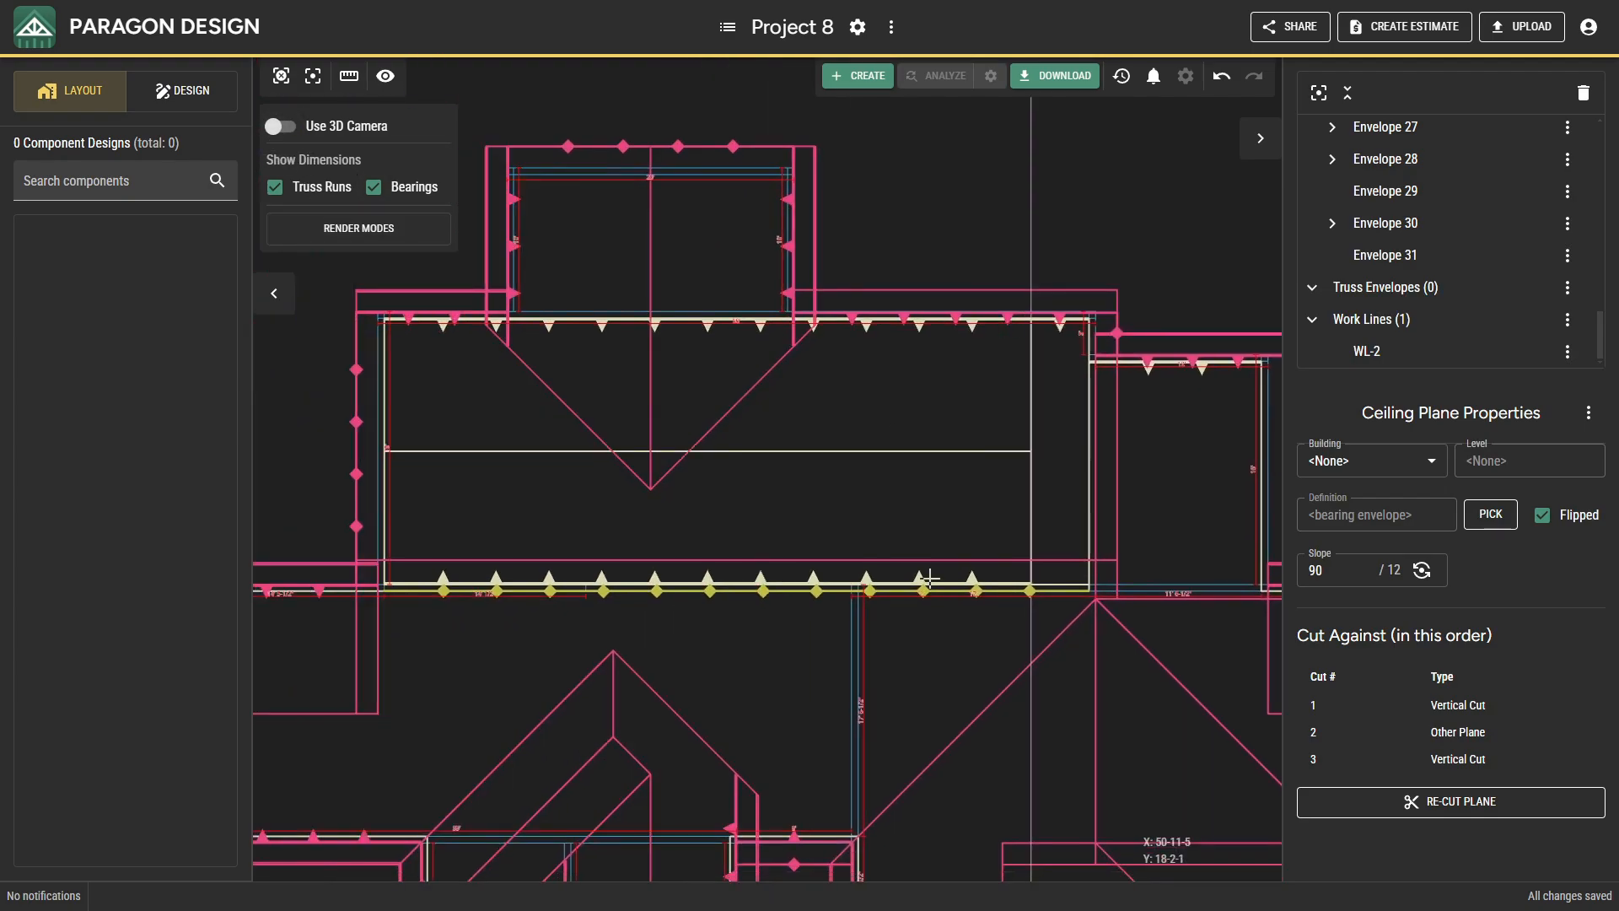
# Insert a single-ply roof truss envelope at X 16-0-0, 2' from the main section's west bearing, with the base locked to that bearing.
pyautogui.scroll(3, 842, 548)
pyautogui.scroll(4, 528, 458)
pyautogui.rightClick(590, 476)
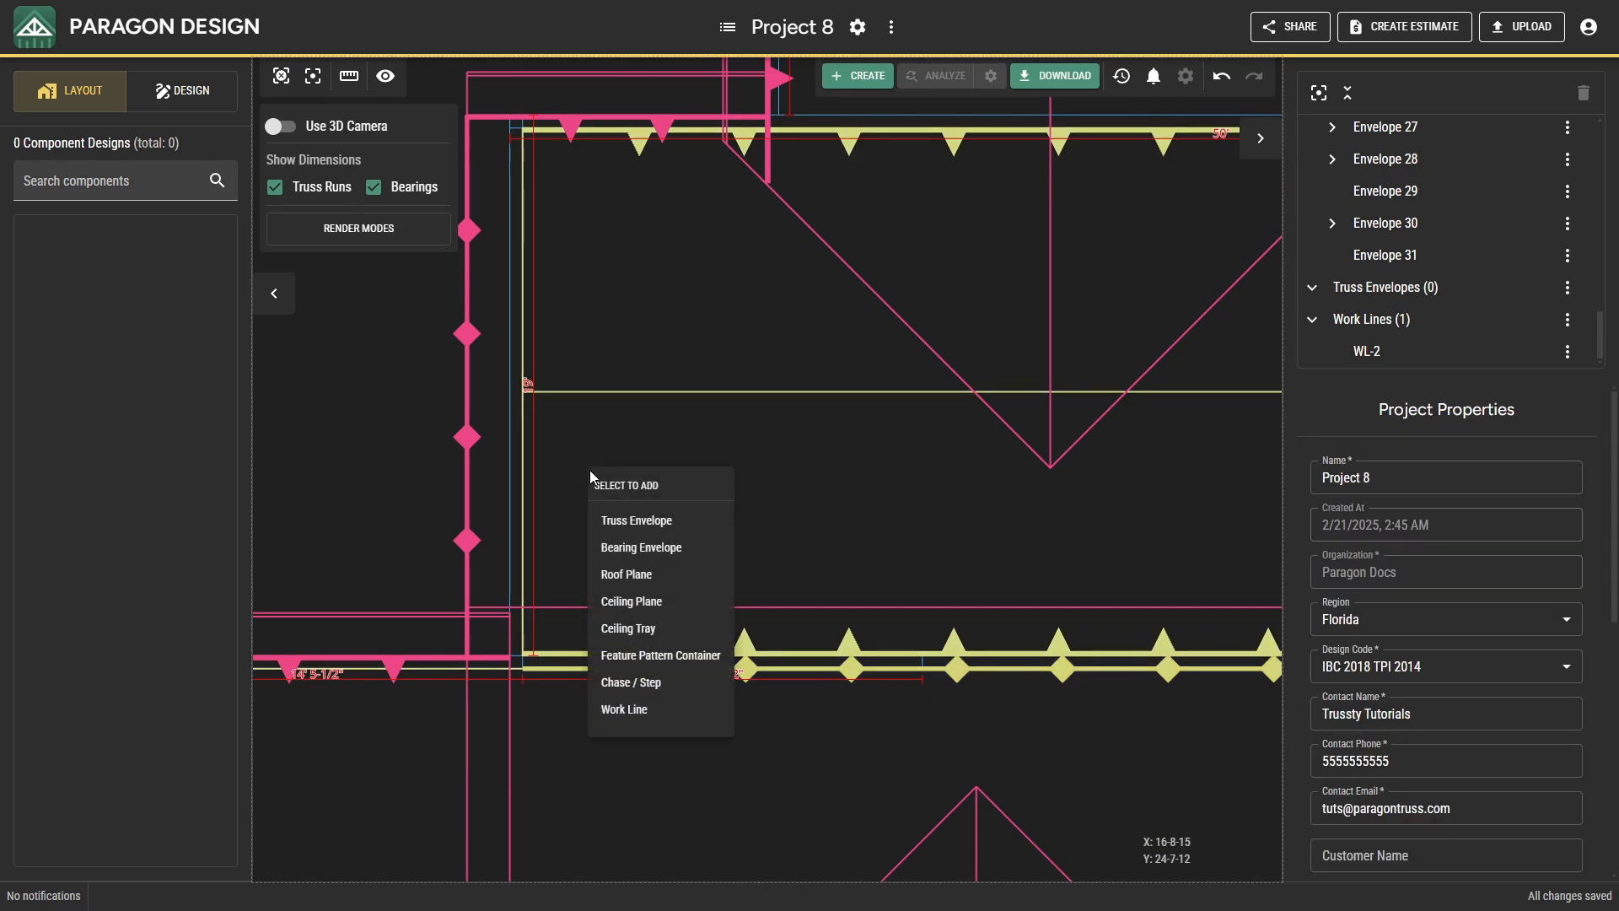
pyautogui.click(620, 519)
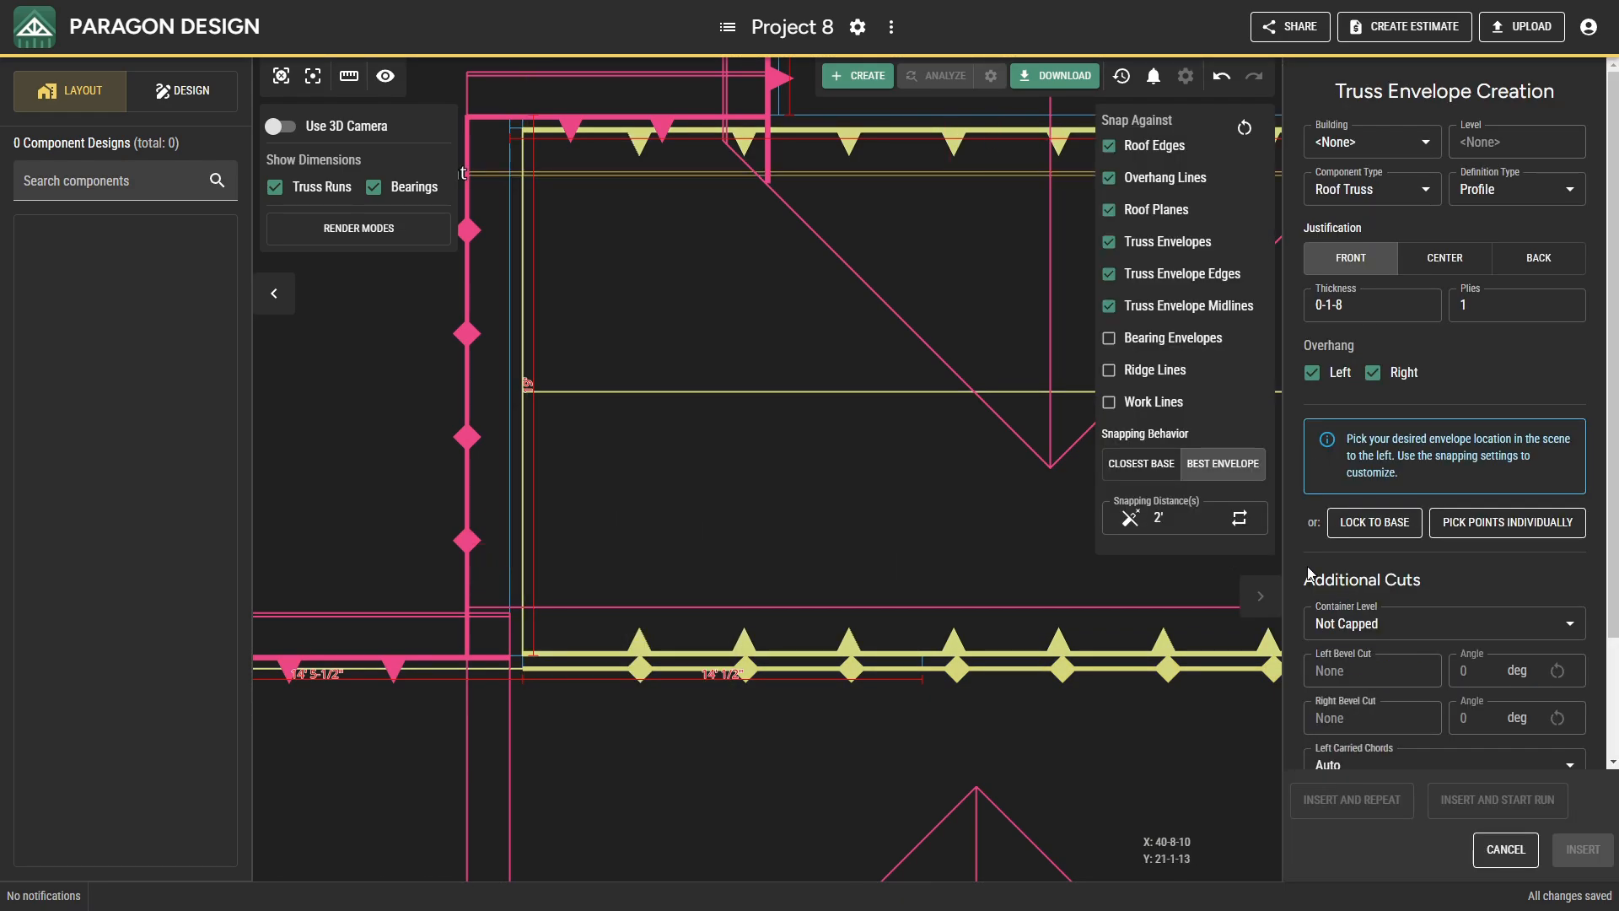
pyautogui.click(1374, 522)
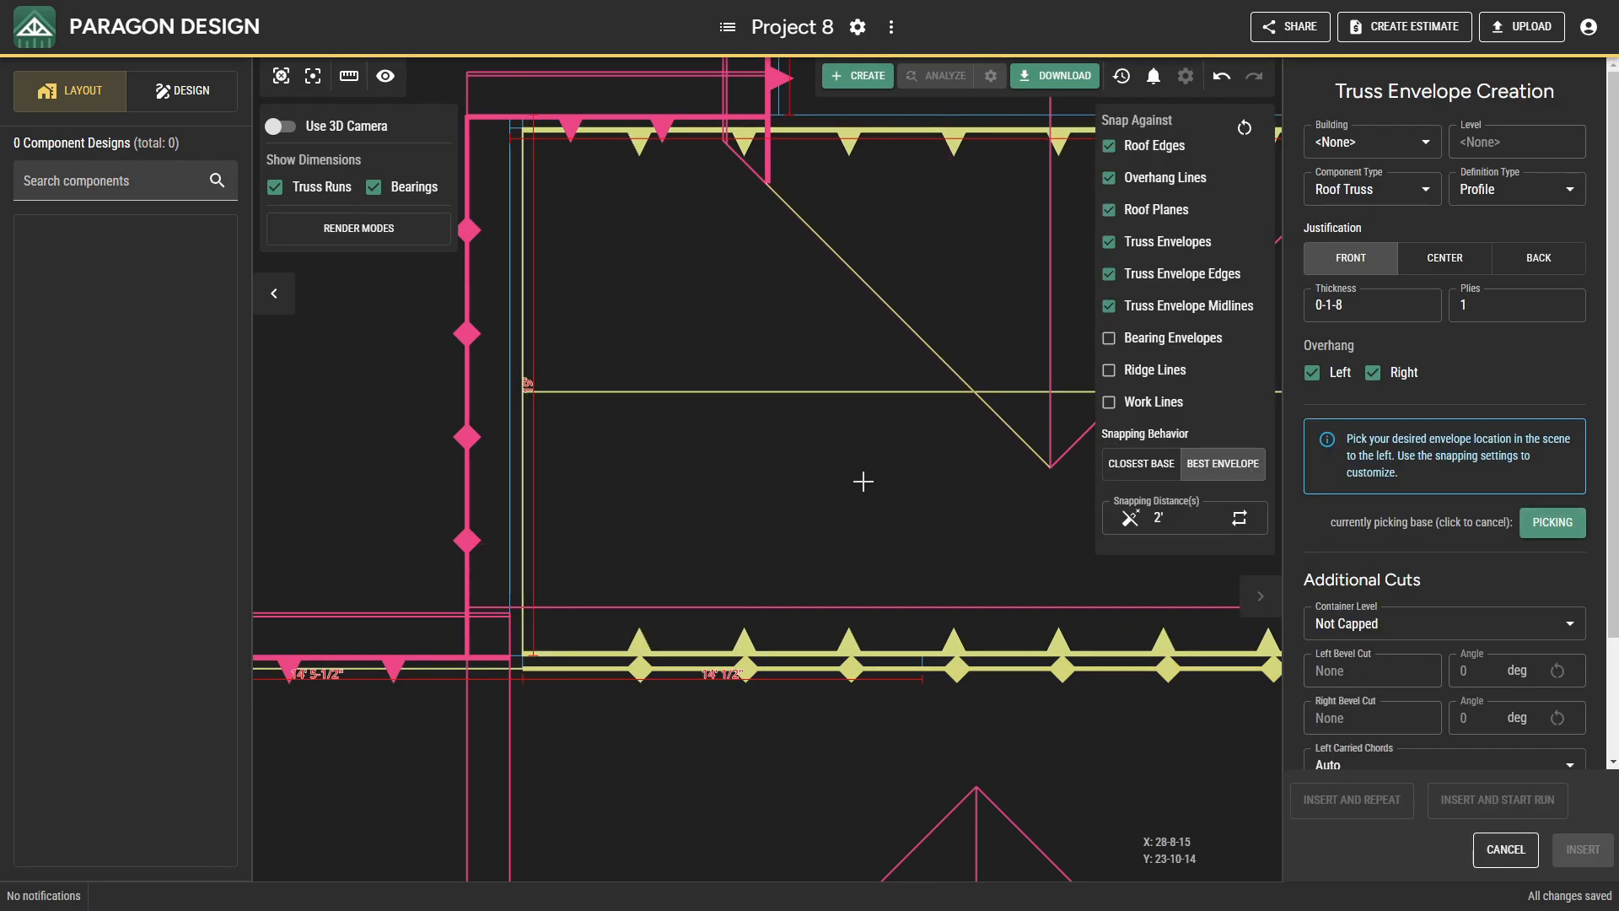
pyautogui.click(516, 467)
pyautogui.click(676, 492)
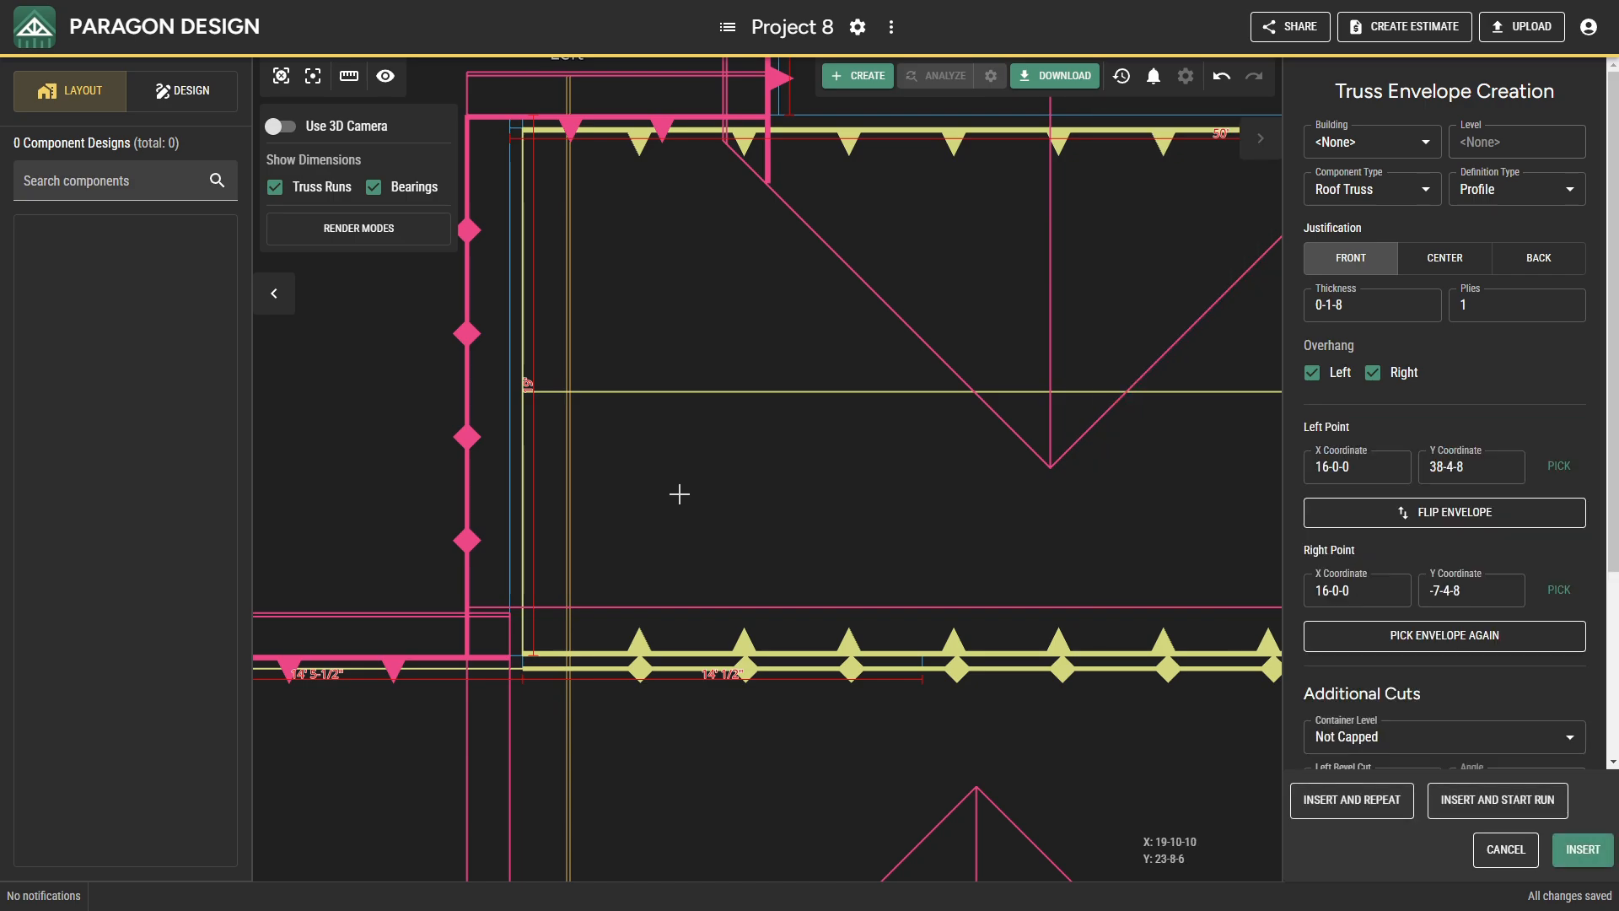
pyautogui.click(1586, 850)
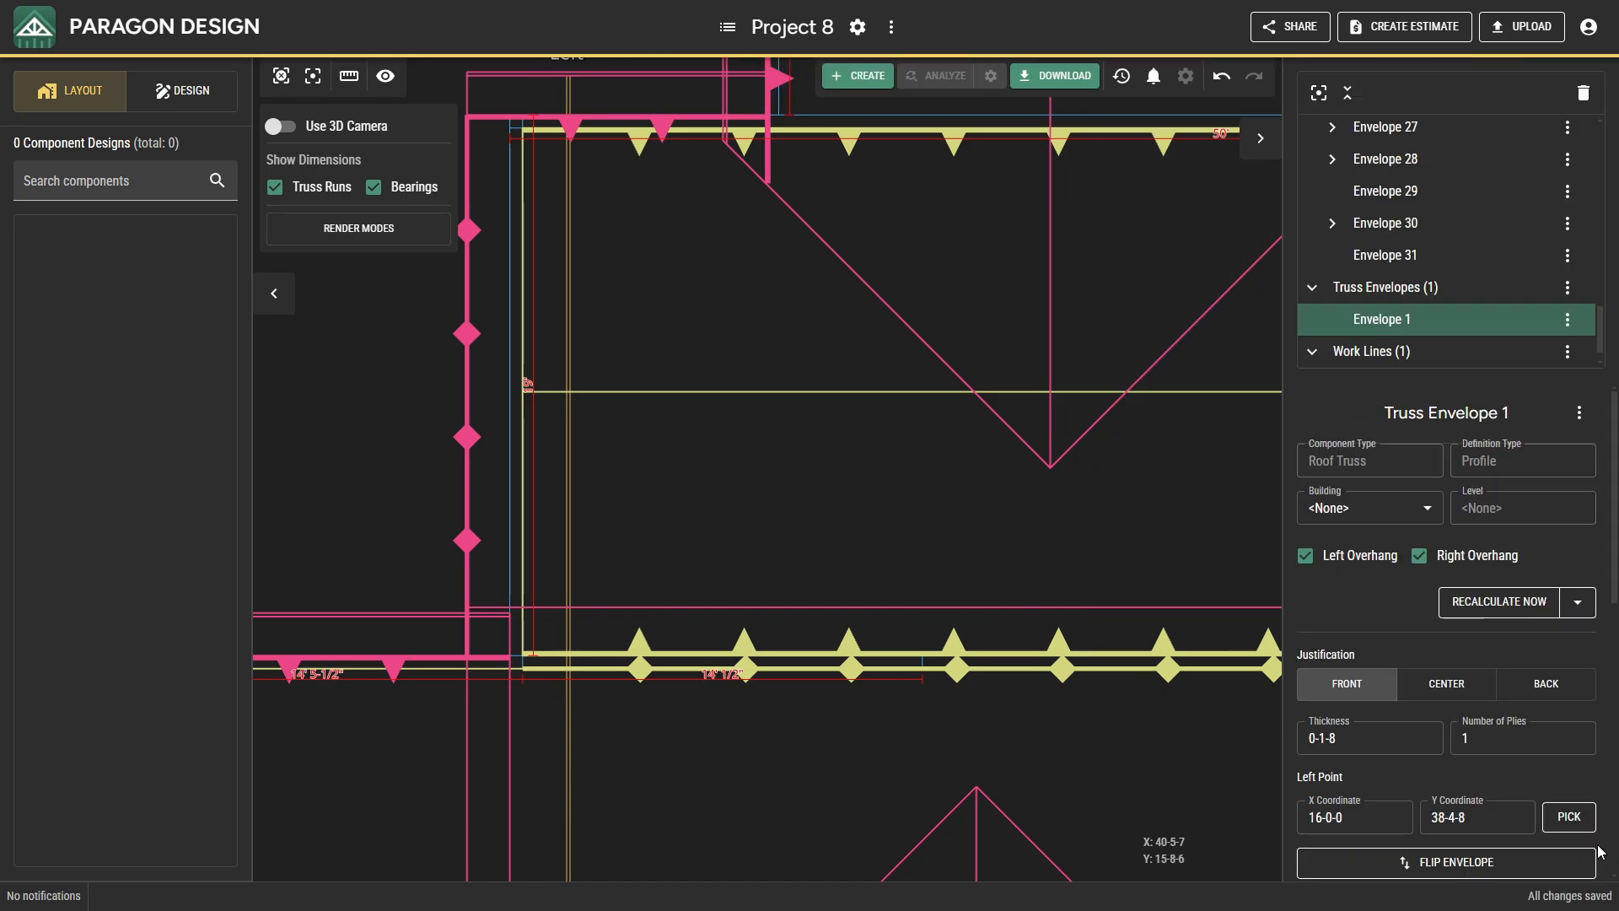
# Examine in 3D how the new truss envelope meets the ceiling planes at the main section's south bearing.
pyautogui.click(281, 127)
pyautogui.moveTo(599, 543); pyautogui.dragTo(735, 489, button='middle')
pyautogui.moveTo(615, 571); pyautogui.dragTo(717, 483, button='middle')
pyautogui.scroll(5, 754, 588)
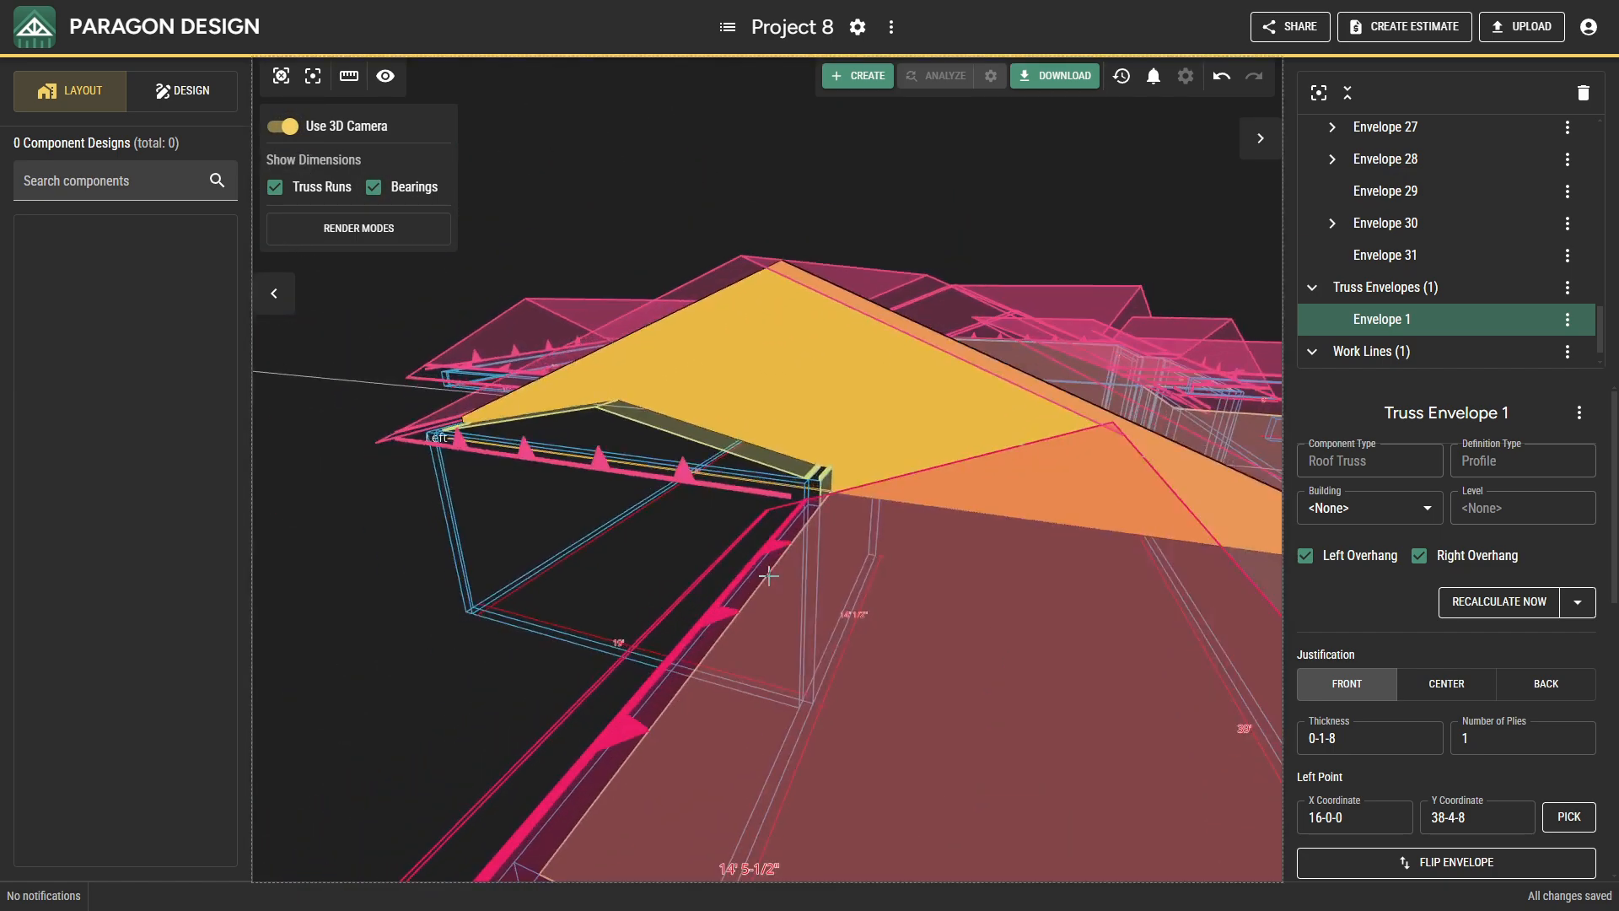
pyautogui.scroll(1, 839, 499)
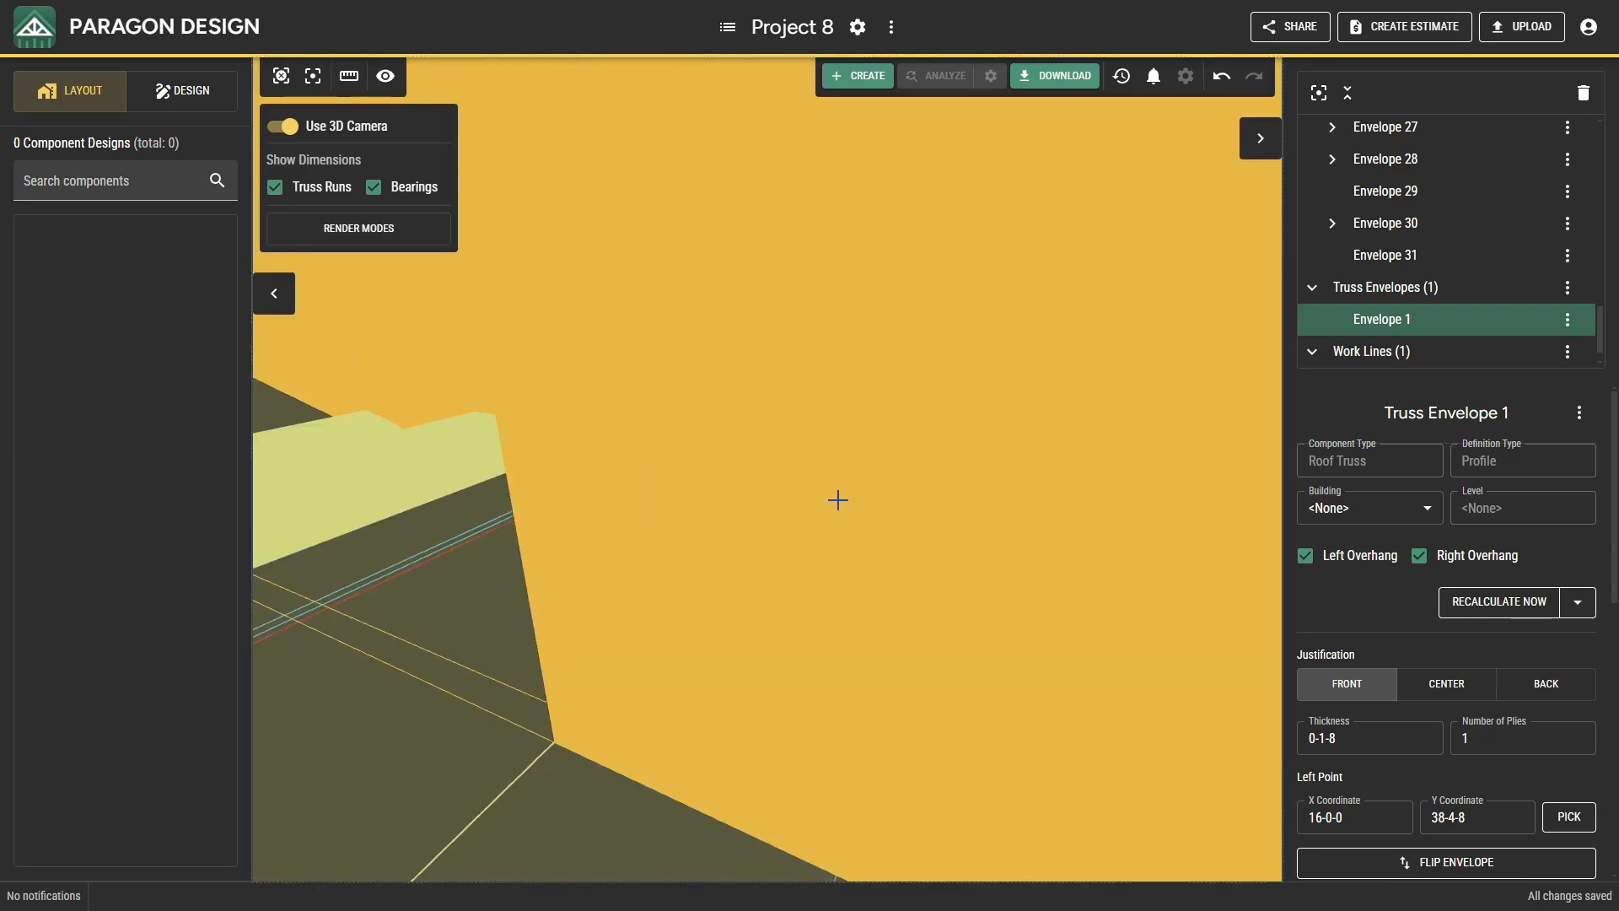
pyautogui.scroll(-1, 838, 501)
pyautogui.moveTo(989, 597); pyautogui.dragTo(1015, 650, button='middle')
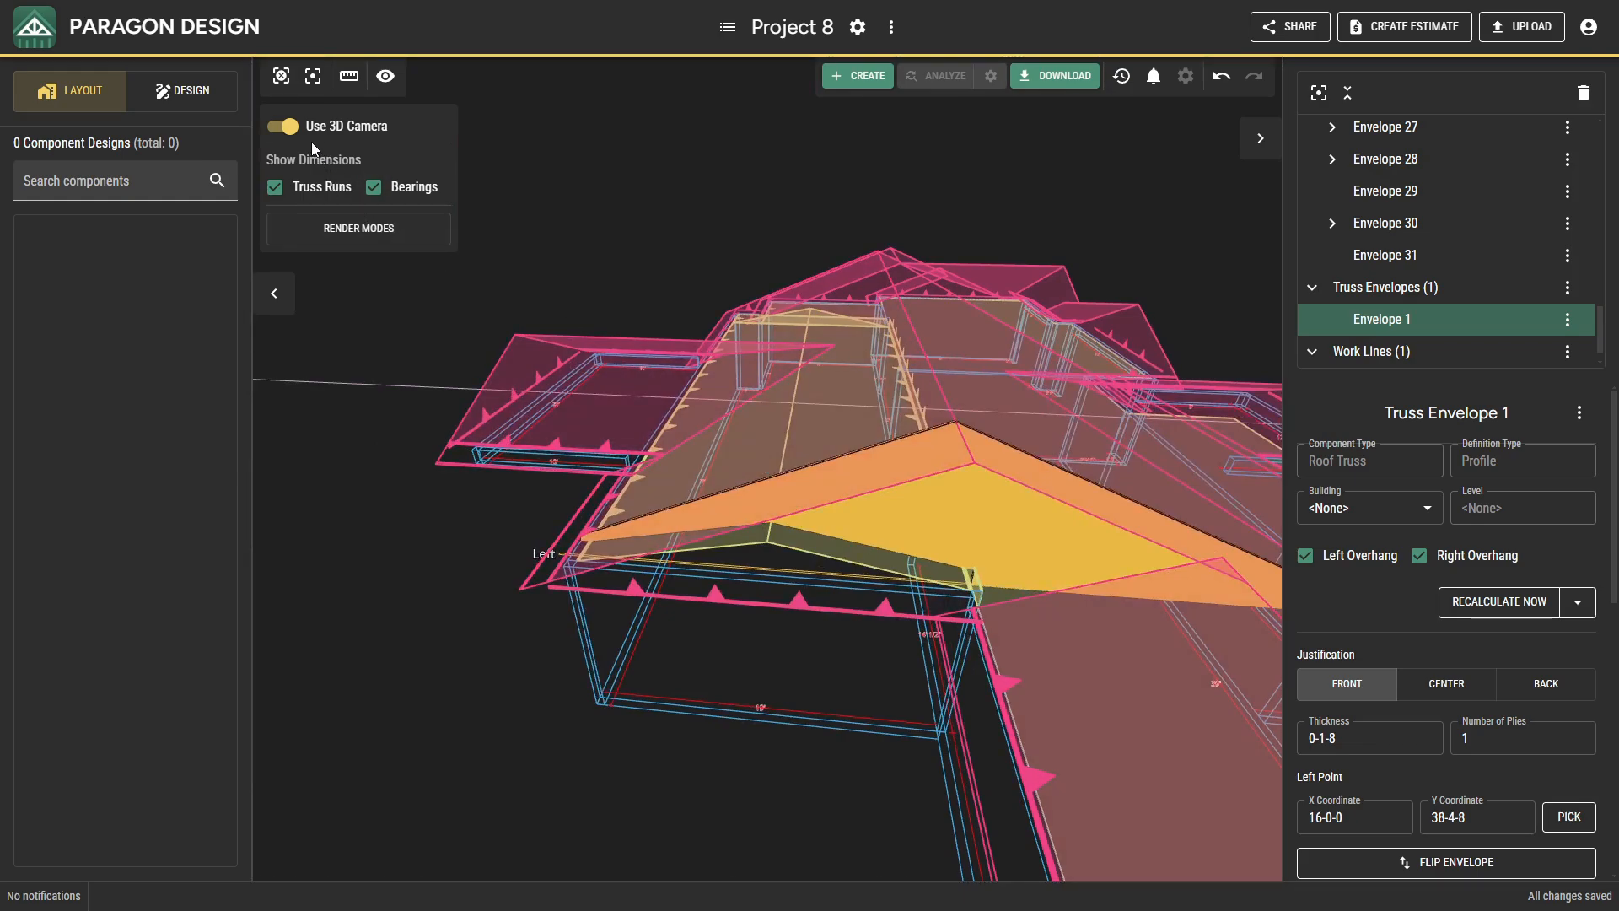
pyautogui.click(284, 126)
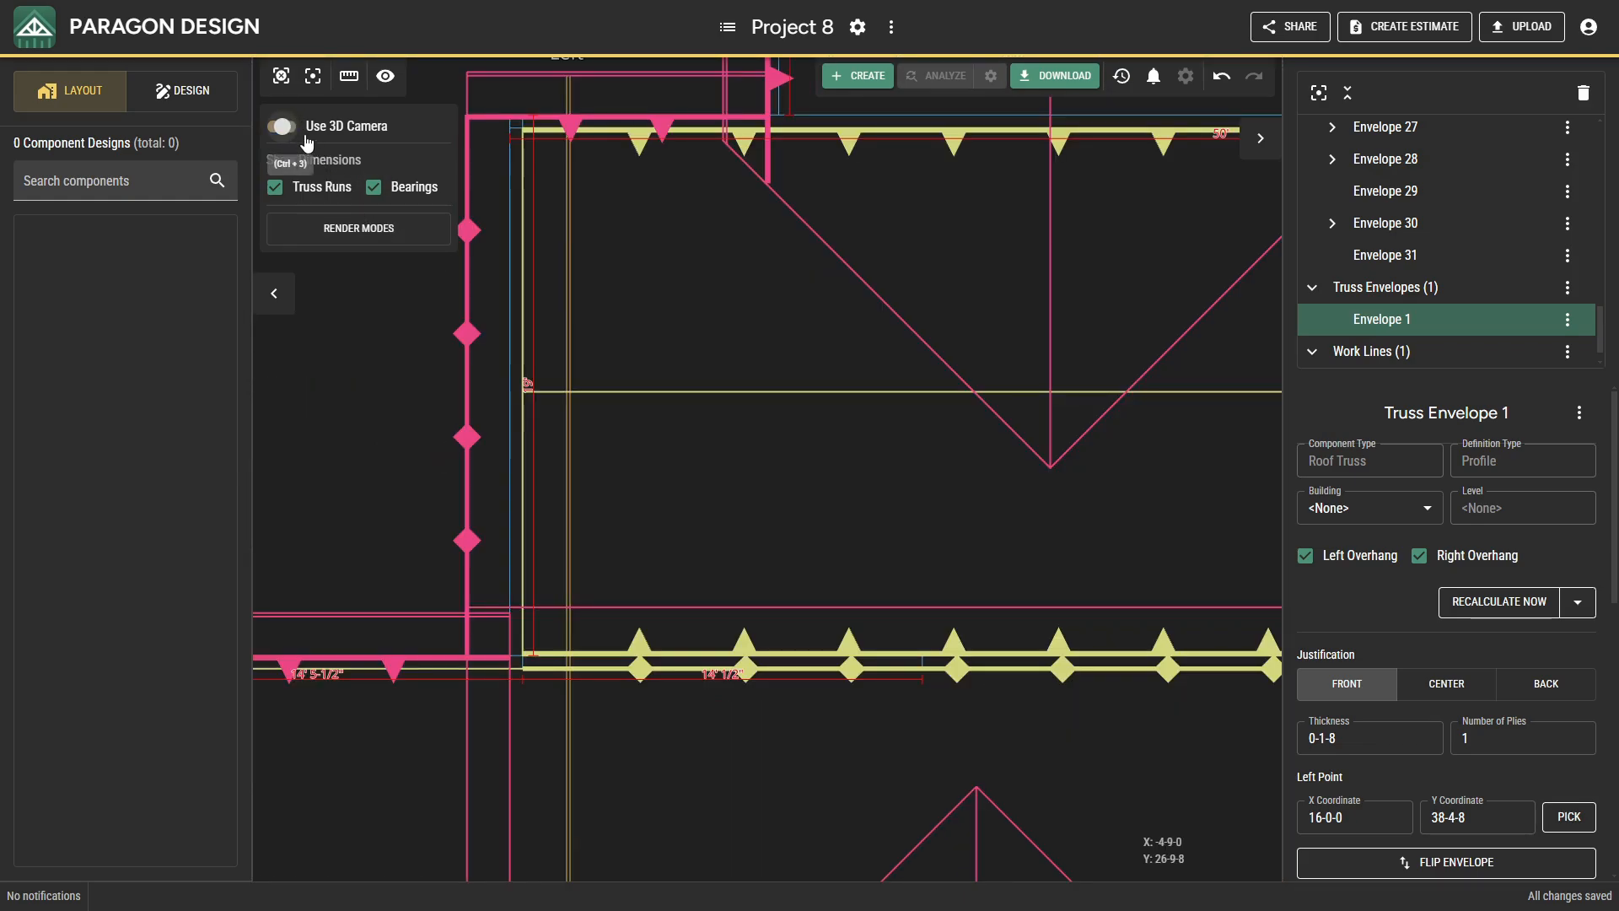
# Create a calculated truss envelope run at 2-0-0 spacing from the west envelope to just before the 17' 6-1/2" interior bearing.
pyautogui.click(626, 311)
pyautogui.press('f')
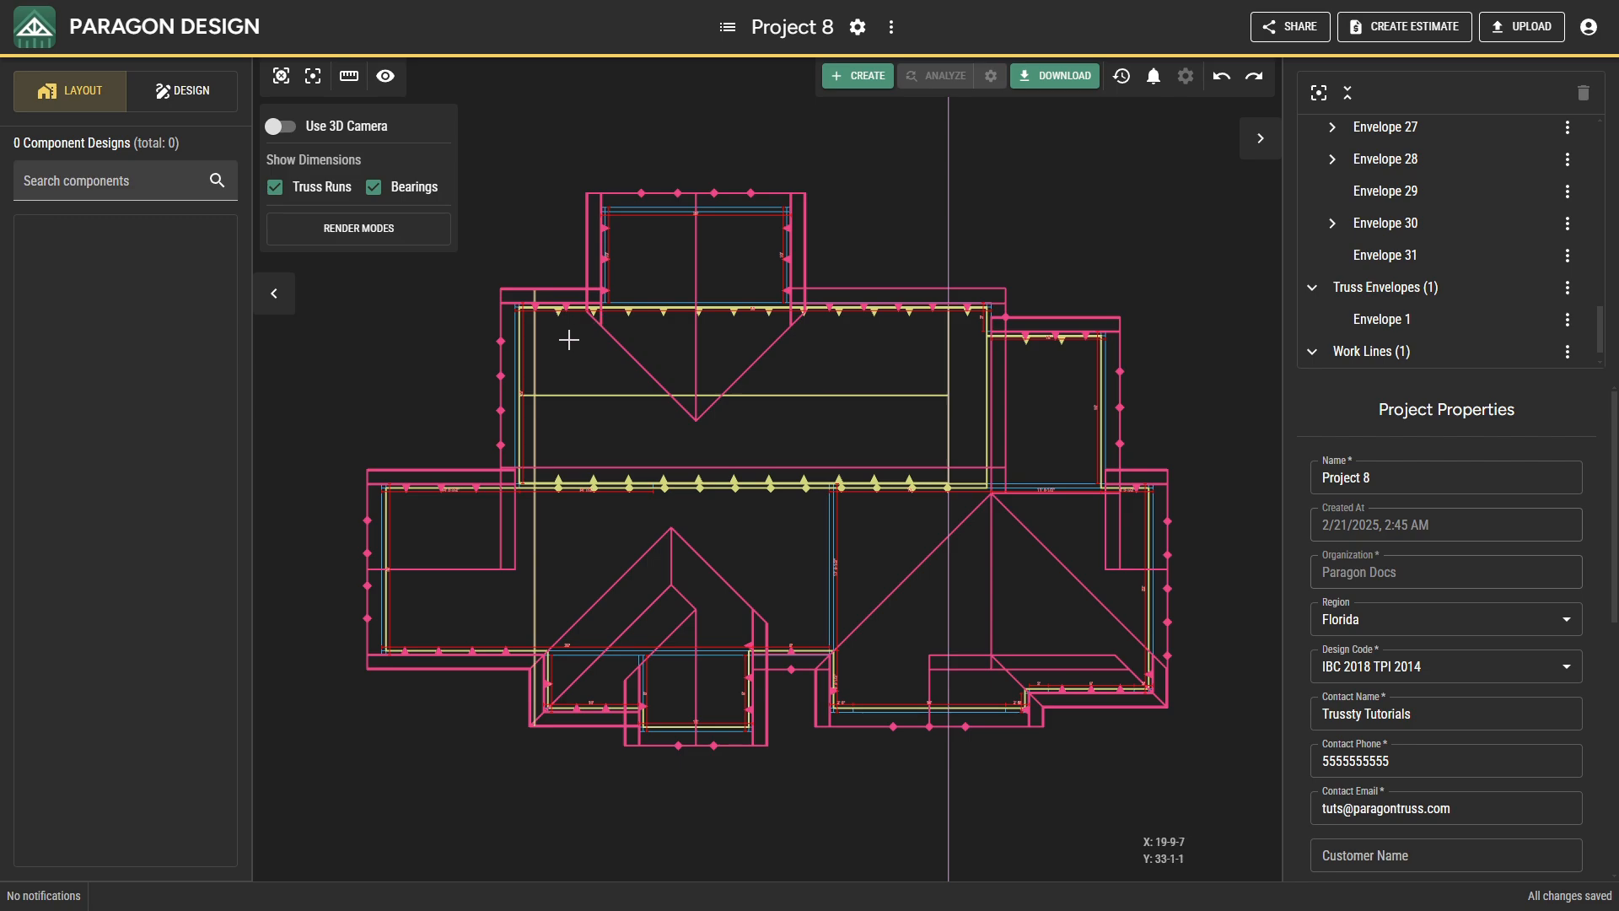
pyautogui.scroll(5, 536, 344)
pyautogui.click(534, 345)
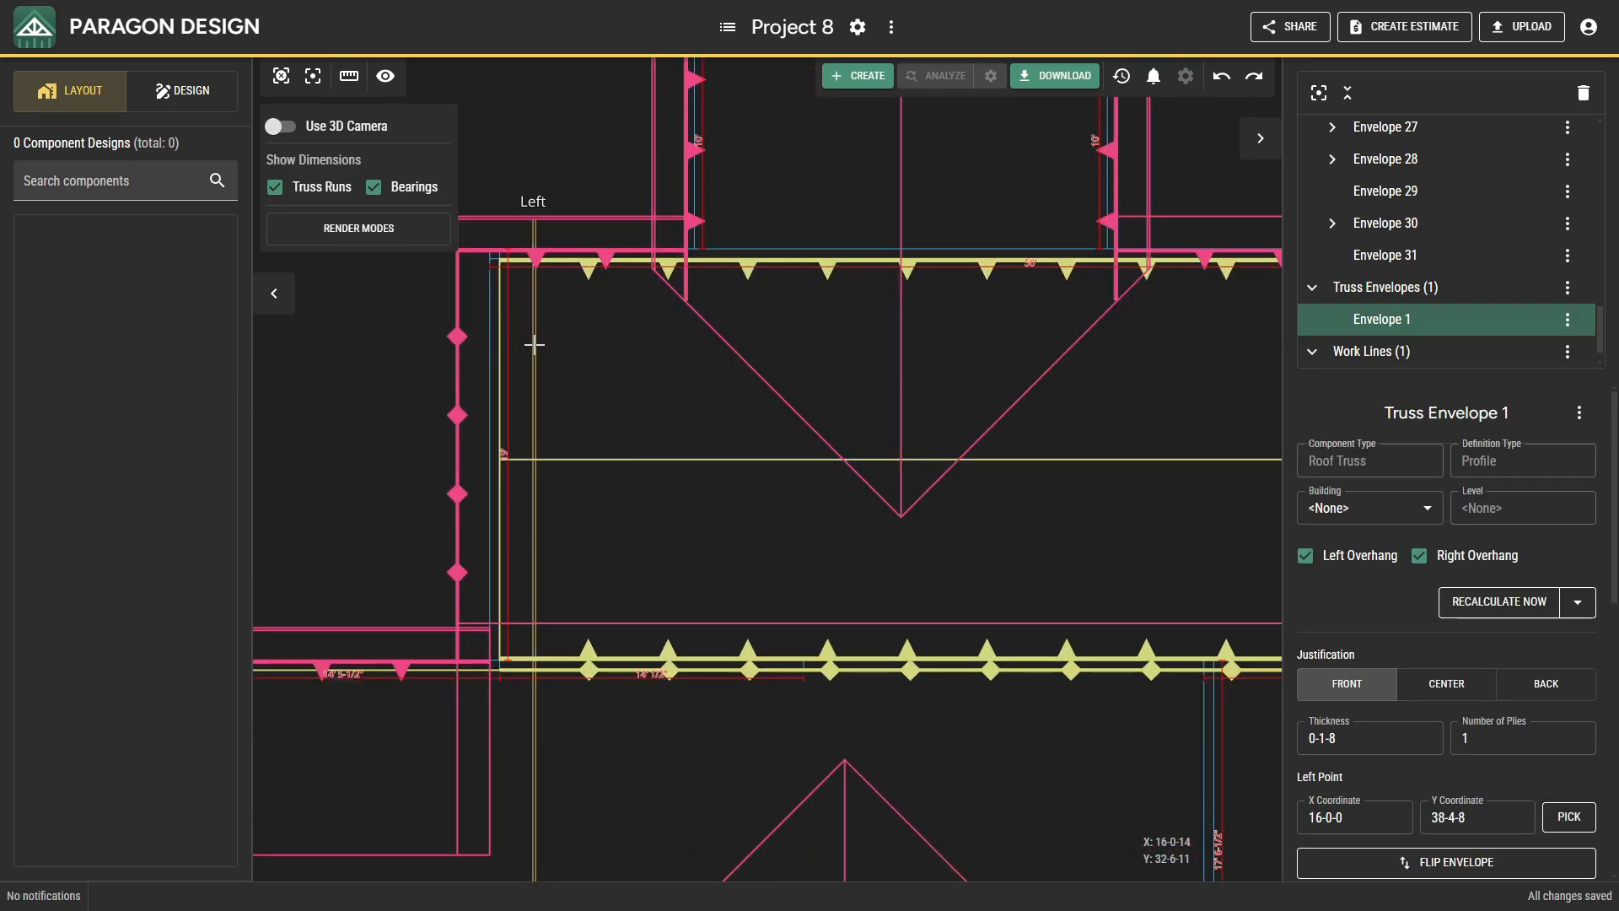
pyautogui.rightClick(535, 345)
pyautogui.click(599, 482)
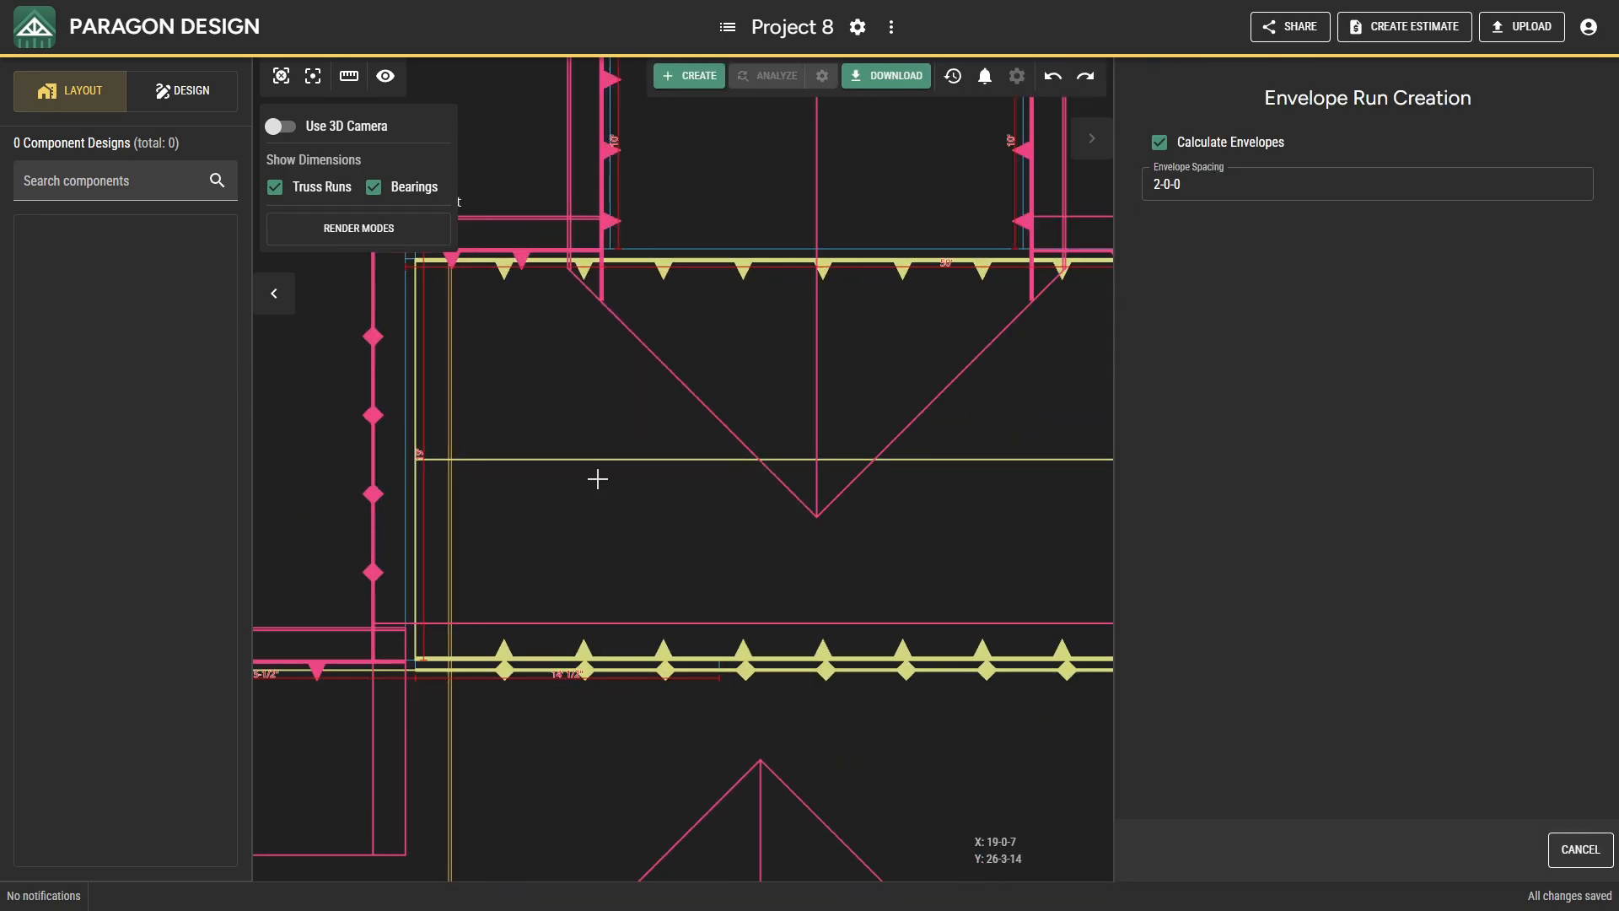
pyautogui.scroll(-2, 593, 474)
pyautogui.moveTo(593, 473); pyautogui.dragTo(450, 241, button='middle')
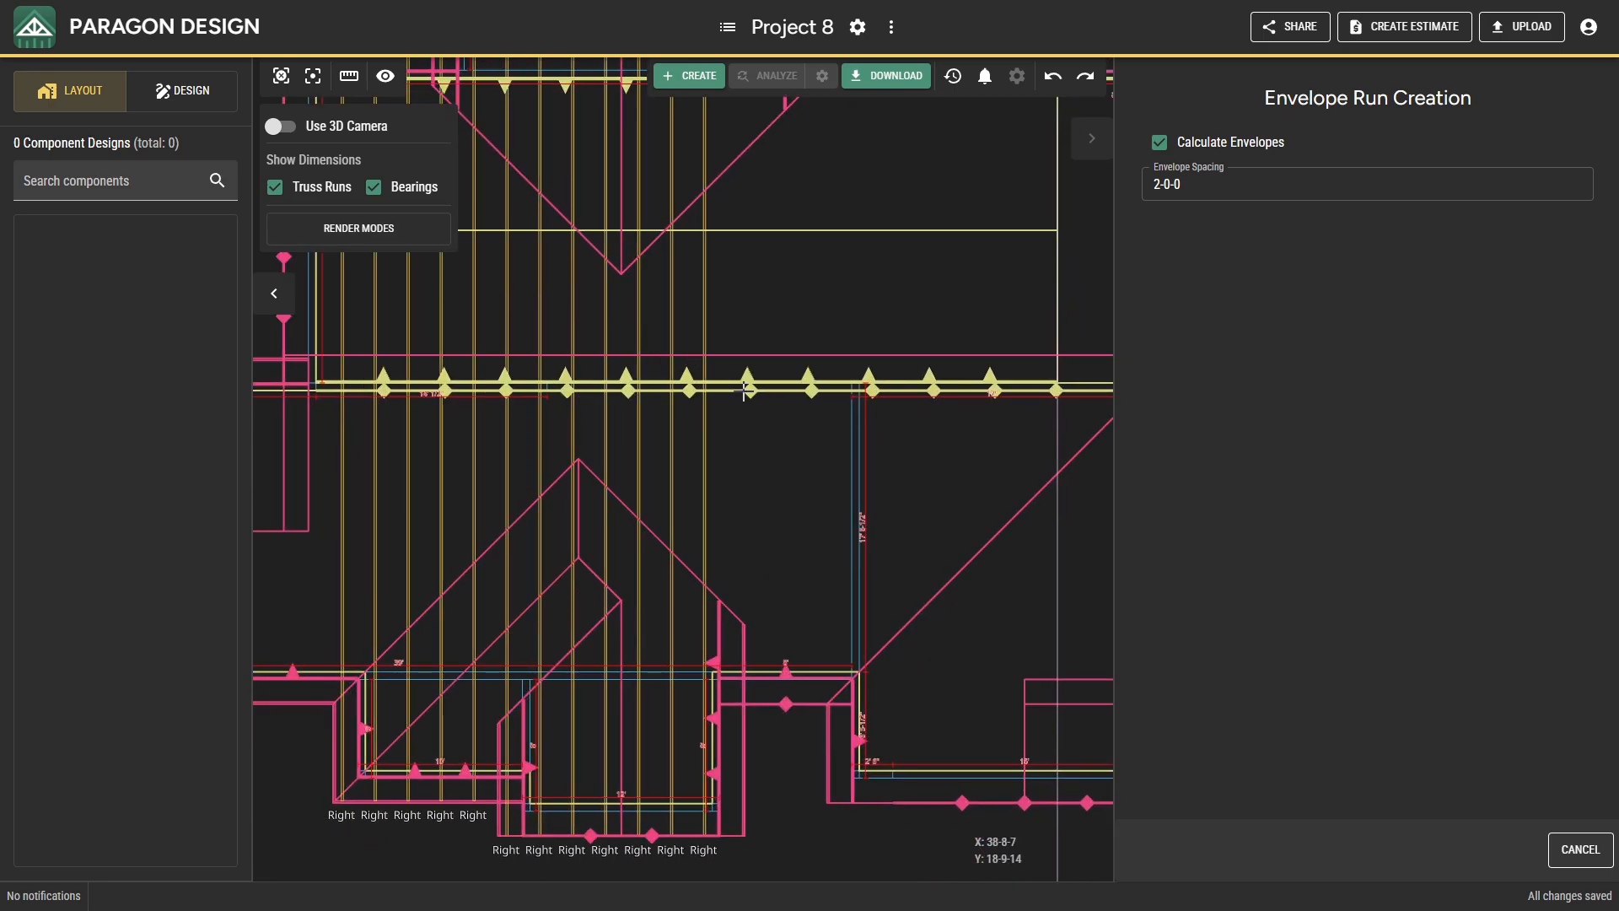
pyautogui.click(839, 468)
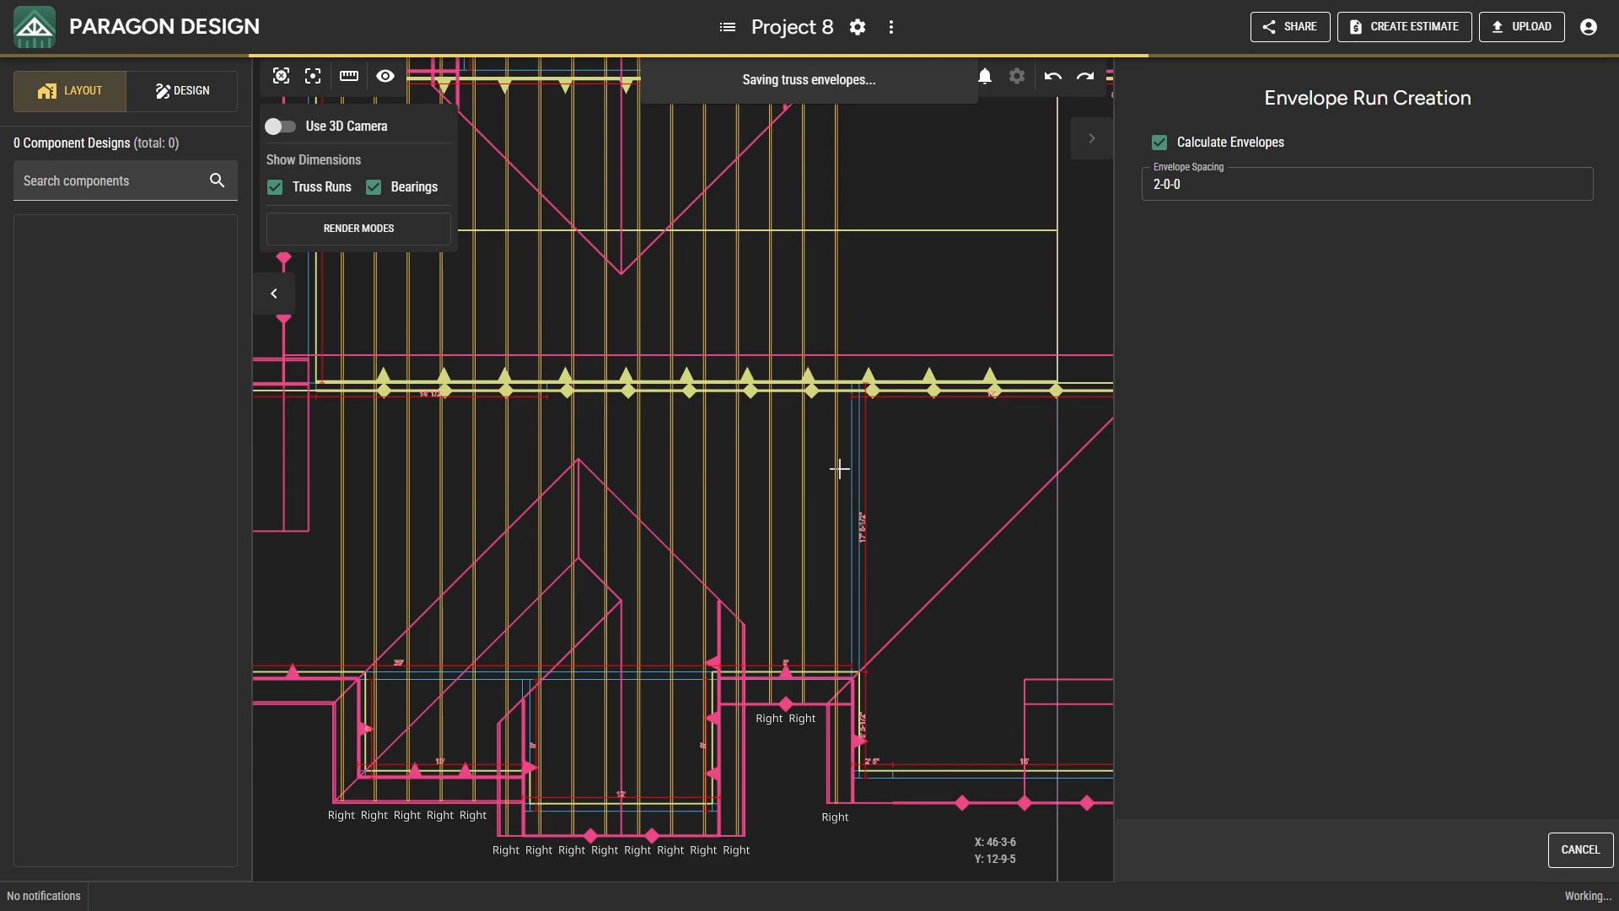
# Start creating another single-ply roof truss envelope east of the new truss run.
pyautogui.moveTo(846, 485); pyautogui.dragTo(523, 406, button='middle')
pyautogui.rightClick(675, 473)
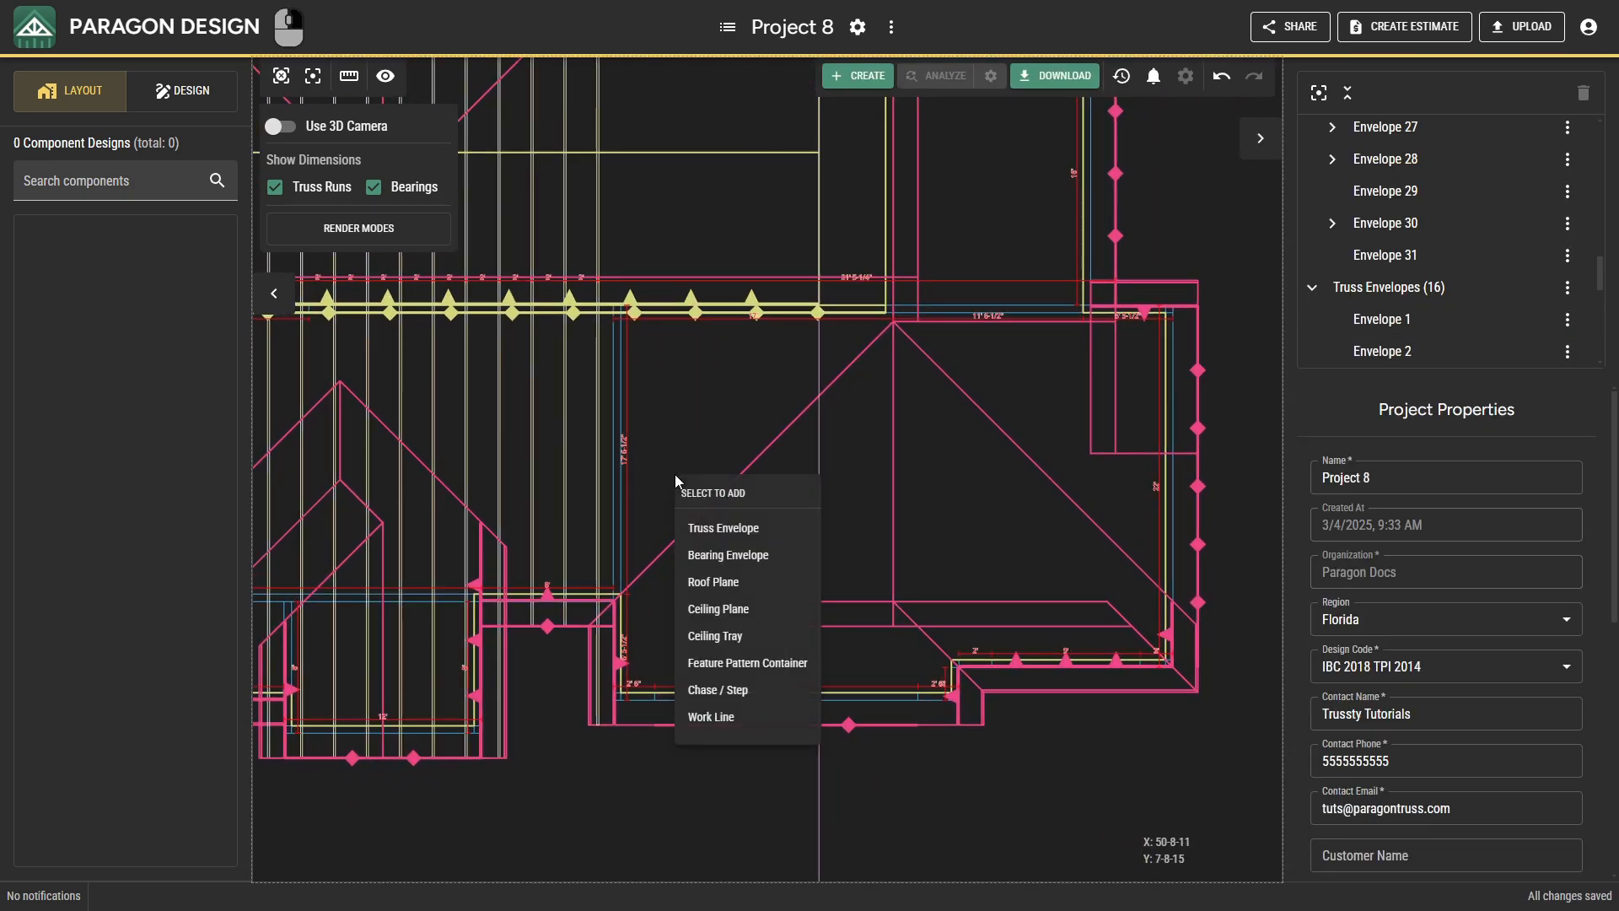
pyautogui.click(698, 531)
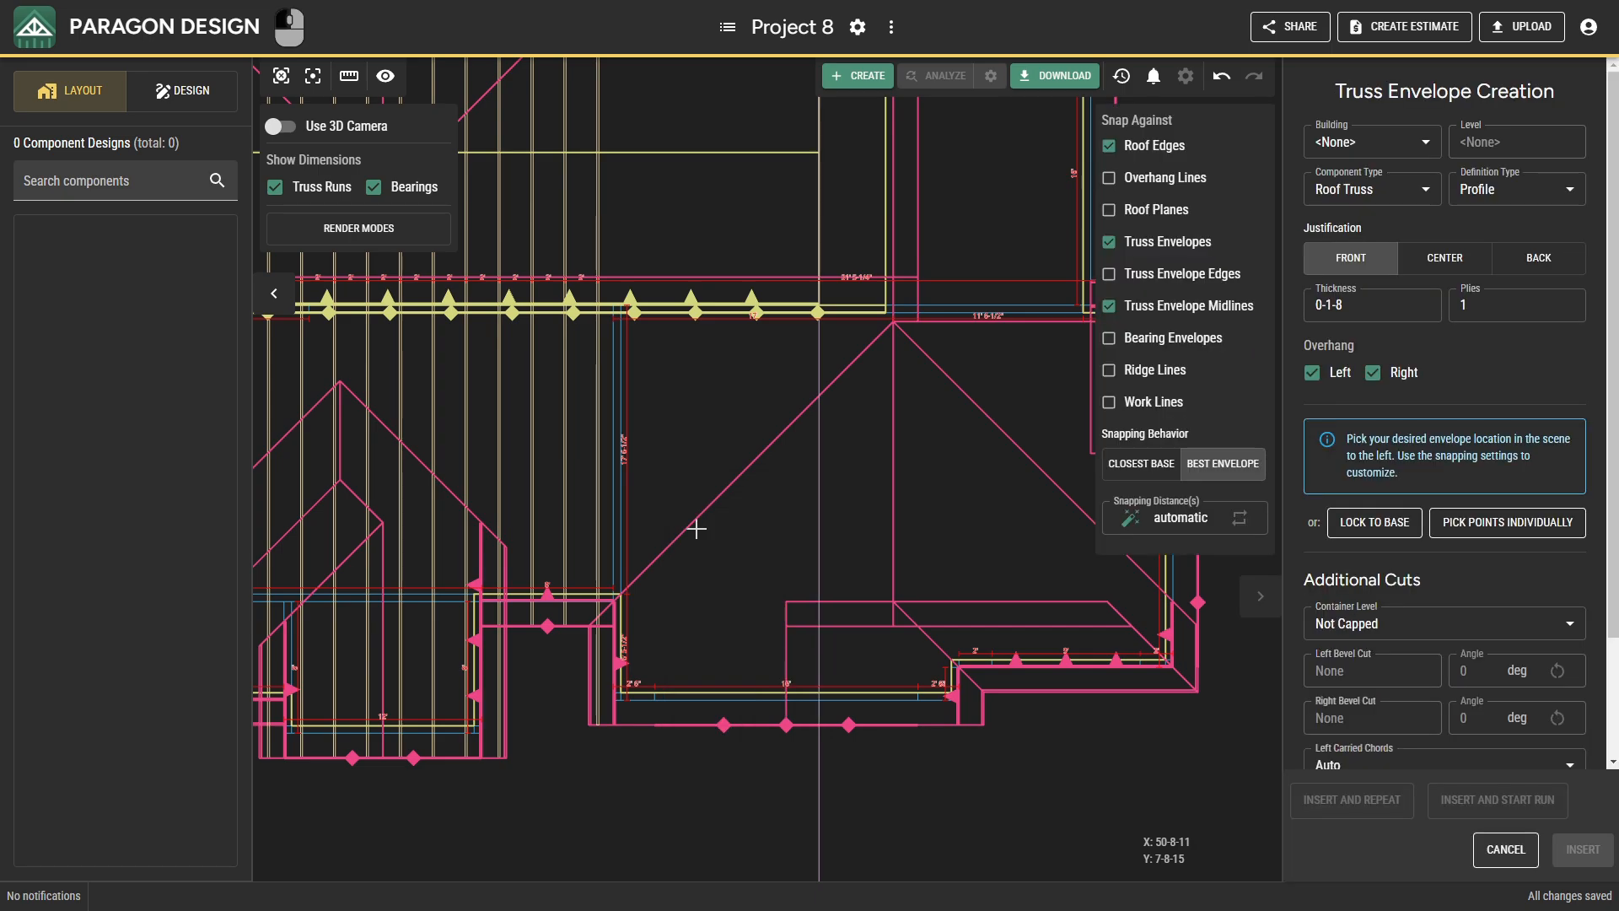
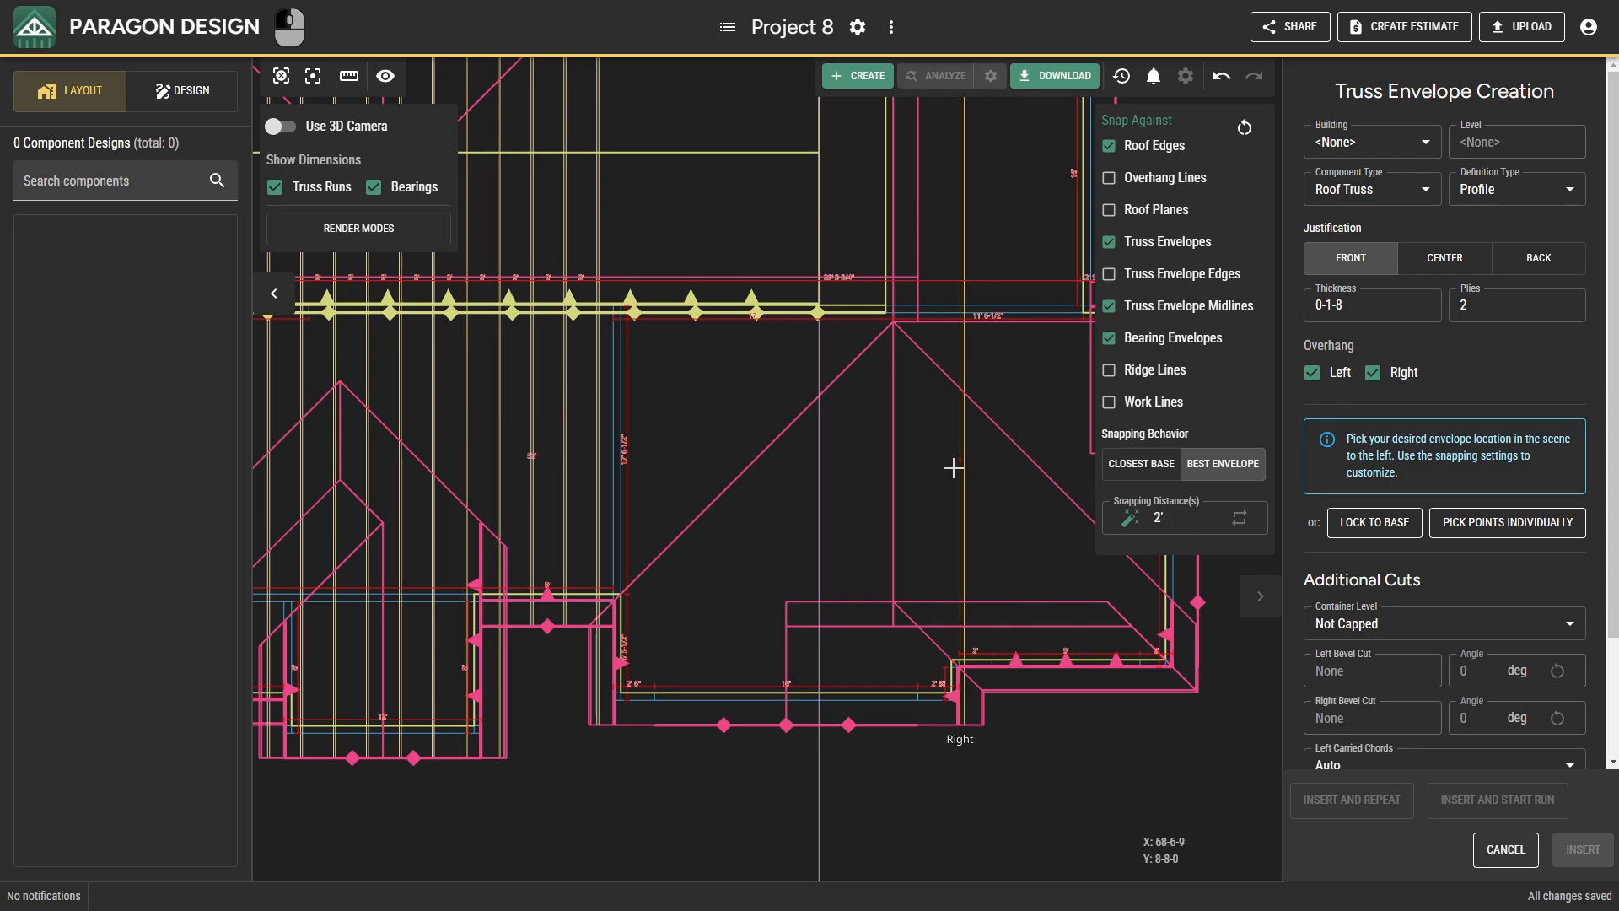
# Insert a two-ply, front-justified roof truss envelope along Y 0-0-0 from X 46-1-8 to X 82-6-0.
pyautogui.click(609, 600)
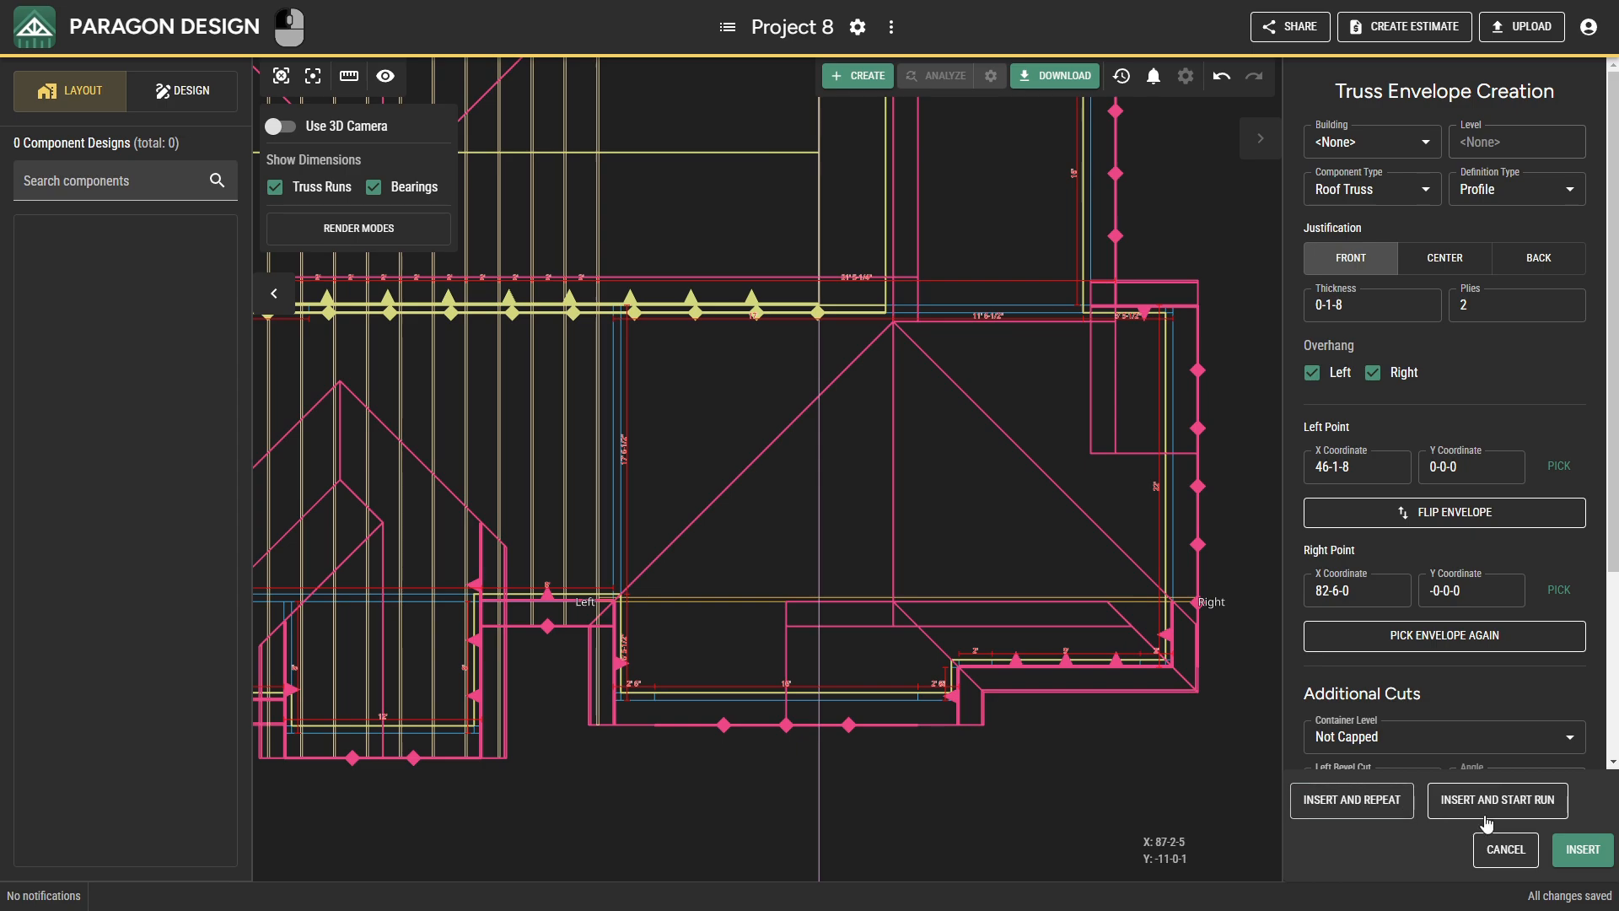
pyautogui.click(1599, 849)
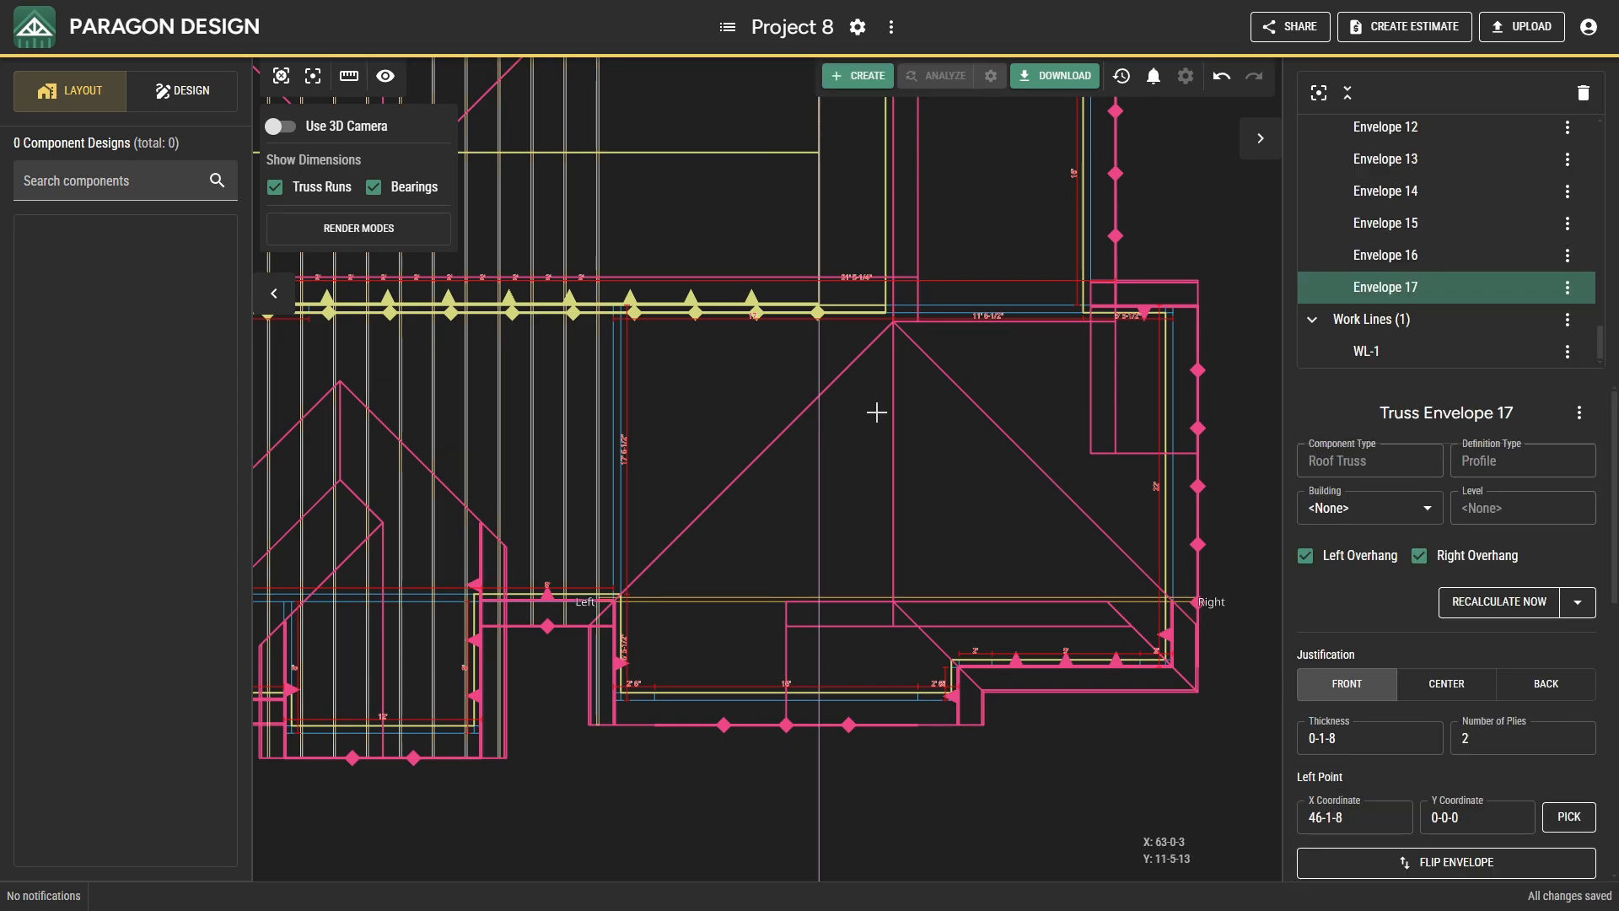
# Place a single-ply, back-justified roof truss envelope at X 64-0-0, from Y 38-6-0 to Y 0-3-0.
pyautogui.moveTo(790, 342); pyautogui.dragTo(875, 695, button='middle')
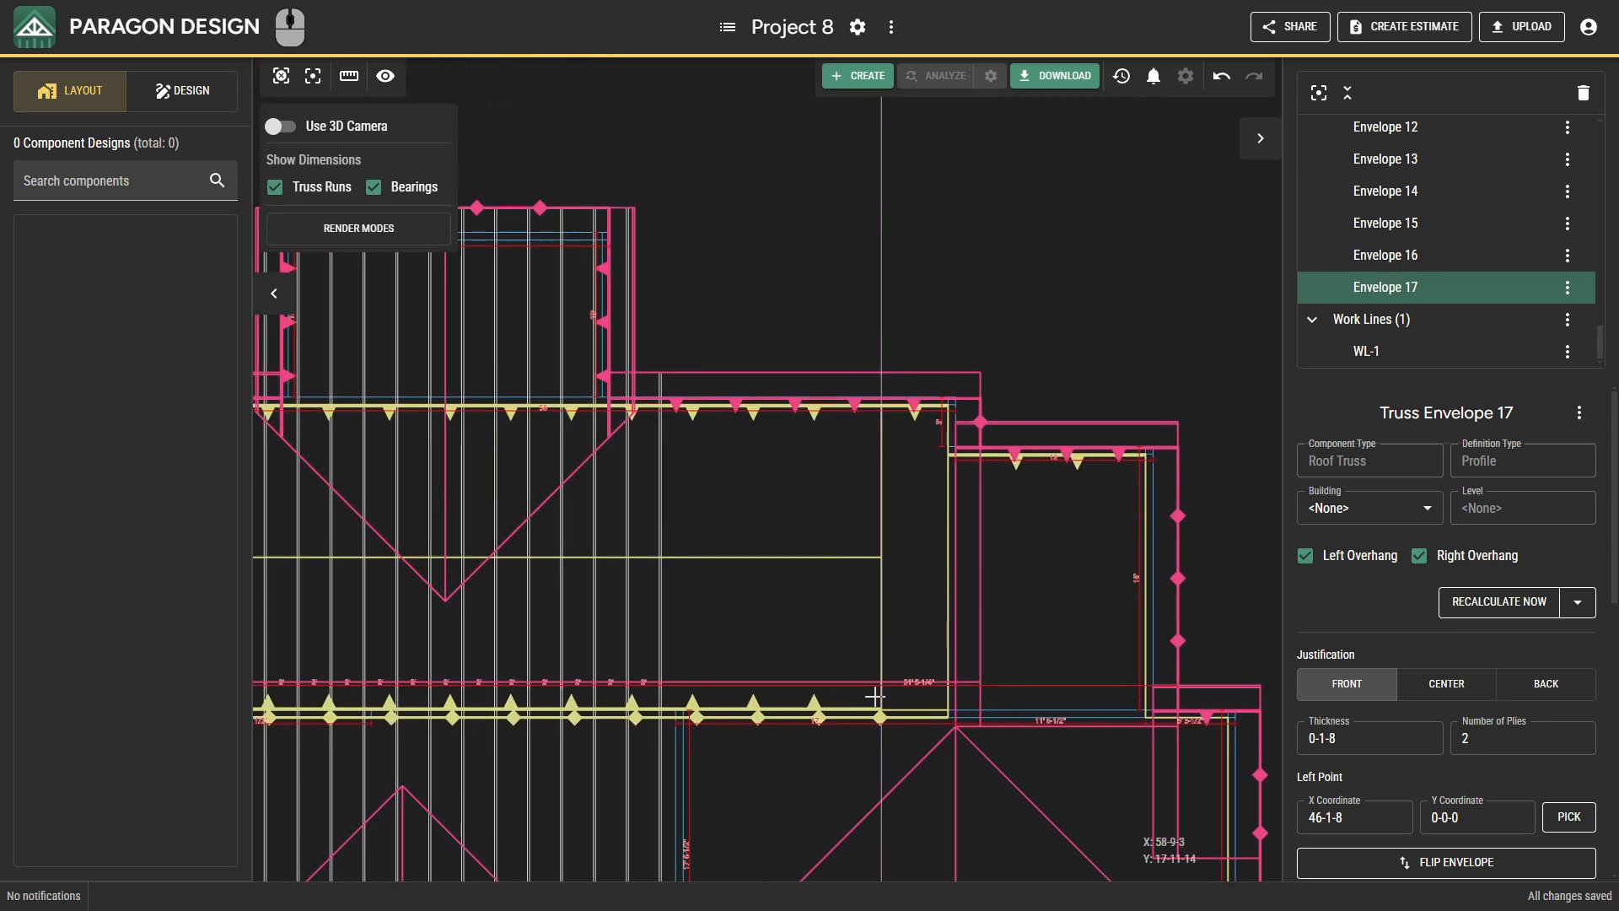
pyautogui.rightClick(915, 481)
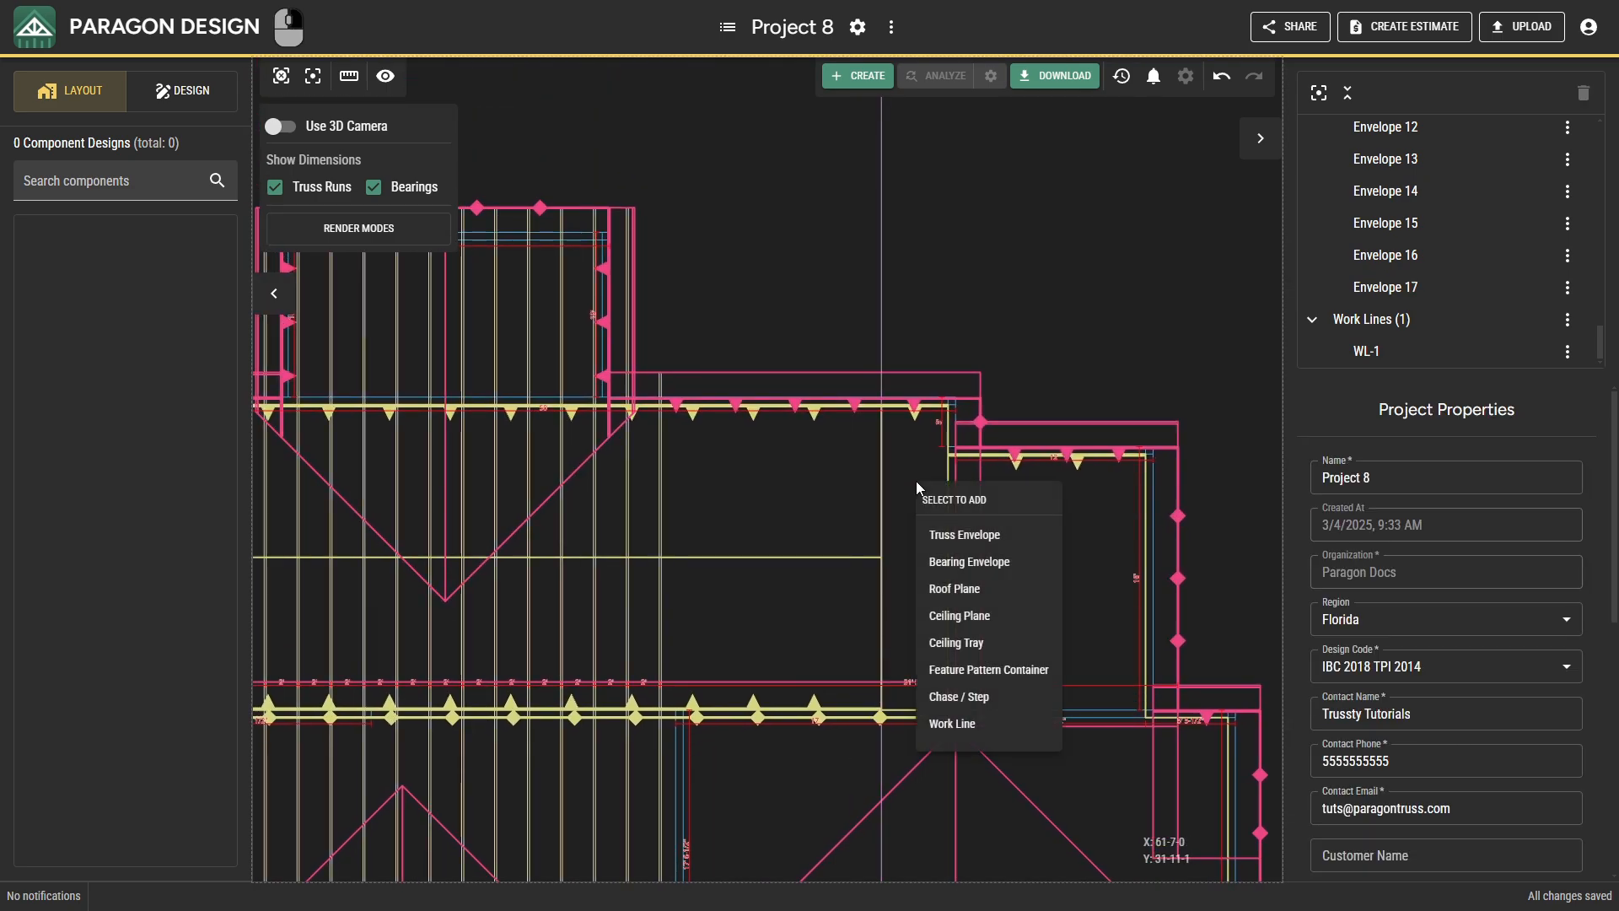
pyautogui.click(948, 539)
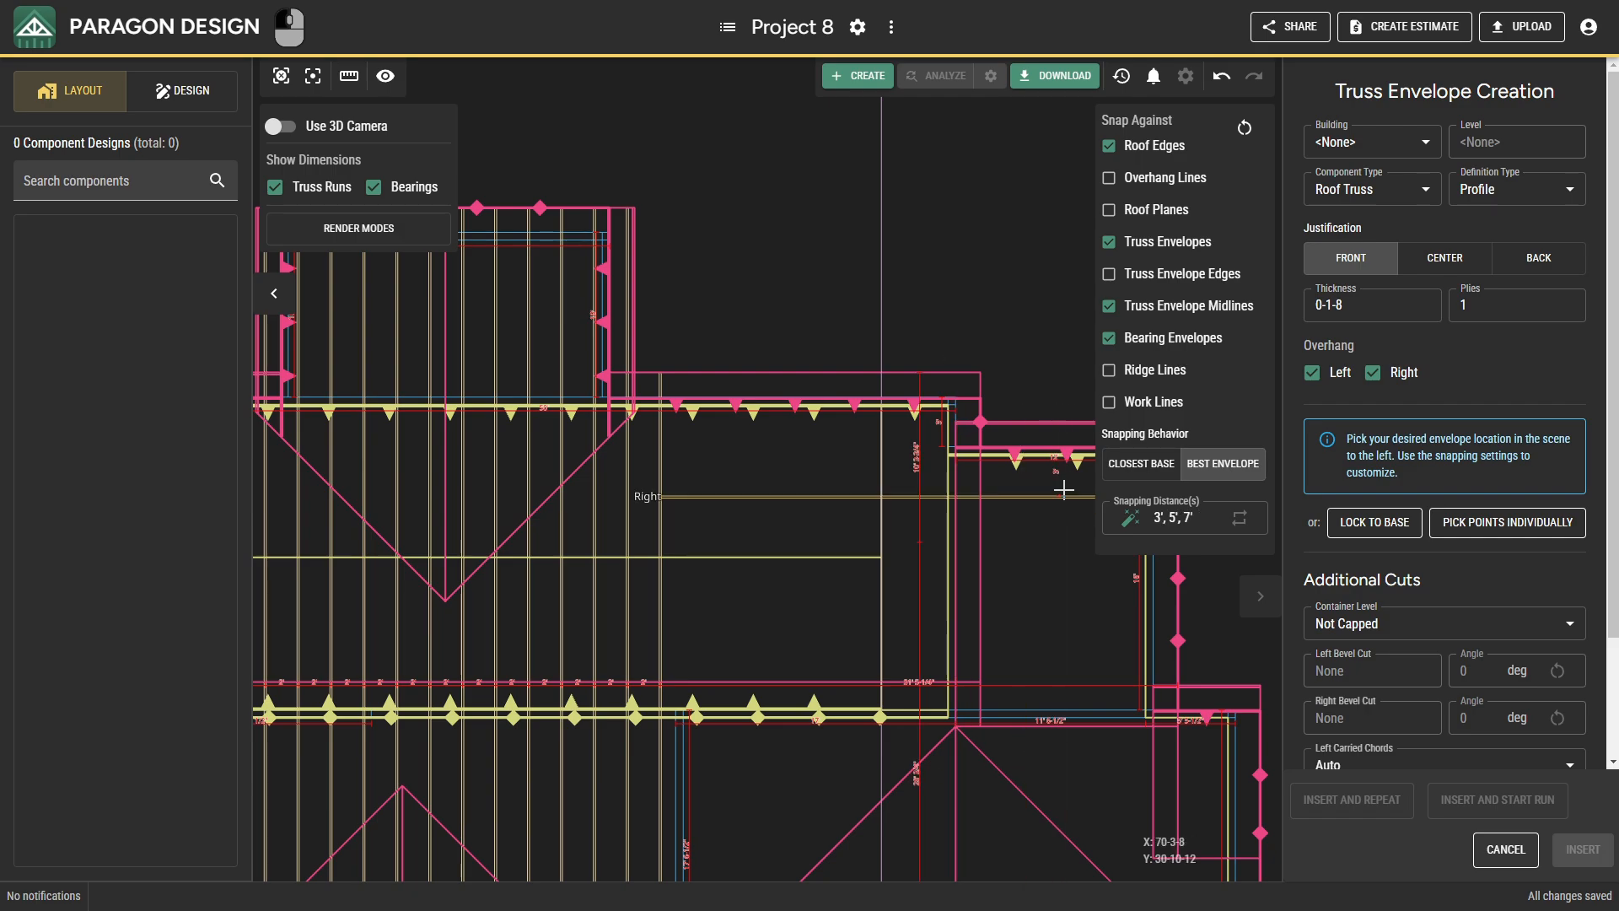
pyautogui.scroll(5, 961, 438)
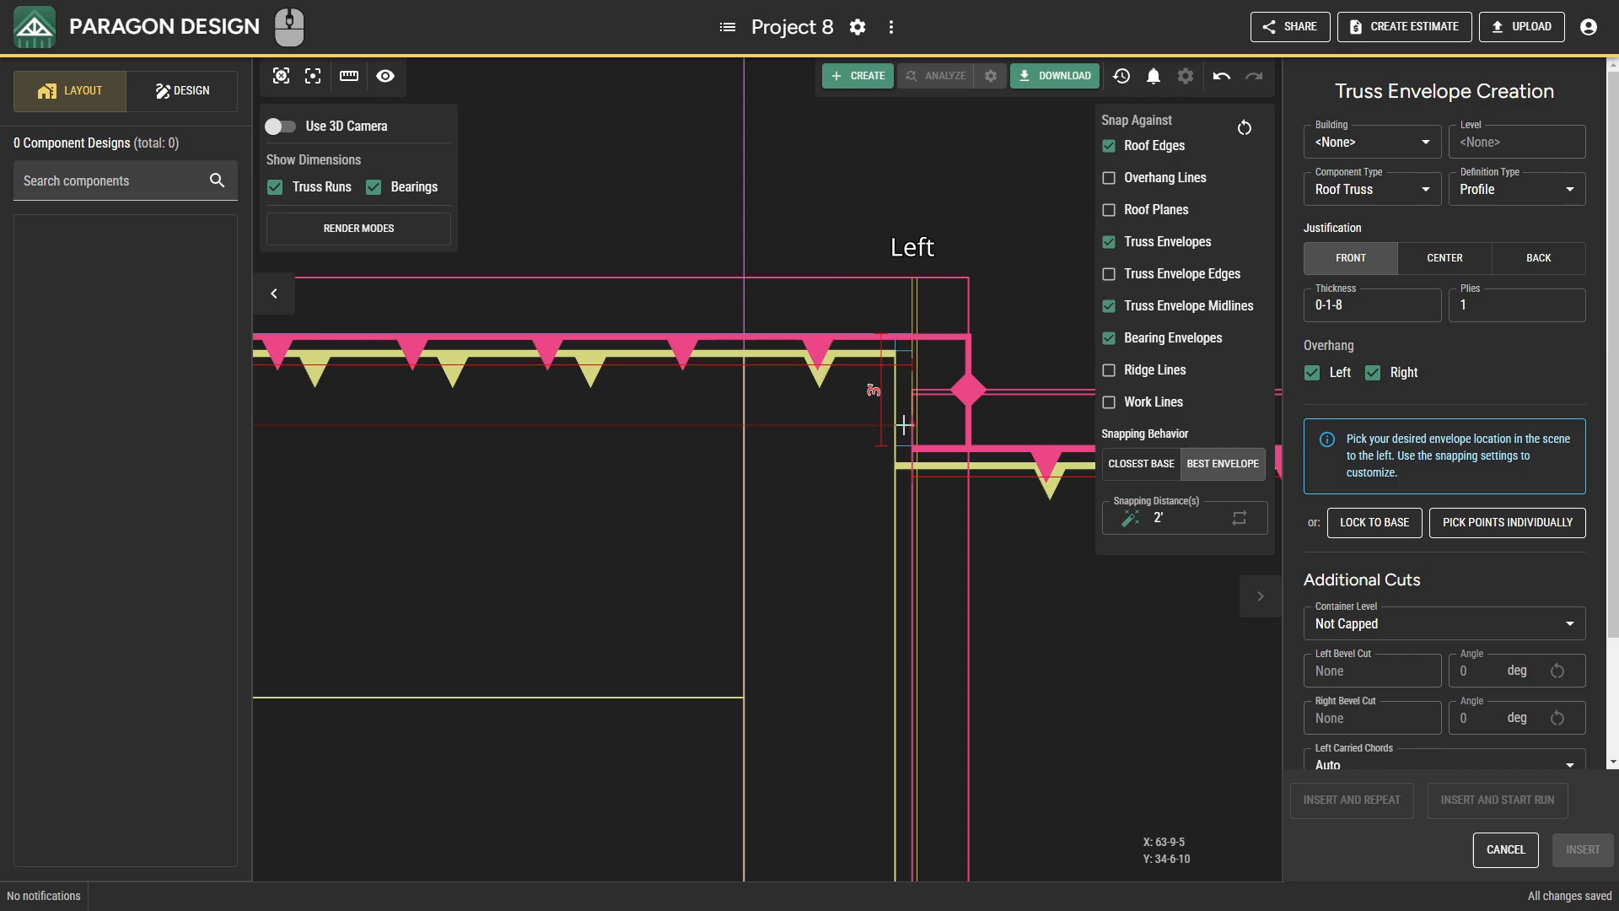
pyautogui.scroll(4, 907, 425)
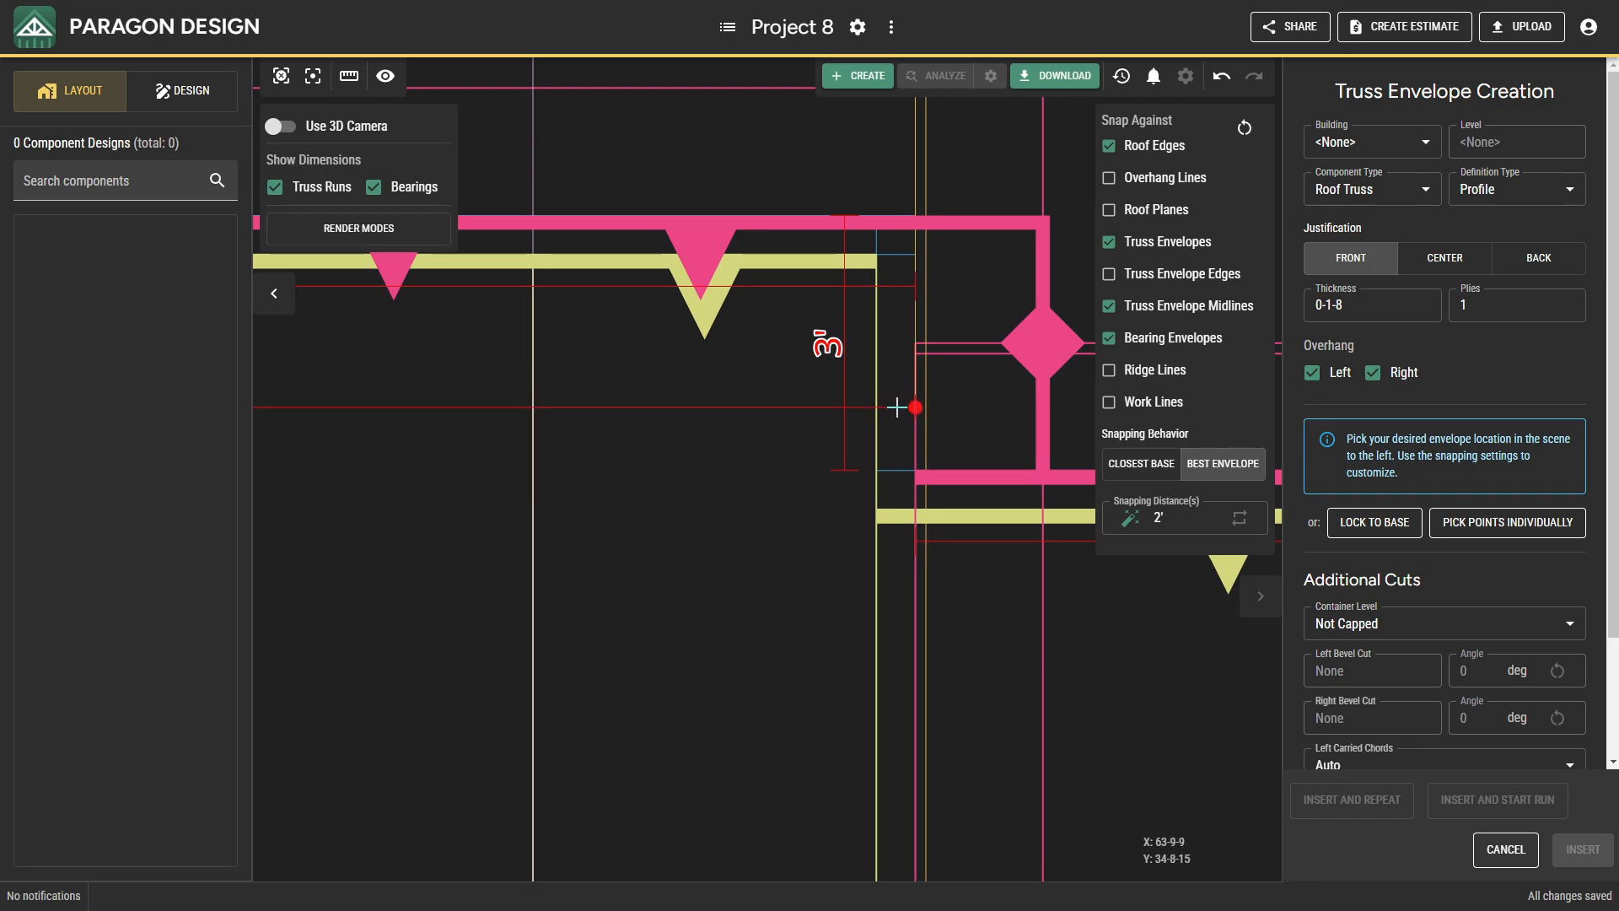
pyautogui.click(1550, 261)
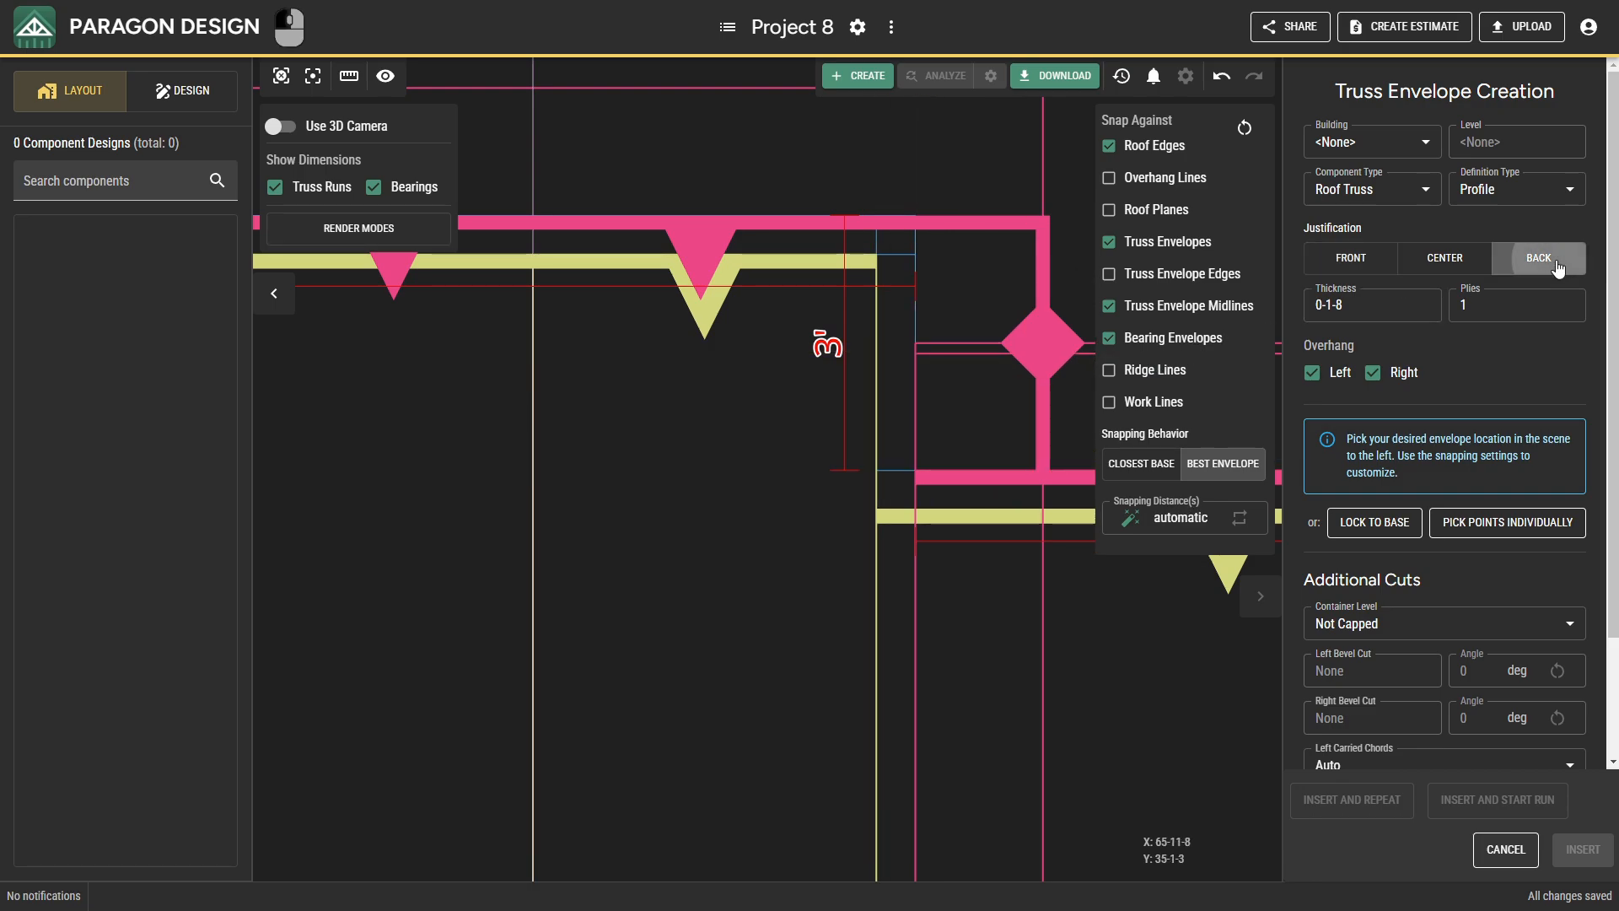
pyautogui.click(912, 402)
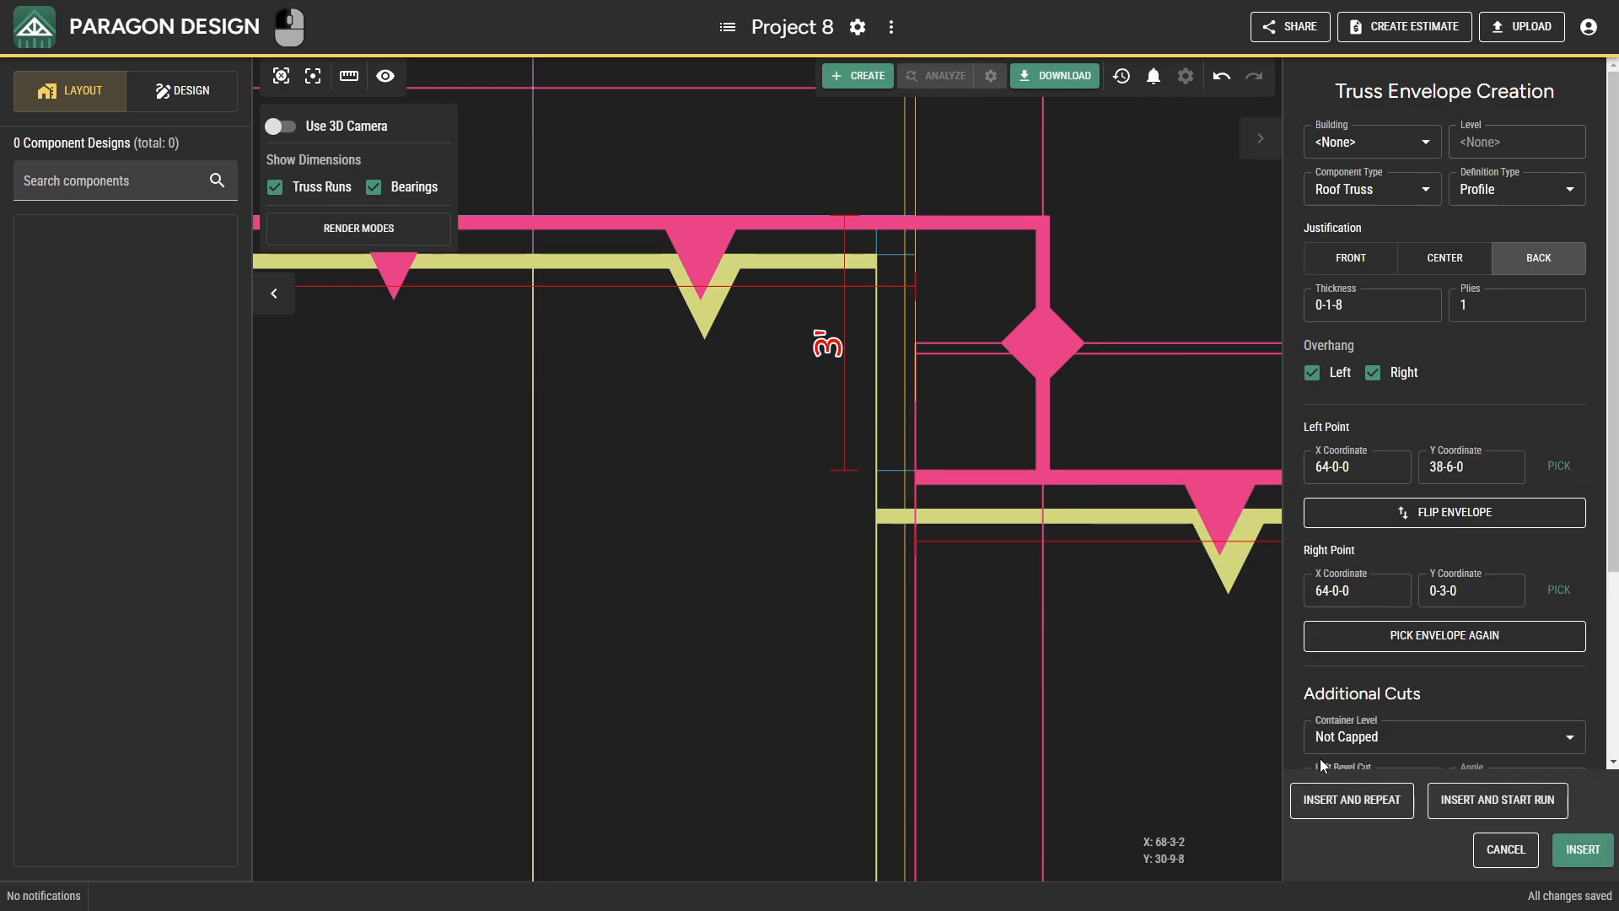
# Insert the X 64-0-0 envelope and create a calculated run at 2-0-0 spacing westward to the existing truss run.
pyautogui.click(1450, 803)
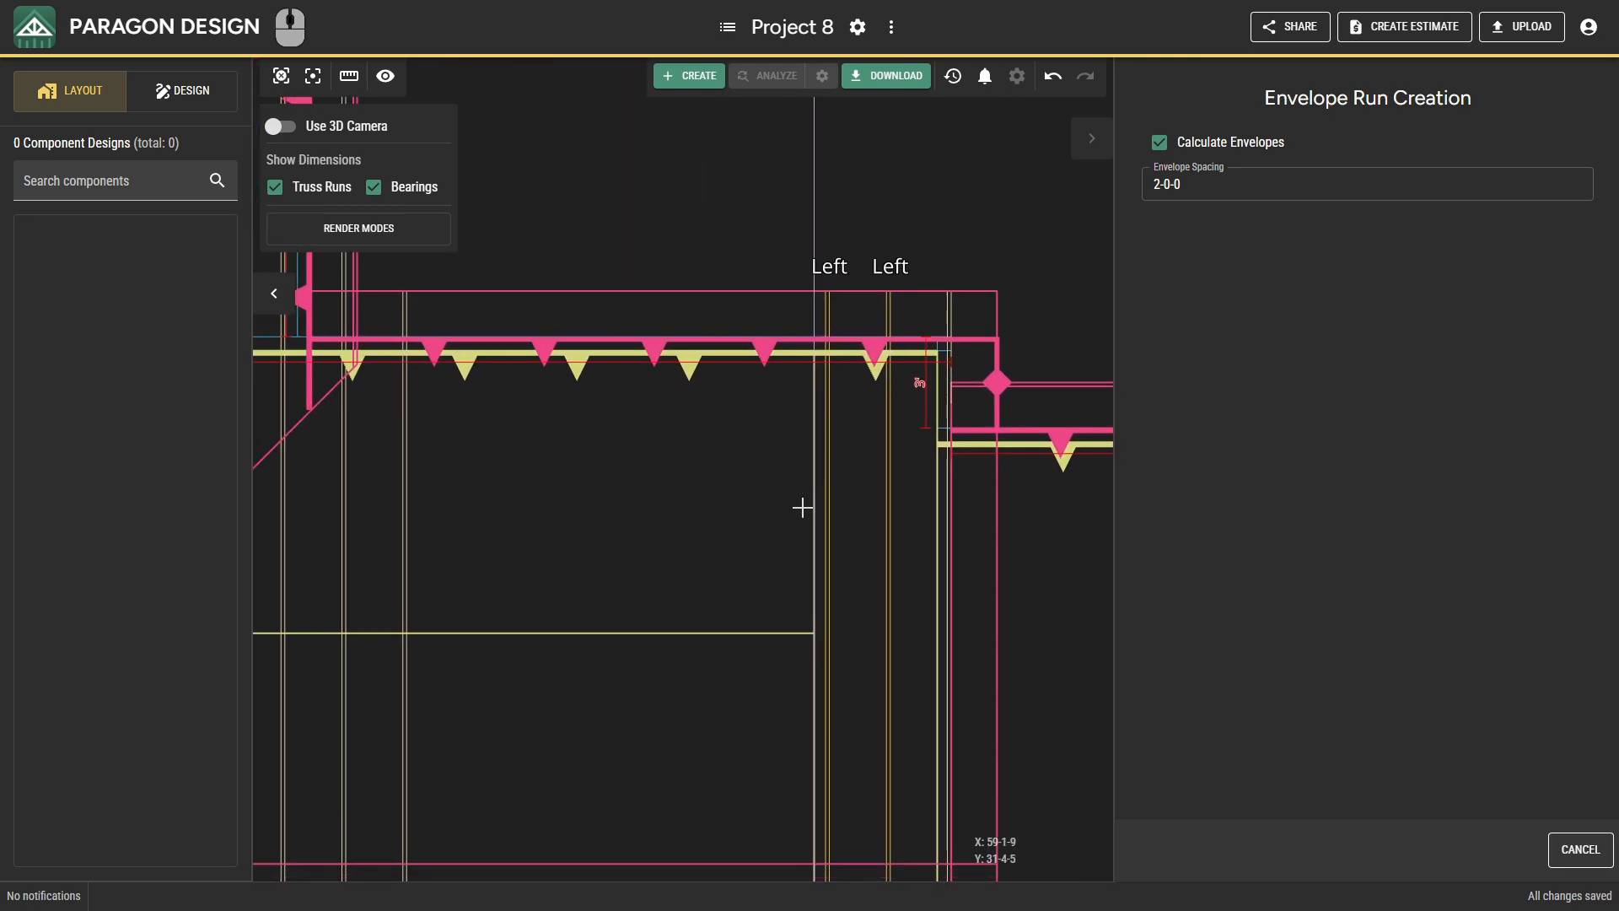
pyautogui.click(437, 498)
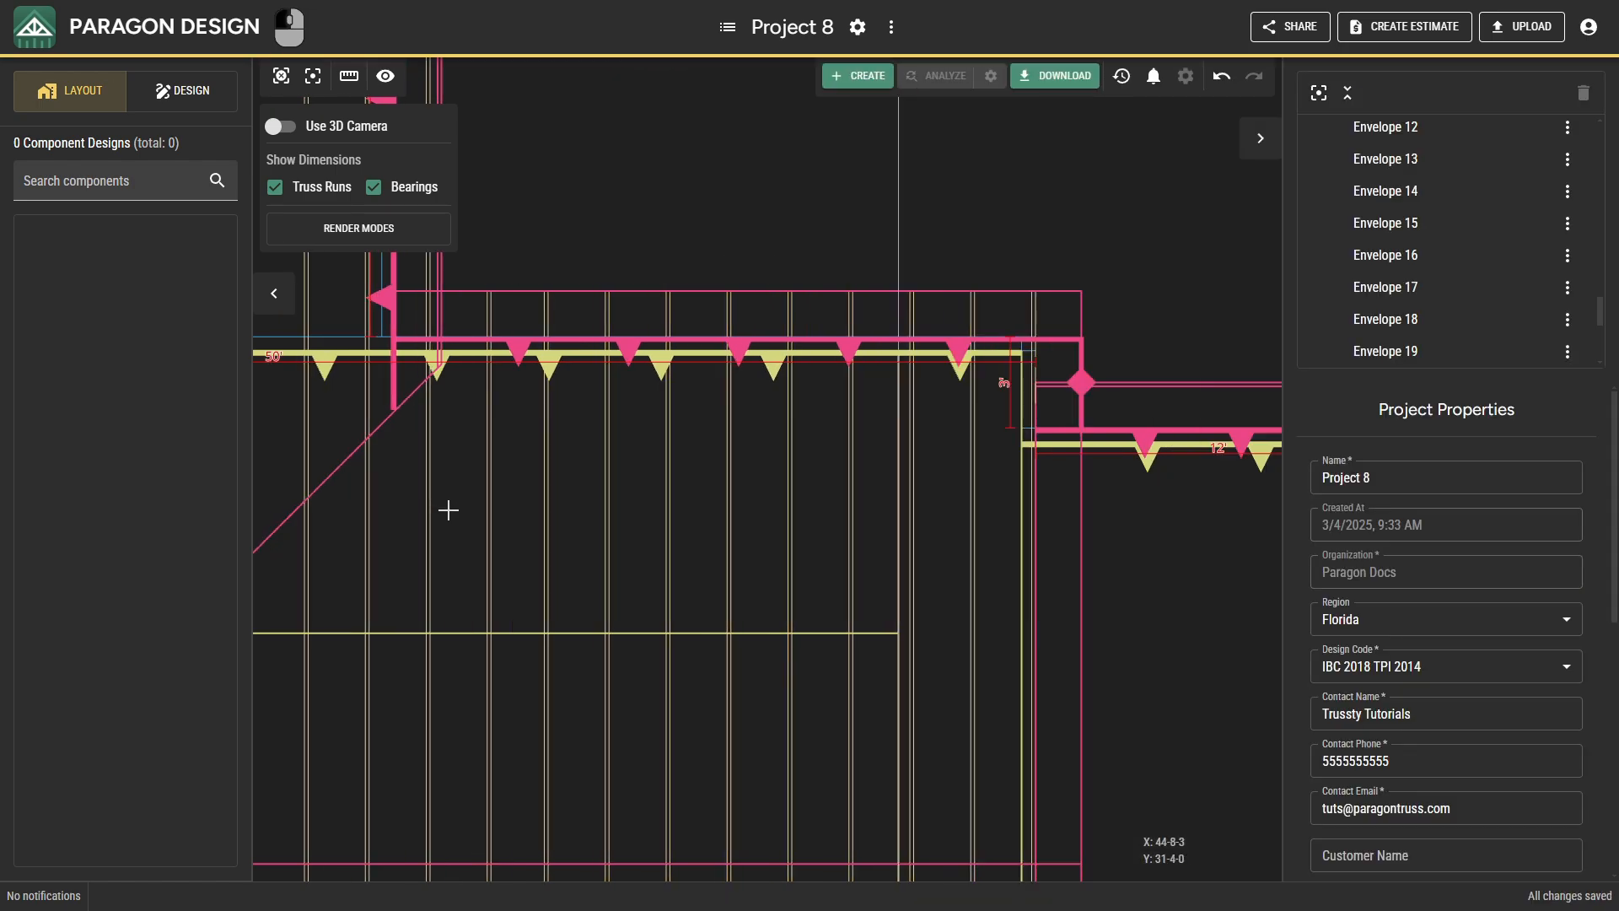
# Place a single-ply, back-justified roof truss envelope at X 76-0-0 on the 16' east bearing, from Y 35-4-8 to Y 0-3-0.
pyautogui.scroll(-5, 603, 639)
pyautogui.moveTo(625, 657); pyautogui.dragTo(605, 408, button='middle')
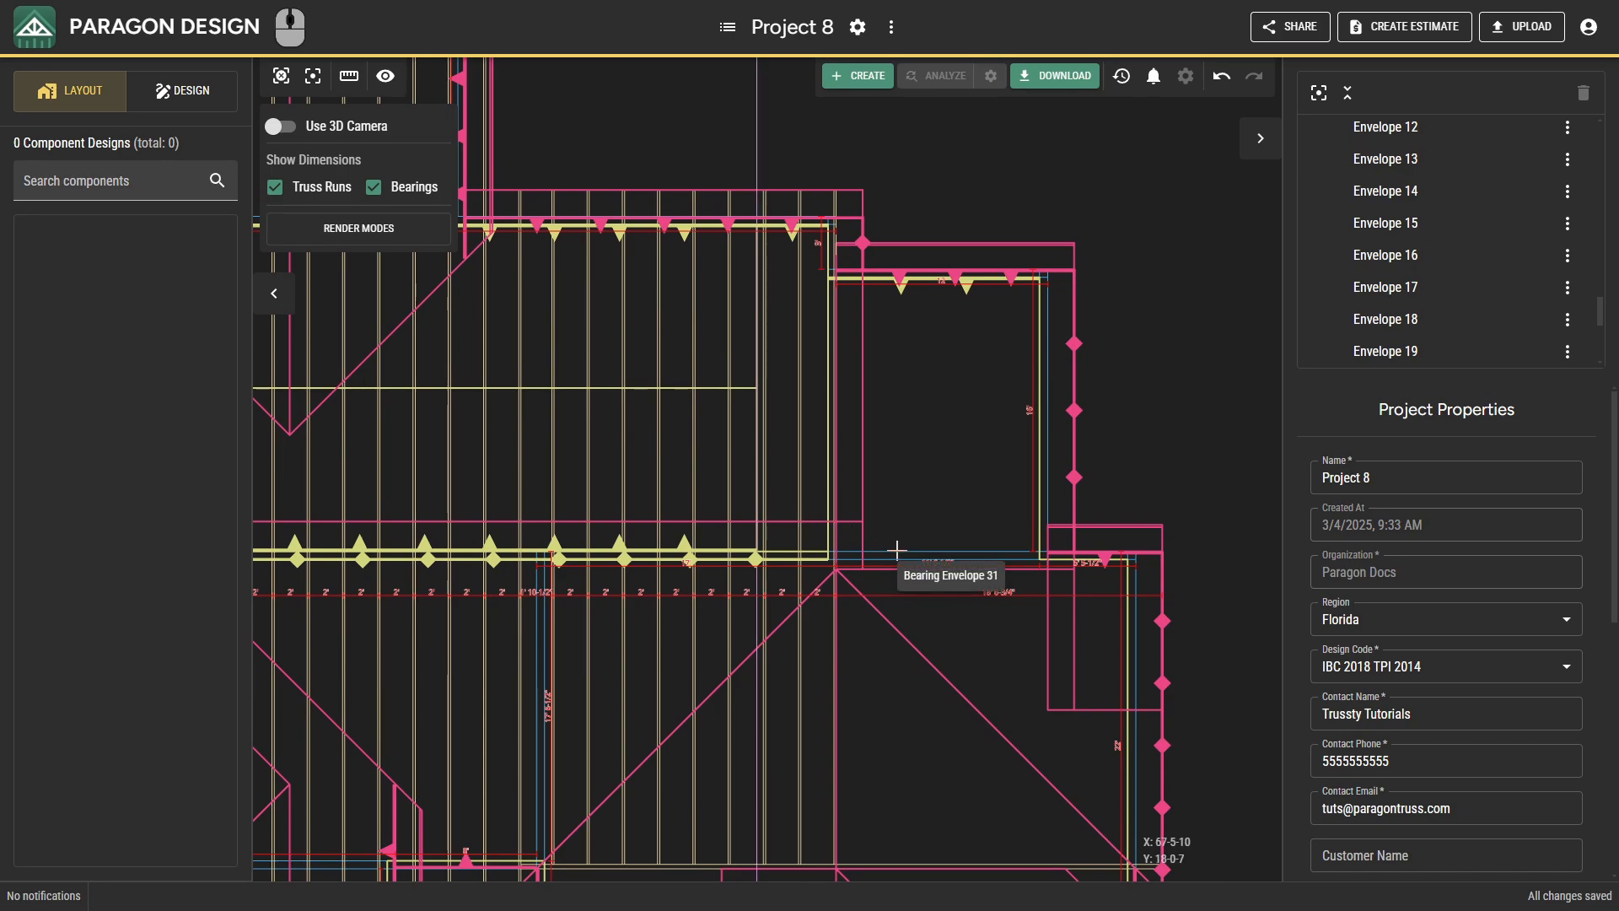
pyautogui.moveTo(894, 549); pyautogui.dragTo(639, 733, button='middle')
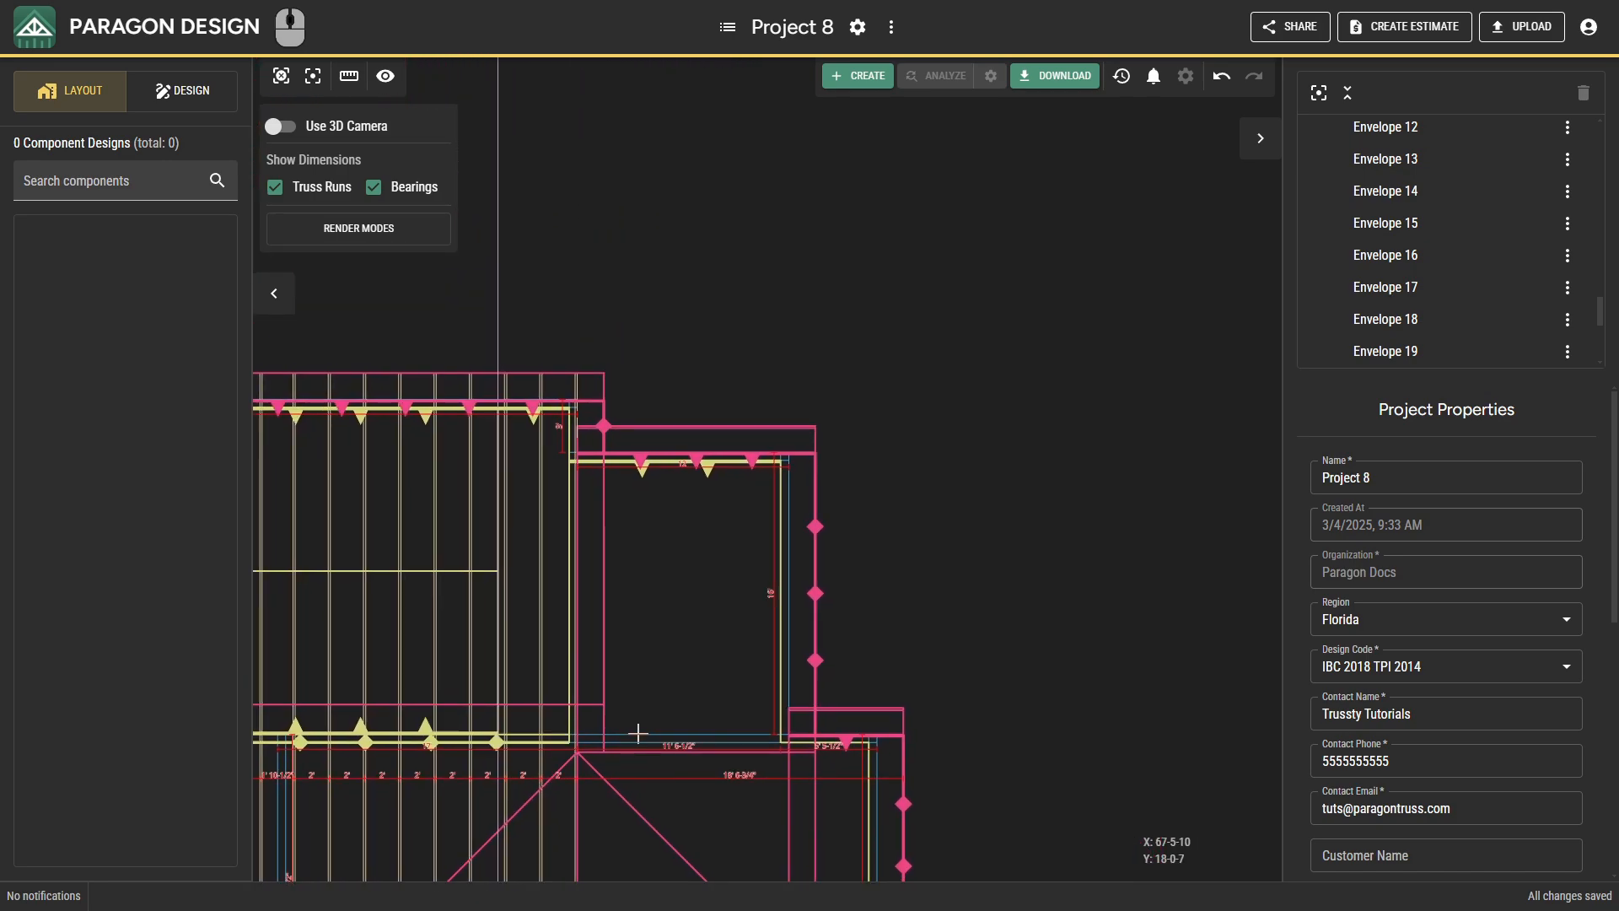
pyautogui.scroll(4, 767, 482)
pyautogui.rightClick(755, 520)
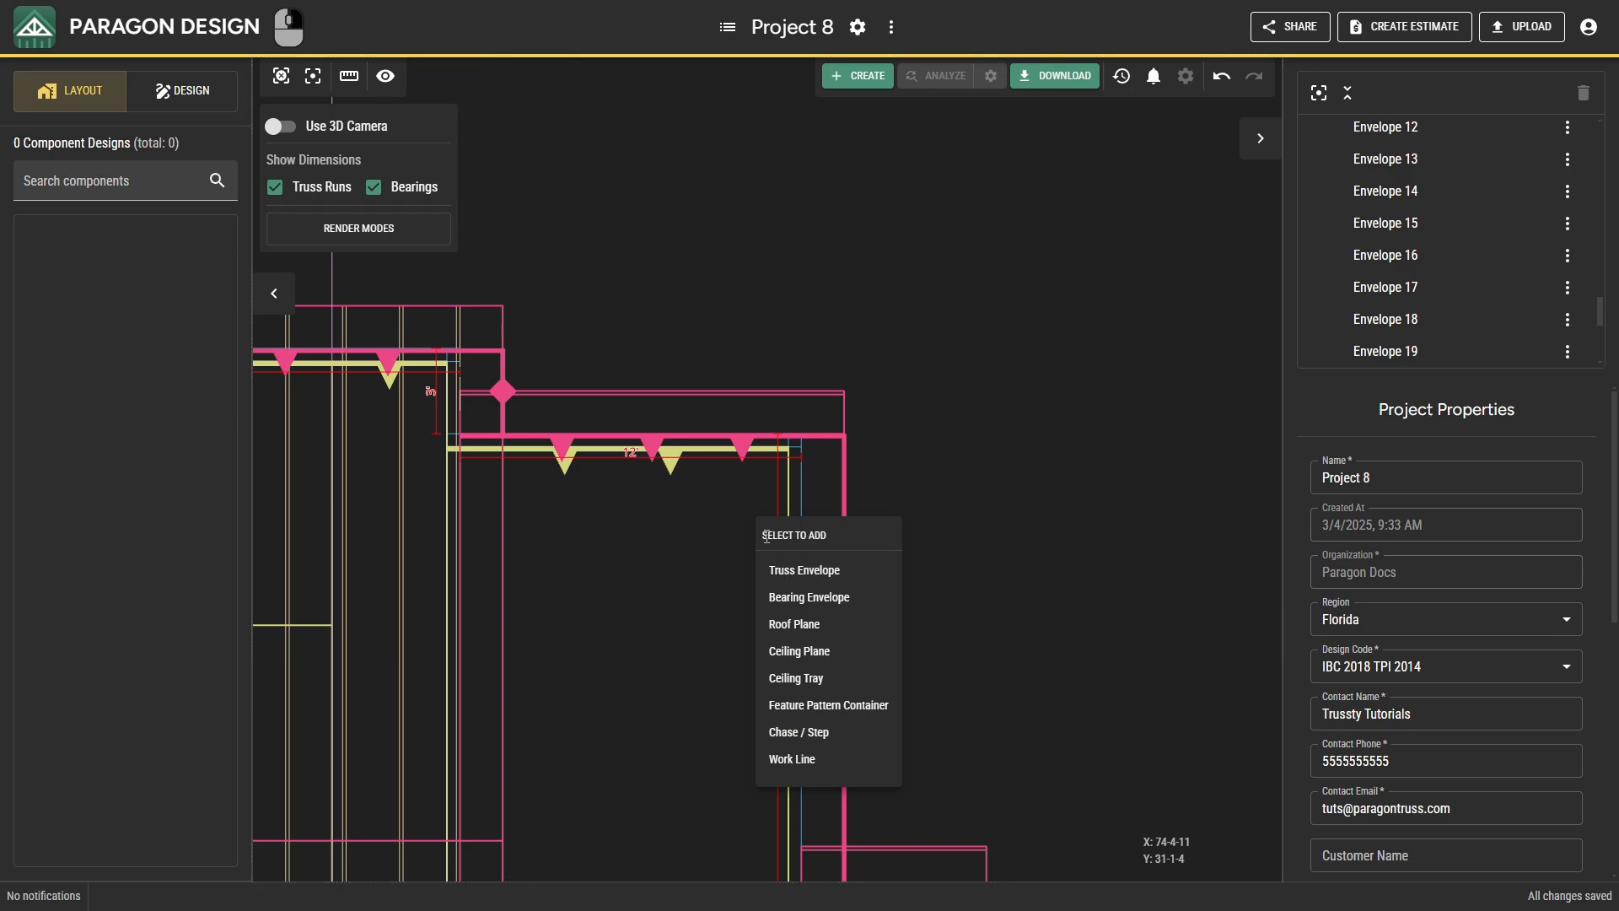
pyautogui.click(773, 565)
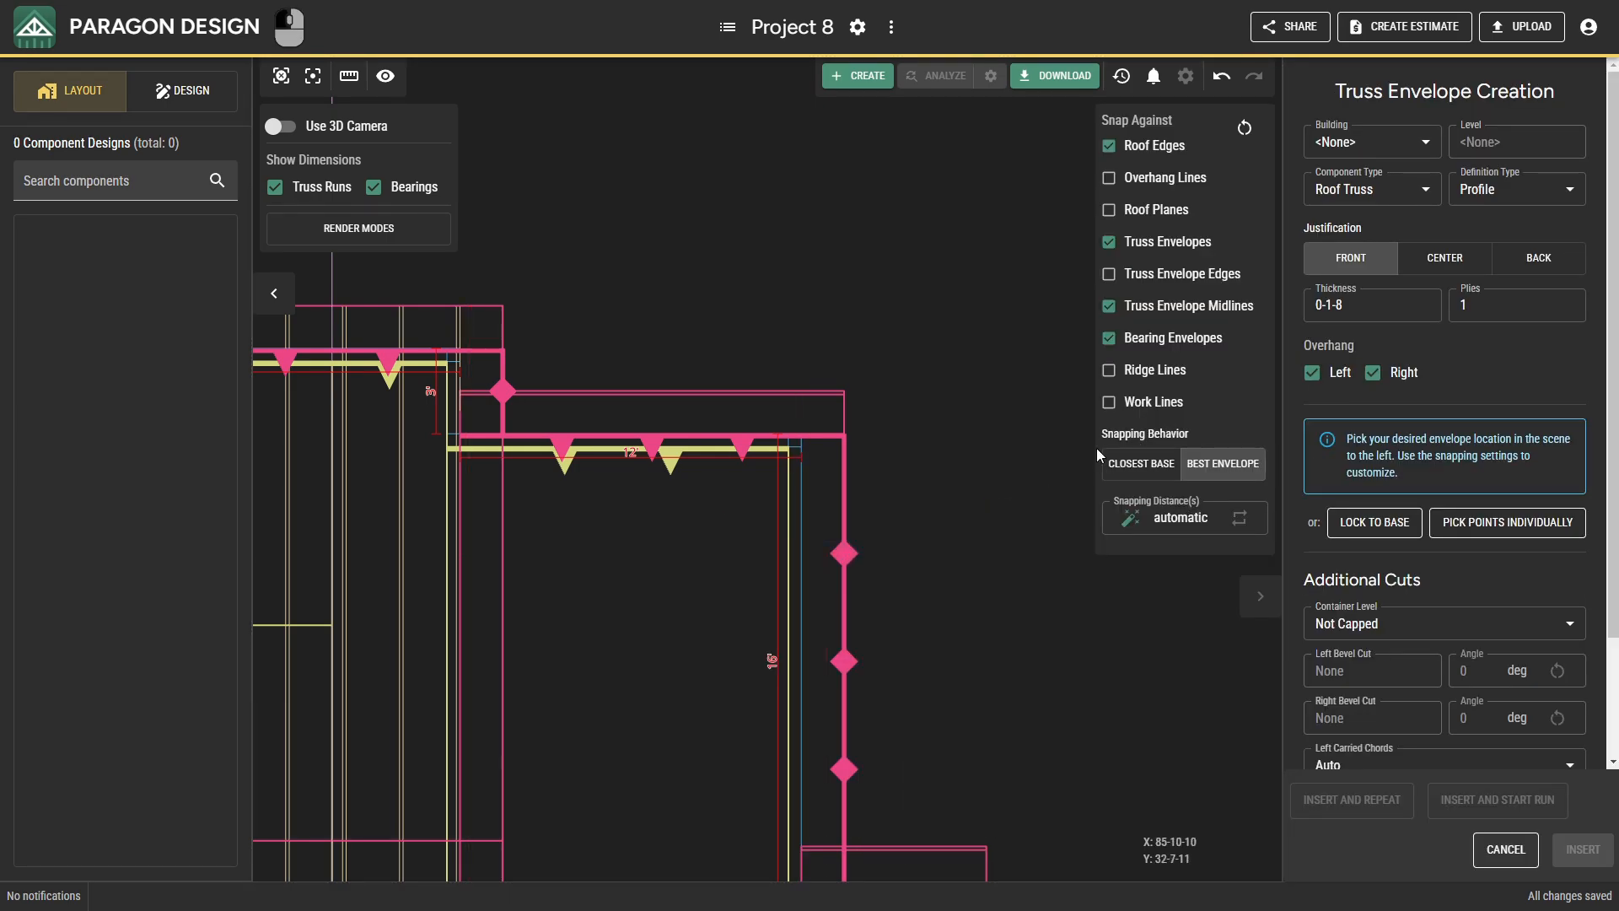
pyautogui.scroll(5, 802, 509)
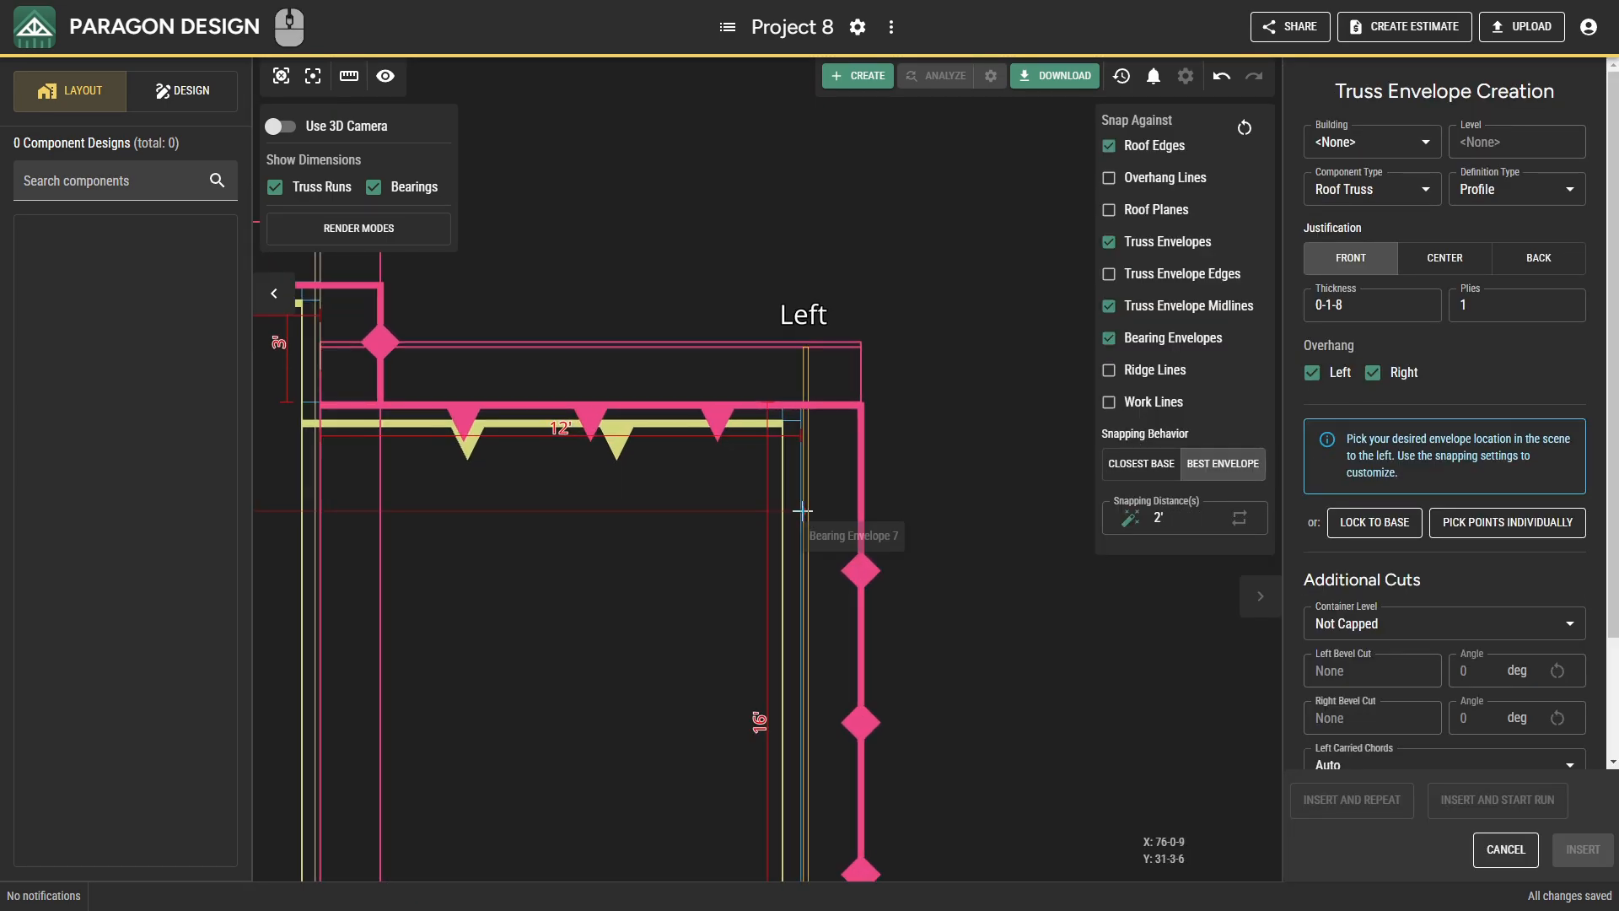
pyautogui.scroll(2, 802, 509)
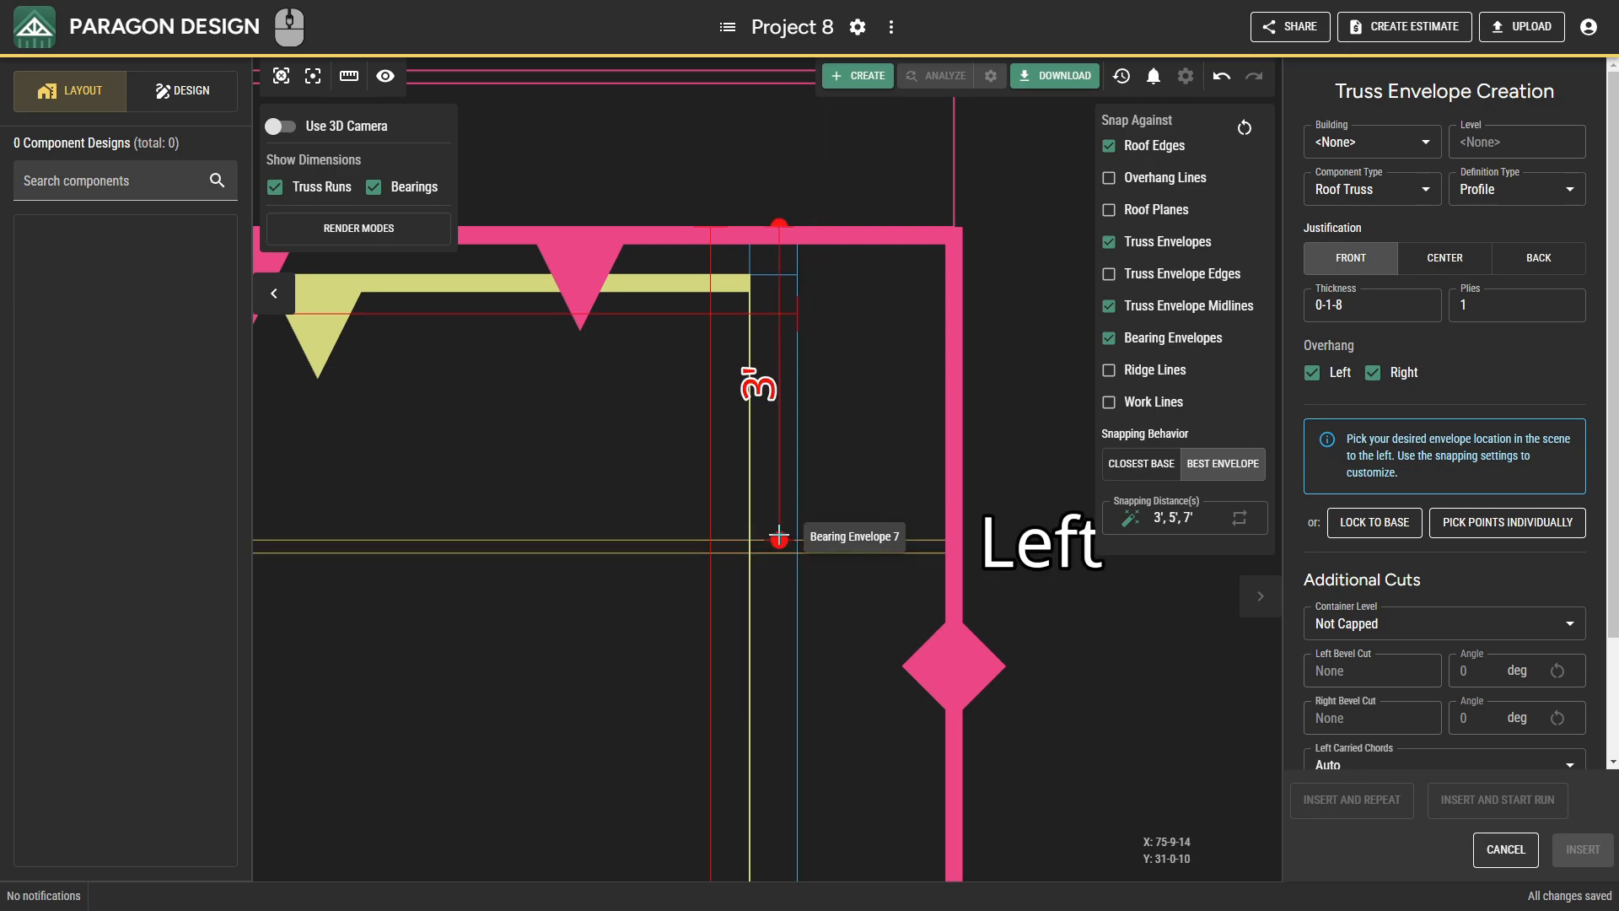
pyautogui.click(790, 536)
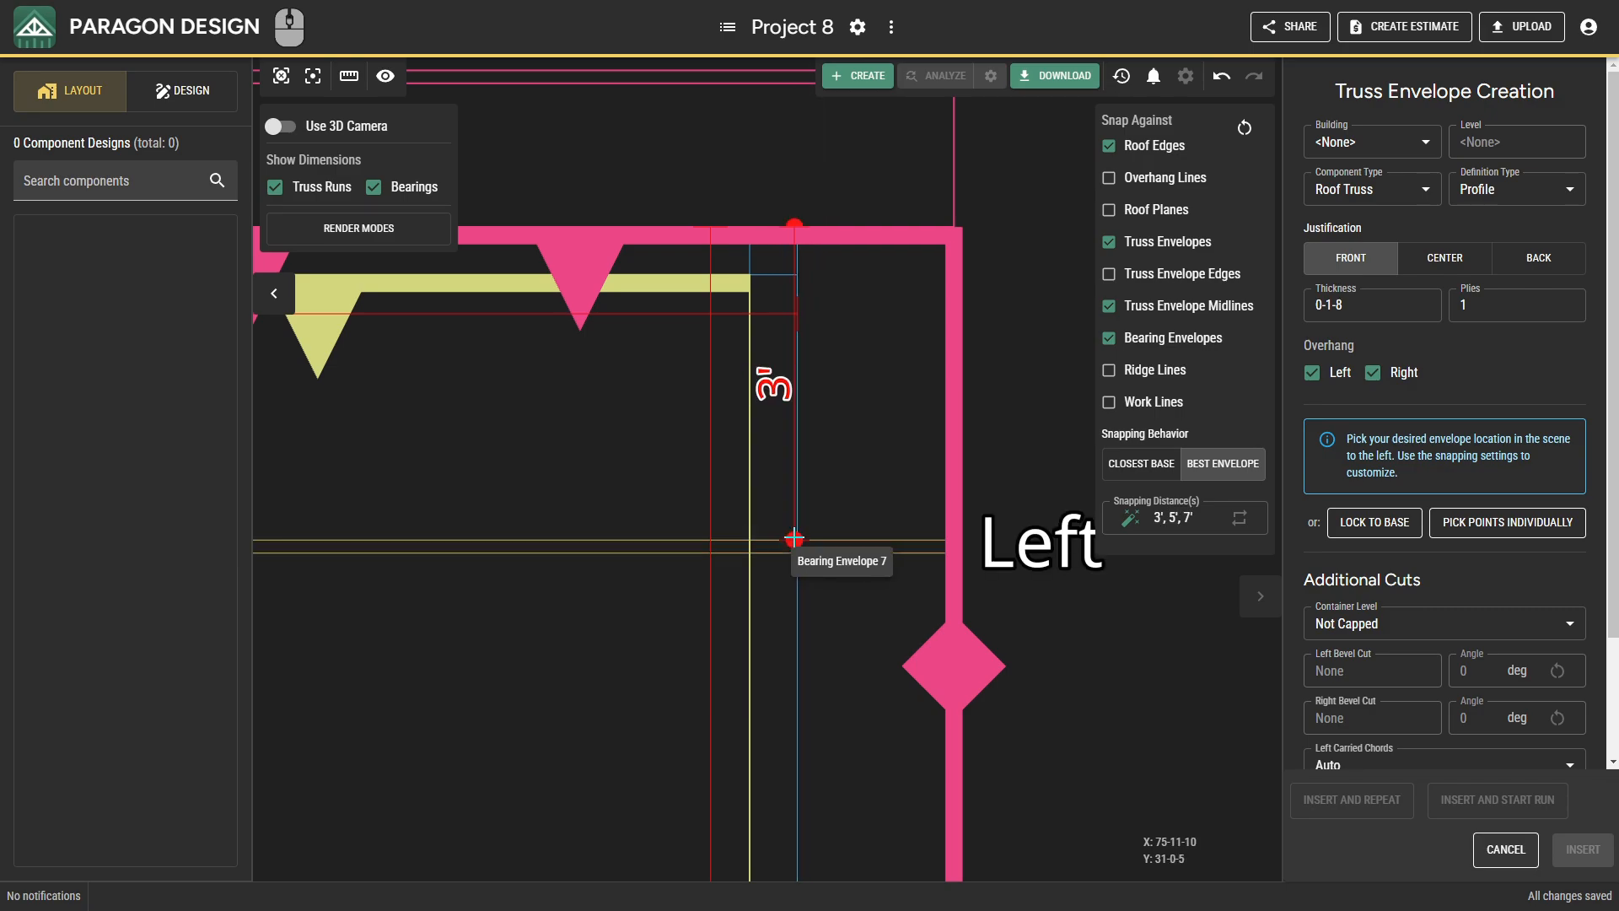
pyautogui.click(1531, 260)
pyautogui.rightClick(943, 423)
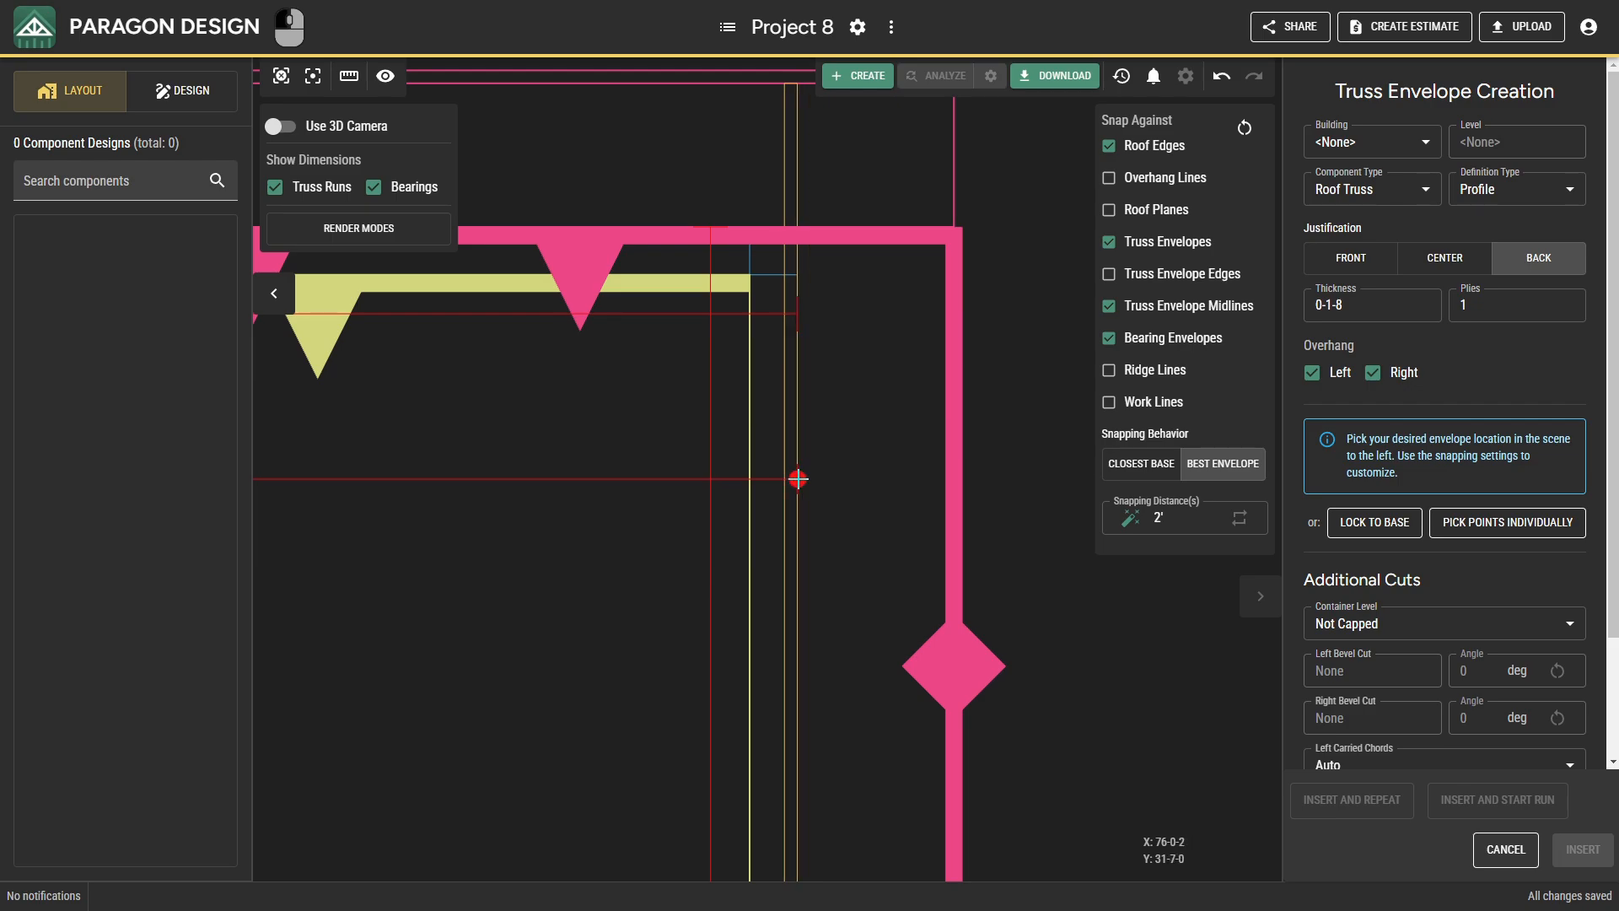
pyautogui.click(798, 478)
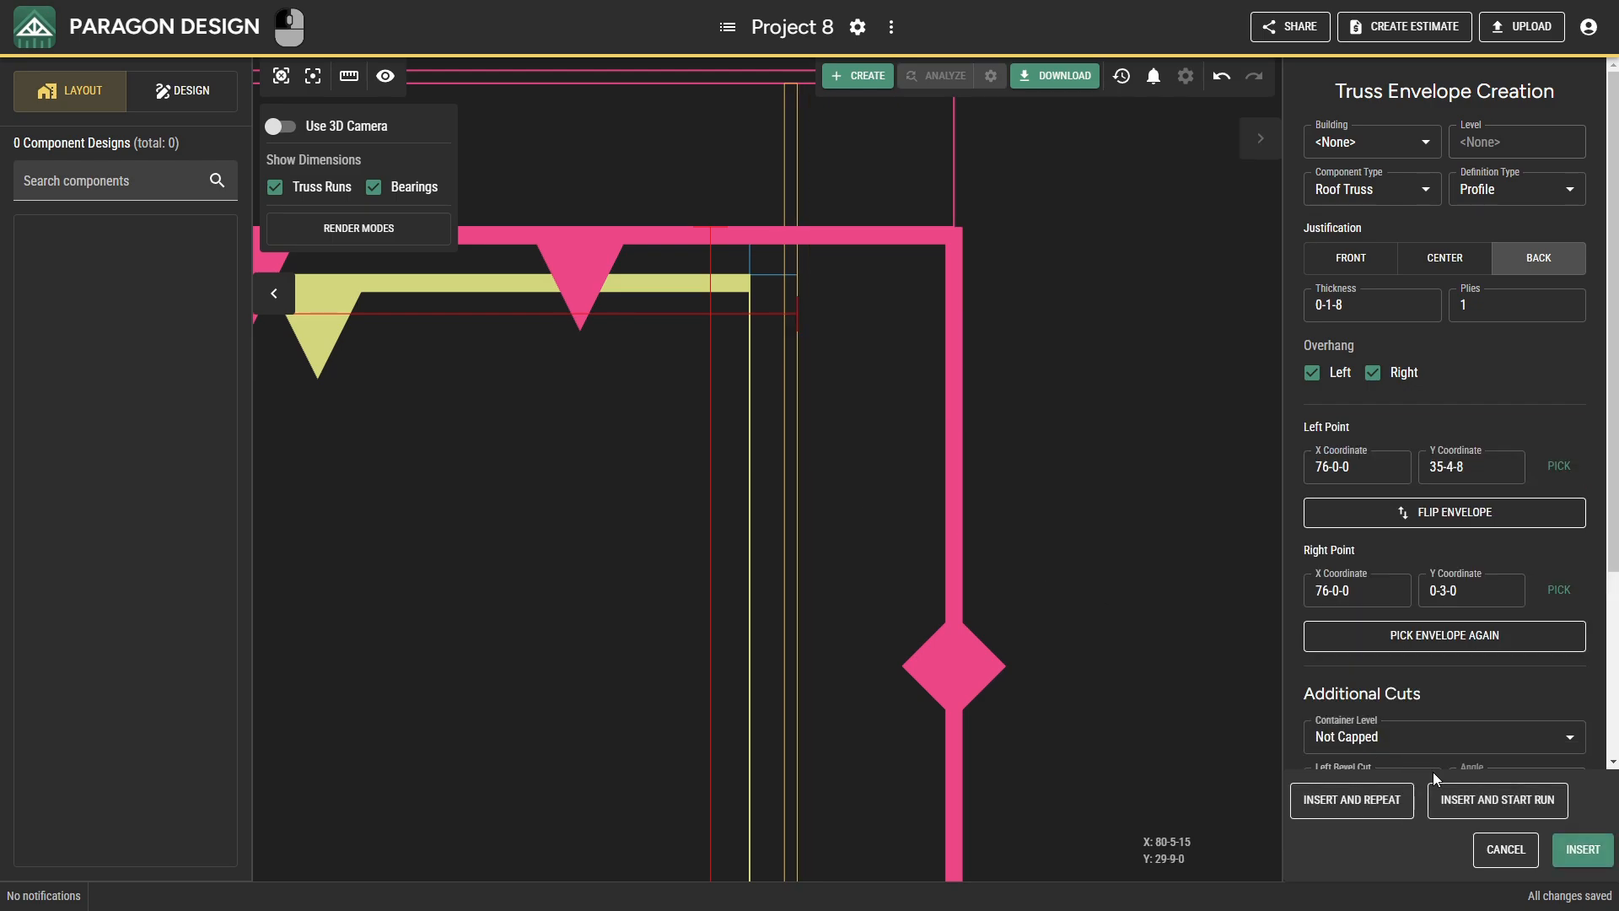
# Insert the X 76-0-0 envelope and create a calculated run at 2-0-0 spacing westward to the X 64-0-0 envelope.
pyautogui.click(1478, 801)
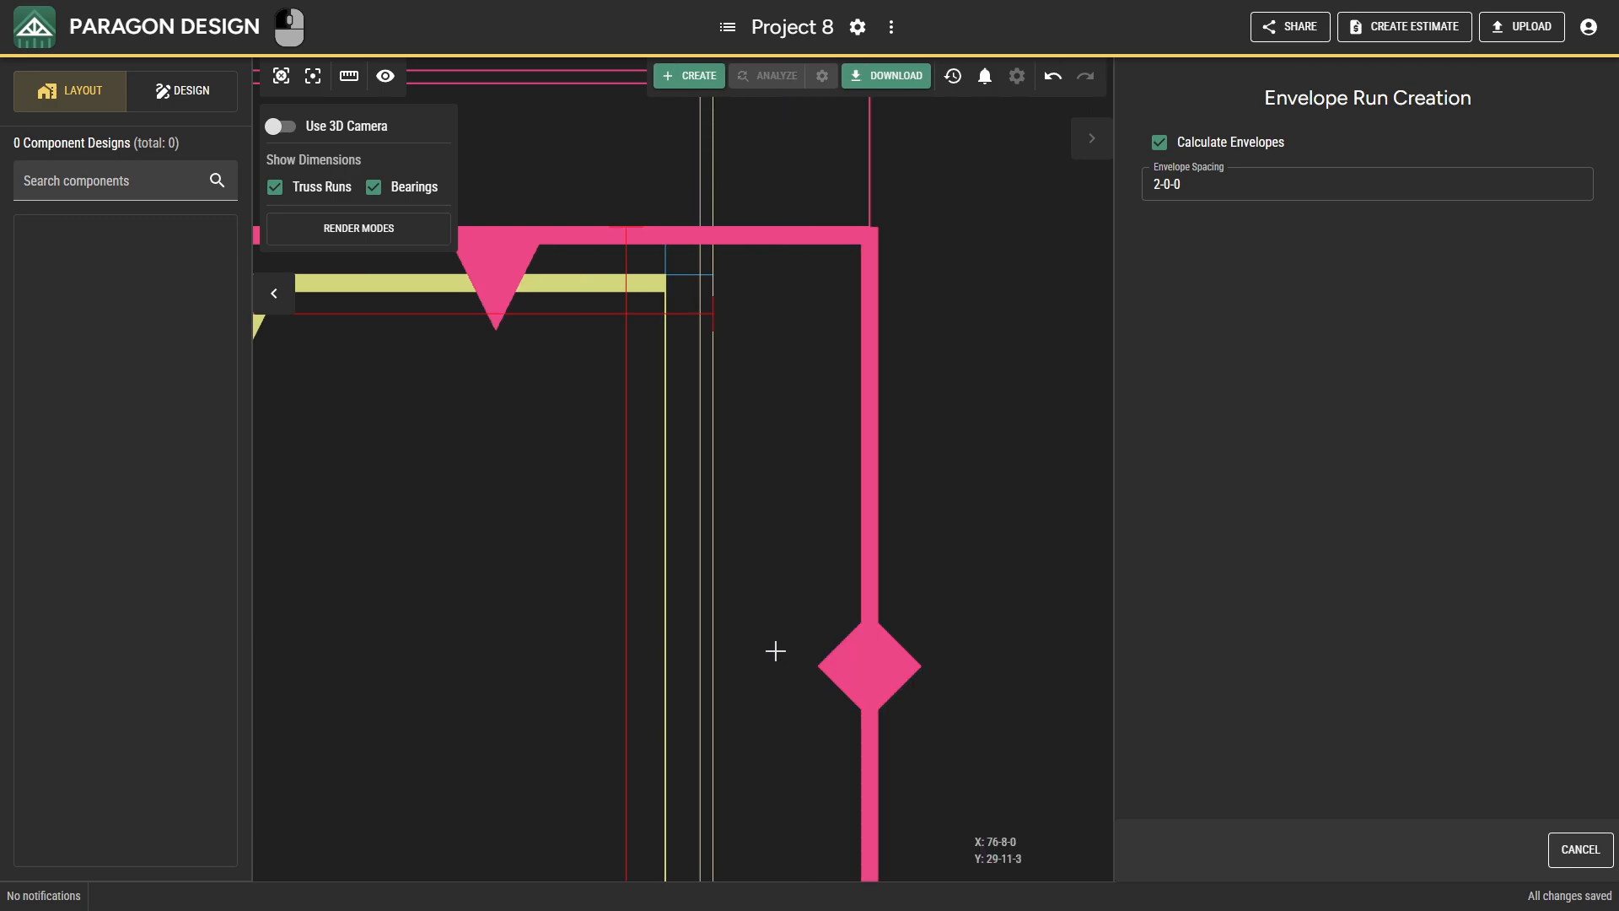
pyautogui.moveTo(661, 644); pyautogui.dragTo(1099, 493)
pyautogui.scroll(-4, 884, 523)
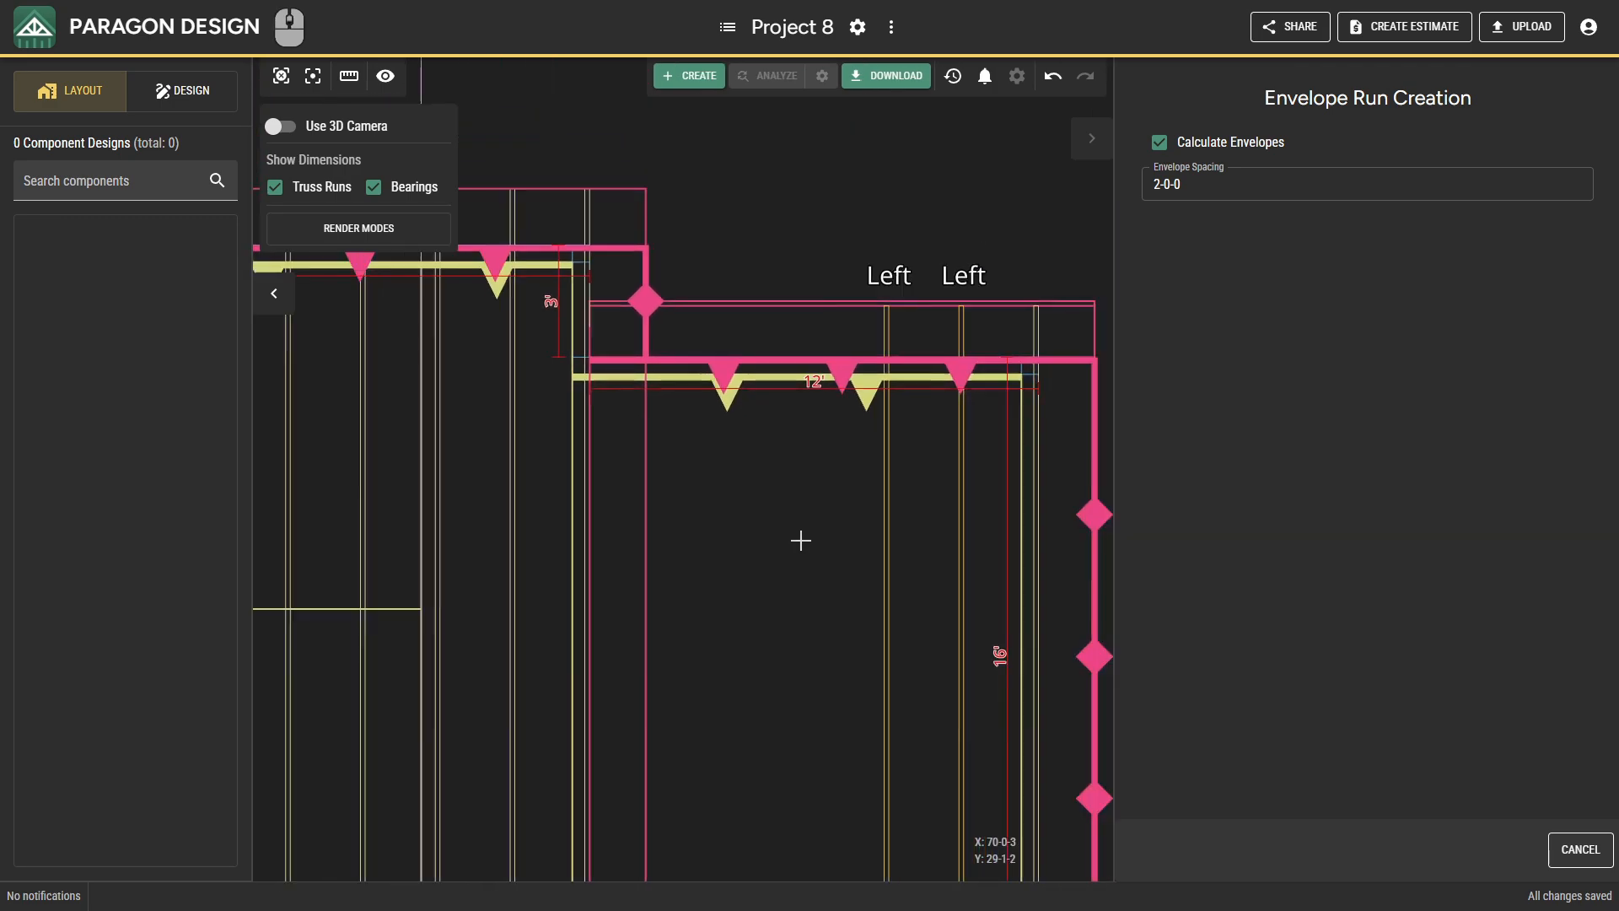
pyautogui.moveTo(631, 530); pyautogui.dragTo(649, 180)
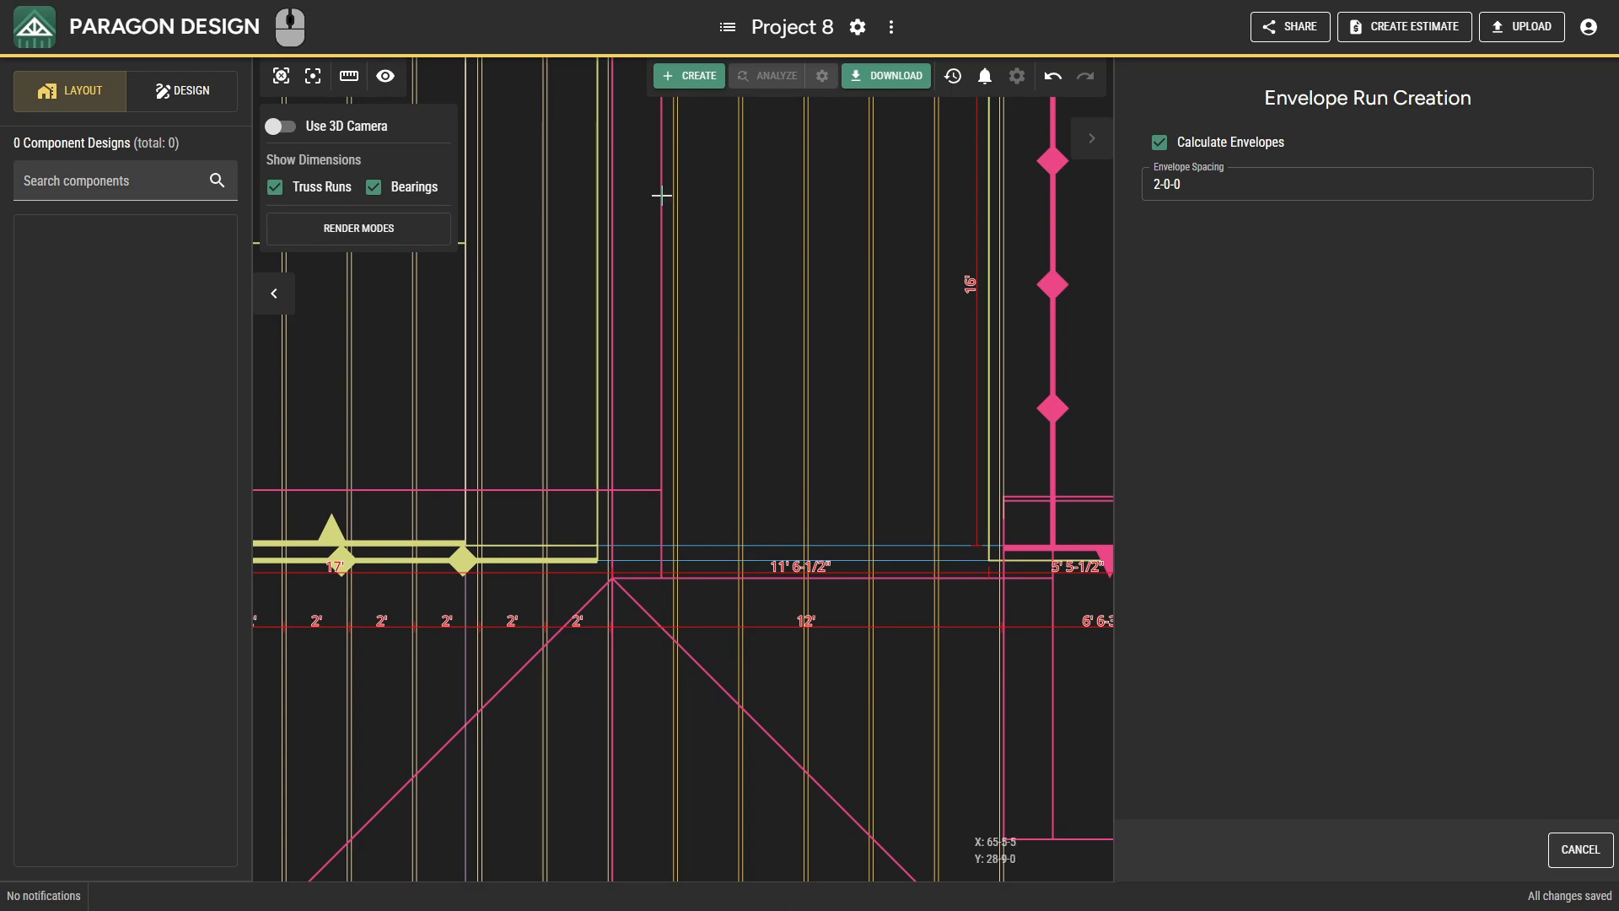
pyautogui.click(669, 196)
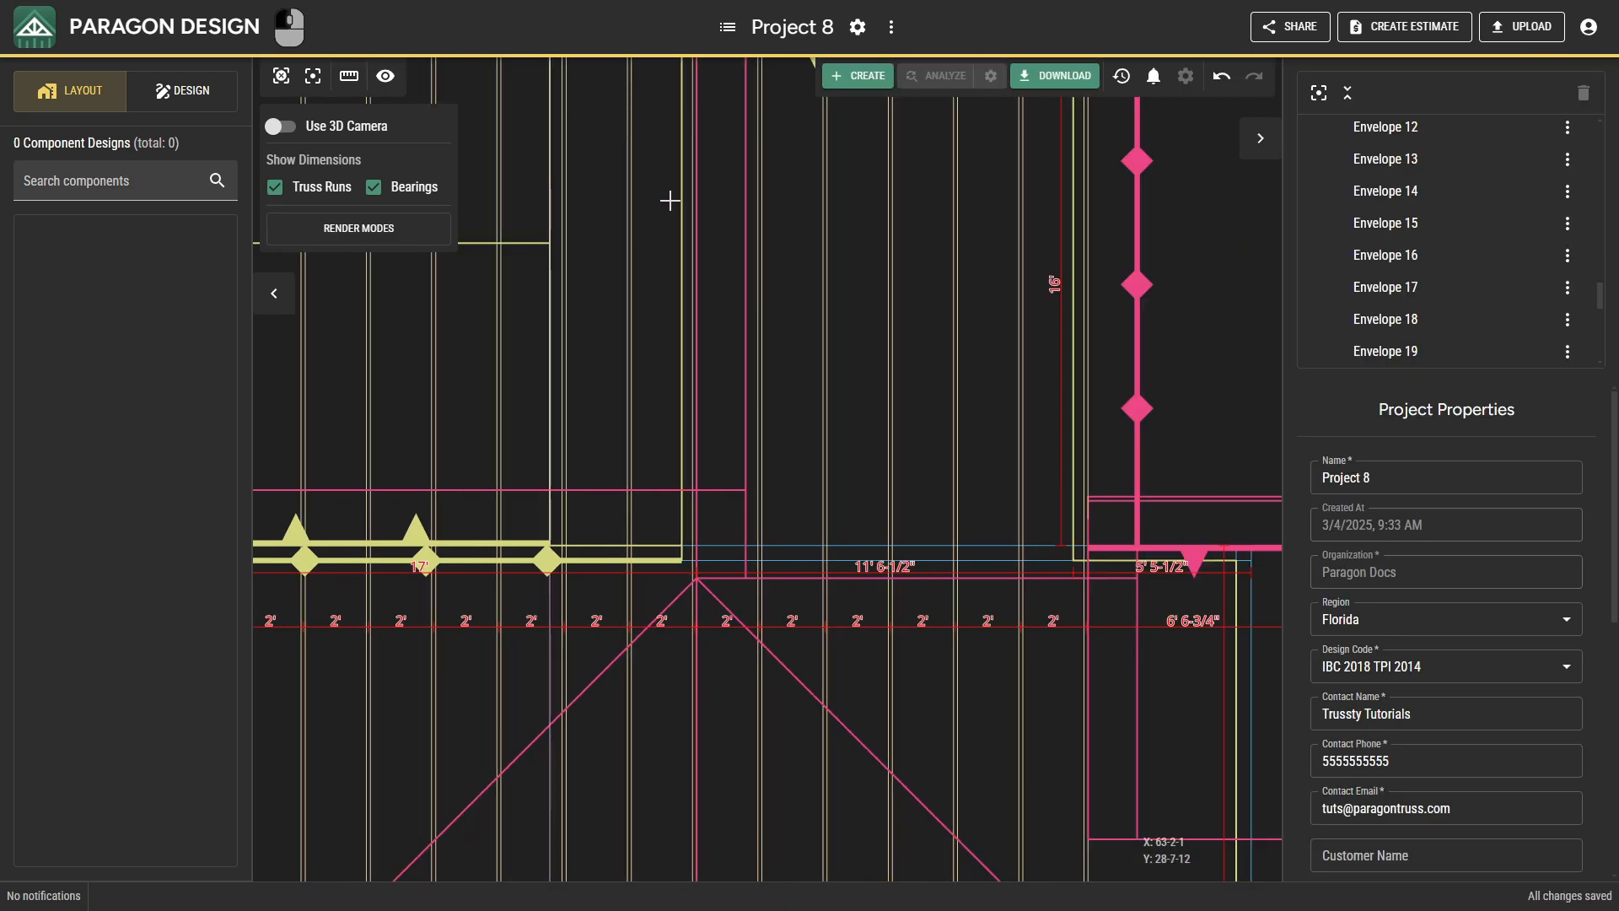
# Place a single-ply, front-justified roof truss envelope at X 81-0-0 along the 22' east bearing, from Y 0-3-0 to Y 19-4-8.
pyautogui.scroll(-4, 916, 497)
pyautogui.moveTo(932, 511)
pyautogui.mouseDown(button='middle')
pyautogui.moveTo(751, 90)
pyautogui.moveTo(841, 299)
pyautogui.mouseUp(button='middle')
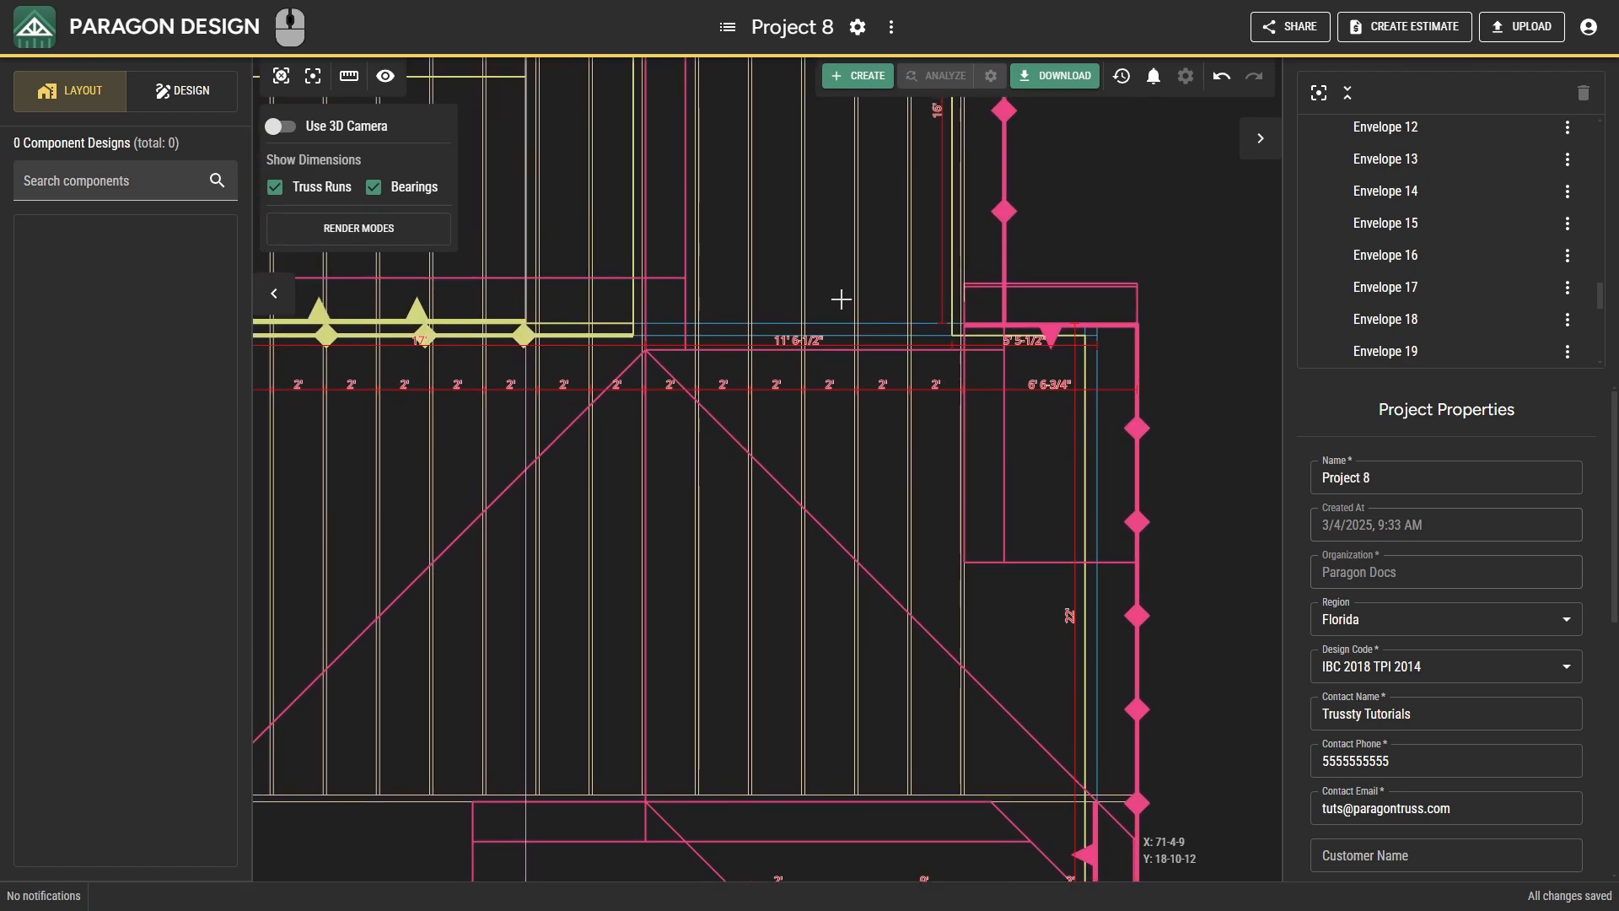
pyautogui.rightClick(1192, 483)
pyautogui.click(1226, 532)
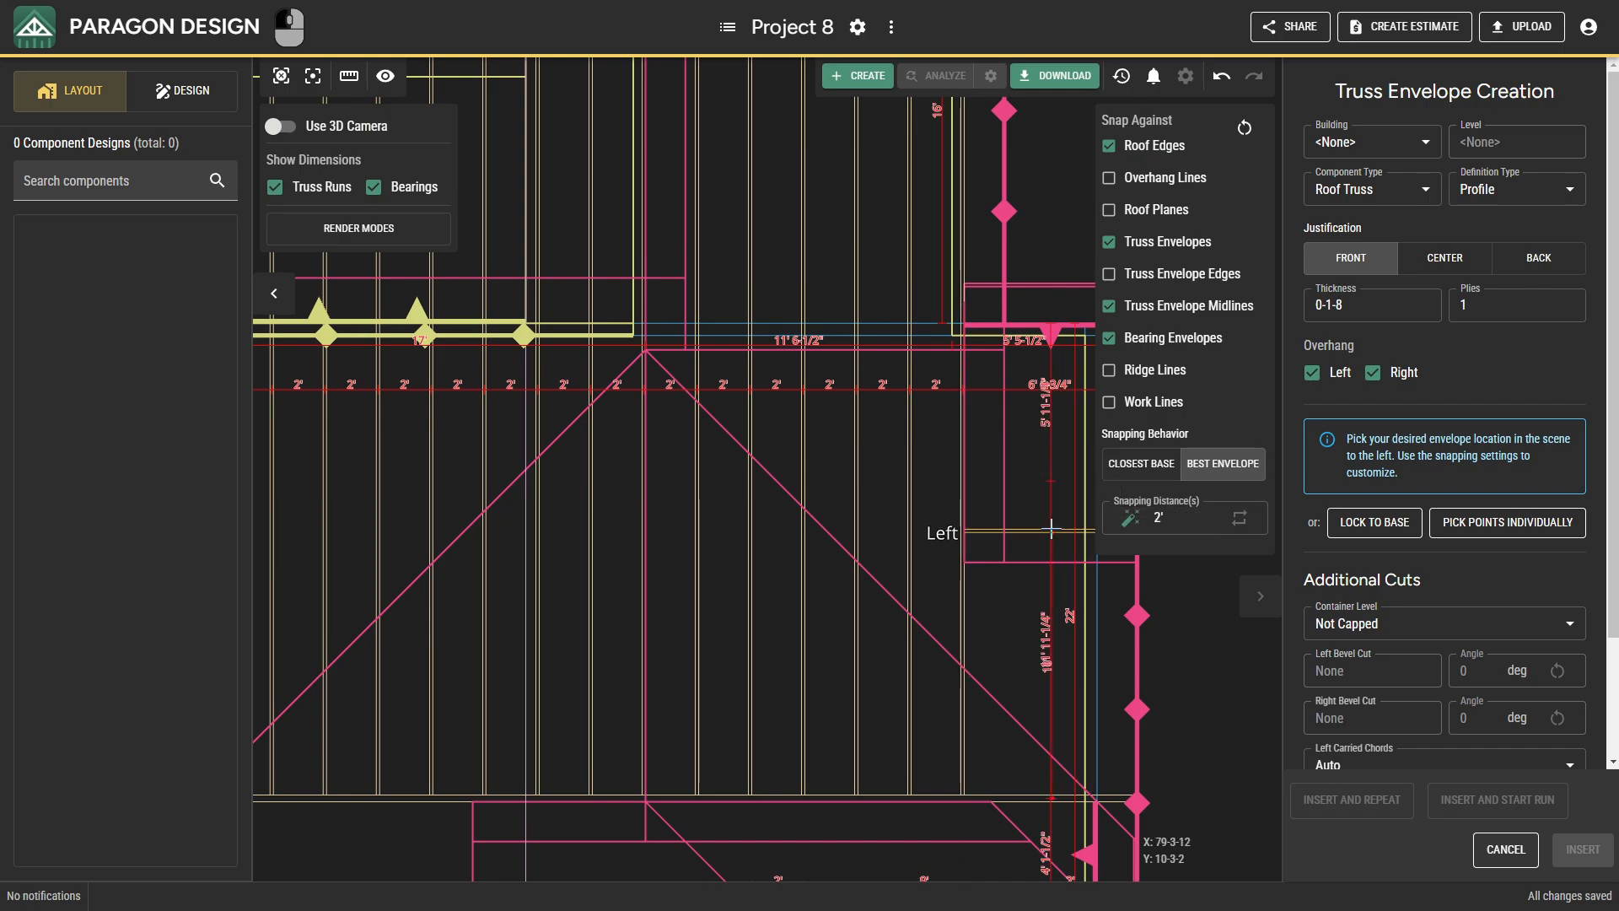
pyautogui.moveTo(1043, 530); pyautogui.dragTo(821, 526, button='middle')
pyautogui.scroll(2, 970, 505)
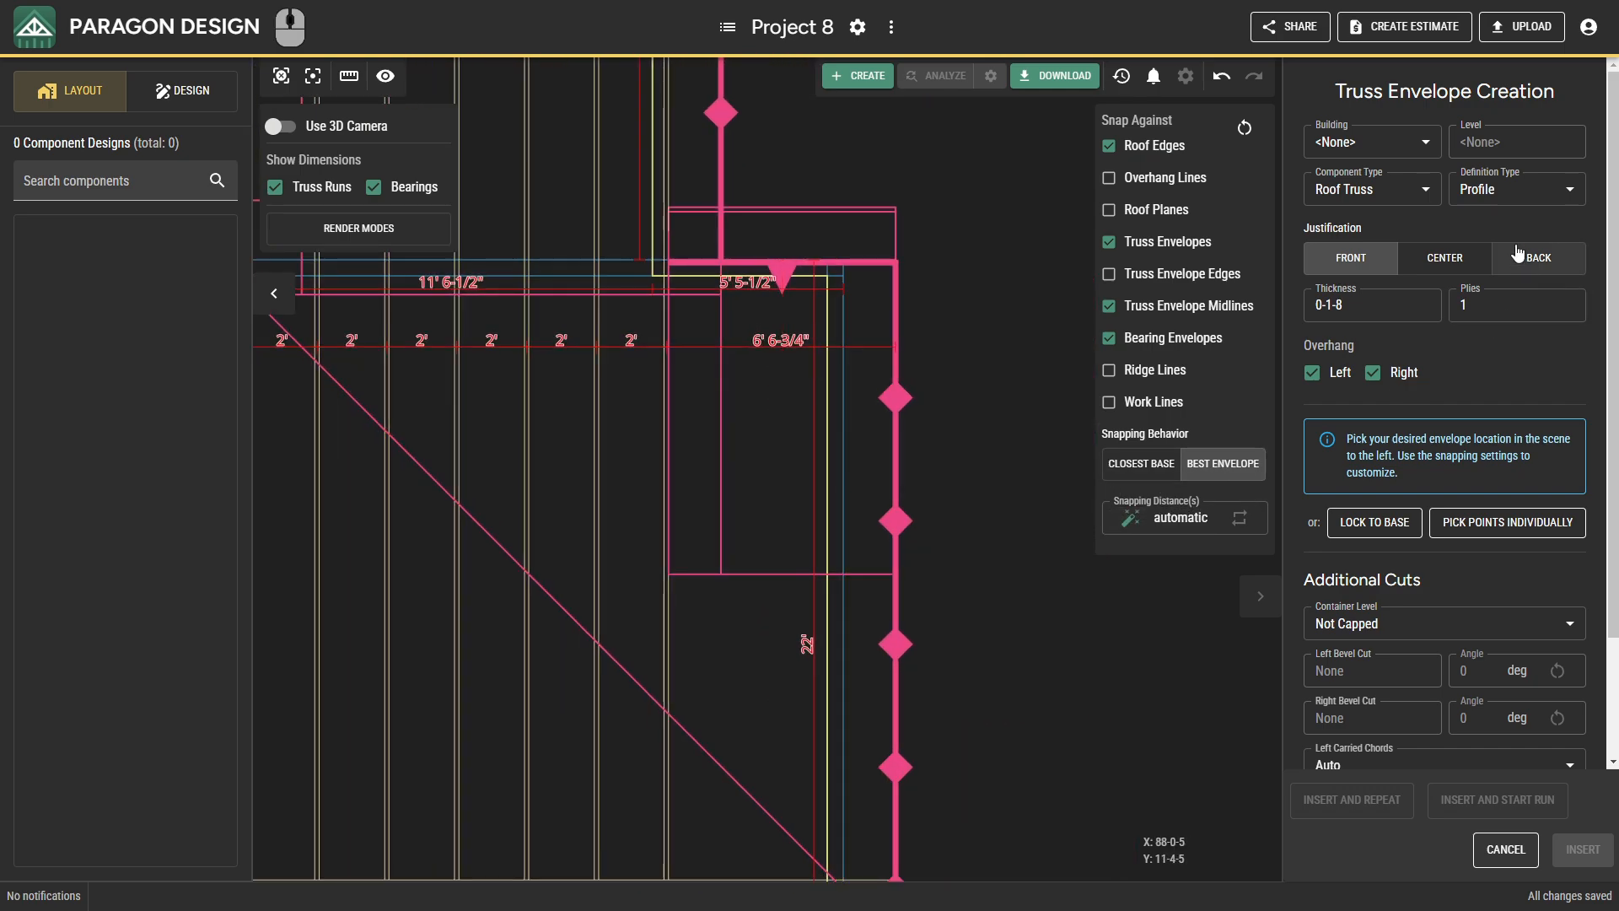
pyautogui.click(1539, 257)
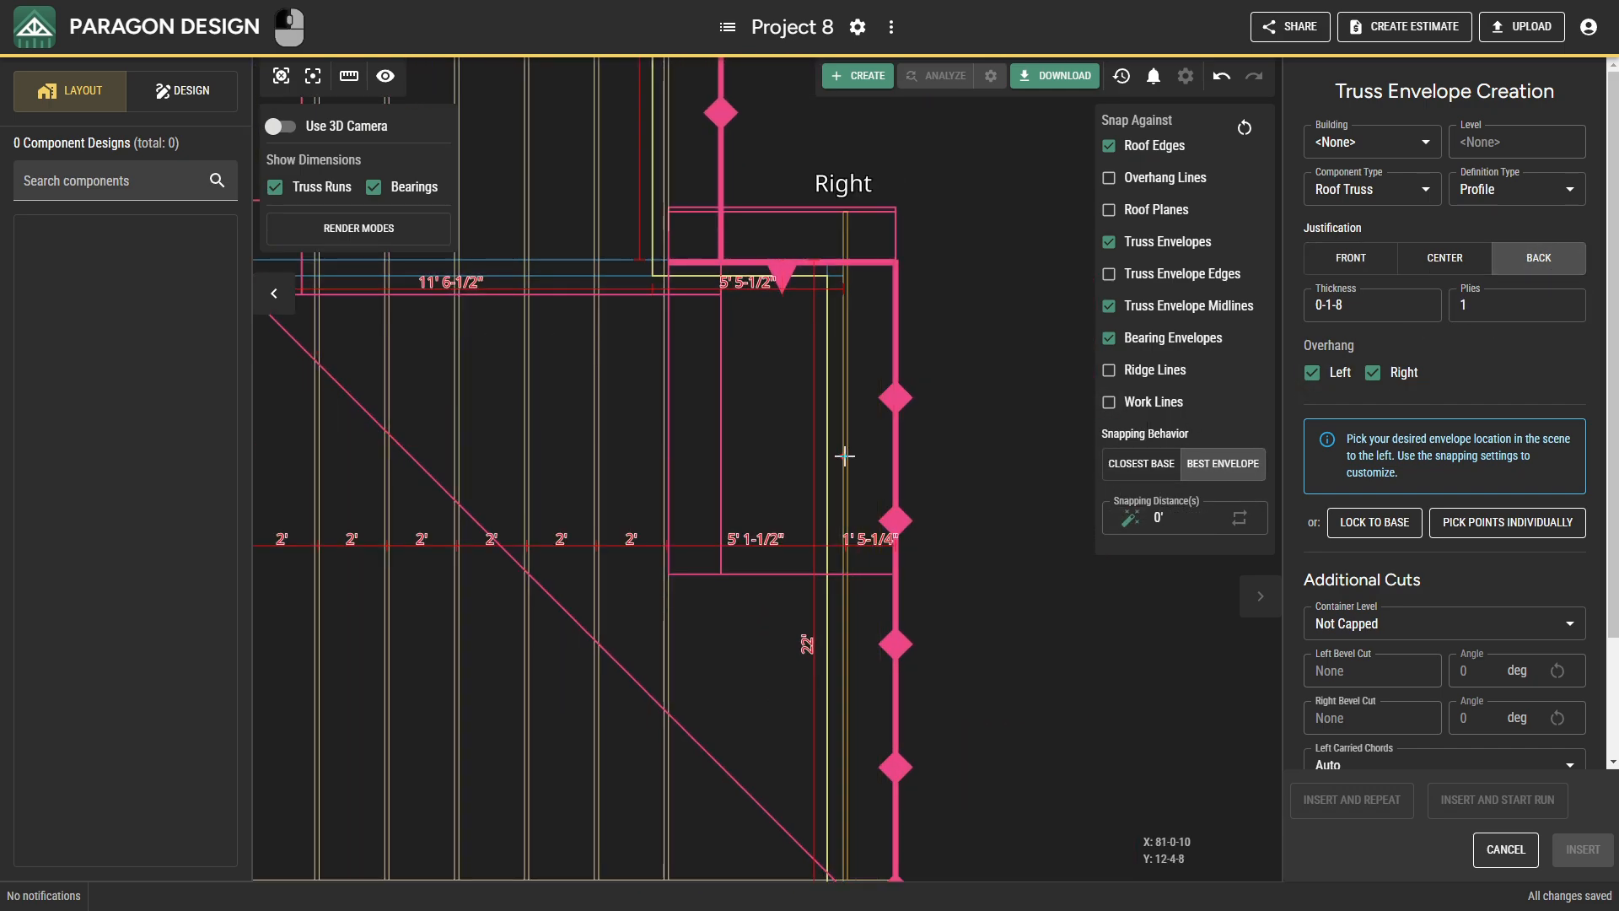
pyautogui.scroll(3, 844, 455)
pyautogui.scroll(-2, 830, 474)
pyautogui.moveTo(827, 481); pyautogui.dragTo(796, 677, button='middle')
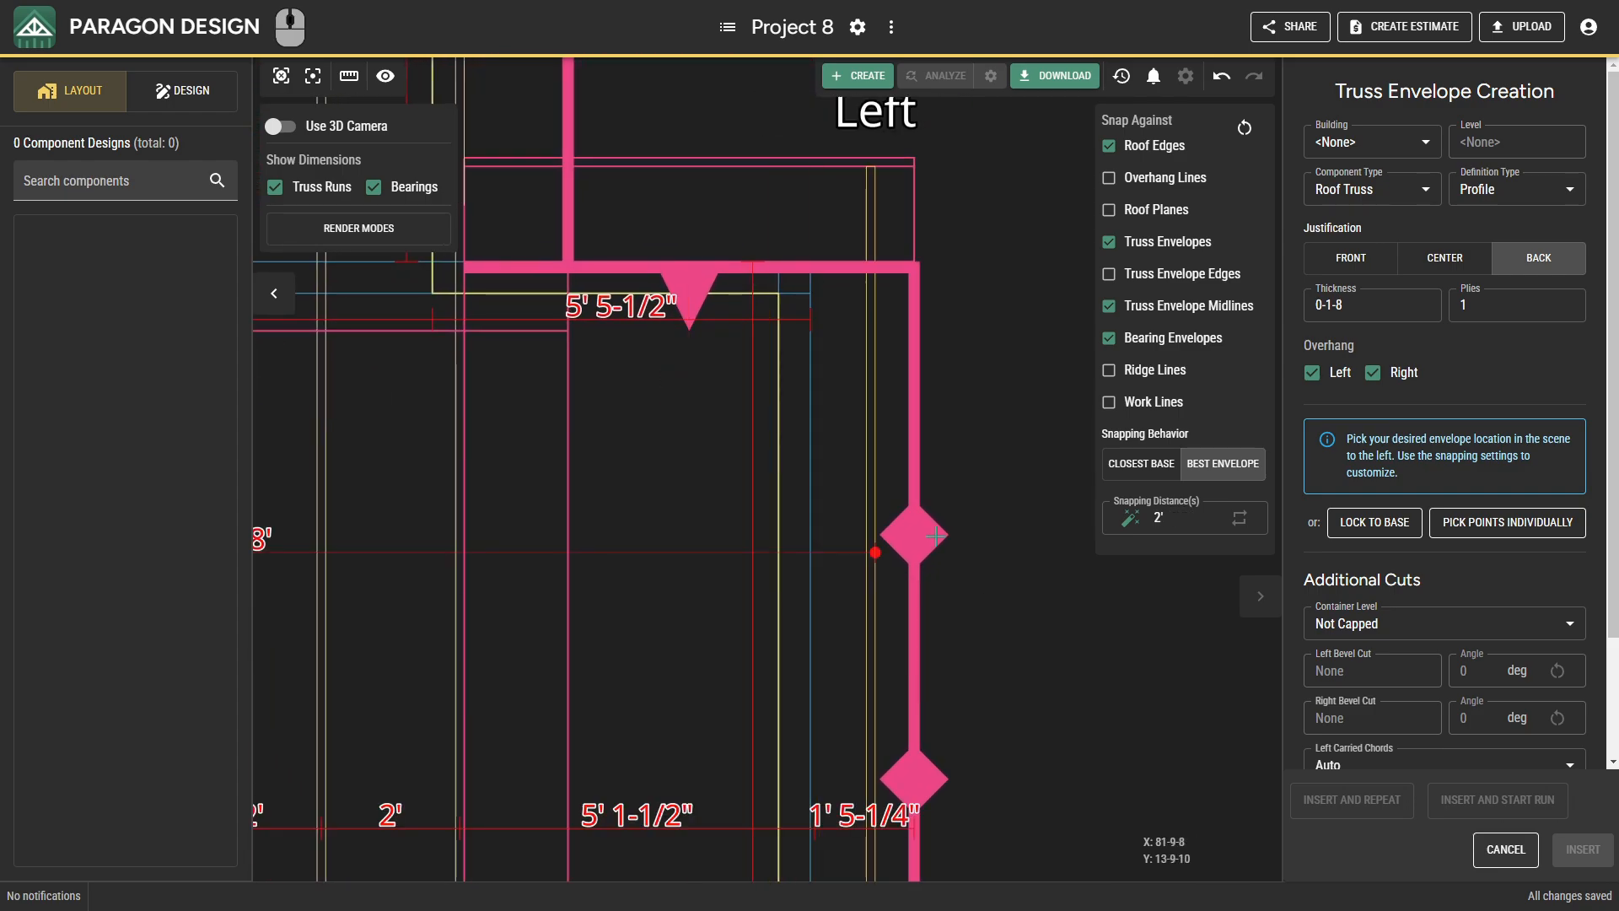
pyautogui.click(1383, 256)
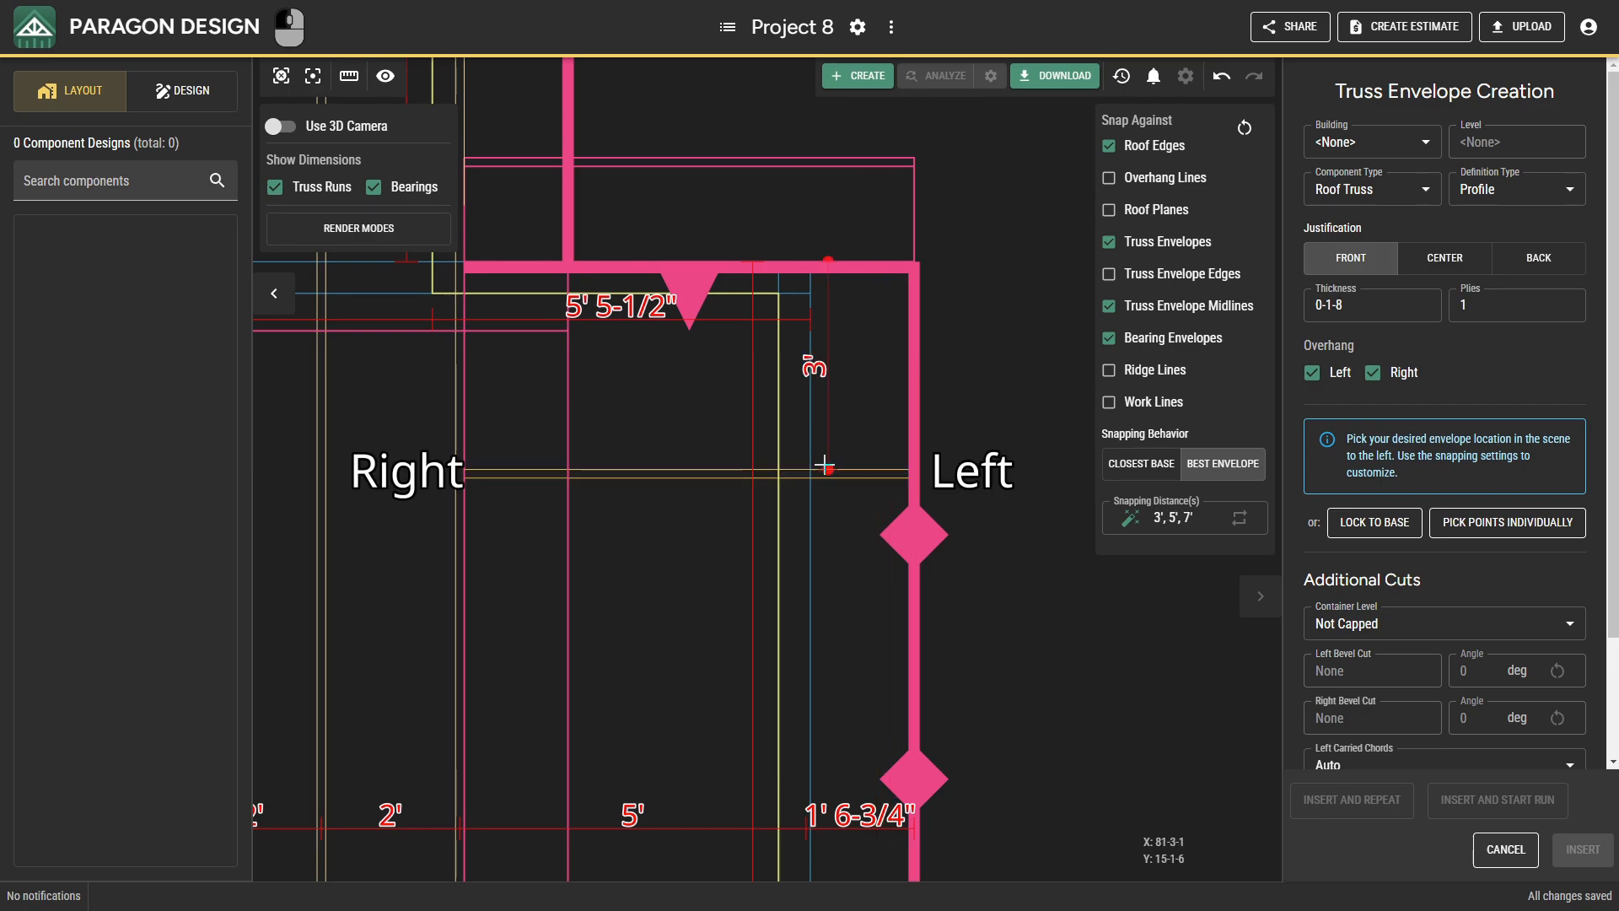
pyautogui.click(808, 481)
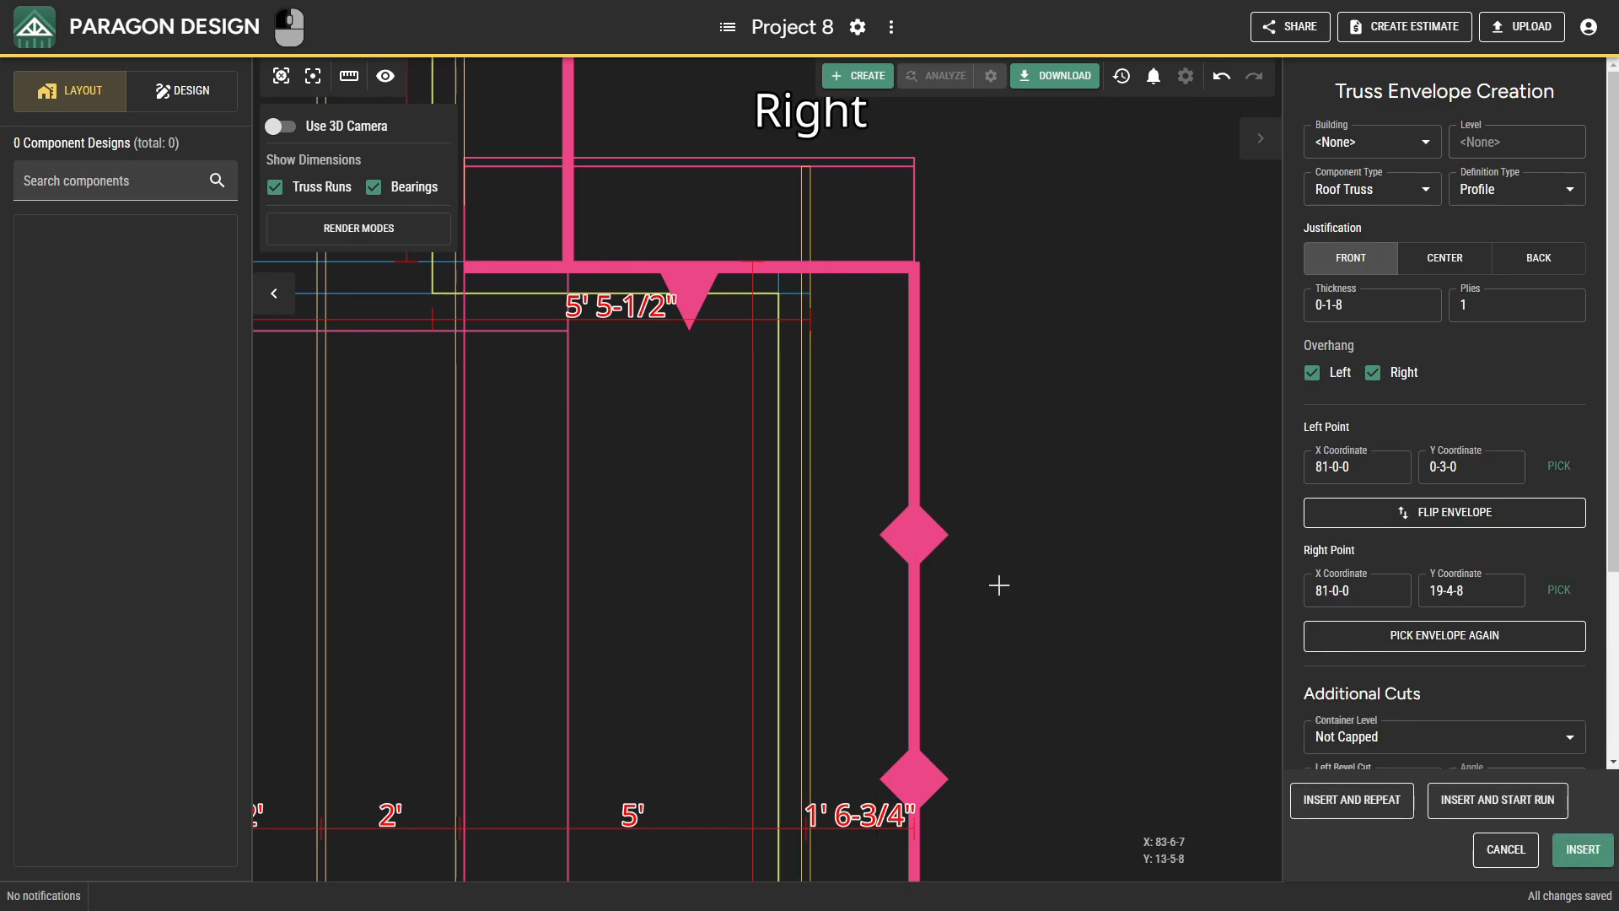
# Insert the X 81-0-0 envelope and create a calculated run at 2-0-0 spacing westward to the X 76-0-0 envelope.
pyautogui.click(1442, 799)
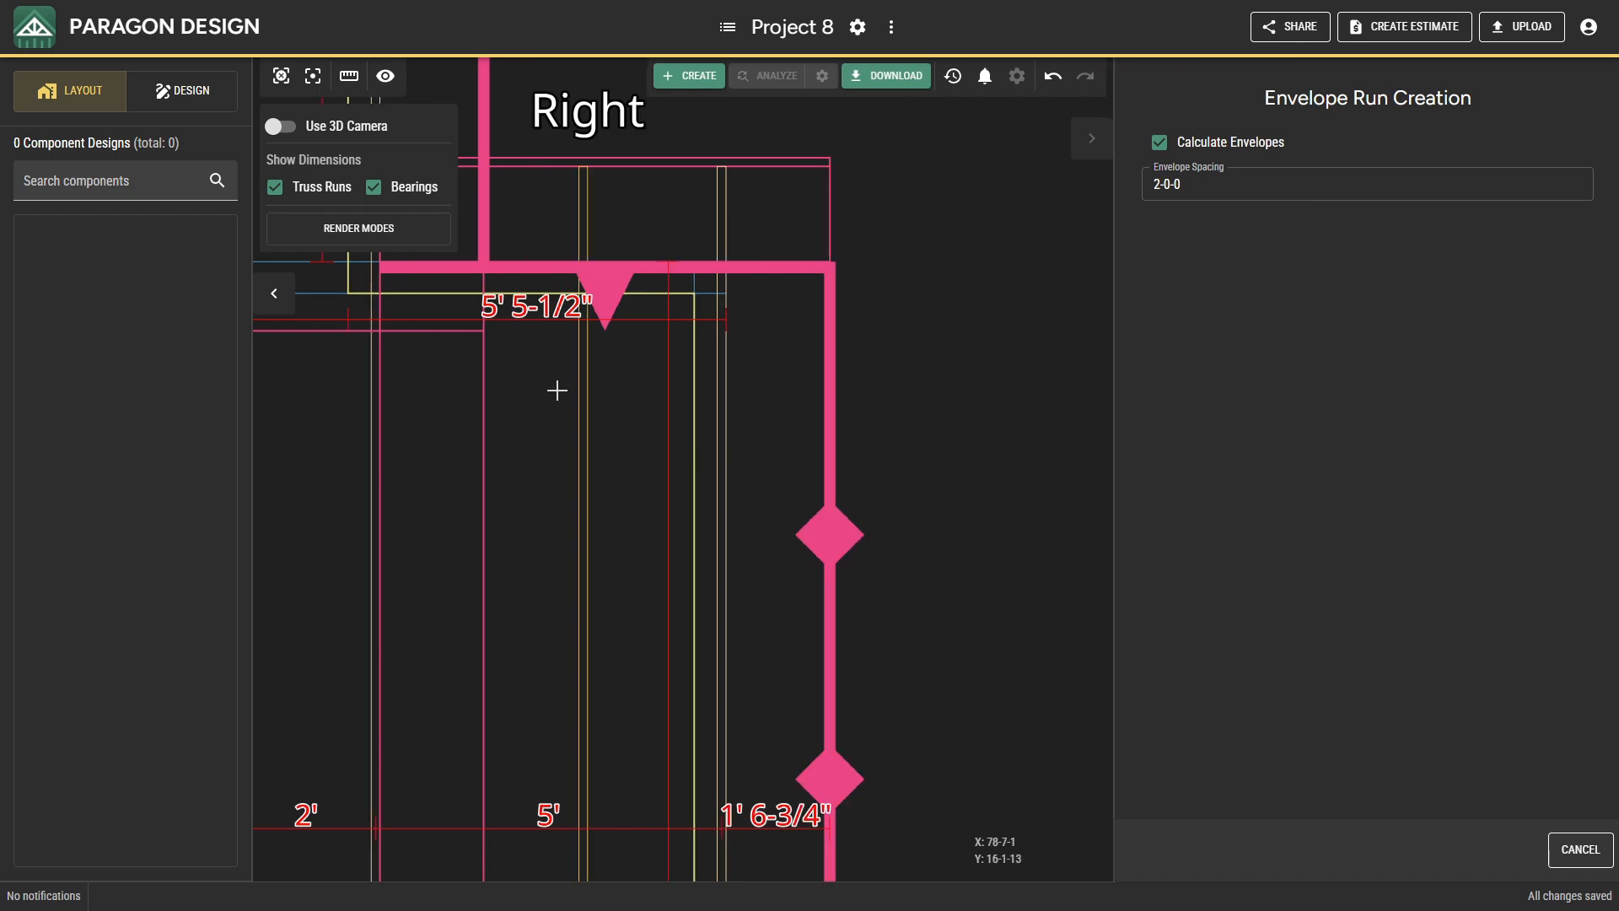
pyautogui.moveTo(460, 360); pyautogui.dragTo(686, 174, button='middle')
pyautogui.scroll(-6, 688, 176)
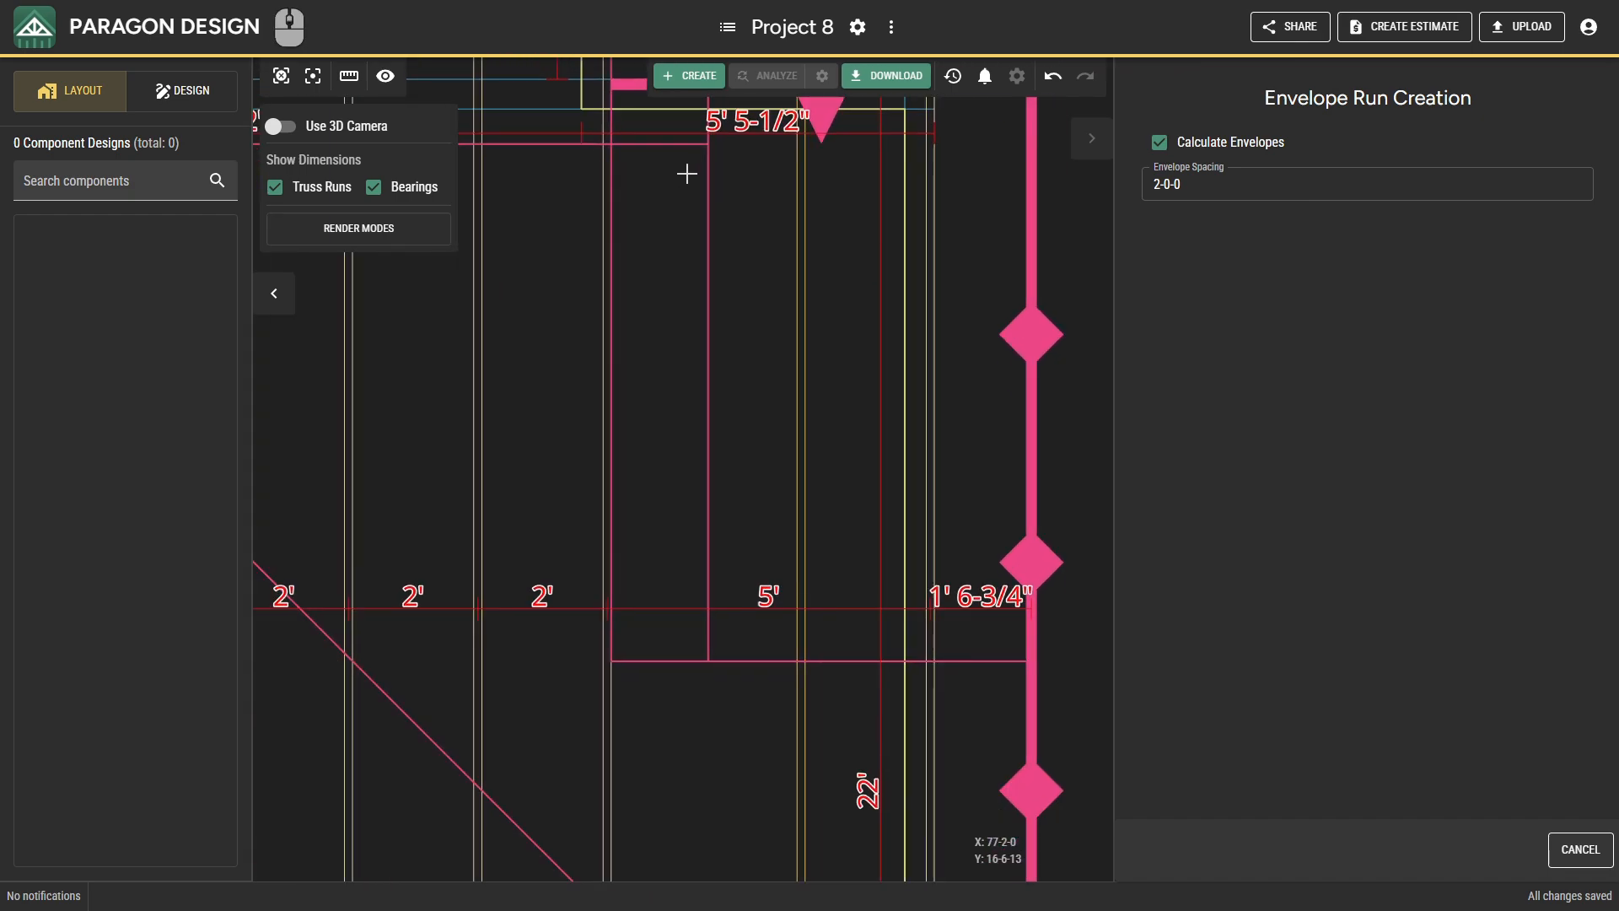
pyautogui.scroll(-2, 715, 290)
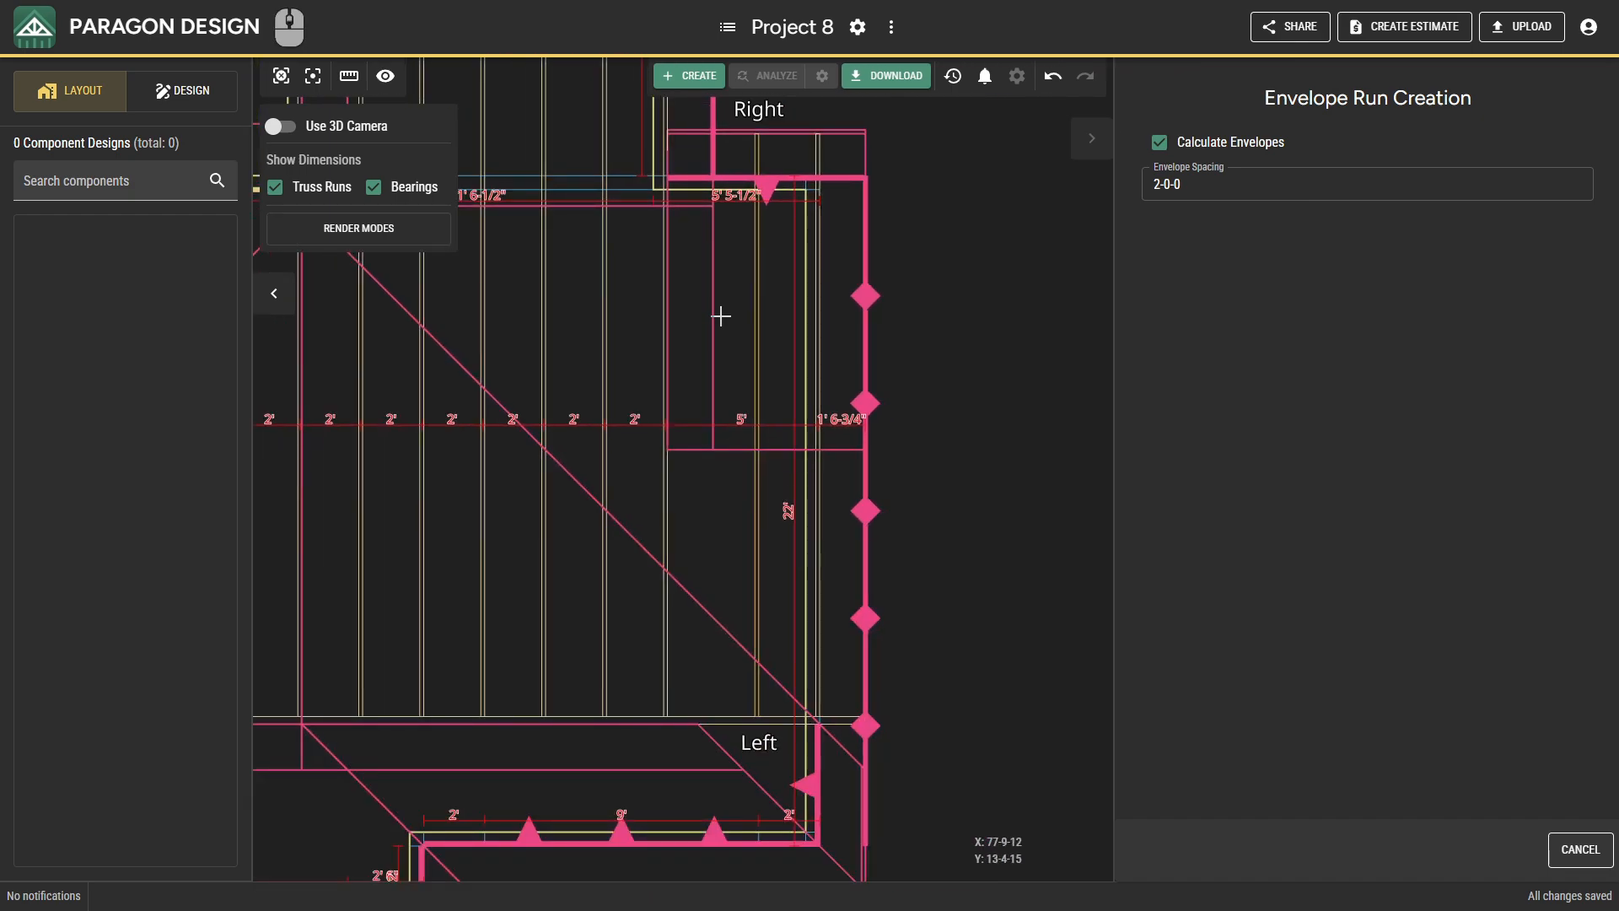
pyautogui.click(660, 305)
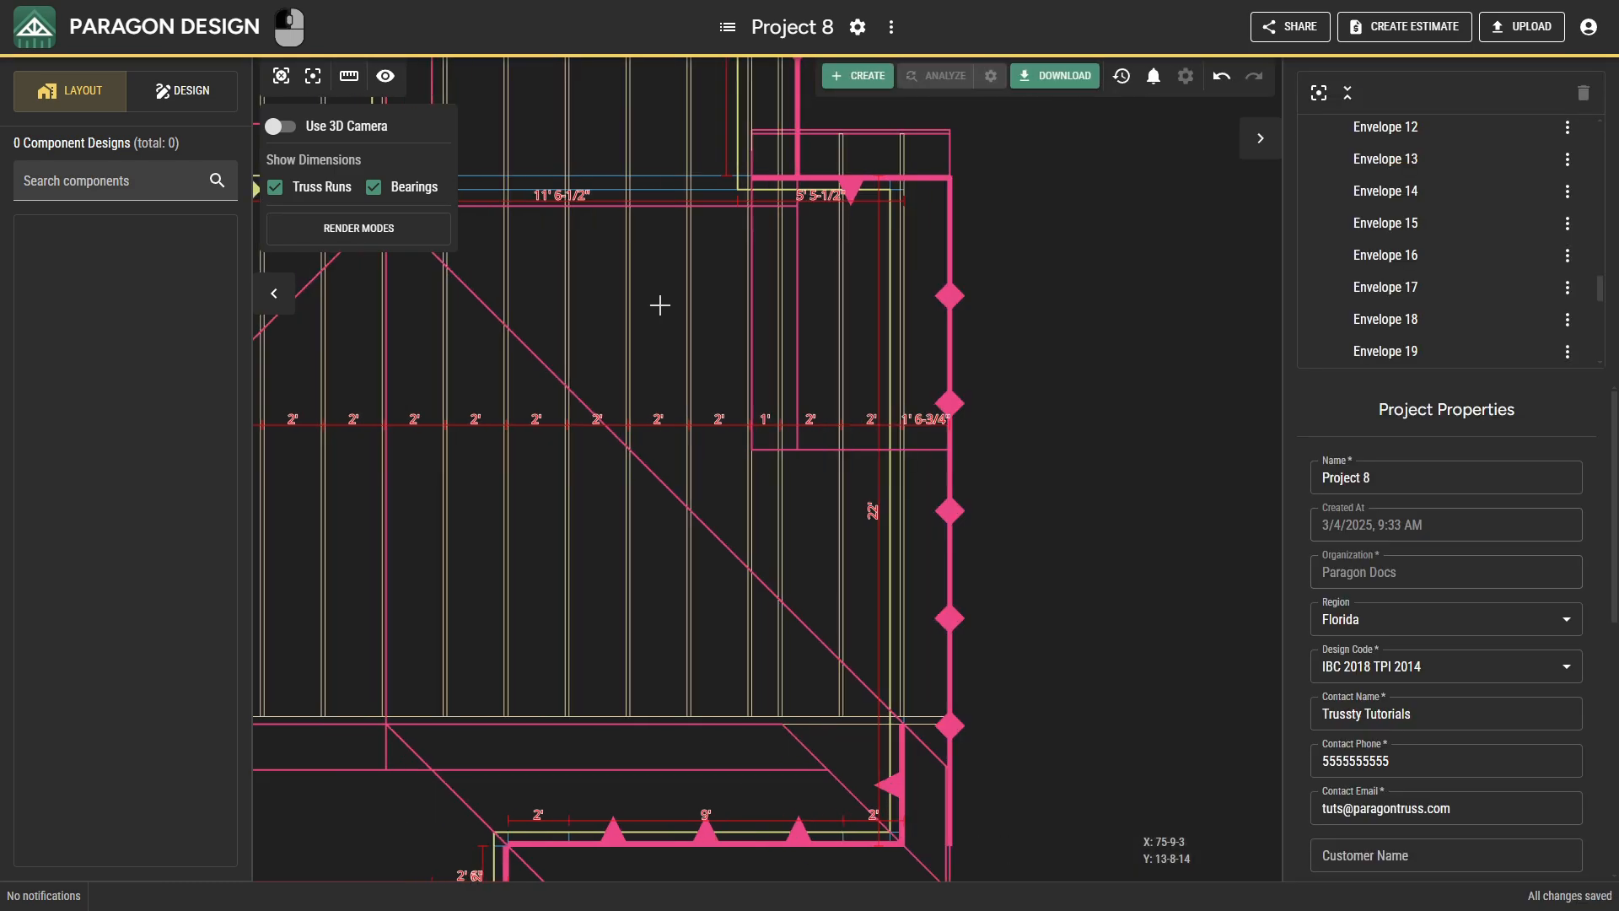
# Place a single-ply, front-justified roof truss envelope at X 0-0-0 along the 18' west bearing, from Y 19-4-8 to Y -1-4-8.
pyautogui.scroll(-2, 658, 325)
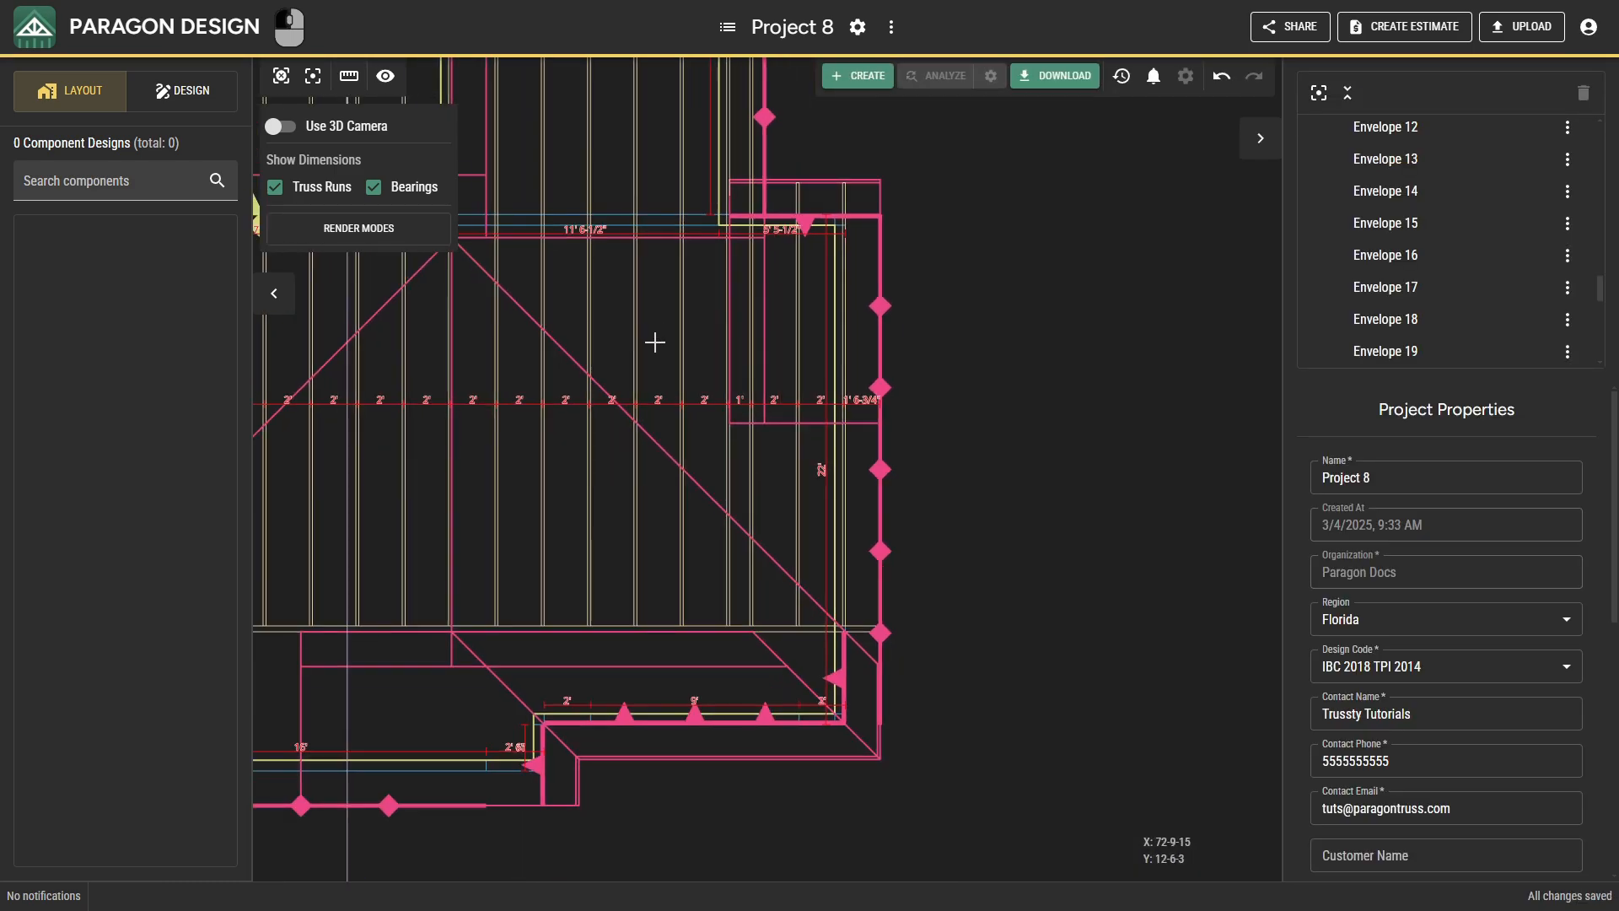
pyautogui.moveTo(653, 343); pyautogui.dragTo(712, 594, button='middle')
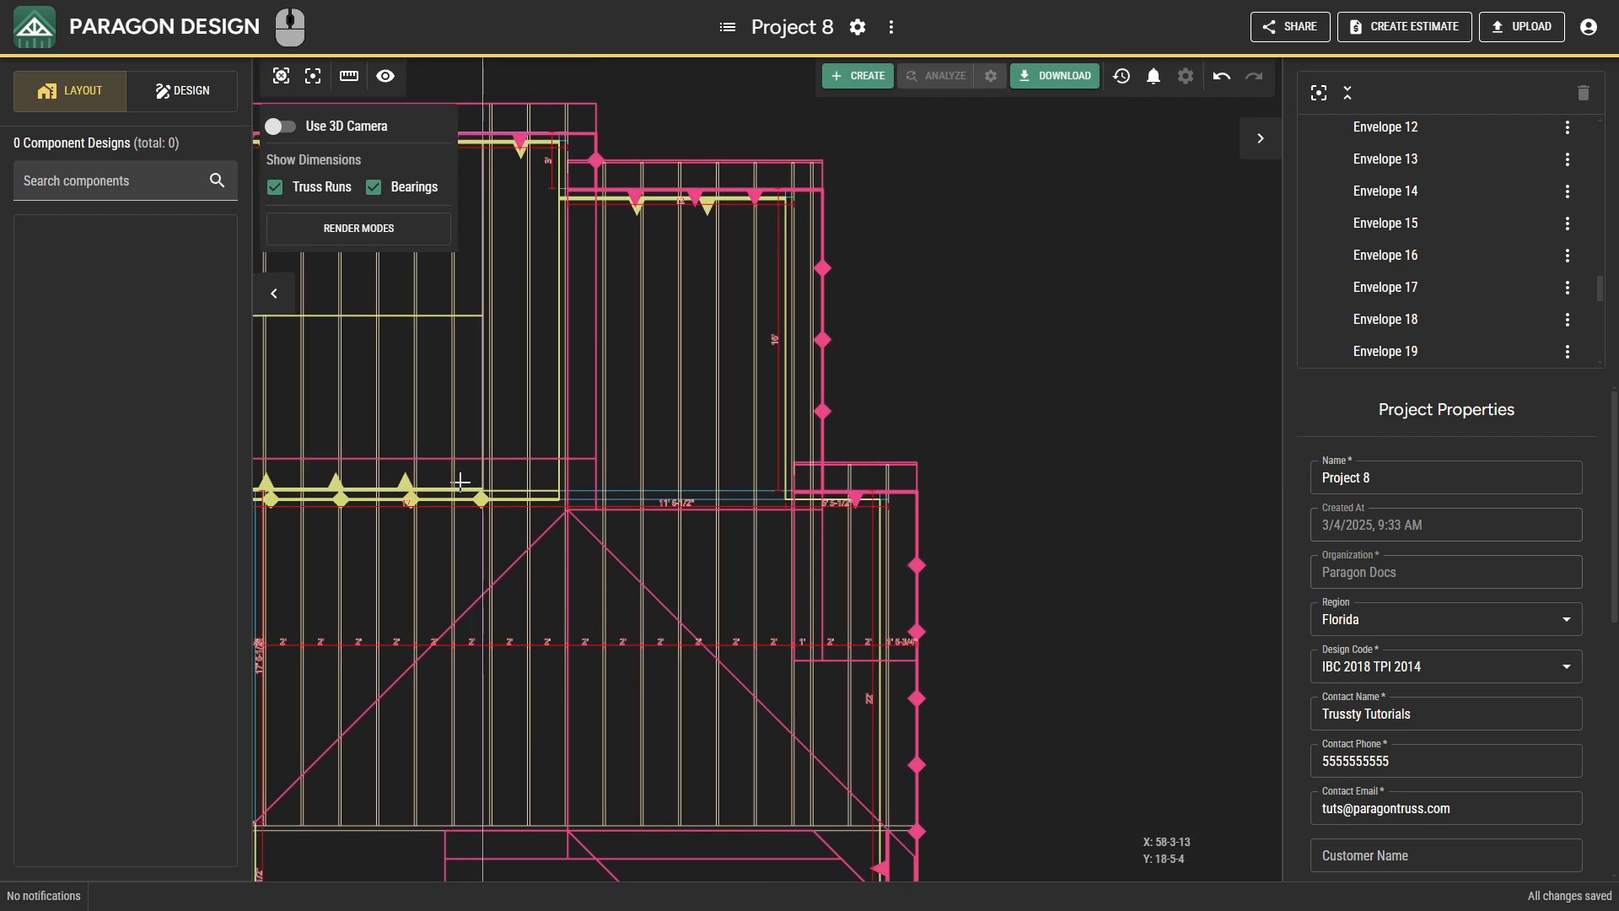
pyautogui.moveTo(462, 481); pyautogui.dragTo(1051, 492, button='middle')
pyautogui.moveTo(590, 526); pyautogui.dragTo(1172, 436, button='middle')
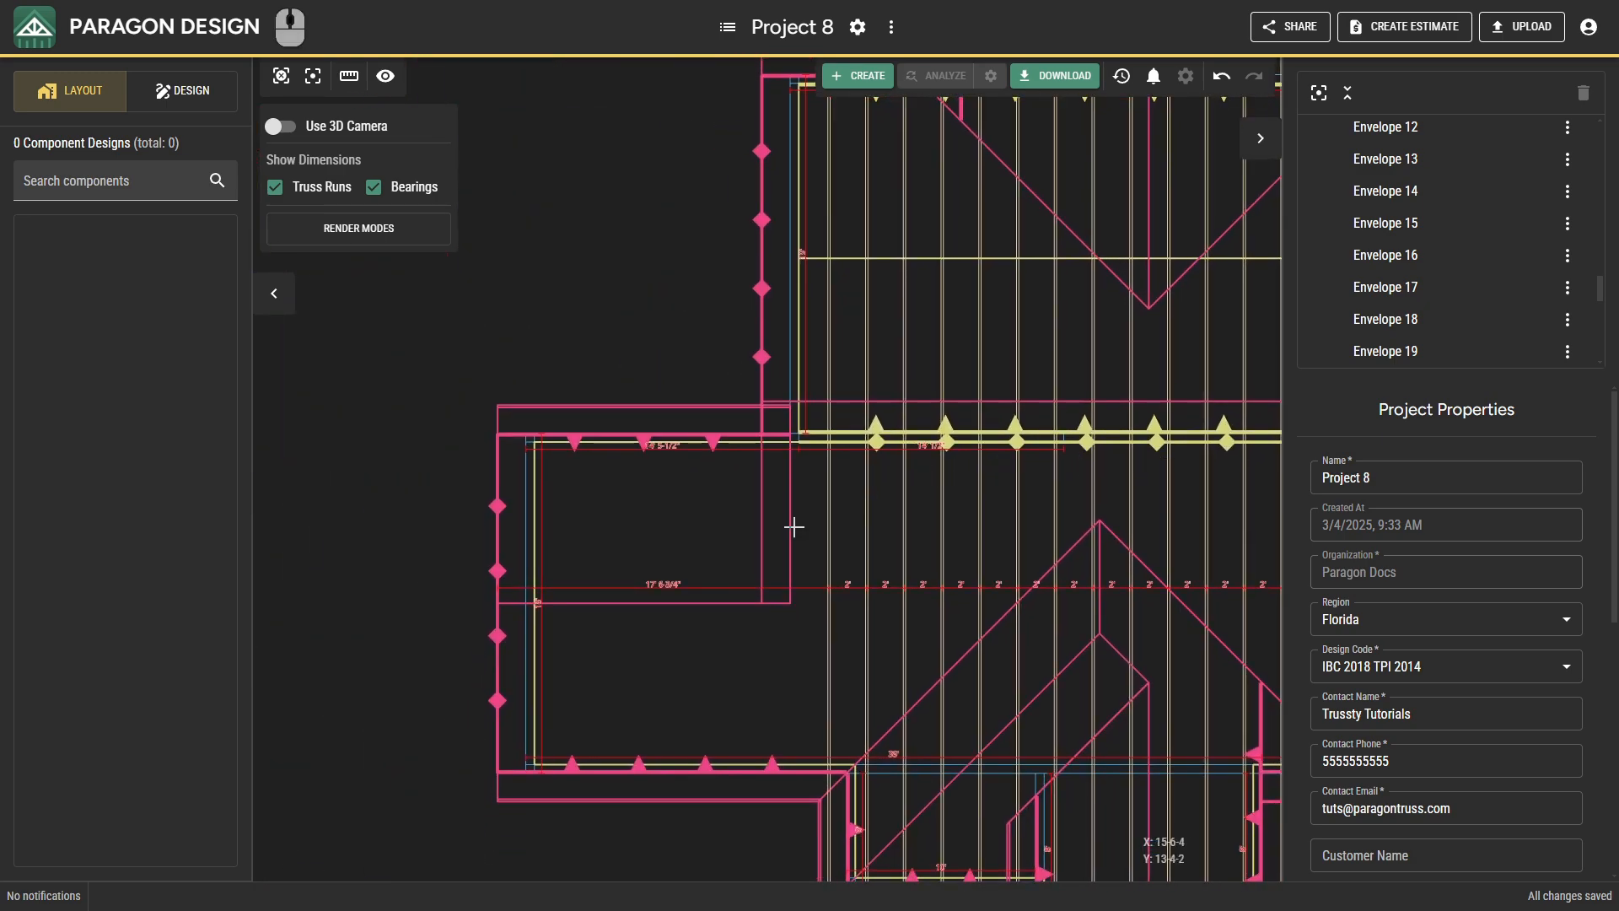
pyautogui.rightClick(589, 577)
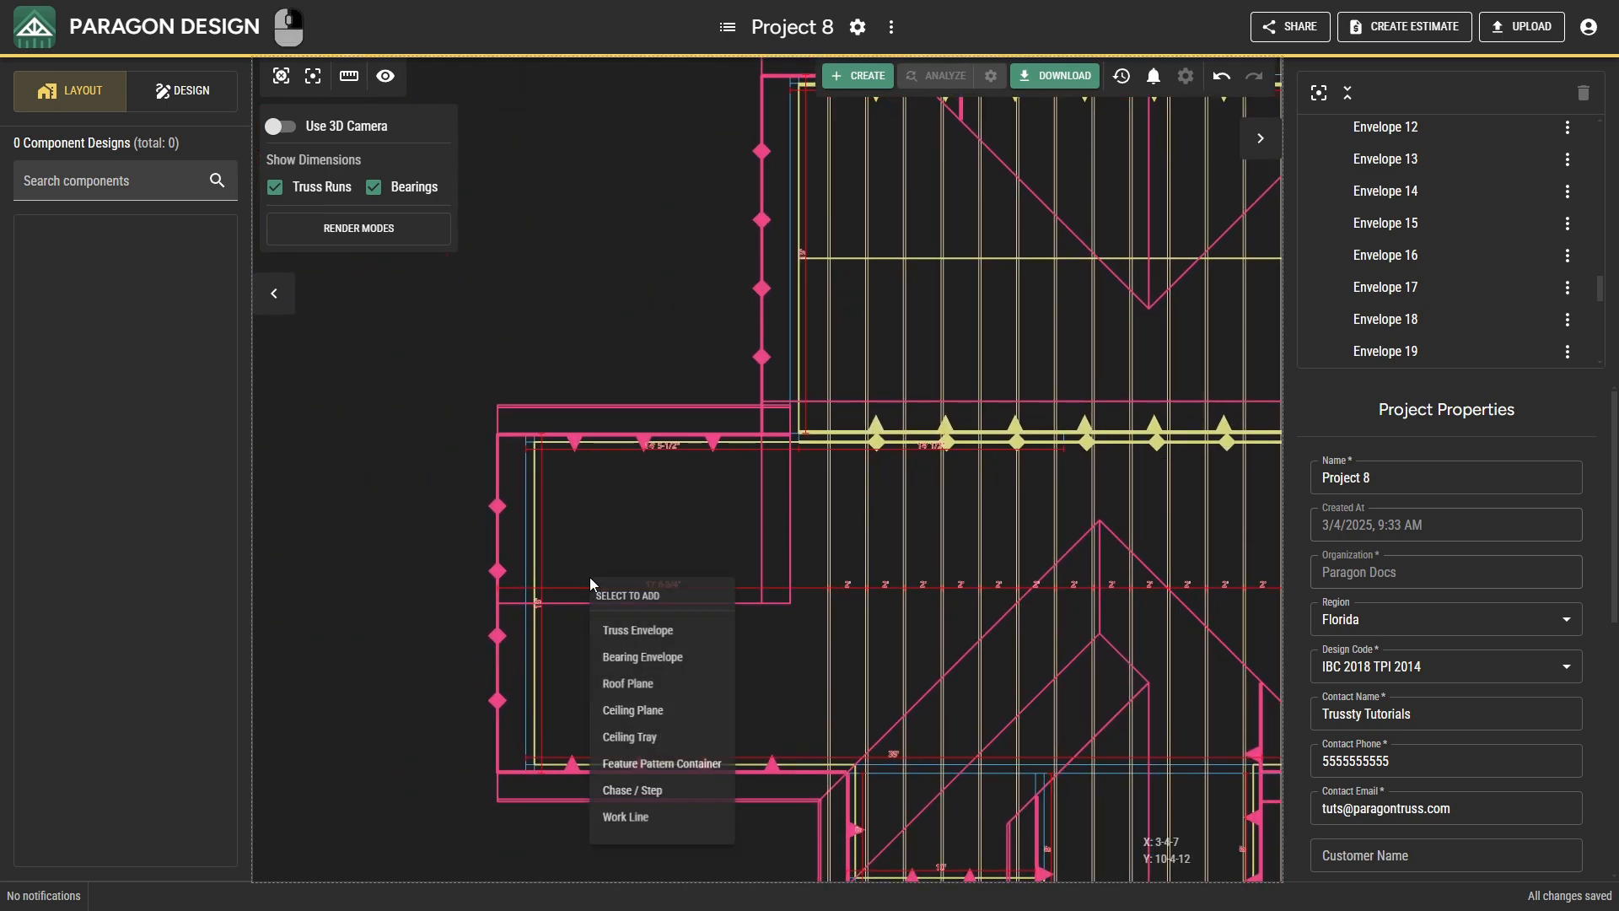
pyautogui.click(615, 628)
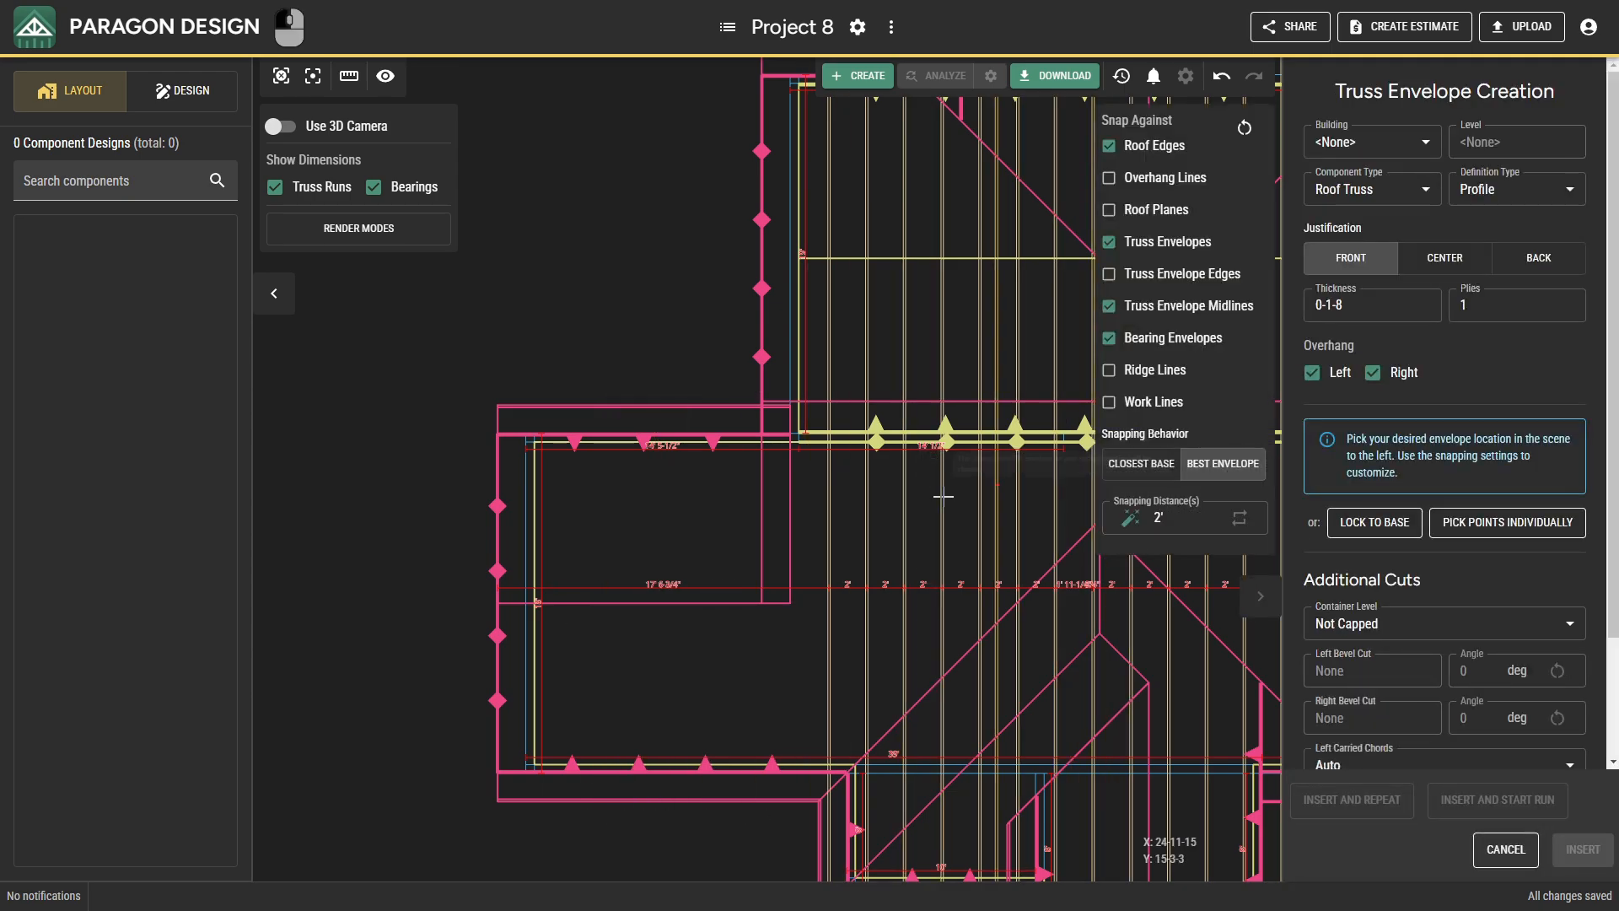
pyautogui.scroll(10, 531, 502)
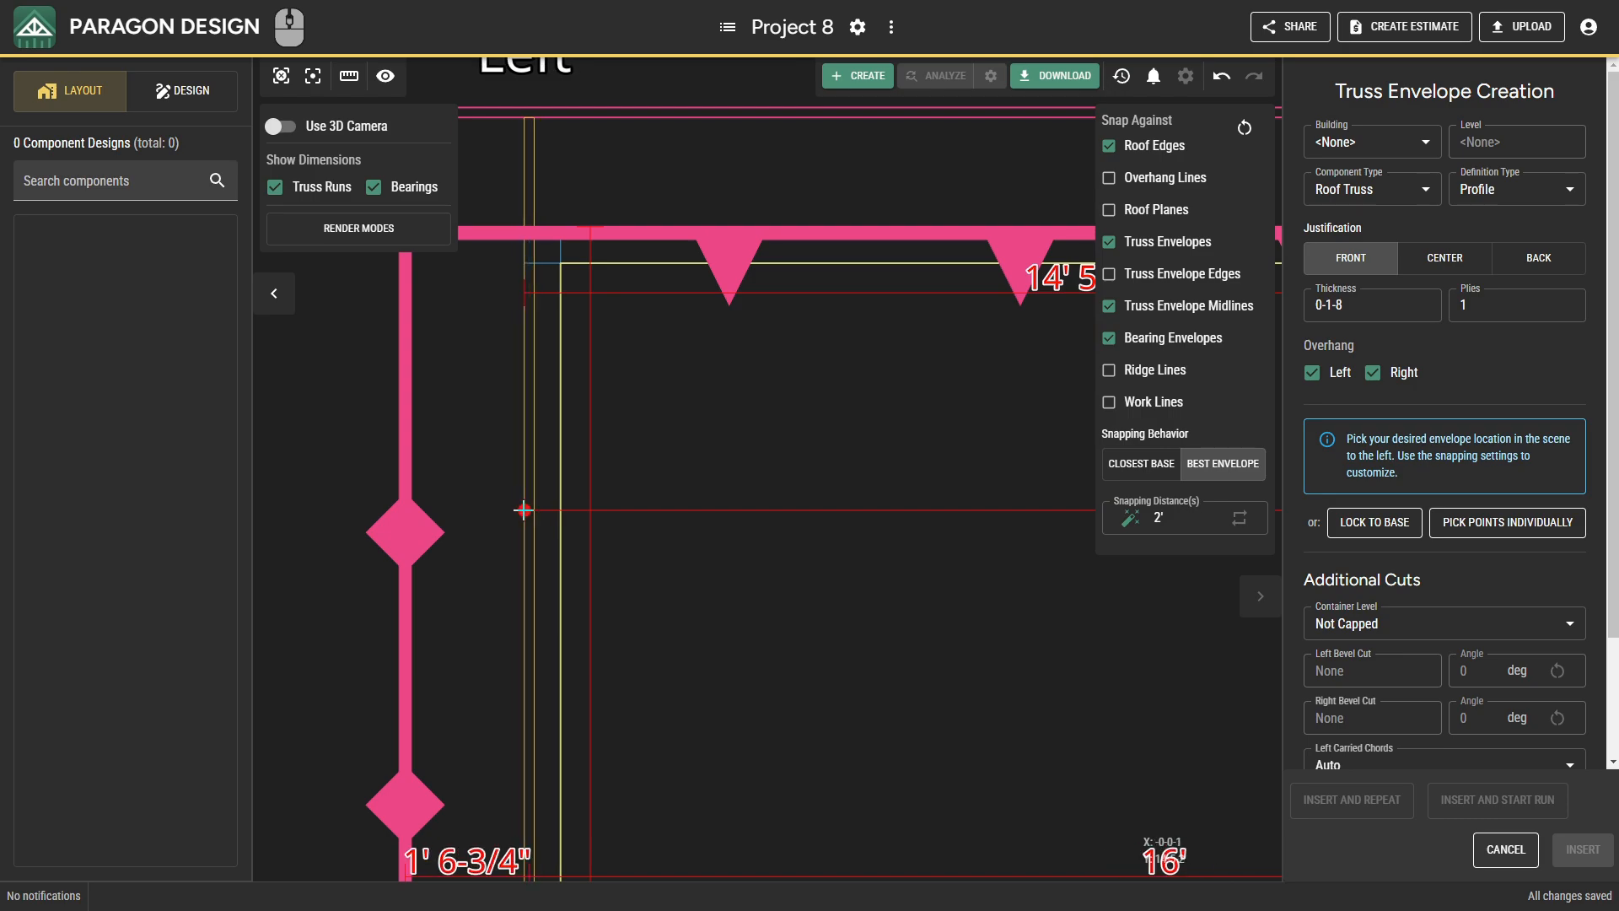
pyautogui.click(523, 509)
pyautogui.scroll(-5, 666, 607)
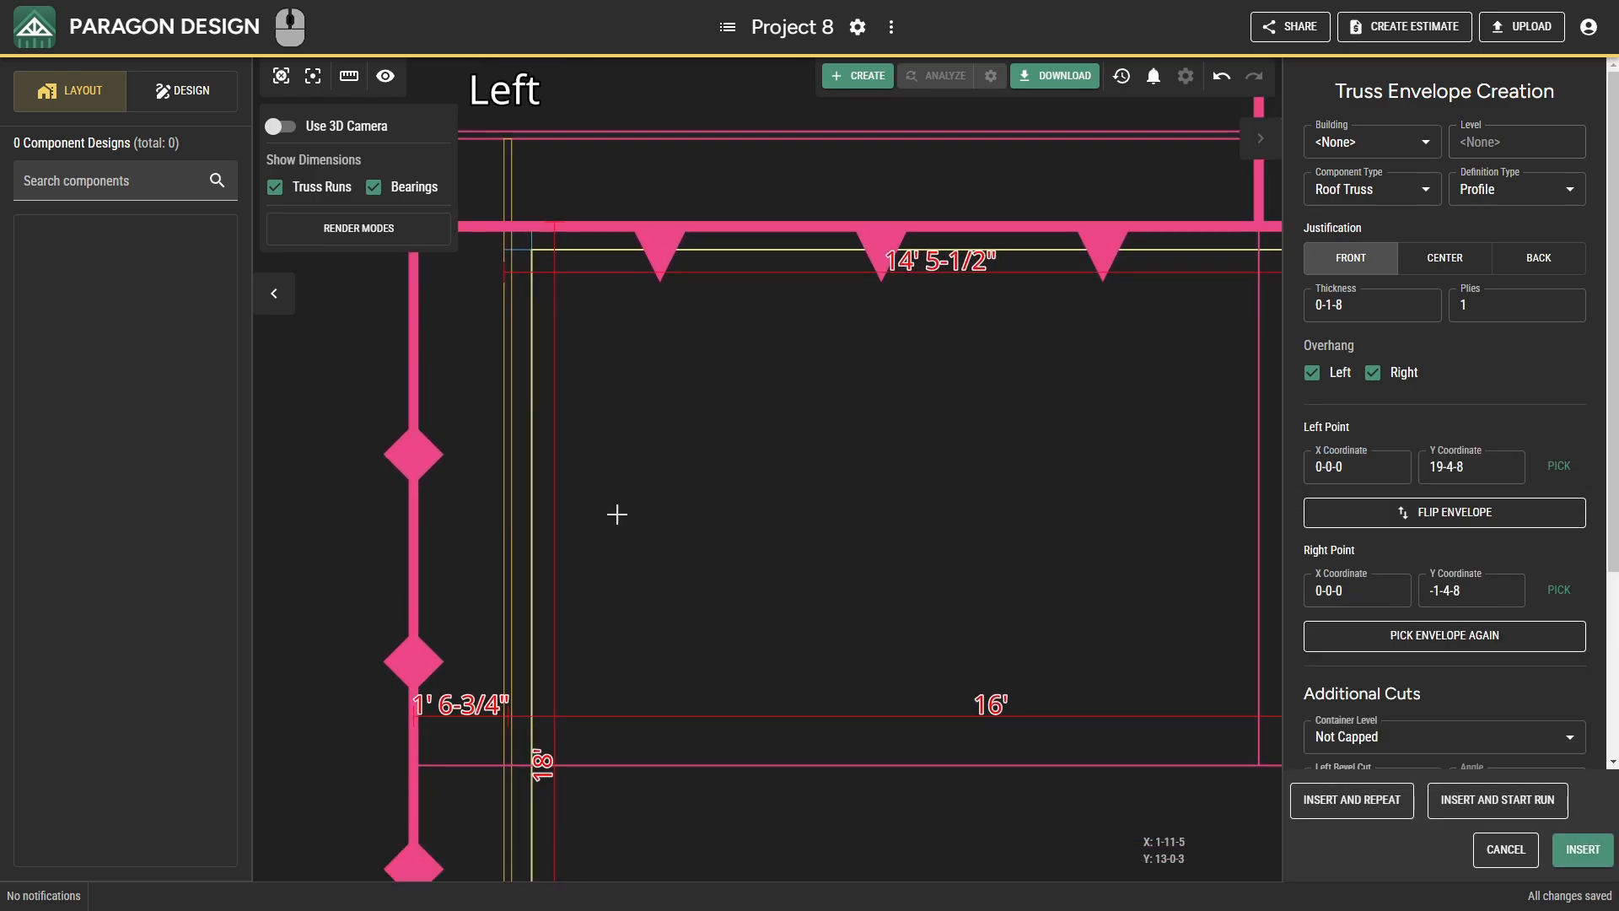
# Insert the X 0-0-0 envelope and create a calculated run at 2-0-0 spacing eastward across the west wing to meet the existing run.
pyautogui.click(1444, 801)
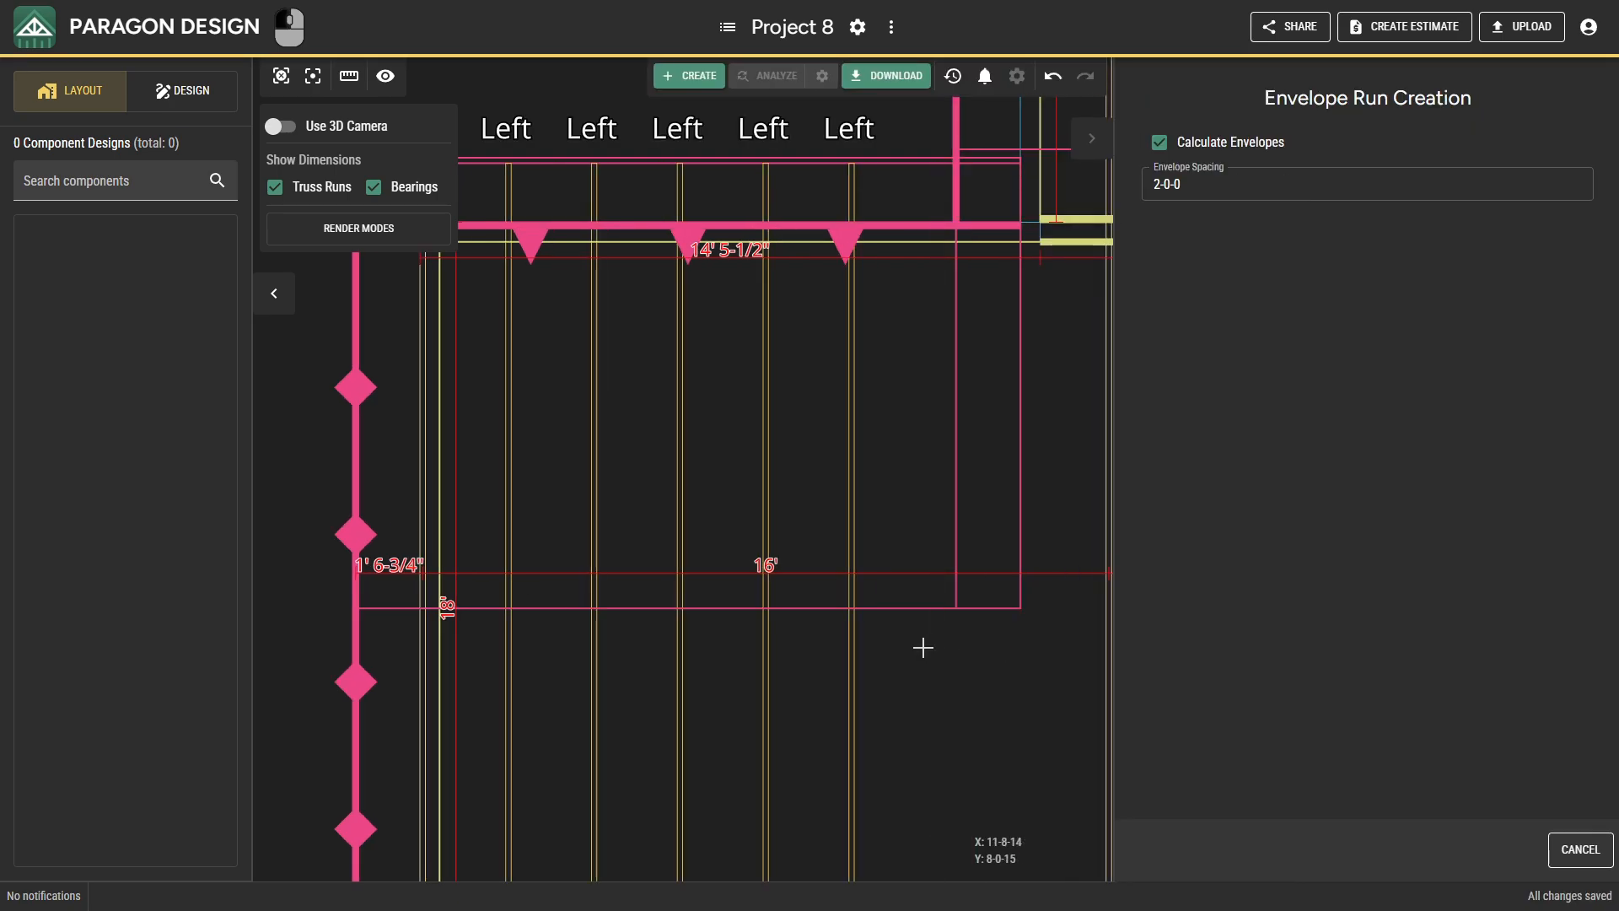
pyautogui.scroll(-1, 923, 647)
pyautogui.moveTo(923, 647); pyautogui.dragTo(550, 693)
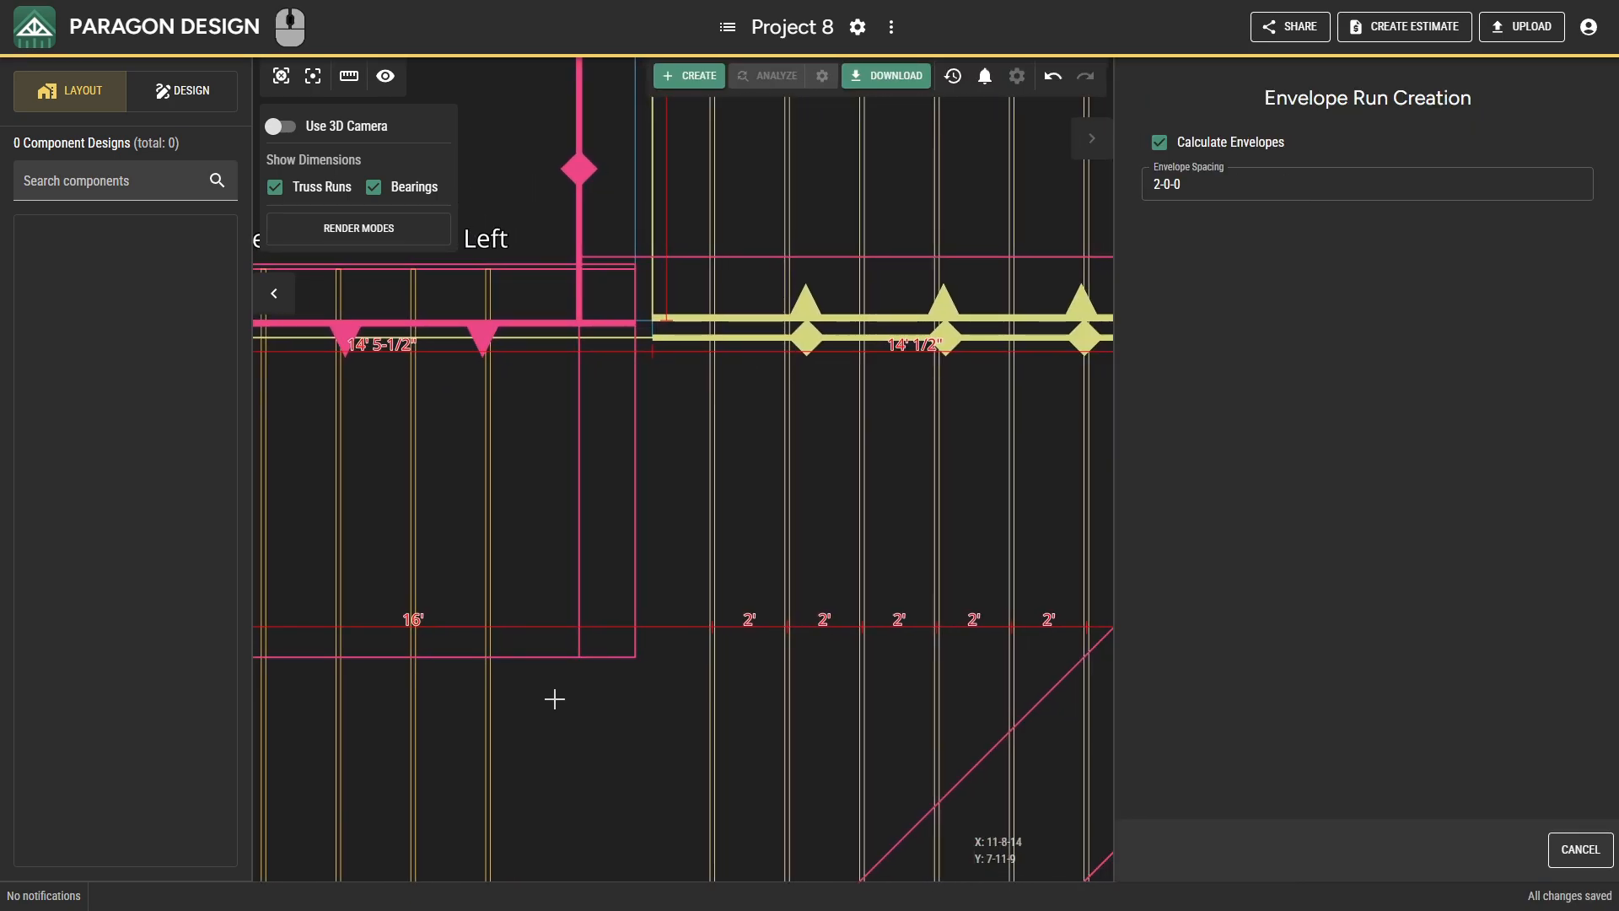
pyautogui.click(648, 726)
pyautogui.scroll(-3, 761, 745)
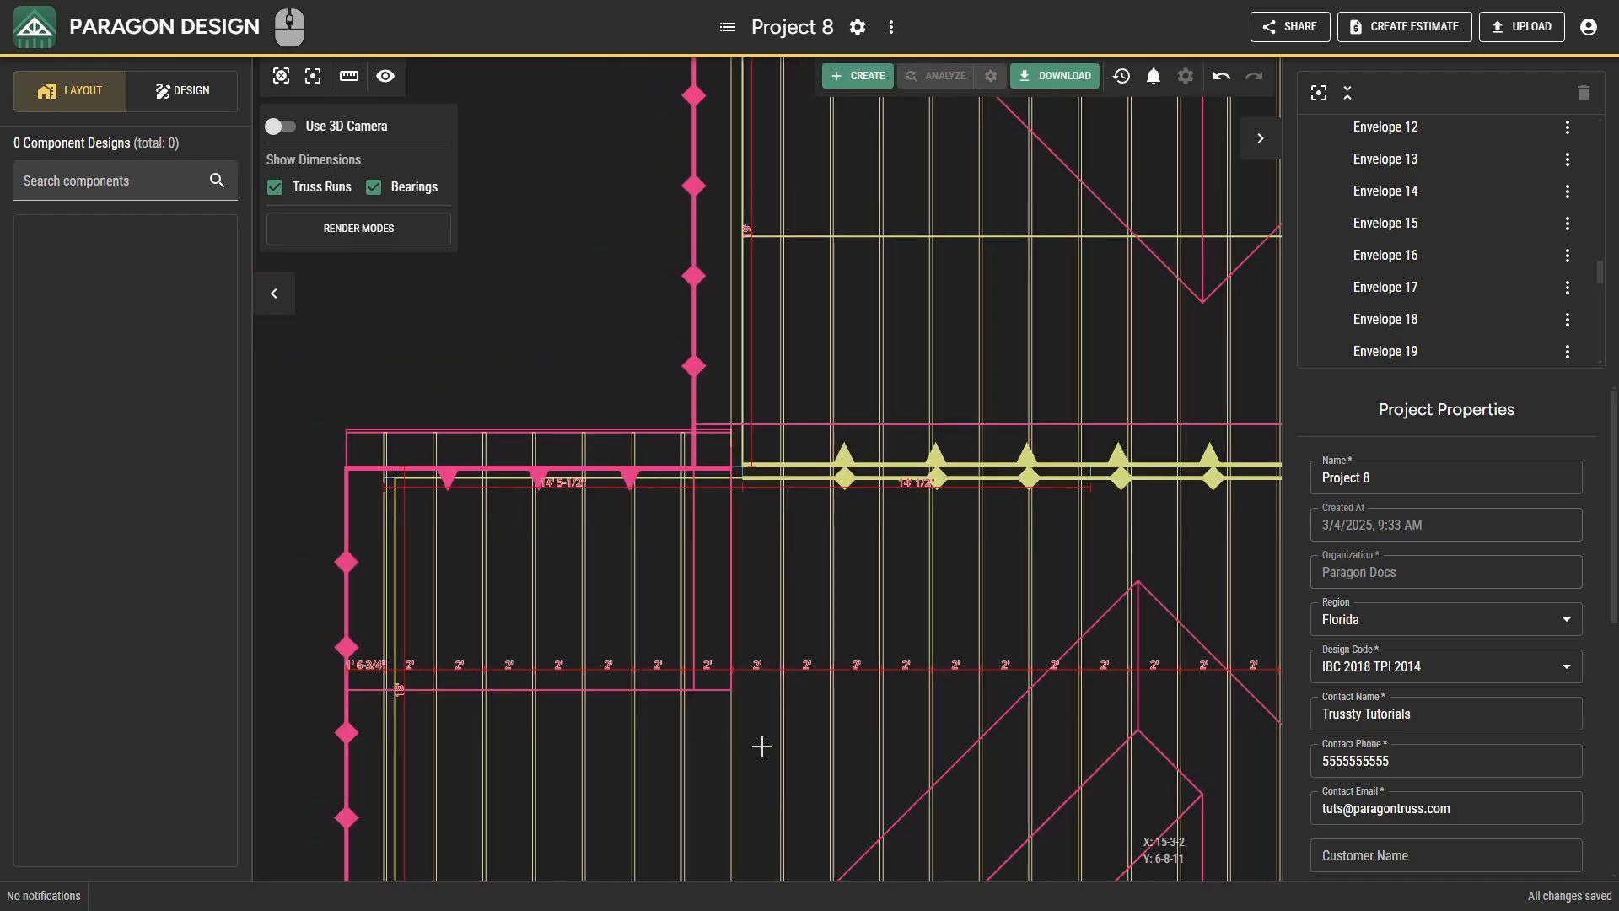
# Examine the truss layout across the whole building in plan and in 3D, from outside and from beneath the trusses, ending in the 2D view.
pyautogui.moveTo(762, 746); pyautogui.dragTo(686, 547)
pyautogui.moveTo(948, 614); pyautogui.dragTo(438, 574)
pyautogui.moveTo(1018, 632)
pyautogui.mouseDown()
pyautogui.moveTo(649, 698)
pyautogui.moveTo(644, 851)
pyautogui.mouseUp()
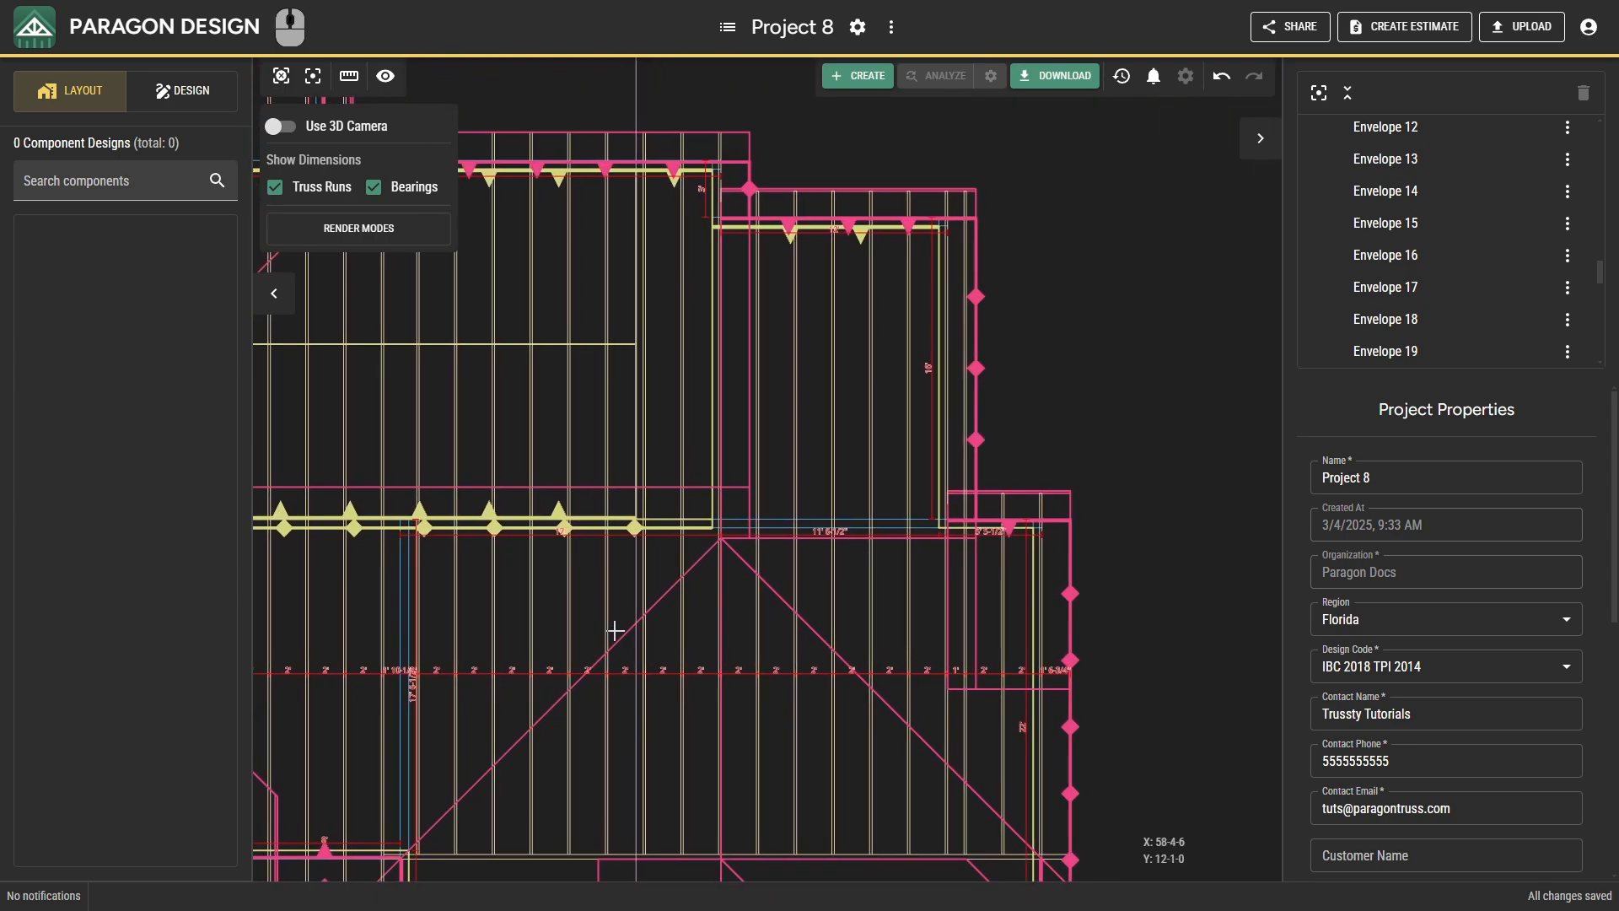
pyautogui.moveTo(618, 632)
pyautogui.mouseDown()
pyautogui.moveTo(755, 720)
pyautogui.moveTo(1021, 798)
pyautogui.moveTo(1113, 859)
pyautogui.mouseUp()
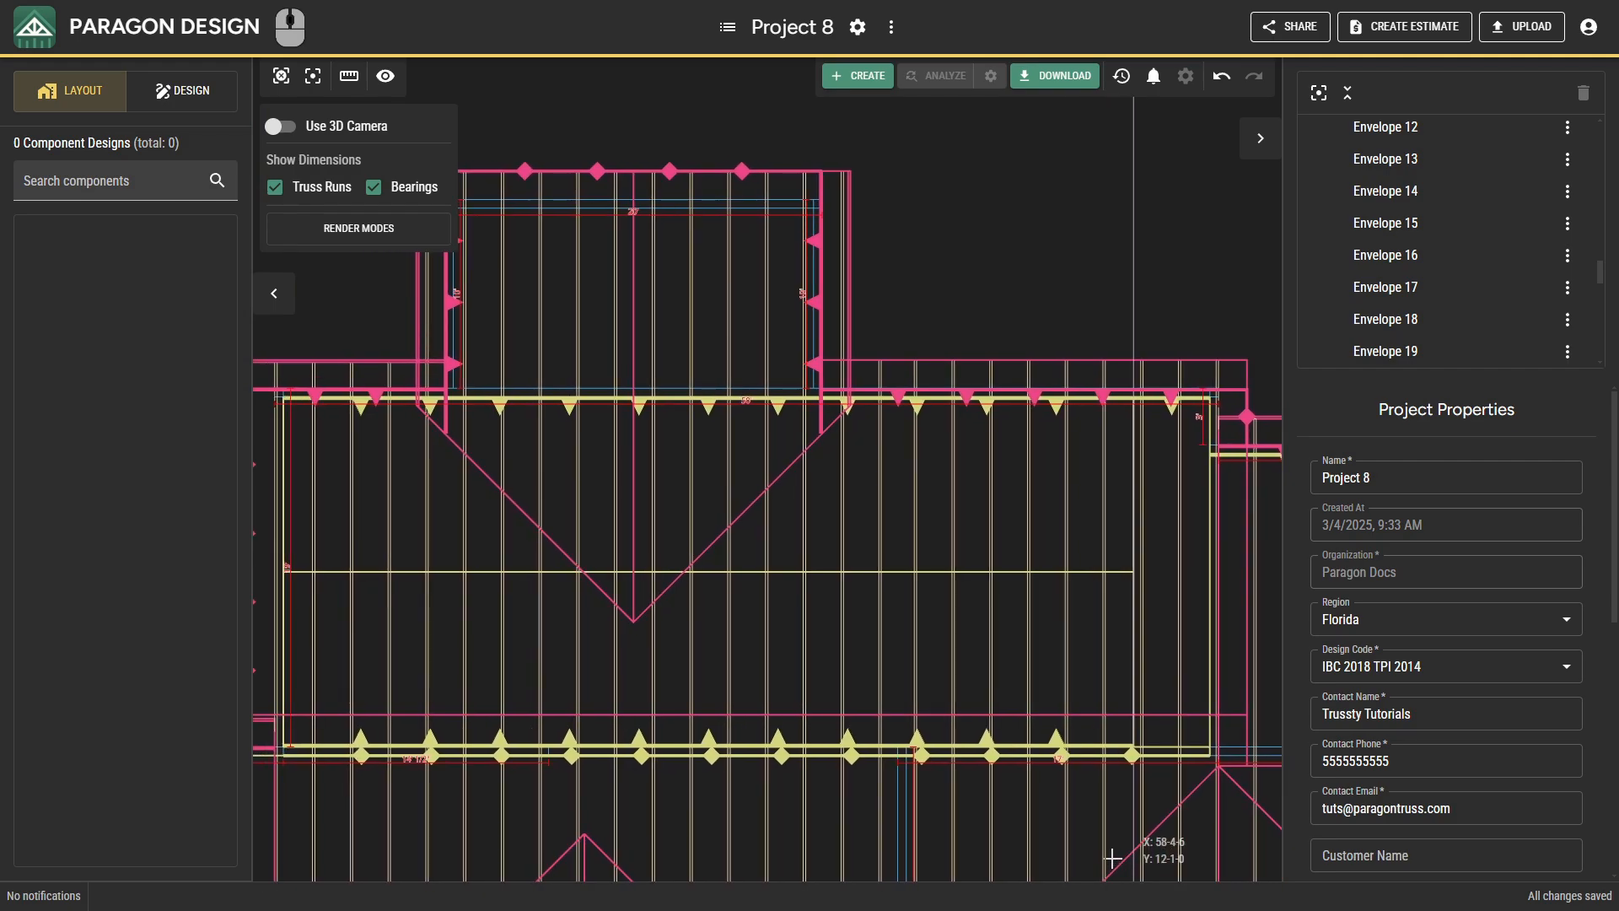
pyautogui.scroll(-3, 642, 368)
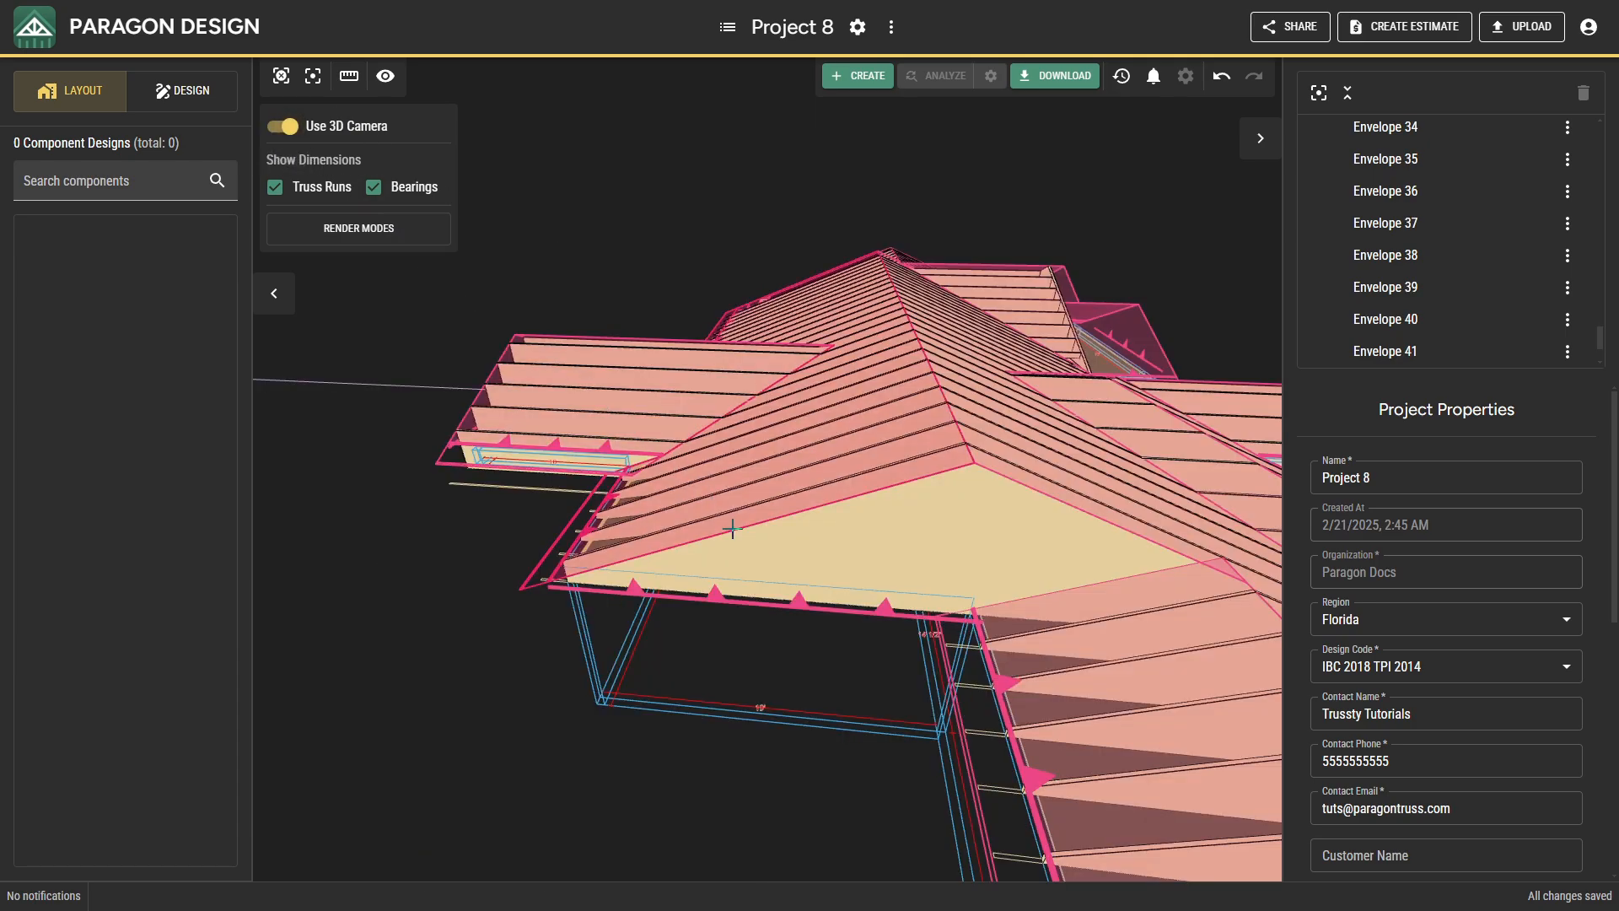
pyautogui.scroll(-5, 831, 608)
pyautogui.moveTo(910, 614); pyautogui.dragTo(891, 662, button='middle')
pyautogui.scroll(5, 836, 619)
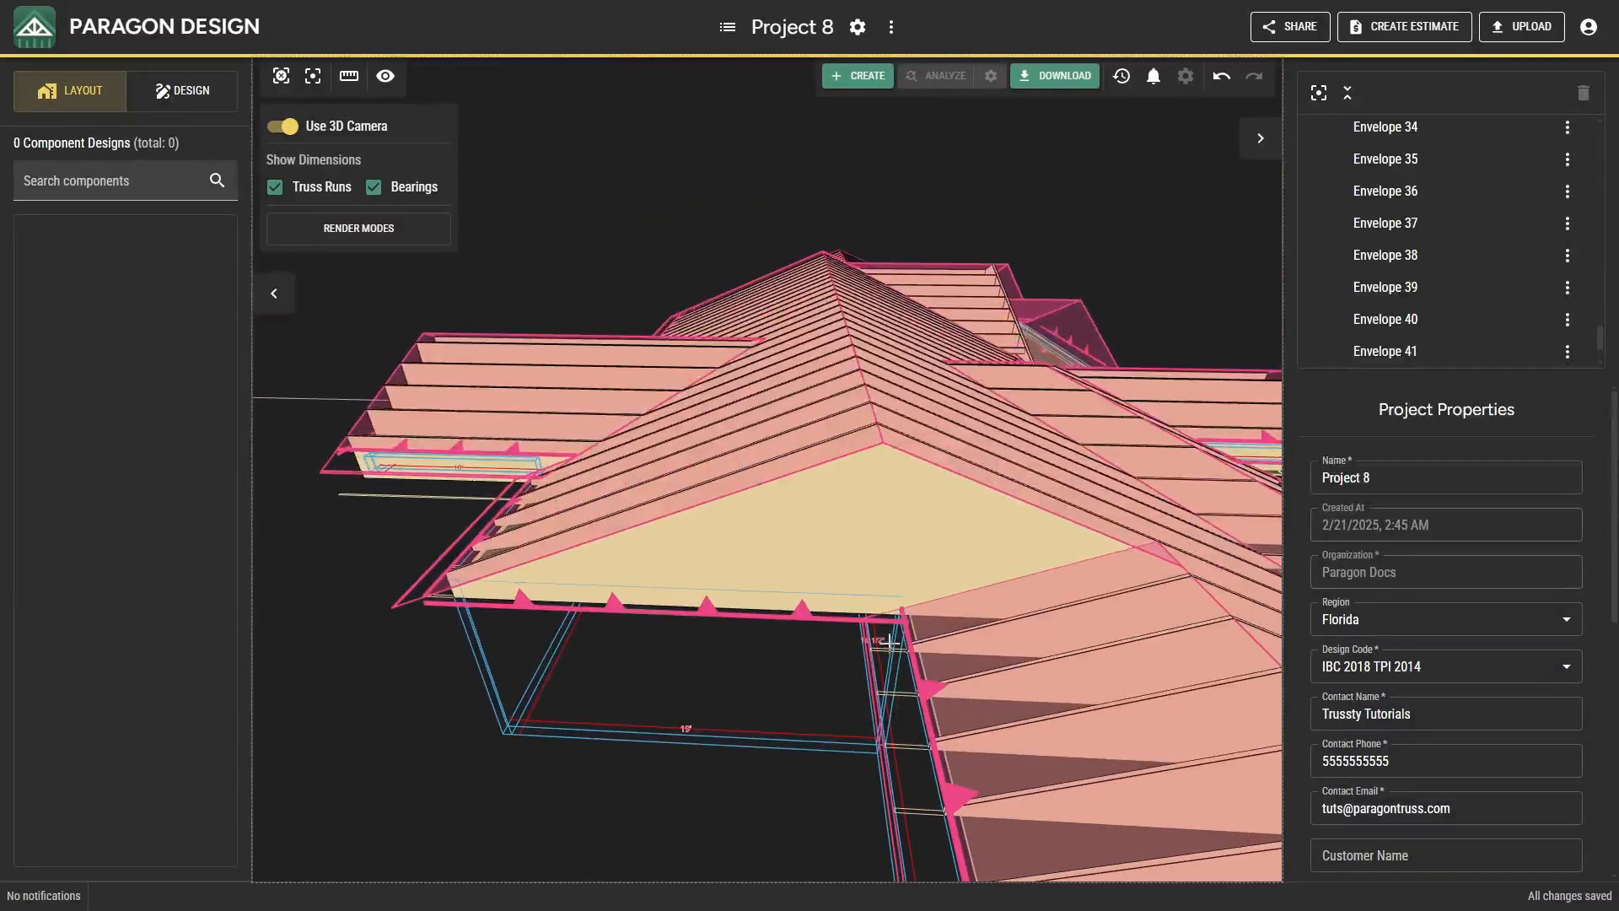
pyautogui.scroll(5, 552, 438)
pyautogui.scroll(5, 715, 523)
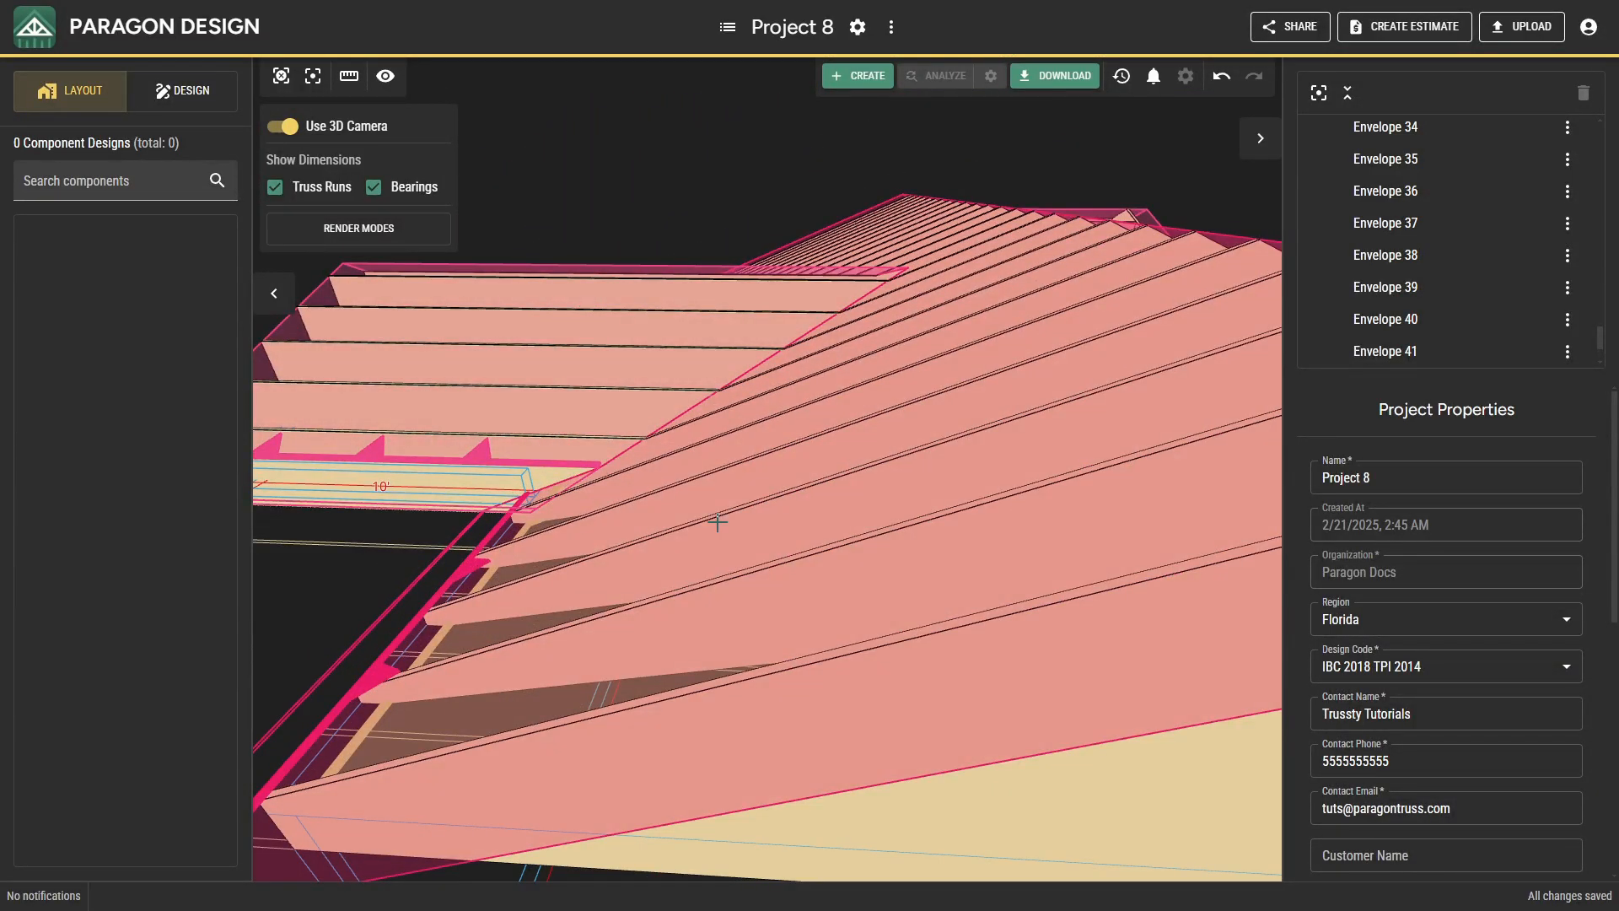
pyautogui.moveTo(748, 510); pyautogui.dragTo(743, 494, button='middle')
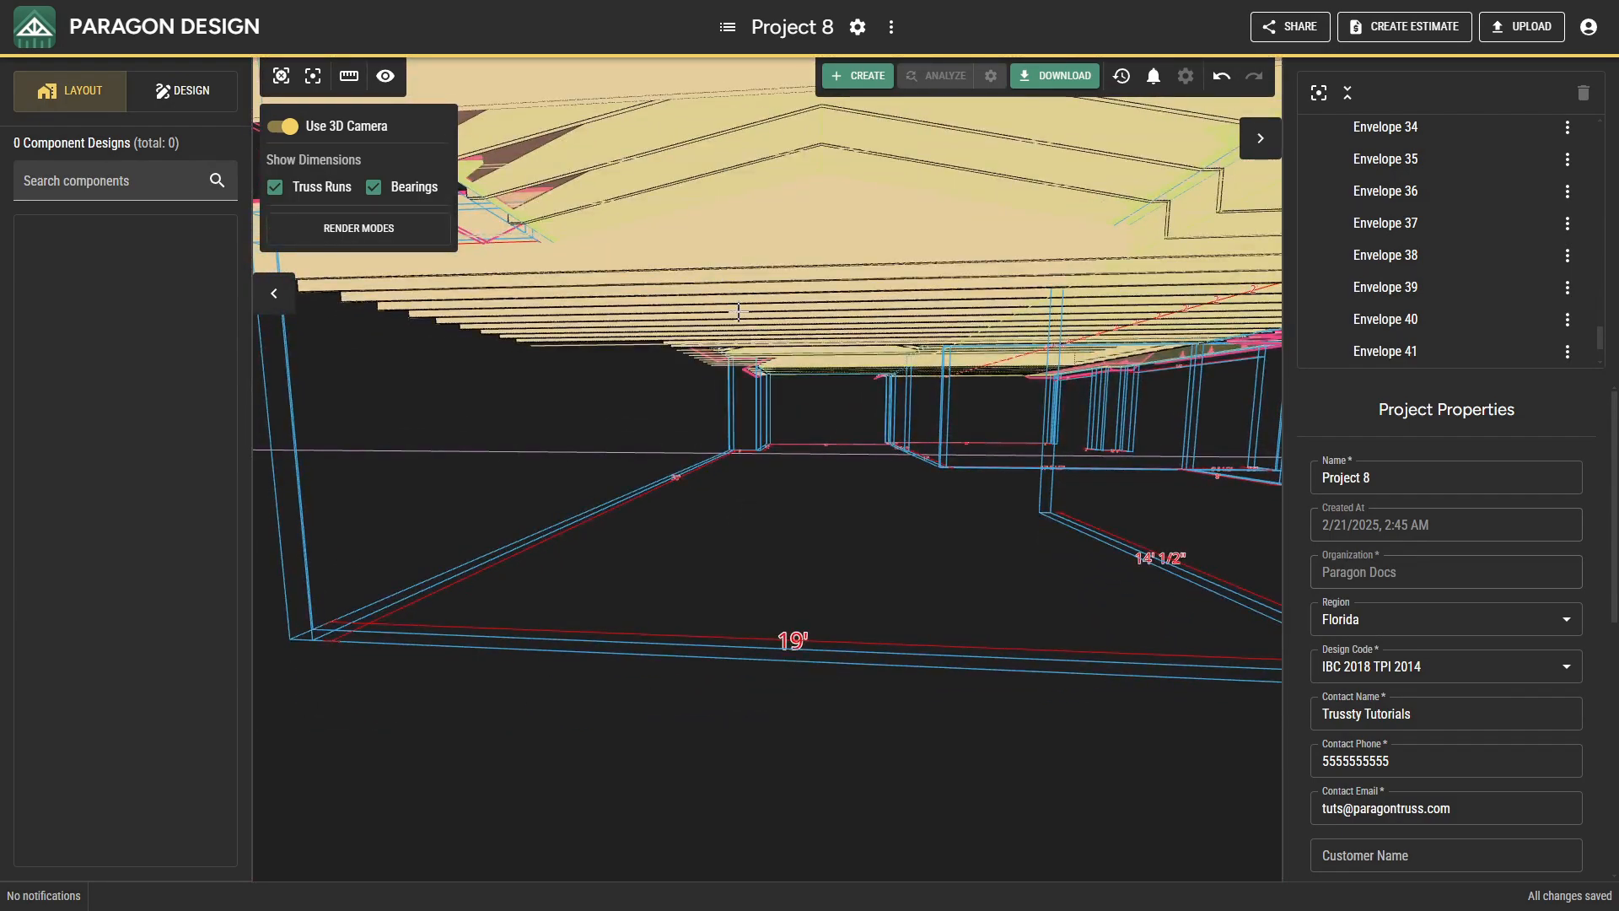
pyautogui.moveTo(823, 347); pyautogui.dragTo(613, 318, button='middle')
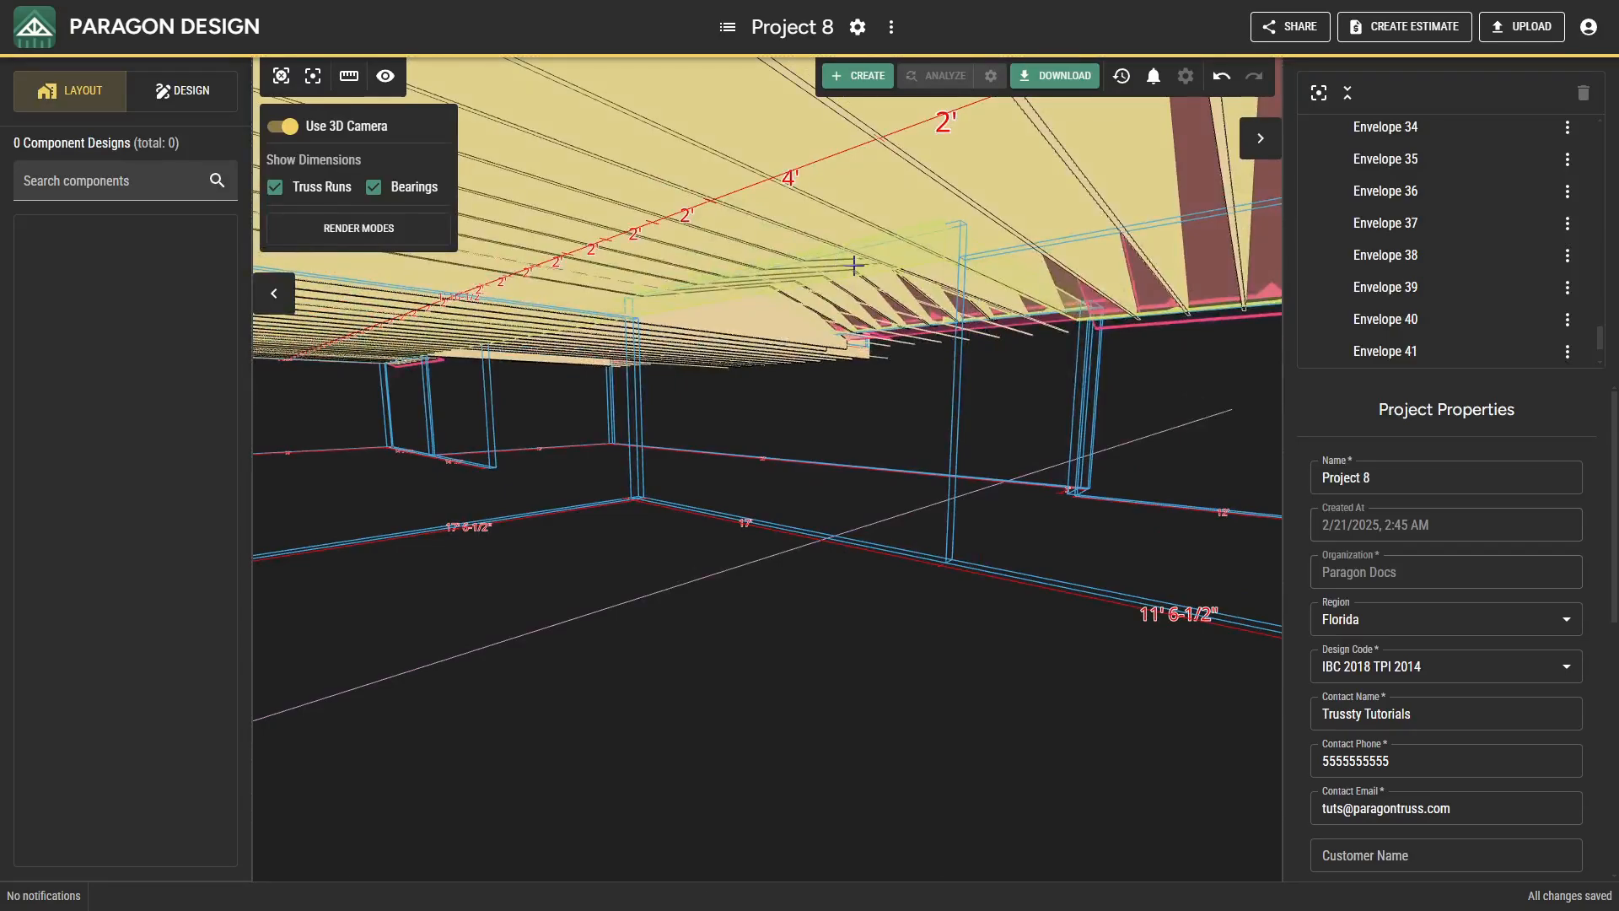
pyautogui.moveTo(854, 265); pyautogui.dragTo(664, 512, button='middle')
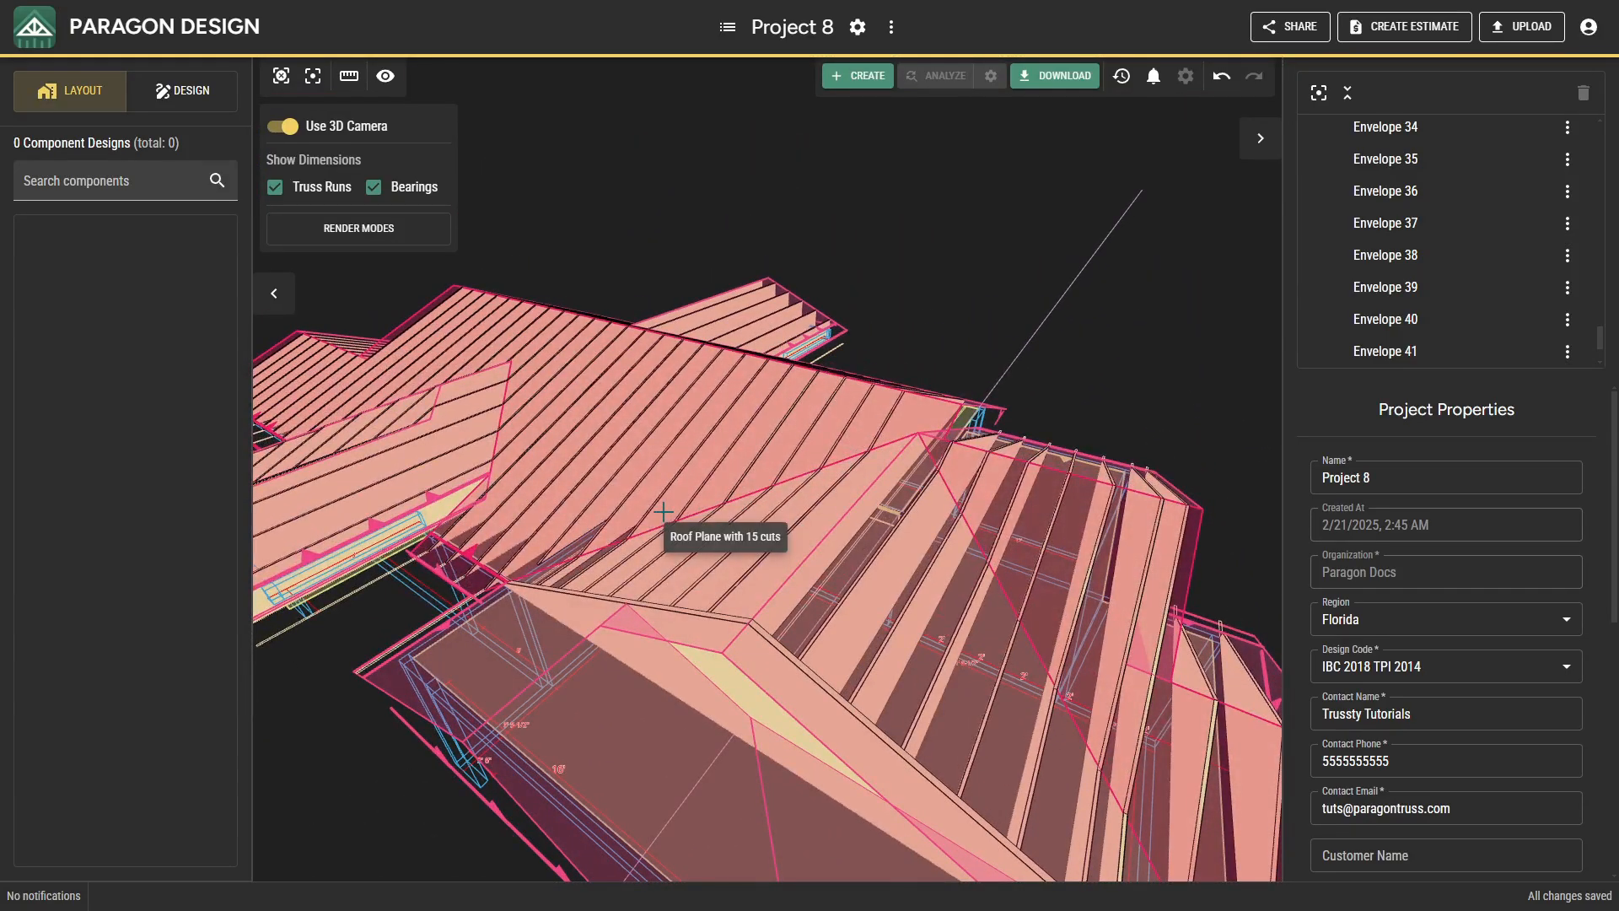
pyautogui.press('t')
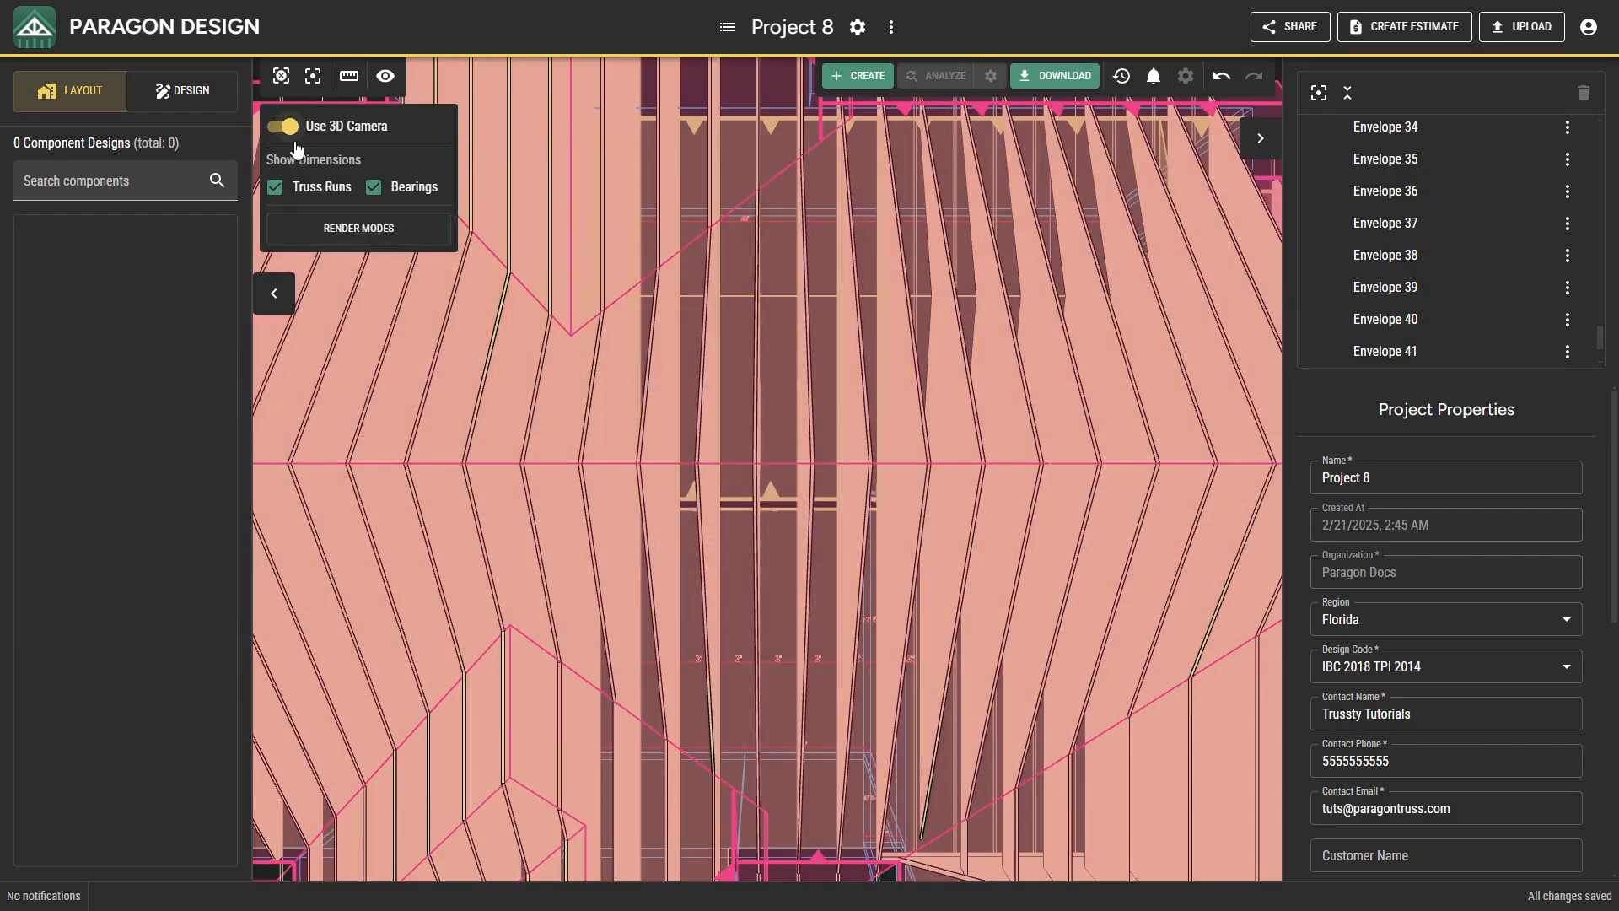
pyautogui.click(283, 127)
# Insert a bounding parallel work line at 0-0-0 offset, based on the horizontal line where the 20' rear projection meets the main building.
pyautogui.scroll(5, 527, 293)
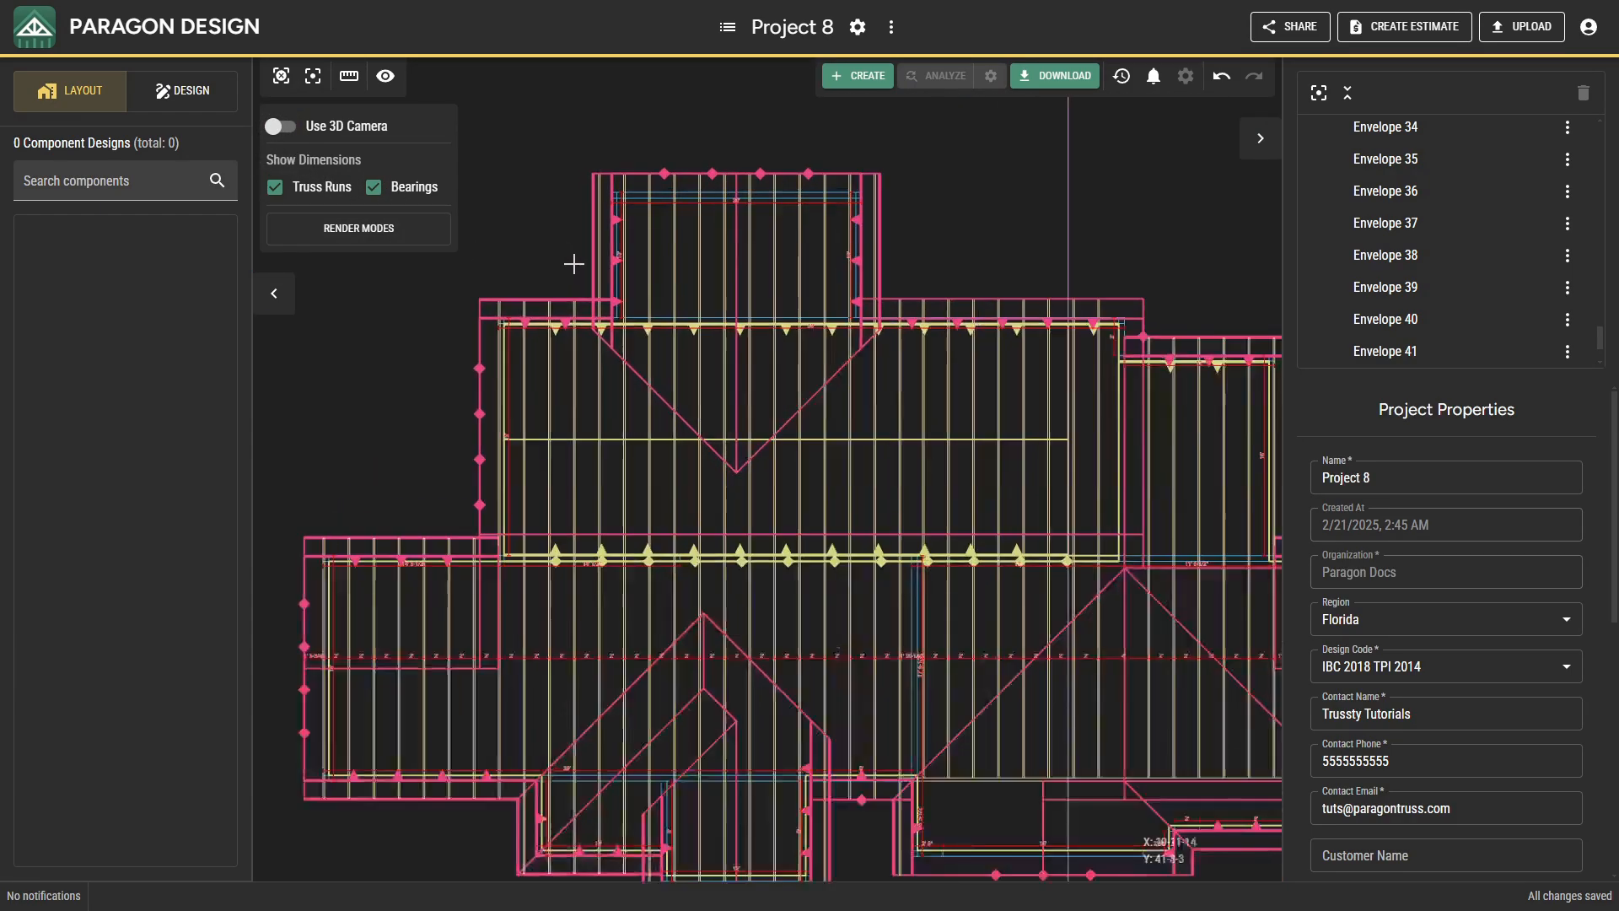
pyautogui.scroll(3, 576, 458)
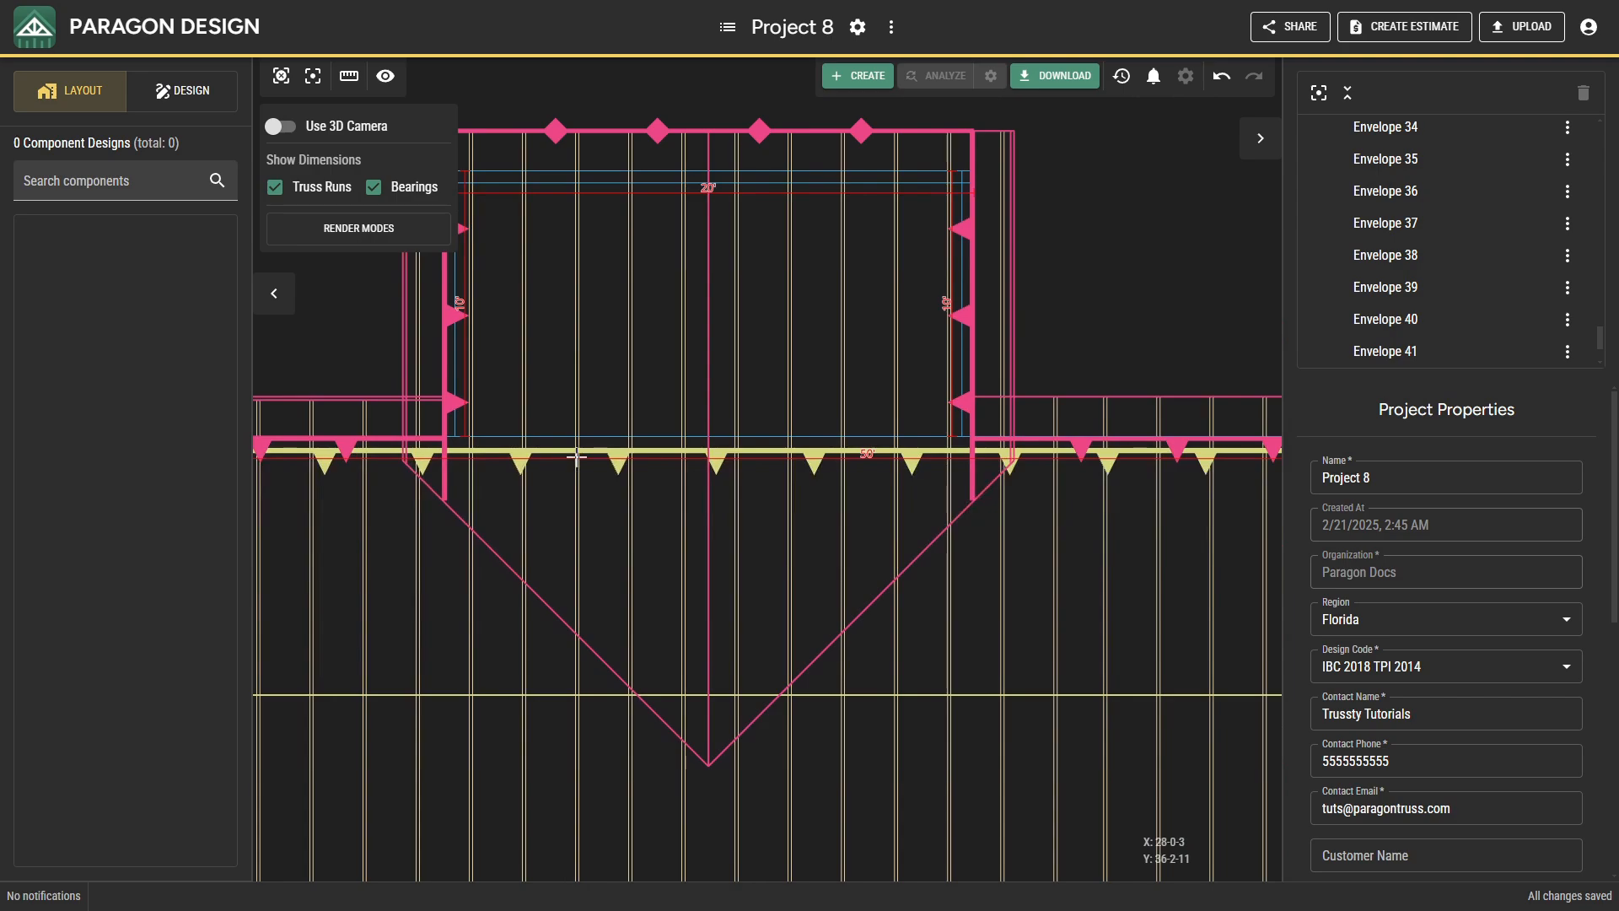
pyautogui.moveTo(587, 463); pyautogui.dragTo(628, 546, button='middle')
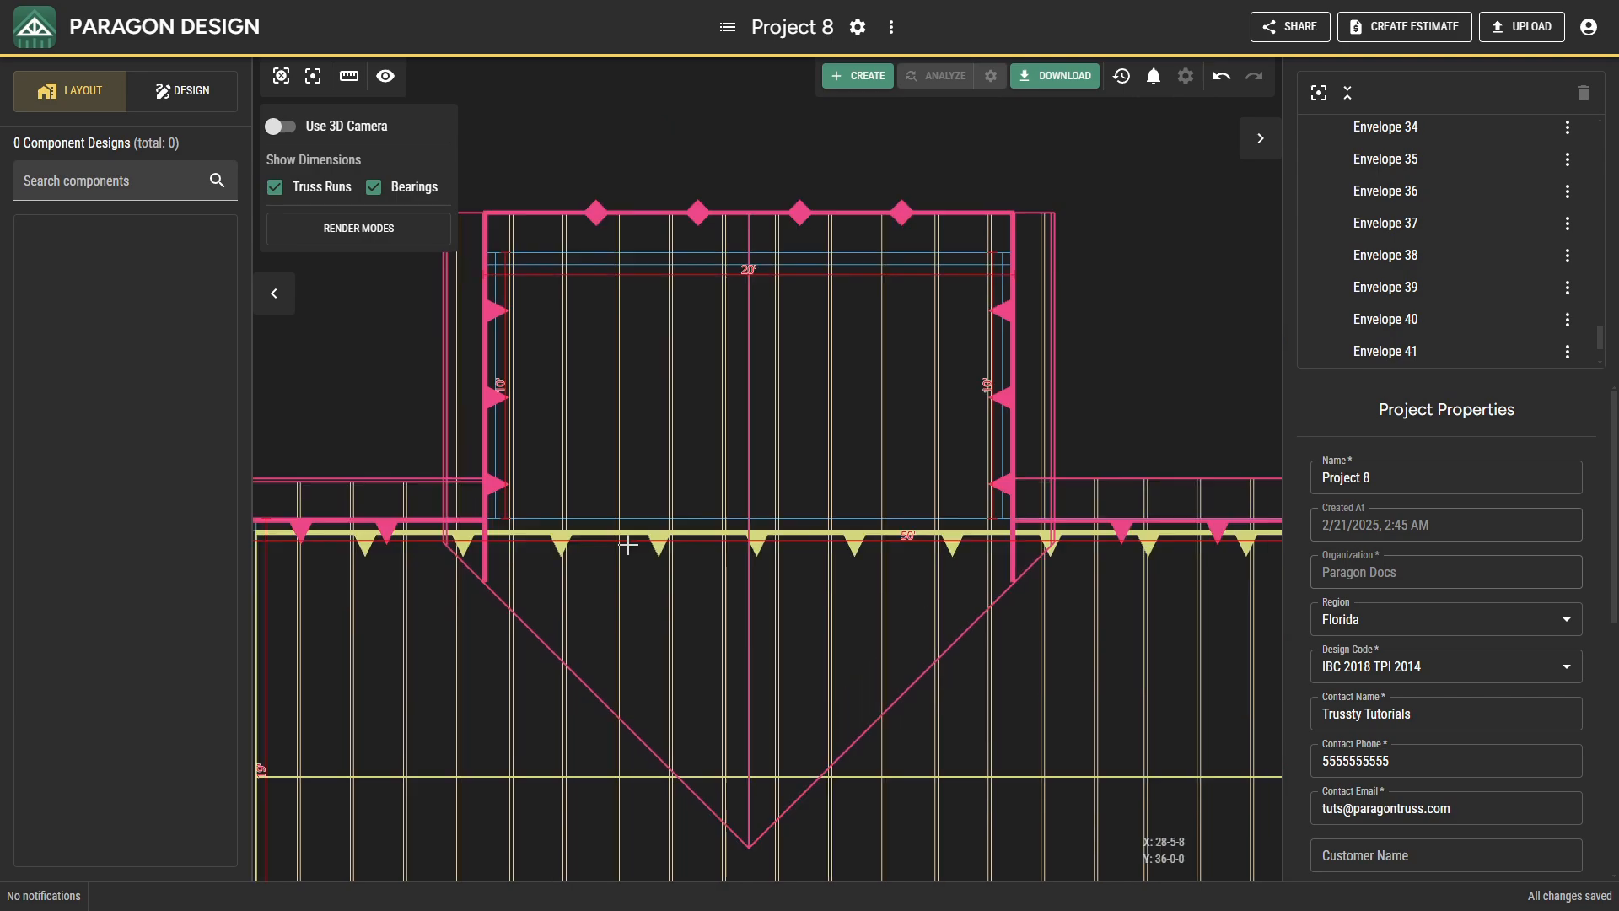
pyautogui.rightClick(391, 359)
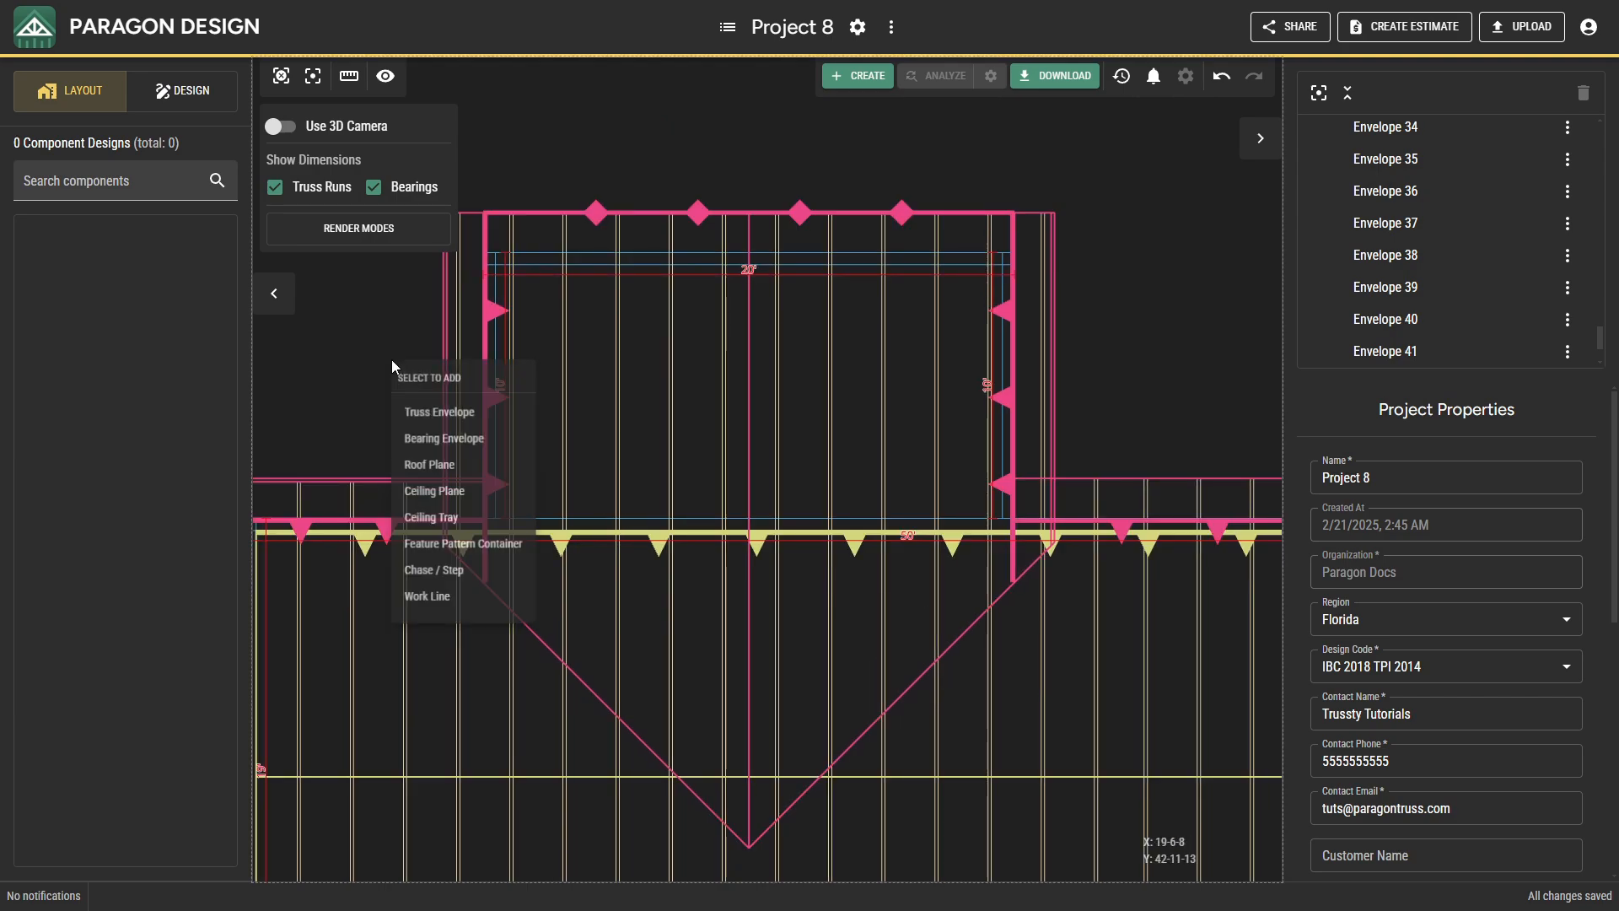
pyautogui.click(455, 602)
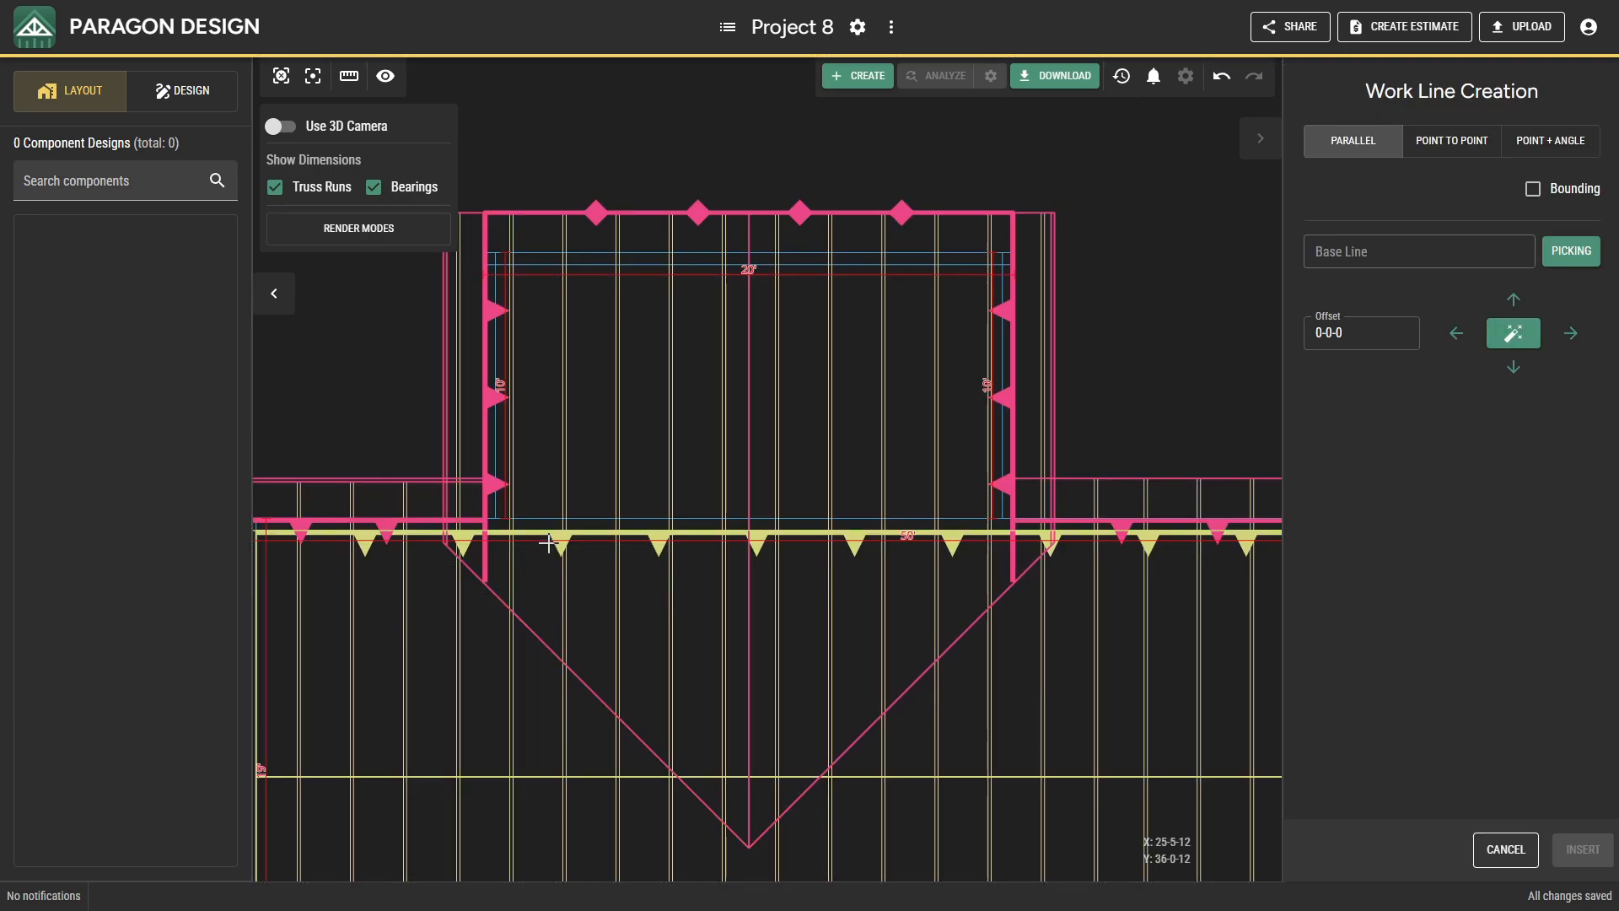
pyautogui.scroll(2, 548, 544)
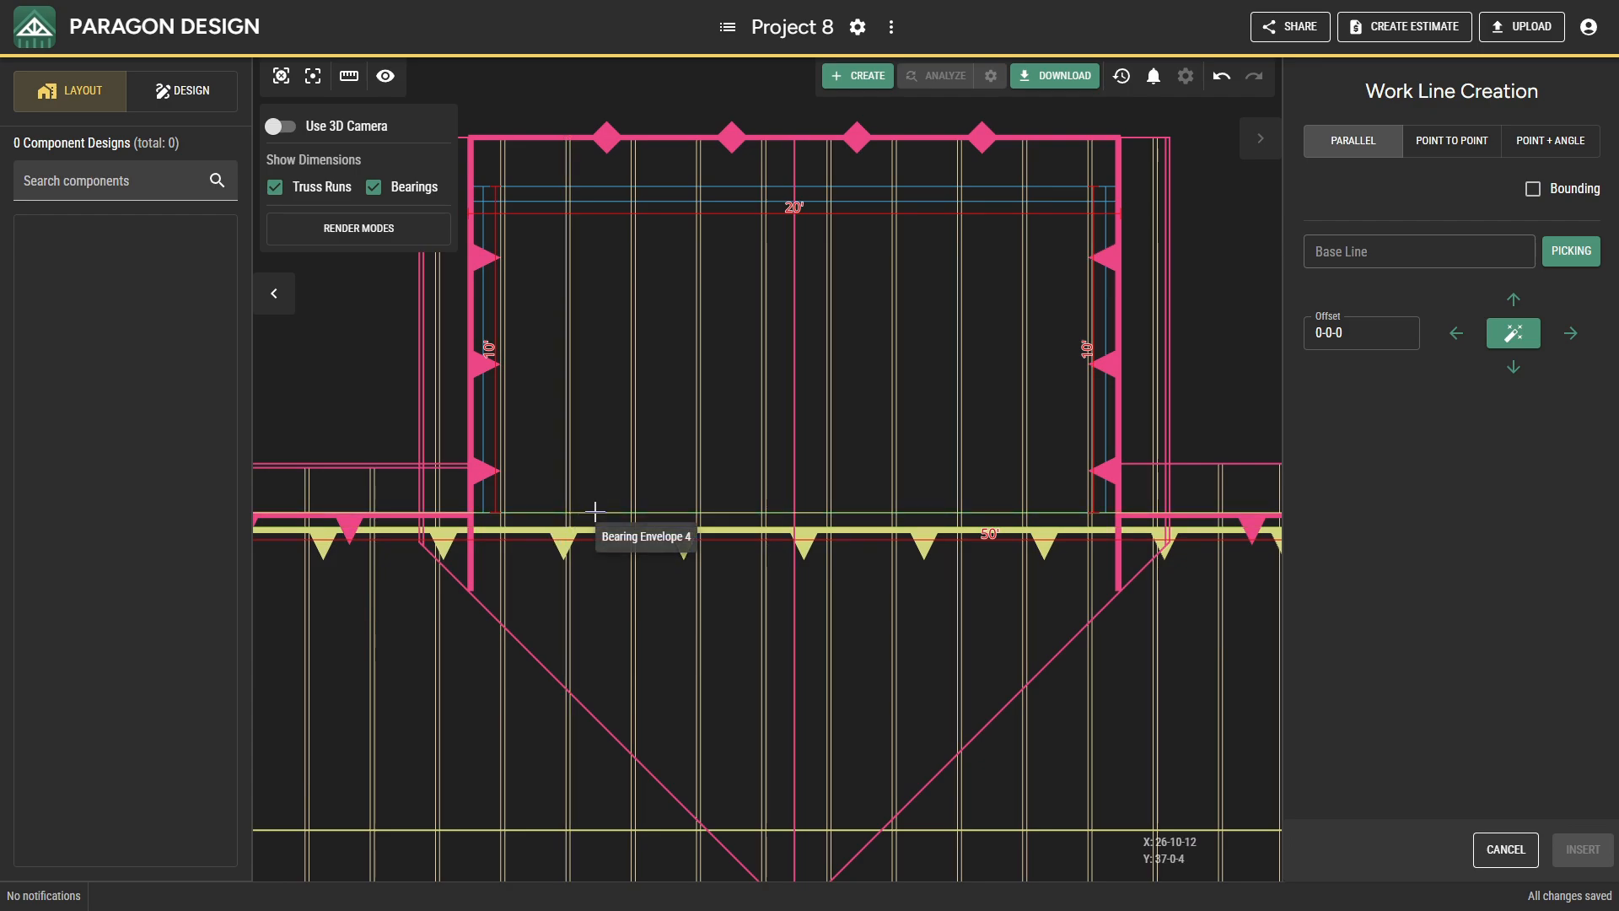
pyautogui.click(593, 511)
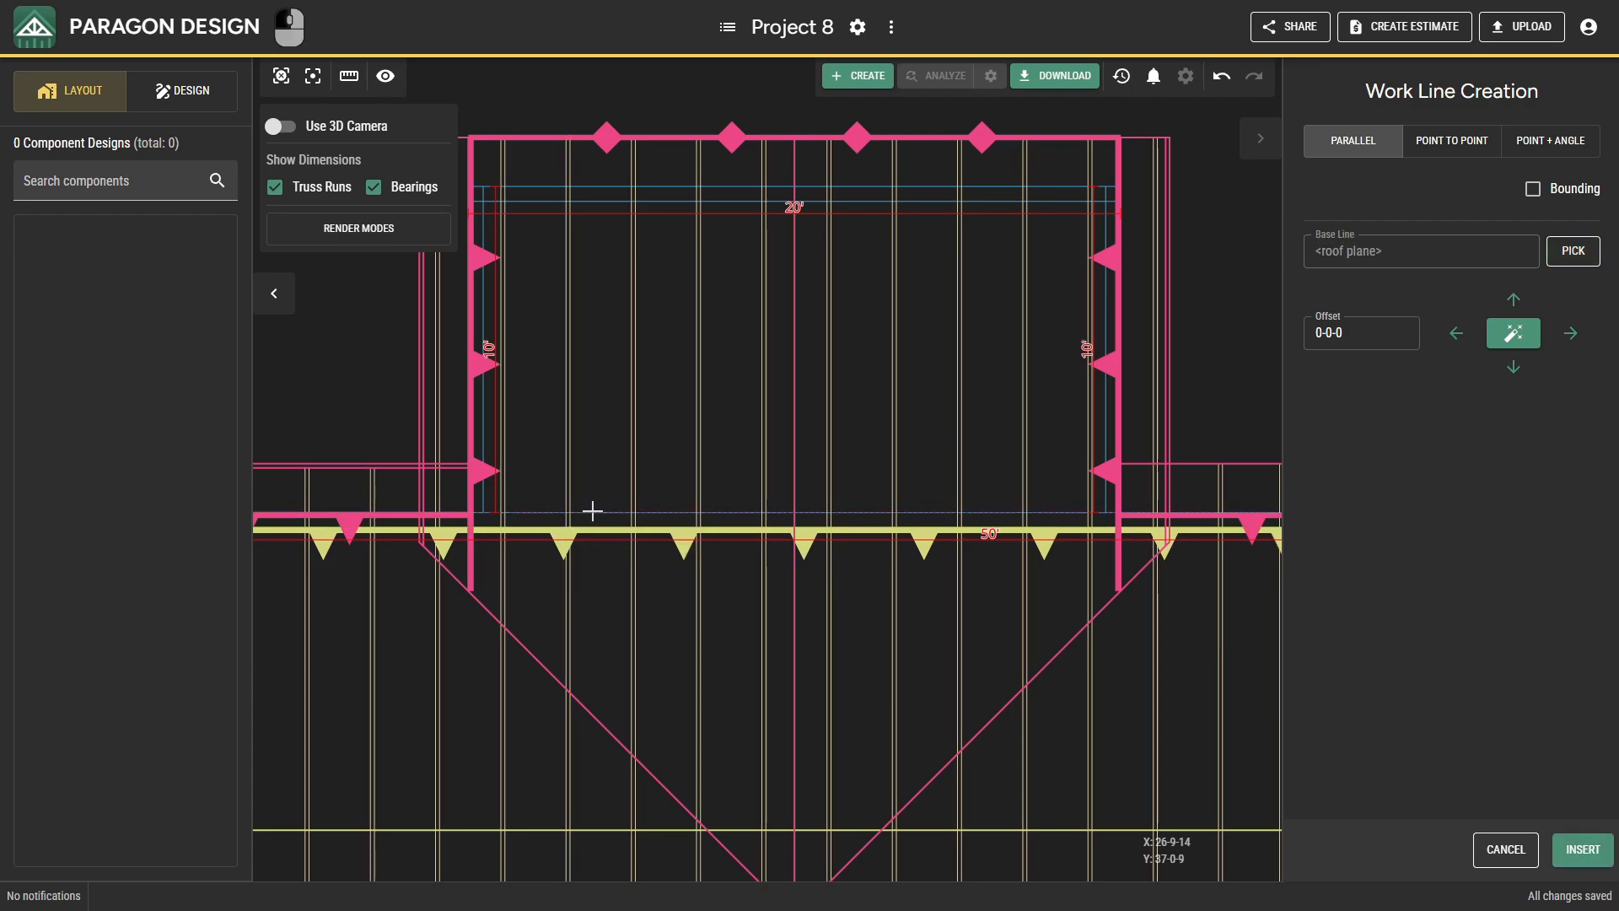
pyautogui.click(1560, 208)
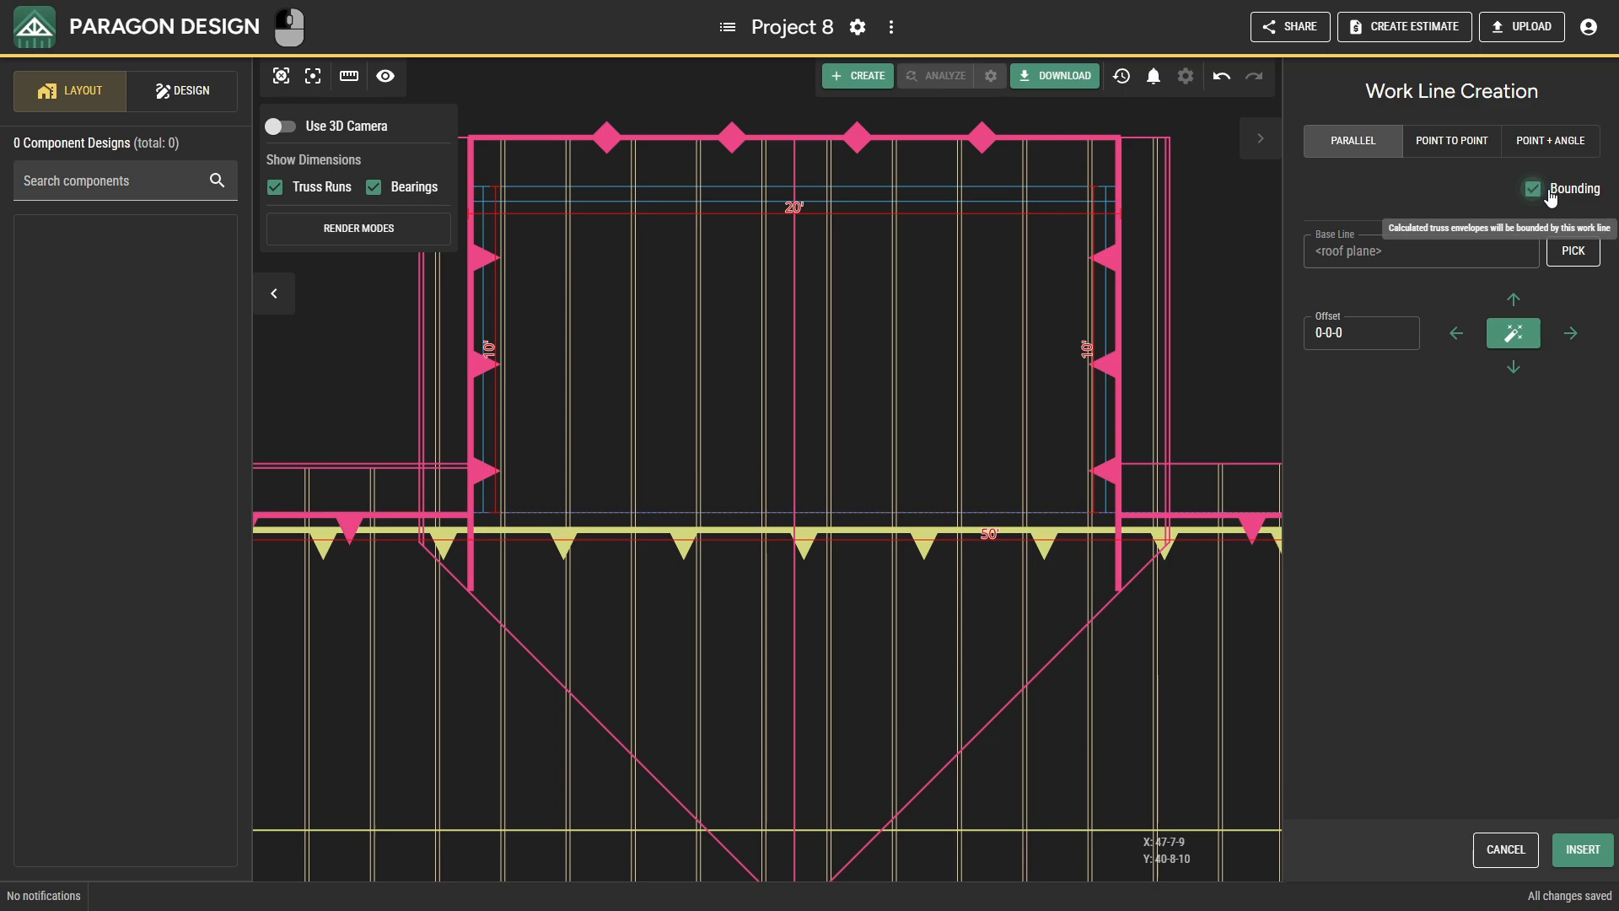
pyautogui.click(1582, 849)
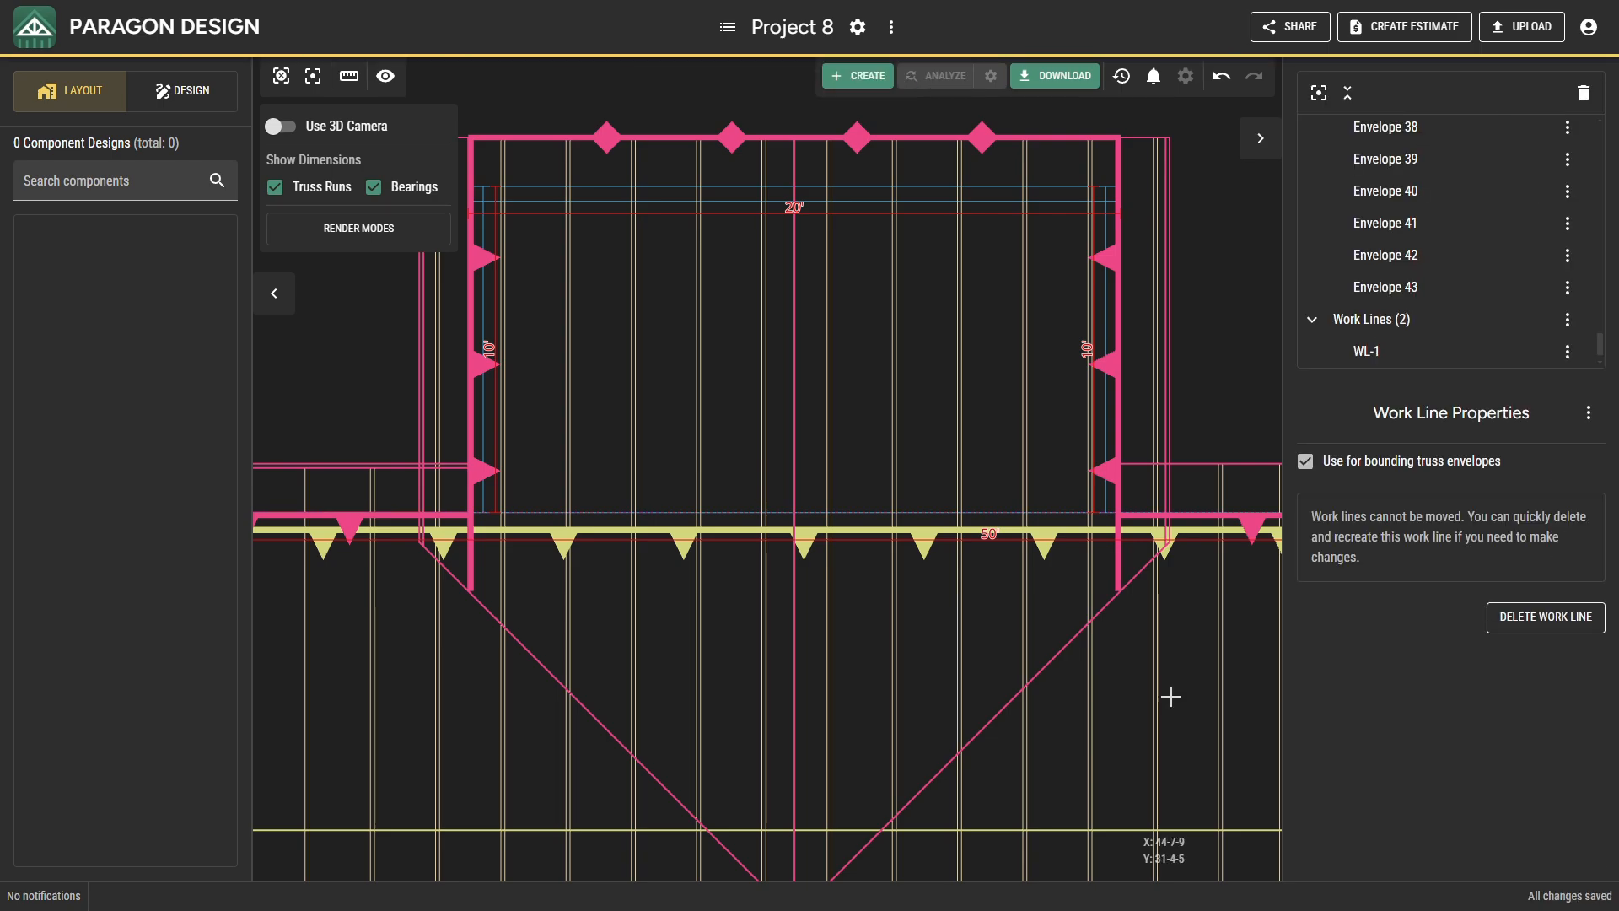
# Select the ten truss envelopes running through the 20' rear projection and recalculate only their left ends.
pyautogui.keyDown('ctrl'); pyautogui.moveTo(1119, 673); pyautogui.dragTo(486, 621); pyautogui.keyUp('ctrl')
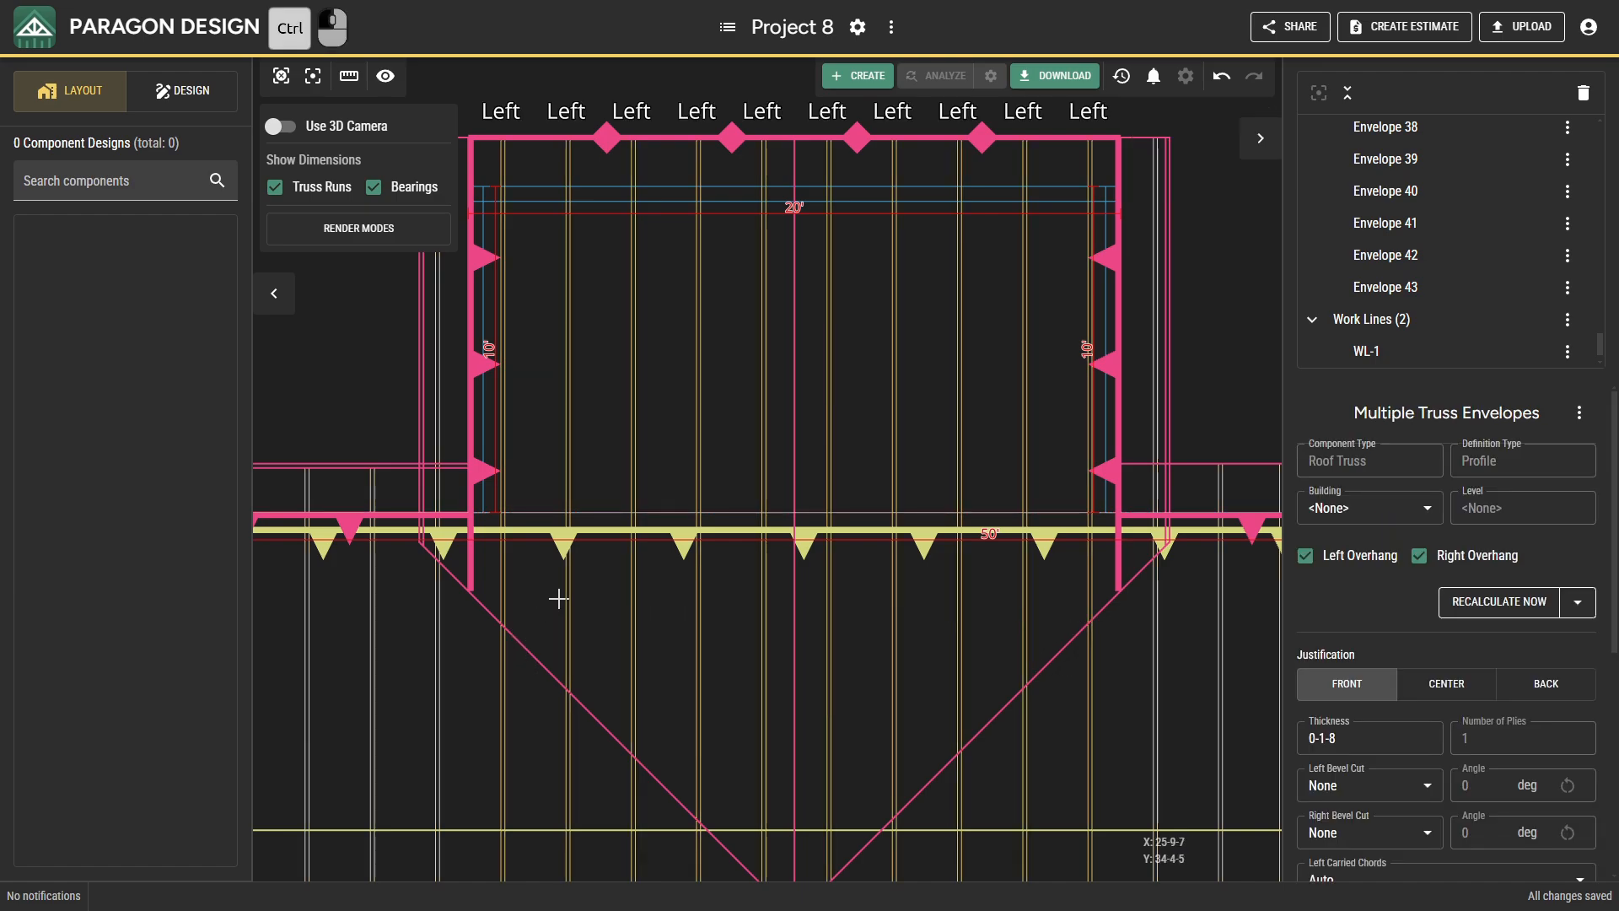
pyautogui.moveTo(560, 584); pyautogui.dragTo(560, 661)
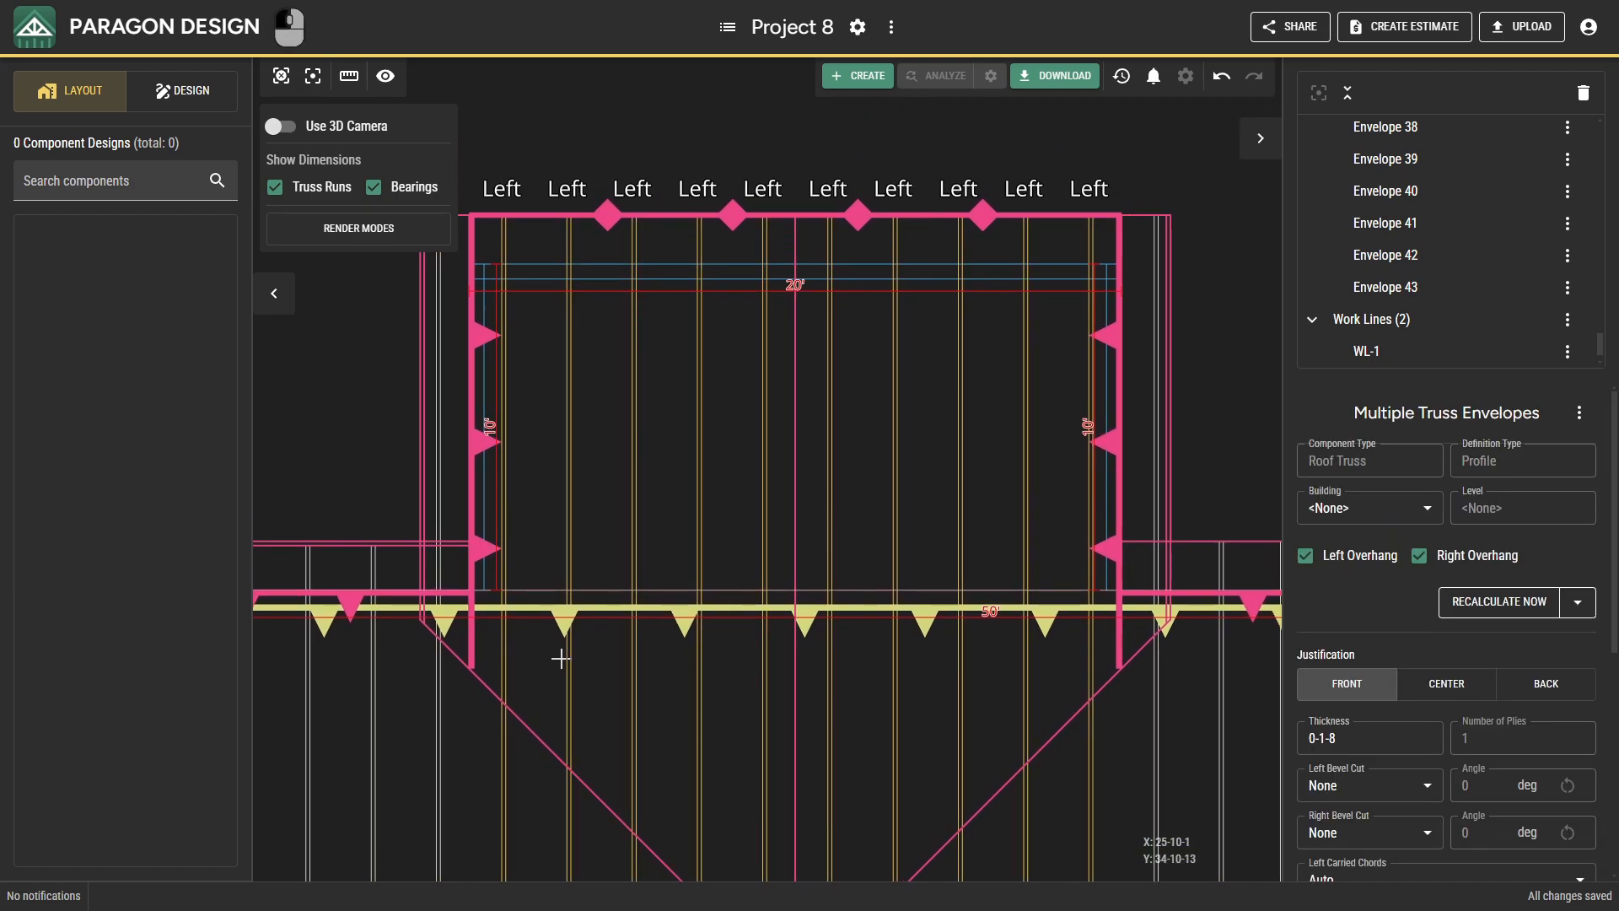
pyautogui.click(567, 652)
pyautogui.moveTo(626, 712)
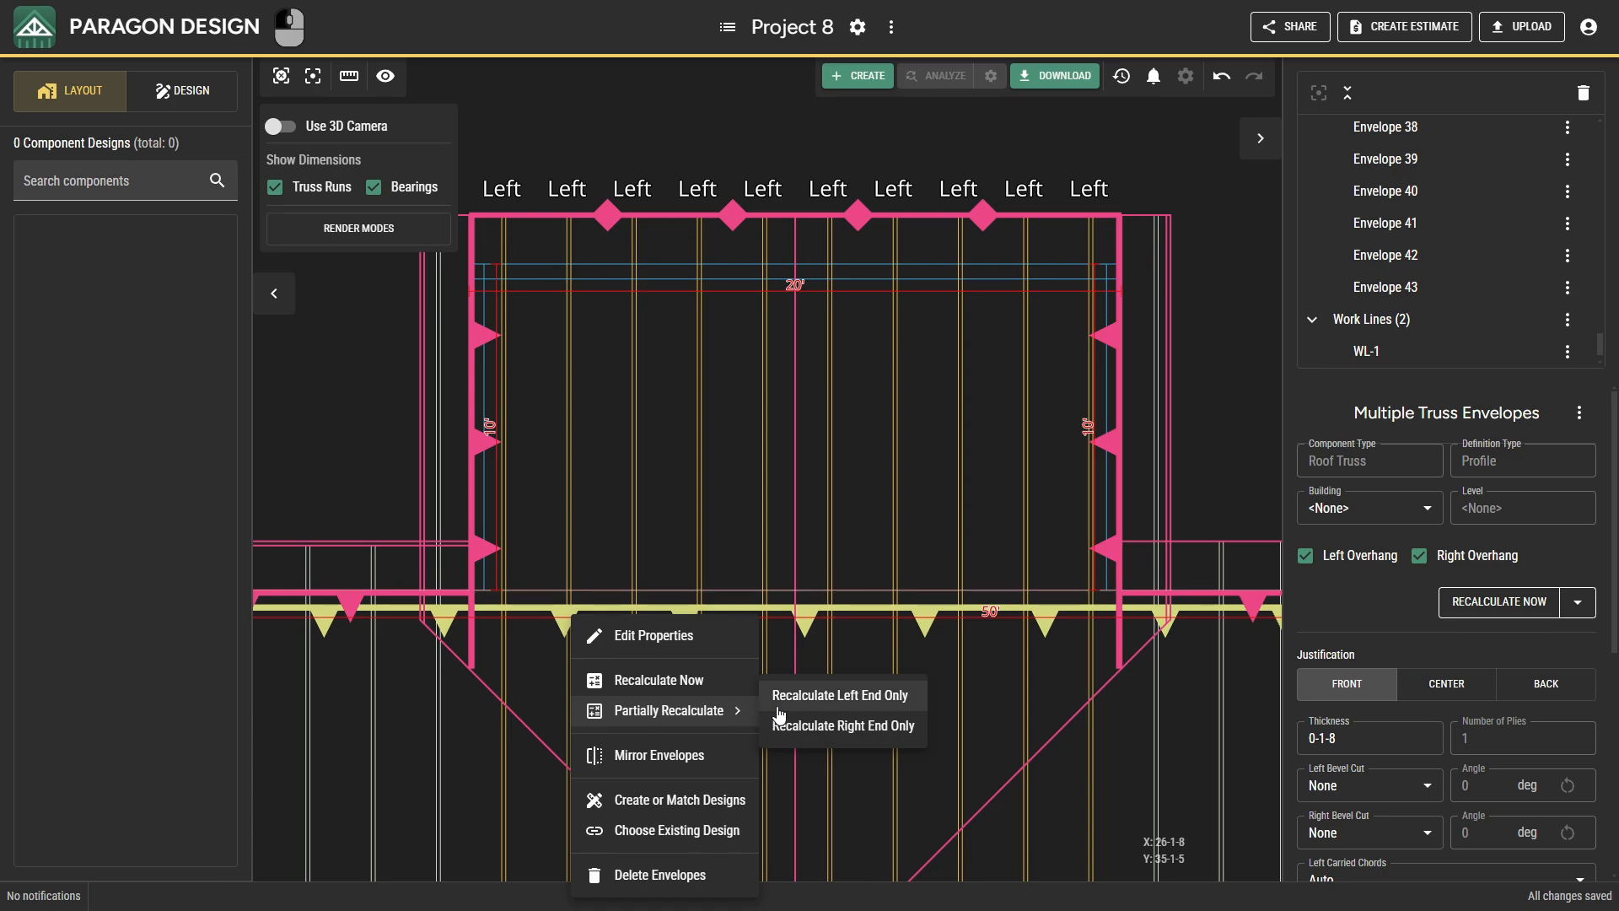
pyautogui.click(781, 705)
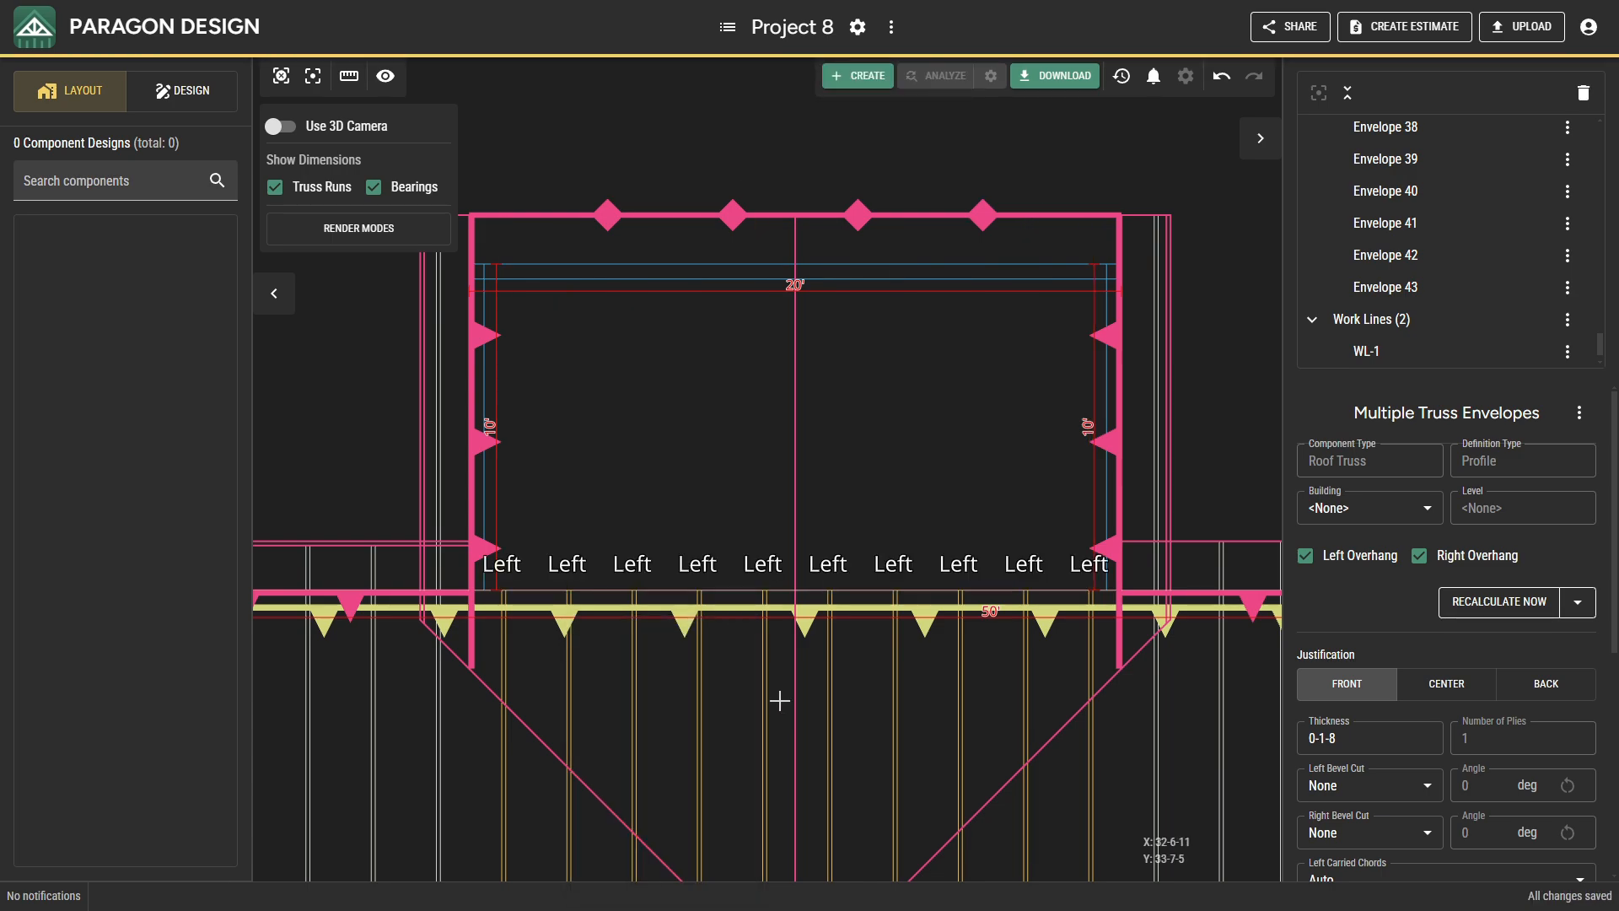
# Re-pick the left point of the truss envelope just west of the 20' rear projection at X 22-0-0, Y 38-4-8.
pyautogui.moveTo(688, 683); pyautogui.dragTo(802, 705, button='middle')
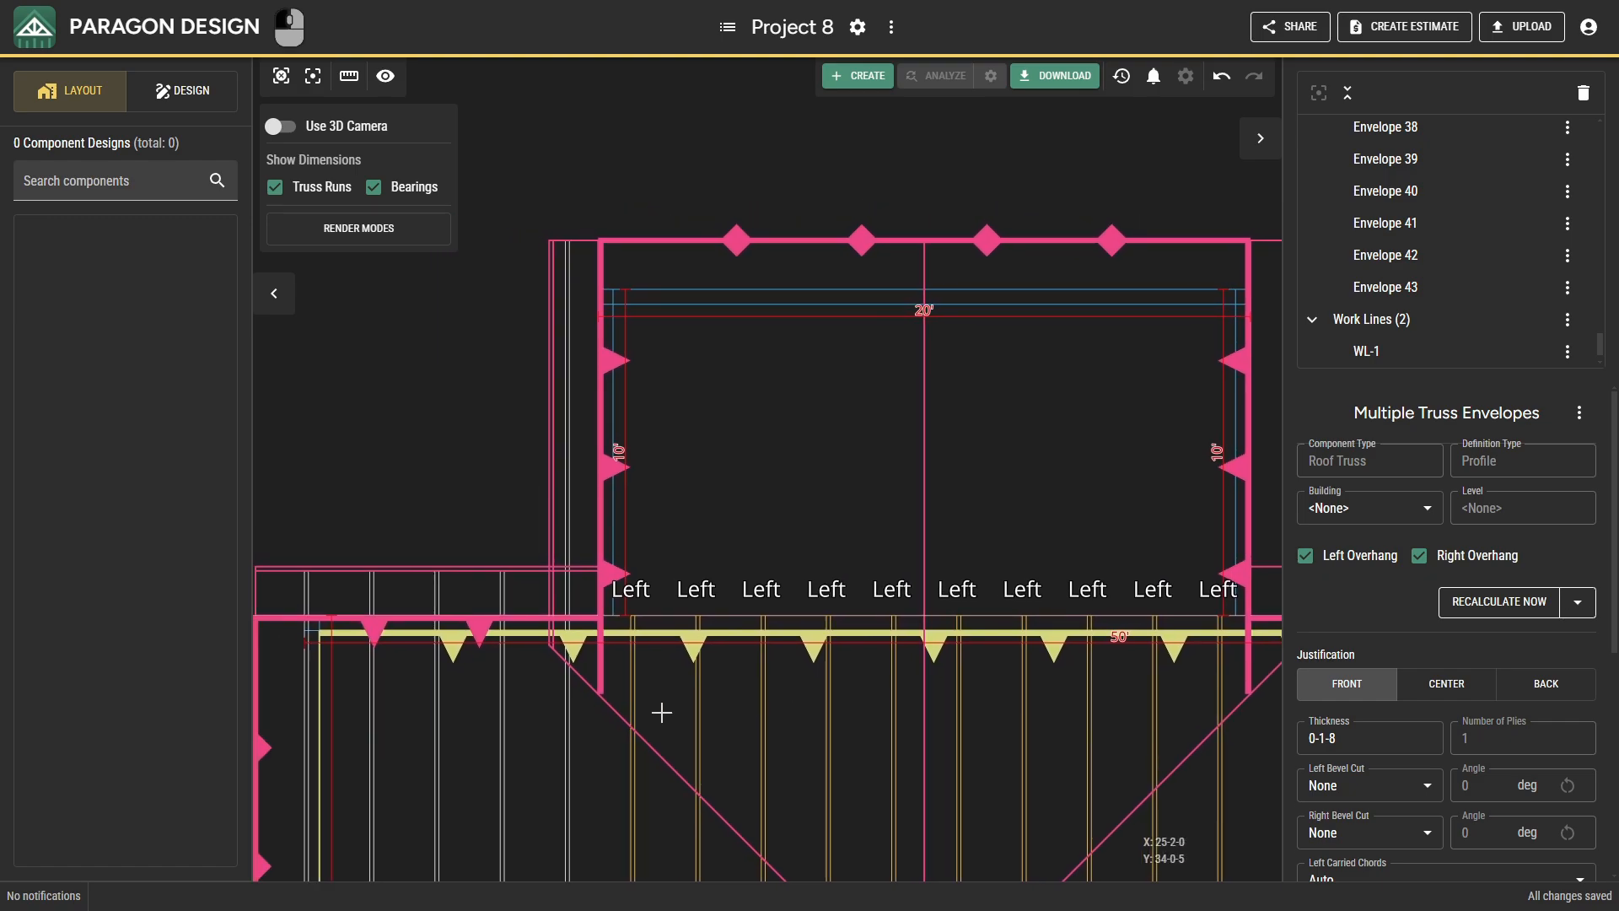
pyautogui.click(565, 697)
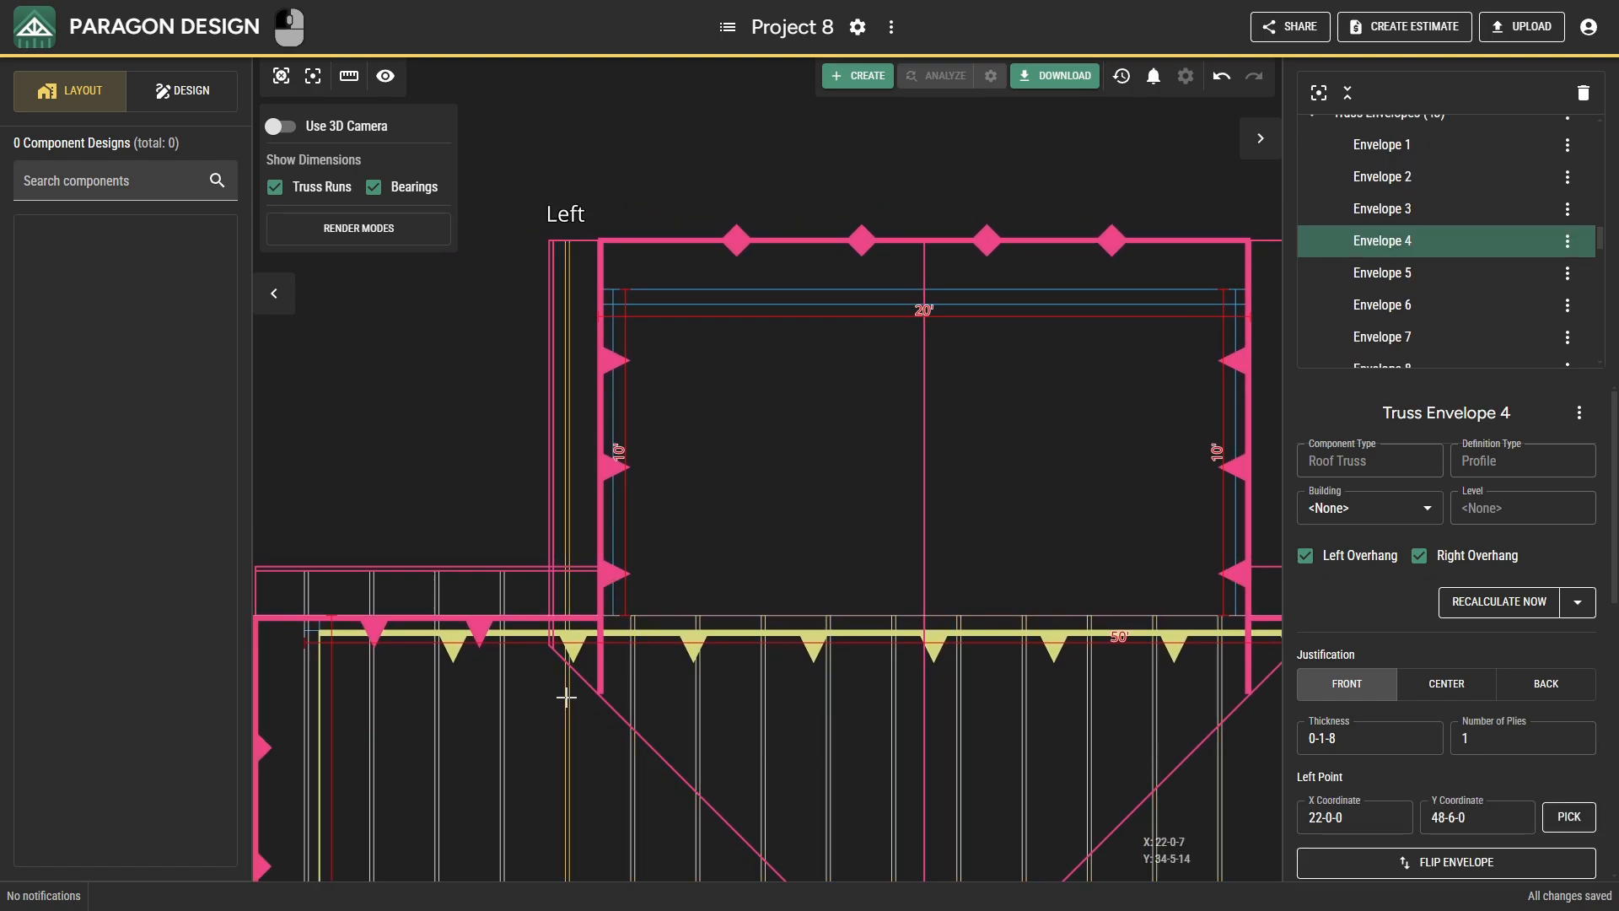
pyautogui.moveTo(651, 704); pyautogui.dragTo(660, 649, button='middle')
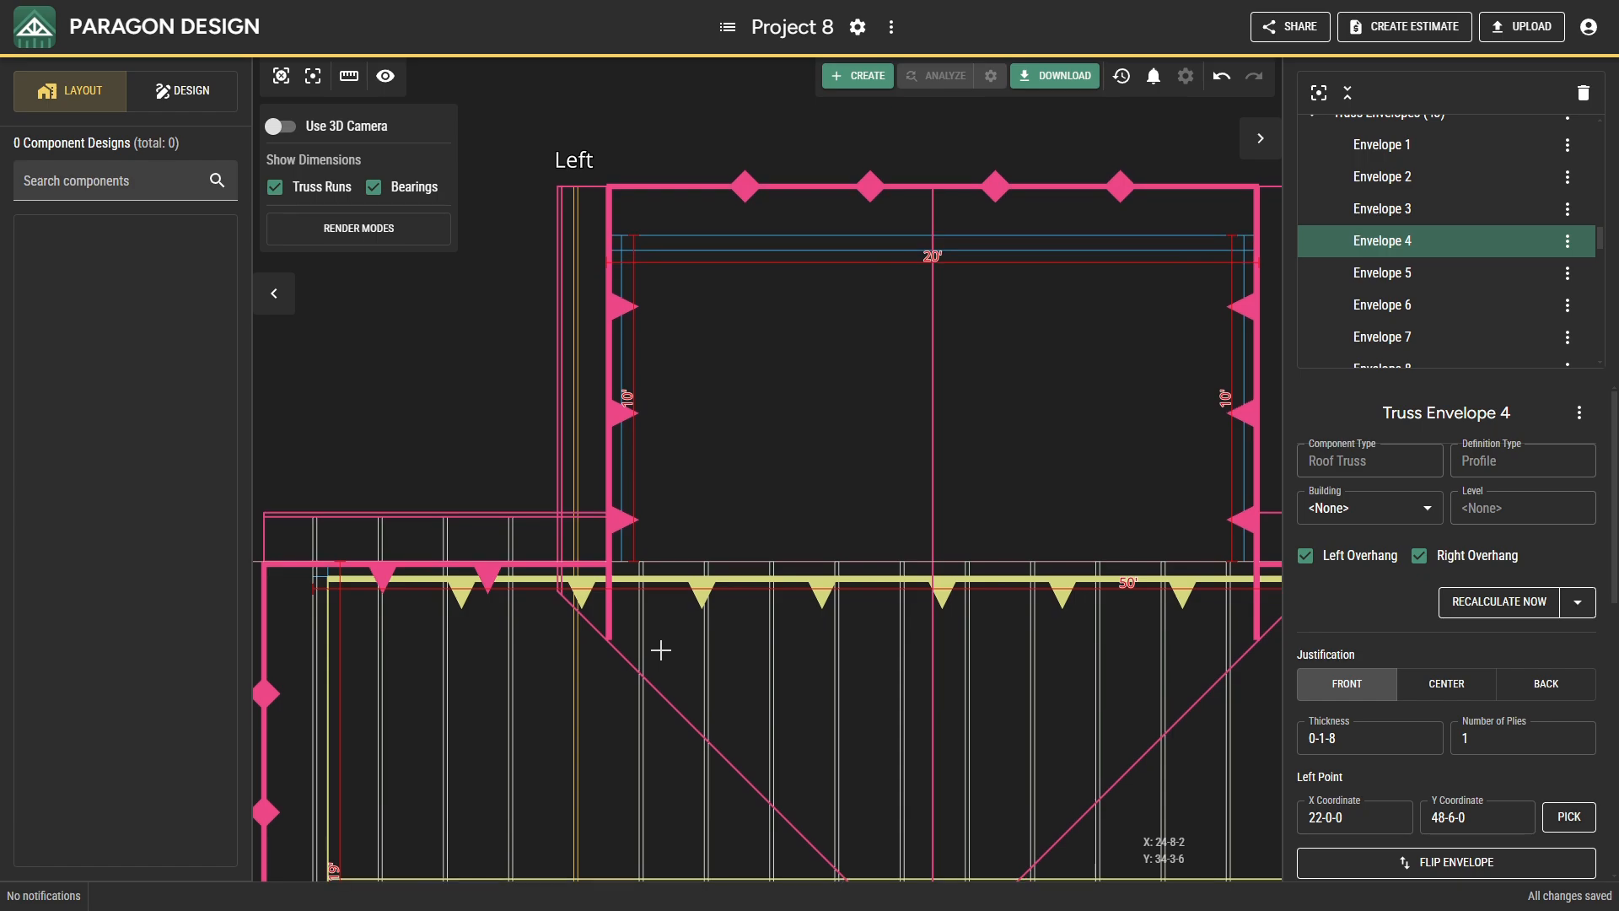
pyautogui.scroll(-3, 1516, 750)
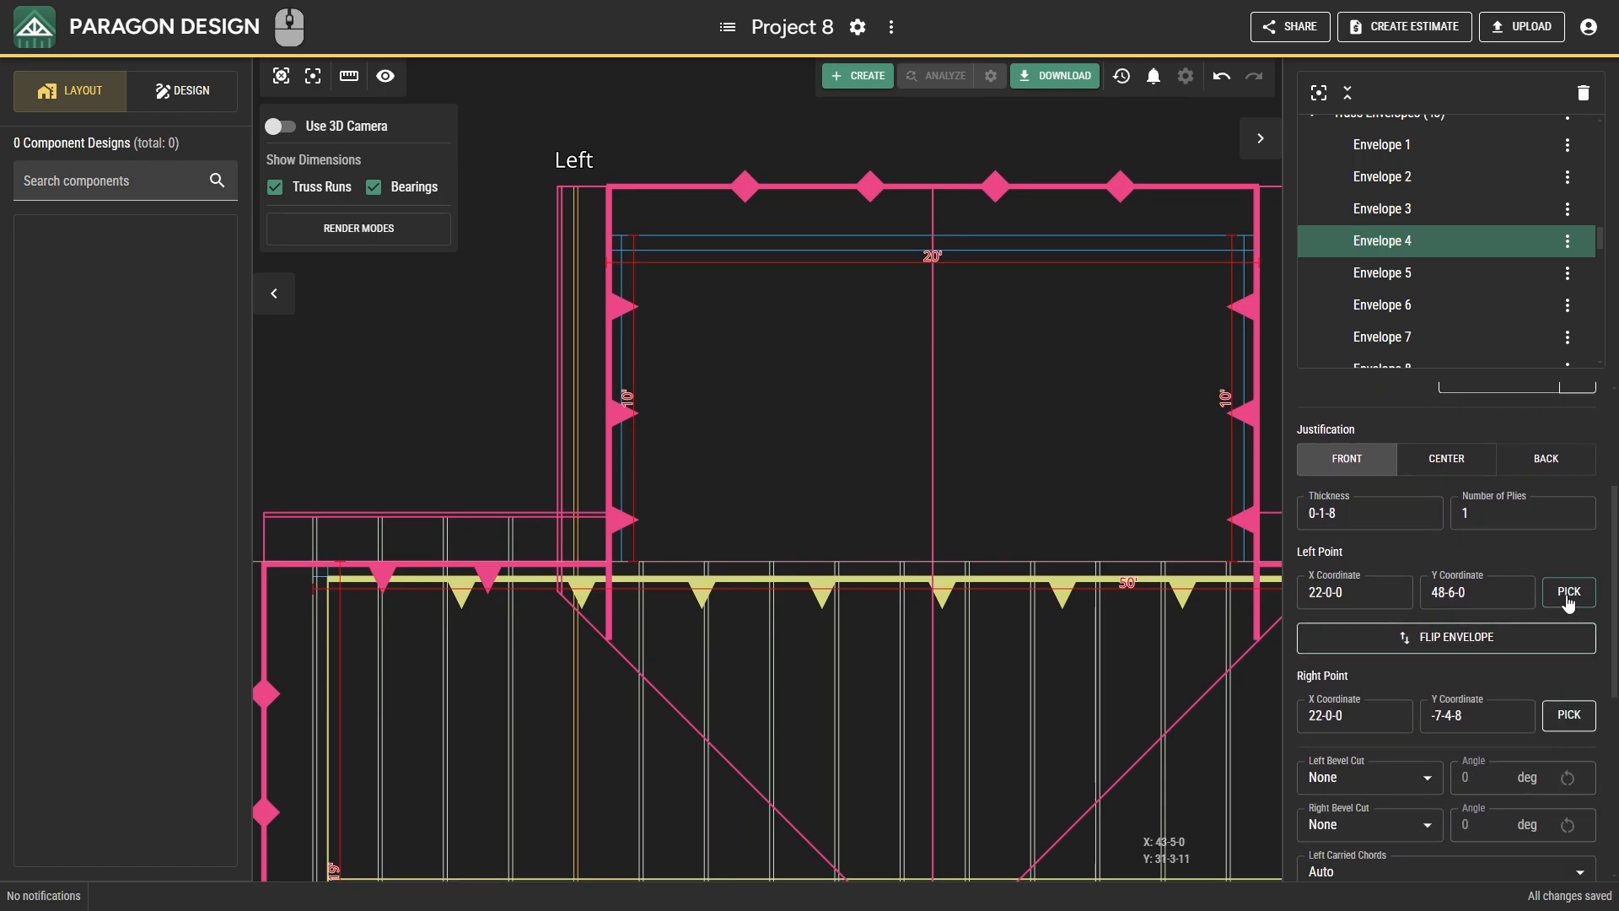
pyautogui.click(1567, 597)
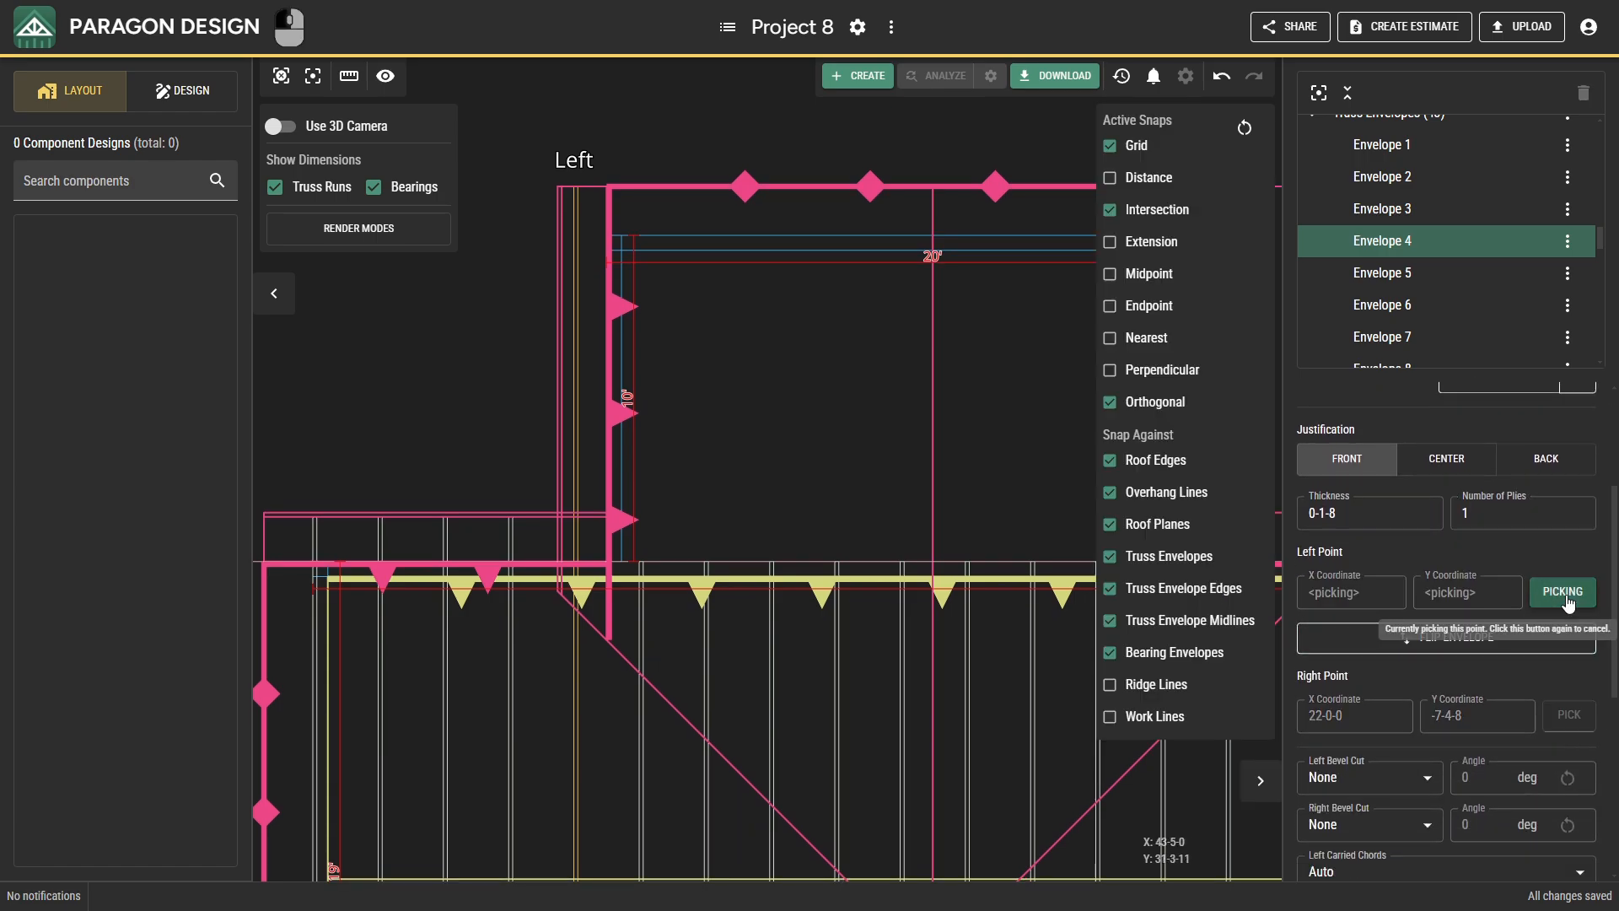
pyautogui.click(578, 526)
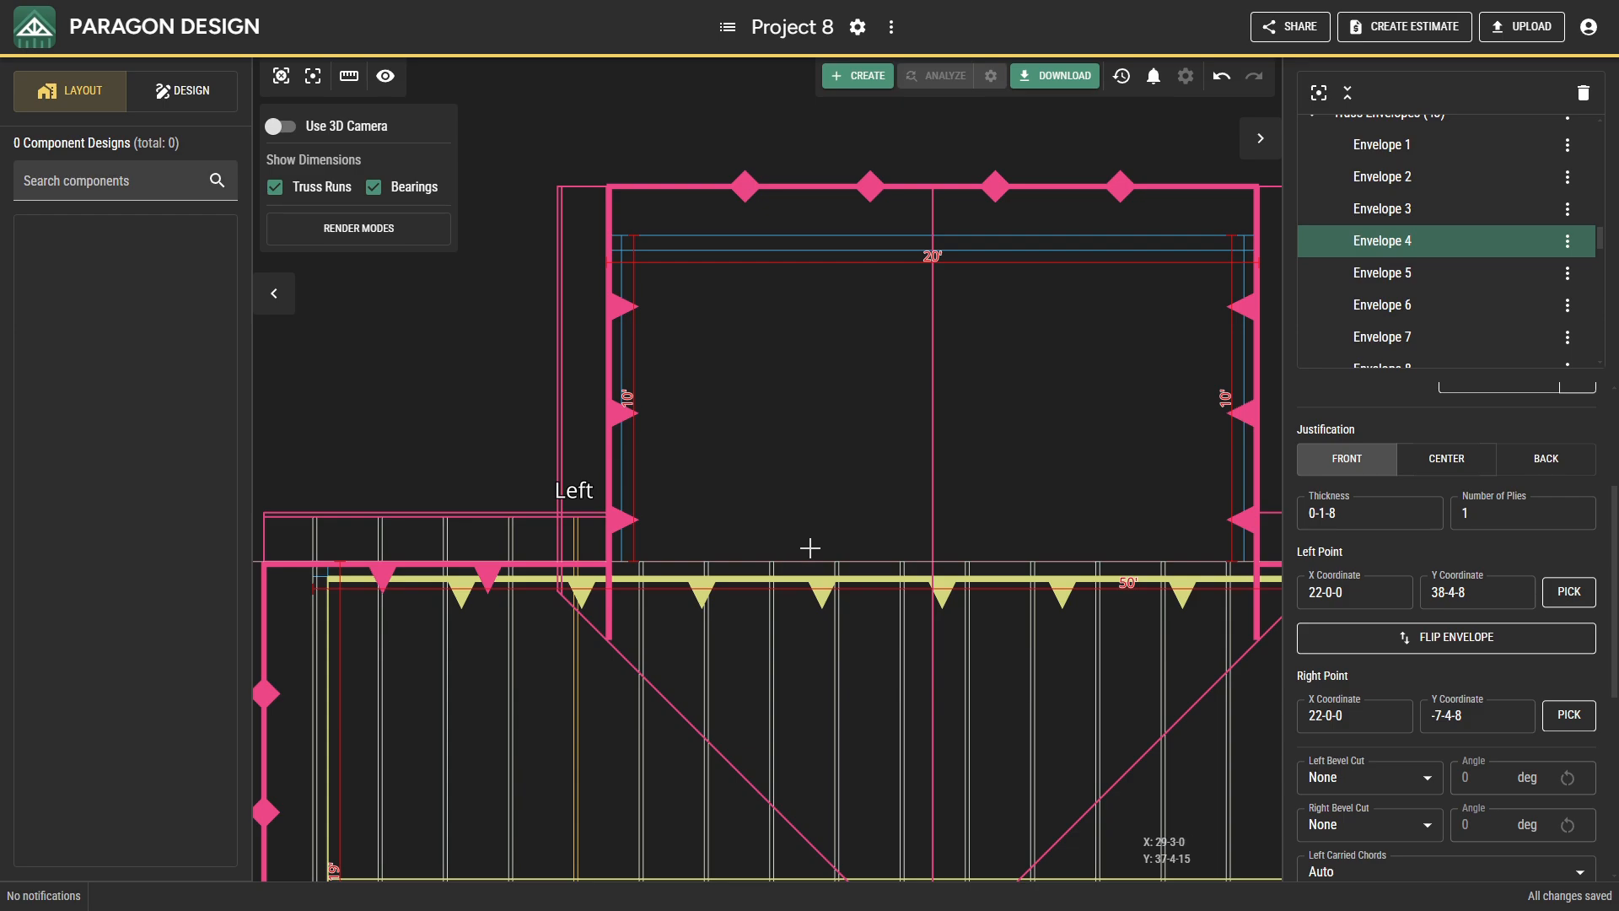
# Re-pick the left point of the truss envelope just east of the 20' rear projection at X 44-0-0, Y 38-6-0.
pyautogui.moveTo(810, 548); pyautogui.dragTo(589, 527, button='middle')
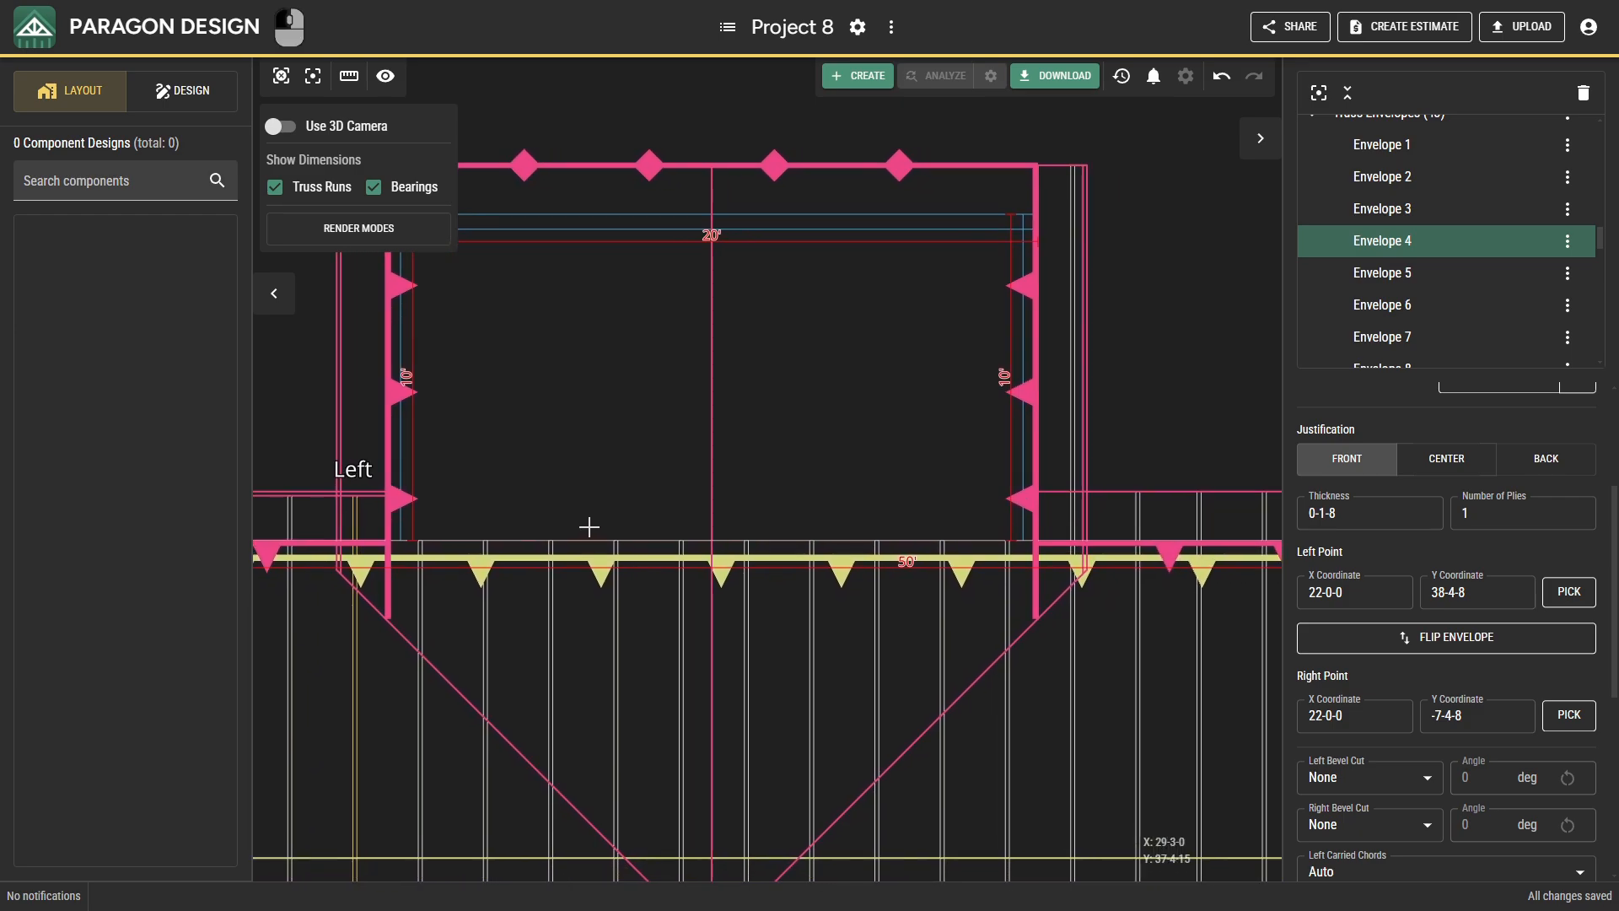
pyautogui.click(1075, 625)
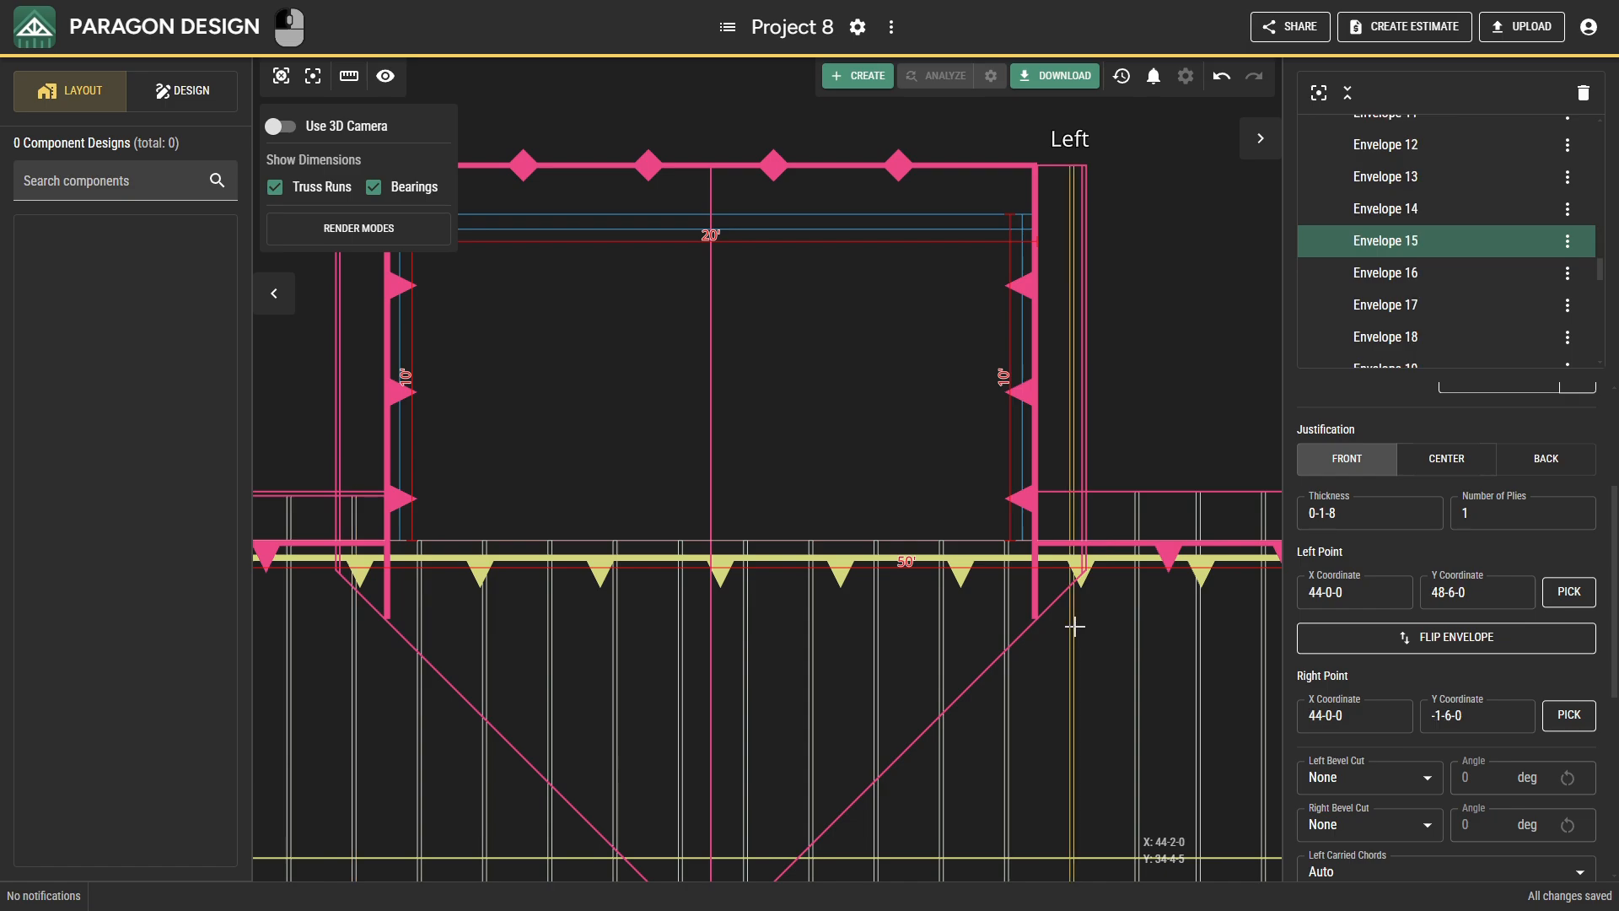
pyautogui.click(1567, 593)
pyautogui.click(1069, 491)
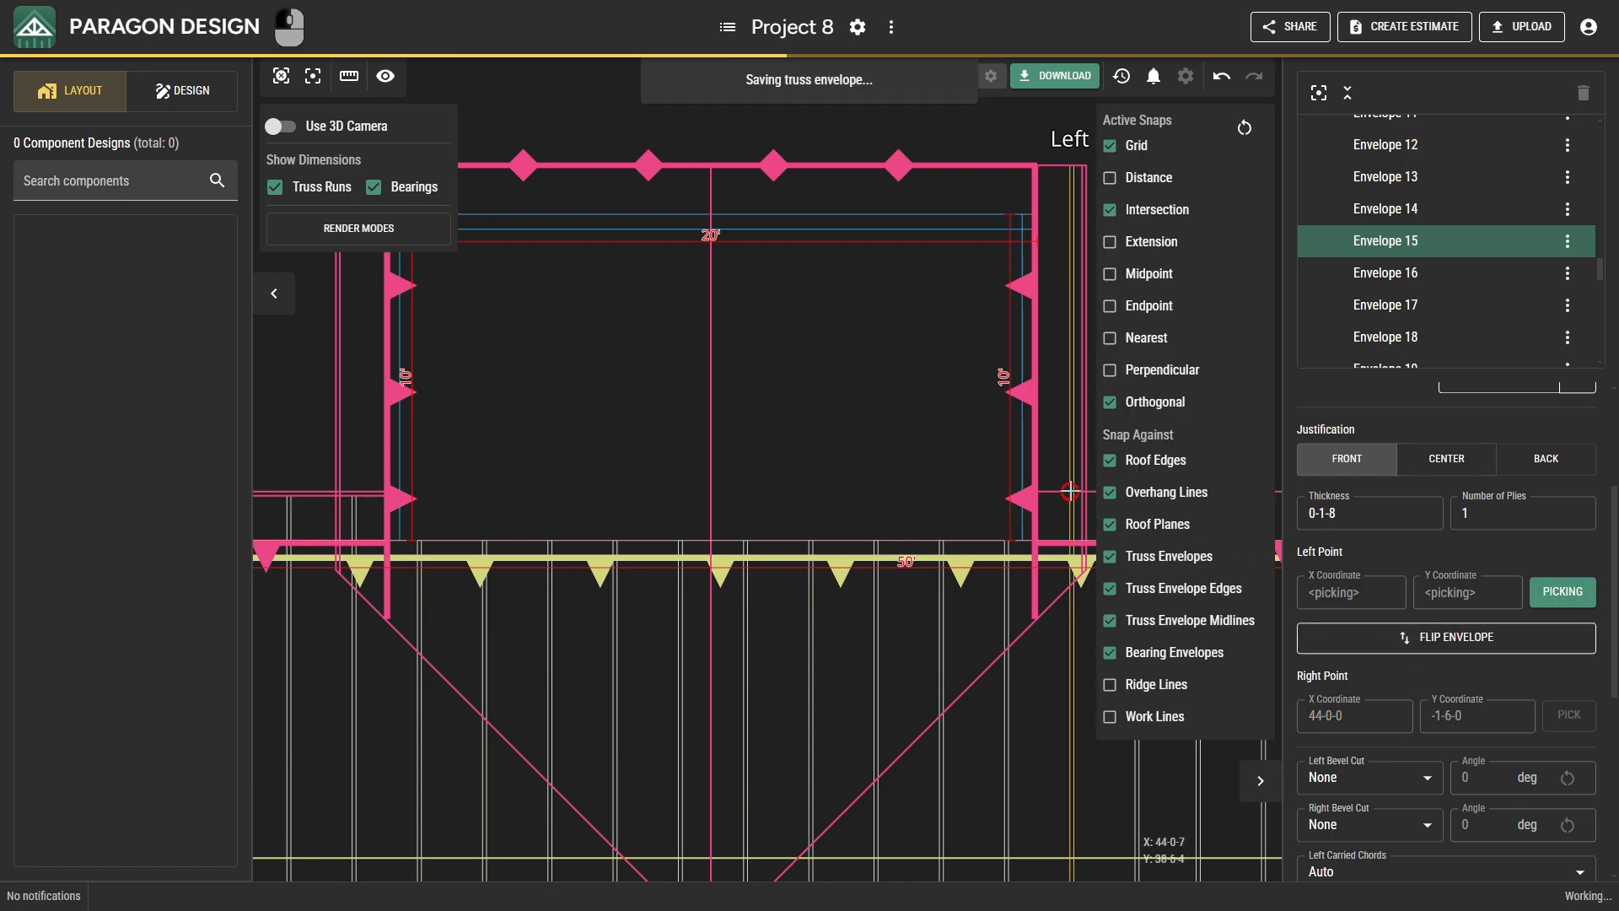
pyautogui.moveTo(1095, 622)
pyautogui.mouseDown(button='middle')
pyautogui.moveTo(975, 534)
pyautogui.moveTo(925, 520)
pyautogui.moveTo(716, 510)
pyautogui.moveTo(694, 528)
pyautogui.moveTo(635, 509)
pyautogui.moveTo(586, 469)
pyautogui.moveTo(517, 332)
pyautogui.moveTo(517, 292)
pyautogui.mouseUp(button='middle')
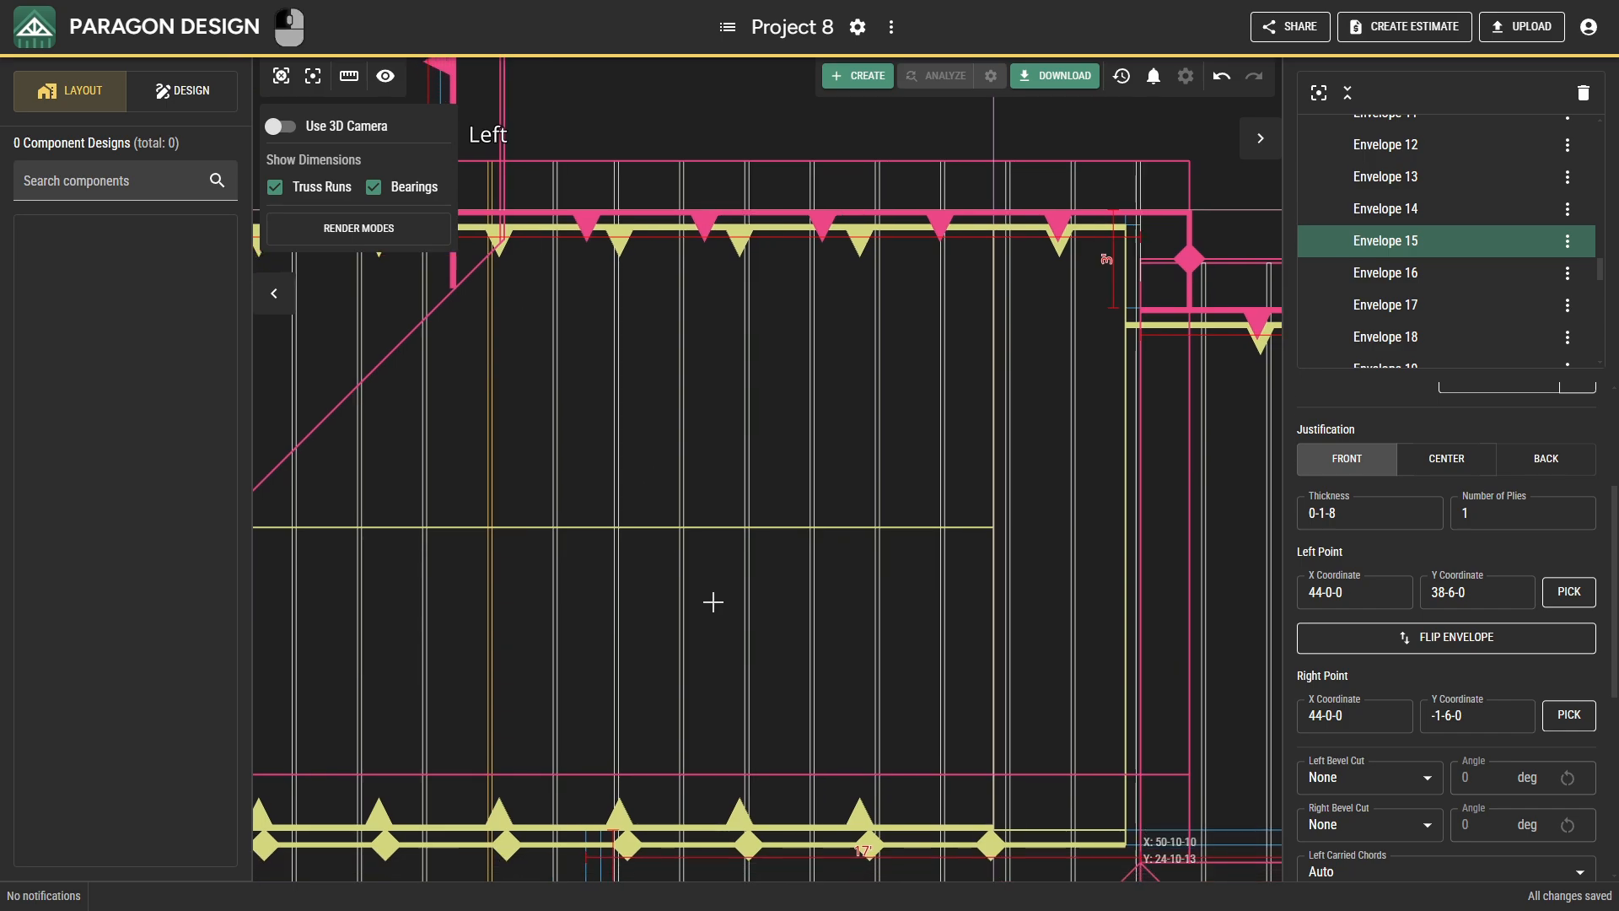
pyautogui.moveTo(712, 599); pyautogui.dragTo(760, 230, button='middle')
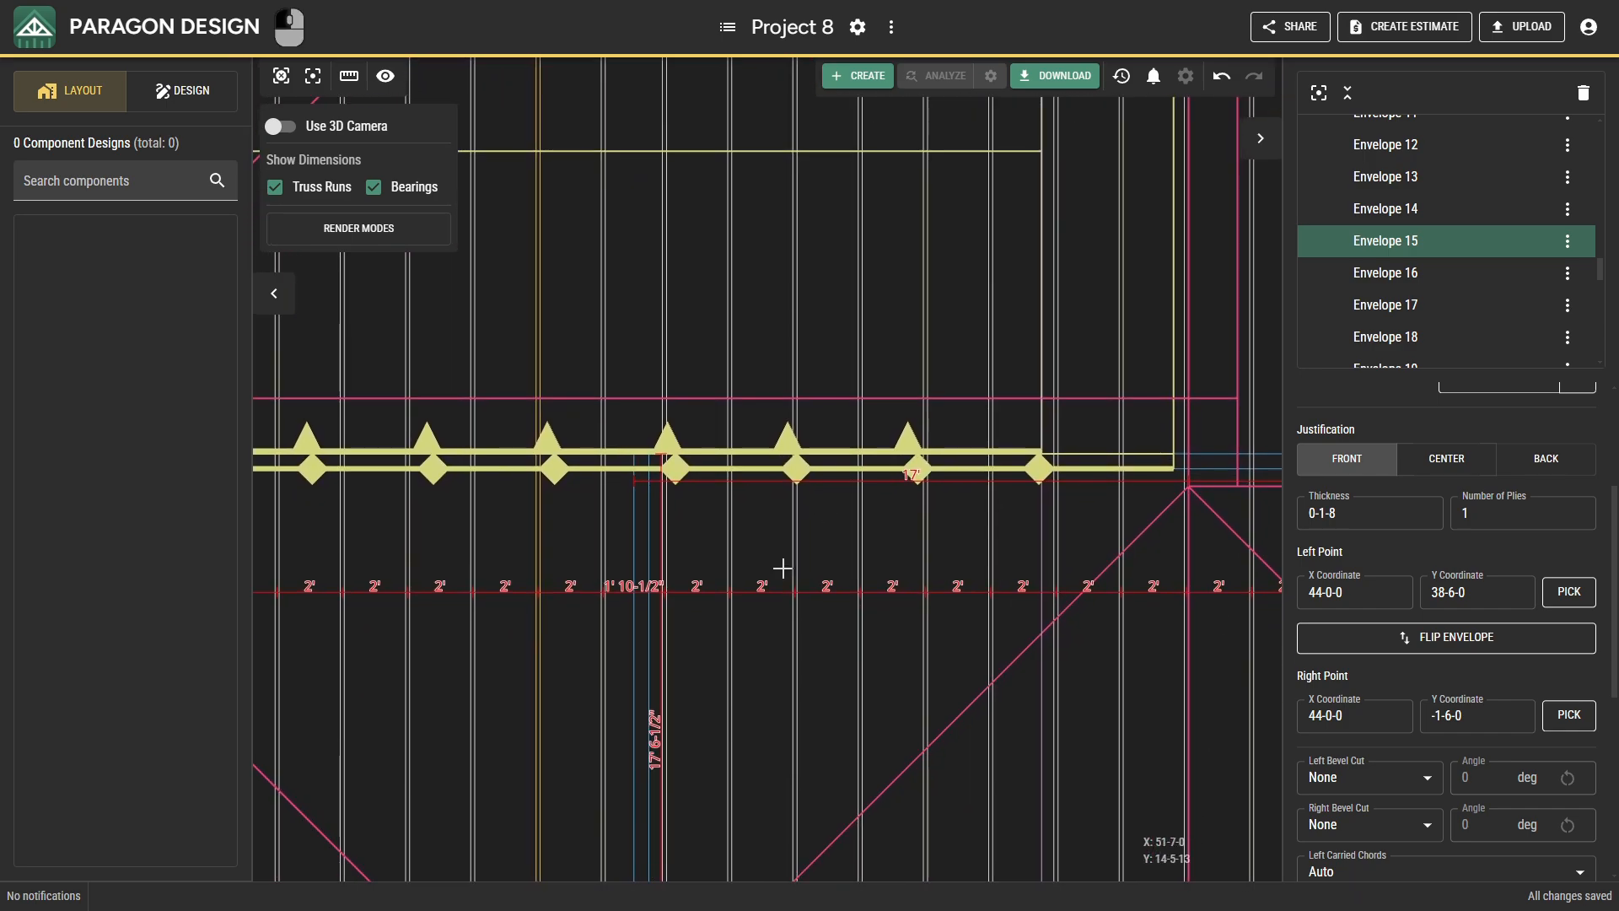
pyautogui.moveTo(783, 569); pyautogui.dragTo(866, 367, button='middle')
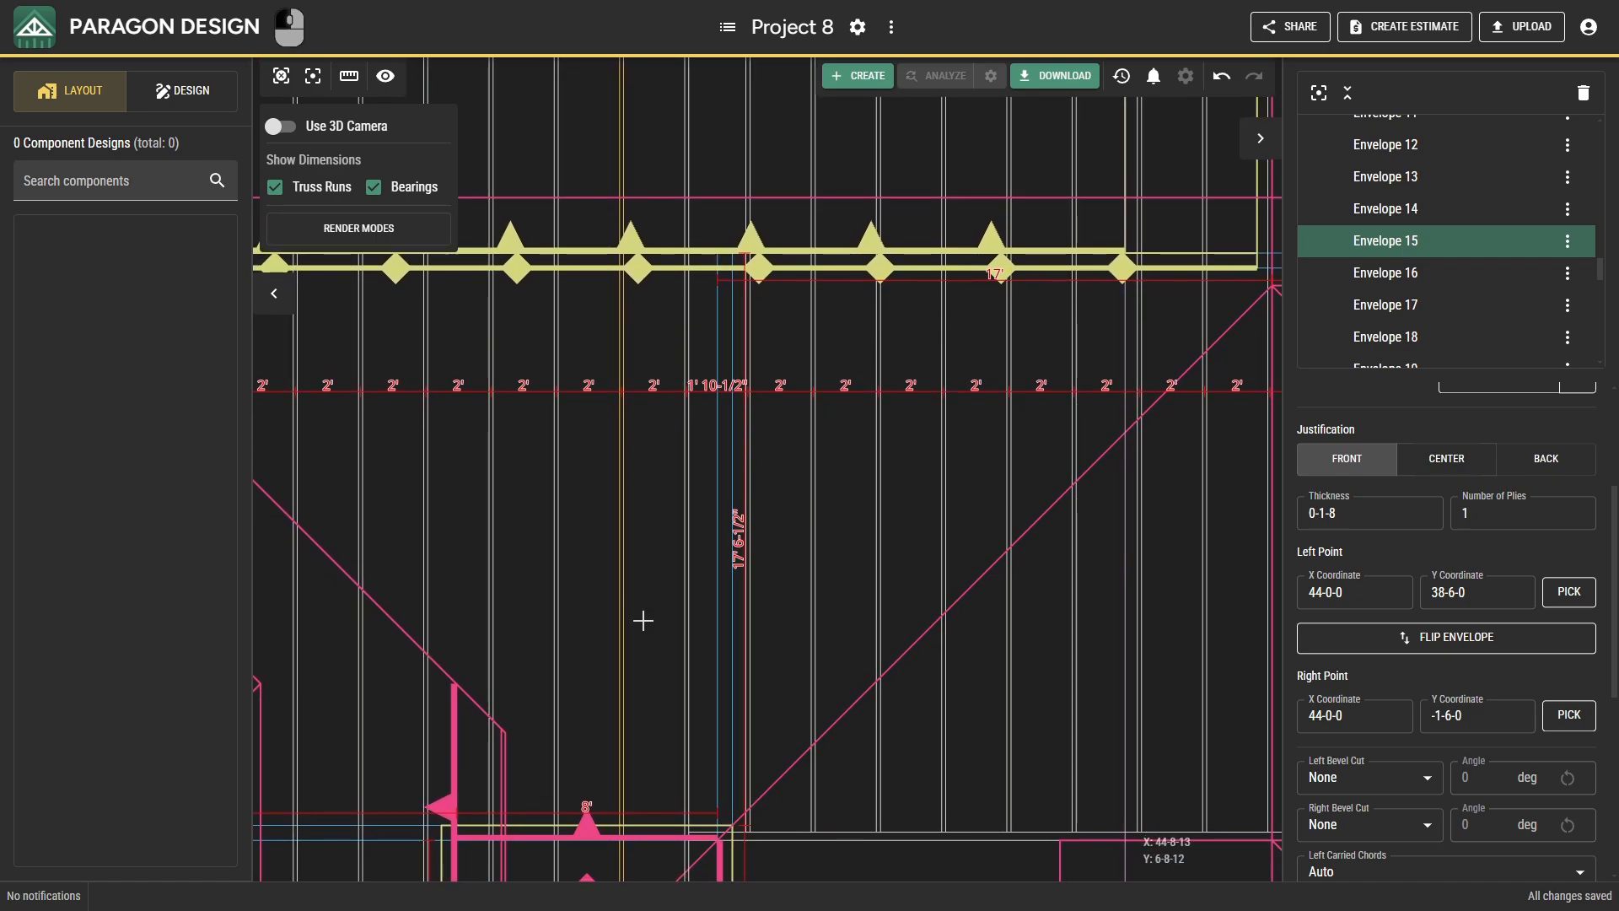
pyautogui.moveTo(642, 621)
pyautogui.mouseDown(button='middle')
pyautogui.moveTo(801, 628)
pyautogui.moveTo(852, 599)
pyautogui.moveTo(893, 466)
pyautogui.moveTo(1014, 433)
pyautogui.moveTo(1295, 419)
pyautogui.mouseUp(button='middle')
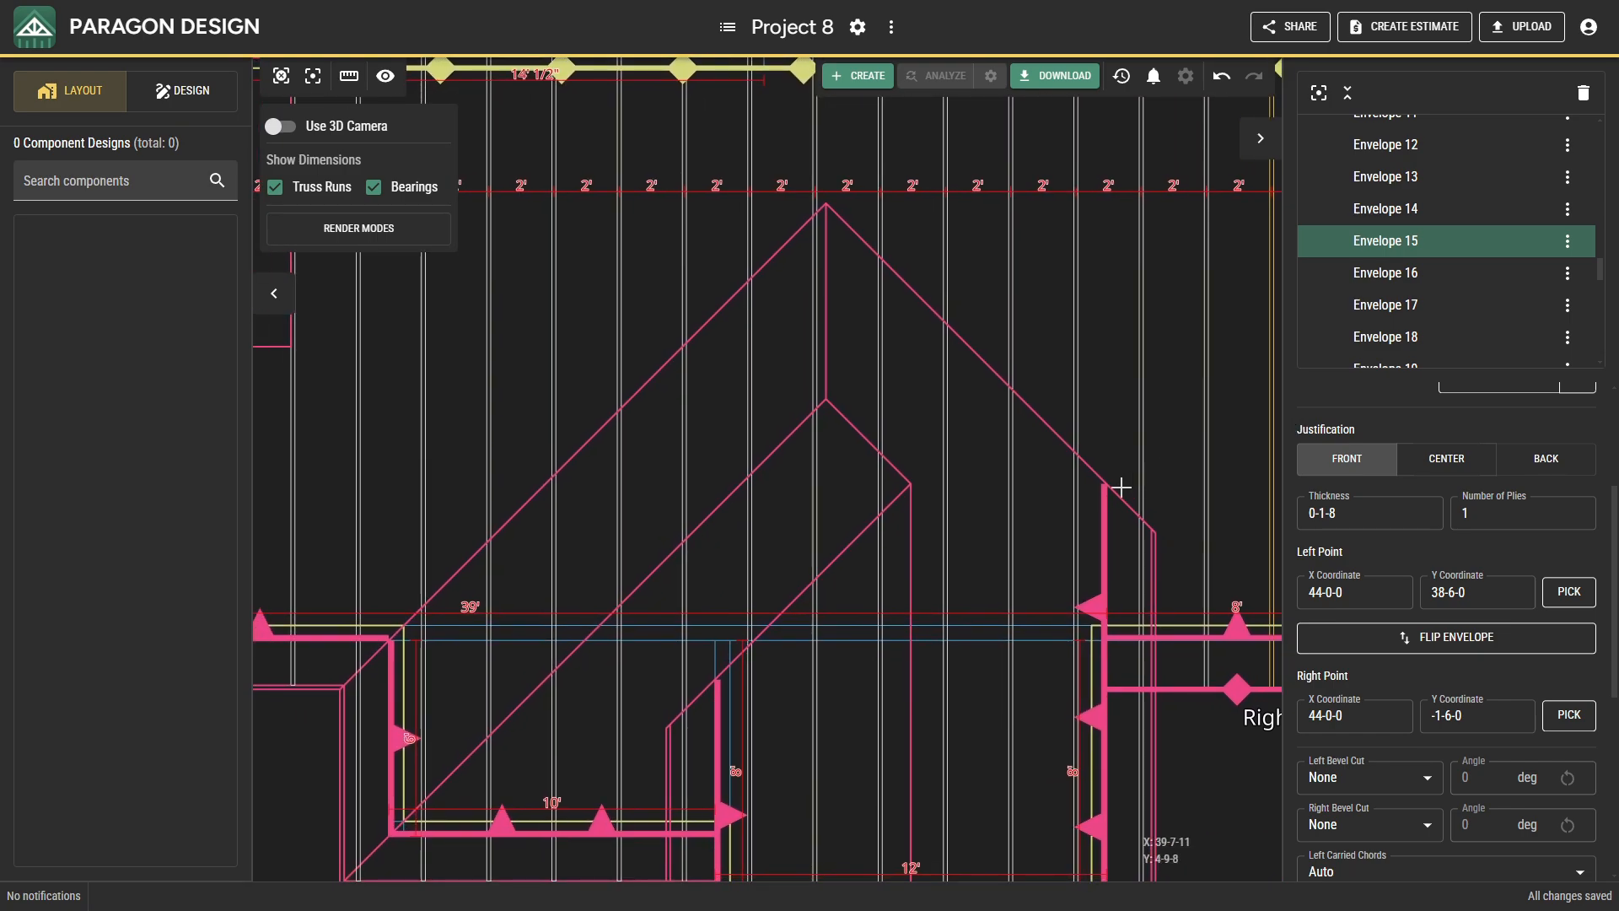
pyautogui.moveTo(1120, 486)
pyautogui.mouseDown(button='middle')
pyautogui.moveTo(1030, 509)
pyautogui.moveTo(1069, 464)
pyautogui.mouseUp(button='middle')
pyautogui.click(1134, 469)
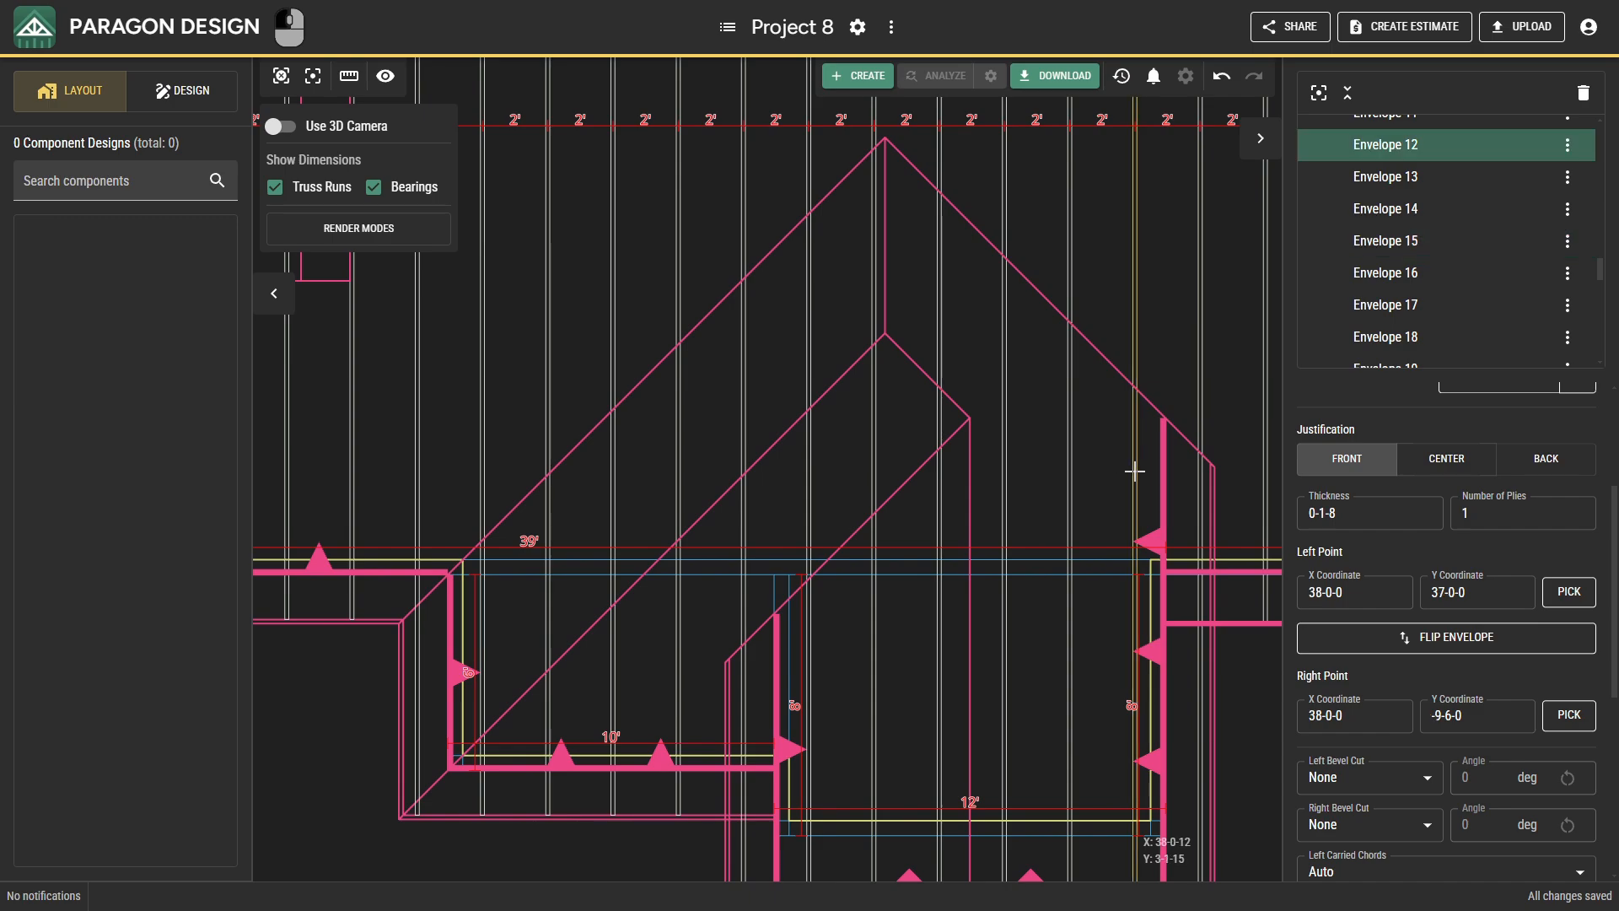
pyautogui.press('ctrl')
pyautogui.keyDown('ctrl'); pyautogui.moveTo(476, 462); pyautogui.dragTo(463, 460); pyautogui.keyUp('ctrl')
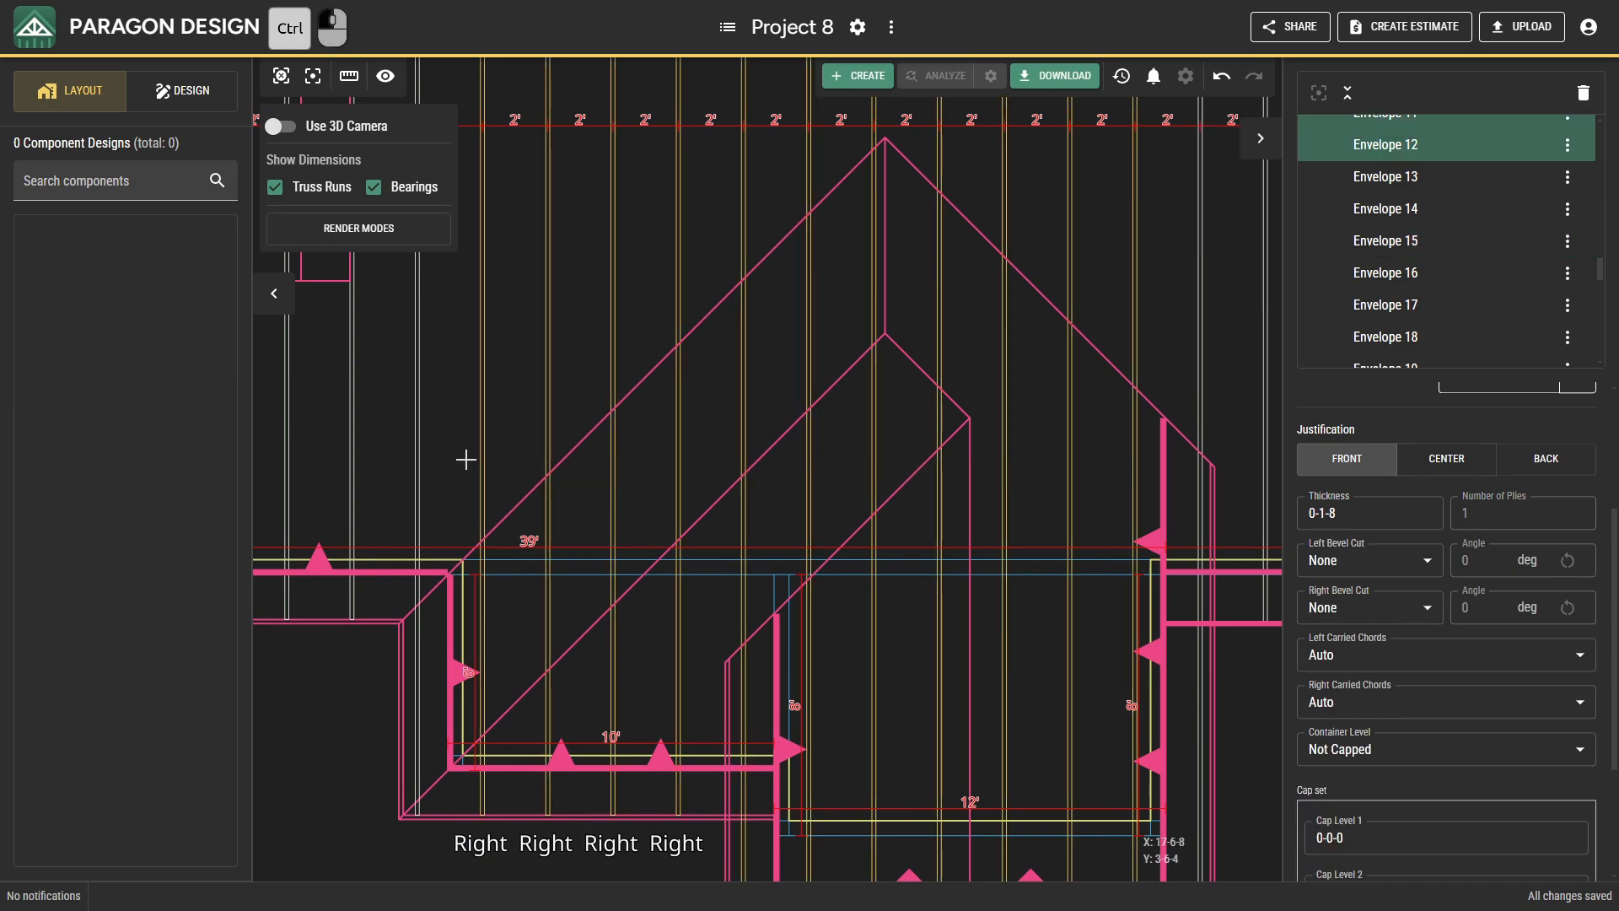
pyautogui.press('Escape')
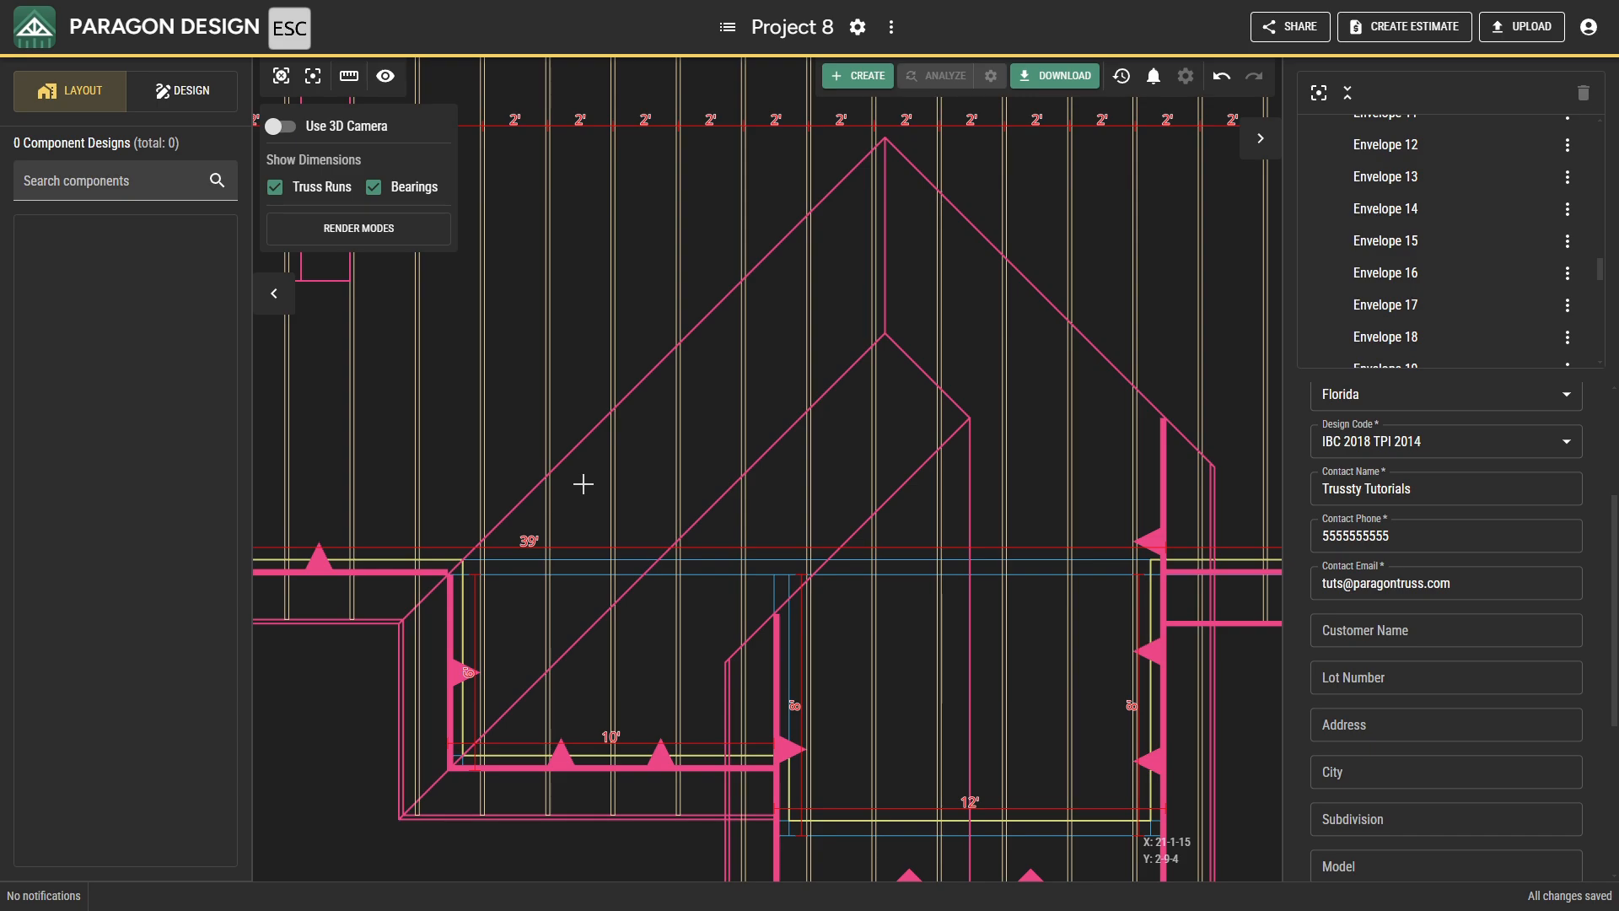
# Insert a bounding parallel work line at 0-0-0 offset, based on the horizontal line where the 10' and 12' front projections meet the main building.
pyautogui.rightClick(583, 484)
pyautogui.click(628, 723)
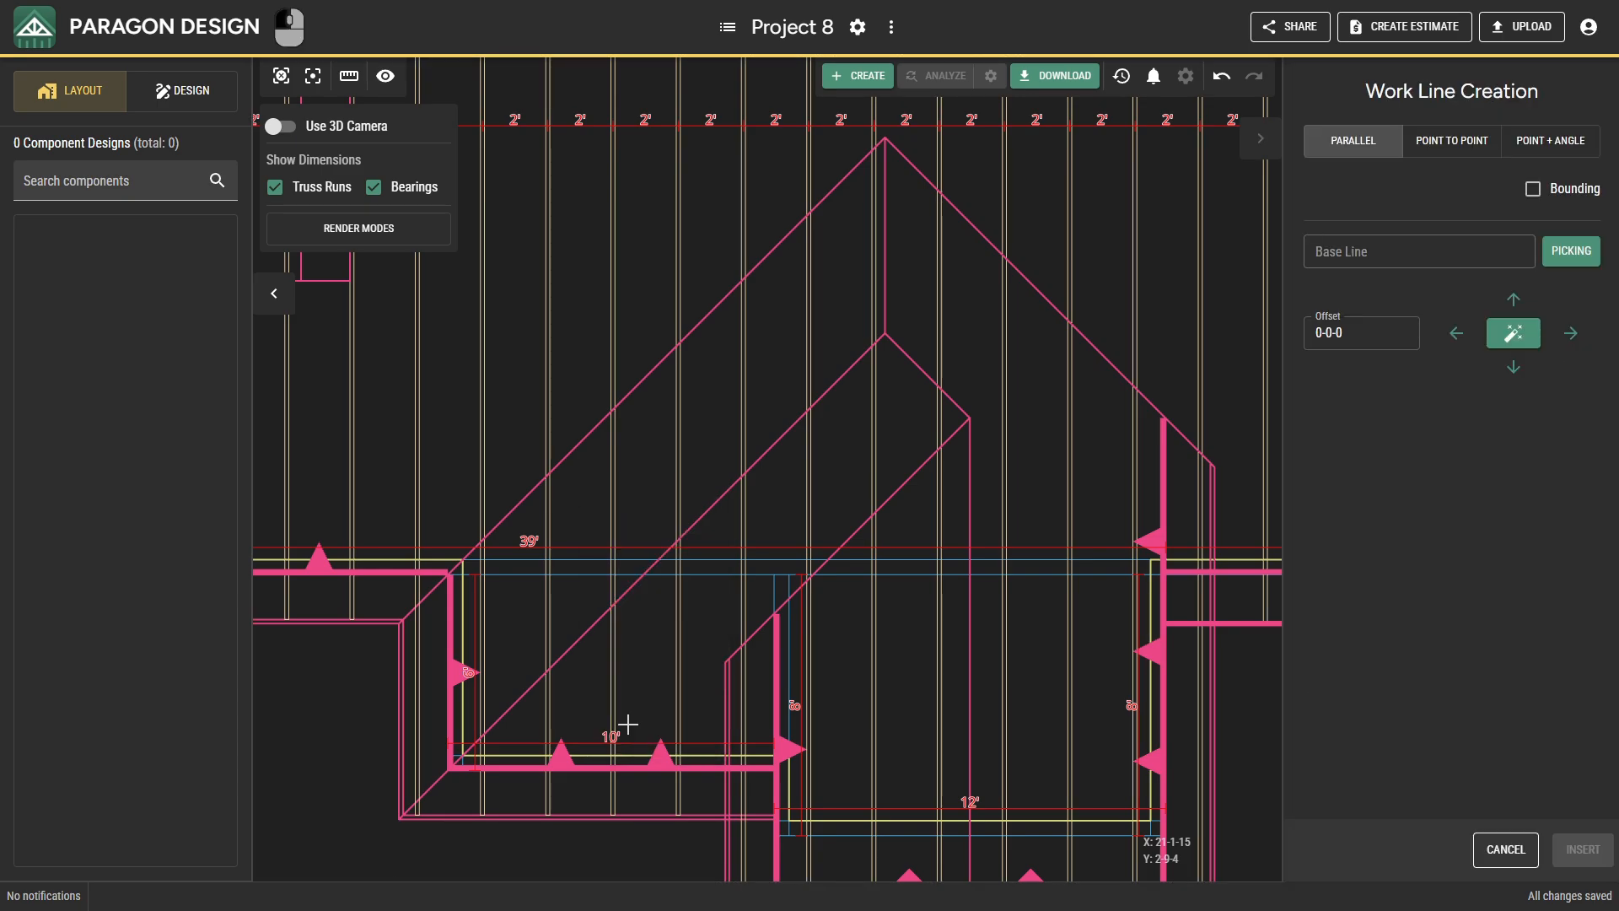
pyautogui.click(586, 576)
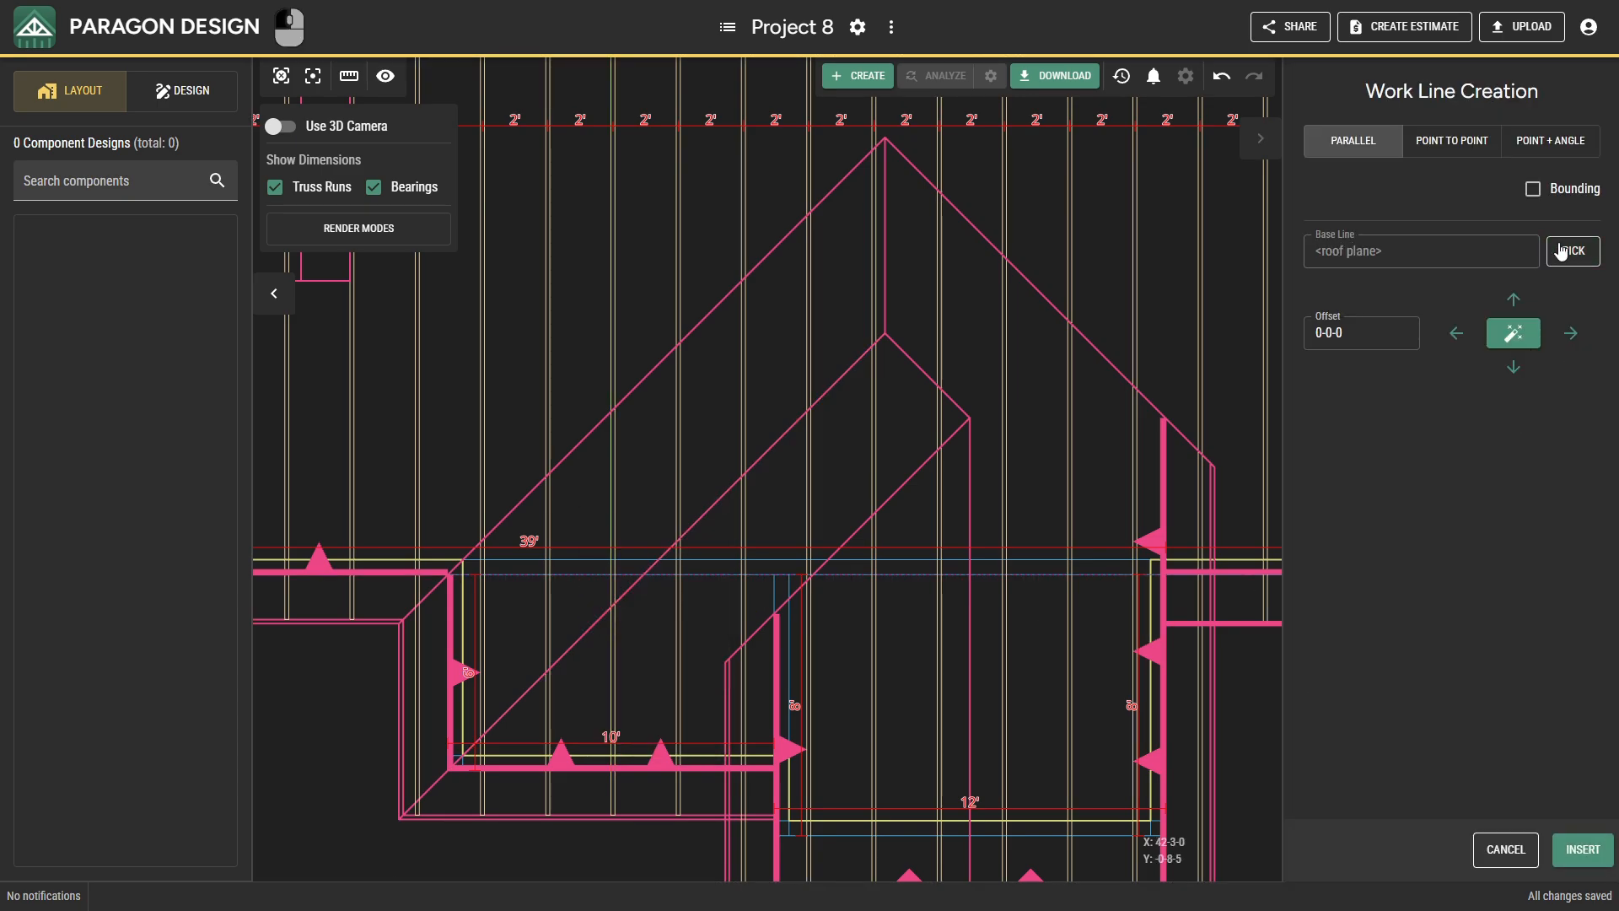
pyautogui.click(1565, 194)
pyautogui.click(1582, 849)
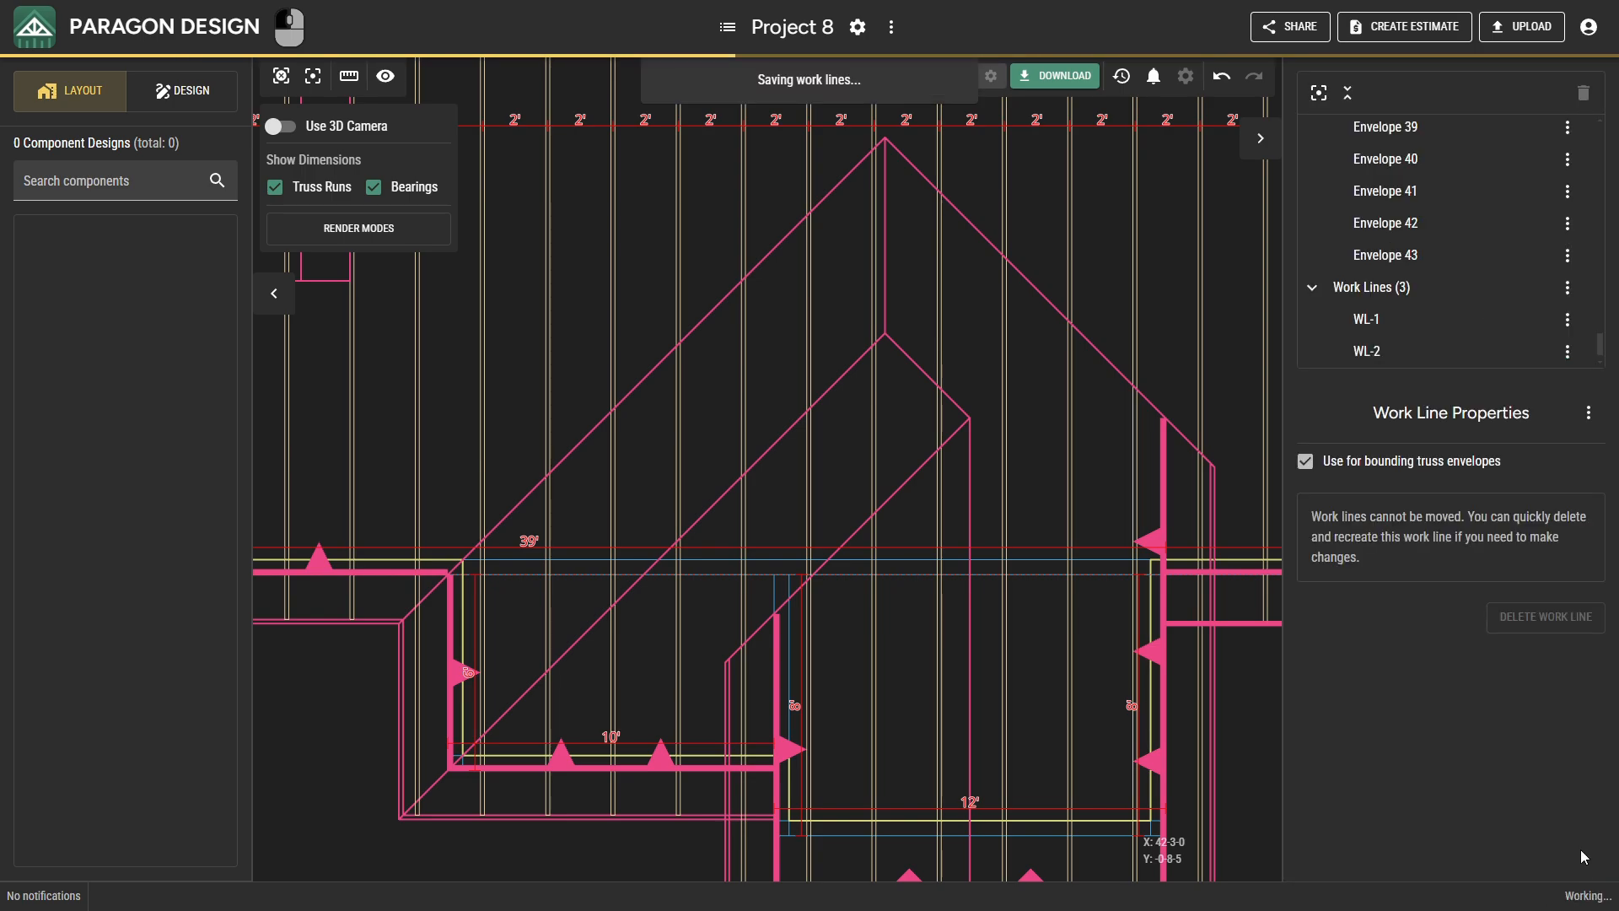
# Select the eleven truss envelopes running through the 10' and 12' front projections and recalculate only their right ends.
pyautogui.keyDown('ctrl'); pyautogui.click(1131, 482); pyautogui.keyUp('ctrl')
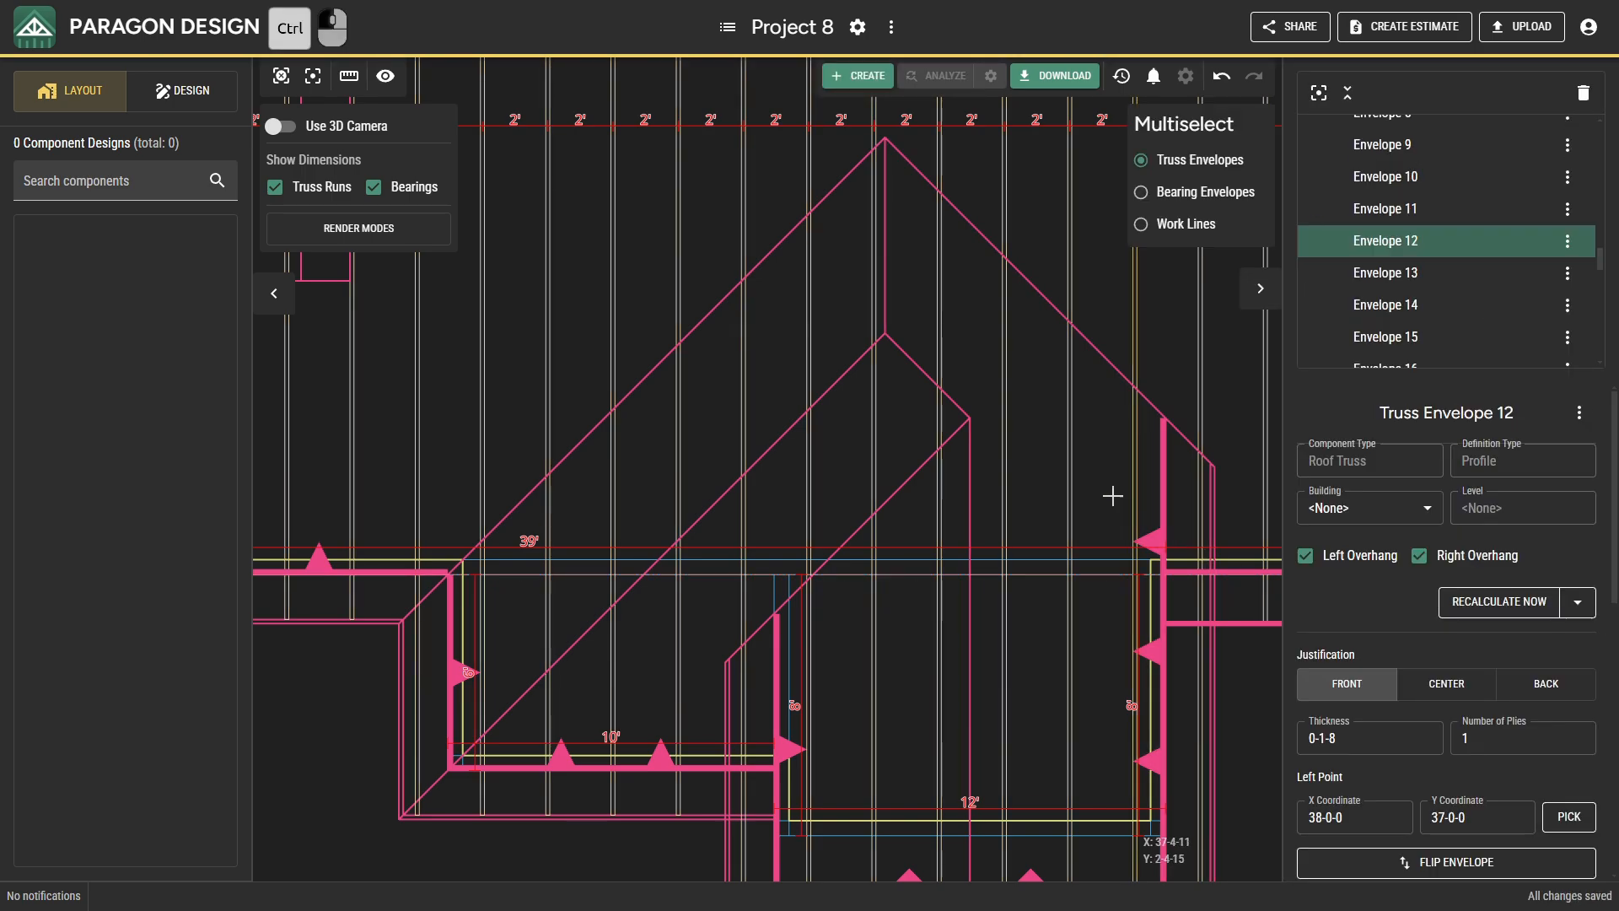
pyautogui.keyDown('ctrl'); pyautogui.moveTo(1131, 495); pyautogui.dragTo(479, 484); pyautogui.keyUp('ctrl')
pyautogui.rightClick(481, 486)
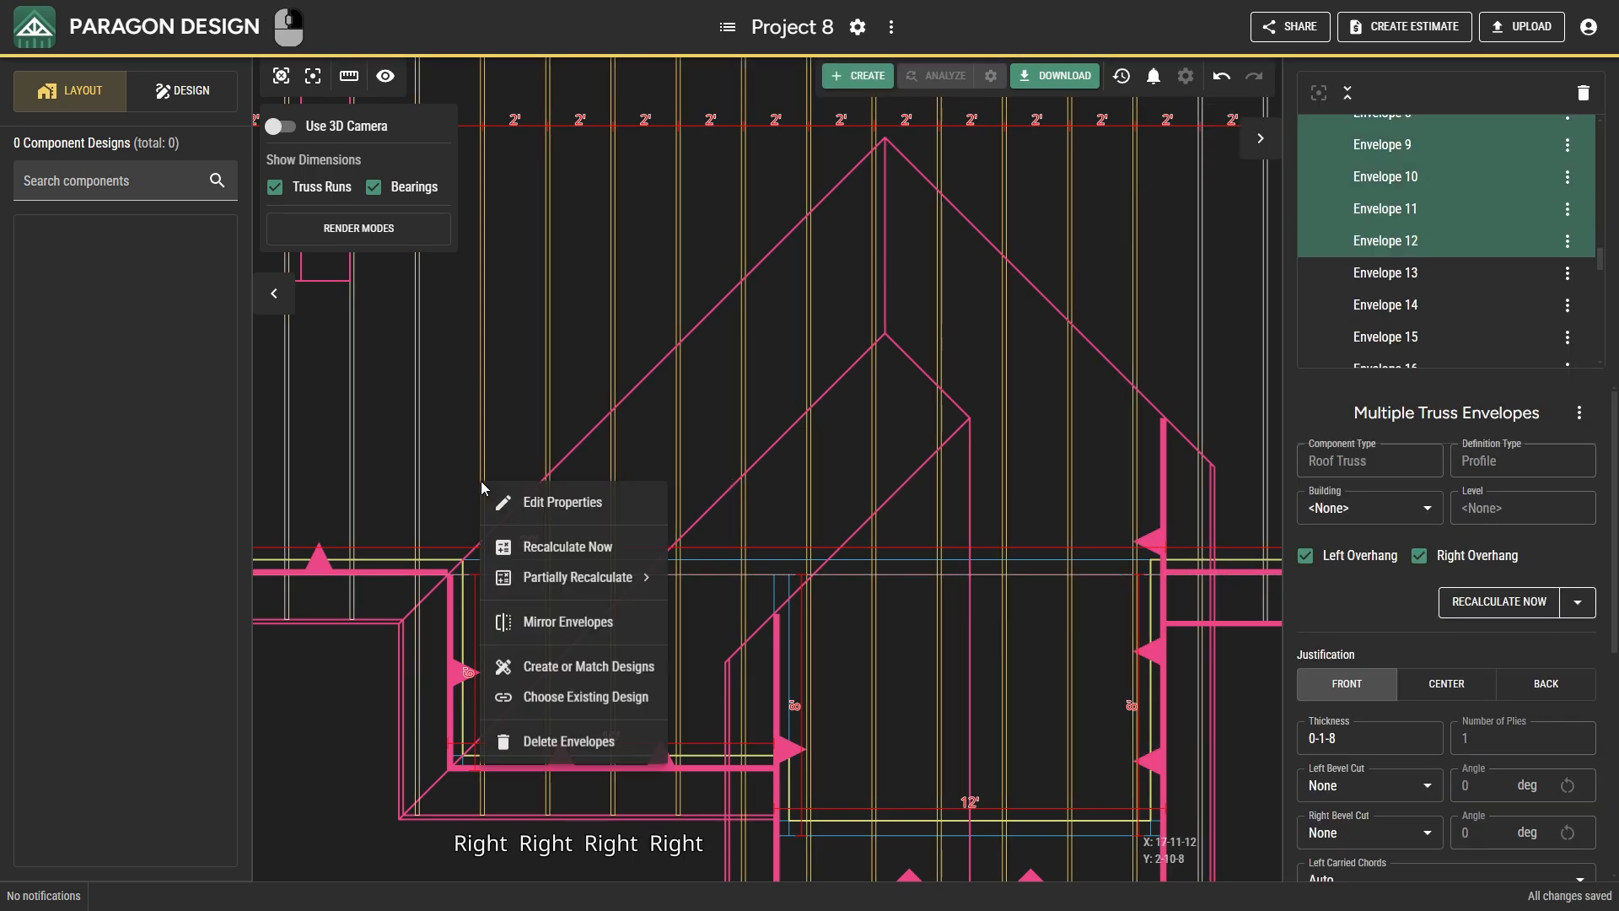
pyautogui.moveTo(641, 577)
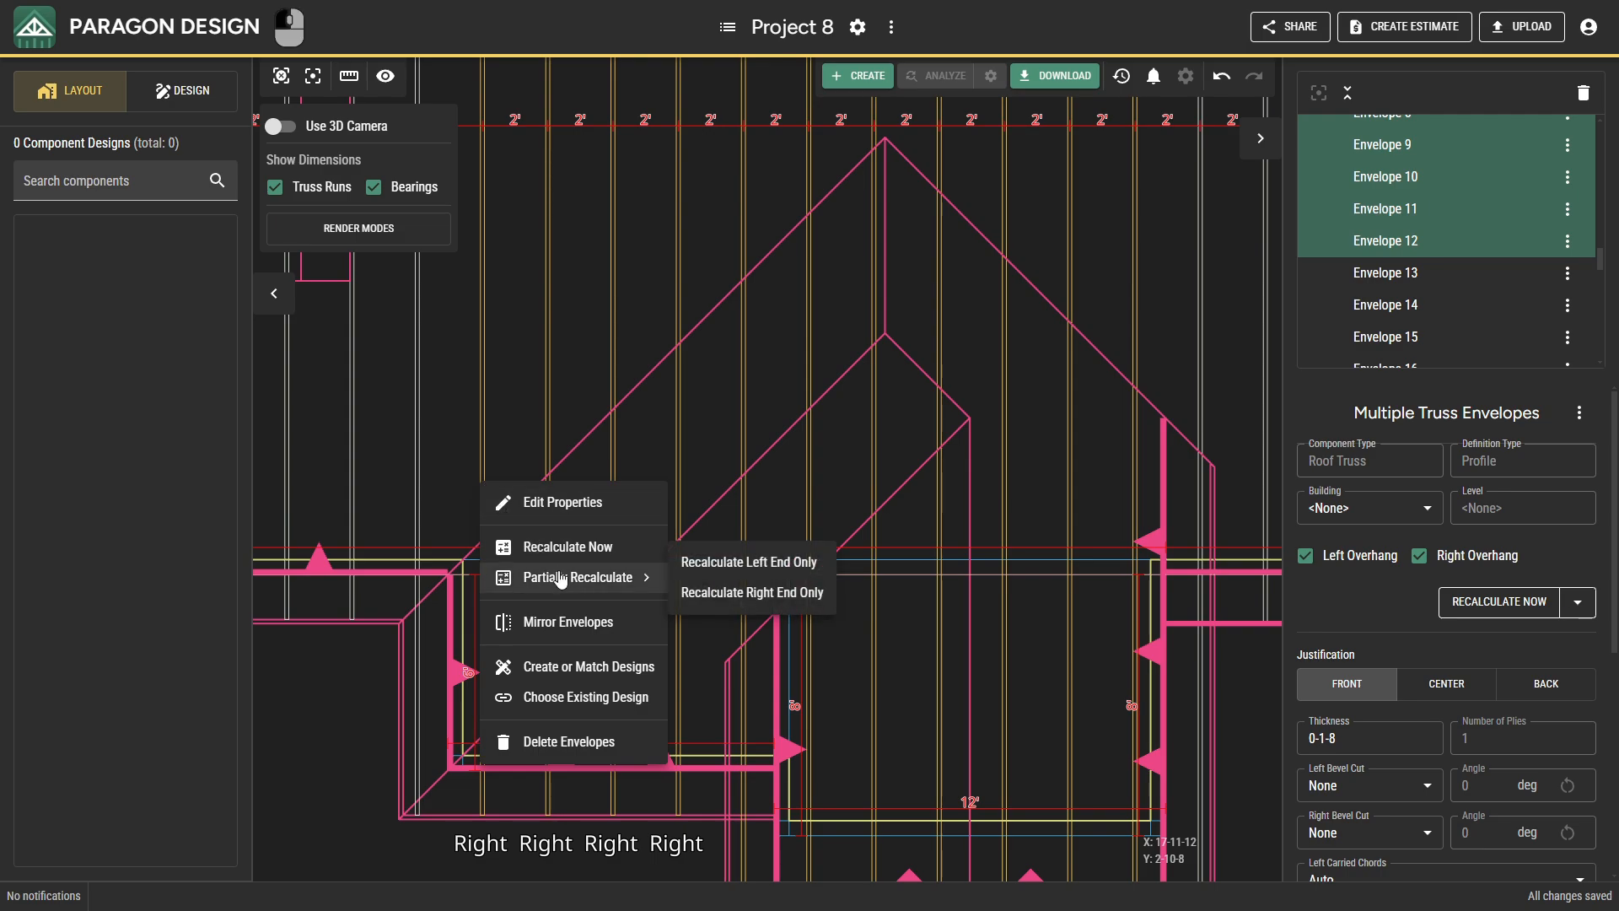
pyautogui.click(699, 590)
pyautogui.press('Escape')
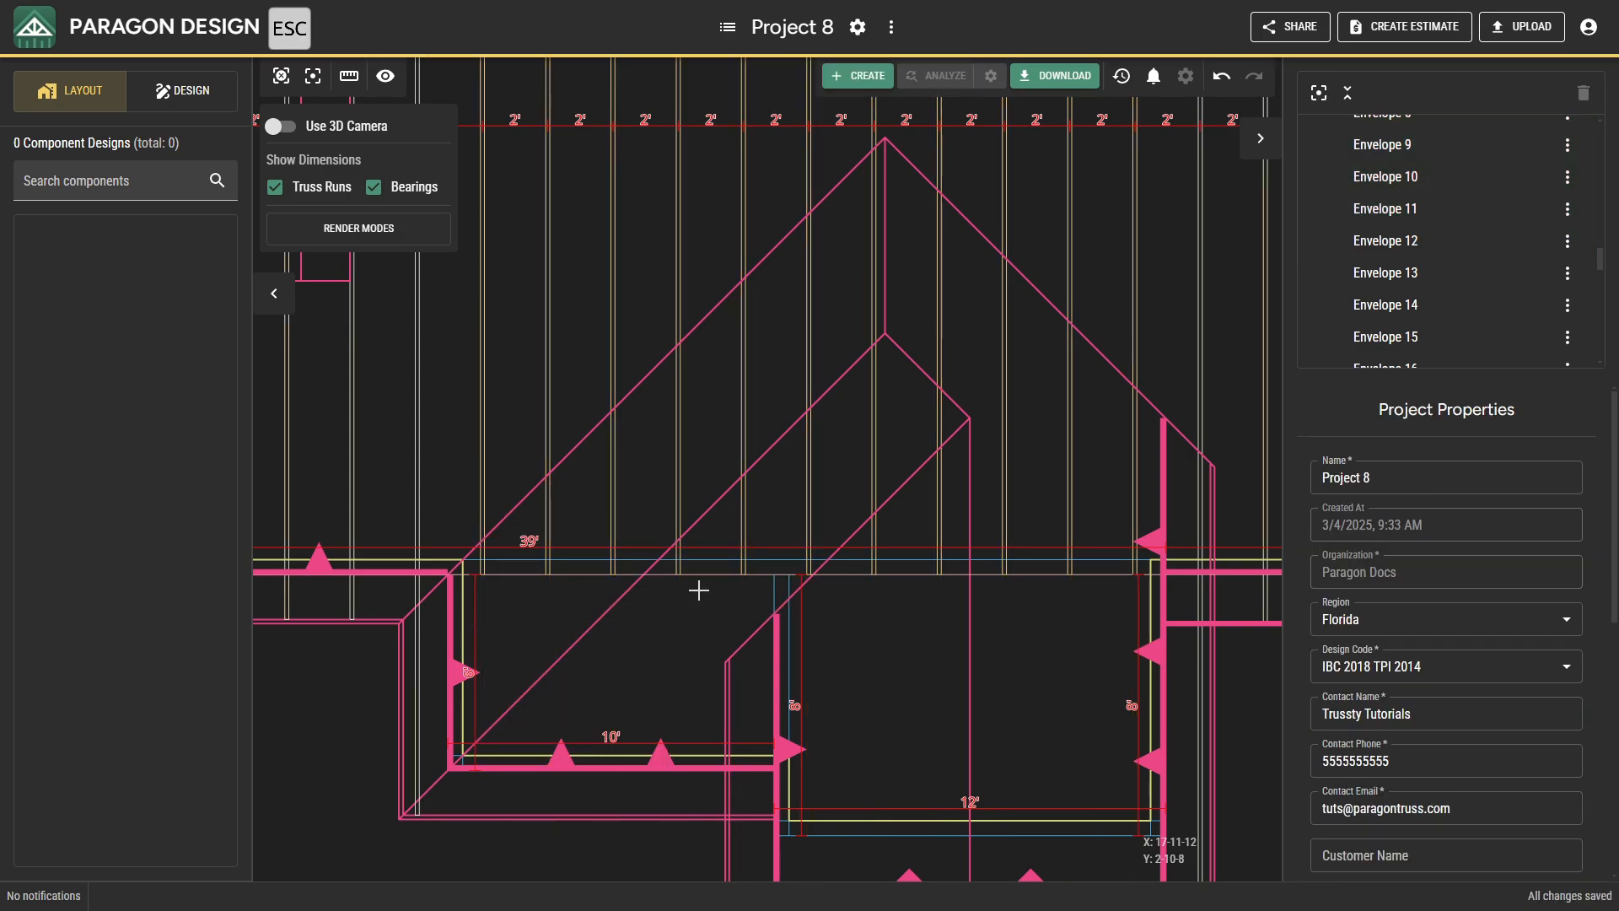
# Re-pick the right point of the truss envelope just west of the 10' front projection at X 16-0-0, Y -1-0-0.
pyautogui.moveTo(689, 593); pyautogui.dragTo(771, 612)
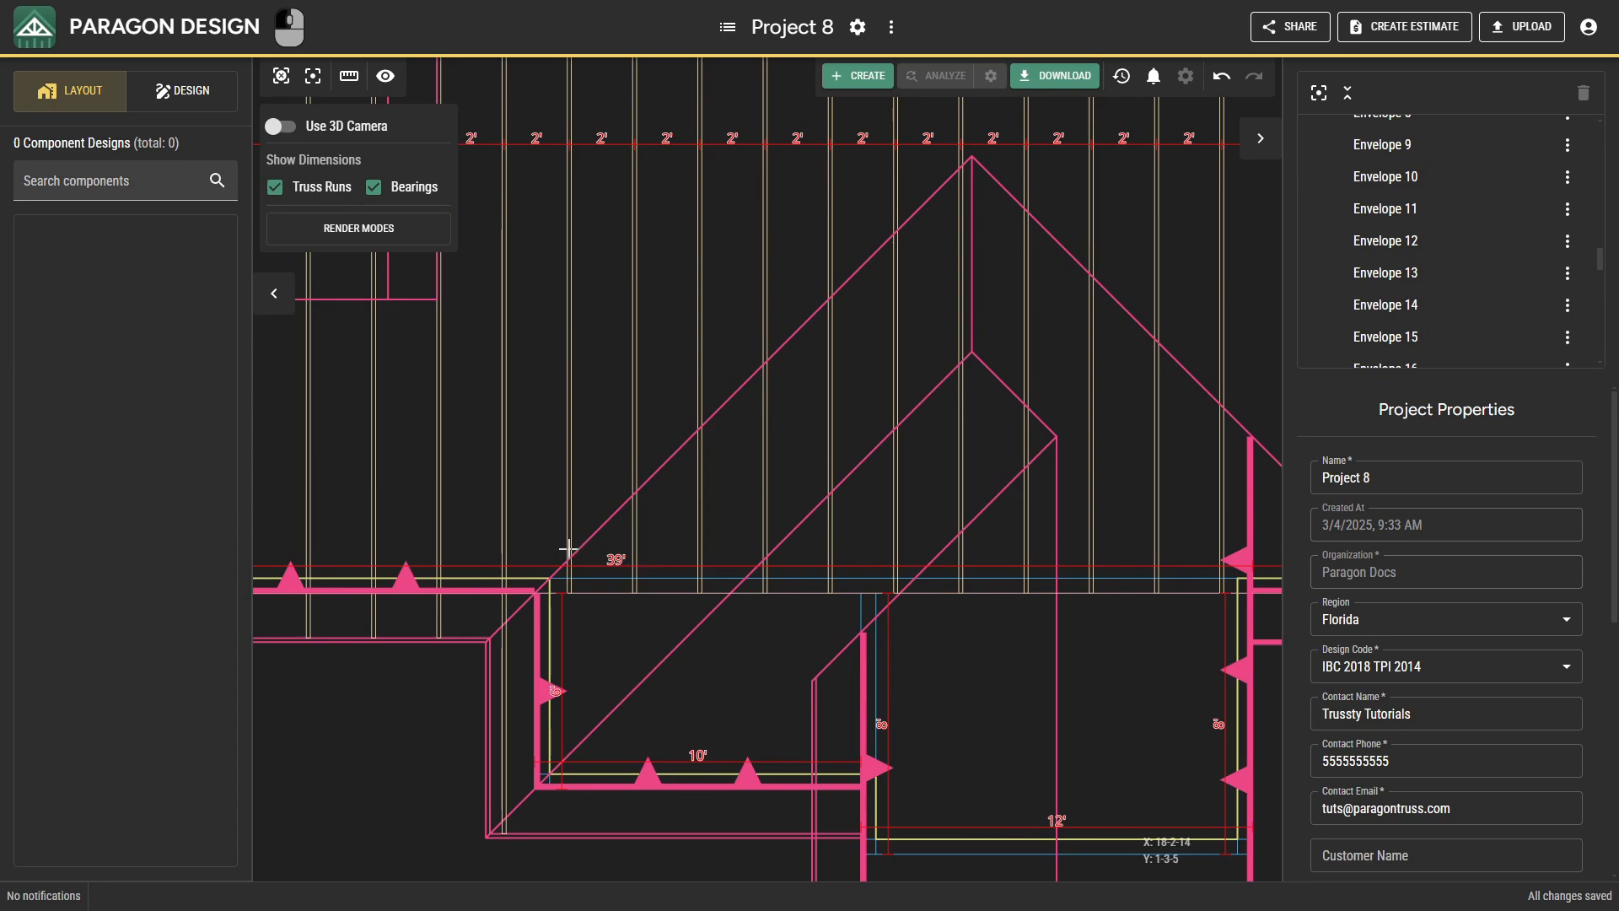
pyautogui.click(505, 523)
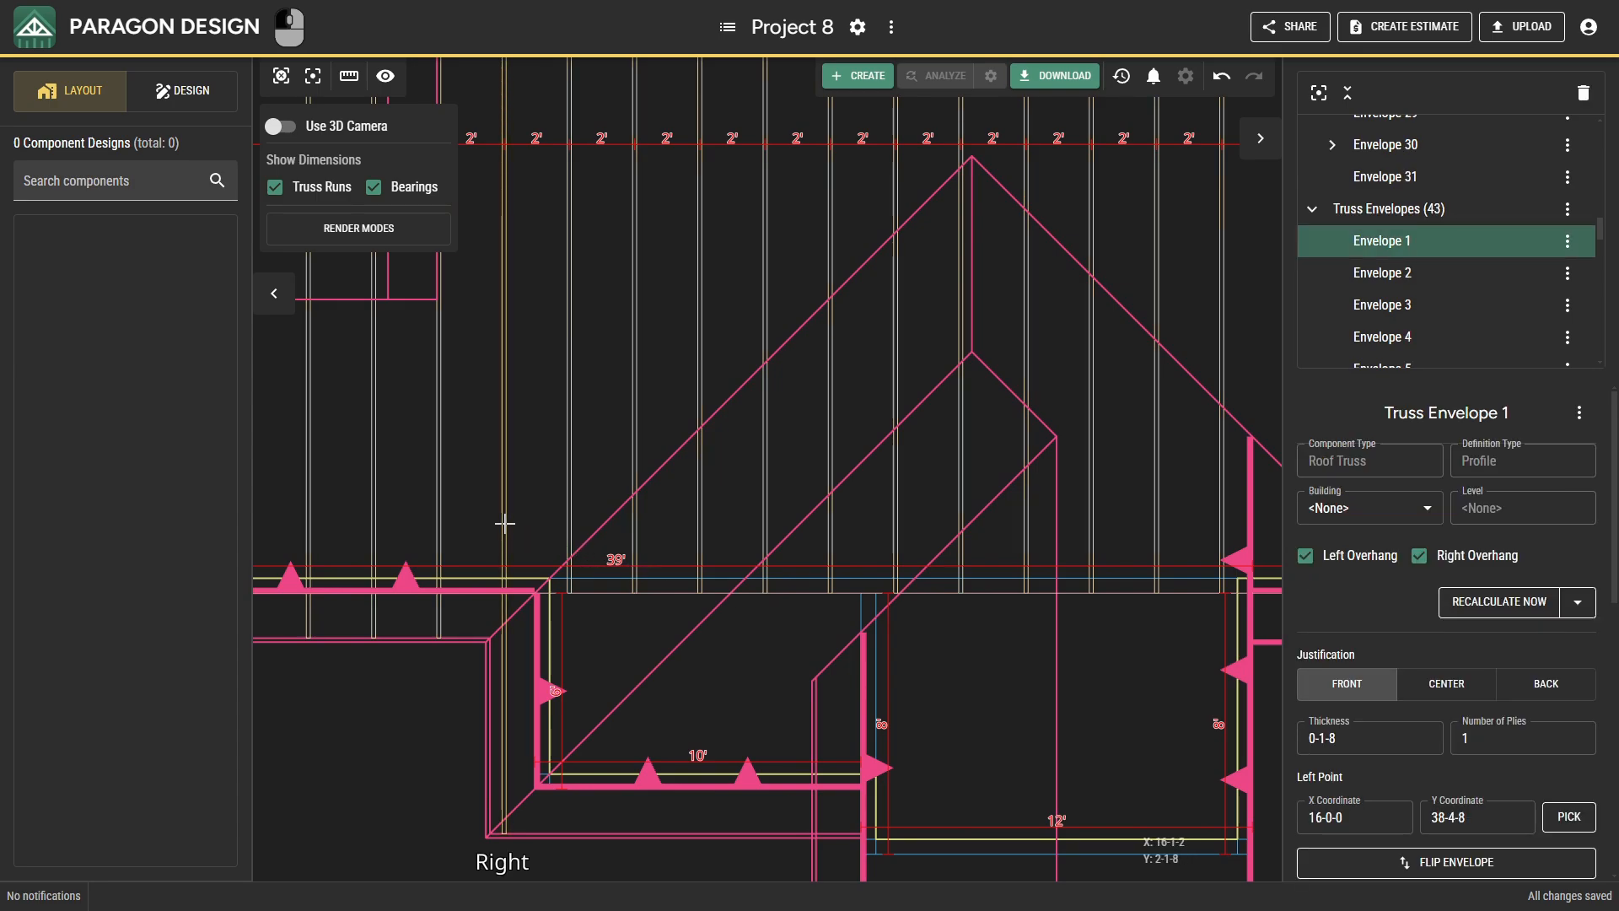
pyautogui.scroll(-3, 1526, 732)
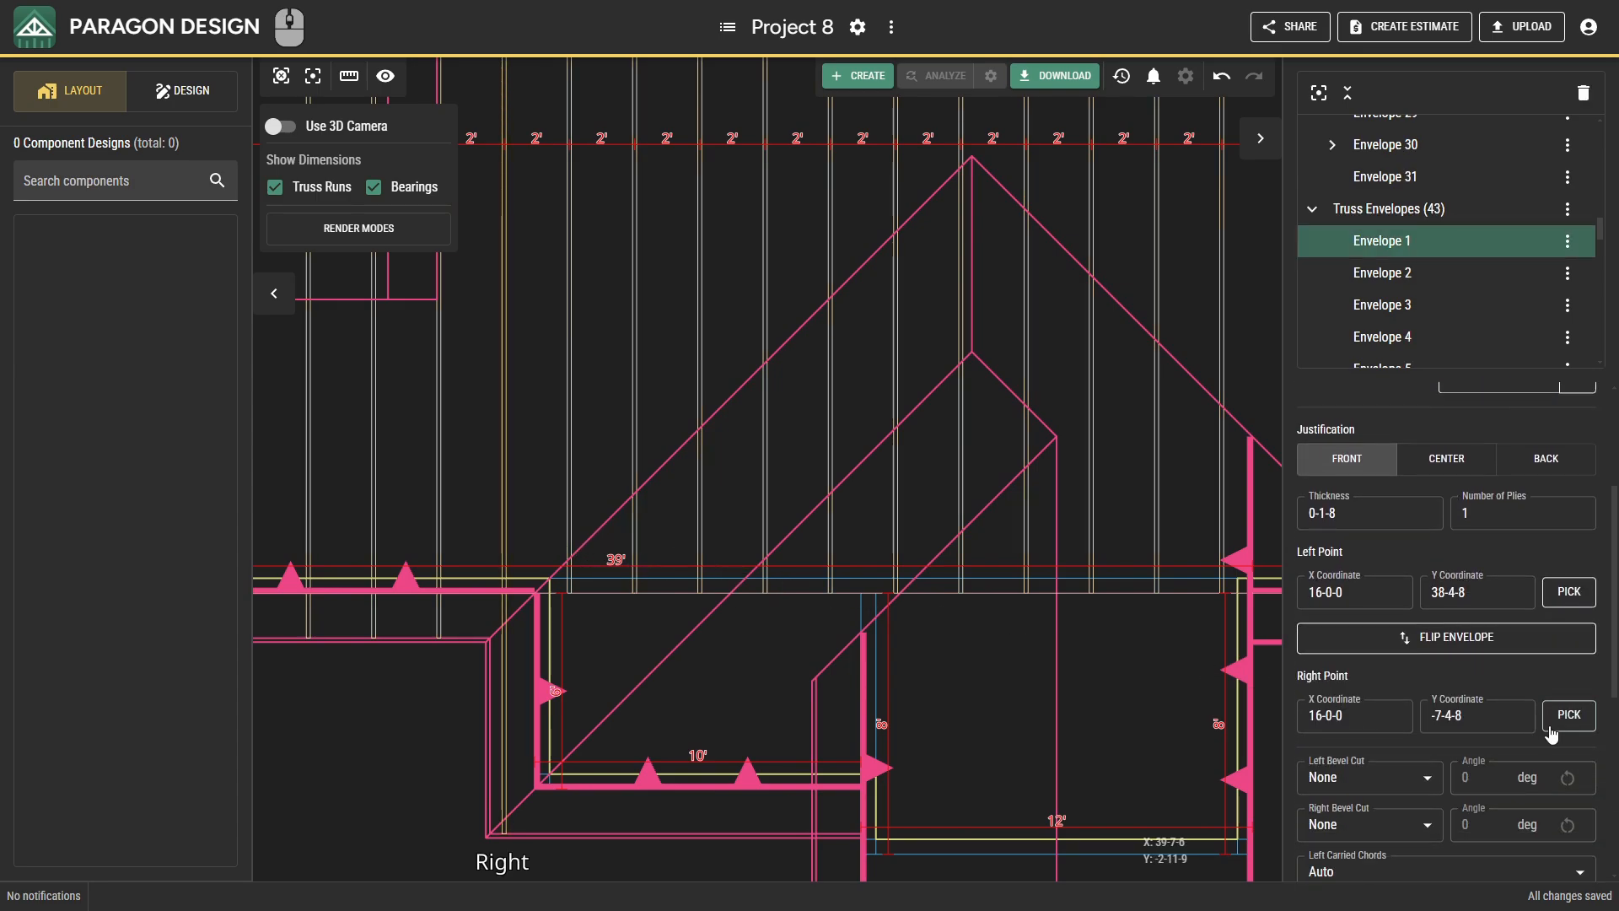
pyautogui.click(1562, 714)
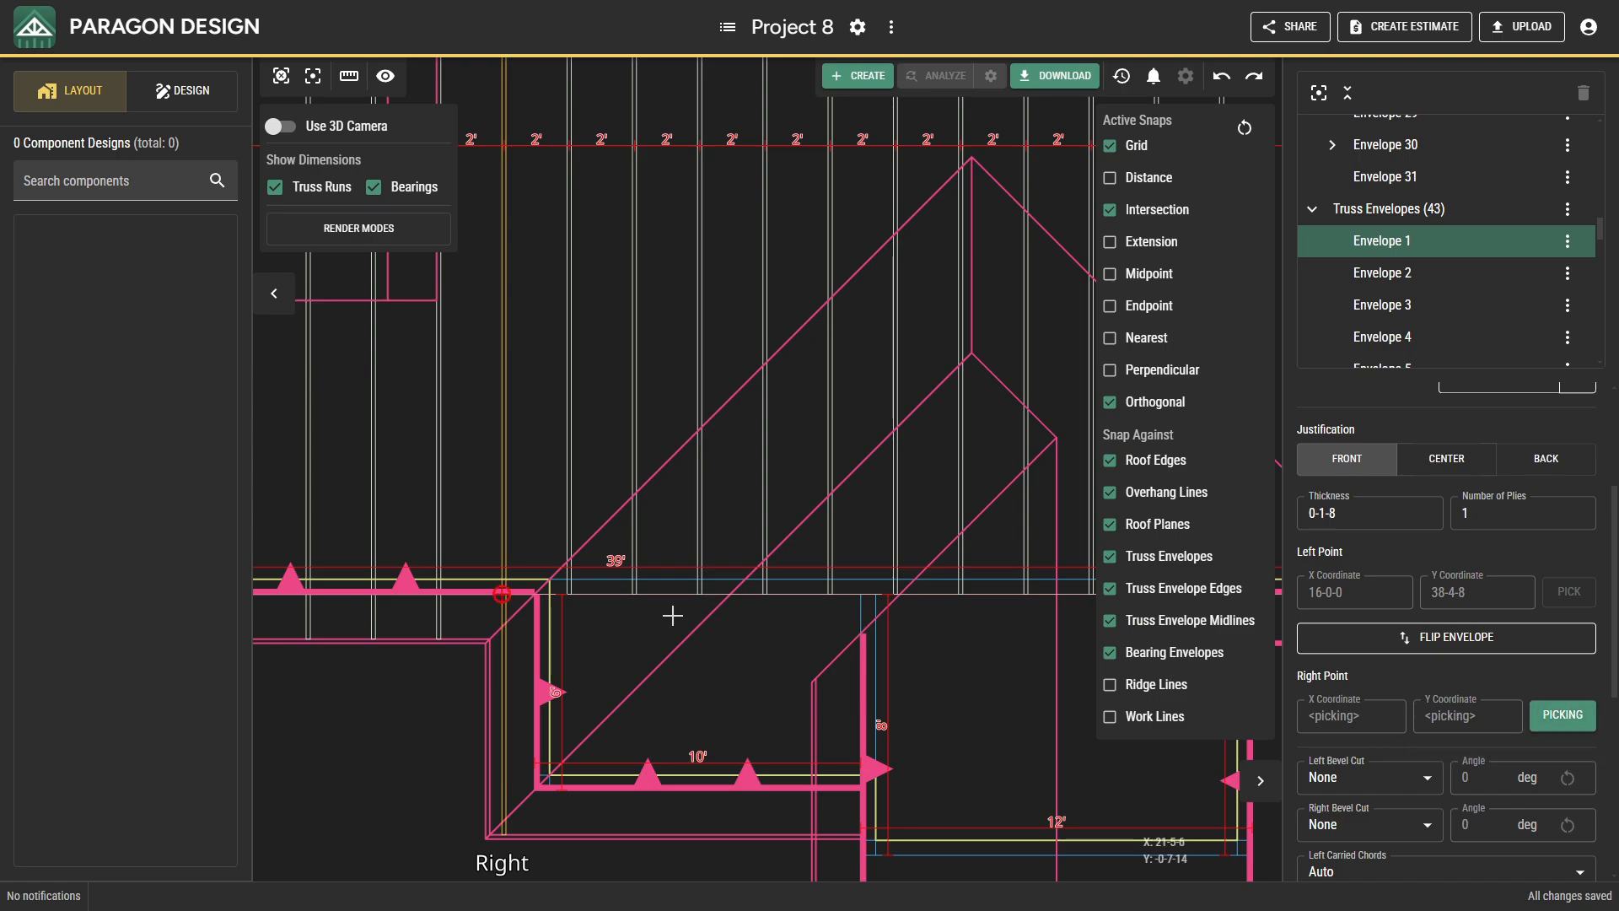
pyautogui.scroll(2, 535, 622)
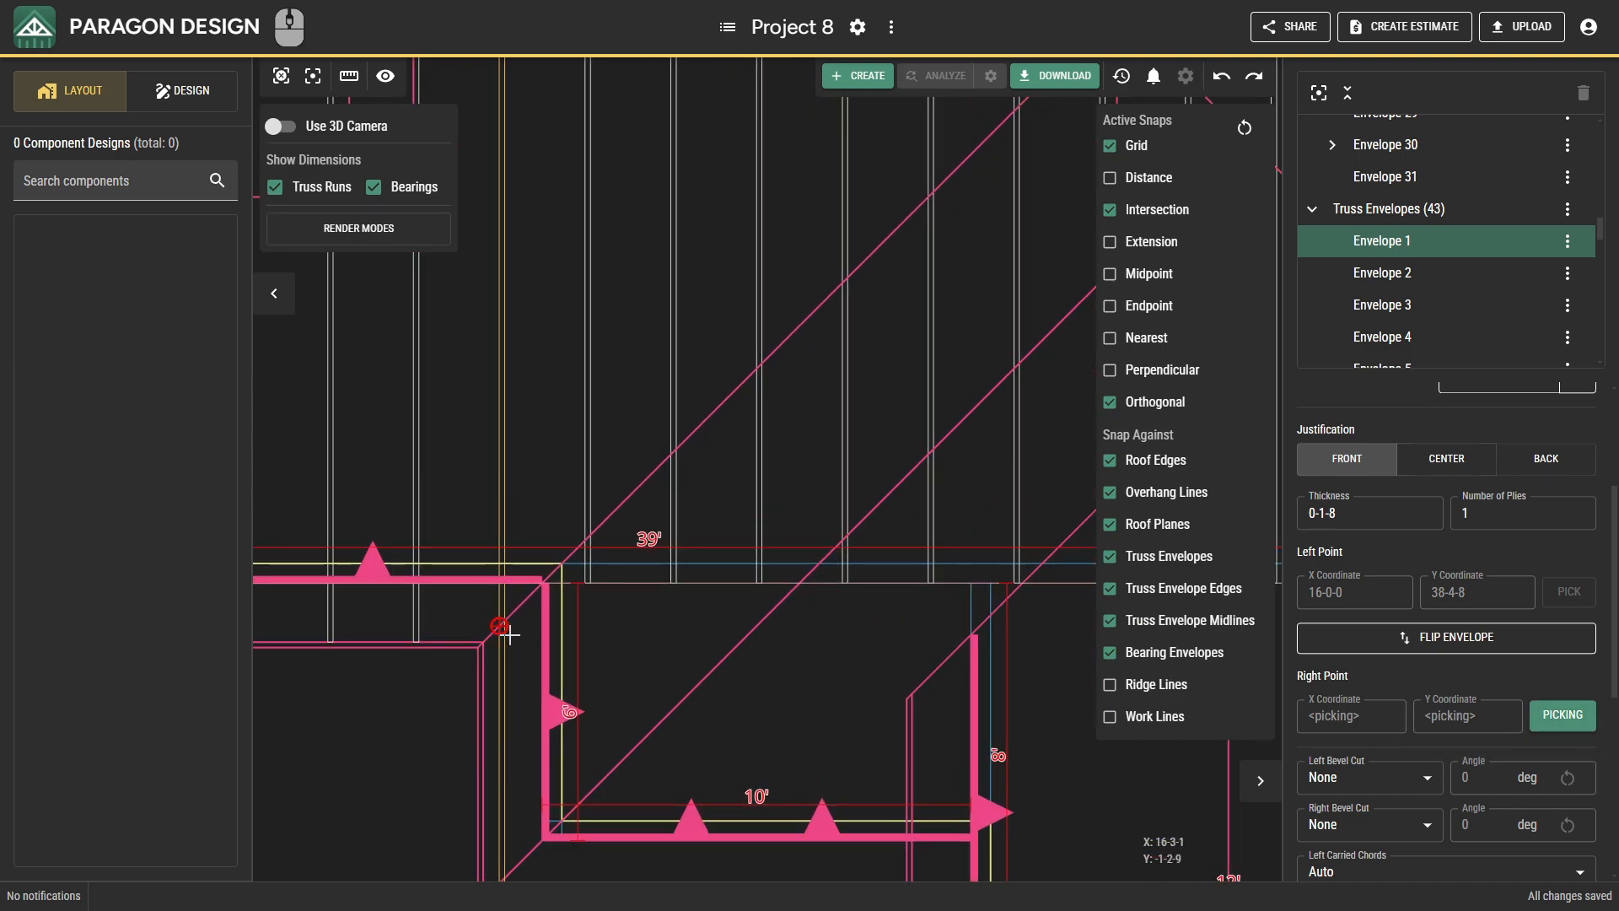
pyautogui.click(508, 633)
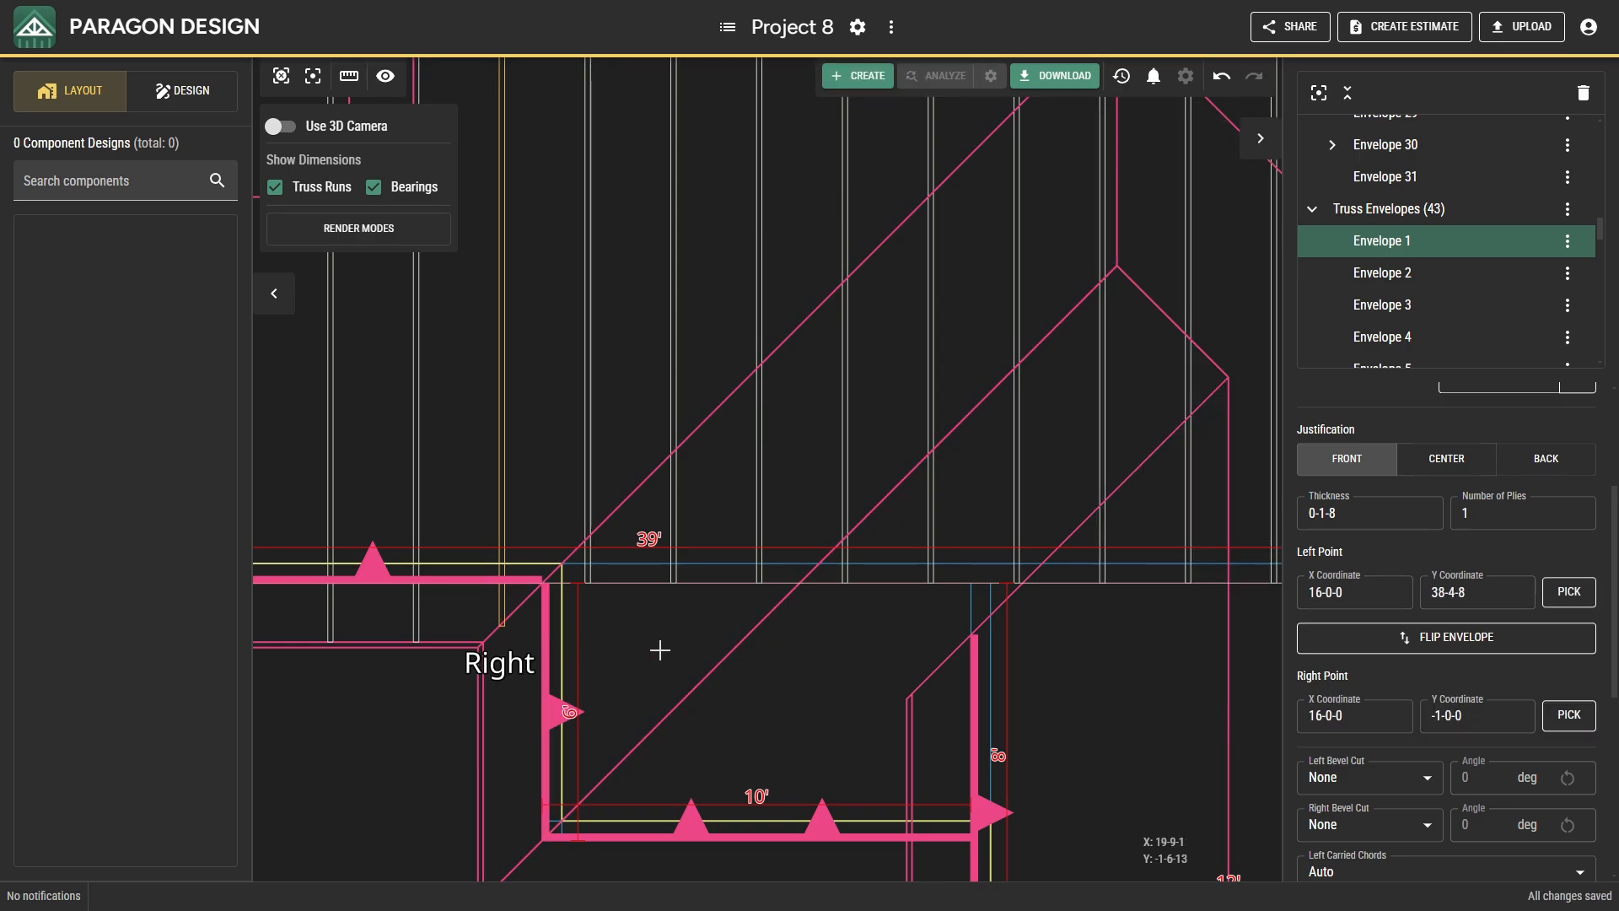
# Re-pick the right point of the truss envelope just east of the 12' front projection where it crosses the adjoining 8' wall's overhang edge.
pyautogui.moveTo(659, 650); pyautogui.dragTo(426, 500)
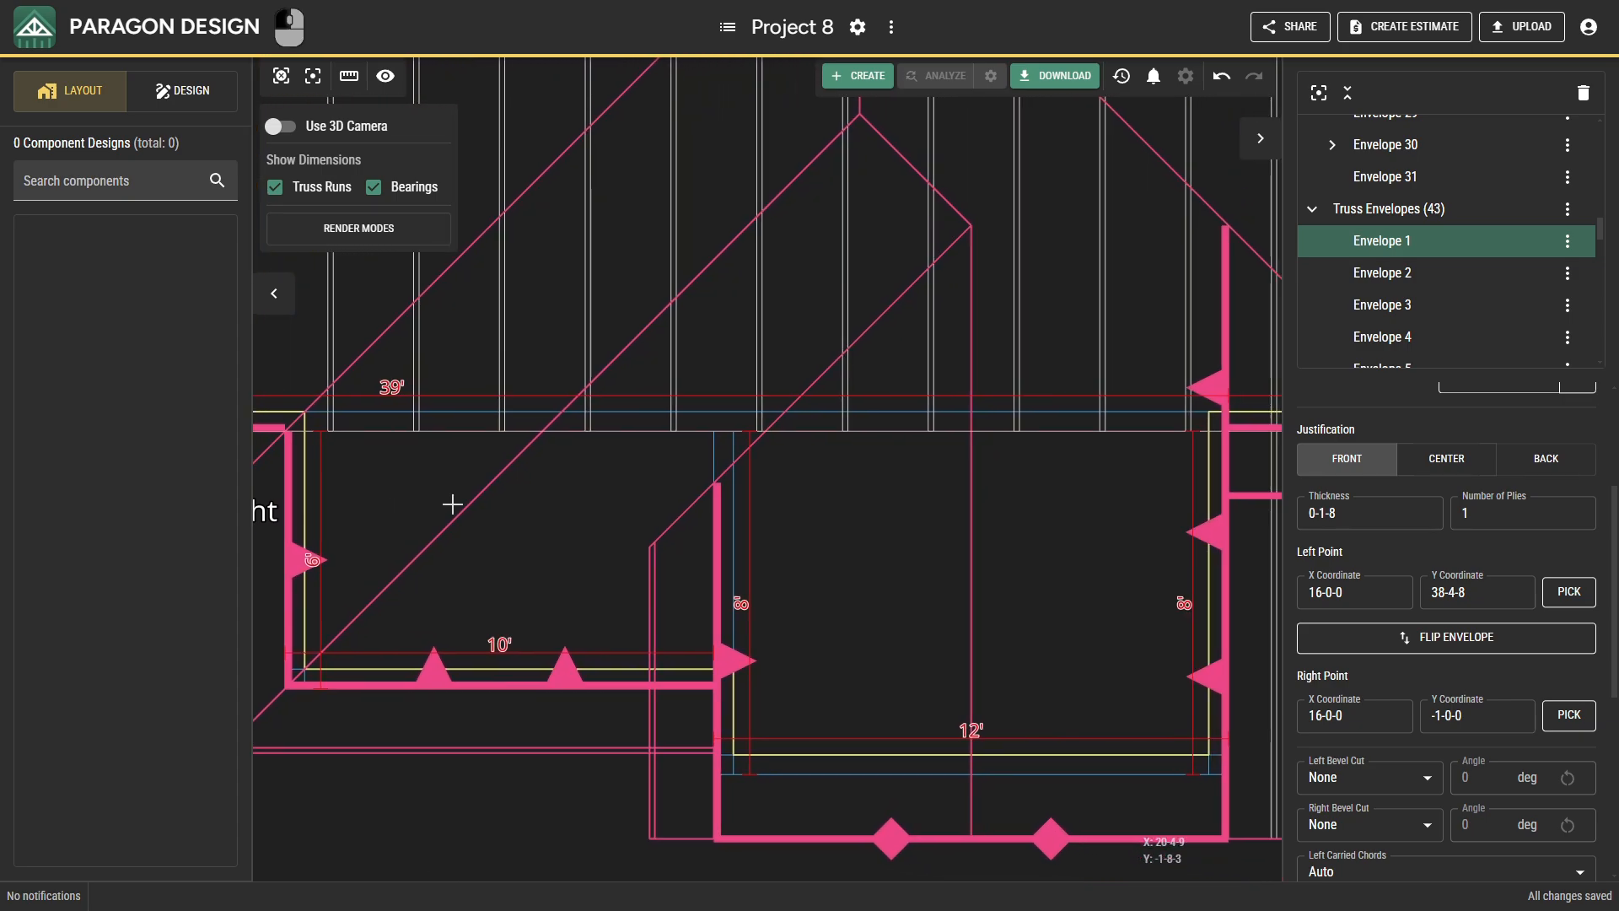
pyautogui.moveTo(997, 519); pyautogui.dragTo(817, 582)
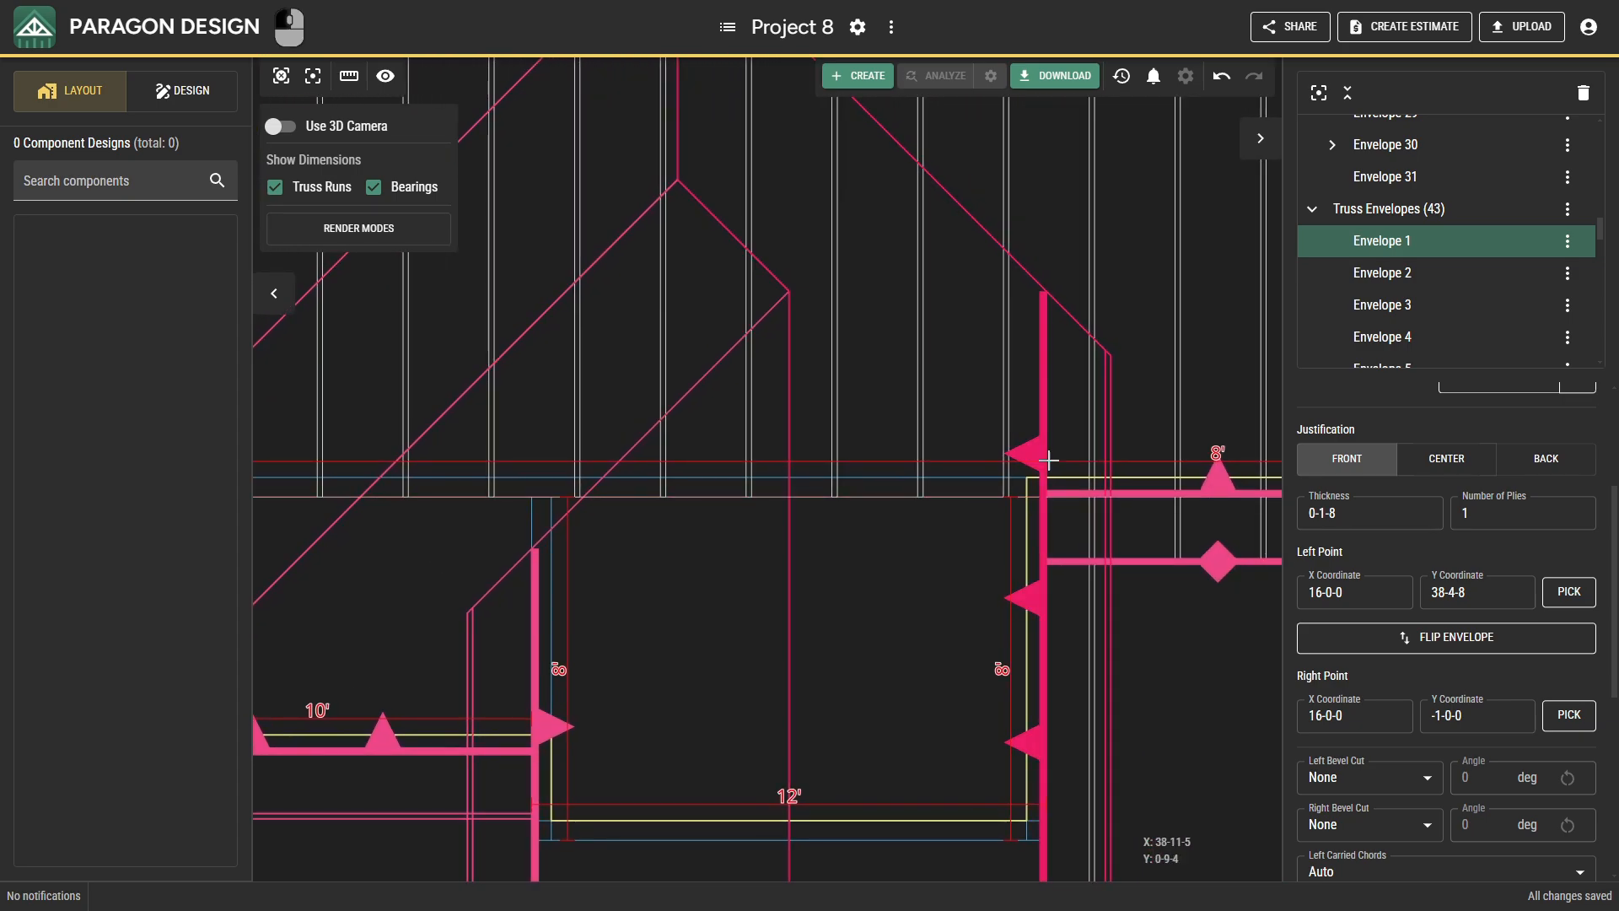
pyautogui.click(1089, 431)
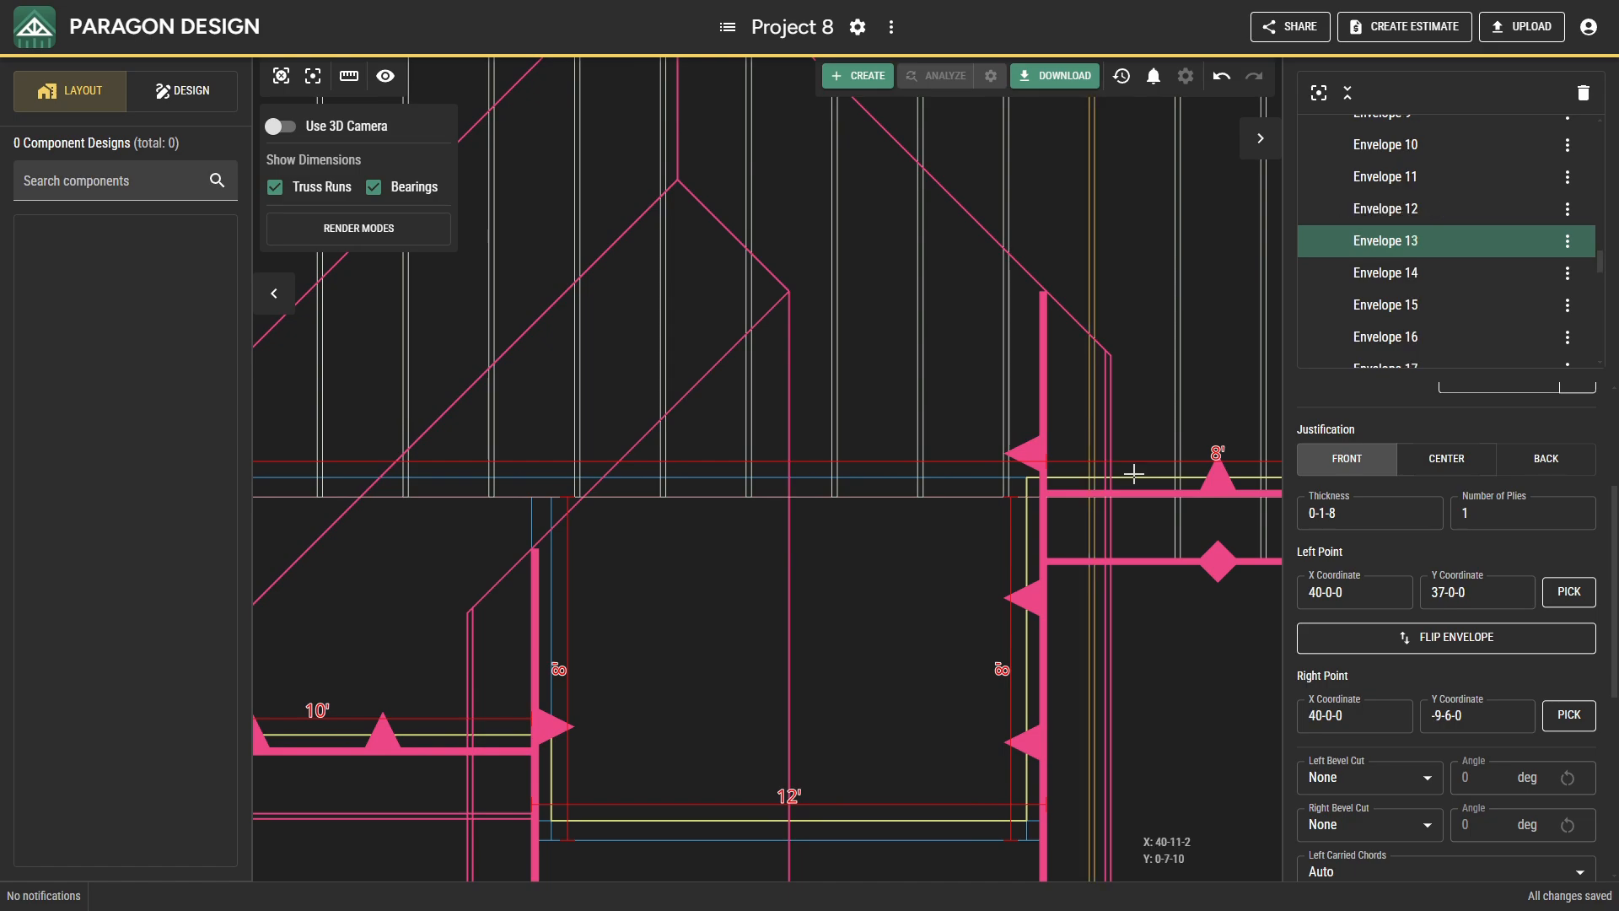
pyautogui.moveTo(1192, 629); pyautogui.dragTo(1156, 560, button='right')
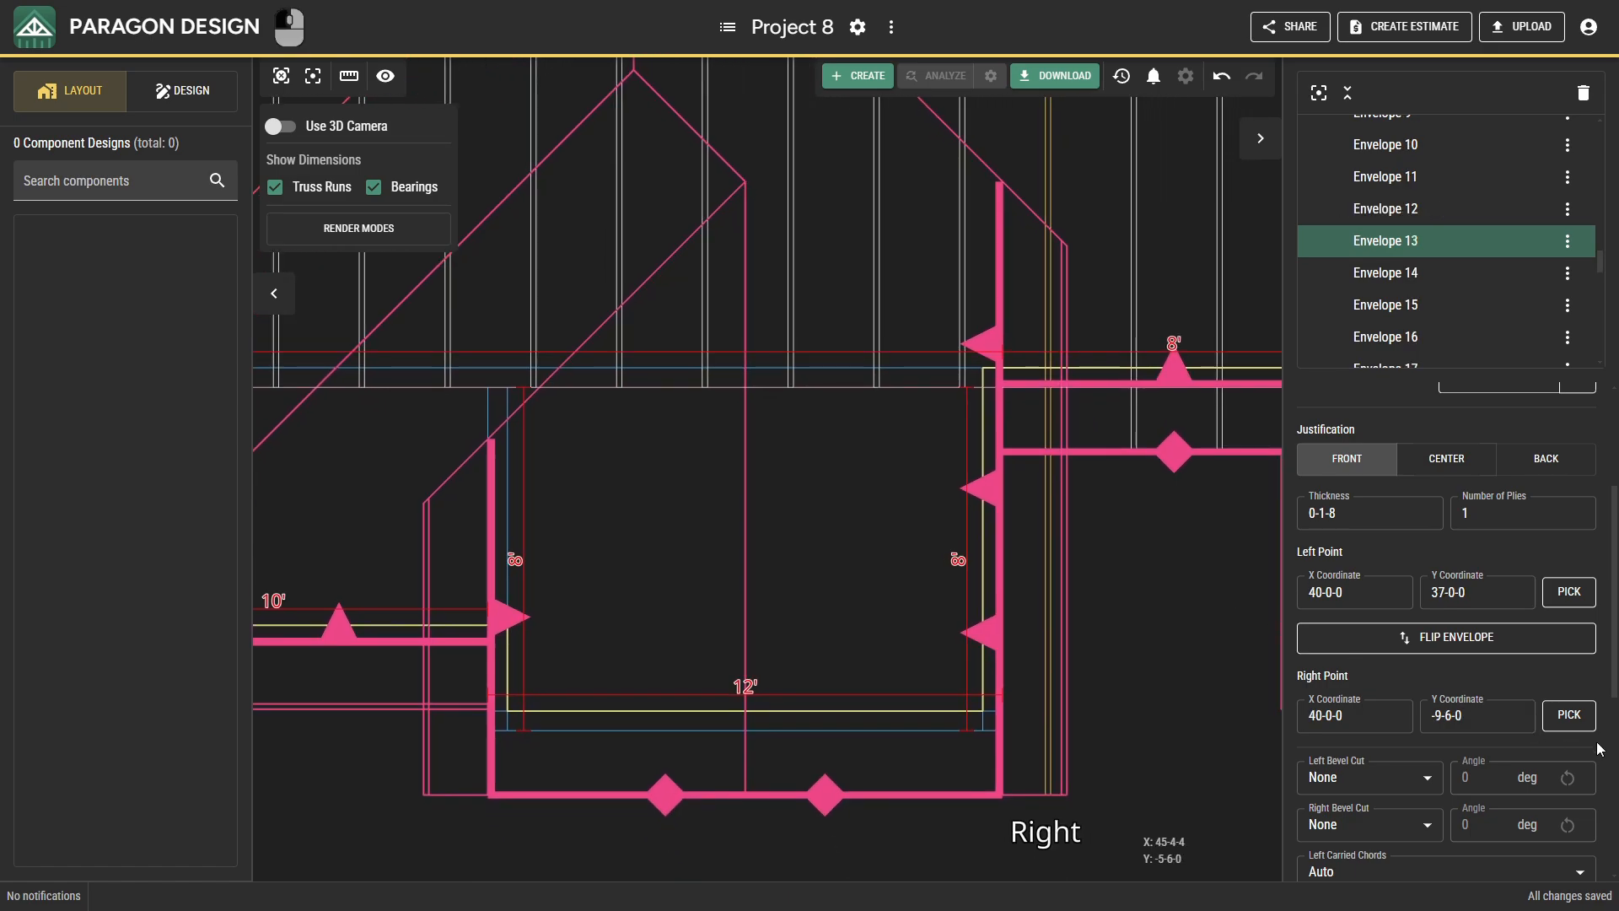
pyautogui.click(1569, 715)
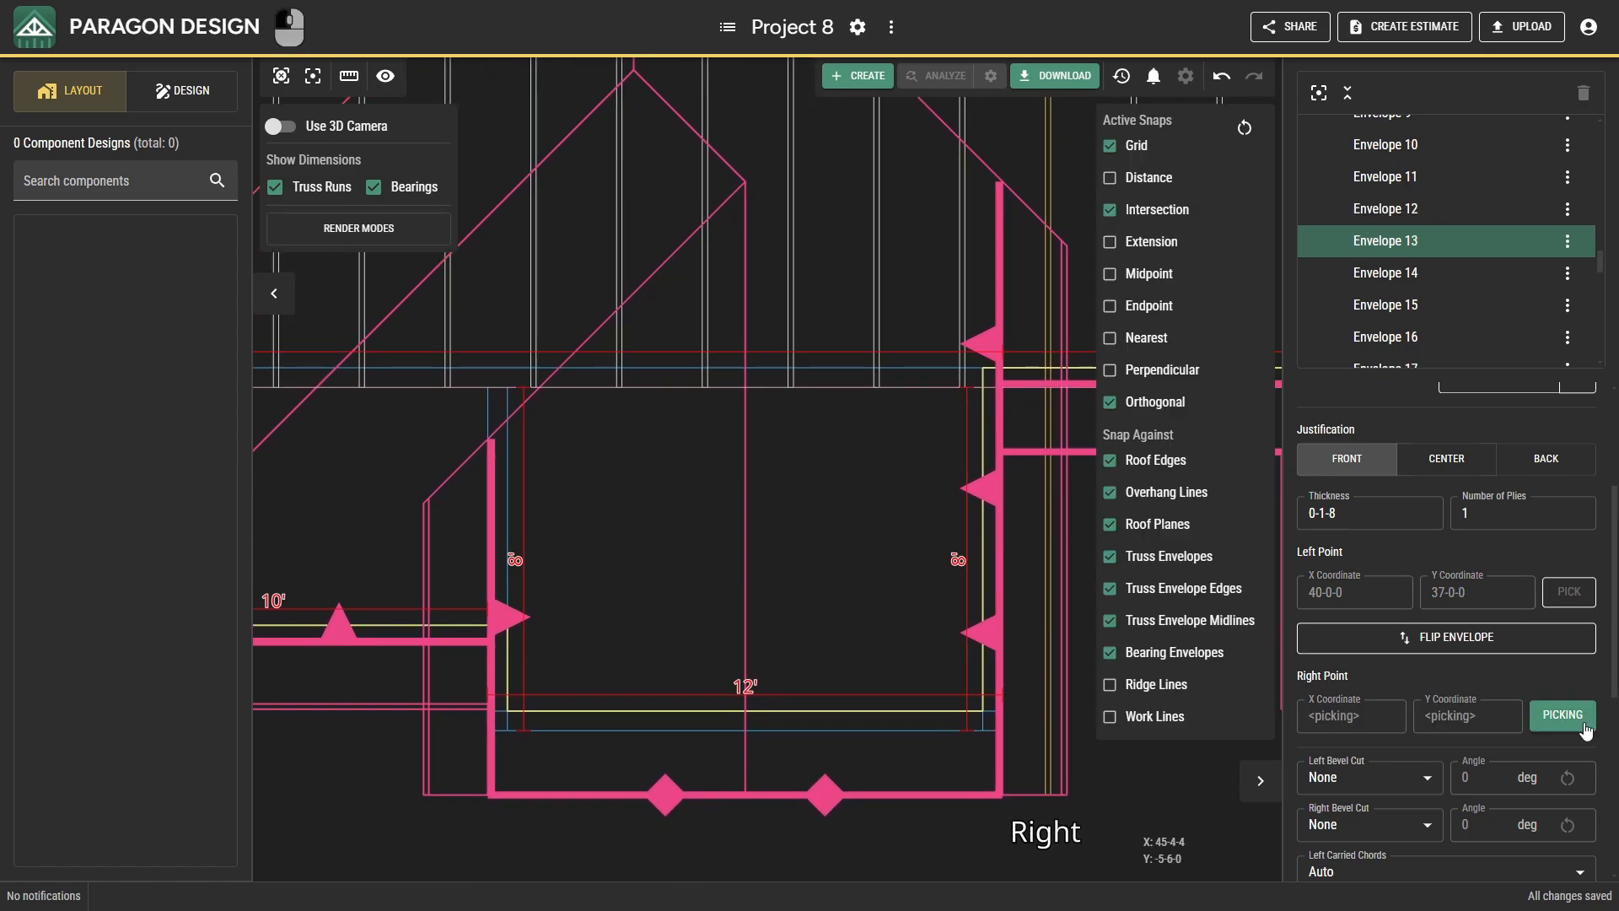
pyautogui.click(1058, 461)
pyautogui.moveTo(1041, 489); pyautogui.dragTo(877, 719, button='right')
pyautogui.press('Escape')
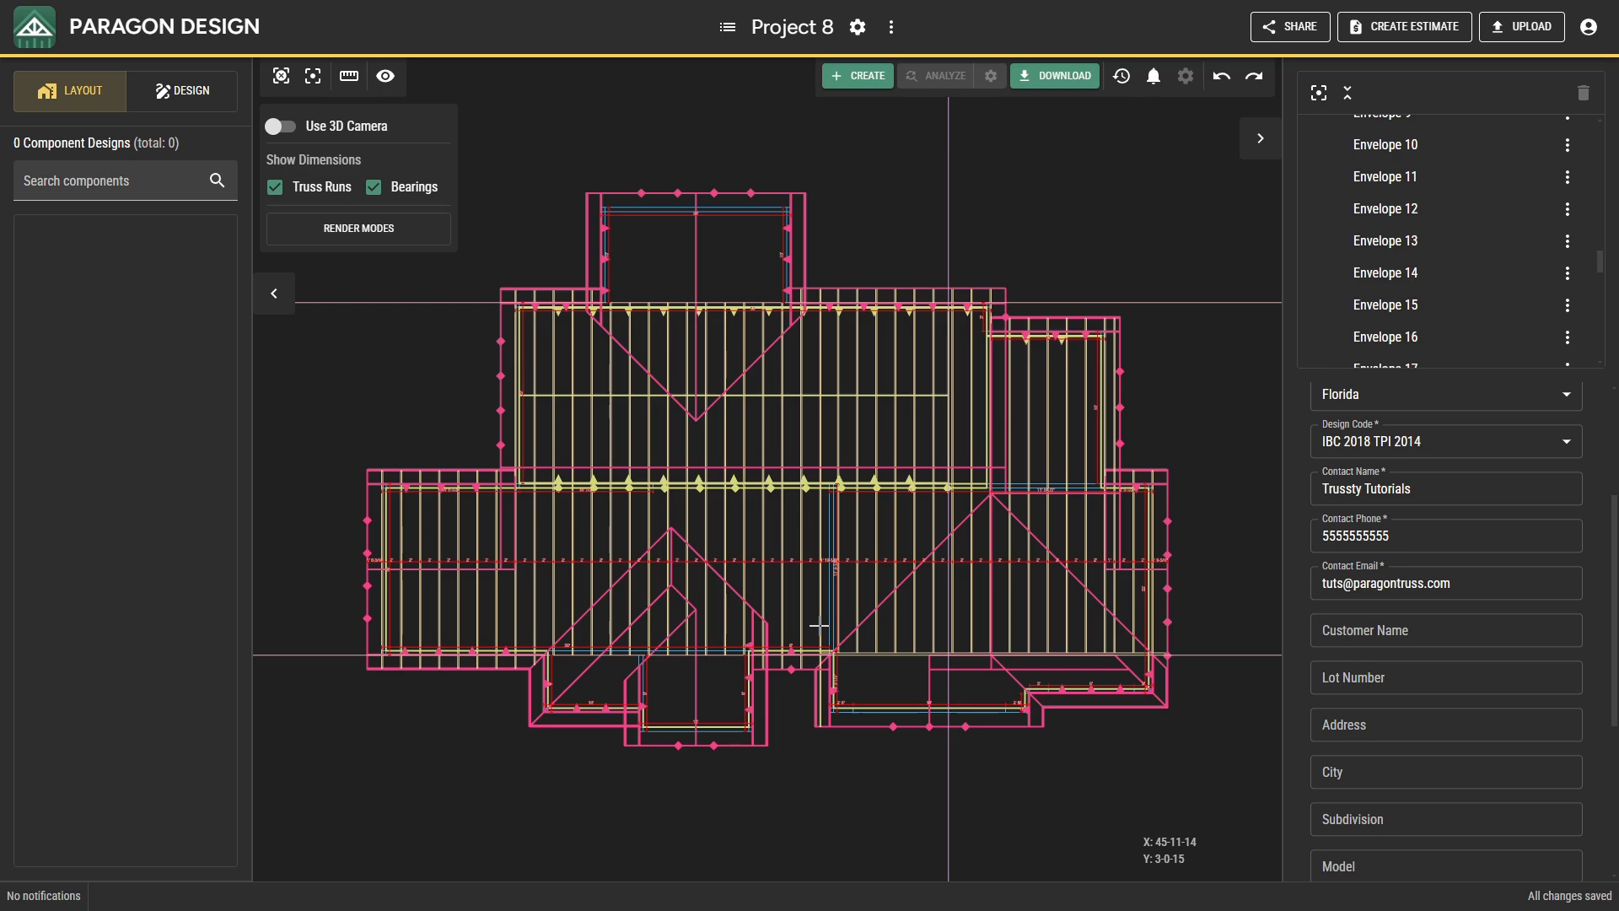
# Re-pick the right point of the truss envelope at X 46-0-0 where it crosses the diagonal roof edge beside the 8' wall.
pyautogui.click(819, 628)
pyautogui.scroll(2, 817, 657)
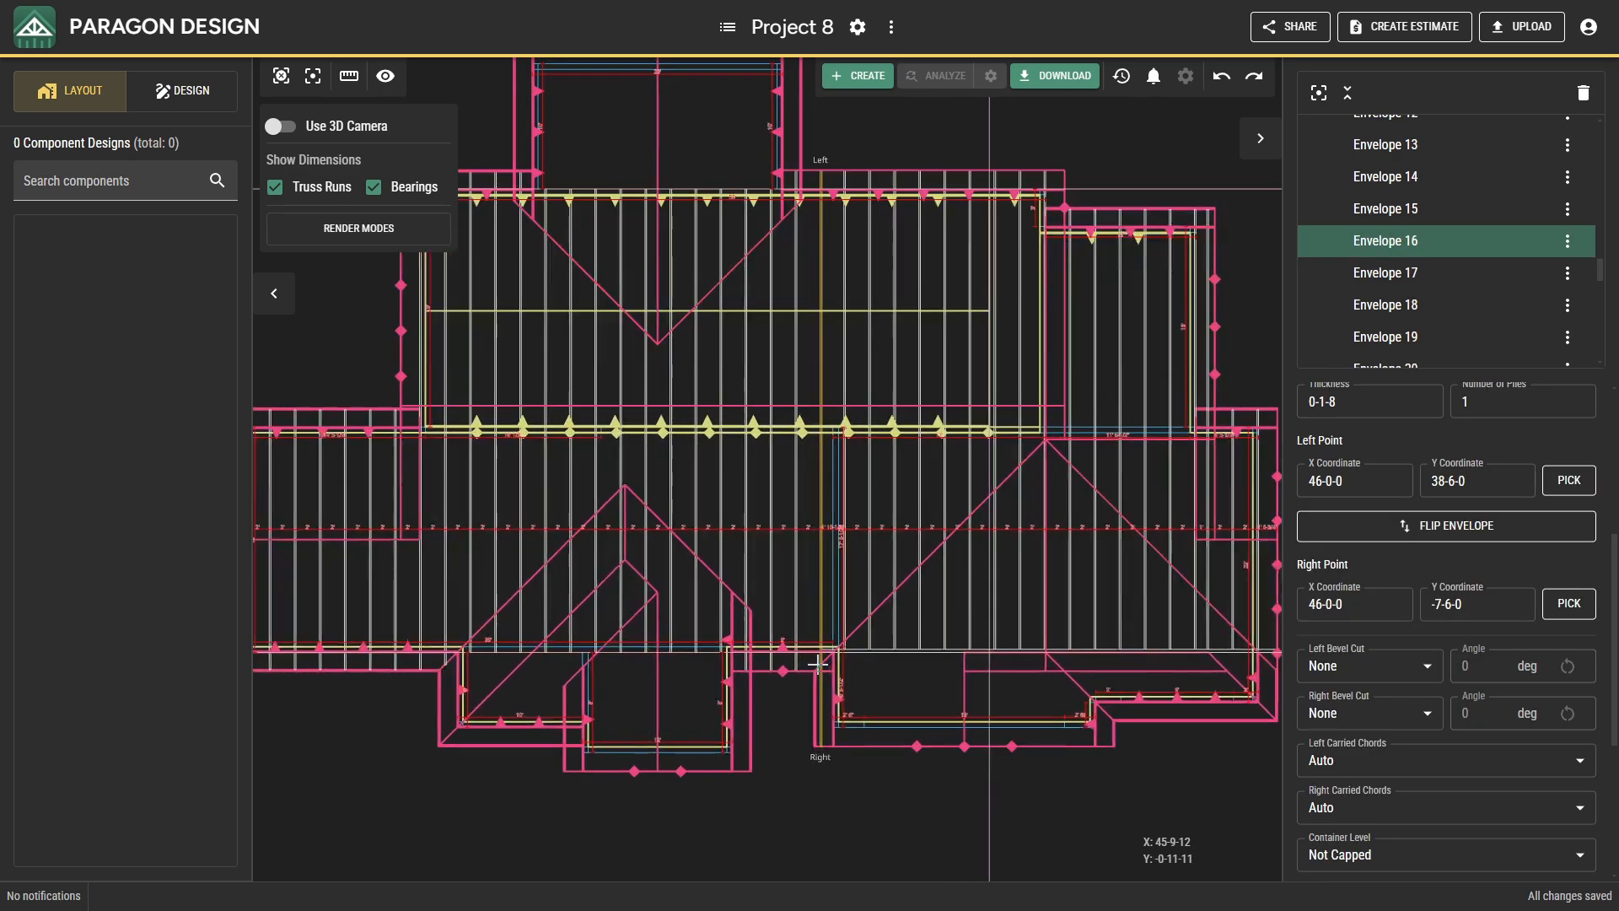
pyautogui.scroll(4, 817, 664)
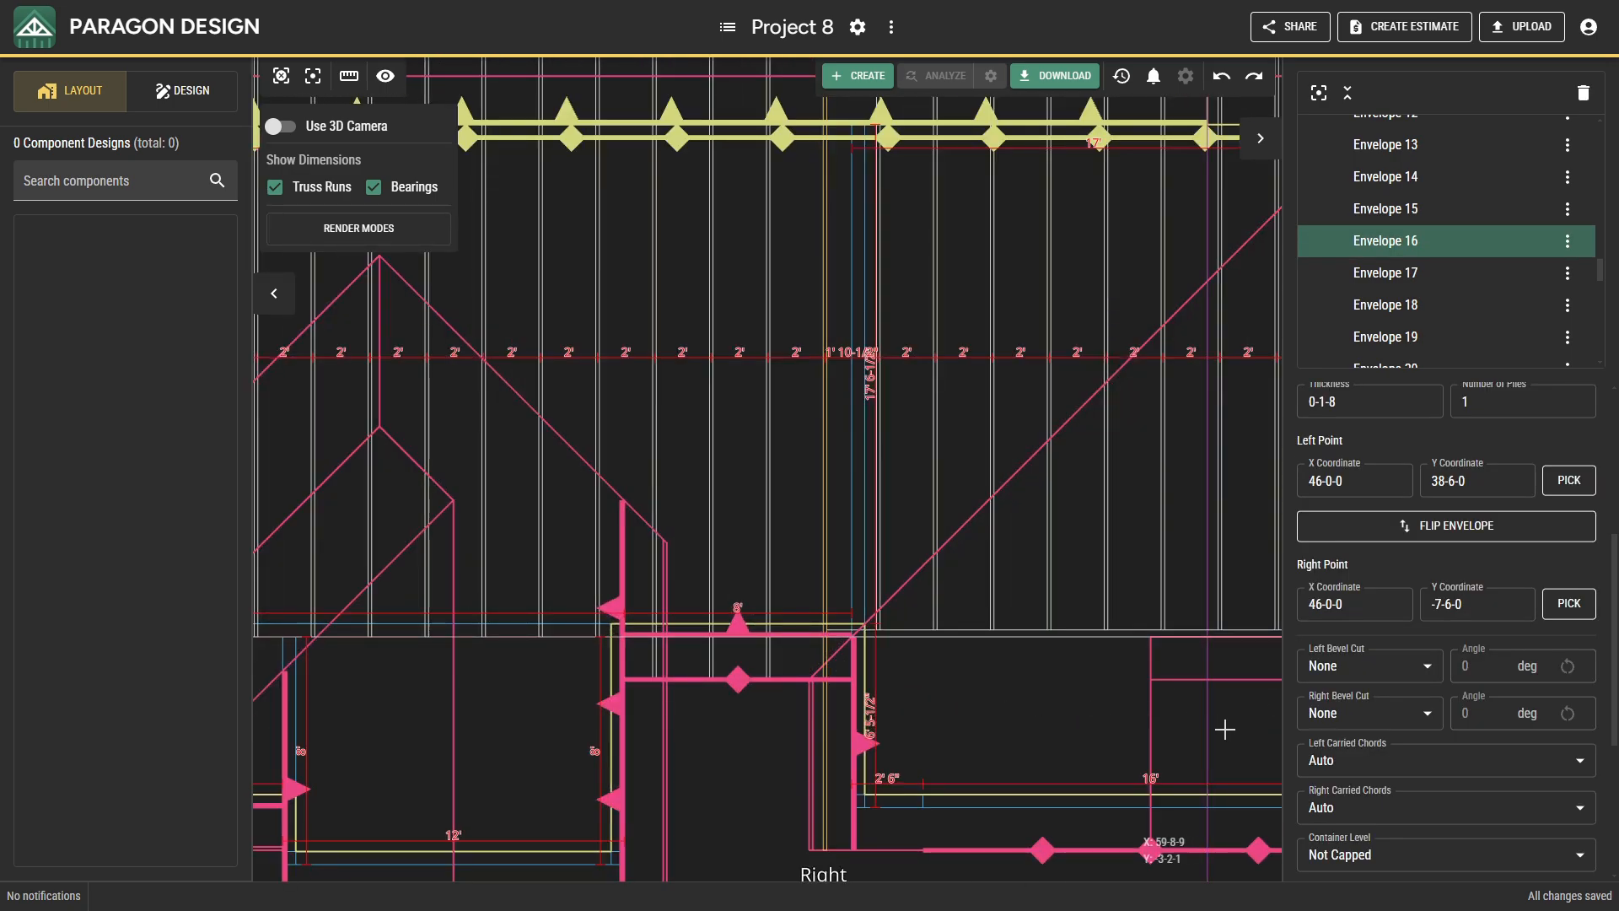
pyautogui.scroll(-1, 1357, 754)
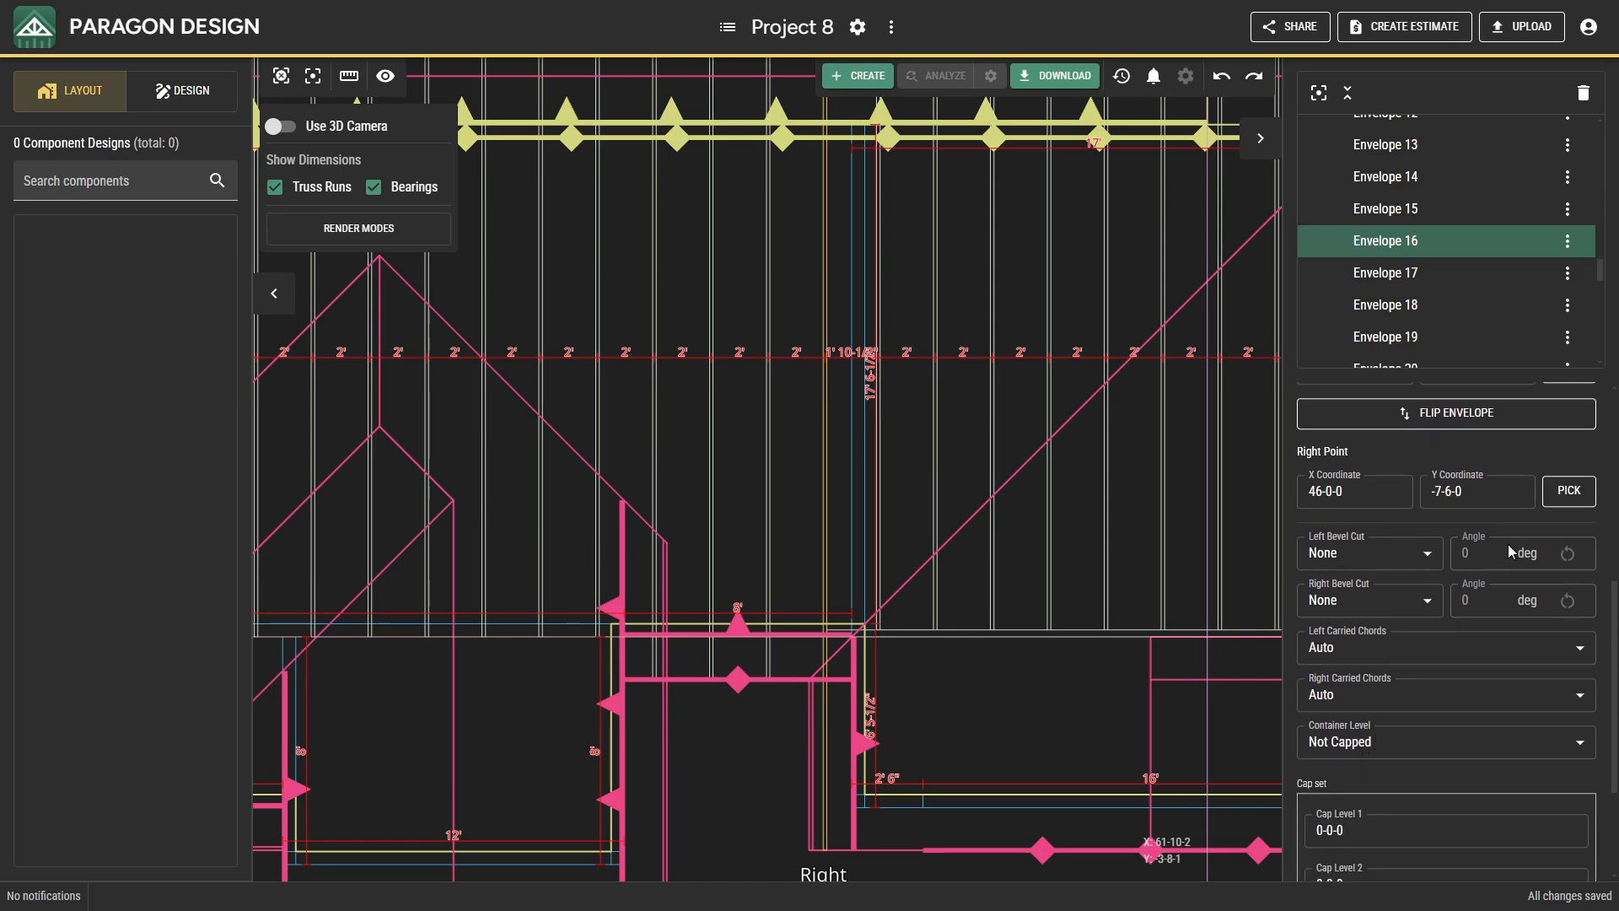
pyautogui.click(1556, 497)
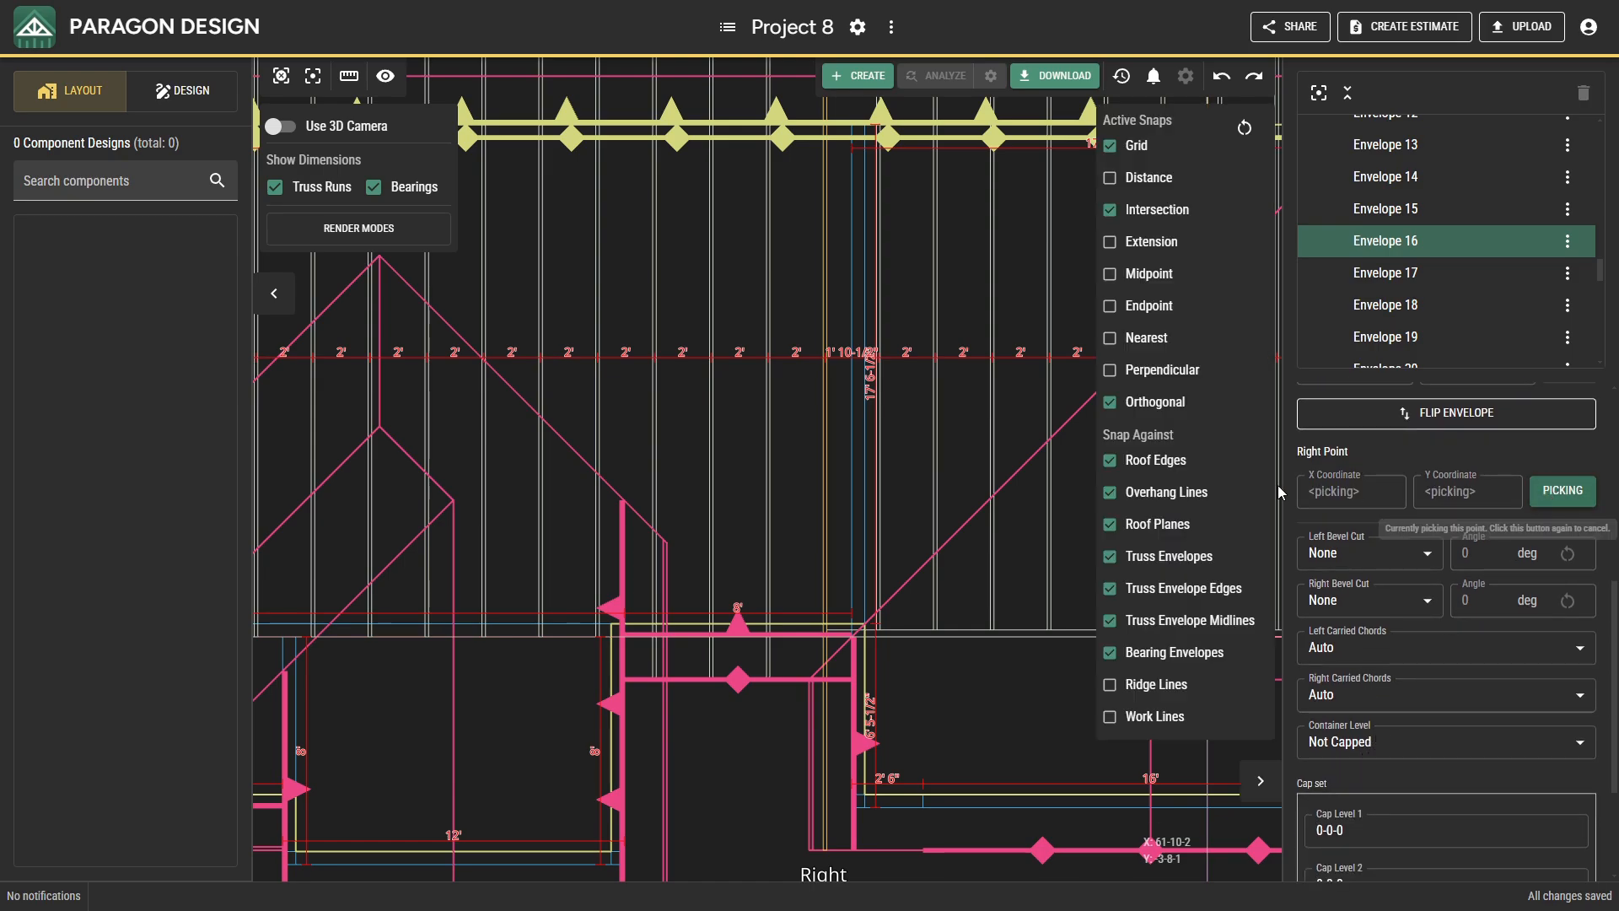
pyautogui.click(820, 650)
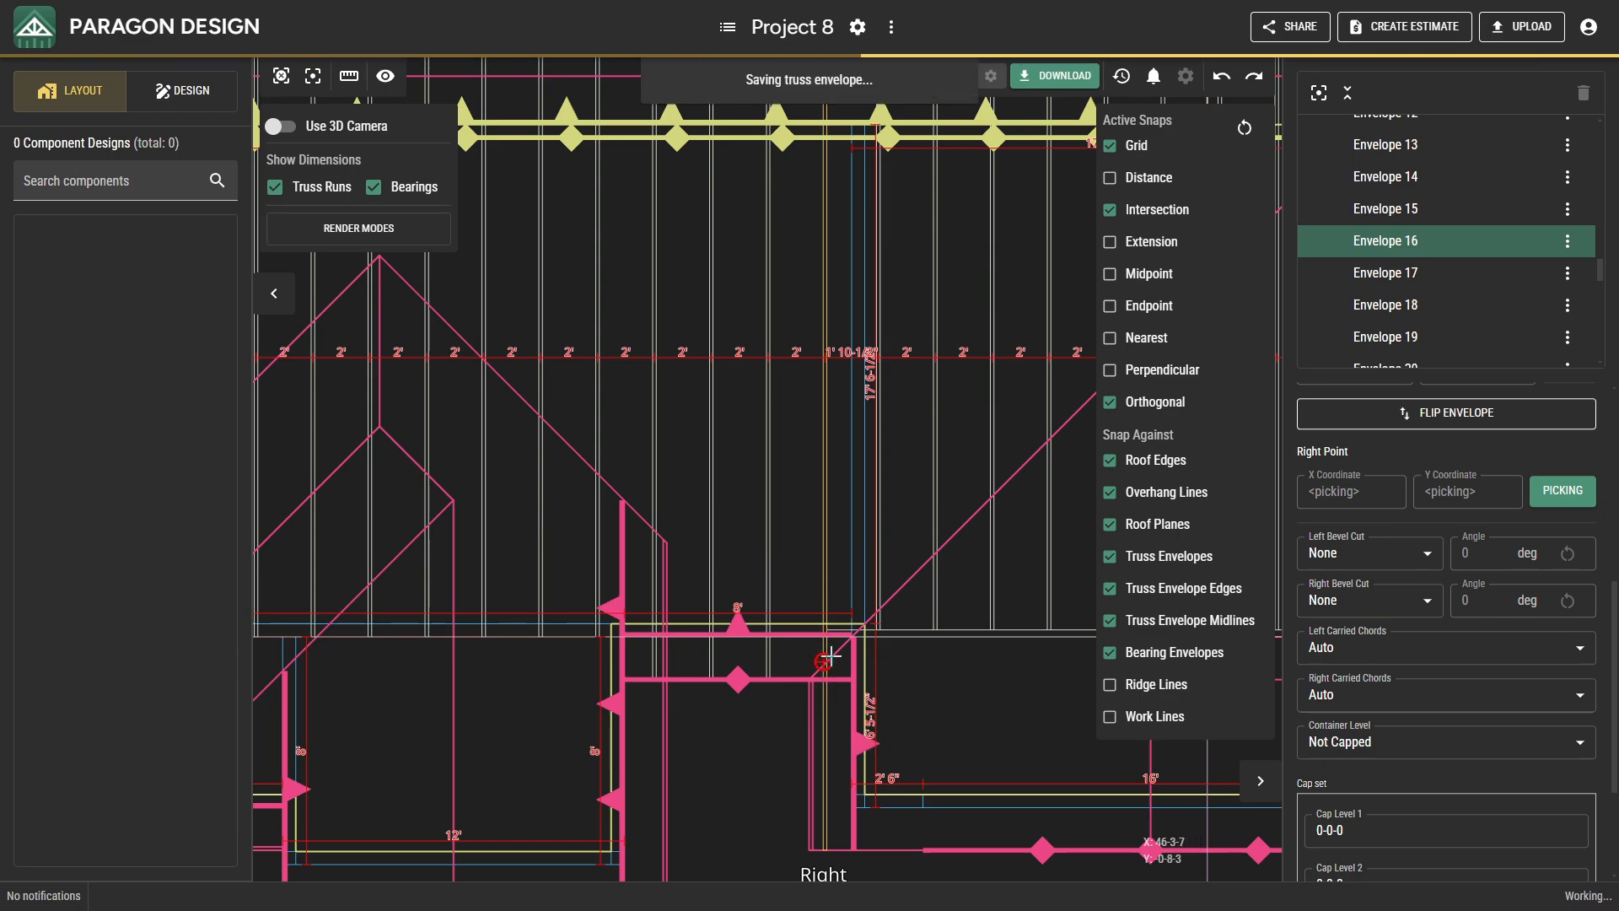
# Re-pick the left point of the horizontal two-ply truss envelope behind the 16' front projection at X 47-0-0, Y -0-0-0.
pyautogui.click(887, 637)
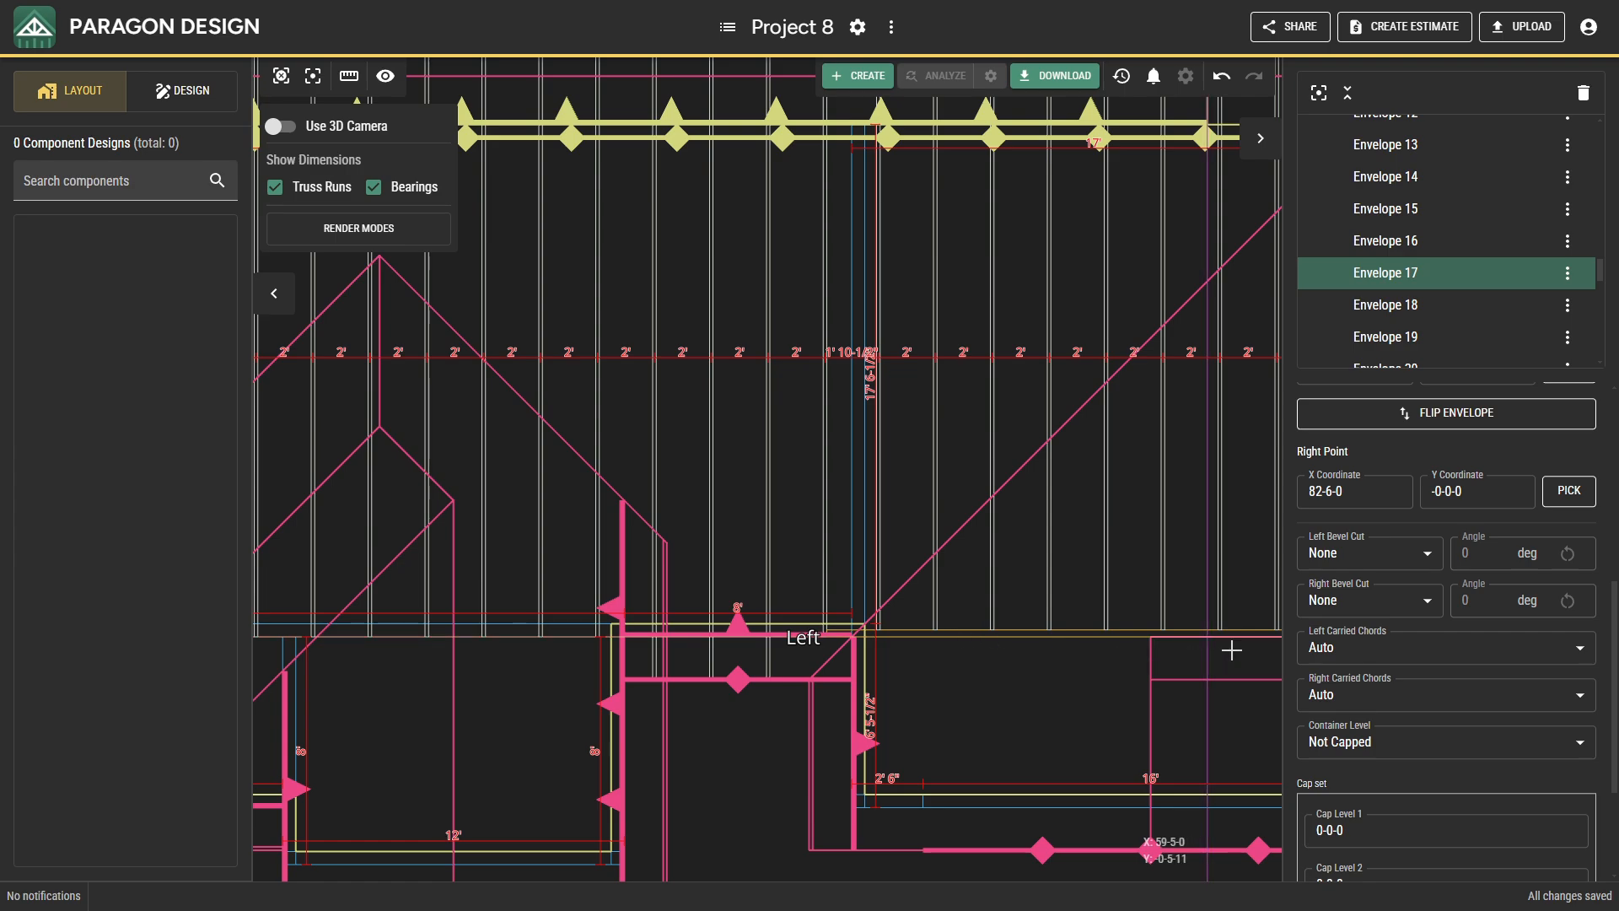
pyautogui.scroll(-2, 1447, 656)
pyautogui.scroll(3, 1450, 655)
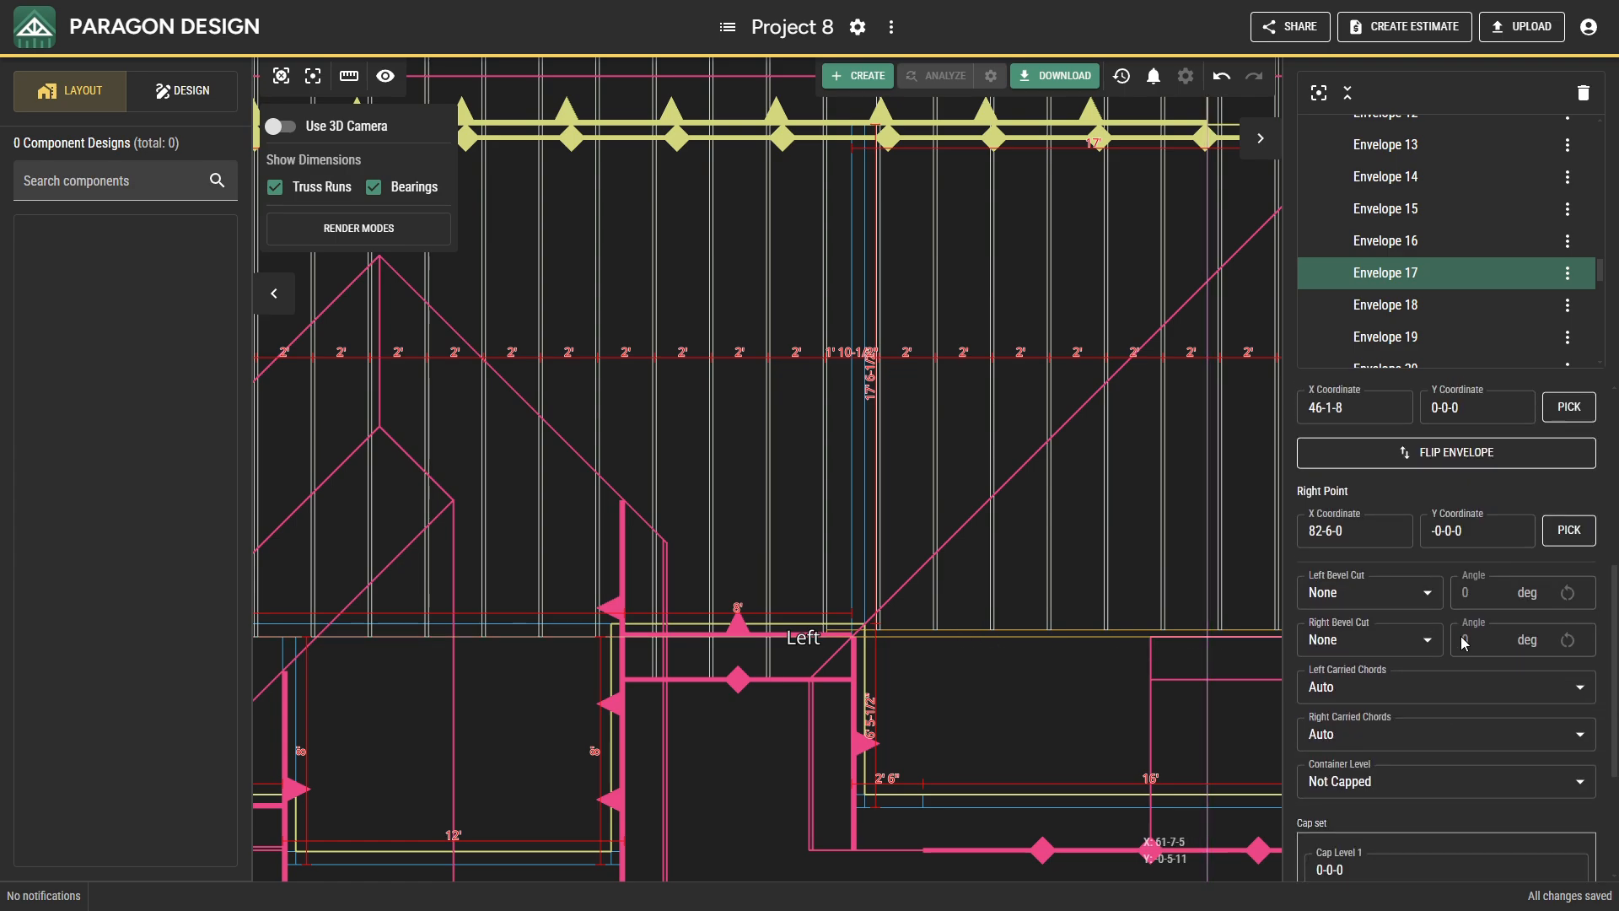
pyautogui.scroll(2, 1465, 642)
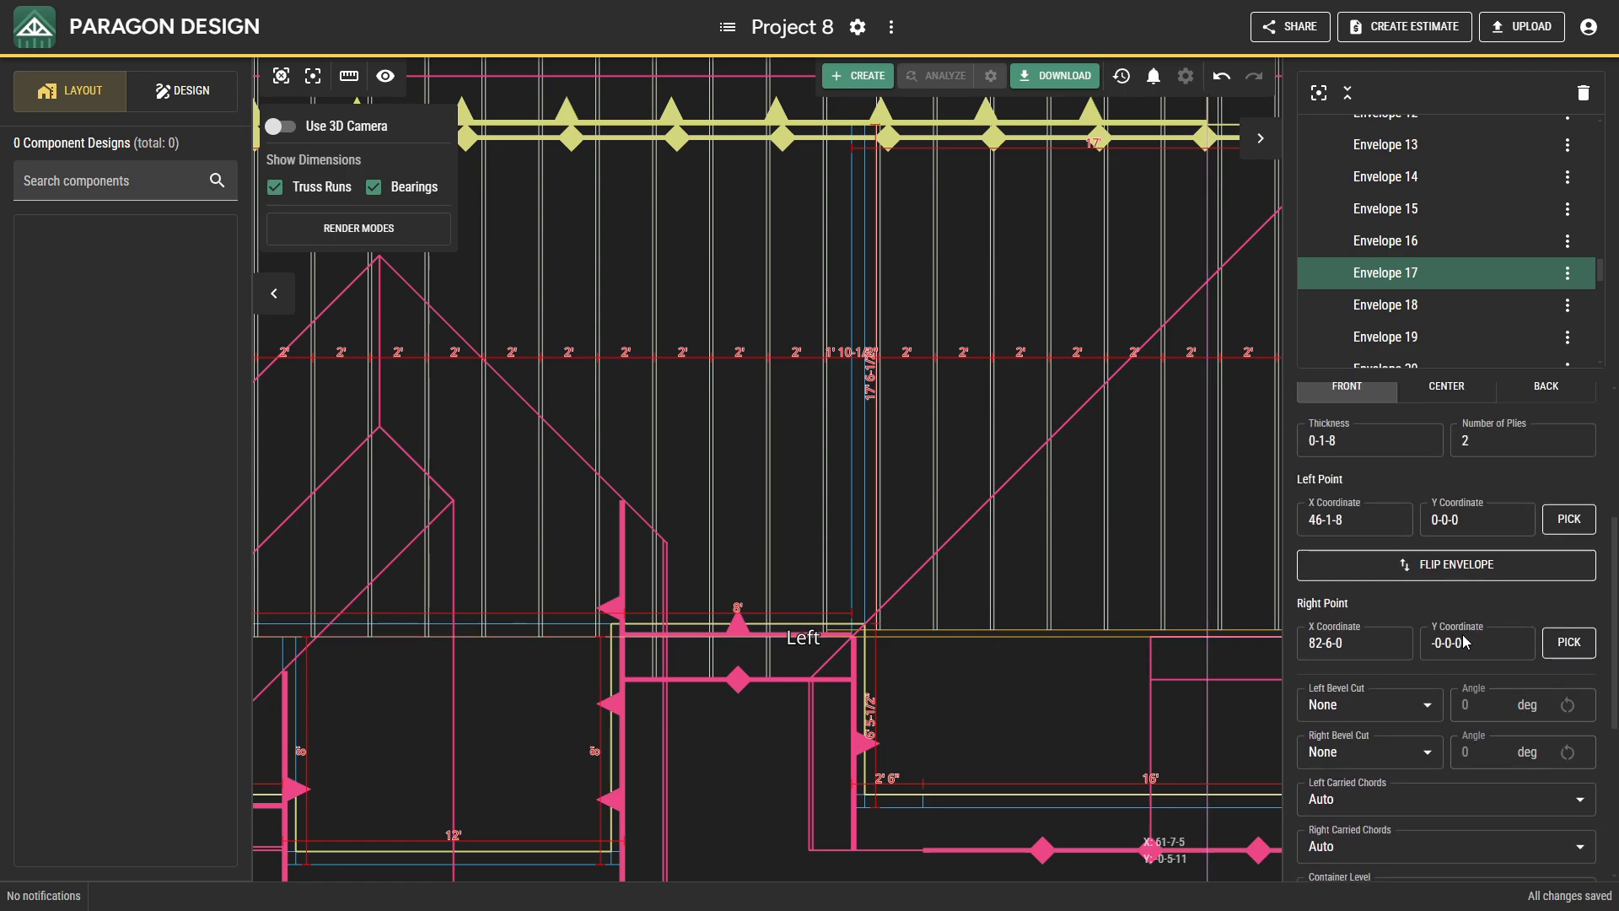
pyautogui.click(1568, 519)
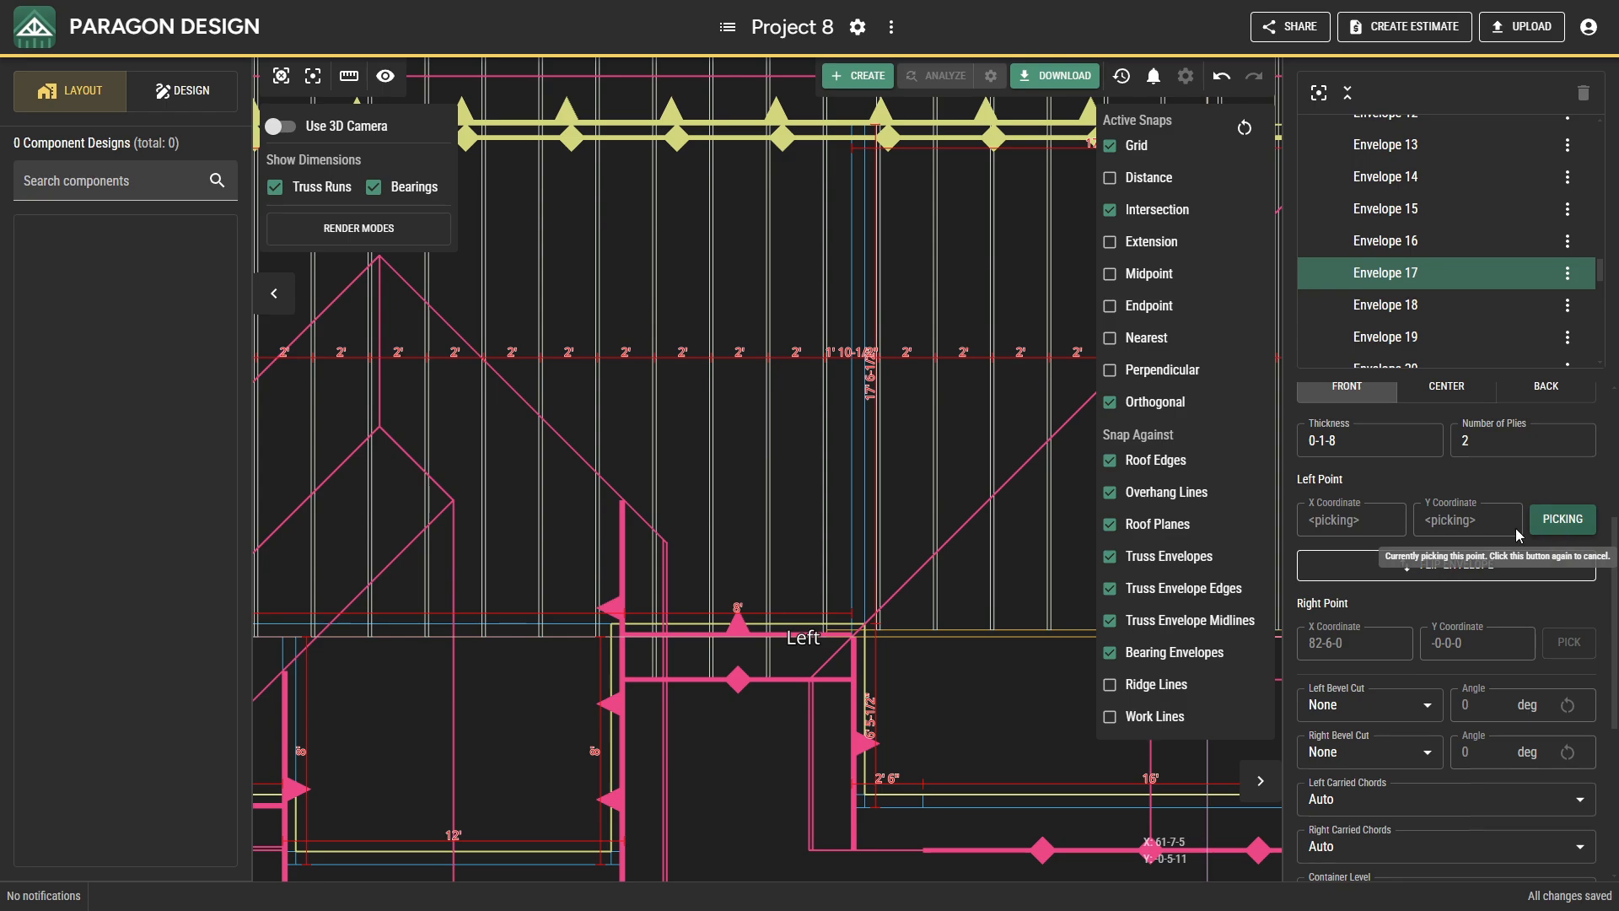
pyautogui.click(873, 601)
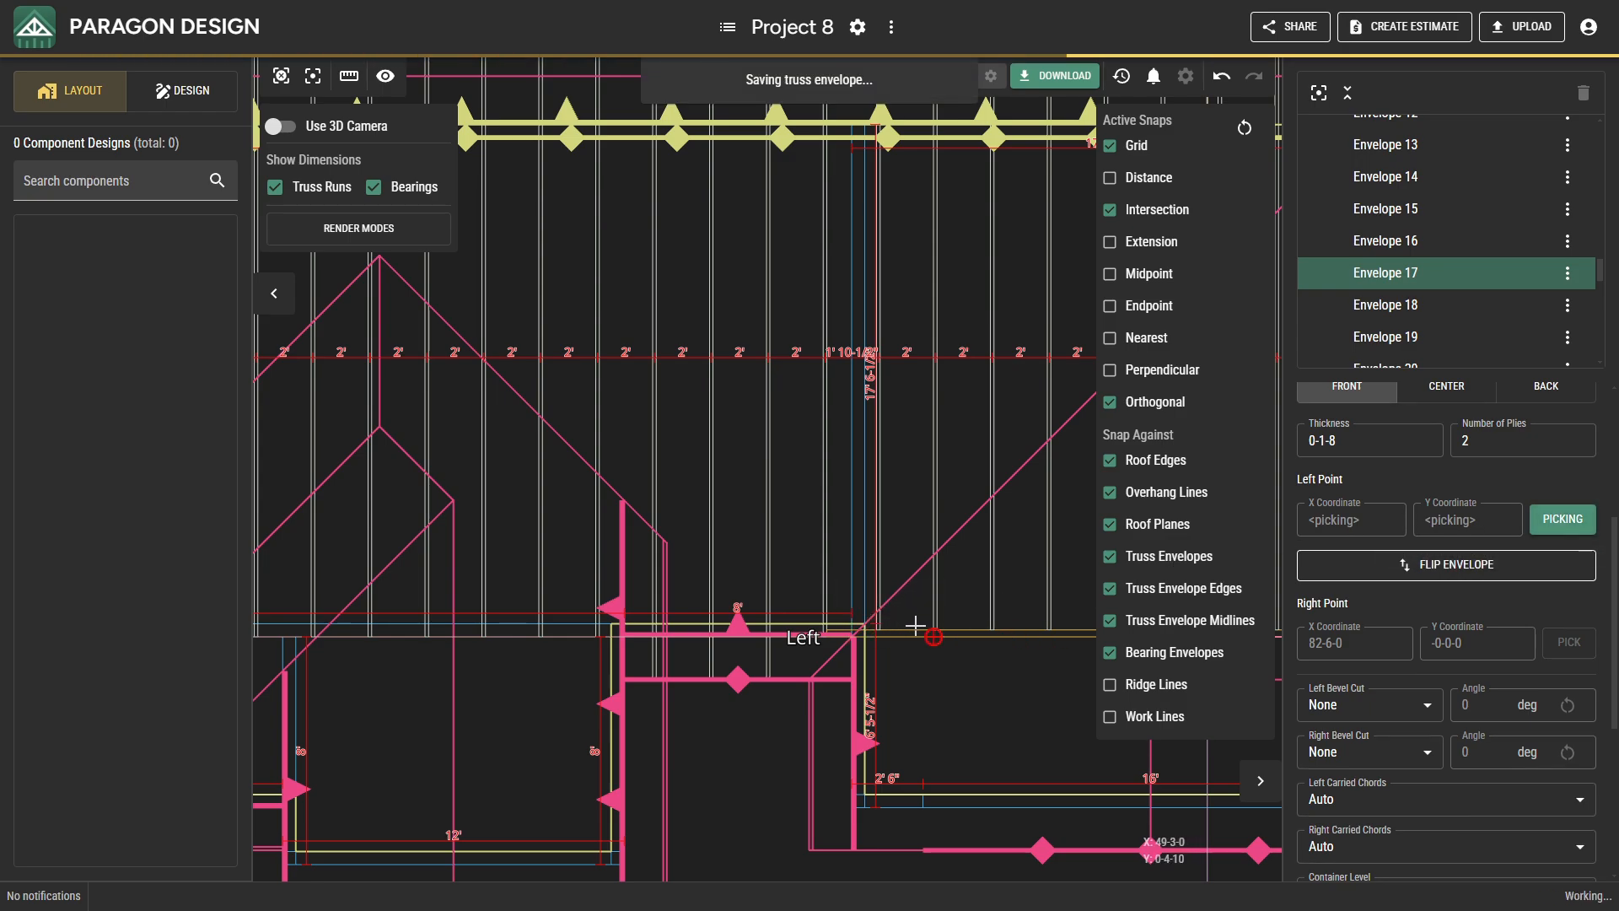
pyautogui.press('Escape')
# Re-pick the right point of the horizontal two-ply truss envelope at the east wall's outer face, X 81-0-0, Y -0-0-0.
pyautogui.scroll(-2, 909, 740)
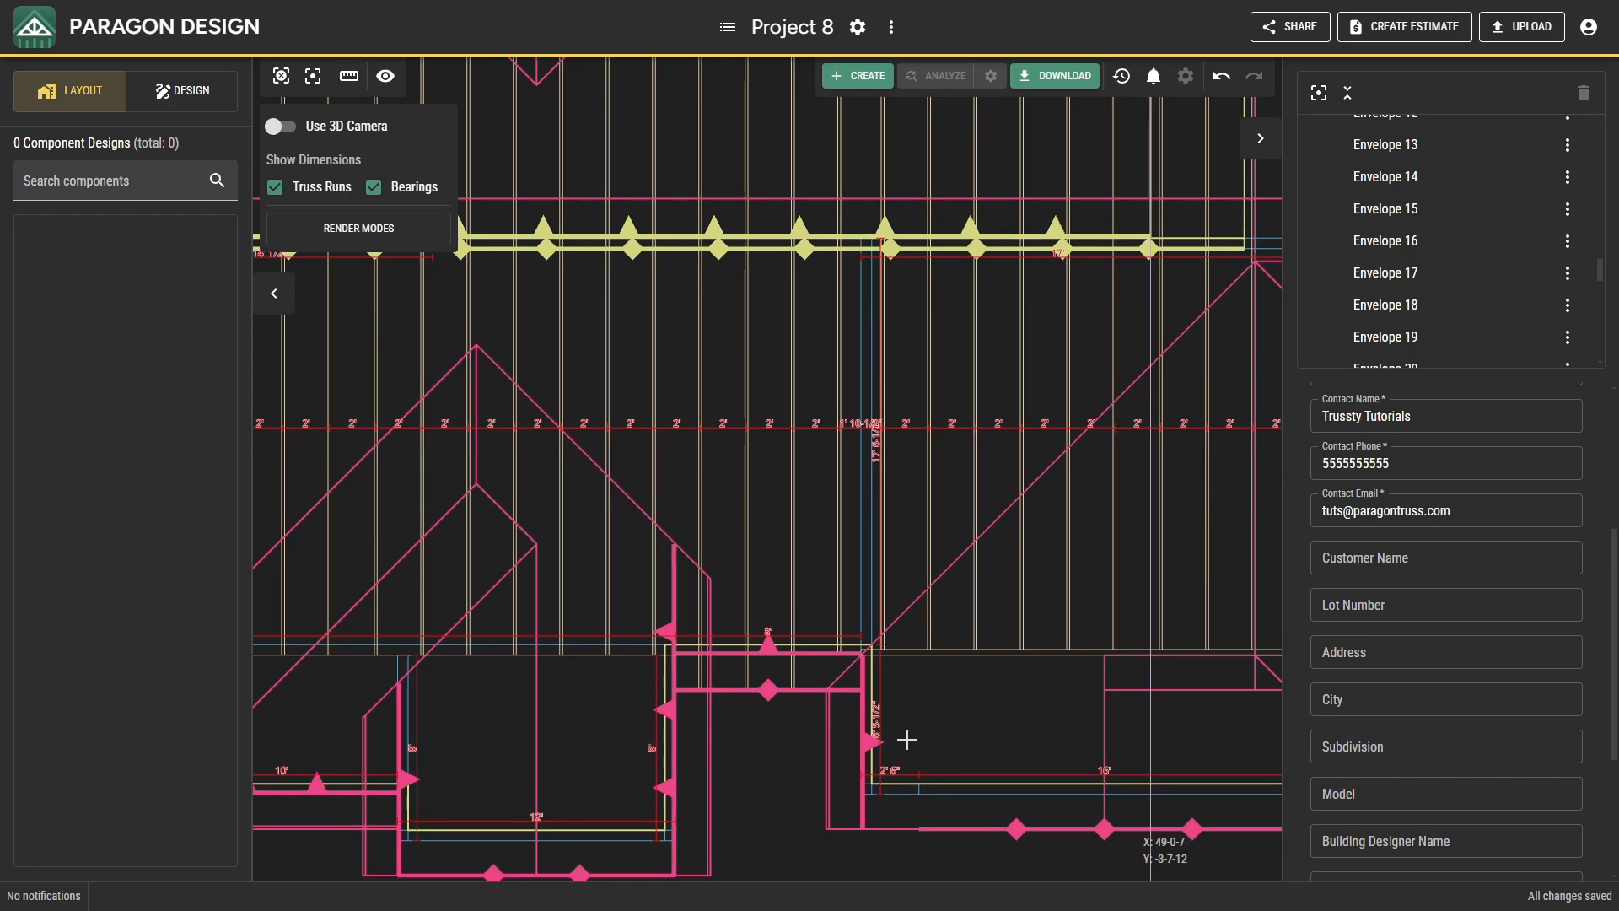
pyautogui.moveTo(907, 739); pyautogui.dragTo(435, 722, button='middle')
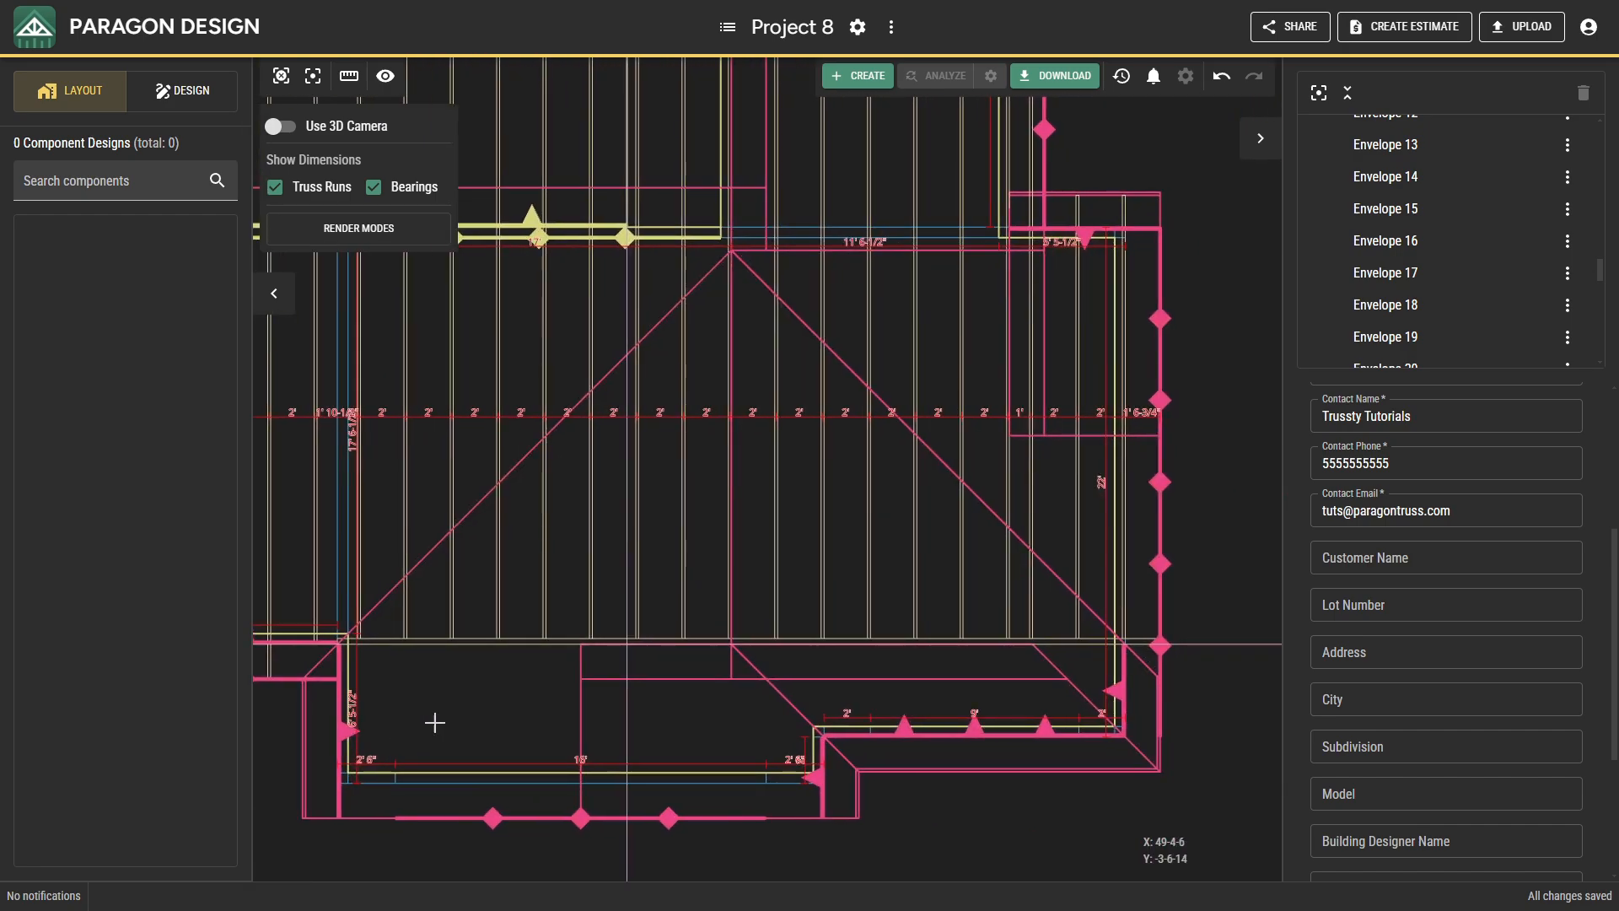
pyautogui.click(1141, 641)
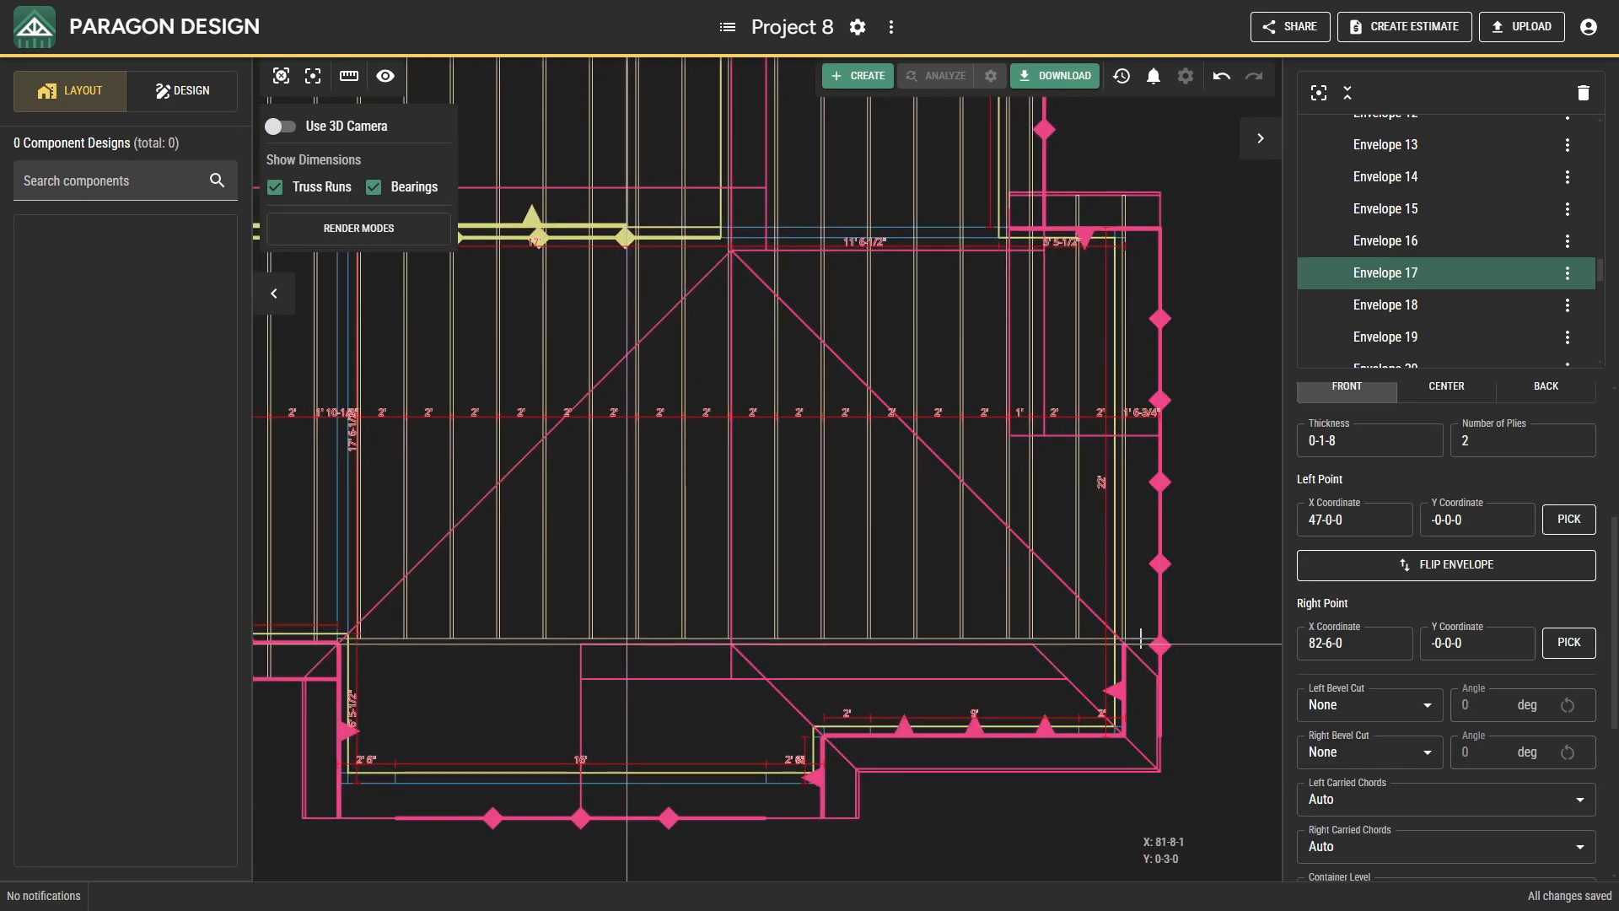
pyautogui.click(1554, 649)
pyautogui.moveTo(1051, 759); pyautogui.dragTo(823, 786, button='middle')
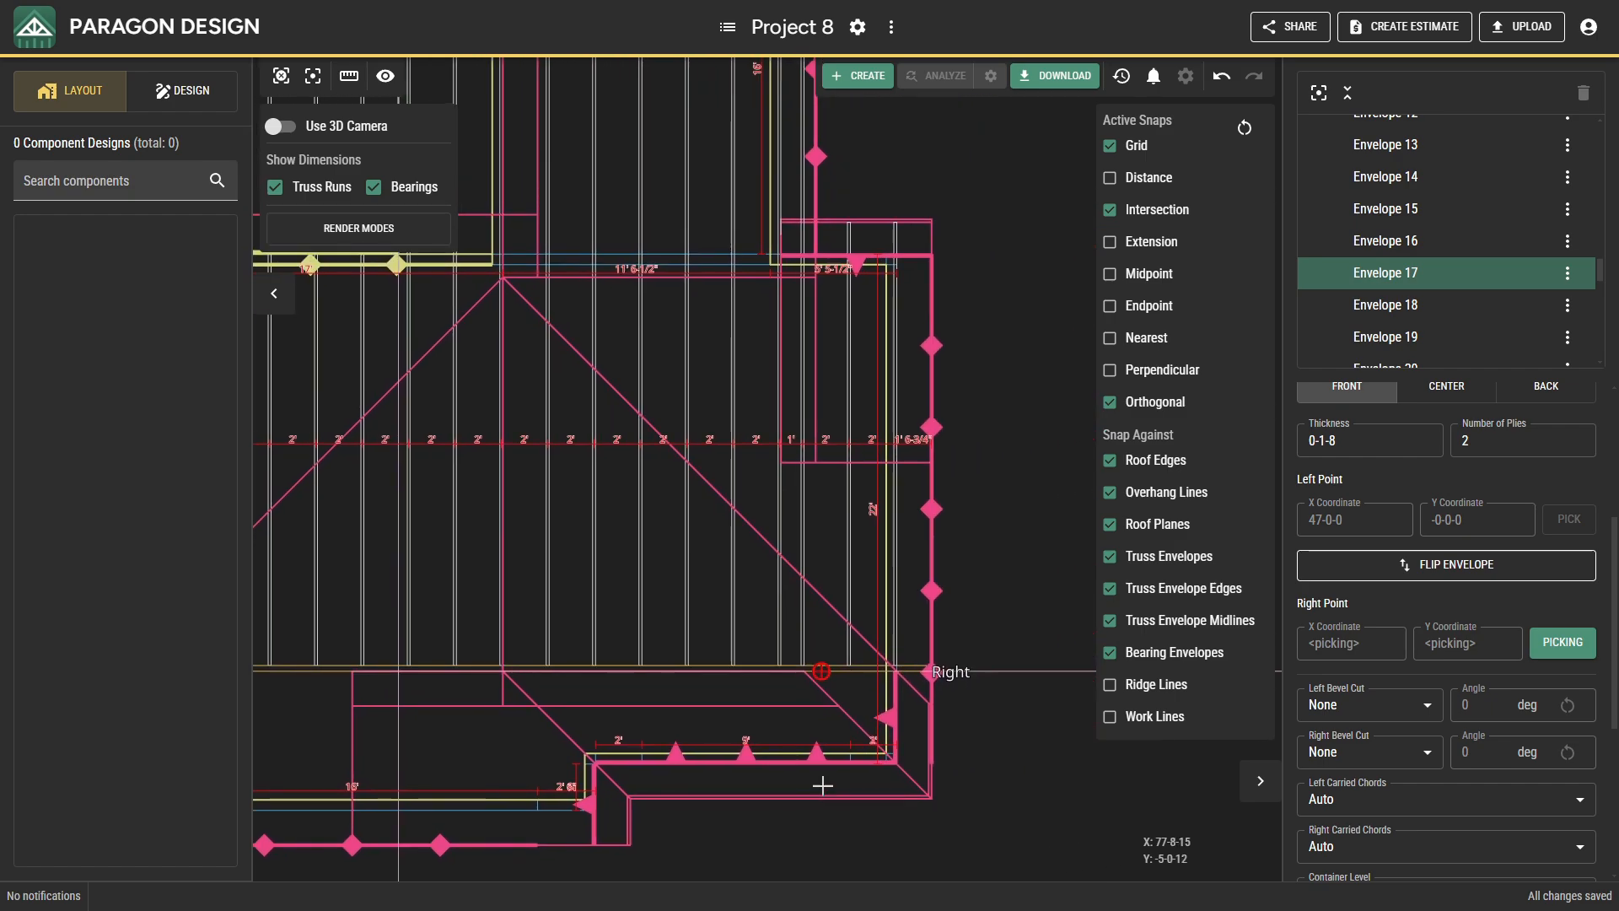
pyautogui.scroll(5, 899, 720)
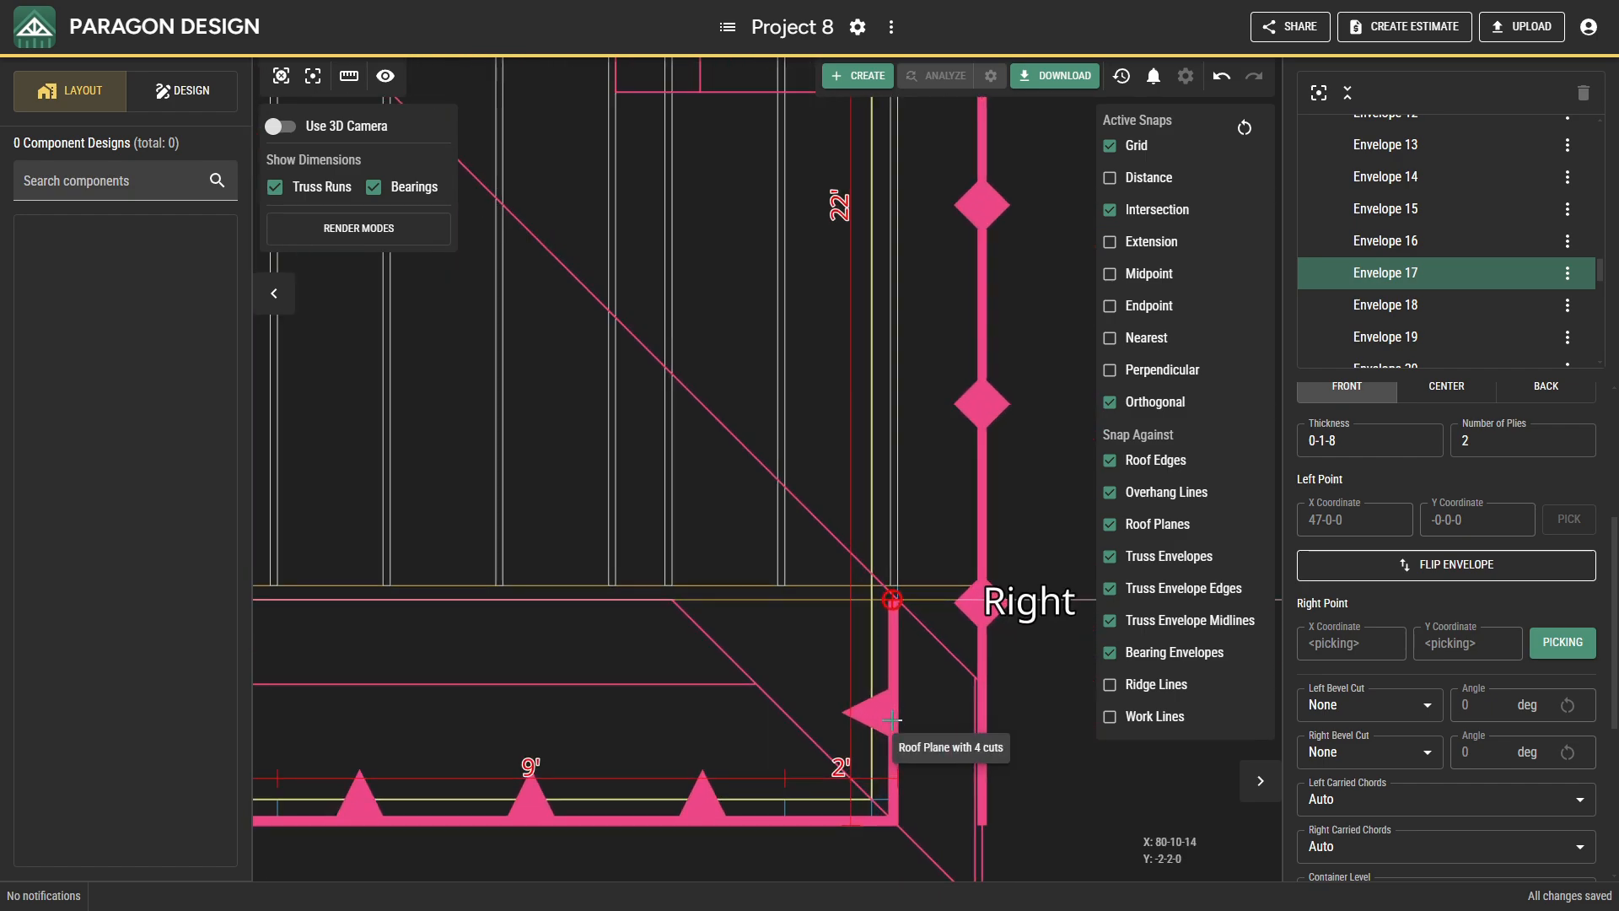
pyautogui.click(890, 824)
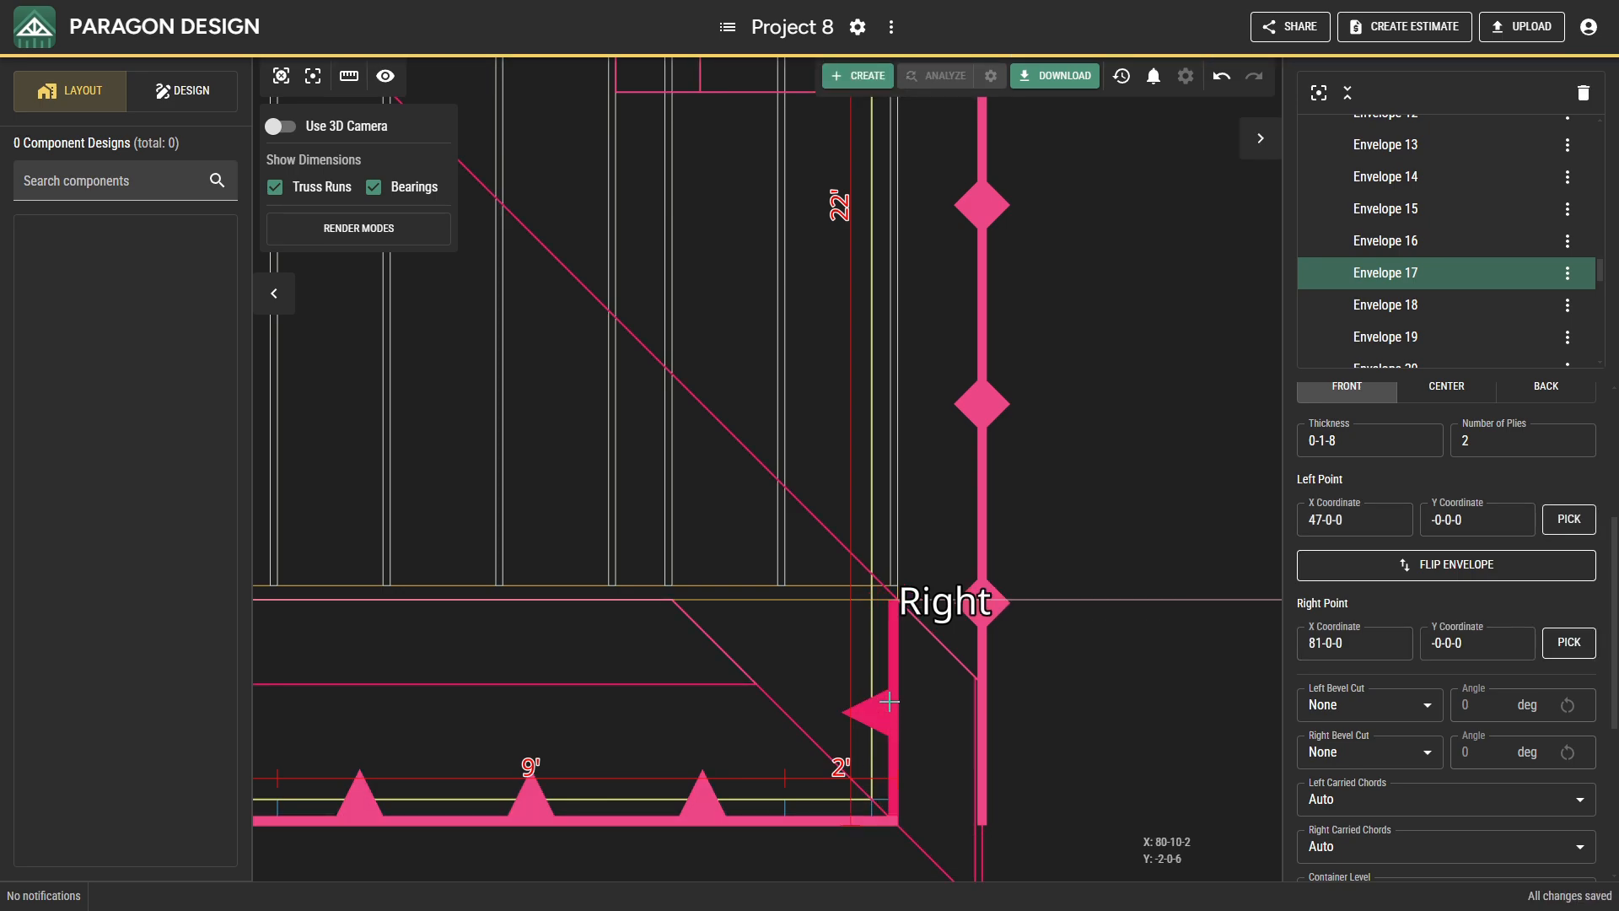
pyautogui.scroll(5, 897, 586)
pyautogui.scroll(-5, 898, 584)
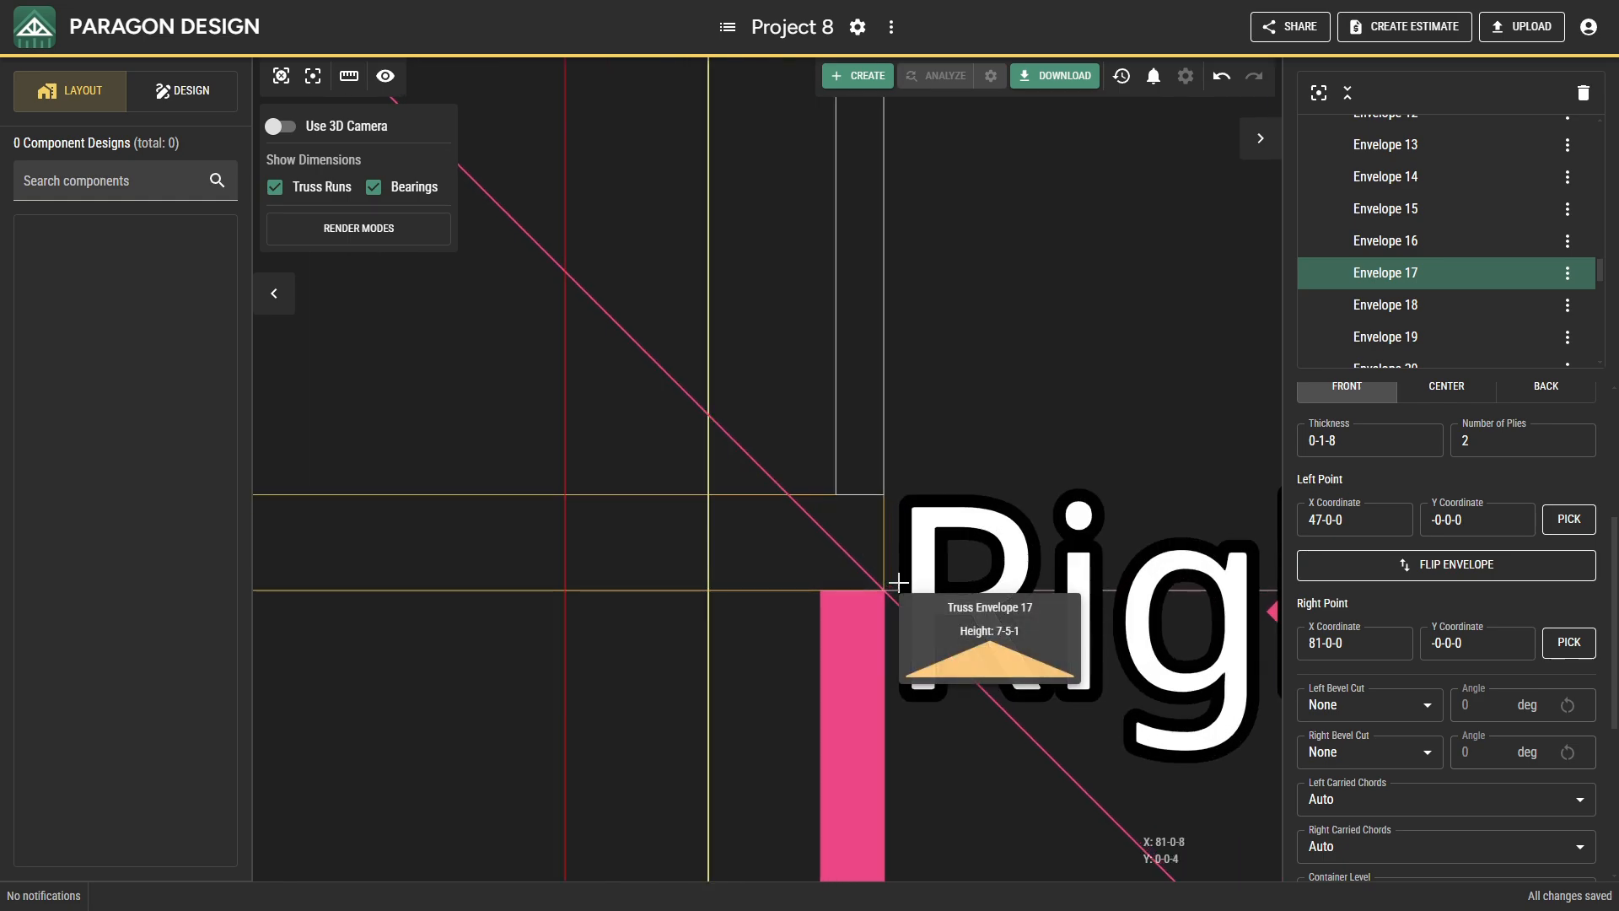
pyautogui.click(891, 598)
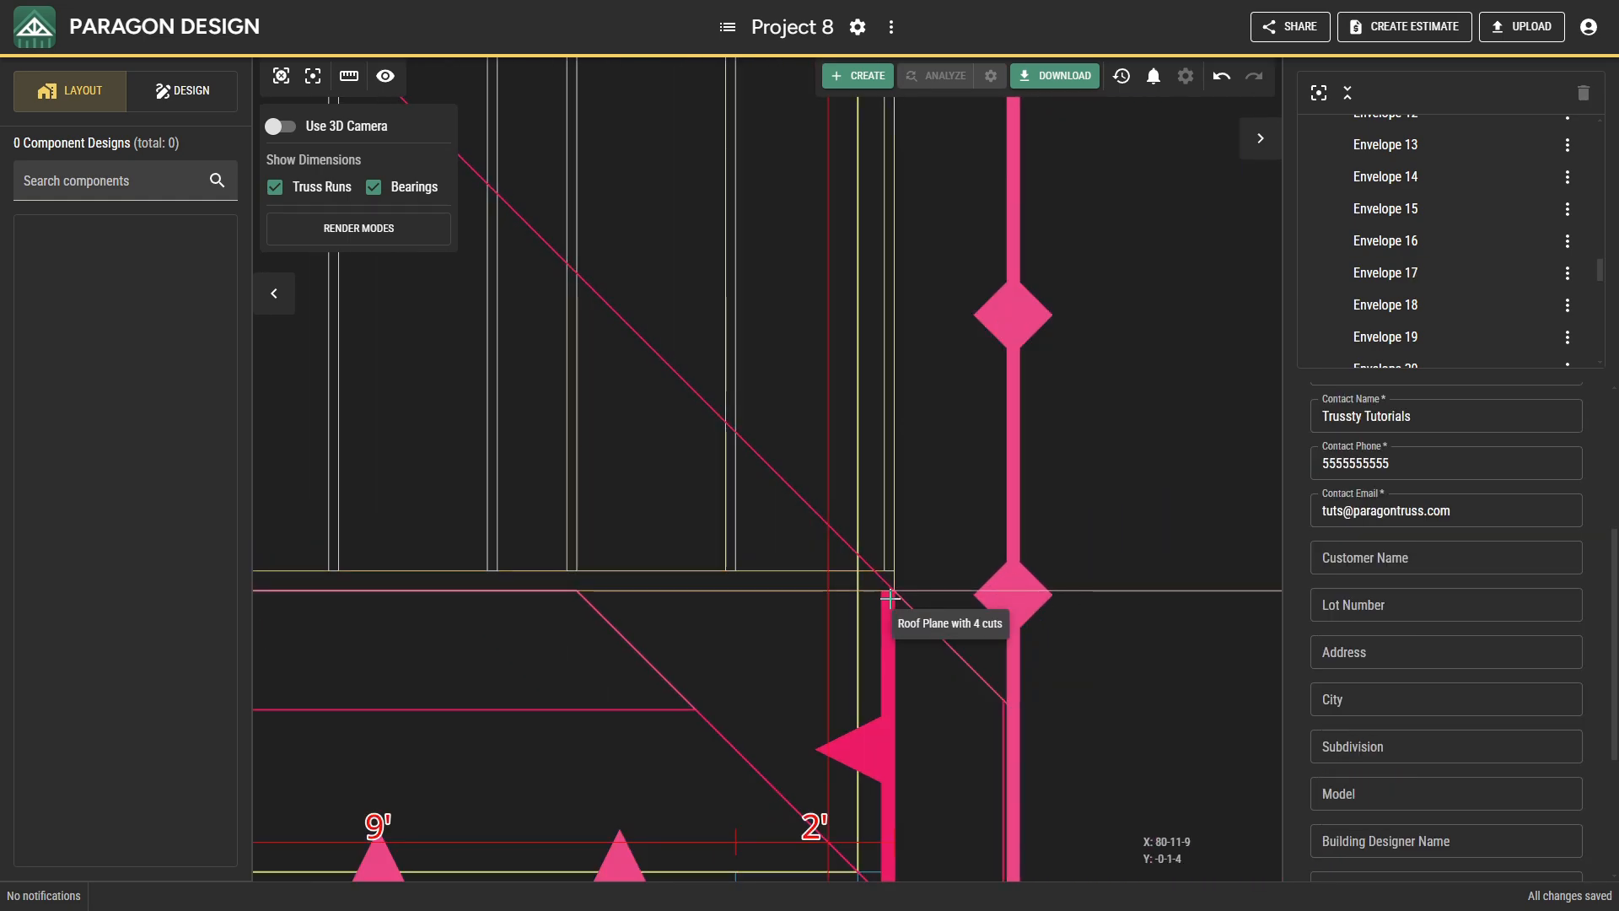
# Review the truss envelope ends along the front projections, the rear projection and the whole layout in plan.
pyautogui.scroll(-5, 889, 596)
pyautogui.scroll(-2, 593, 646)
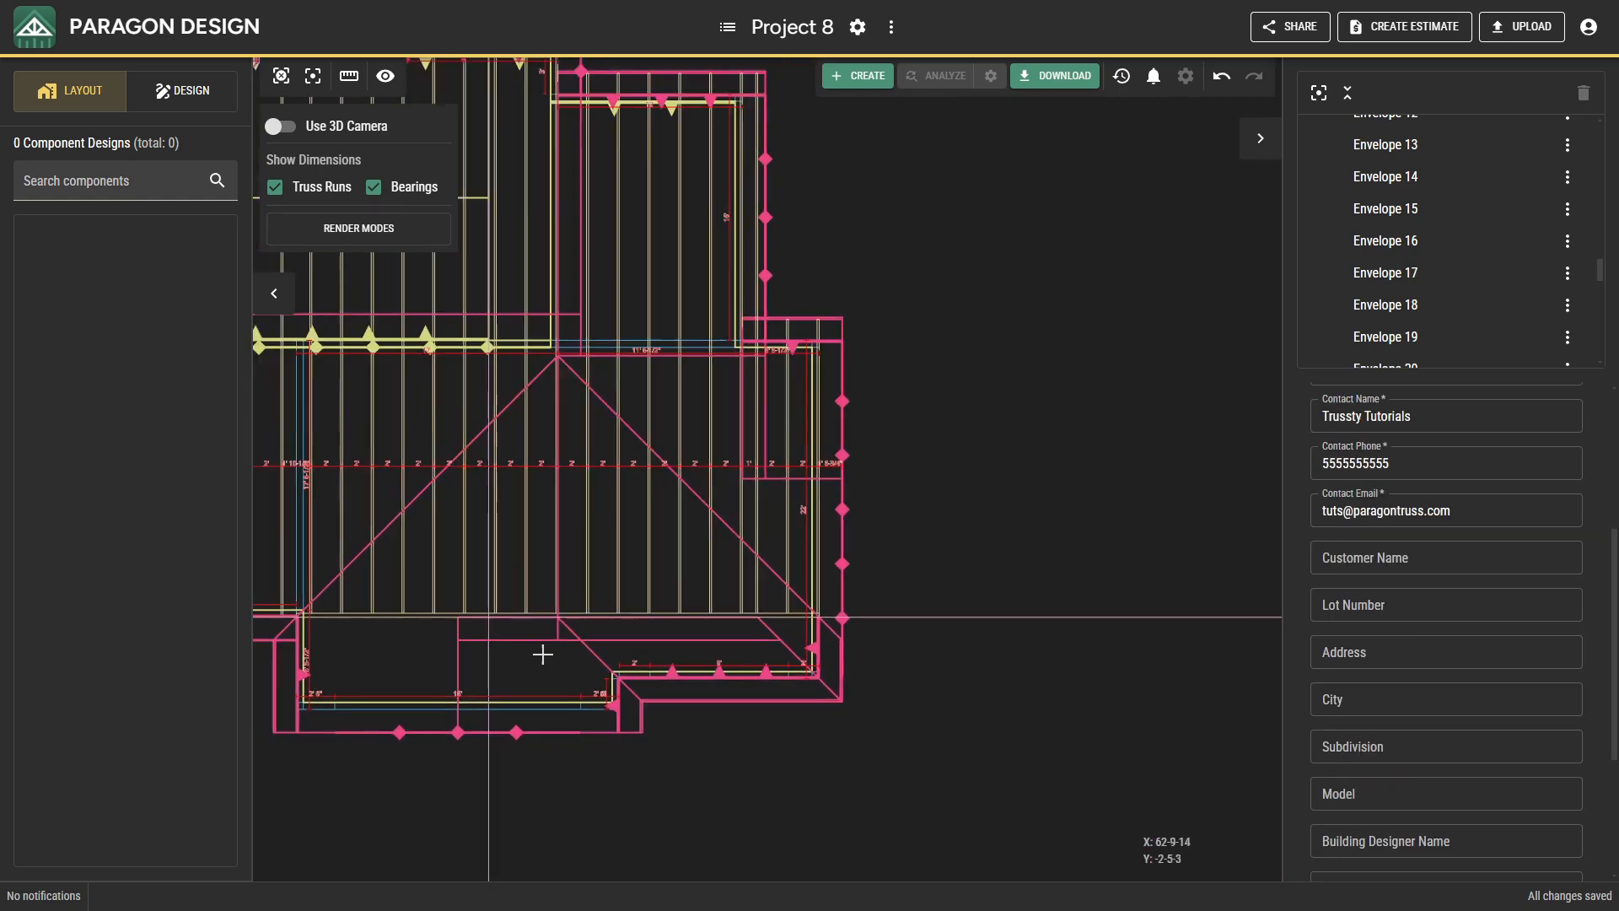
pyautogui.moveTo(542, 654); pyautogui.dragTo(666, 622, button='middle')
pyautogui.moveTo(468, 630); pyautogui.dragTo(550, 636, button='middle')
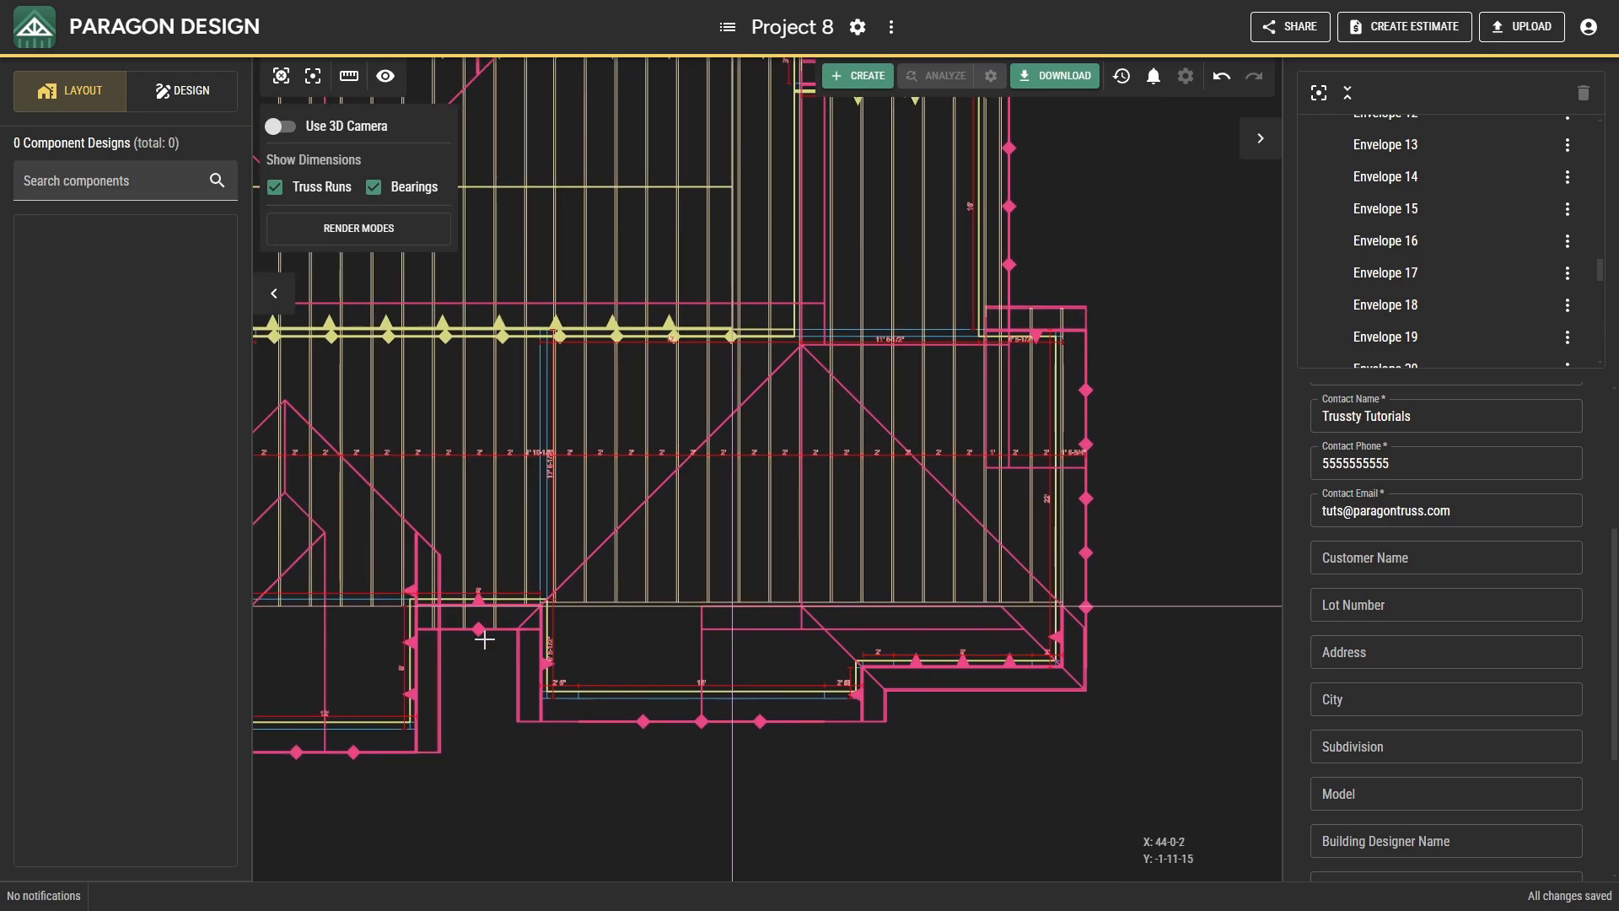
pyautogui.moveTo(462, 583); pyautogui.dragTo(853, 679, button='middle')
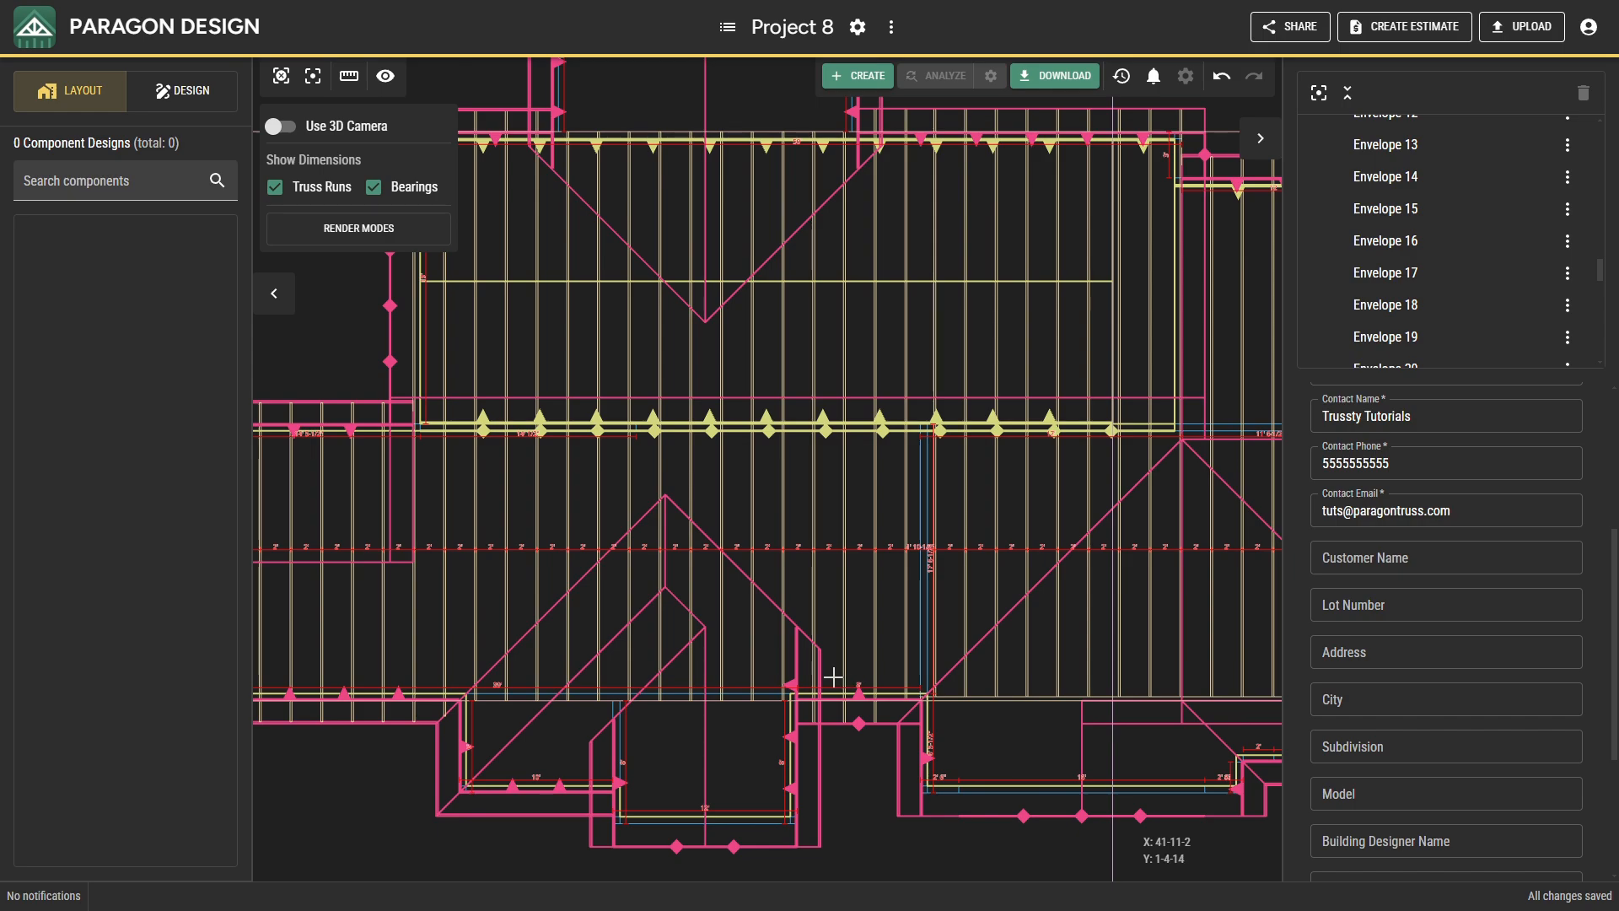
pyautogui.moveTo(585, 664); pyautogui.dragTo(546, 761, button='middle')
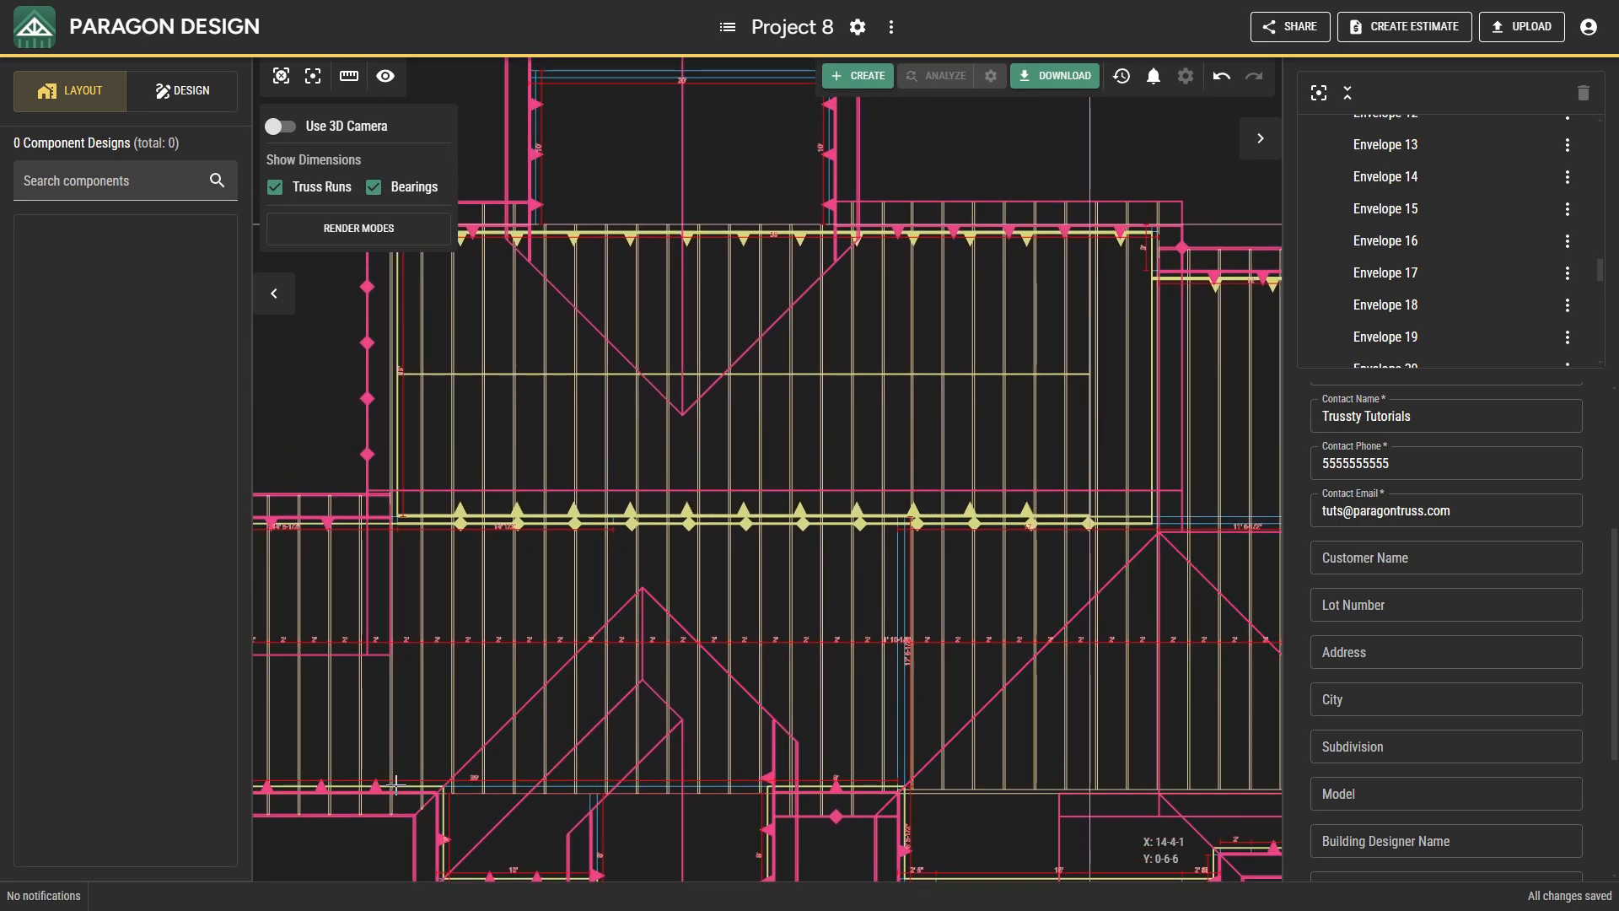
pyautogui.moveTo(448, 713); pyautogui.dragTo(452, 831, button='middle')
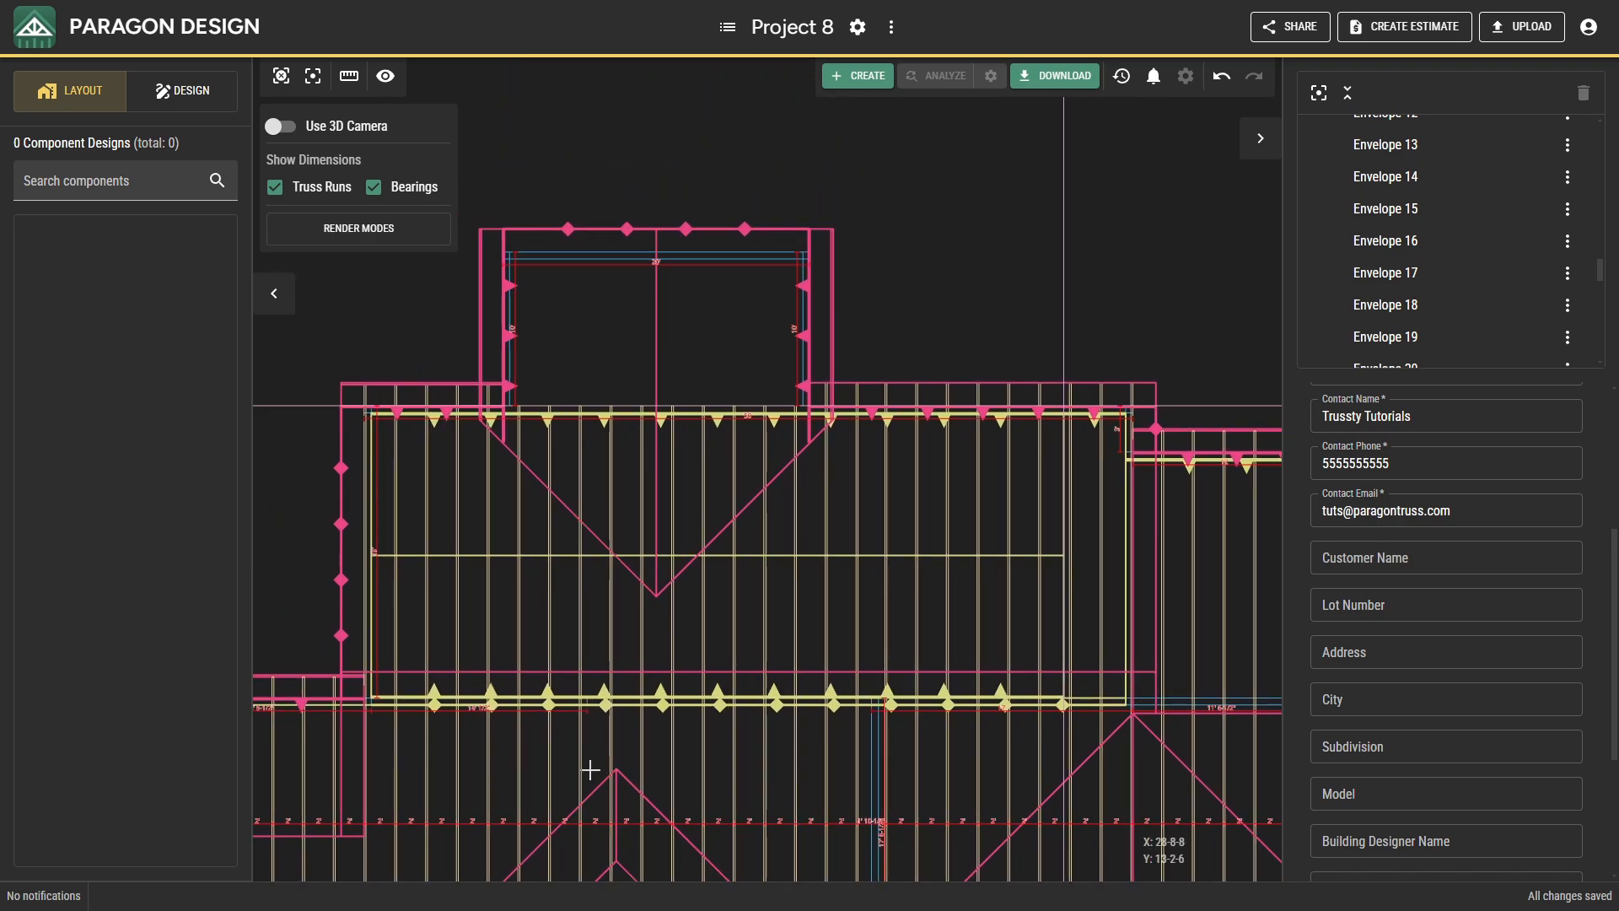
pyautogui.moveTo(689, 751); pyautogui.dragTo(593, 550, button='middle')
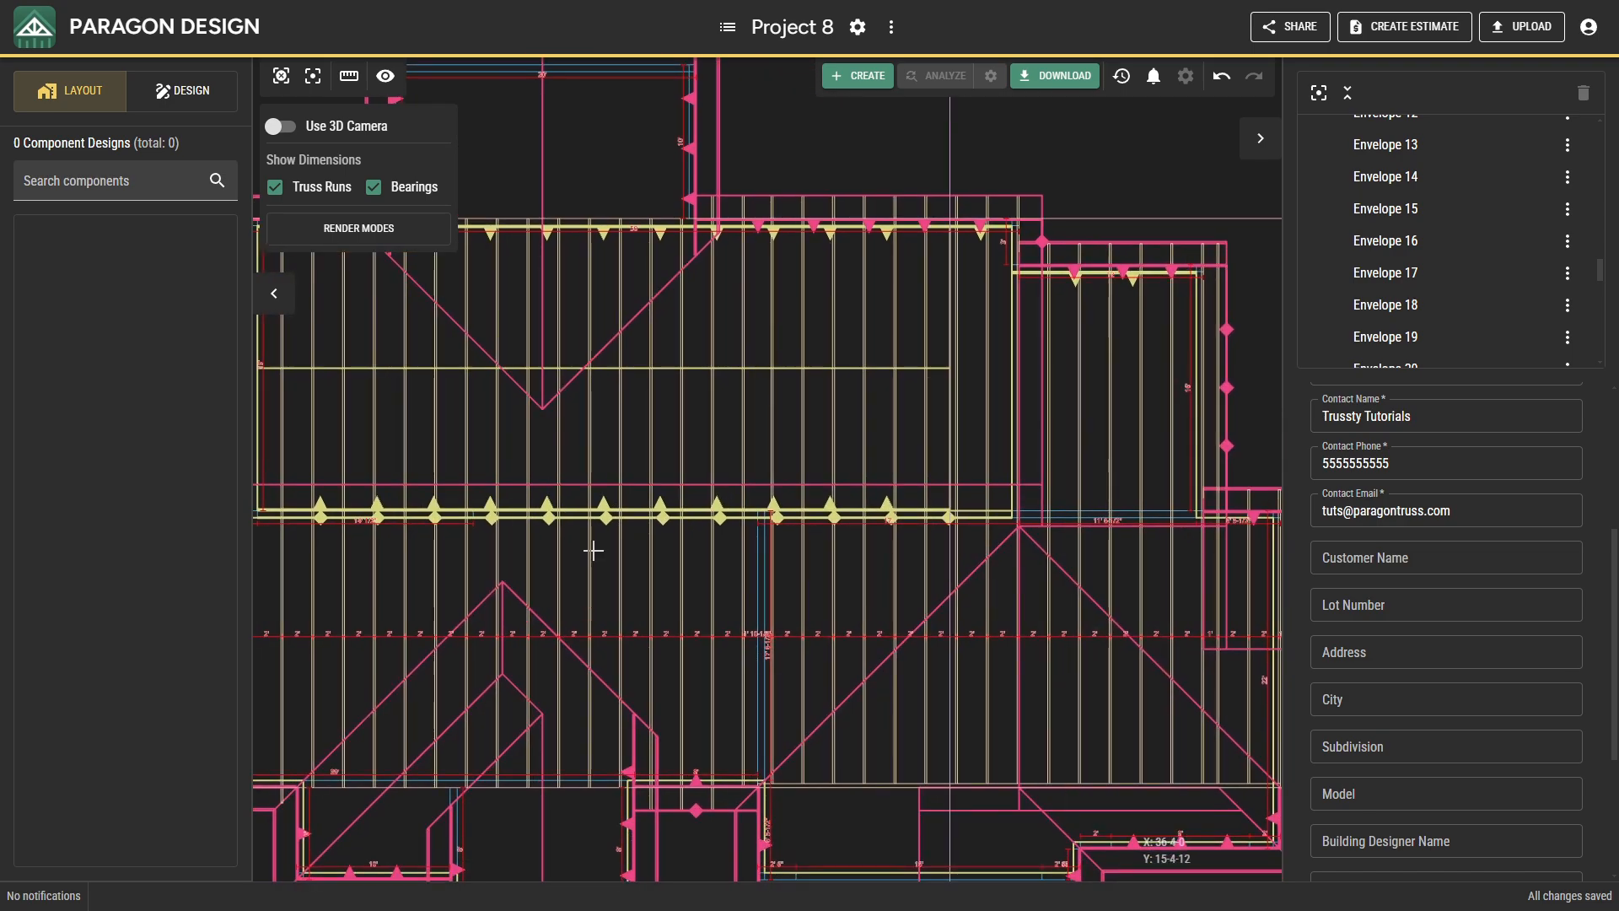
pyautogui.scroll(-3, 598, 577)
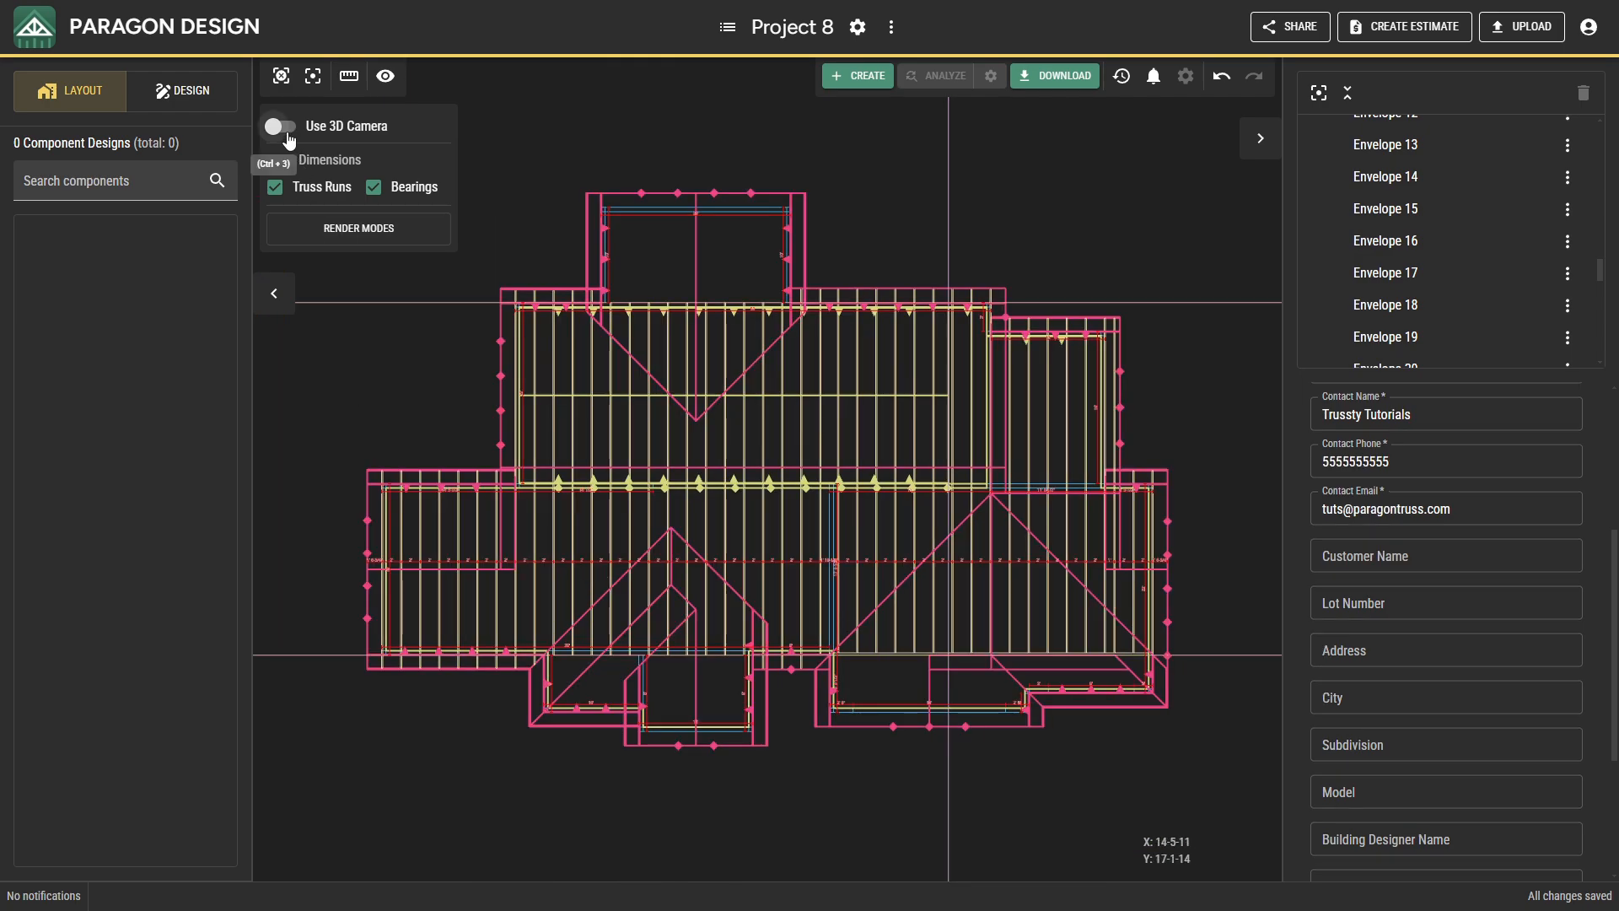
# Switch to the 3D camera with truss envelopes rendered as solids and inspect the roof from the front and from underneath at the rear projection.
pyautogui.click(285, 128)
pyautogui.scroll(-5, 604, 499)
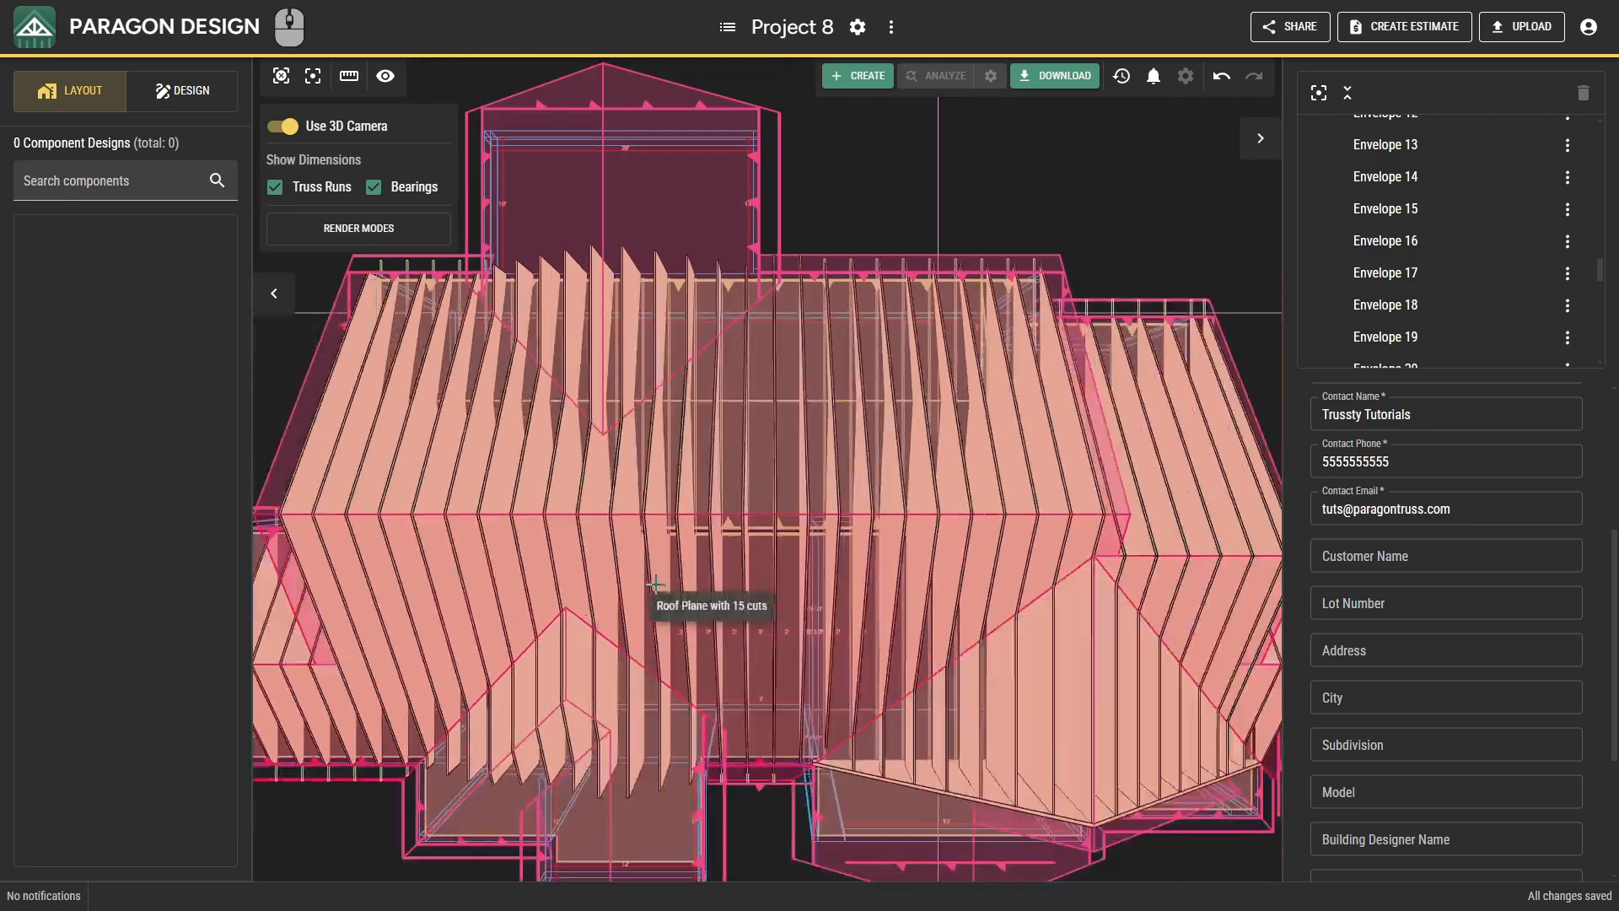
pyautogui.moveTo(655, 583); pyautogui.dragTo(386, 260)
pyautogui.click(373, 239)
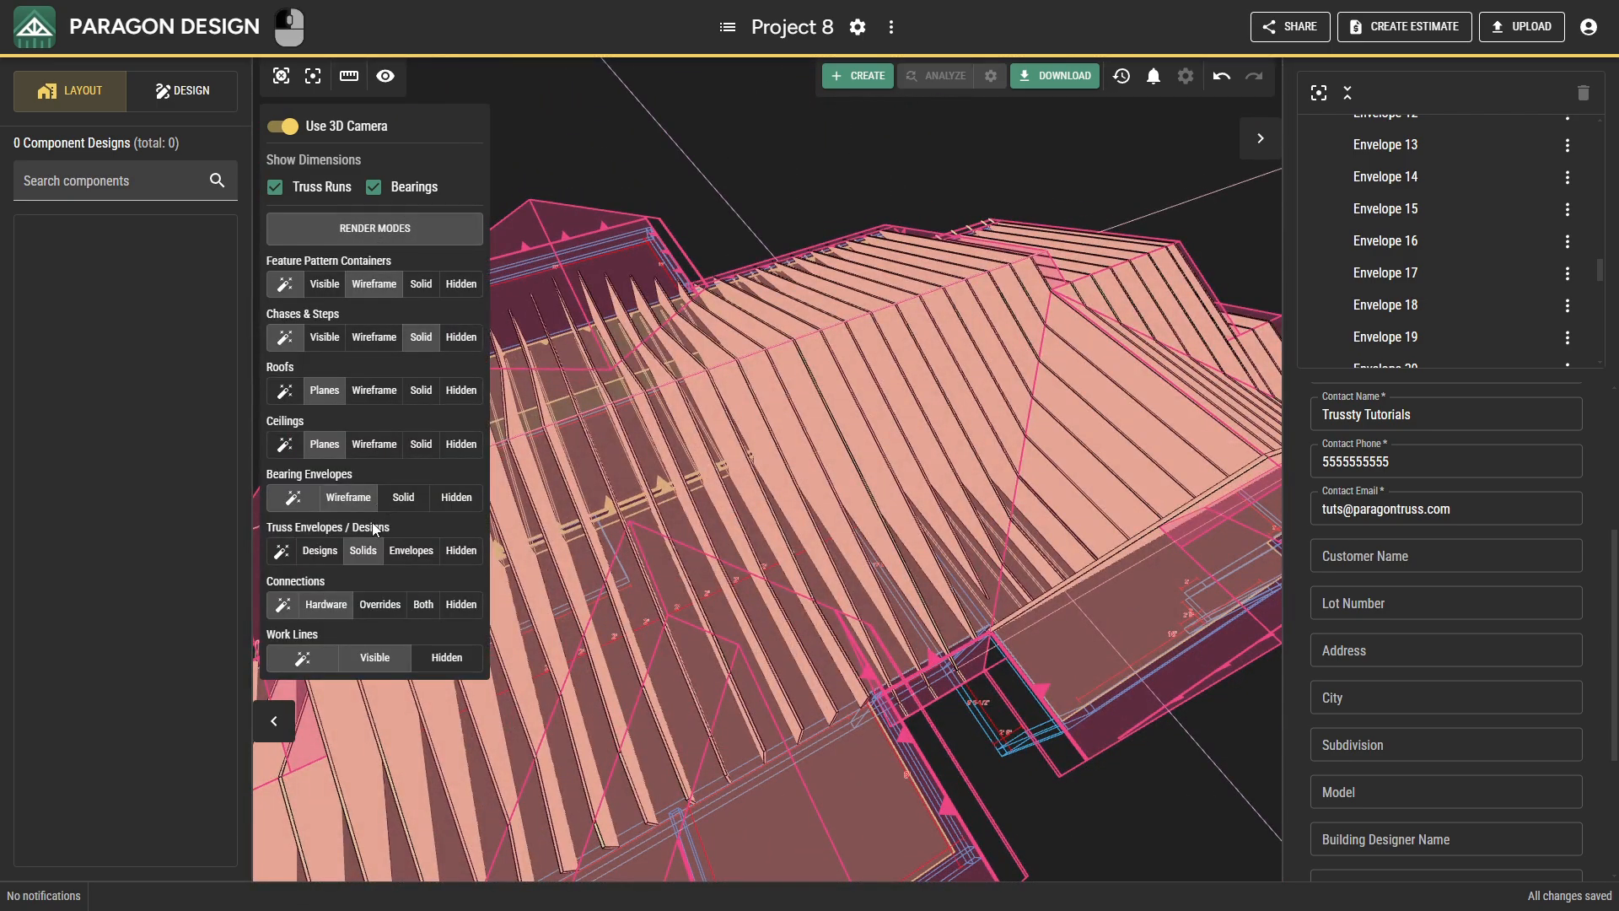
pyautogui.click(366, 551)
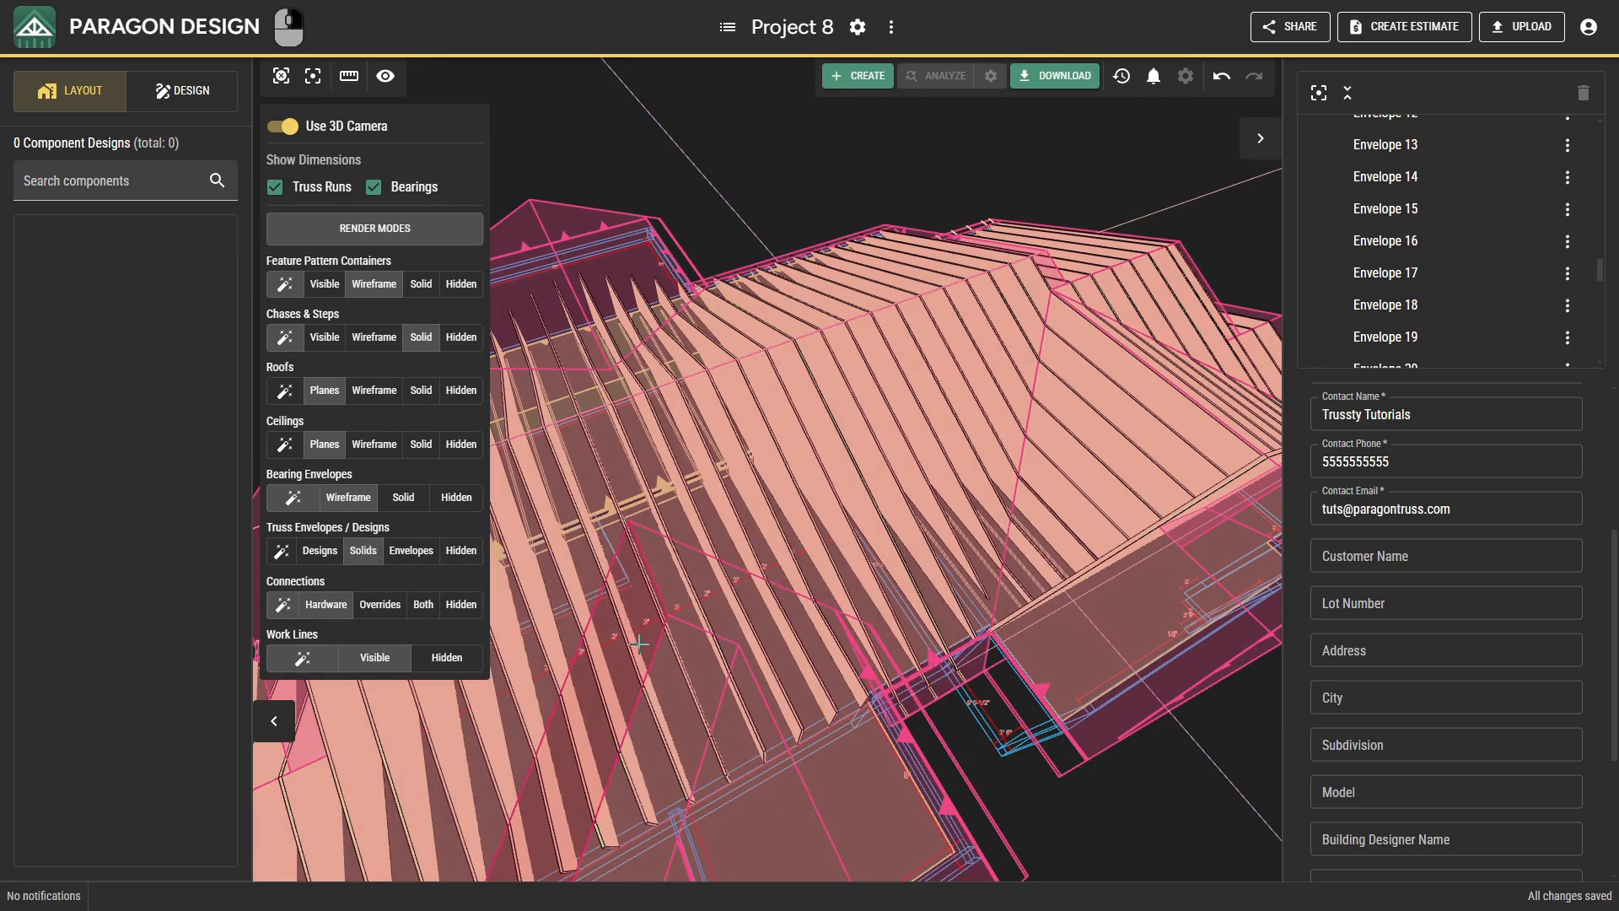
pyautogui.scroll(-10, 639, 643)
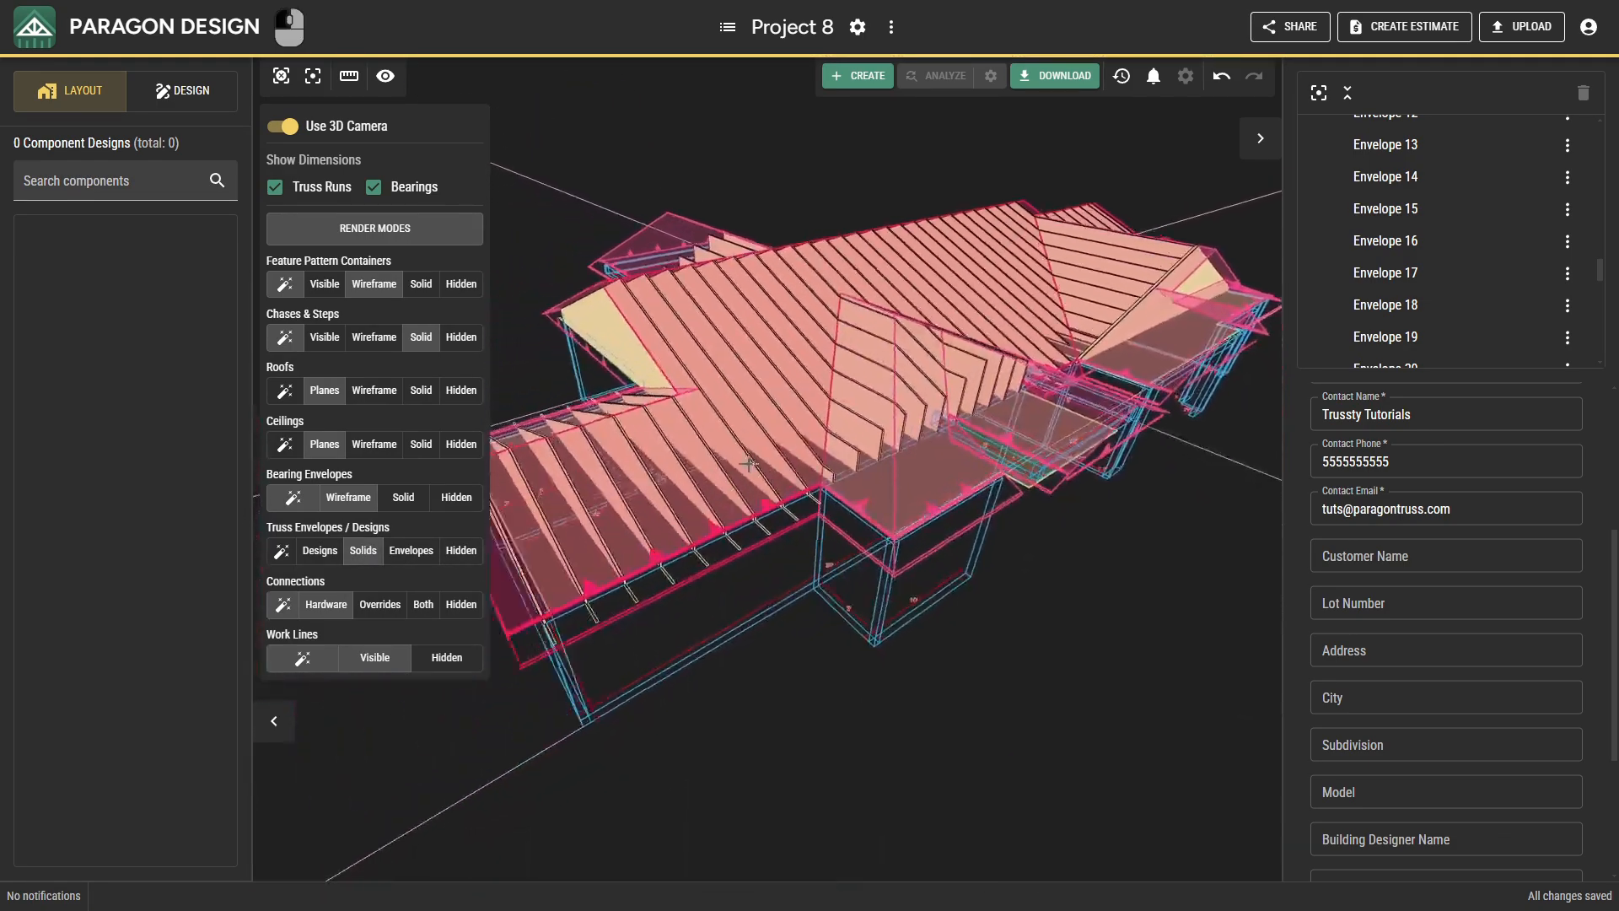
pyautogui.moveTo(748, 464); pyautogui.dragTo(775, 428)
pyautogui.moveTo(625, 524); pyautogui.dragTo(700, 533)
pyautogui.moveTo(597, 492); pyautogui.dragTo(692, 586)
pyautogui.moveTo(602, 516); pyautogui.dragTo(982, 572)
# Recalculate only the right ends of truss envelopes 15 and 16 beside the 8' wall recess and check them in 3D.
pyautogui.click(700, 344)
pyautogui.press('ctrl')
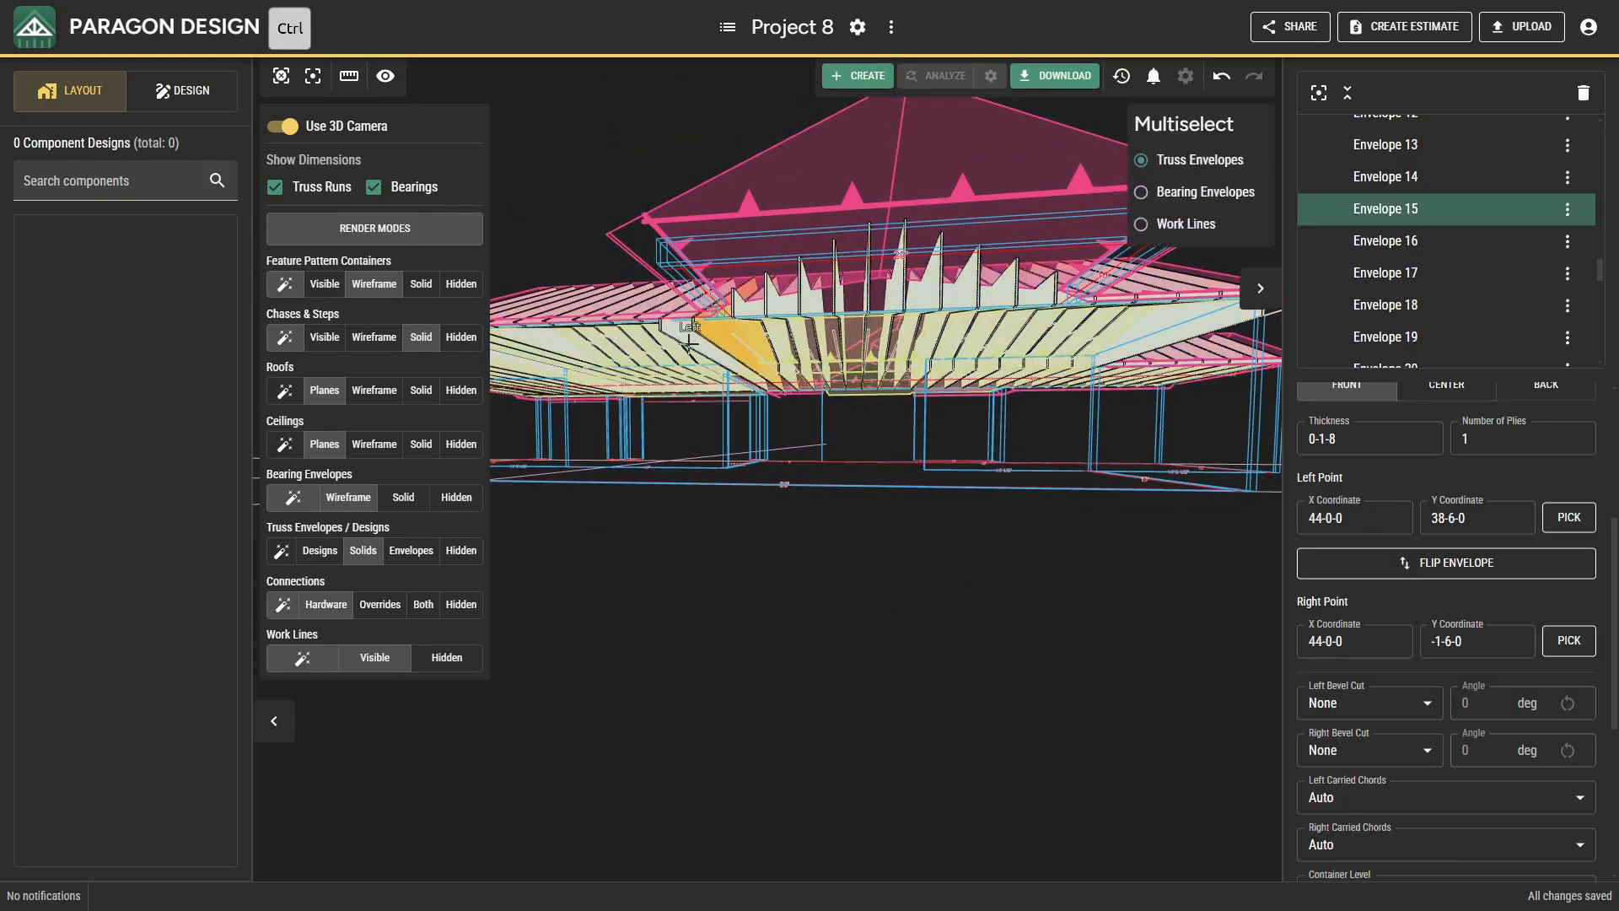
pyautogui.keyDown('ctrl'); pyautogui.click(685, 337); pyautogui.keyUp('ctrl')
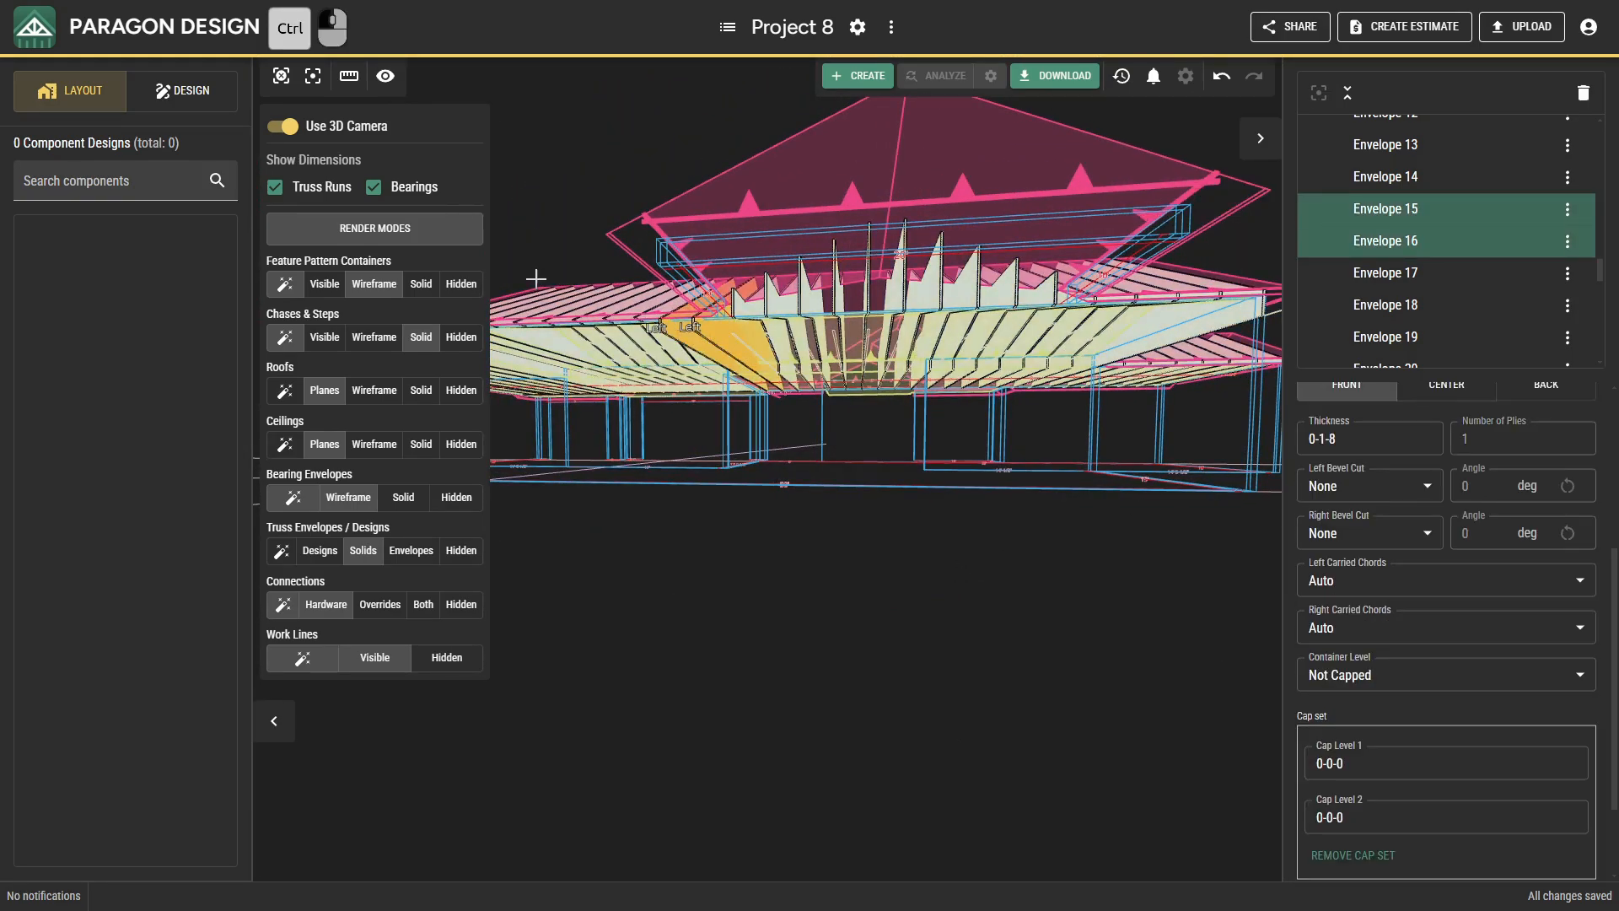
pyautogui.click(294, 135)
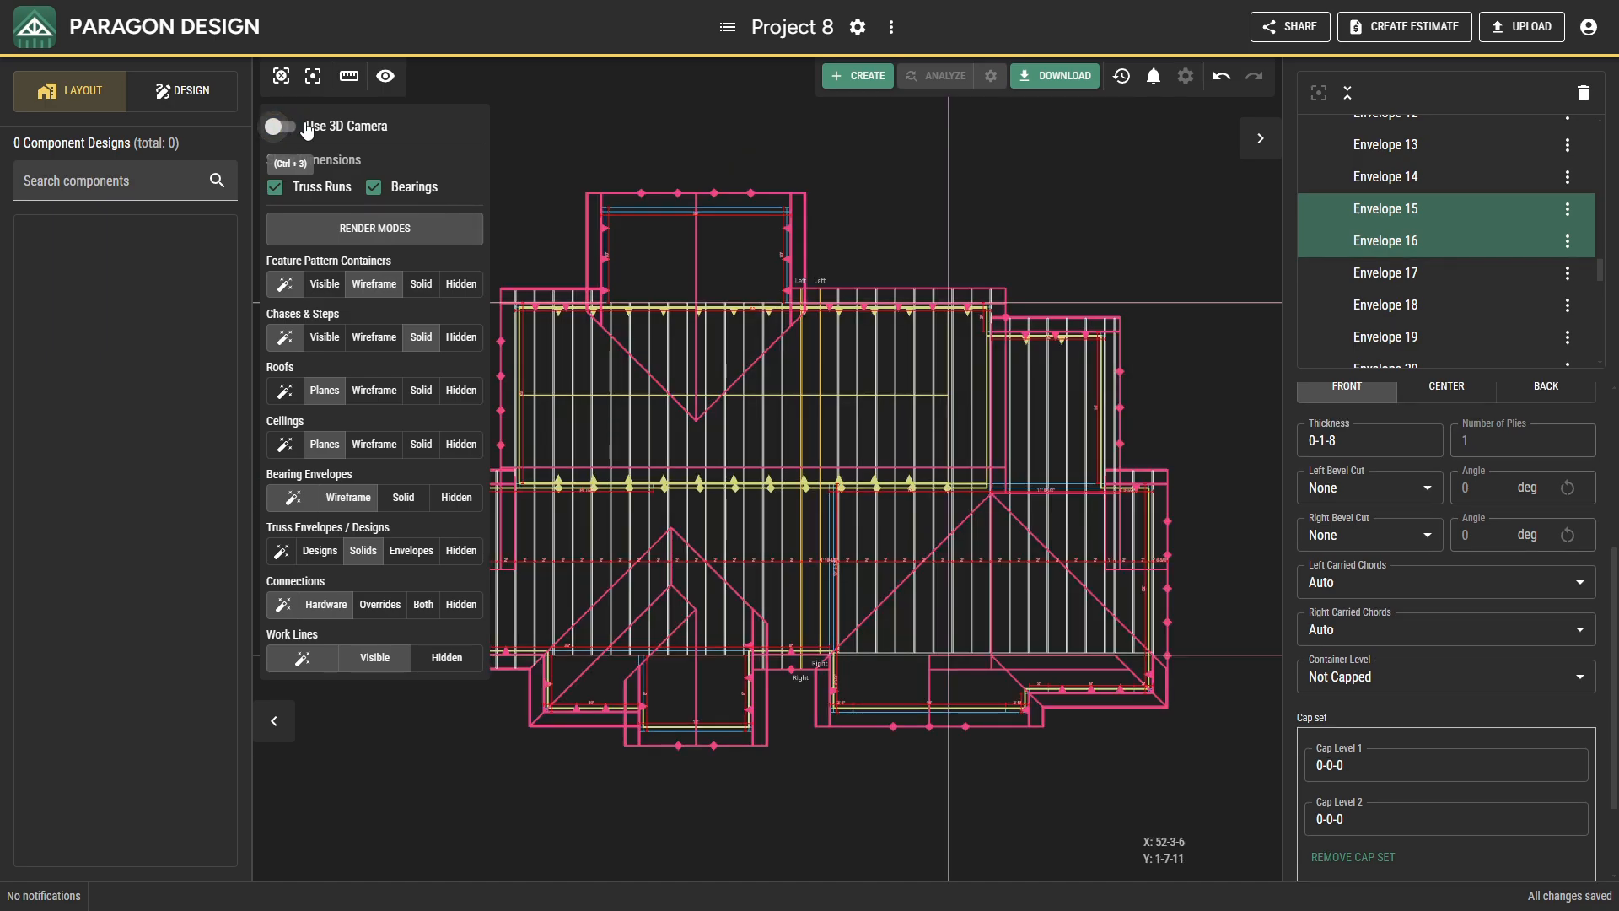
pyautogui.scroll(5, 822, 665)
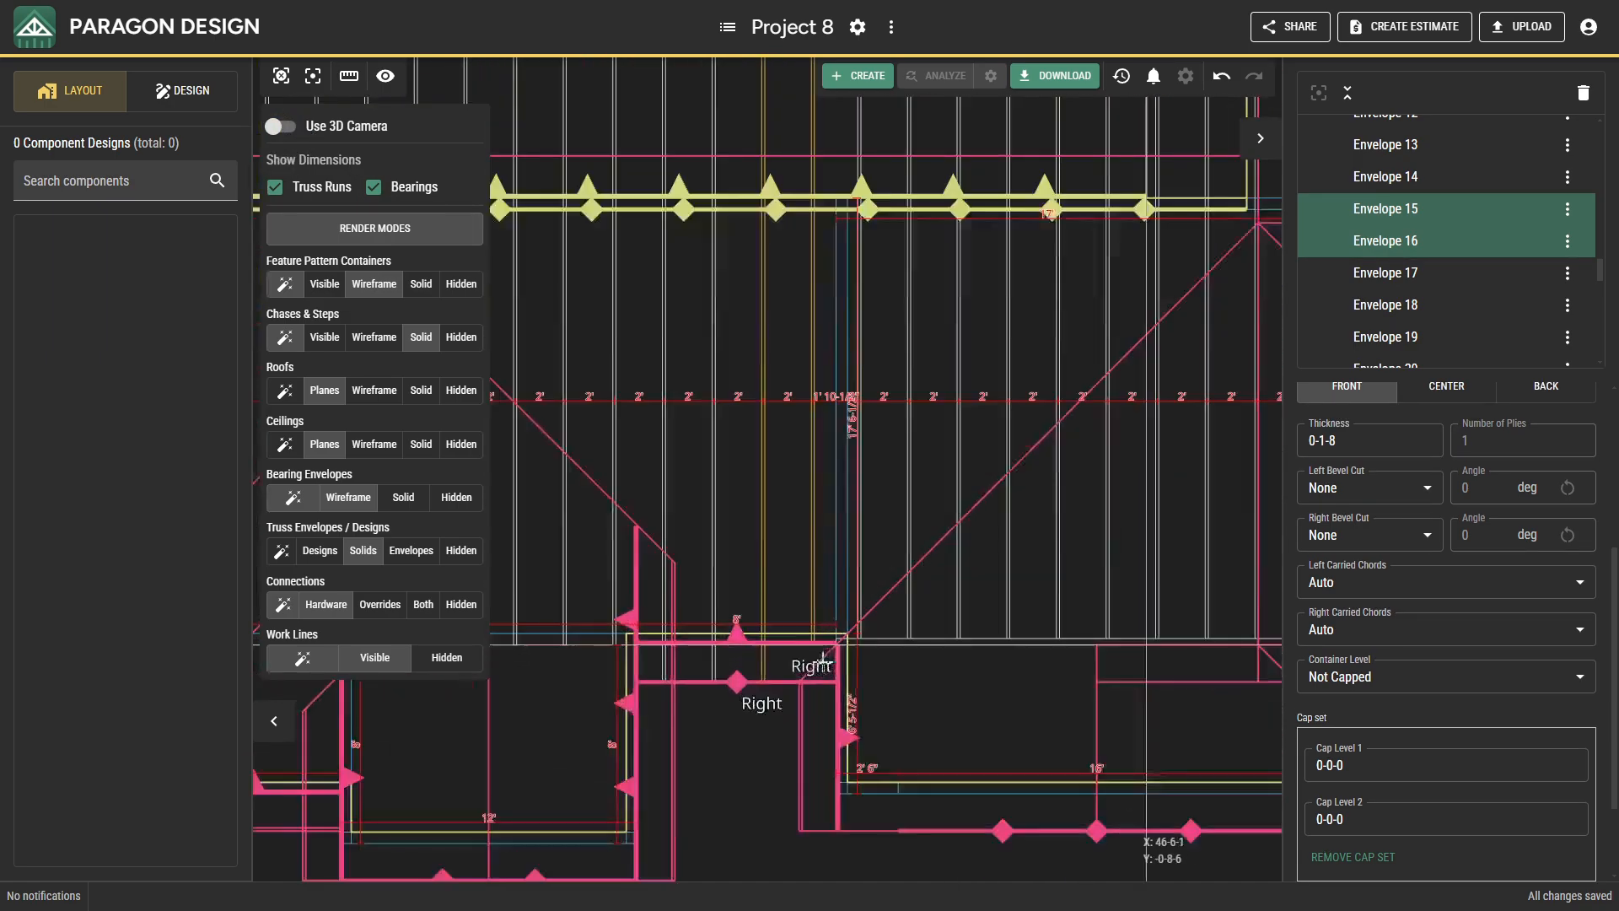
pyautogui.scroll(4, 822, 663)
pyautogui.rightClick(723, 575)
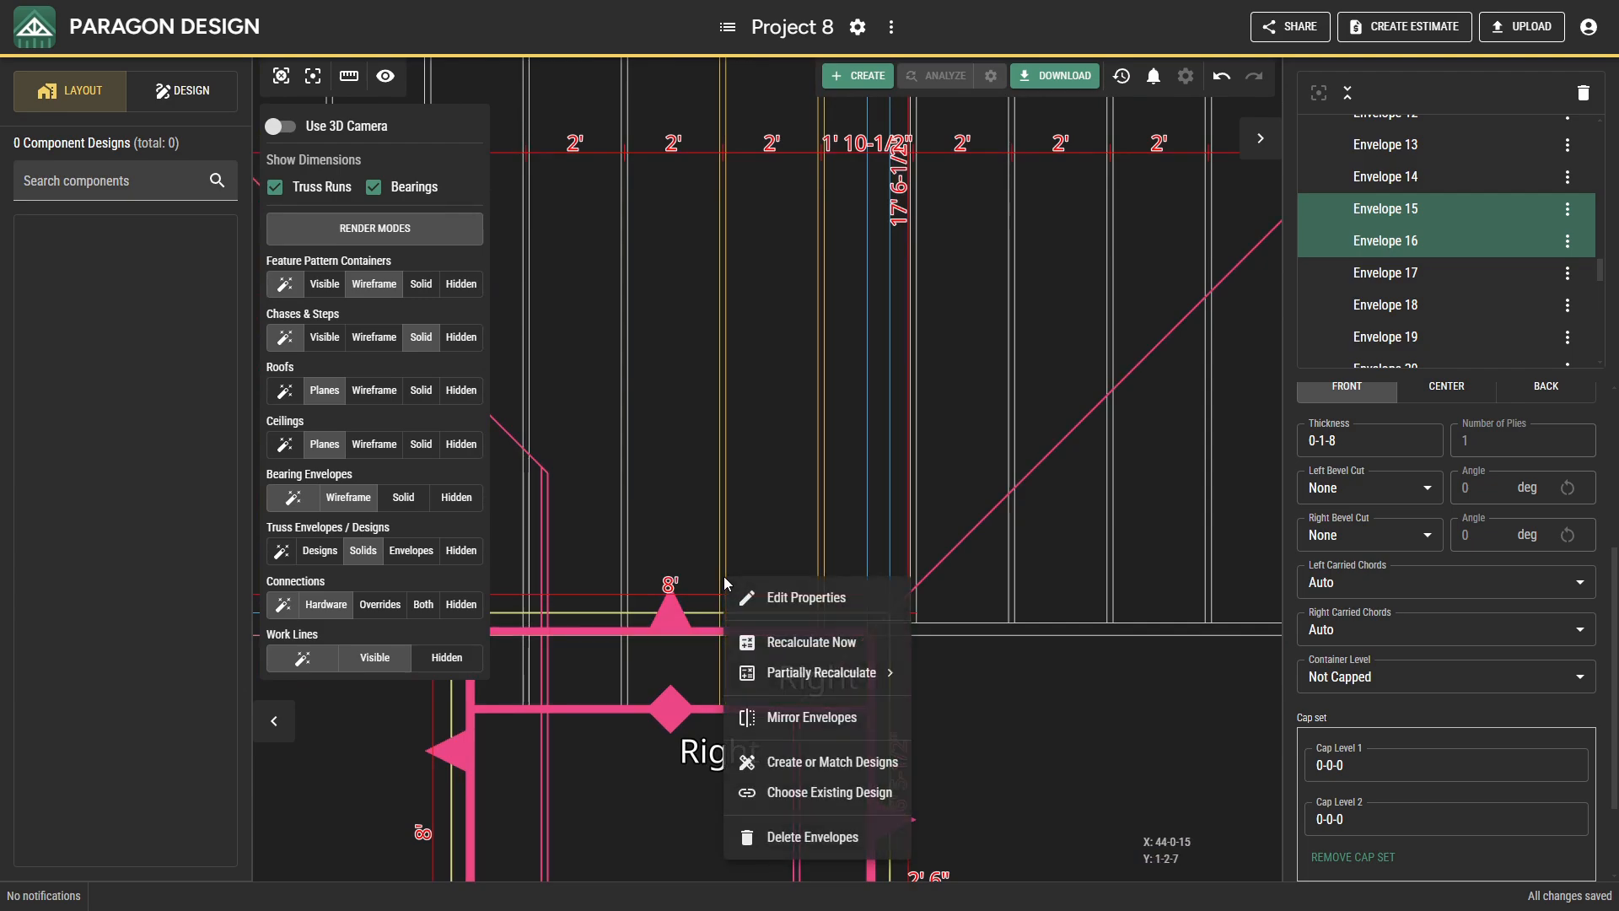
pyautogui.moveTo(809, 675)
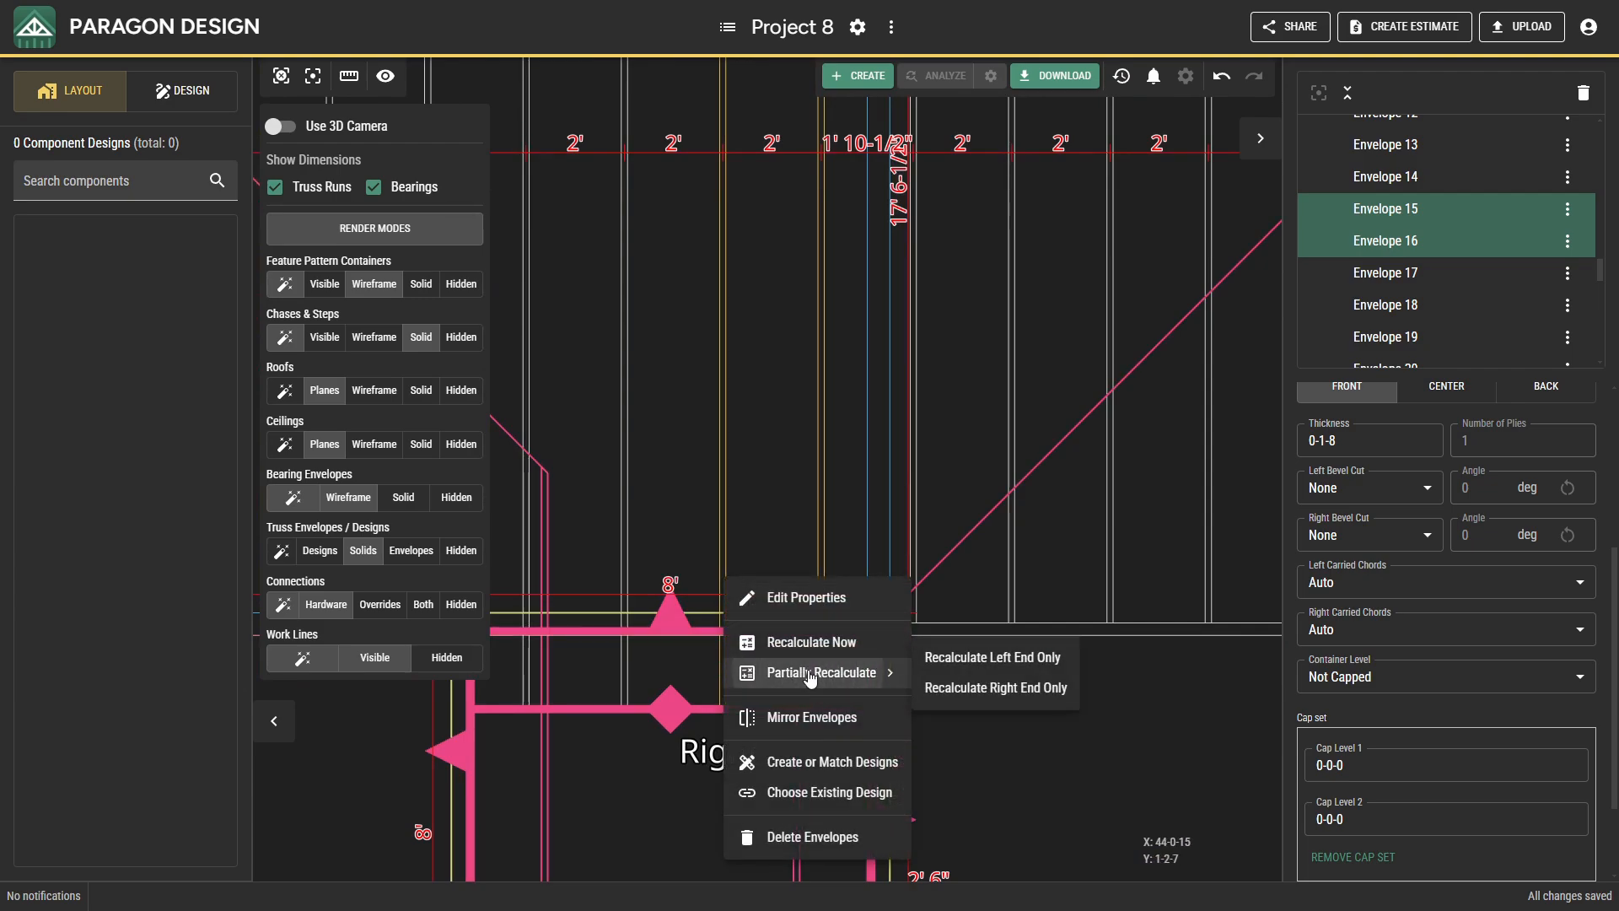
pyautogui.click(958, 693)
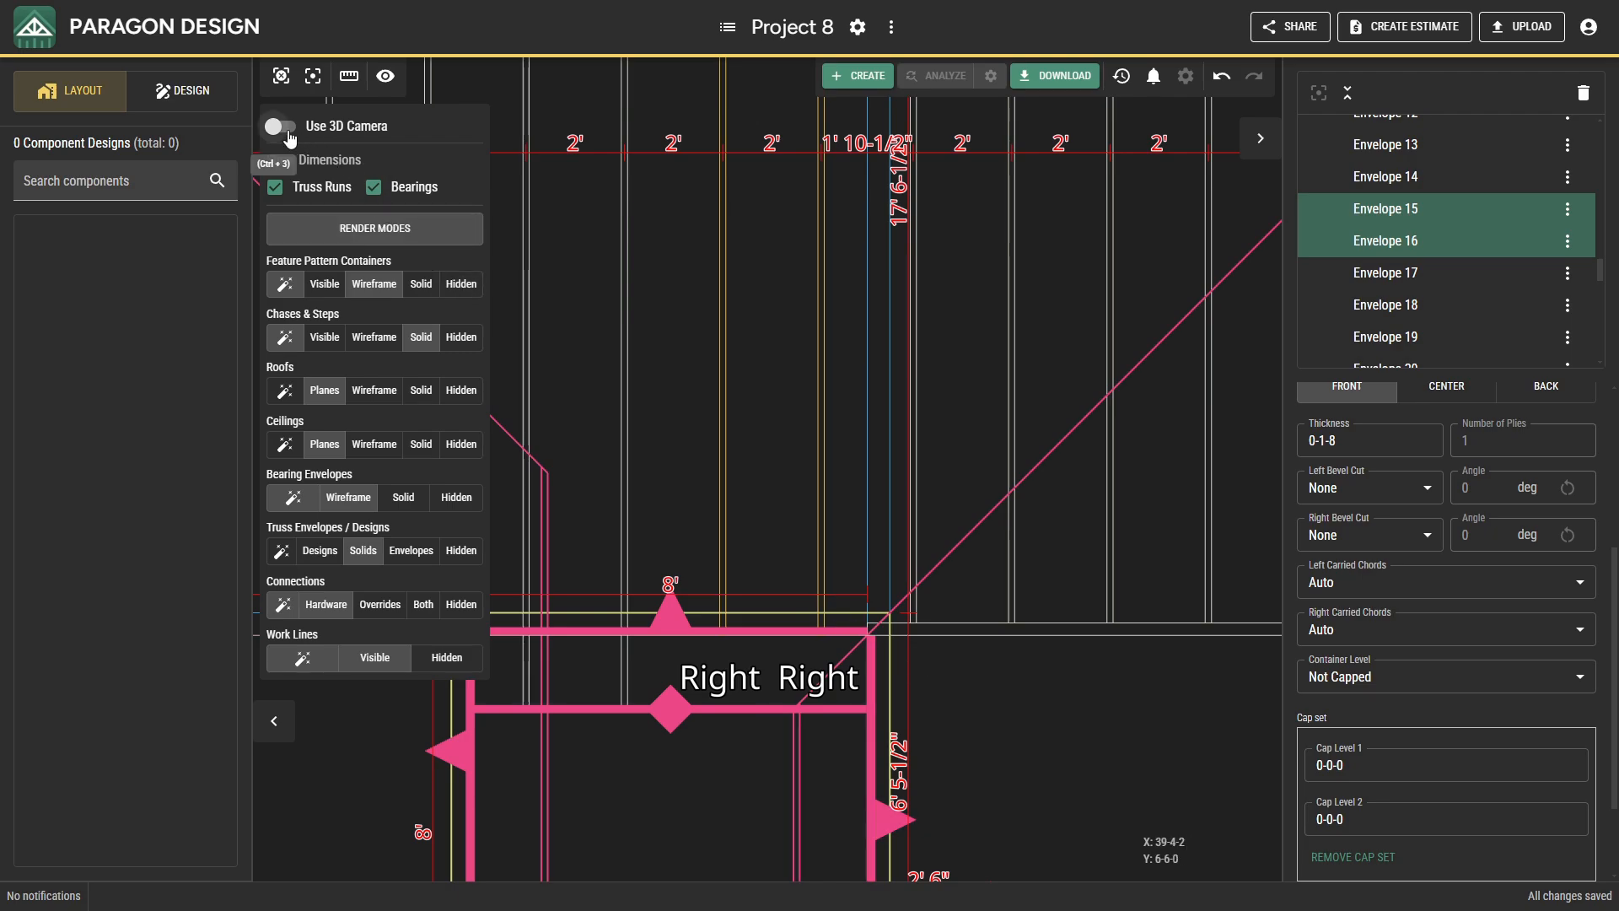
pyautogui.click(287, 130)
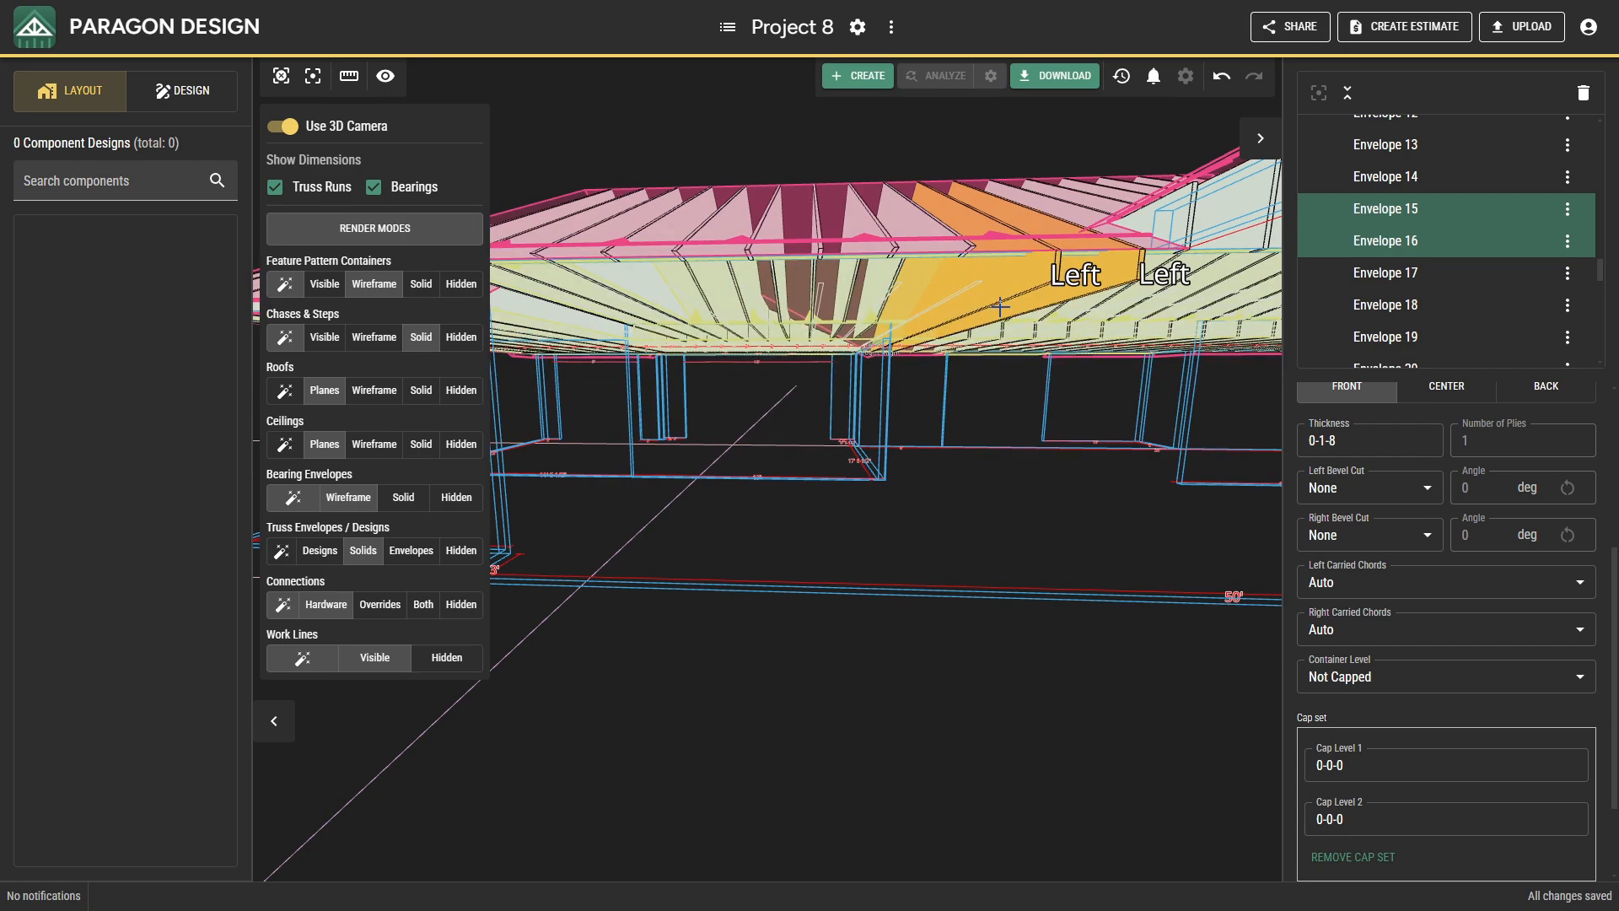
pyautogui.click(314, 128)
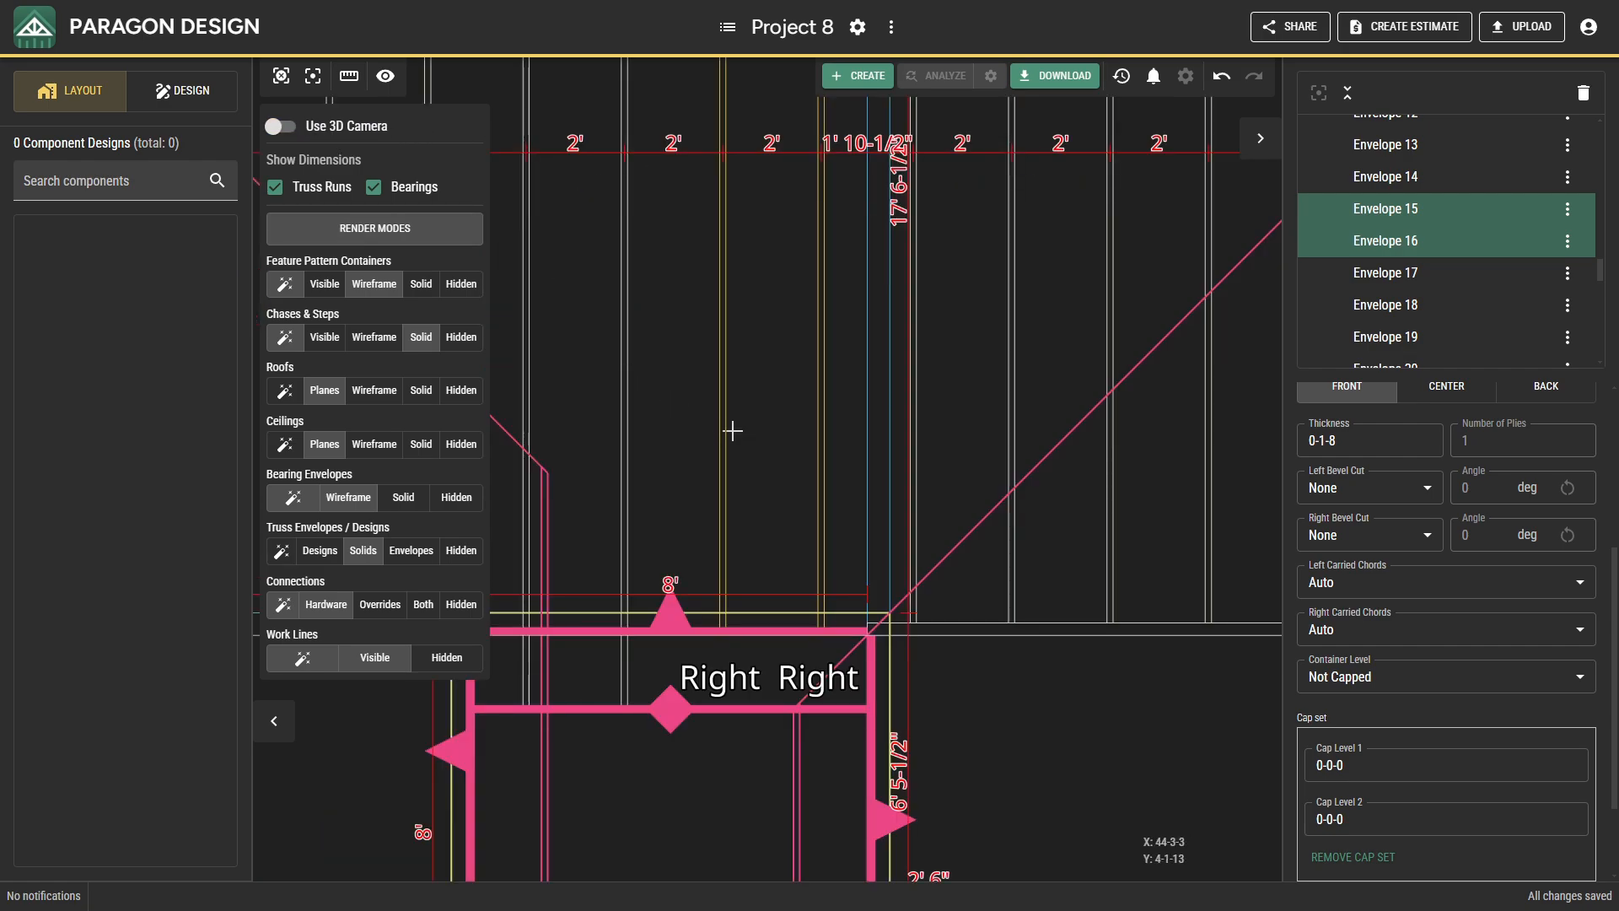
# Delete truss envelopes 15 and 16 beside the 8' wall recess.
pyautogui.moveTo(738, 435); pyautogui.dragTo(731, 484, button='middle')
pyautogui.click(715, 479)
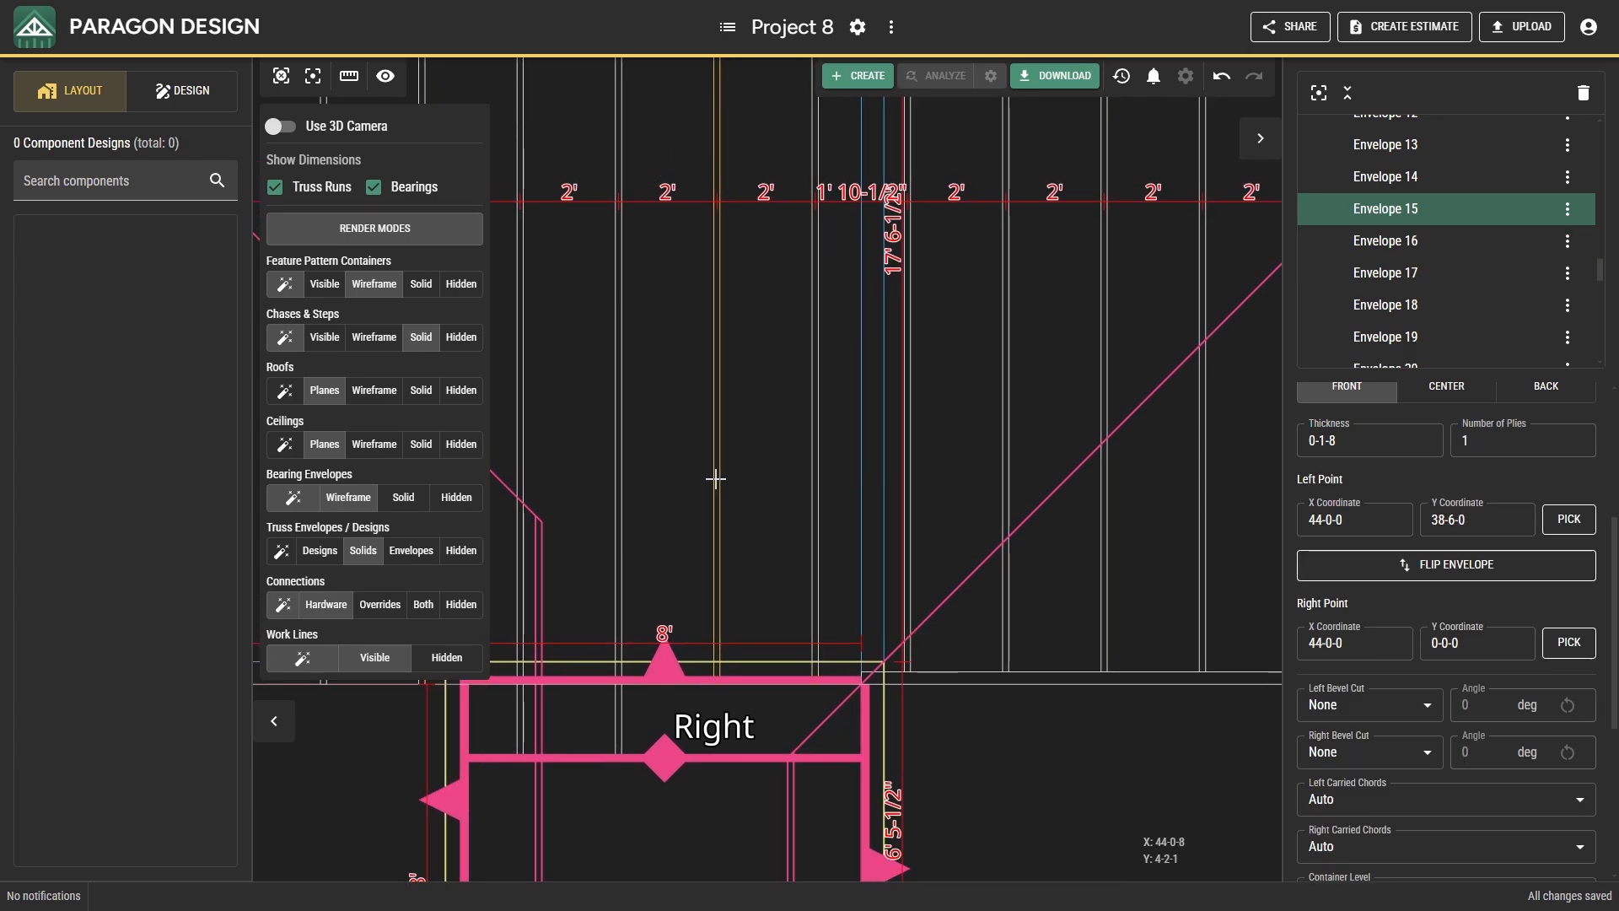
pyautogui.keyDown('shift'); pyautogui.click(816, 474); pyautogui.keyUp('shift')
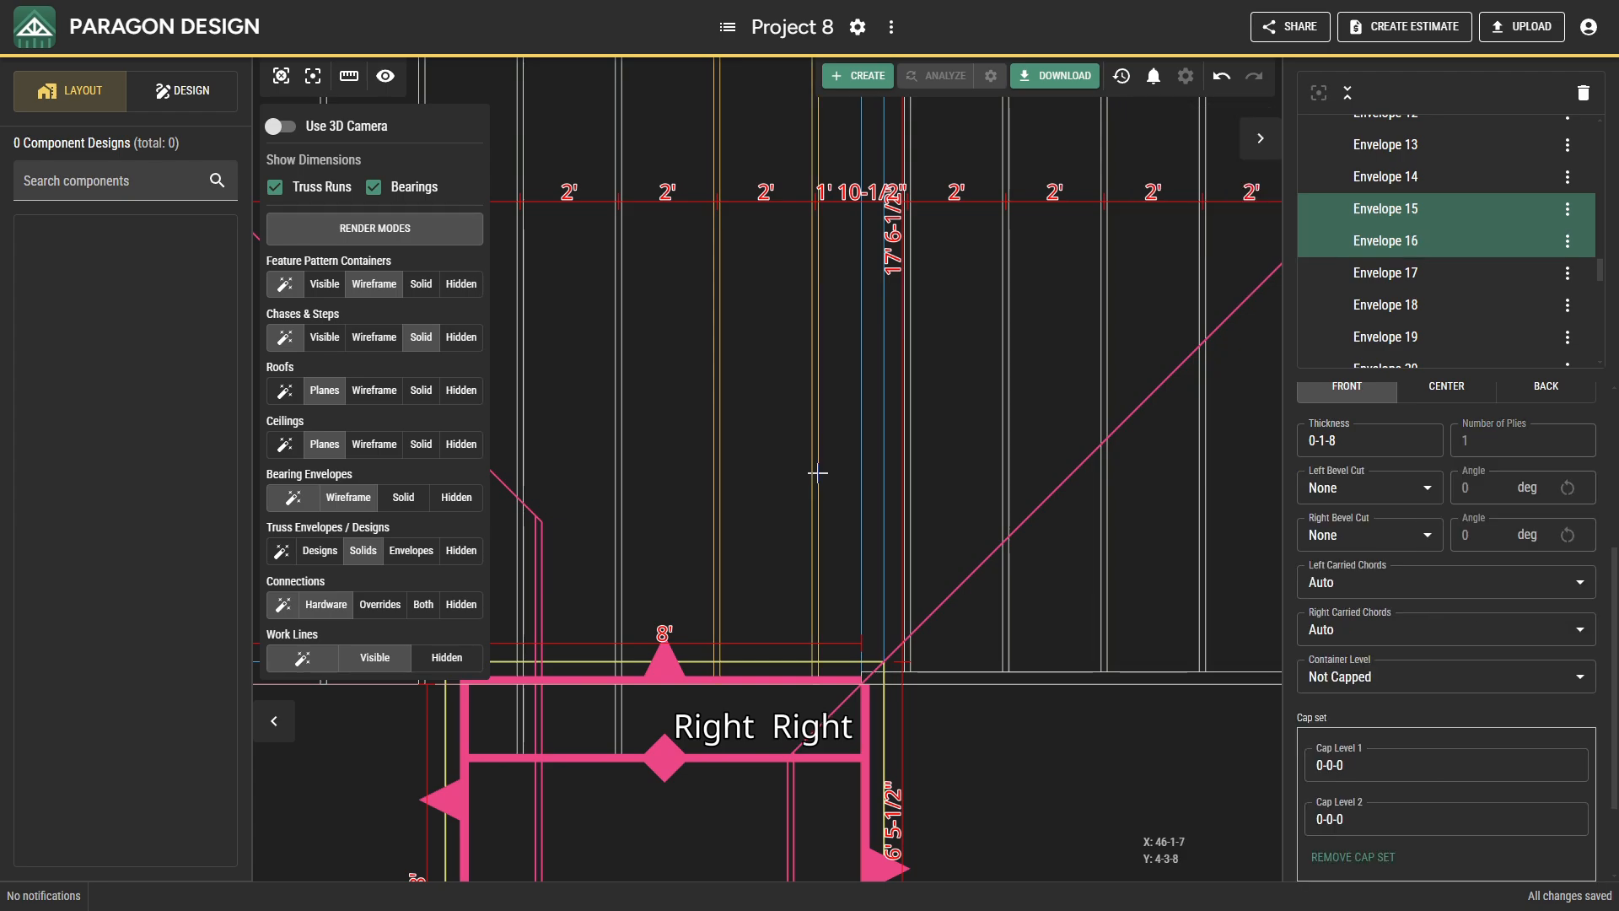
pyautogui.press('Delete')
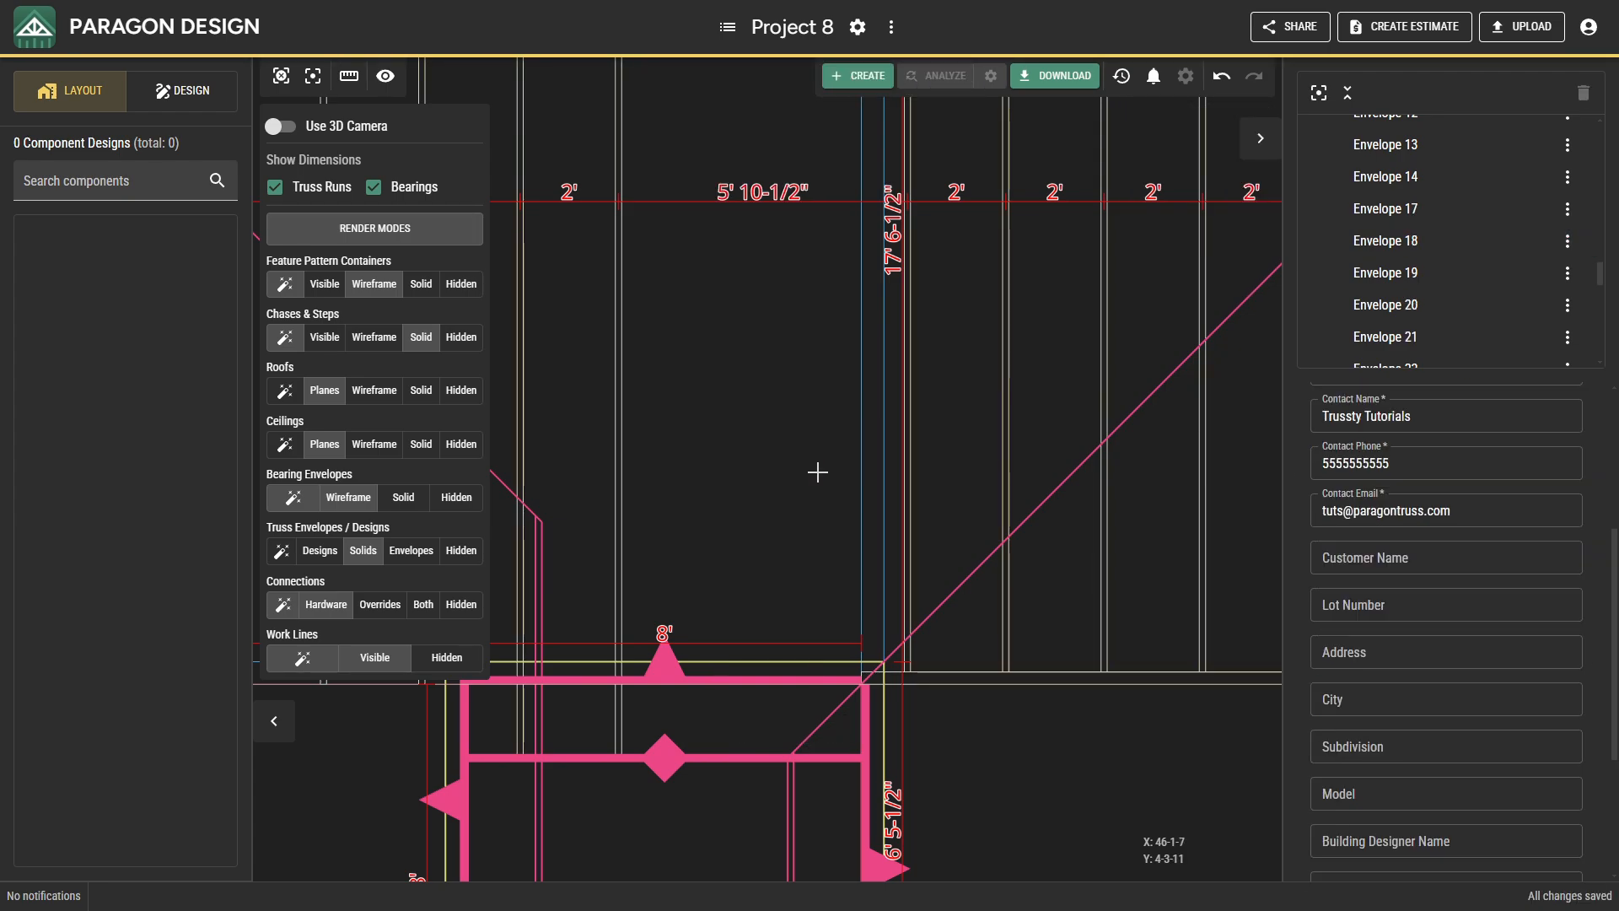
# Create a calculated envelope run at 2-0-0 spacing from Envelope 14 across the gap toward the 16' front projection.
pyautogui.click(621, 458)
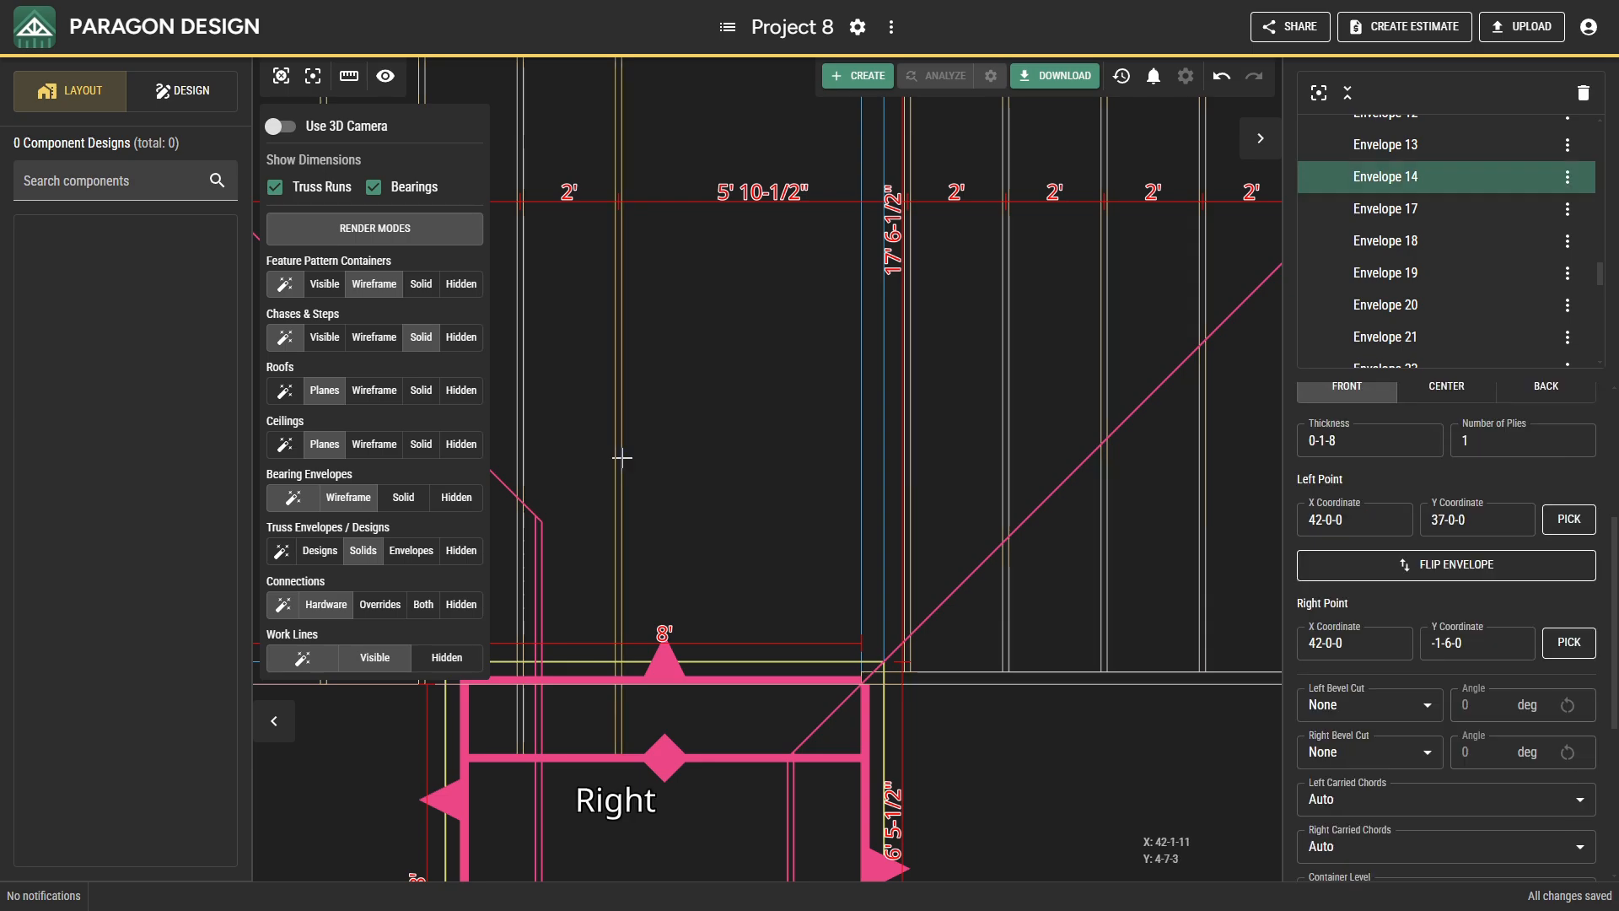
pyautogui.rightClick(622, 458)
pyautogui.click(689, 599)
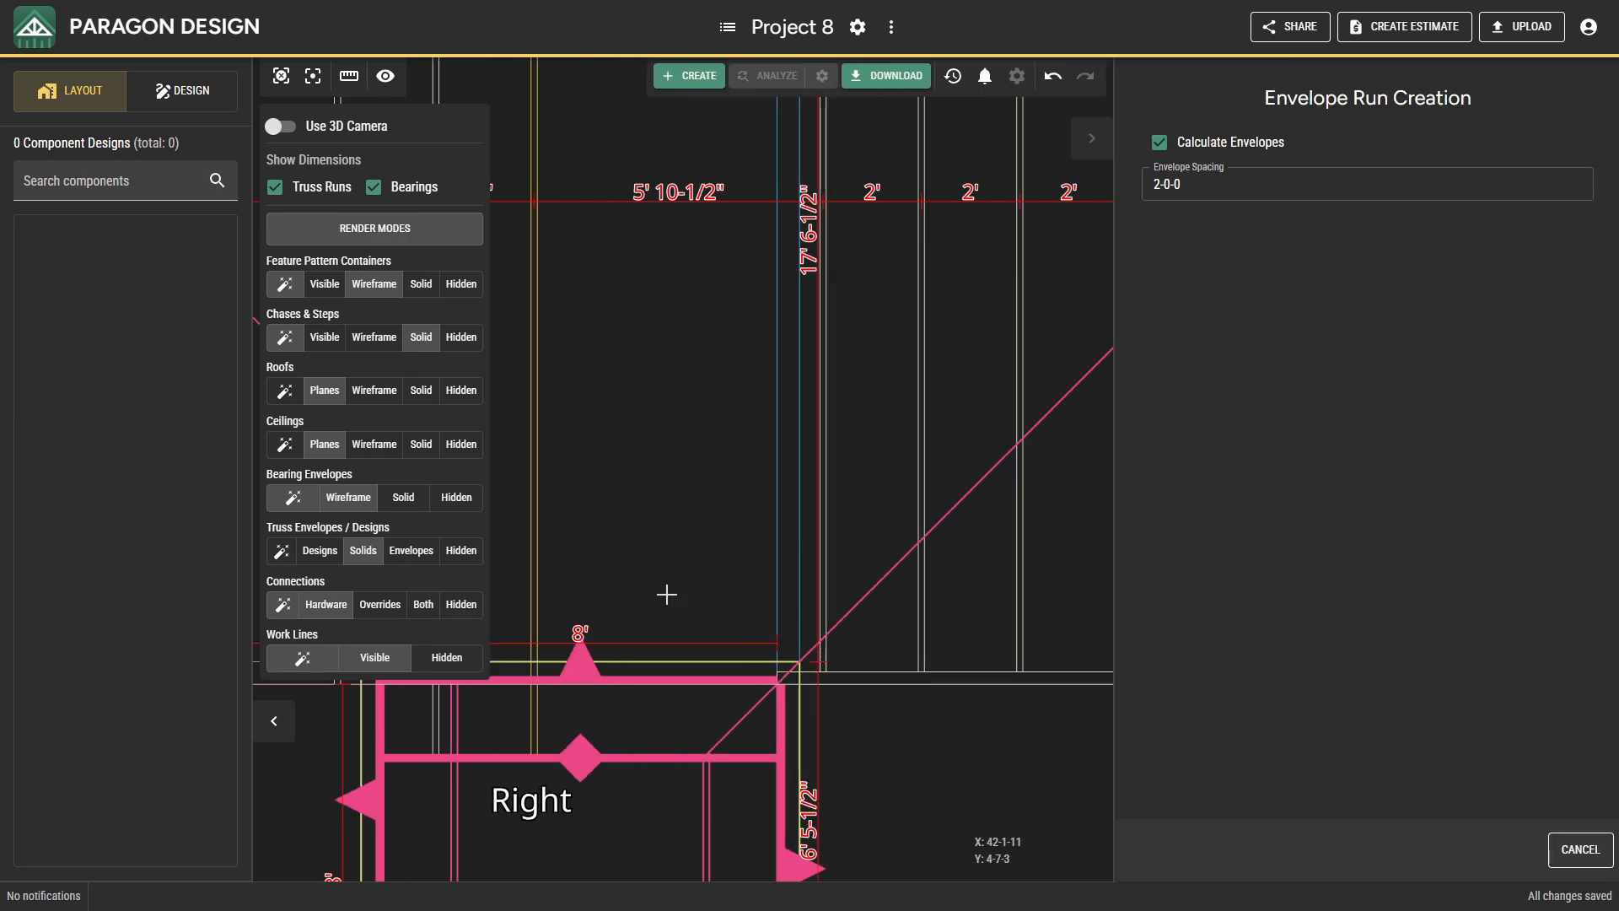
pyautogui.click(756, 592)
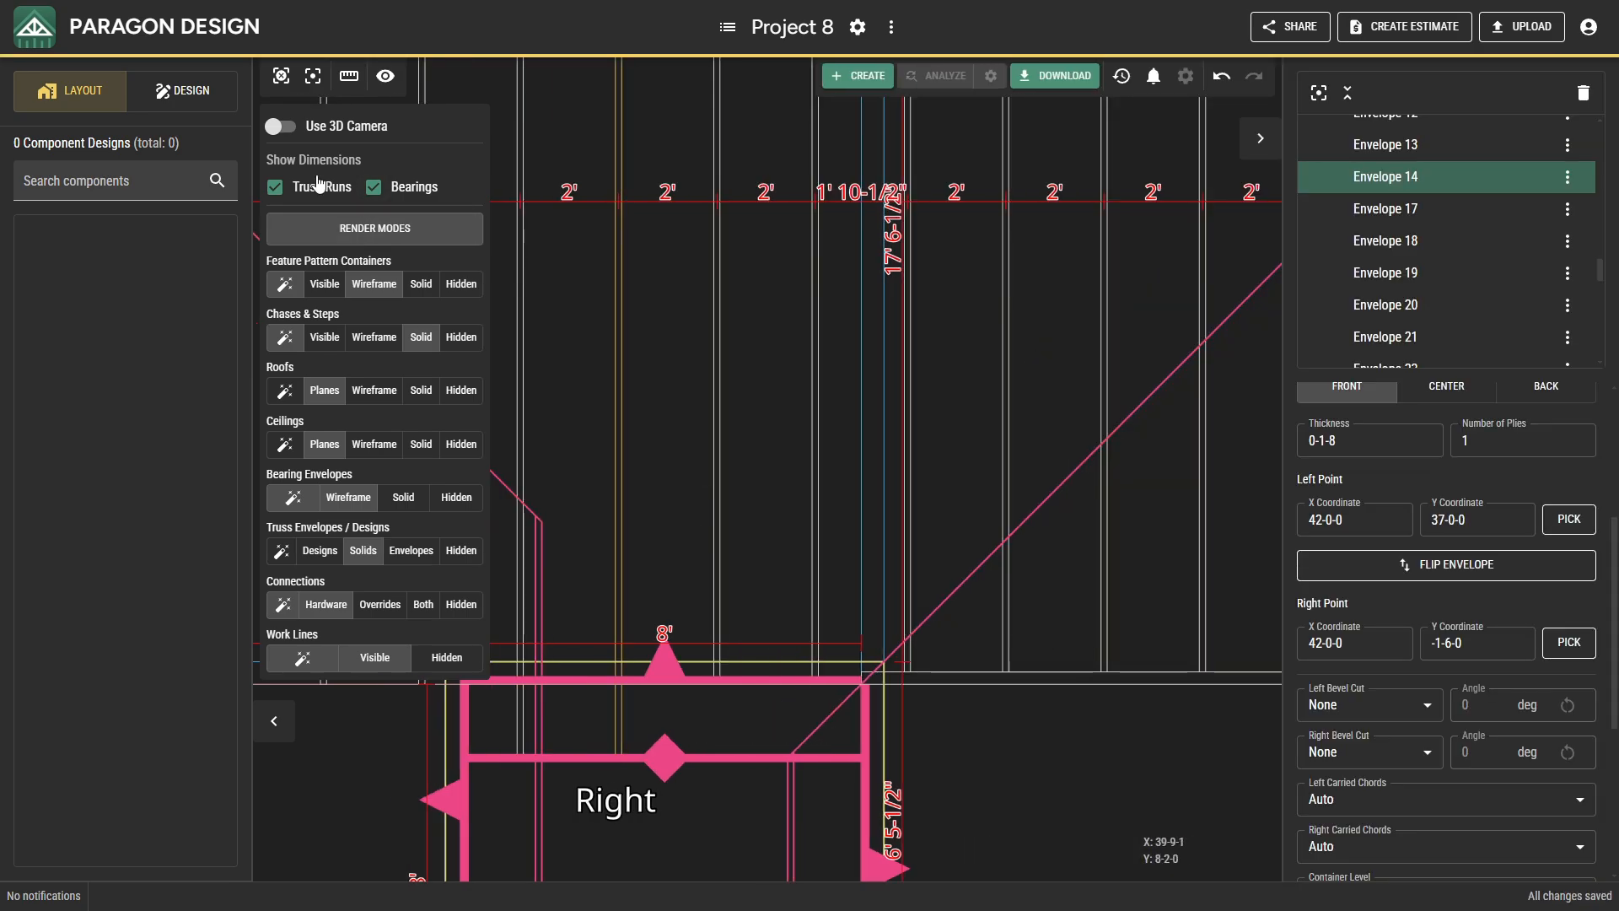
# Inspect the new truss envelopes with the 3D camera from underneath at the rear and from above the roof.
pyautogui.click(274, 127)
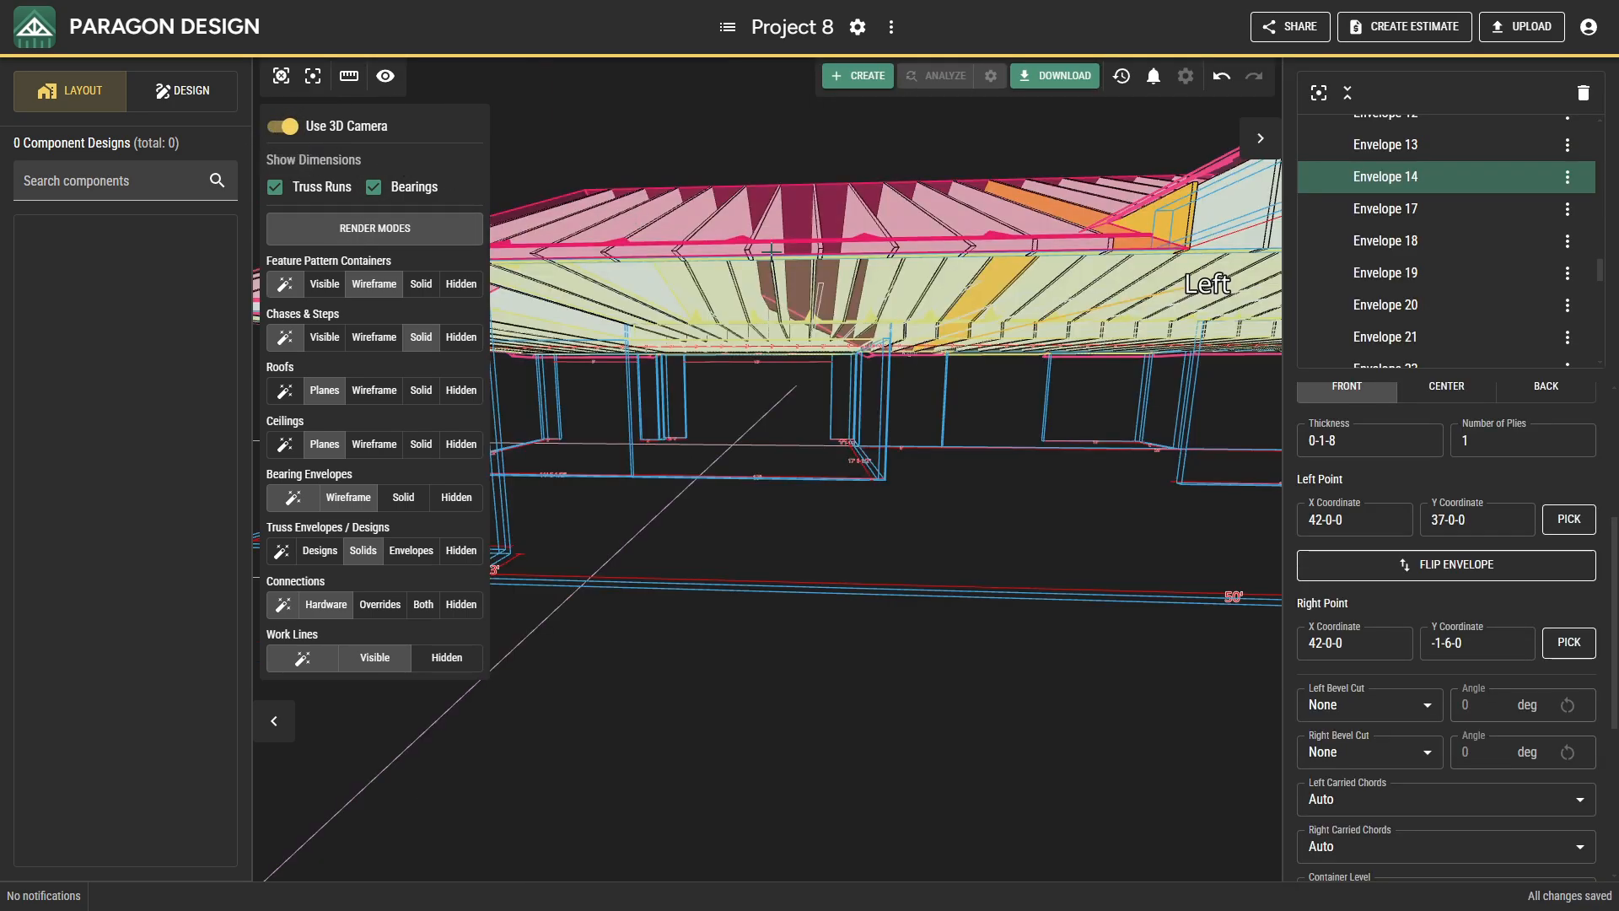
pyautogui.moveTo(983, 339); pyautogui.dragTo(967, 280)
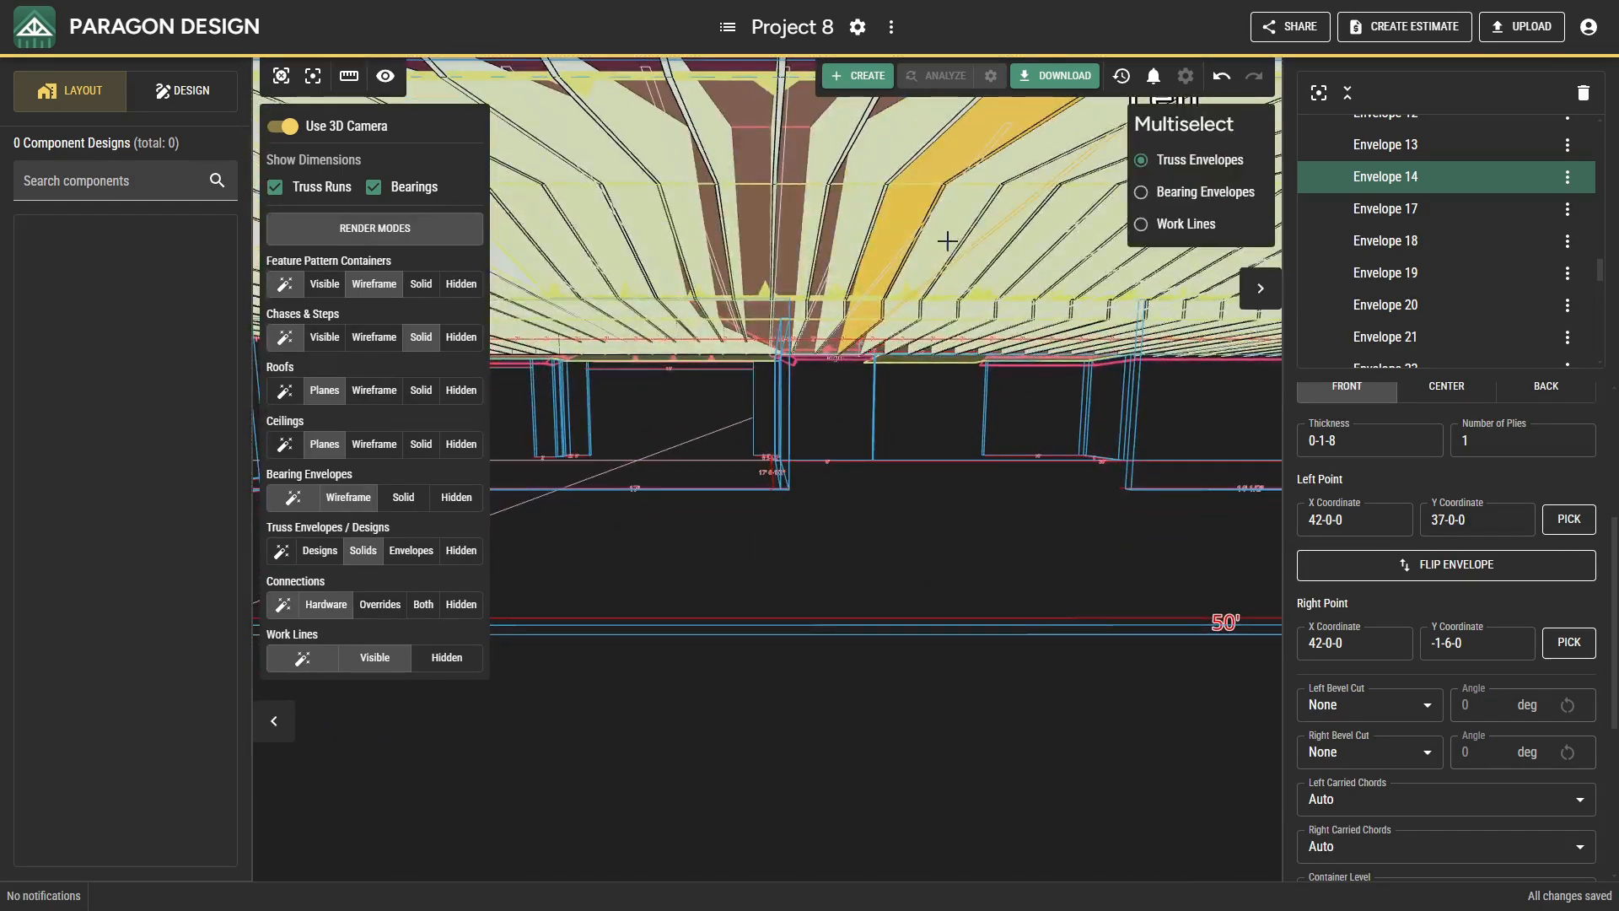
pyautogui.click(950, 238)
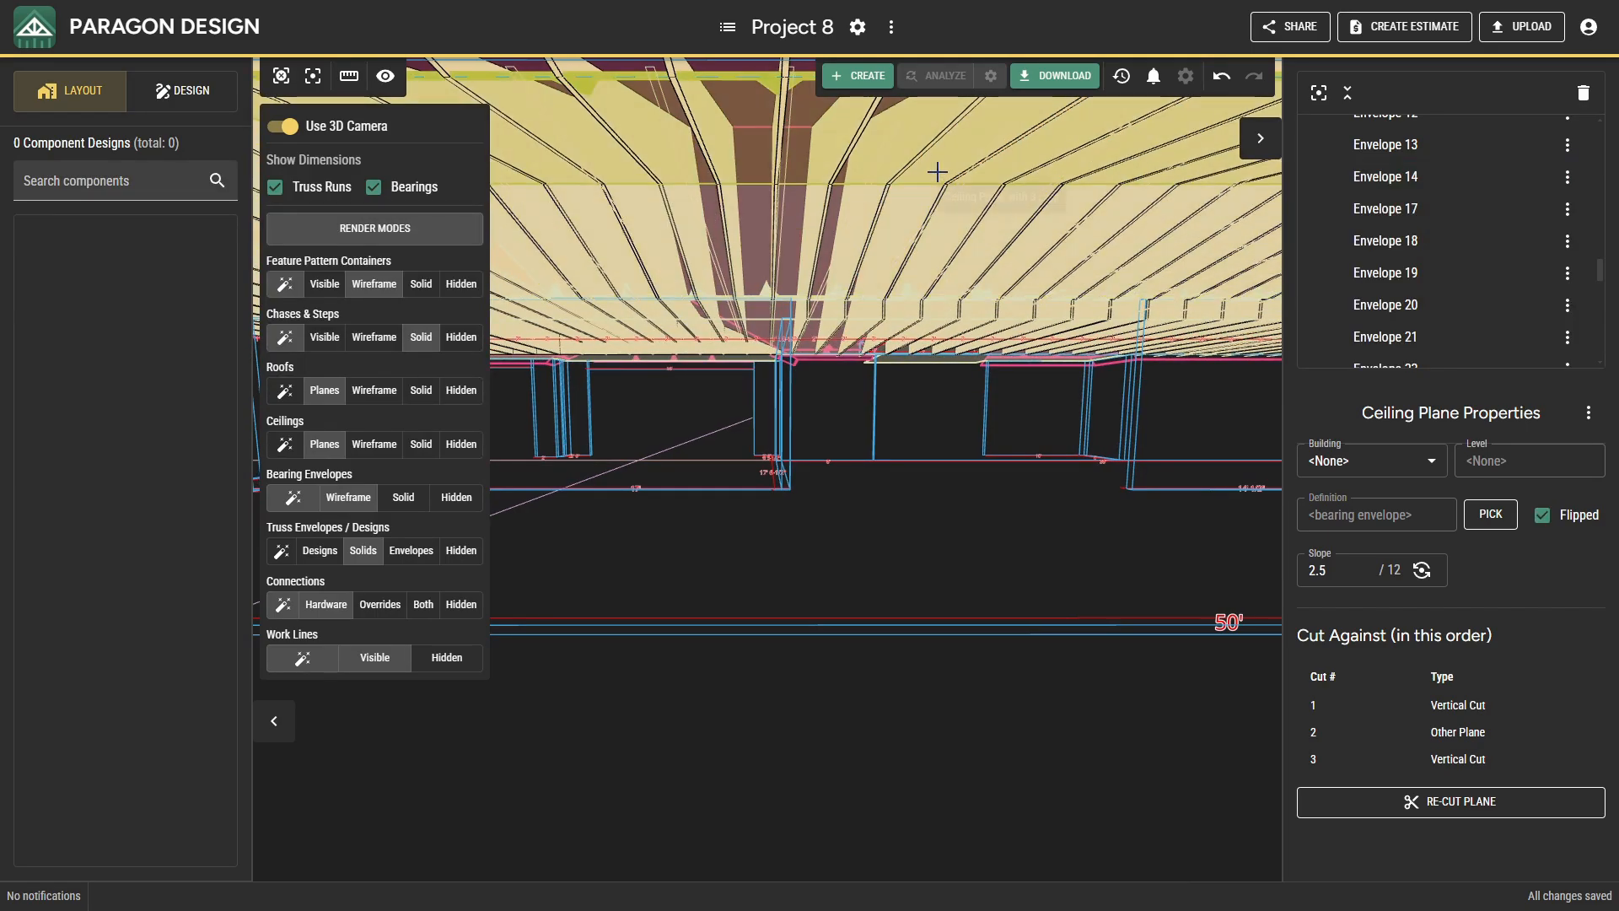
pyautogui.press('Escape')
pyautogui.moveTo(938, 173); pyautogui.dragTo(600, 414)
pyautogui.scroll(-5, 847, 585)
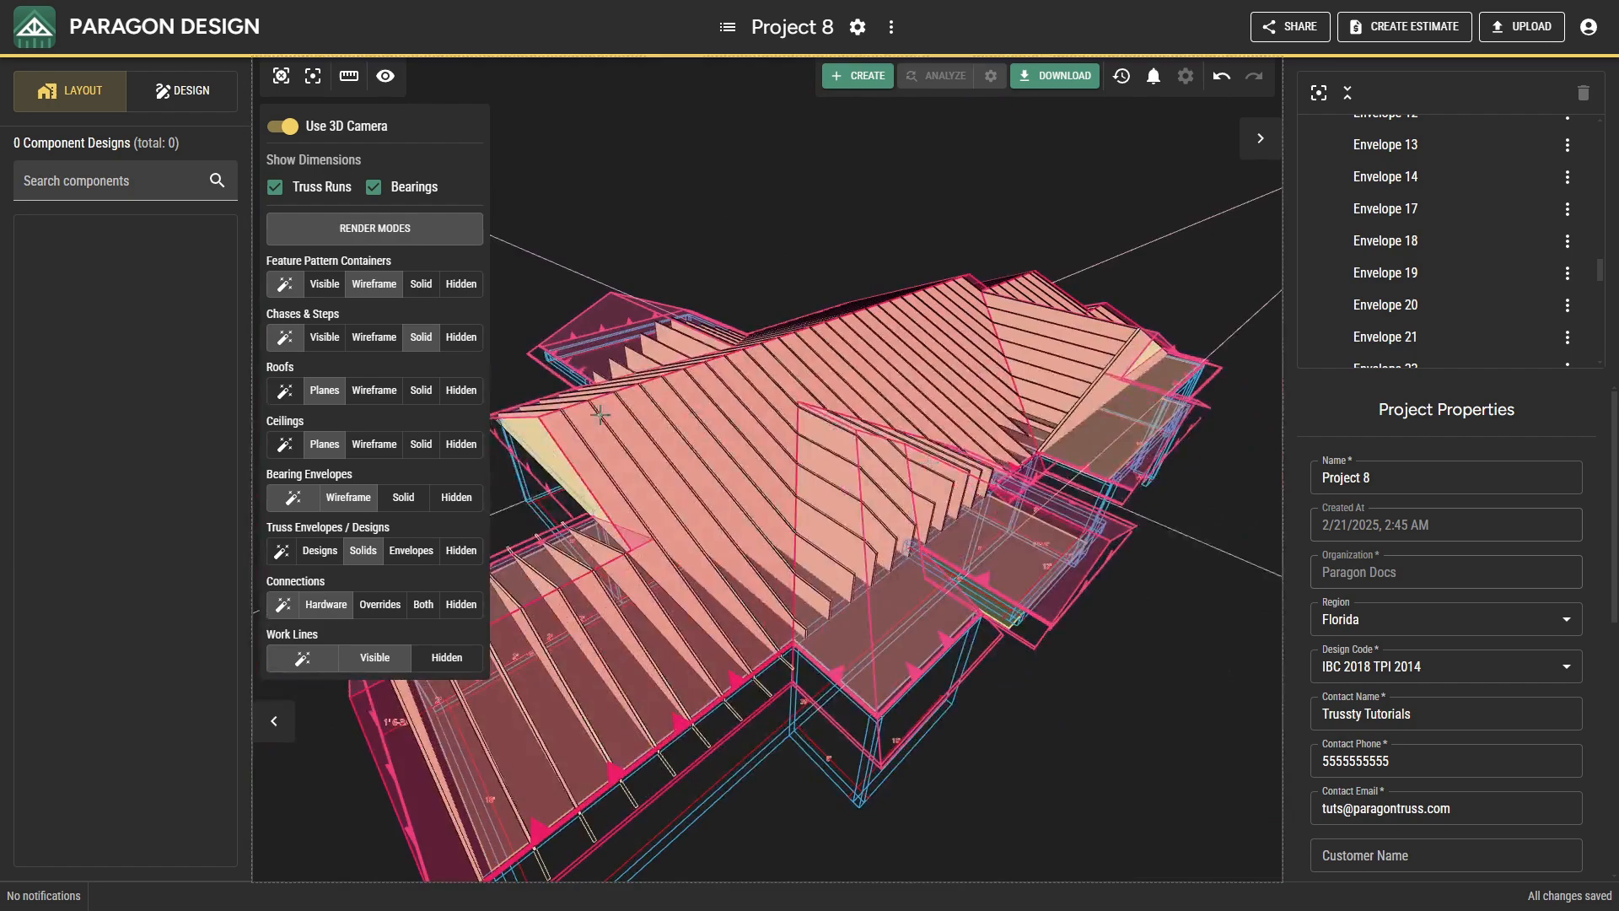
# Examine the truss solids with the roofs hidden, and set the roofs' render mode to Wireframe.
pyautogui.click(449, 393)
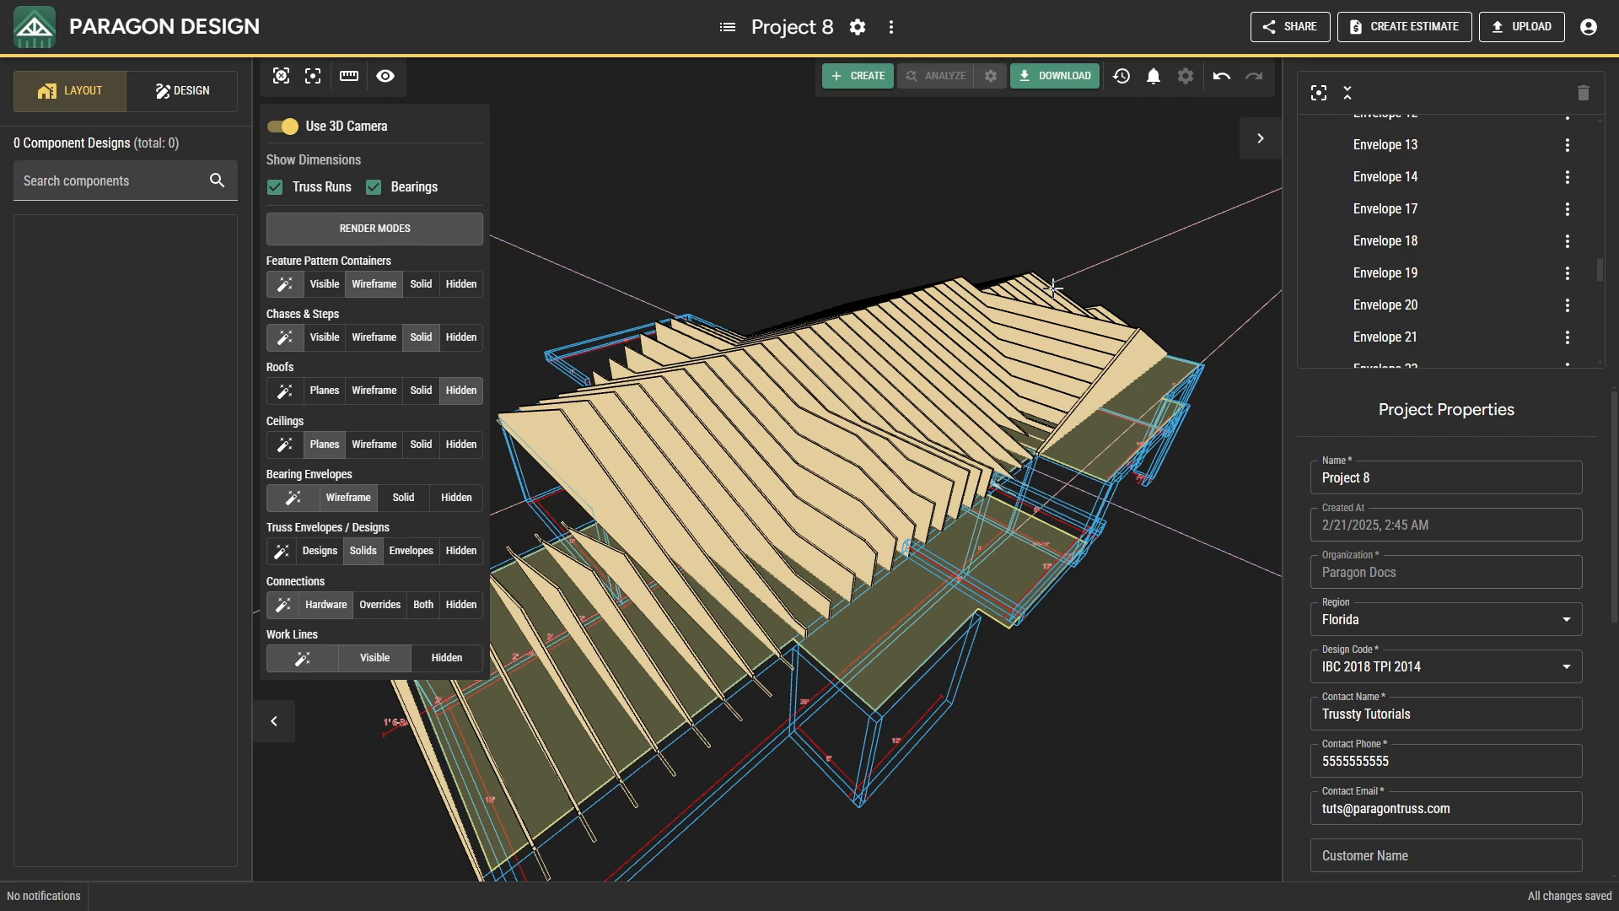
pyautogui.moveTo(1075, 342); pyautogui.dragTo(1072, 506)
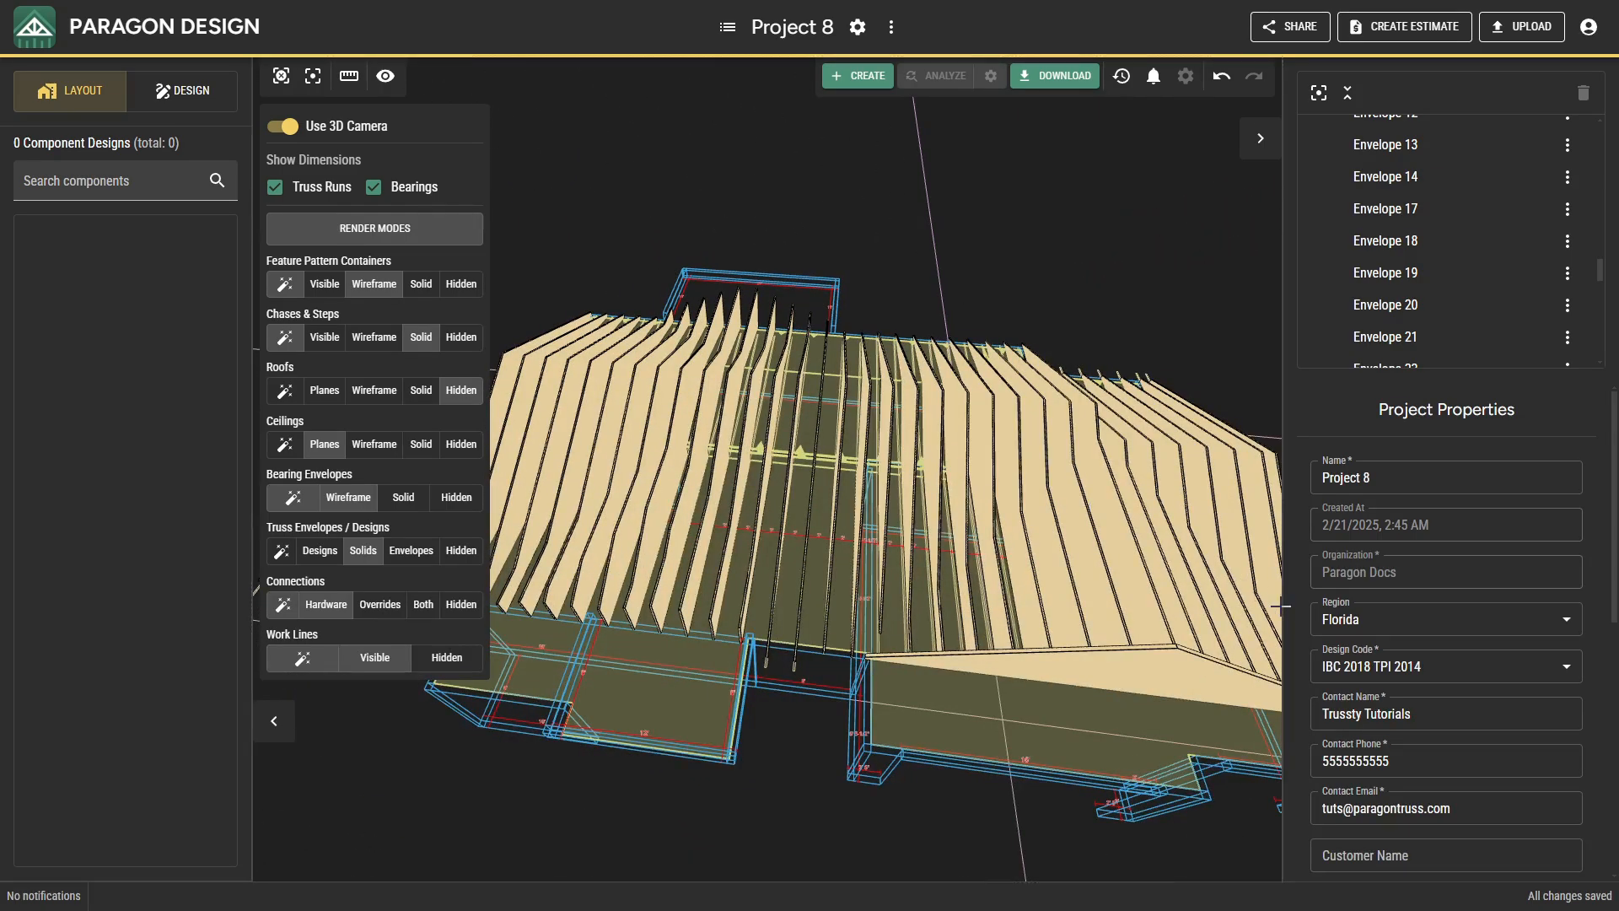
pyautogui.moveTo(948, 496); pyautogui.dragTo(713, 419)
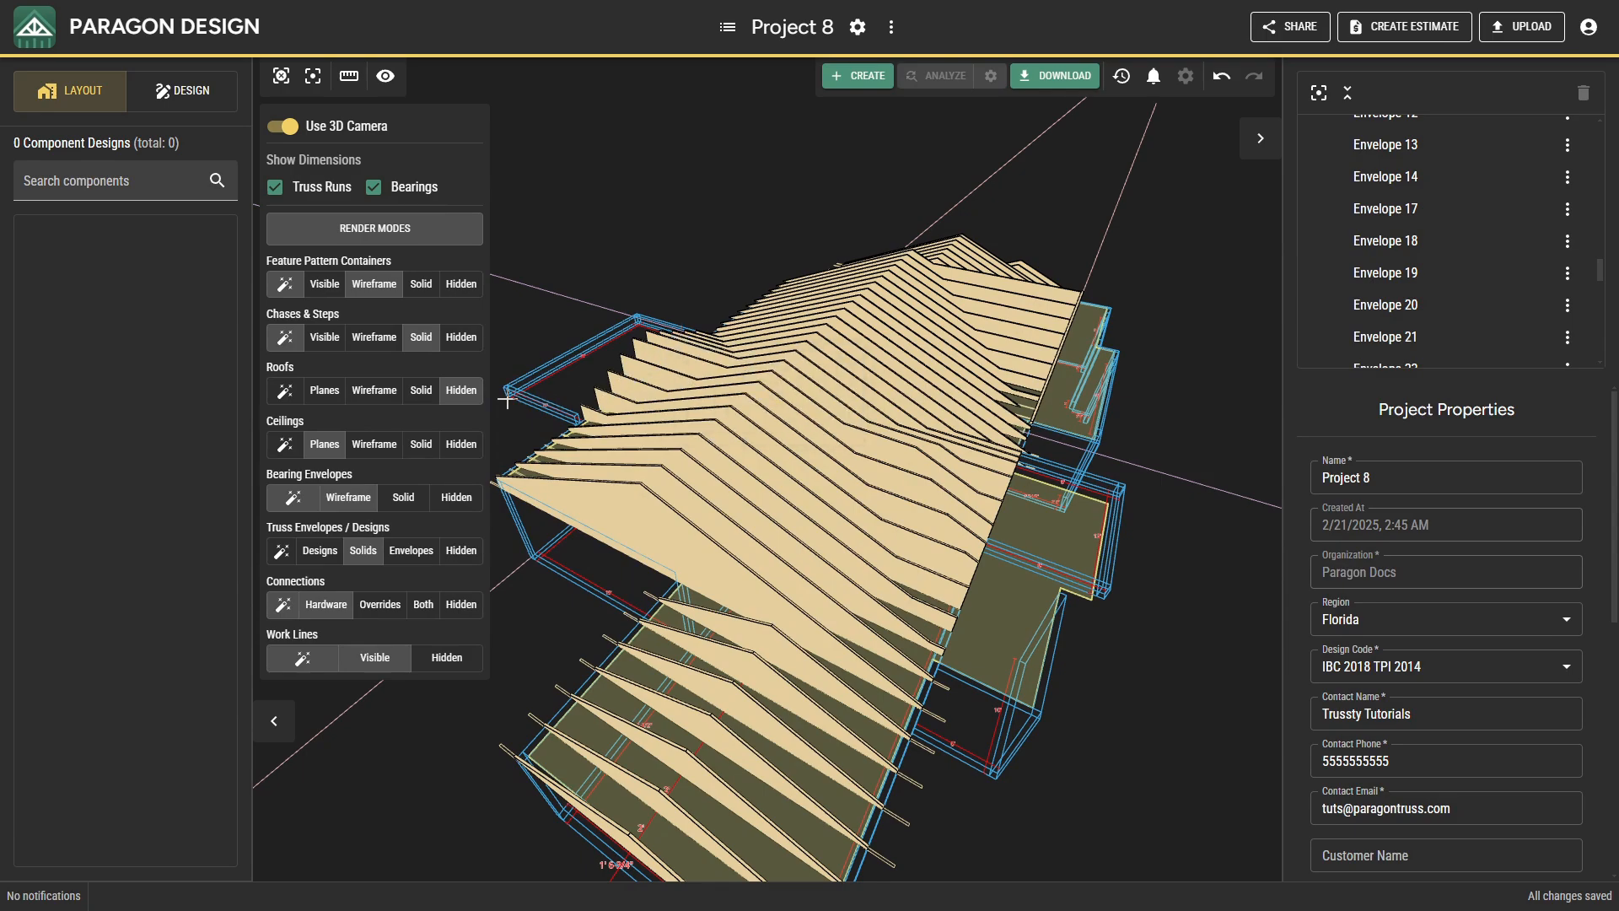
pyautogui.click(387, 392)
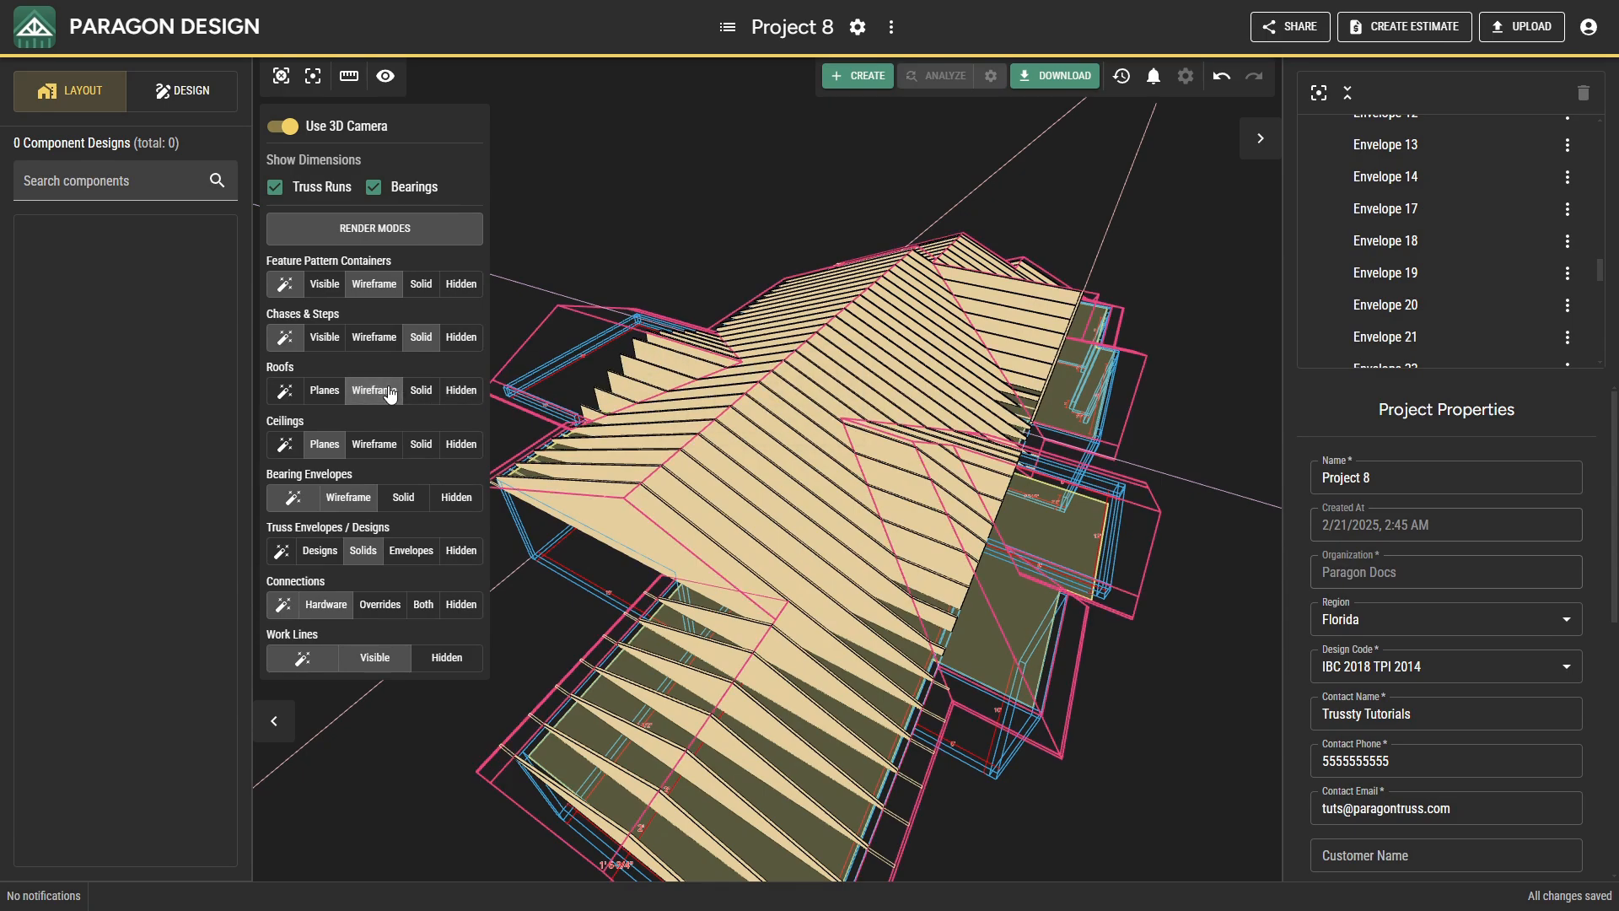
# Add a top cut against the main roof's front slope plane to the eleven truss envelopes starting at Envelope 2 behind the front projections.
pyautogui.scroll(10, 994, 618)
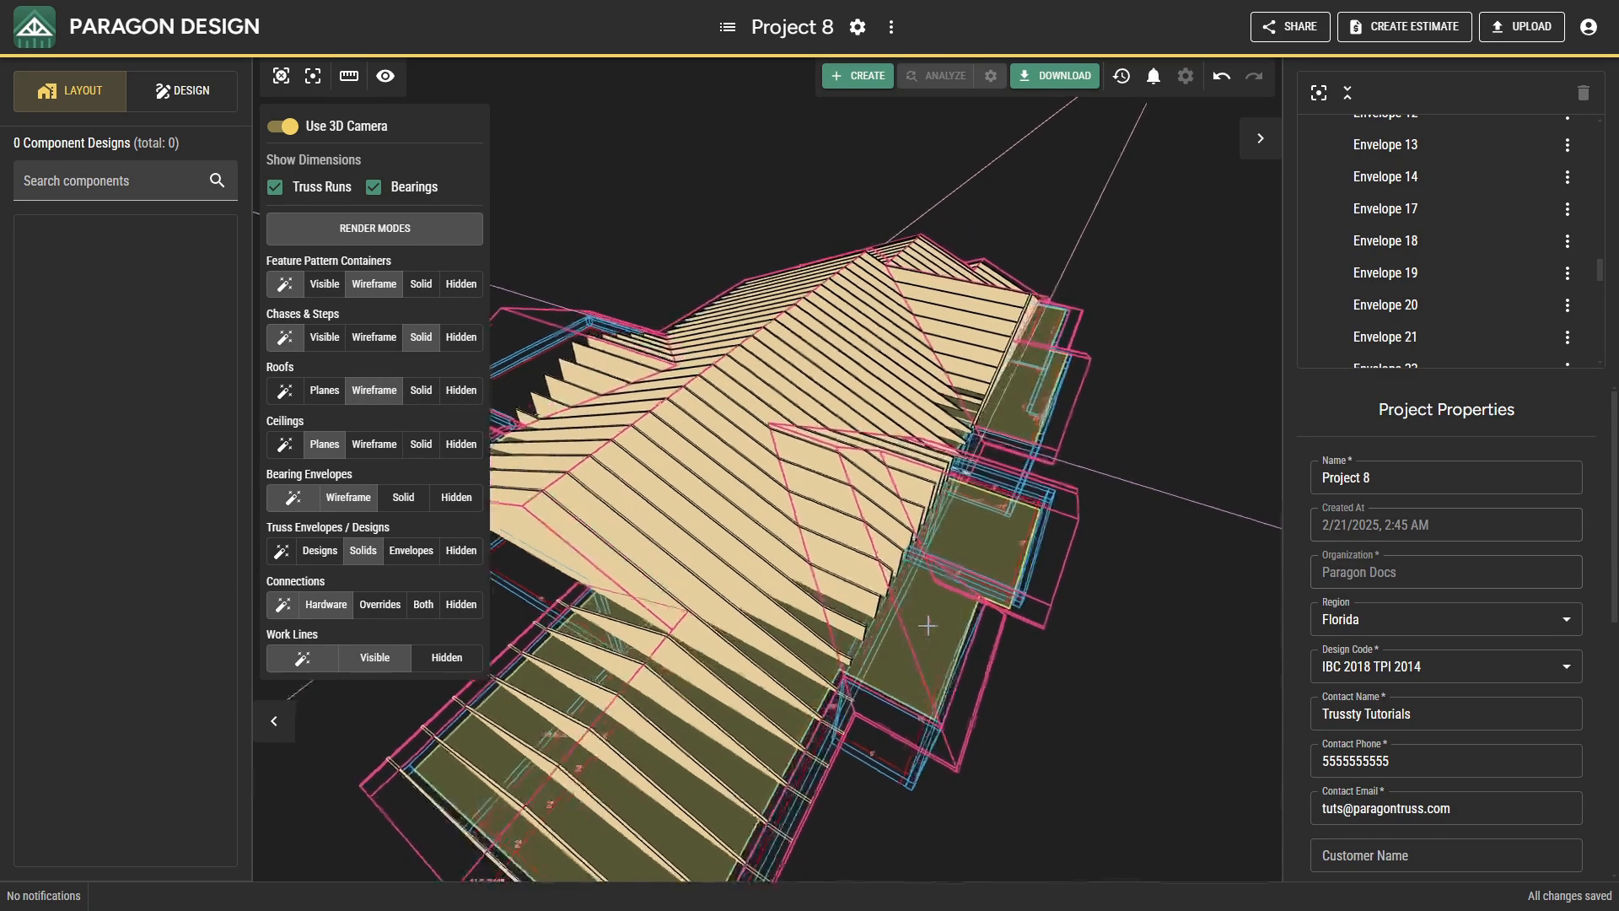
pyautogui.click(763, 658)
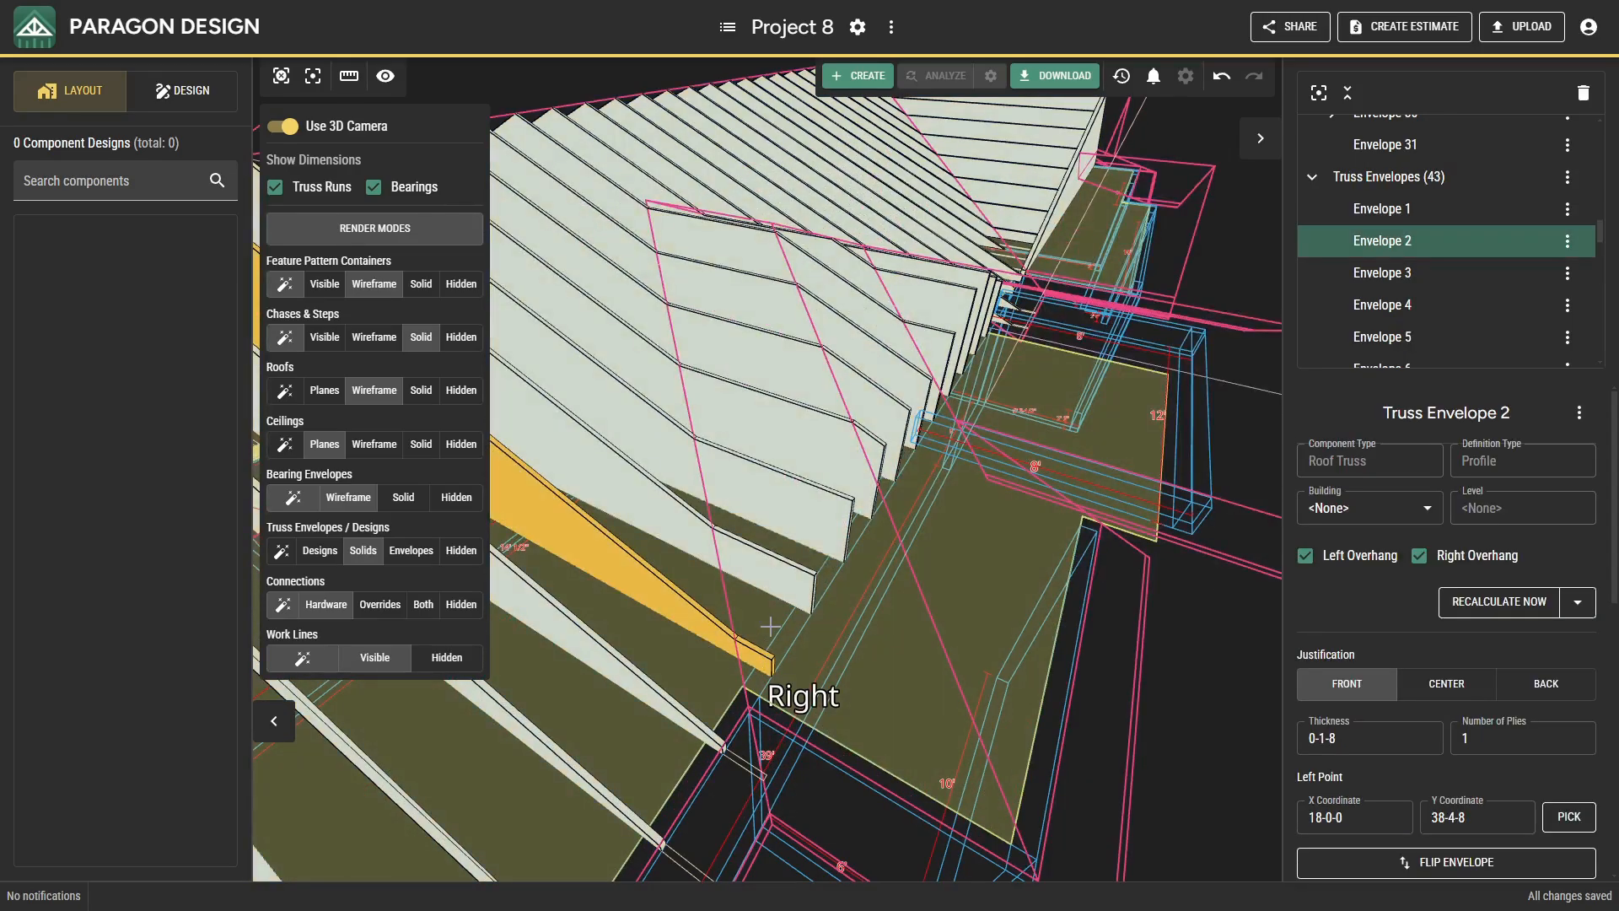
pyautogui.keyDown('ctrl'); pyautogui.click(787, 586); pyautogui.keyUp('ctrl')
pyautogui.keyDown('ctrl'); pyautogui.click(780, 456); pyautogui.keyUp('ctrl')
pyautogui.keyDown('ctrl'); pyautogui.click(779, 417); pyautogui.keyUp('ctrl')
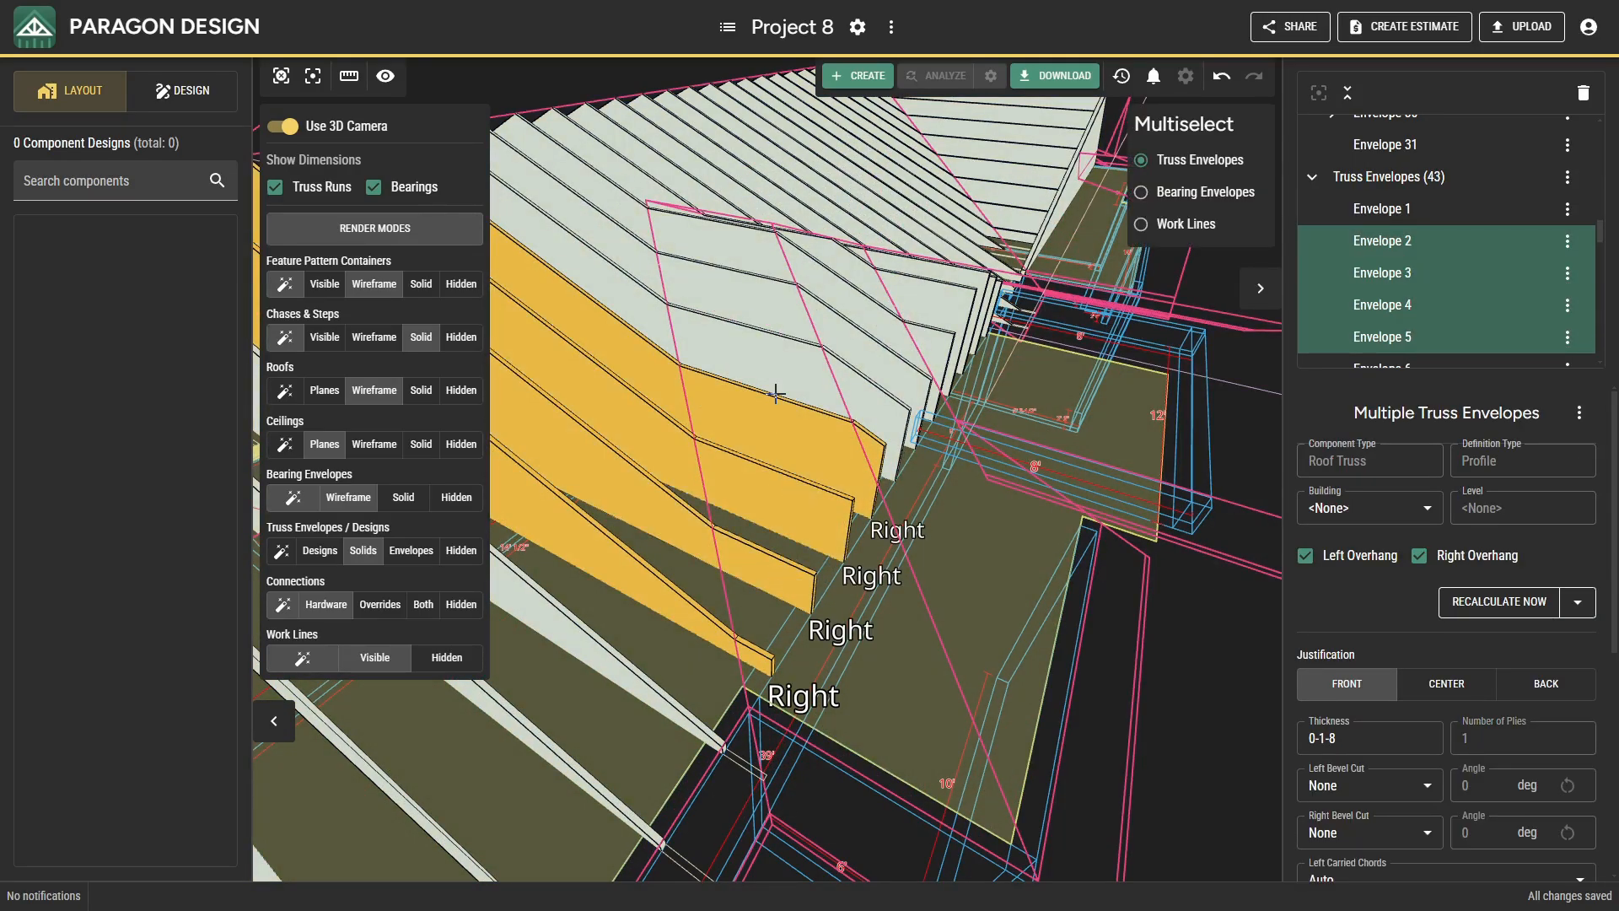
pyautogui.keyDown('ctrl'); pyautogui.click(763, 362); pyautogui.keyUp('ctrl')
pyautogui.keyDown('ctrl'); pyautogui.click(750, 282); pyautogui.keyUp('ctrl')
pyautogui.keyDown('ctrl'); pyautogui.click(750, 253); pyautogui.keyUp('ctrl')
pyautogui.moveTo(825, 392); pyautogui.dragTo(748, 430, button='middle')
pyautogui.keyDown('ctrl'); pyautogui.click(812, 420); pyautogui.keyUp('ctrl')
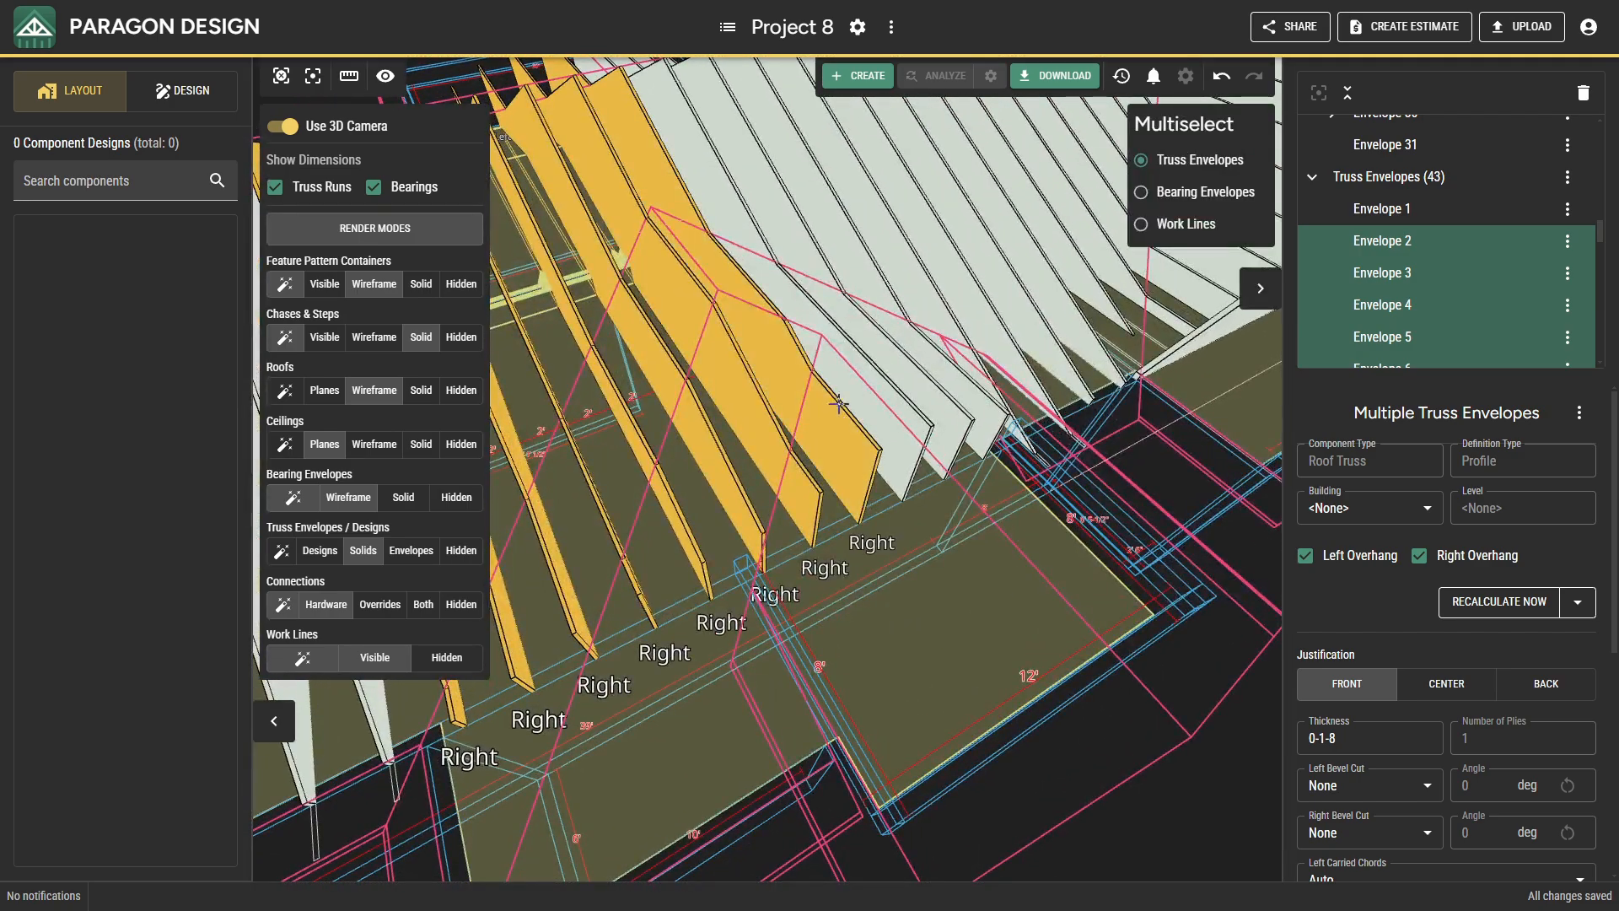
pyautogui.keyDown('ctrl'); pyautogui.click(870, 383); pyautogui.keyUp('ctrl')
pyautogui.keyDown('ctrl'); pyautogui.click(904, 366); pyautogui.keyUp('ctrl')
pyautogui.keyDown('ctrl'); pyautogui.click(947, 381); pyautogui.keyUp('ctrl')
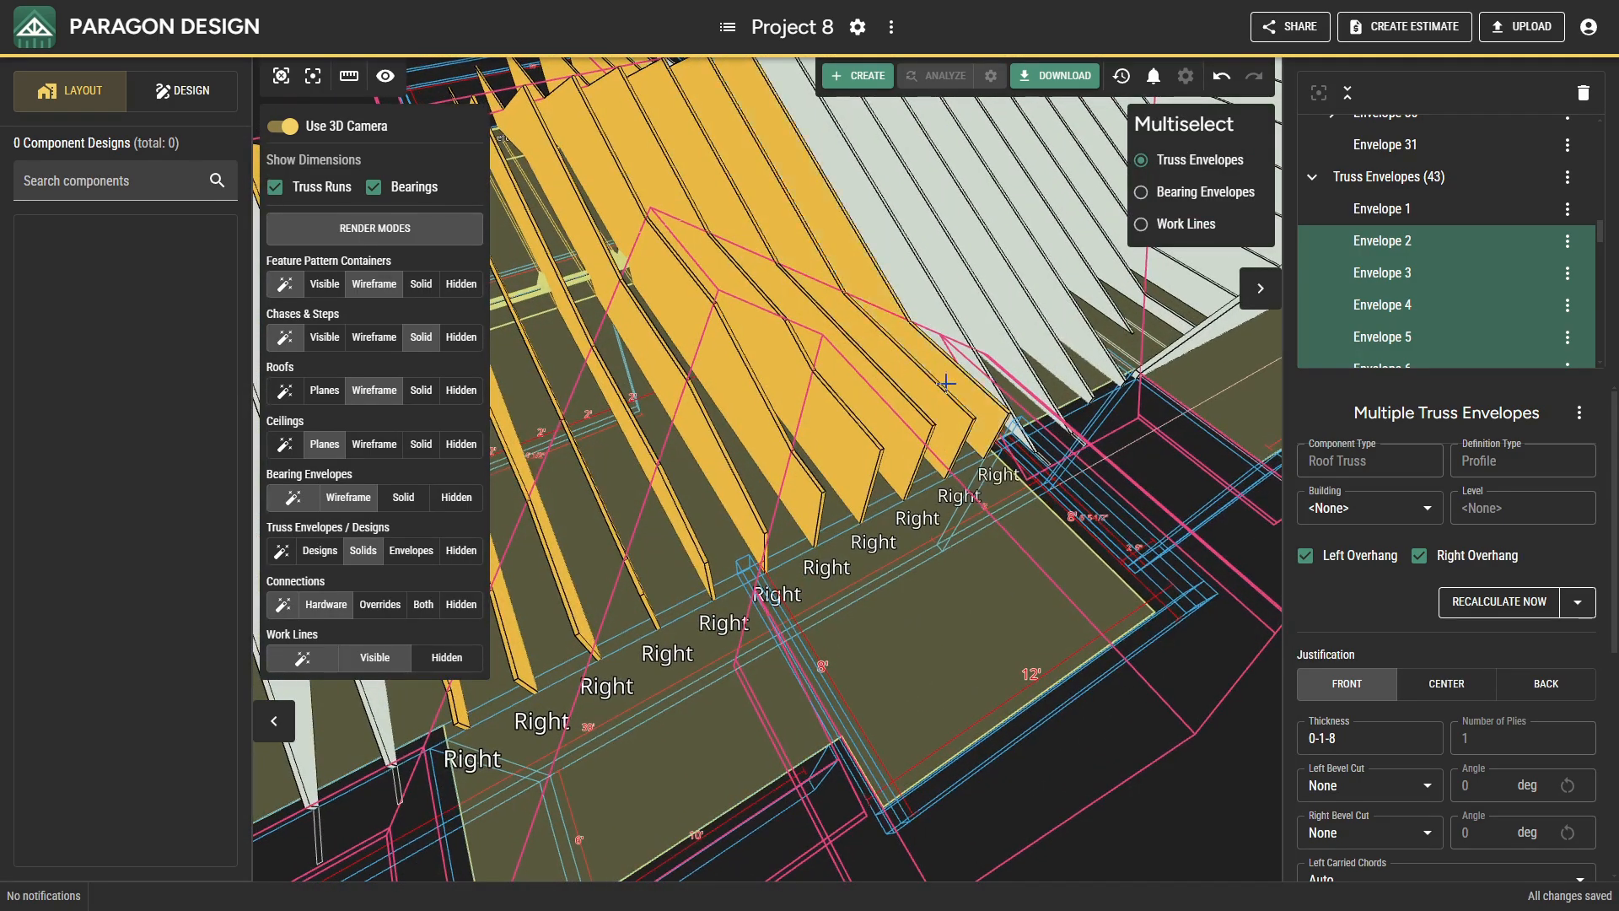
pyautogui.moveTo(950, 388); pyautogui.dragTo(878, 460, button='middle')
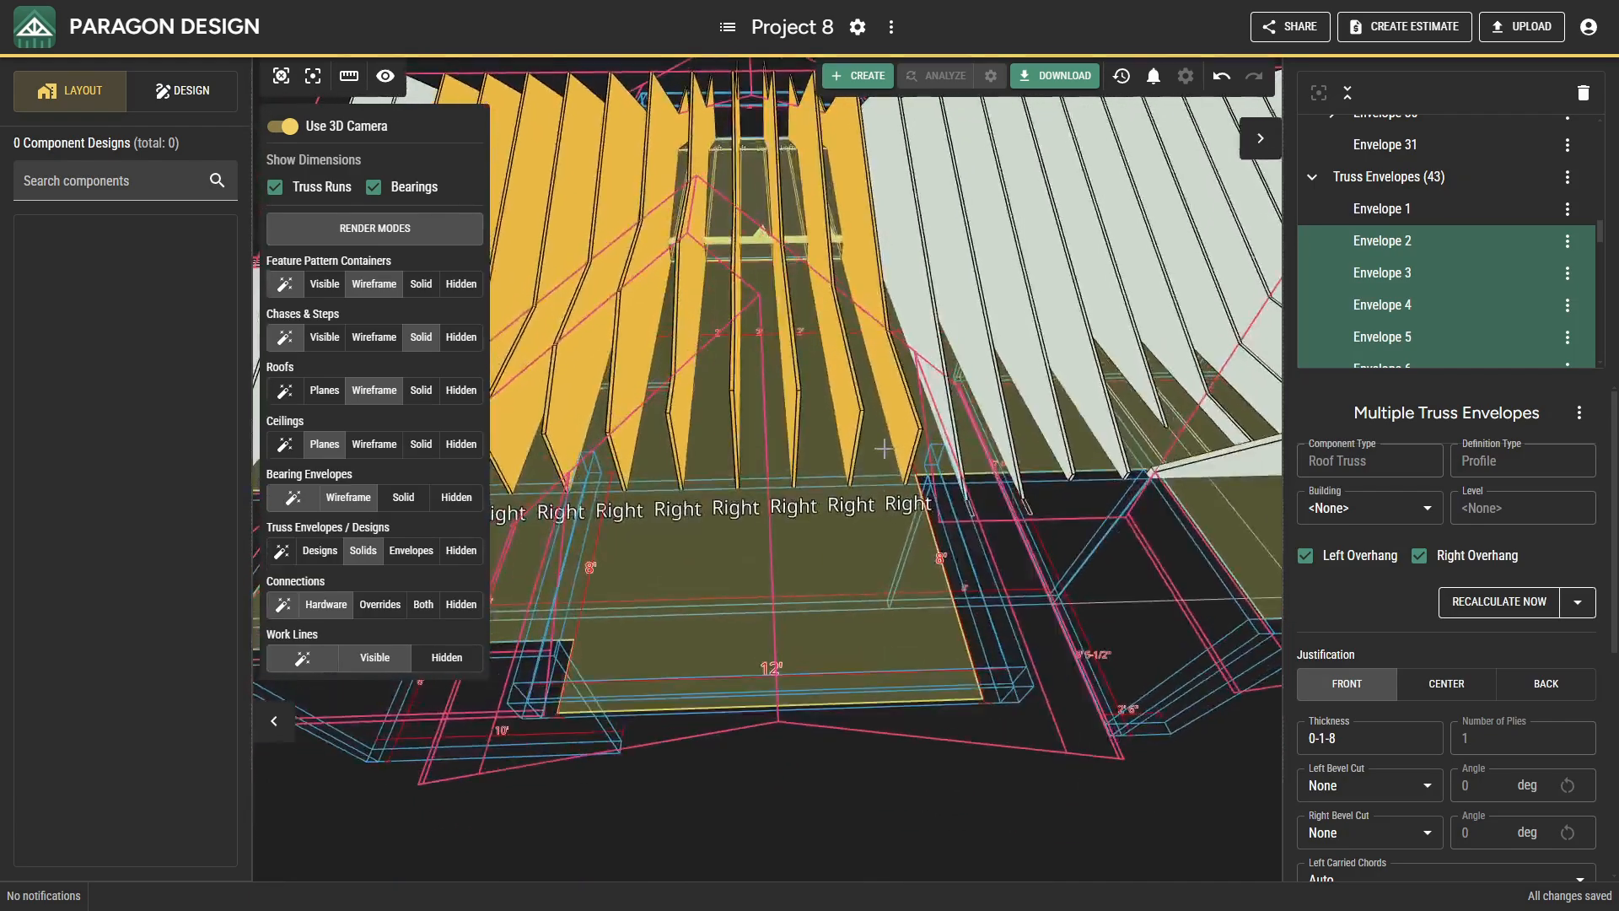
pyautogui.scroll(-3, 877, 459)
pyautogui.scroll(-5, 1511, 631)
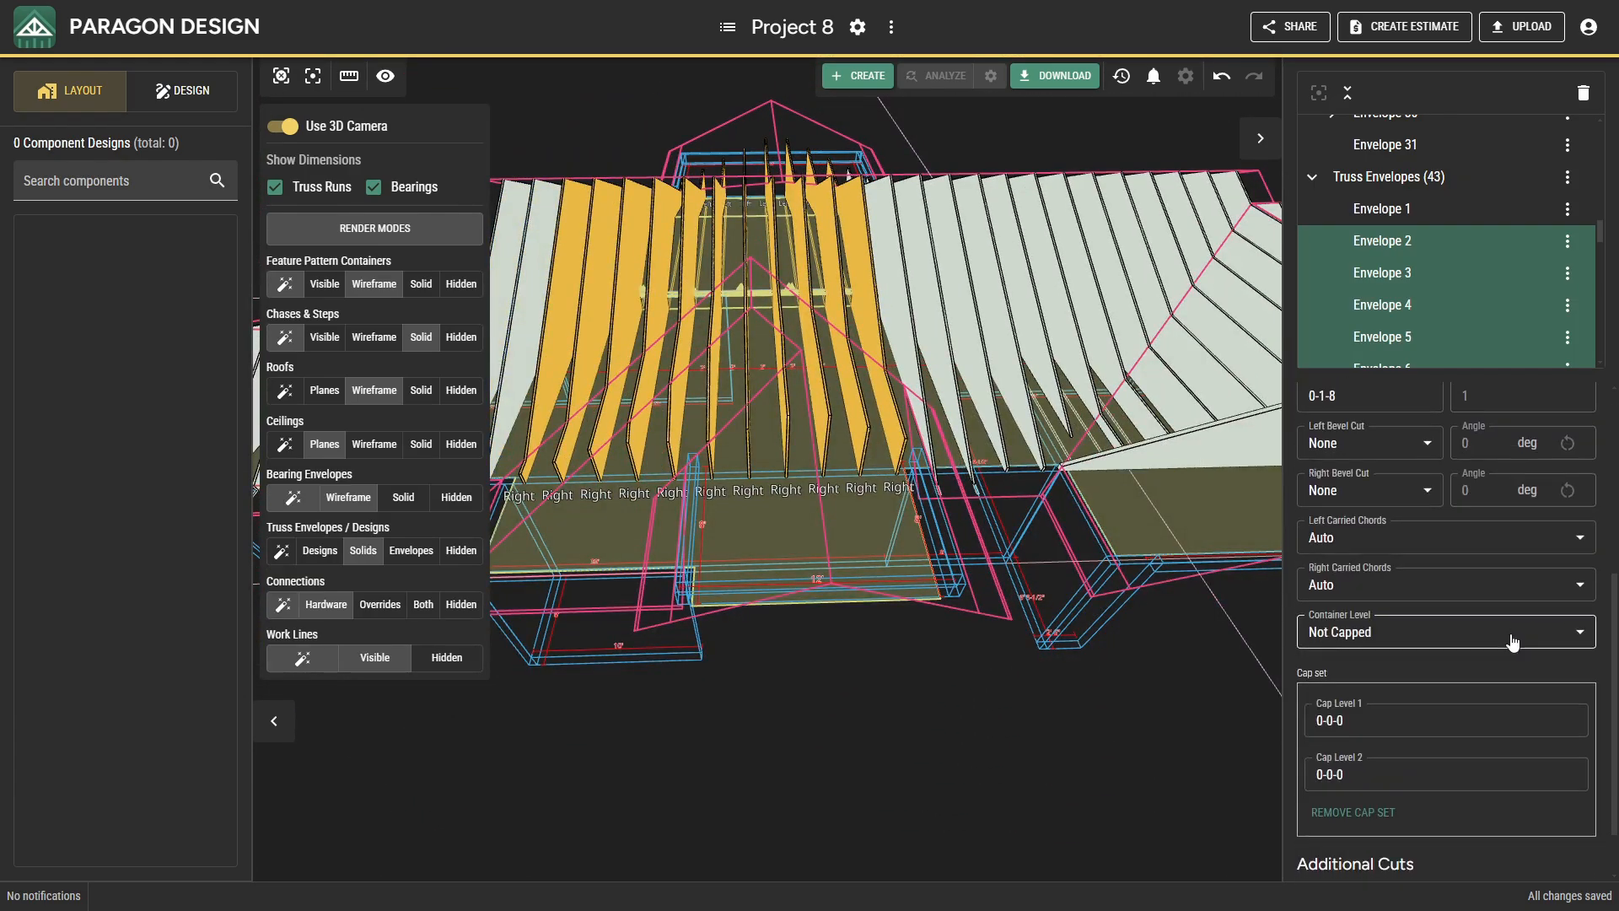
pyautogui.click(1391, 854)
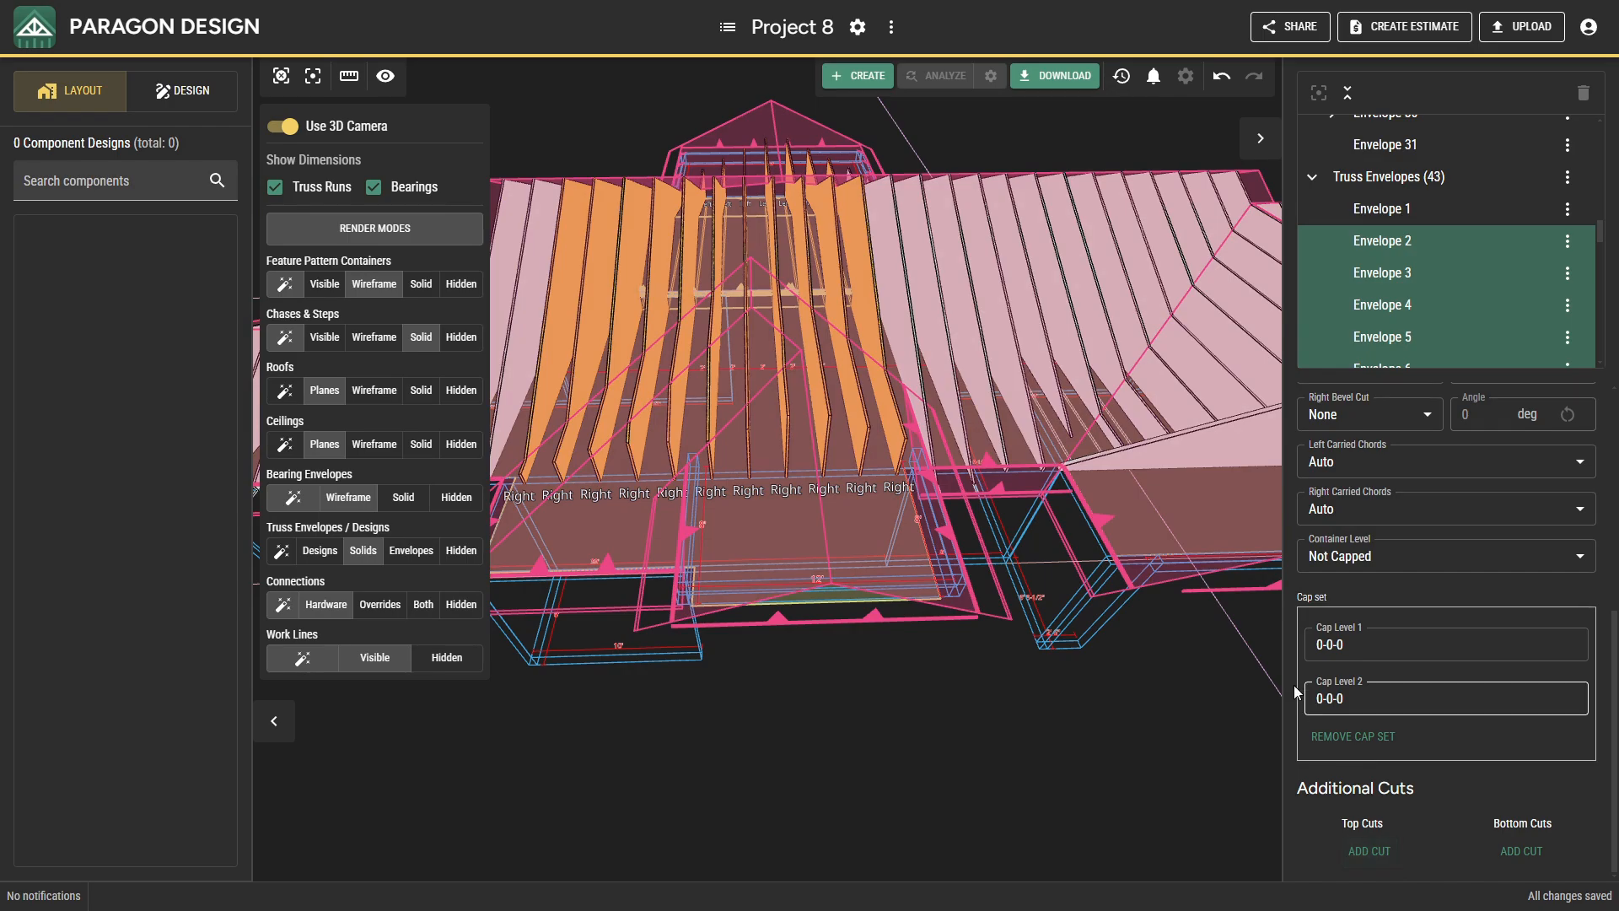
pyautogui.click(914, 317)
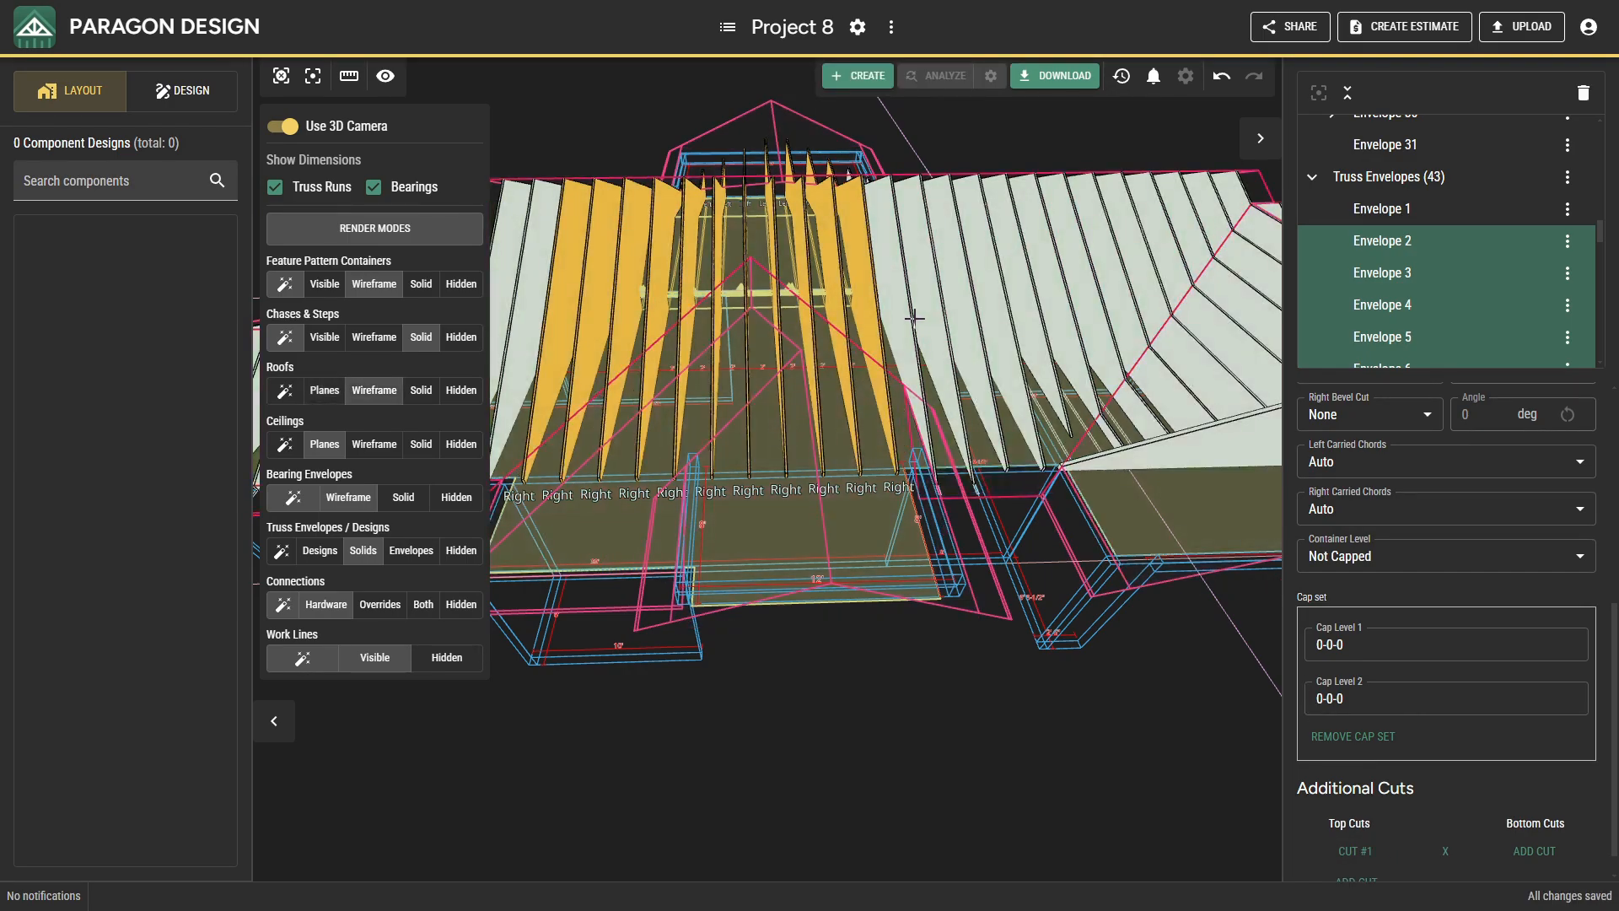
# Add a second top cut against the main roof's rear slope plane to the eleven selected truss envelopes.
pyautogui.moveTo(838, 431); pyautogui.dragTo(1204, 536, button='middle')
pyautogui.moveTo(1053, 507); pyautogui.dragTo(1015, 512, button='middle')
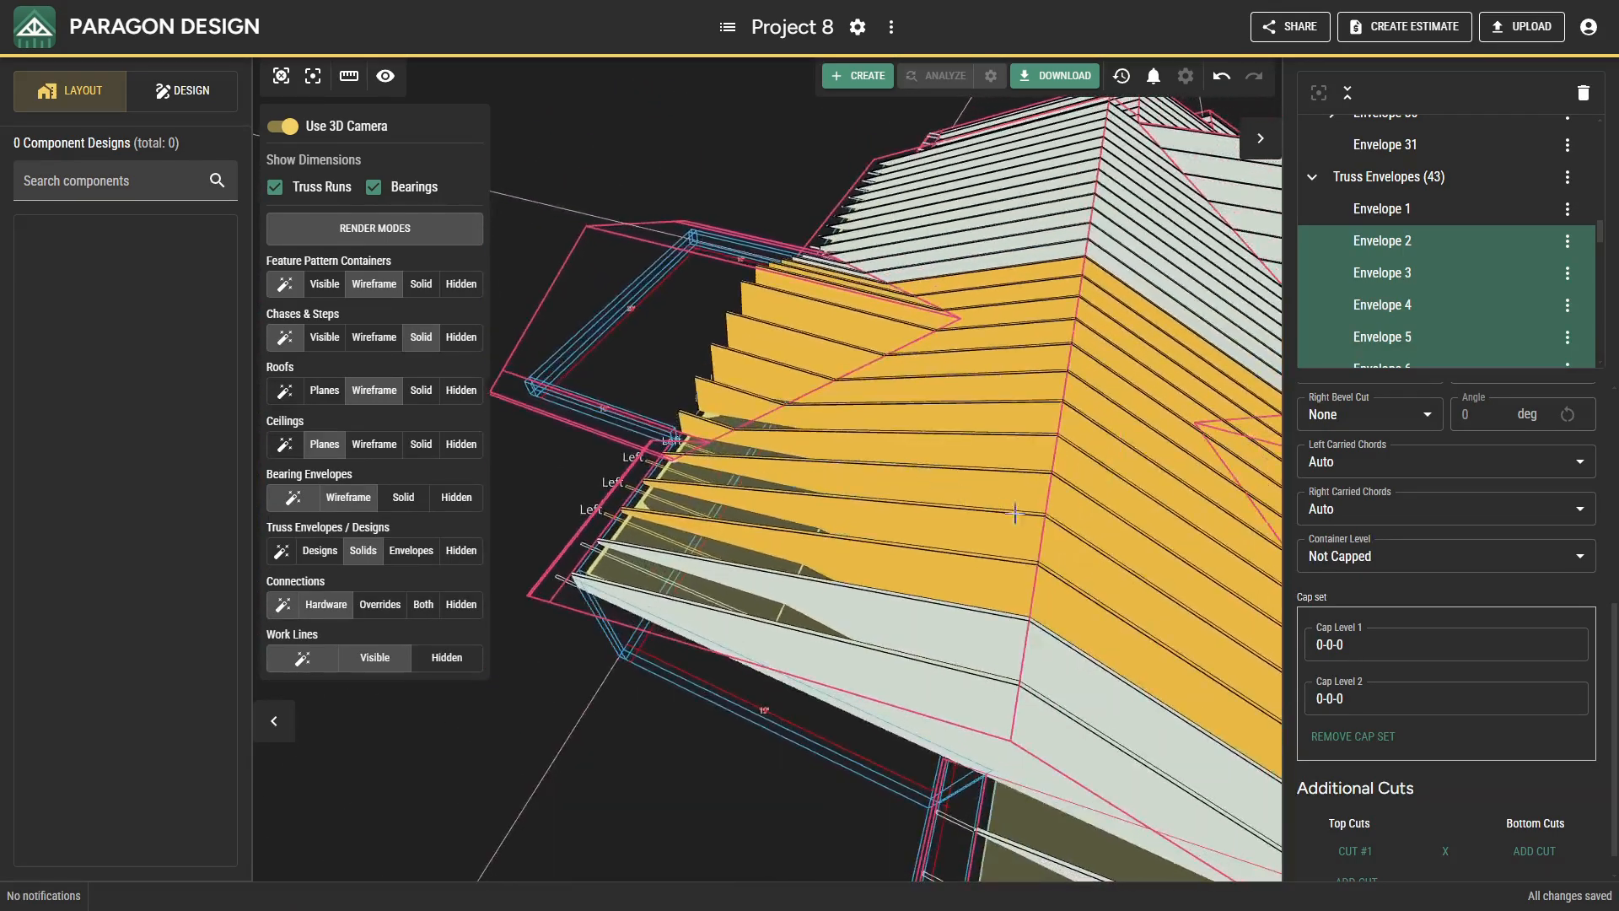
pyautogui.scroll(-1, 1407, 797)
pyautogui.click(1362, 853)
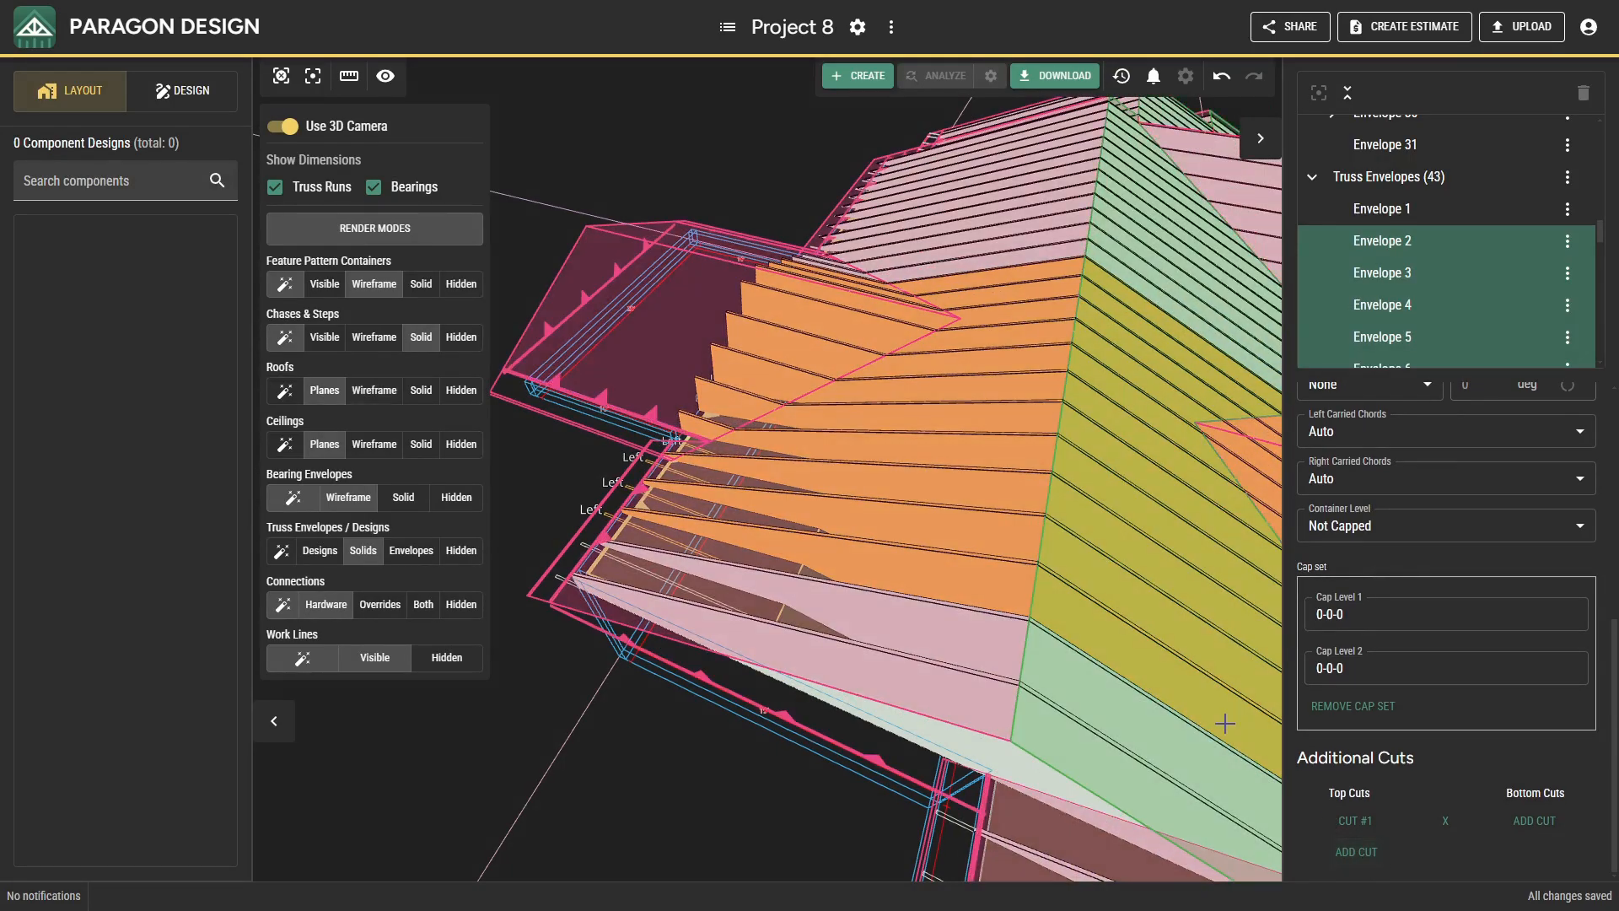
pyautogui.click(996, 539)
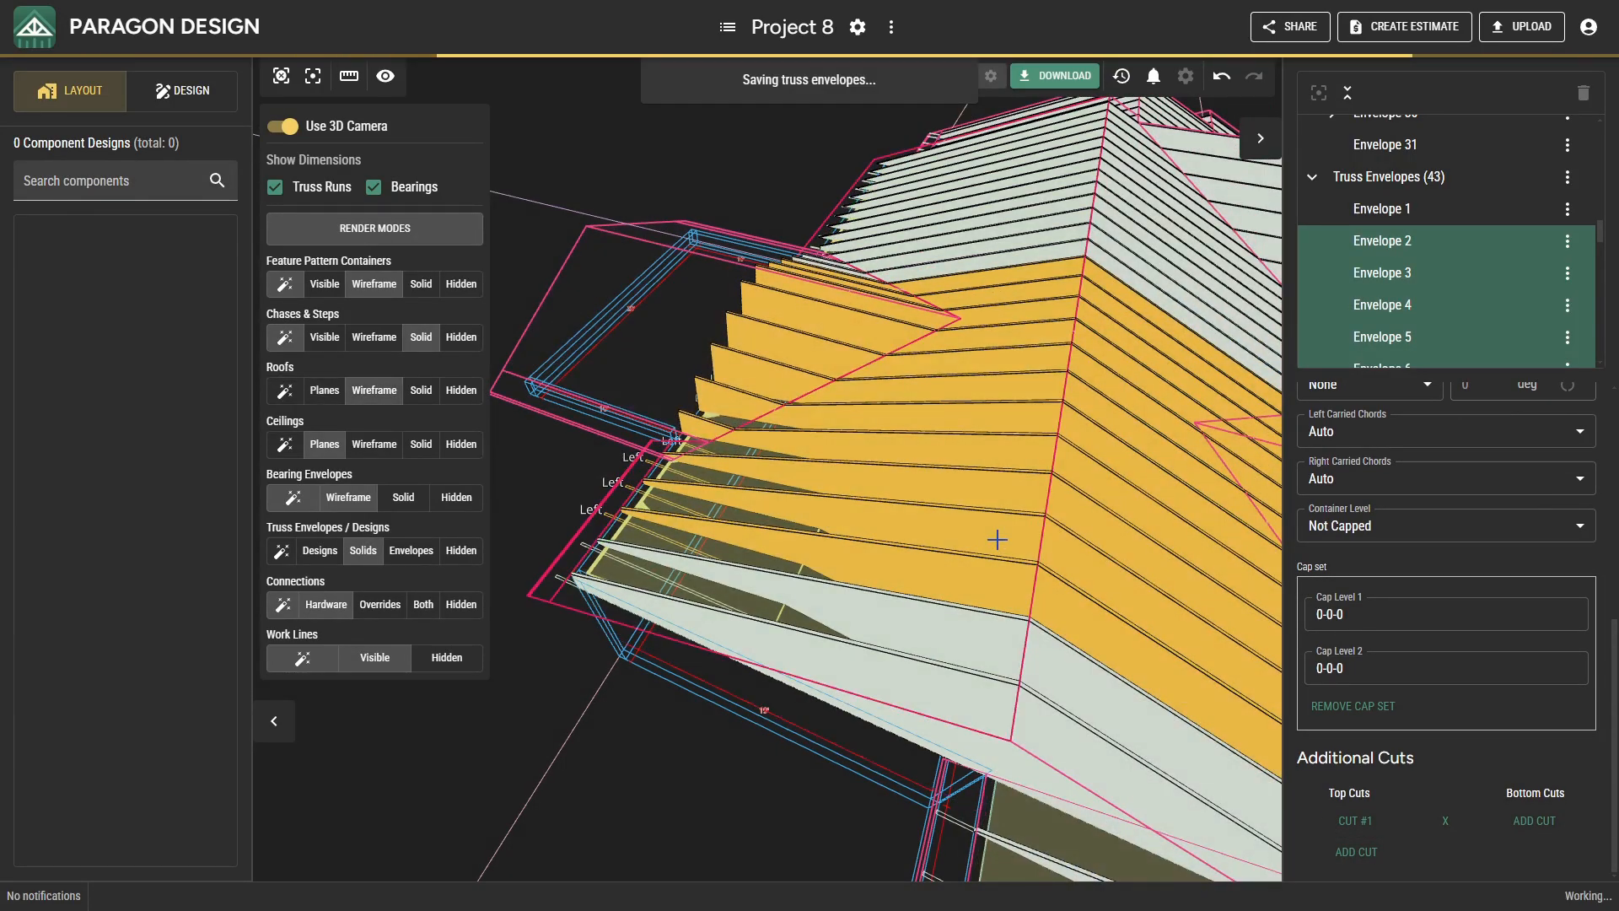
# Add a top cut against the main roof plane to truss envelopes 13 and 14.
pyautogui.moveTo(970, 541); pyautogui.dragTo(712, 394, button='middle')
pyautogui.click(674, 312)
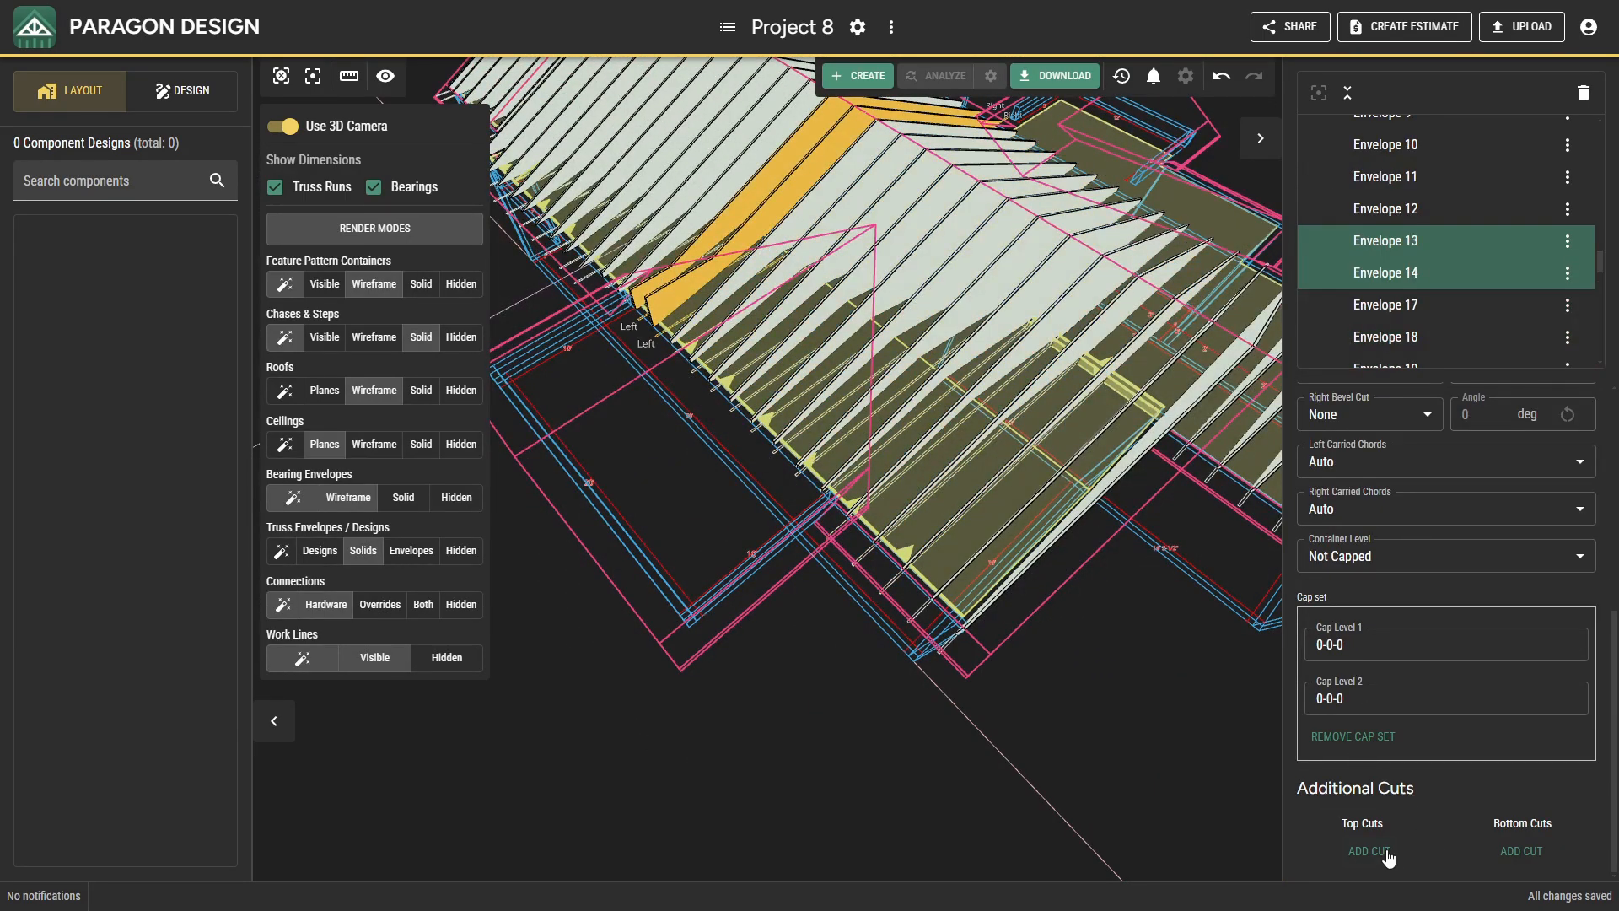
pyautogui.click(1387, 854)
pyautogui.click(952, 463)
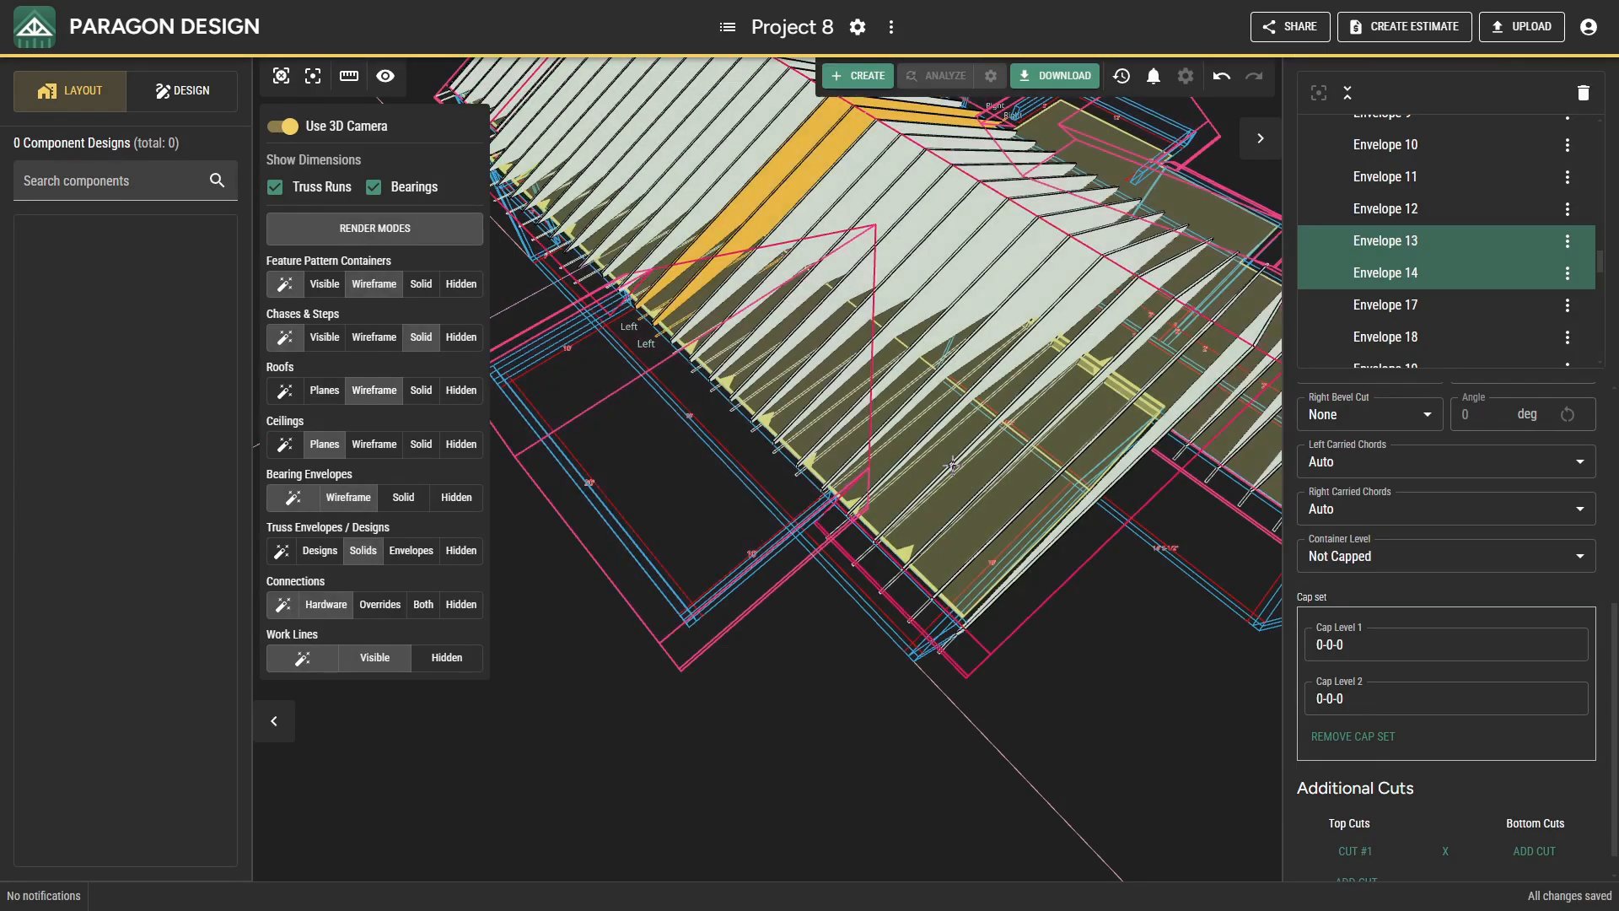
# Add a top cut against the main roof's front slope plane to the truss envelopes running from Envelope 24 across the end wing.
pyautogui.moveTo(953, 464); pyautogui.dragTo(835, 498, button='middle')
pyautogui.moveTo(1016, 523); pyautogui.dragTo(769, 616, button='middle')
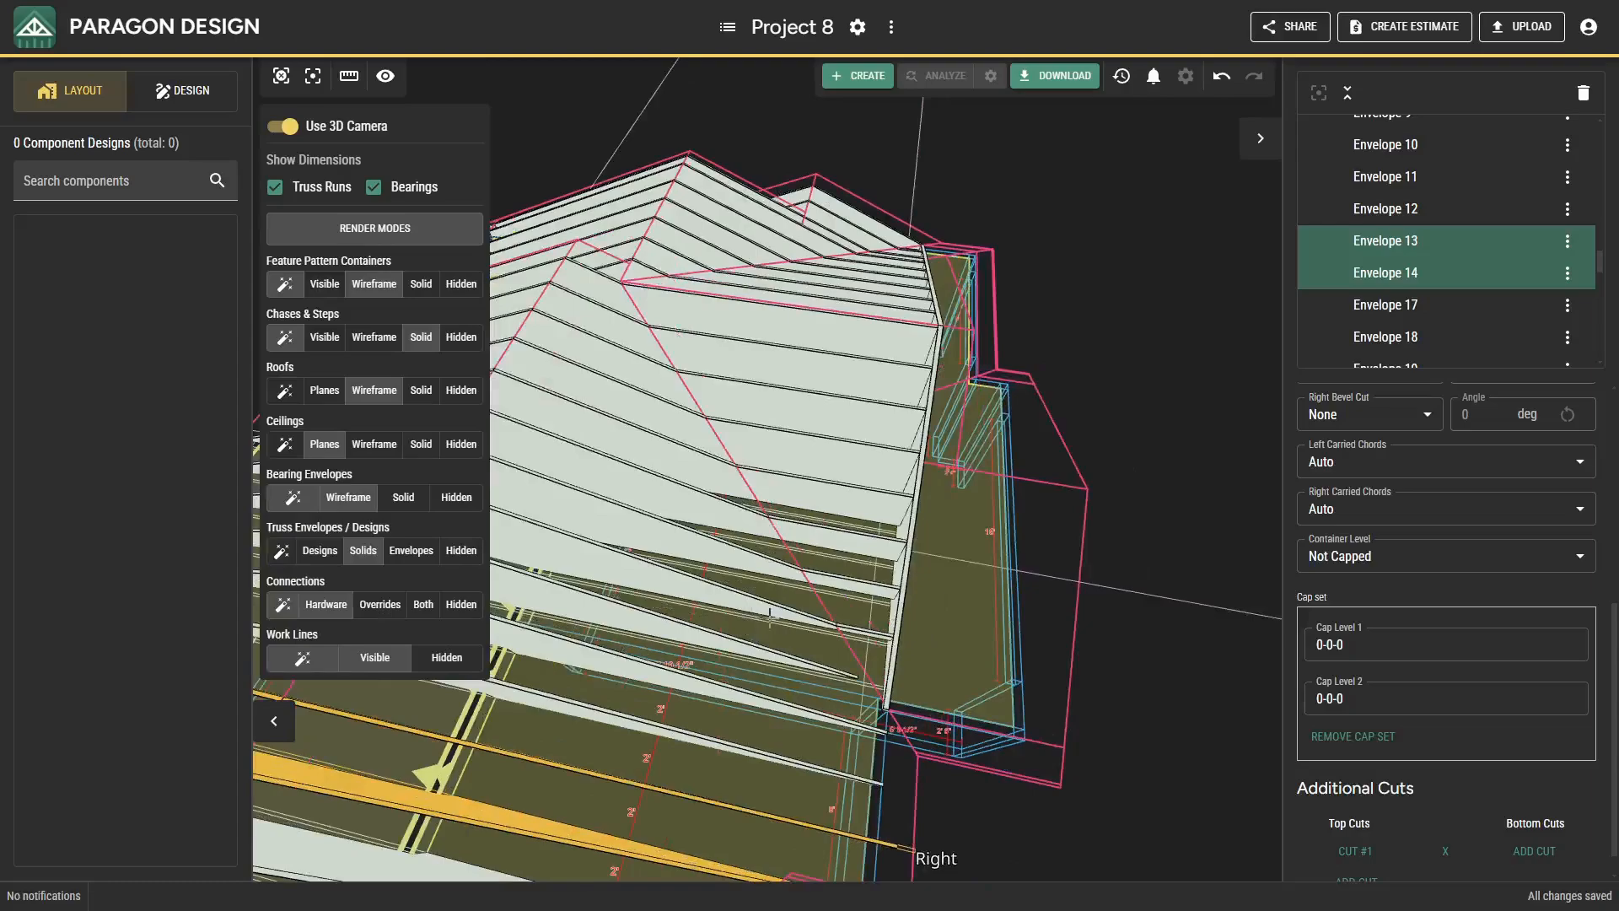
pyautogui.scroll(3, 843, 623)
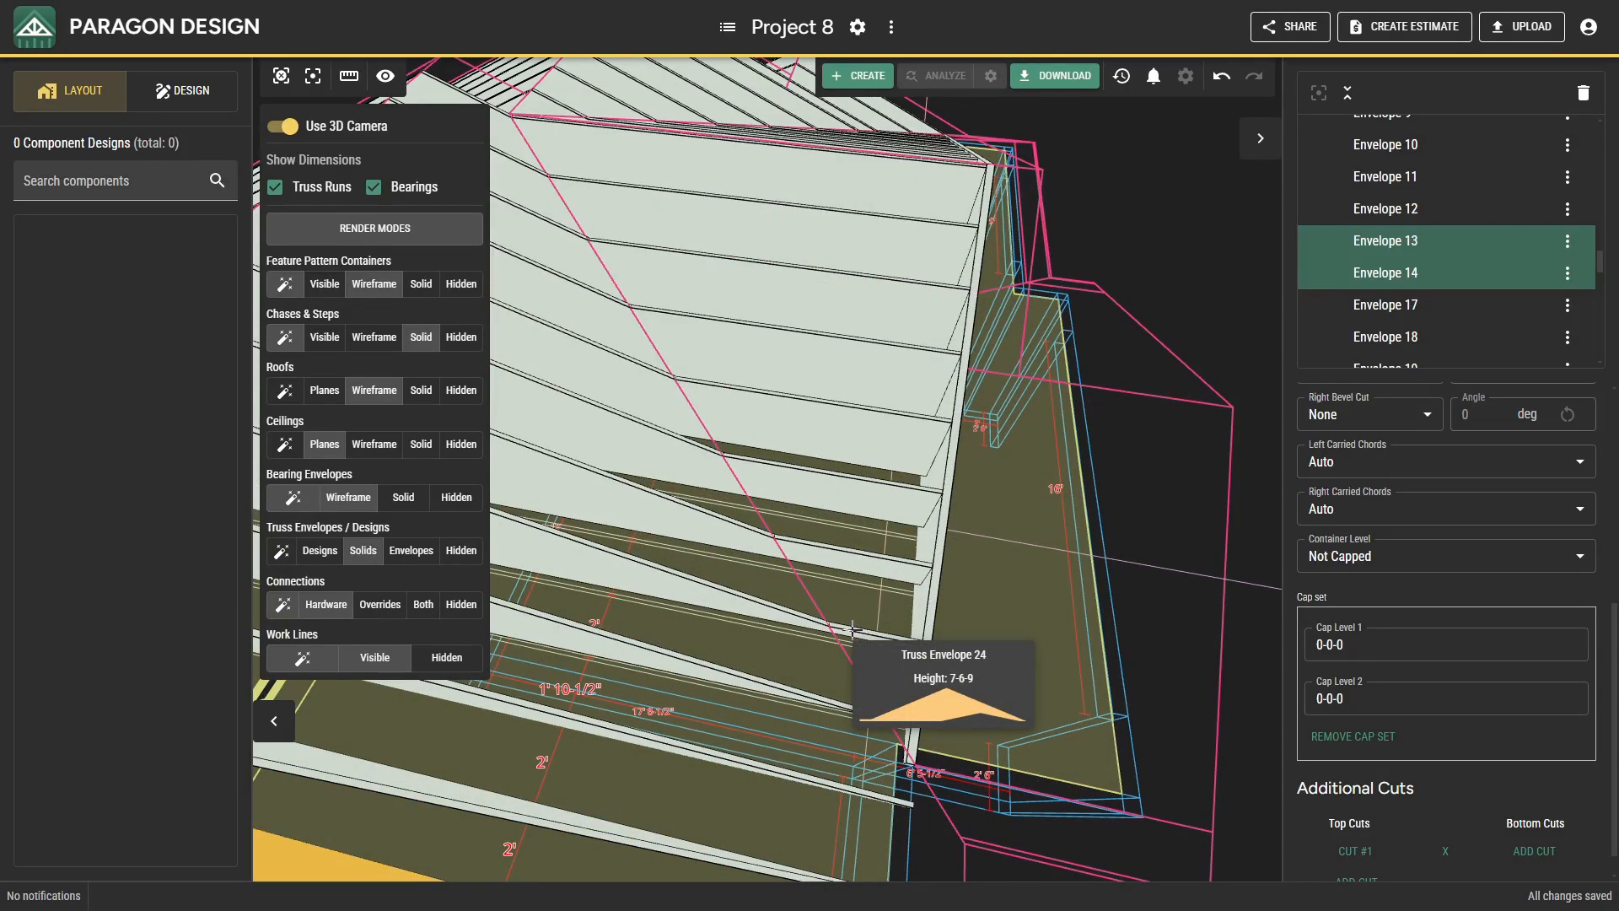
pyautogui.click(852, 628)
pyautogui.keyDown('shift'); pyautogui.click(853, 558); pyautogui.keyUp('shift')
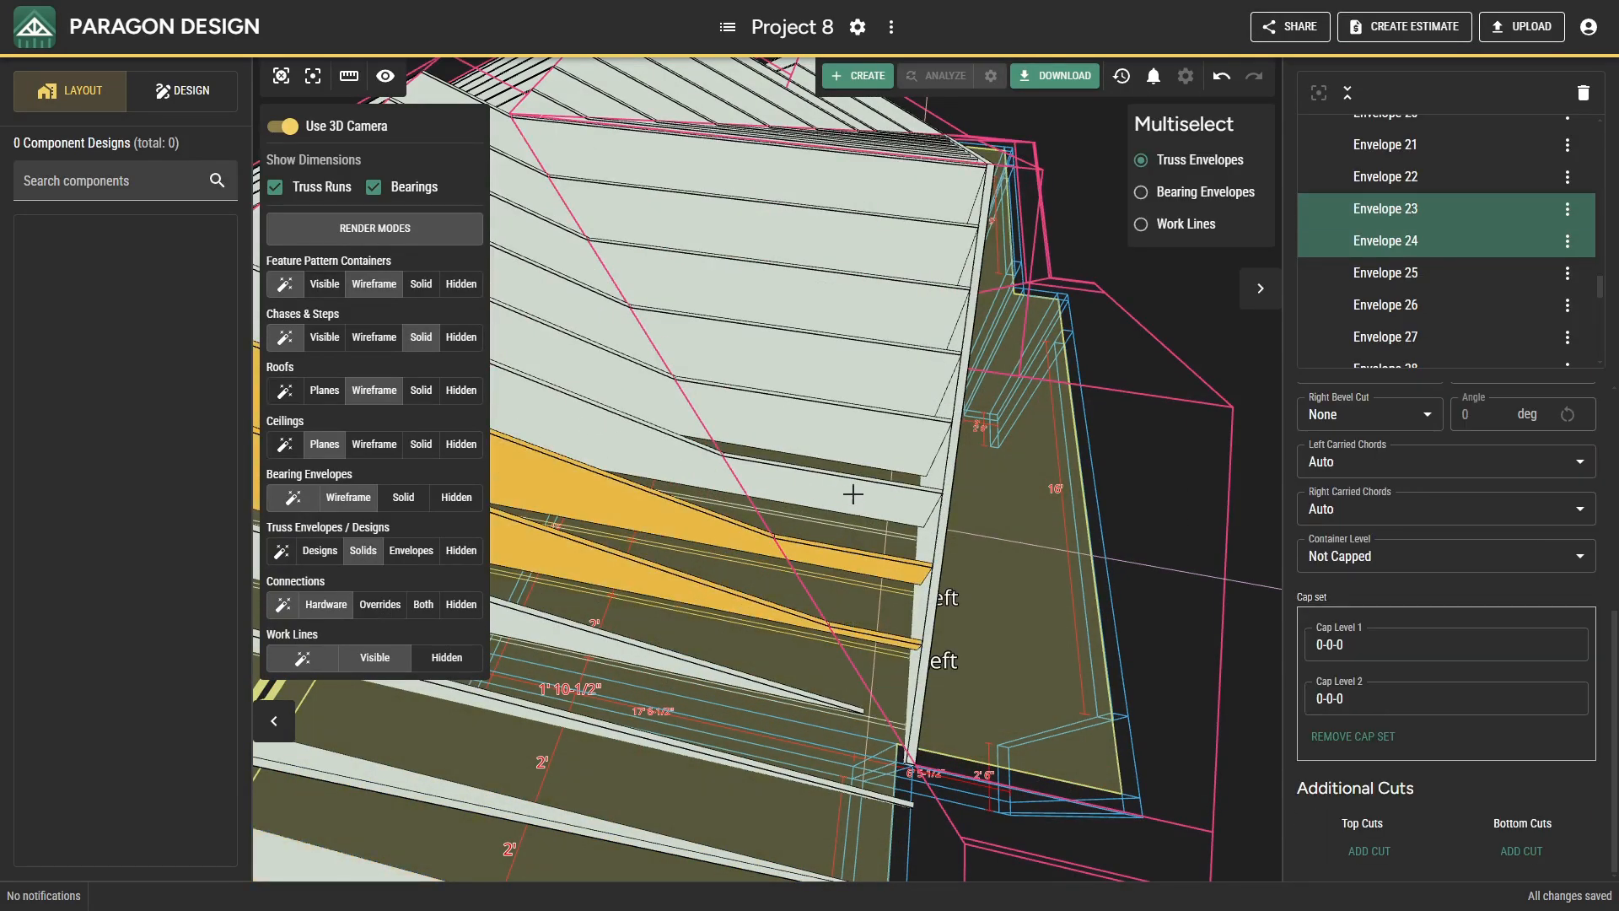
pyautogui.keyDown('shift'); pyautogui.click(853, 491); pyautogui.keyUp('shift')
pyautogui.keyDown('shift'); pyautogui.click(846, 421); pyautogui.keyUp('shift')
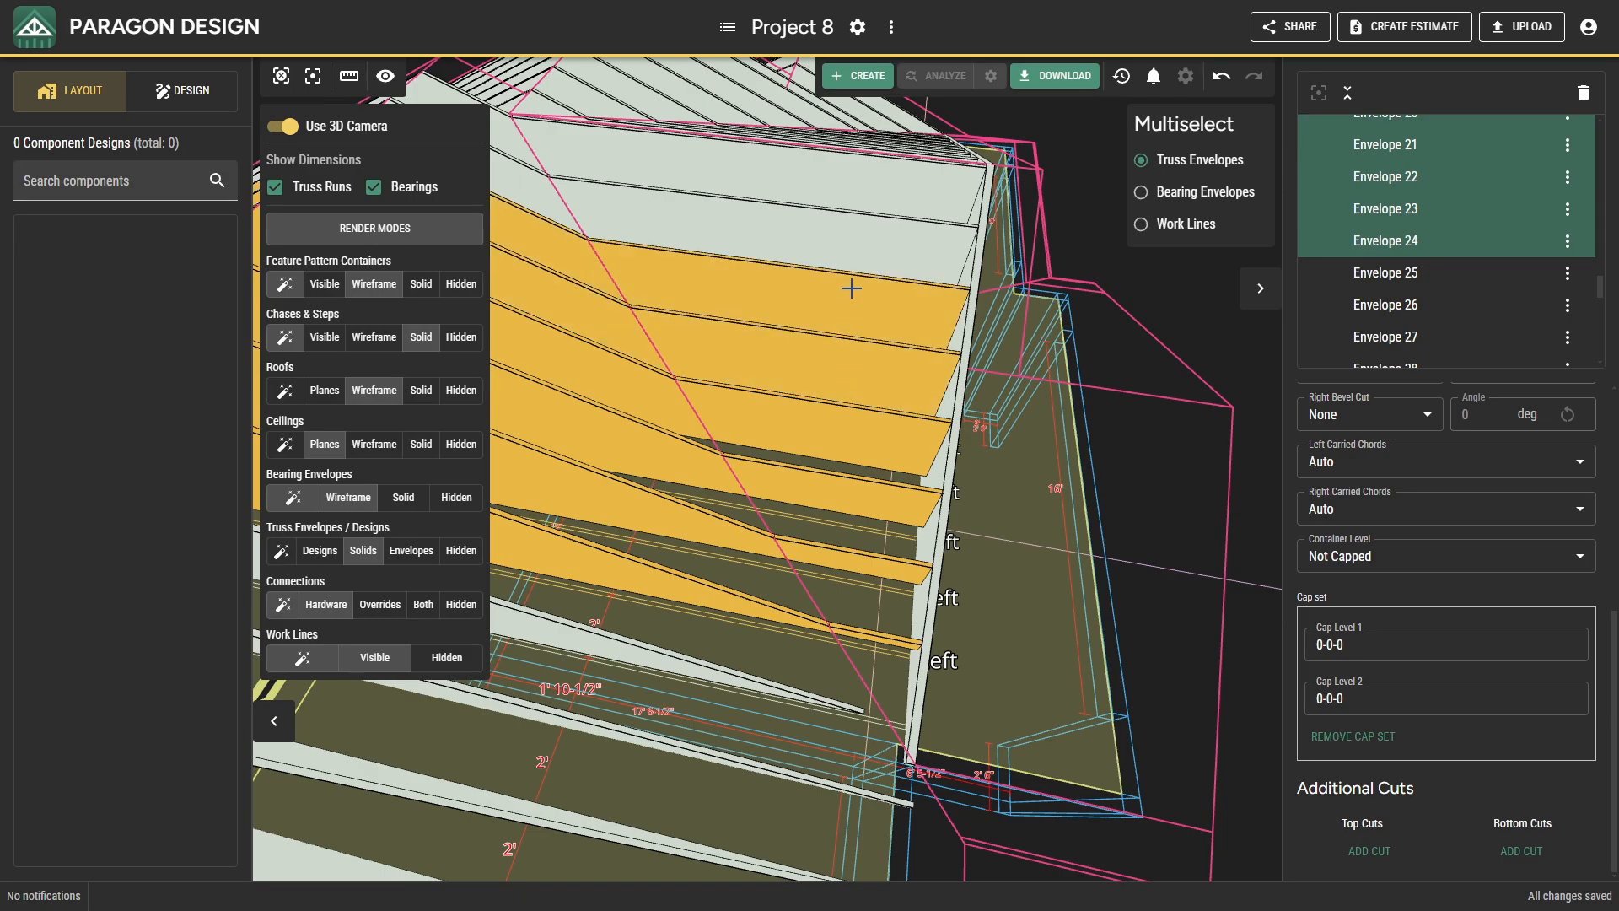
pyautogui.moveTo(864, 270); pyautogui.dragTo(845, 590)
pyautogui.keyDown('ctrl'); pyautogui.click(851, 497); pyautogui.keyUp('ctrl')
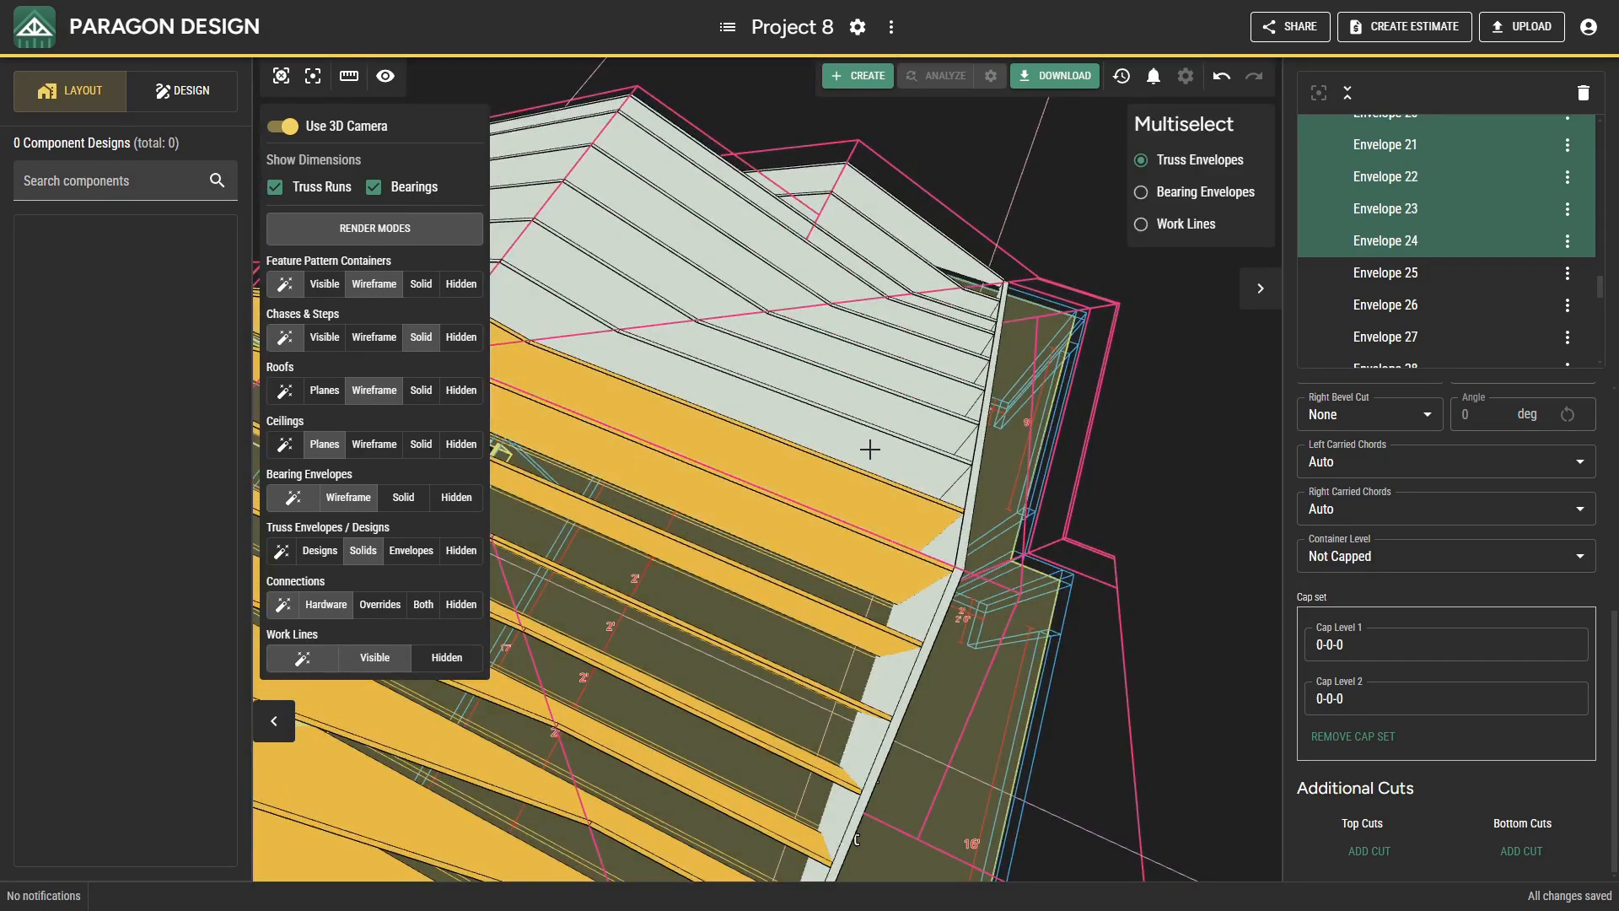
pyautogui.keyDown('ctrl'); pyautogui.click(871, 448); pyautogui.keyUp('ctrl')
pyautogui.keyDown('ctrl'); pyautogui.click(892, 414); pyautogui.keyUp('ctrl')
pyautogui.keyDown('ctrl'); pyautogui.click(912, 379); pyautogui.keyUp('ctrl')
pyautogui.keyDown('ctrl'); pyautogui.click(924, 348); pyautogui.keyUp('ctrl')
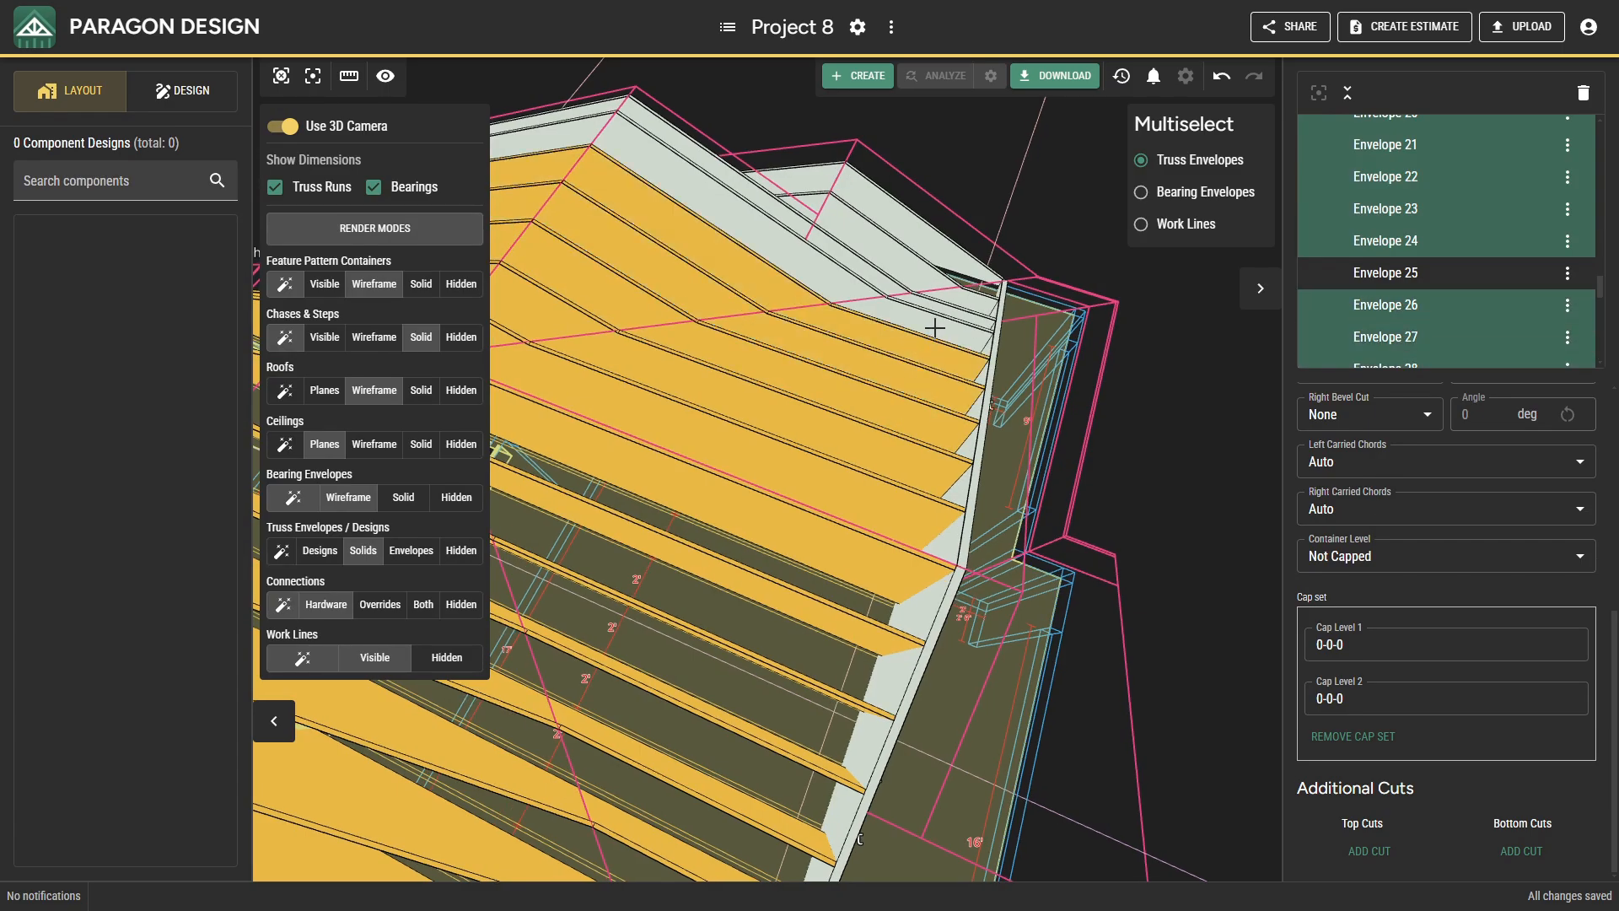
pyautogui.keyDown('ctrl'); pyautogui.click(941, 315); pyautogui.keyUp('ctrl')
pyautogui.keyDown('ctrl'); pyautogui.click(947, 306); pyautogui.keyUp('ctrl')
pyautogui.keyDown('ctrl'); pyautogui.click(956, 302); pyautogui.keyUp('ctrl')
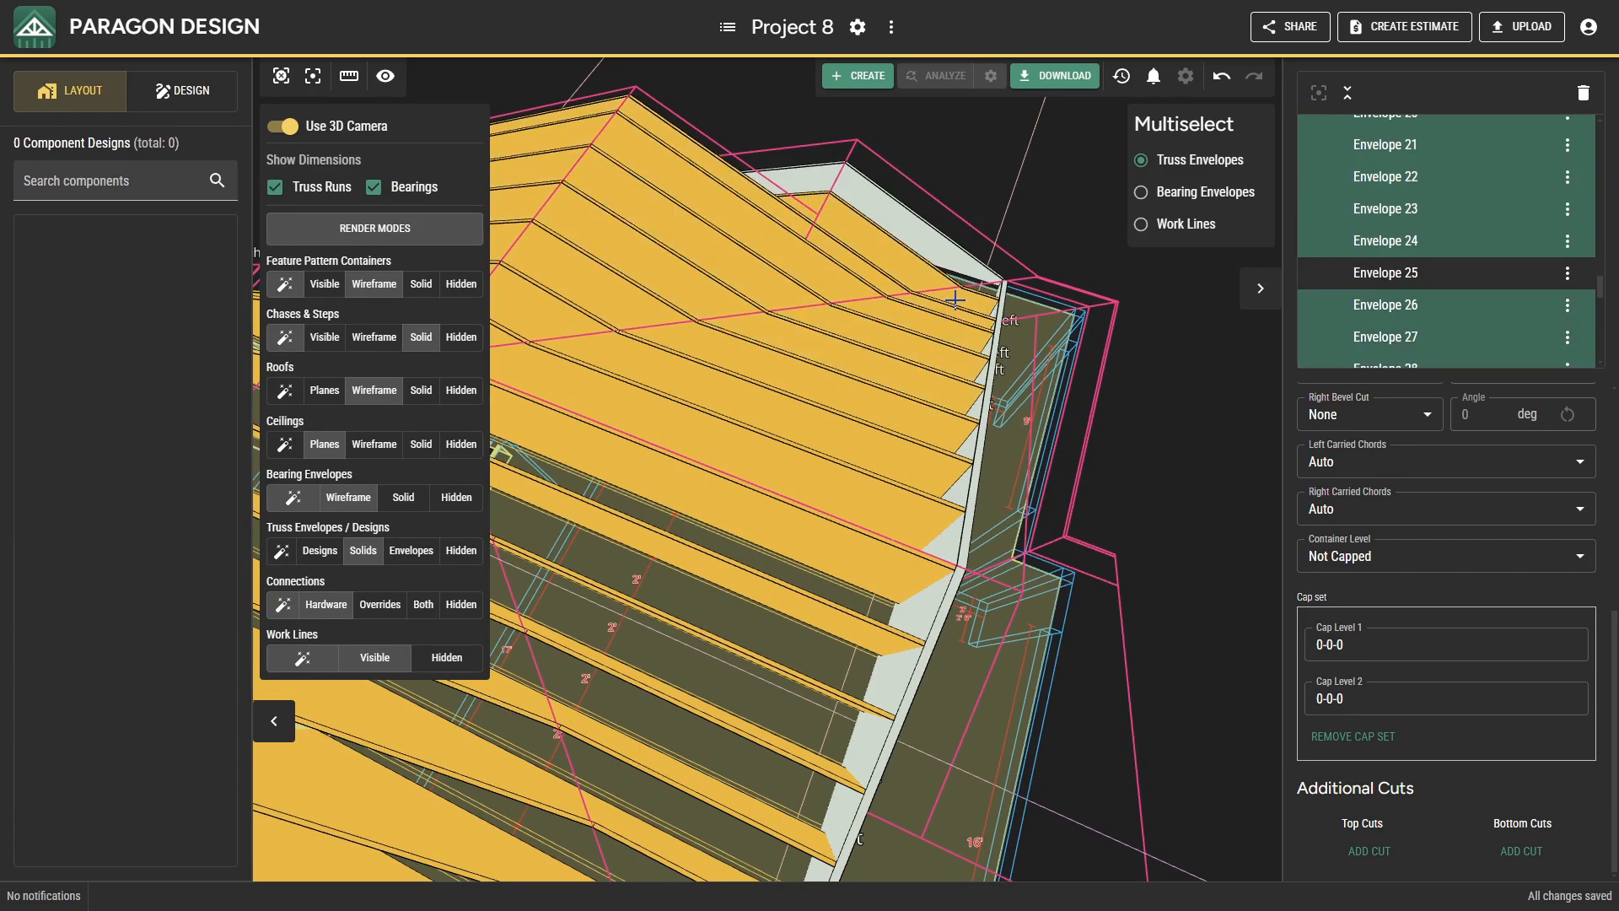
pyautogui.moveTo(952, 669); pyautogui.dragTo(1001, 590)
pyautogui.scroll(-5, 1085, 747)
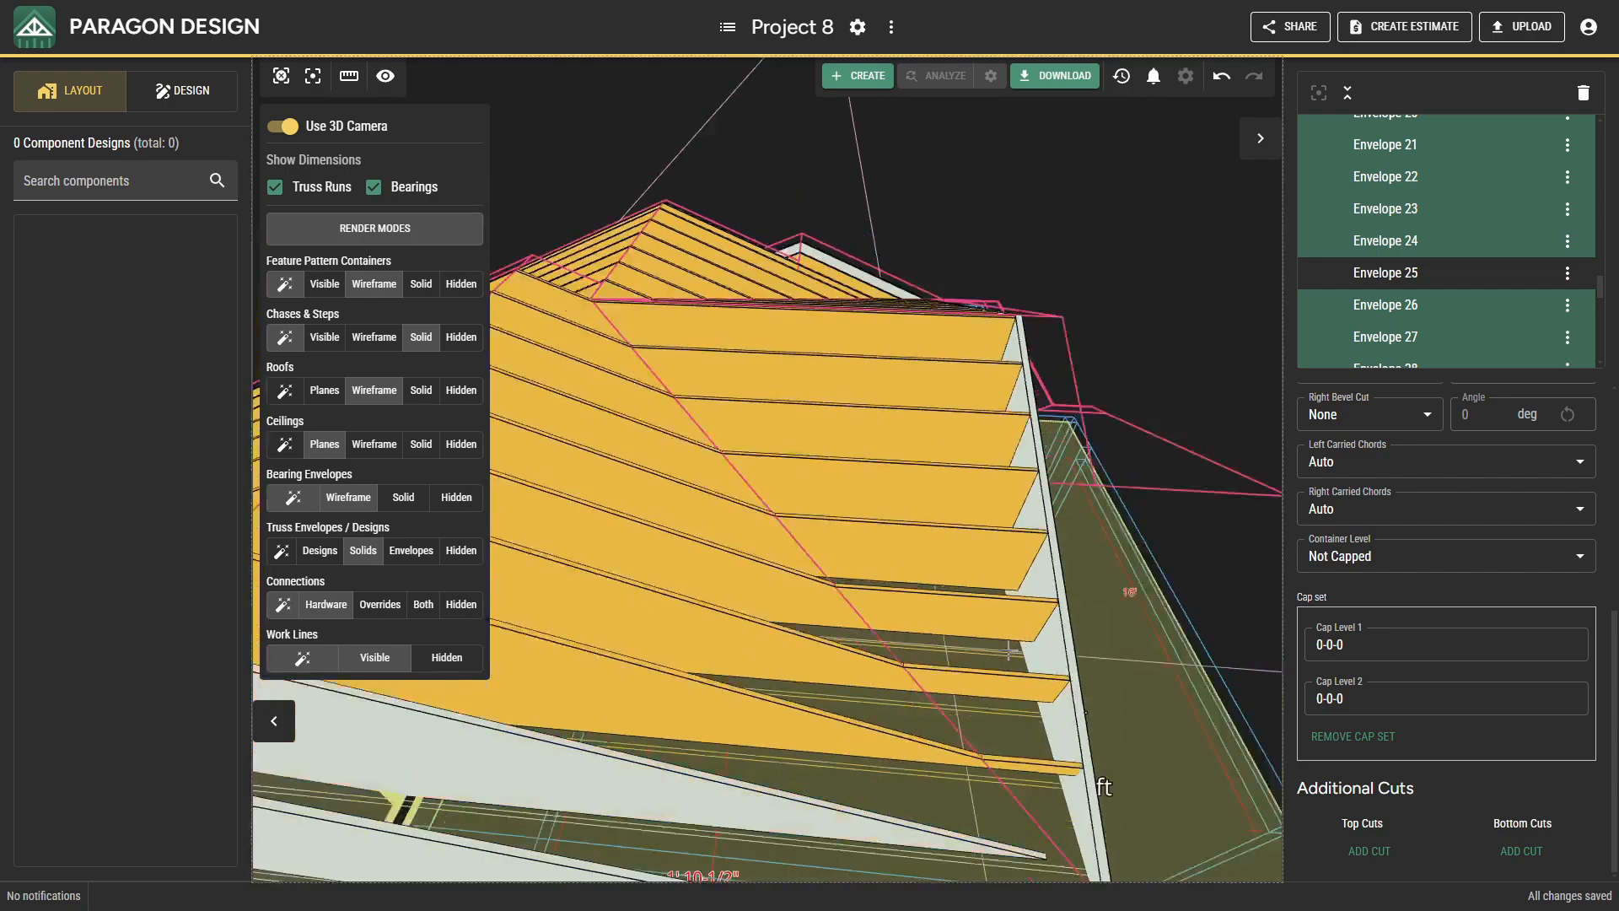
pyautogui.click(1383, 856)
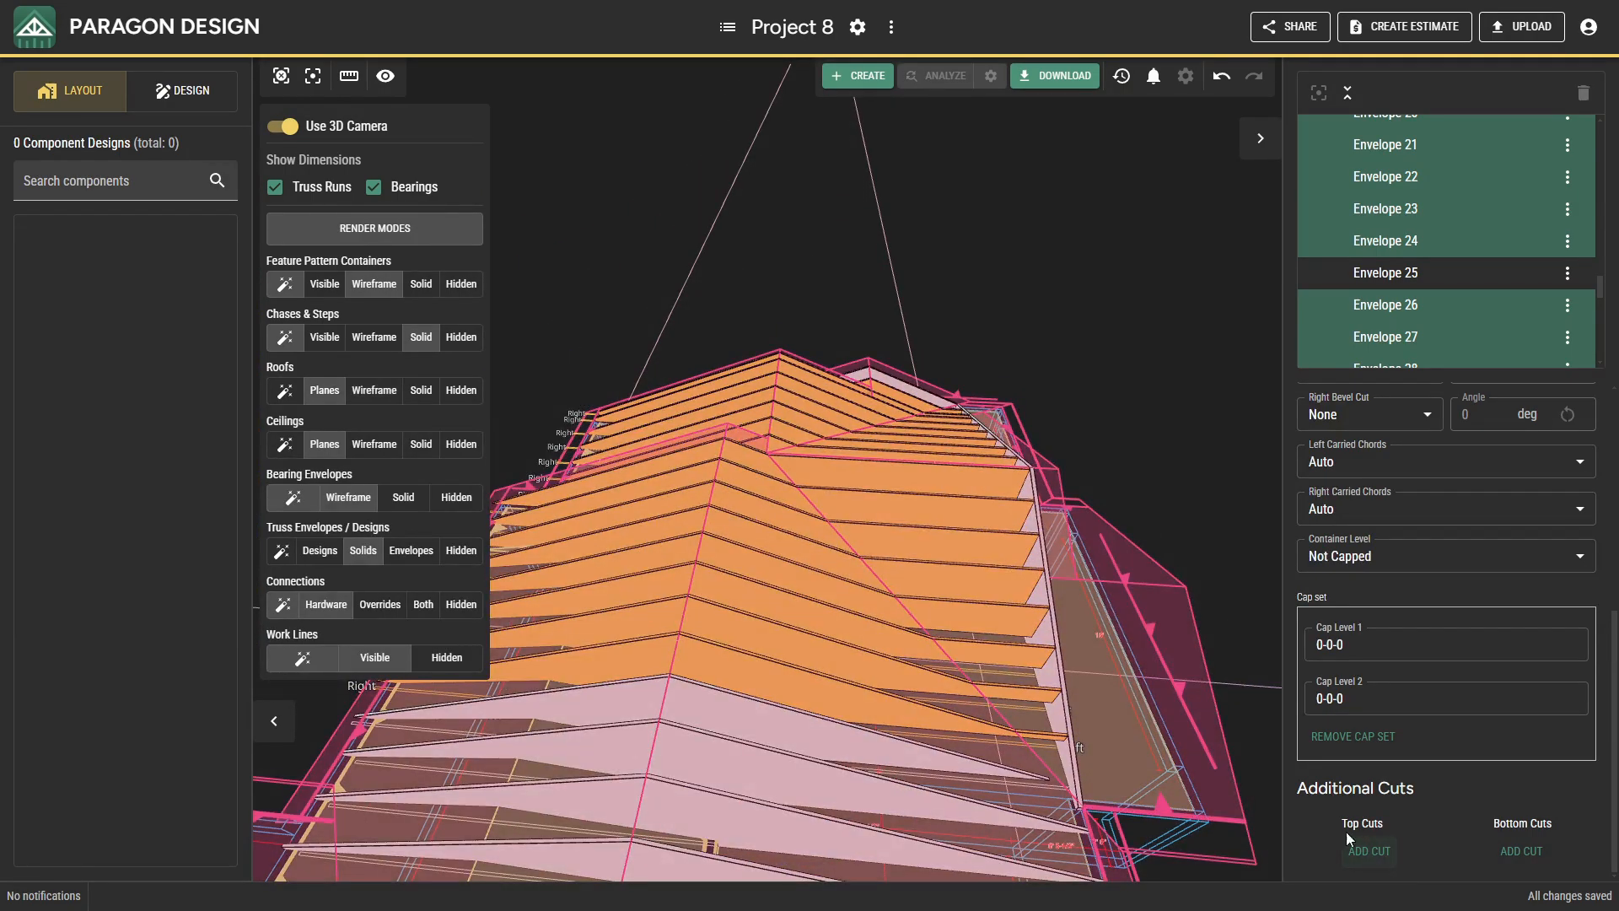
pyautogui.click(821, 683)
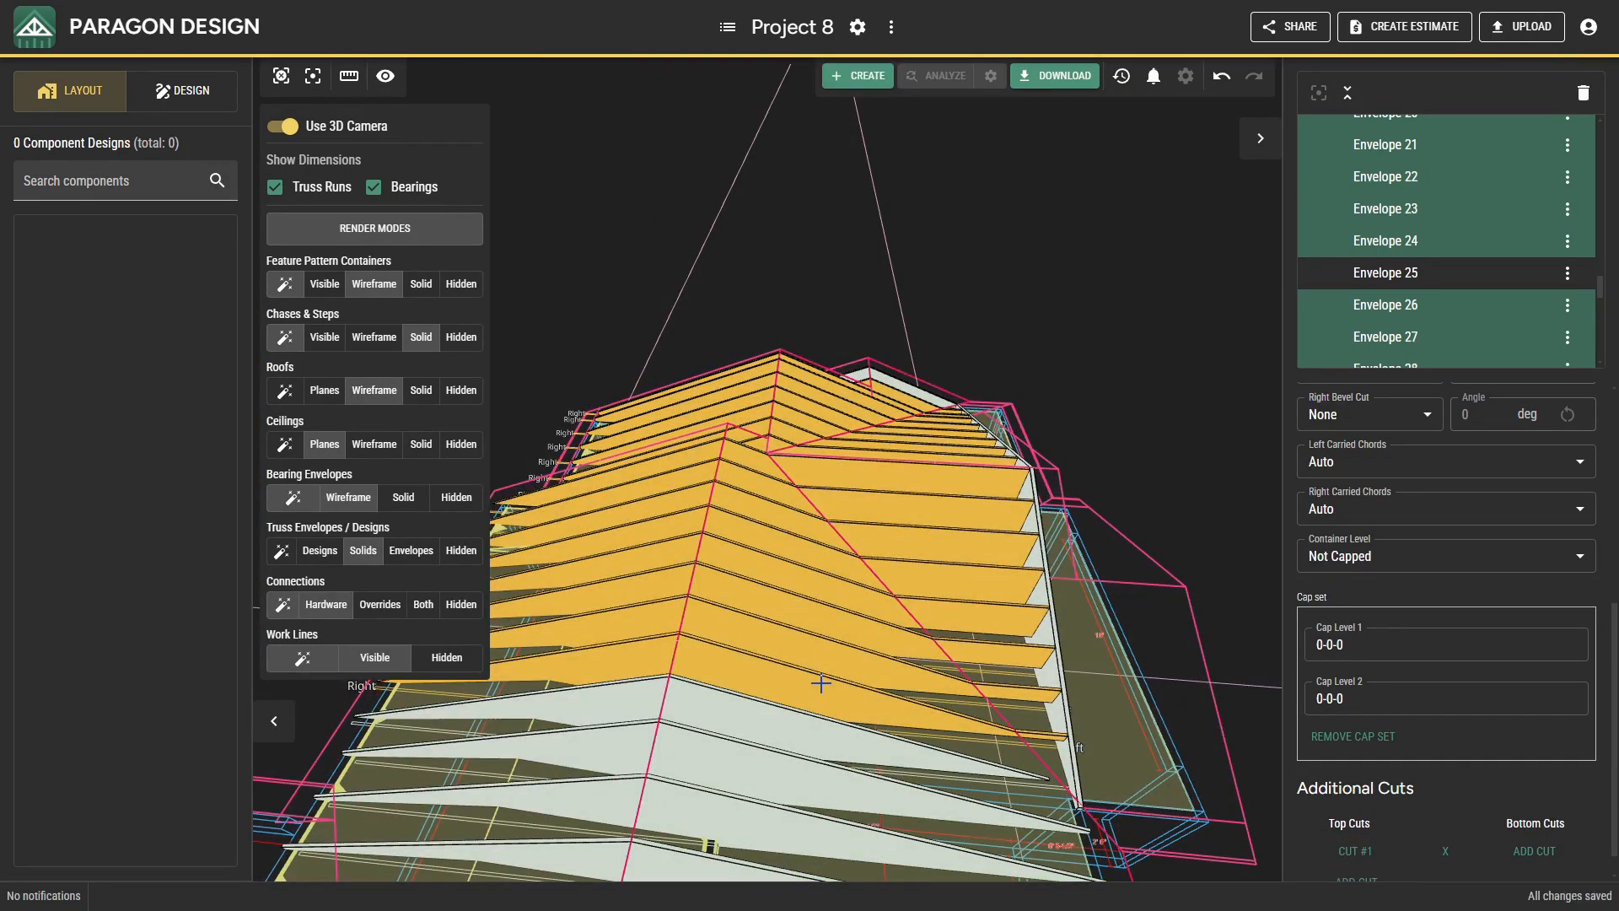
# Begin a non-structural bearing envelope with Front justification in plan view, placing its left point at the inside wall corner at 47-5-8, 0-3-0.
pyautogui.moveTo(880, 710); pyautogui.dragTo(856, 680)
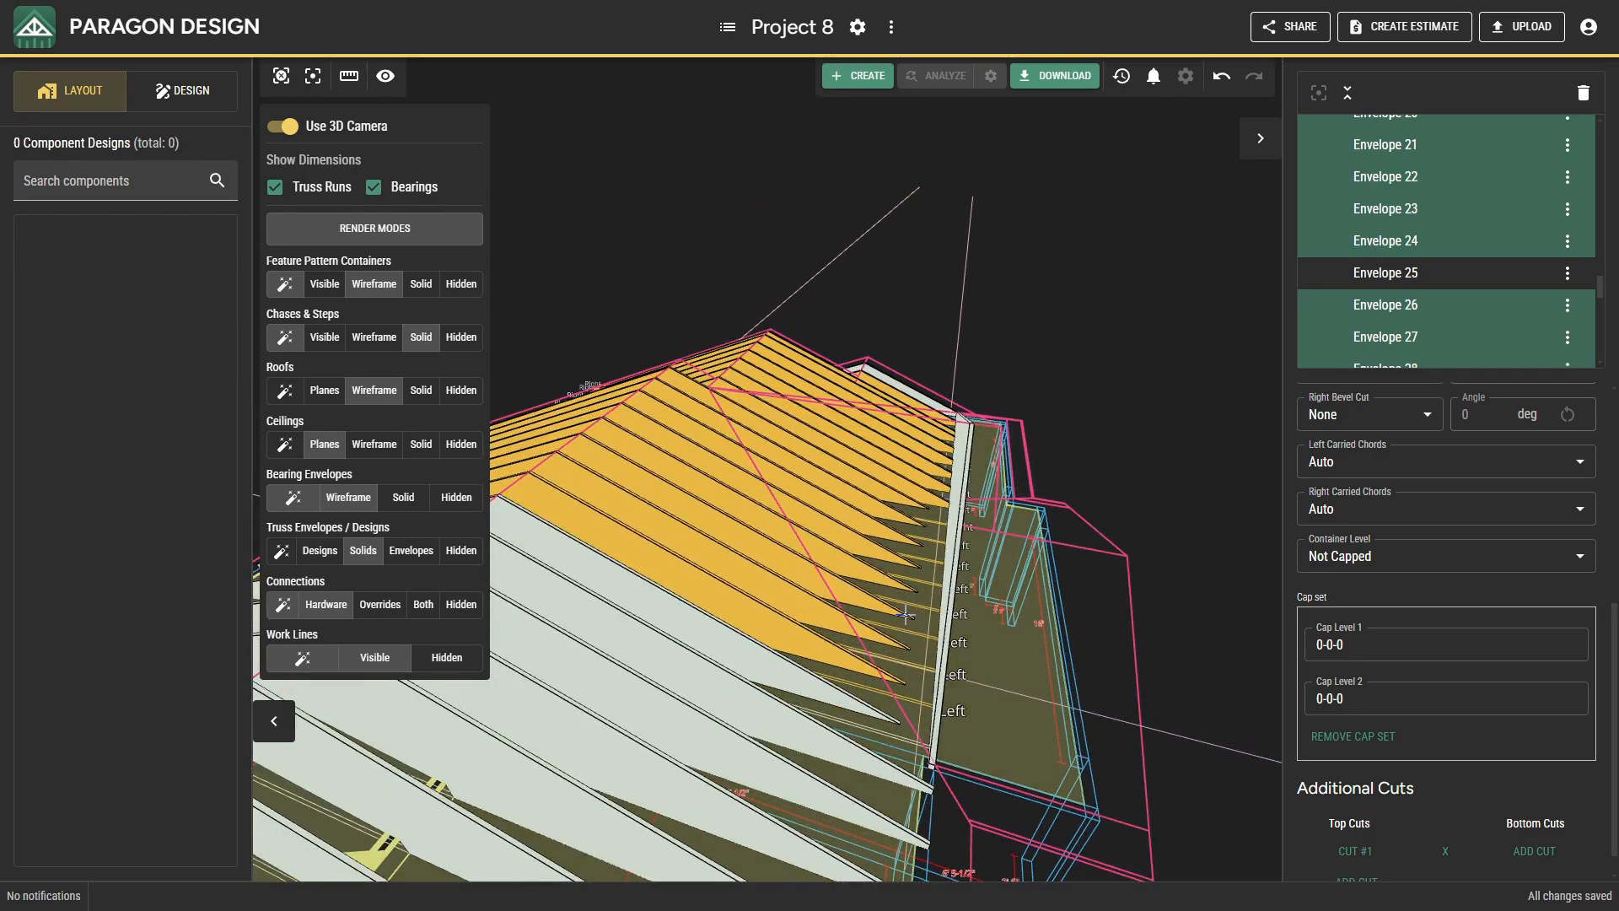
pyautogui.moveTo(905, 614); pyautogui.dragTo(995, 314)
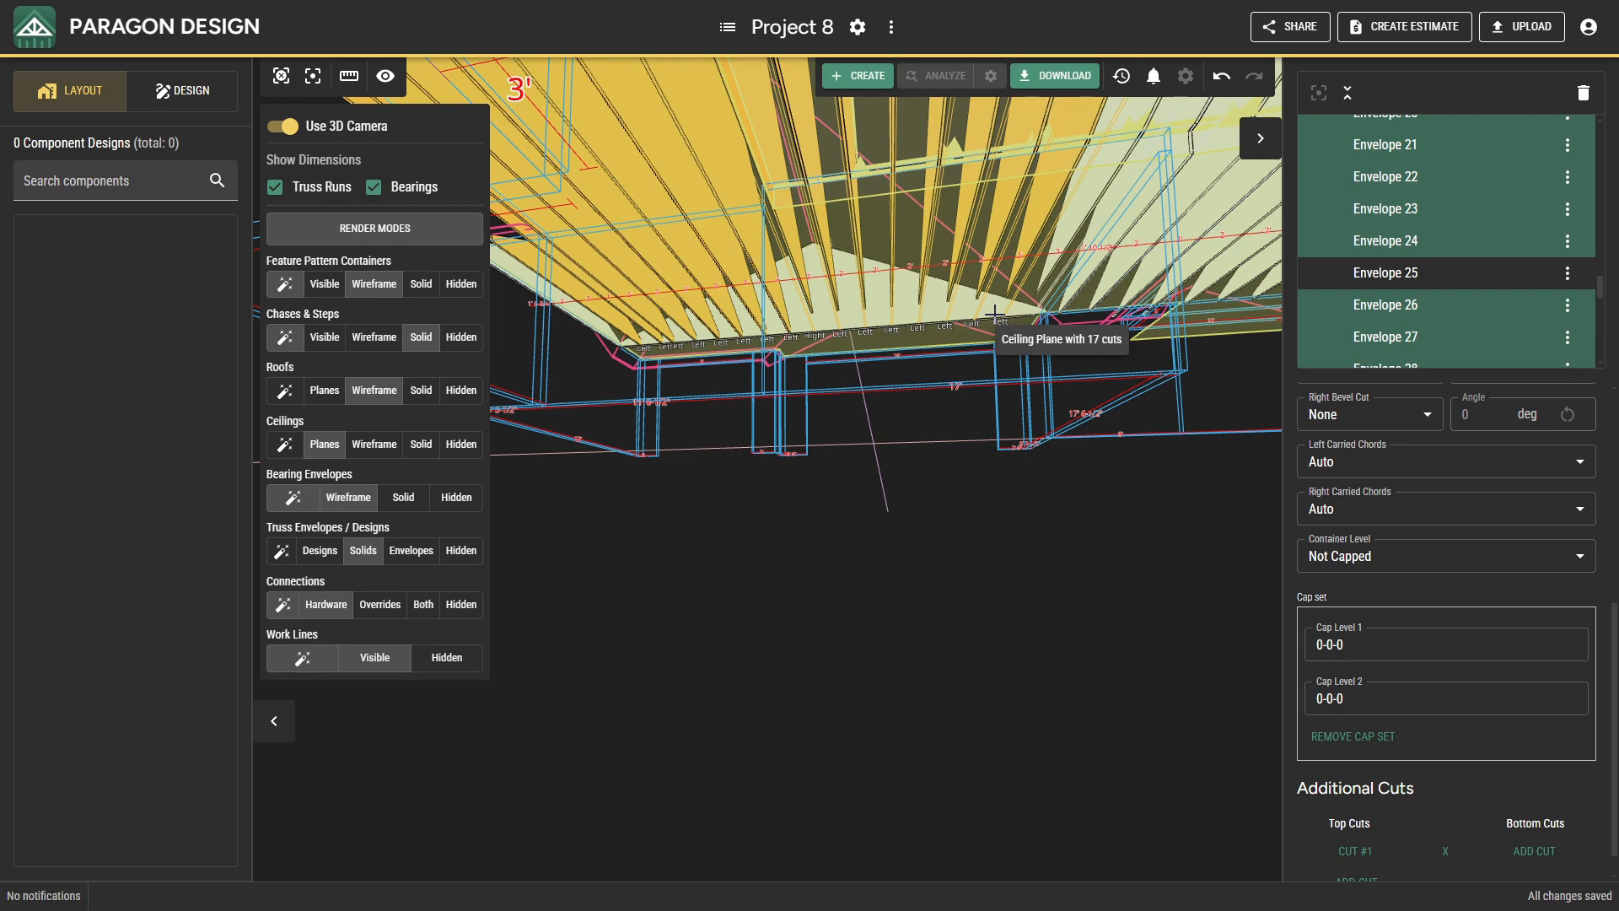
pyautogui.click(280, 127)
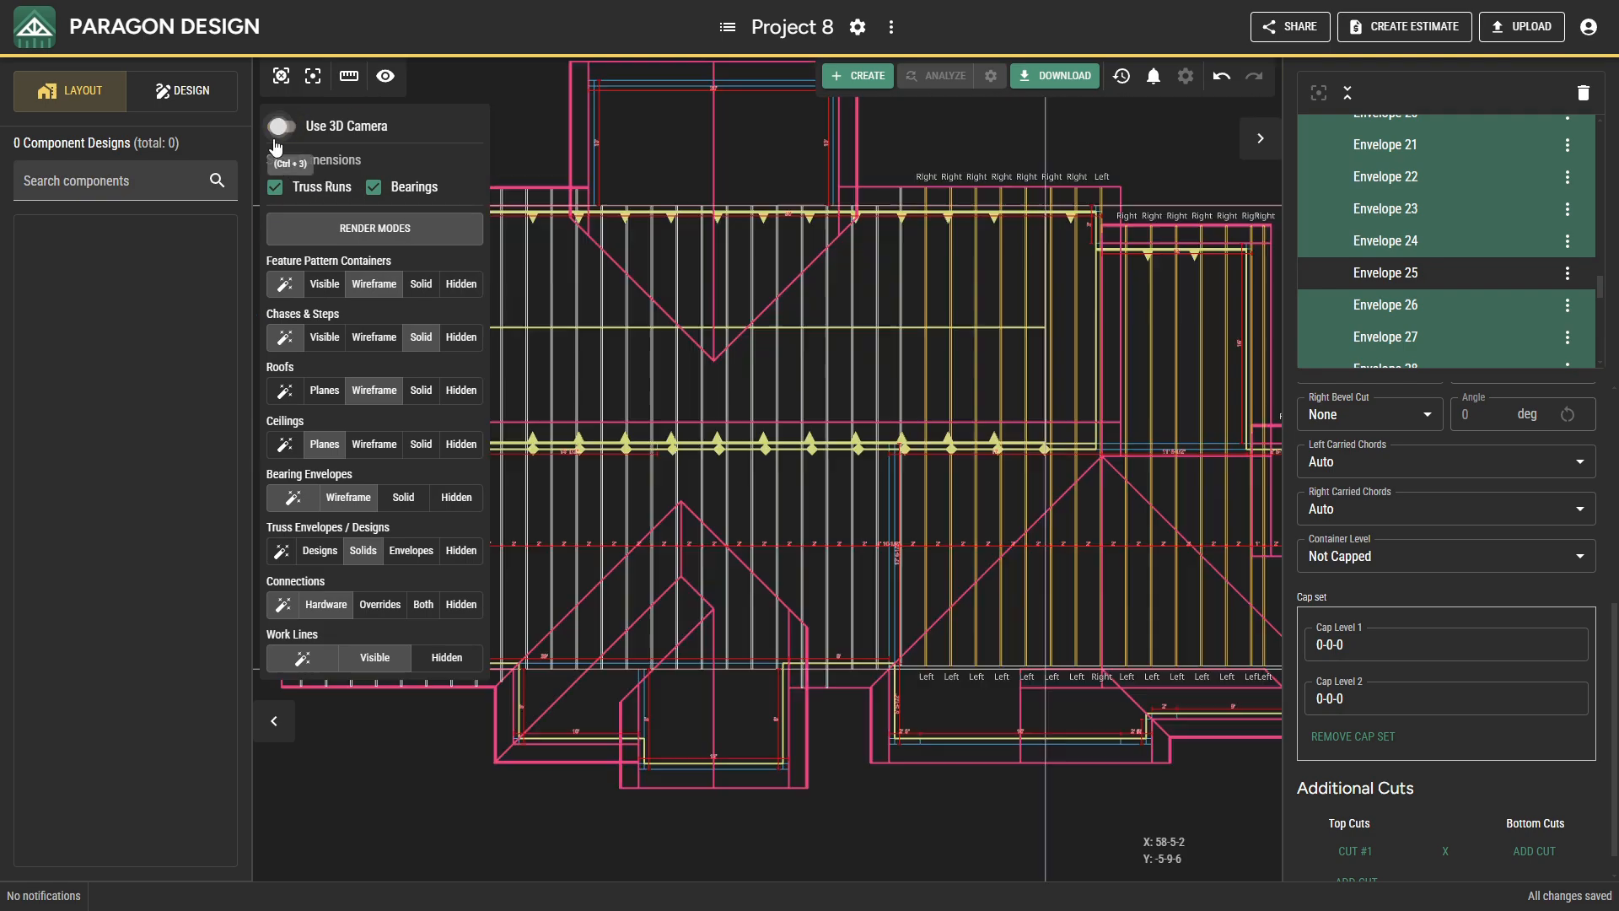
pyautogui.moveTo(914, 558); pyautogui.dragTo(688, 415, button='middle')
pyautogui.scroll(5, 689, 522)
pyautogui.scroll(5, 689, 523)
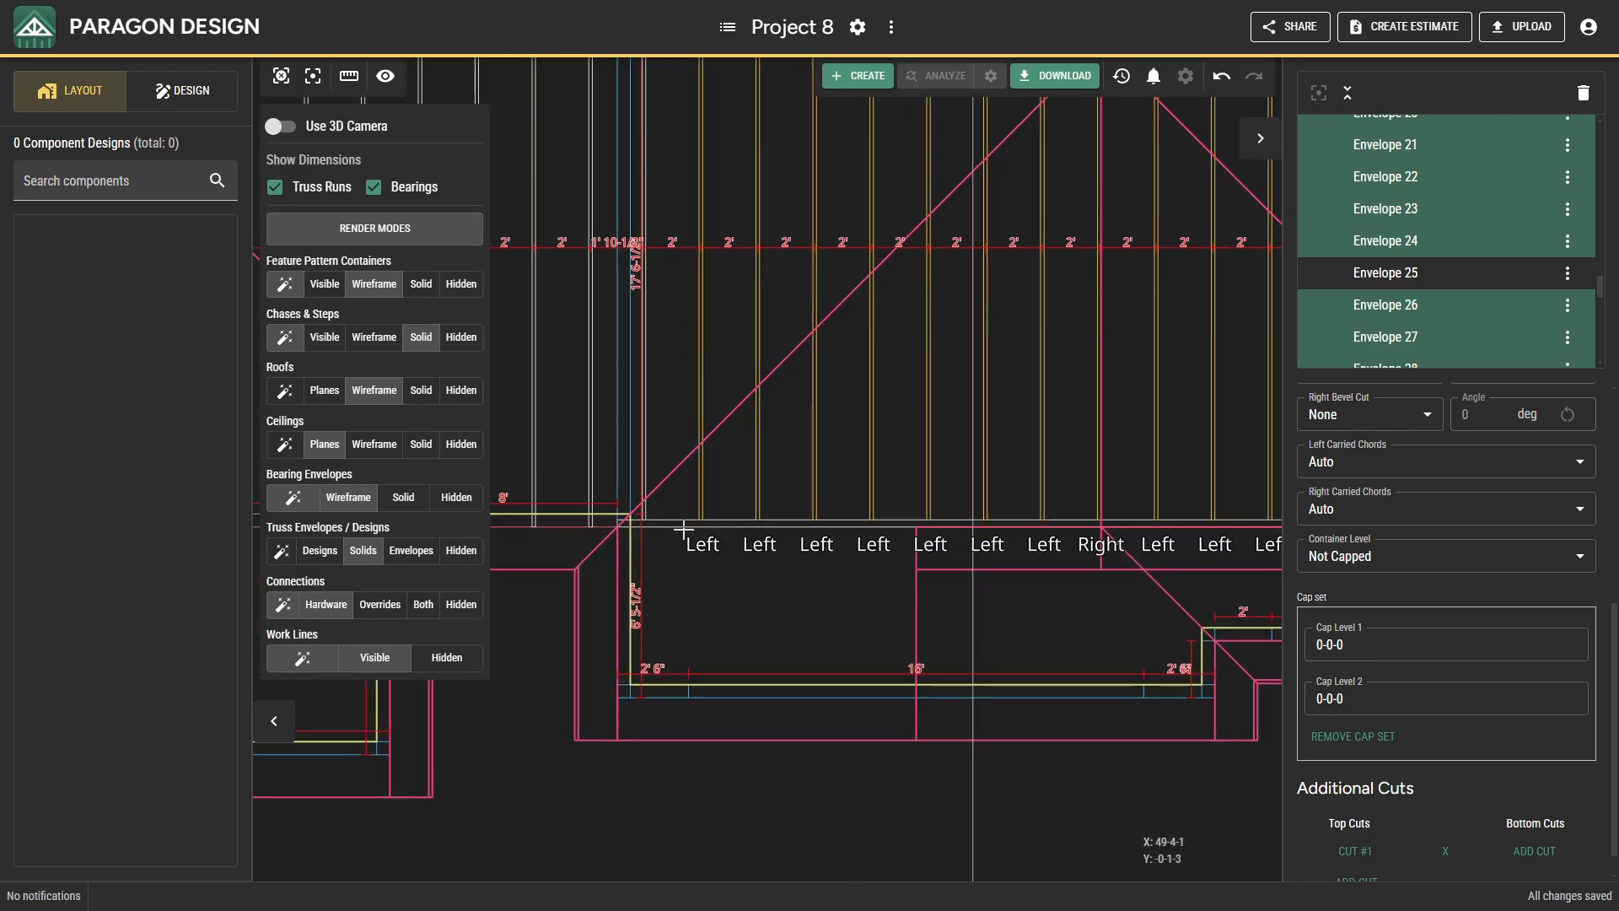
pyautogui.rightClick(671, 484)
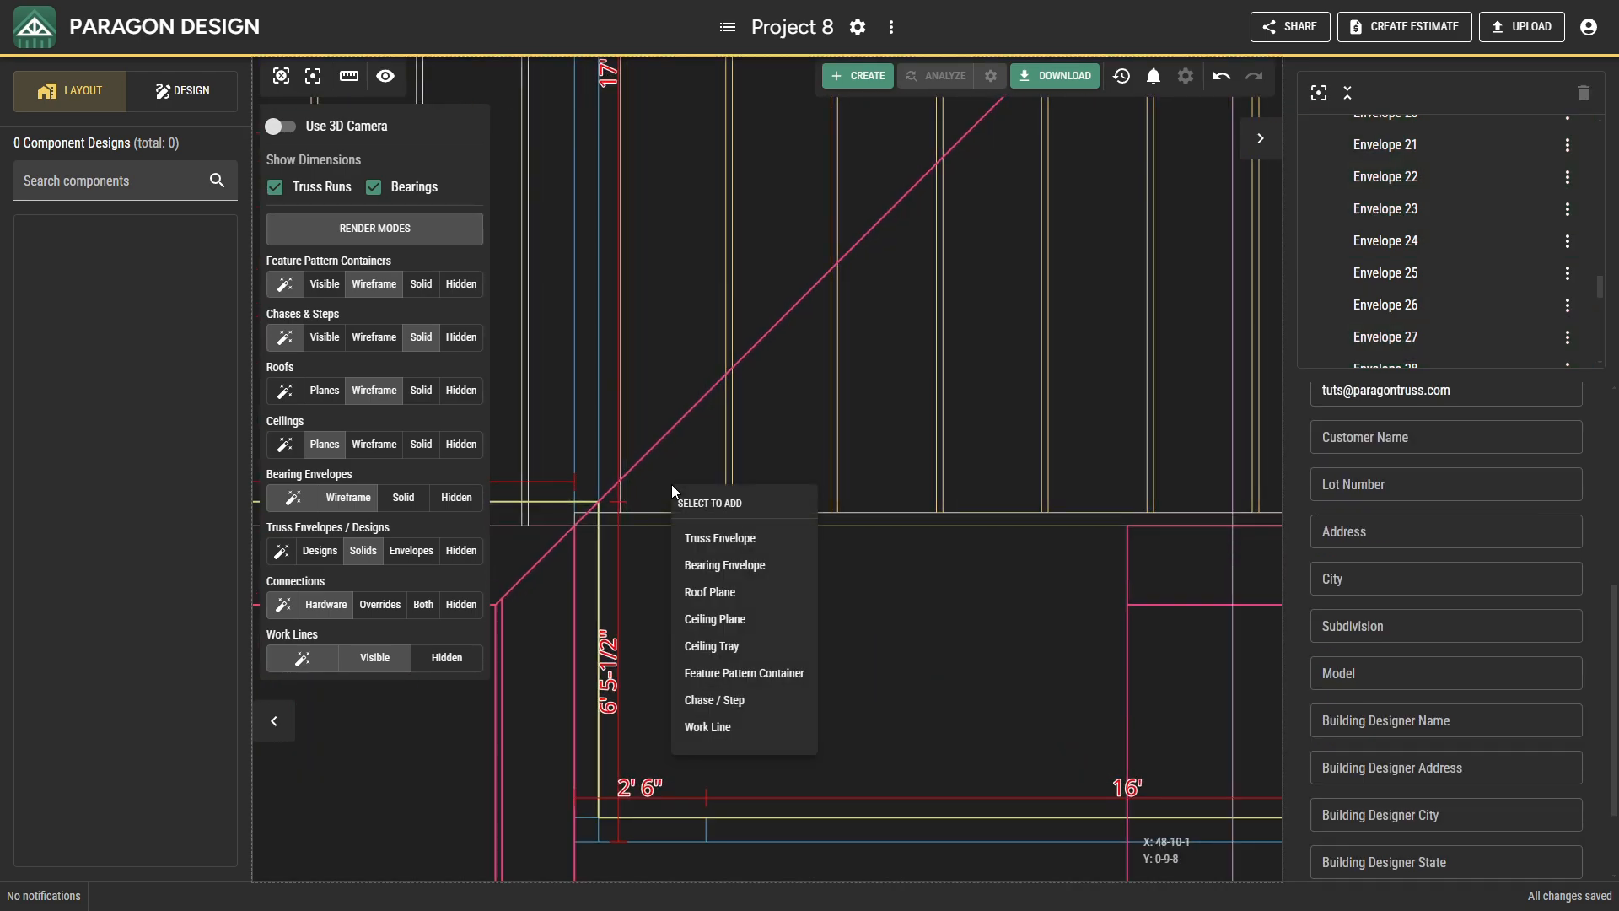
pyautogui.click(700, 557)
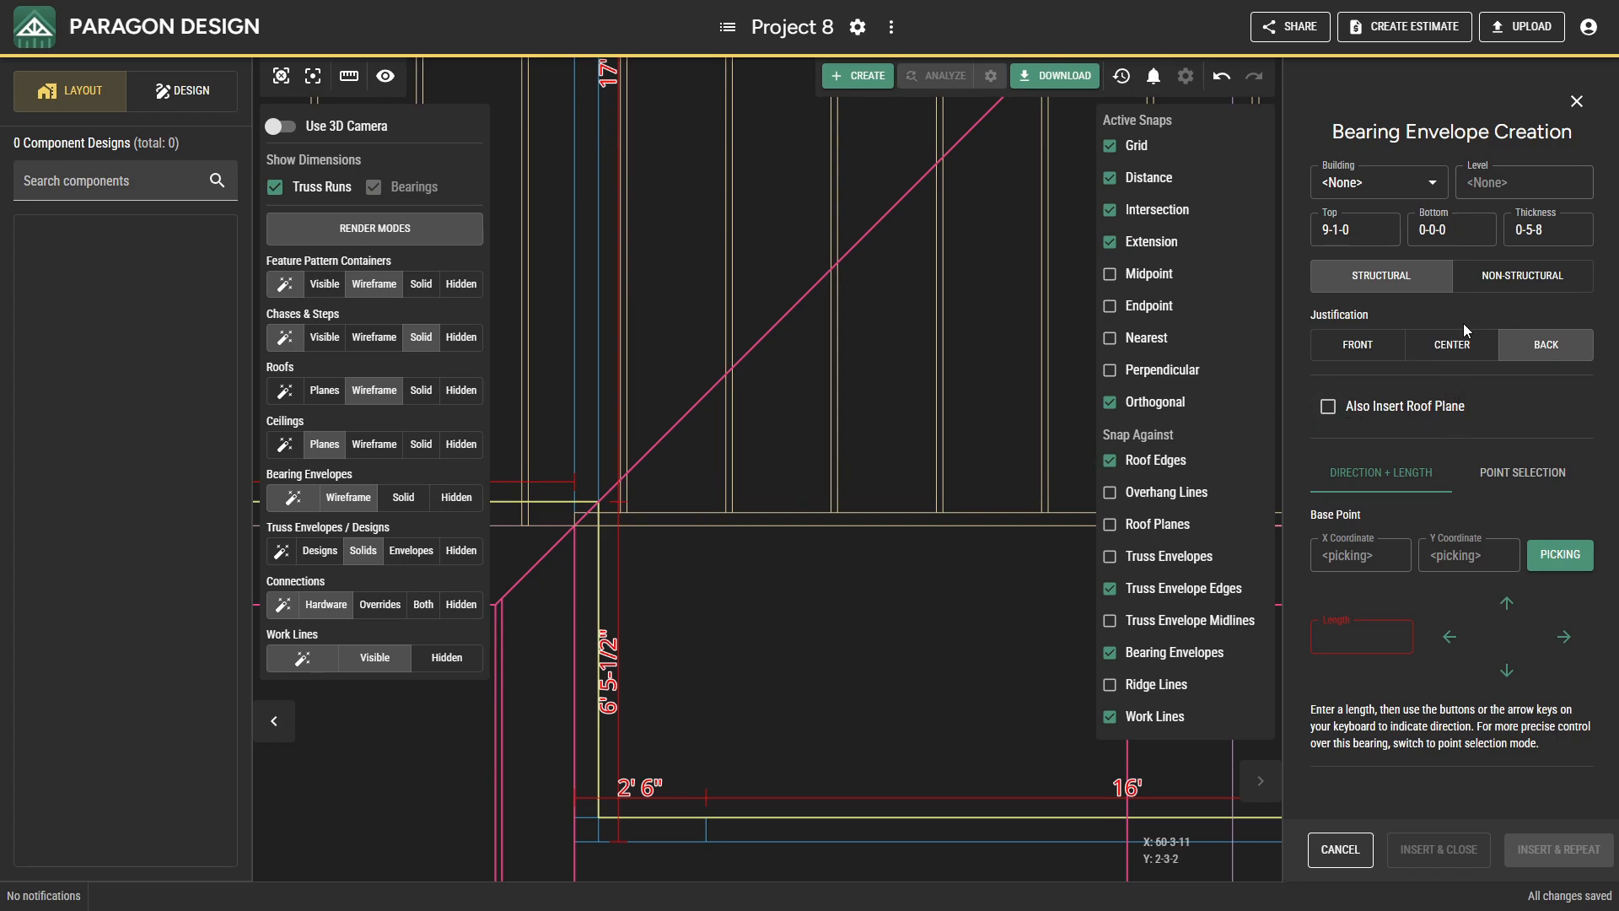
pyautogui.click(1475, 285)
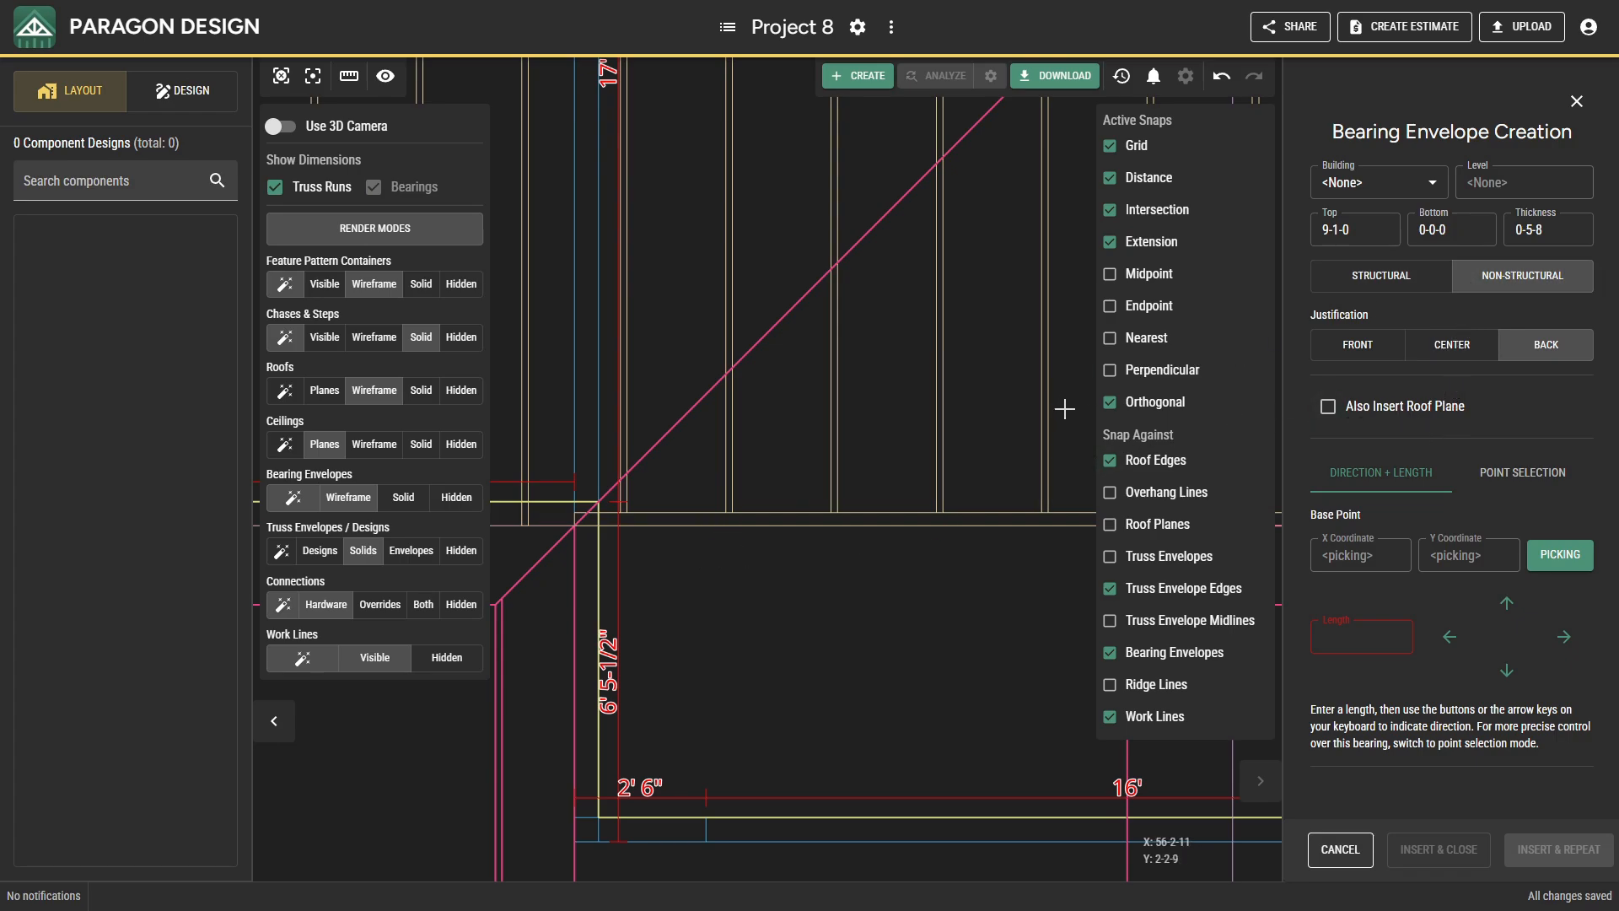
pyautogui.click(1521, 475)
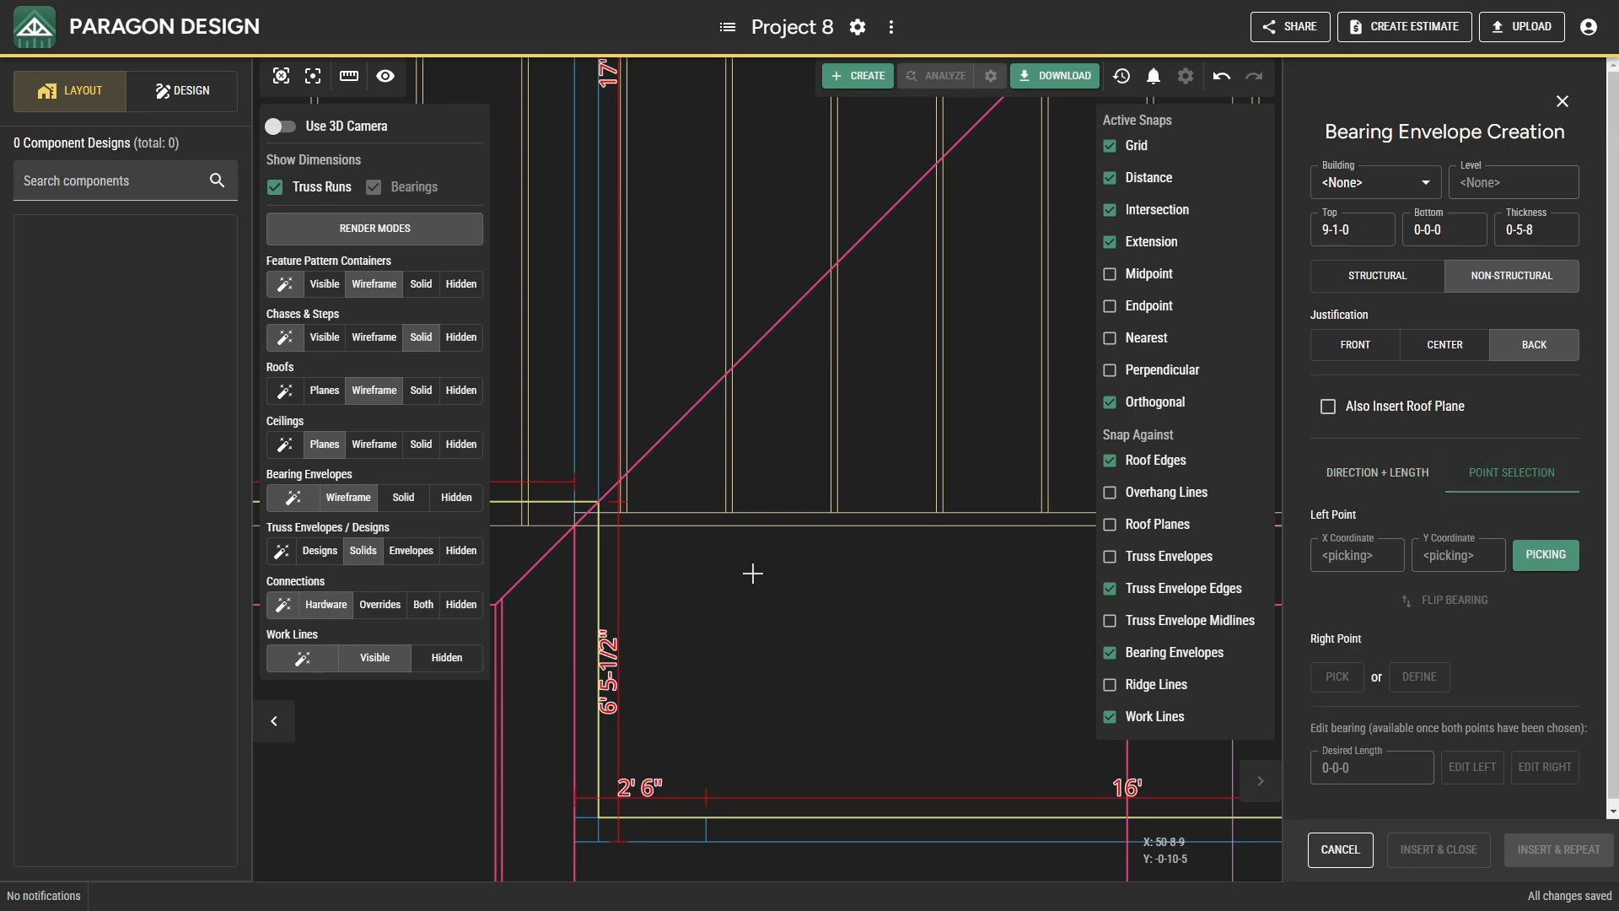
pyautogui.click(597, 512)
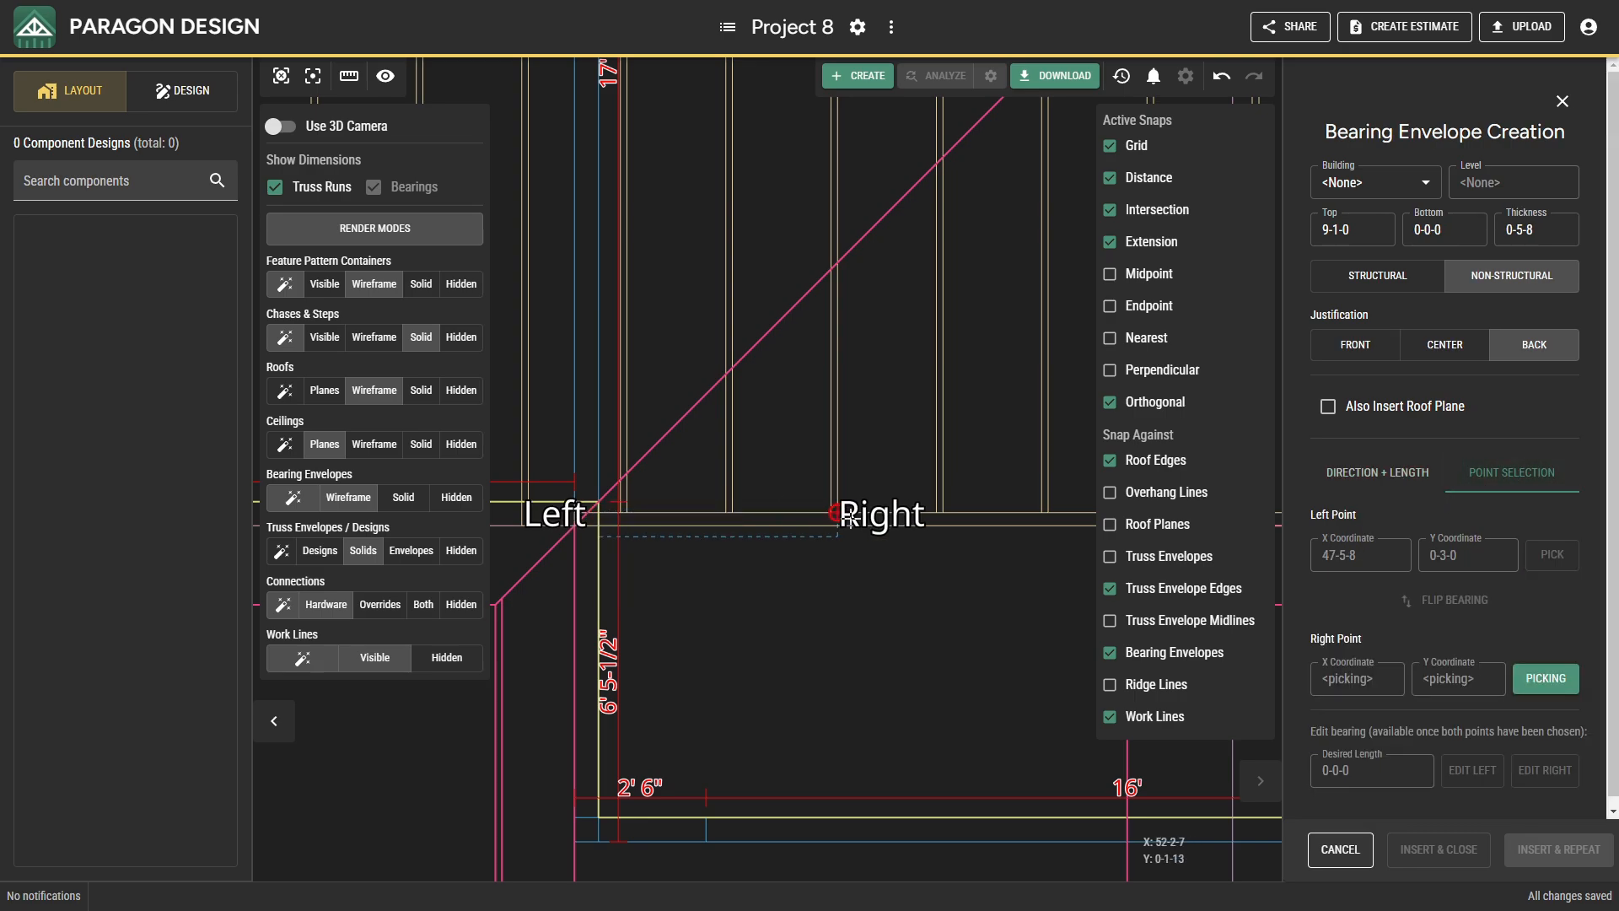
pyautogui.click(1377, 349)
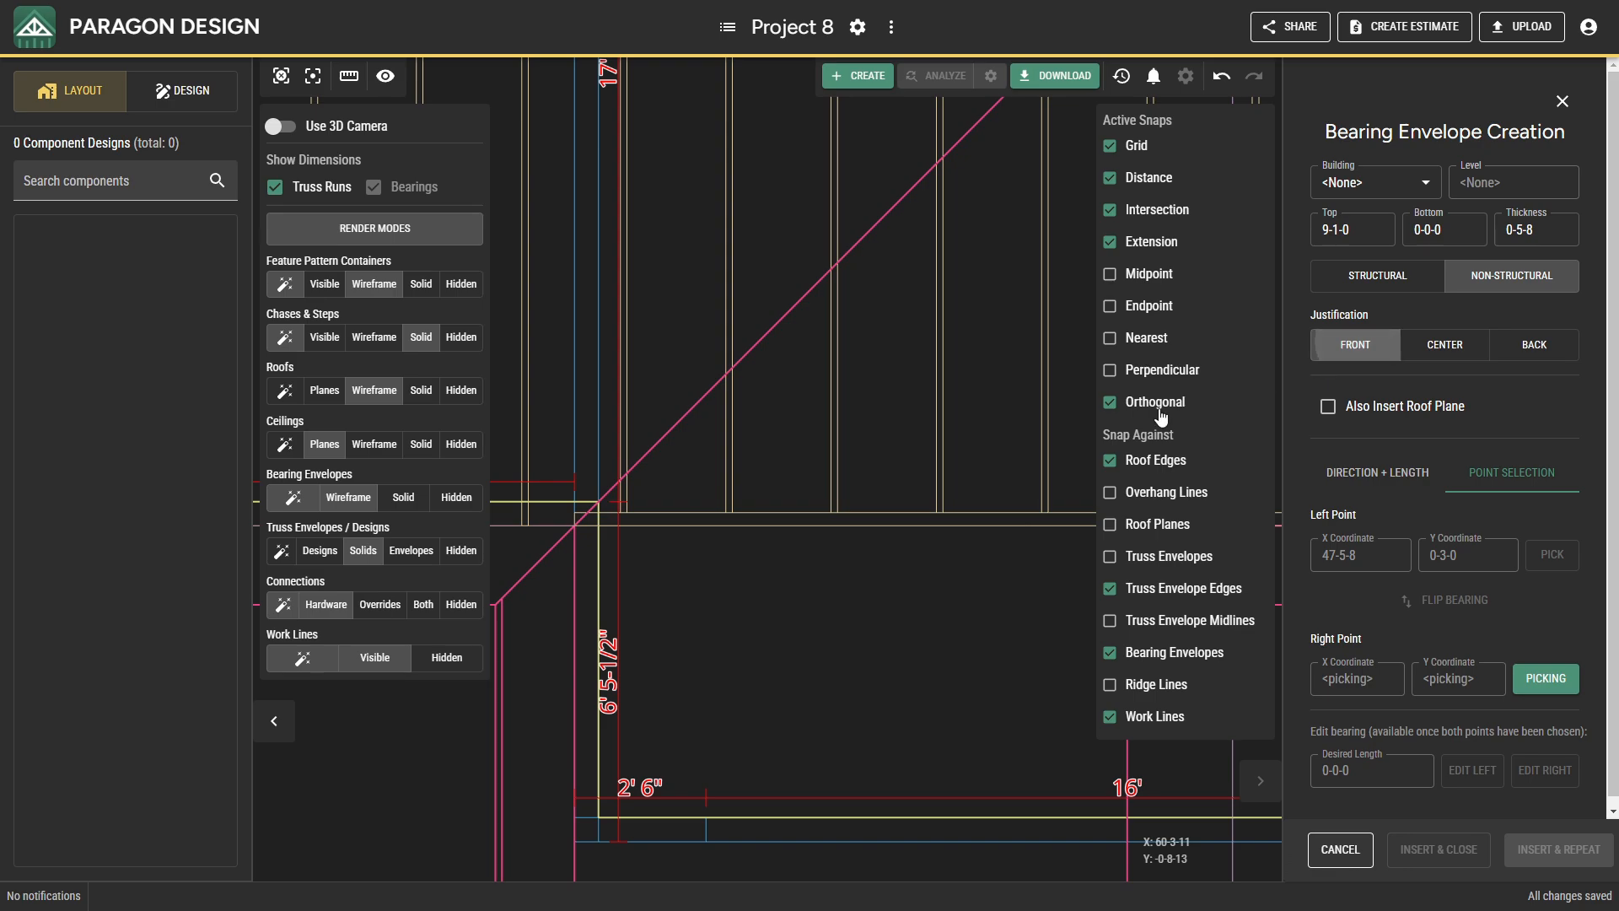
# Place the bearing's right point at the far end wall at 80-6-8, 0-3-0 and insert the bearing envelope.
pyautogui.scroll(-2, 780, 529)
pyautogui.moveTo(863, 534); pyautogui.dragTo(453, 621, button='middle')
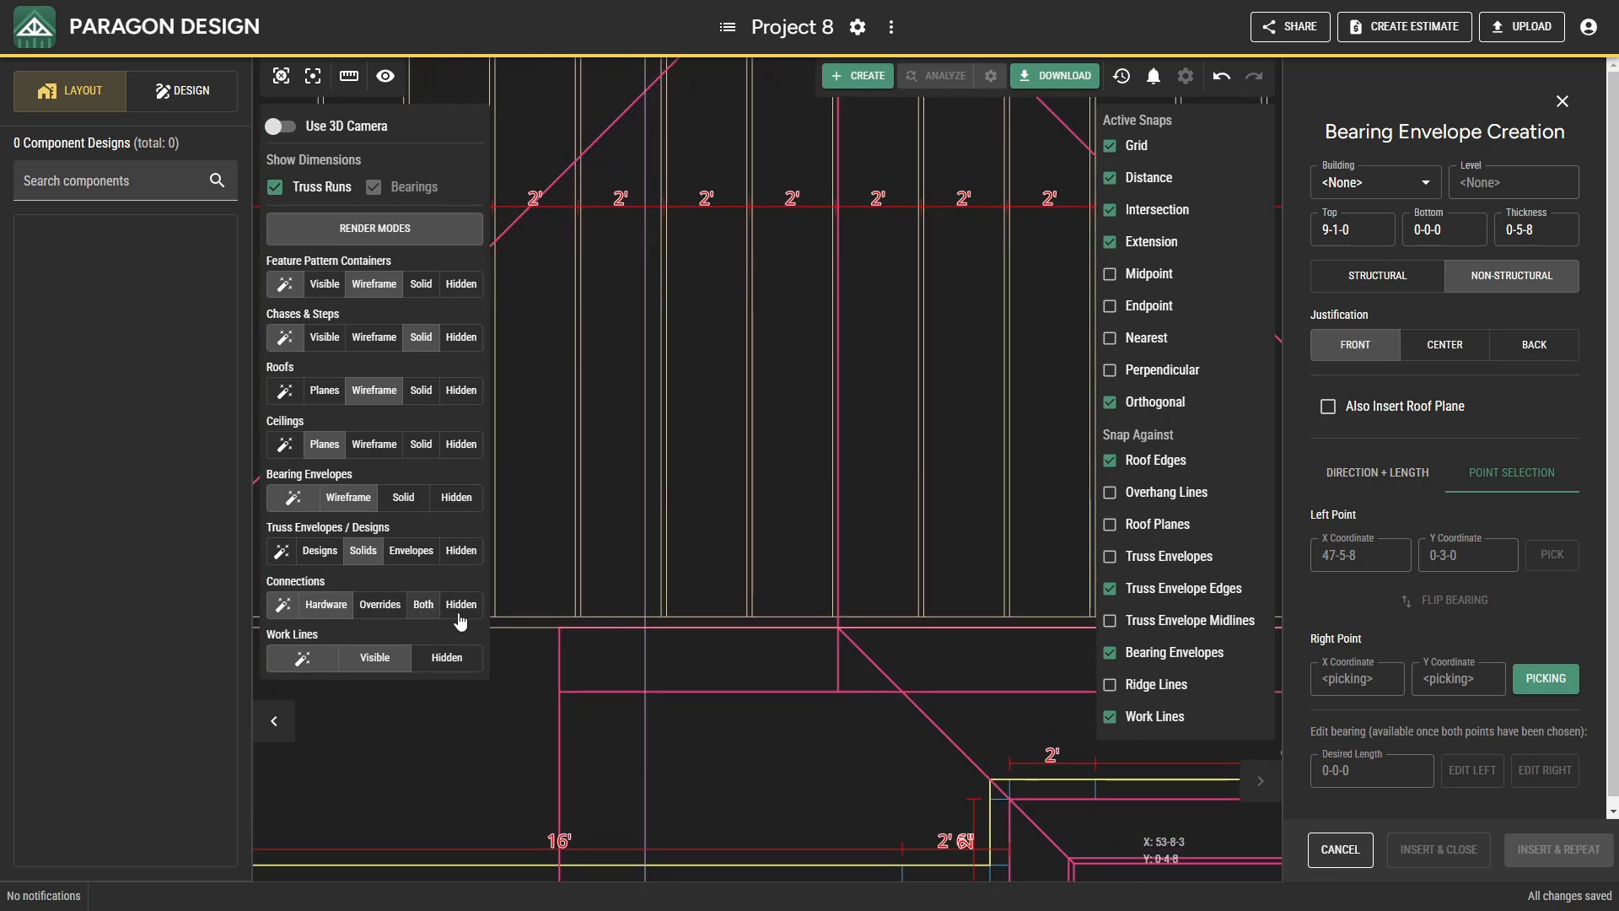
pyautogui.moveTo(705, 649); pyautogui.dragTo(649, 660, button='middle')
pyautogui.scroll(-1, 846, 645)
pyautogui.moveTo(846, 645); pyautogui.dragTo(541, 611, button='middle')
pyautogui.scroll(-2, 773, 602)
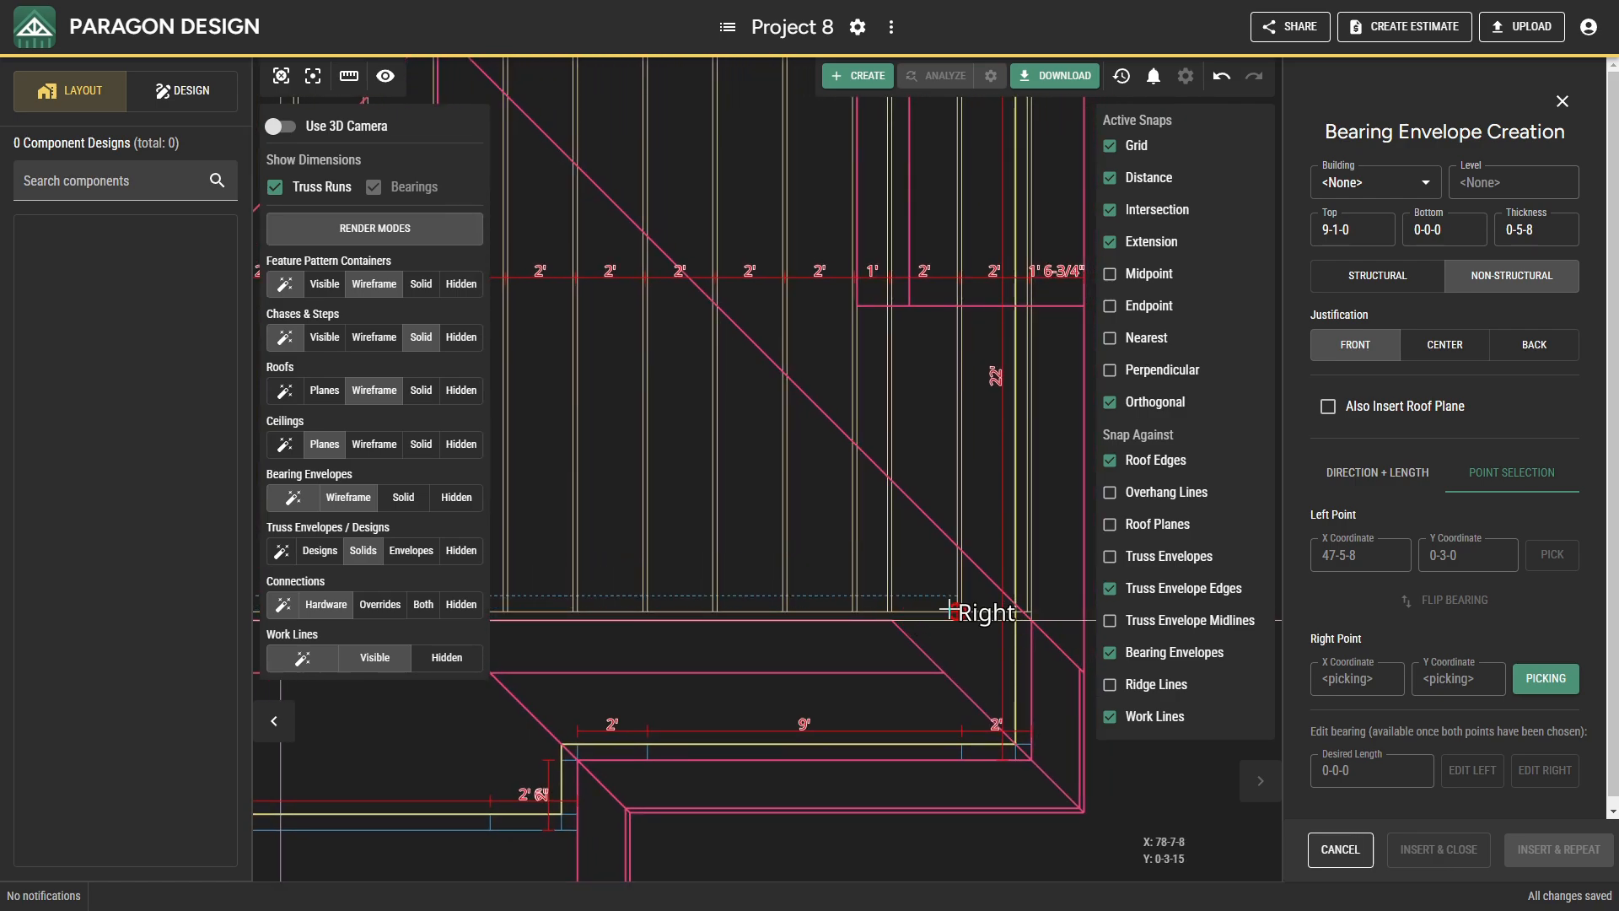
pyautogui.scroll(-1, 816, 628)
pyautogui.moveTo(815, 629)
pyautogui.mouseDown(button='middle')
pyautogui.moveTo(874, 628)
pyautogui.moveTo(1124, 702)
pyautogui.moveTo(449, 769)
pyautogui.mouseUp(button='middle')
pyautogui.scroll(-1, 1059, 704)
pyautogui.scroll(5, 651, 759)
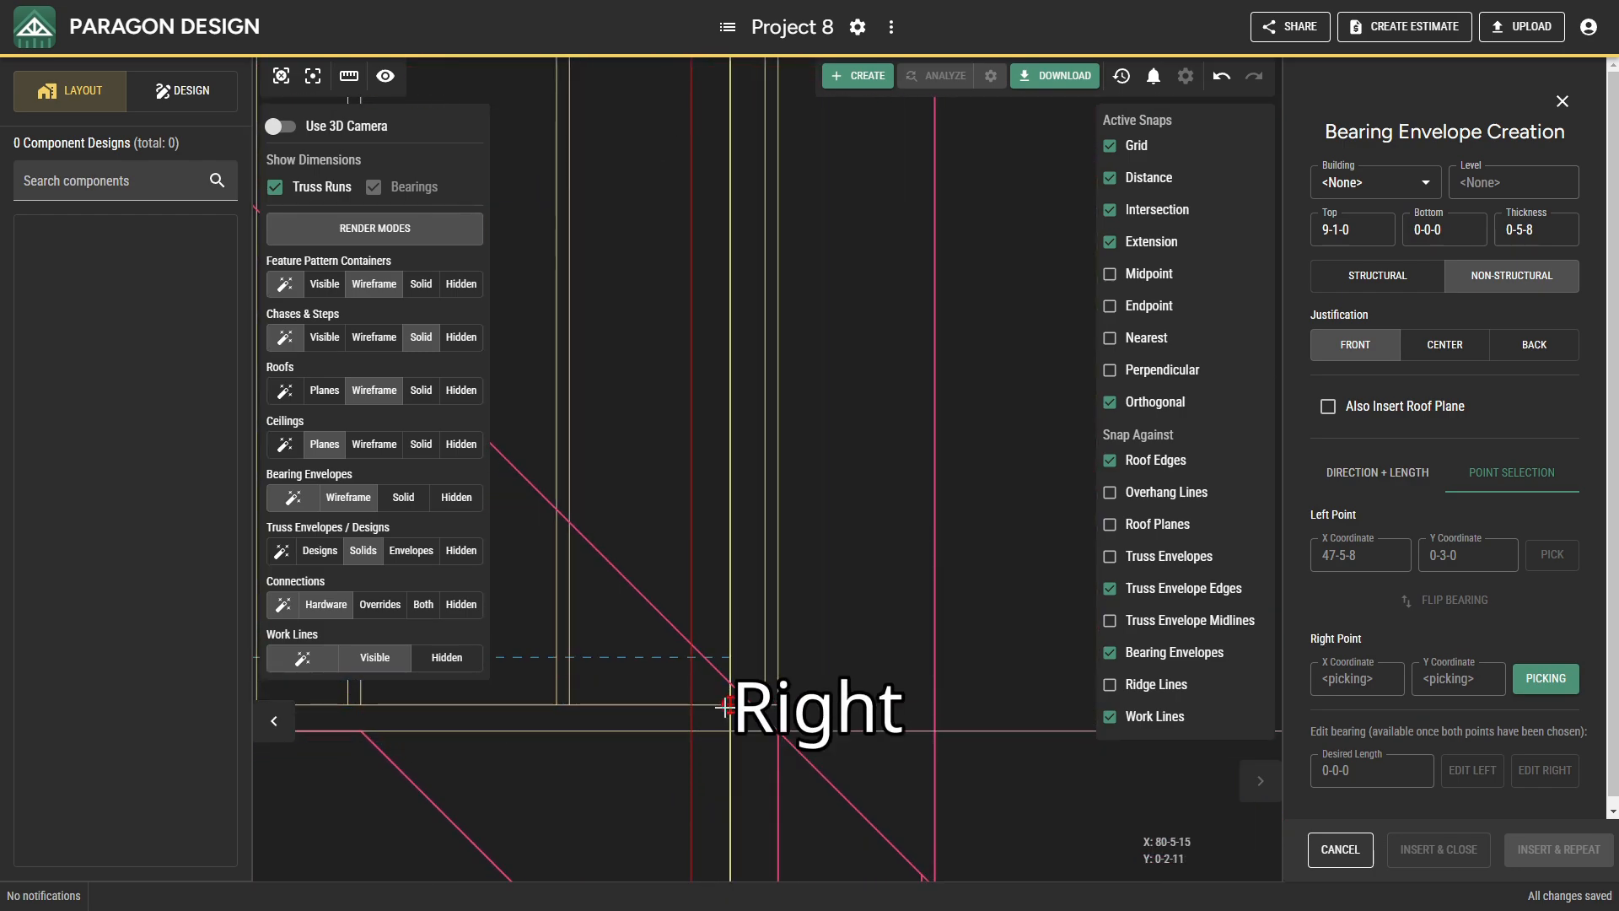
pyautogui.click(725, 707)
pyautogui.scroll(-4, 733, 712)
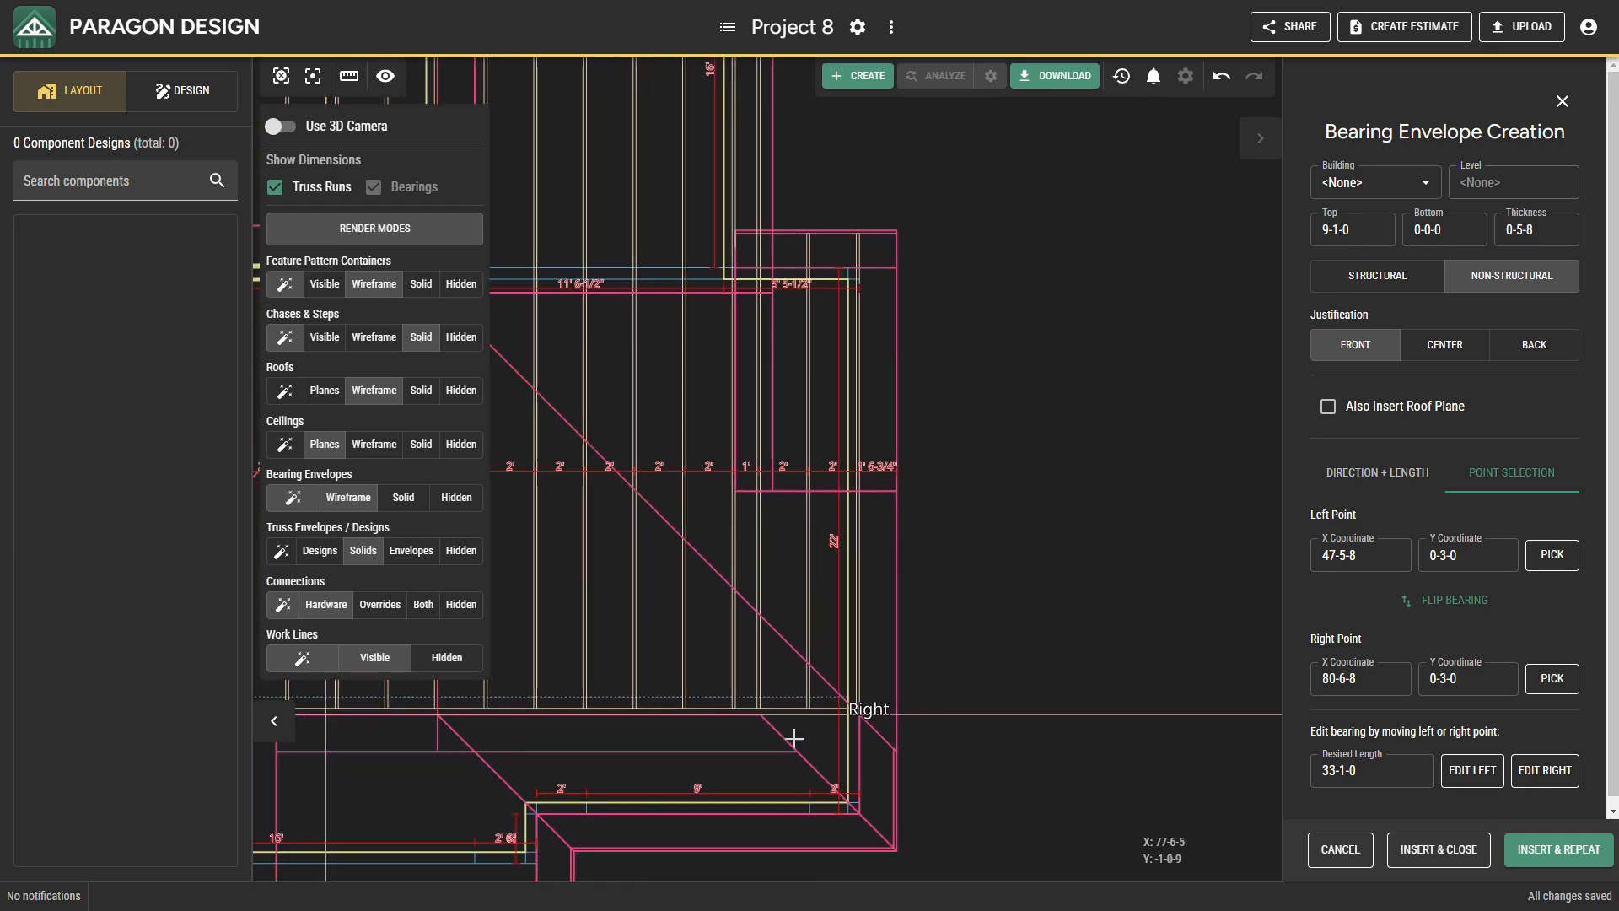
pyautogui.moveTo(773, 741); pyautogui.dragTo(898, 733, button='middle')
pyautogui.scroll(-4, 770, 748)
pyautogui.moveTo(607, 737); pyautogui.dragTo(882, 755, button='middle')
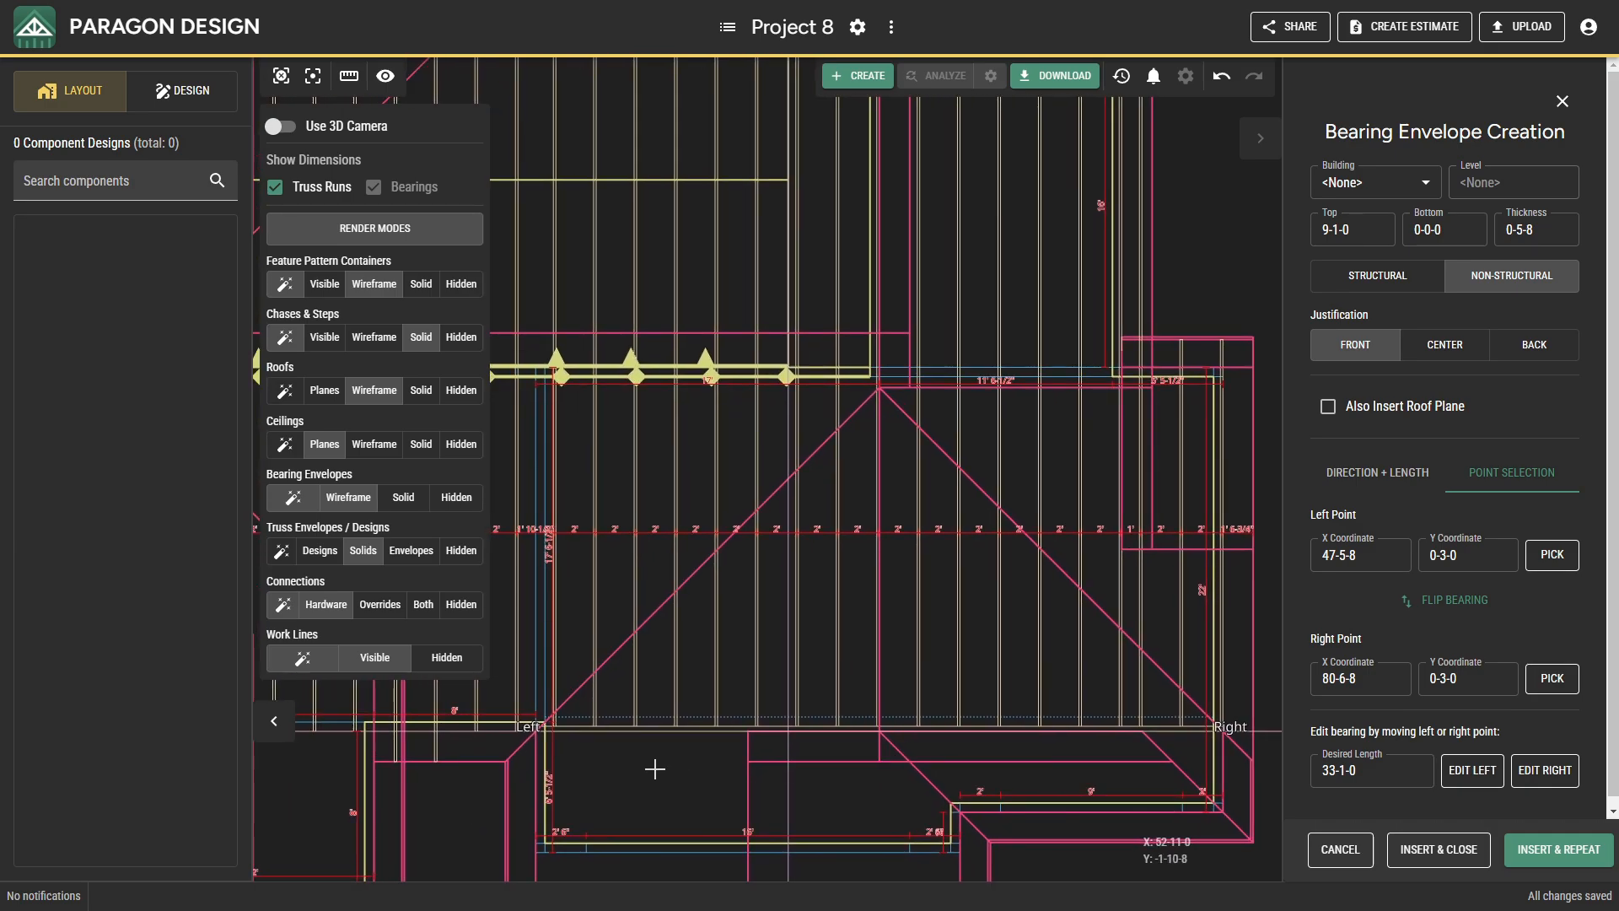
pyautogui.click(1411, 854)
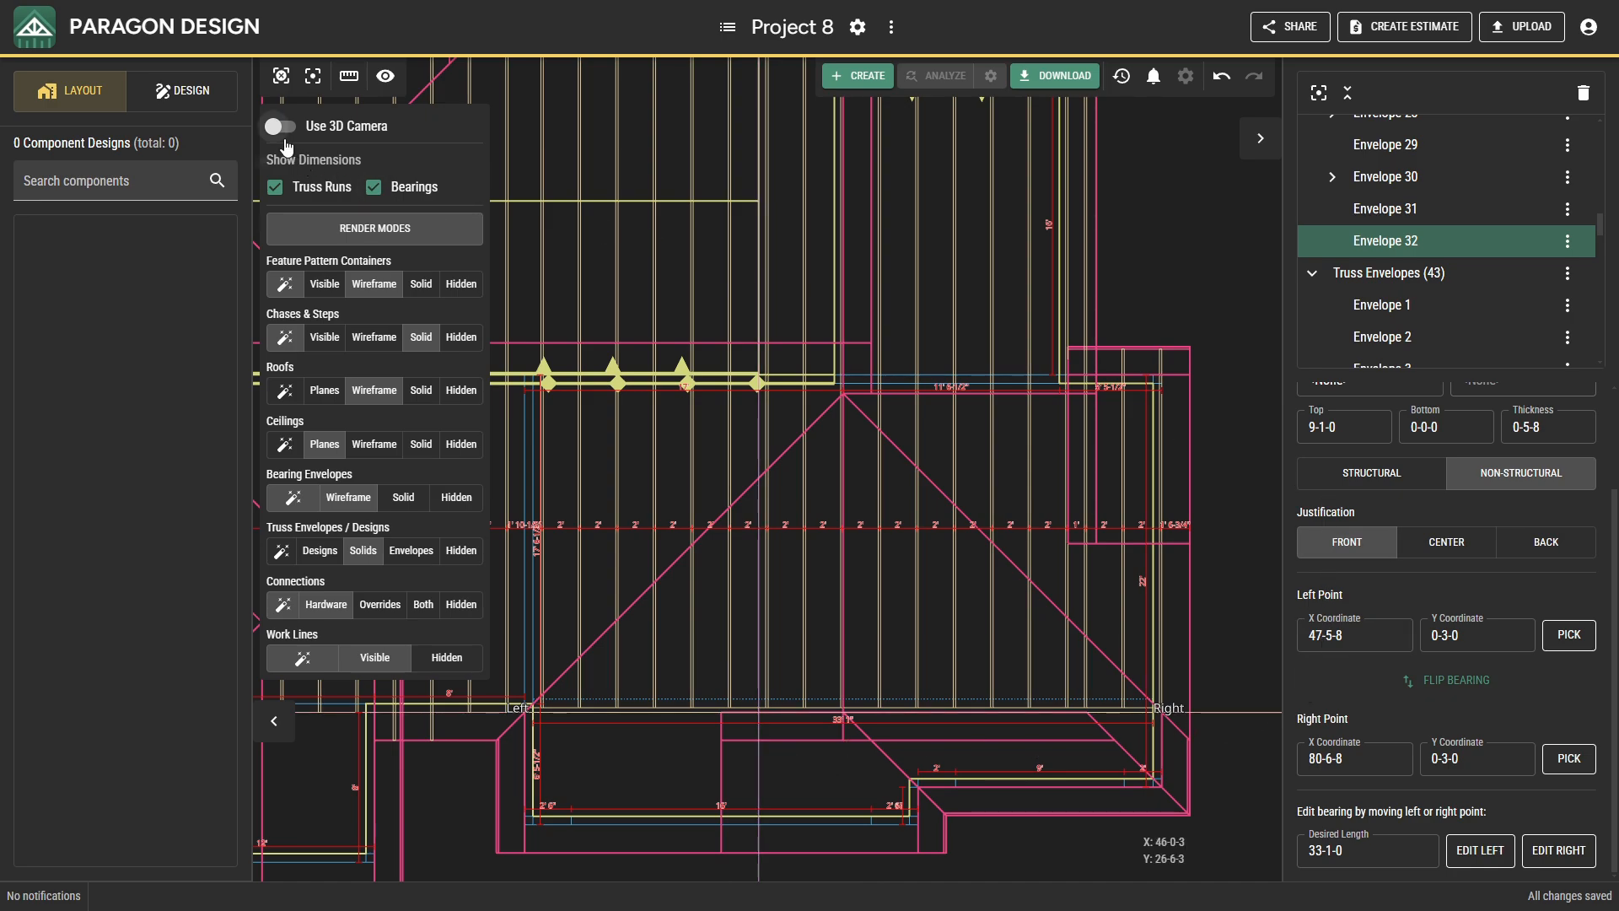
# Inspect the new bearing line and the truss envelope ends in 3D from above, underneath and at the rear eave.
pyautogui.click(281, 126)
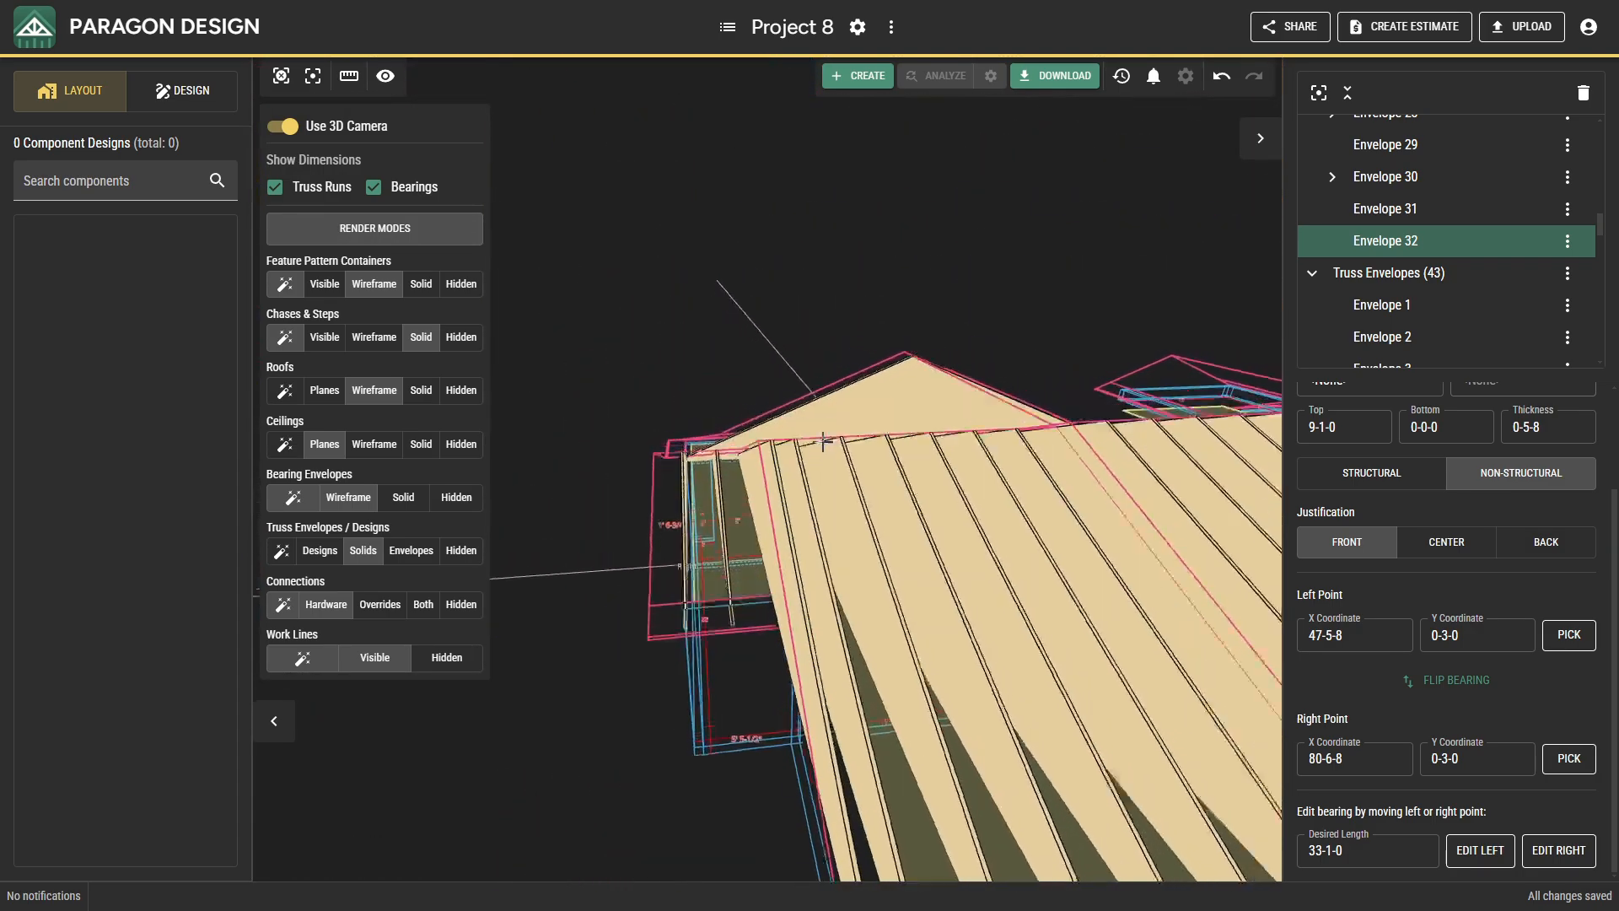
pyautogui.scroll(-1, 811, 469)
pyautogui.scroll(6, 878, 470)
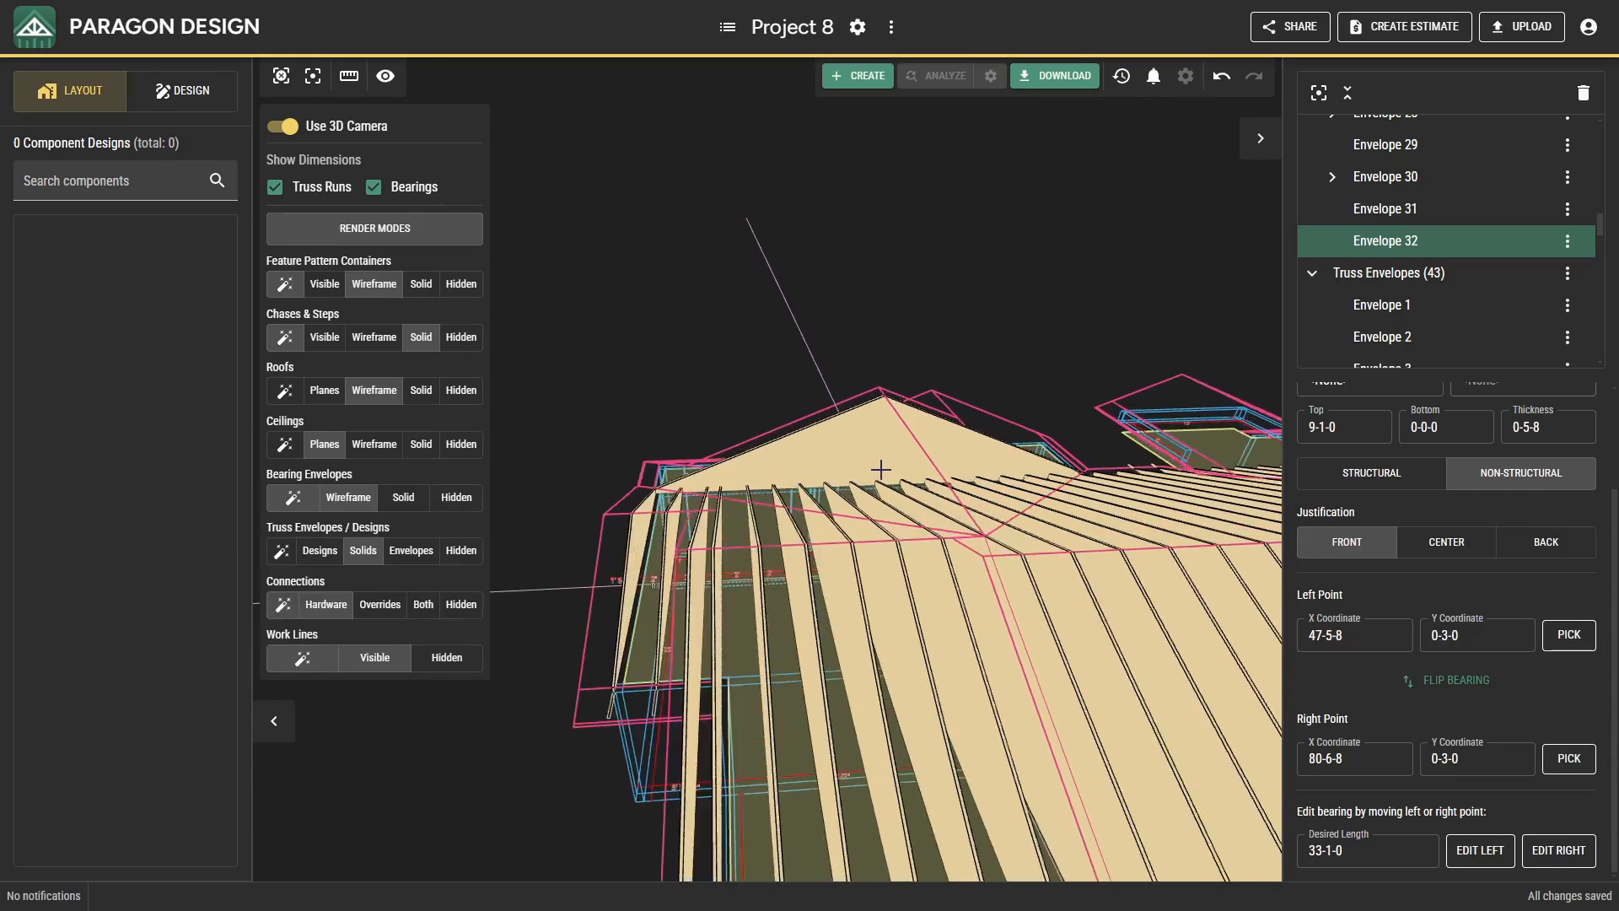
pyautogui.moveTo(941, 545); pyautogui.dragTo(910, 500, button='middle')
pyautogui.scroll(-5, 906, 499)
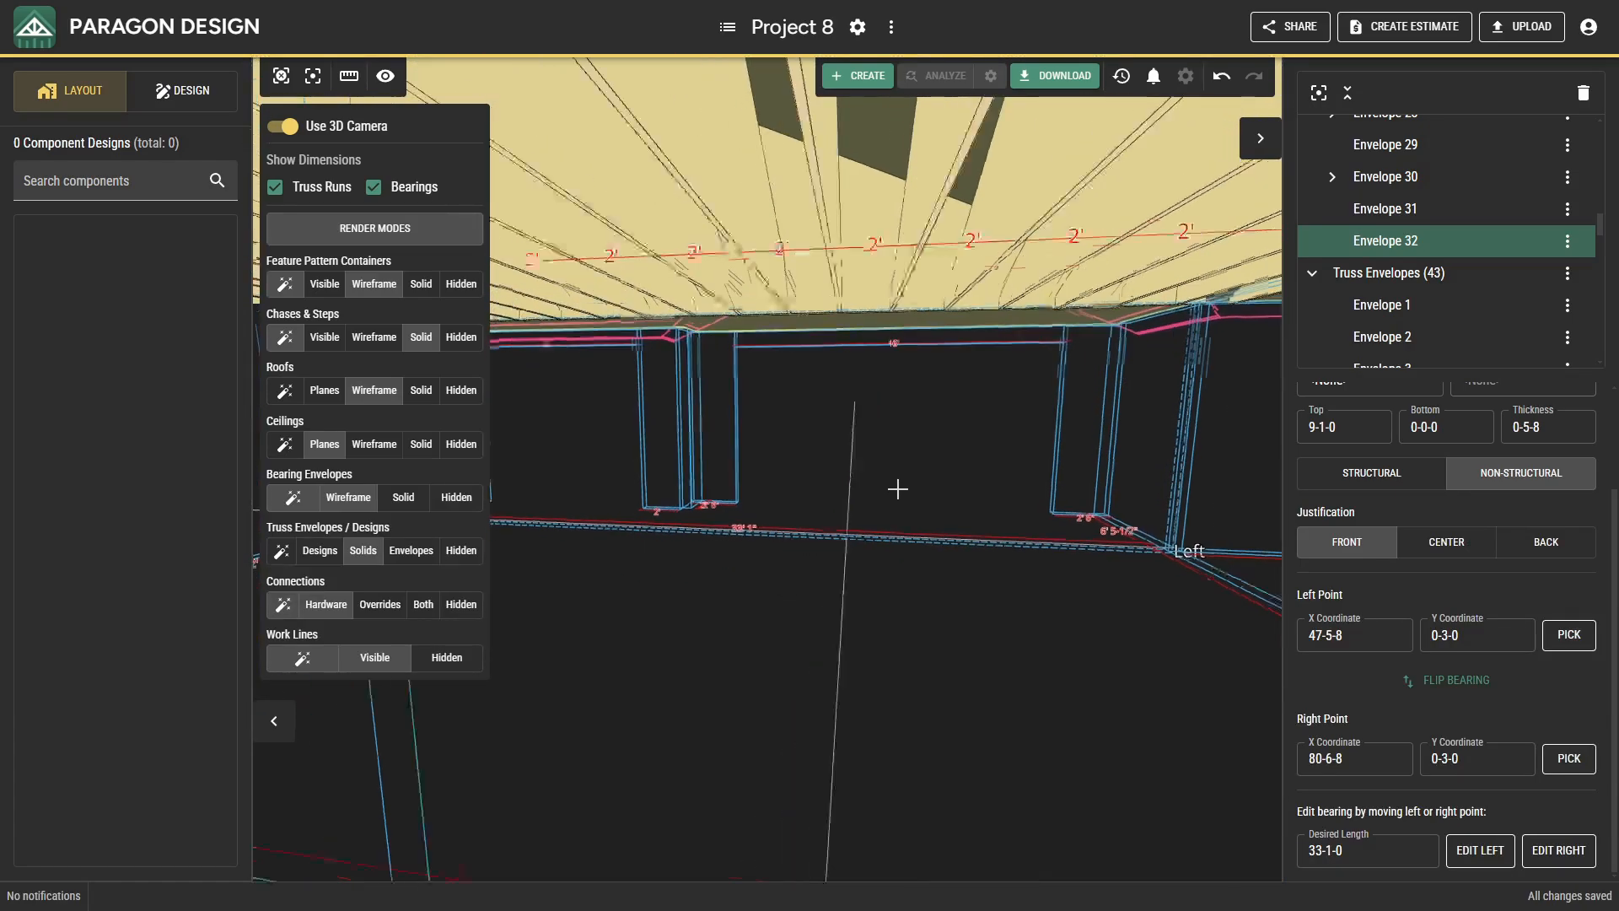
pyautogui.scroll(-5, 900, 499)
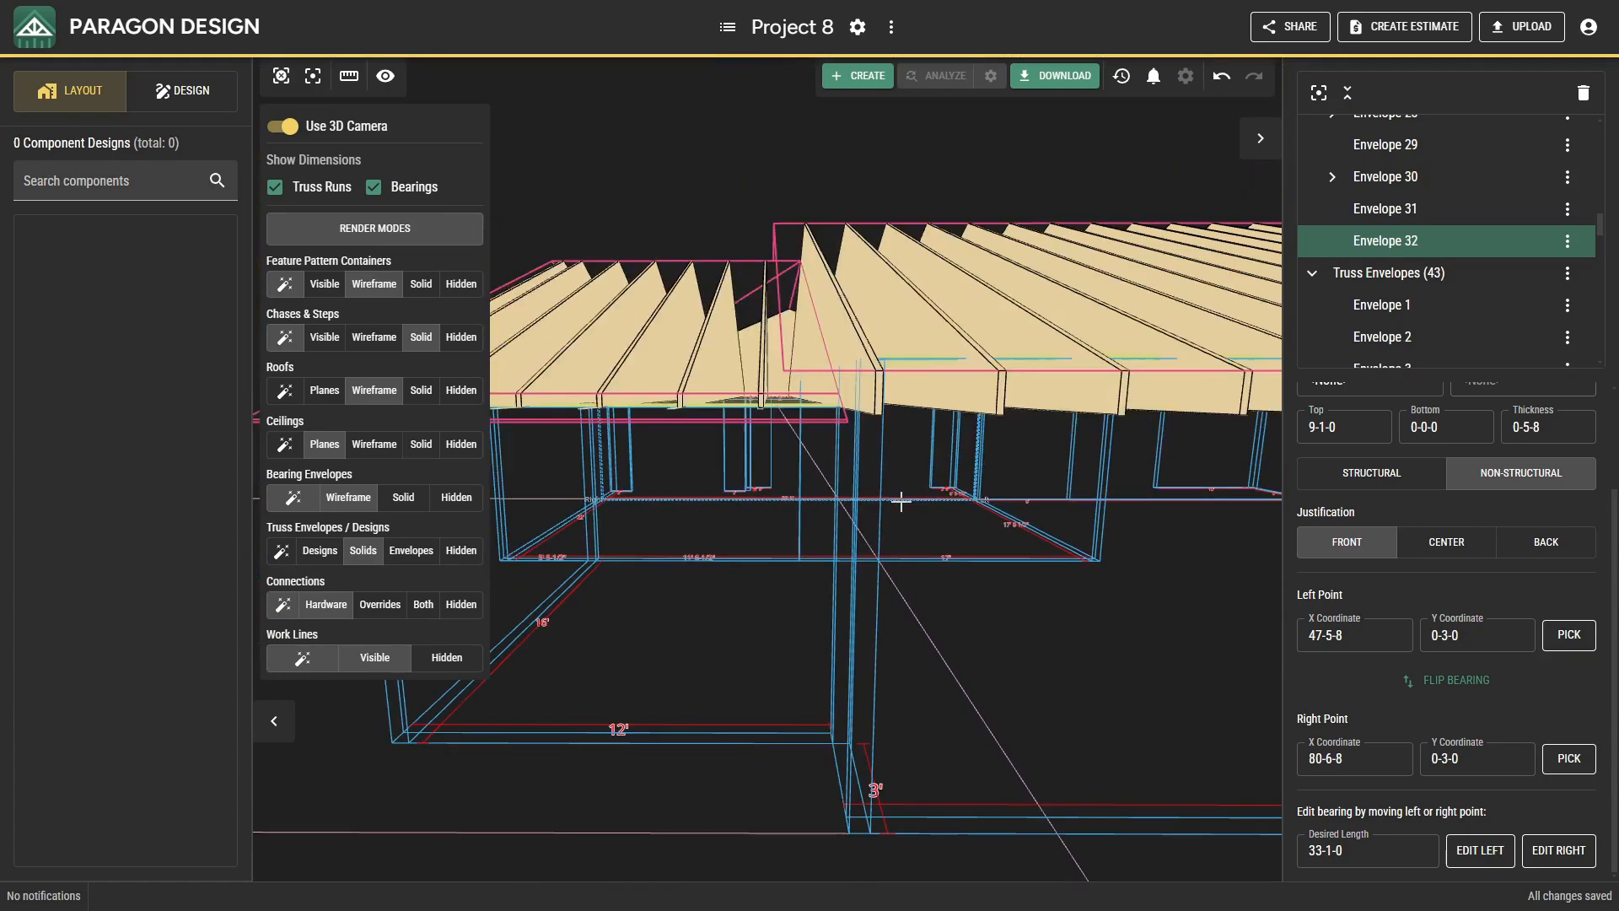
pyautogui.moveTo(922, 520); pyautogui.dragTo(857, 593, button='middle')
pyautogui.scroll(3, 707, 560)
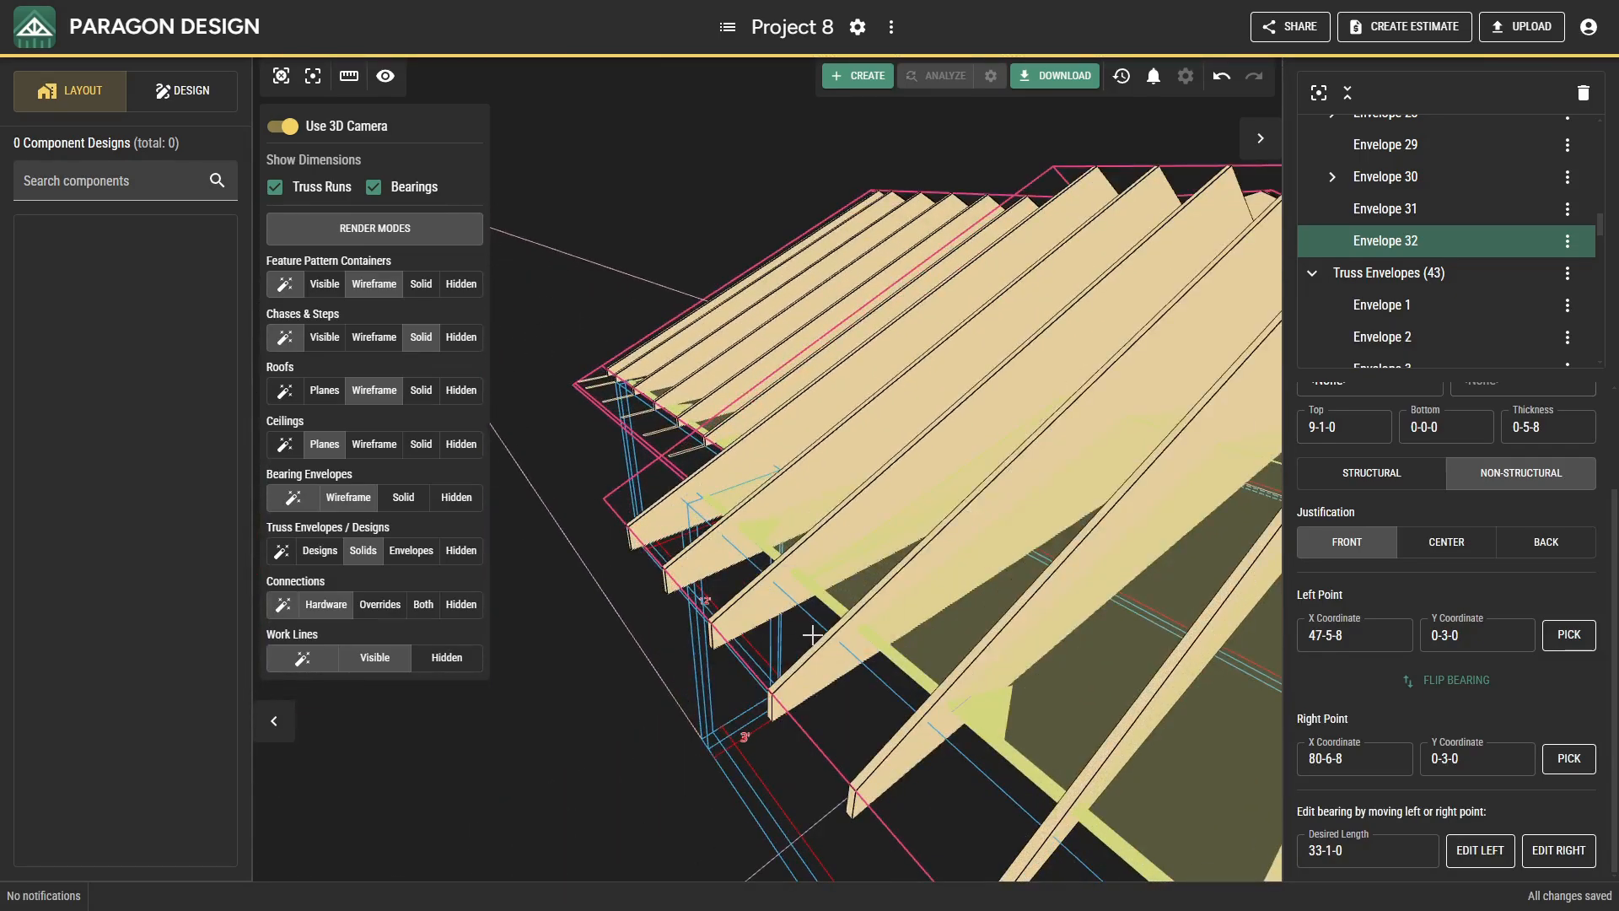
# Delete the nine main-roof truss envelopes nearest the end wing, including Envelopes 18 to 24 and the end Envelope 43.
pyautogui.rightClick(913, 733)
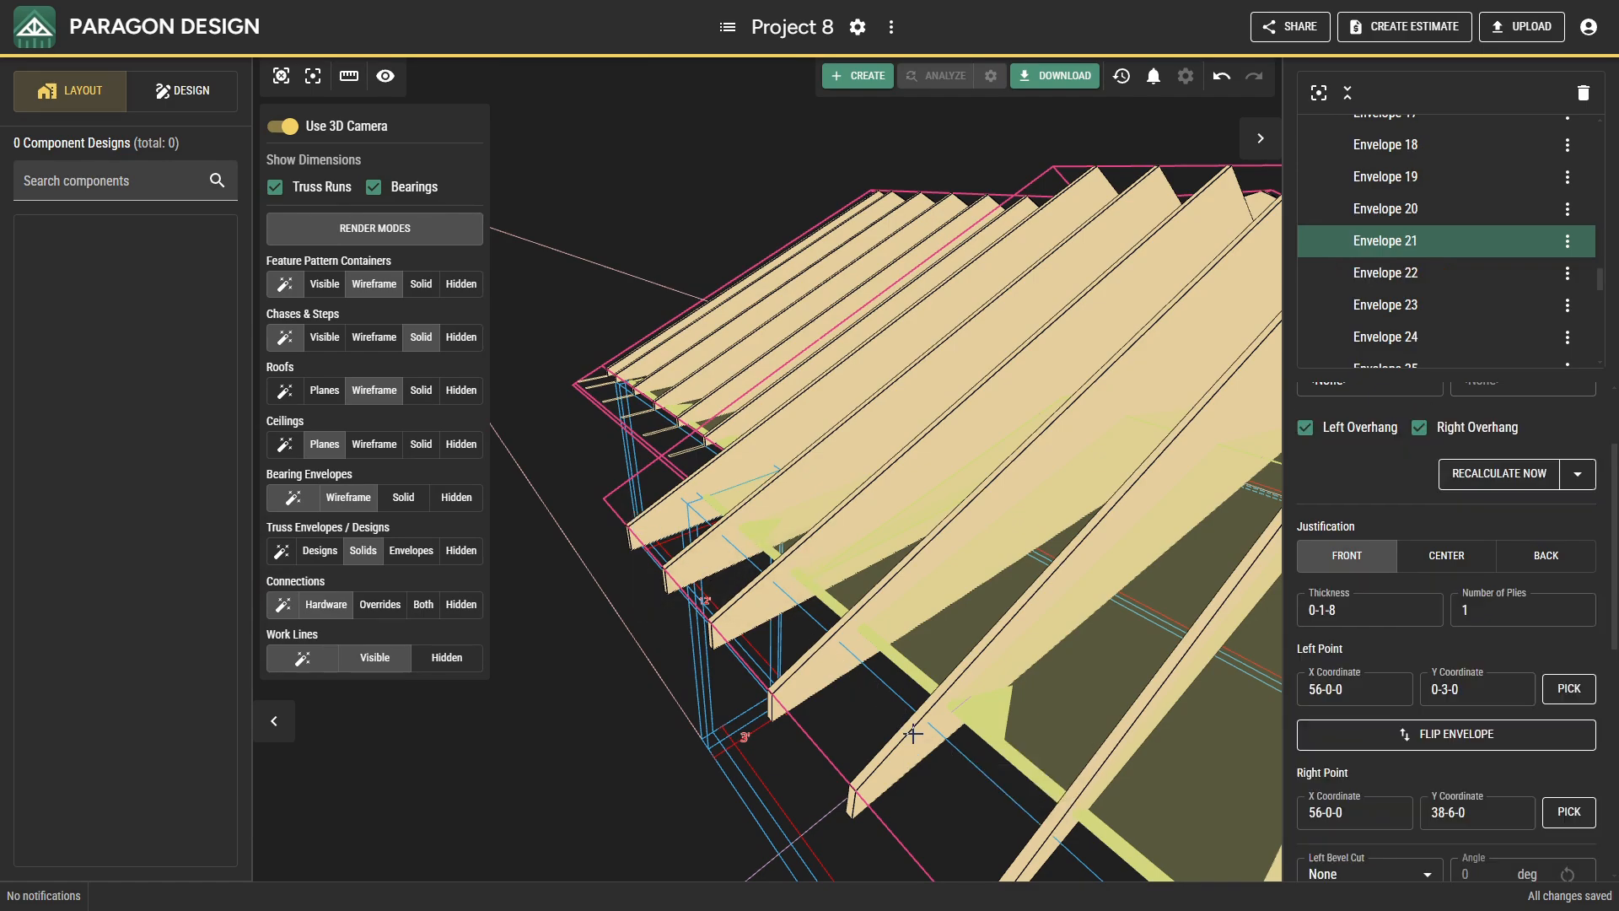
pyautogui.keyDown('ctrl'); pyautogui.rightClick(806, 682); pyautogui.keyUp('ctrl')
pyautogui.keyDown('ctrl'); pyautogui.click(741, 618); pyautogui.keyUp('ctrl')
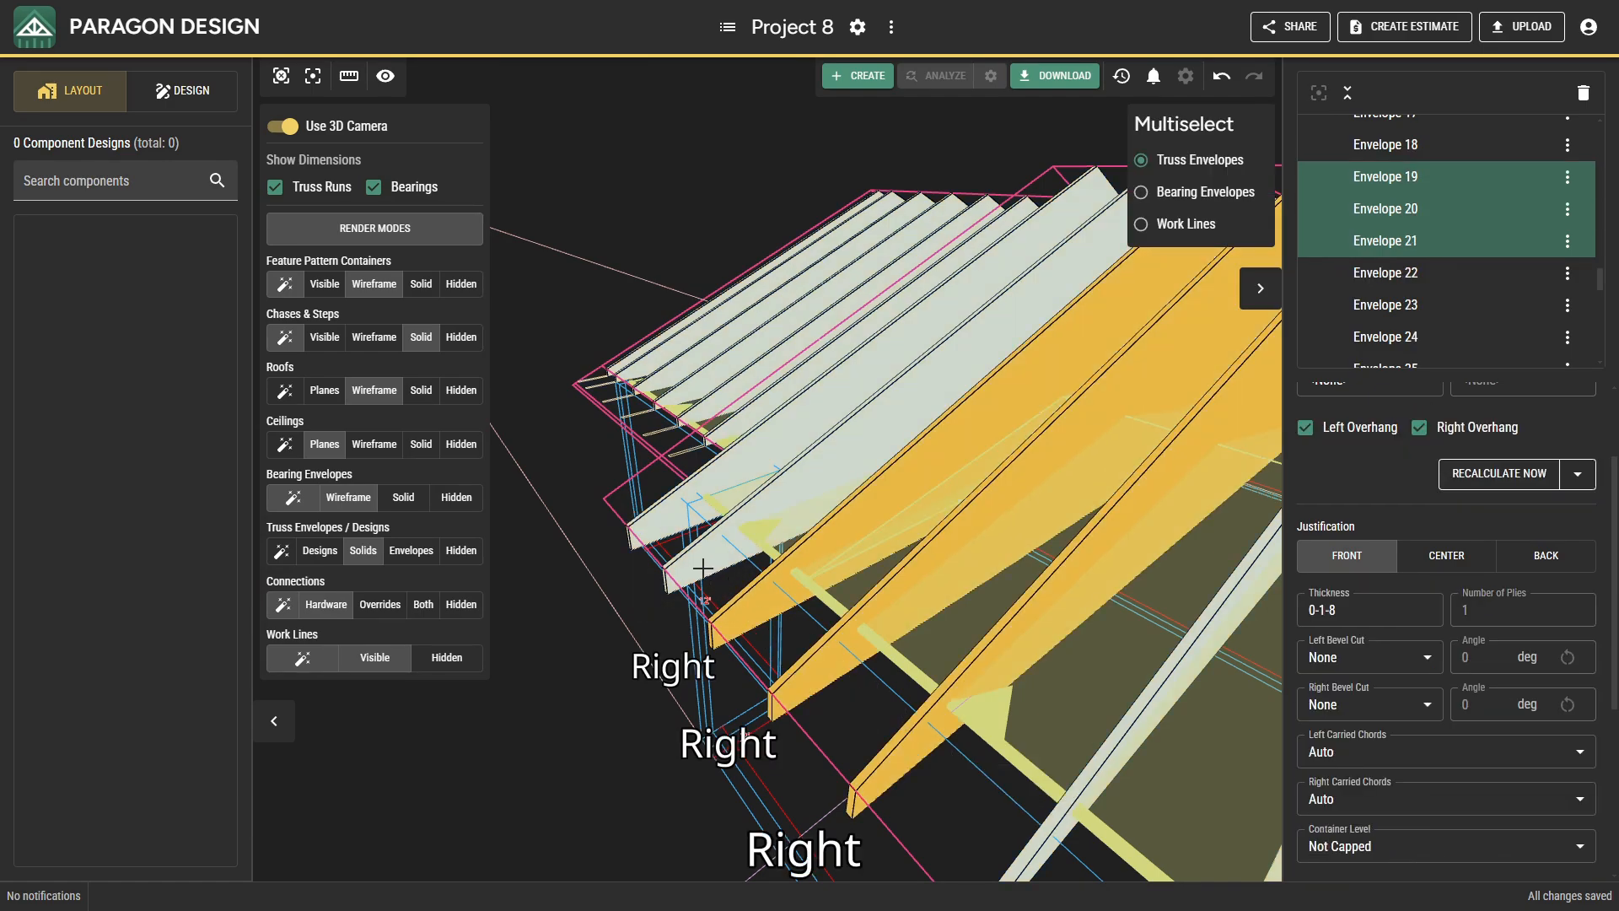
pyautogui.keyDown('ctrl'); pyautogui.click(699, 569); pyautogui.keyUp('ctrl')
pyautogui.keyDown('ctrl'); pyautogui.click(665, 526); pyautogui.keyUp('ctrl')
pyautogui.scroll(-3, 819, 645)
pyautogui.scroll(-5, 818, 645)
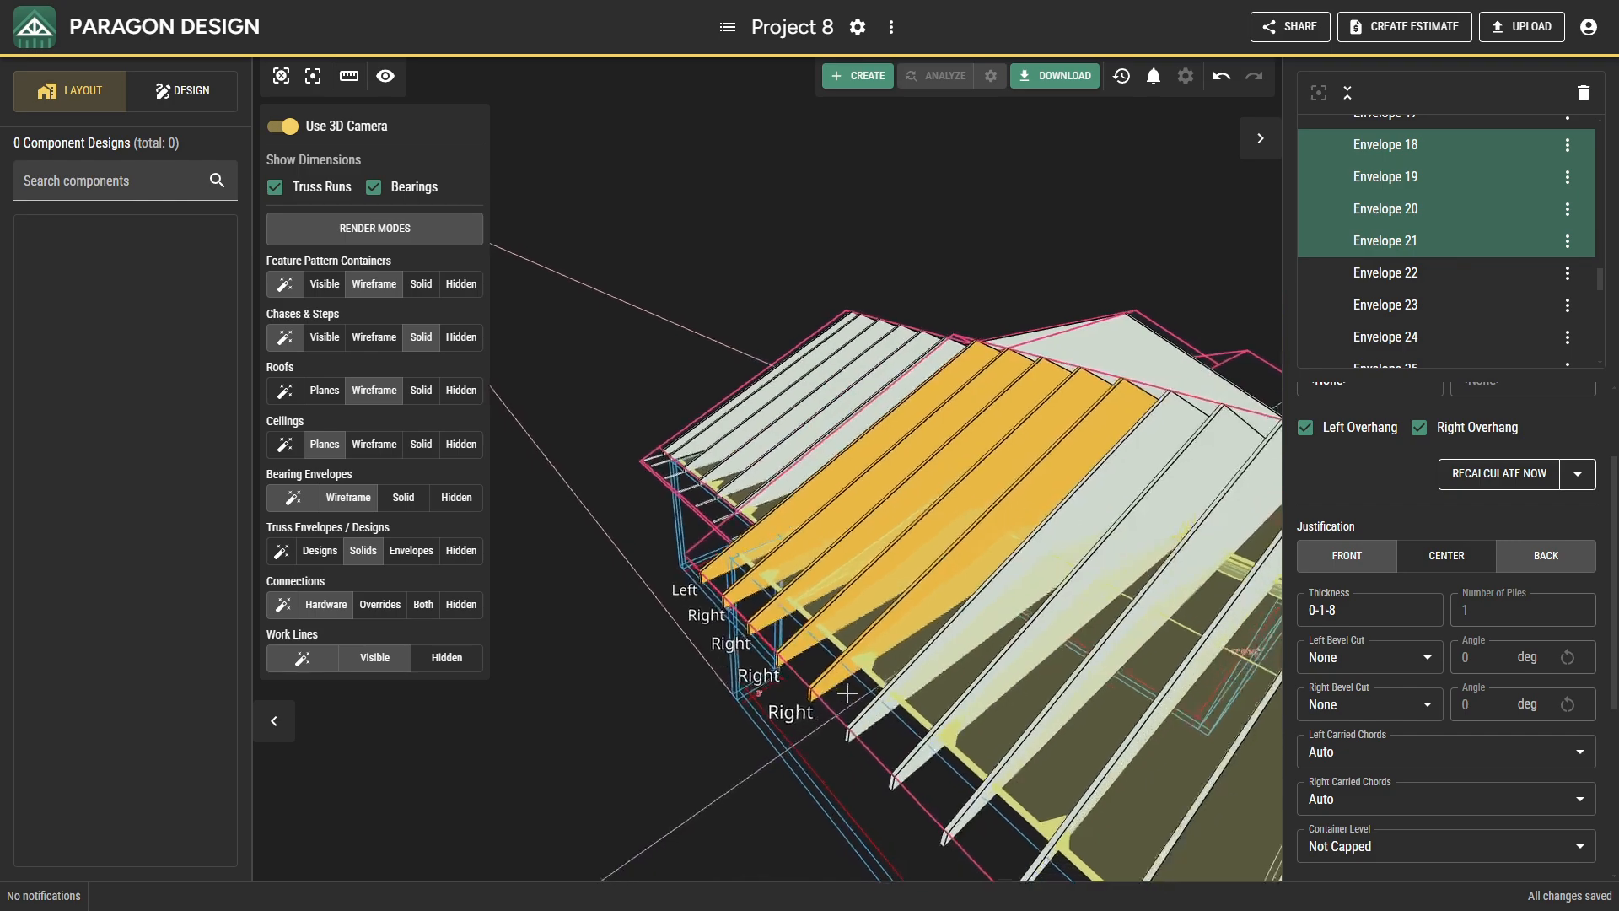
pyautogui.scroll(-1, 801, 613)
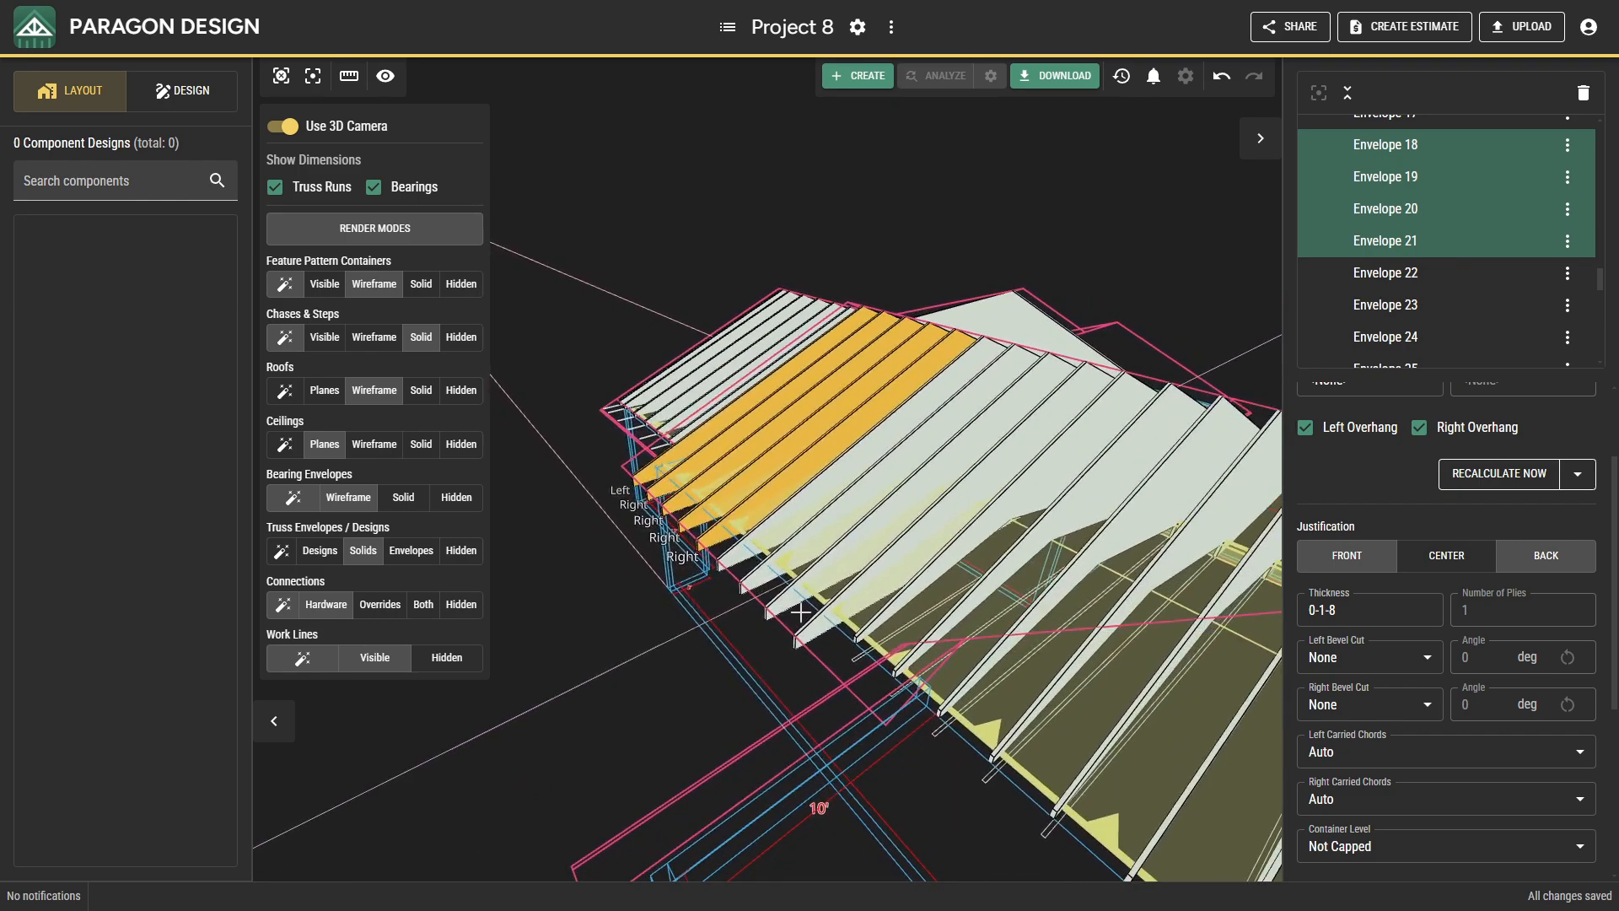
pyautogui.keyDown('ctrl'); pyautogui.click(807, 631); pyautogui.keyUp('ctrl')
pyautogui.keyDown('ctrl'); pyautogui.click(778, 605); pyautogui.keyUp('ctrl')
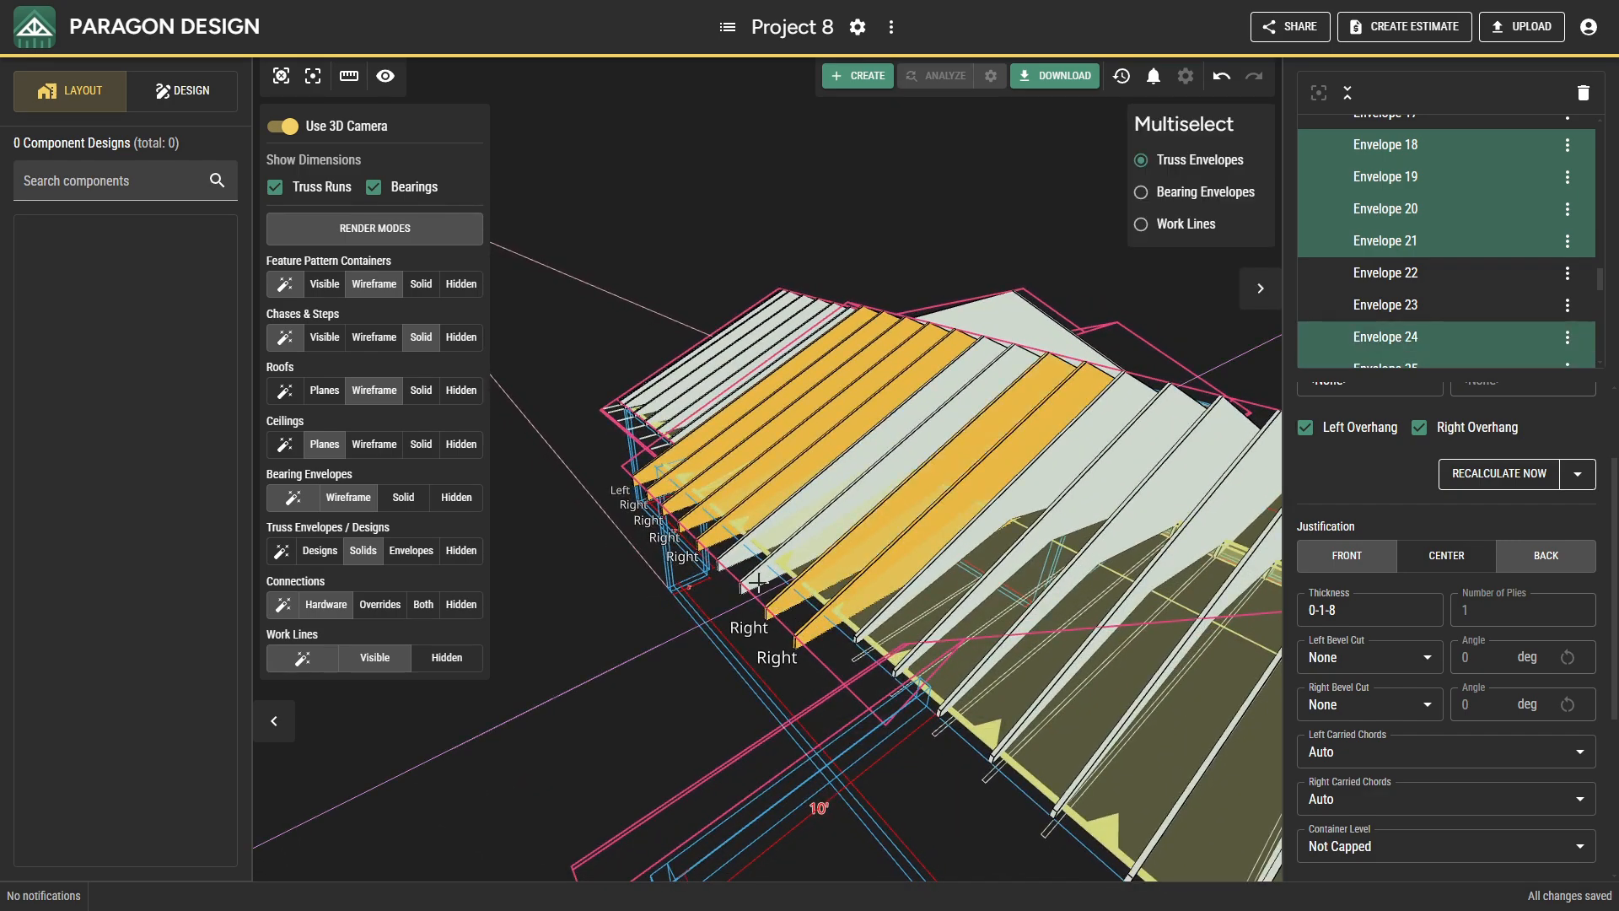
pyautogui.keyDown('ctrl'); pyautogui.click(756, 582); pyautogui.keyUp('ctrl')
pyautogui.keyDown('ctrl'); pyautogui.click(732, 560); pyautogui.keyUp('ctrl')
pyautogui.moveTo(732, 560); pyautogui.dragTo(806, 442, button='middle')
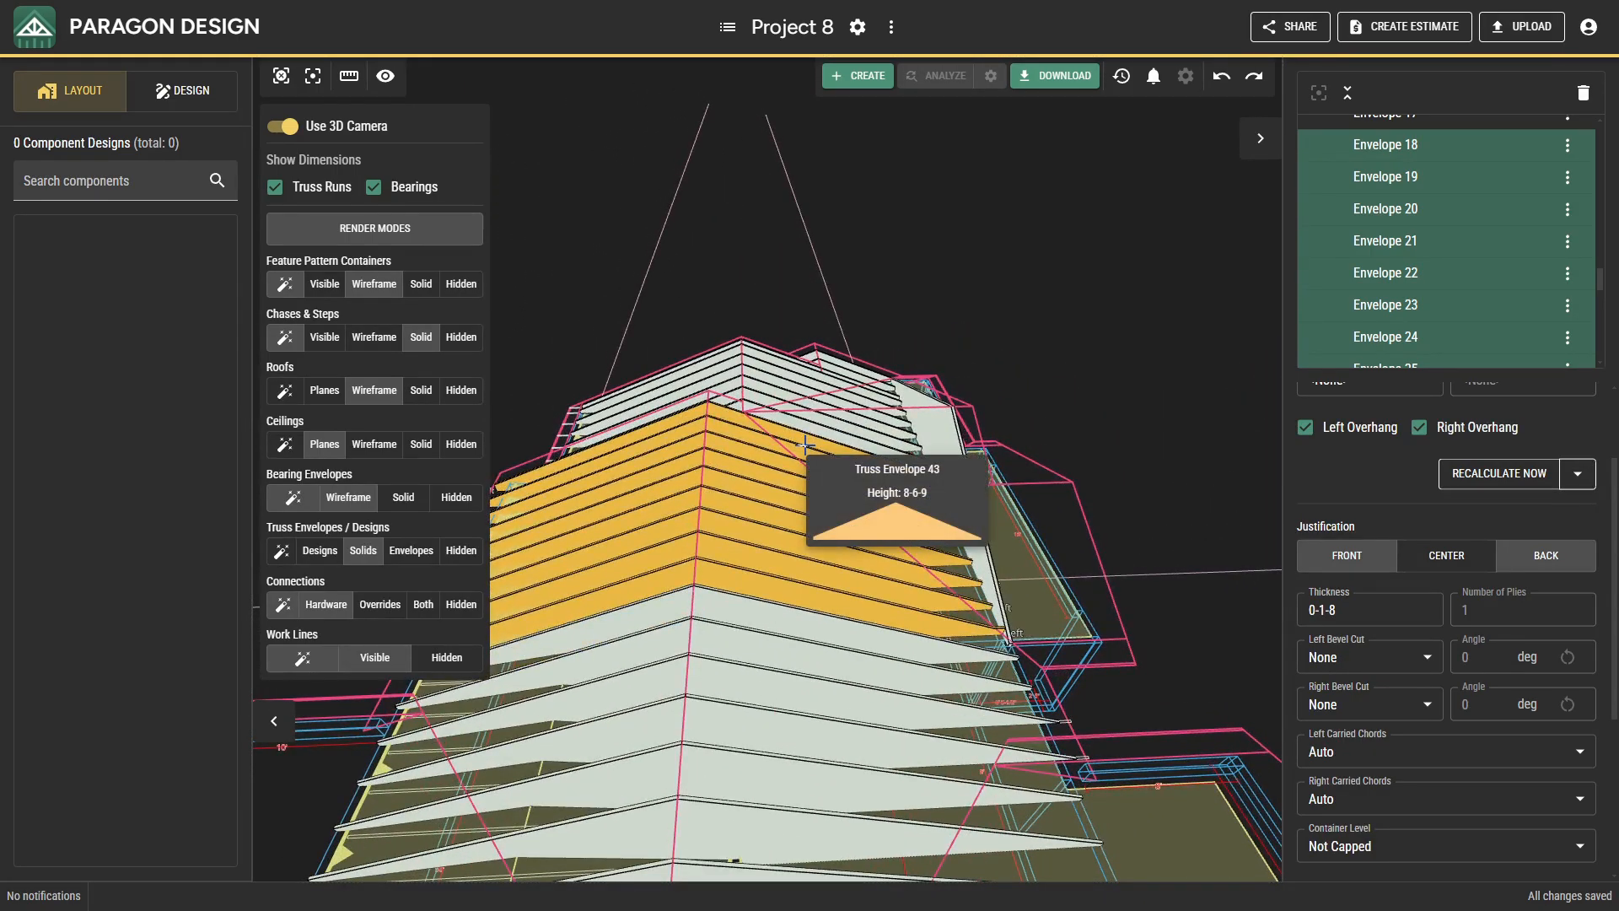
pyautogui.press('Delete')
# In plan view, start a run from Envelope 45 at 46-0-0 and place eight truss envelopes toward the end wall at 2-0-0 spacing.
pyautogui.moveTo(791, 534)
pyautogui.mouseDown(button='middle')
pyautogui.moveTo(763, 534)
pyautogui.moveTo(813, 518)
pyautogui.mouseUp(button='middle')
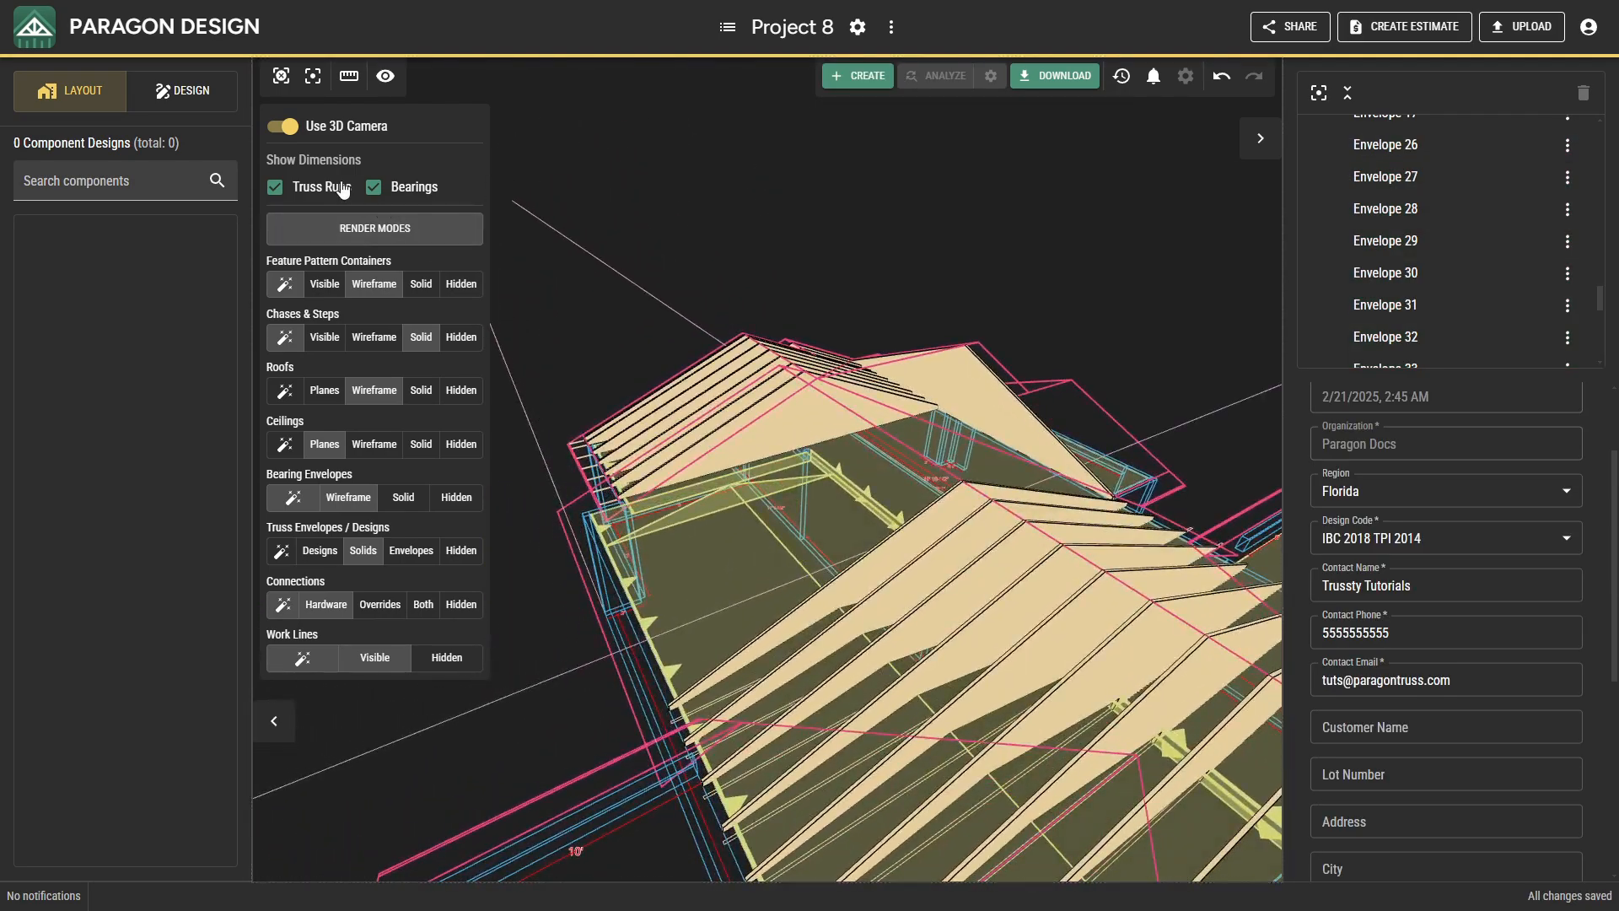
pyautogui.click(288, 128)
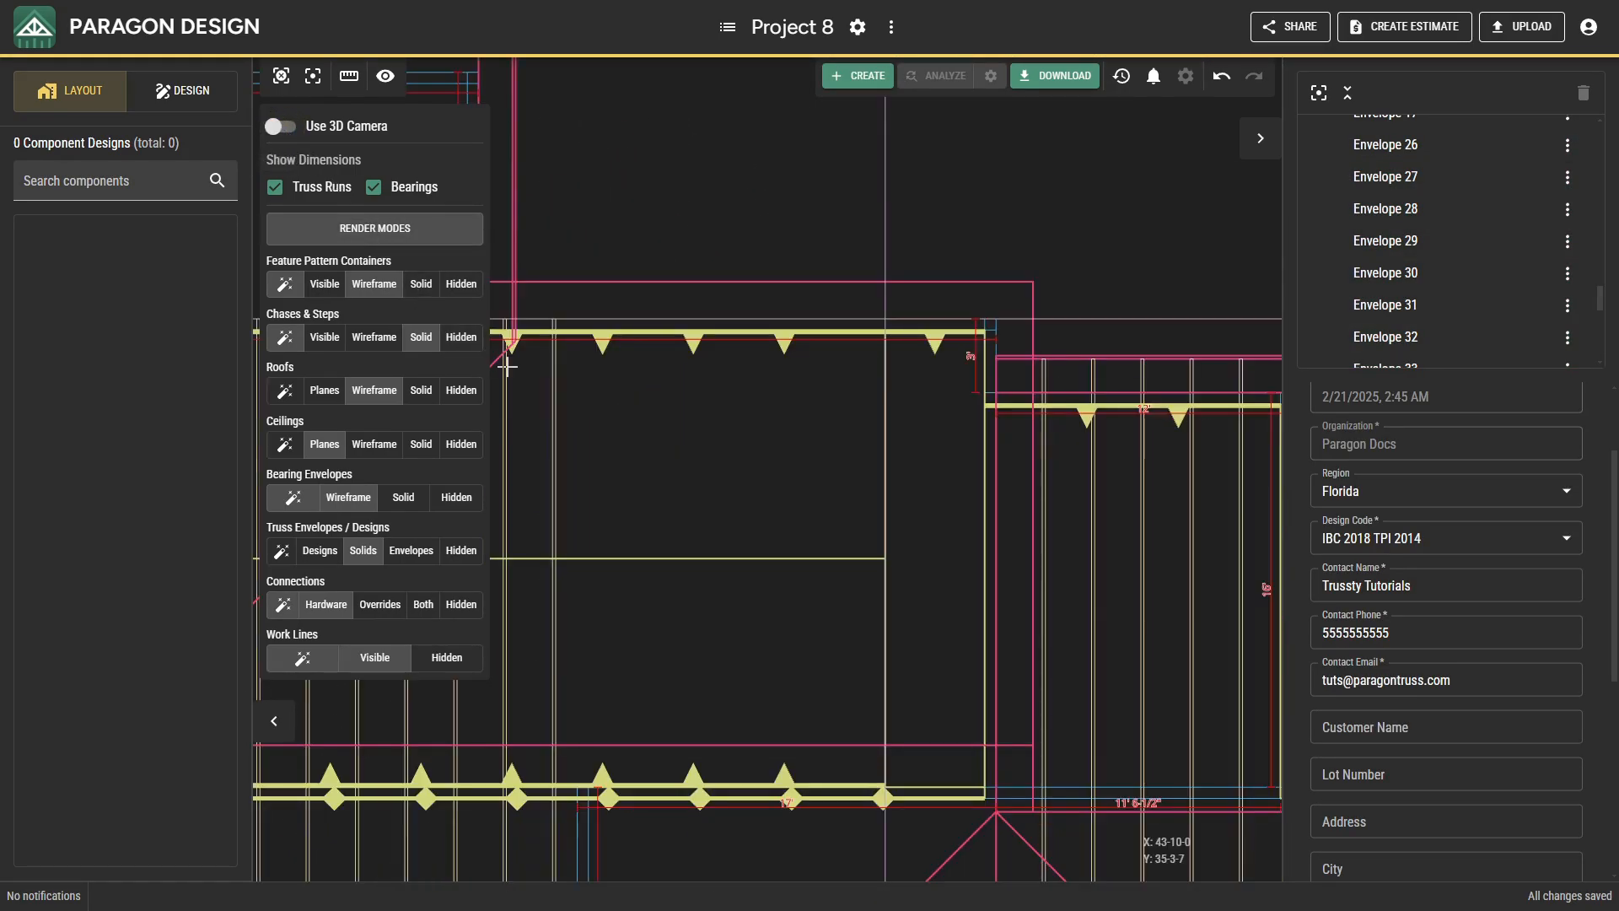
pyautogui.click(557, 428)
pyautogui.rightClick(555, 427)
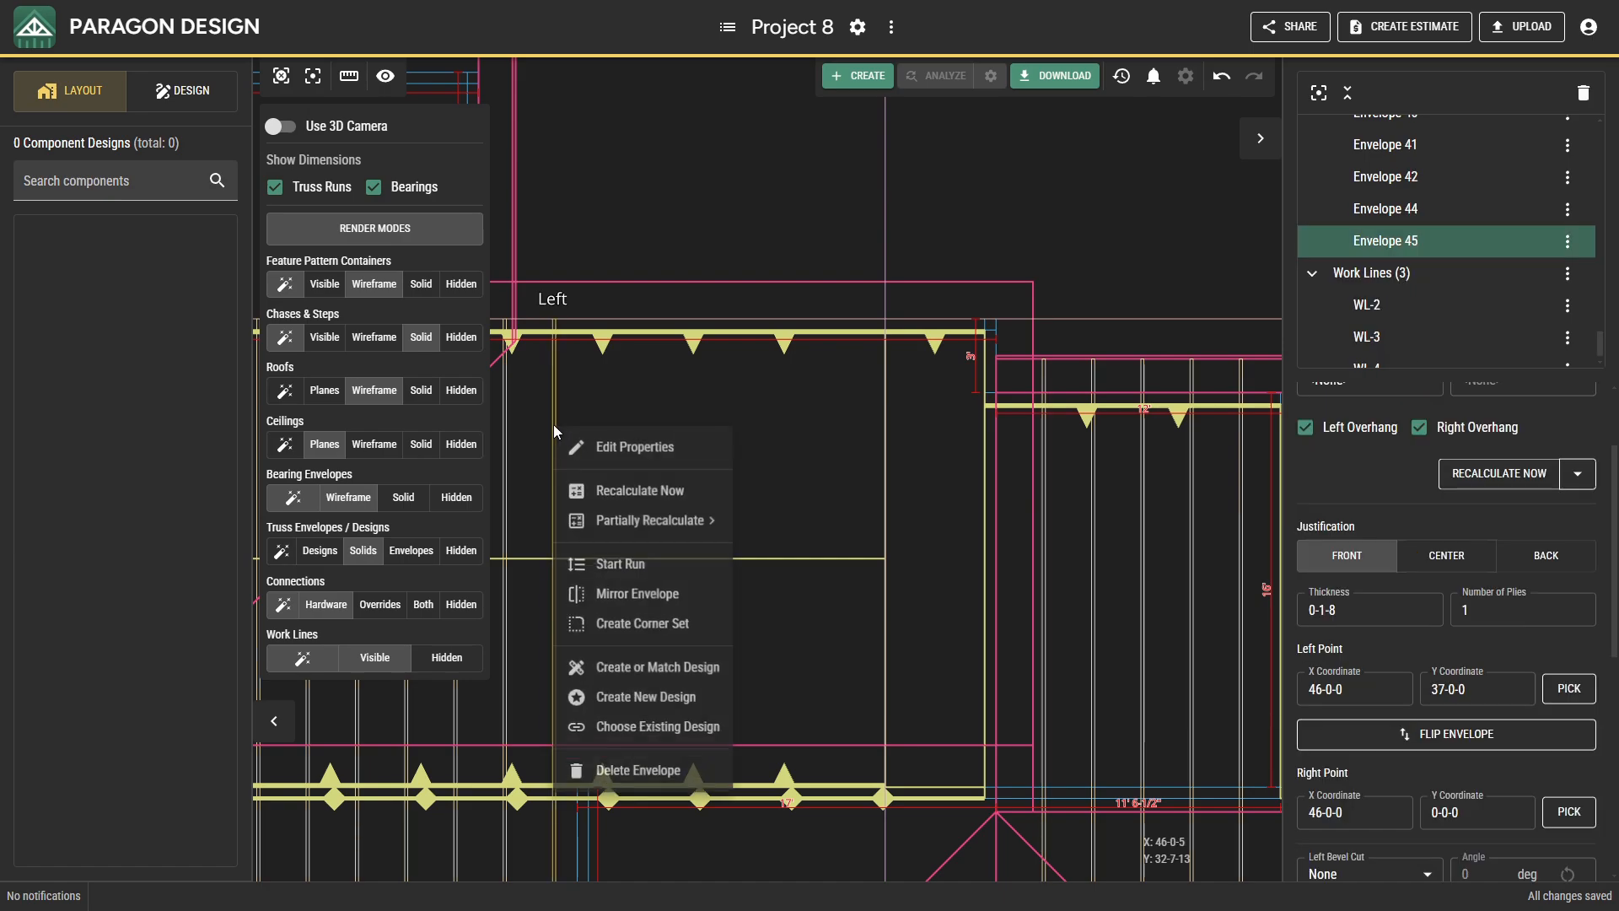
pyautogui.click(616, 565)
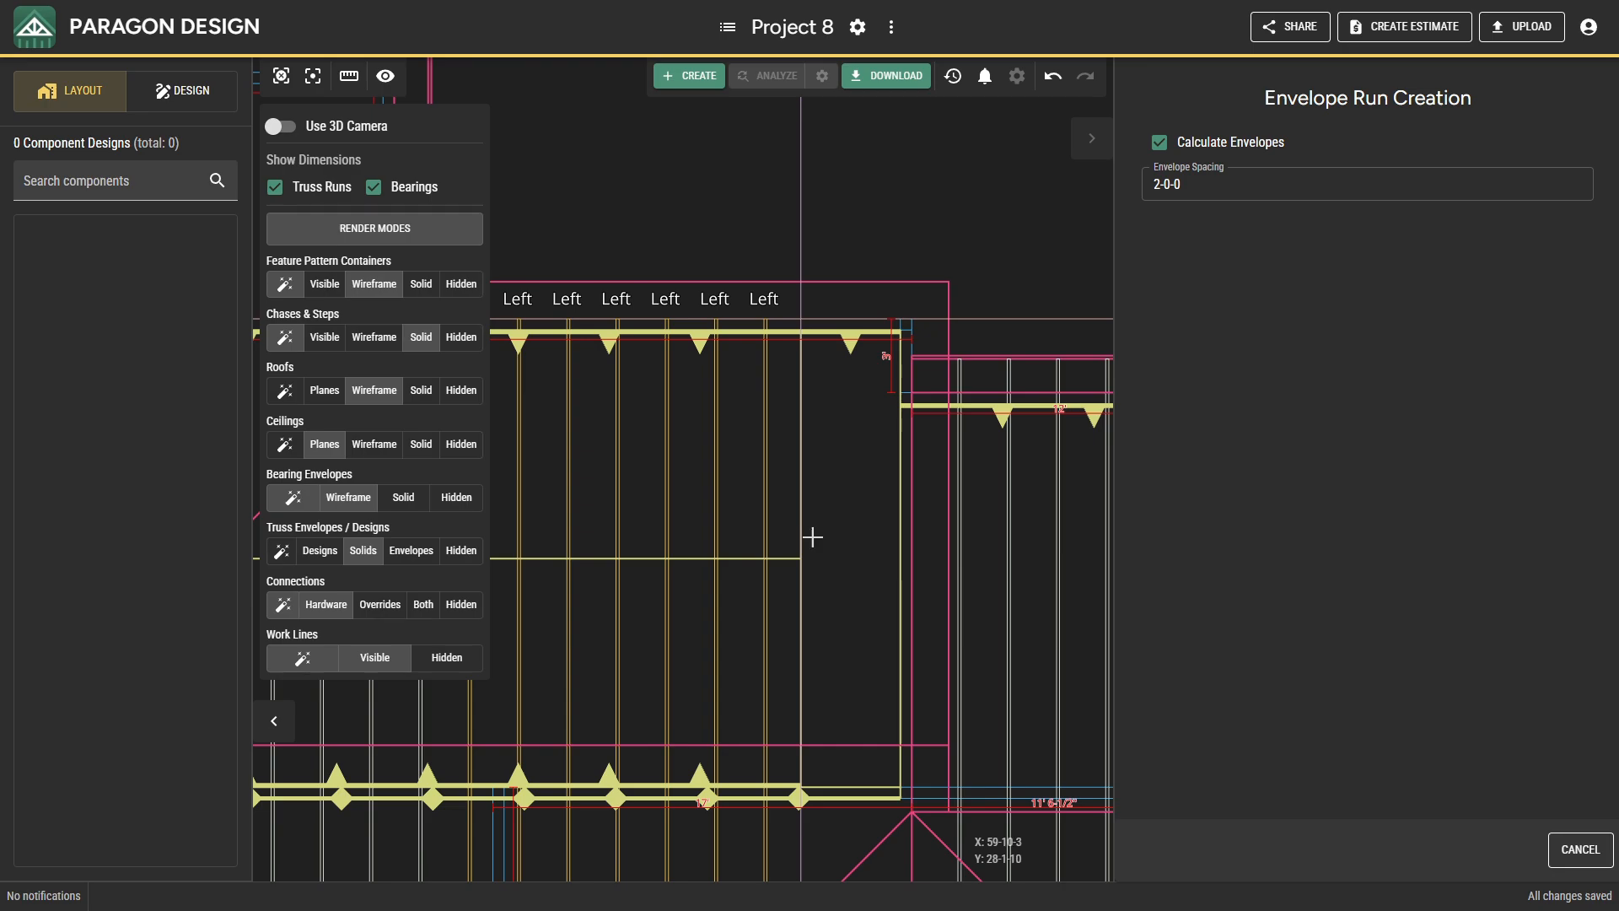
pyautogui.click(877, 534)
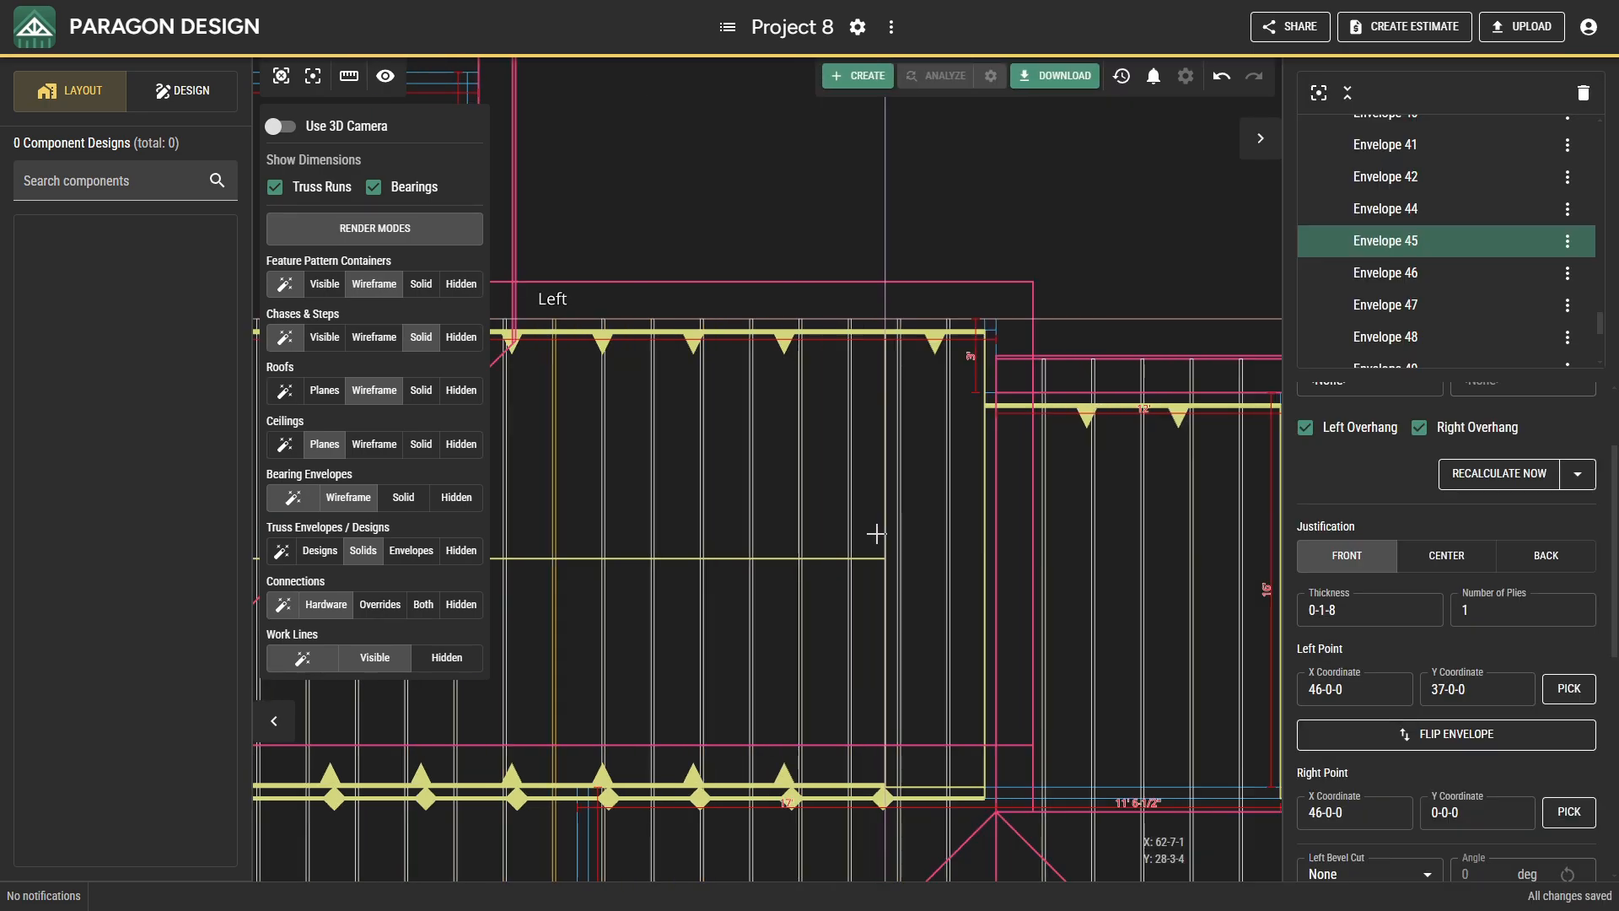
# Insert a Front-justified roof truss envelope along the main roof's end wall, from 64-0-0, 0-3-0 to 64-0-0, 37-0-0.
pyautogui.rightClick(1008, 332)
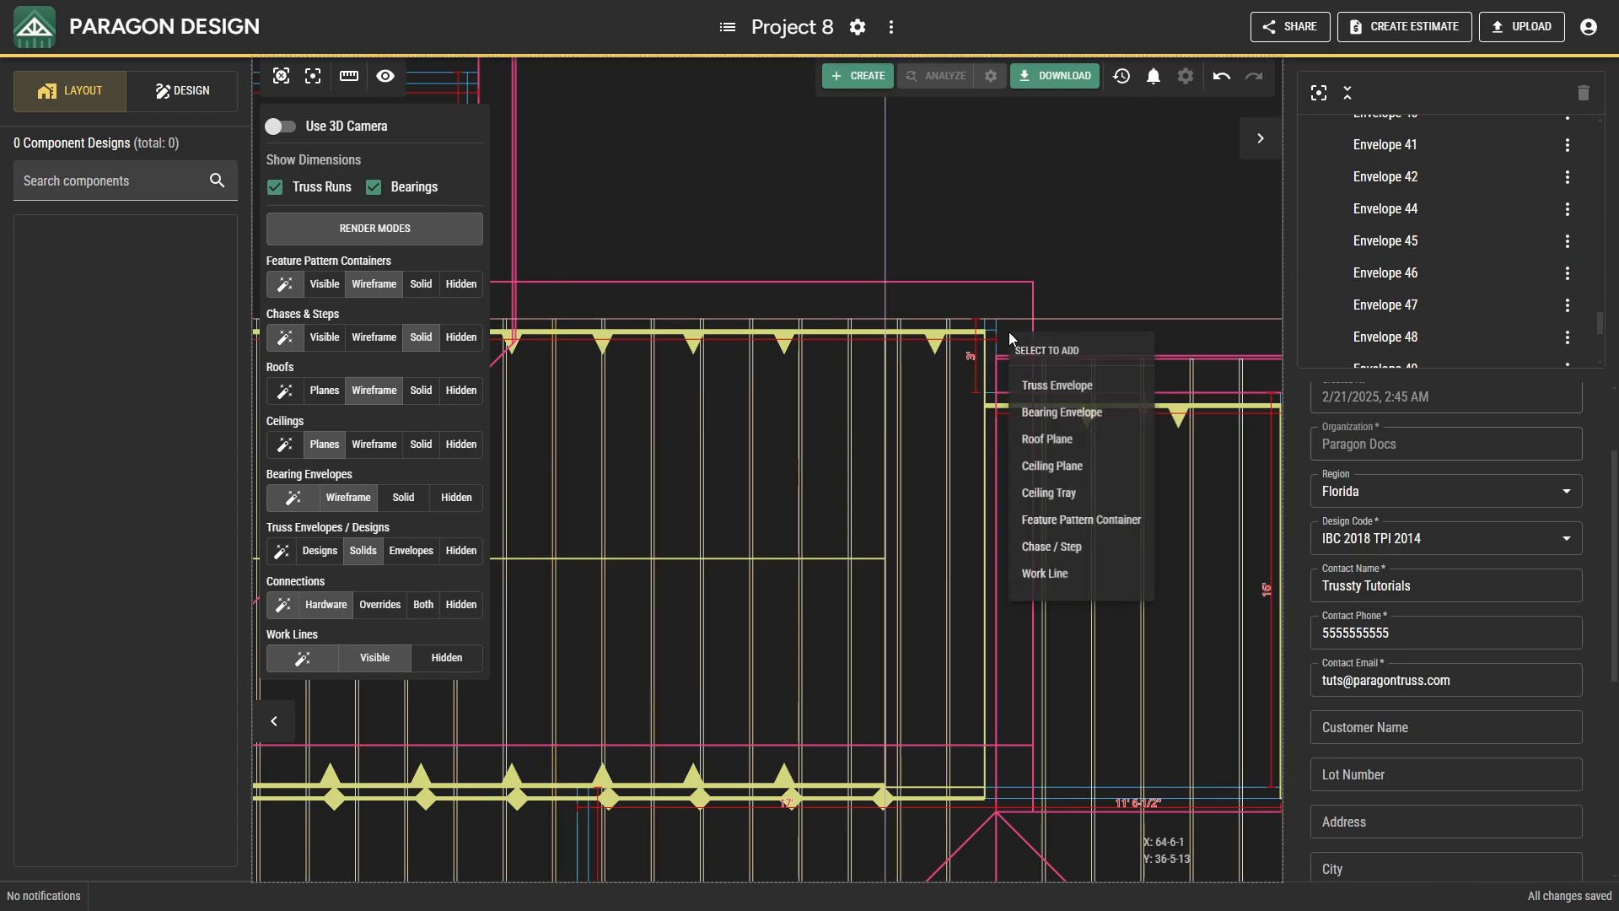
pyautogui.click(1056, 387)
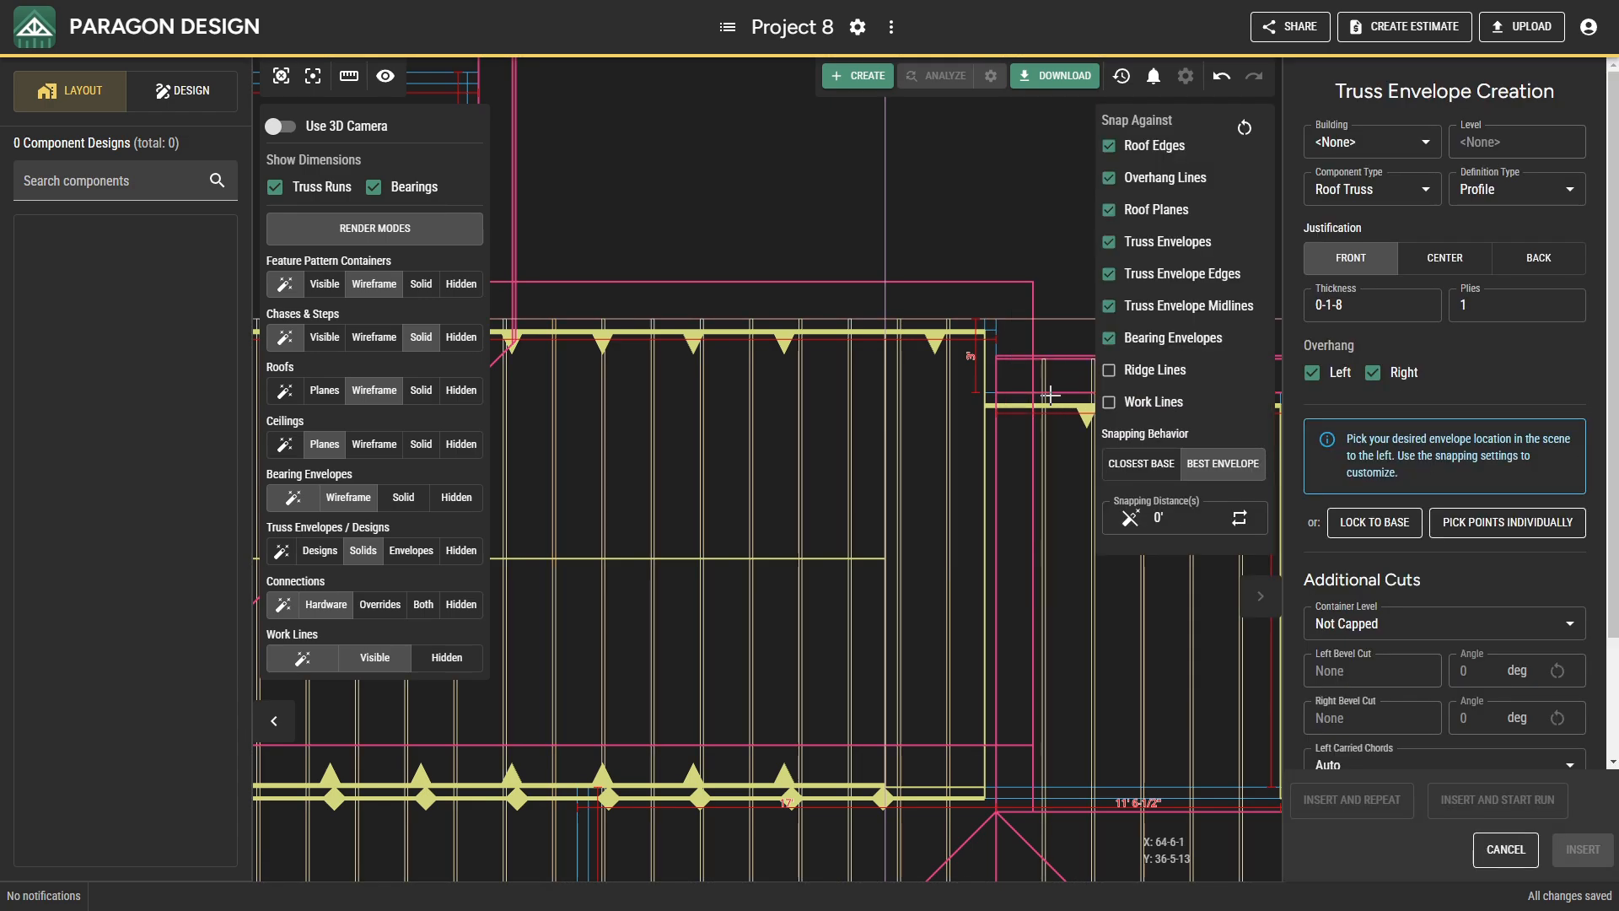
pyautogui.click(995, 348)
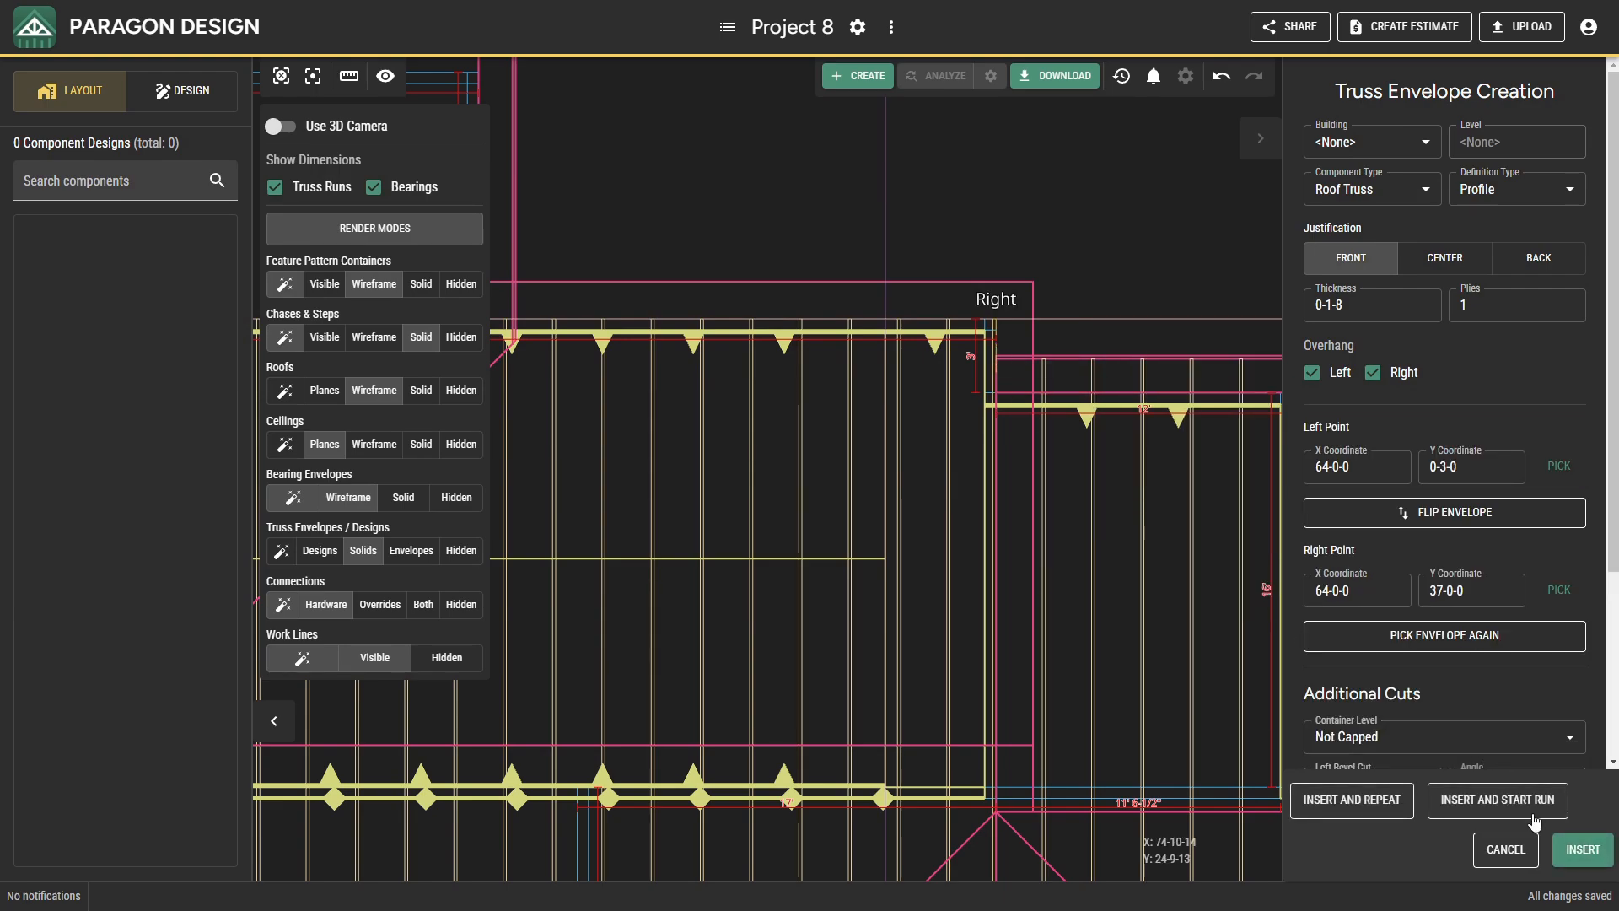
pyautogui.click(1580, 852)
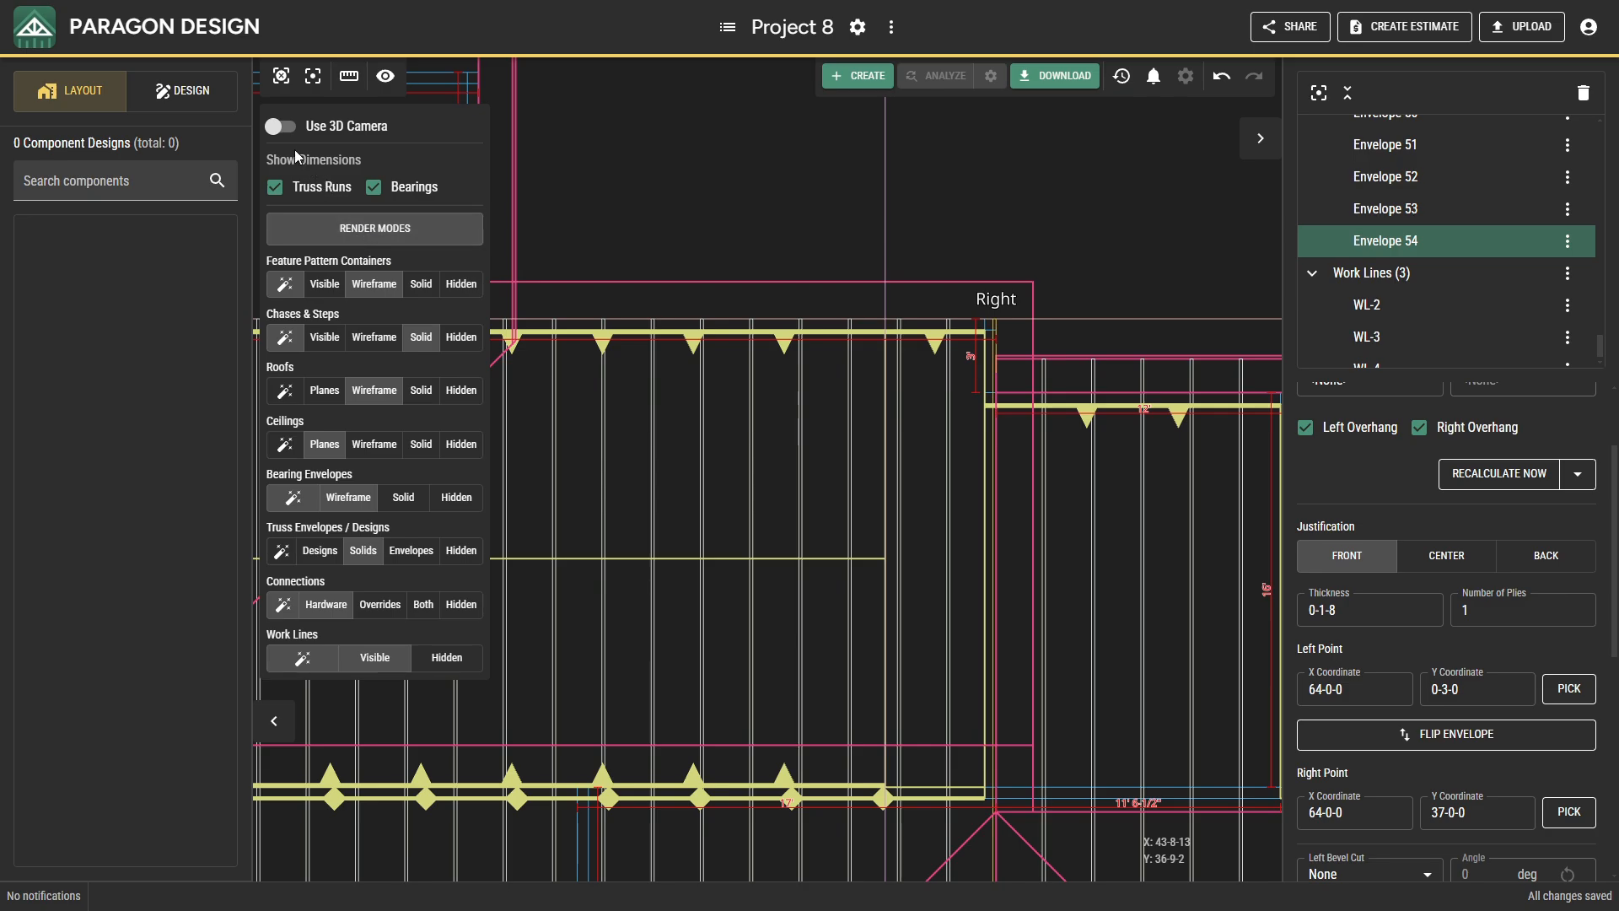
# Inspect the rebuilt truss envelopes in 3D from above, from beneath the end wing and across the whole roof.
pyautogui.click(280, 126)
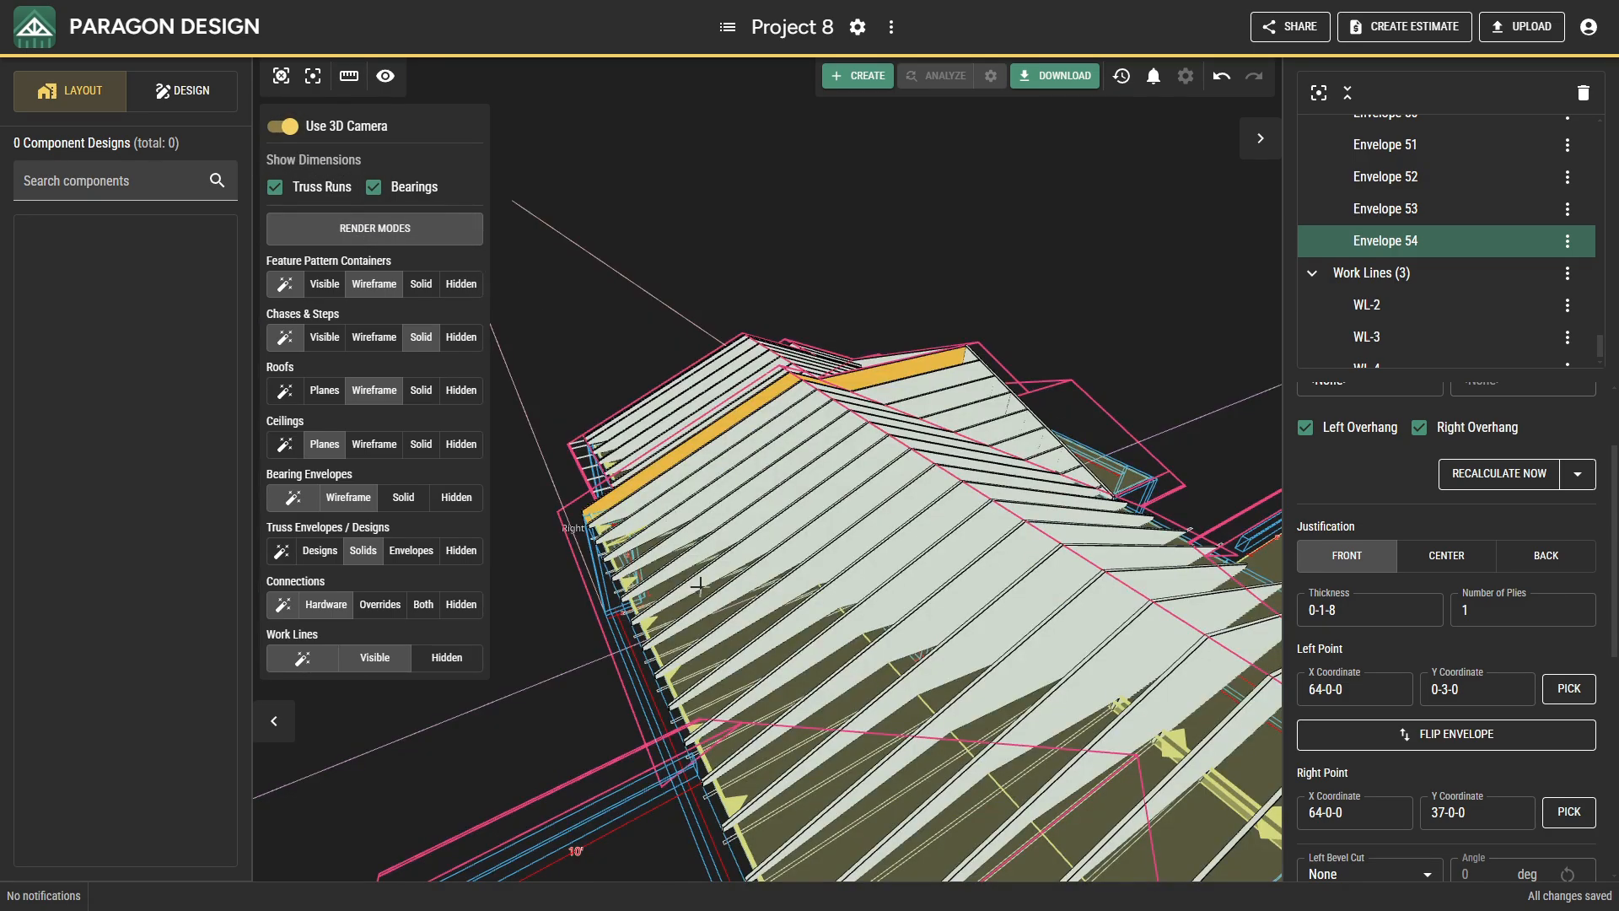
pyautogui.moveTo(700, 586); pyautogui.dragTo(762, 413, button='middle')
pyautogui.scroll(3, 650, 453)
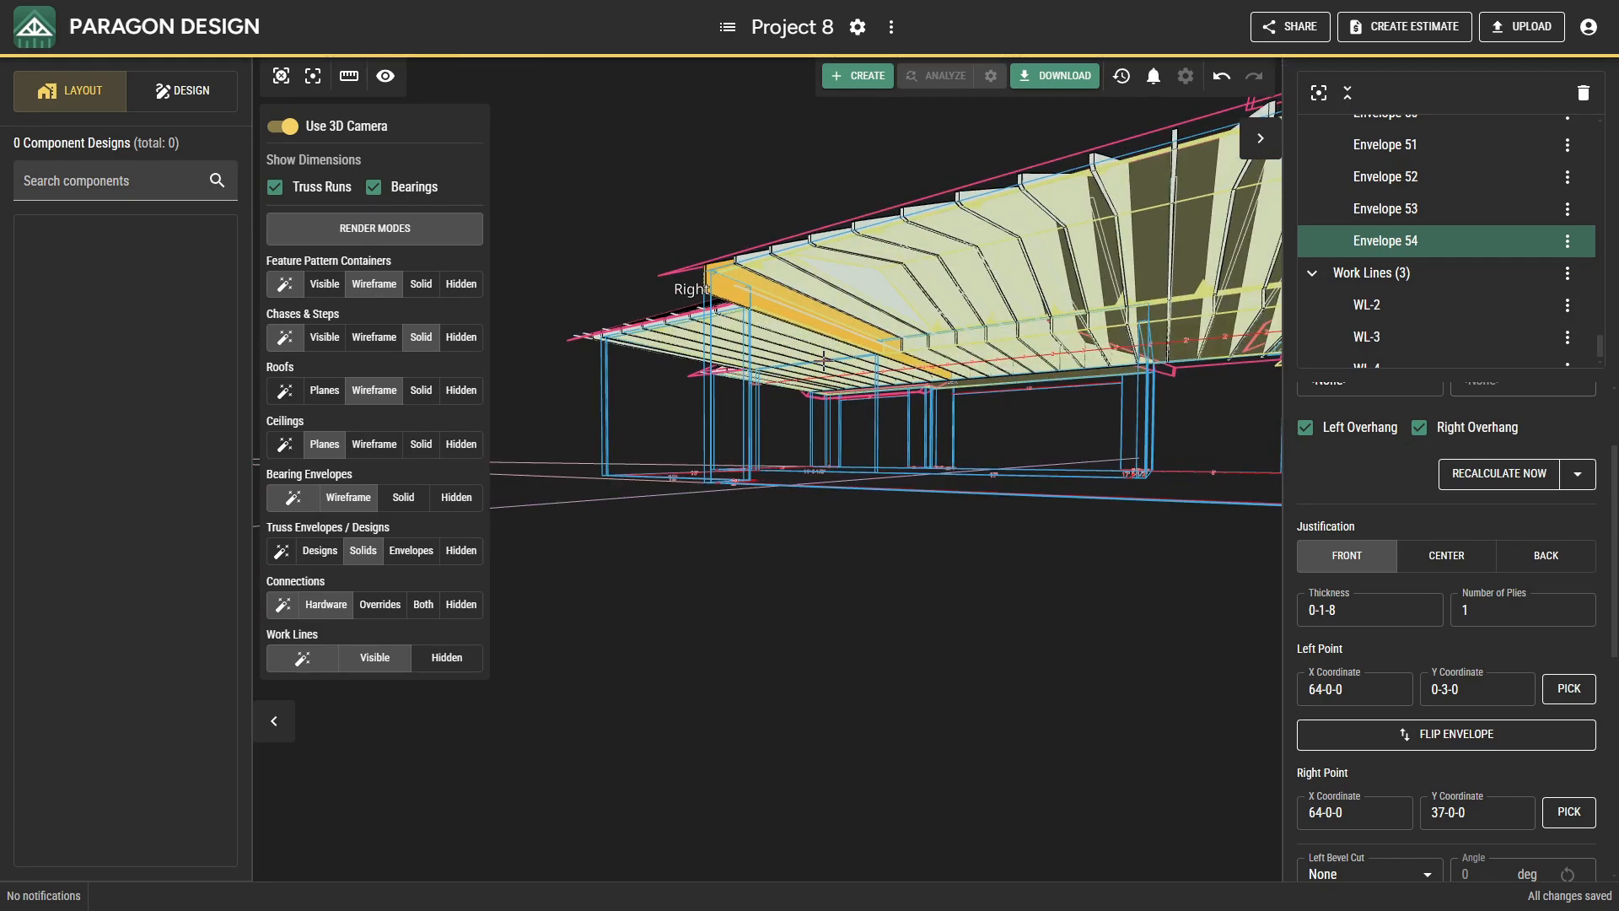
pyautogui.click(794, 320)
pyautogui.click(794, 321)
pyautogui.scroll(-3, 816, 365)
pyautogui.moveTo(936, 433); pyautogui.dragTo(668, 564)
pyautogui.scroll(3, 966, 430)
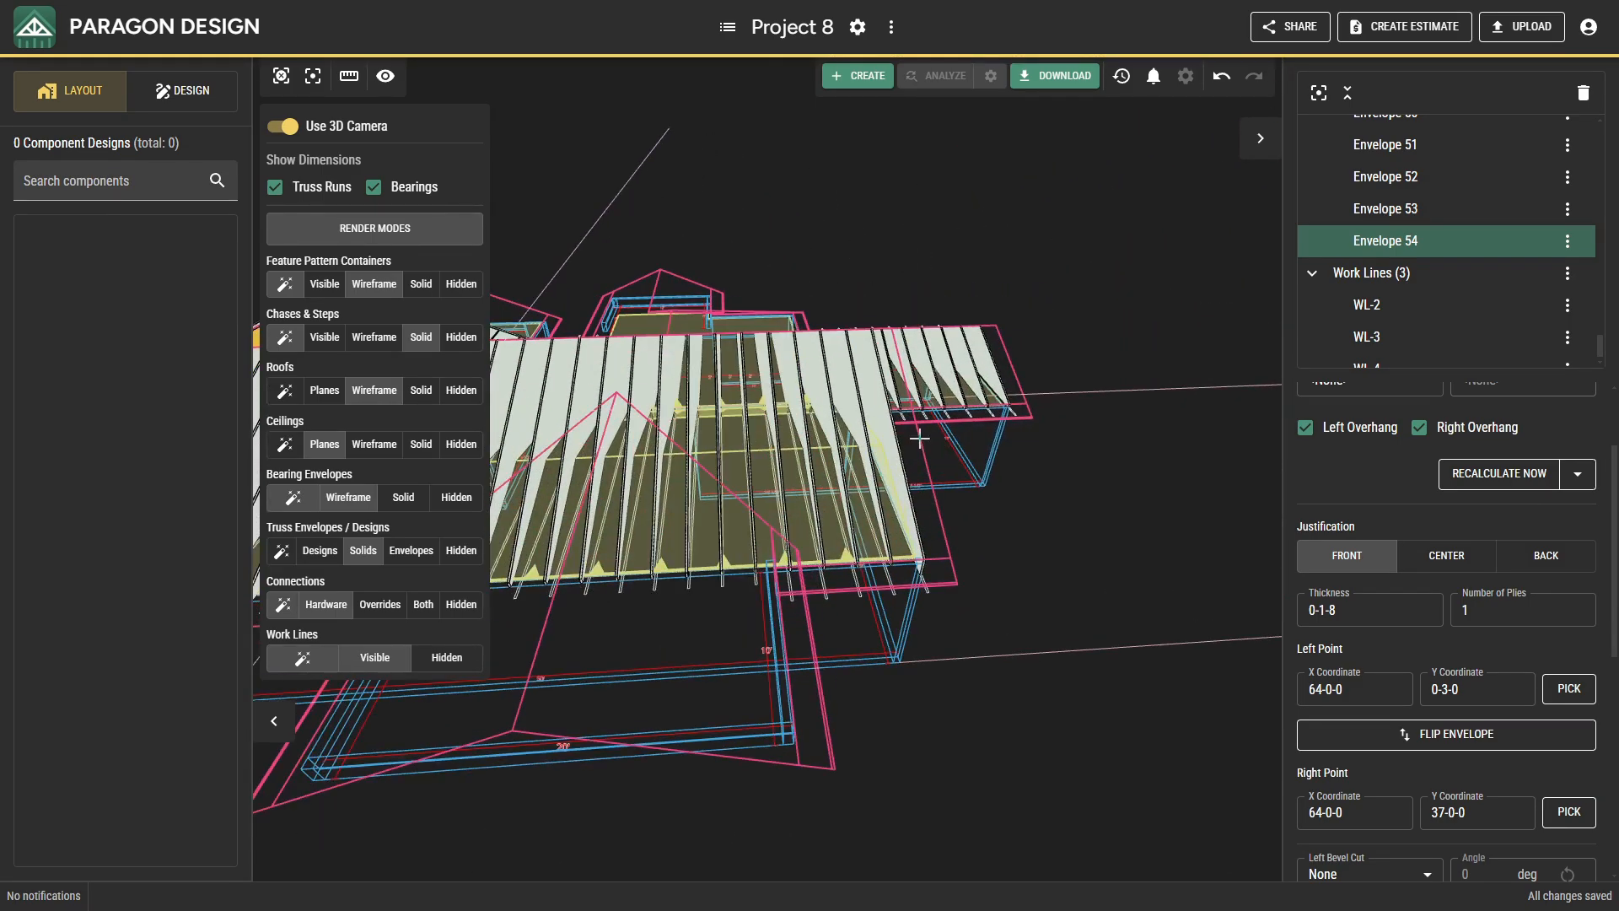
pyautogui.keyDown('shift'); pyautogui.click(889, 421); pyautogui.keyUp('shift')
pyautogui.moveTo(889, 421); pyautogui.dragTo(848, 516)
pyautogui.scroll(-5, 844, 486)
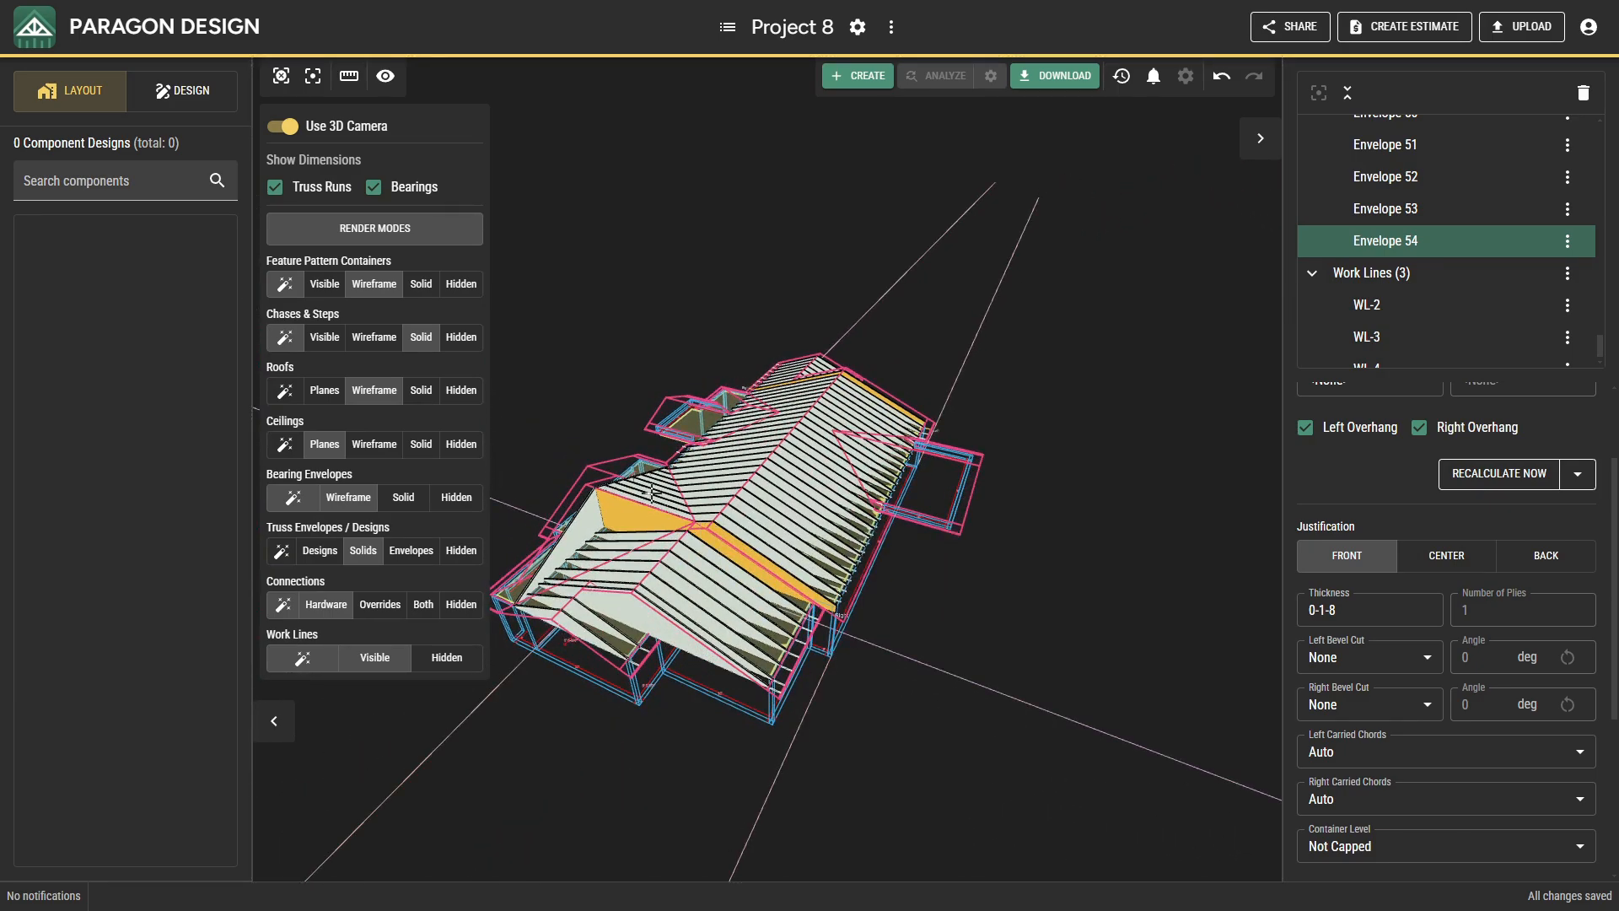
# Add a top cut against the main roof's front slope plane to the end-wall Envelope 54 and the eight new run envelopes beside it.
pyautogui.scroll(5, 651, 493)
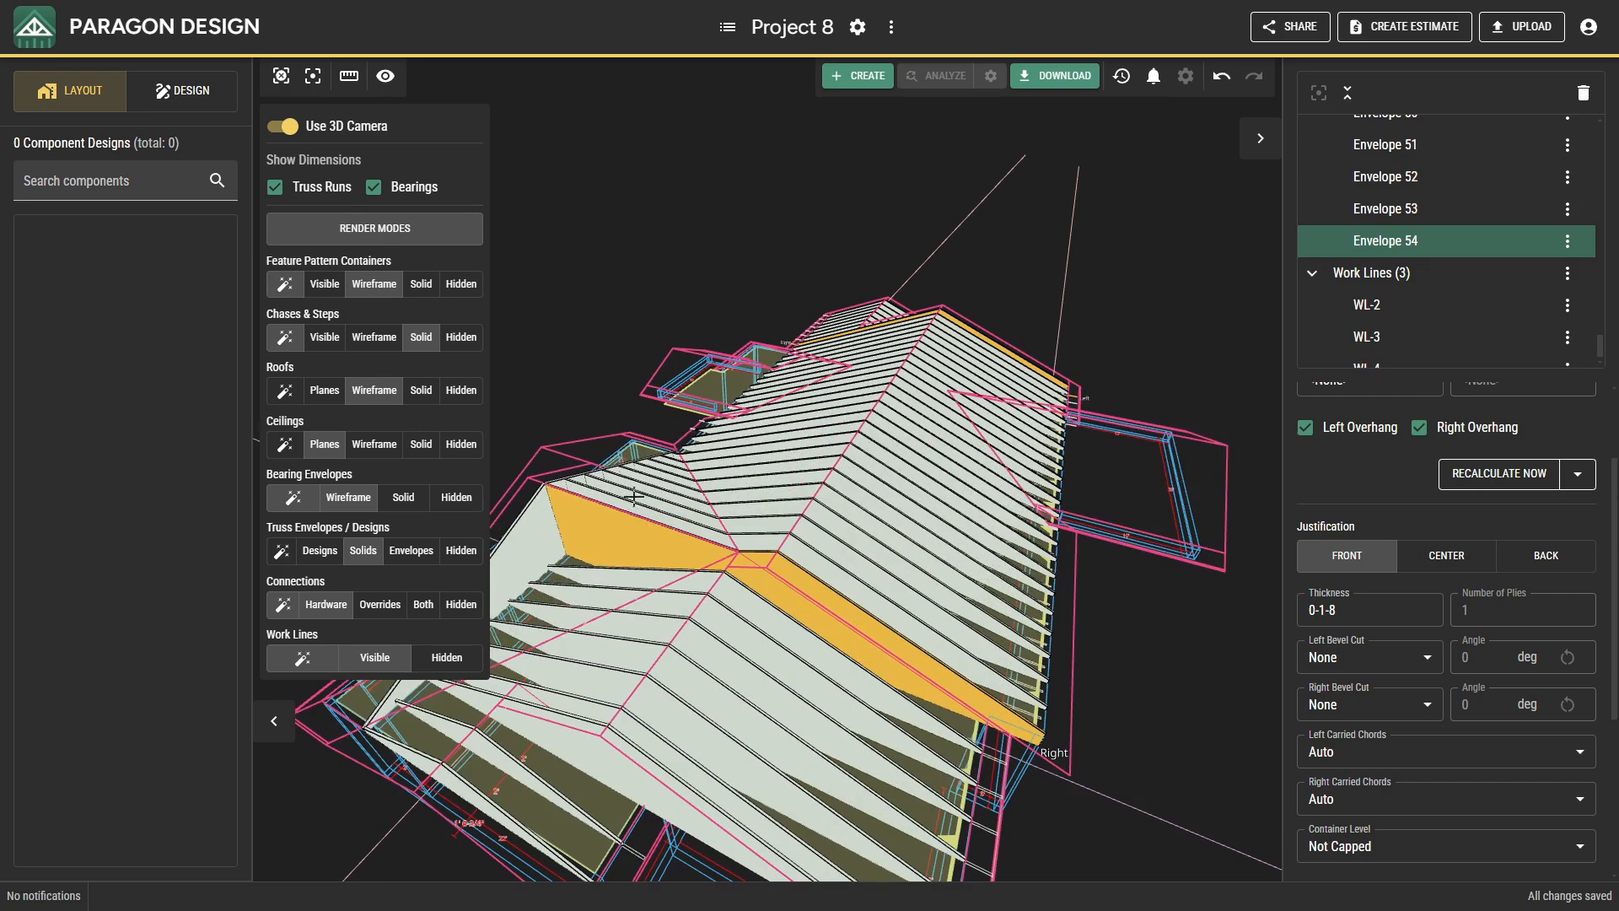
pyautogui.click(631, 507)
pyautogui.keyDown('ctrl'); pyautogui.click(622, 533); pyautogui.keyUp('ctrl')
pyautogui.keyDown('ctrl'); pyautogui.click(645, 498); pyautogui.keyUp('ctrl')
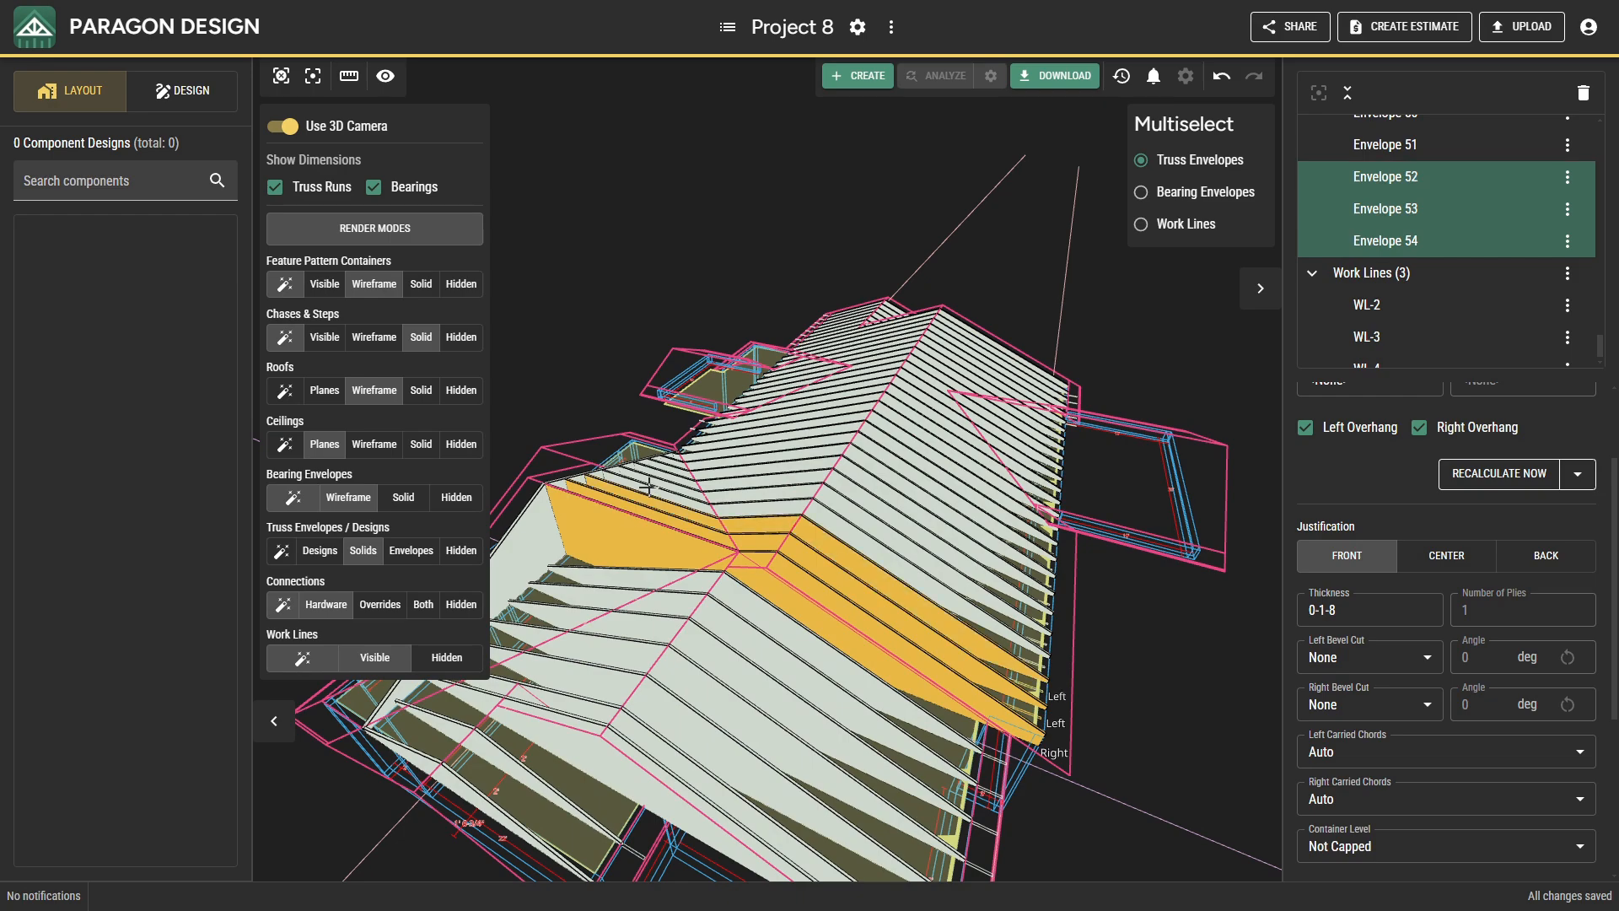
pyautogui.keyDown('ctrl'); pyautogui.click(647, 486); pyautogui.keyUp('ctrl')
pyautogui.keyDown('ctrl'); pyautogui.click(652, 478); pyautogui.keyUp('ctrl')
pyautogui.keyDown('ctrl'); pyautogui.click(659, 469); pyautogui.keyUp('ctrl')
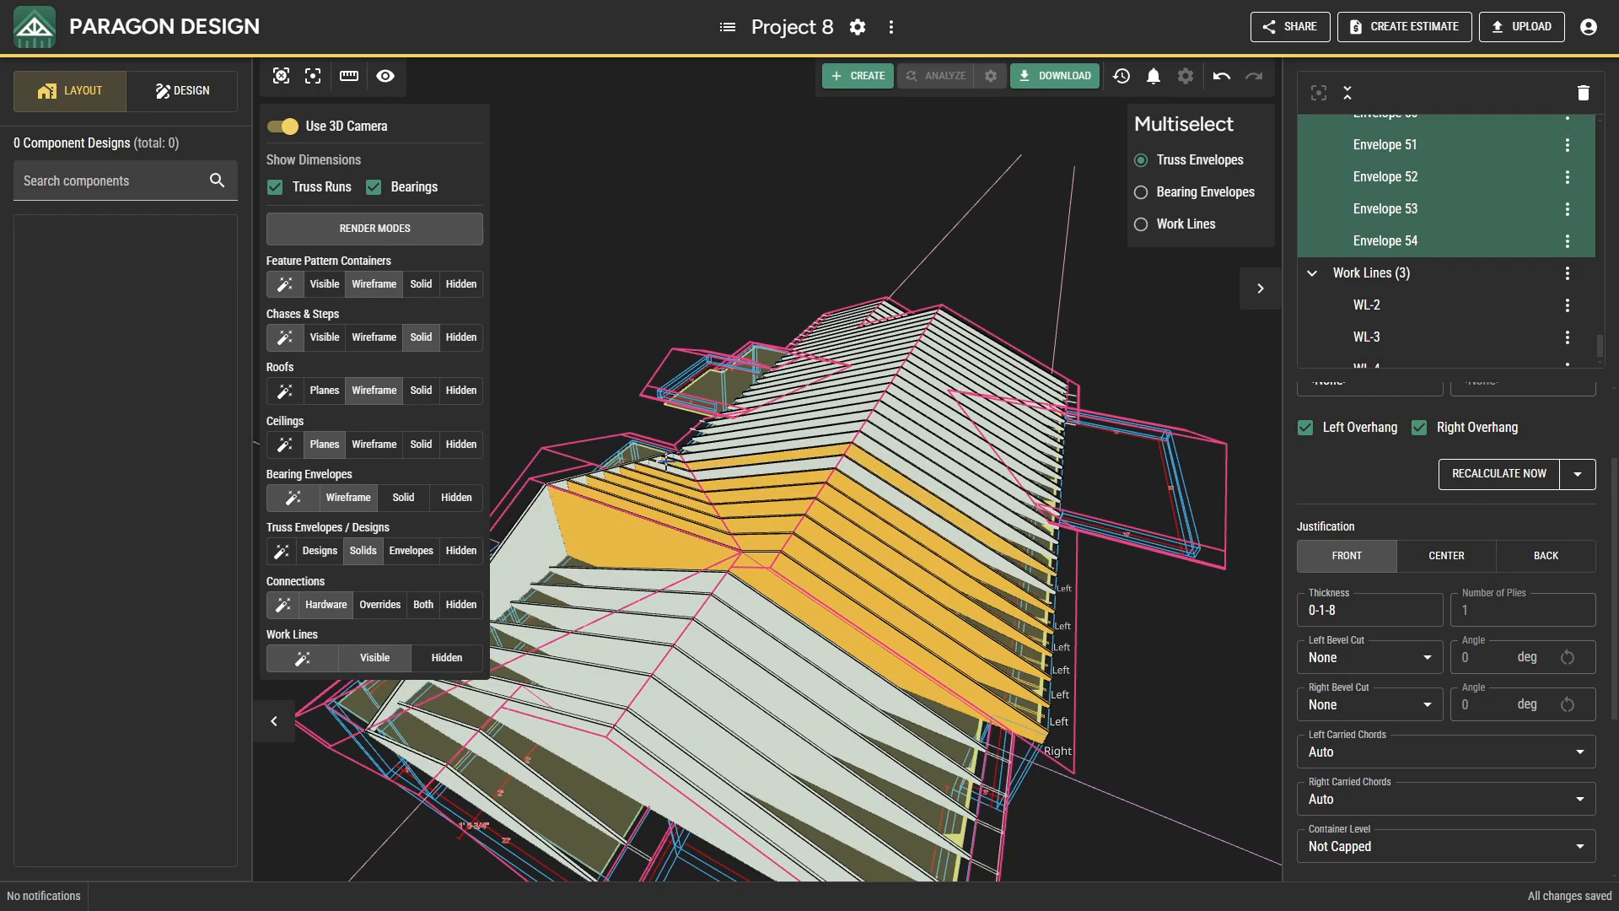
pyautogui.keyDown('ctrl'); pyautogui.click(665, 463); pyautogui.keyUp('ctrl')
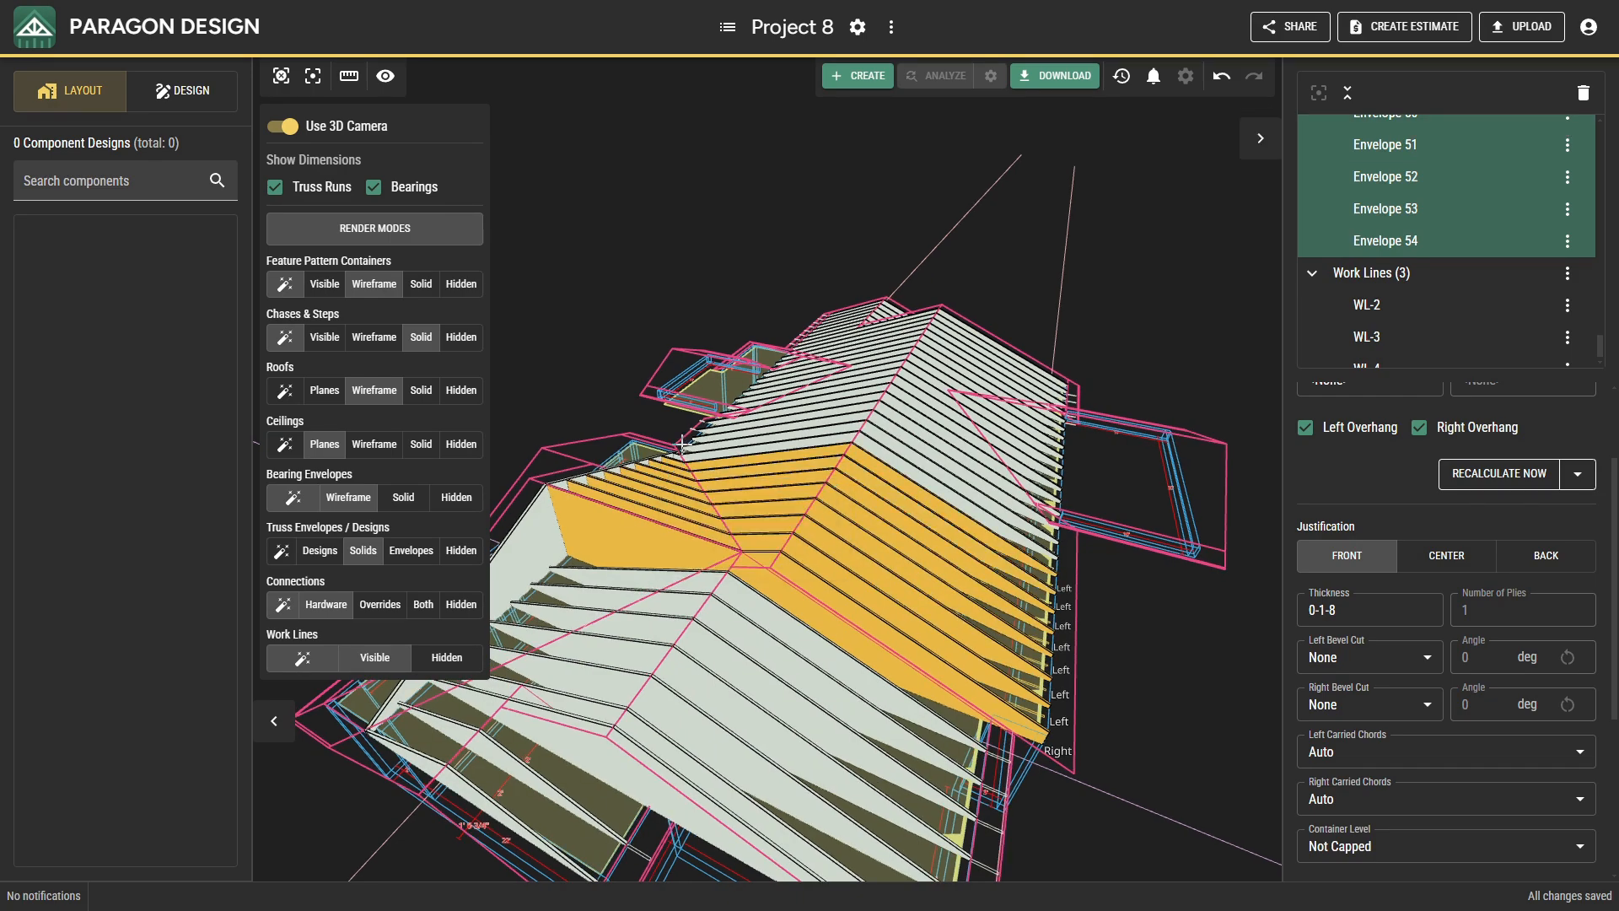
pyautogui.scroll(5, 672, 448)
pyautogui.scroll(-3, 676, 463)
pyautogui.scroll(-5, 683, 477)
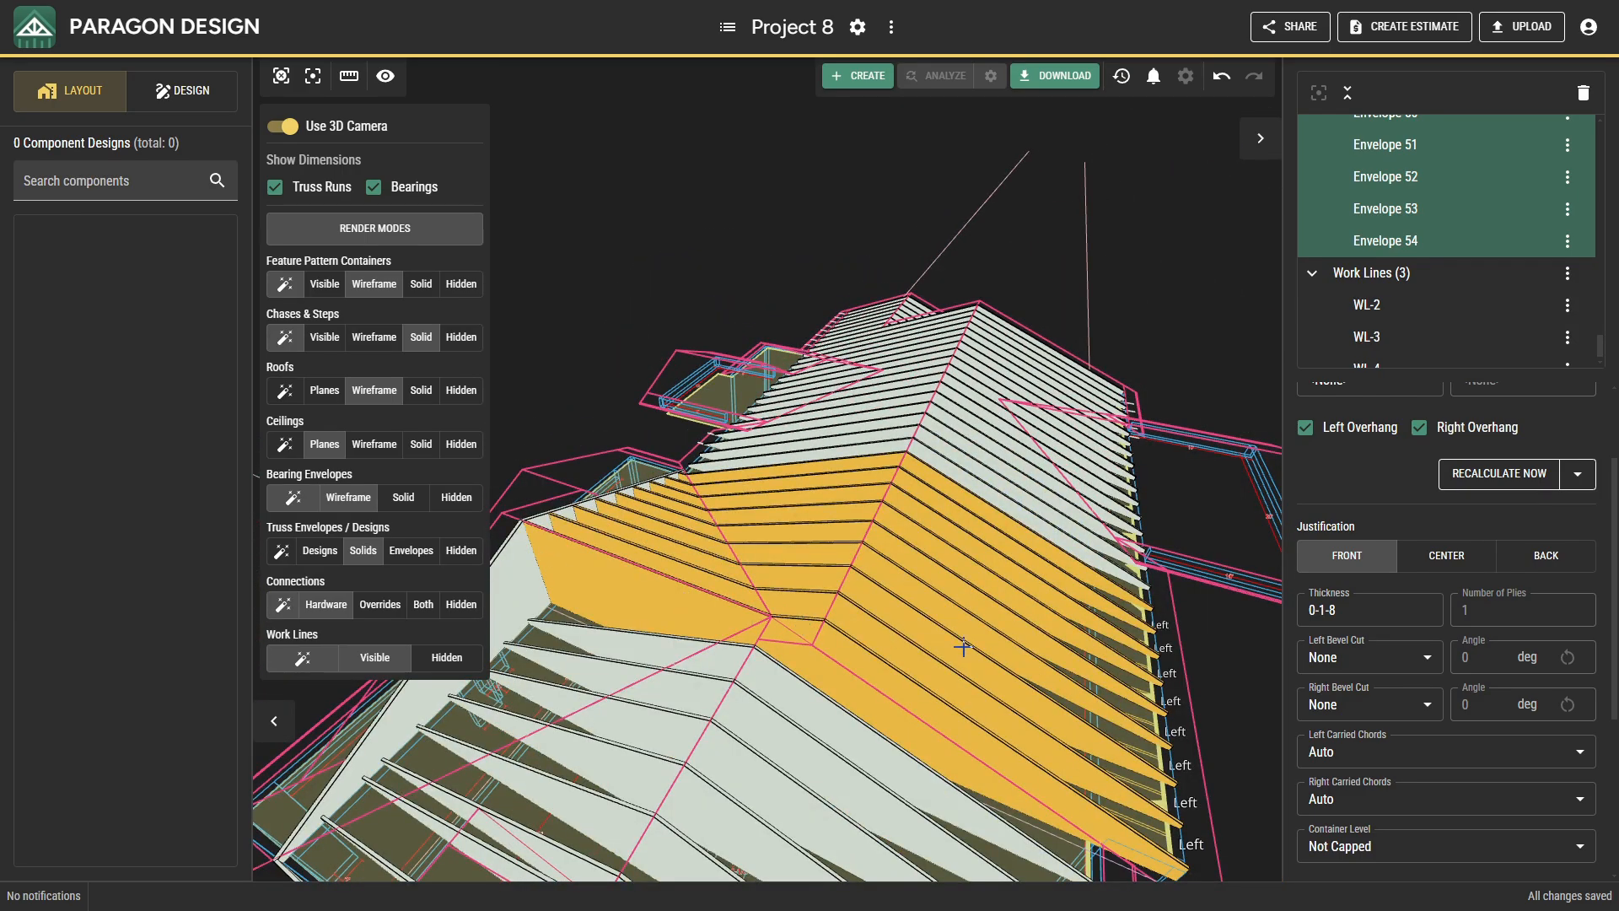
pyautogui.scroll(-3, 1418, 719)
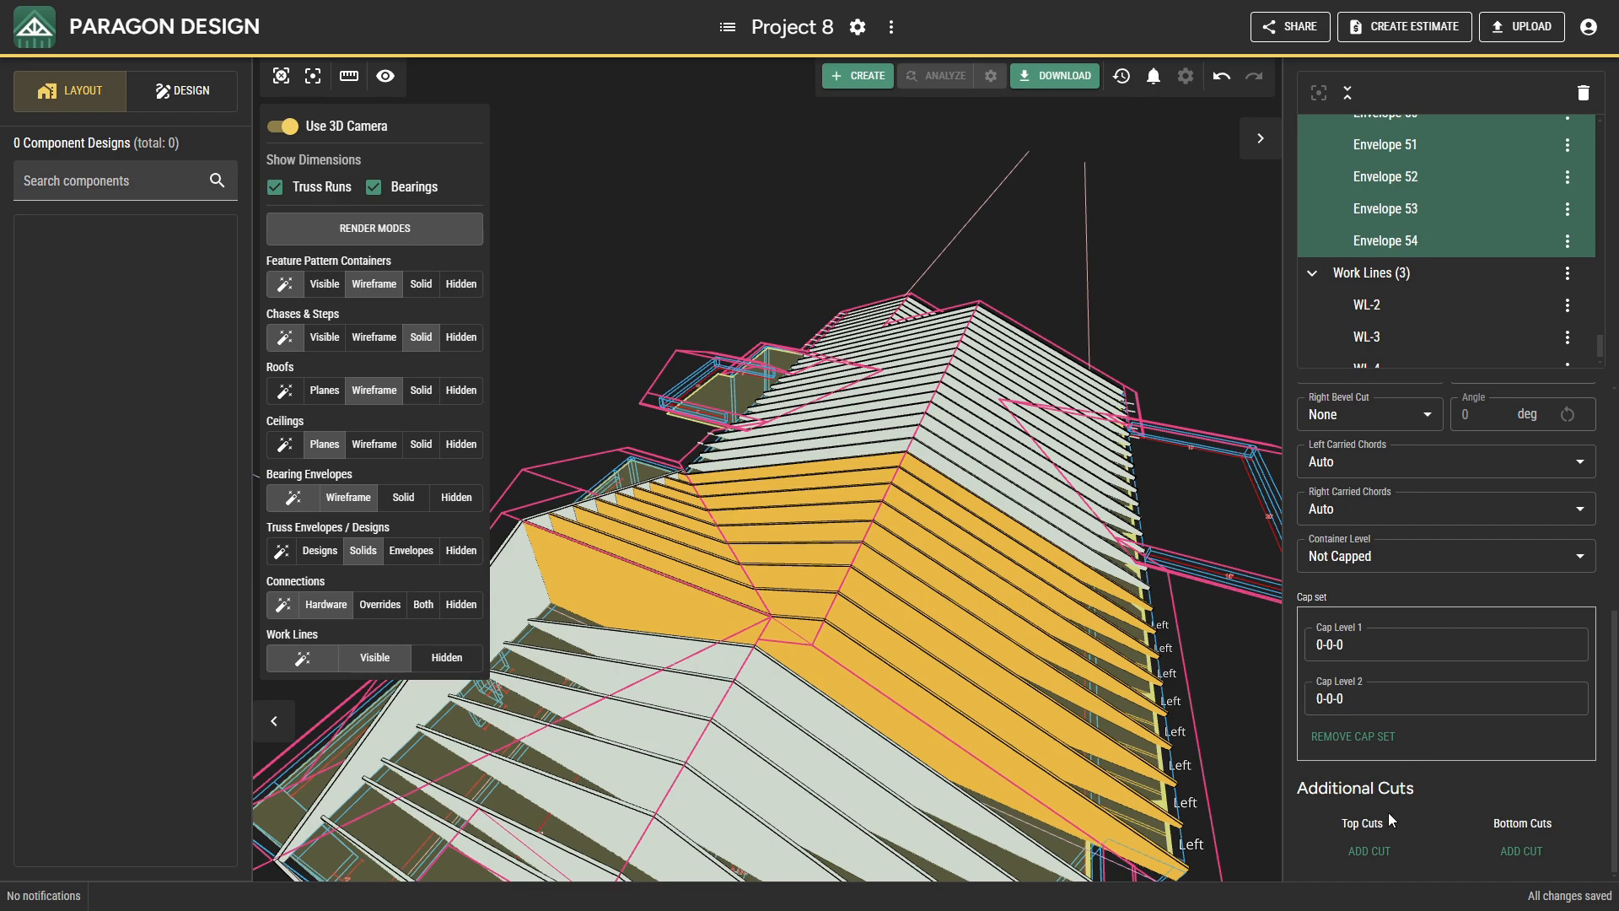
pyautogui.click(1387, 854)
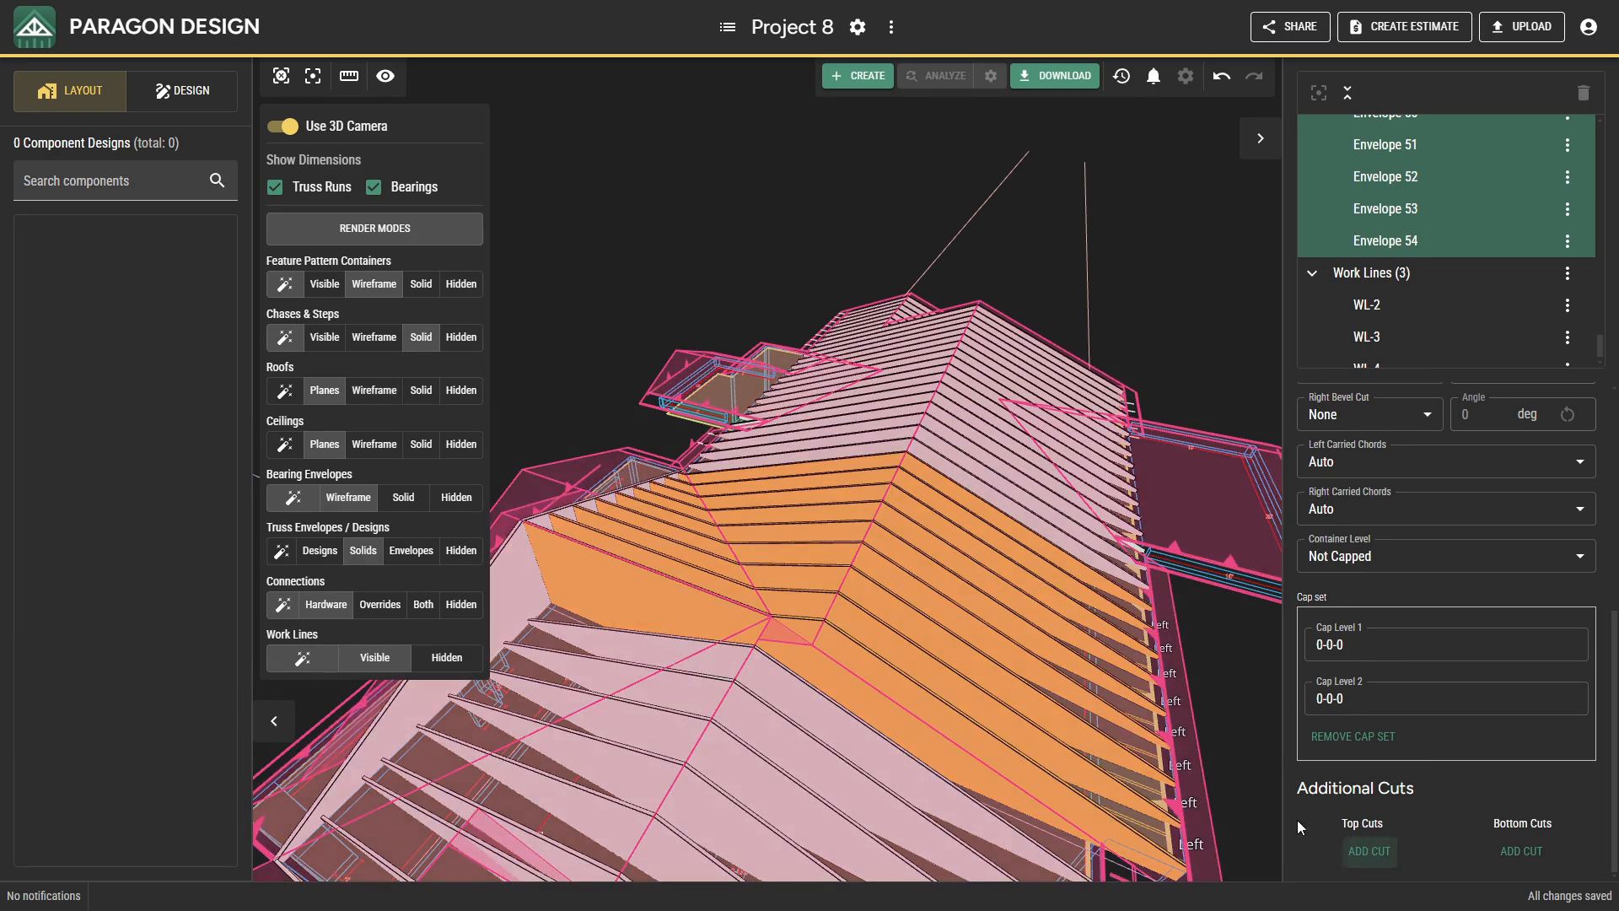
pyautogui.click(798, 574)
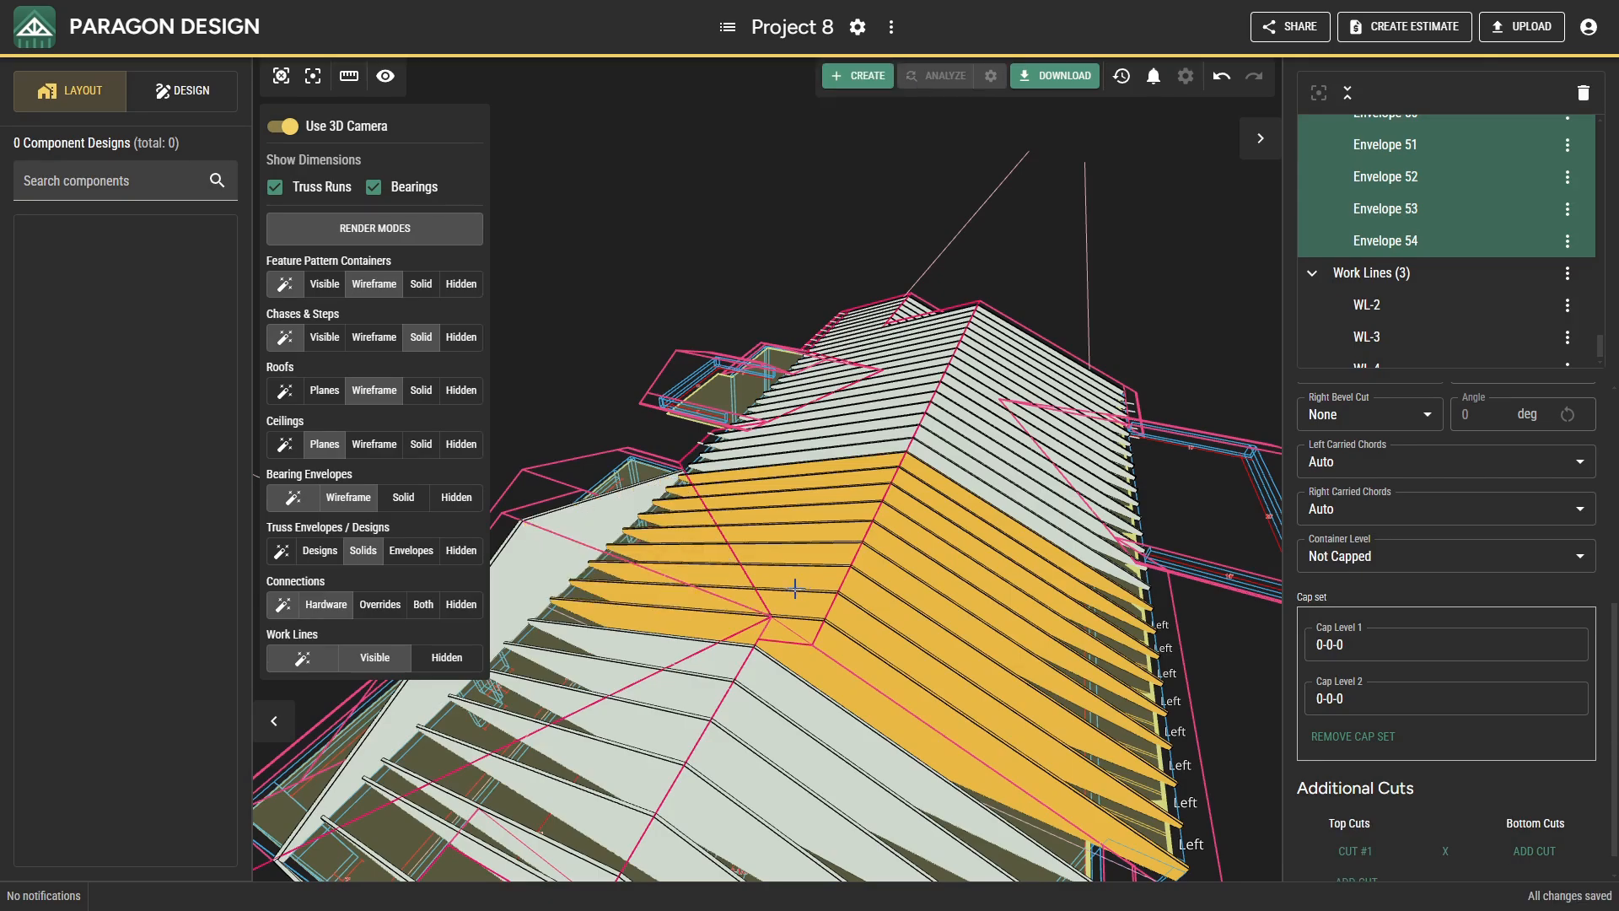
# Inspect the cut truss envelope ends in 3D from underneath and along the eaves, and return to plan view over the main roof.
pyautogui.scroll(3, 794, 589)
pyautogui.moveTo(794, 589); pyautogui.dragTo(746, 561, button='middle')
pyautogui.scroll(-5, 708, 506)
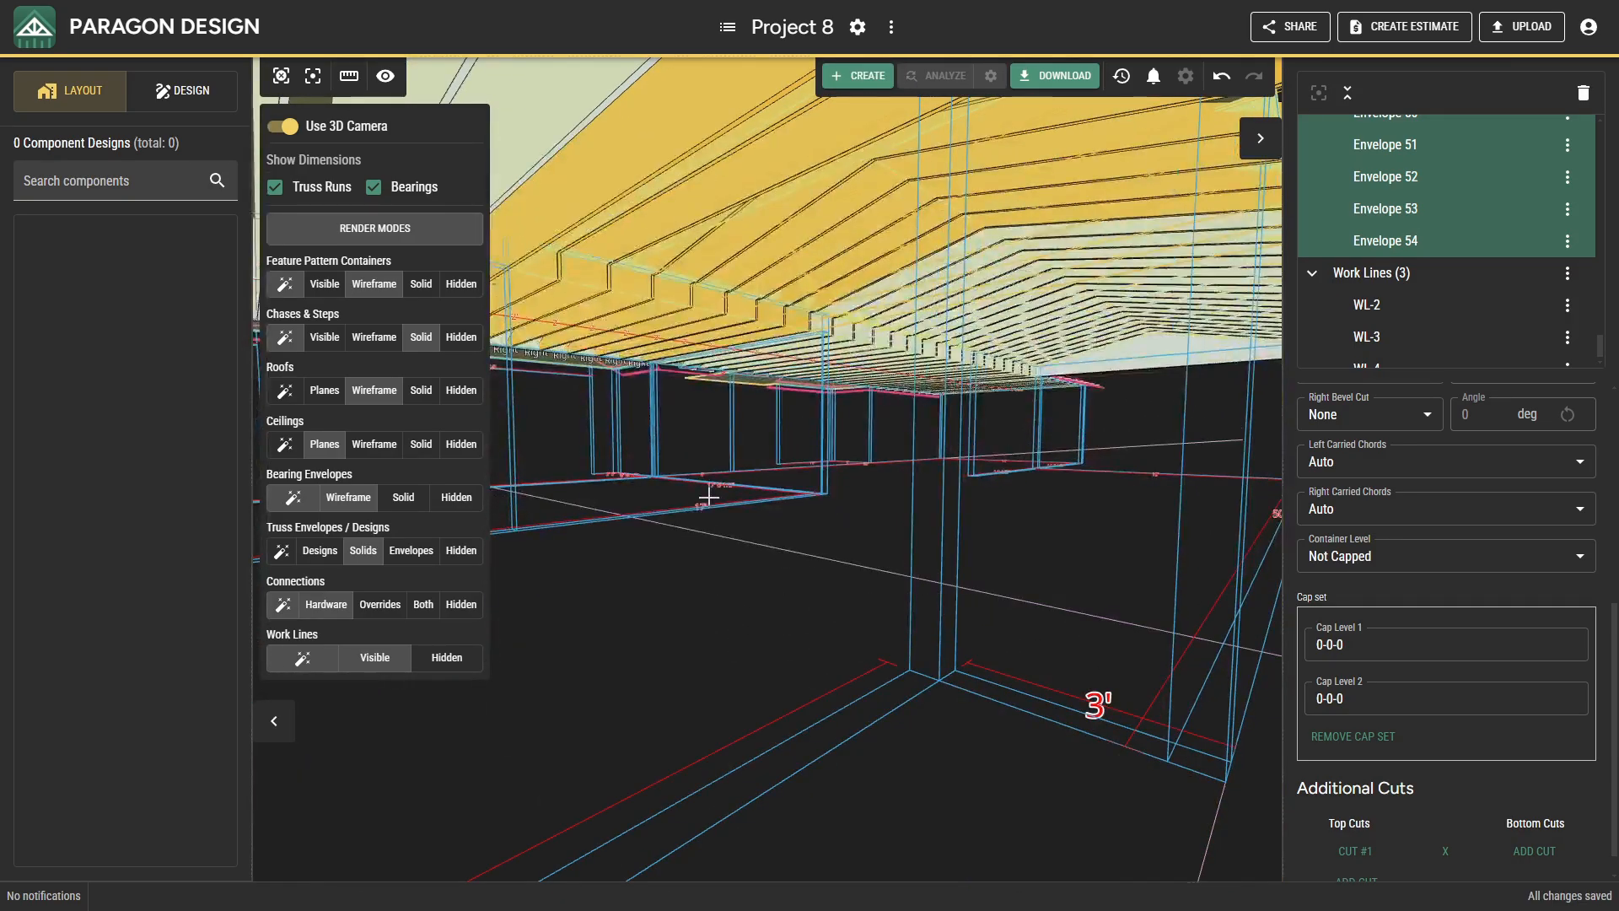
pyautogui.moveTo(690, 498); pyautogui.dragTo(368, 528)
pyautogui.scroll(5, 770, 600)
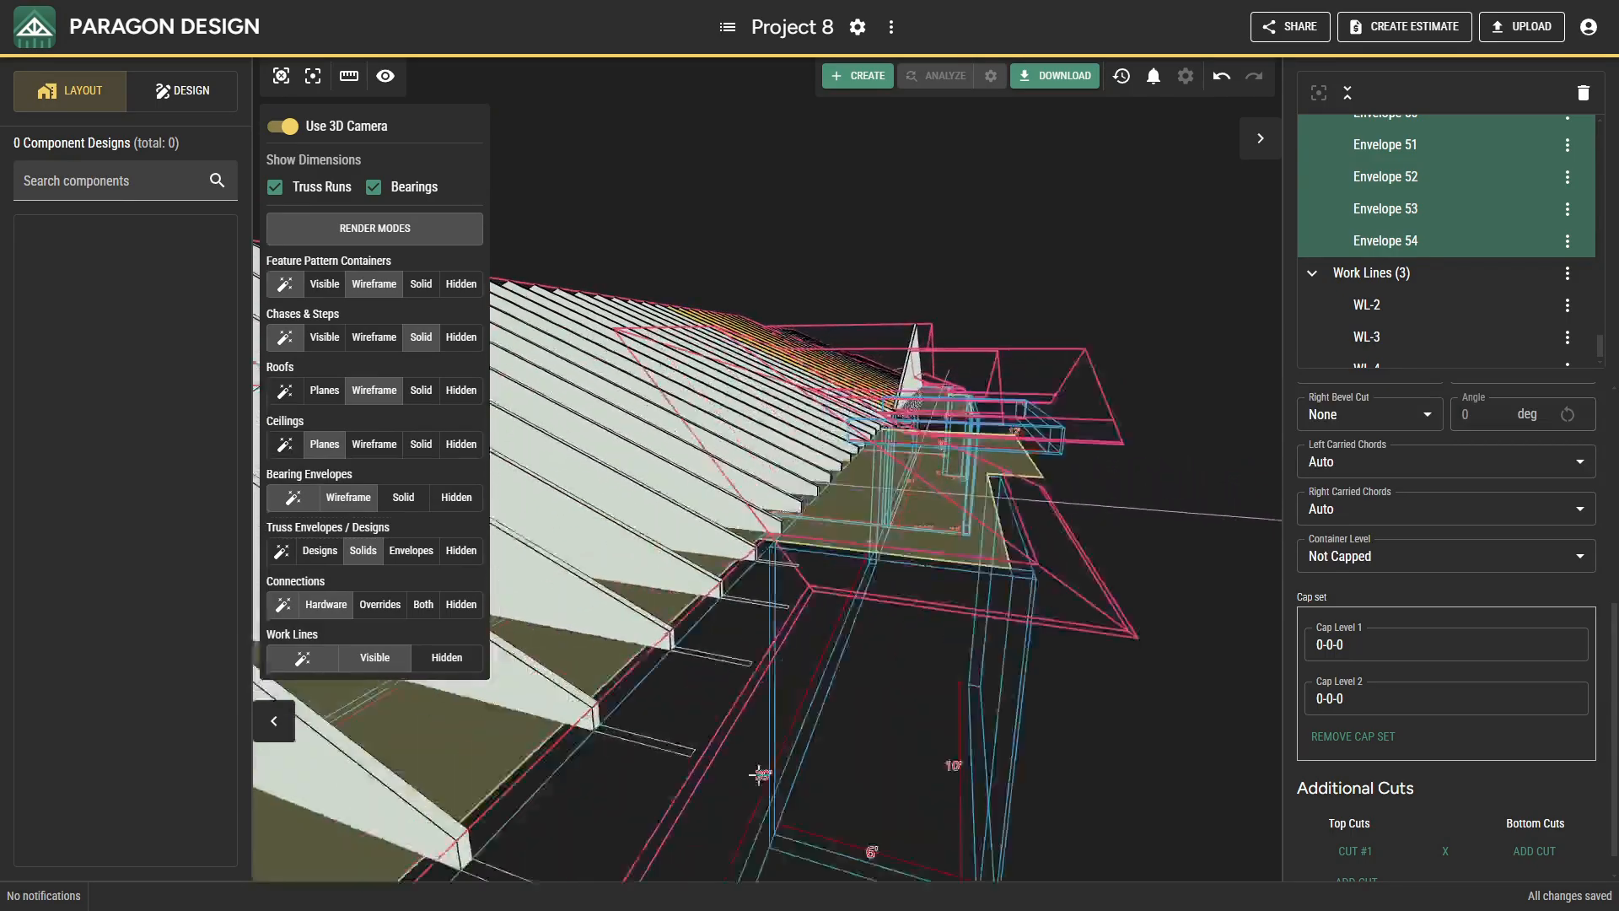
pyautogui.scroll(6, 762, 709)
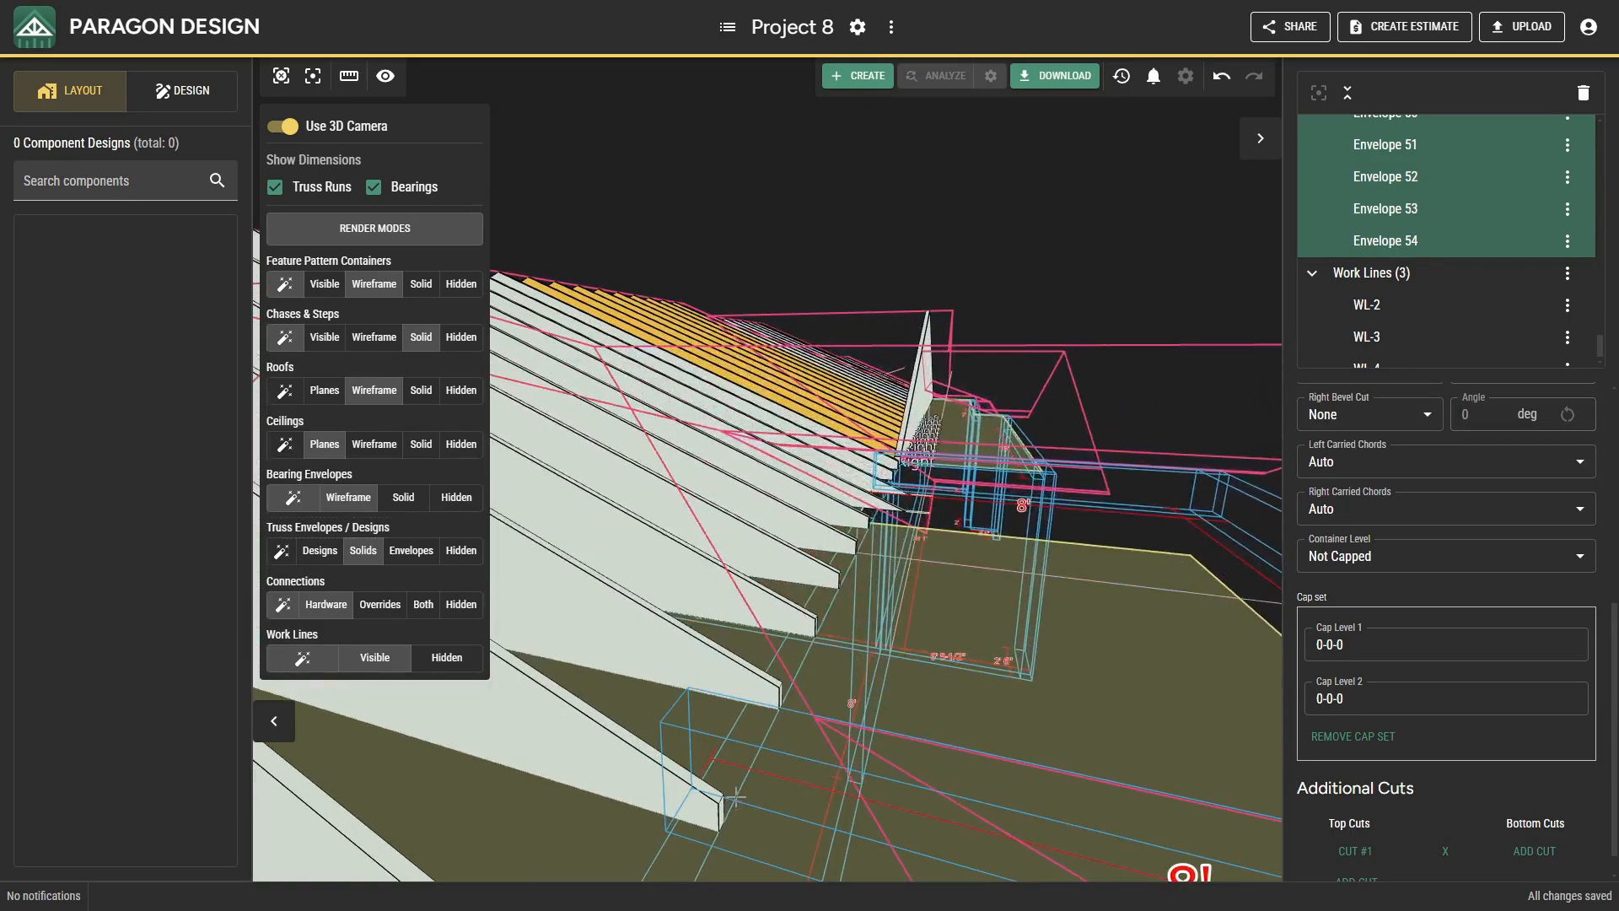
pyautogui.scroll(-10, 837, 691)
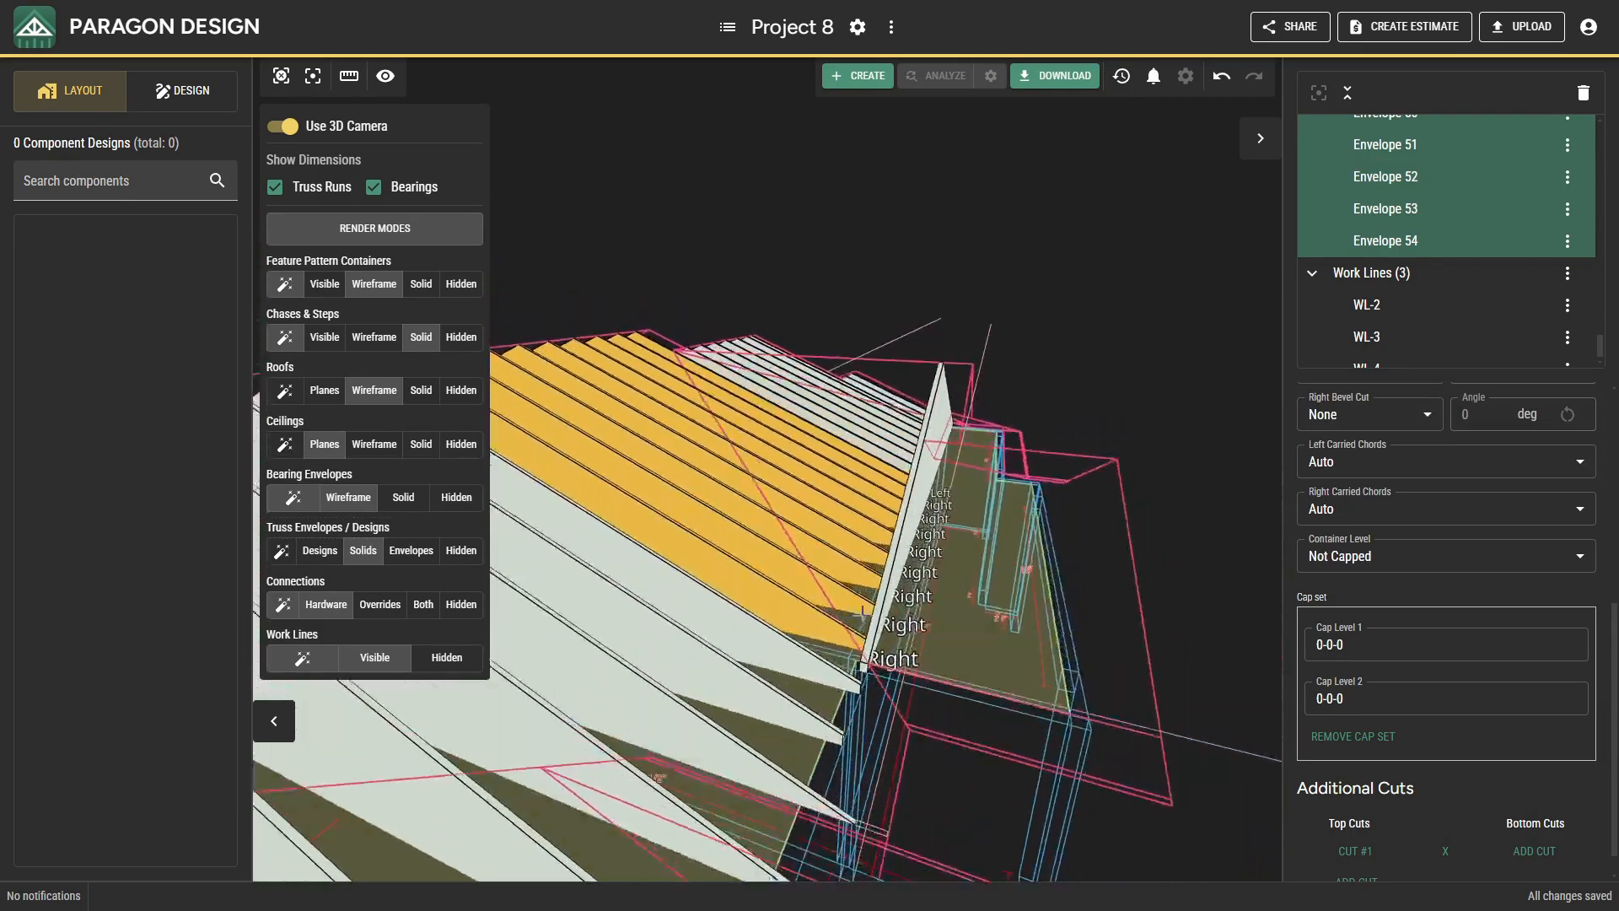
pyautogui.scroll(-2, 853, 626)
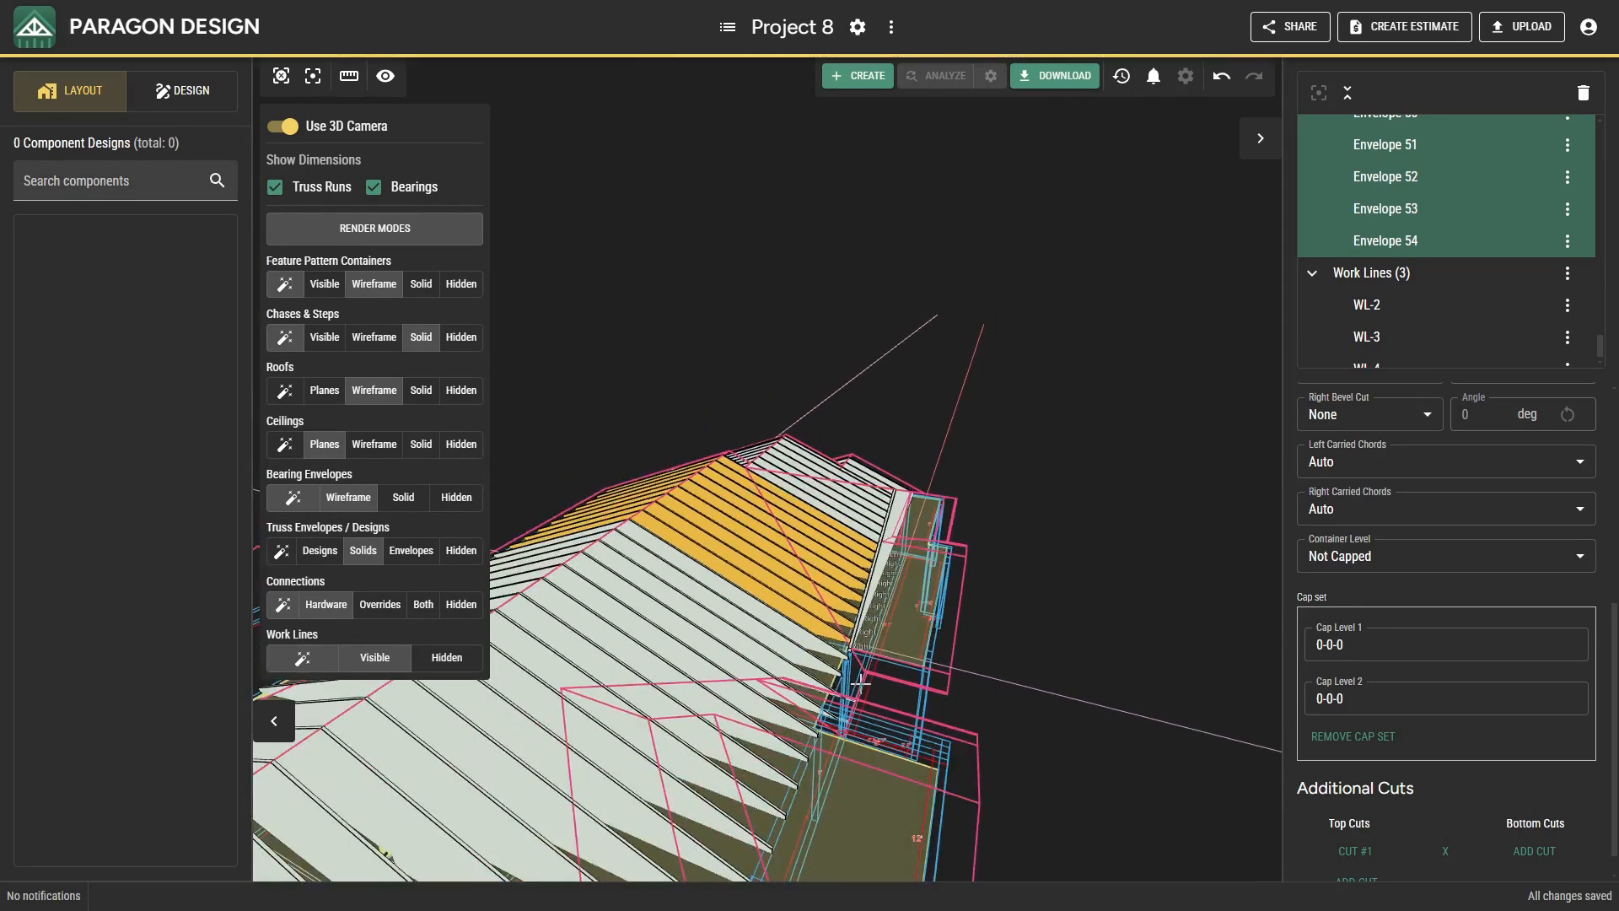
pyautogui.scroll(-4, 859, 687)
pyautogui.scroll(-5, 850, 696)
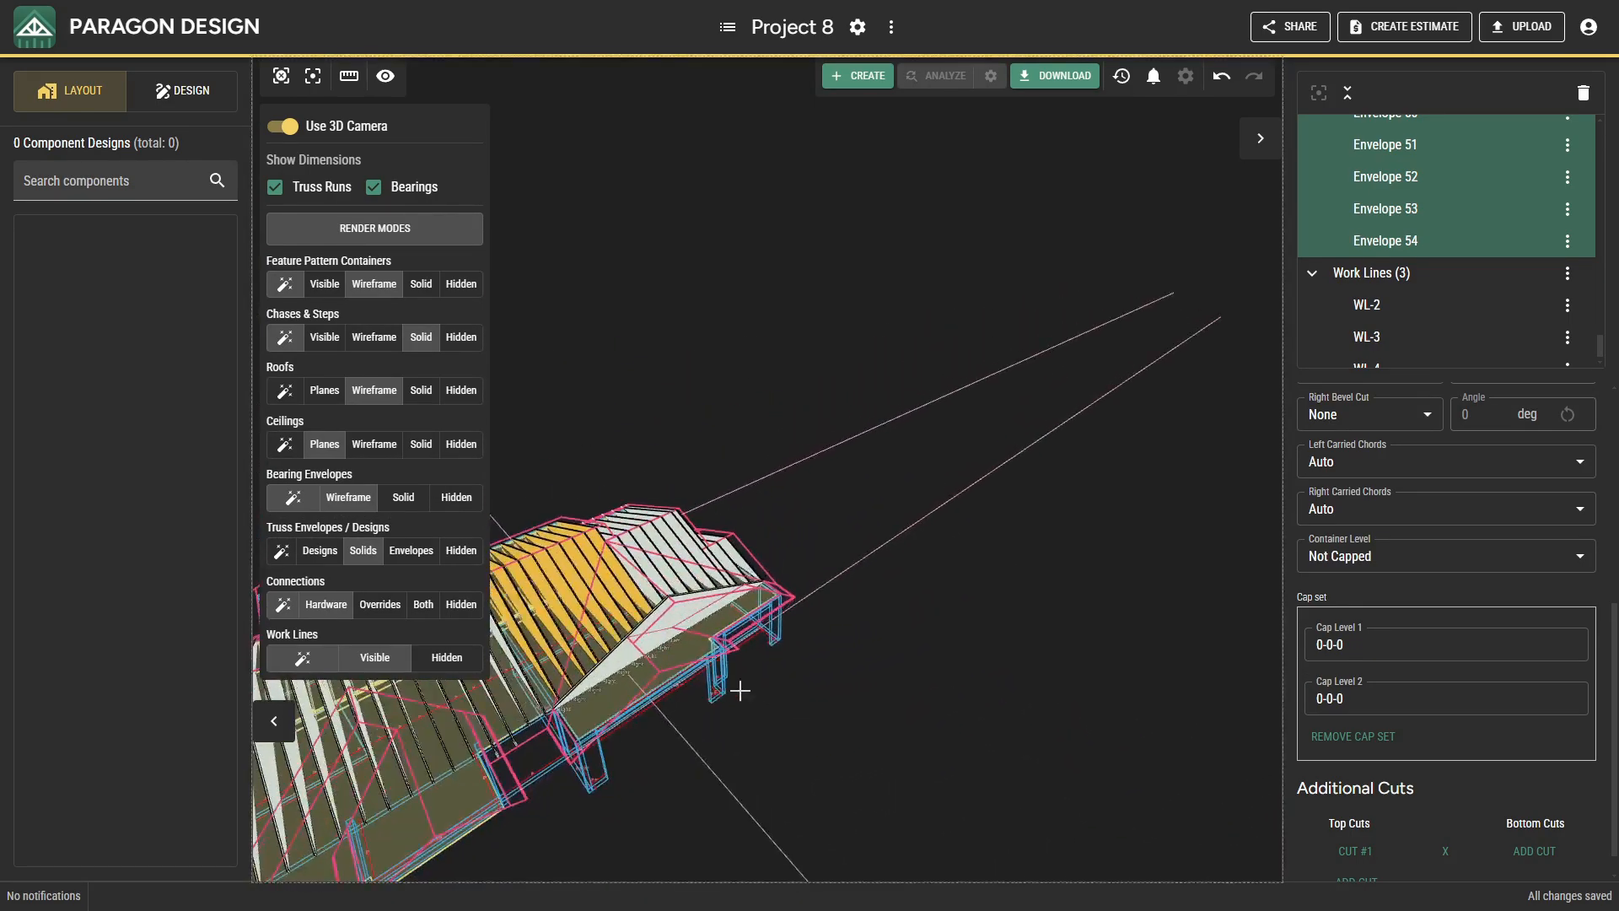
pyautogui.moveTo(897, 631); pyautogui.dragTo(735, 632, button='middle')
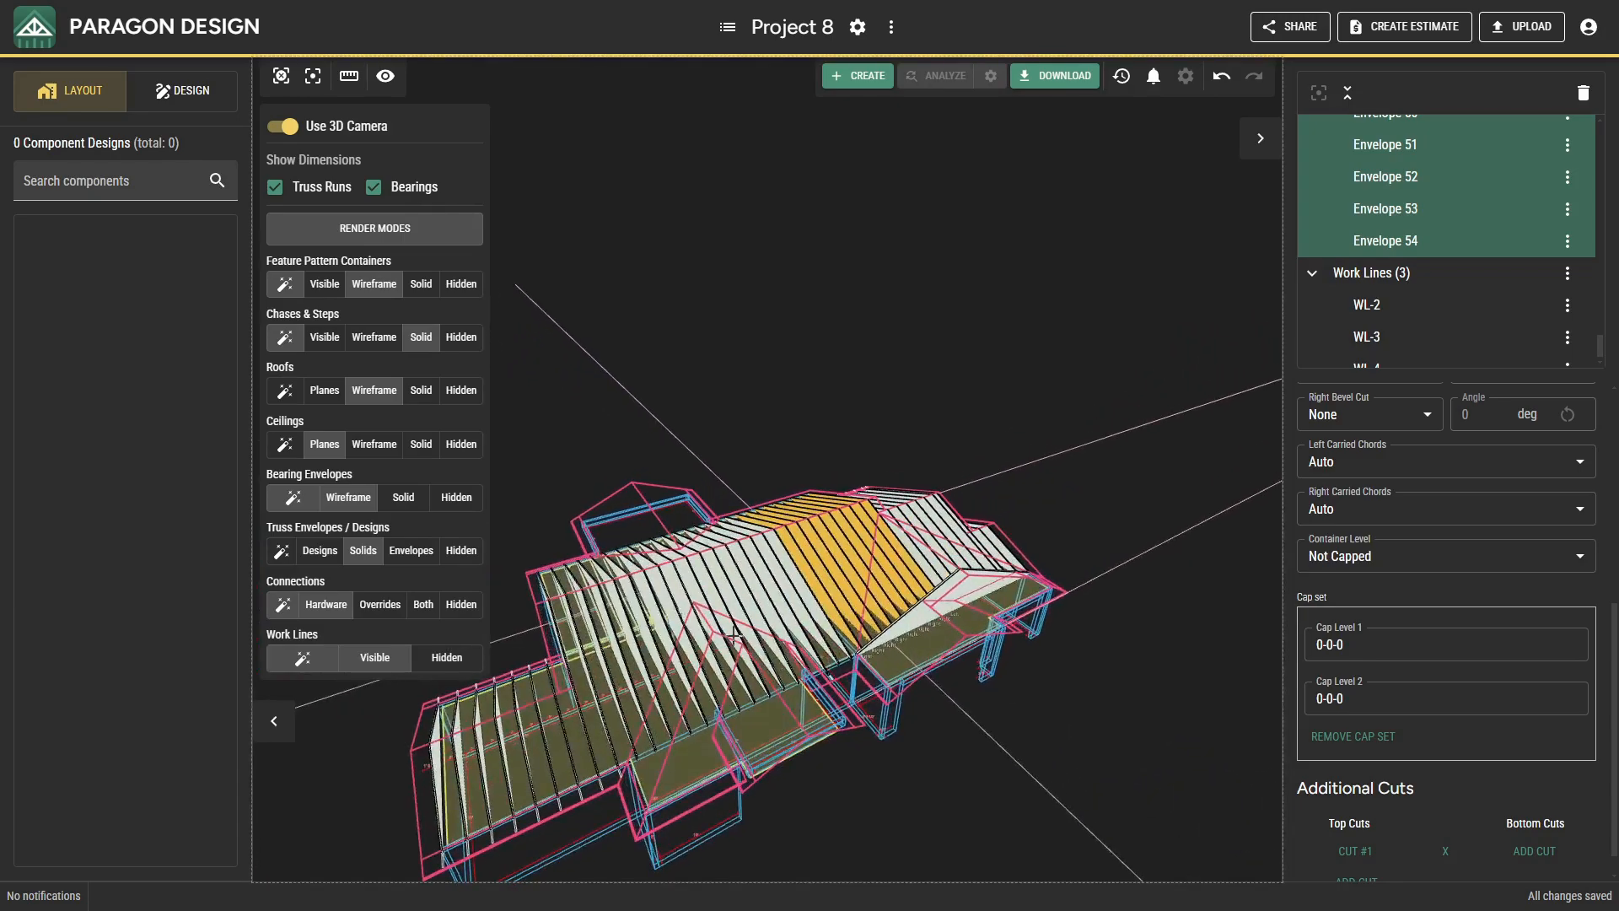
pyautogui.click(282, 125)
pyautogui.moveTo(641, 390); pyautogui.dragTo(976, 398, button='middle')
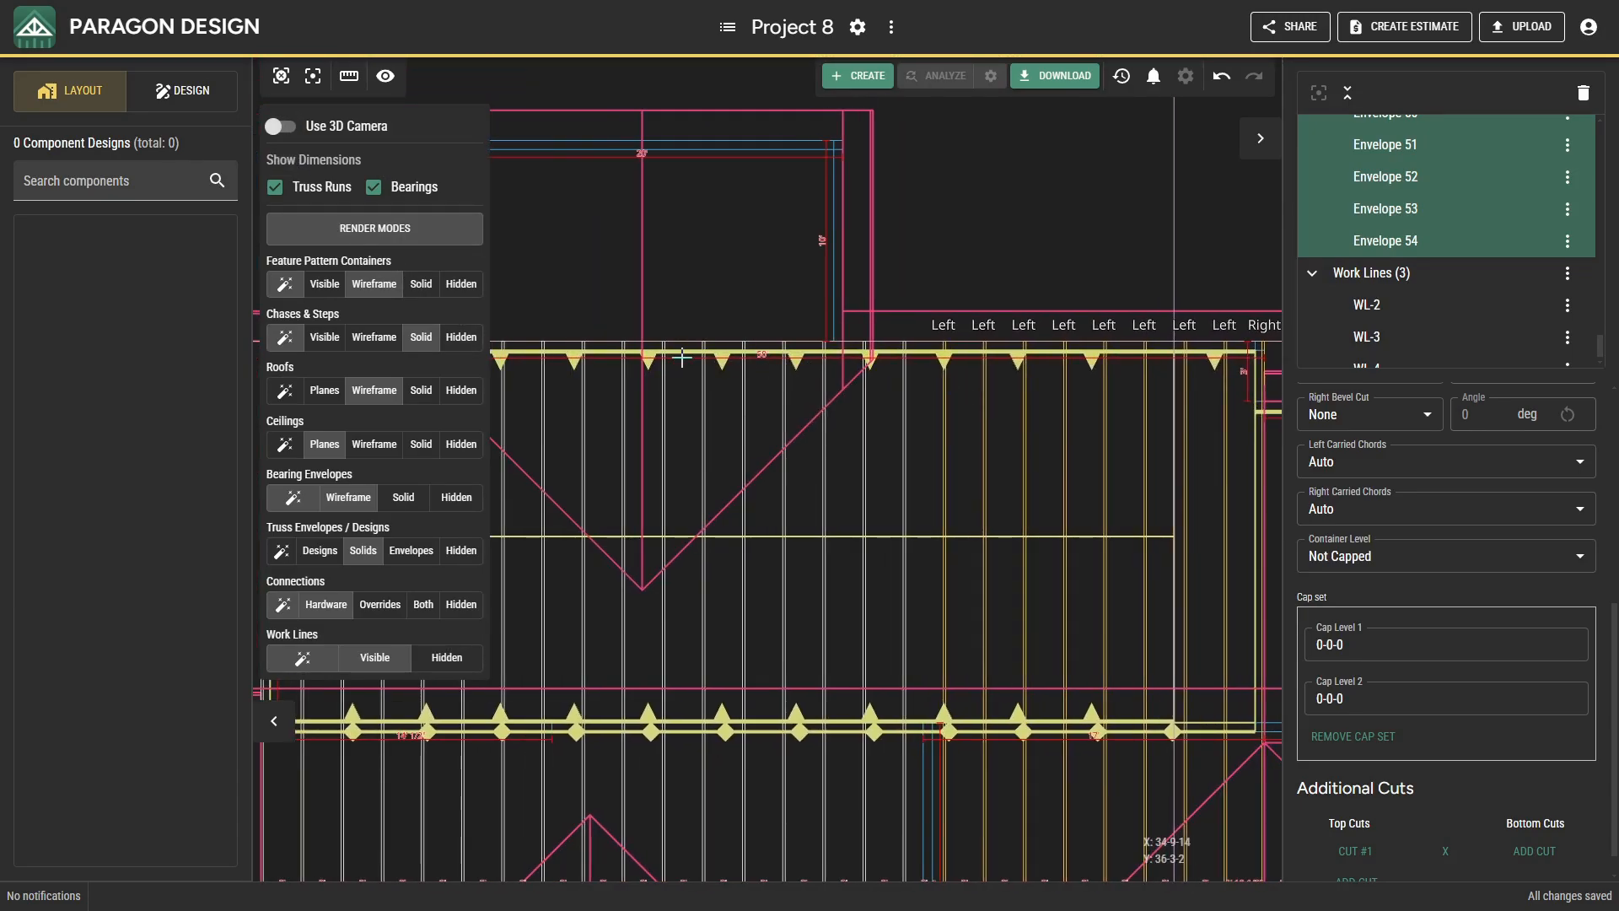
# Insert a Center-justified roof truss envelope in the rear wing's valley area, locked to a base roof plane with 2' snapping, from 40-0-0, 35-0-0 to 38-1-8, 35-0-0.
pyautogui.moveTo(673, 351); pyautogui.dragTo(801, 429, button='middle')
pyautogui.rightClick(800, 386)
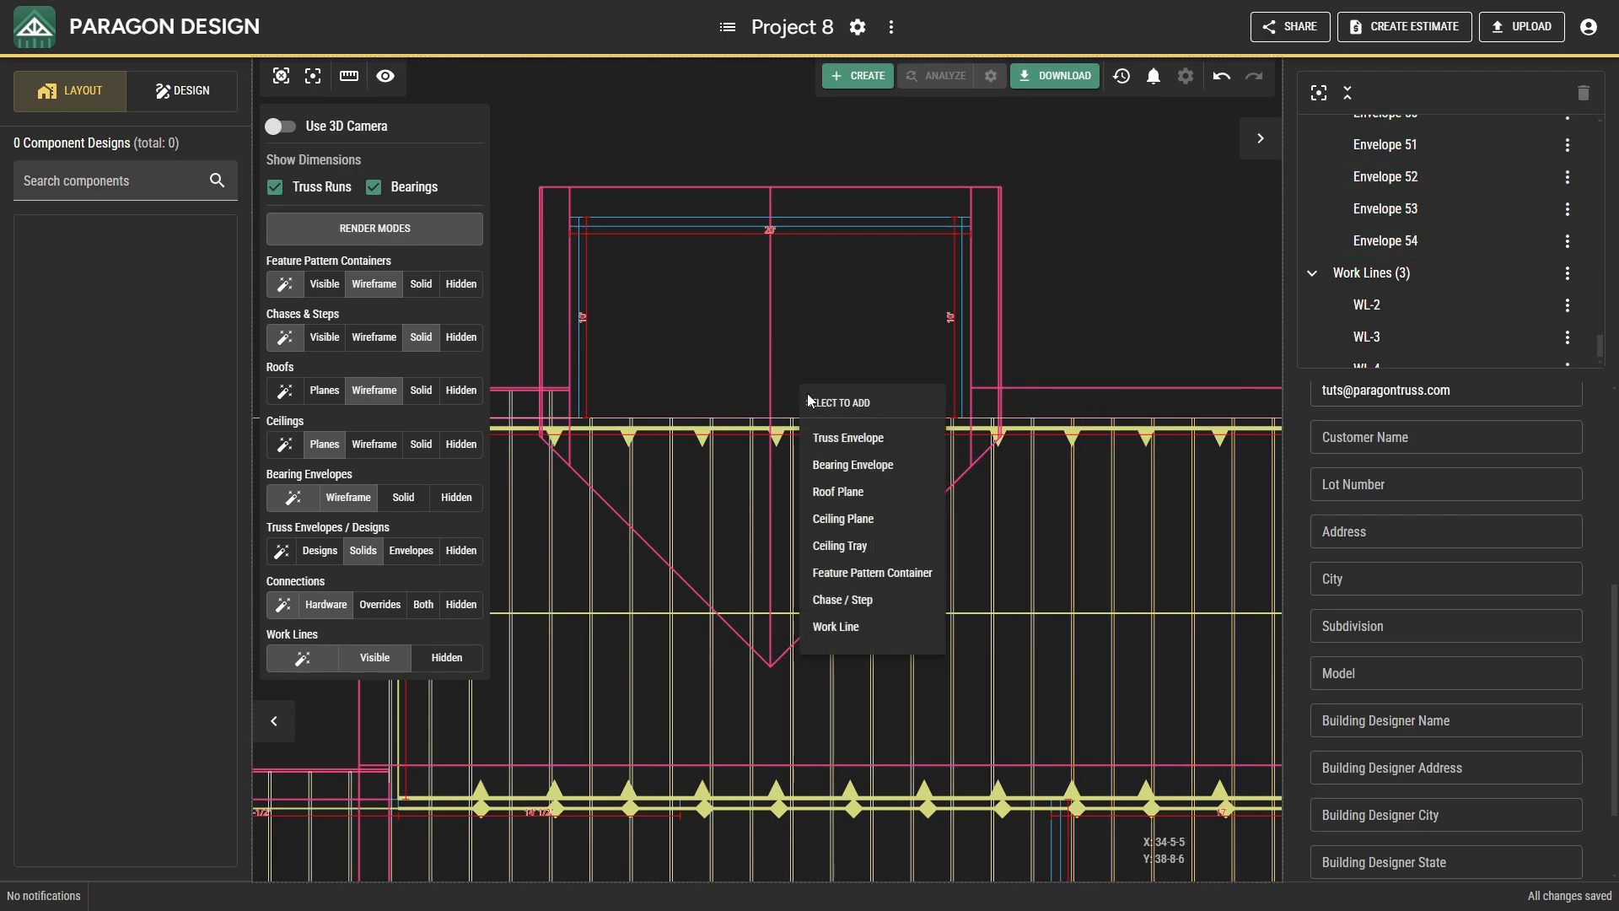
pyautogui.click(828, 434)
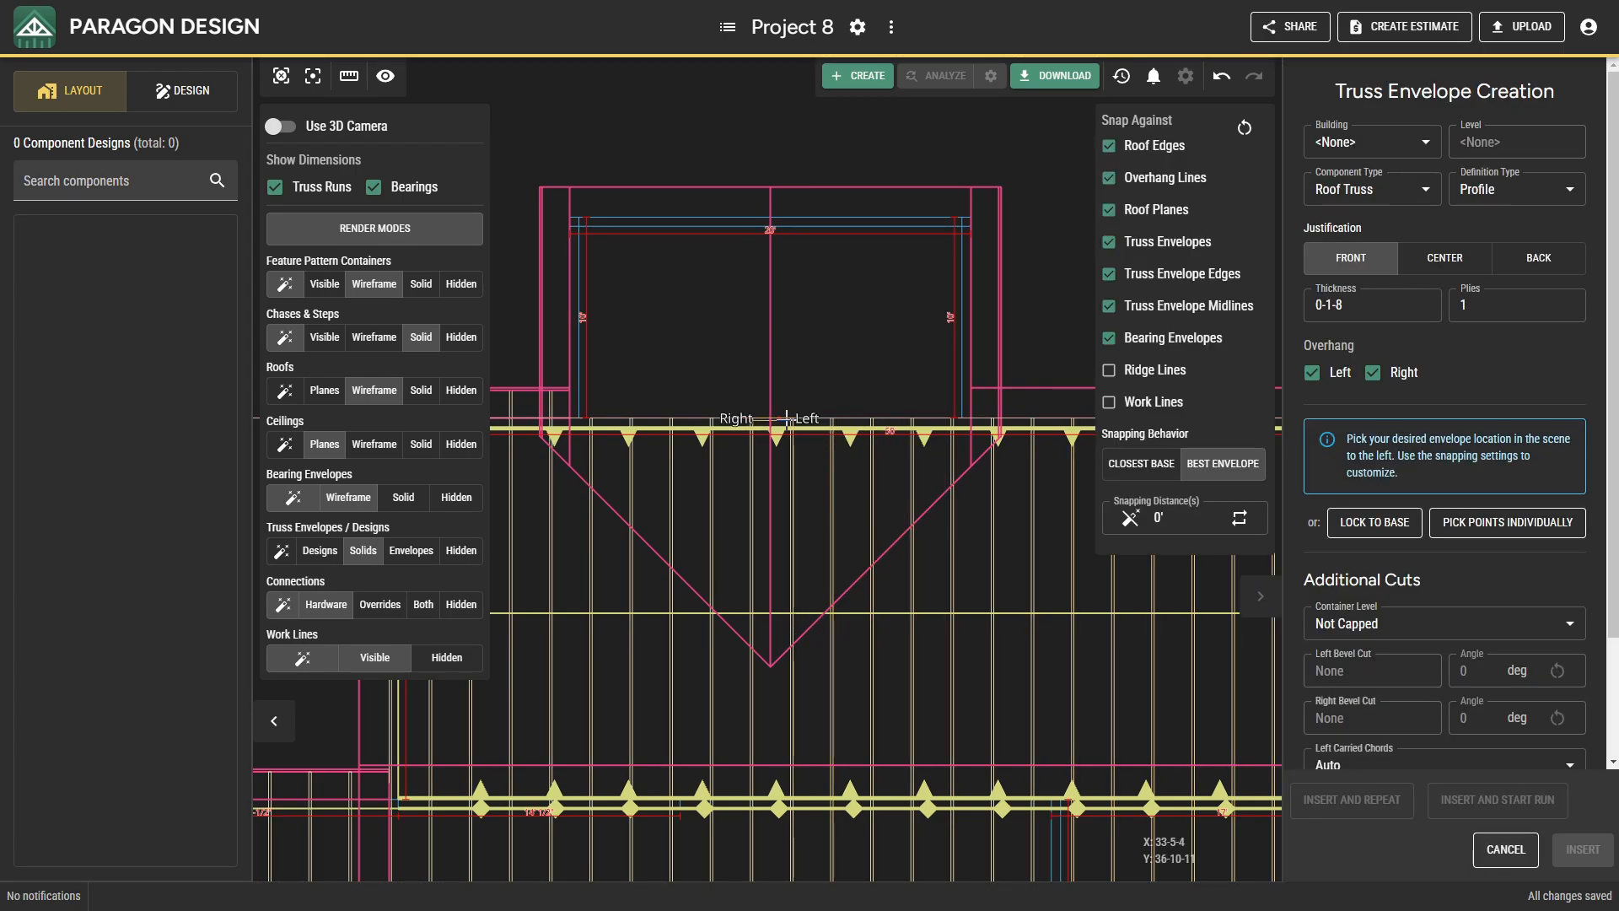
pyautogui.click(1375, 522)
pyautogui.click(882, 413)
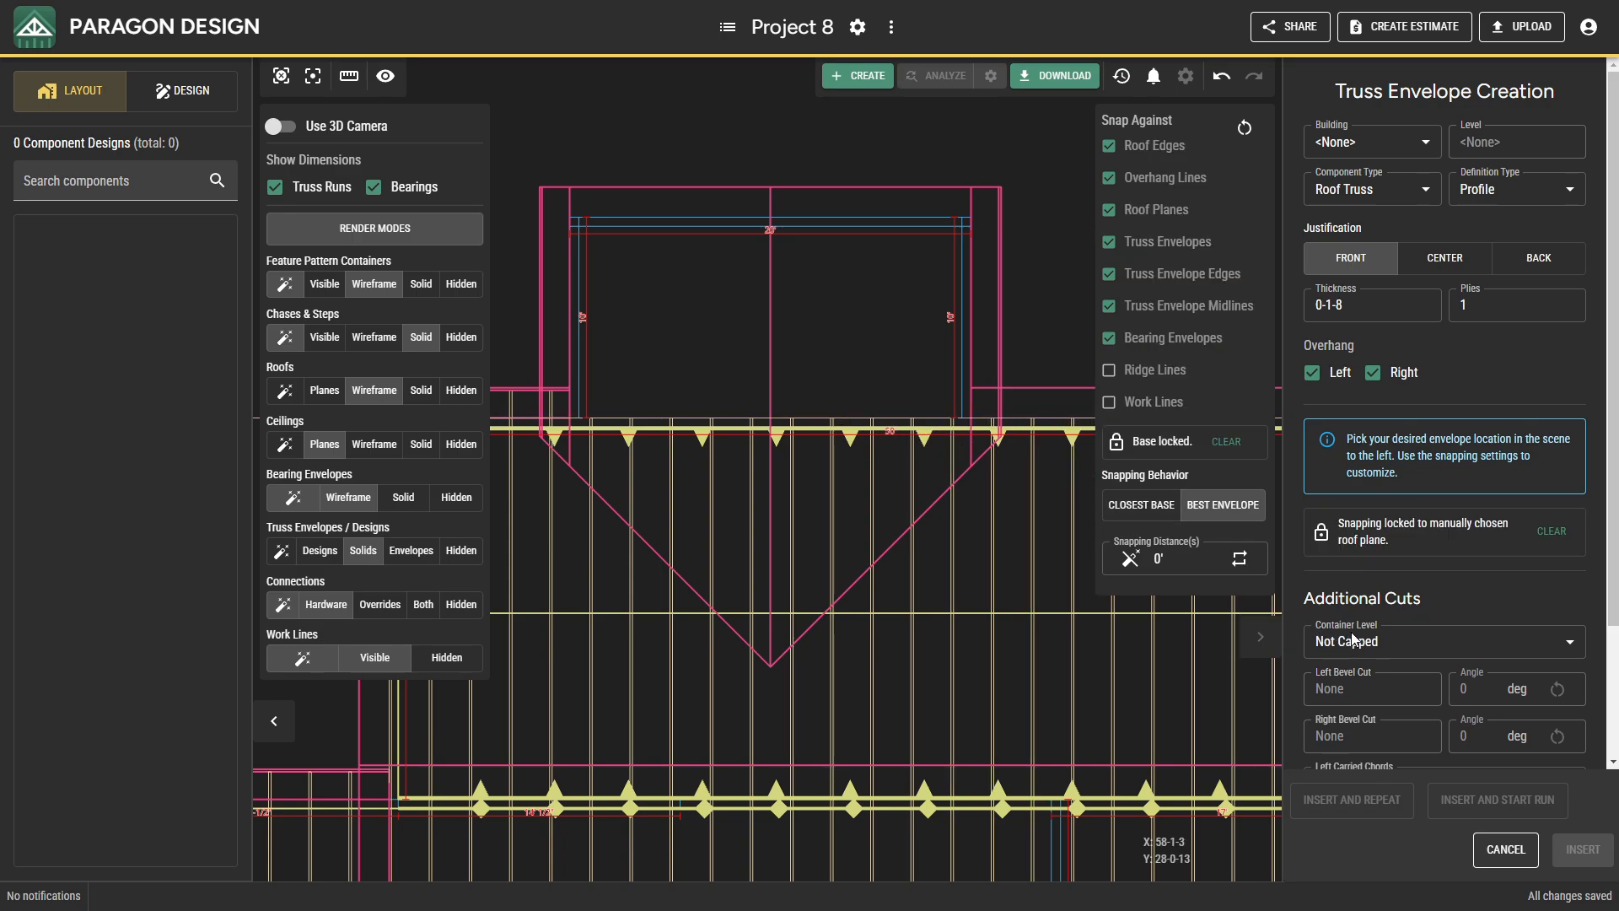
pyautogui.click(1186, 563)
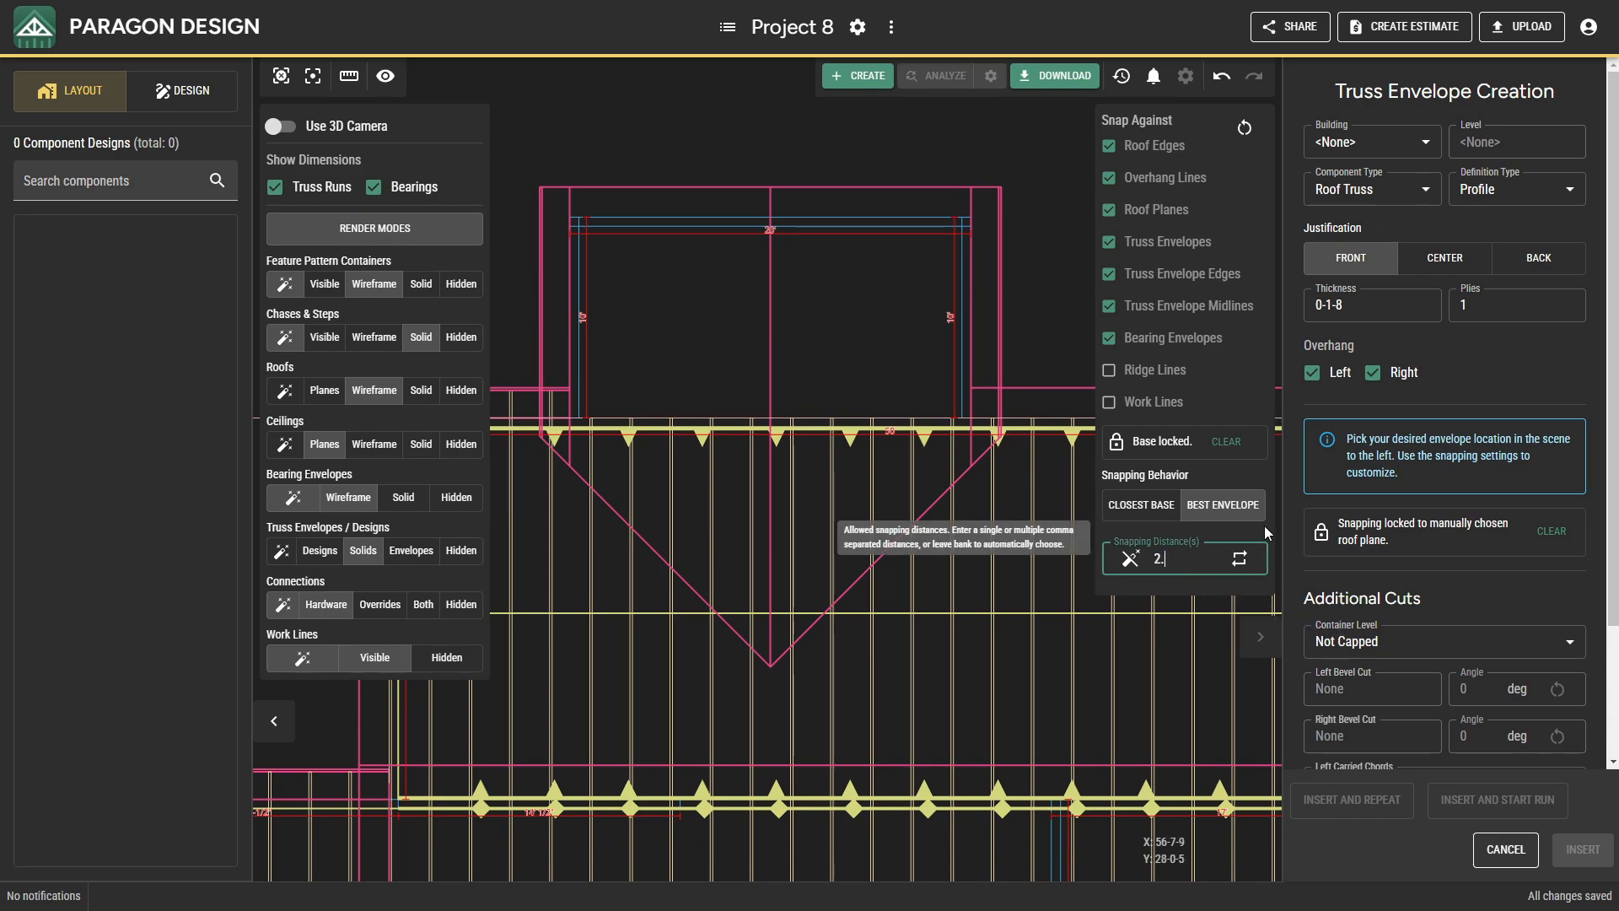
pyautogui.click(1477, 366)
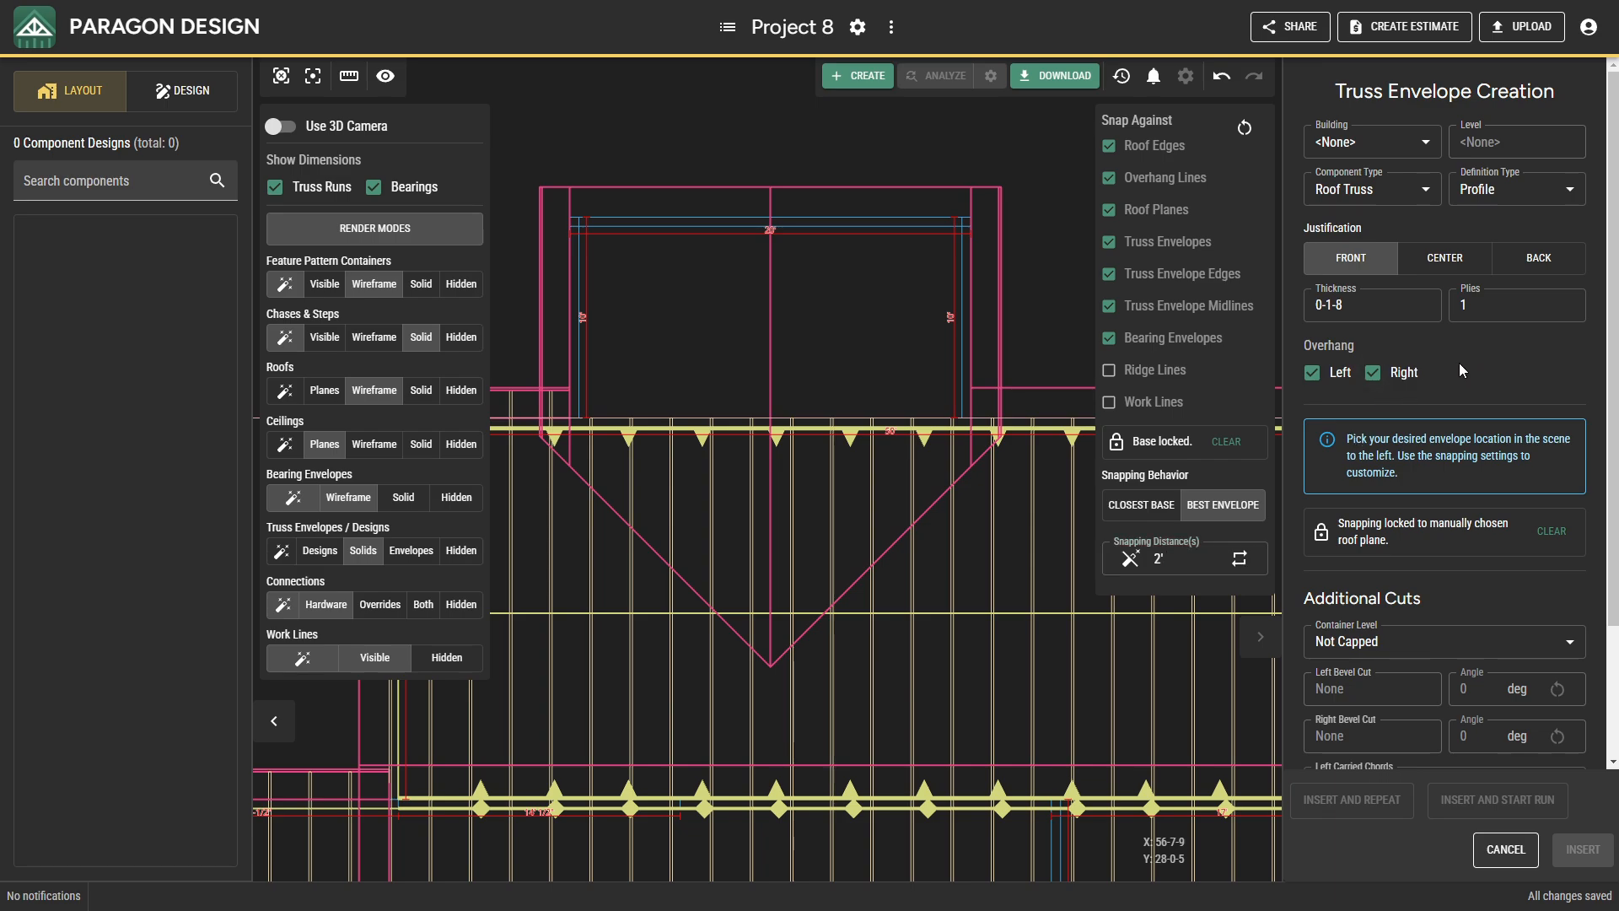
pyautogui.click(1453, 261)
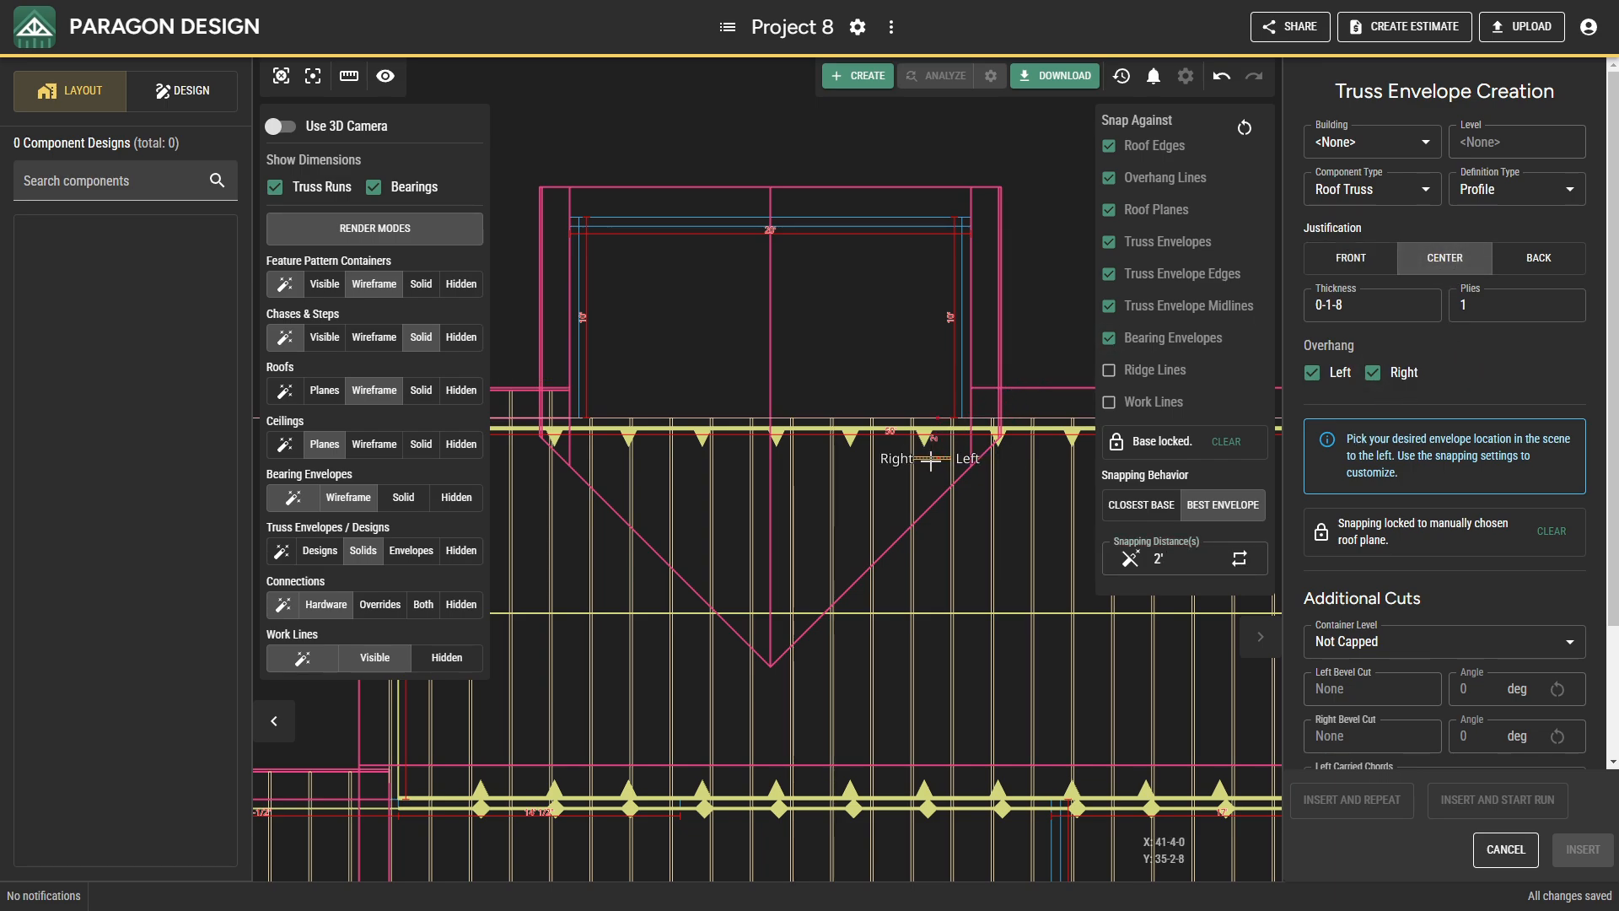
pyautogui.click(897, 522)
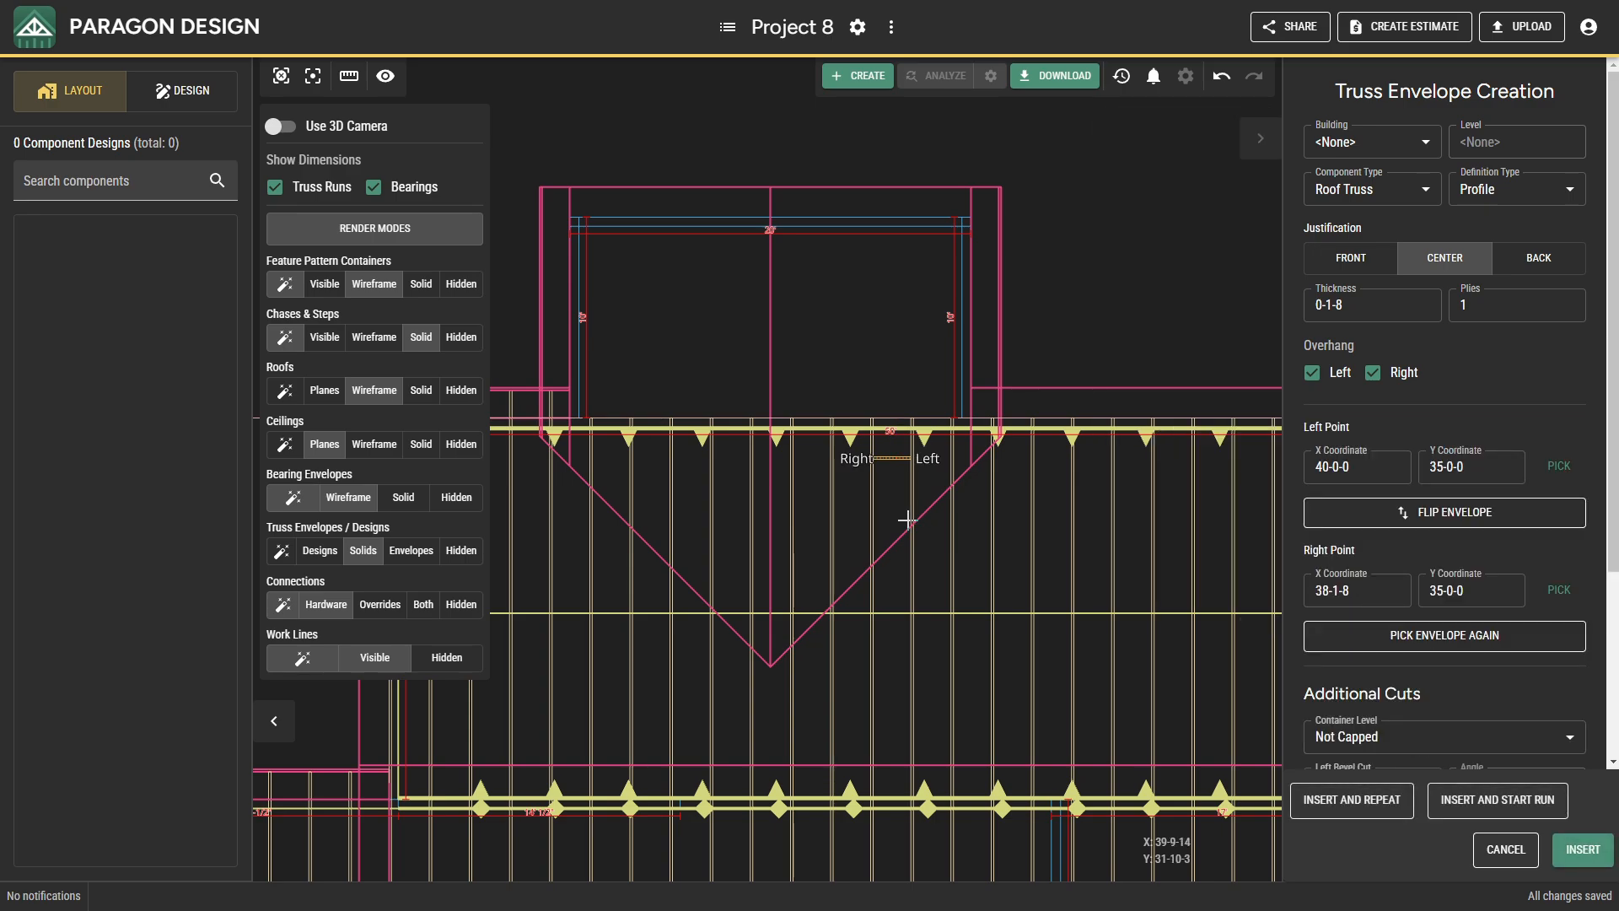
pyautogui.click(281, 126)
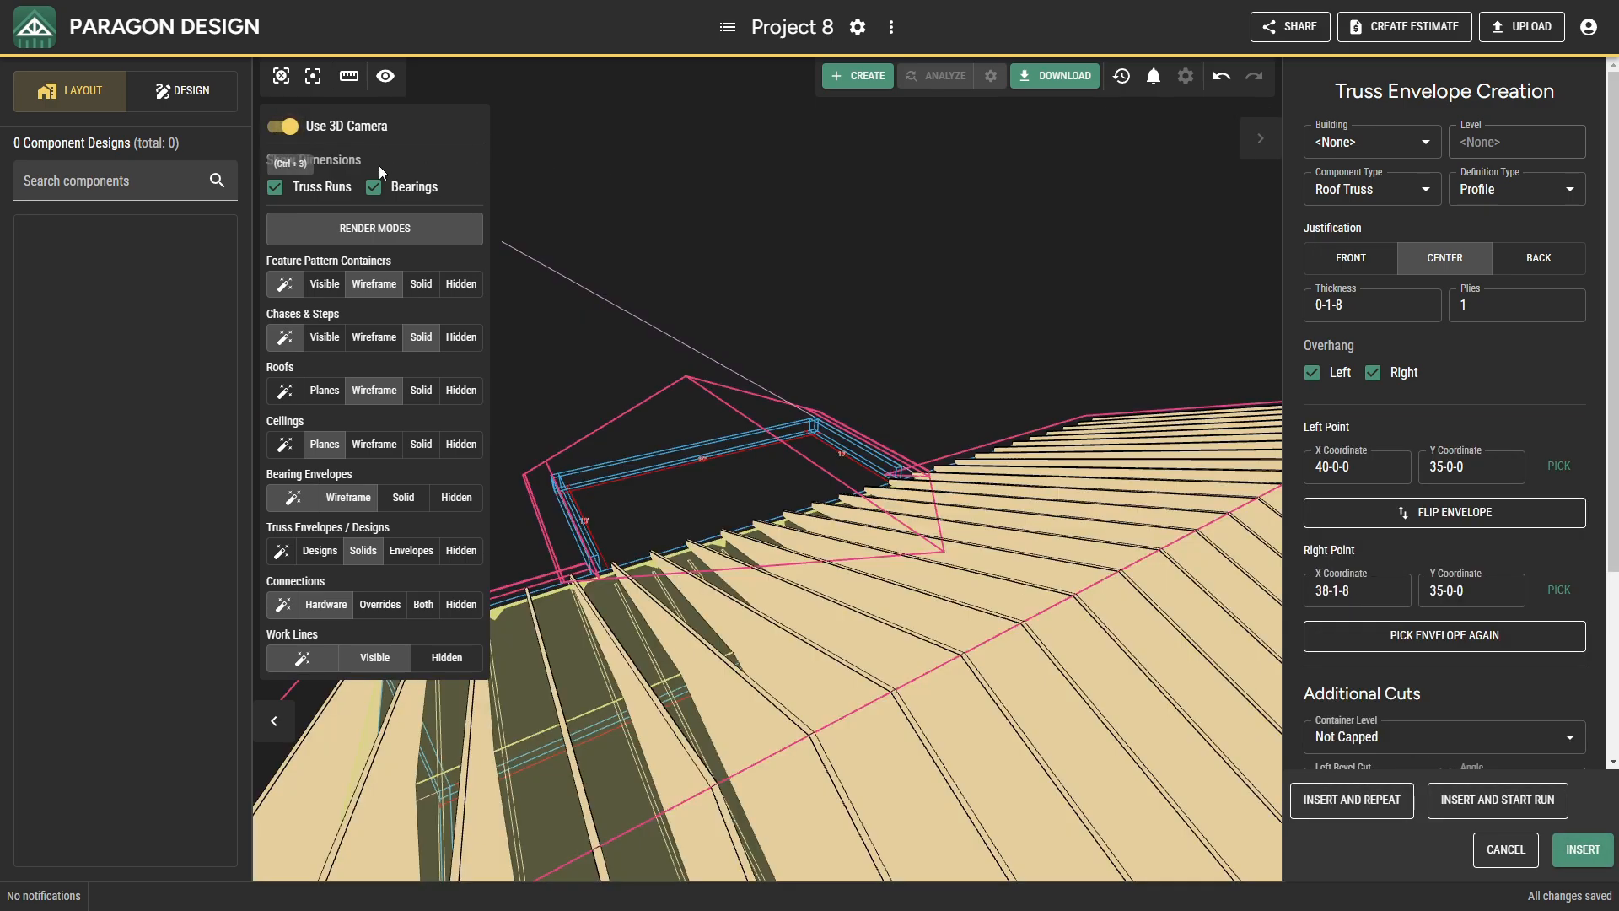
pyautogui.moveTo(830, 559); pyautogui.dragTo(769, 610, button='middle')
pyautogui.scroll(6, 764, 613)
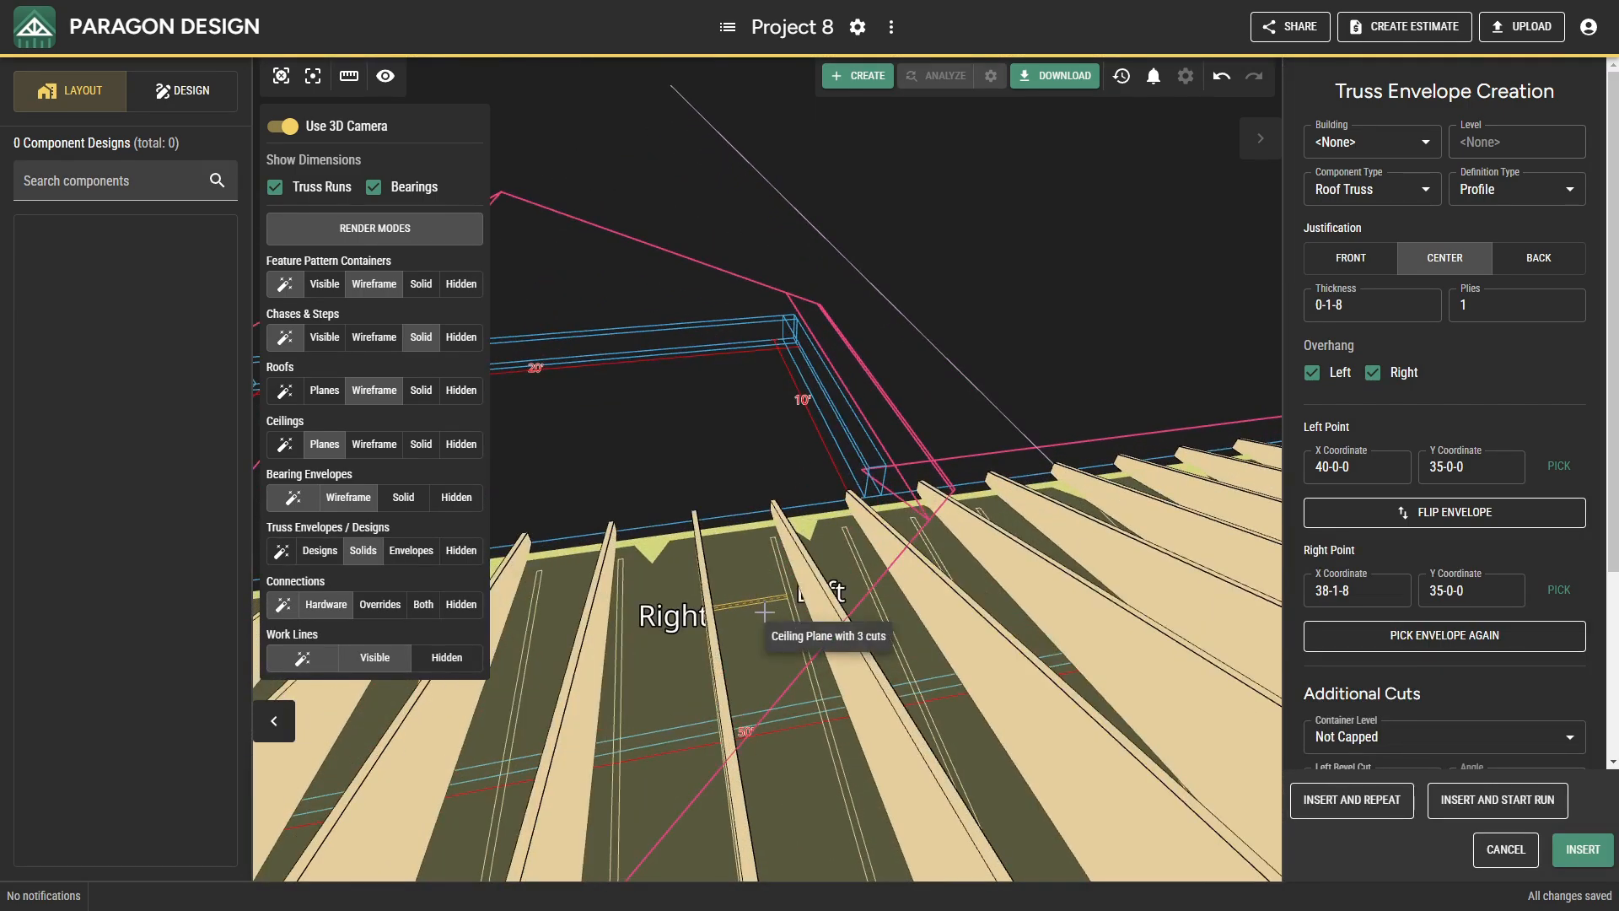
pyautogui.click(1561, 853)
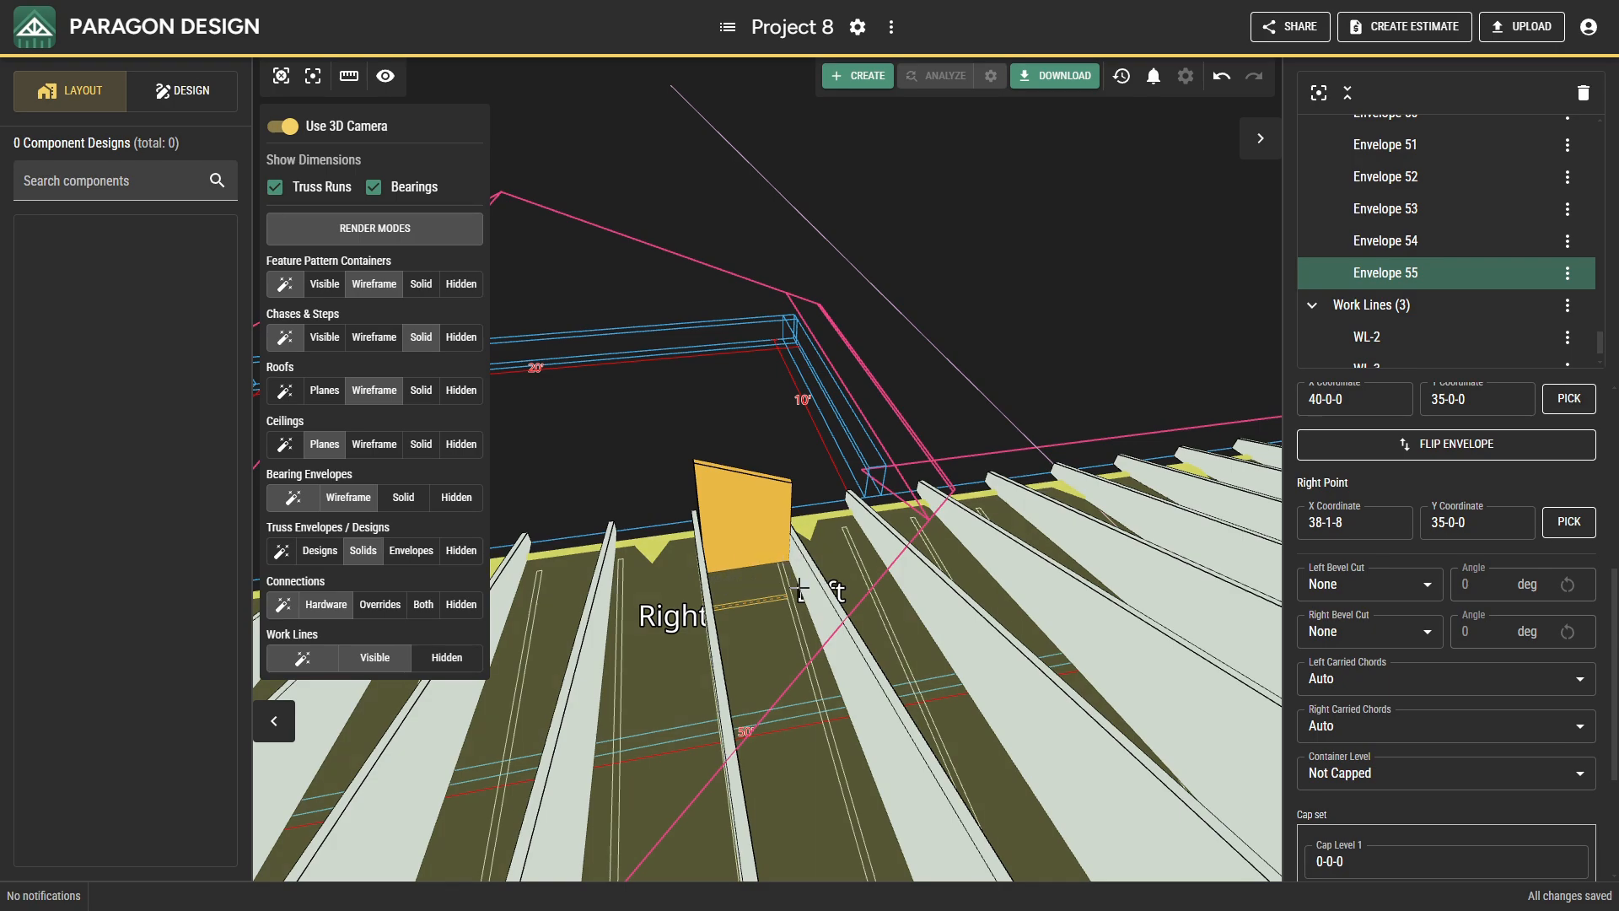
# Add top cuts against both rear wing roof planes and a bottom cut against the main roof plane to Envelope 55, and recalculate it.
pyautogui.scroll(-3, 1366, 673)
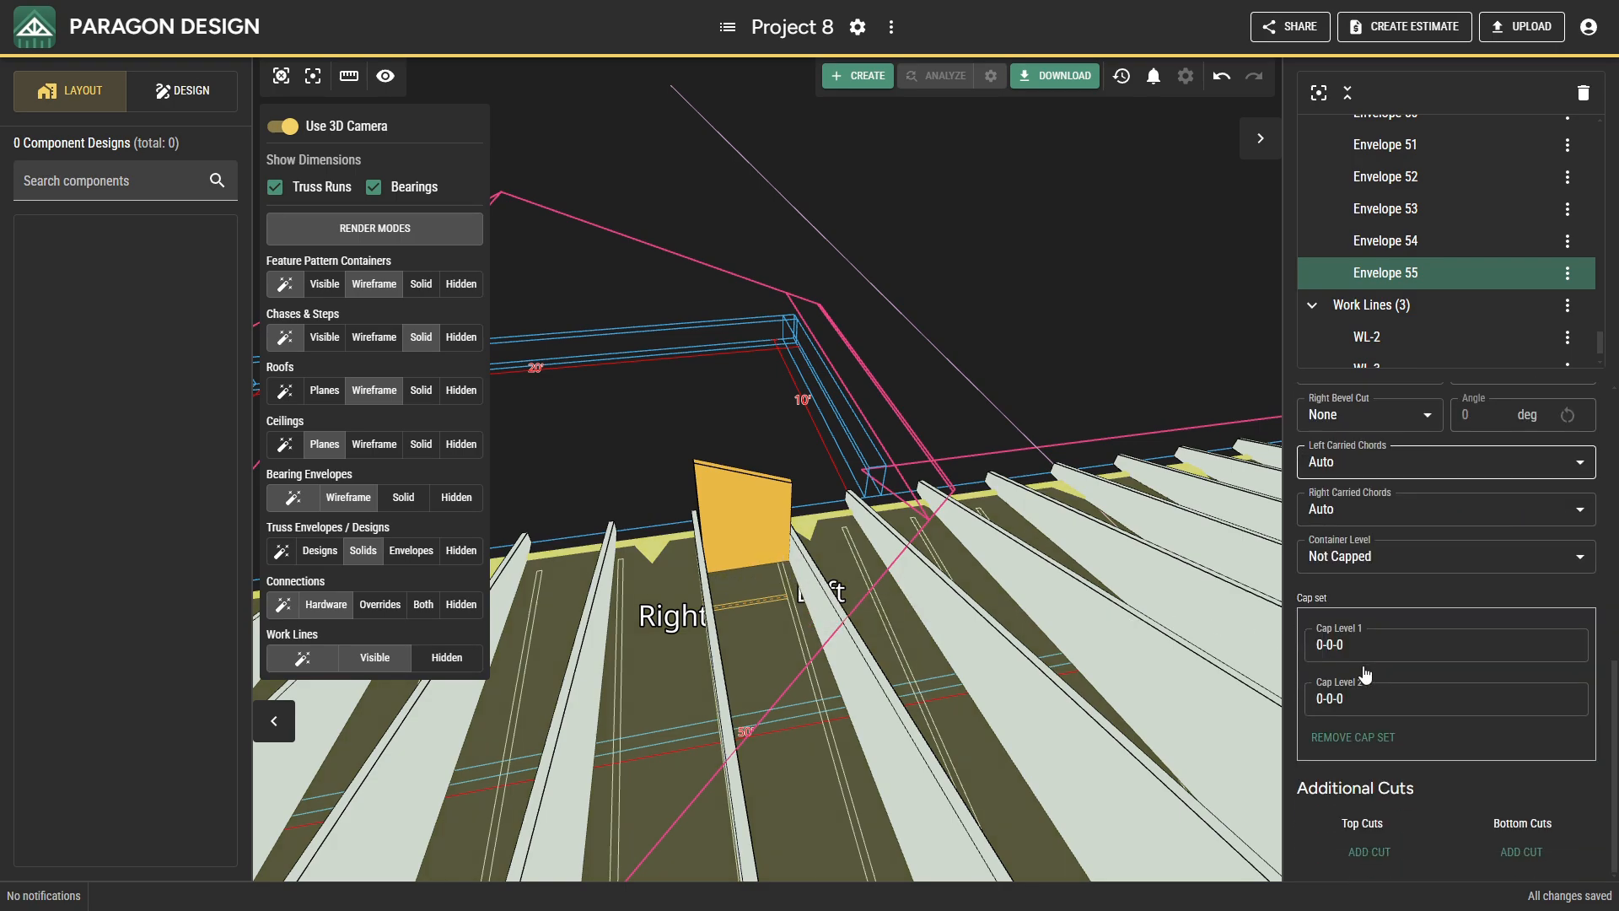
pyautogui.click(1369, 852)
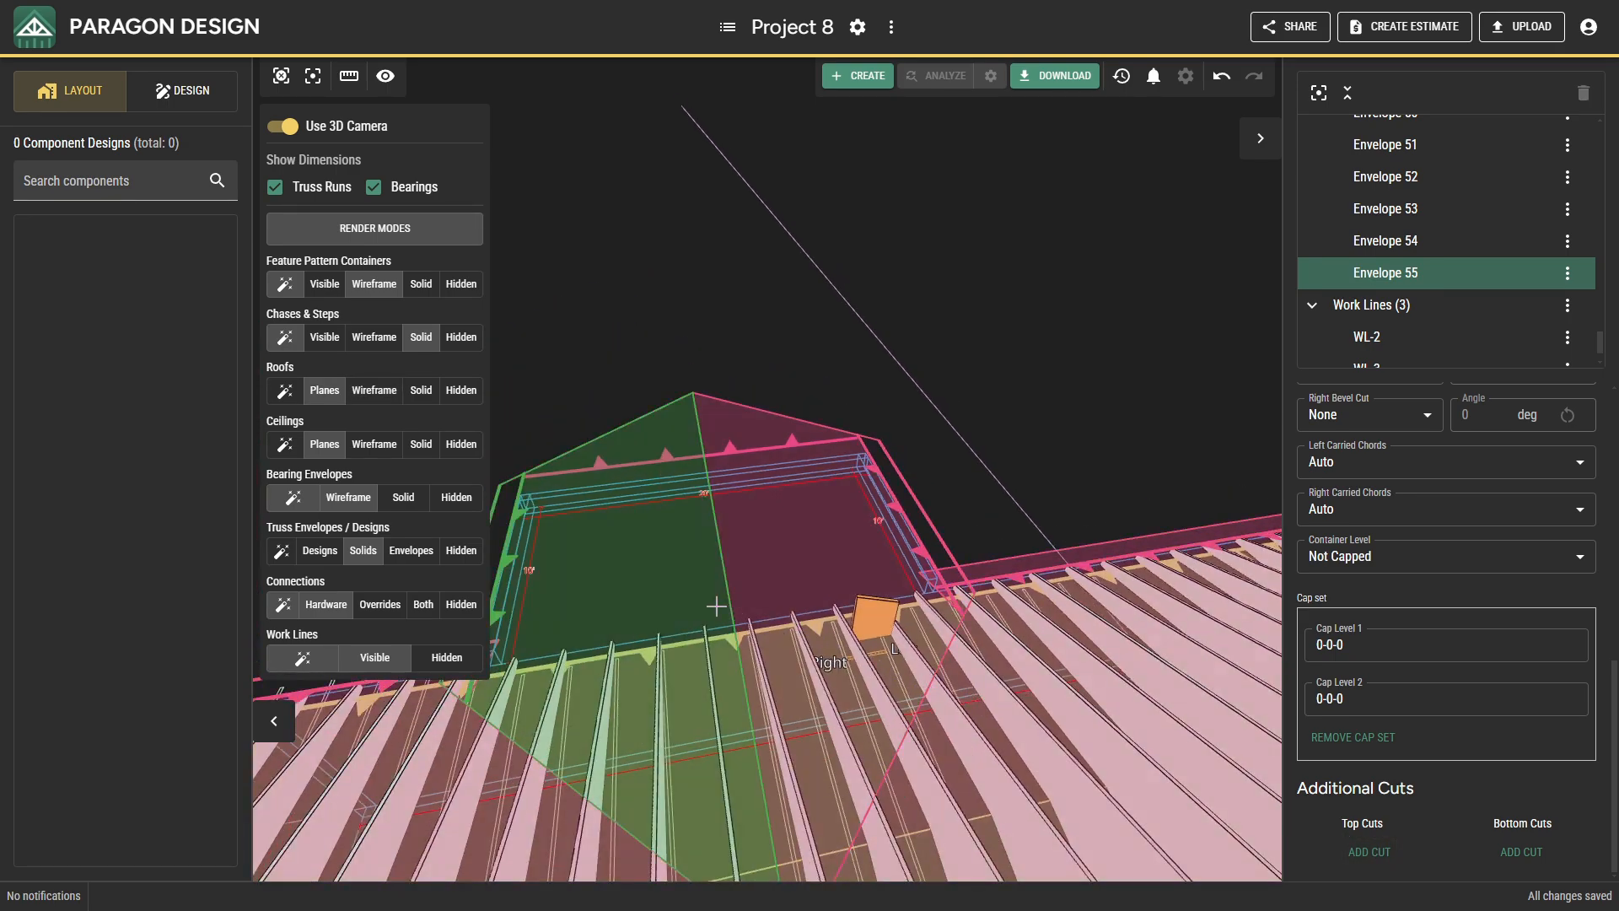
pyautogui.click(849, 633)
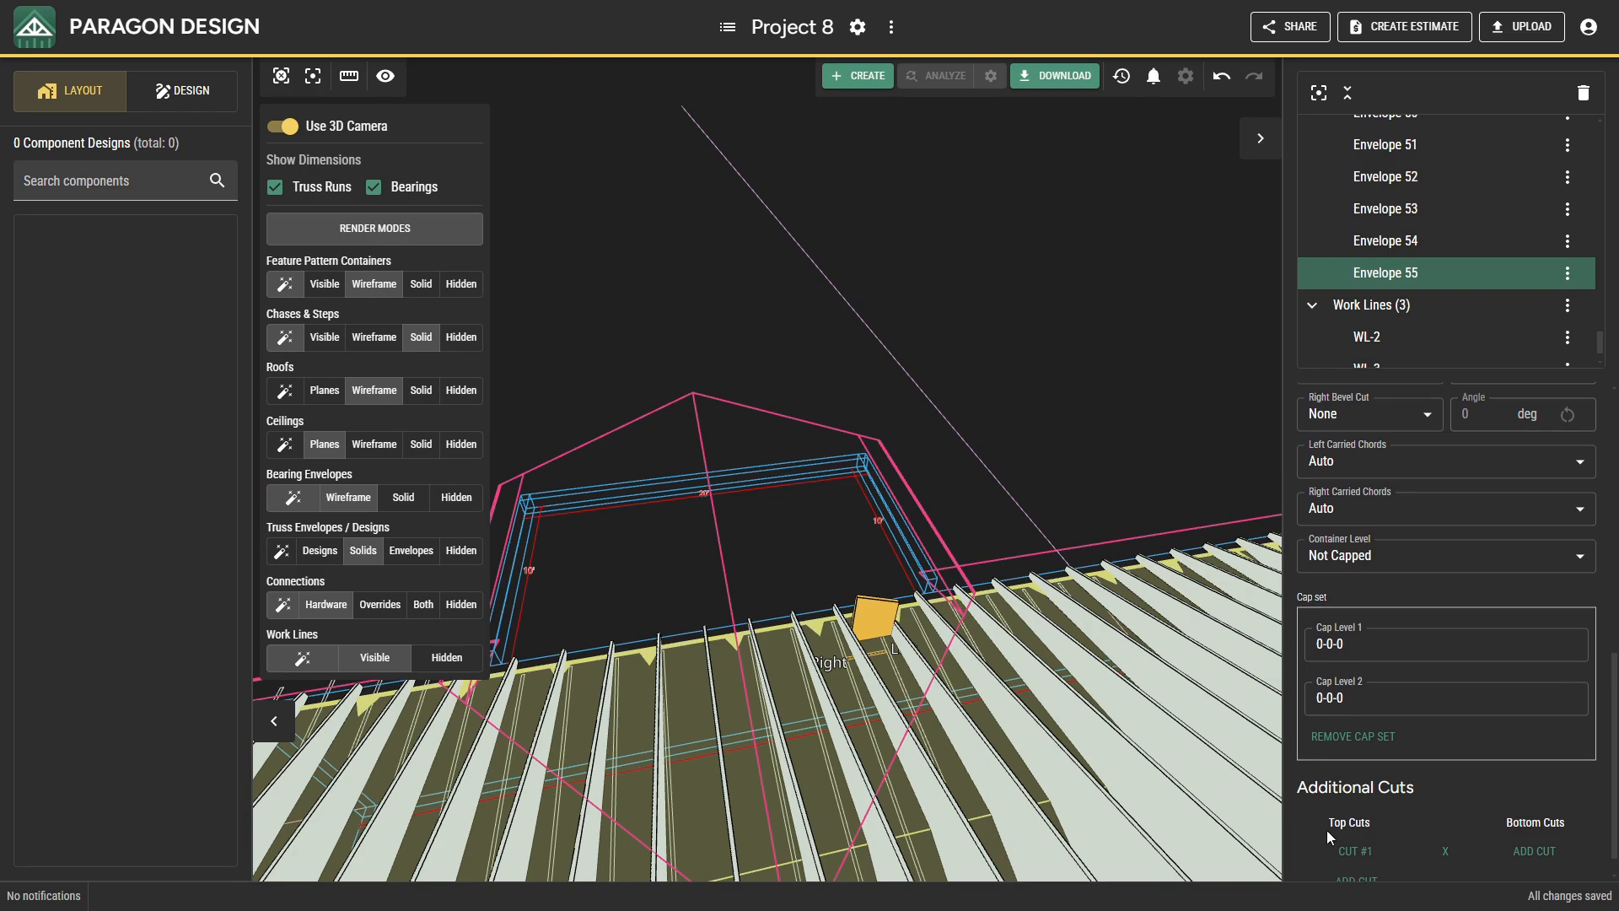
pyautogui.scroll(-1, 1327, 829)
pyautogui.click(1355, 851)
pyautogui.click(801, 551)
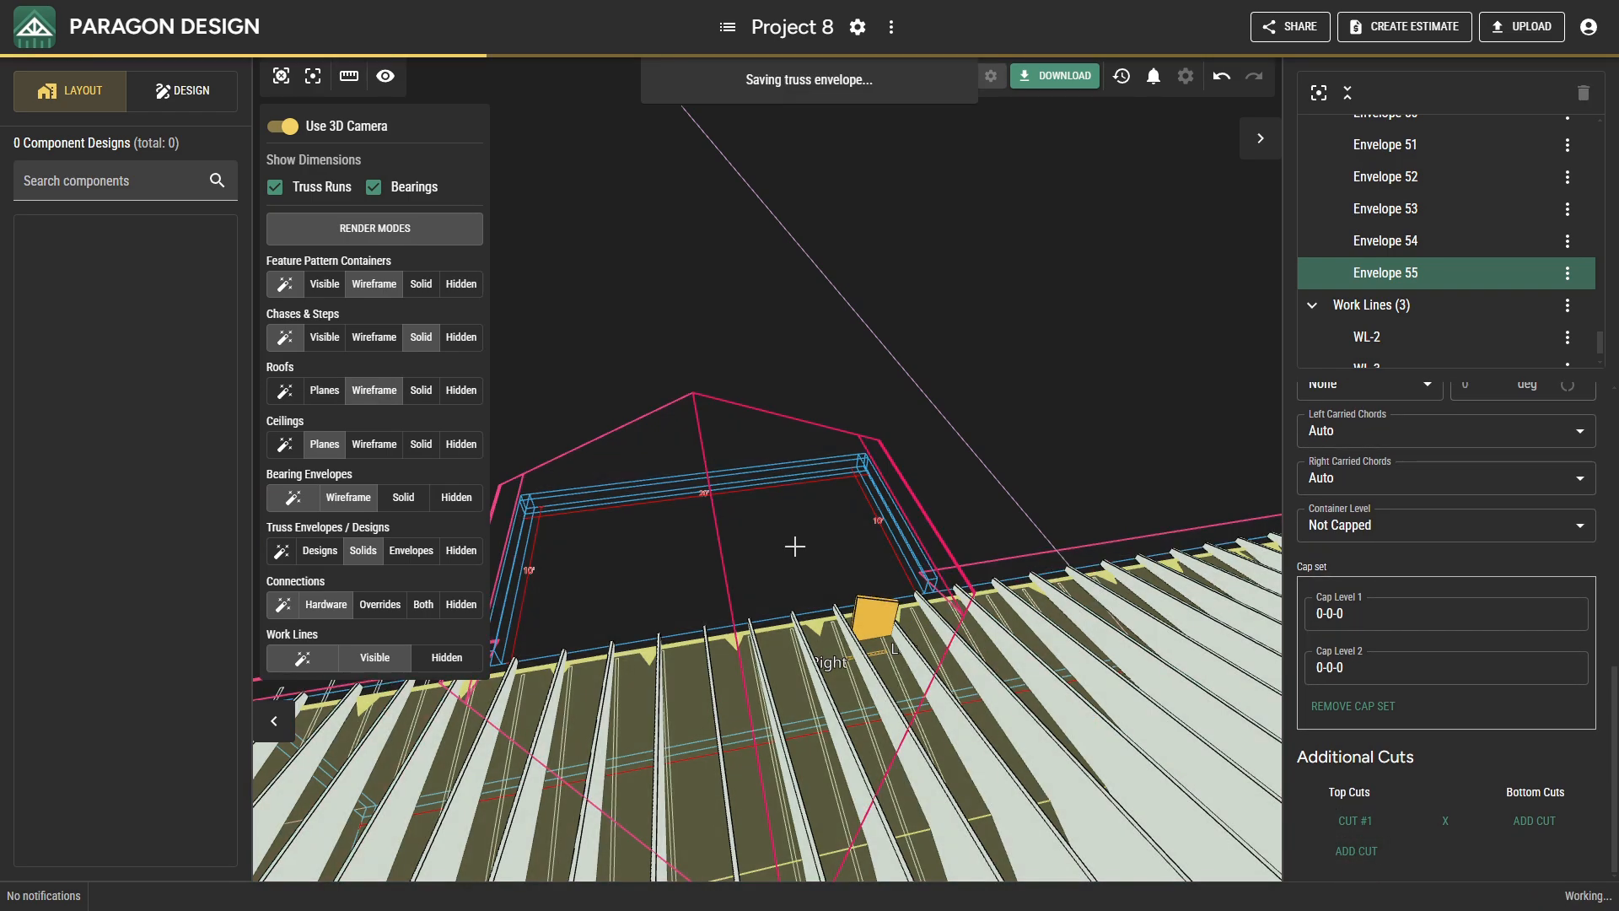
pyautogui.click(1518, 822)
pyautogui.click(1117, 686)
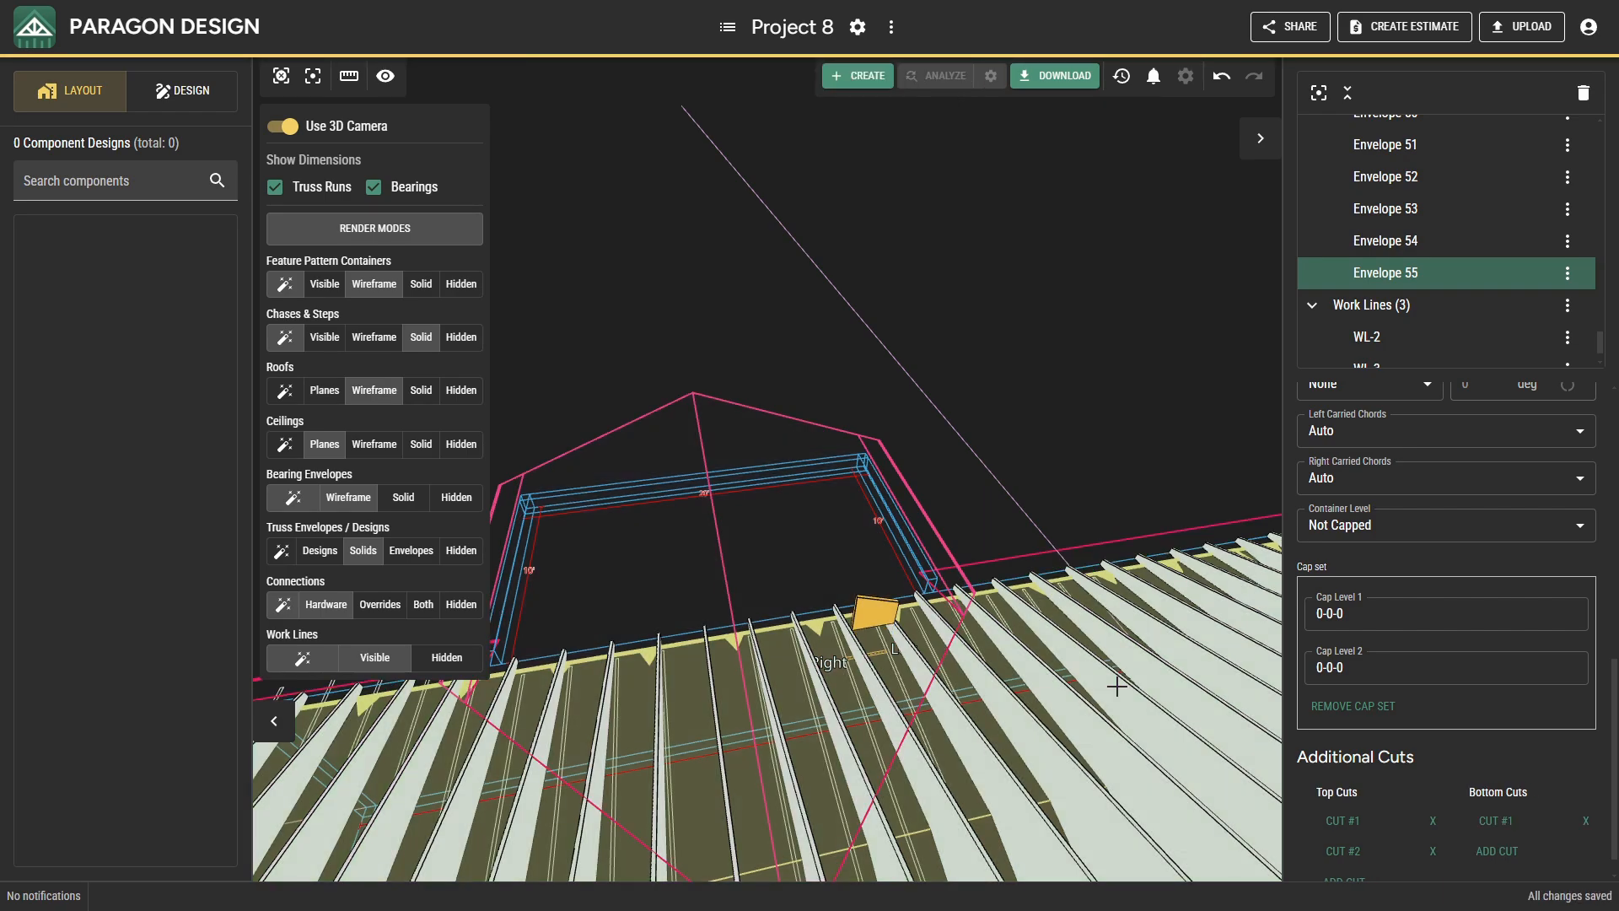
pyautogui.rightClick(887, 607)
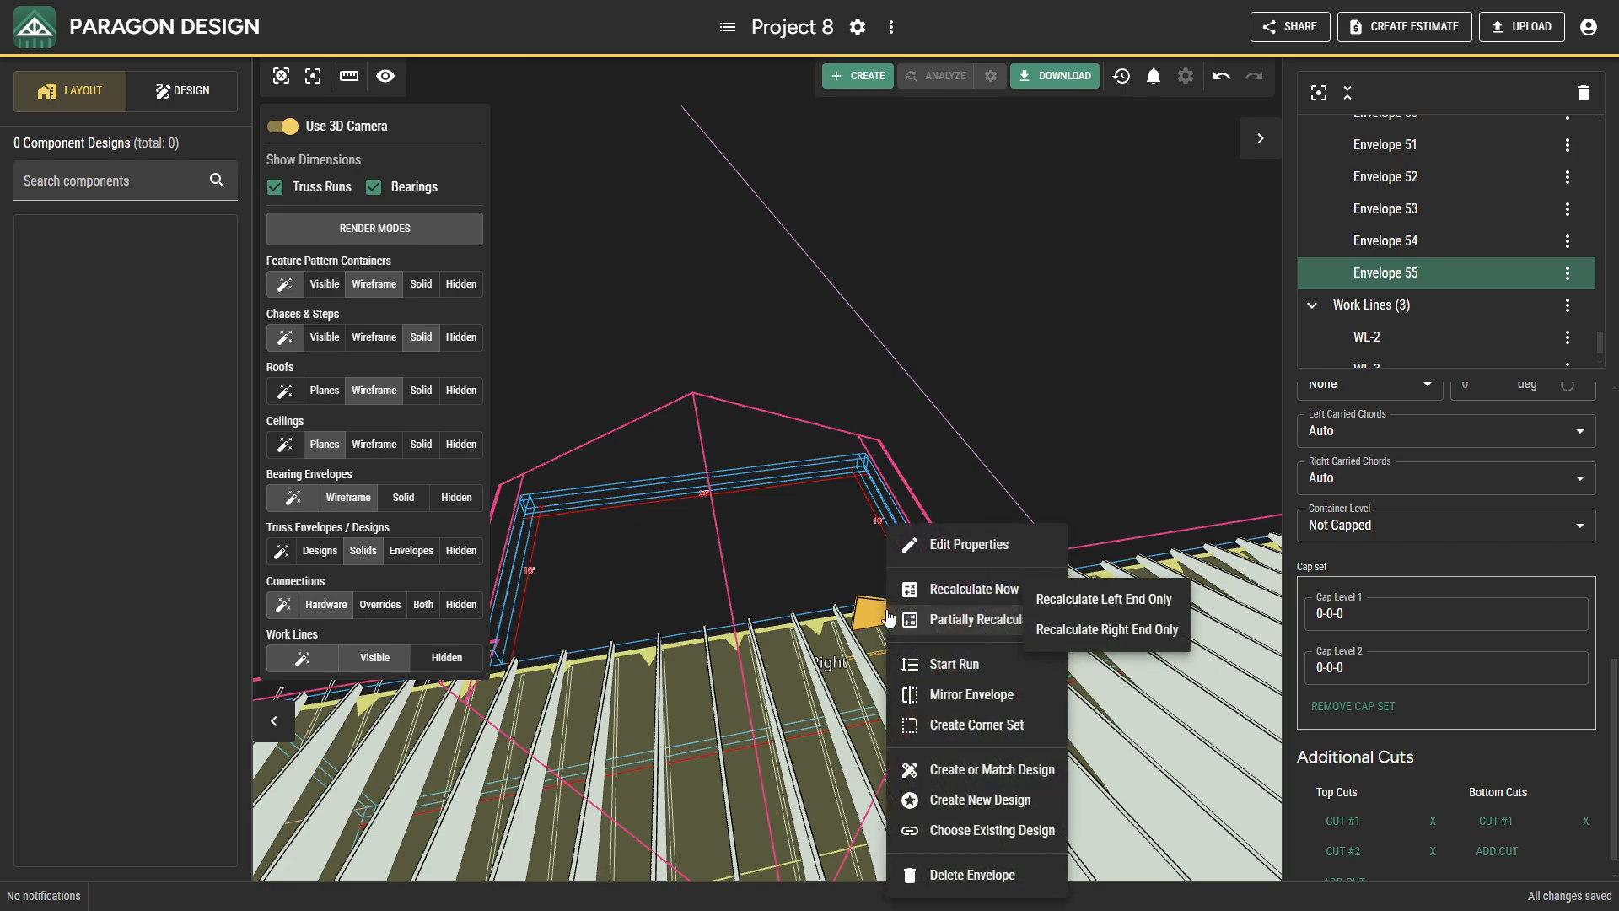
pyautogui.click(926, 590)
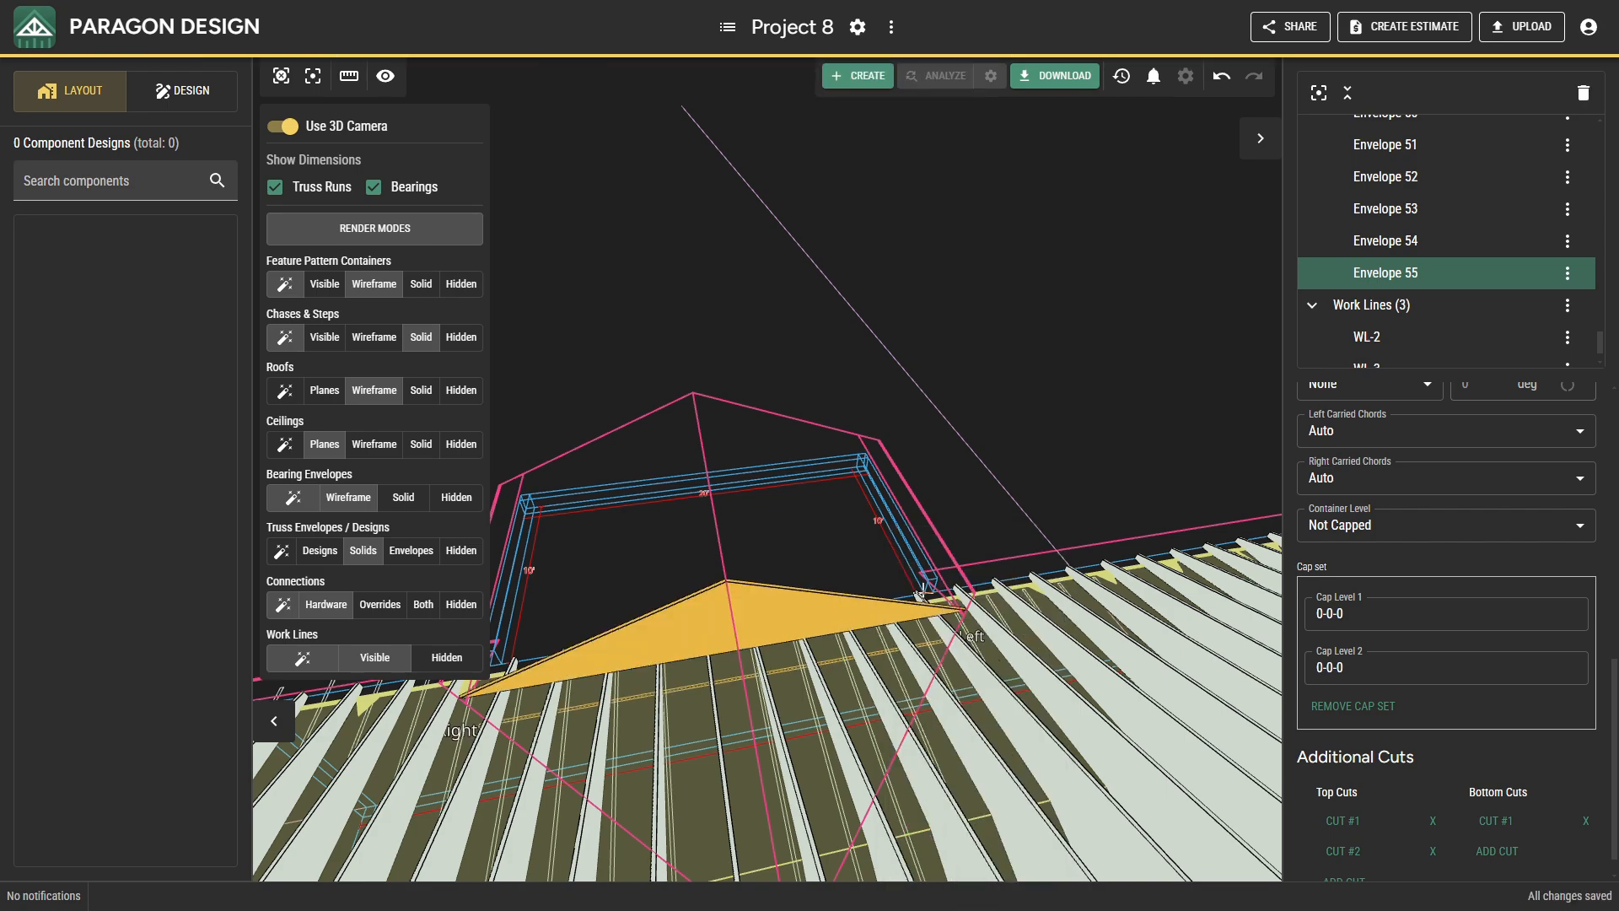
# Create a calculated envelope run from Envelope 55 at 2-0-0 spacing to the point where the rear wing's valleys meet.
pyautogui.rightClick(765, 631)
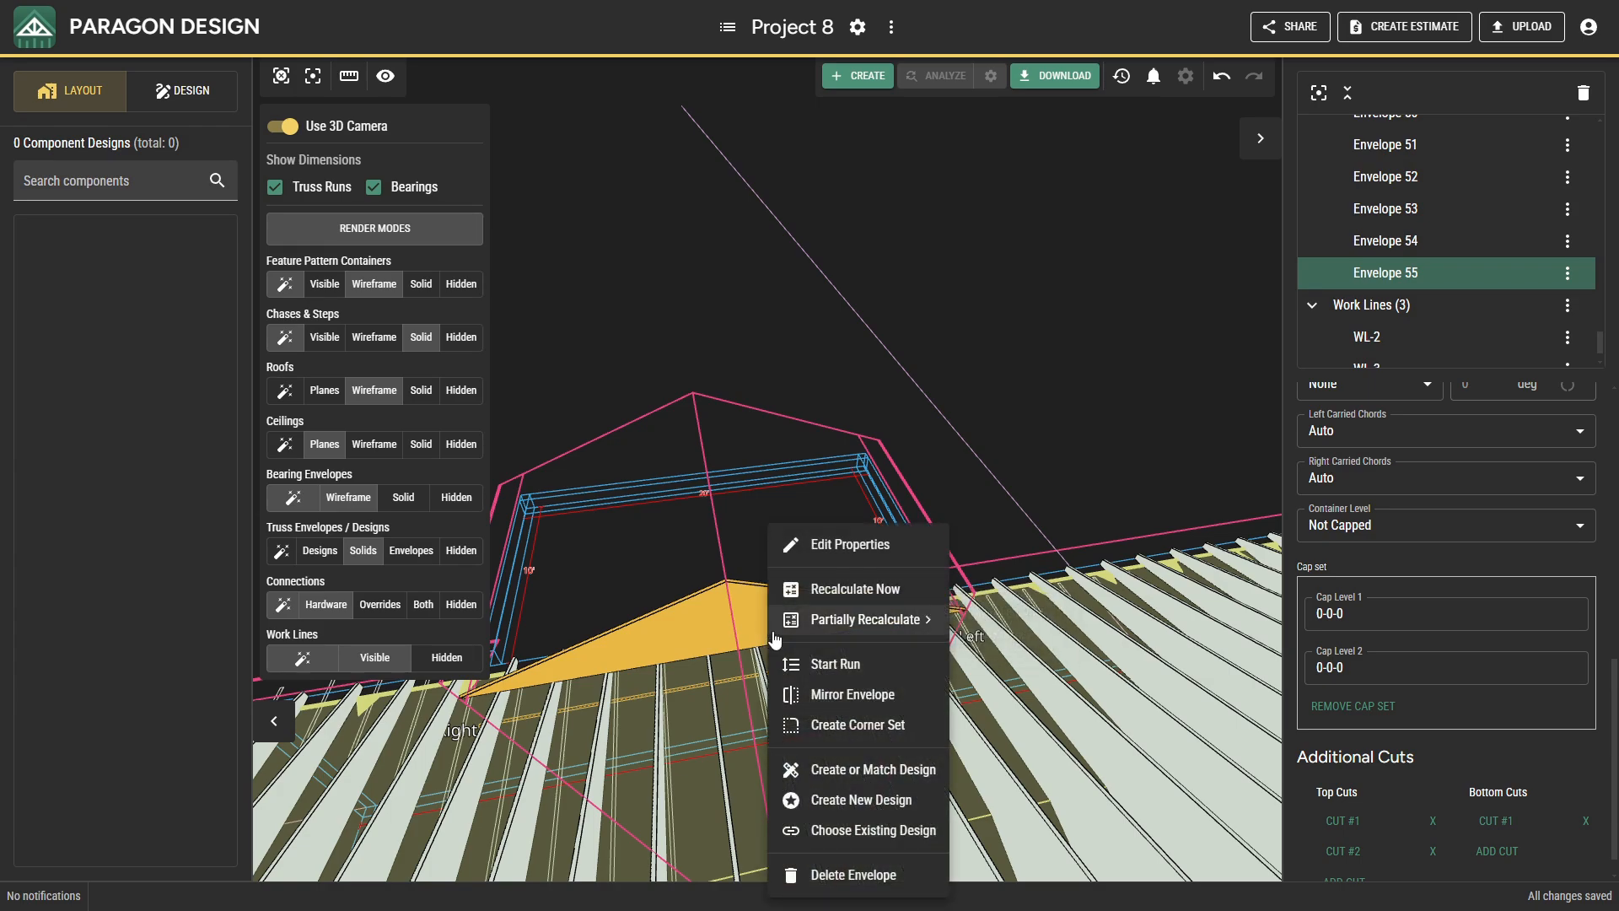
pyautogui.click(799, 661)
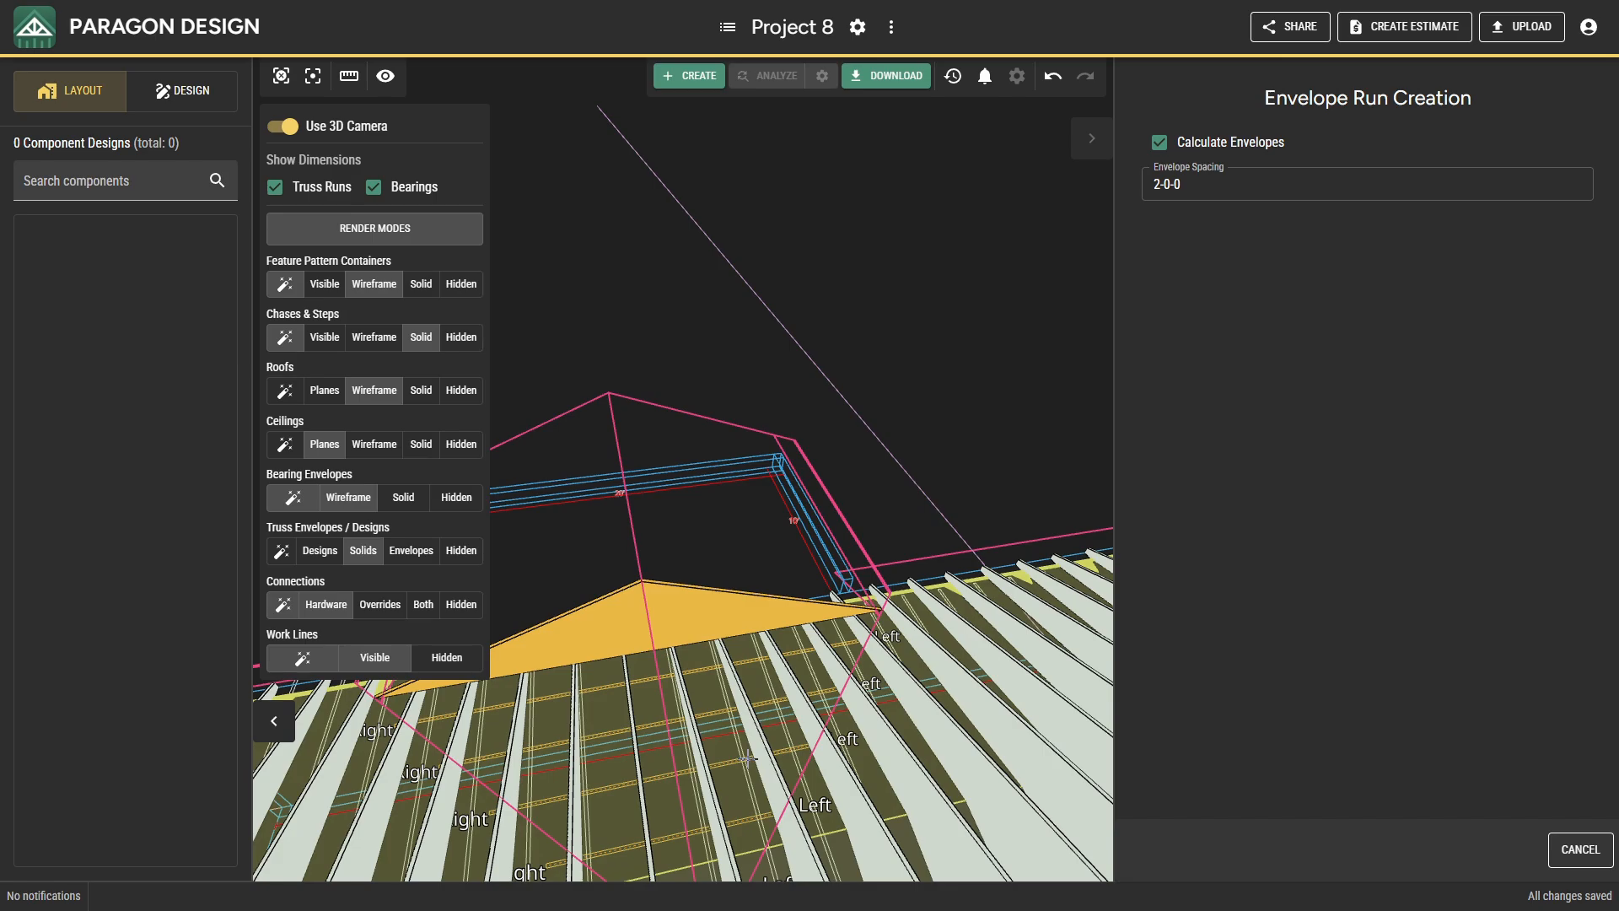
pyautogui.moveTo(749, 758); pyautogui.dragTo(783, 738, button='middle')
pyautogui.click(287, 127)
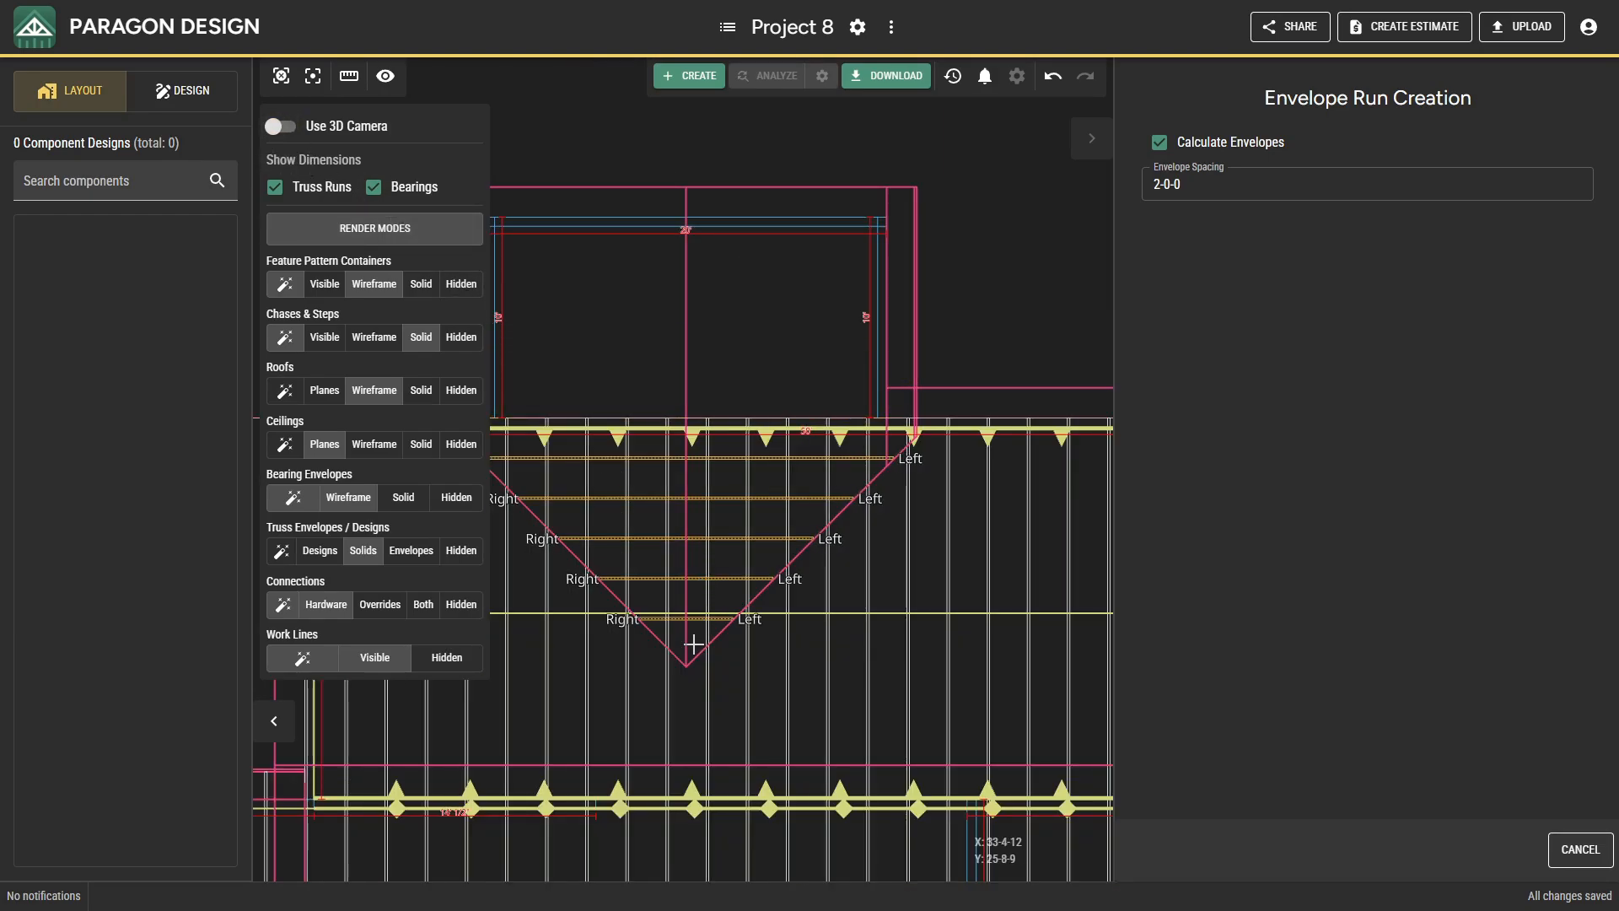
pyautogui.click(693, 643)
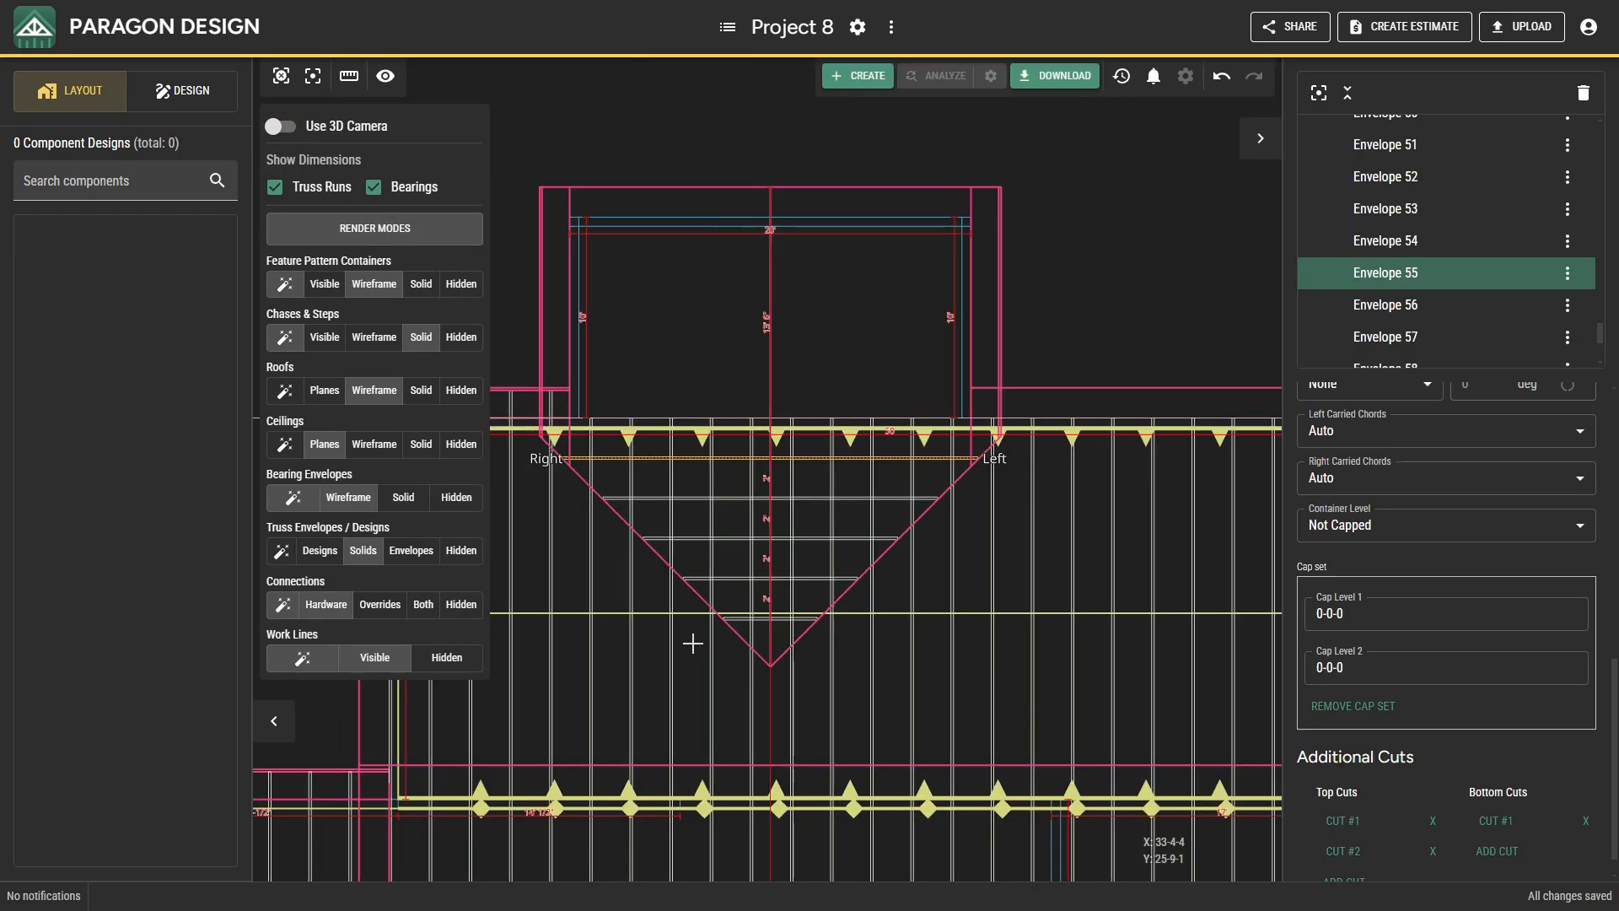
# Inspect the rear wing's valley envelope run in 3D from several sides, and return to plan view.
pyautogui.click(282, 126)
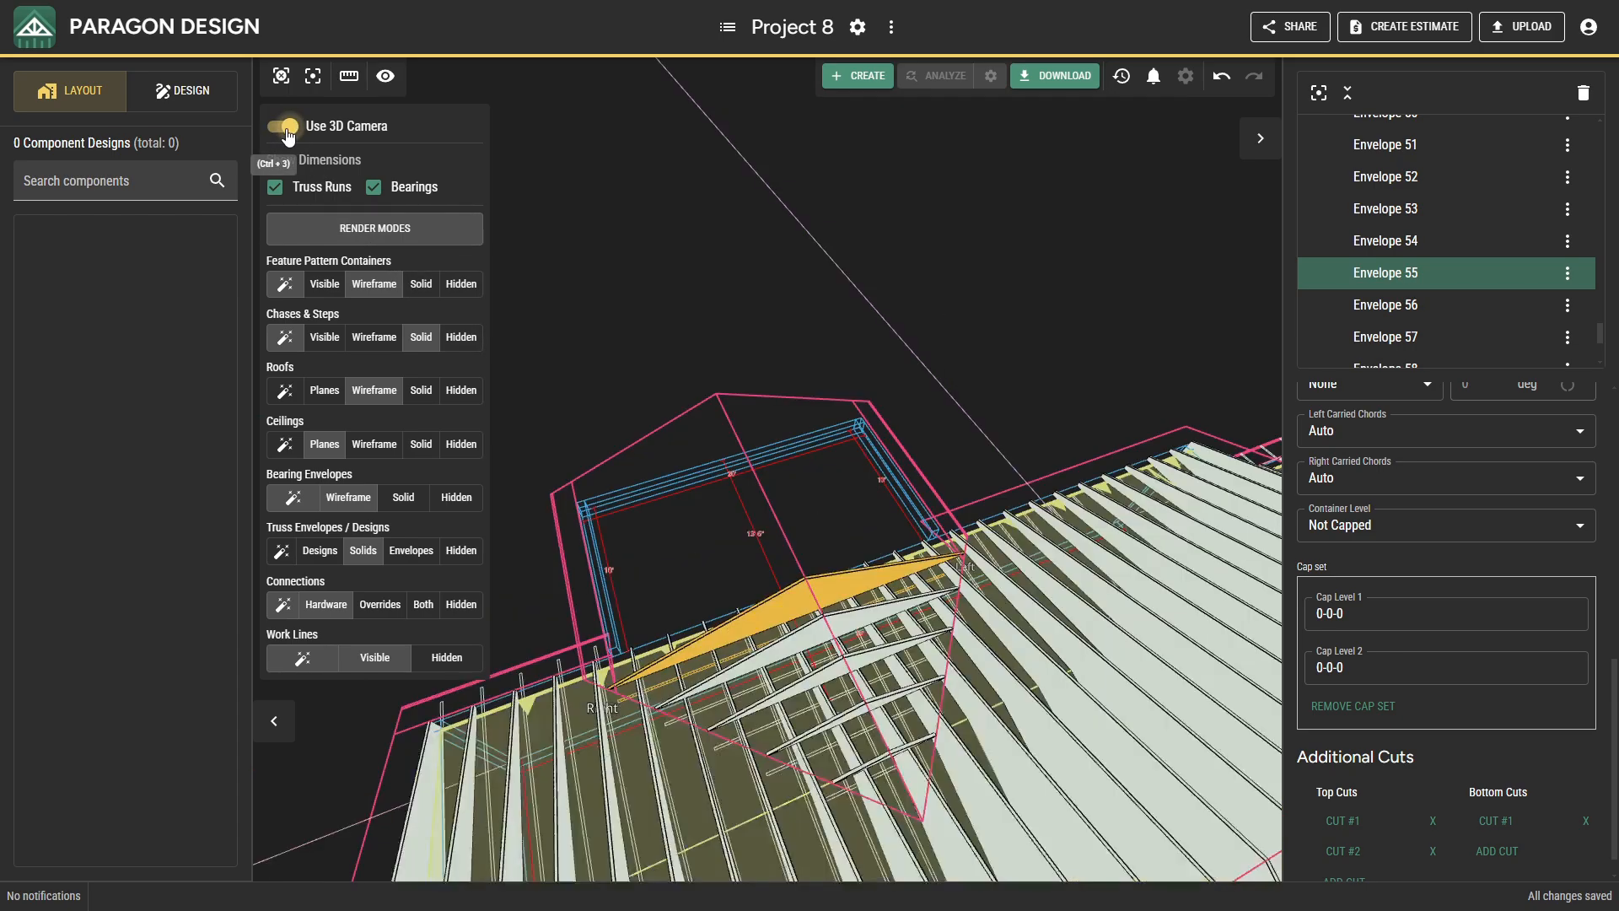
pyautogui.scroll(5, 847, 702)
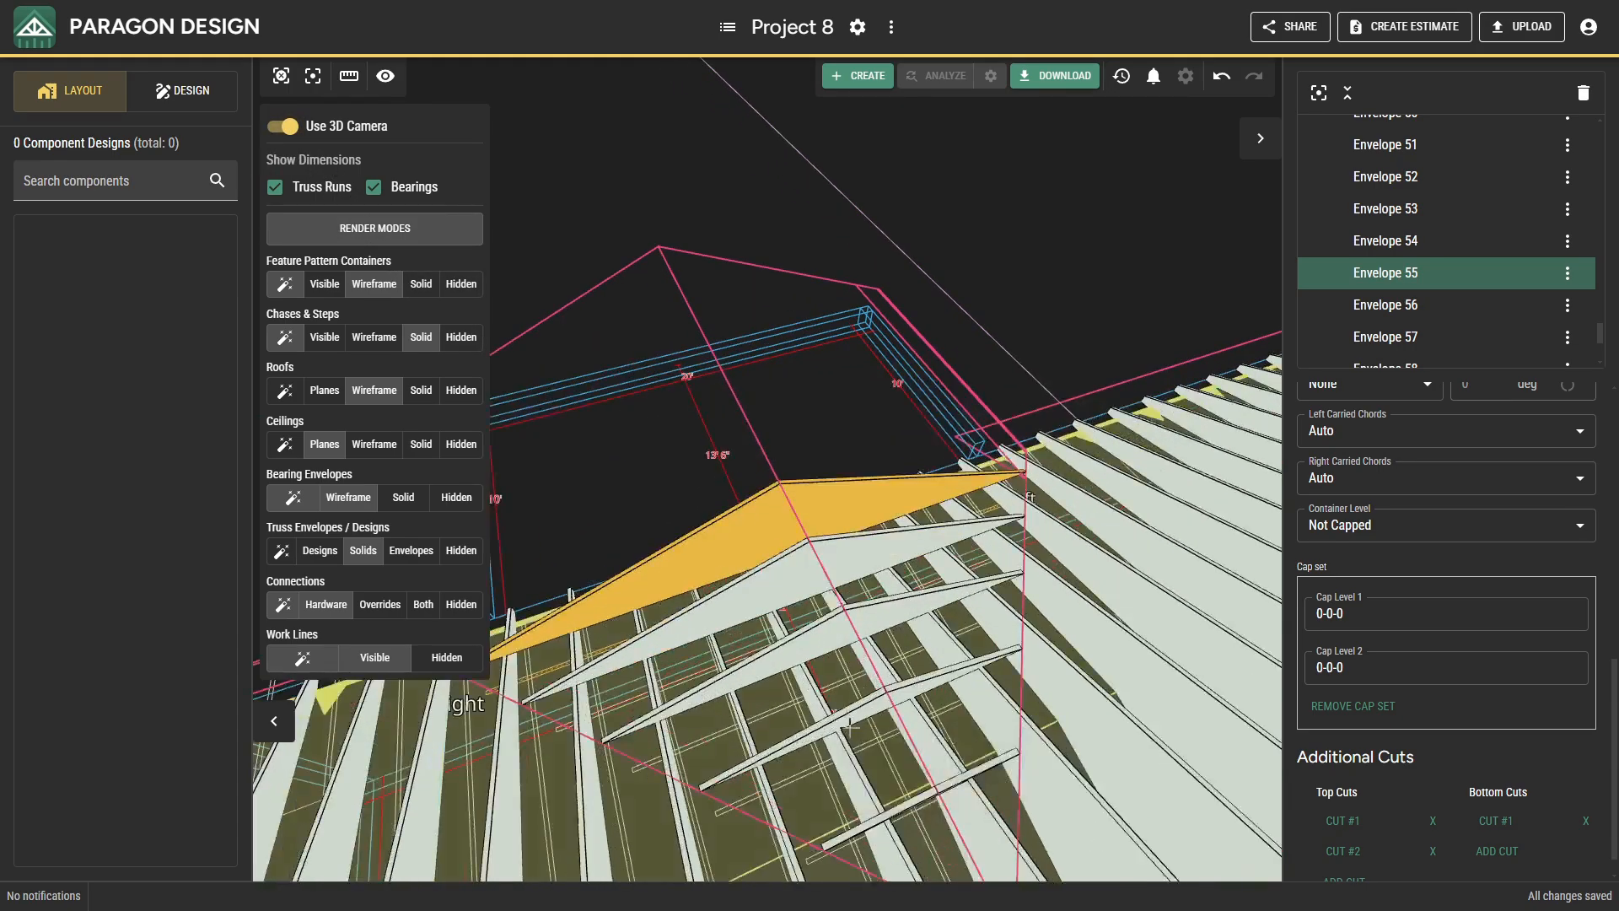
pyautogui.moveTo(847, 702); pyautogui.dragTo(1032, 678, button='middle')
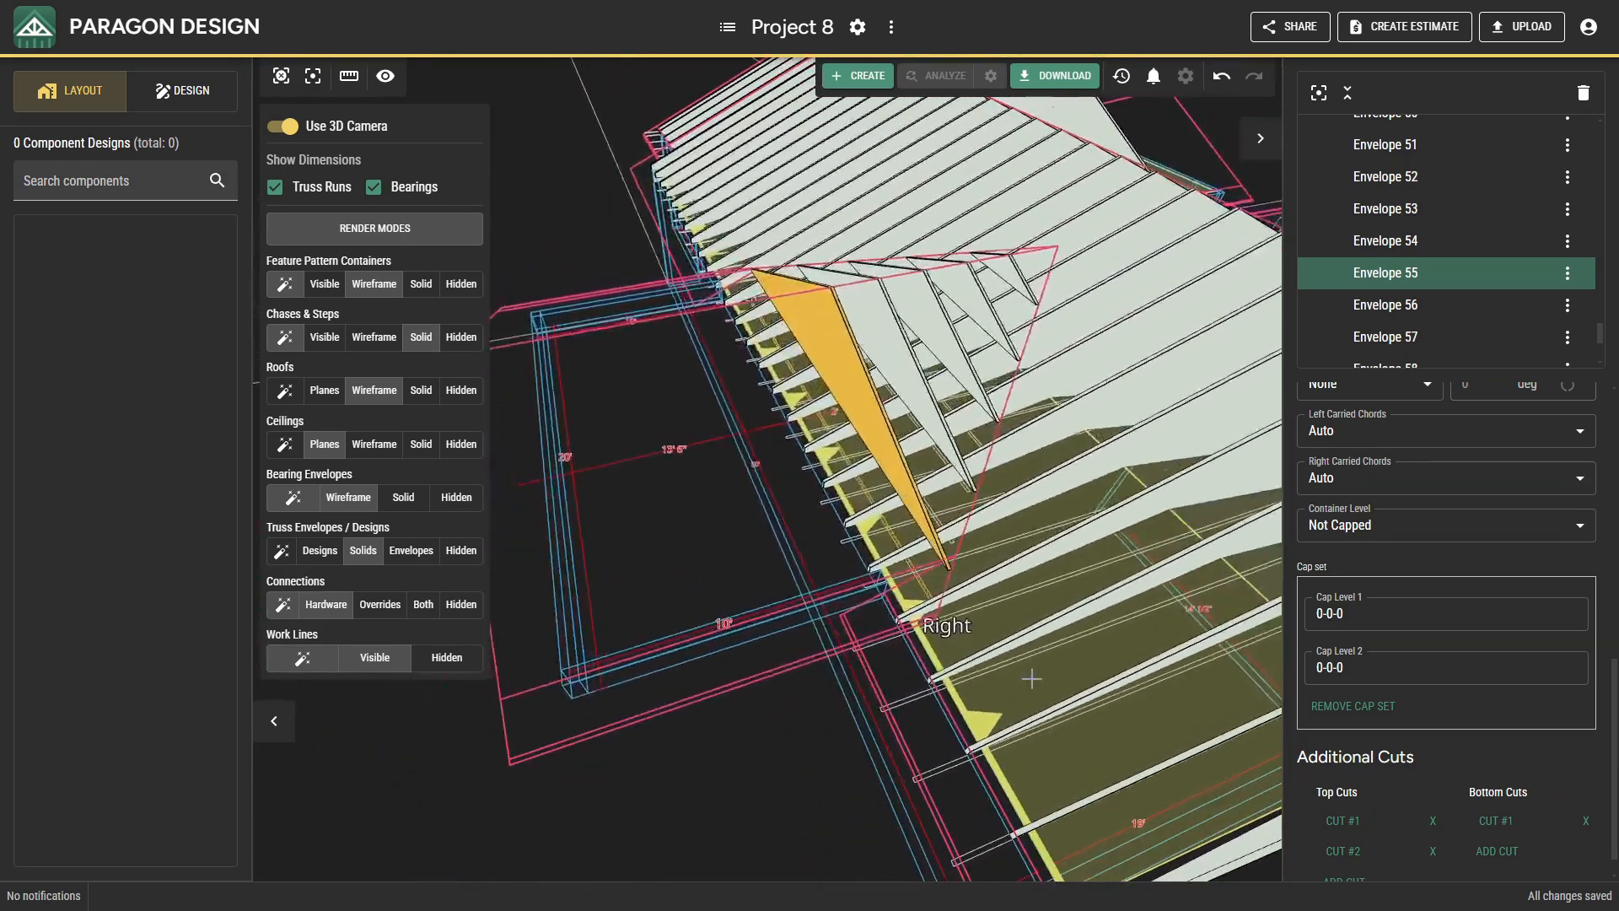
pyautogui.click(282, 126)
# Start creating a roof truss envelope at the front wing with the 12' end wall.
pyautogui.scroll(-5, 857, 602)
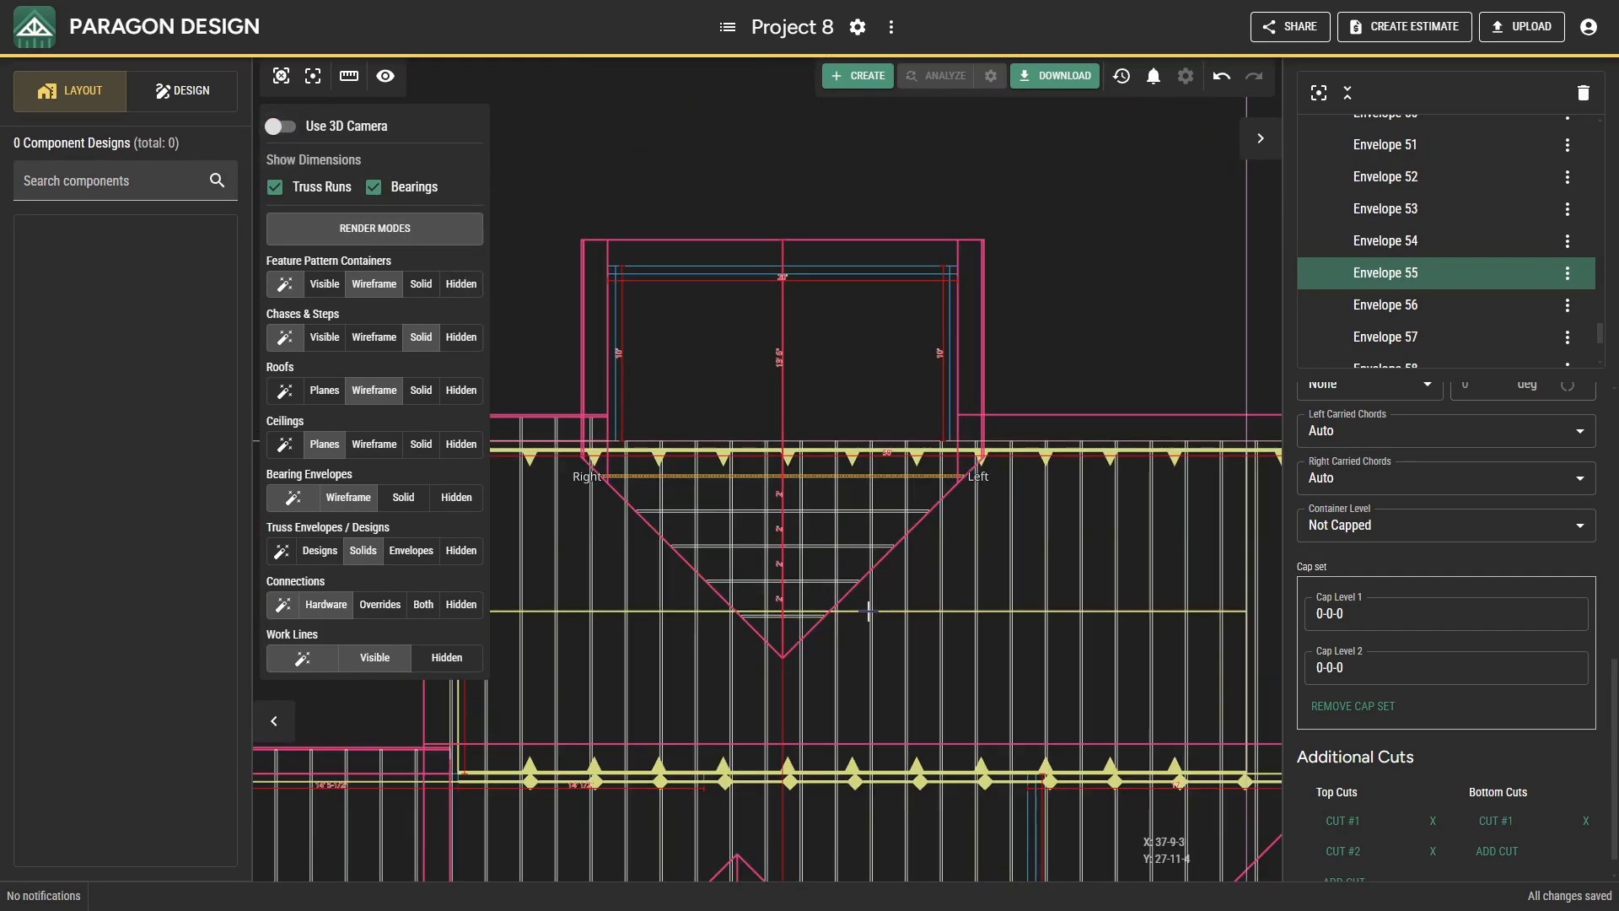
pyautogui.moveTo(879, 639); pyautogui.dragTo(841, 233, button='middle')
pyautogui.moveTo(691, 630); pyautogui.dragTo(825, 566, button='middle')
pyautogui.scroll(5, 816, 548)
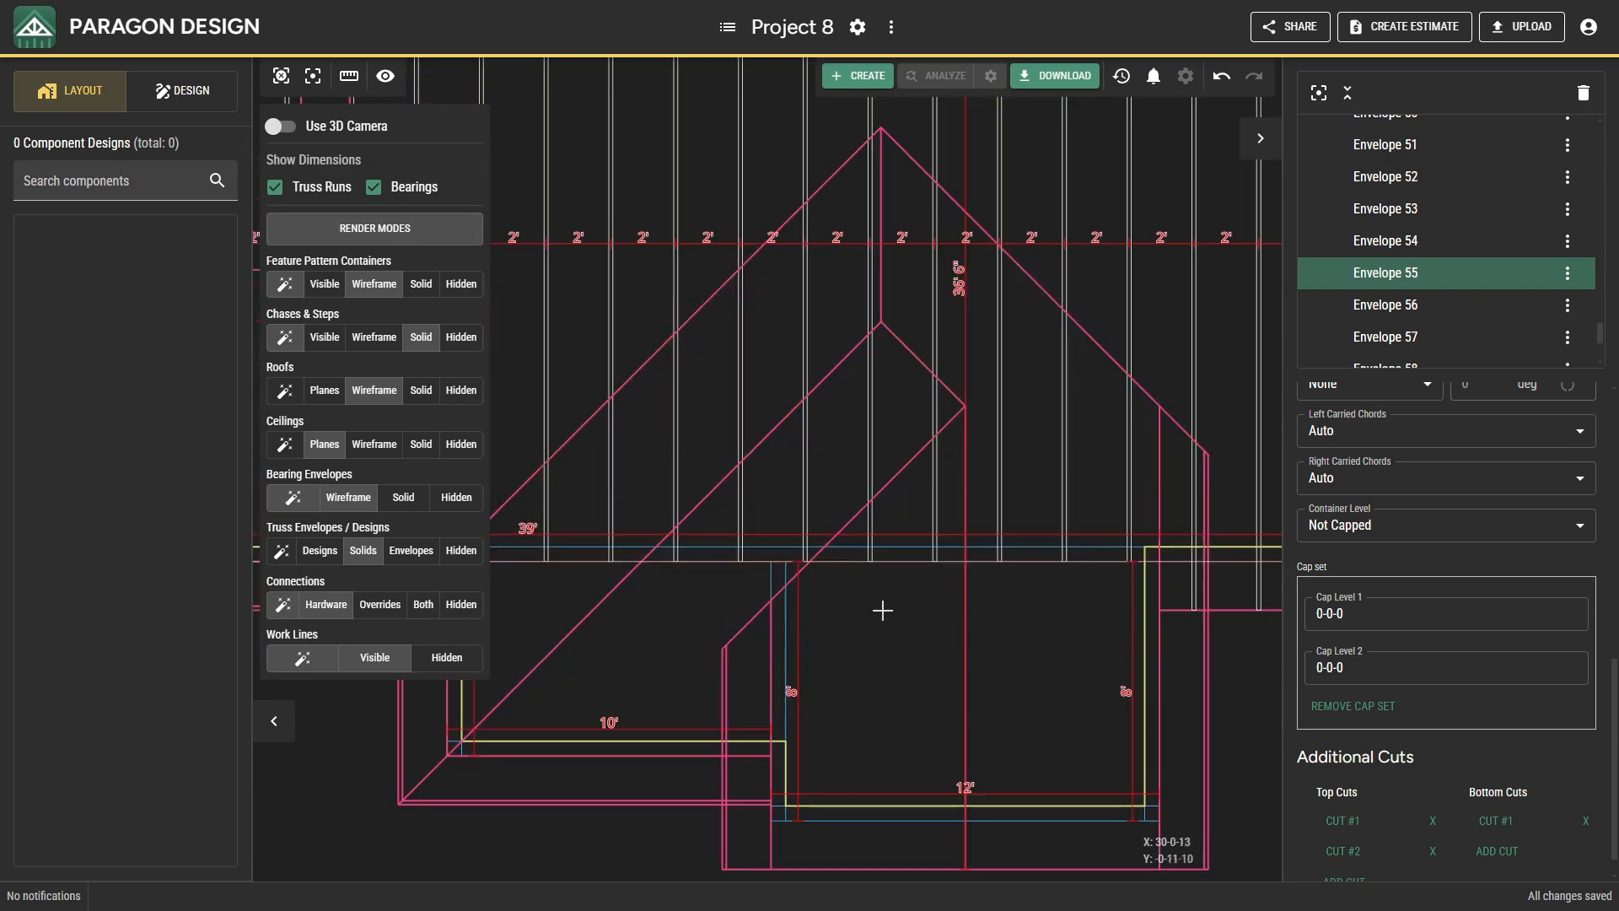
pyautogui.rightClick(886, 620)
pyautogui.click(936, 669)
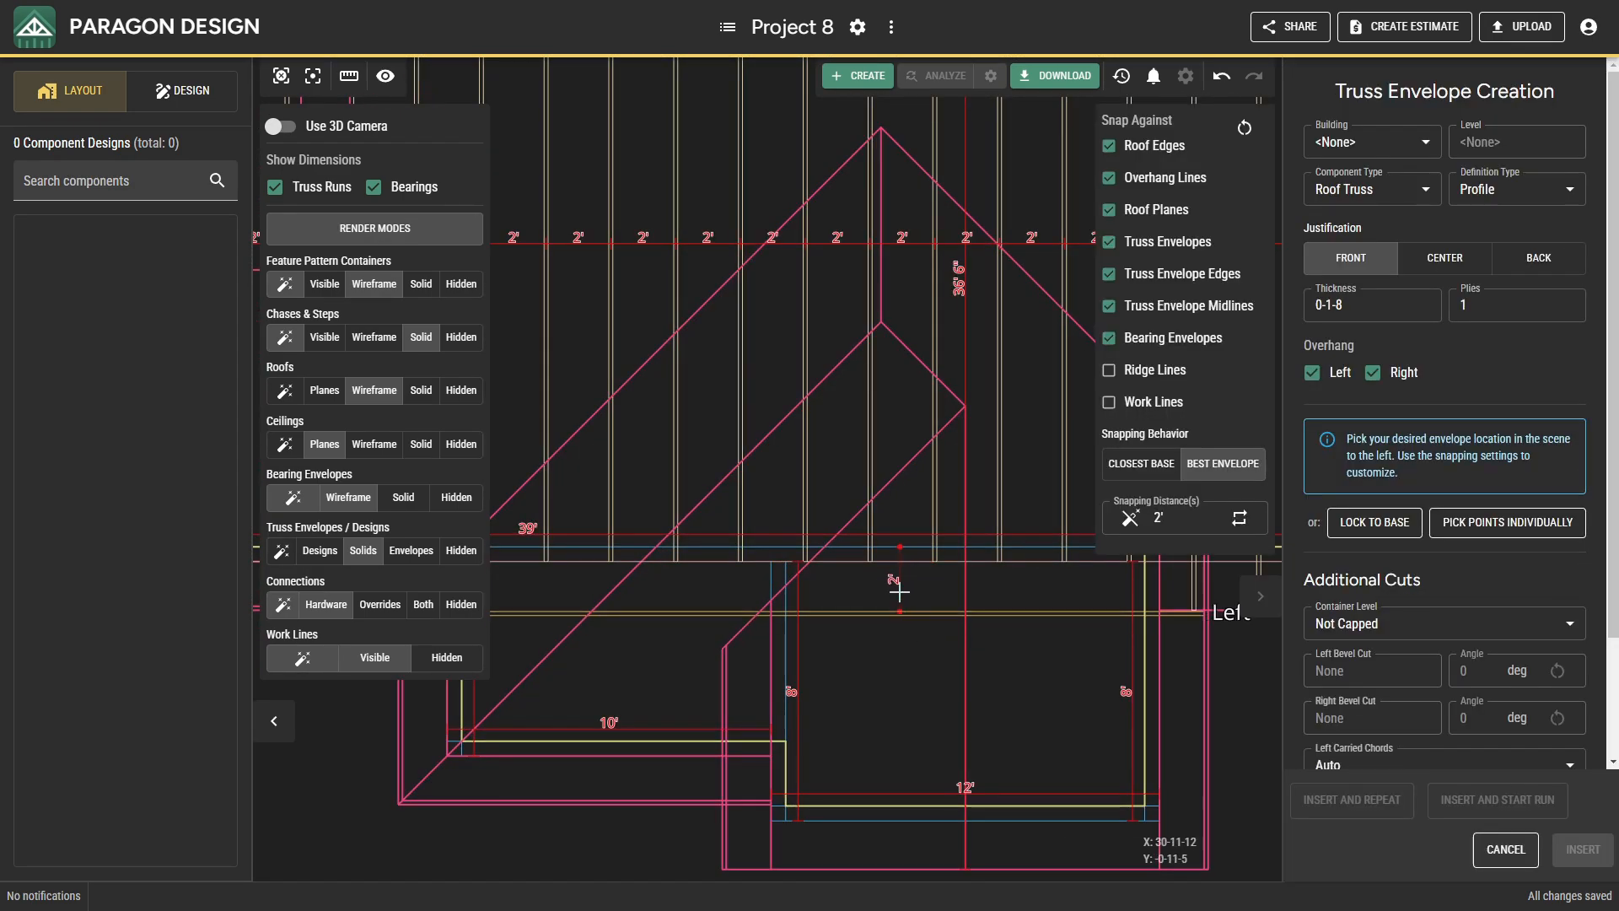